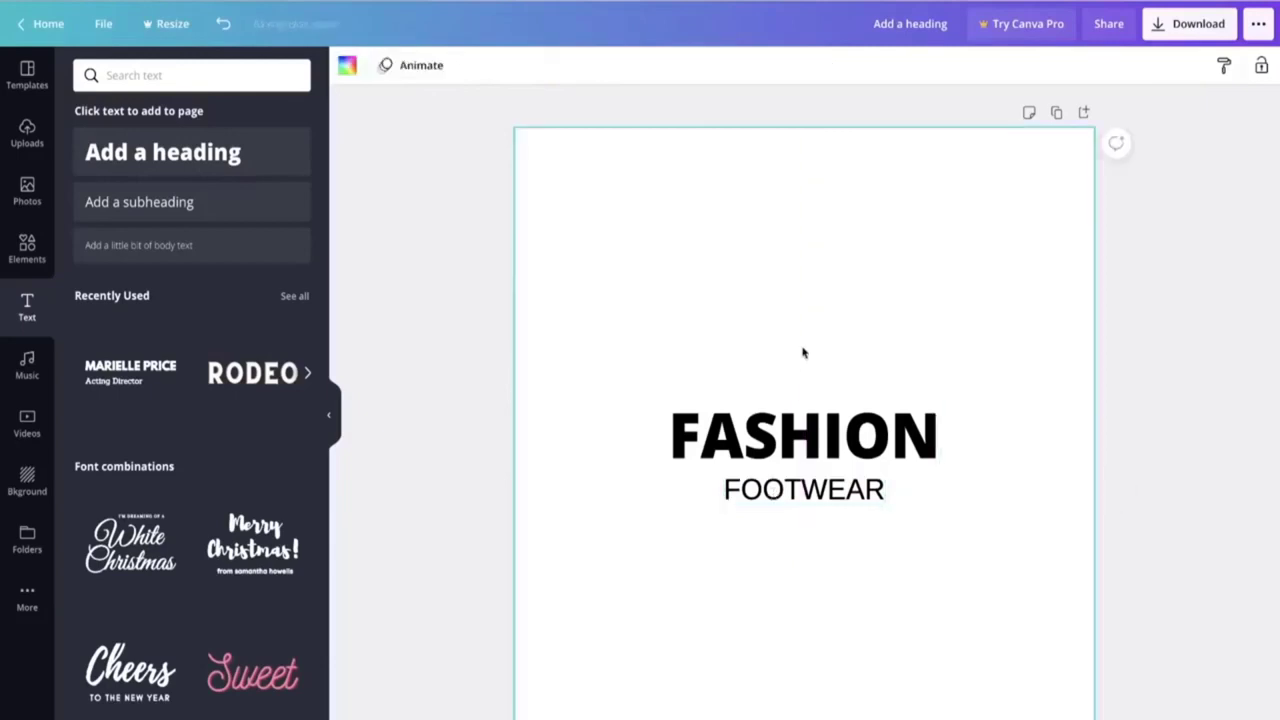
Step: Move the FOOTWEAR text slightly up so it sits closer beneath FASHION
{"action": "left_click_drag", "start_coordinate": [826, 492], "coordinate": [826, 487]}
{"action": "left_click", "coordinate": [870, 335]}
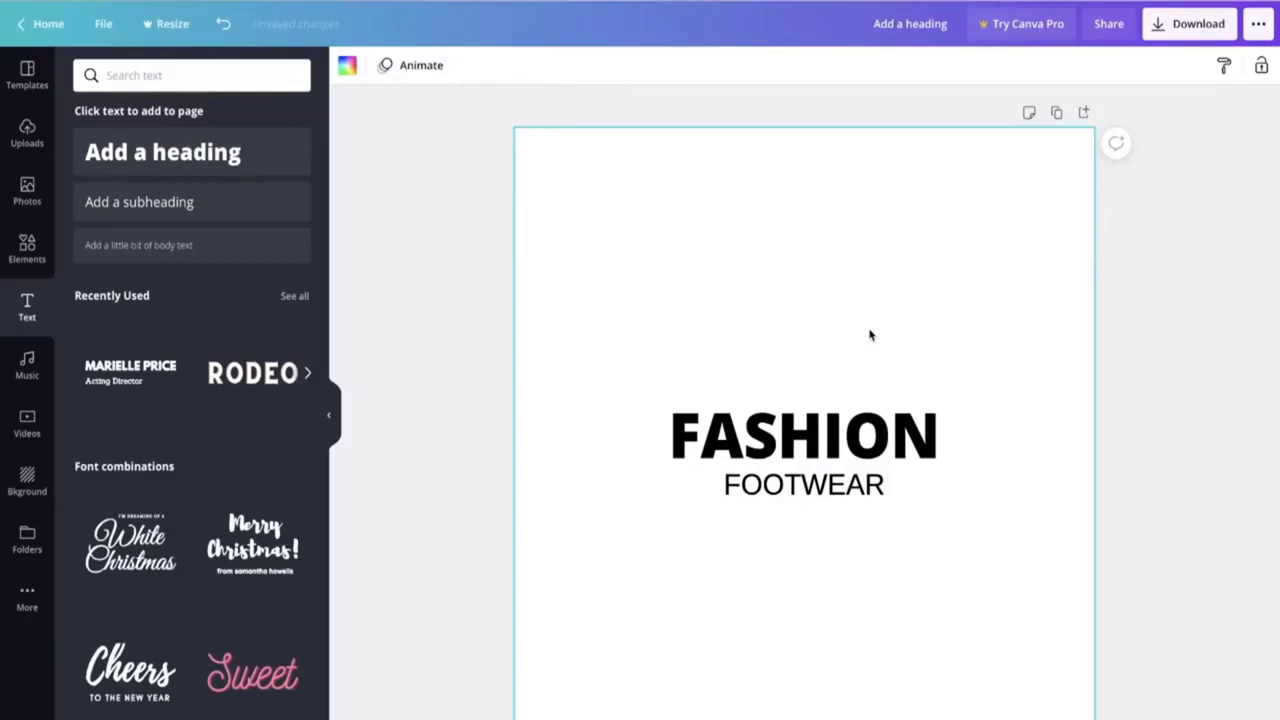
Step: Apply the Splice effect to the FASHION text with thickness 30 and offset 0
{"action": "left_click", "coordinate": [811, 418]}
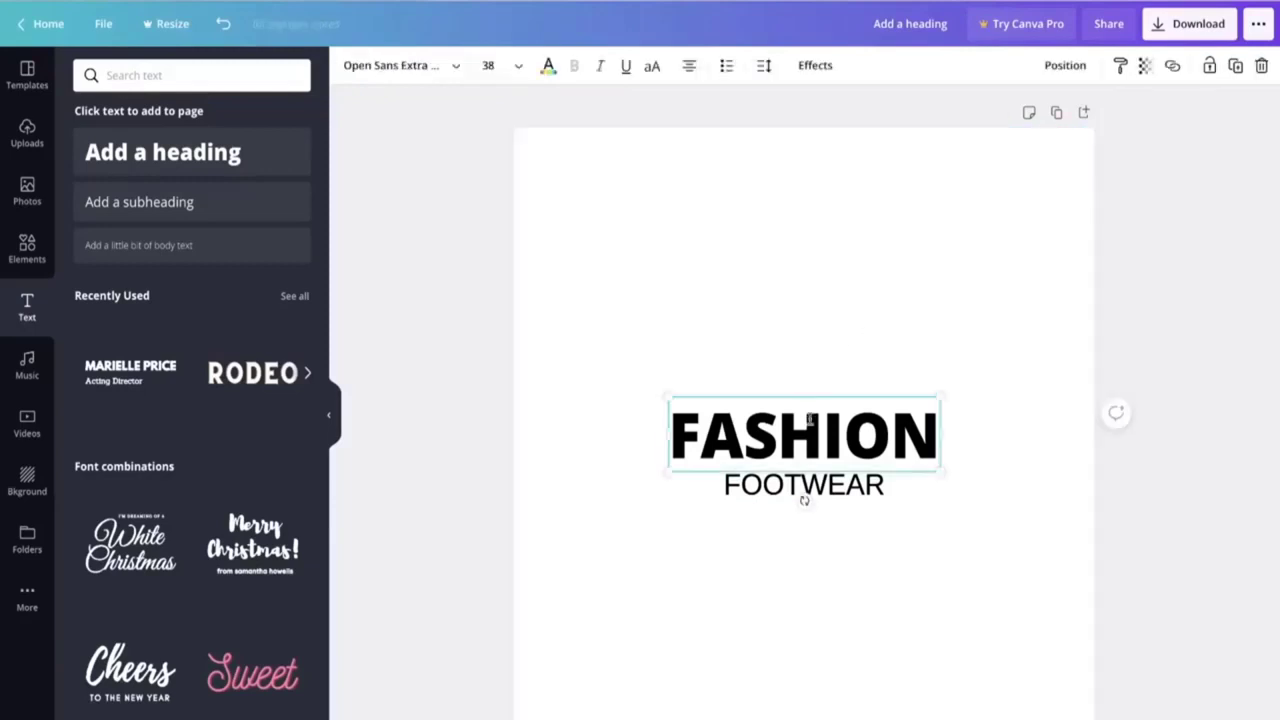
{"action": "left_click", "coordinate": [826, 74]}
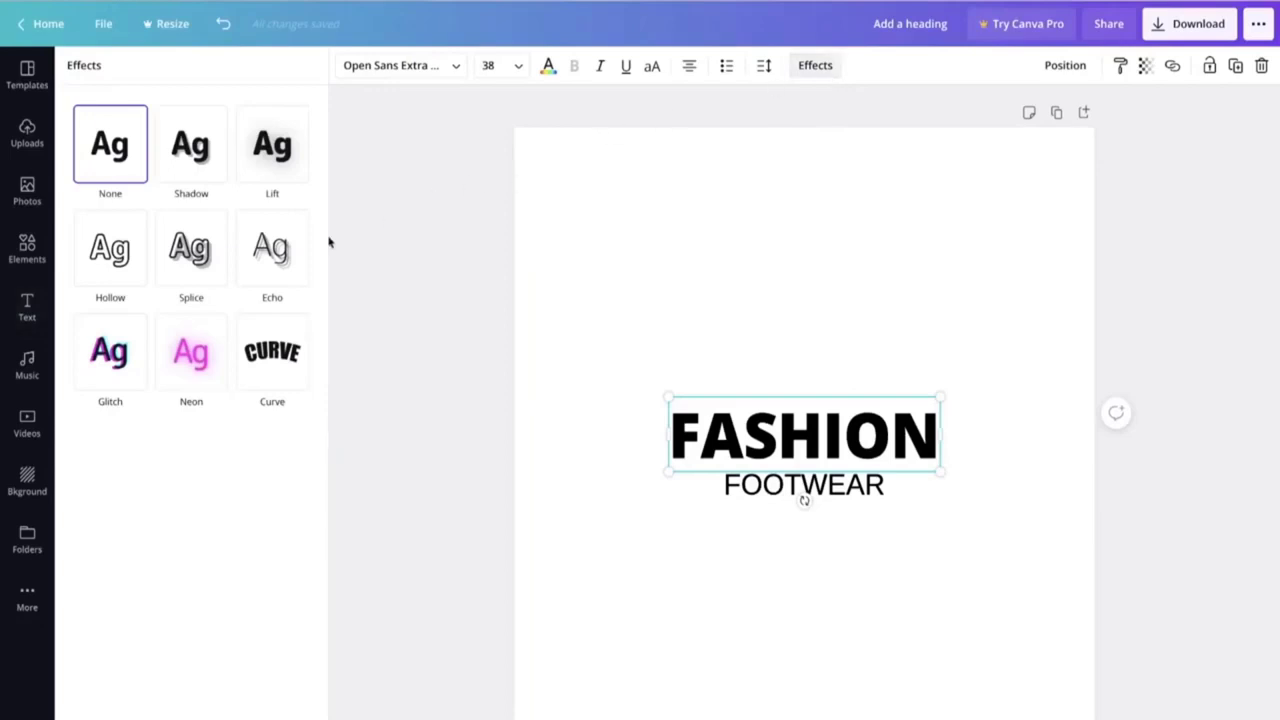
{"action": "left_click", "coordinate": [190, 253]}
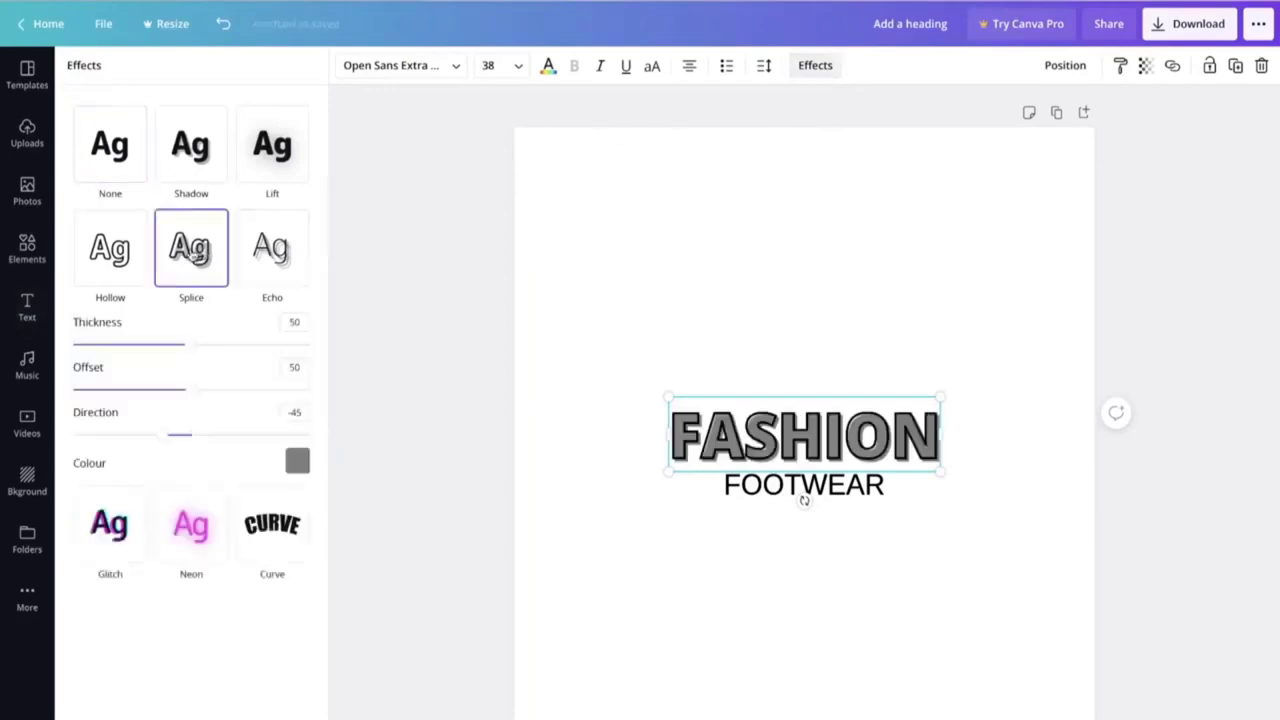
{"action": "left_click_drag", "start_coordinate": [188, 349], "coordinate": [107, 352]}
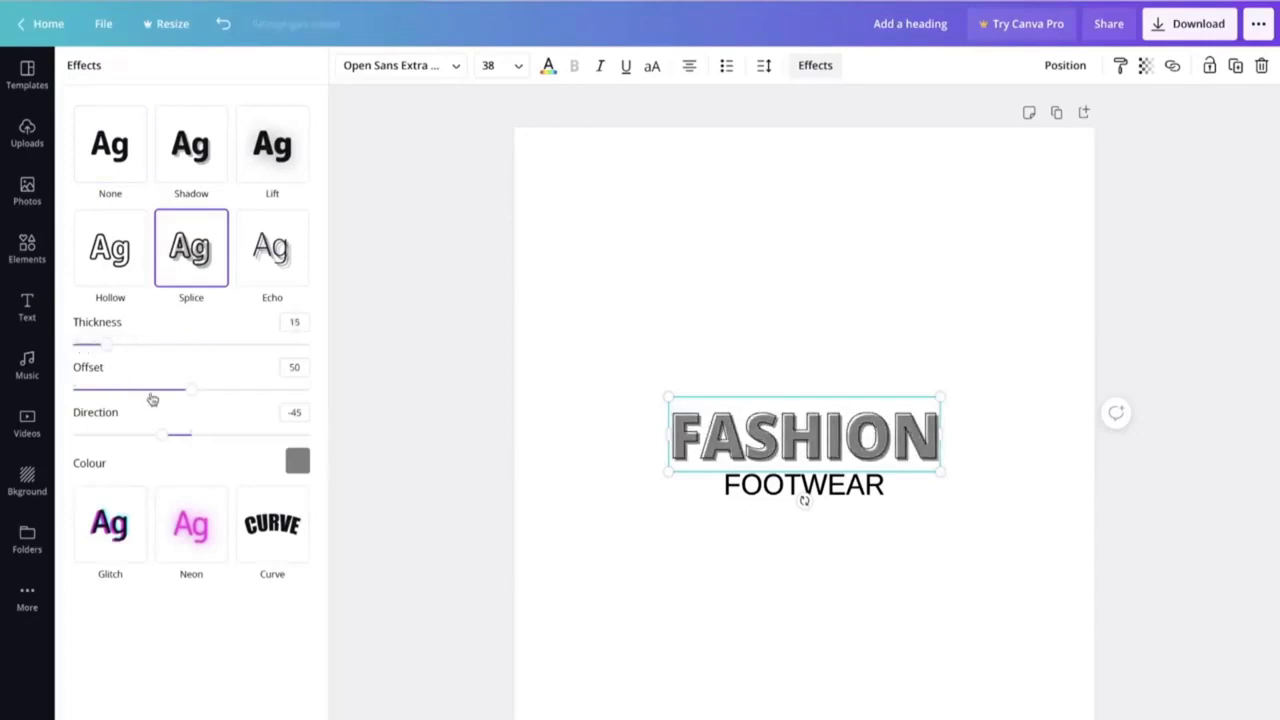
{"action": "left_click_drag", "start_coordinate": [195, 392], "coordinate": [74, 389]}
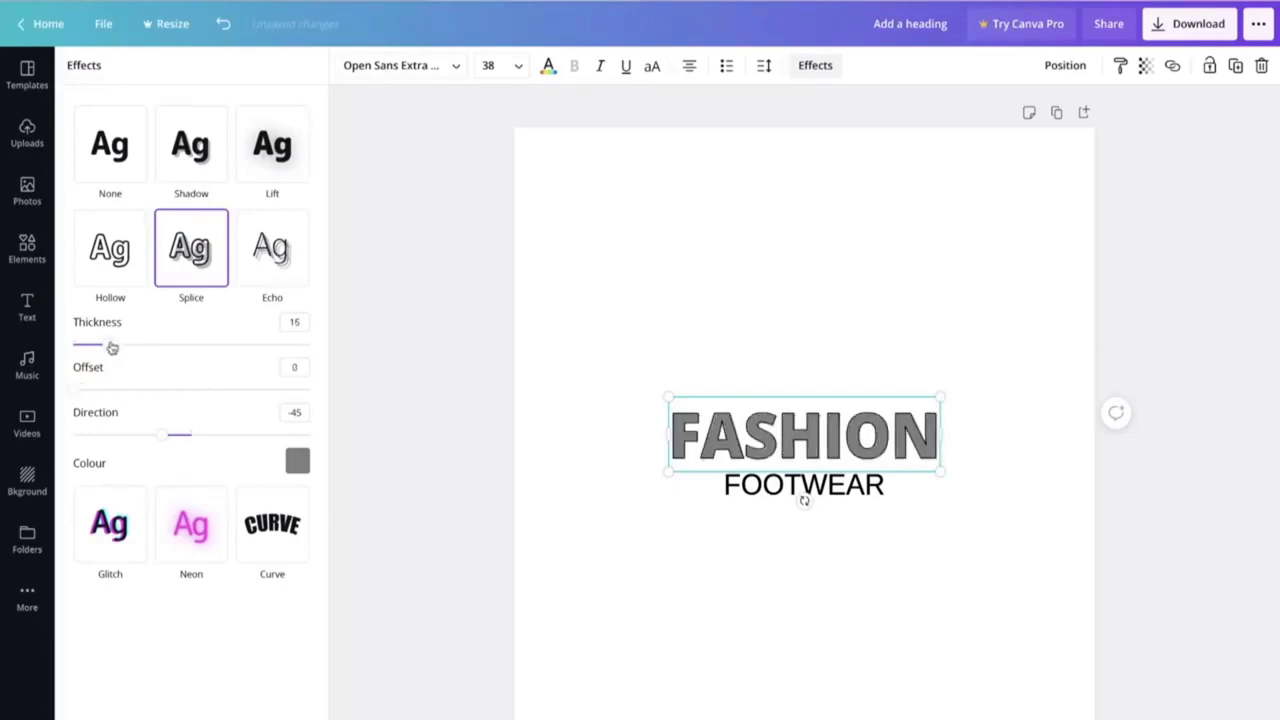
{"action": "left_click_drag", "start_coordinate": [109, 346], "coordinate": [146, 345]}
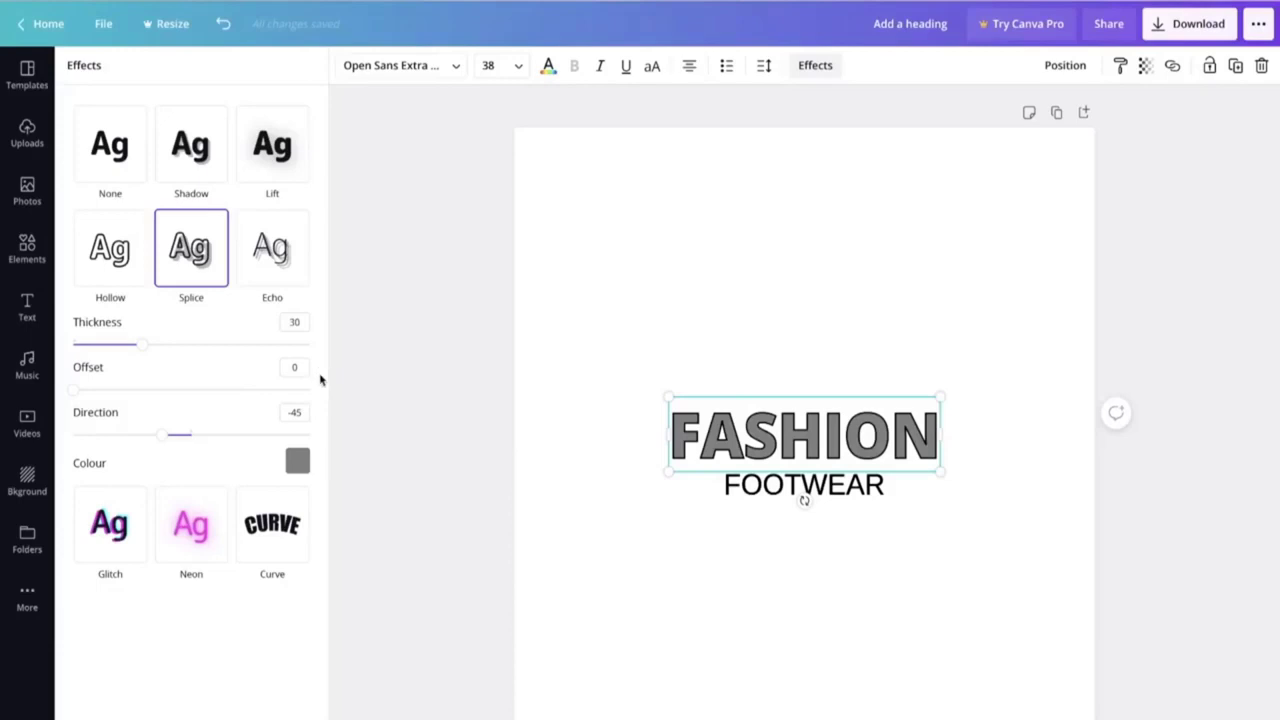
Step: Set the FASHION text's Splice colour to black and its text colour to the default yellow
{"action": "left_click", "coordinate": [297, 461]}
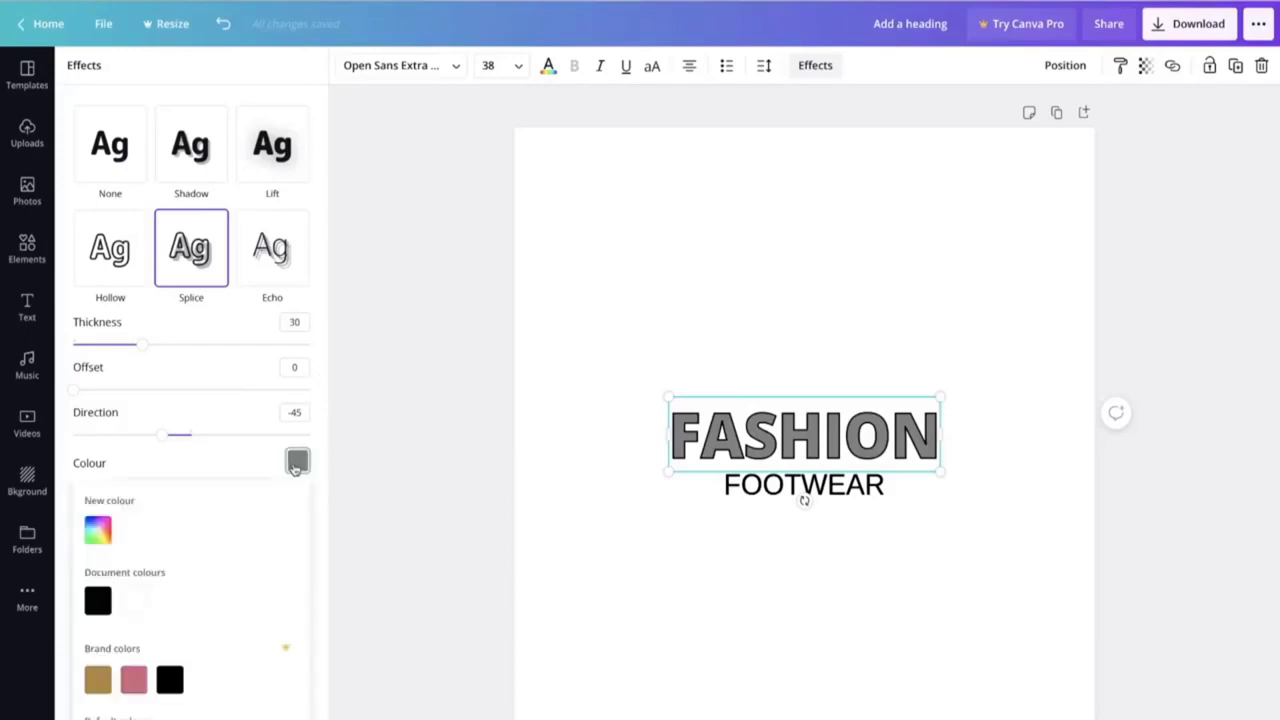
{"action": "left_click", "coordinate": [97, 601]}
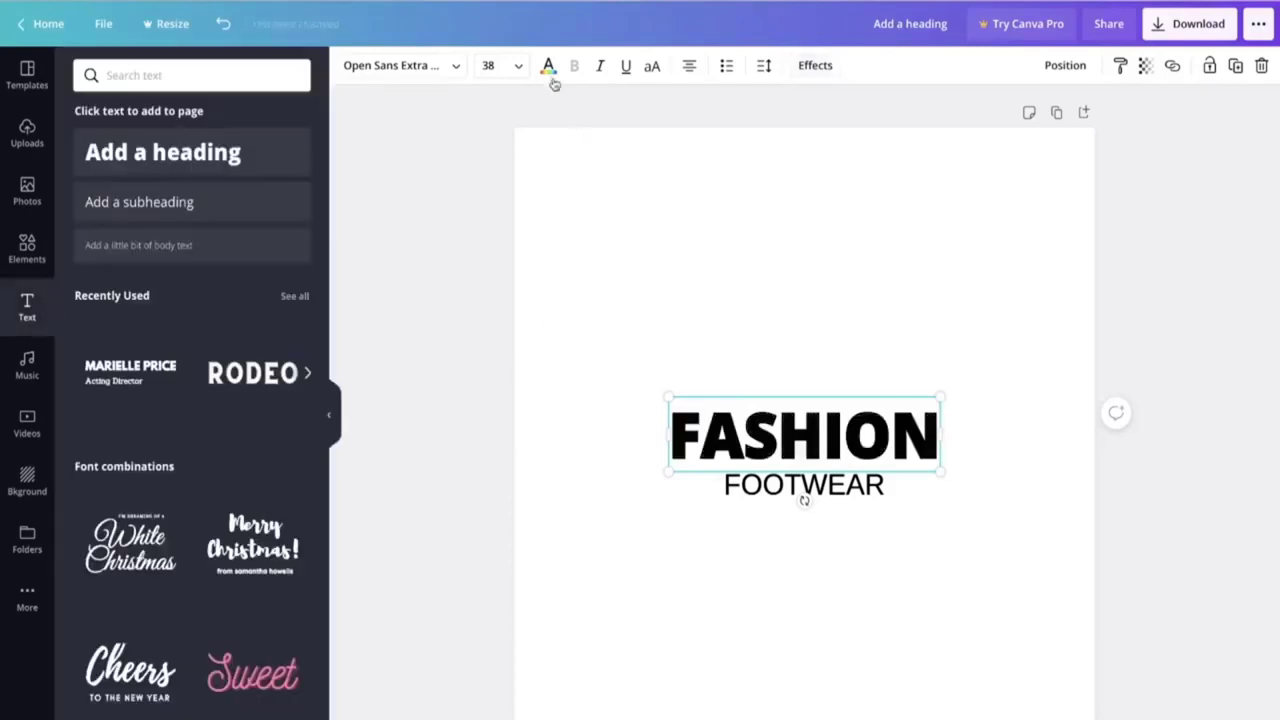
{"action": "left_click", "coordinate": [548, 66]}
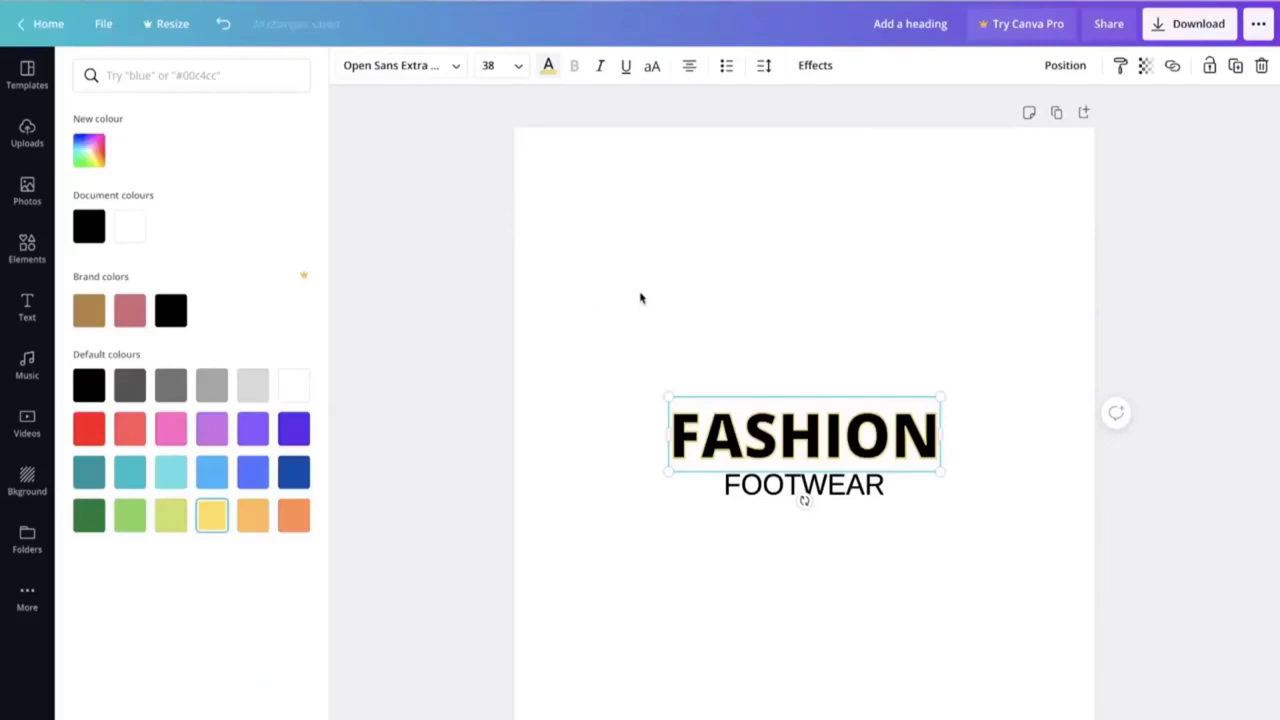
{"action": "left_click", "coordinate": [634, 297]}
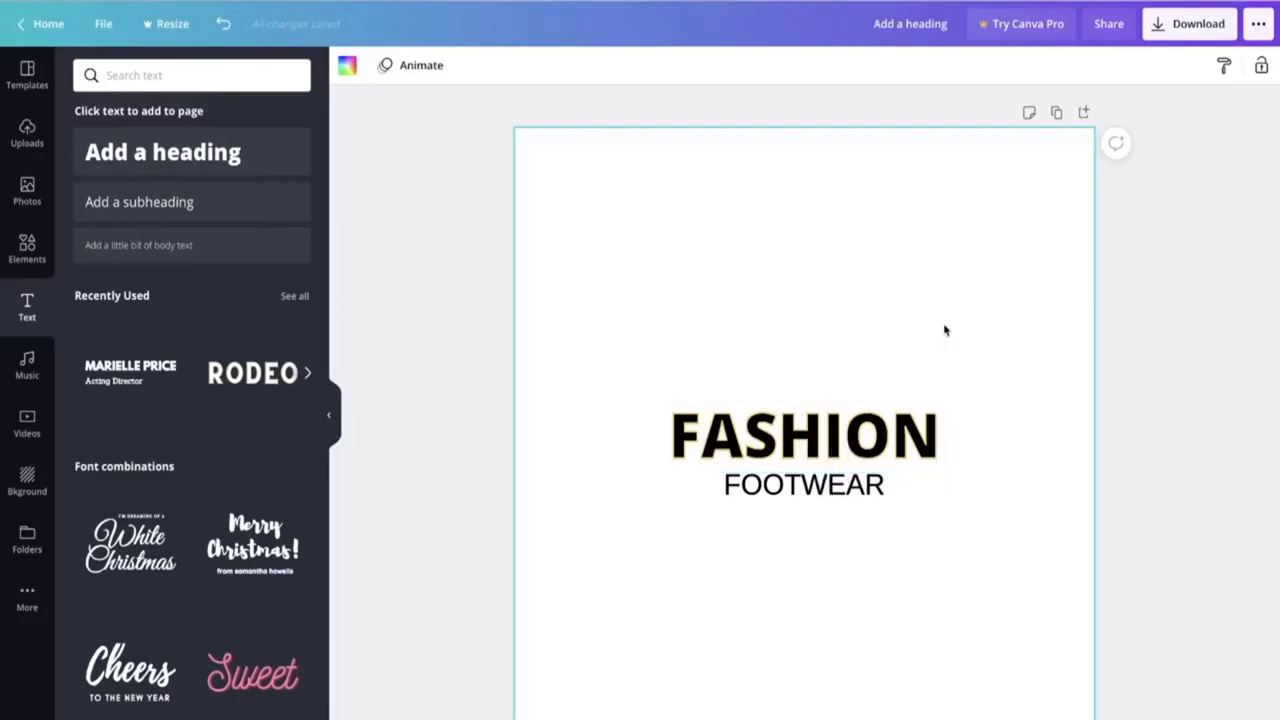
Step: Apply the Splice effect to the FOOTWEAR text with thickness 30 and offset 0
{"action": "left_click", "coordinate": [832, 484]}
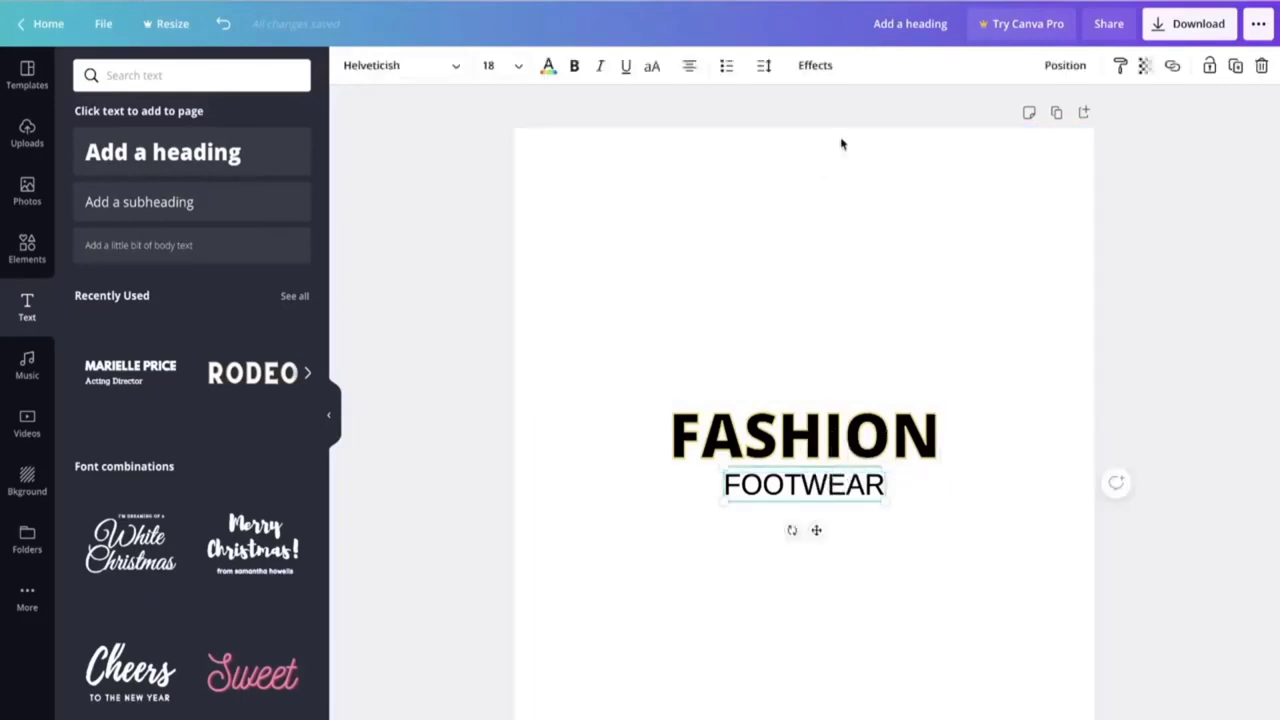
{"action": "left_click", "coordinate": [815, 65]}
{"action": "left_click", "coordinate": [198, 252]}
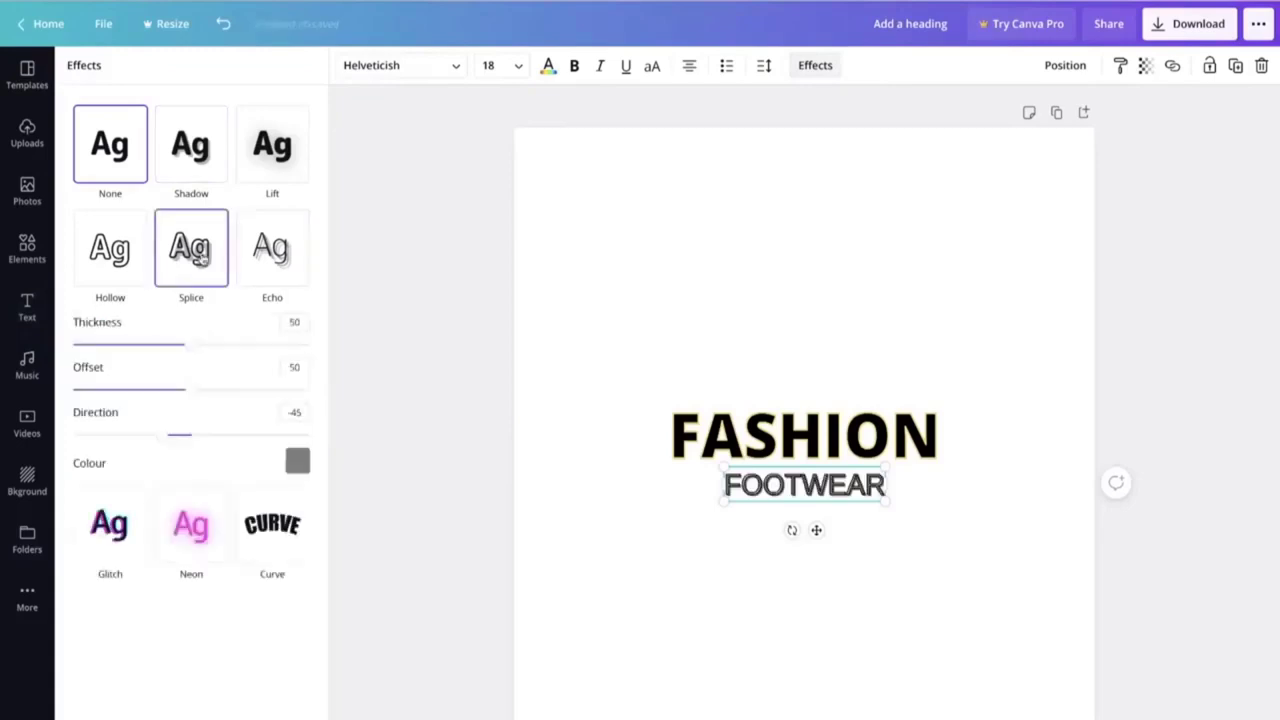
{"action": "left_click_drag", "start_coordinate": [183, 345], "coordinate": [149, 344]}
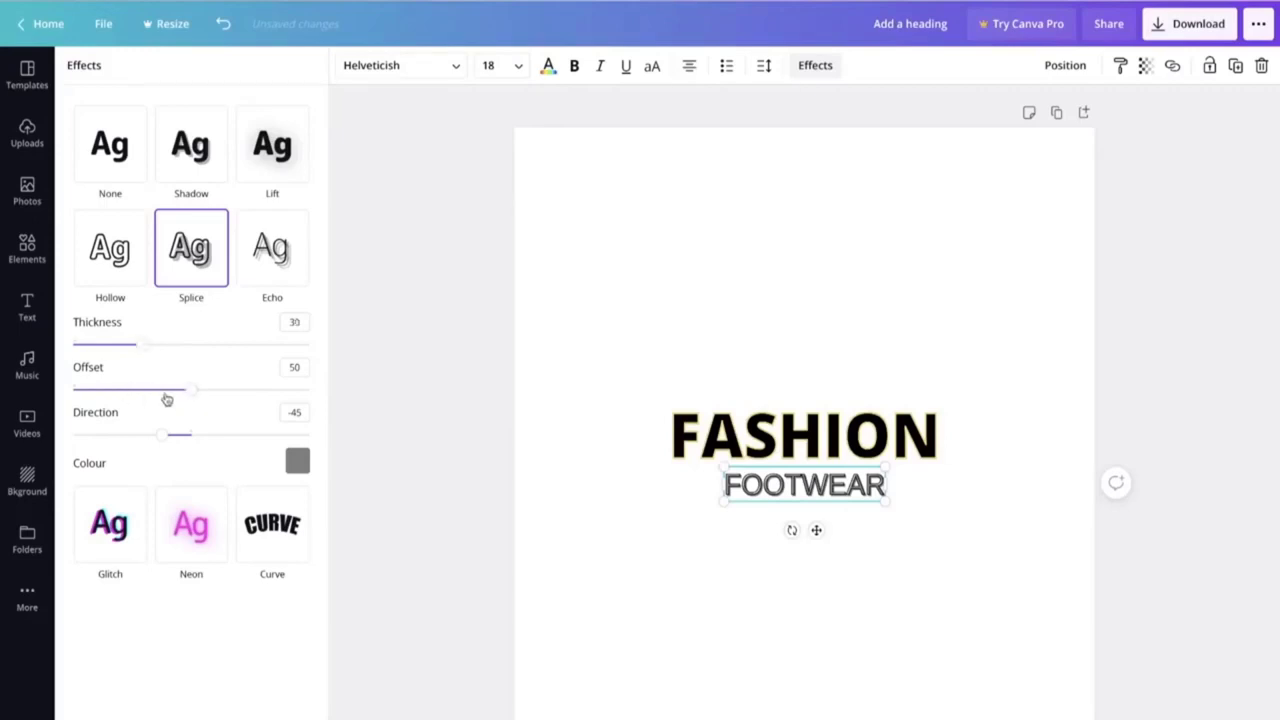
{"action": "left_click_drag", "start_coordinate": [193, 393], "coordinate": [54, 394]}
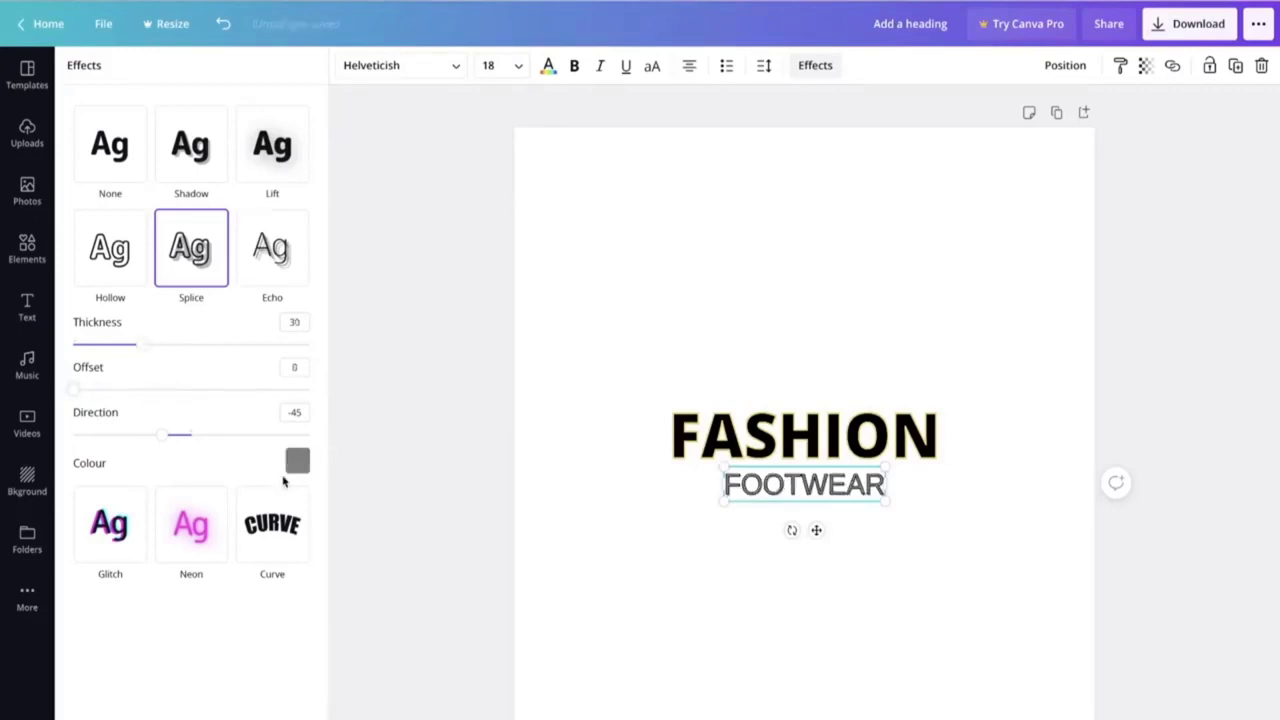
Step: Set the FOOTWEAR text's Splice colour to black and its text colour to the same yellow as FASHION
{"action": "left_click", "coordinate": [298, 464]}
{"action": "left_click", "coordinate": [96, 605]}
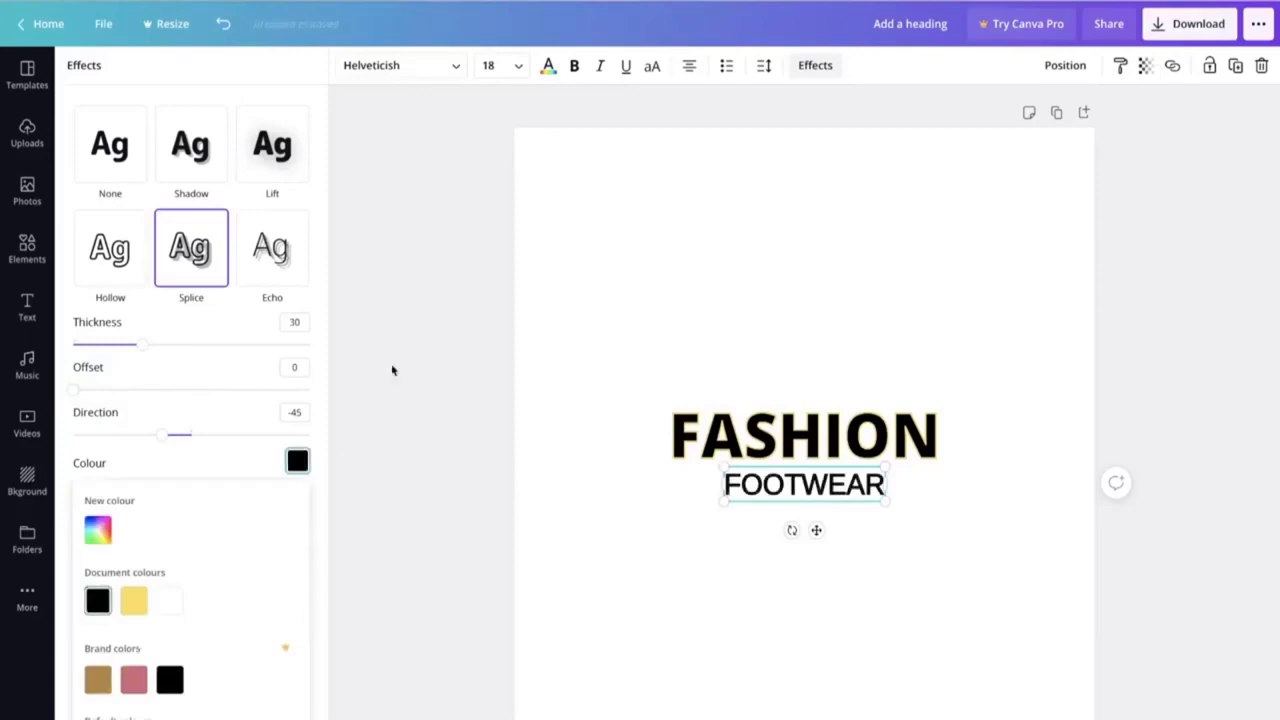
{"action": "left_click", "coordinate": [548, 66]}
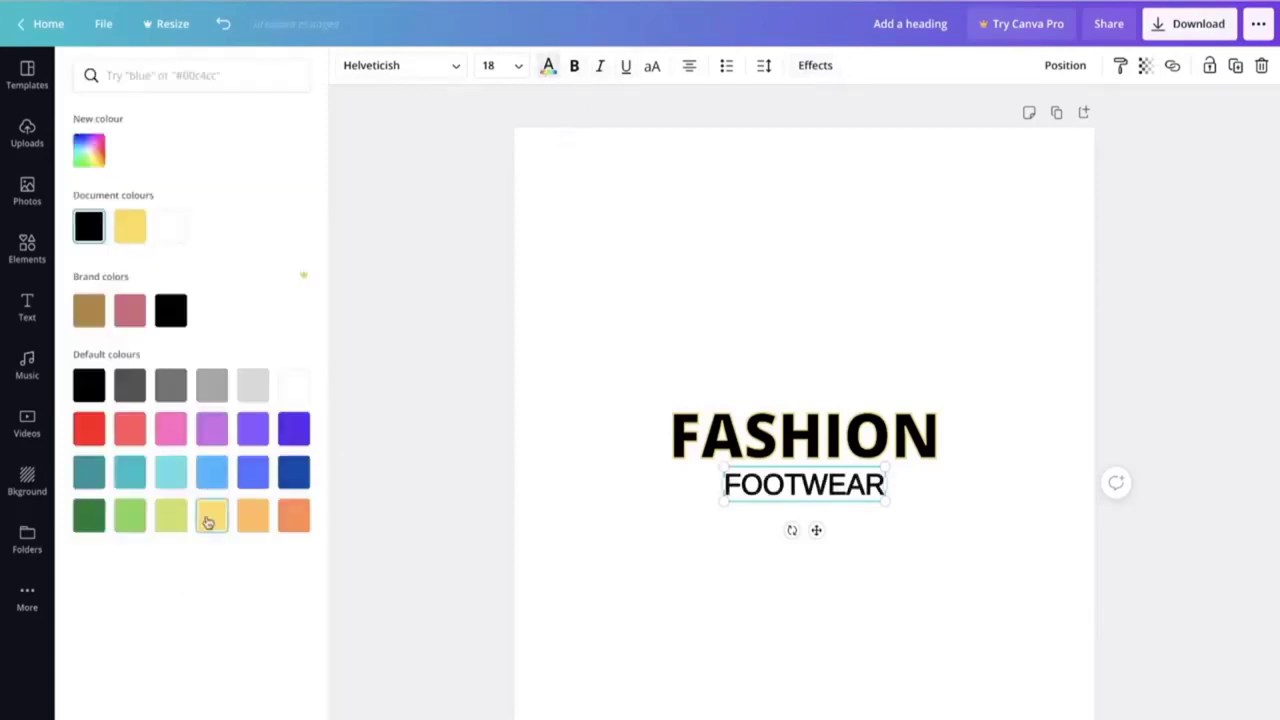
{"action": "left_click", "coordinate": [511, 277]}
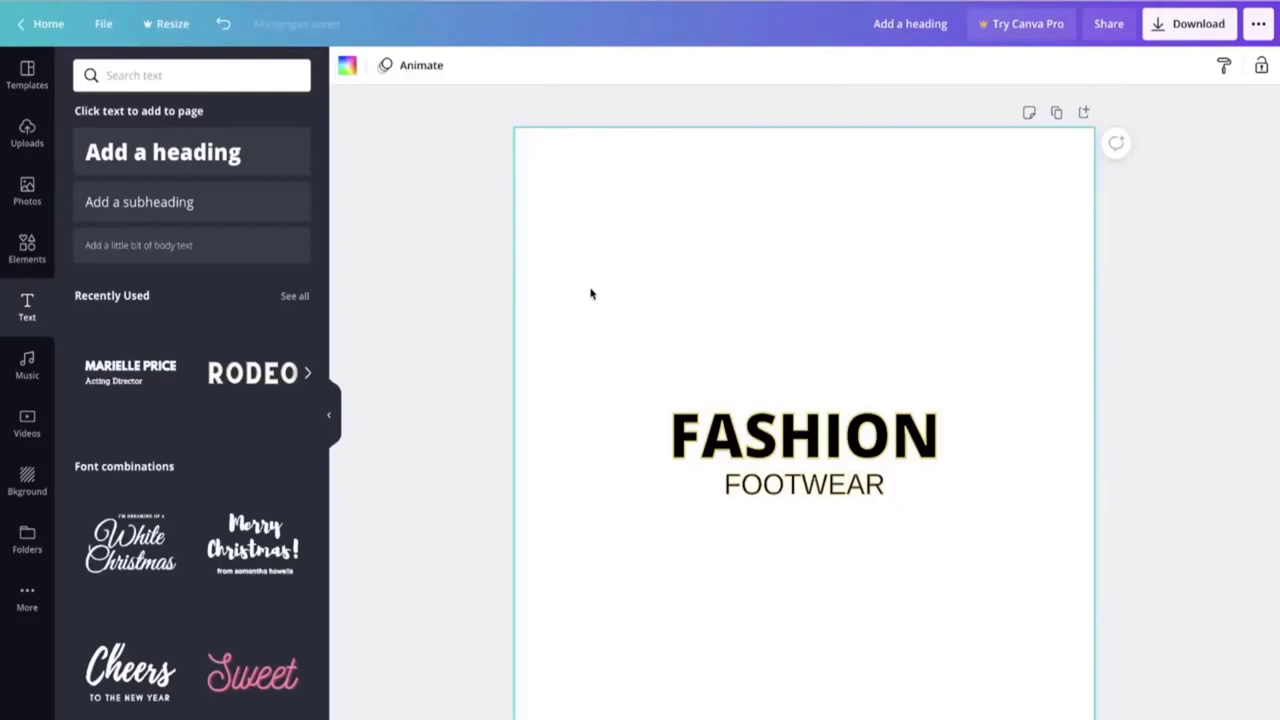
Step: Search the elements library for "sneaker"
{"action": "left_click", "coordinate": [27, 247]}
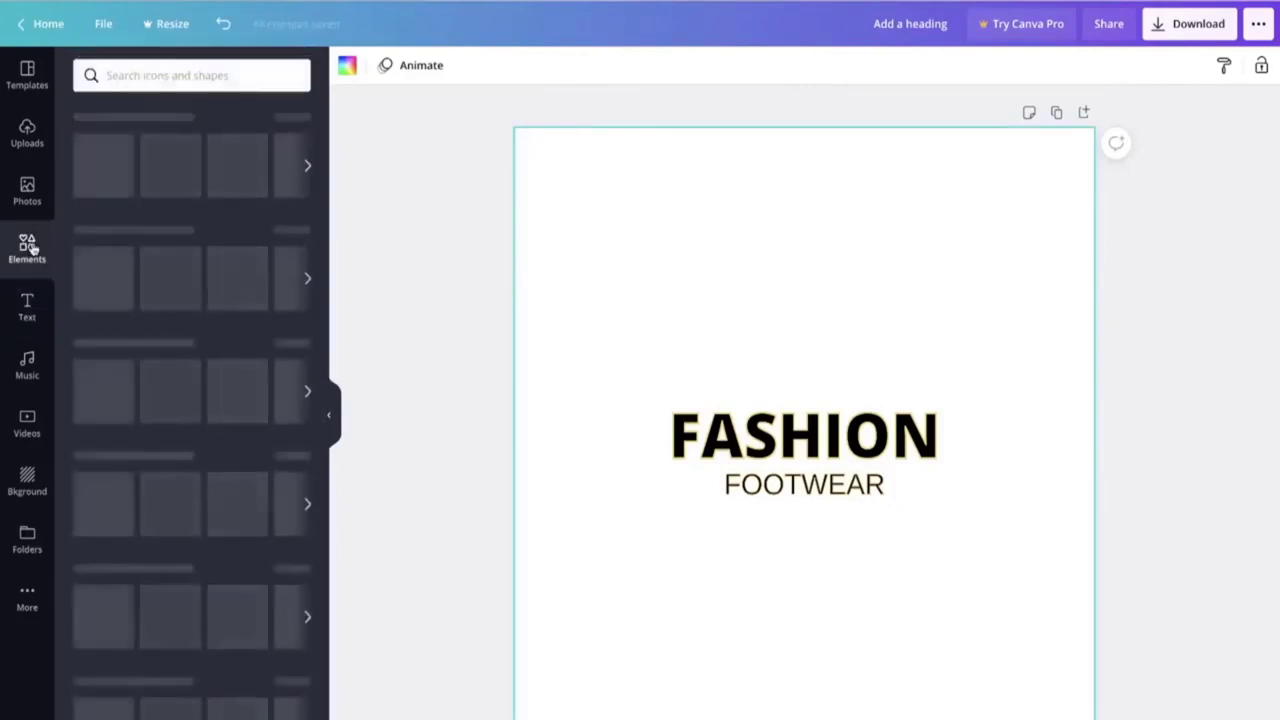
{"action": "left_click", "coordinate": [188, 75]}
{"action": "left_click", "coordinate": [152, 177]}
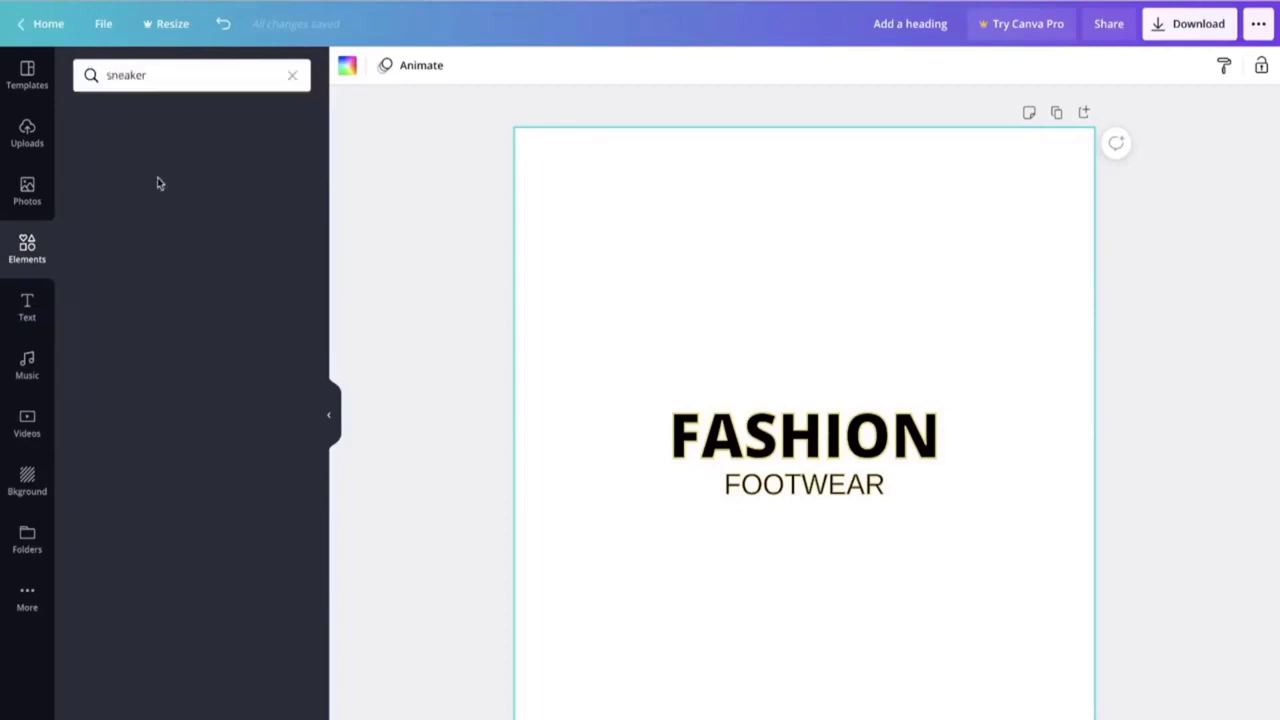
Step: Add the grey side-view running sneaker with a thick black outline and place it above the FASHION text, slightly left of centre
{"action": "scroll", "coordinate": [205, 363], "scroll_direction": "down", "scroll_amount": 5}
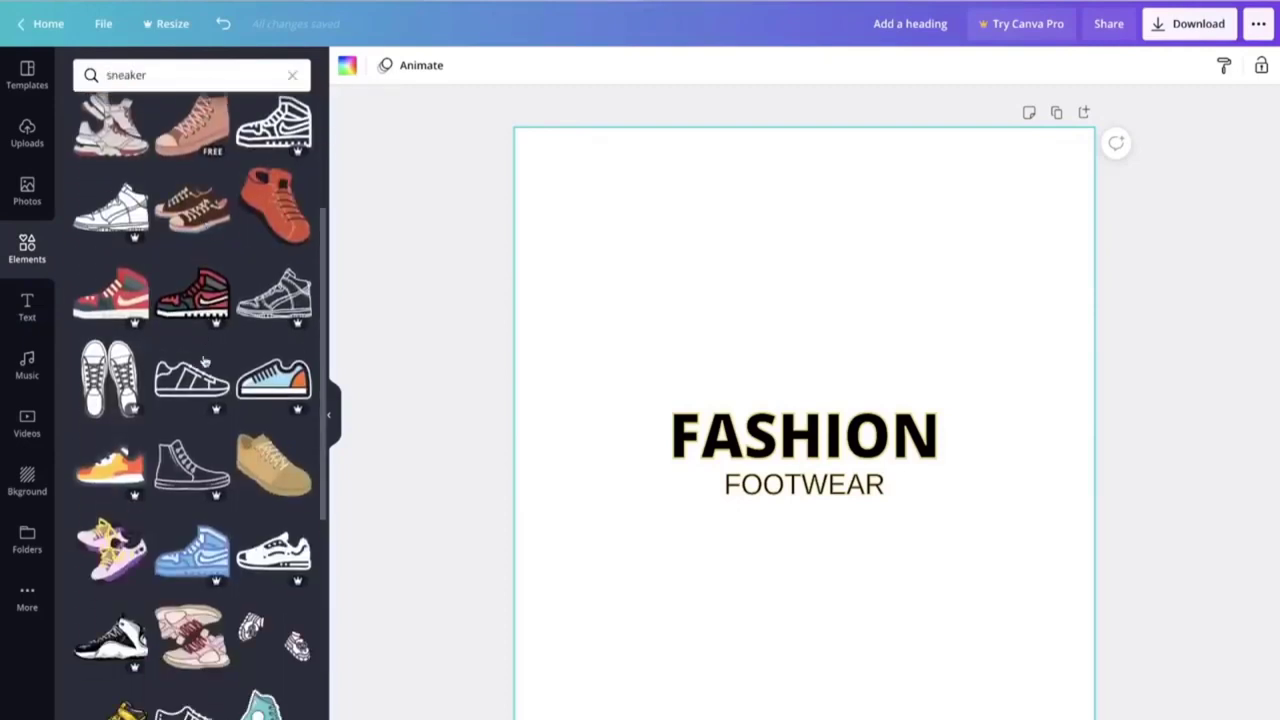
{"action": "scroll", "coordinate": [205, 363], "scroll_direction": "down", "scroll_amount": 5}
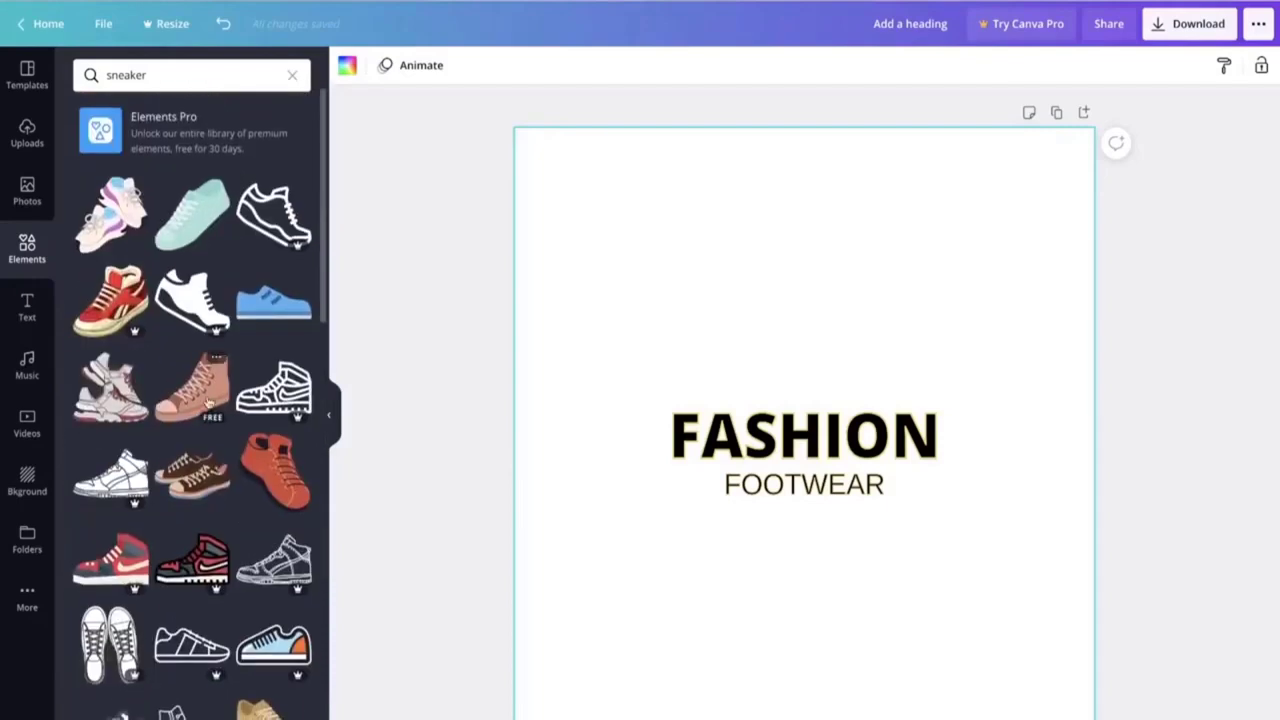
{"action": "scroll", "coordinate": [208, 402], "scroll_direction": "down", "scroll_amount": 5}
{"action": "scroll", "coordinate": [208, 402], "scroll_direction": "down", "scroll_amount": 5}
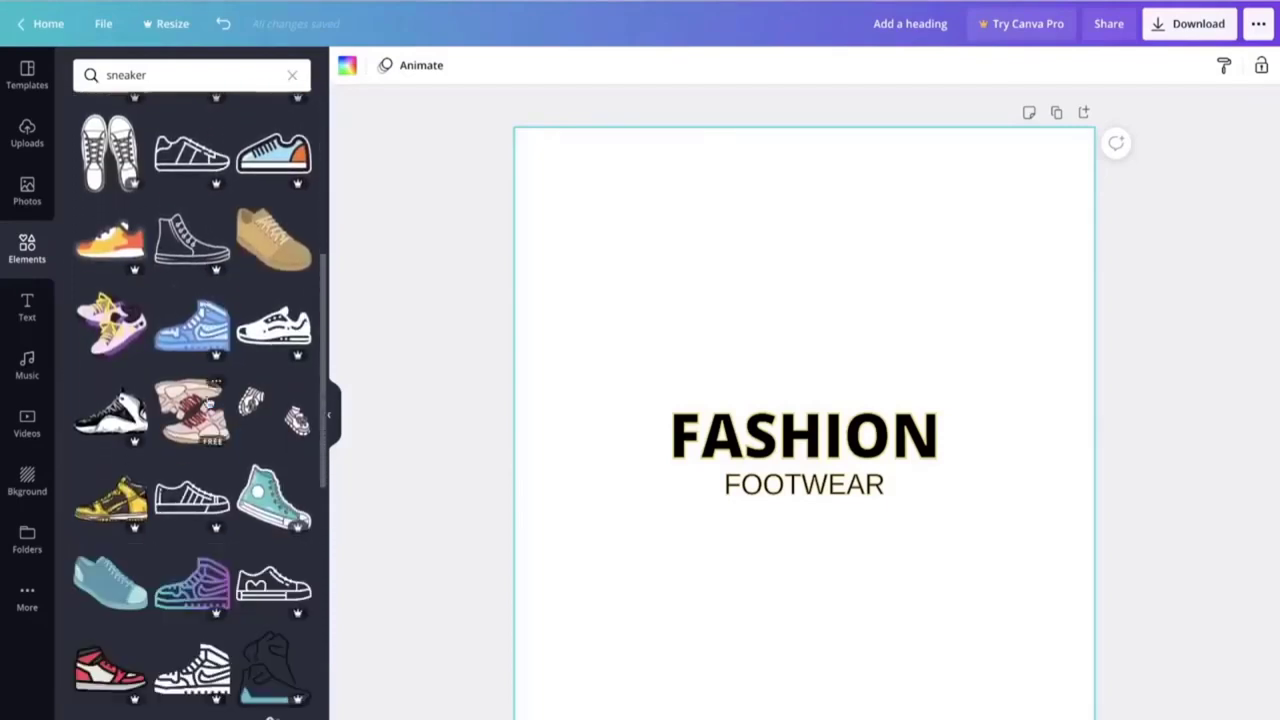
{"action": "scroll", "coordinate": [208, 402], "scroll_direction": "down", "scroll_amount": 4}
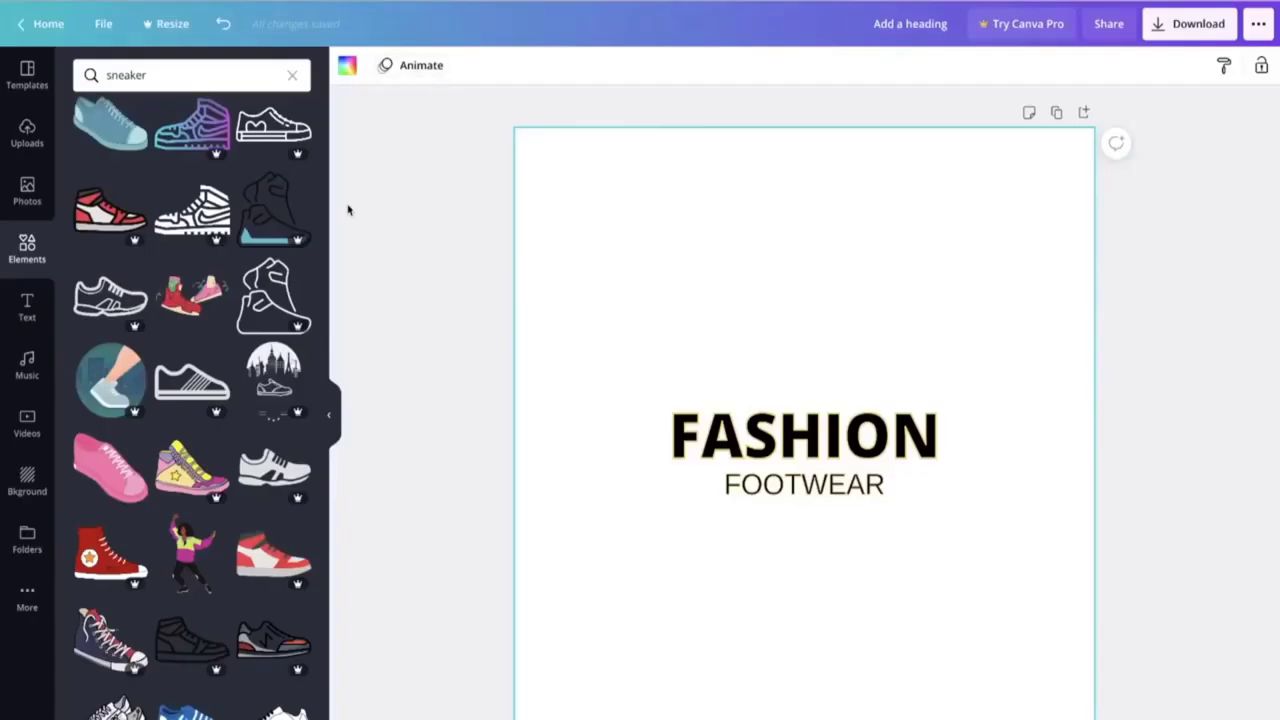
{"action": "scroll", "coordinate": [270, 440], "scroll_direction": "down", "scroll_amount": 5}
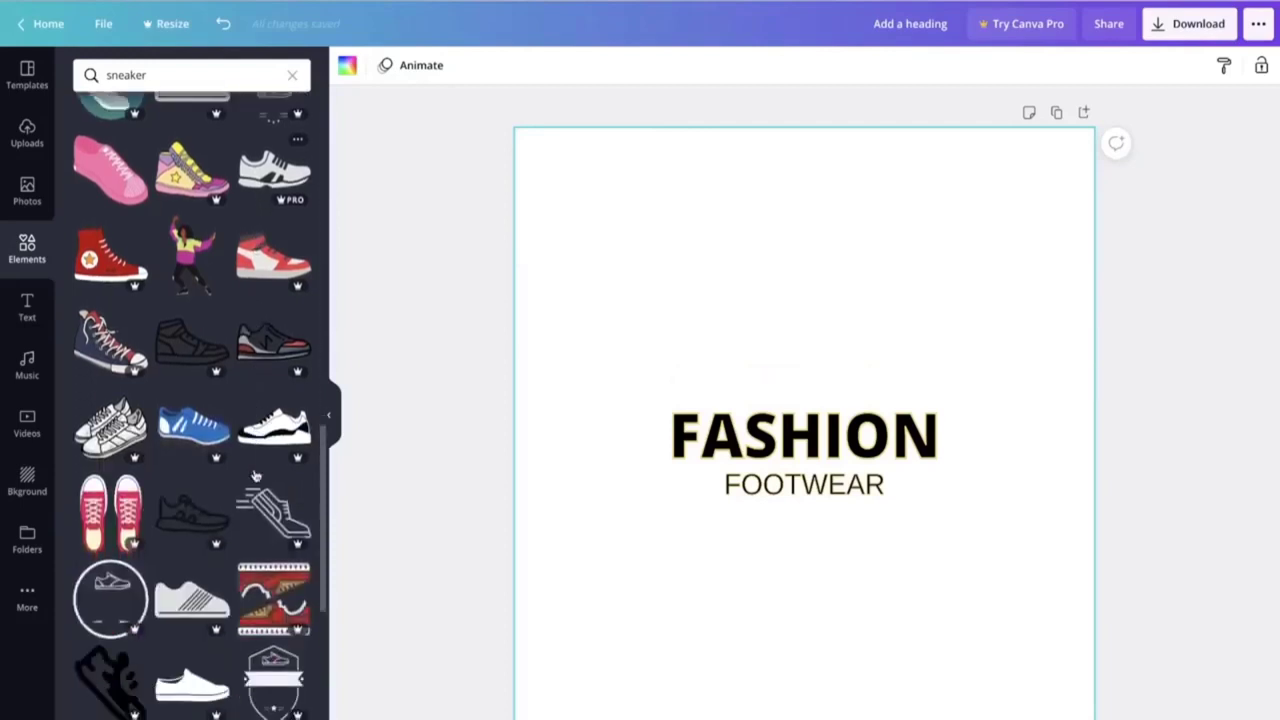
{"action": "scroll", "coordinate": [255, 477], "scroll_direction": "down", "scroll_amount": 3}
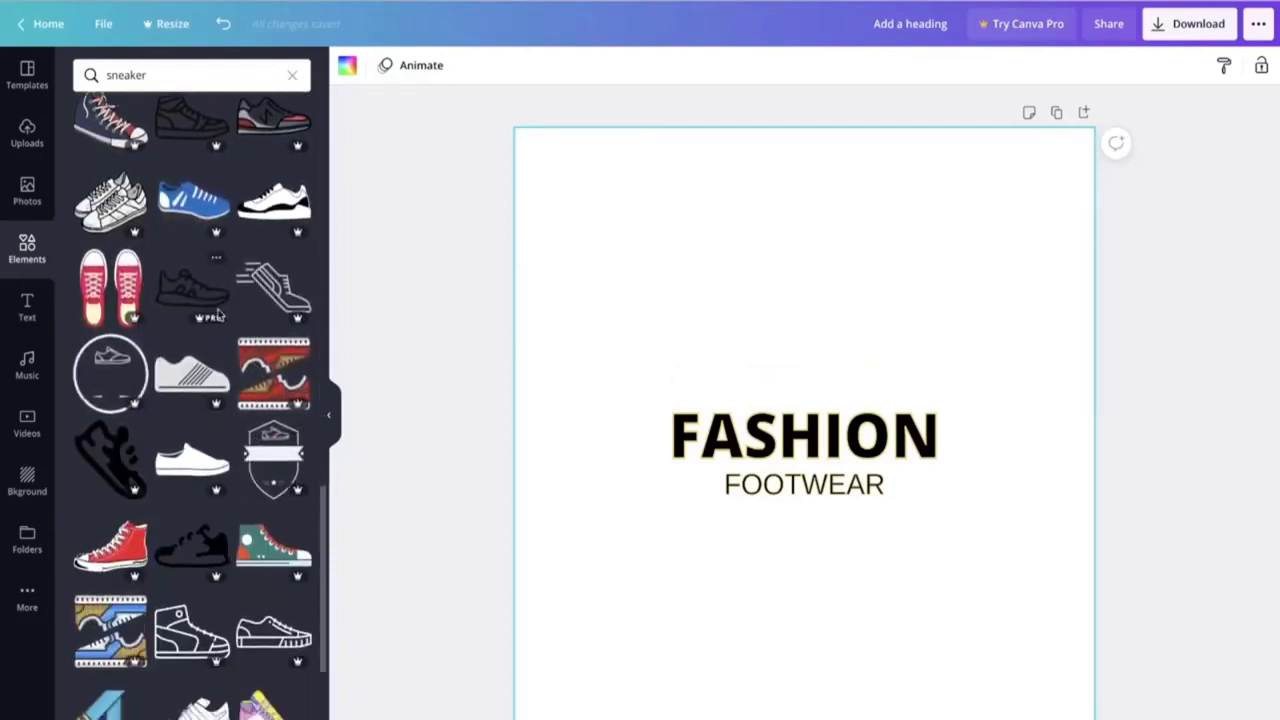
{"action": "left_click", "coordinate": [194, 292]}
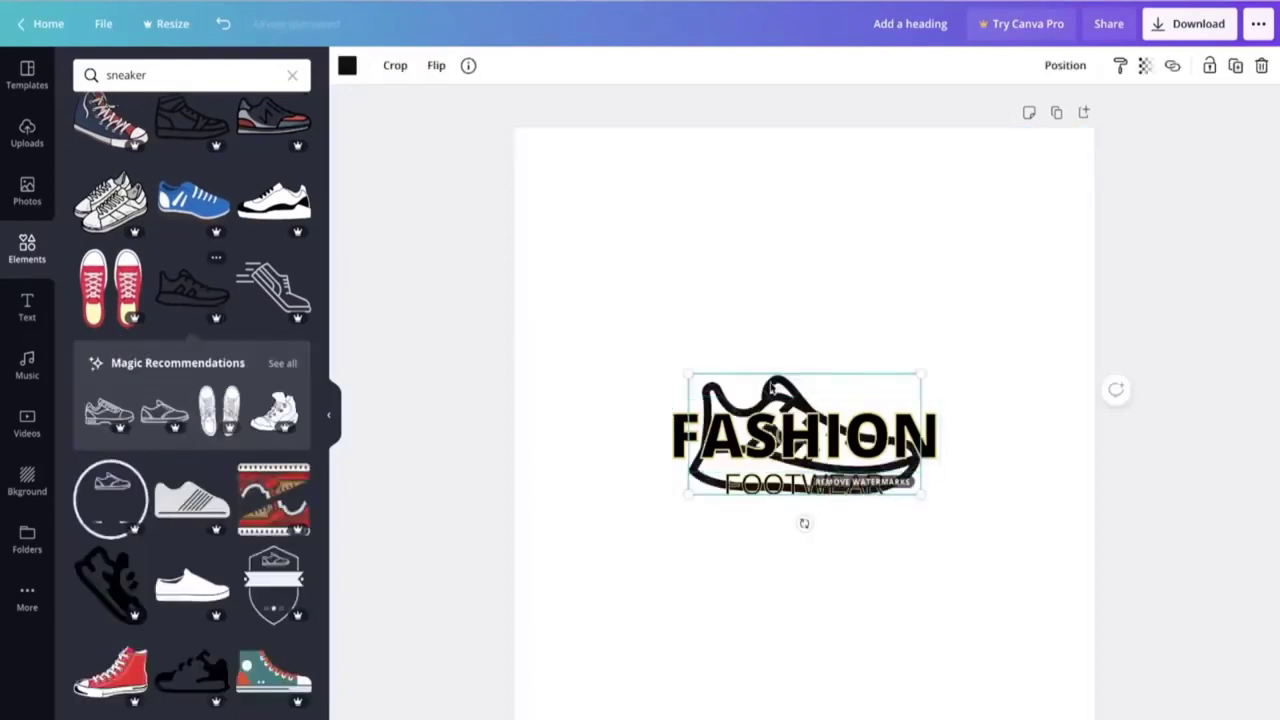
{"action": "left_click_drag", "start_coordinate": [780, 390], "coordinate": [723, 356]}
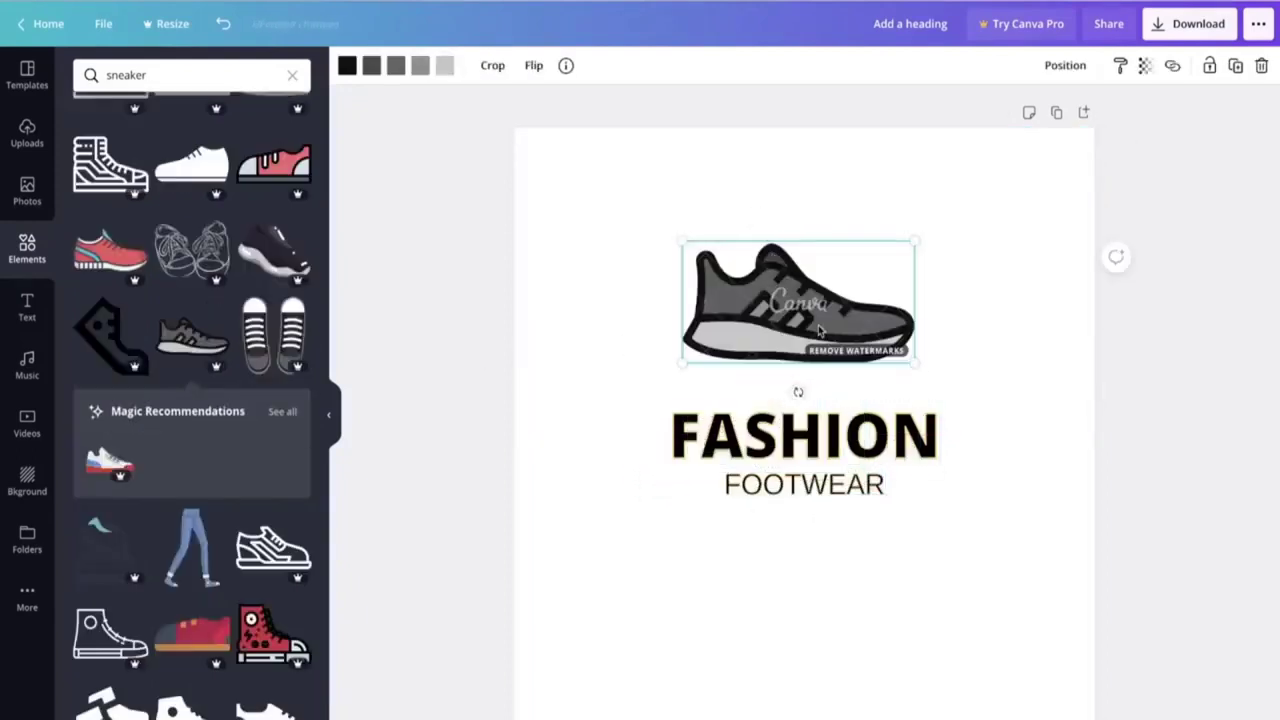
{"action": "left_click_drag", "start_coordinate": [769, 334], "coordinate": [725, 334]}
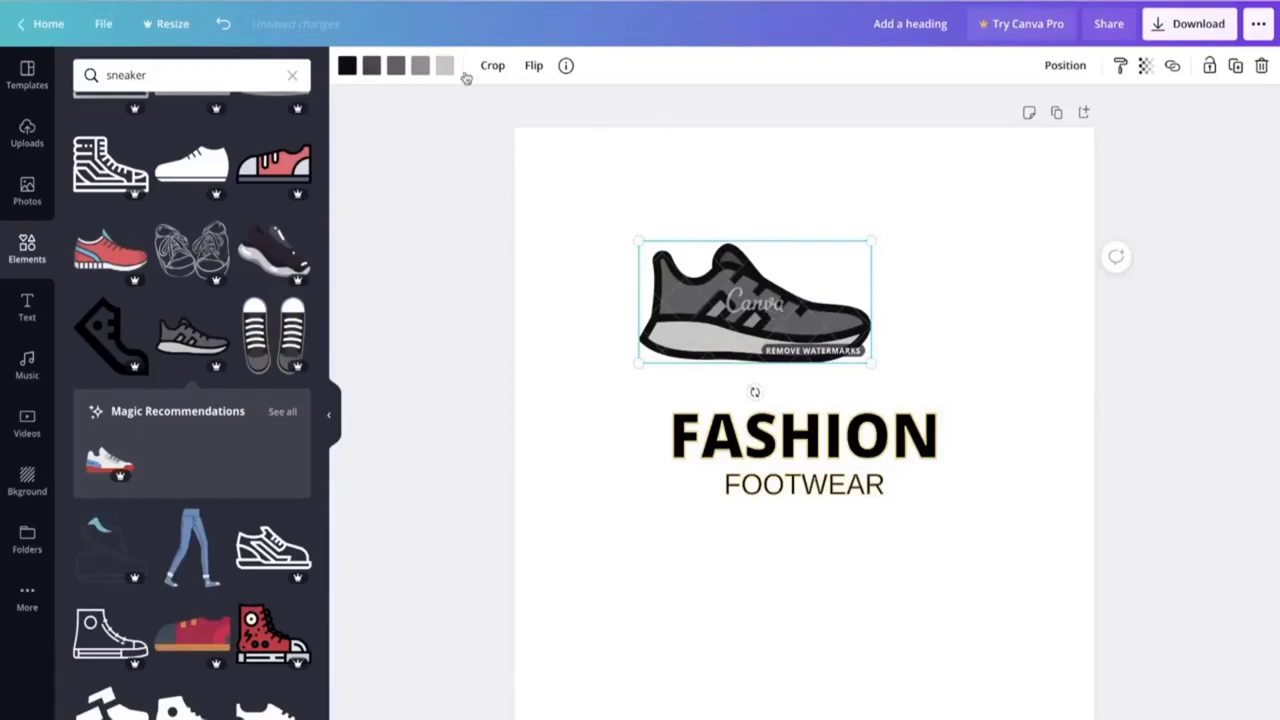
Step: Recolour the sneaker's outline black and its tongue and upper body yellow
{"action": "left_click", "coordinate": [350, 65]}
{"action": "left_click", "coordinate": [171, 354]}
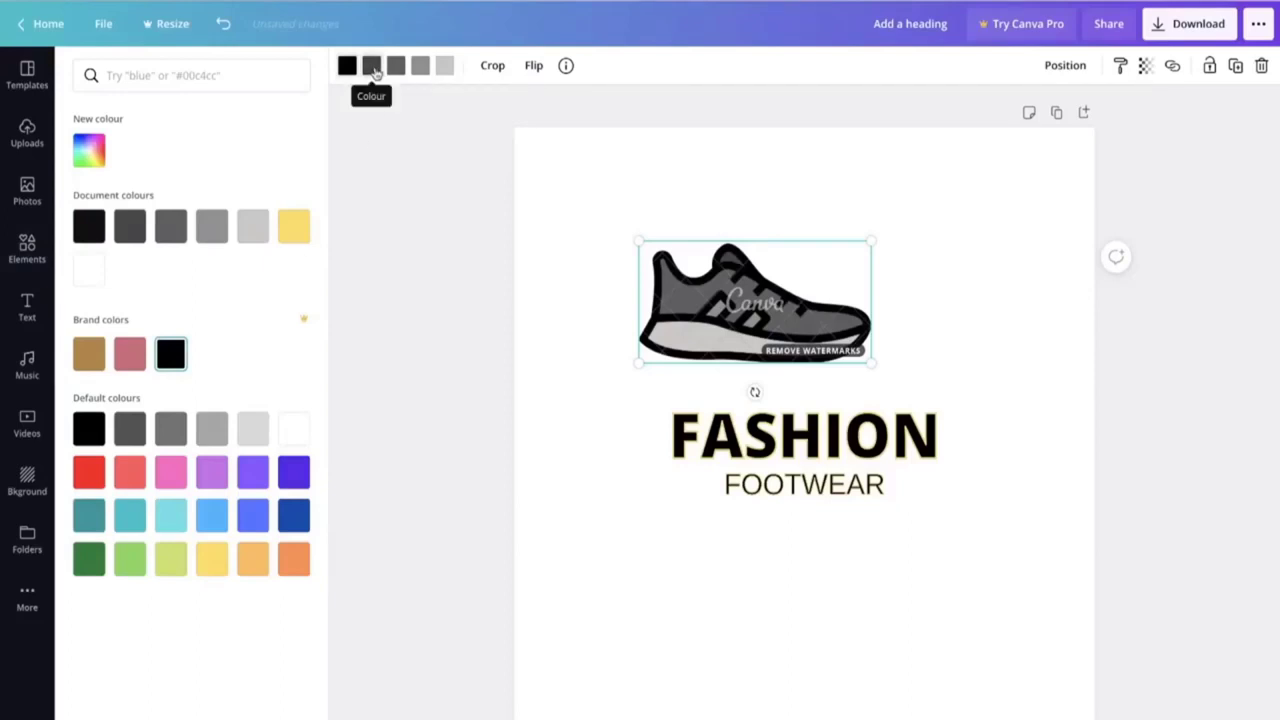
{"action": "left_click", "coordinate": [372, 66]}
{"action": "left_click", "coordinate": [294, 226]}
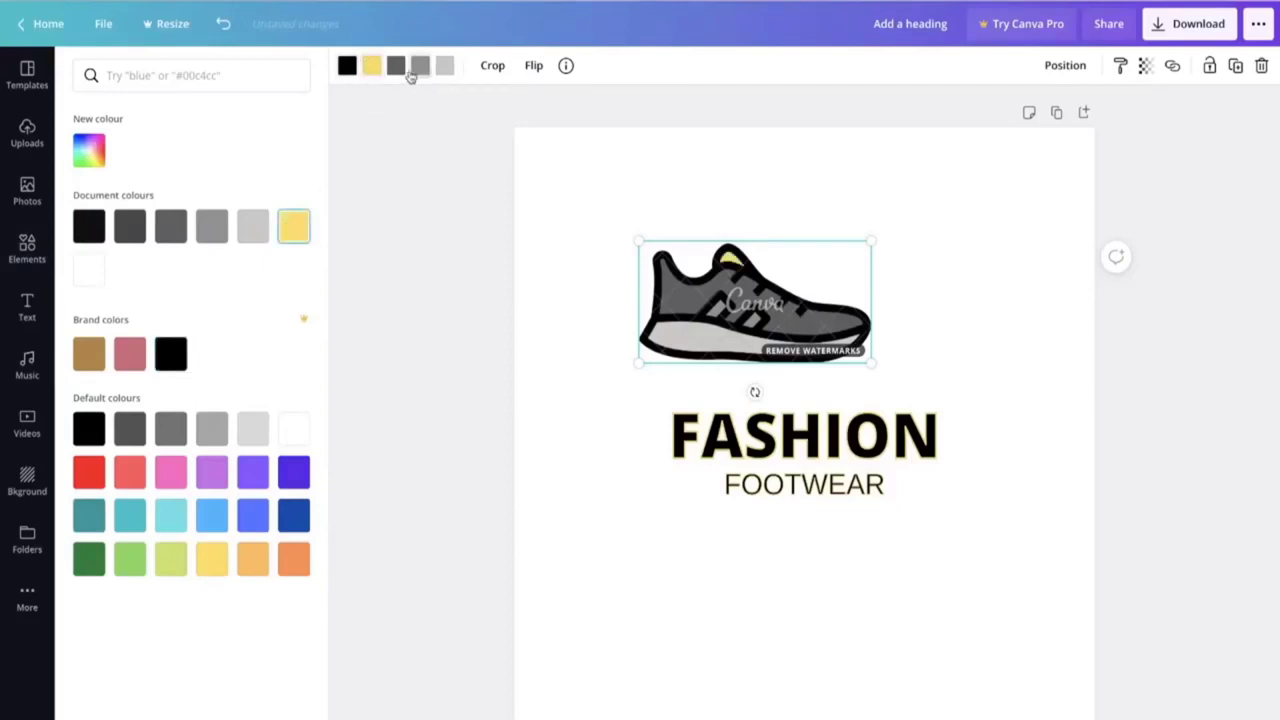
{"action": "left_click", "coordinate": [396, 66]}
{"action": "left_click", "coordinate": [288, 236]}
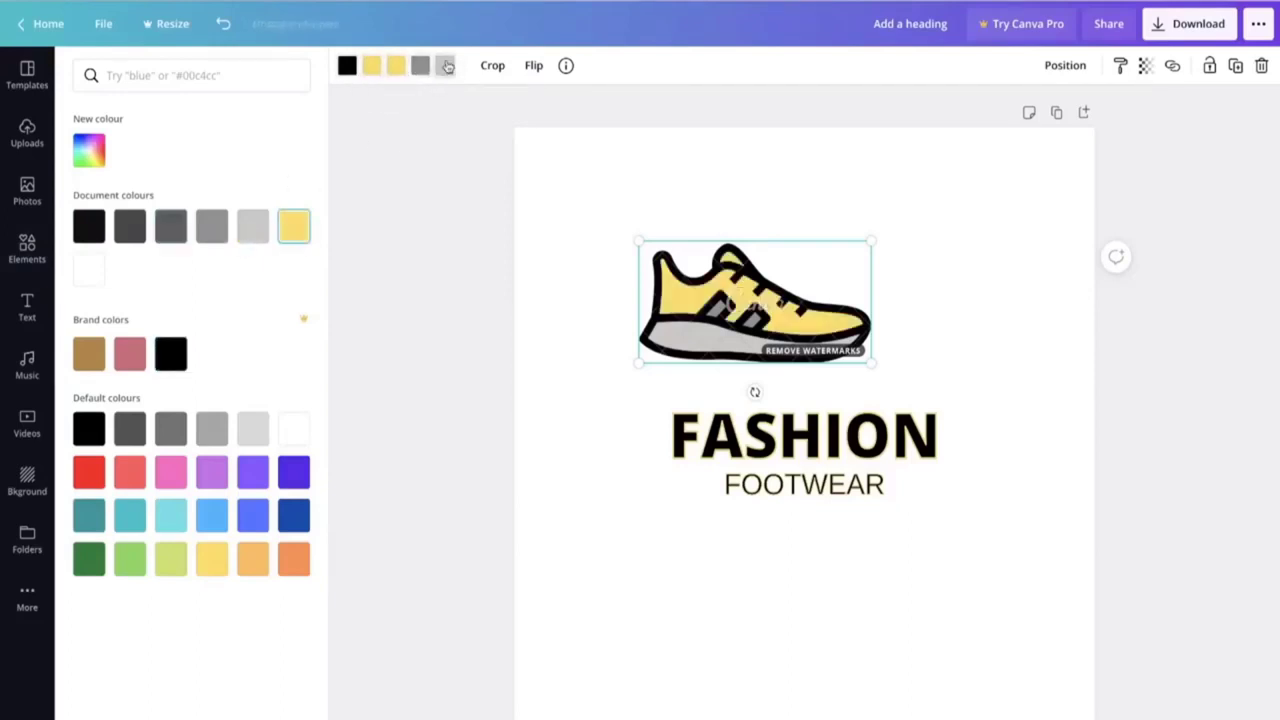
Step: Recolour the sneaker's side stripes yellow and its light grey sole black
{"action": "left_click", "coordinate": [420, 66]}
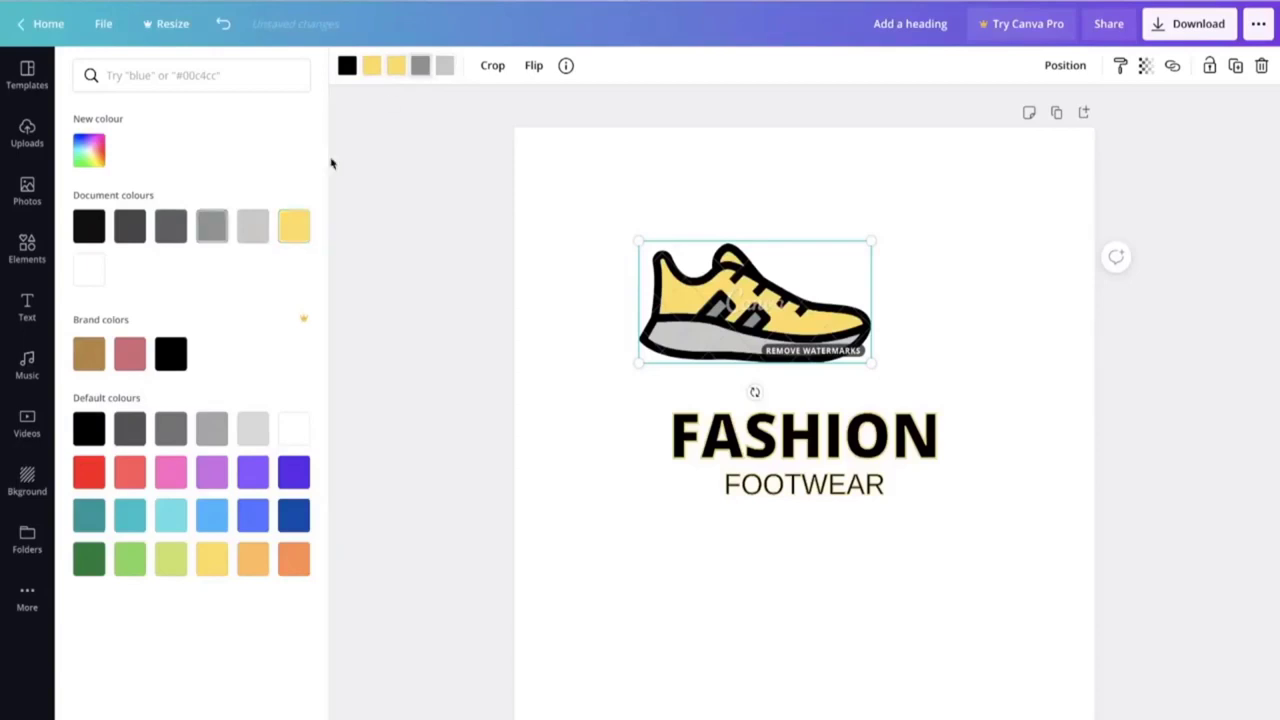
{"action": "left_click", "coordinate": [286, 238]}
{"action": "left_click", "coordinate": [445, 66]}
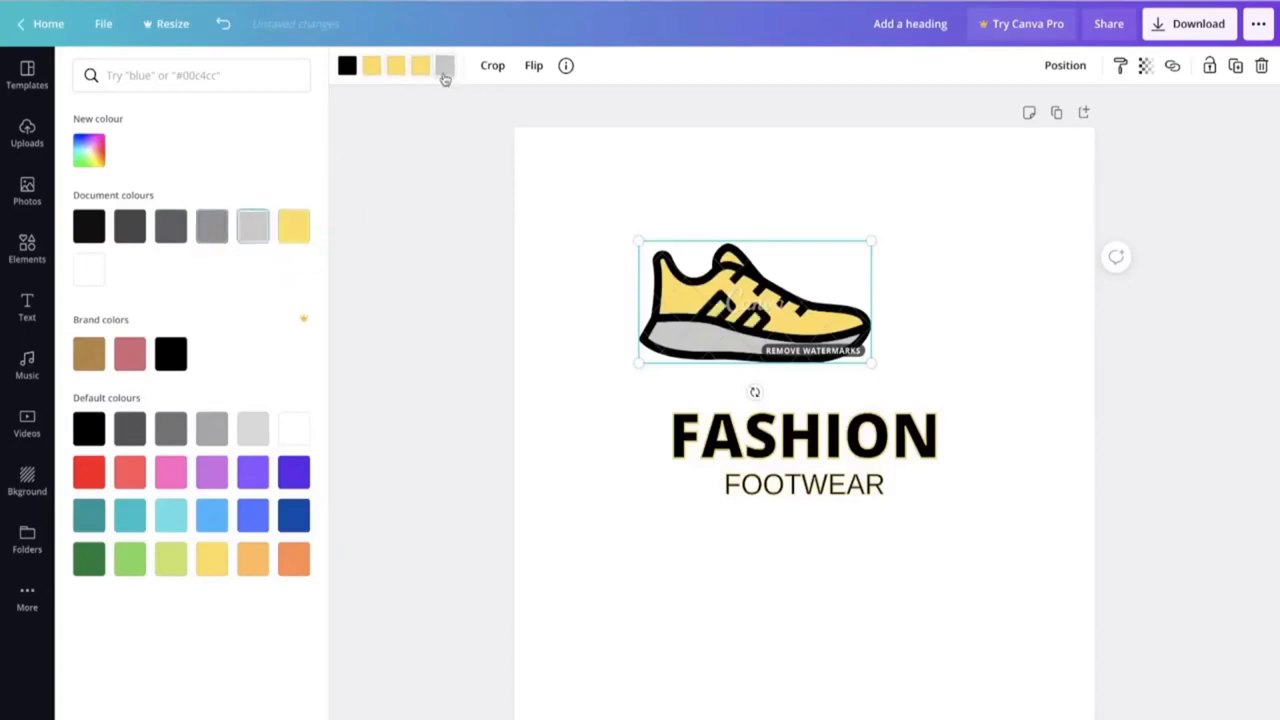
{"action": "left_click", "coordinate": [90, 229]}
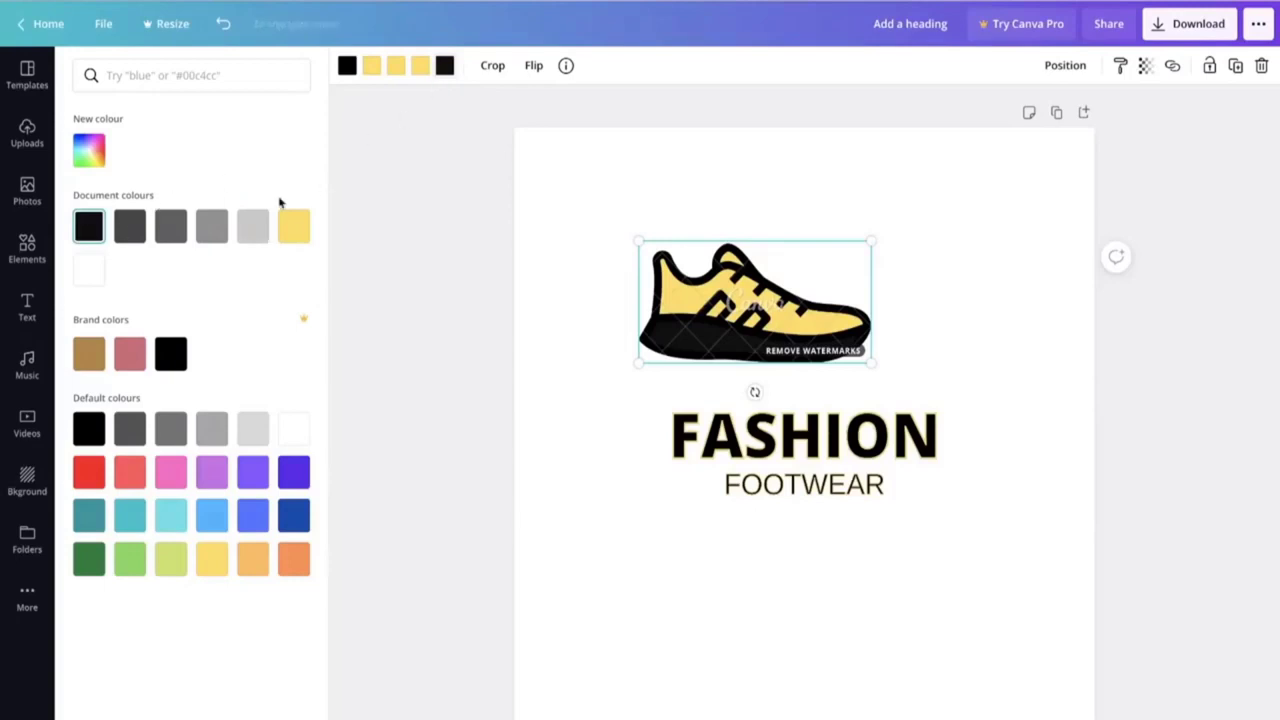
Step: Recolour the sneaker's sole yellow and its upper body black, trying black on the side stripes before restoring them to yellow
{"action": "left_click", "coordinate": [295, 227]}
{"action": "left_click", "coordinate": [420, 65]}
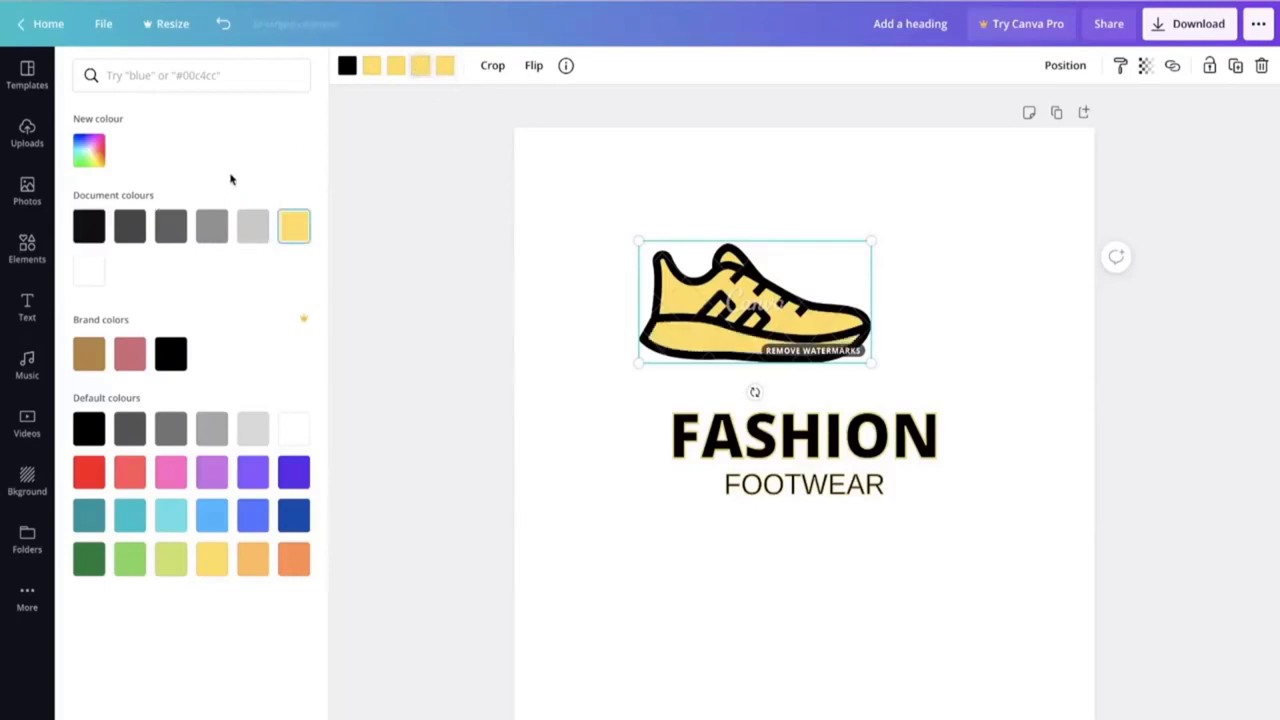
{"action": "left_click", "coordinate": [88, 229]}
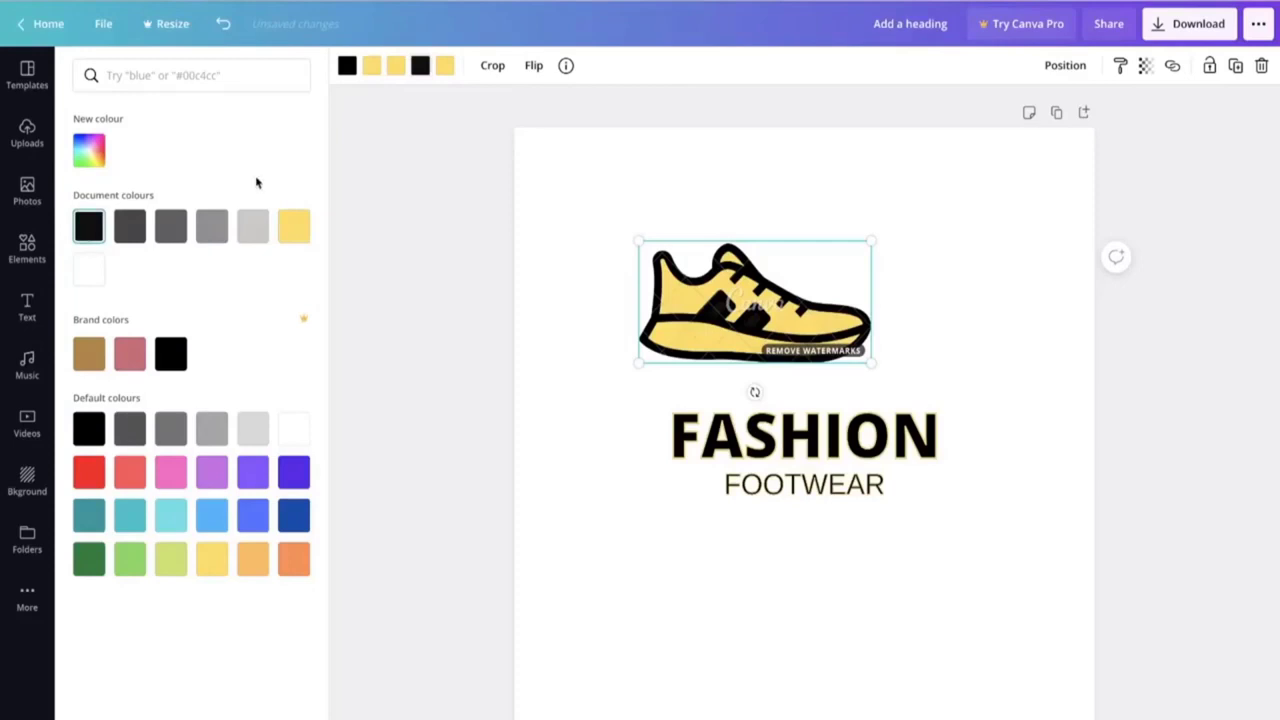
{"action": "left_click", "coordinate": [295, 227]}
{"action": "left_click", "coordinate": [391, 70]}
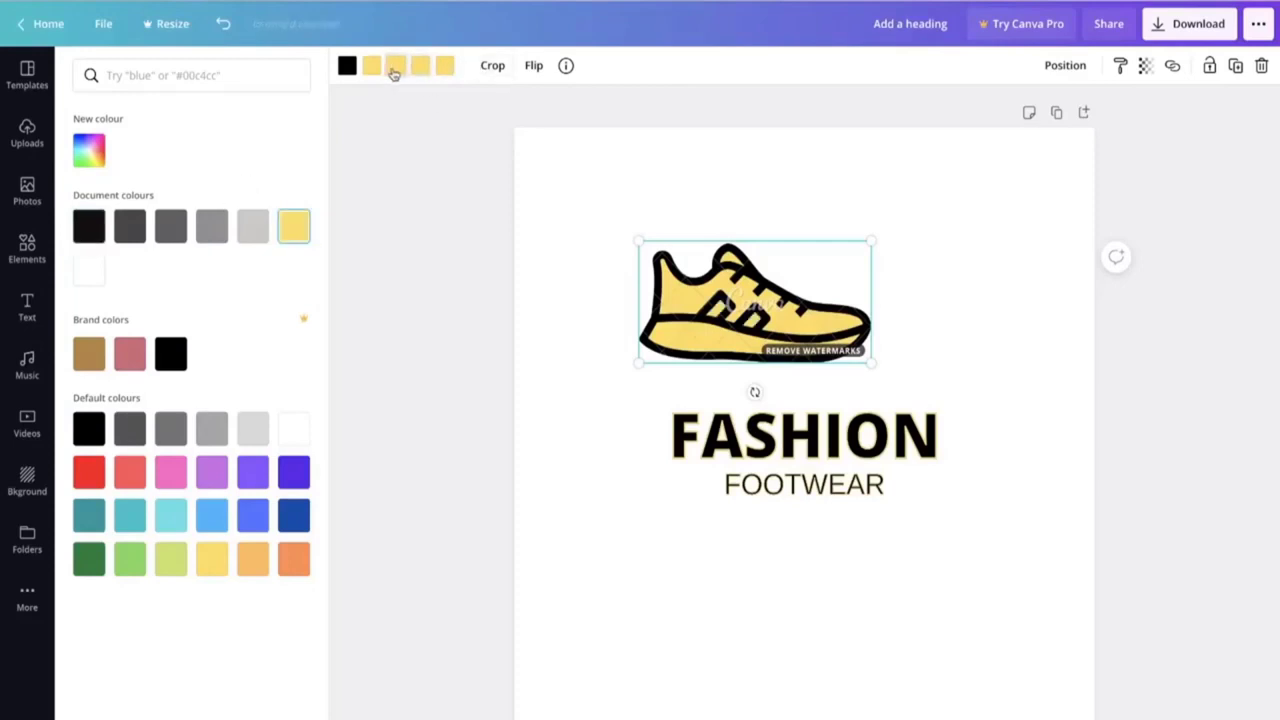
{"action": "left_click", "coordinate": [89, 228]}
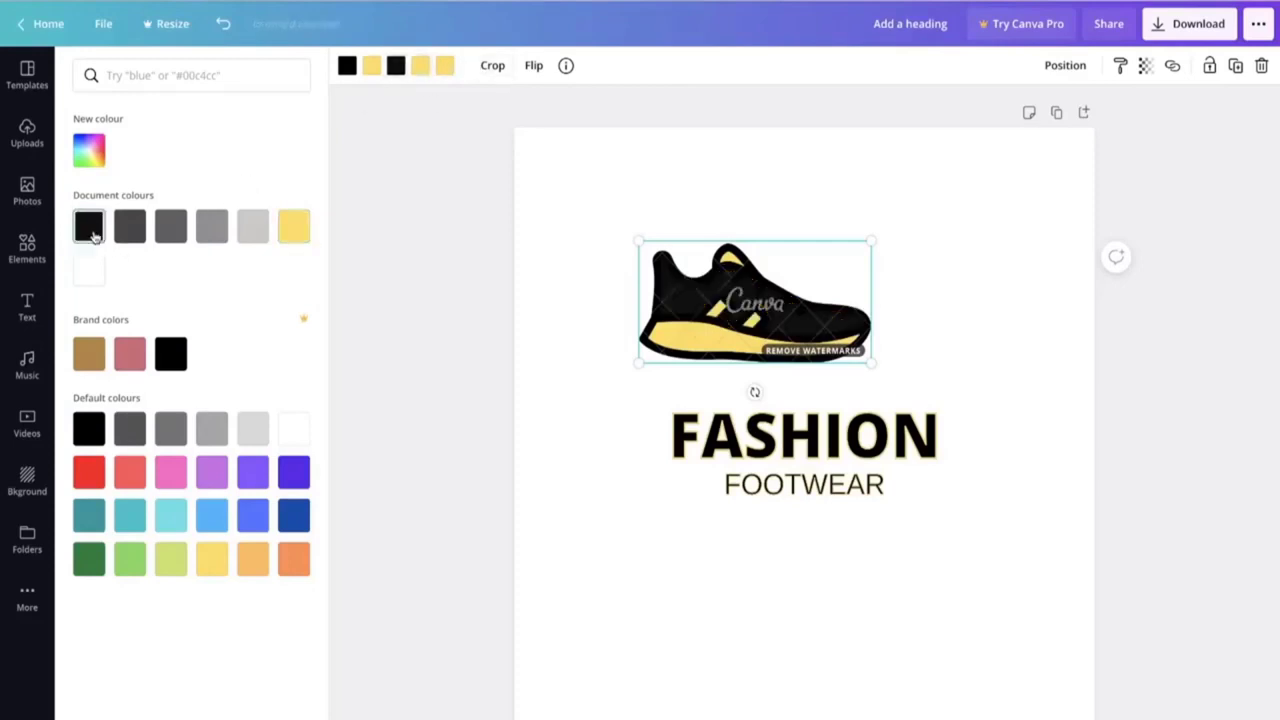
{"action": "left_click", "coordinate": [369, 66]}
{"action": "left_click", "coordinate": [86, 228]}
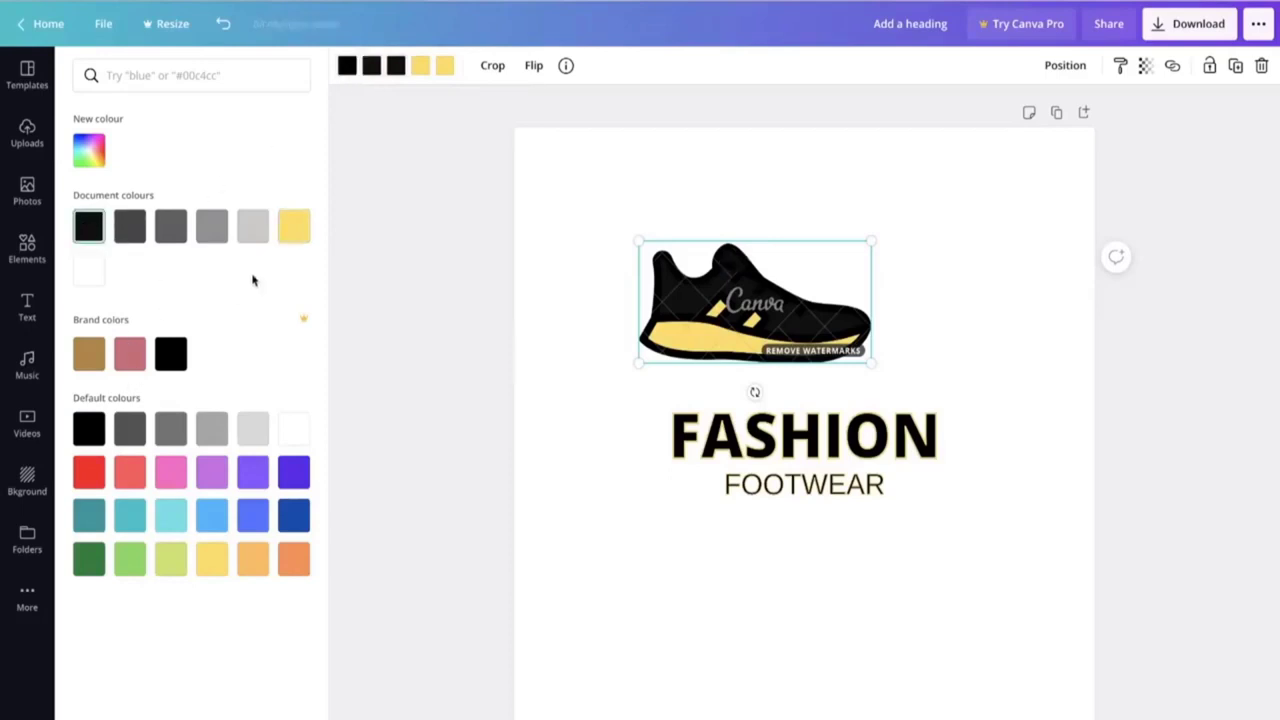
{"action": "left_click", "coordinate": [294, 229]}
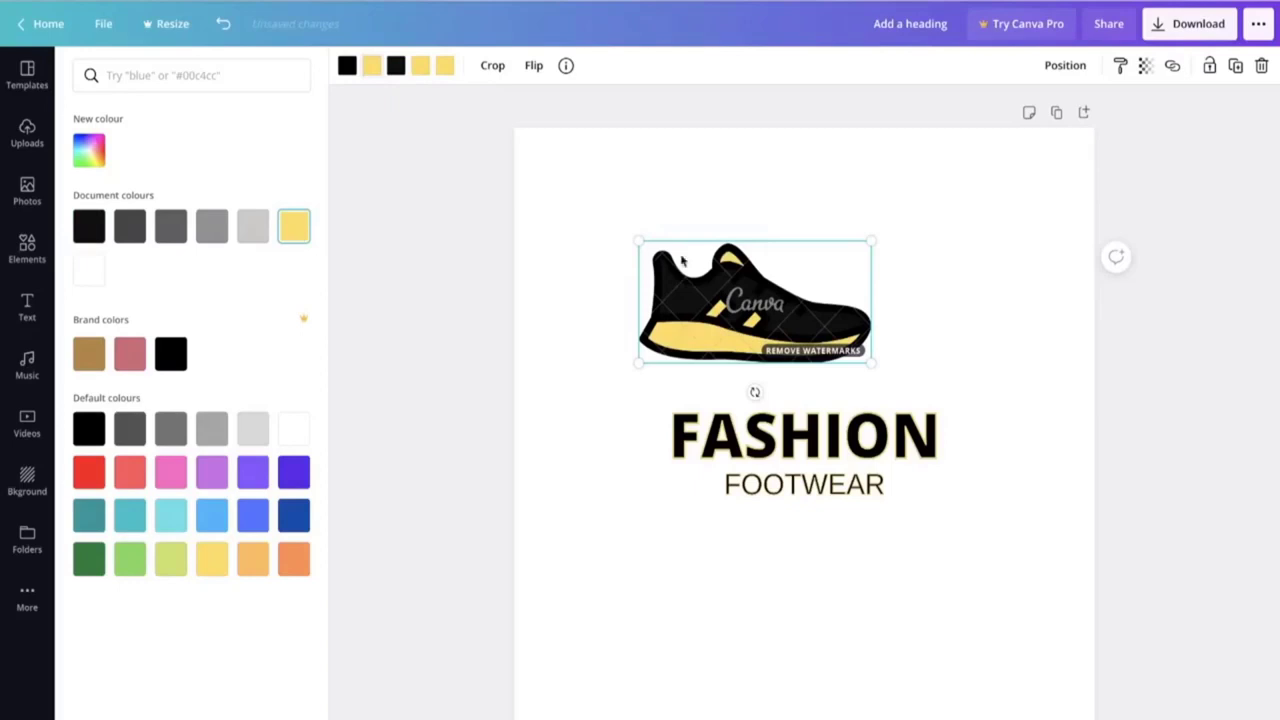
Step: Compare the recoloured sneaker graphic with the black and yellow sneaker on the AliExpress product page
{"action": "left_click", "coordinate": [643, 203]}
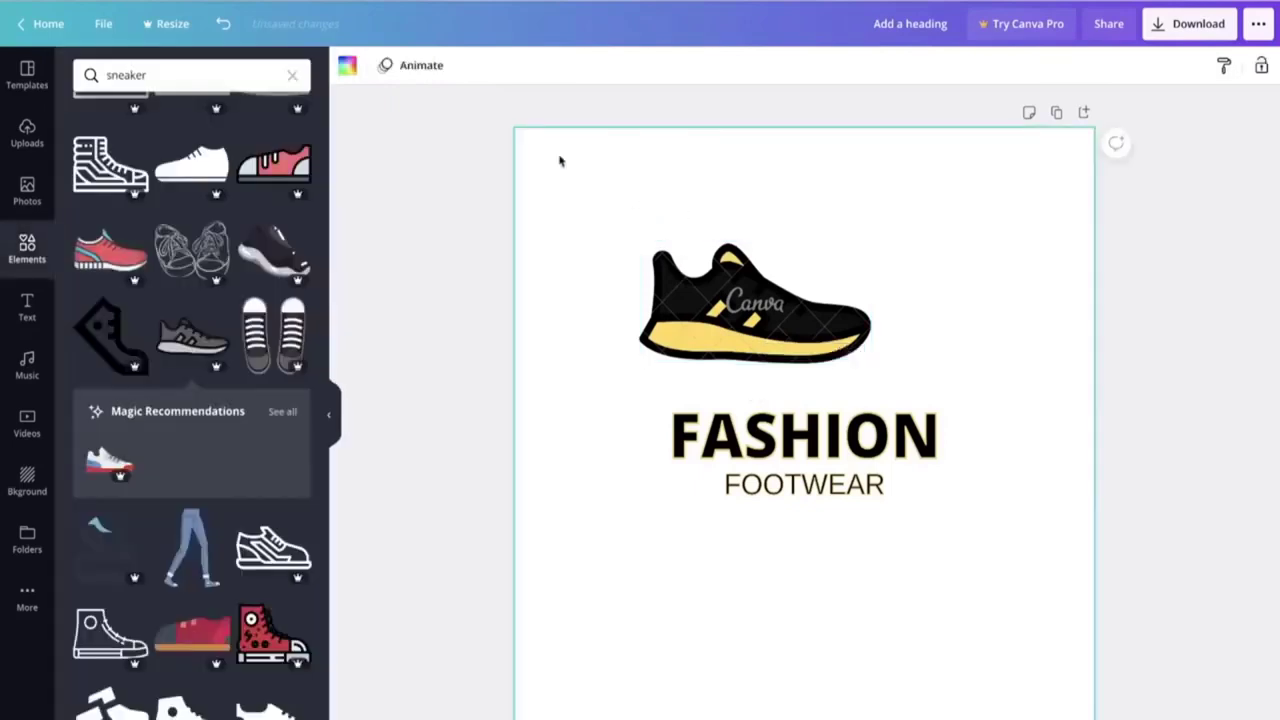
{"action": "key", "text": "ctrl+Tab"}
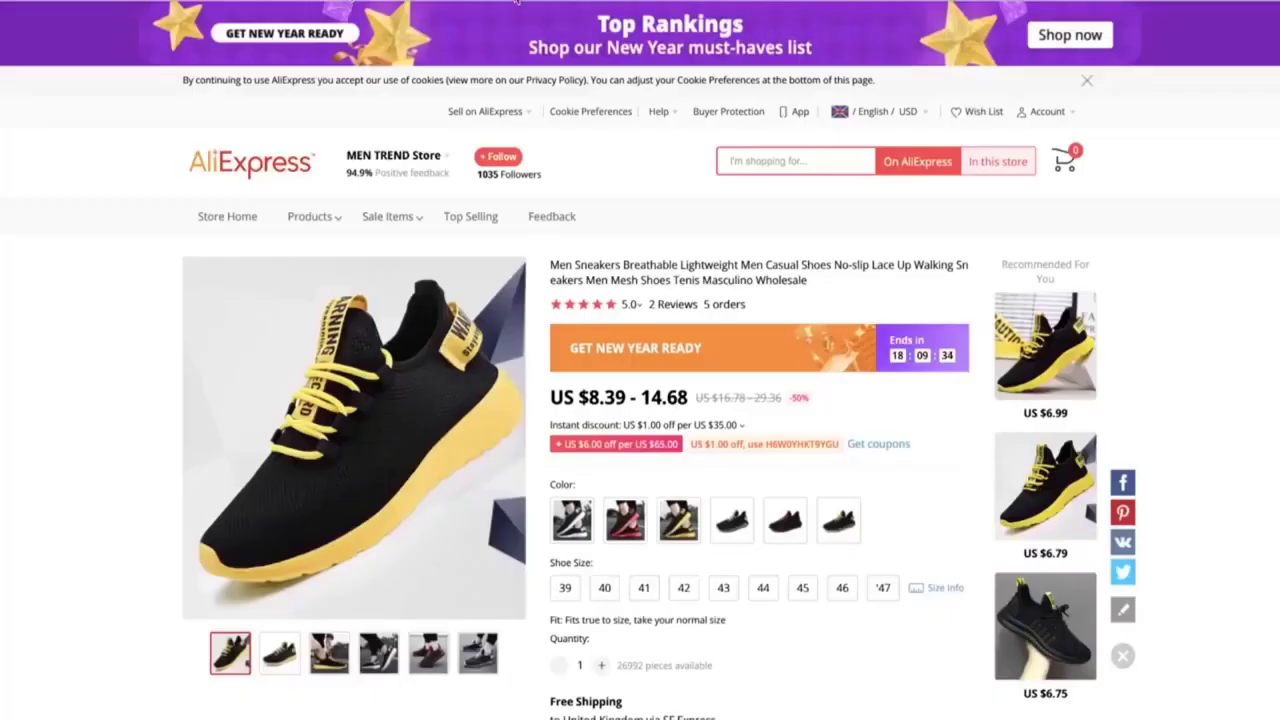
{"action": "key", "text": "ctrl+shift+Tab"}
{"action": "key", "text": "ctrl+Tab"}
{"action": "key", "text": "ctrl+shift+Tab"}
Step: Rotate the sneaker graphic upright with its toe pointing up, shrink it and place it just left of the FASHION text
{"action": "left_click", "coordinate": [772, 272]}
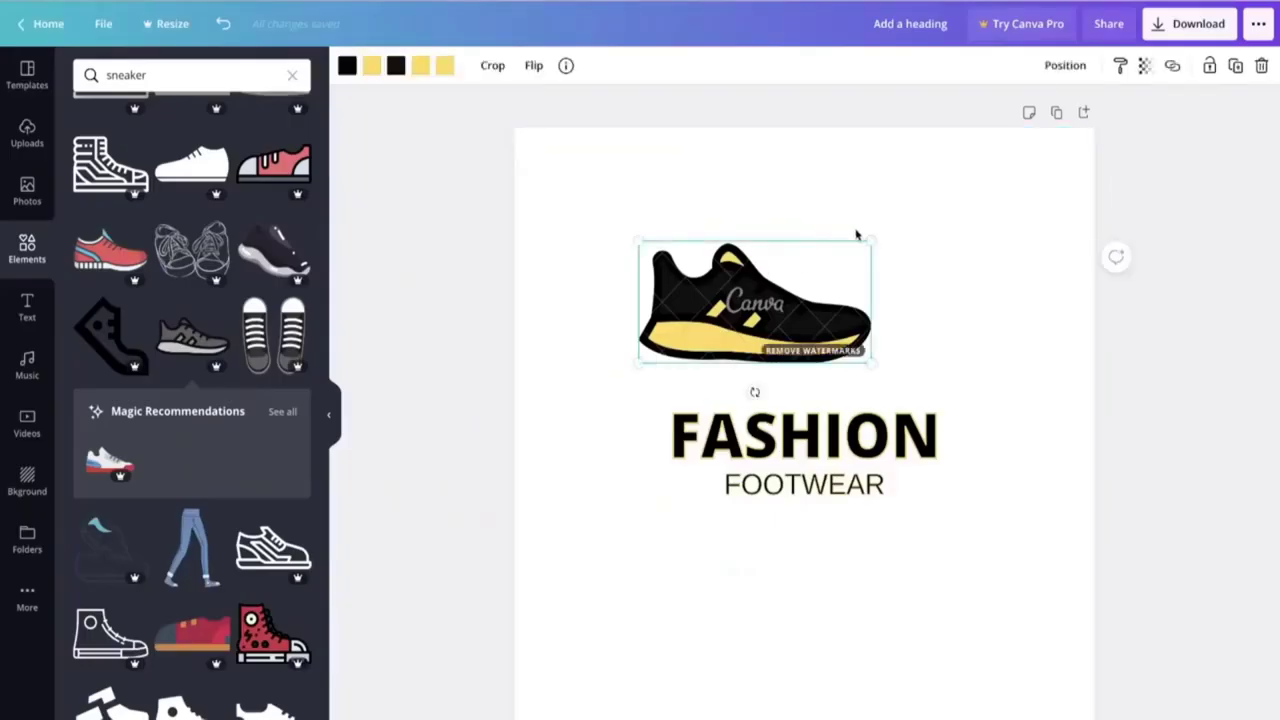
{"action": "left_click_drag", "start_coordinate": [755, 392], "coordinate": [631, 411]}
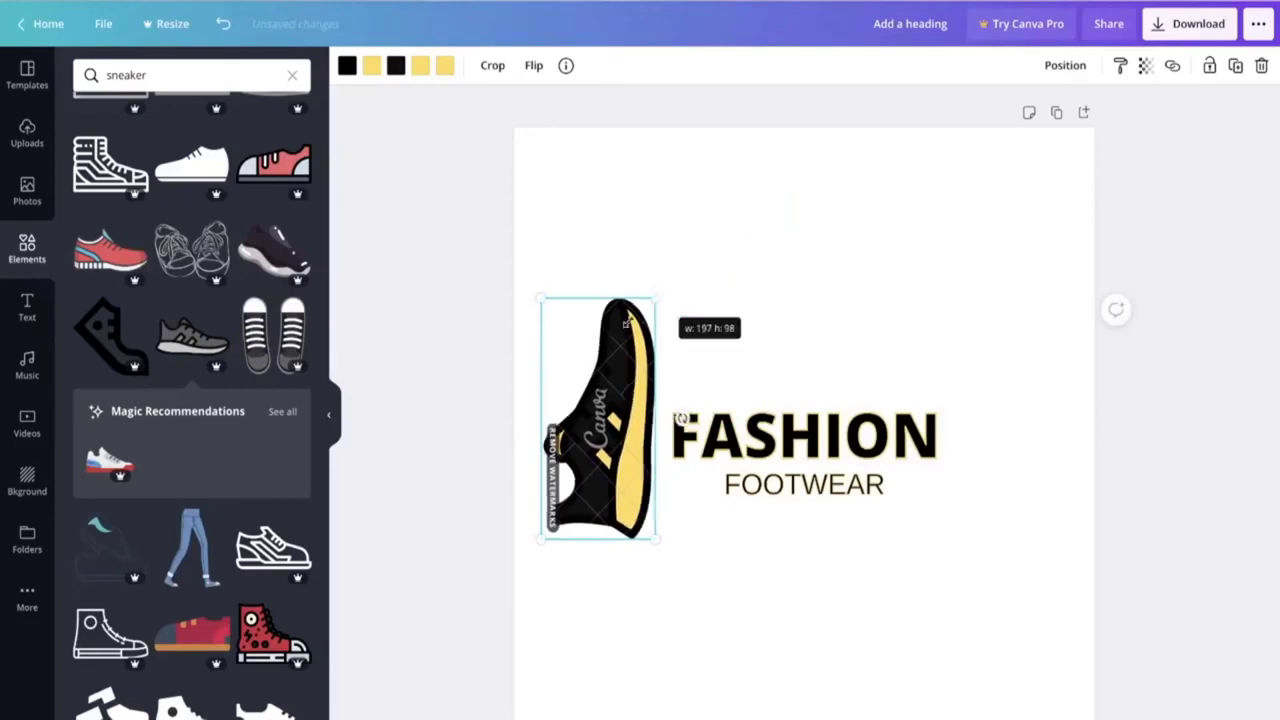
{"action": "left_click_drag", "start_coordinate": [626, 320], "coordinate": [598, 414]}
{"action": "left_click_drag", "start_coordinate": [575, 470], "coordinate": [636, 428]}
{"action": "left_click", "coordinate": [818, 320]}
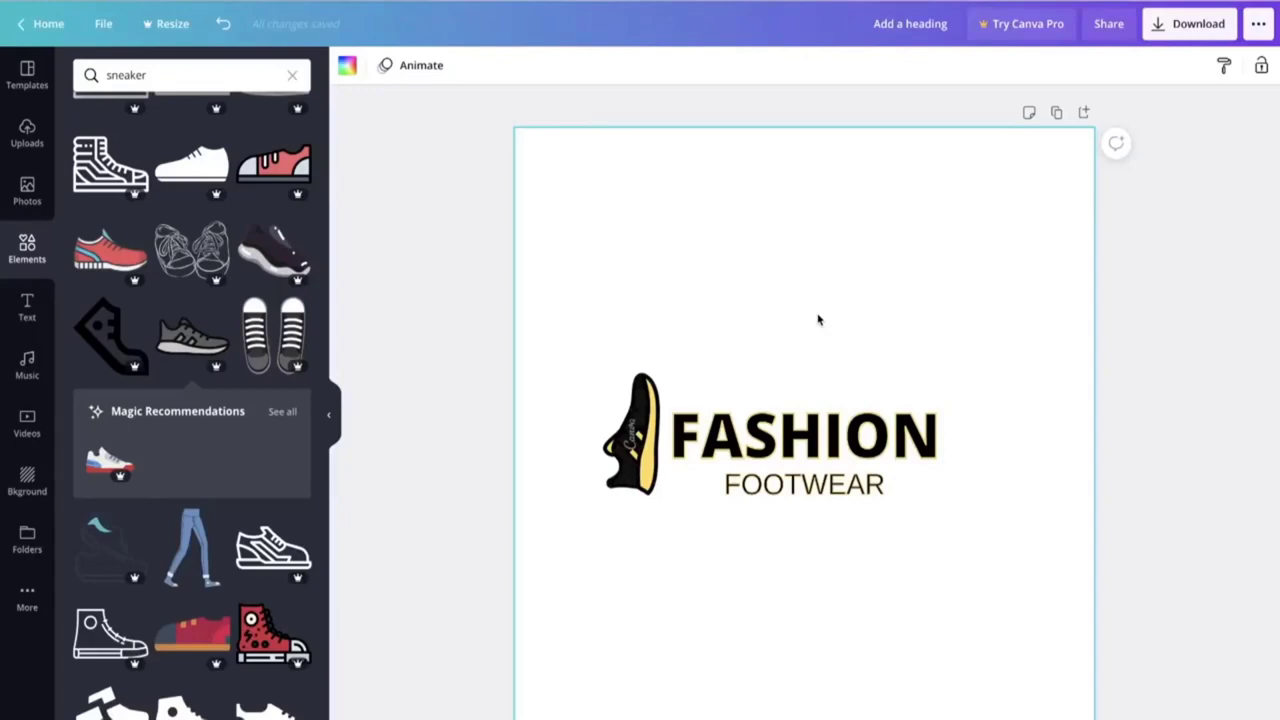
Step: Switch to Shopify, start a free trial and begin buying a new domain from the store's domain settings
{"action": "mouse_move", "coordinate": [818, 2]}
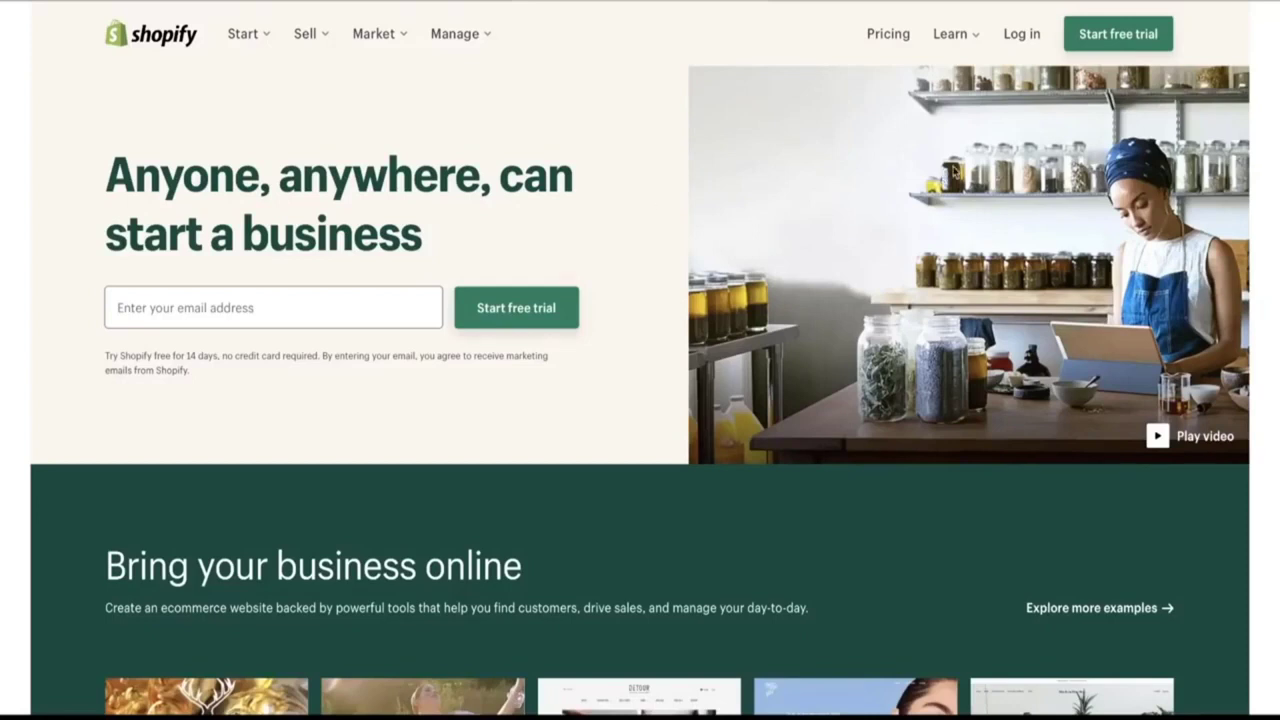
{"action": "left_click", "coordinate": [1129, 29]}
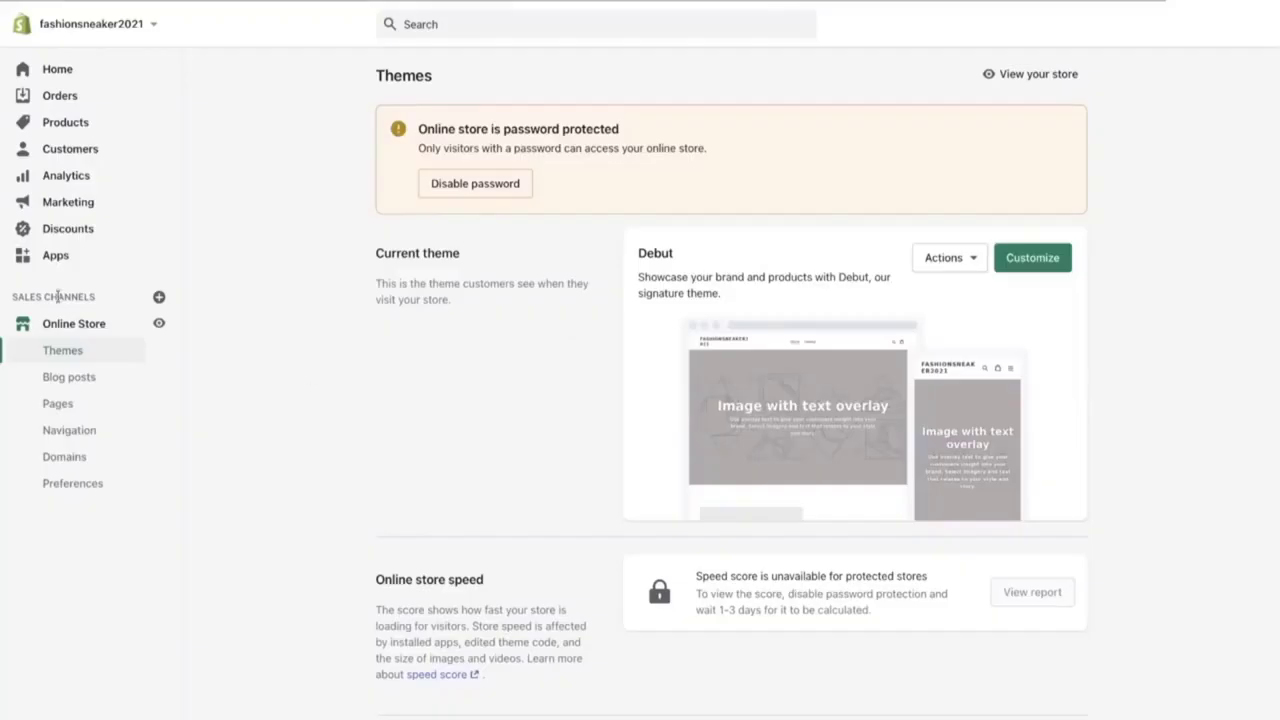
{"action": "left_click", "coordinate": [79, 461]}
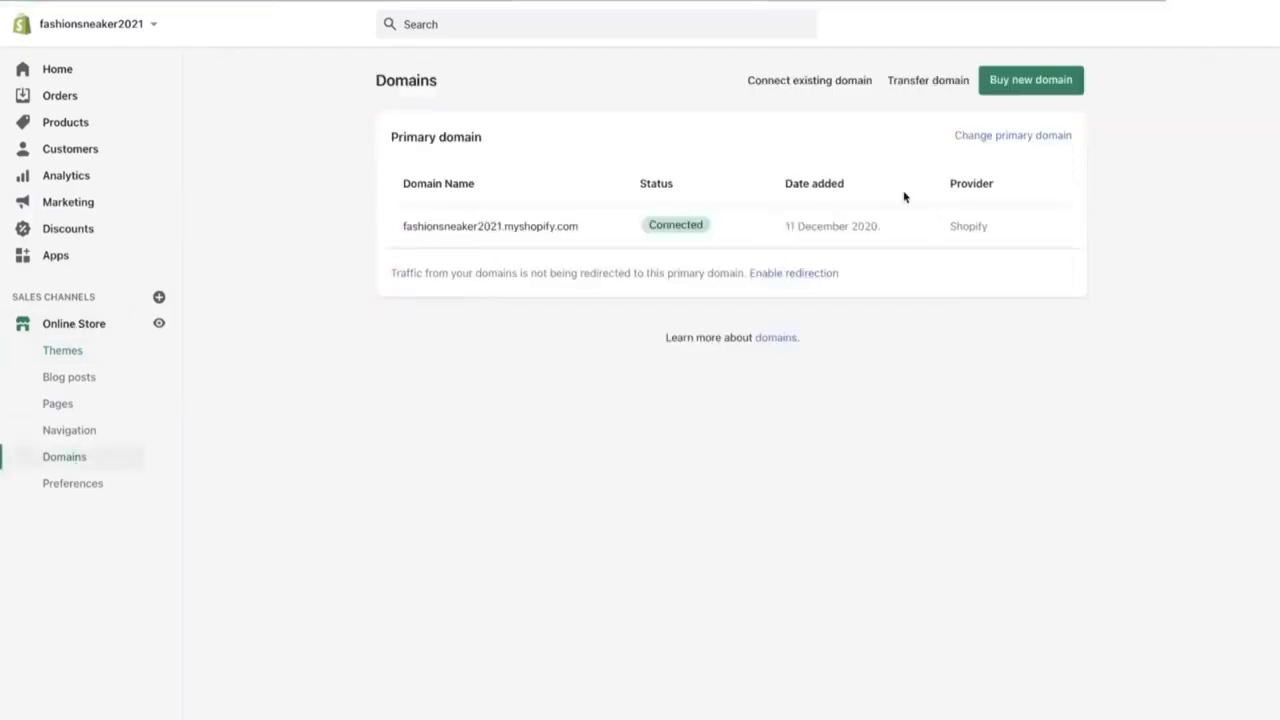
{"action": "left_click", "coordinate": [1022, 88]}
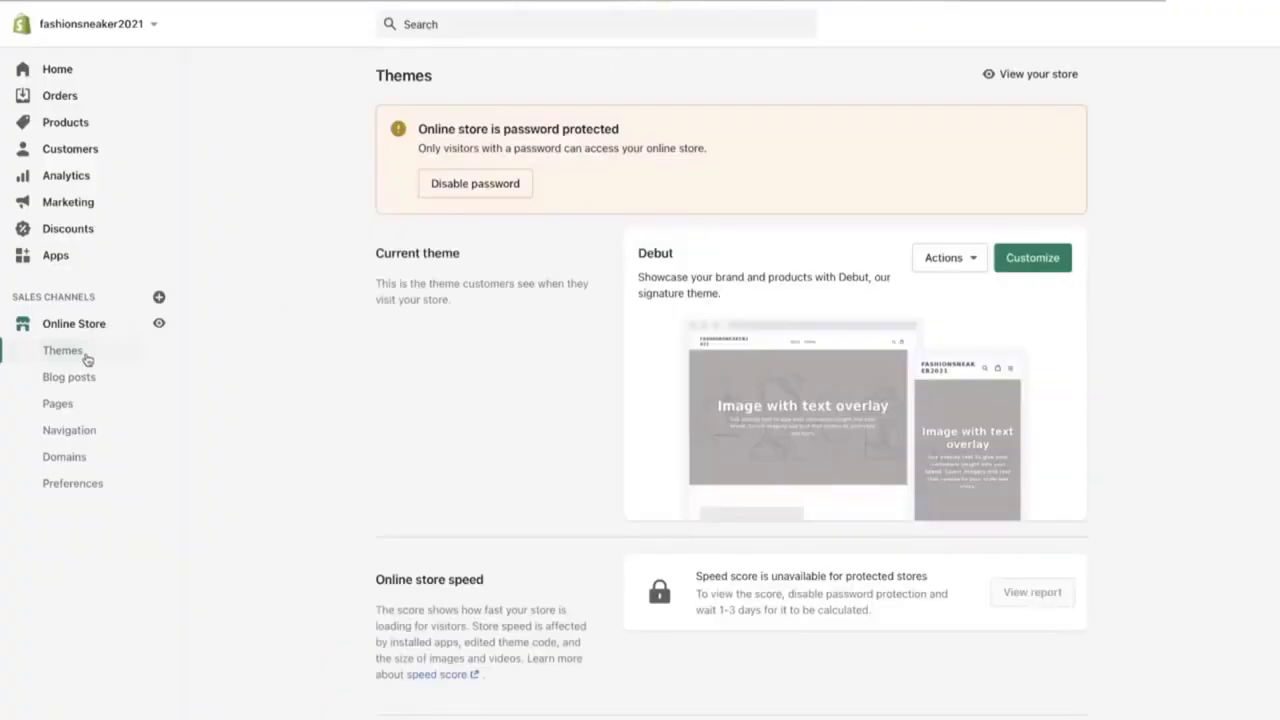
Step: Upload the boom.zip theme from the themeforest folder in Downloads to the store's theme library
{"action": "scroll", "coordinate": [555, 368], "scroll_direction": "down", "scroll_amount": 3}
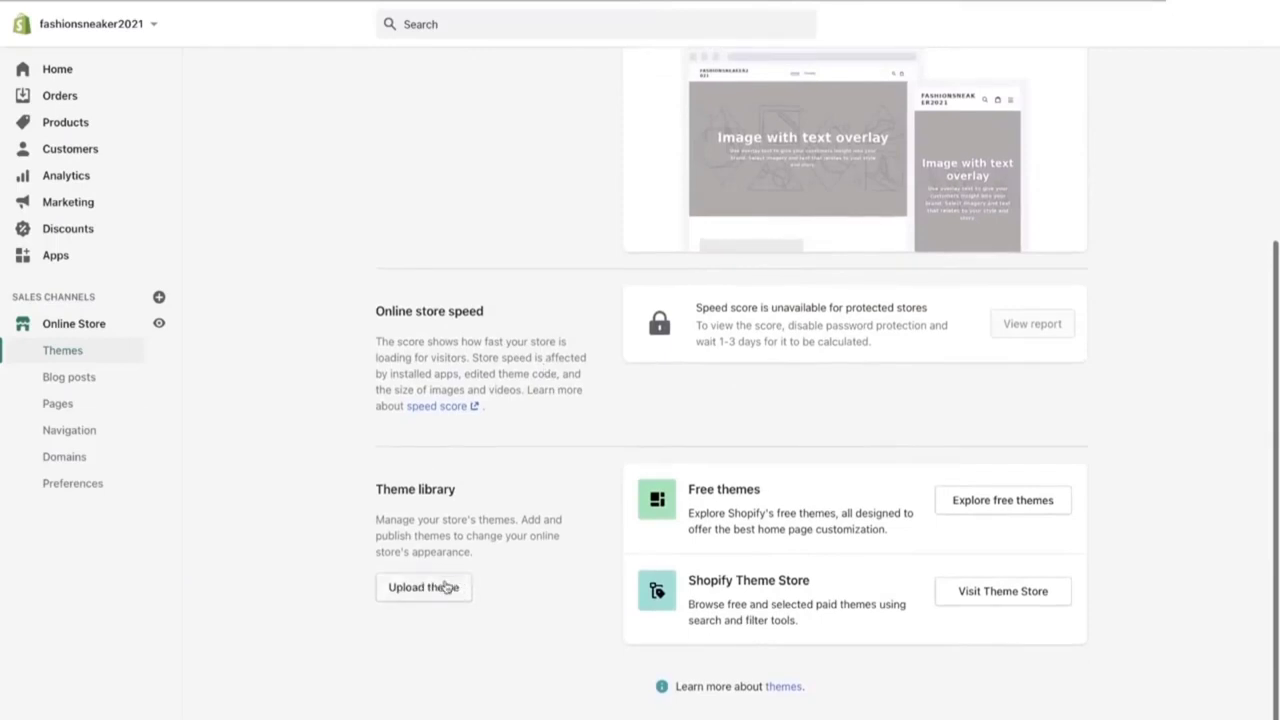
{"action": "left_click", "coordinate": [437, 591]}
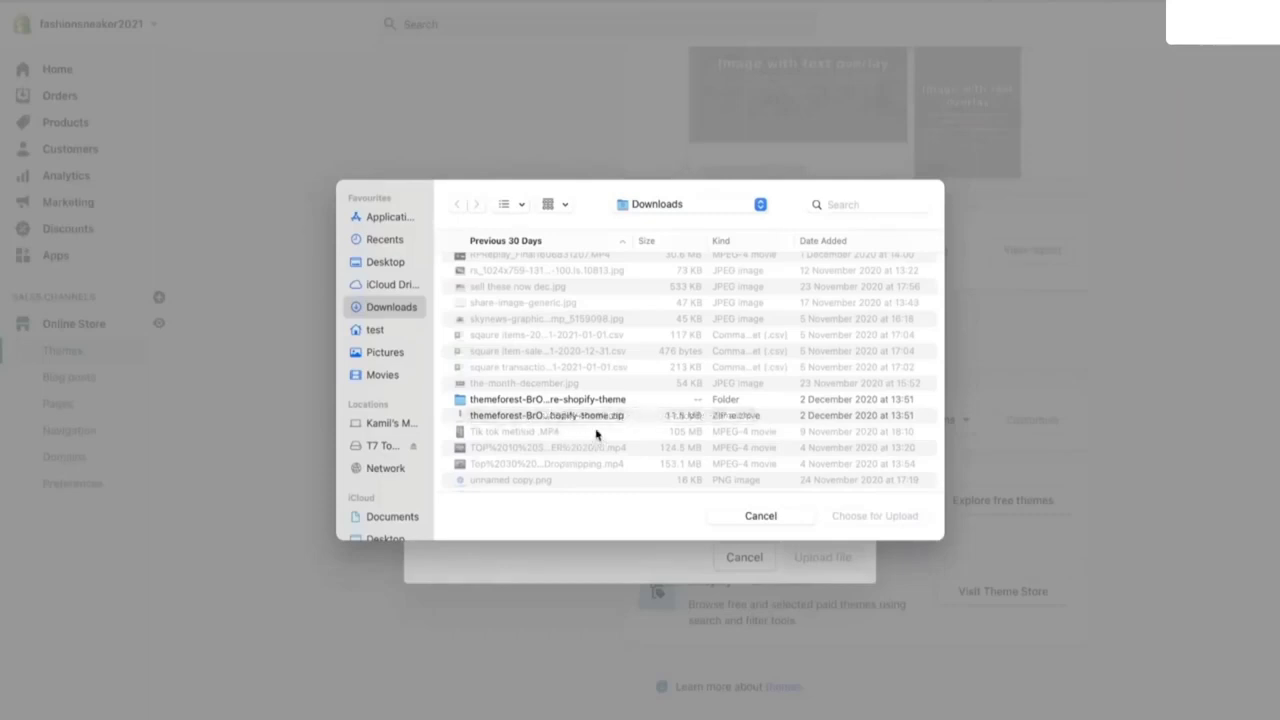
{"action": "double_click", "coordinate": [490, 403]}
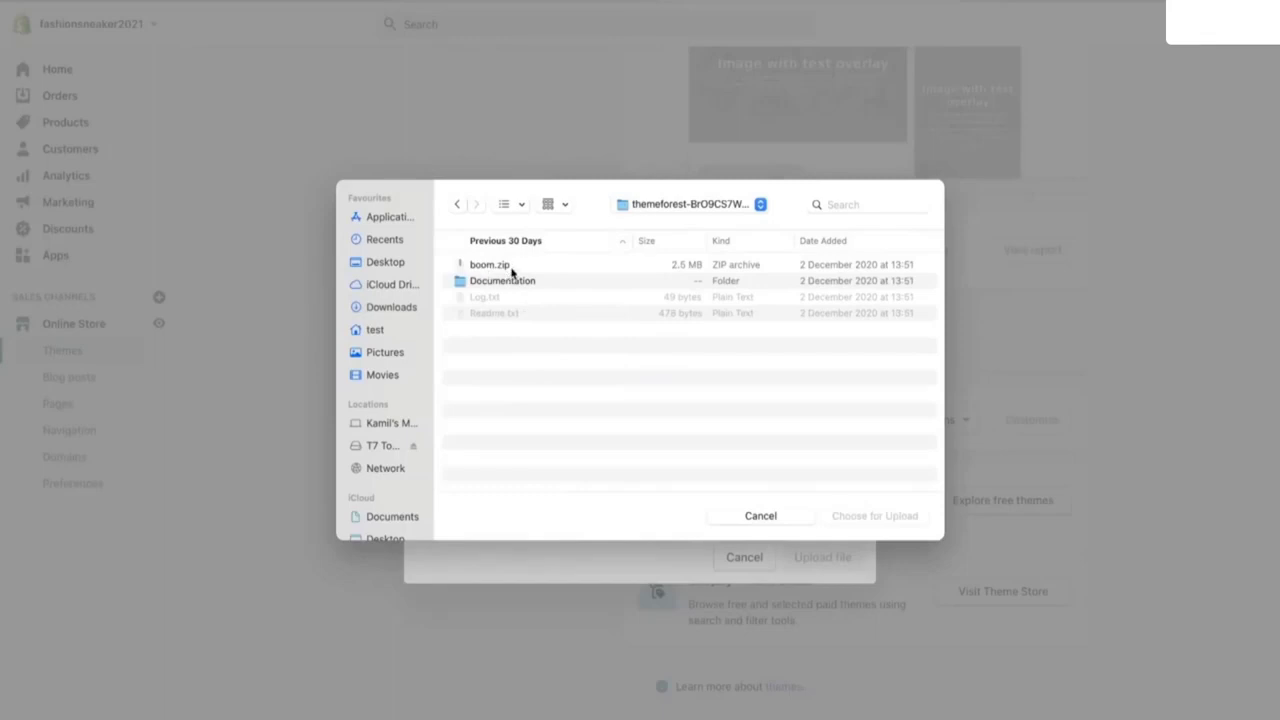
{"action": "left_click", "coordinate": [510, 266]}
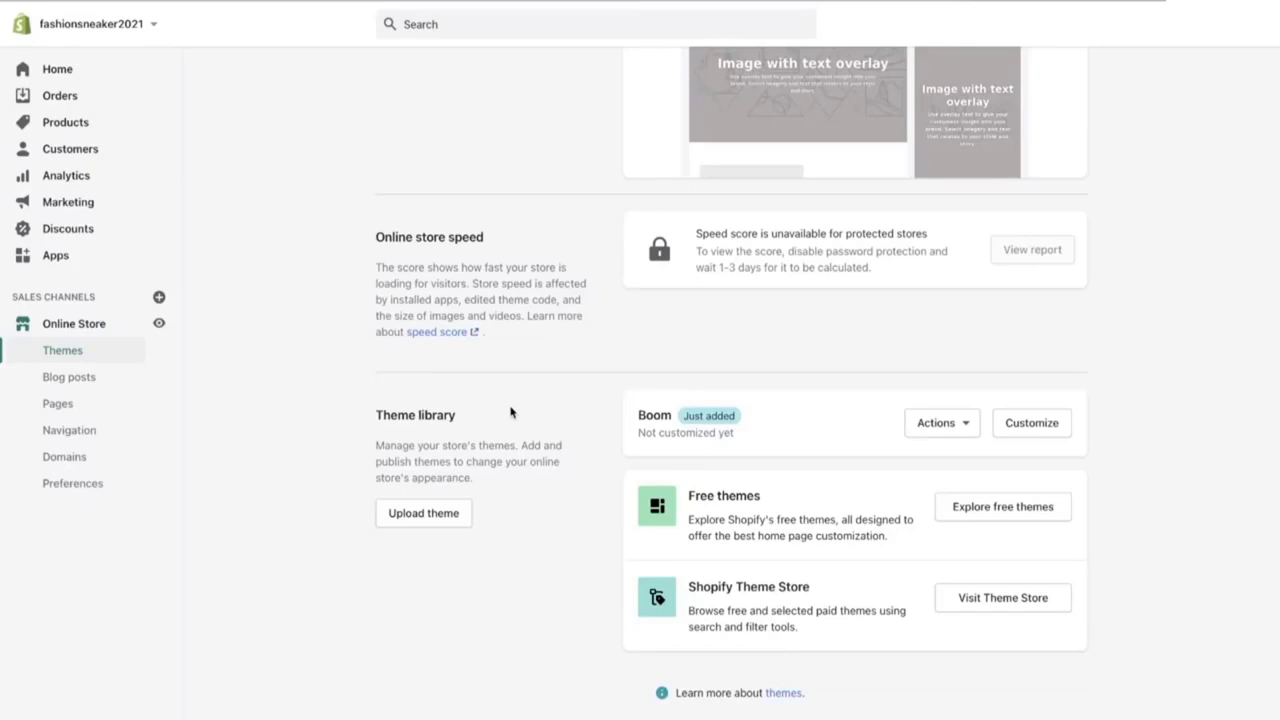
Step: Publish the Boom theme as the store's current theme
{"action": "left_click", "coordinate": [925, 428]}
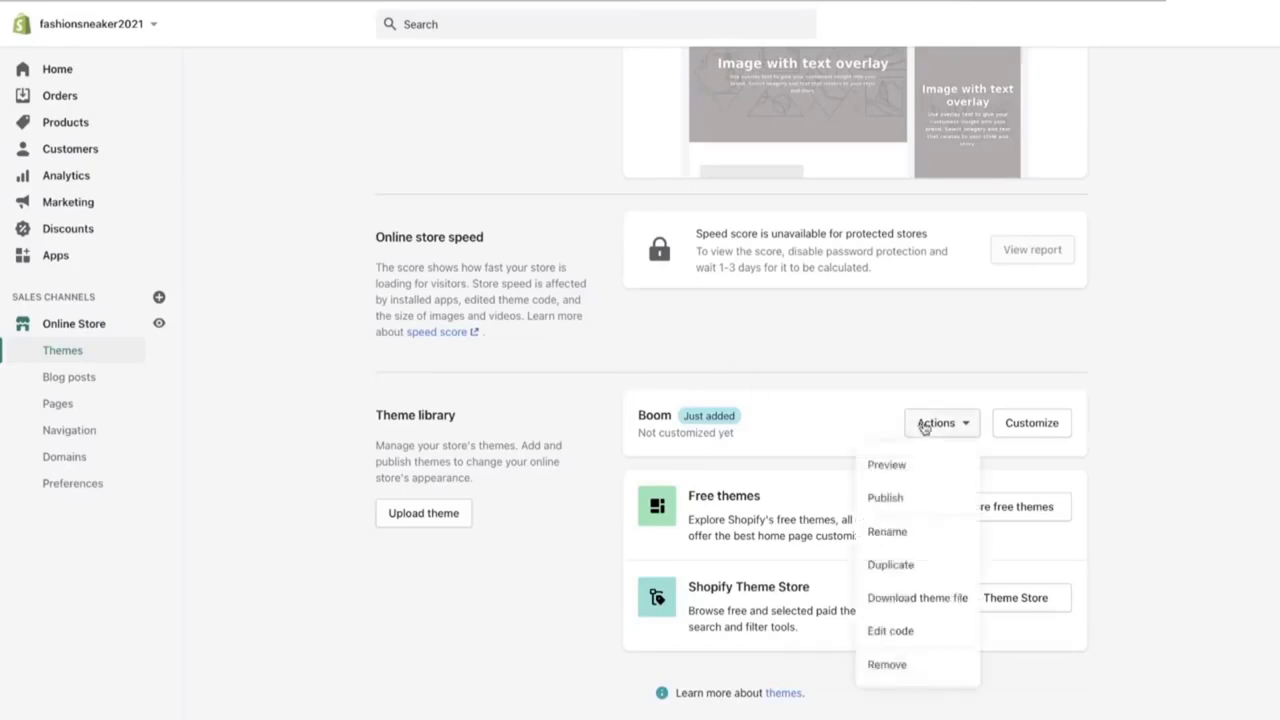
{"action": "left_click", "coordinate": [920, 508]}
{"action": "left_click", "coordinate": [828, 574]}
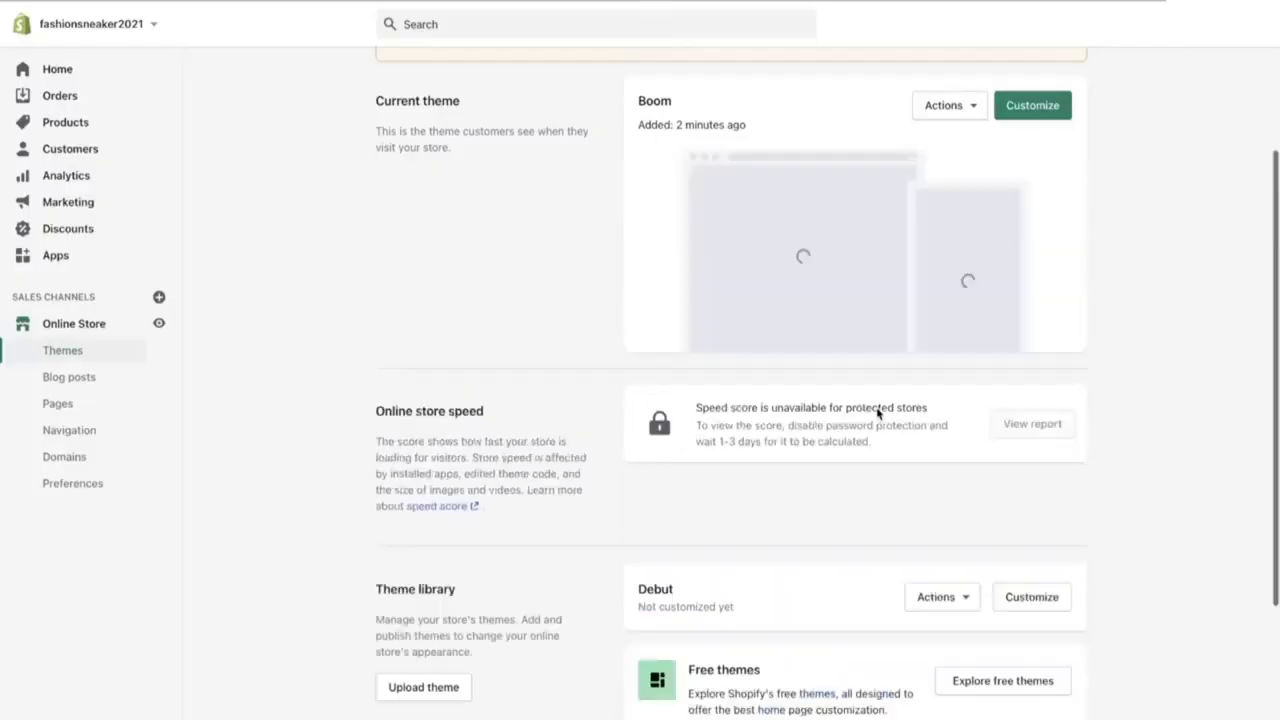
{"action": "scroll", "coordinate": [700, 463], "scroll_direction": "up", "scroll_amount": 2}
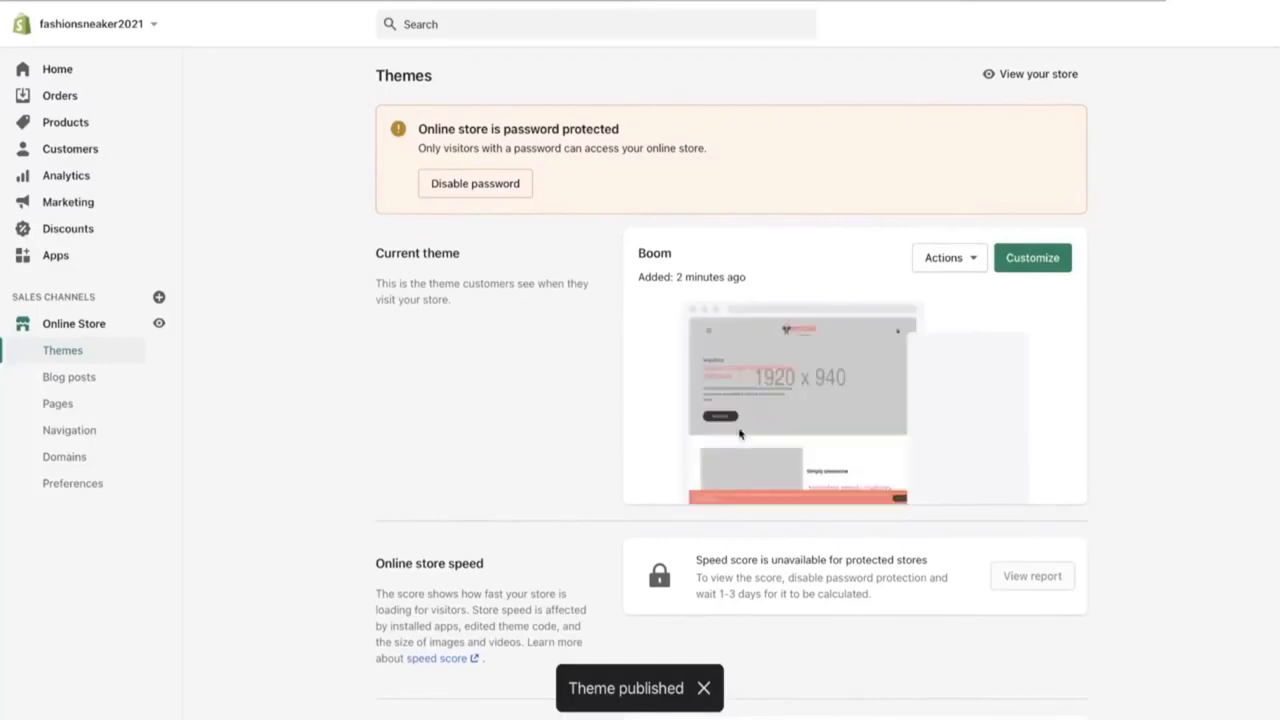
Step: Open the Boom theme for customization and look through its whole home page
{"action": "left_click", "coordinate": [958, 259]}
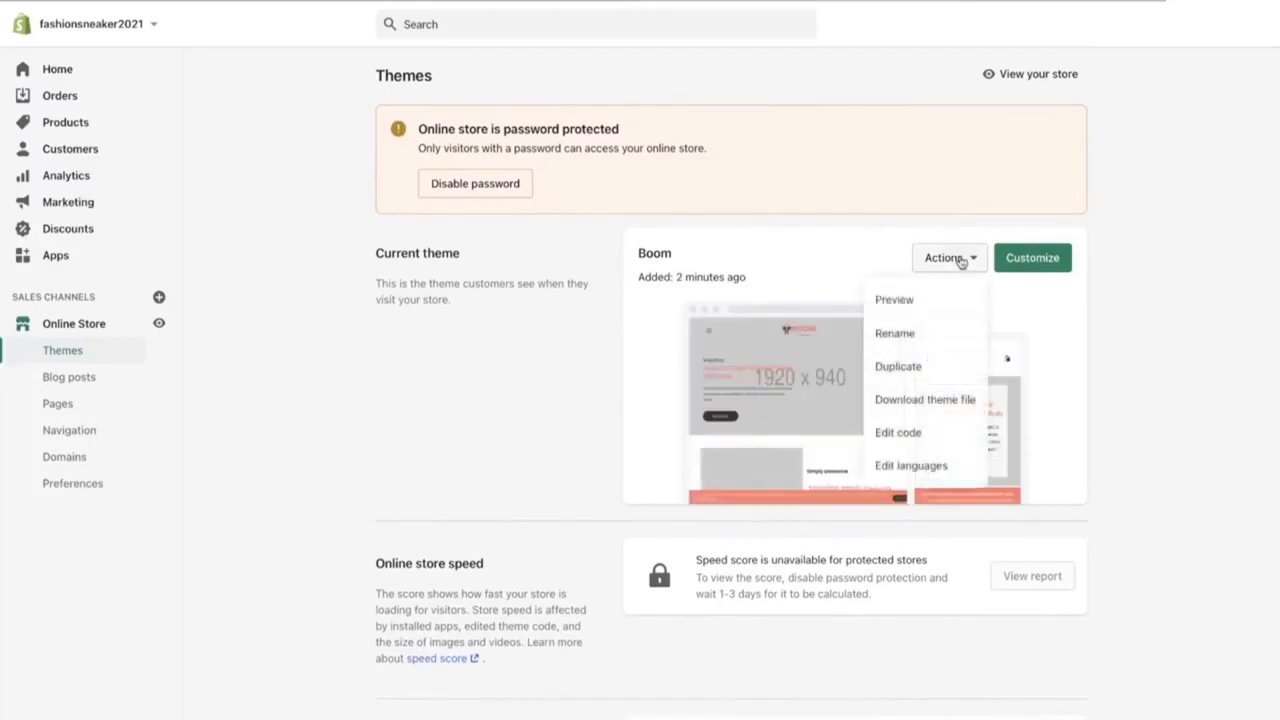
{"action": "left_click", "coordinate": [1028, 258]}
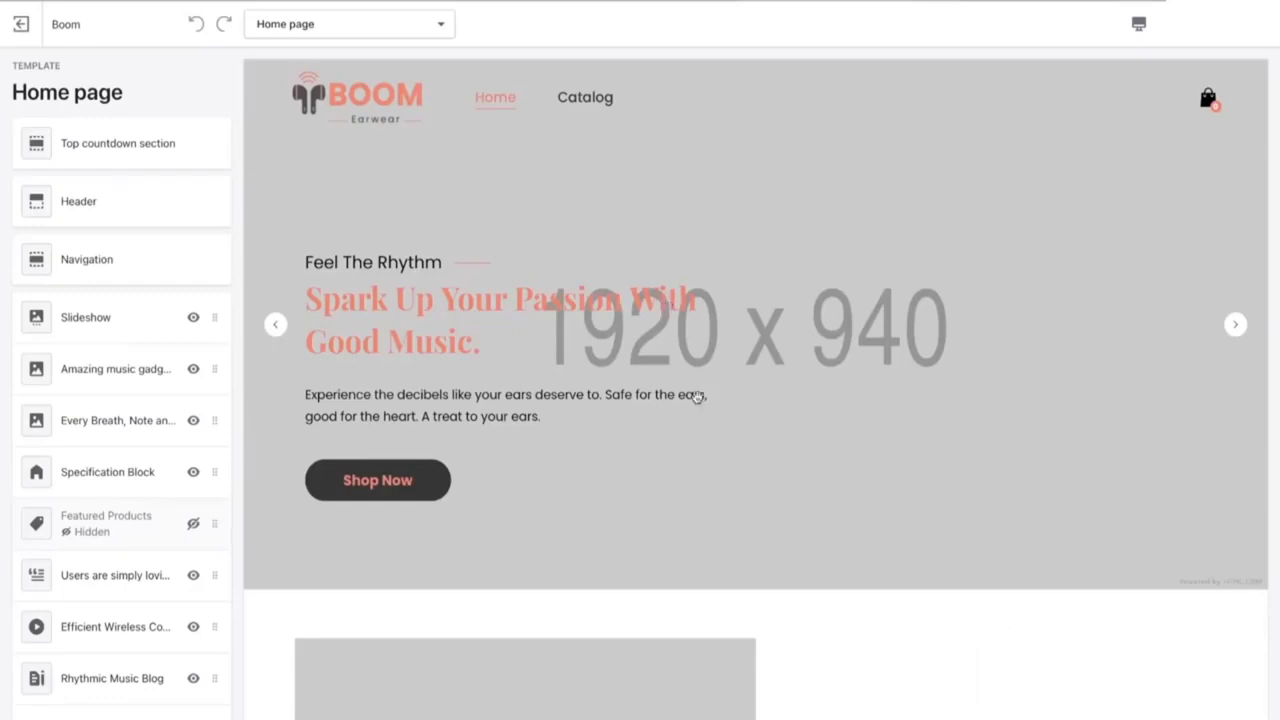
{"action": "scroll", "coordinate": [697, 402], "scroll_direction": "down", "scroll_amount": 15}
{"action": "scroll", "coordinate": [697, 402], "scroll_direction": "up", "scroll_amount": 15}
Step: Switch to Canva's website templates and create a blank Website design
{"action": "left_click", "coordinate": [628, 4]}
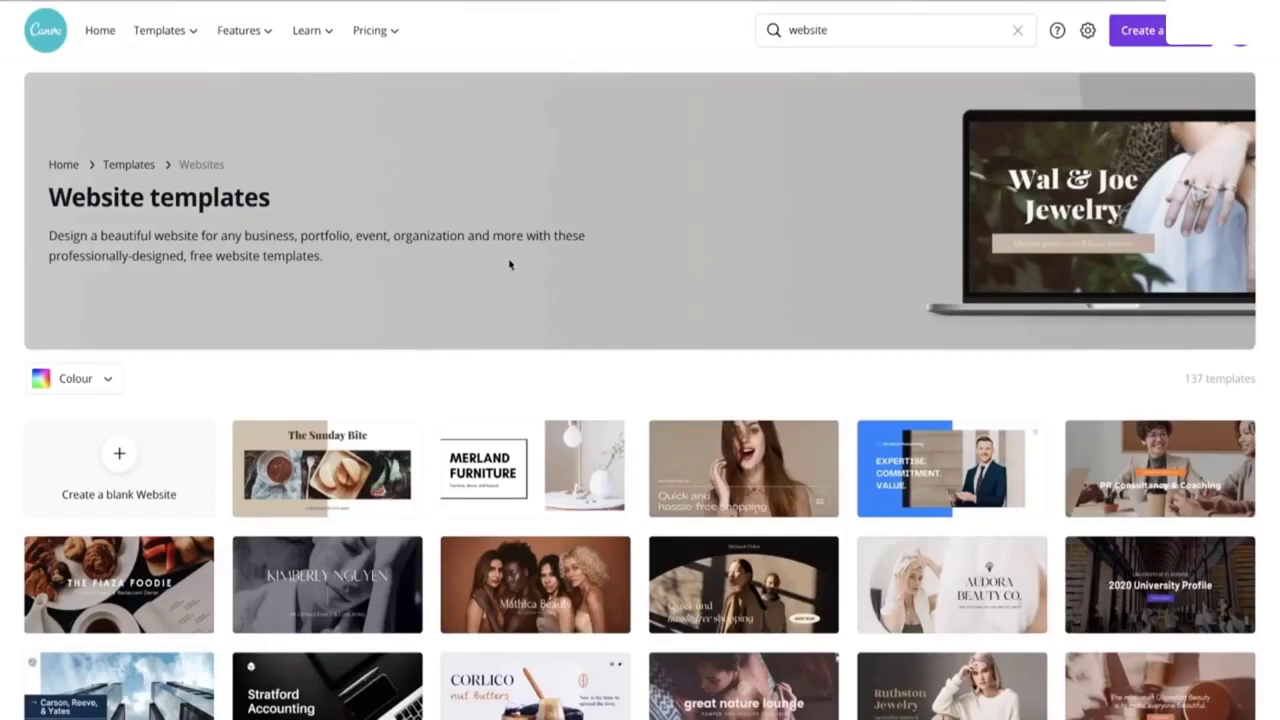
{"action": "left_click", "coordinate": [119, 460]}
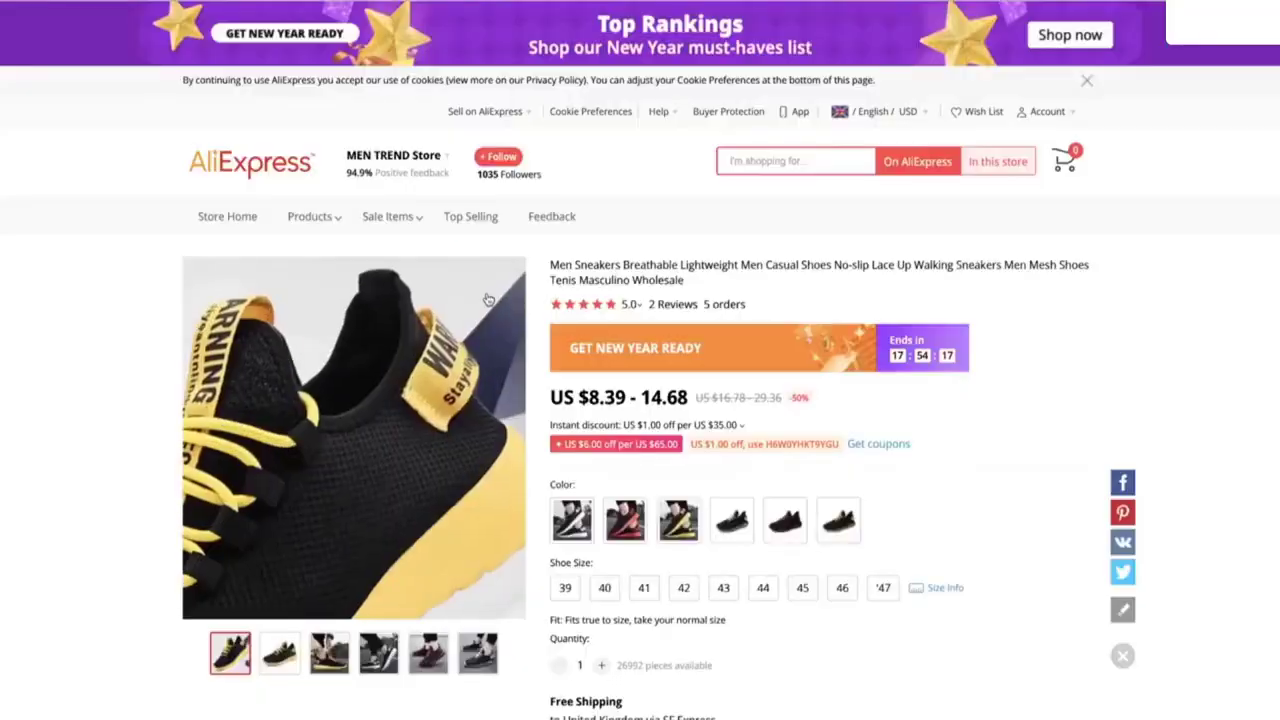
Step: Examine the product photos in the AliExpress sneaker listing's overview for images of the black and yellow model
{"action": "scroll", "coordinate": [488, 300], "scroll_direction": "down", "scroll_amount": 20}
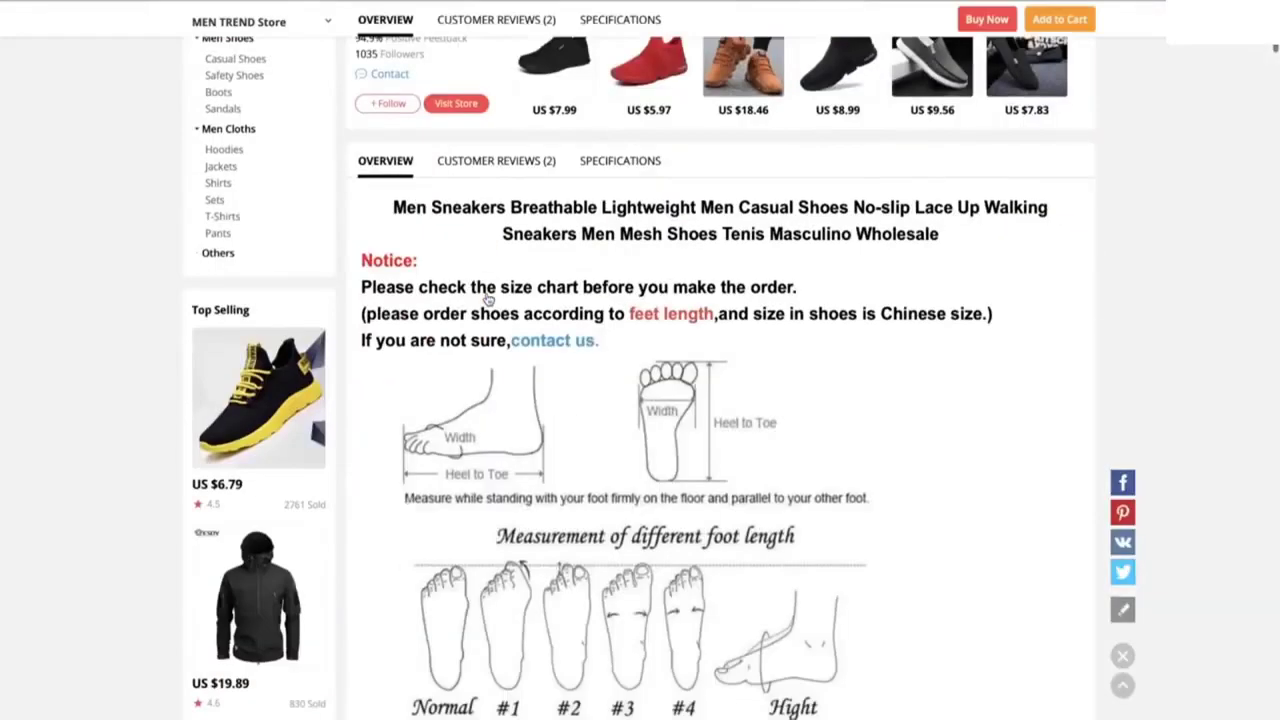
{"action": "scroll", "coordinate": [487, 293], "scroll_direction": "down", "scroll_amount": 10}
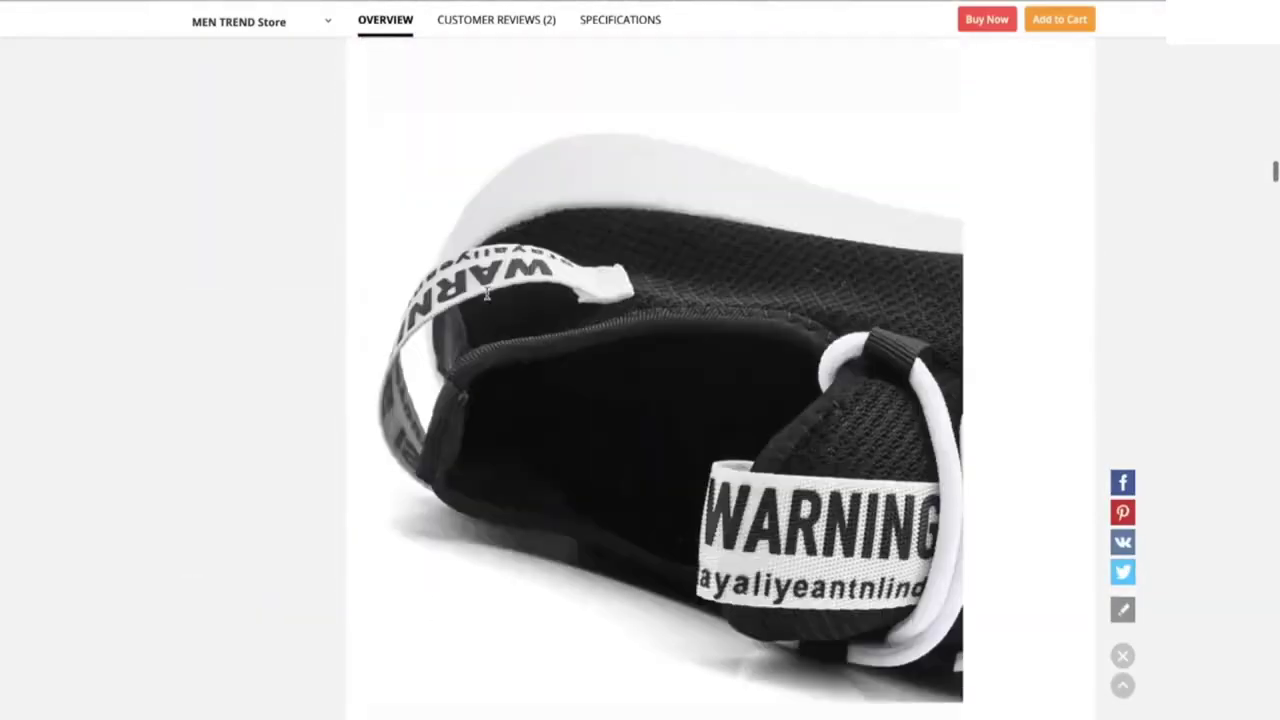
{"action": "scroll", "coordinate": [488, 298], "scroll_direction": "down", "scroll_amount": 15}
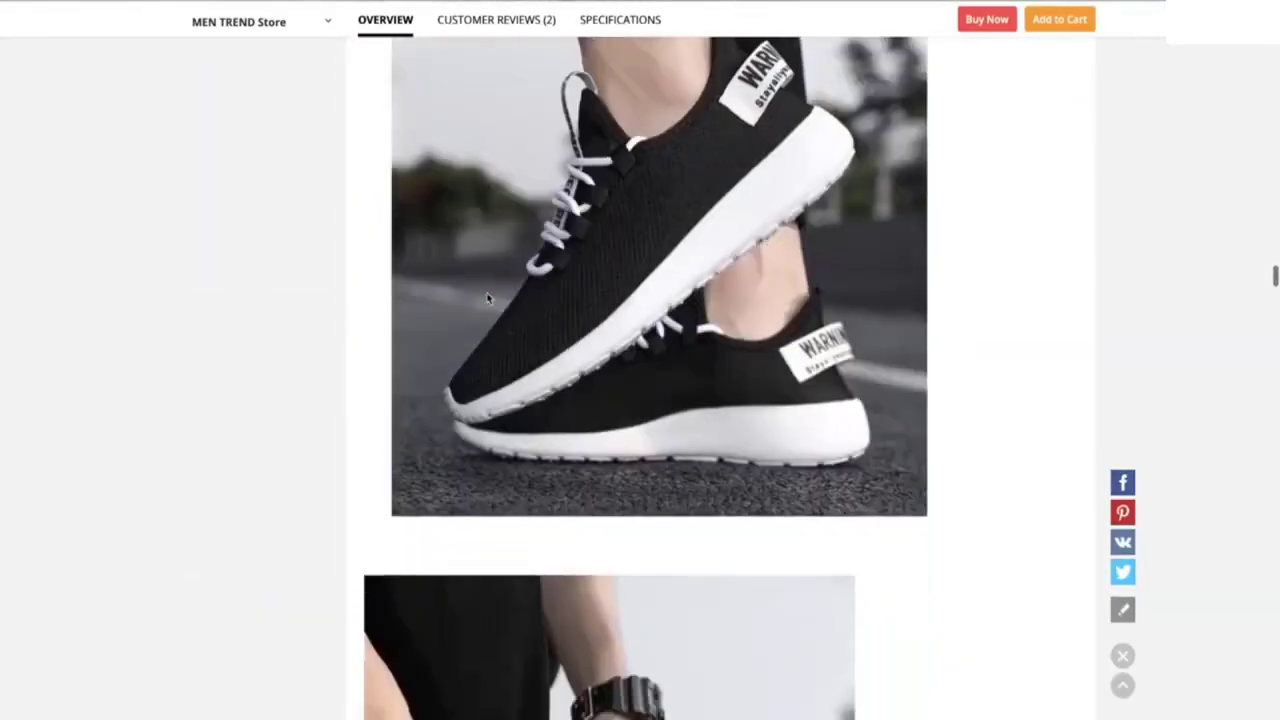
{"action": "scroll", "coordinate": [488, 298], "scroll_direction": "down", "scroll_amount": 5}
{"action": "scroll", "coordinate": [488, 298], "scroll_direction": "up", "scroll_amount": 2}
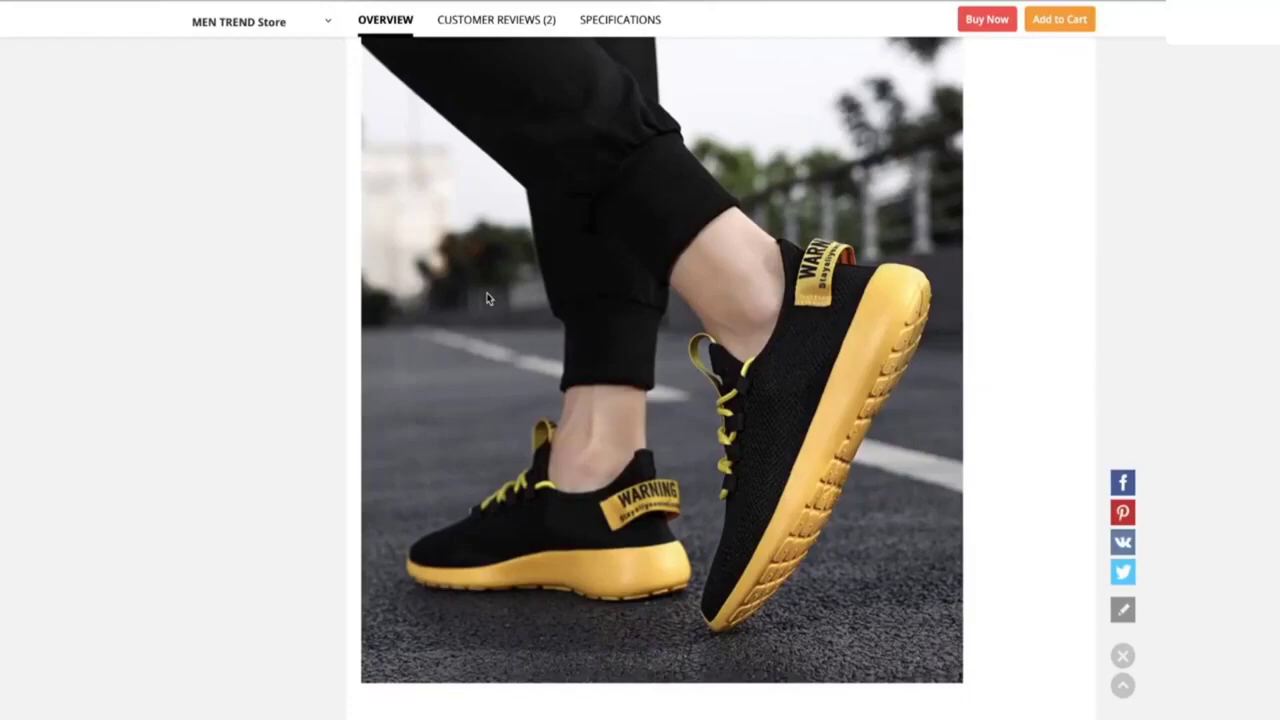
{"action": "scroll", "coordinate": [519, 360], "scroll_direction": "down", "scroll_amount": 18}
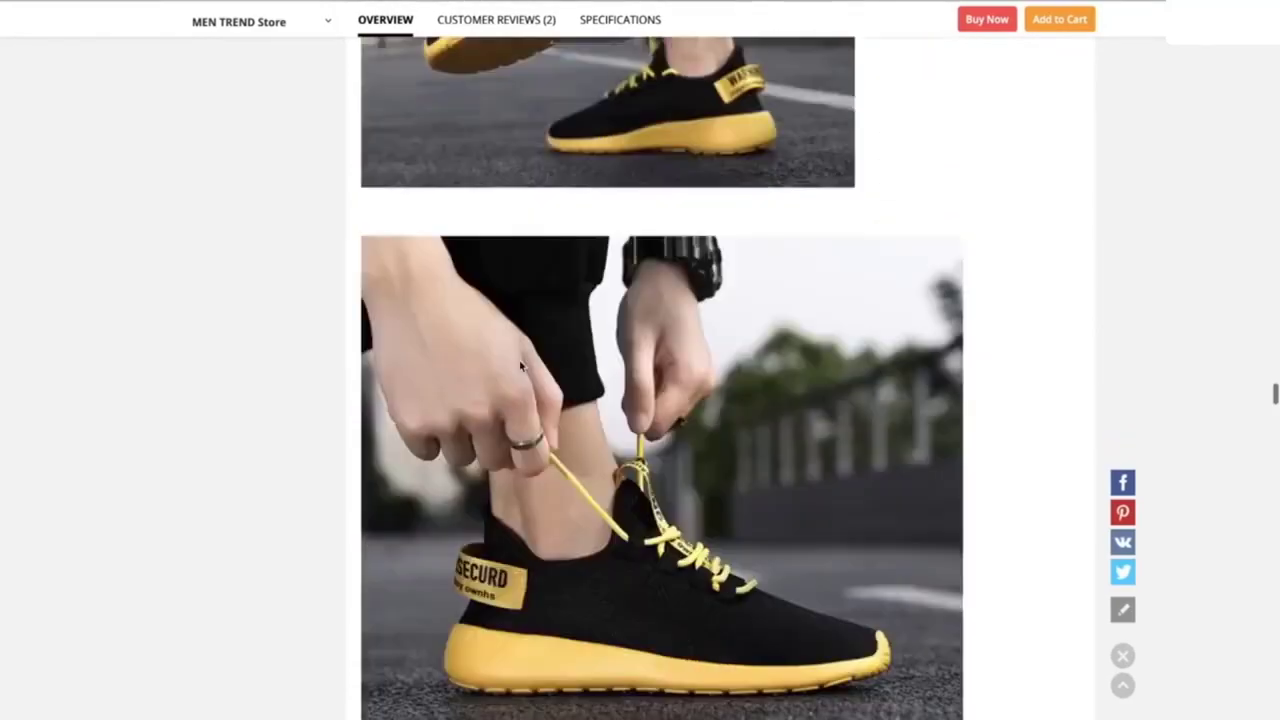
{"action": "scroll", "coordinate": [520, 366], "scroll_direction": "down", "scroll_amount": 10}
{"action": "scroll", "coordinate": [520, 366], "scroll_direction": "up", "scroll_amount": 15}
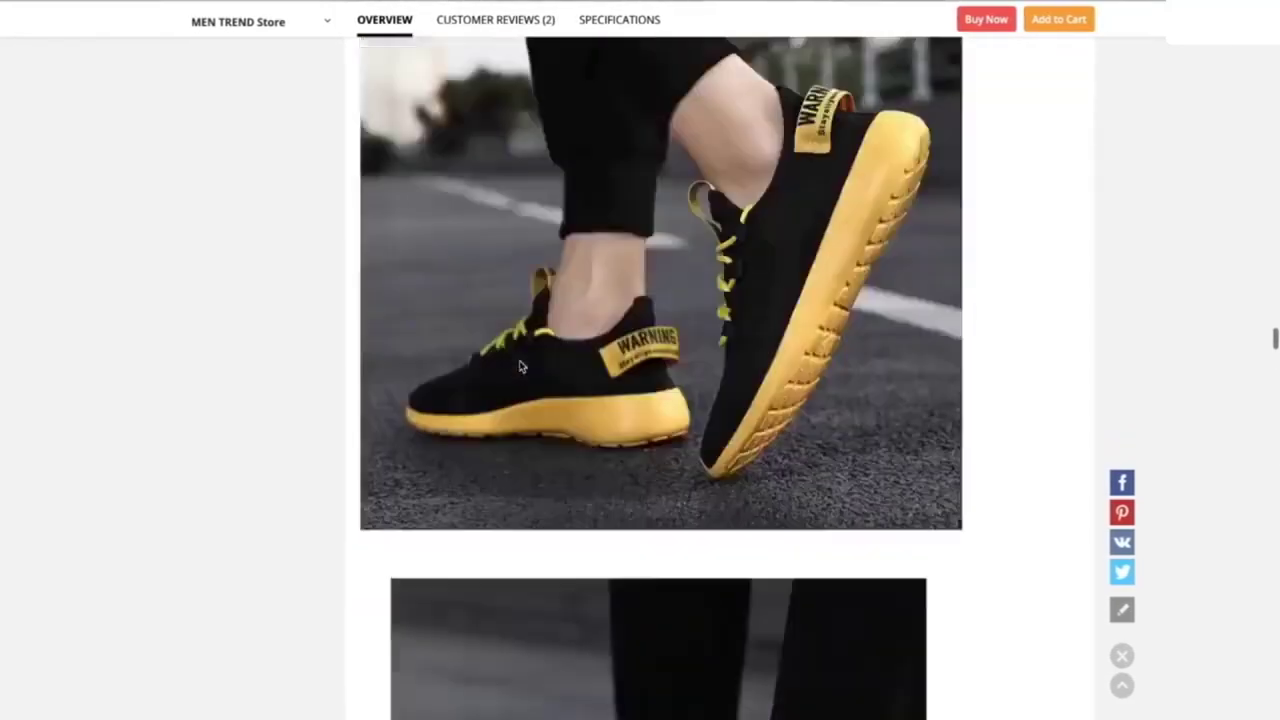
{"action": "scroll", "coordinate": [520, 366], "scroll_direction": "down", "scroll_amount": 15}
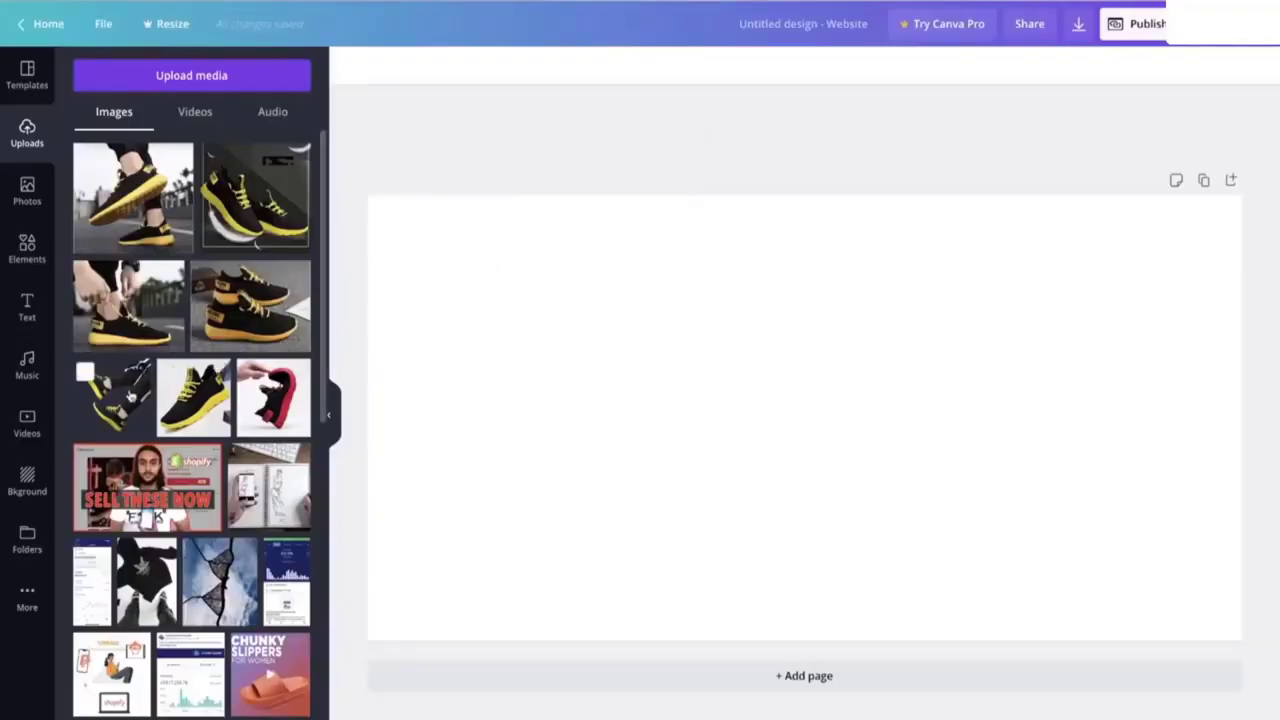
Step: Add the uploaded cut-out image of legs wearing black and yellow sneakers to the blank page and enlarge it
{"action": "left_click", "coordinate": [120, 396]}
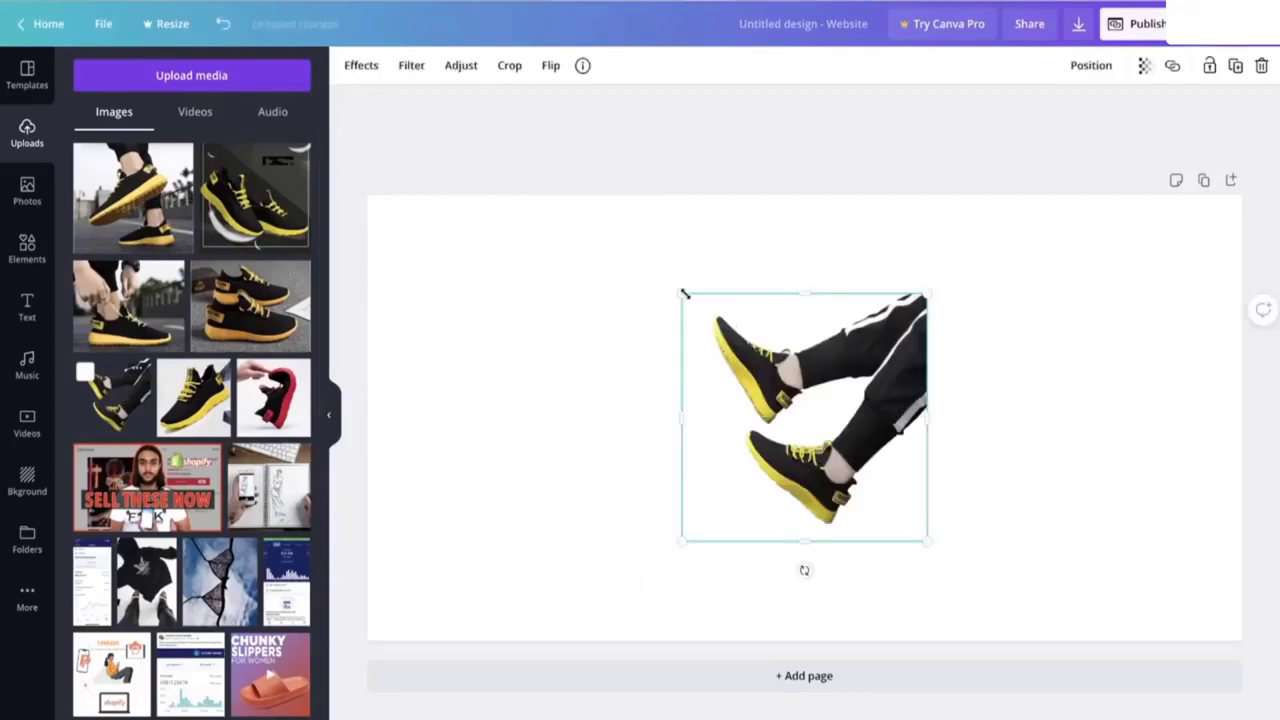
{"action": "left_click_drag", "start_coordinate": [684, 293], "coordinate": [552, 266]}
{"action": "left_click", "coordinate": [420, 283]}
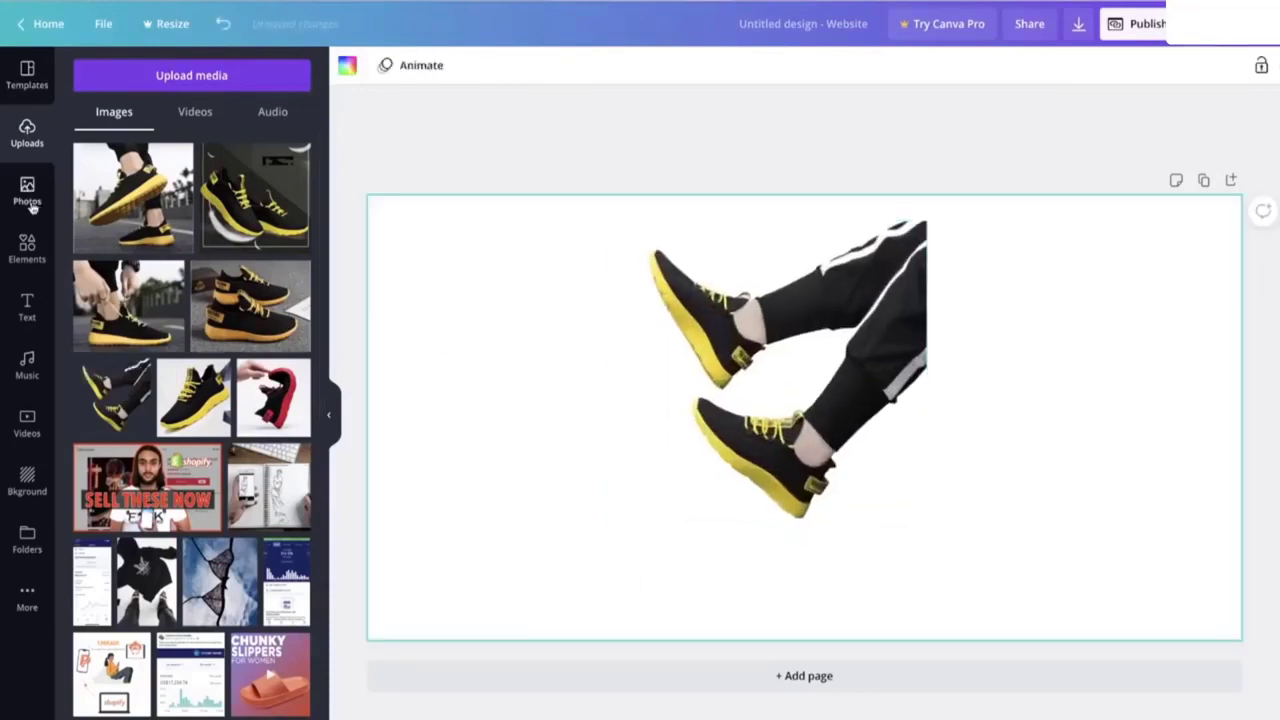
Step: Enlarge the cut-out sneaker legs image to almost the full page height and fit it flush against the page's right edge
{"action": "left_click", "coordinate": [27, 248]}
{"action": "left_click", "coordinate": [811, 337]}
{"action": "left_click_drag", "start_coordinate": [811, 337], "coordinate": [684, 381]}
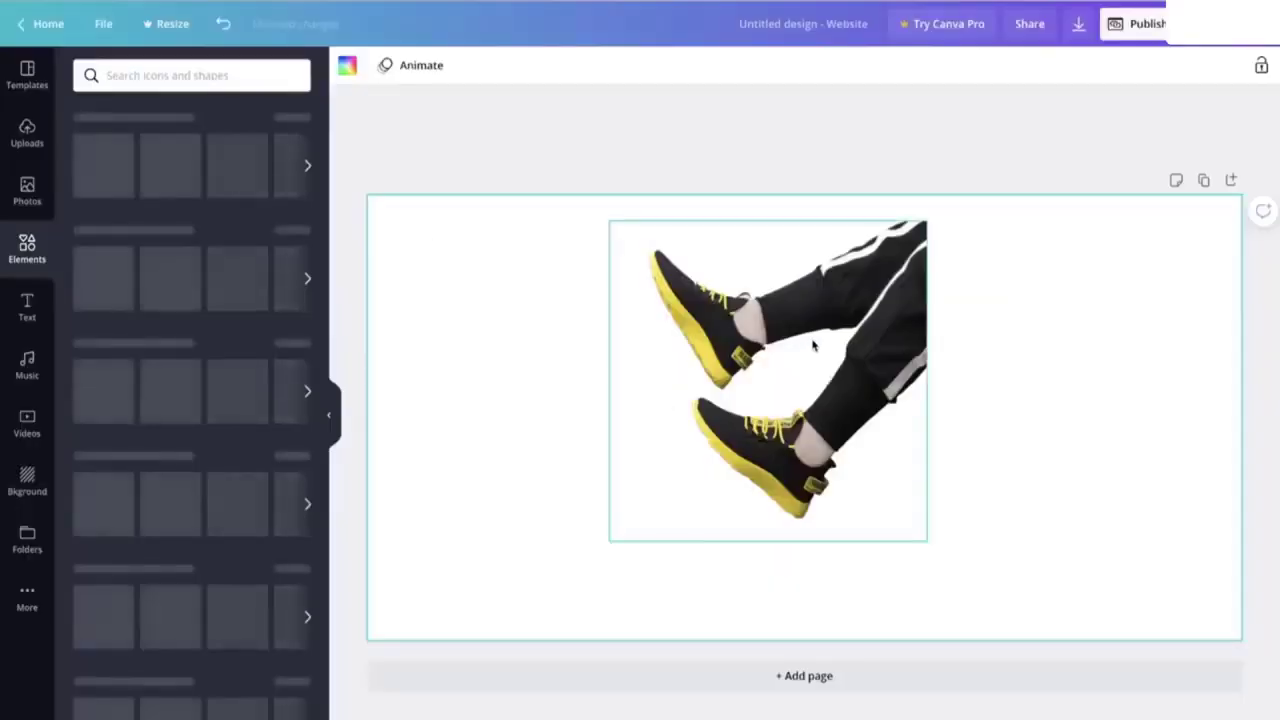
{"action": "left_click_drag", "start_coordinate": [814, 343], "coordinate": [648, 371]}
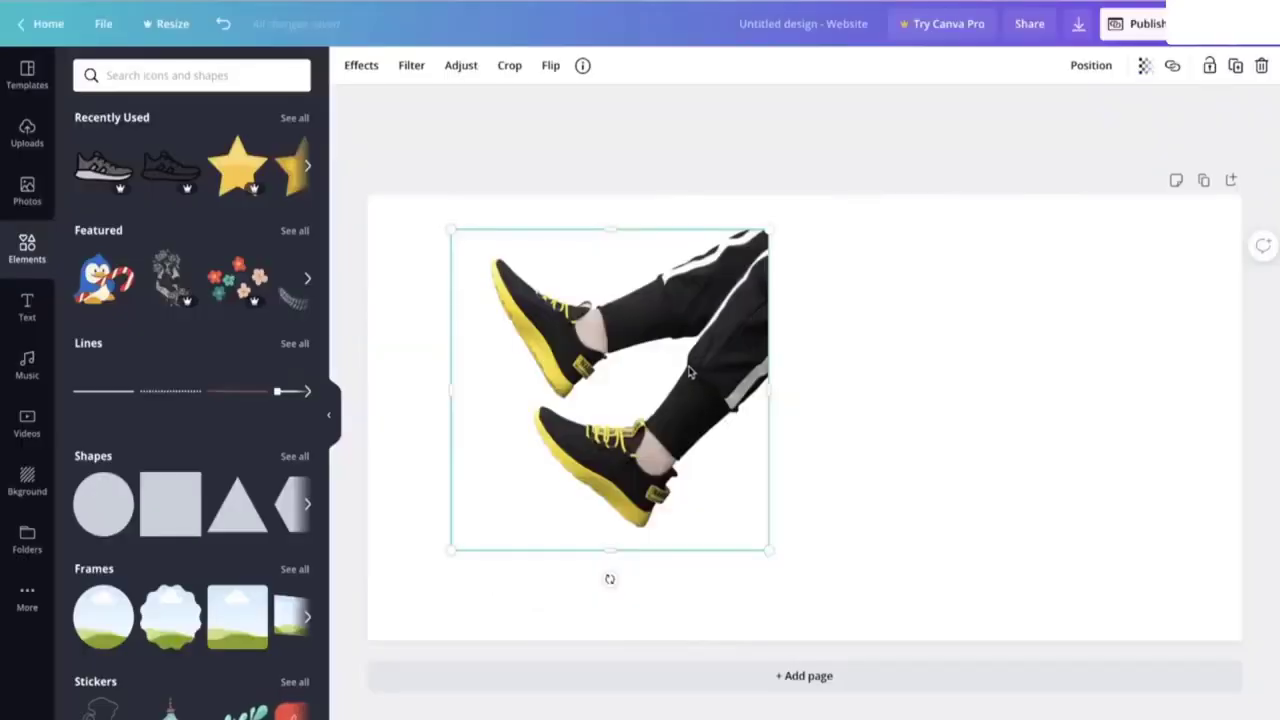
{"action": "left_click_drag", "start_coordinate": [783, 220], "coordinate": [849, 194]}
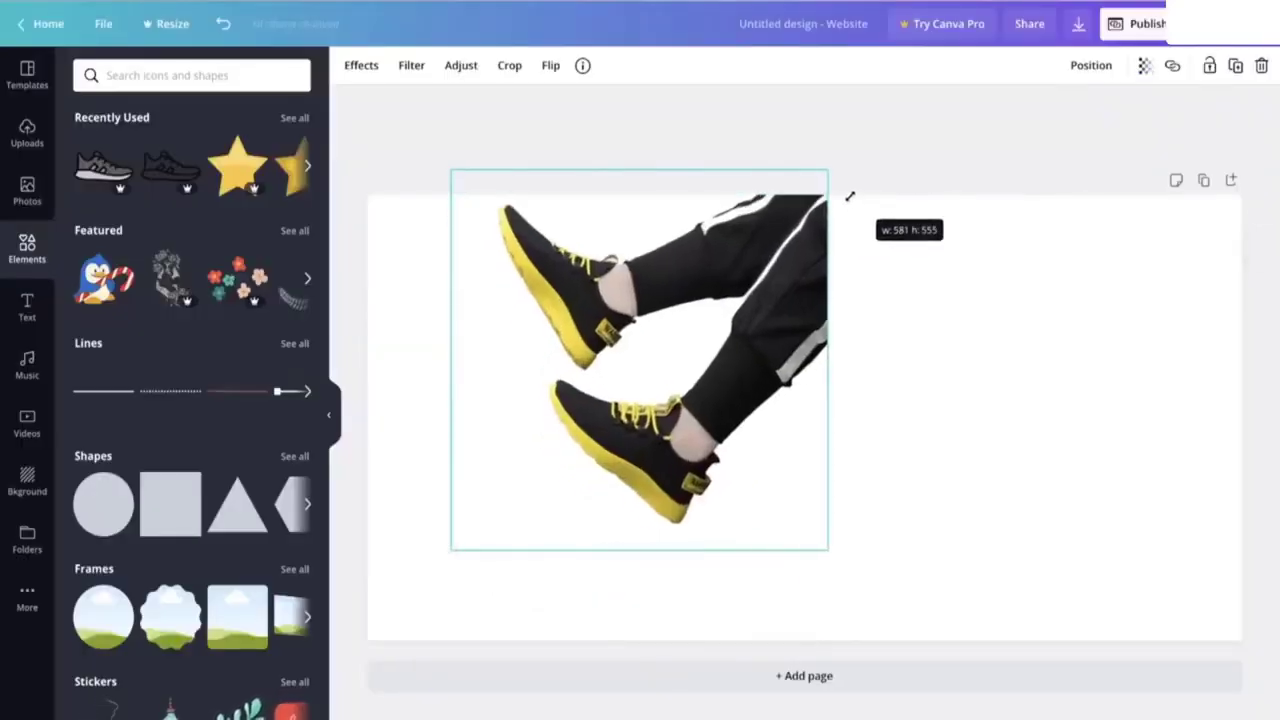
{"action": "left_click_drag", "start_coordinate": [806, 273], "coordinate": [1183, 305]}
{"action": "left_click", "coordinate": [720, 357]}
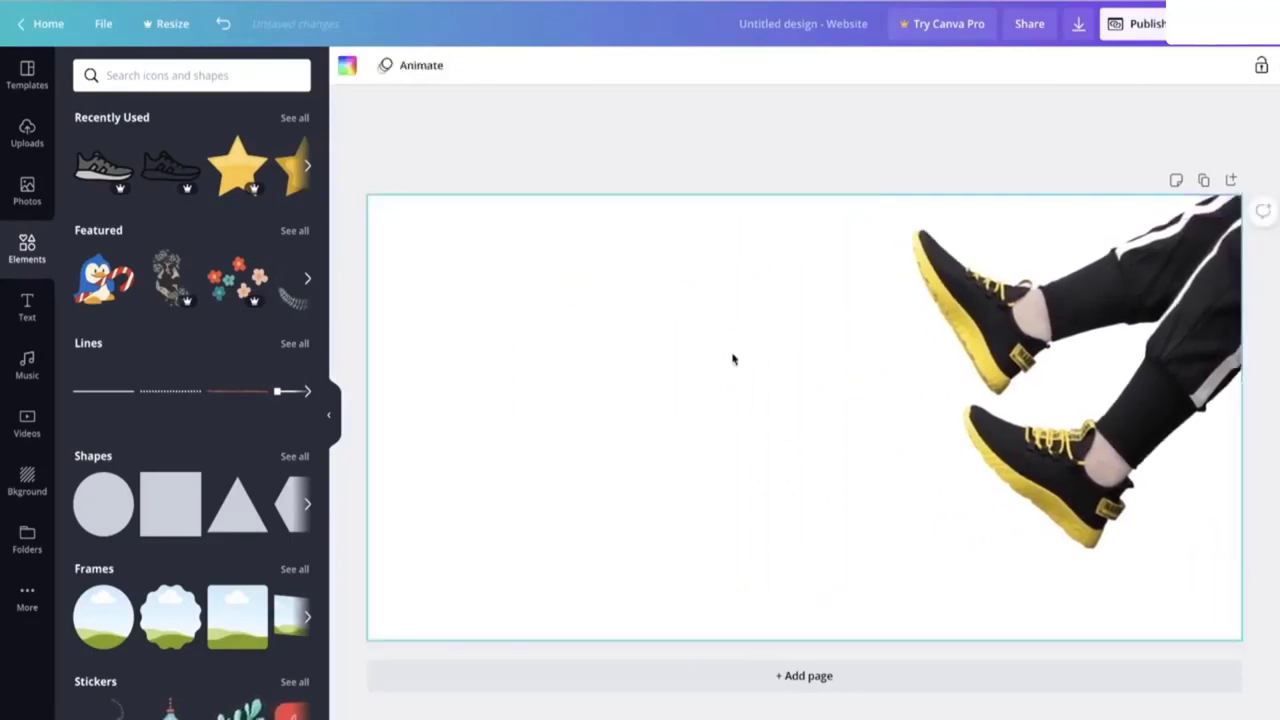
{"action": "left_click", "coordinate": [990, 438]}
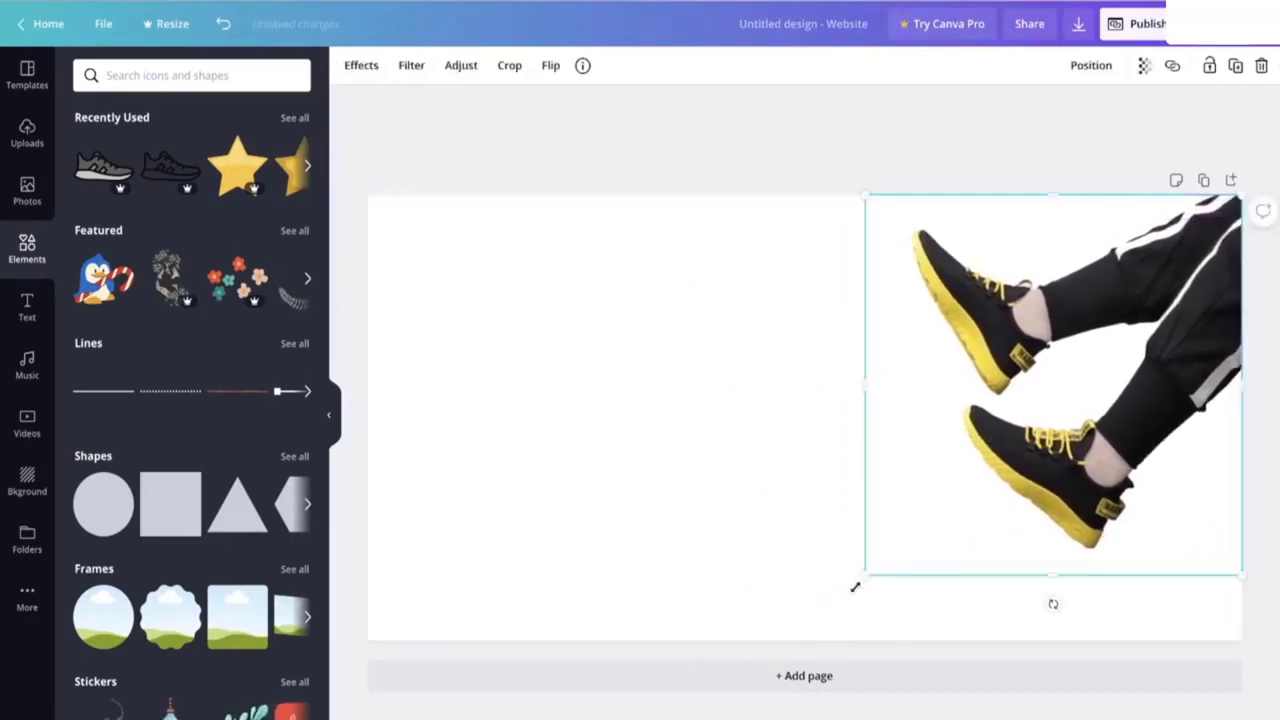
{"action": "left_click_drag", "start_coordinate": [854, 586], "coordinate": [846, 601]}
{"action": "left_click", "coordinate": [565, 480]}
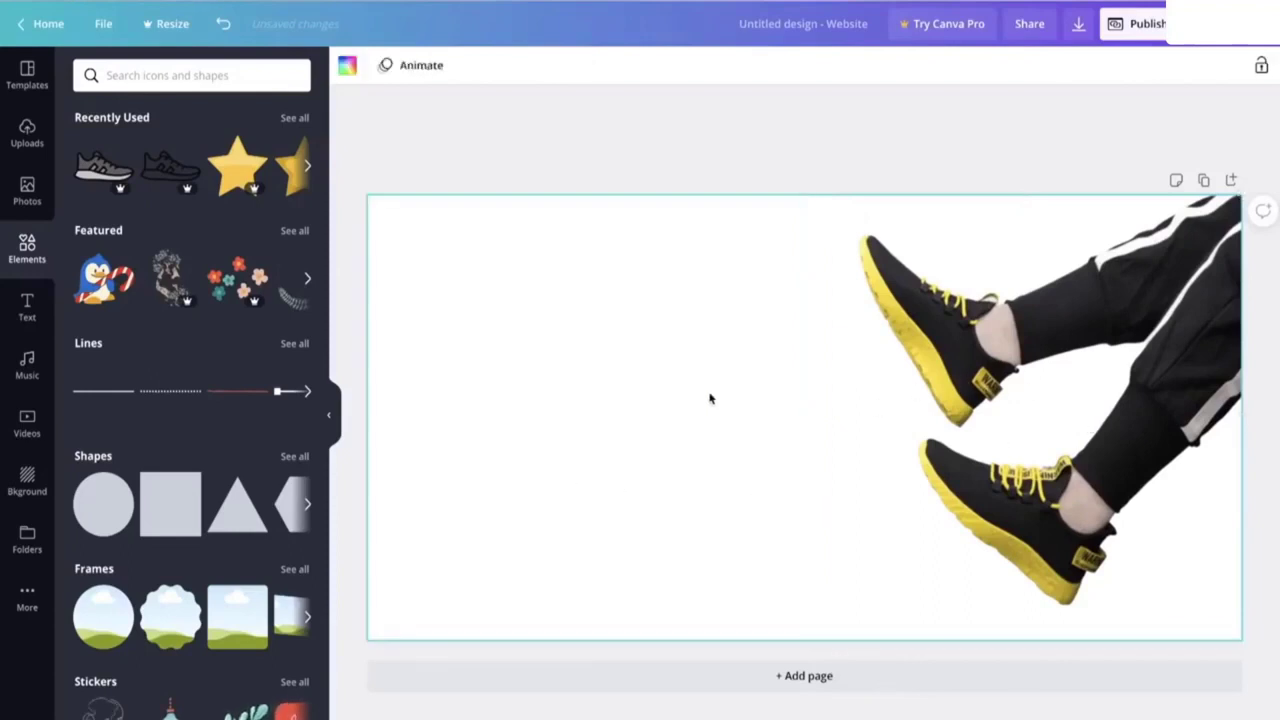
Step: Add a square shape, rotate it into a diamond over the trouser legs and send it behind the sneaker image
{"action": "left_click", "coordinate": [174, 493]}
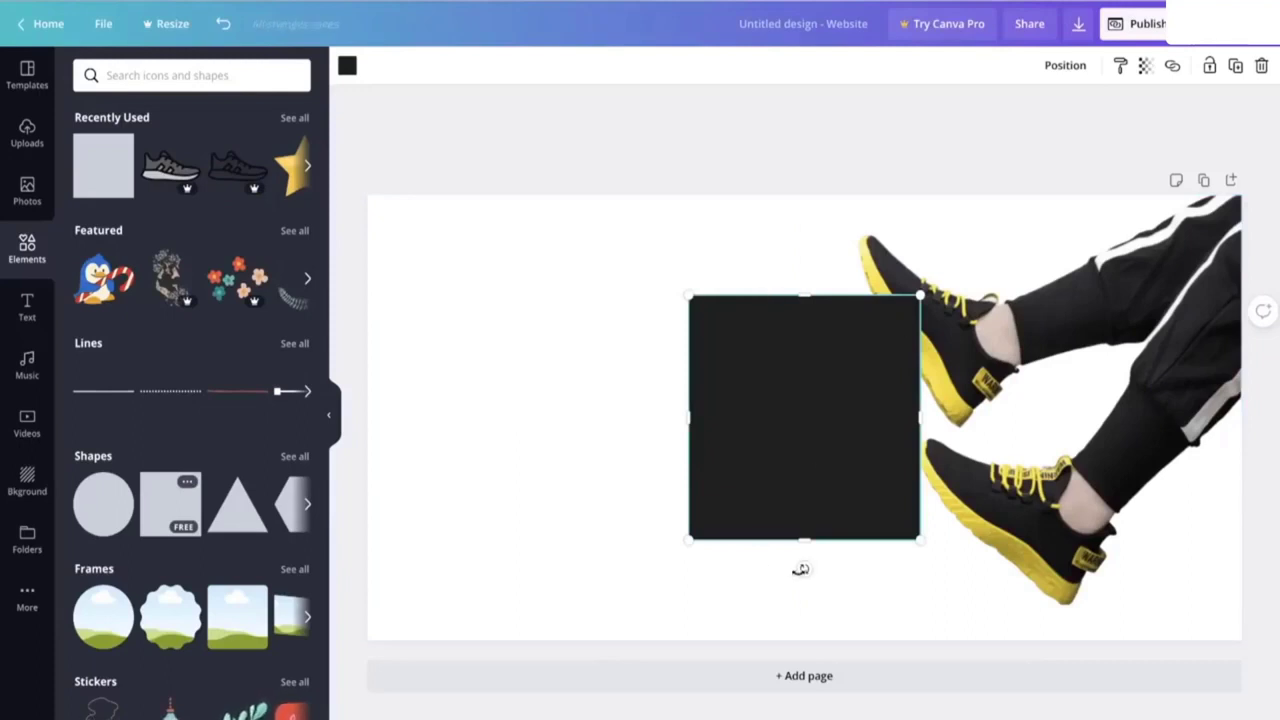
{"action": "left_click_drag", "start_coordinate": [802, 569], "coordinate": [656, 566]}
{"action": "left_click_drag", "start_coordinate": [703, 523], "coordinate": [700, 521]}
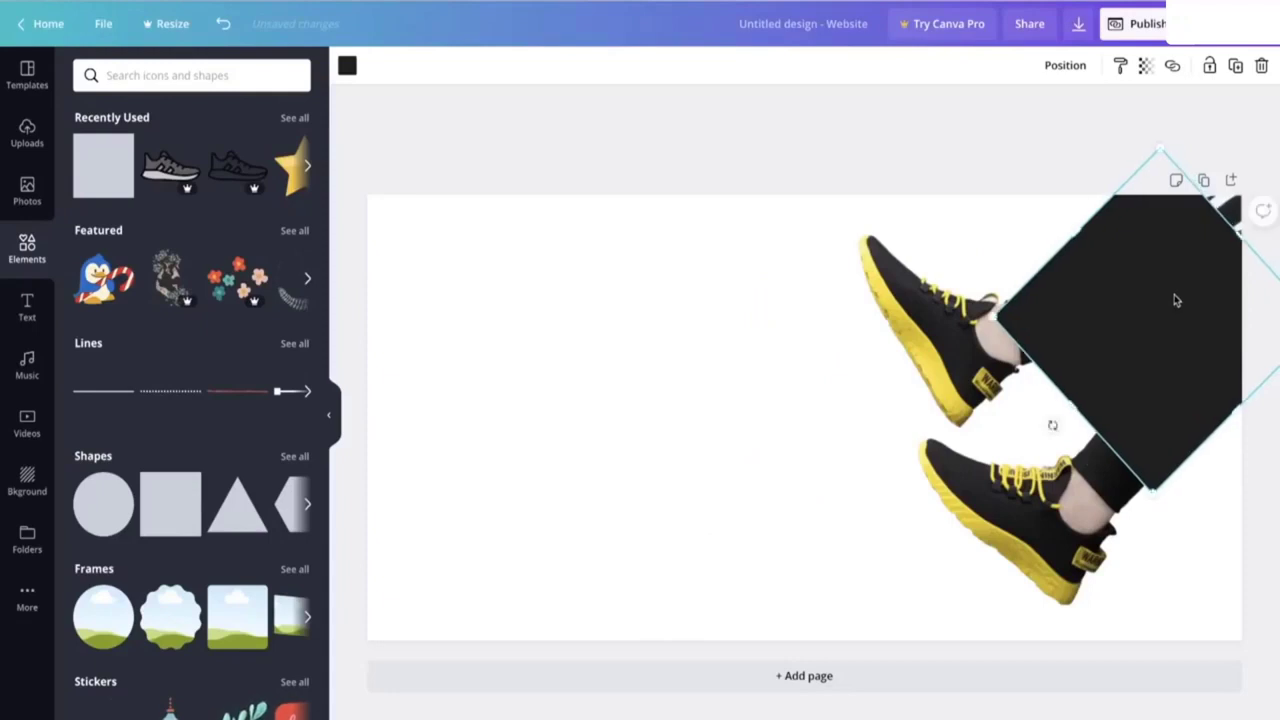
{"action": "left_click", "coordinate": [1065, 65]}
{"action": "left_click", "coordinate": [1005, 114]}
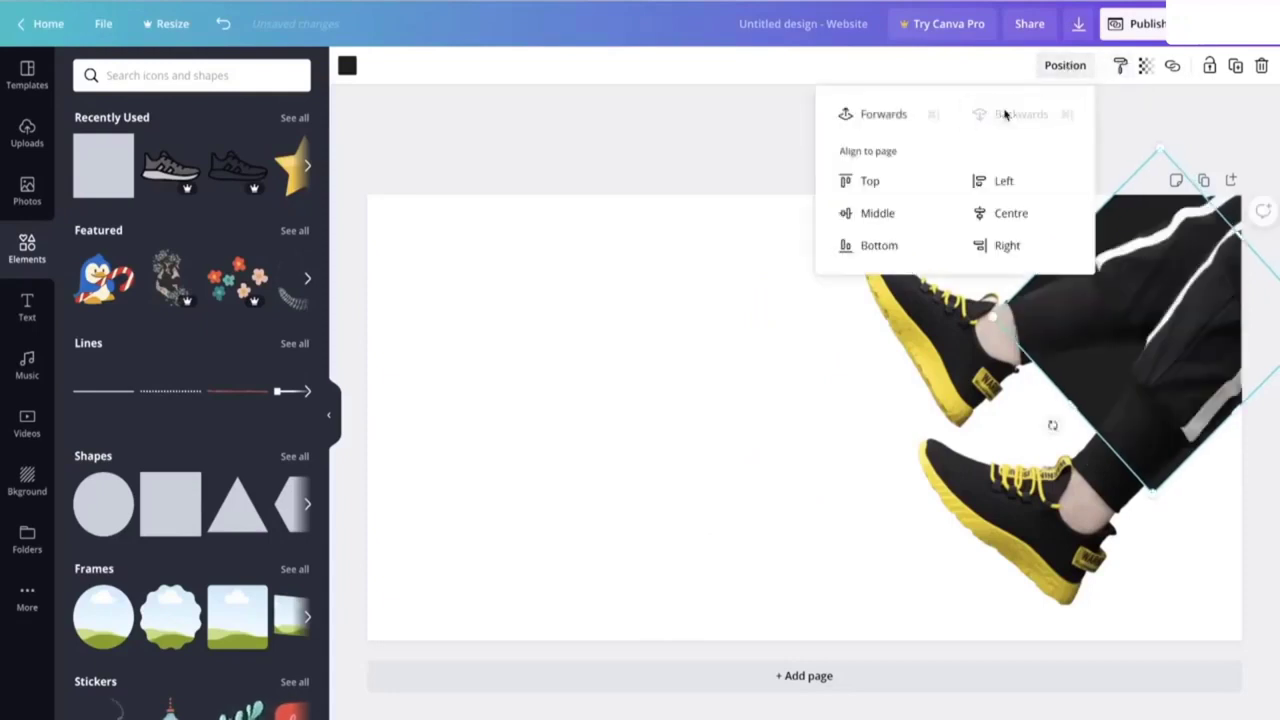
{"action": "left_click", "coordinate": [766, 320]}
Step: Lock the sneaker legs image and move the dark diamond shape behind it slightly towards the page centre
{"action": "left_click", "coordinate": [1150, 276]}
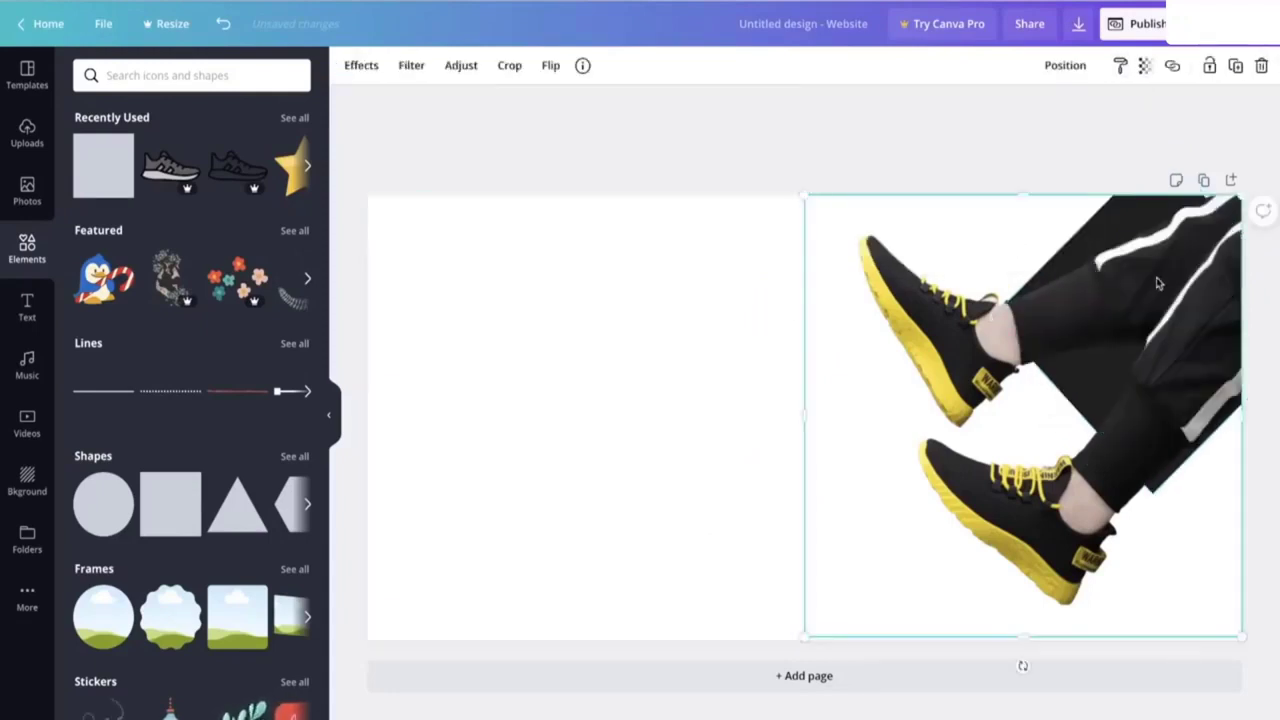
{"action": "left_click", "coordinate": [1037, 140]}
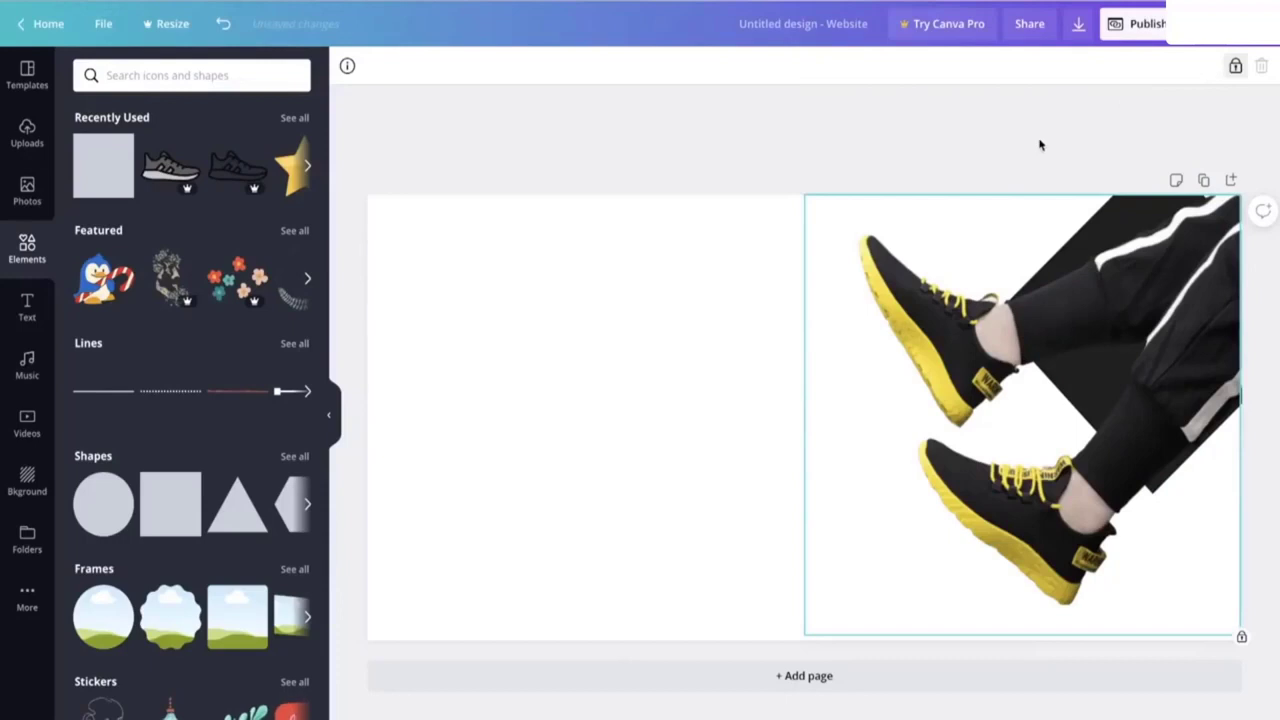
{"action": "left_click", "coordinate": [1086, 242]}
{"action": "left_click", "coordinate": [1094, 221]}
{"action": "left_click_drag", "start_coordinate": [1094, 221], "coordinate": [1034, 229]}
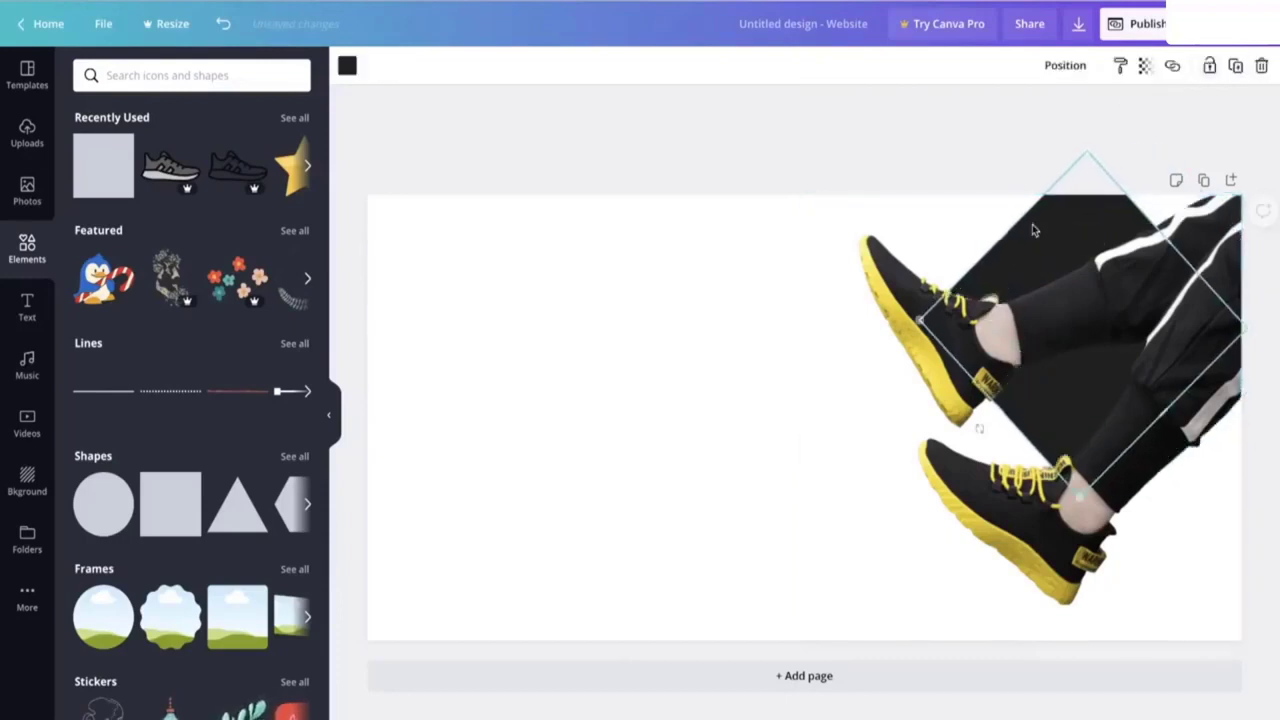
Step: Enlarge the dark diamond beyond the page and tilt it so its edge slants from top to bottom behind the trouser legs
{"action": "left_click_drag", "start_coordinate": [1080, 502], "coordinate": [1075, 712]}
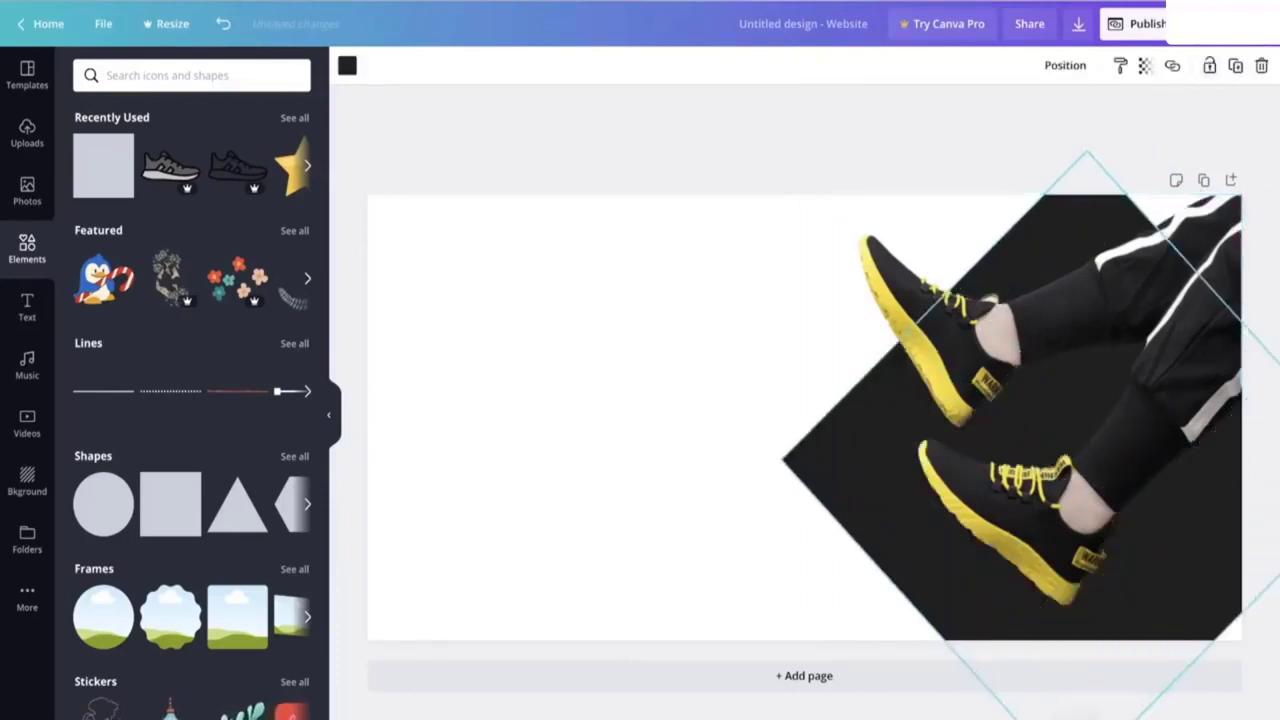
{"action": "left_click_drag", "start_coordinate": [791, 457], "coordinate": [540, 450]}
{"action": "left_click_drag", "start_coordinate": [771, 391], "coordinate": [1065, 185]}
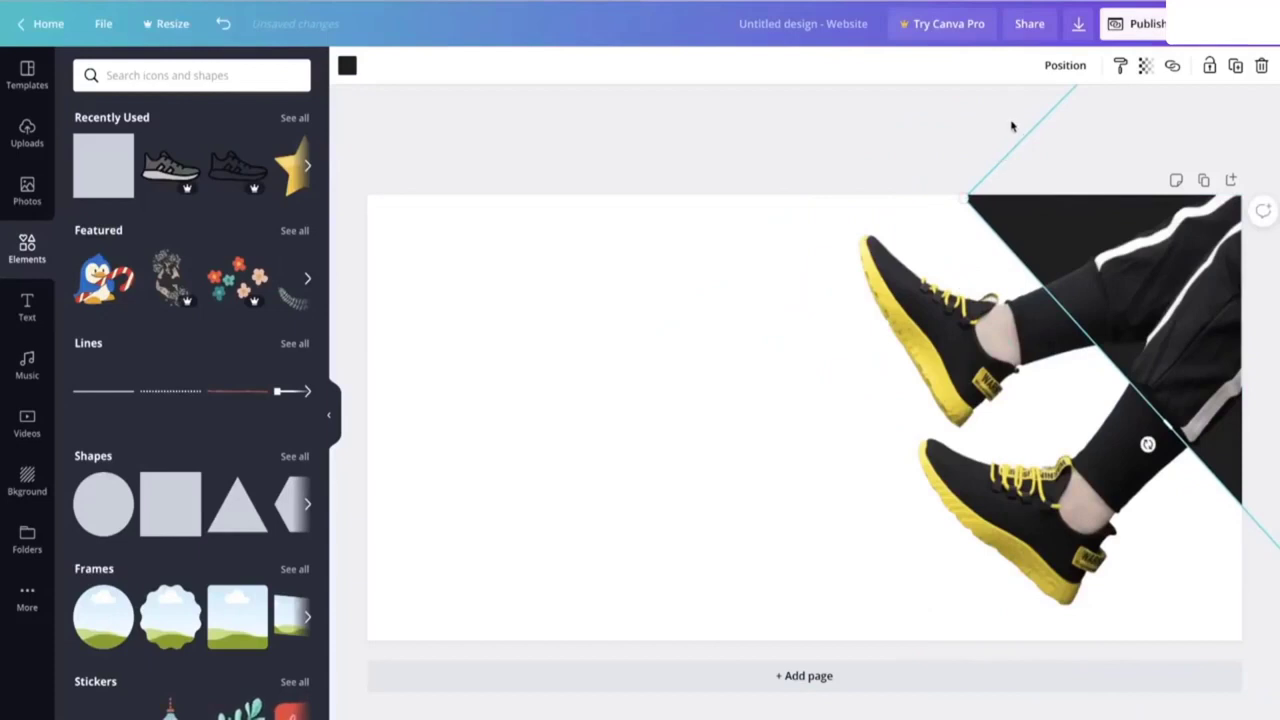
{"action": "left_click_drag", "start_coordinate": [1012, 126], "coordinate": [749, 249]}
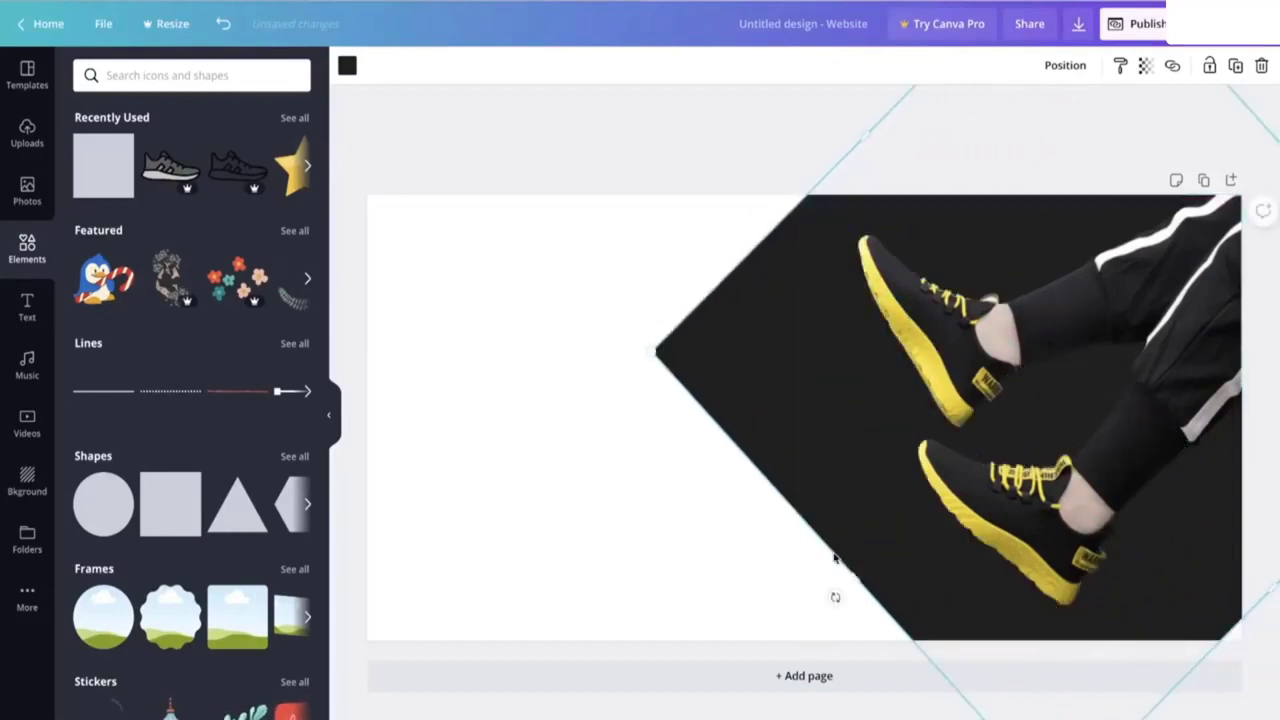
{"action": "left_click_drag", "start_coordinate": [835, 595], "coordinate": [735, 545]}
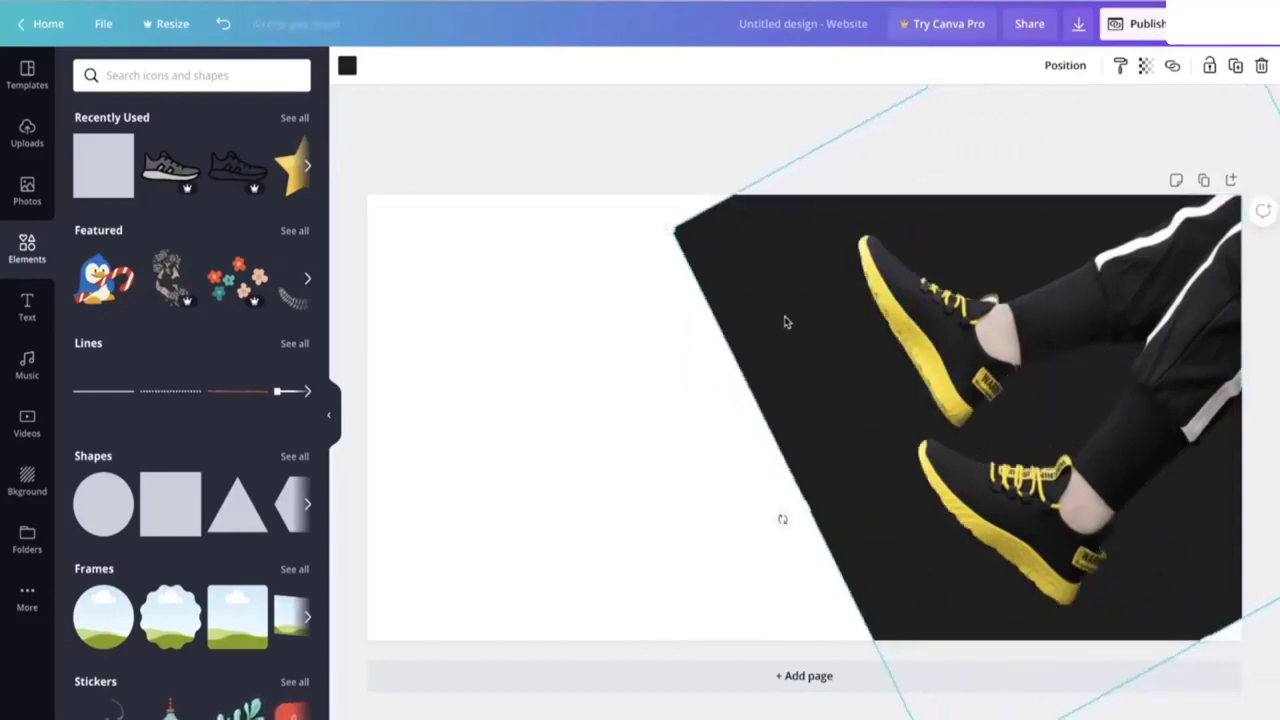
{"action": "left_click_drag", "start_coordinate": [747, 328], "coordinate": [1047, 284]}
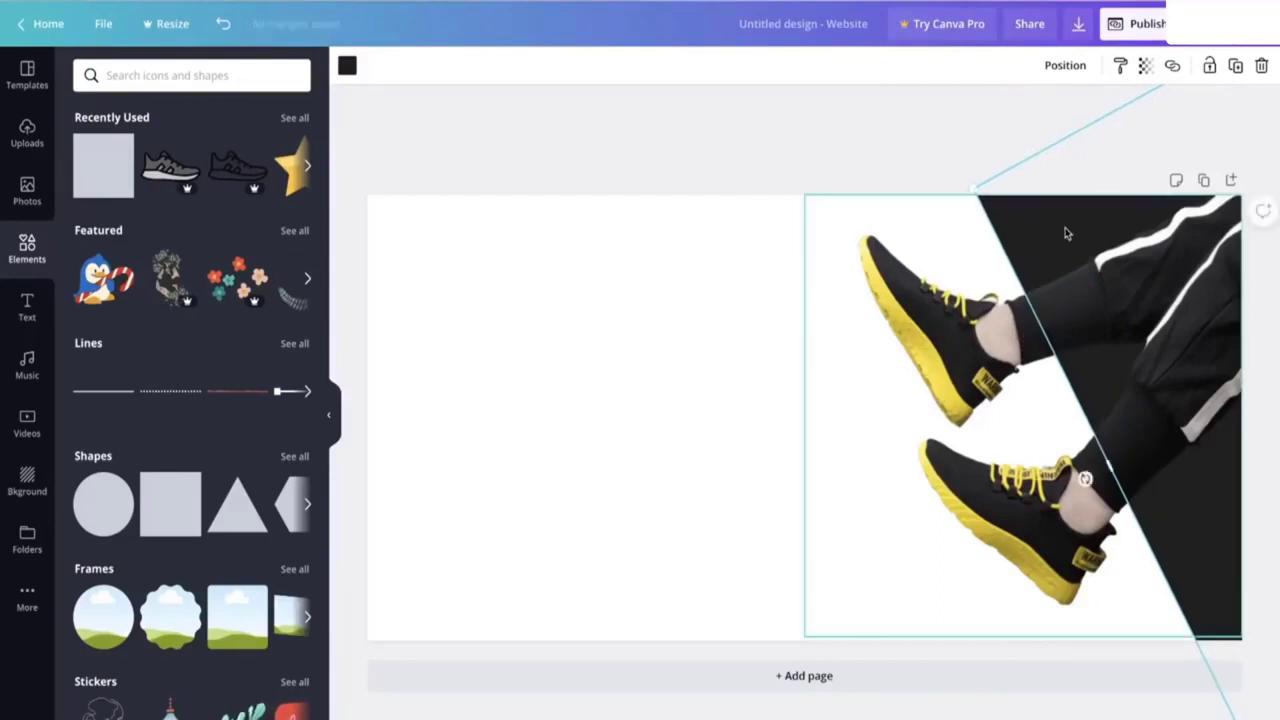
Step: Recolour the slanted background shape with the yellow from the default colours
{"action": "left_click", "coordinate": [346, 67]}
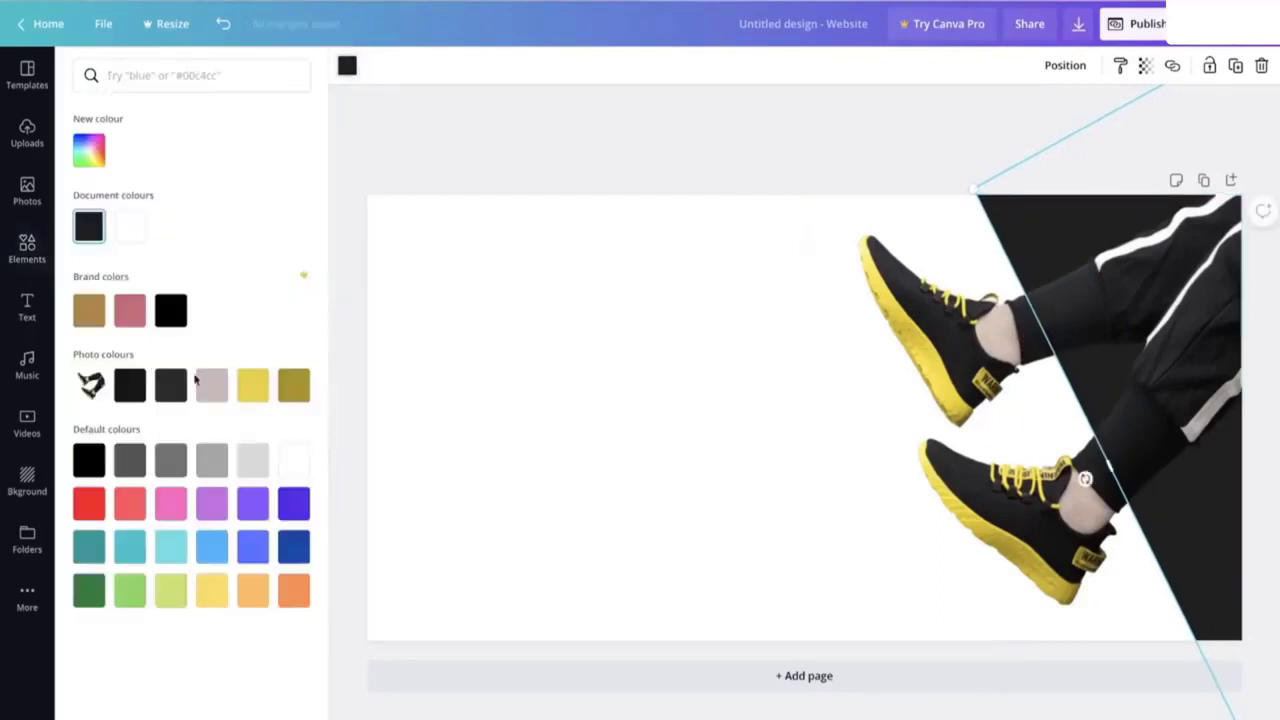
{"action": "left_click", "coordinate": [211, 593]}
{"action": "left_click", "coordinate": [626, 186]}
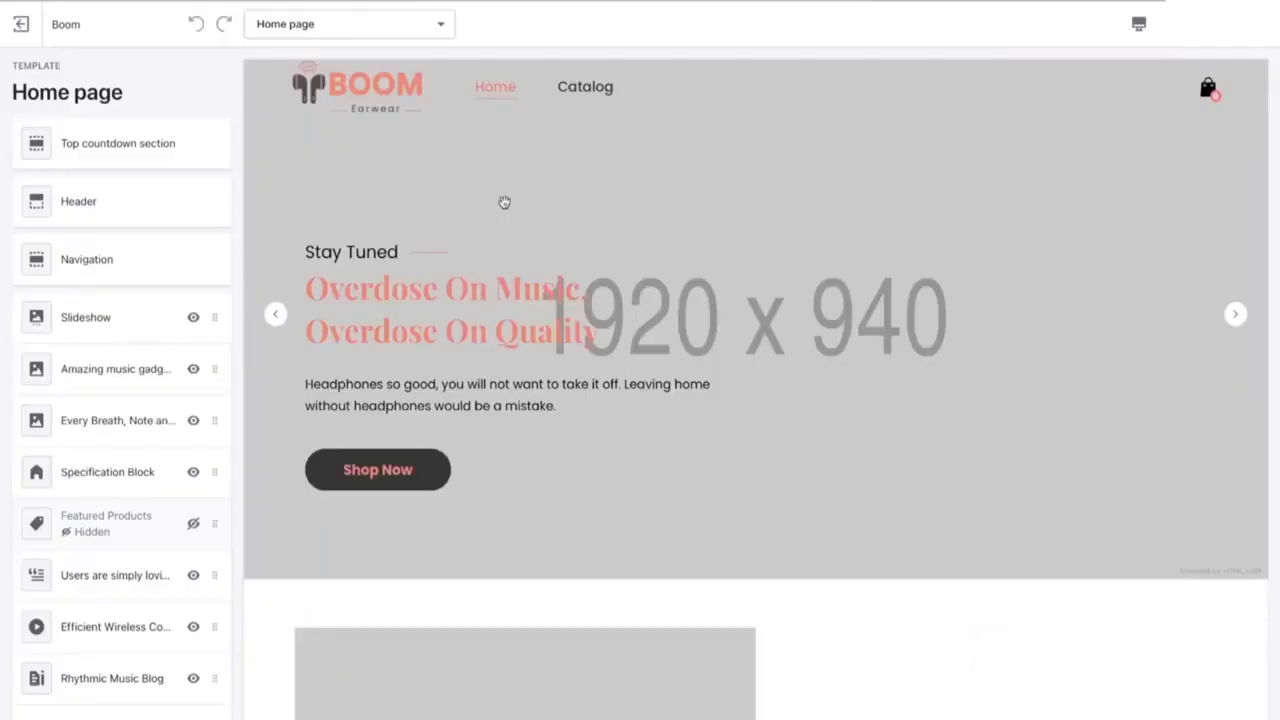
Step: In the Boom theme editor's Header section, set the currency block's Text hover colour to #FBE023
{"action": "left_click", "coordinate": [132, 205]}
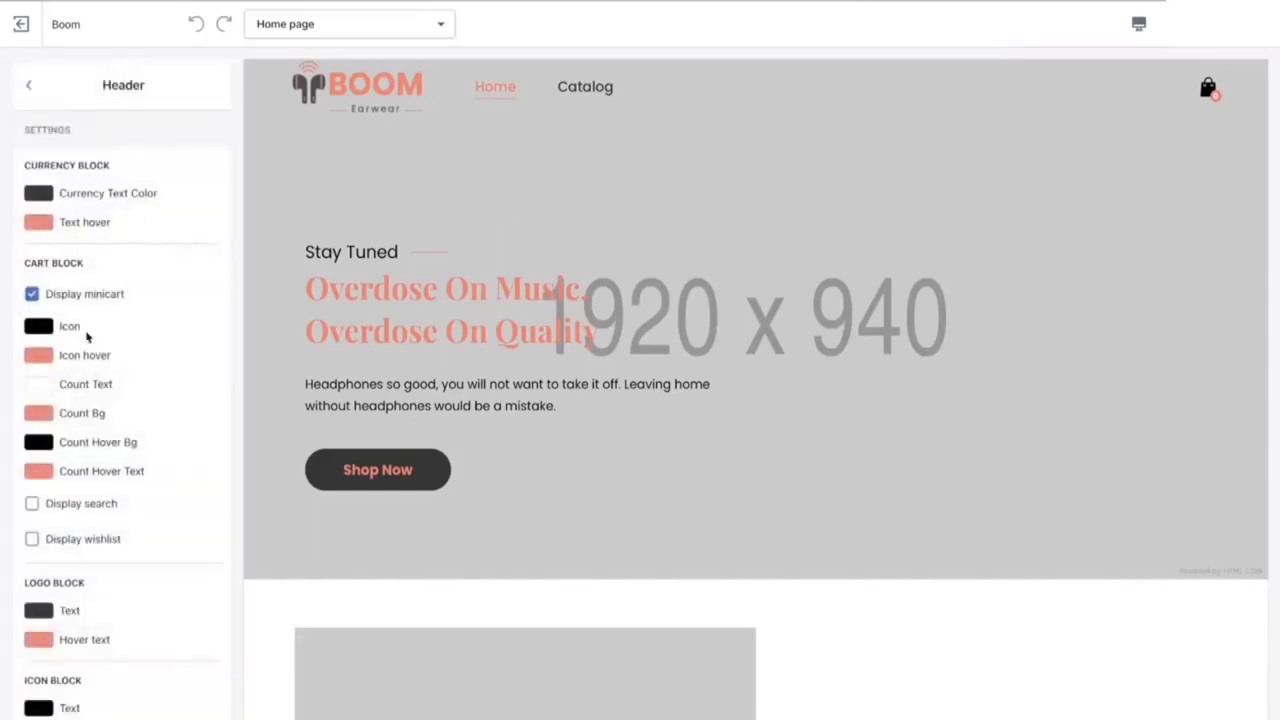
{"action": "scroll", "coordinate": [87, 337], "scroll_direction": "down", "scroll_amount": 4}
{"action": "scroll", "coordinate": [94, 357], "scroll_direction": "up", "scroll_amount": 4}
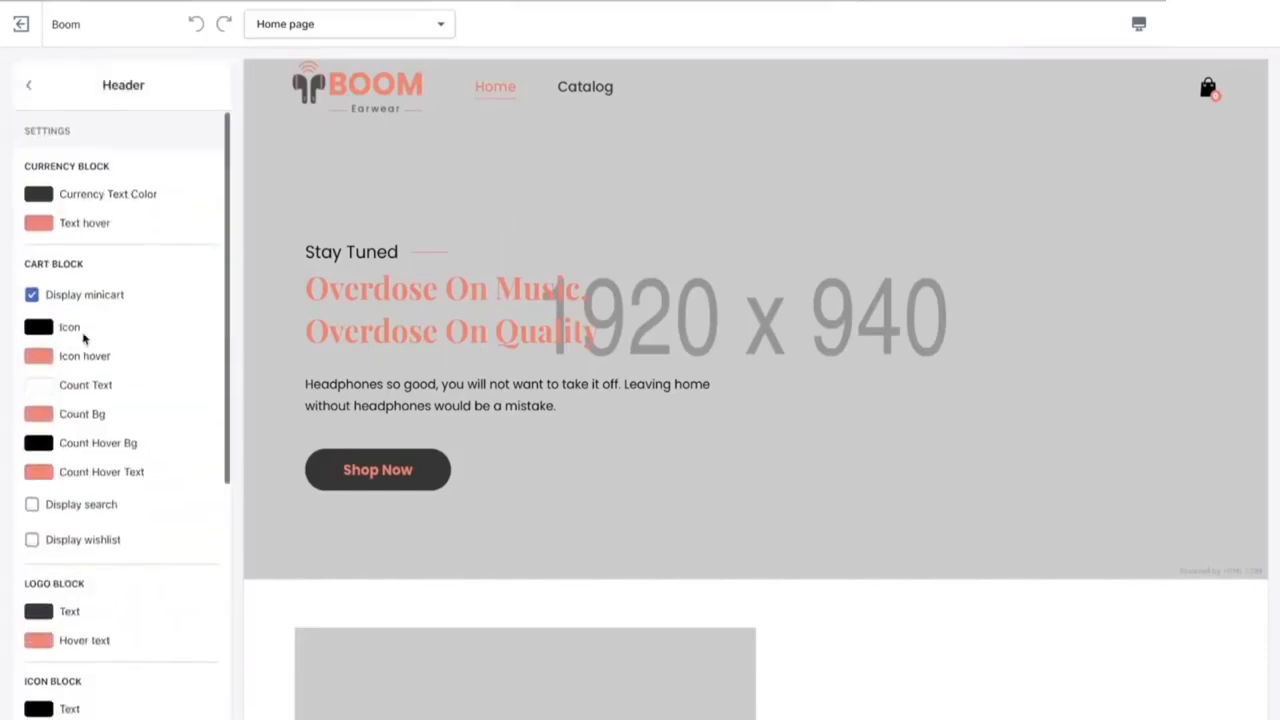
{"action": "left_click", "coordinate": [40, 222]}
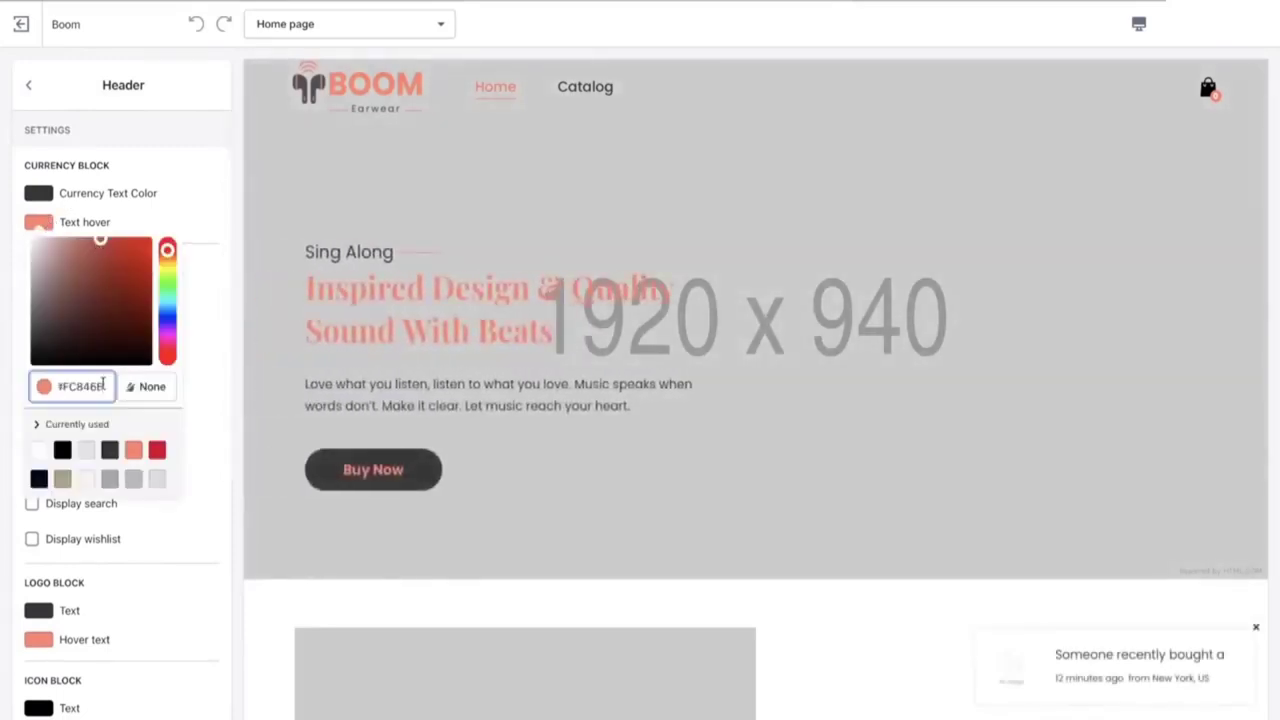
{"action": "key", "text": "BackSpace"}
{"action": "key", "text": "BackSpace"}
{"action": "key", "text": "BackSpace"}
{"action": "key", "text": "BackSpace"}
{"action": "type", "text": "FBE023"}
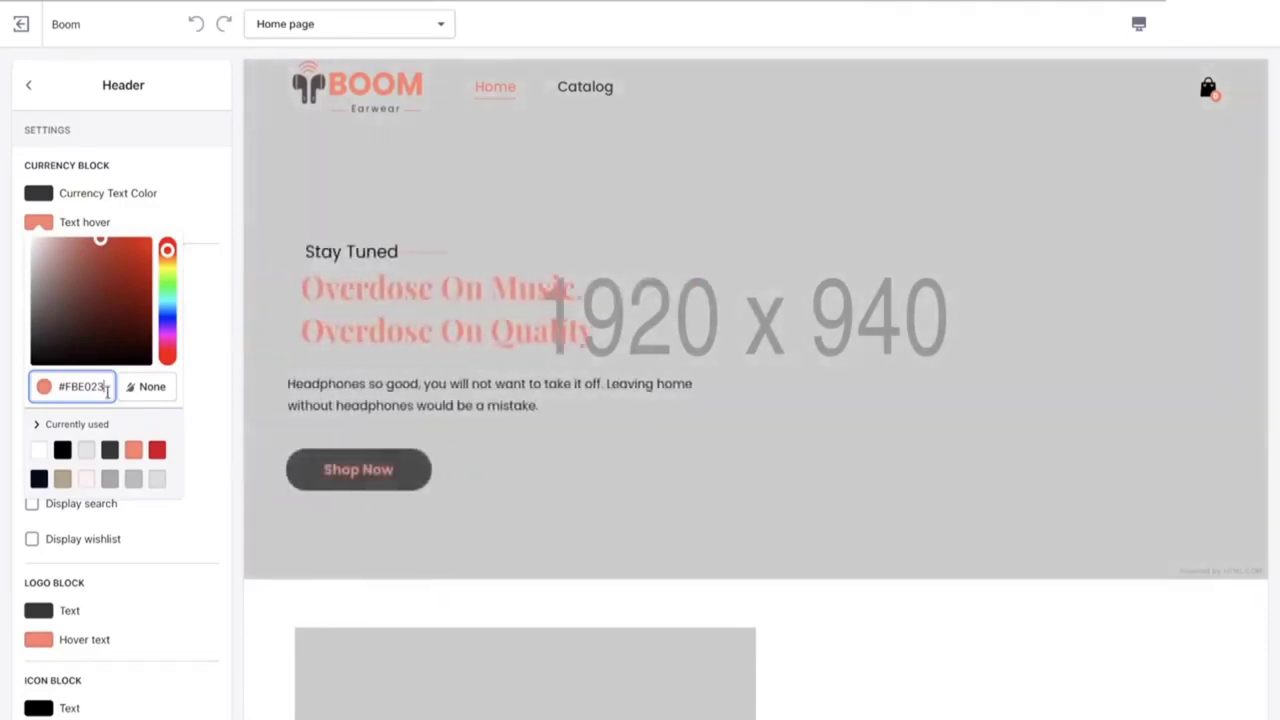
{"action": "key", "text": "Return"}
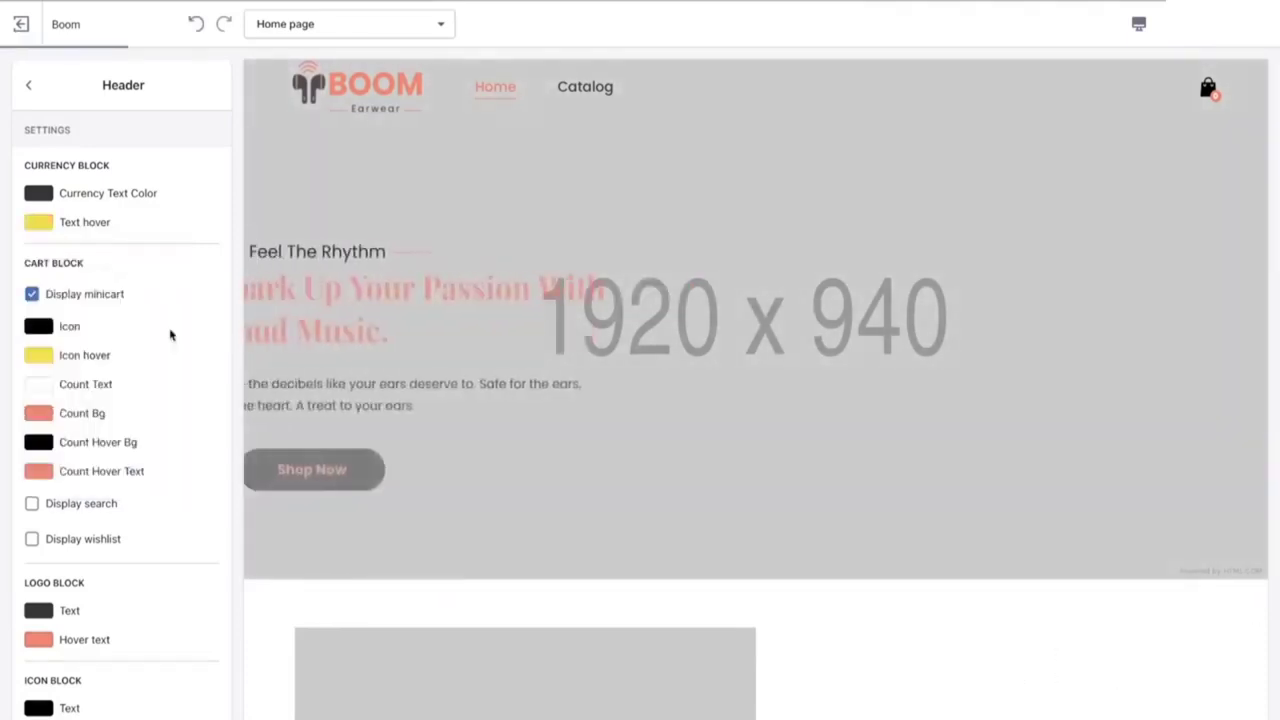
Step: Apply the recently selected yellow to the cart block's Count Bg and Count Hover Text colours and return to the section list
{"action": "left_click", "coordinate": [40, 413]}
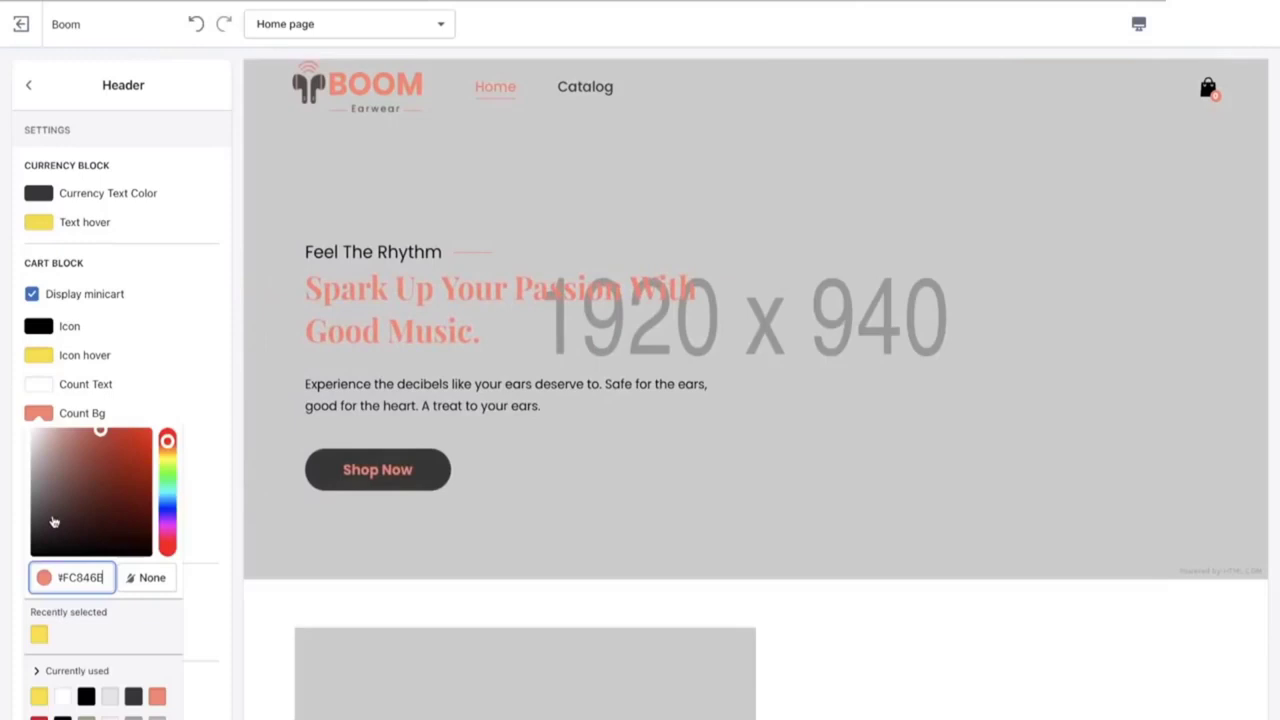
{"action": "left_click", "coordinate": [39, 638]}
{"action": "left_click", "coordinate": [171, 371]}
{"action": "scroll", "coordinate": [166, 447], "scroll_direction": "down", "scroll_amount": 4}
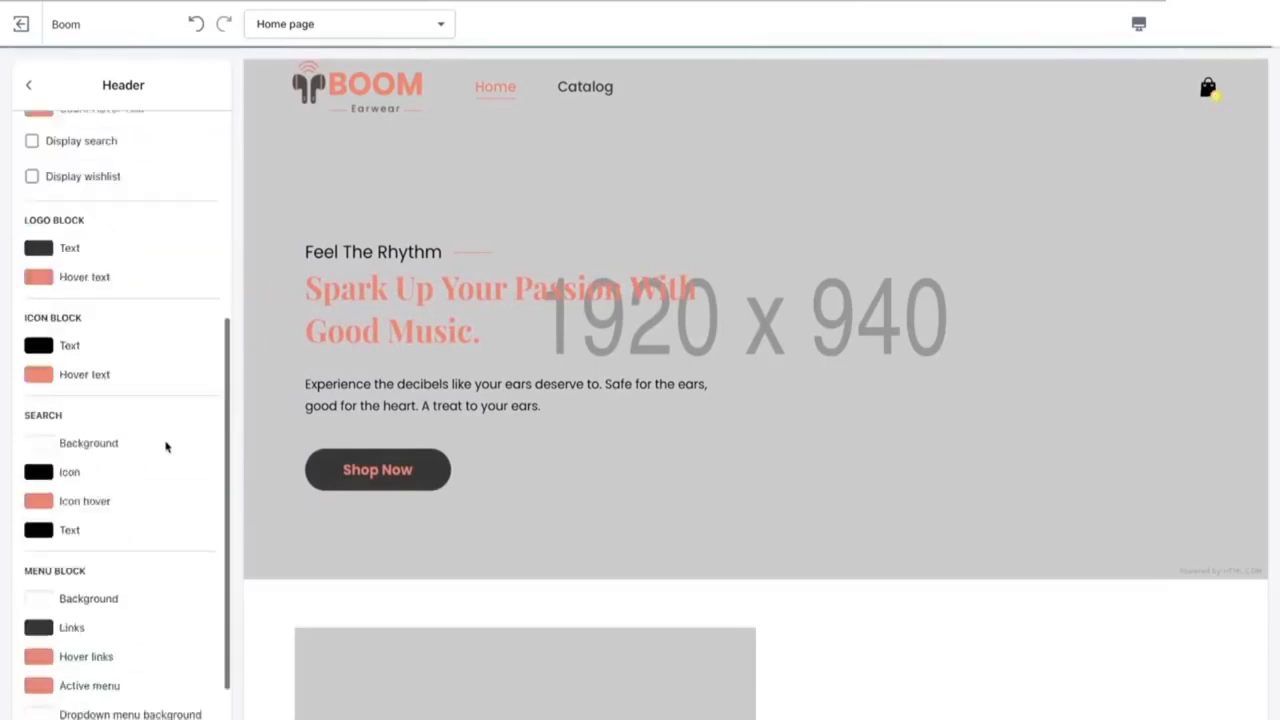
{"action": "scroll", "coordinate": [166, 447], "scroll_direction": "up", "scroll_amount": 4}
{"action": "left_click", "coordinate": [62, 463]}
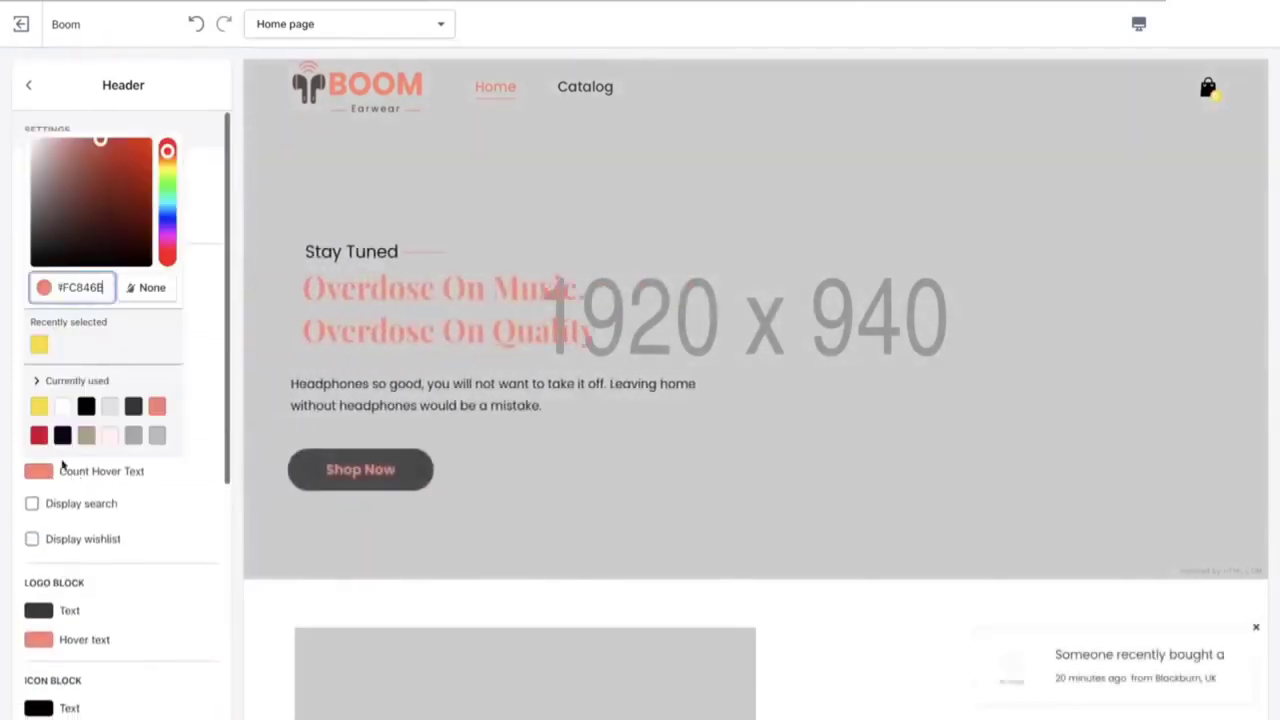
{"action": "left_click", "coordinate": [39, 344]}
{"action": "left_click", "coordinate": [28, 85]}
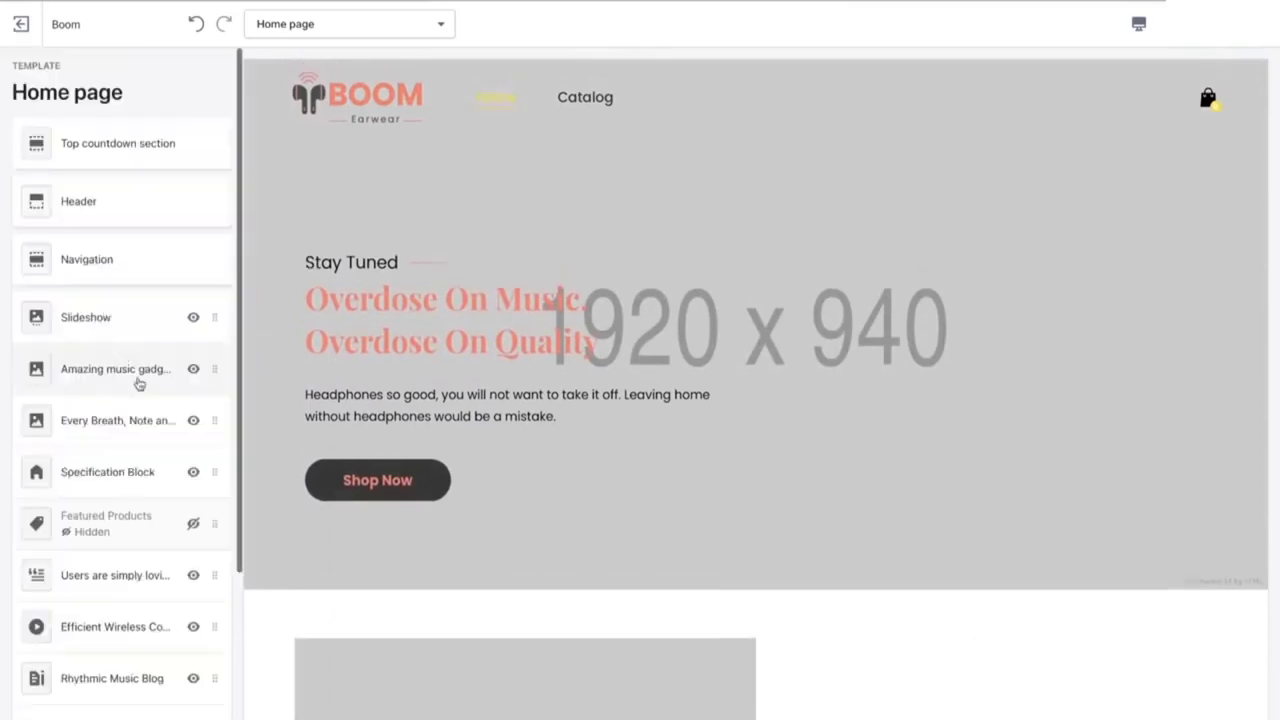
Step: Remove the "Spark Up Your Passion With Good Music" and "Overdose On Music" slides from the Slideshow section
{"action": "left_click", "coordinate": [101, 329]}
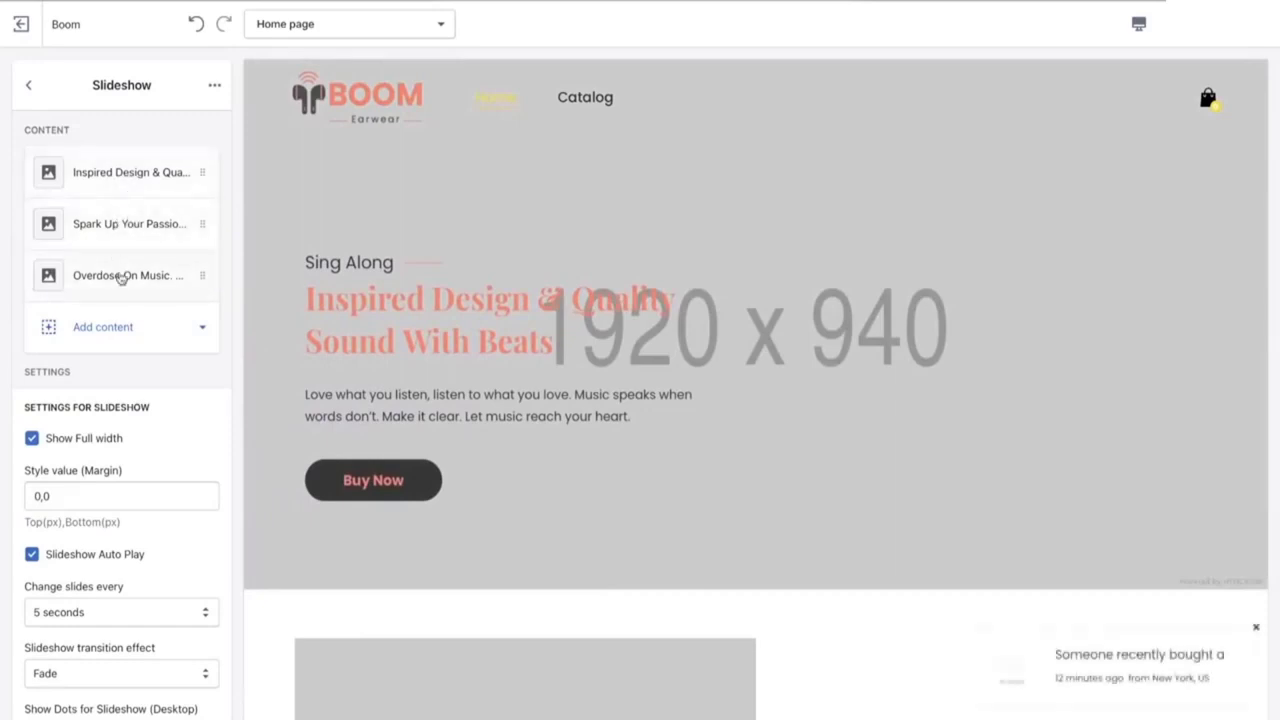
{"action": "left_click", "coordinate": [126, 226]}
{"action": "left_click", "coordinate": [215, 87]}
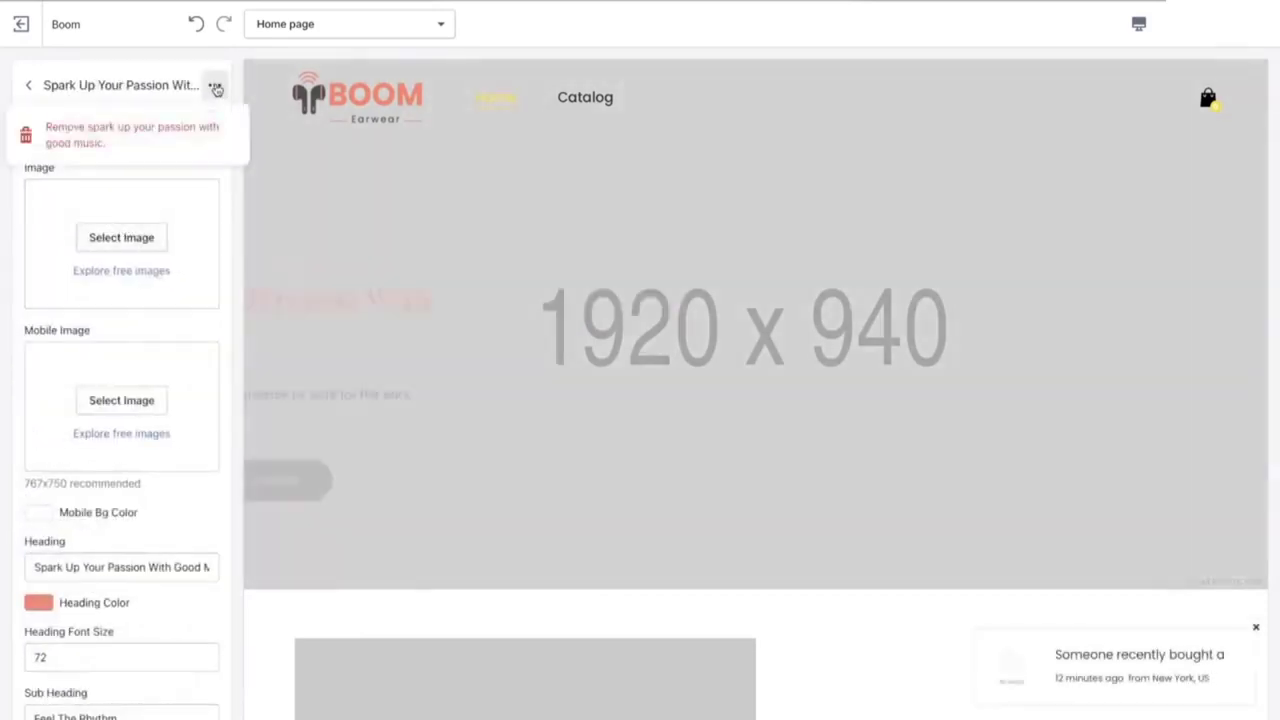
{"action": "left_click", "coordinate": [111, 143]}
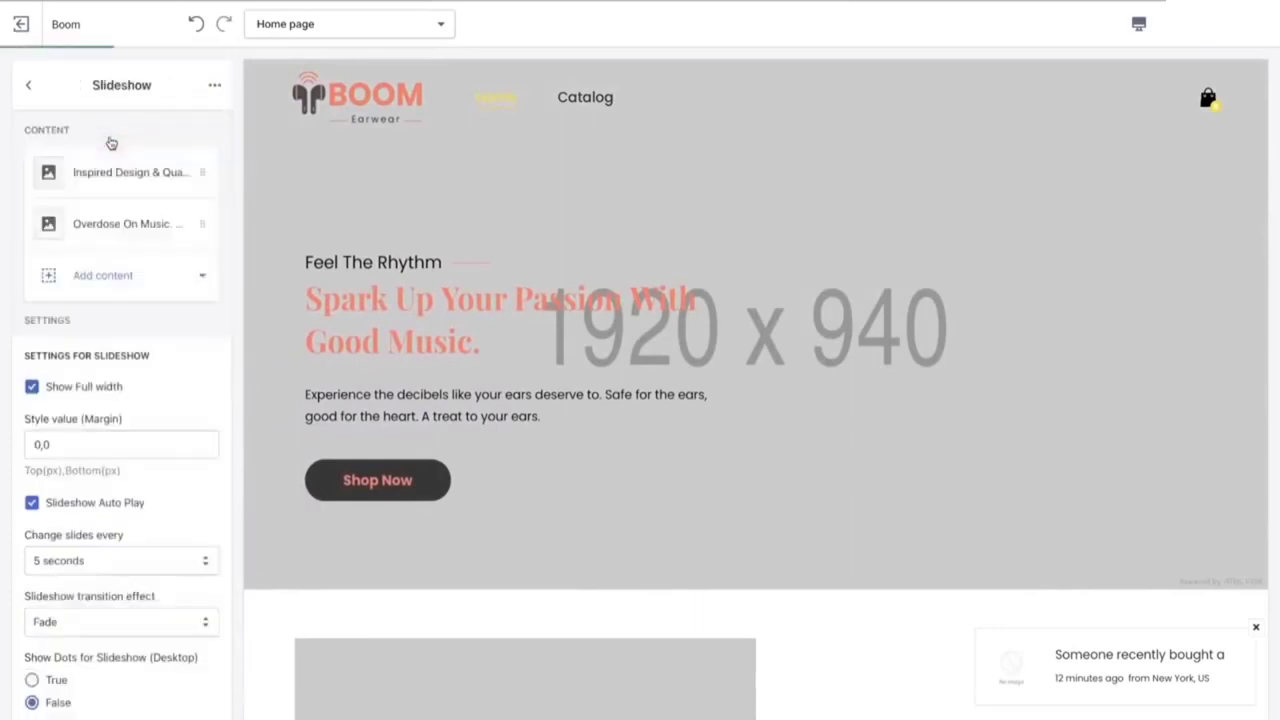
{"action": "left_click", "coordinate": [95, 222]}
{"action": "left_click", "coordinate": [214, 86]}
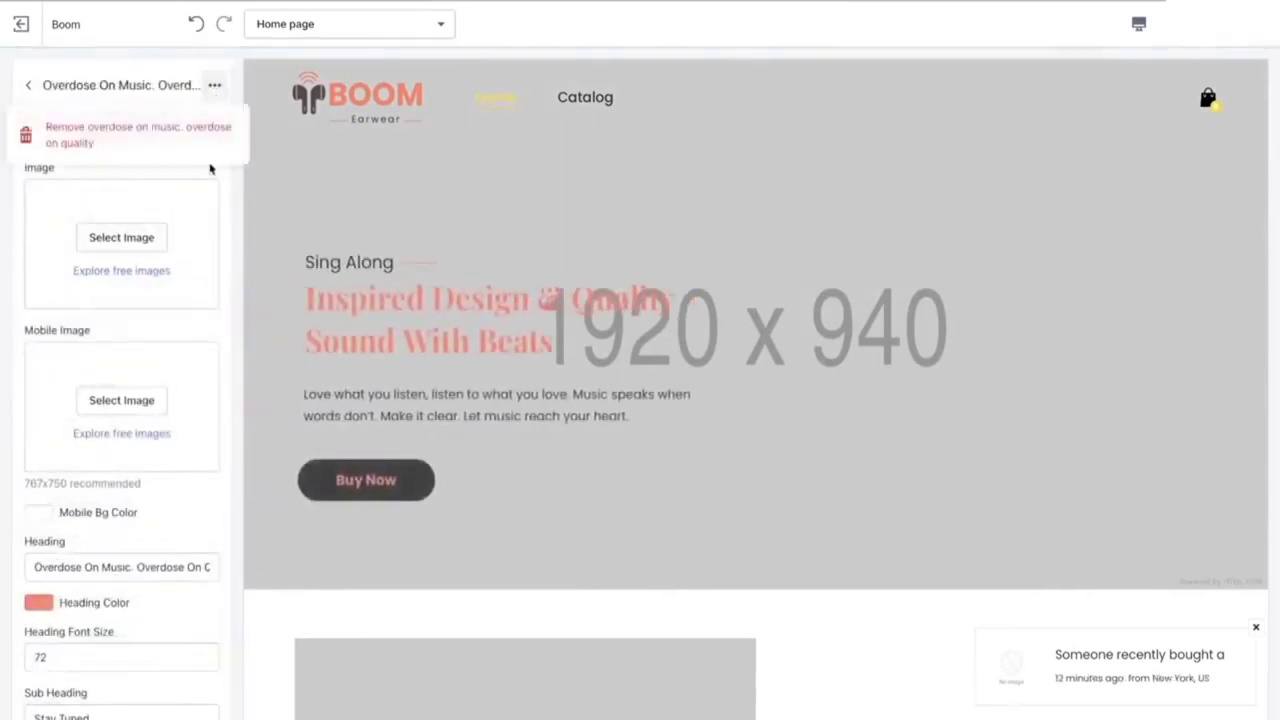
{"action": "left_click", "coordinate": [183, 140]}
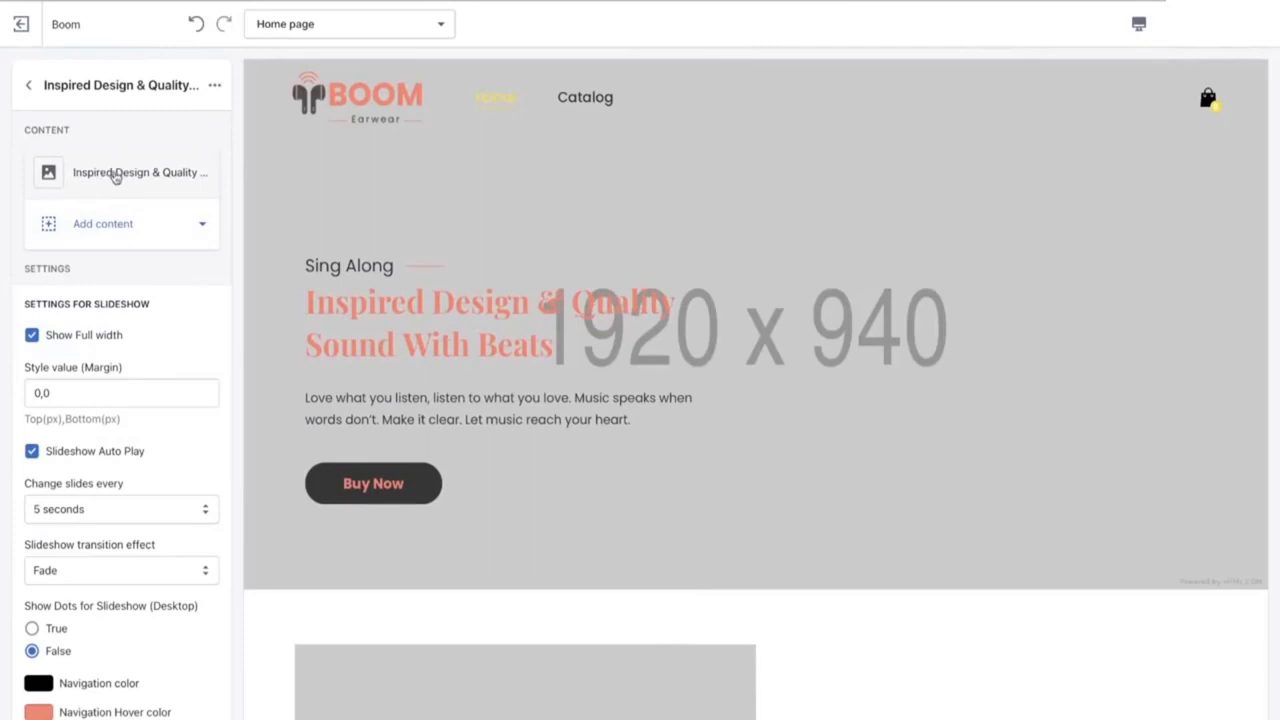
Step: Upload the banner with black-and-yellow sneakers as the desktop image of the "Inspired Design & Quality Sound With Beats" slide
{"action": "left_click", "coordinate": [115, 174]}
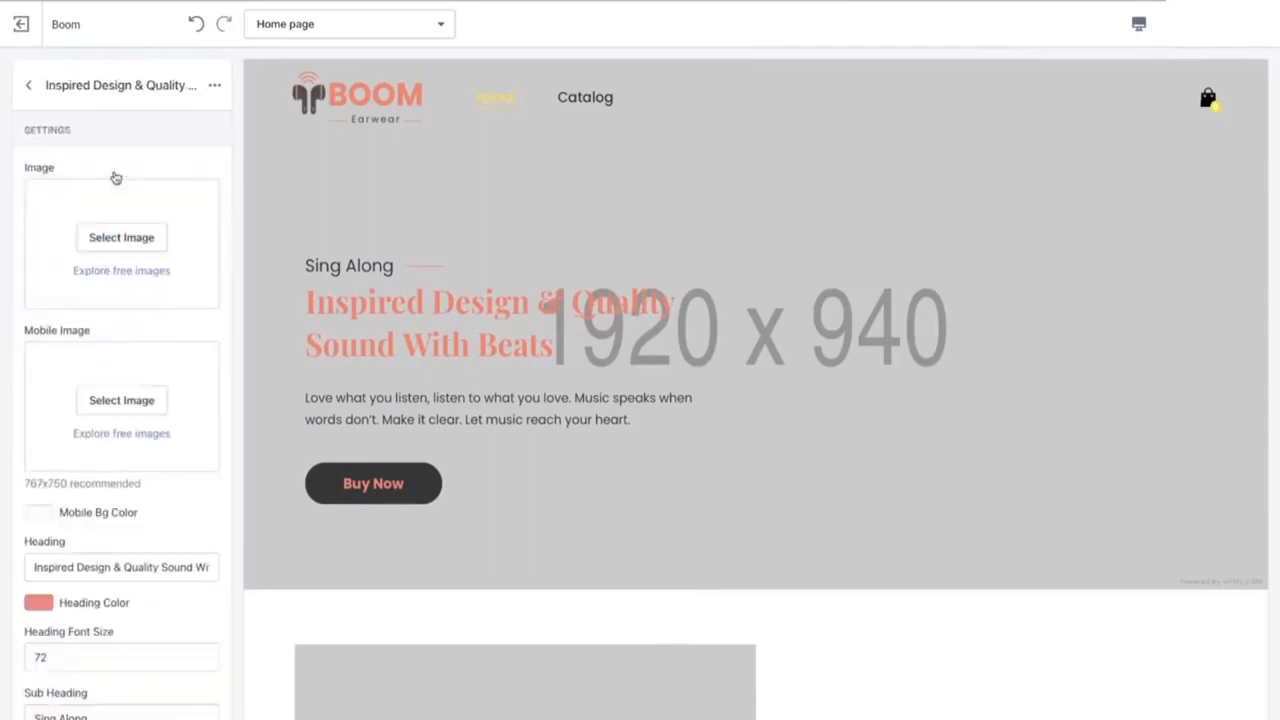
{"action": "left_click", "coordinate": [137, 243]}
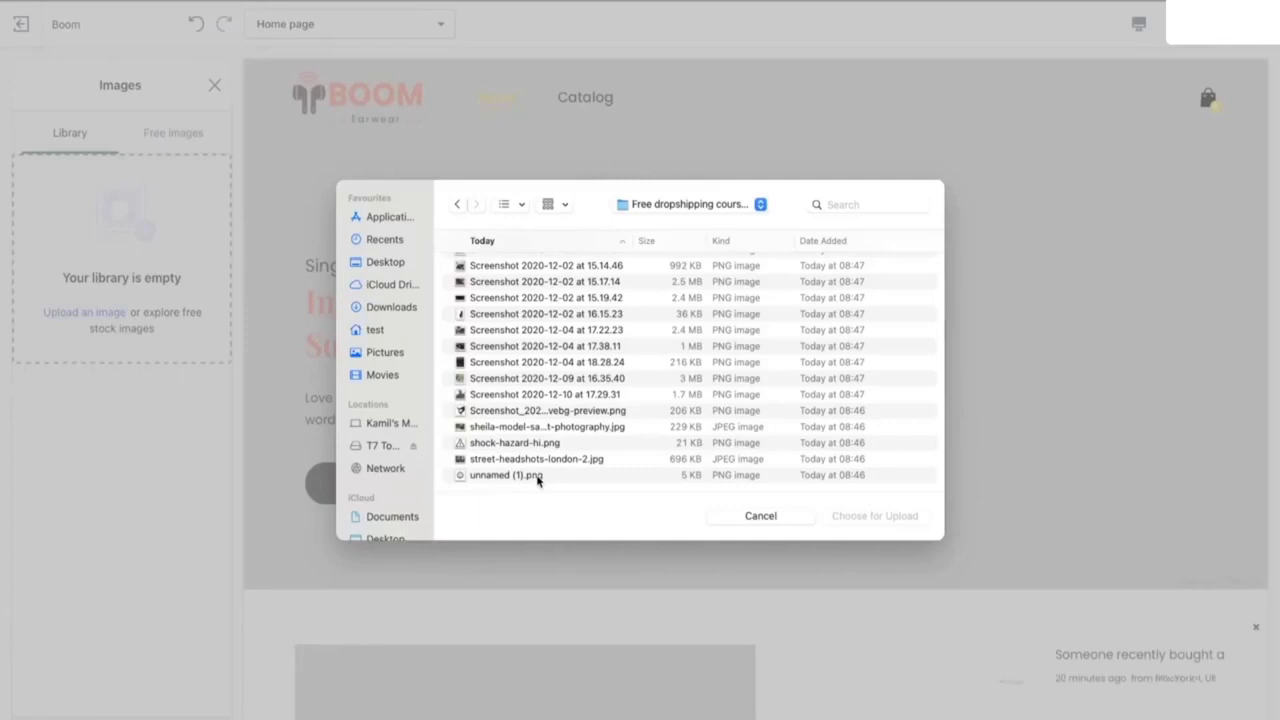
{"action": "scroll", "coordinate": [545, 465], "scroll_direction": "up", "scroll_amount": 10}
{"action": "scroll", "coordinate": [549, 457], "scroll_direction": "down", "scroll_amount": 10}
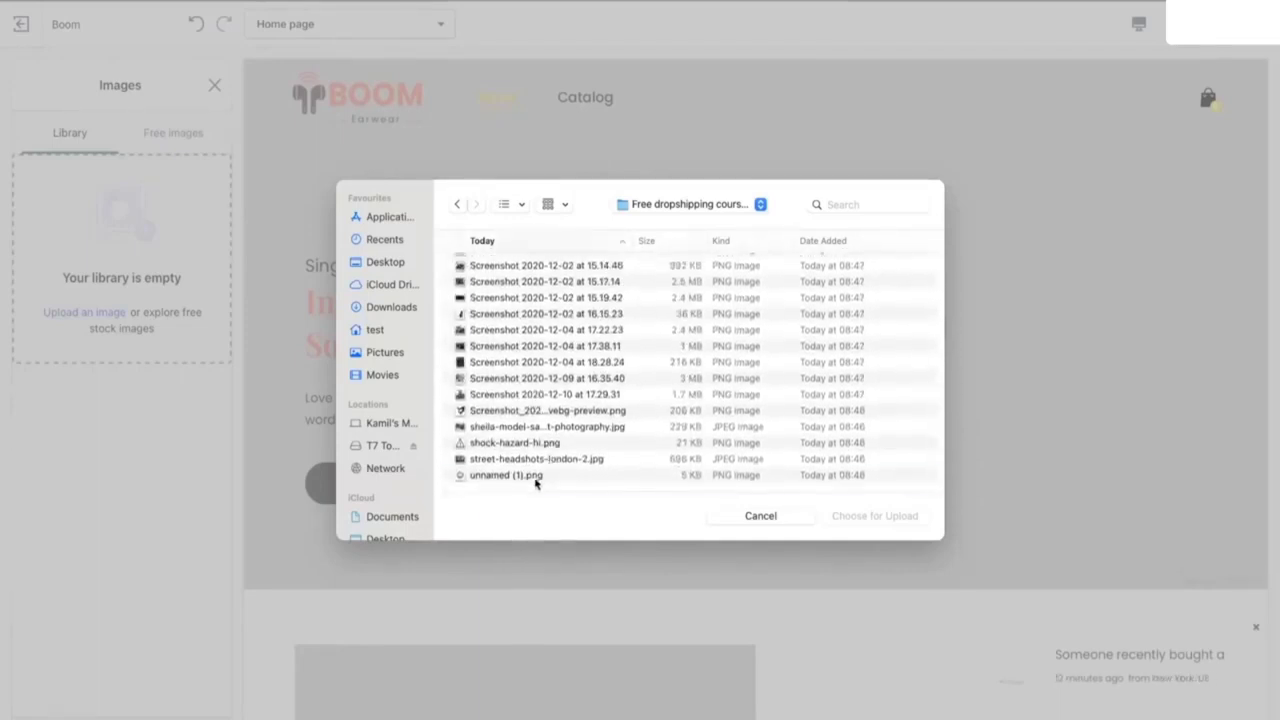
{"action": "double_click", "coordinate": [534, 476]}
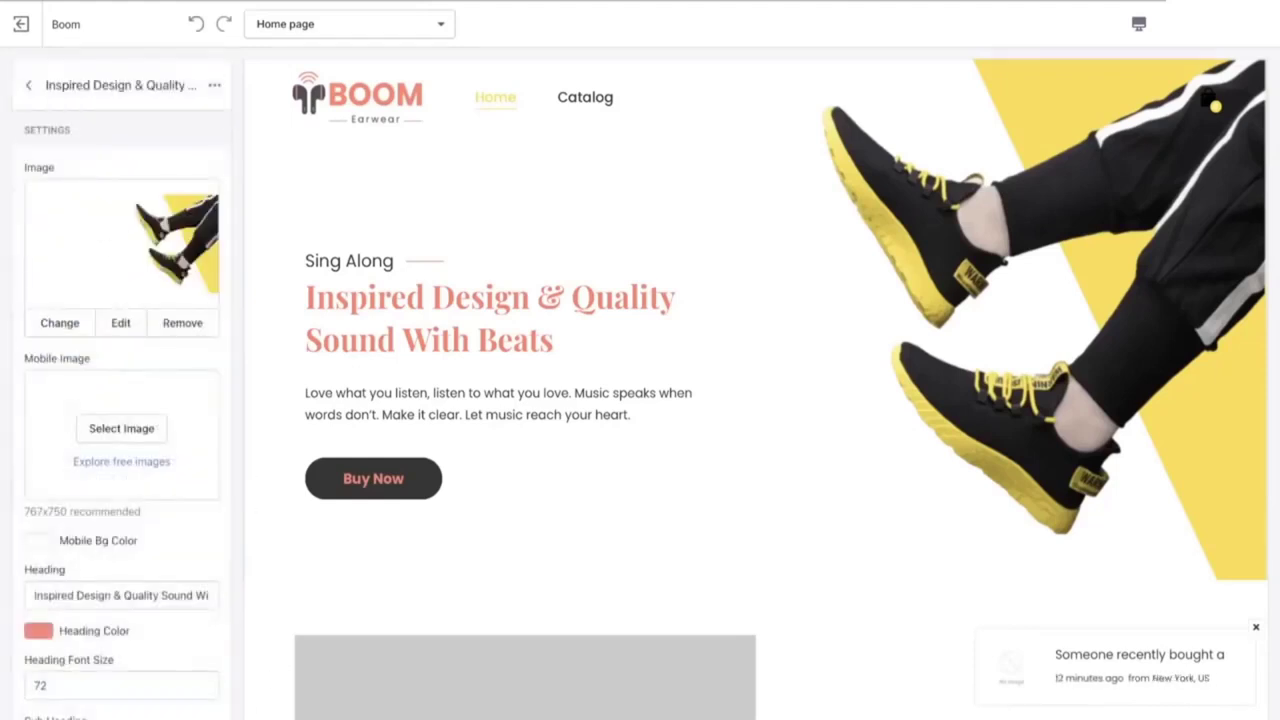
Step: Set the slide's Heading Color to the recently selected yellow
{"action": "scroll", "coordinate": [151, 615], "scroll_direction": "down", "scroll_amount": 5}
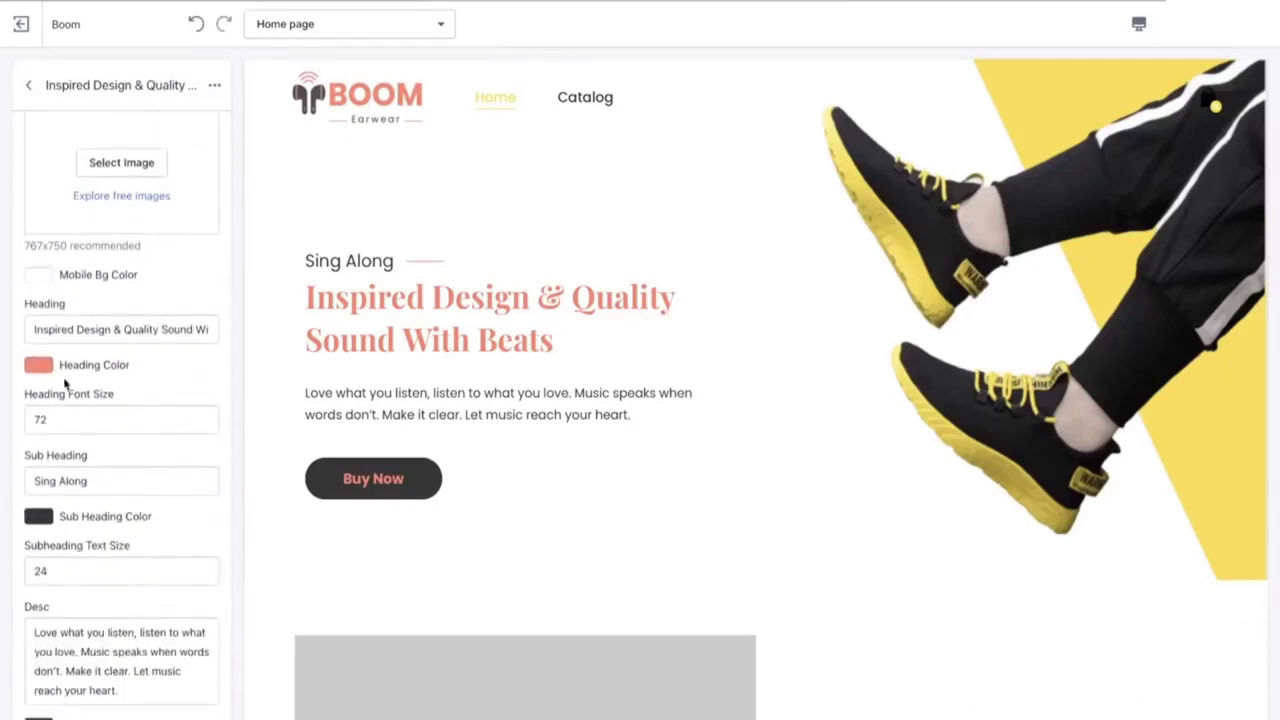
{"action": "left_click", "coordinate": [39, 366]}
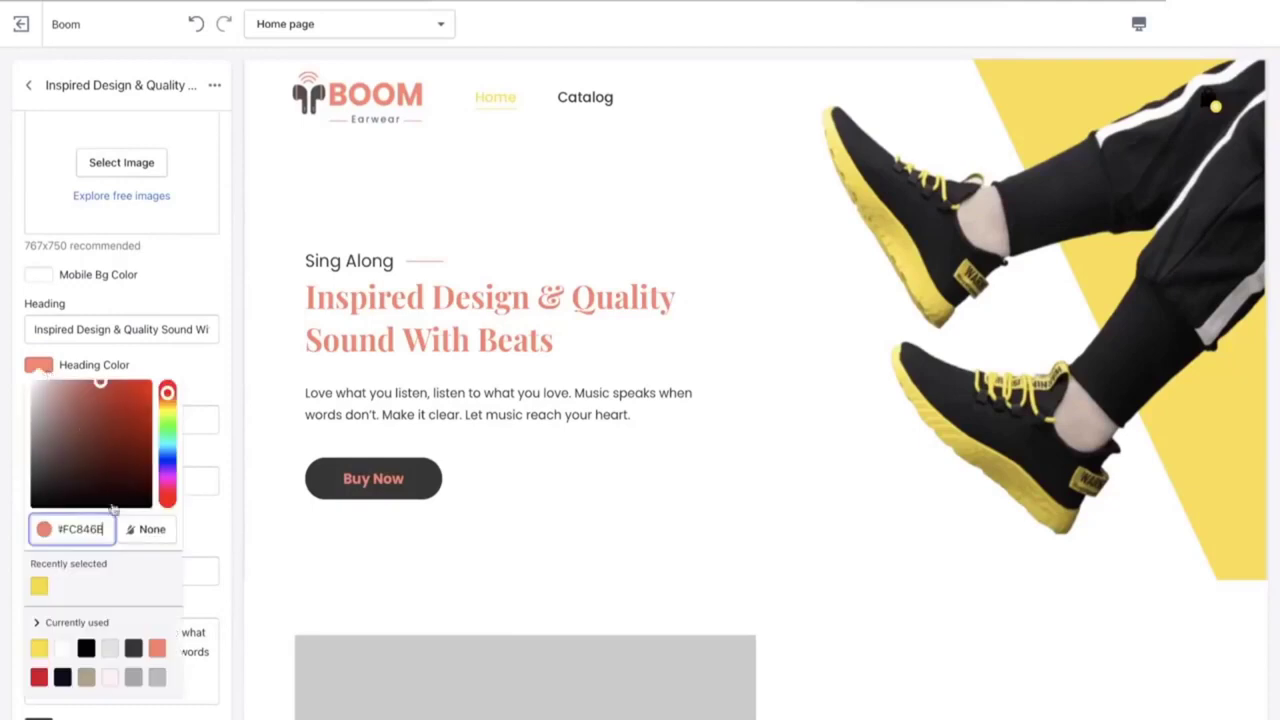
{"action": "left_click", "coordinate": [44, 592]}
{"action": "left_click", "coordinate": [180, 292]}
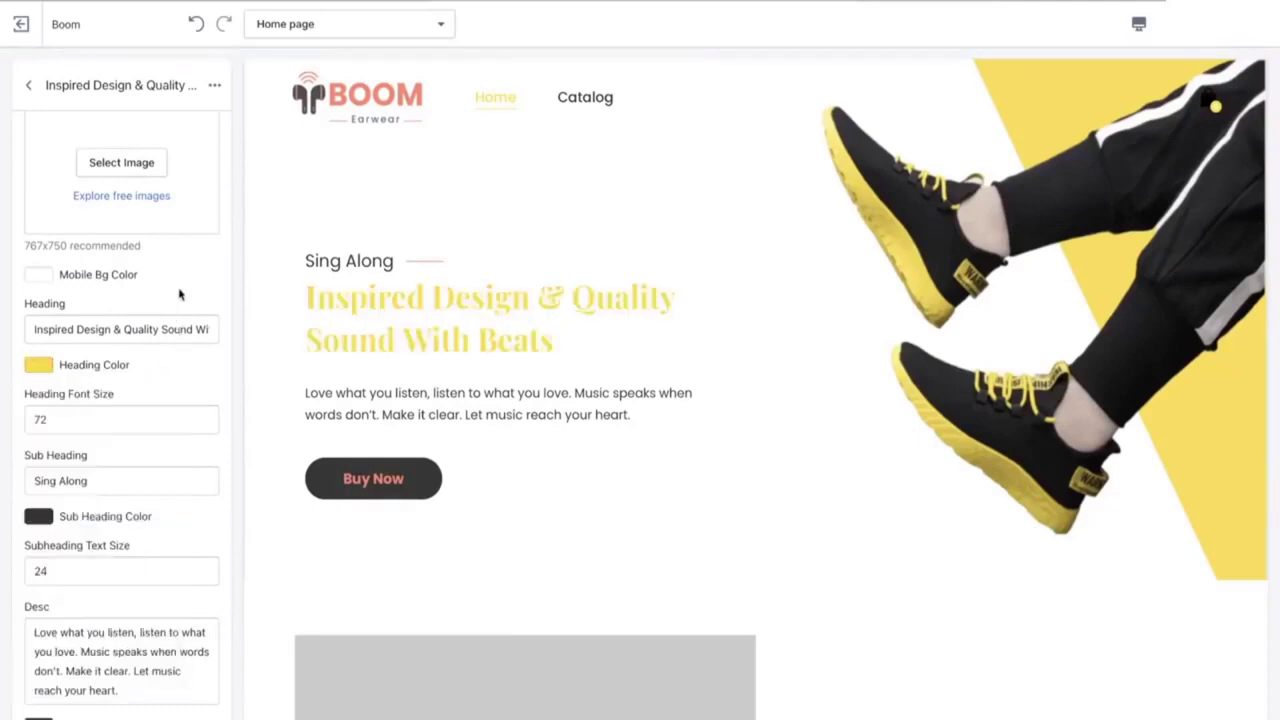
Step: Change the slide's heading to "Inspired Design & Quality By Fashion Pioneers"
{"action": "left_click", "coordinate": [93, 324]}
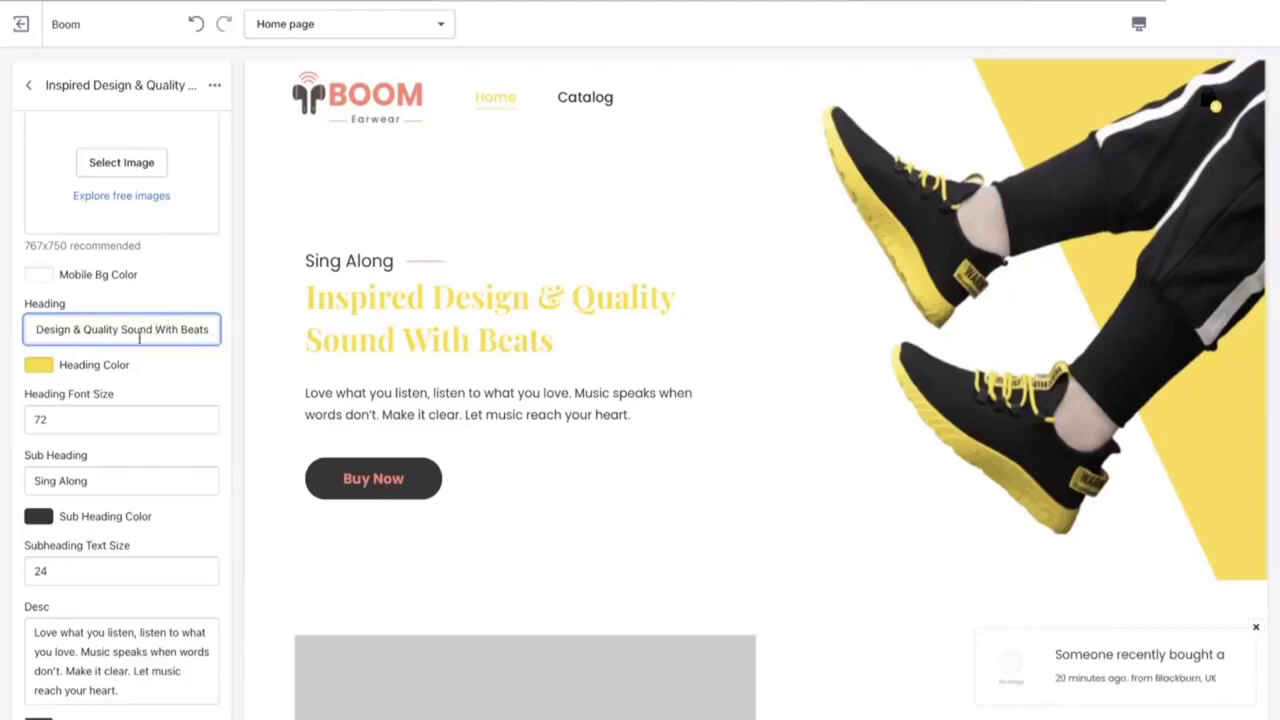
{"action": "left_click_drag", "start_coordinate": [122, 328], "coordinate": [249, 343]}
{"action": "key", "text": "BackSpace"}
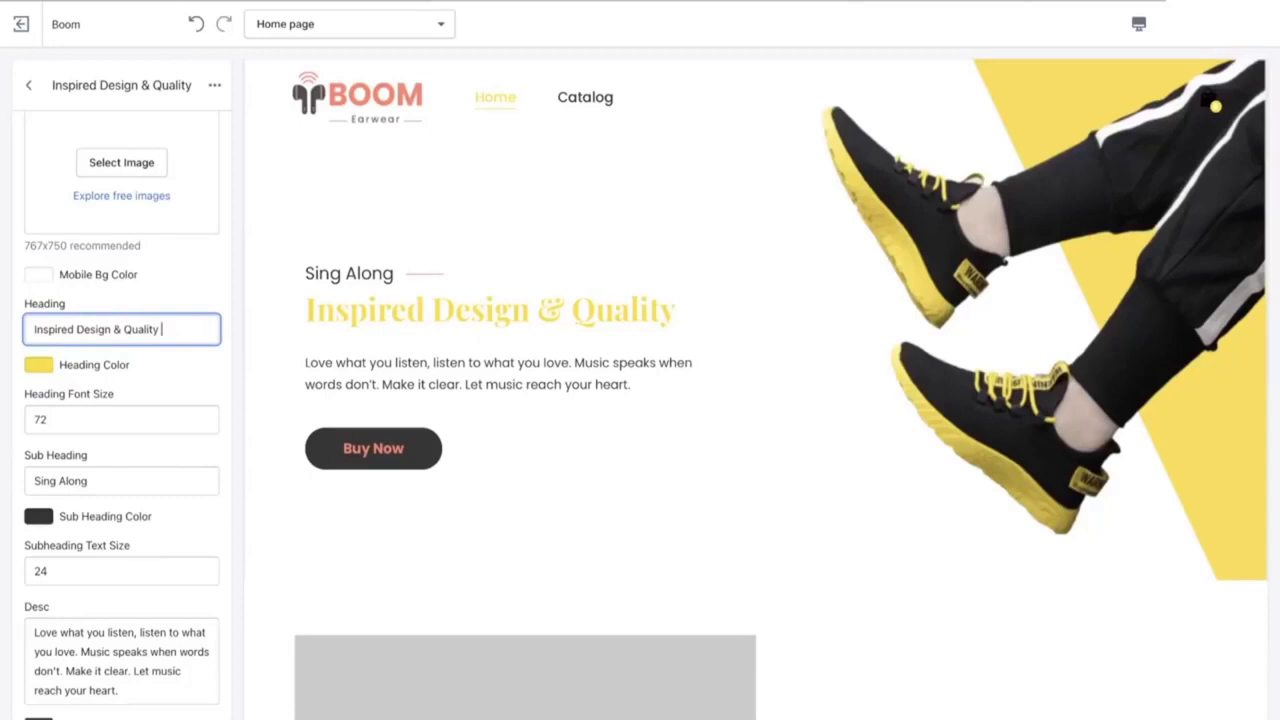
{"action": "type", "text": "B"}
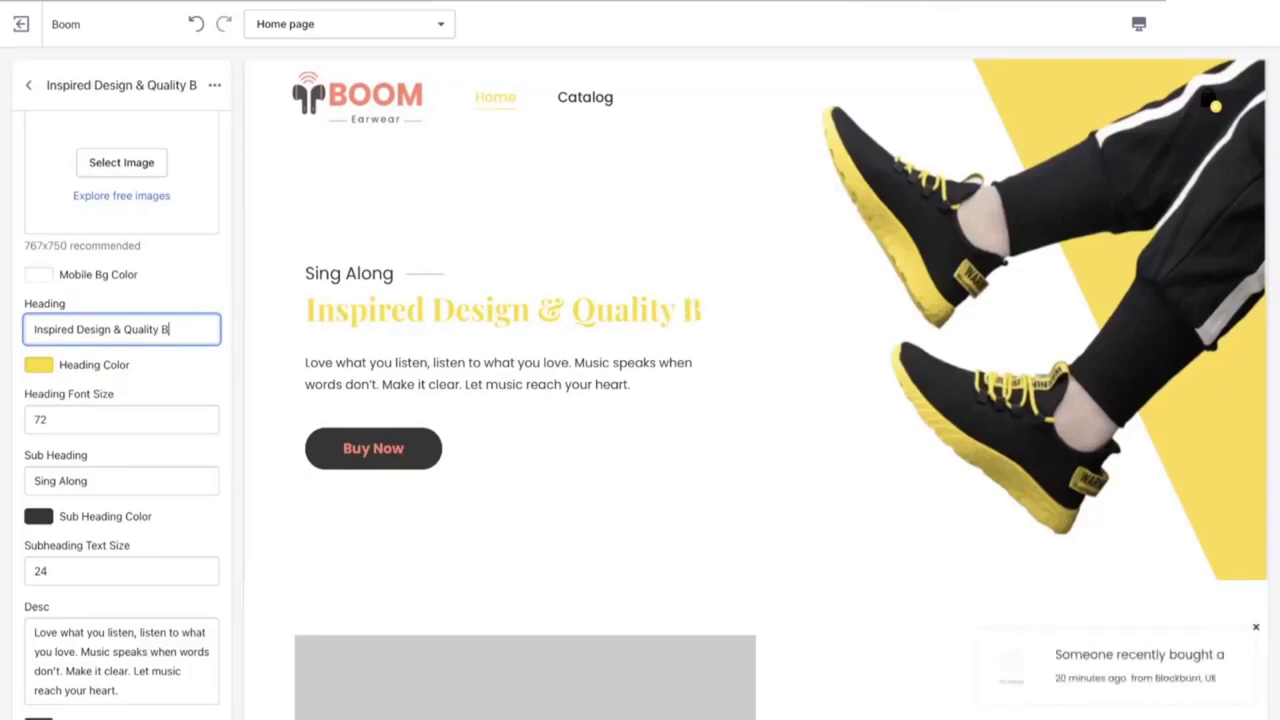
{"action": "type", "text": "y F"}
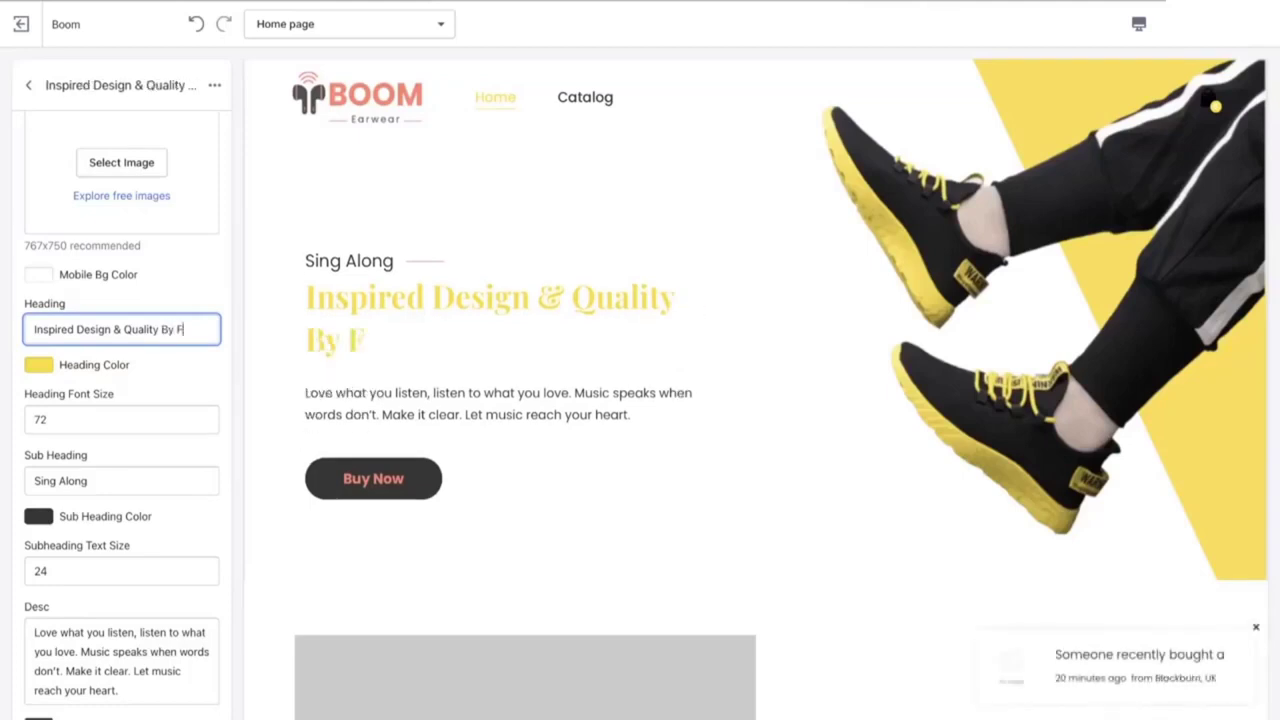
{"action": "type", "text": "ashion"}
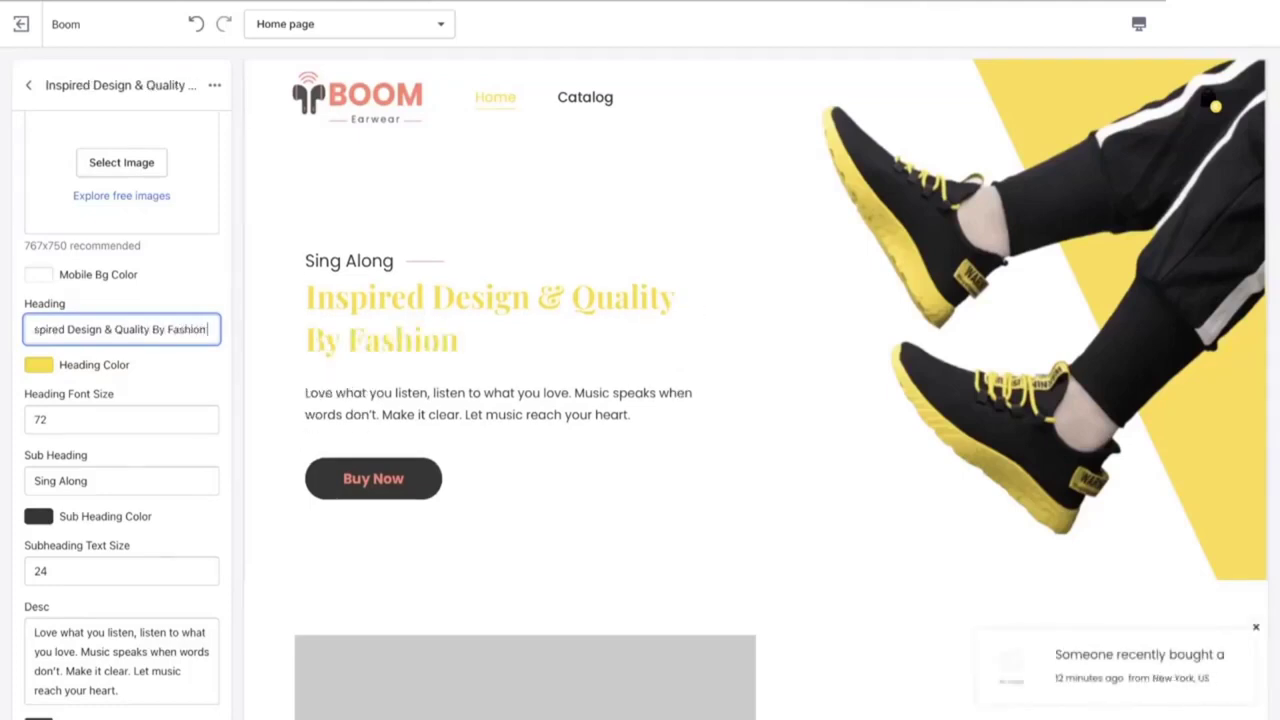
{"action": "type", "text": " Po"}
{"action": "key", "text": "BackSpace"}
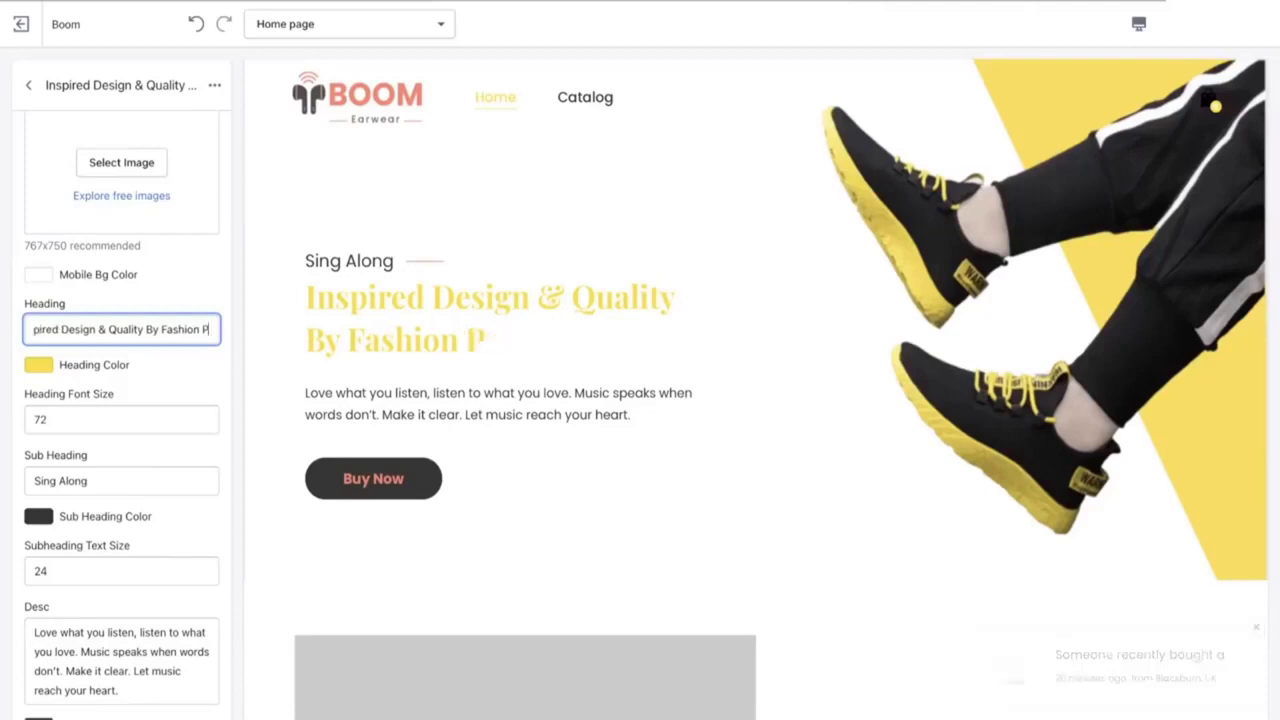
{"action": "type", "text": "i"}
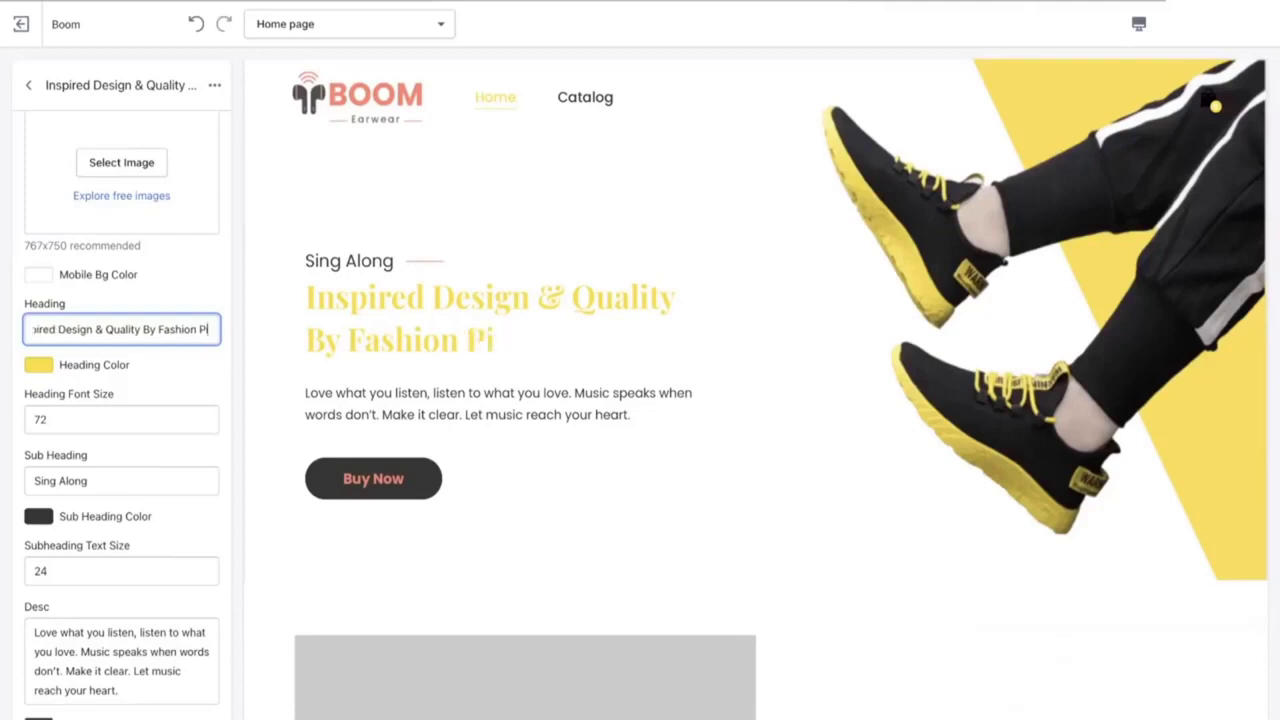
{"action": "type", "text": "oneers"}
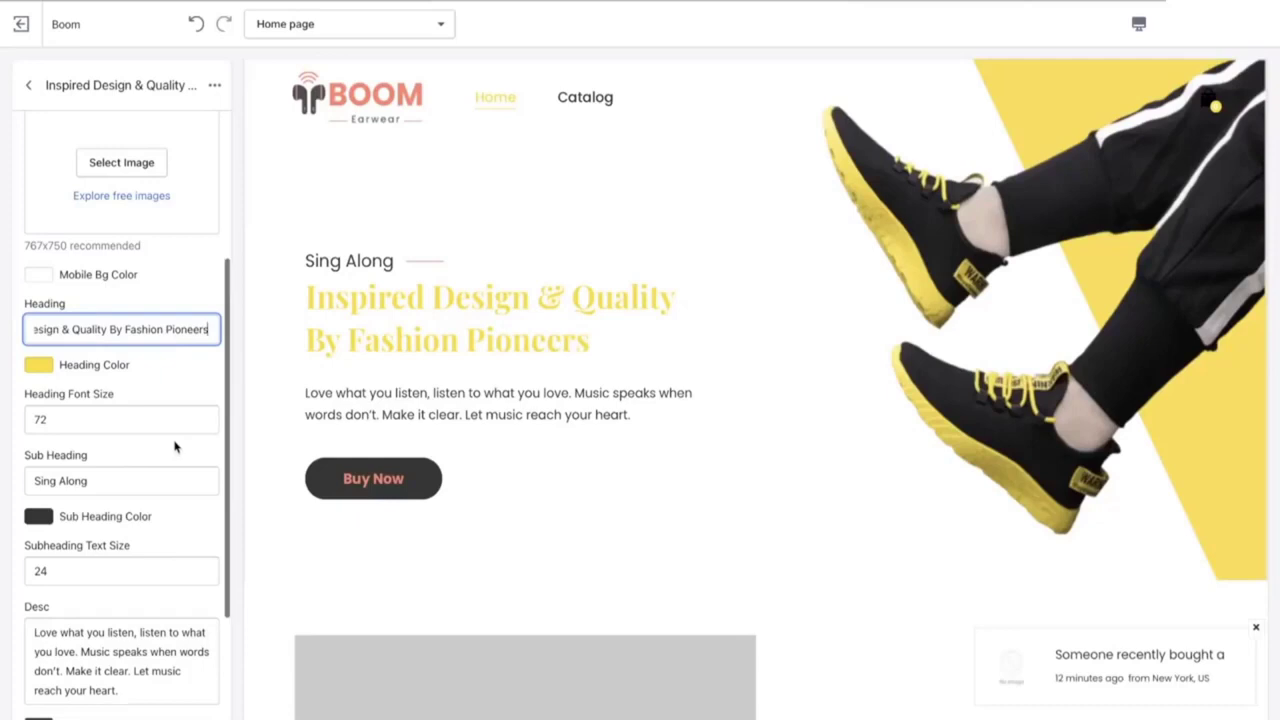
Step: Replace the slide description with "If you love street fashion you're in the right place, Introducing the new fashion street wear sneaker."
{"action": "scroll", "coordinate": [174, 446], "scroll_direction": "down", "scroll_amount": 1}
{"action": "scroll", "coordinate": [174, 446], "scroll_direction": "down", "scroll_amount": 3}
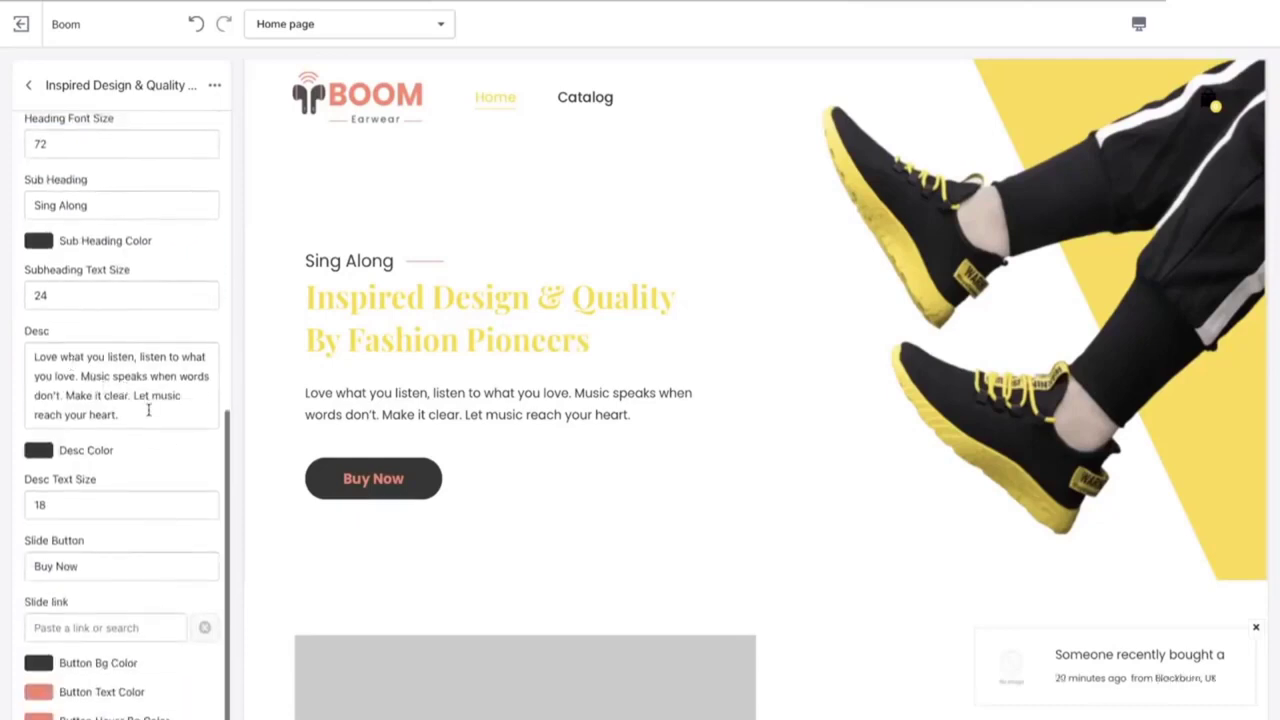
{"action": "left_click_drag", "start_coordinate": [146, 414], "coordinate": [32, 358]}
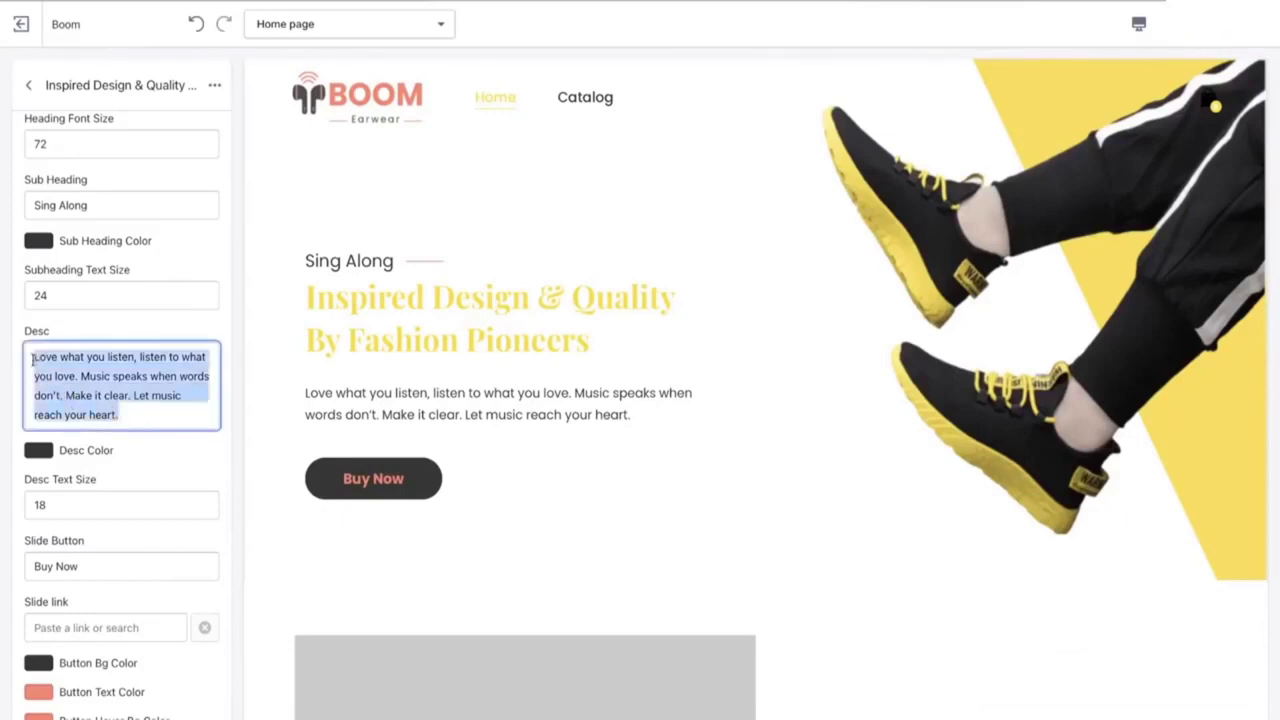
{"action": "key", "text": "BackSpace"}
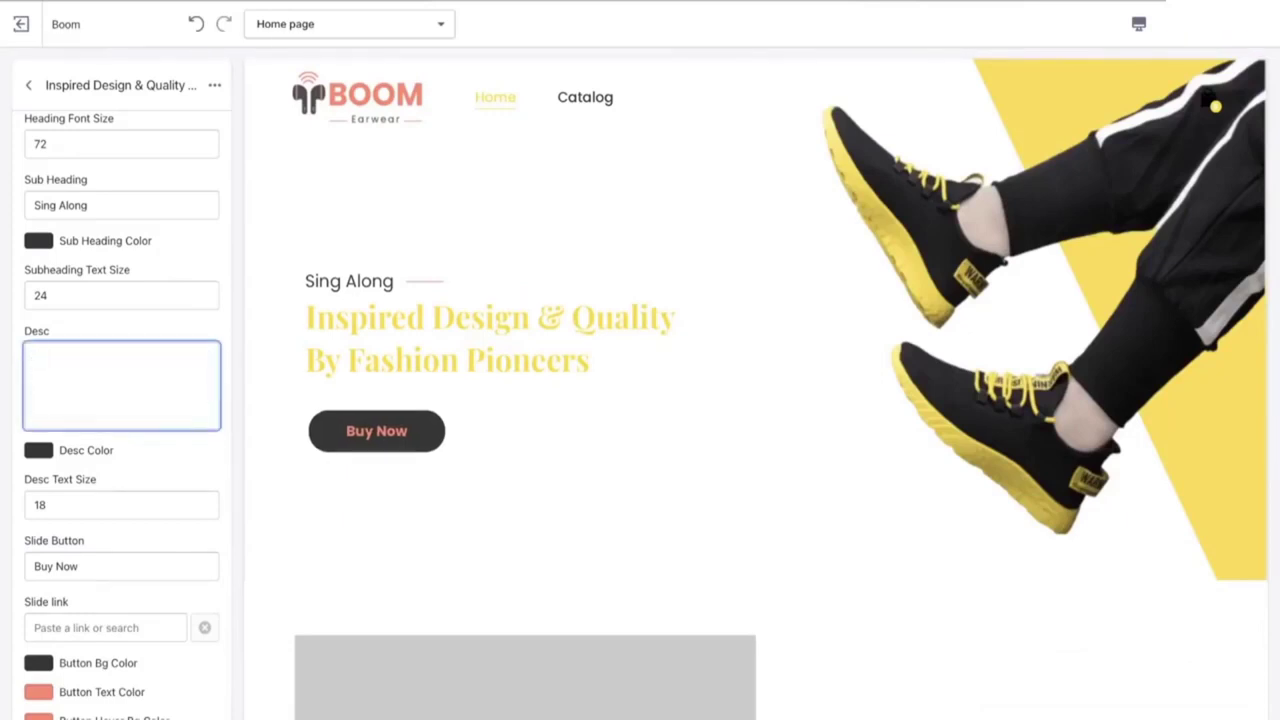
{"action": "type", "text": "If you love street fashion you're in the right place, Introducing the new fashion street wear sneaker."}
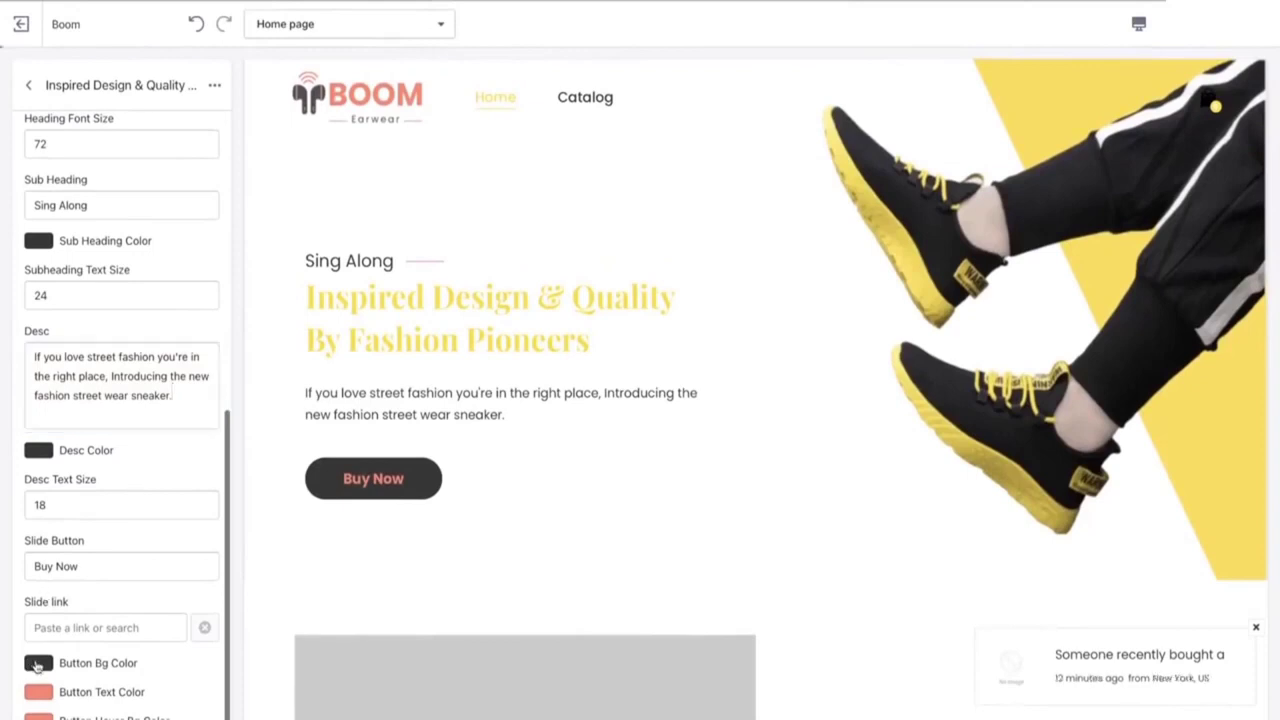
Step: Set the slide button's background to #000000 and both its text and hover background colours to #FBE023
{"action": "left_click", "coordinate": [30, 664]}
{"action": "left_click", "coordinate": [86, 597]}
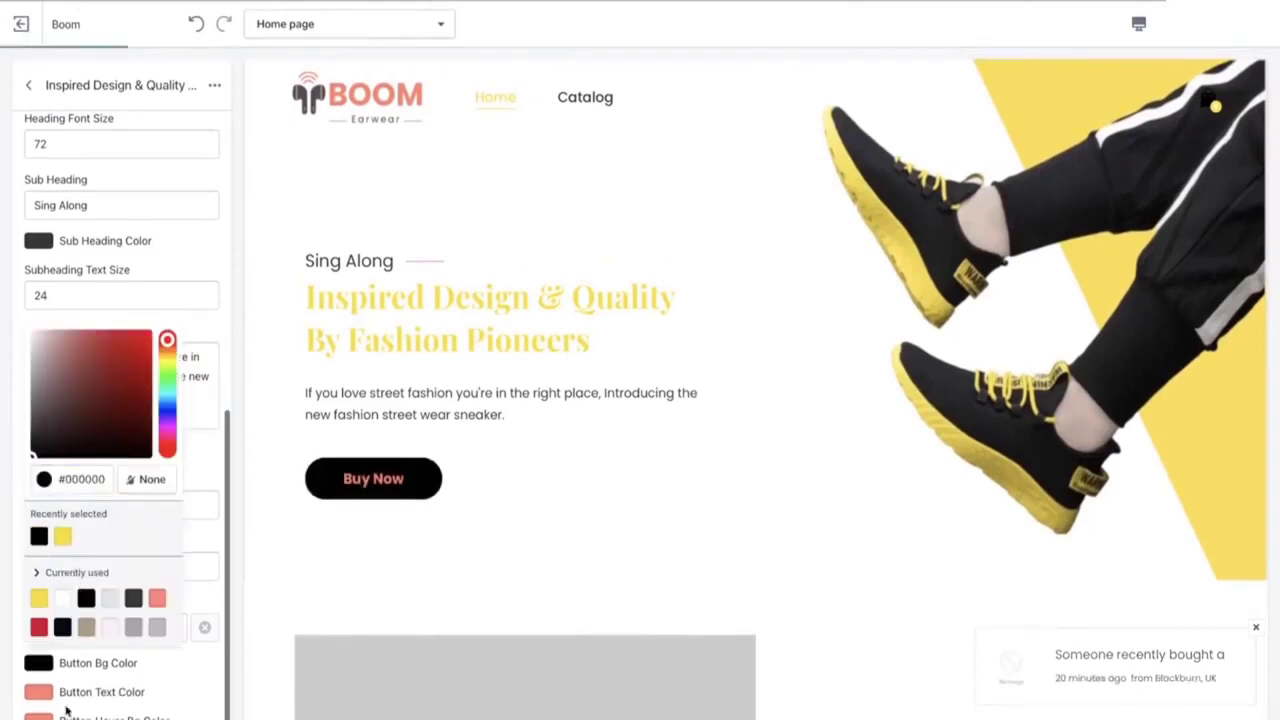
{"action": "left_click", "coordinate": [38, 692]}
{"action": "left_click", "coordinate": [64, 627]}
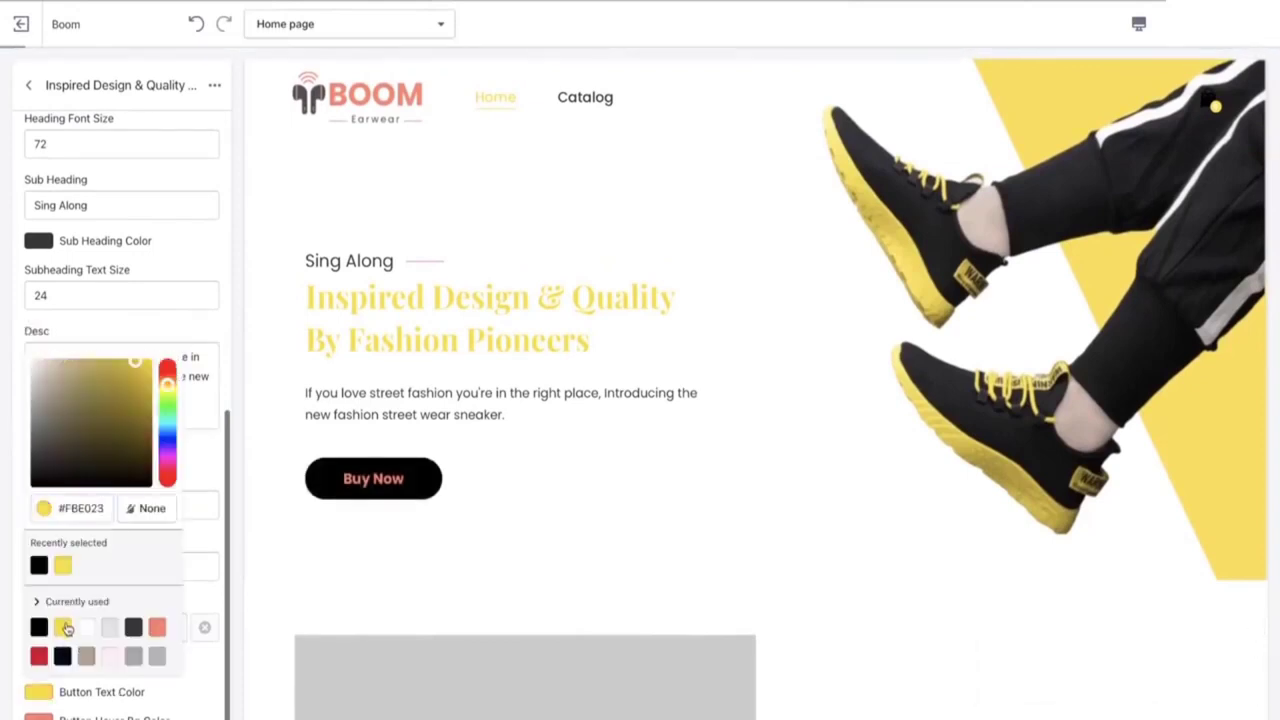
{"action": "left_click", "coordinate": [38, 717]}
{"action": "left_click", "coordinate": [62, 594]}
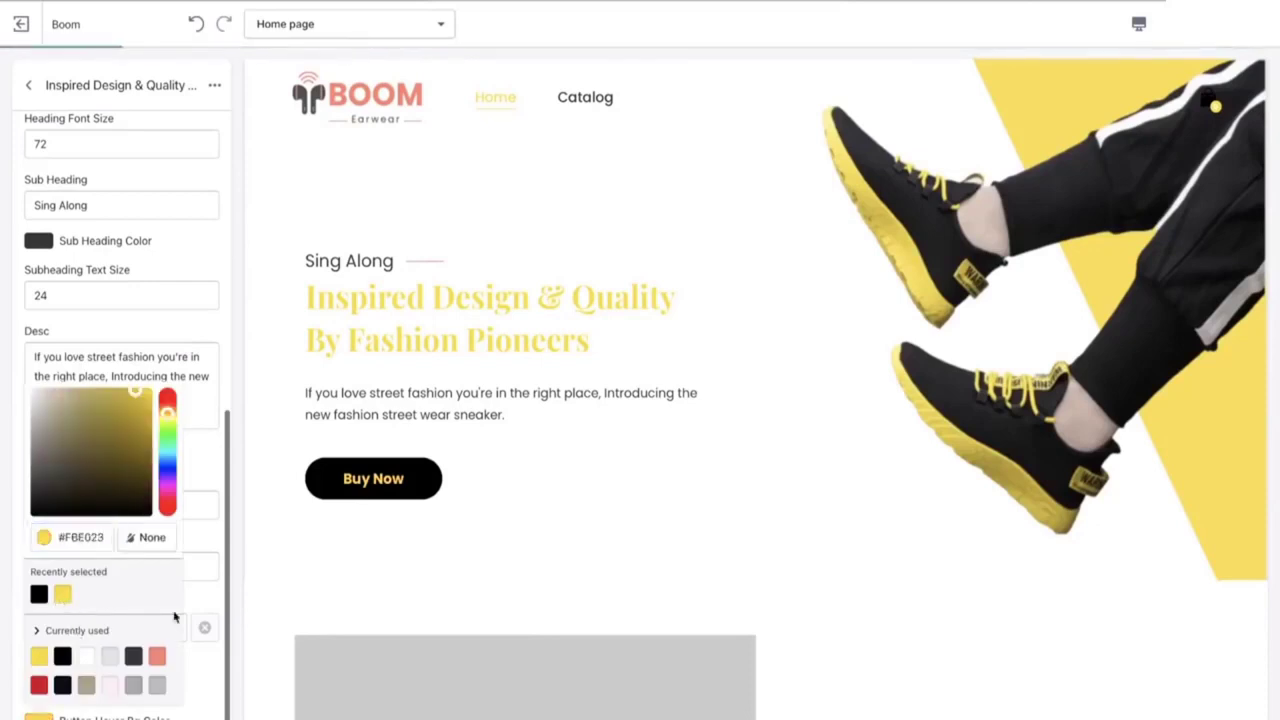
{"action": "left_click", "coordinate": [198, 663]}
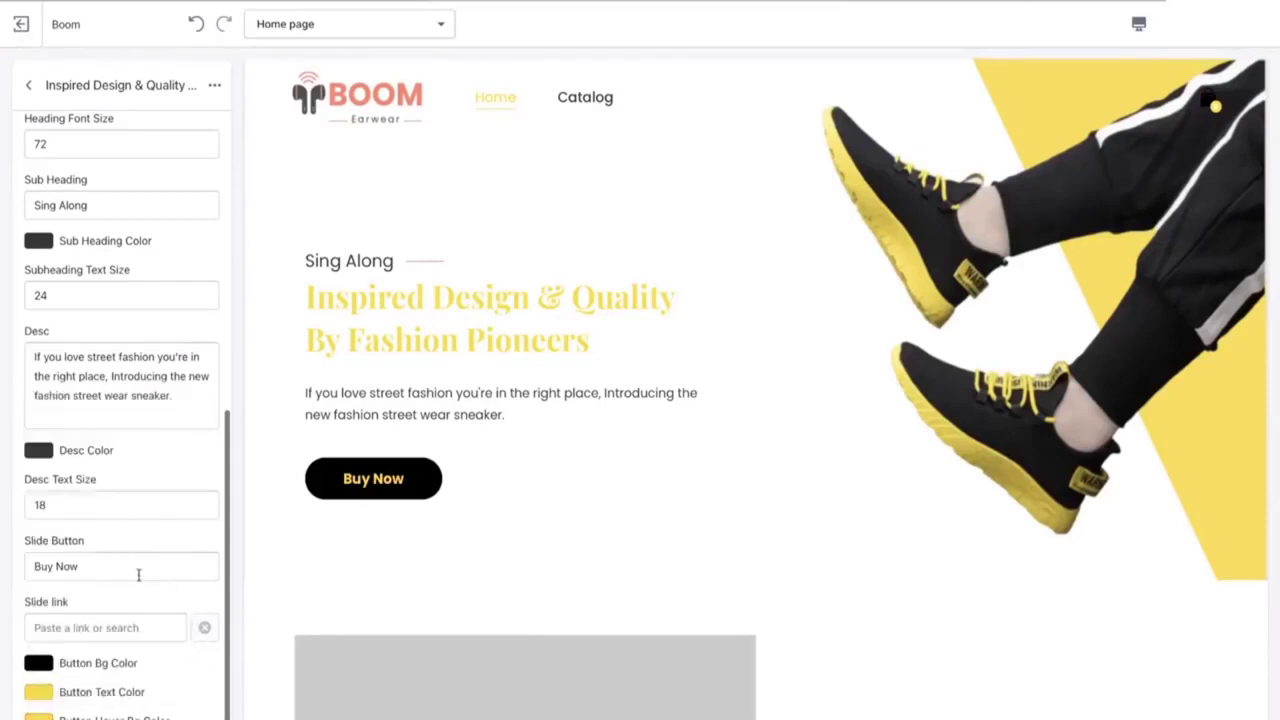
Step: Change the slide button's label to "Shop Now"
{"action": "left_click", "coordinate": [40, 568]}
{"action": "triple_click", "coordinate": [40, 568]}
{"action": "left_click", "coordinate": [43, 568]}
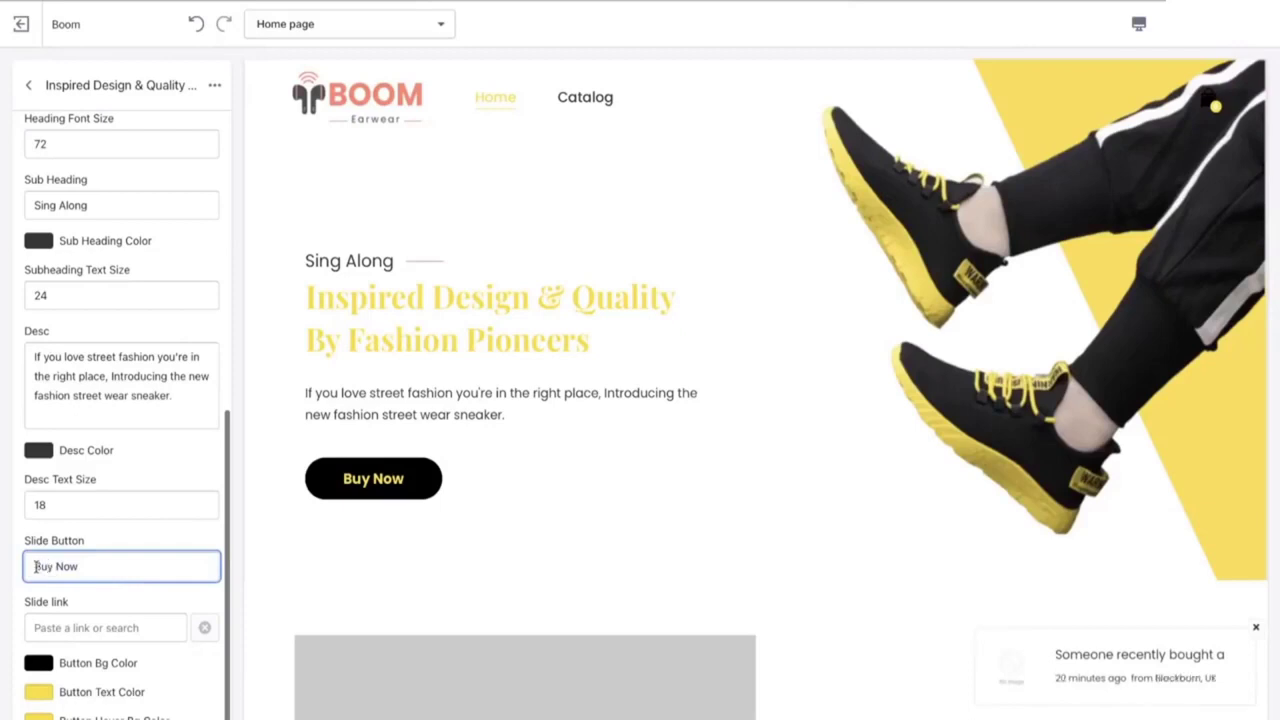
{"action": "left_click_drag", "start_coordinate": [48, 567], "coordinate": [17, 568]}
{"action": "key", "text": "BackSpace"}
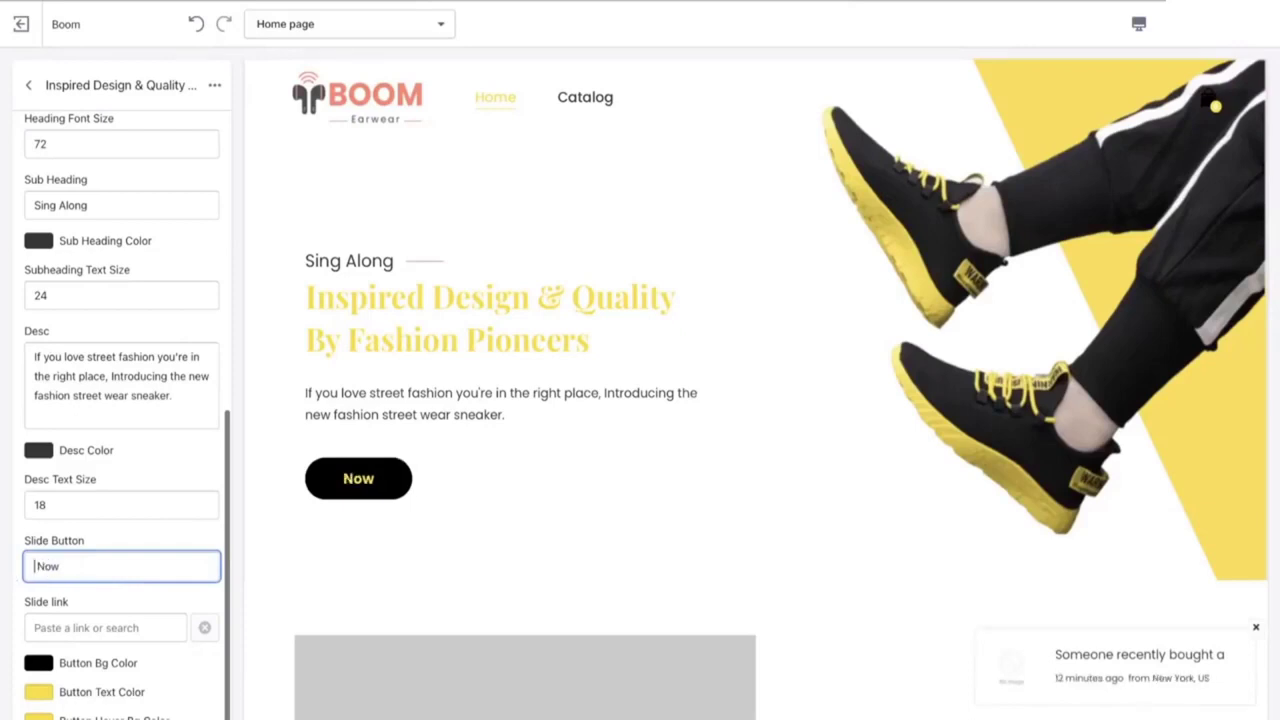
{"action": "type", "text": "Sh"}
{"action": "key", "text": "BackSpace"}
{"action": "key", "text": "BackSpace"}
{"action": "type", "text": "S "}
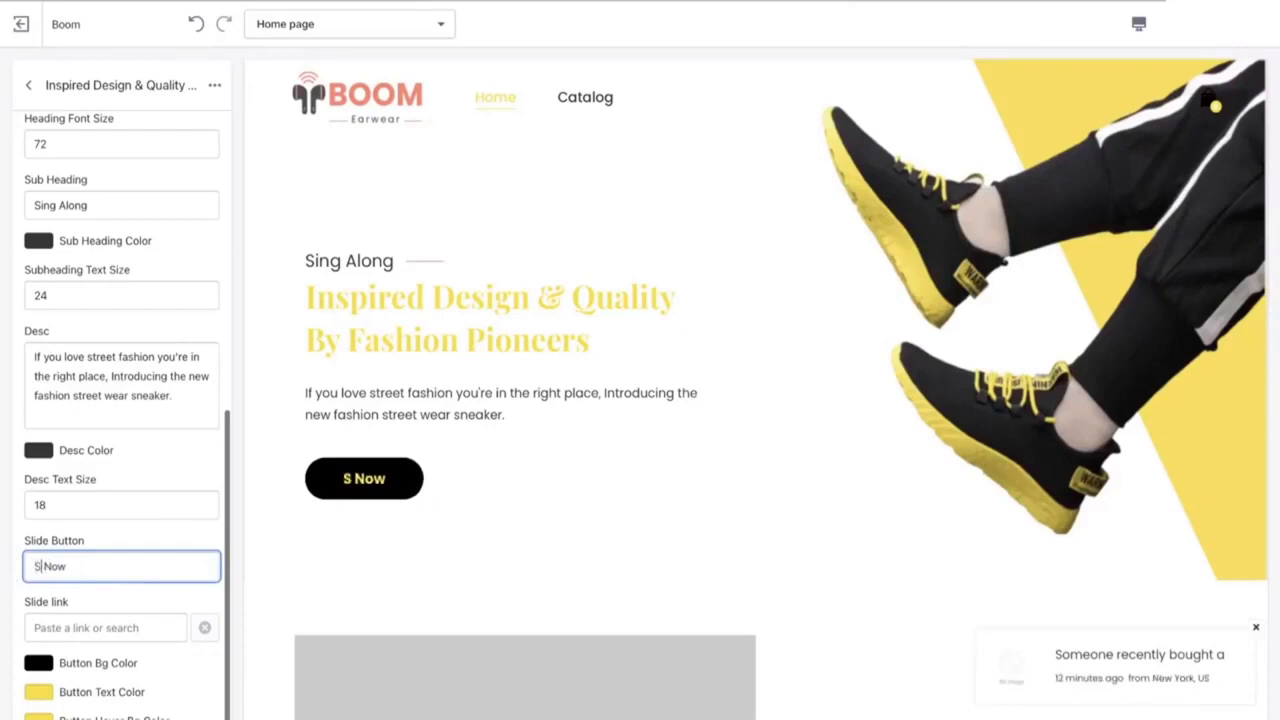
{"action": "type", "text": "hop"}
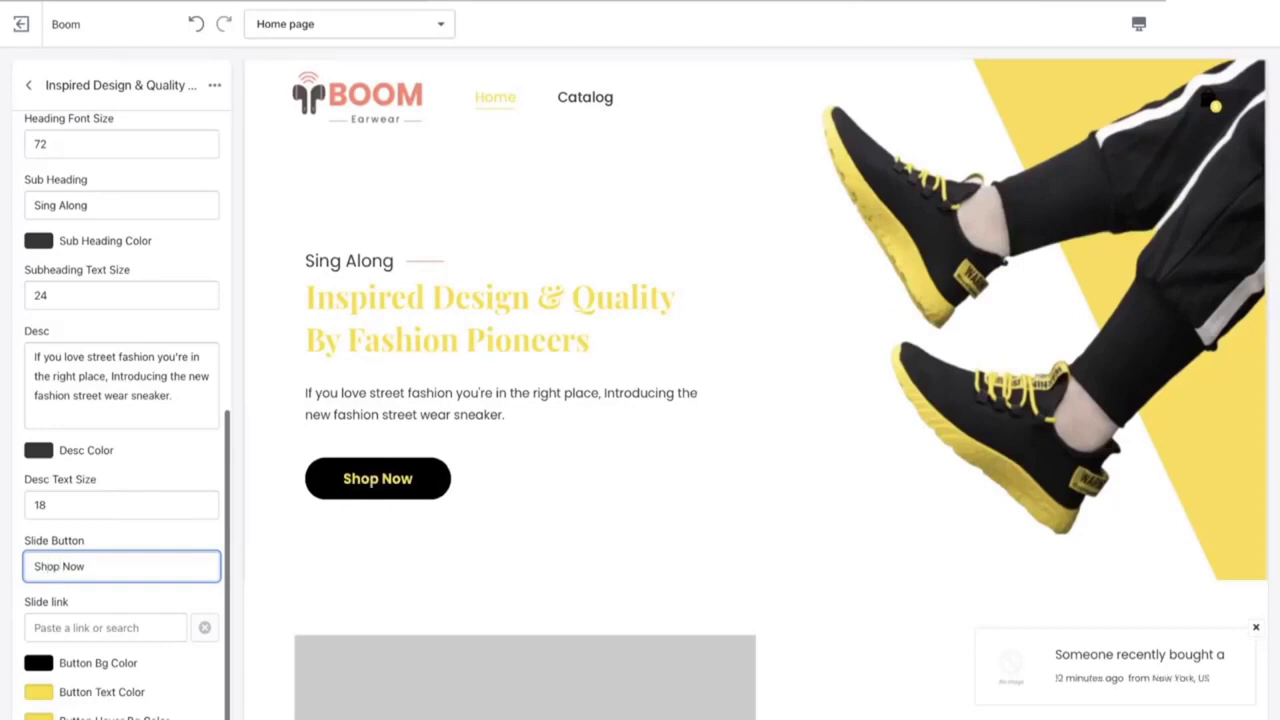
Step: Replace the slide's sub heading with "Fashion Sneaker" and return to the slideshow section settings
{"action": "scroll", "coordinate": [88, 489], "scroll_direction": "up", "scroll_amount": 6}
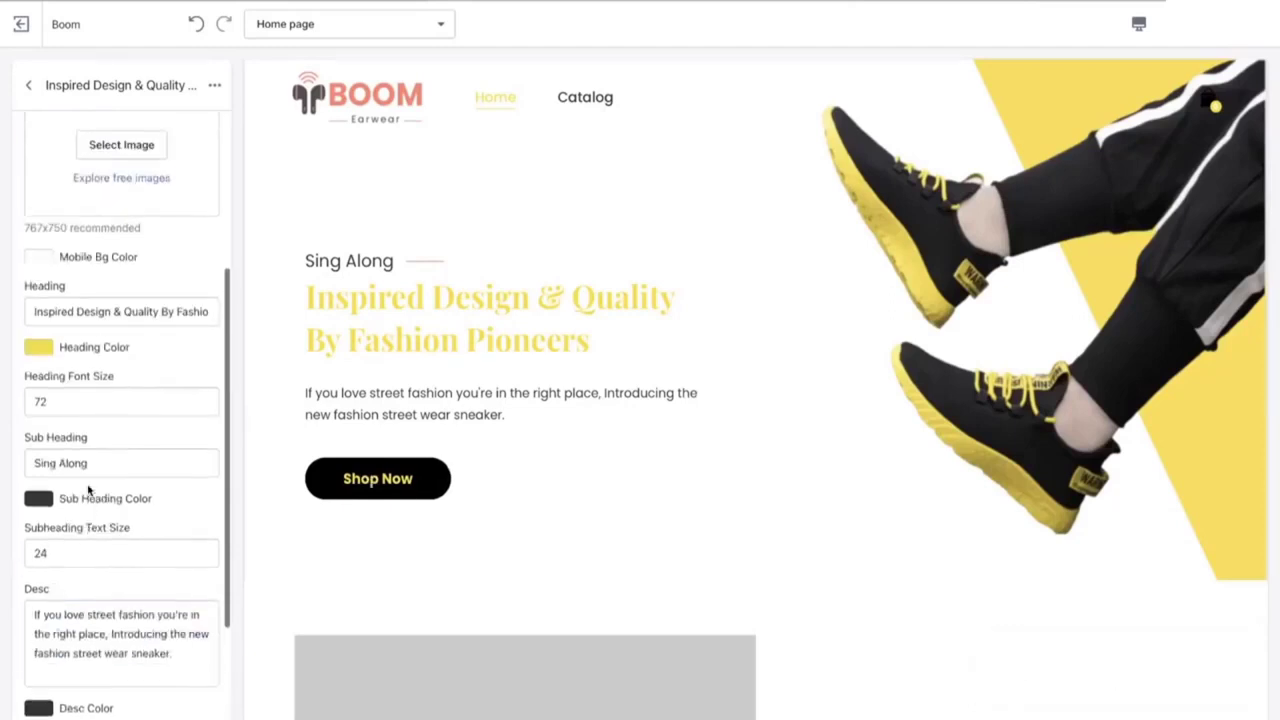
{"action": "scroll", "coordinate": [88, 489], "scroll_direction": "down", "scroll_amount": 5}
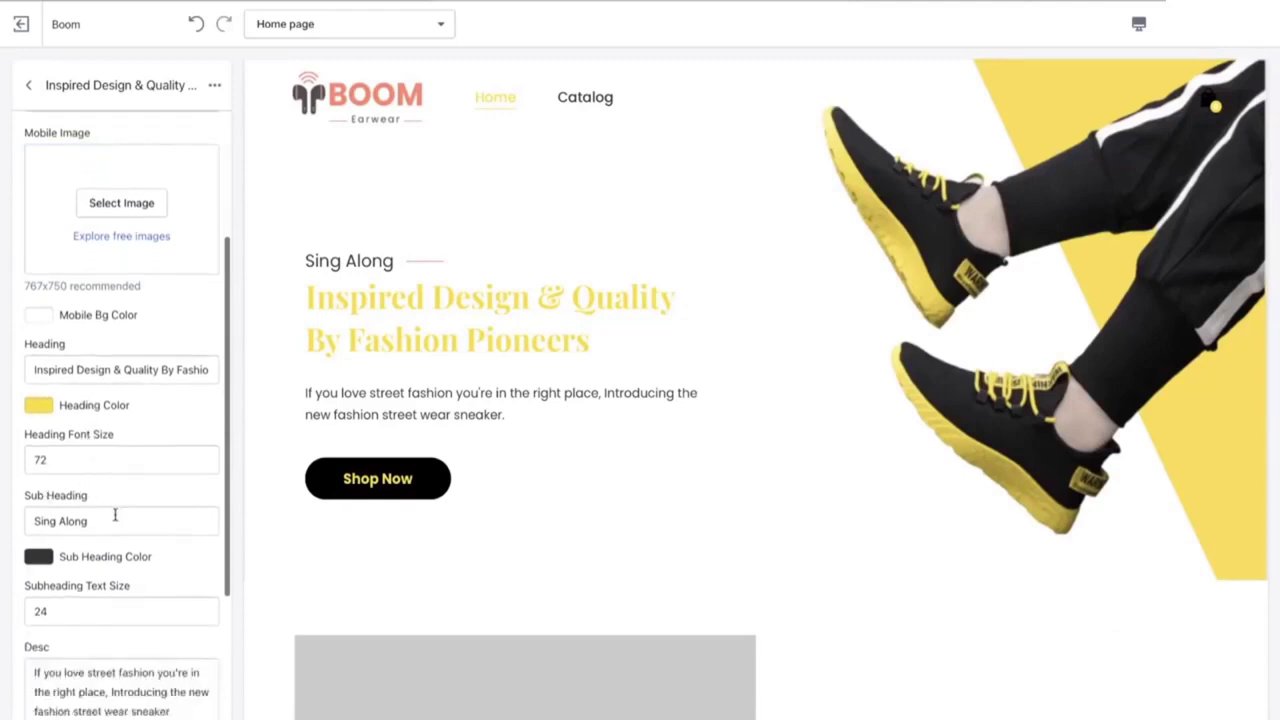
{"action": "left_click", "coordinate": [115, 517]}
{"action": "left_click_drag", "start_coordinate": [114, 517], "coordinate": [11, 520]}
{"action": "key", "text": "BackSpace"}
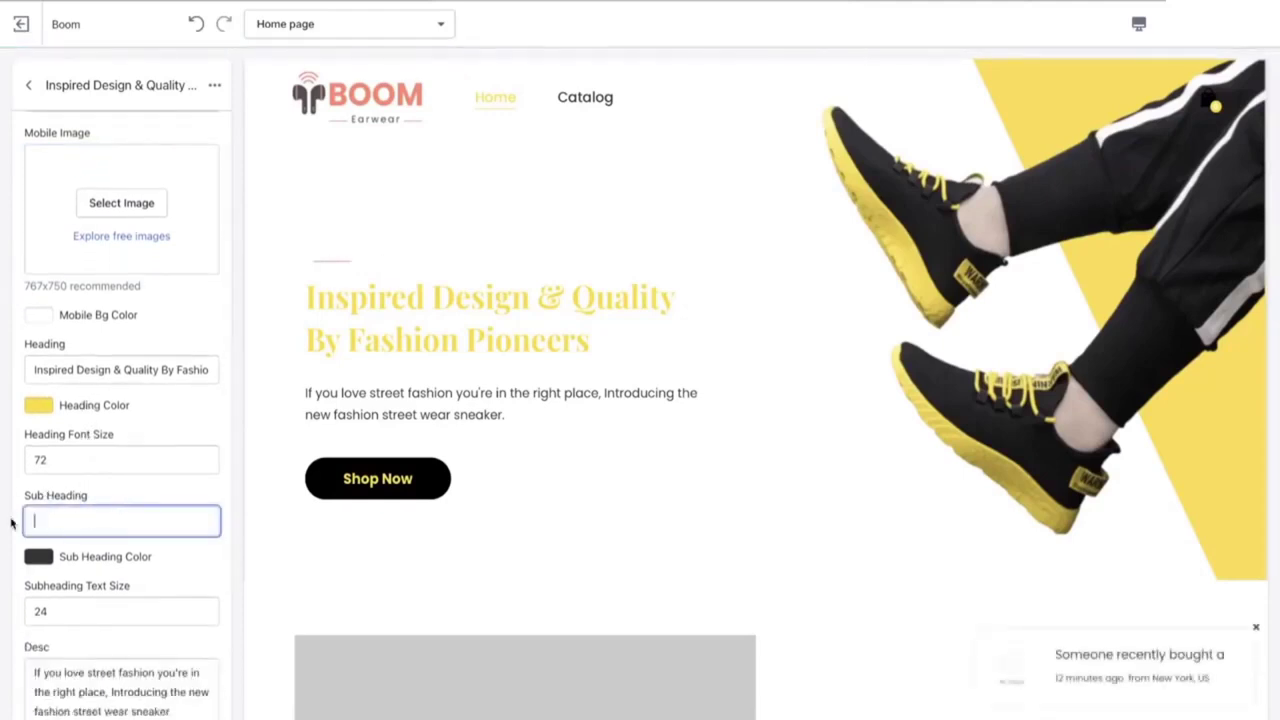
{"action": "type", "text": "Fashio"}
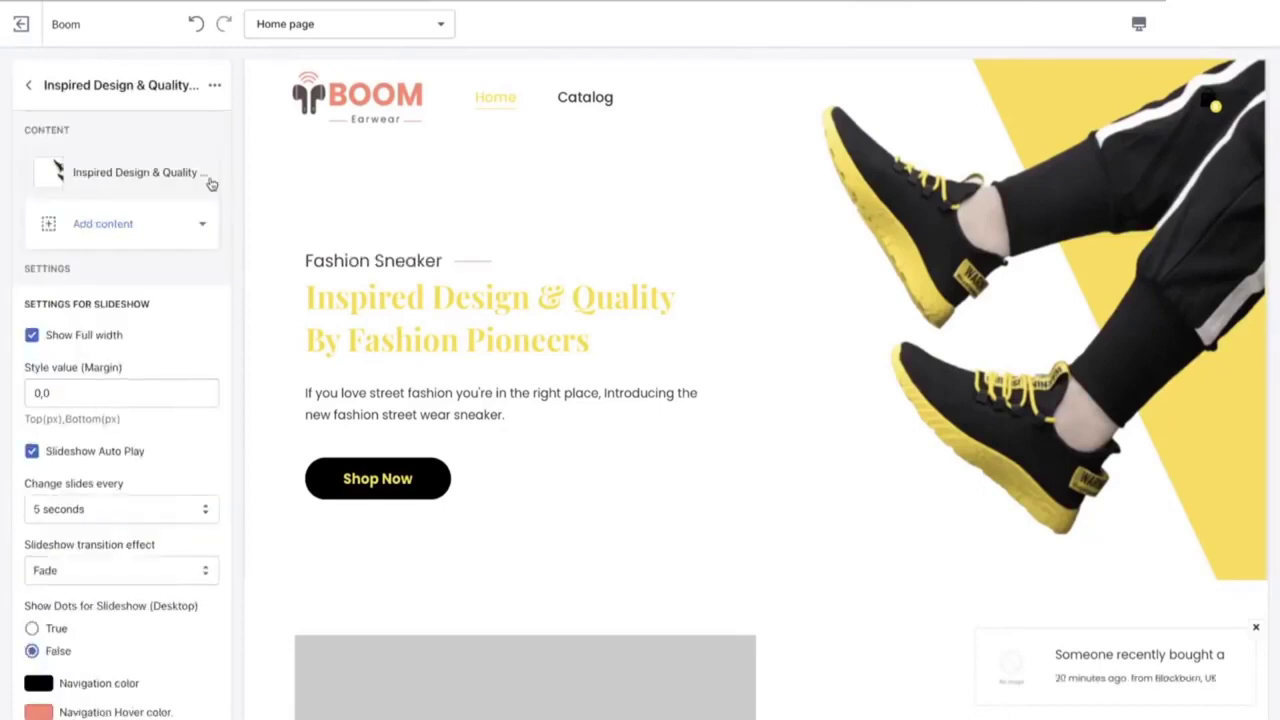
Step: Set the slideshow's Navigation Hover color to the currently used yellow, #FBE023
{"action": "scroll", "coordinate": [149, 480], "scroll_direction": "down", "scroll_amount": 1}
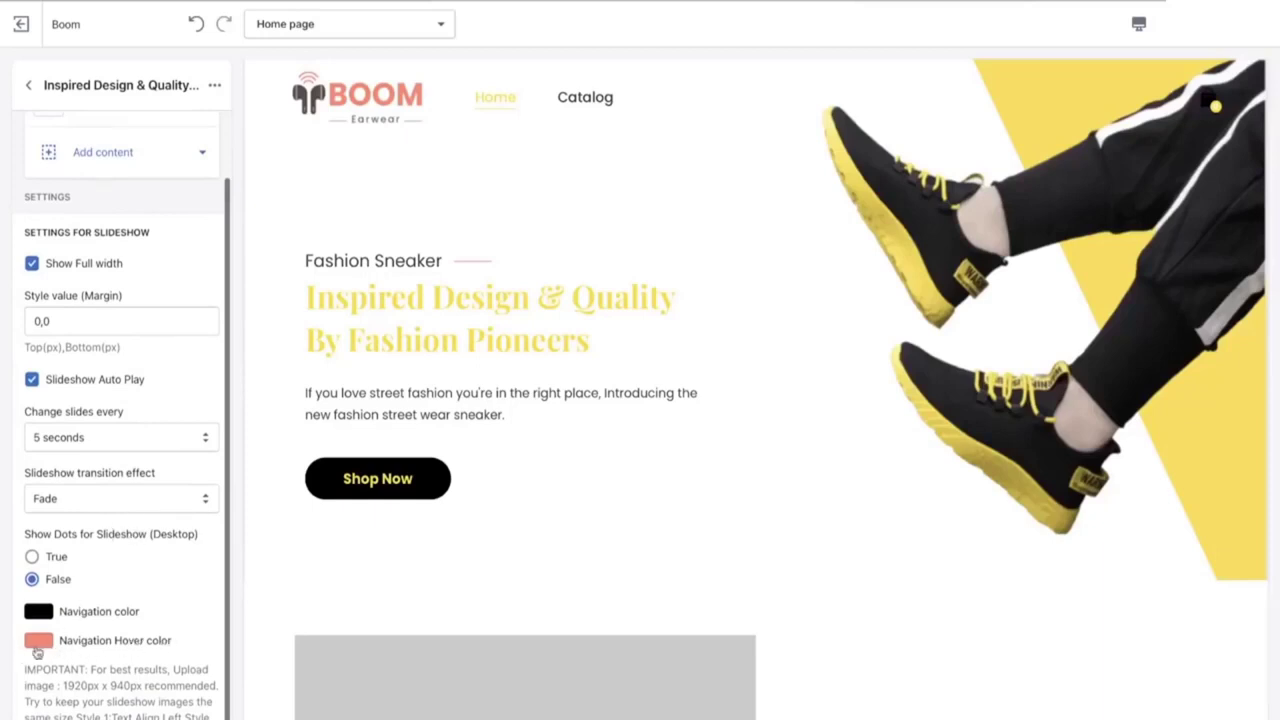
{"action": "left_click", "coordinate": [38, 641]}
{"action": "left_click", "coordinate": [38, 576]}
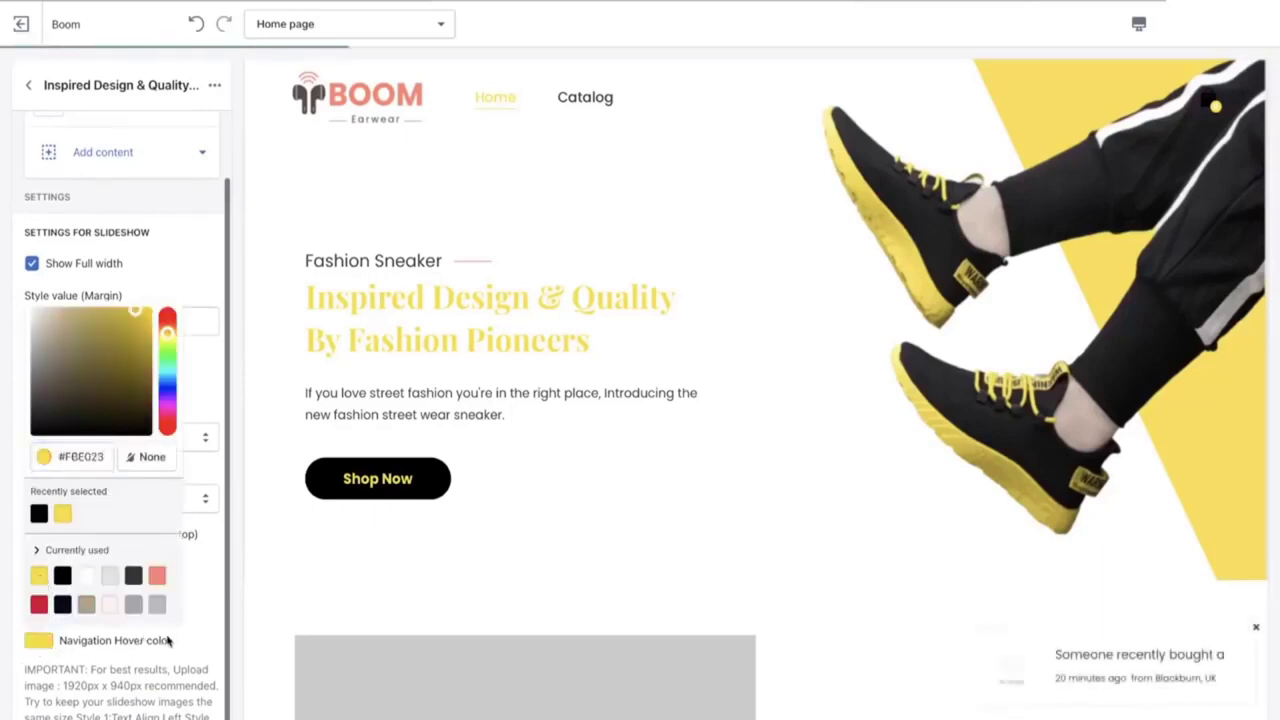
{"action": "left_click", "coordinate": [169, 654]}
{"action": "scroll", "coordinate": [172, 590], "scroll_direction": "up", "scroll_amount": 1}
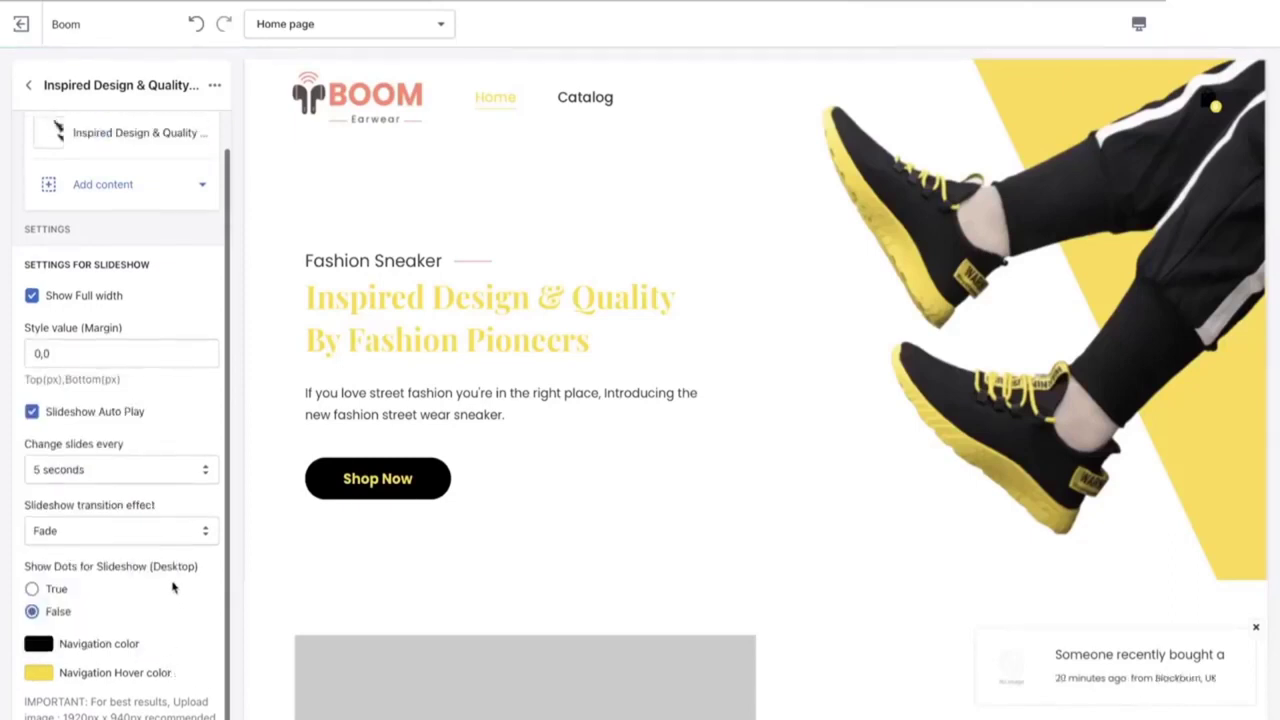
{"action": "scroll", "coordinate": [172, 588], "scroll_direction": "up", "scroll_amount": 1}
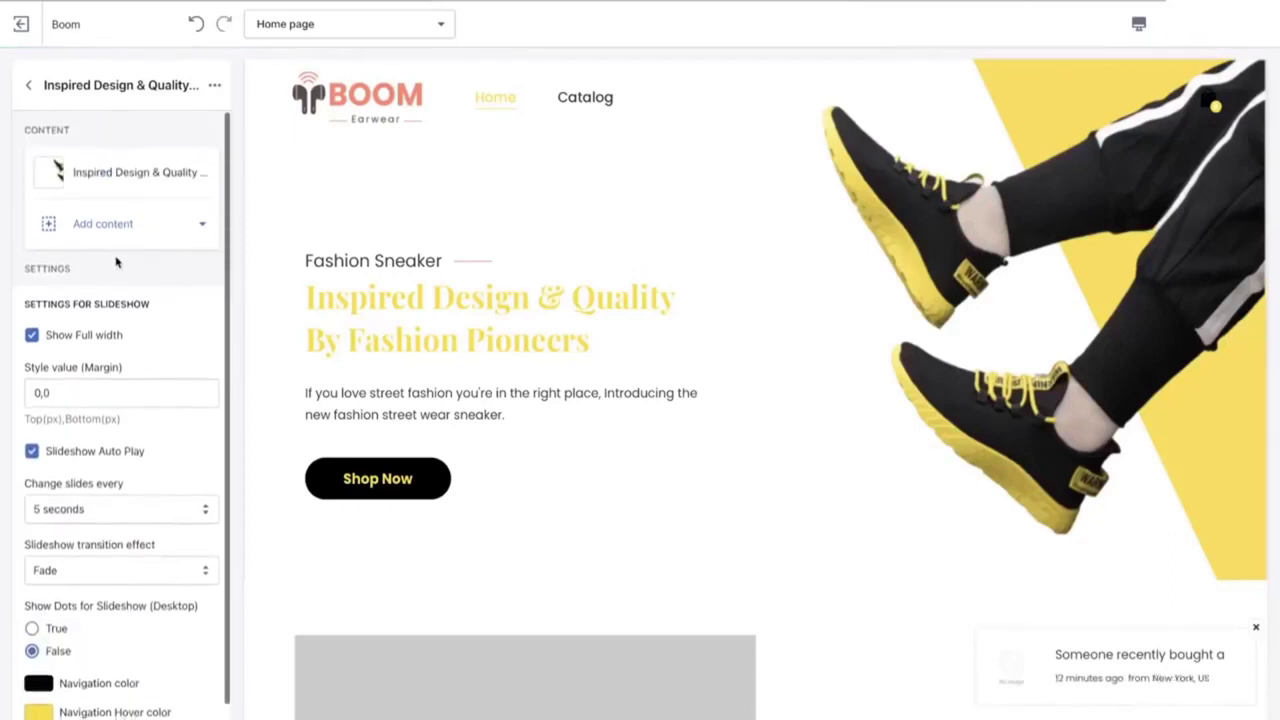
Step: Open the settings of the slideshow's sneaker slide and switch the store preview to the mobile view
{"action": "left_click", "coordinate": [29, 88]}
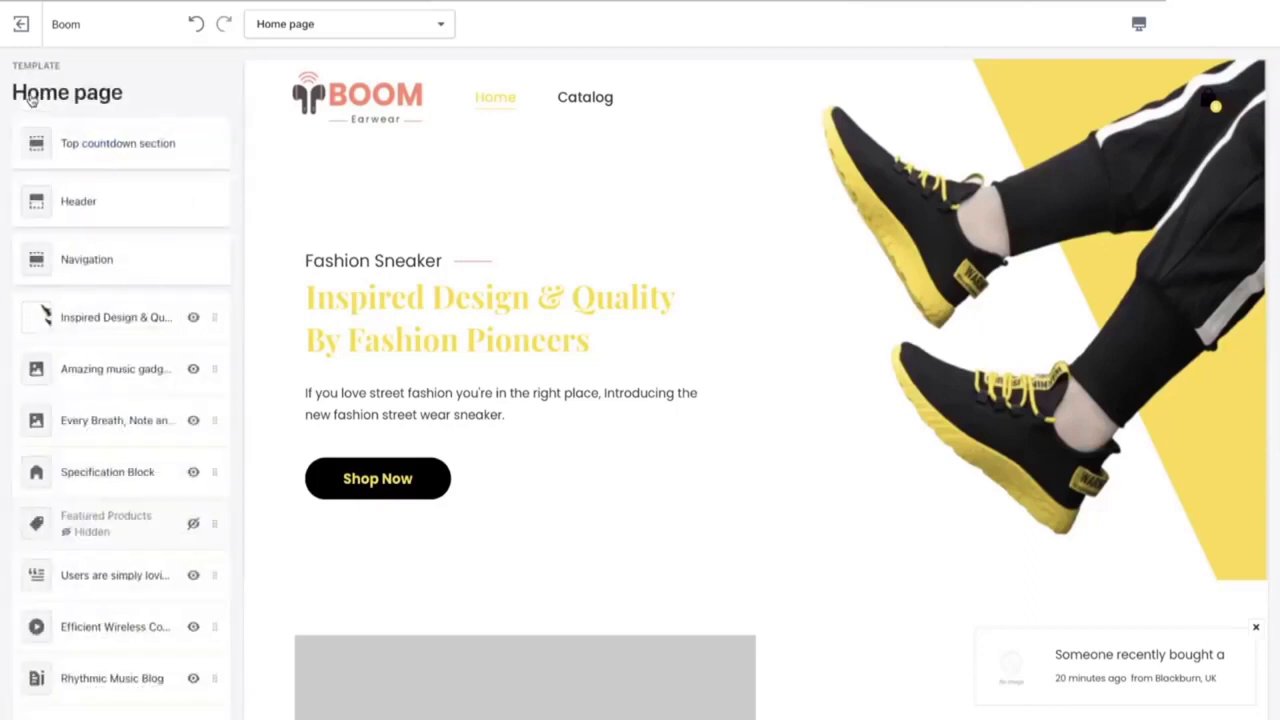
{"action": "left_click", "coordinate": [120, 317]}
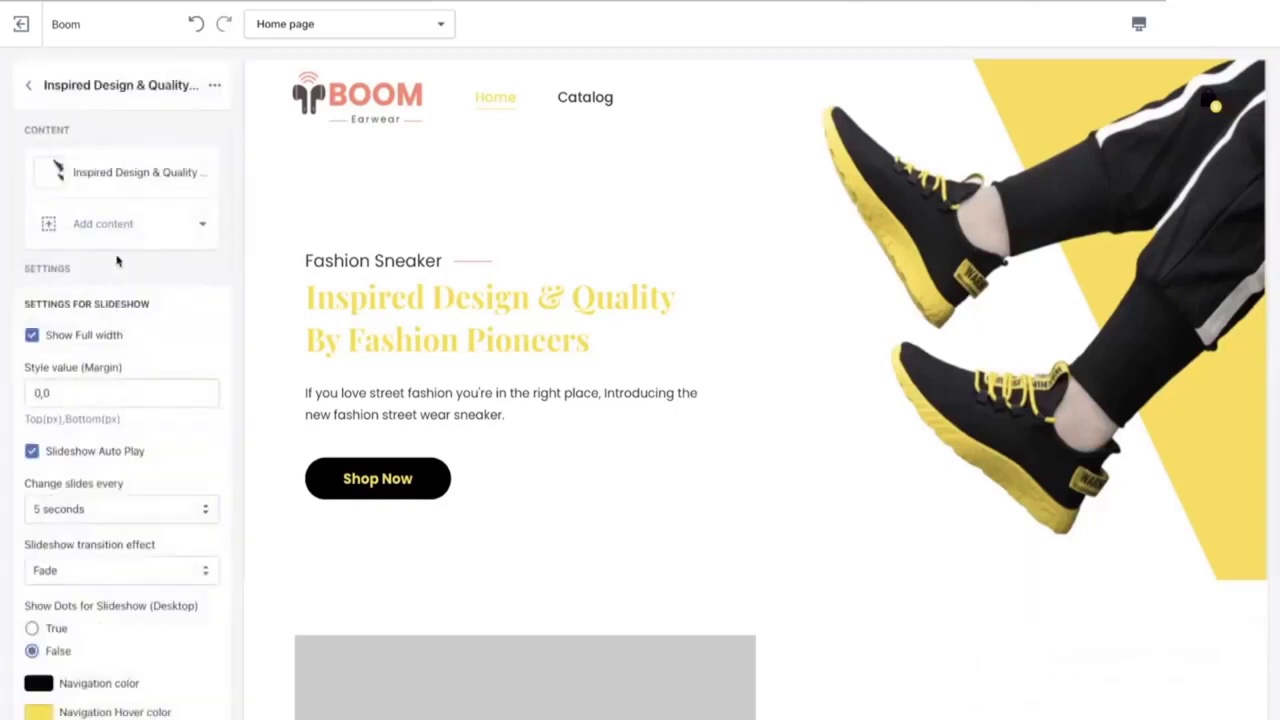
{"action": "scroll", "coordinate": [137, 314], "scroll_direction": "down", "scroll_amount": 1}
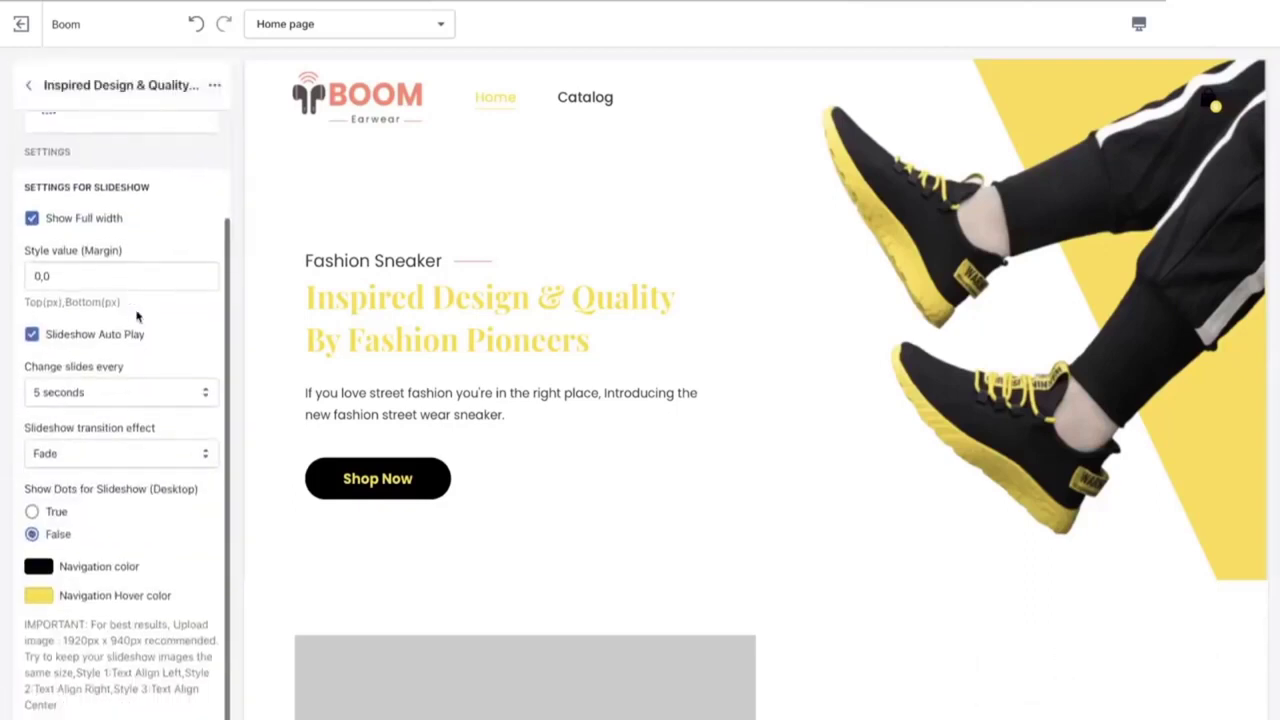
{"action": "scroll", "coordinate": [115, 250], "scroll_direction": "up", "scroll_amount": 1}
{"action": "left_click", "coordinate": [100, 176]}
{"action": "scroll", "coordinate": [103, 288], "scroll_direction": "down", "scroll_amount": 3}
{"action": "scroll", "coordinate": [103, 289], "scroll_direction": "up", "scroll_amount": 3}
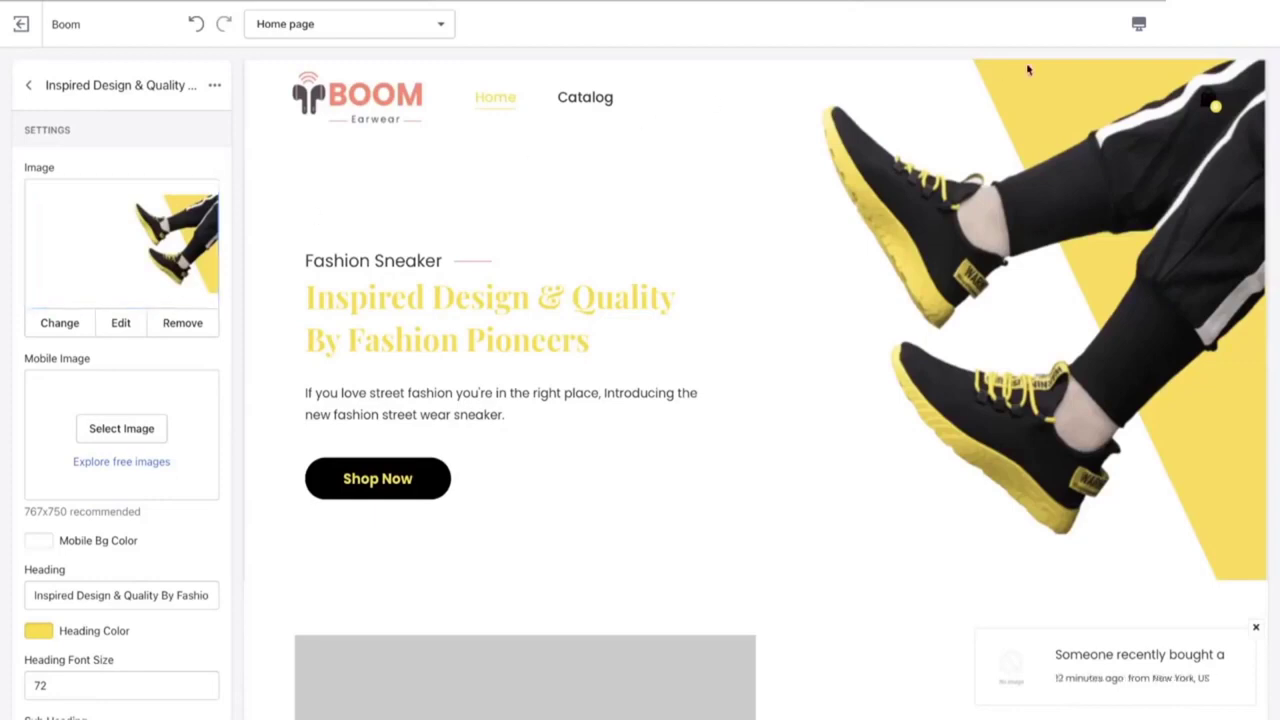
{"action": "left_click", "coordinate": [1137, 27]}
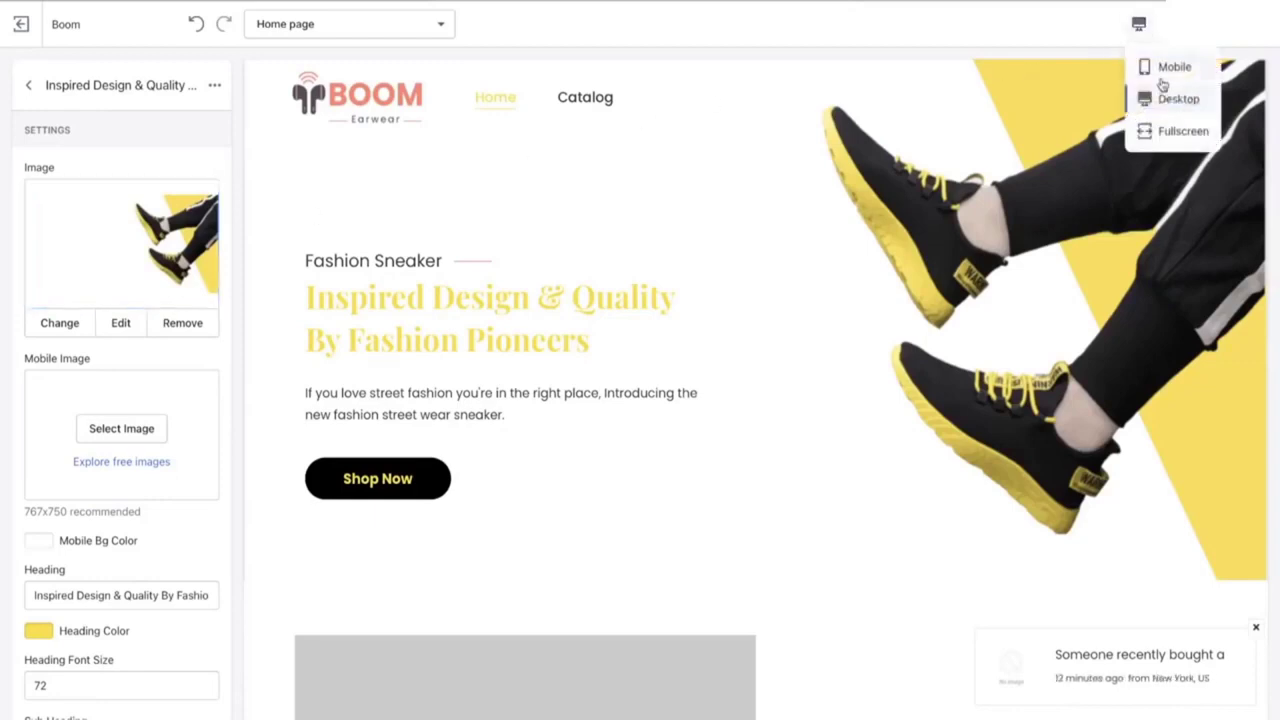
{"action": "left_click", "coordinate": [1162, 76]}
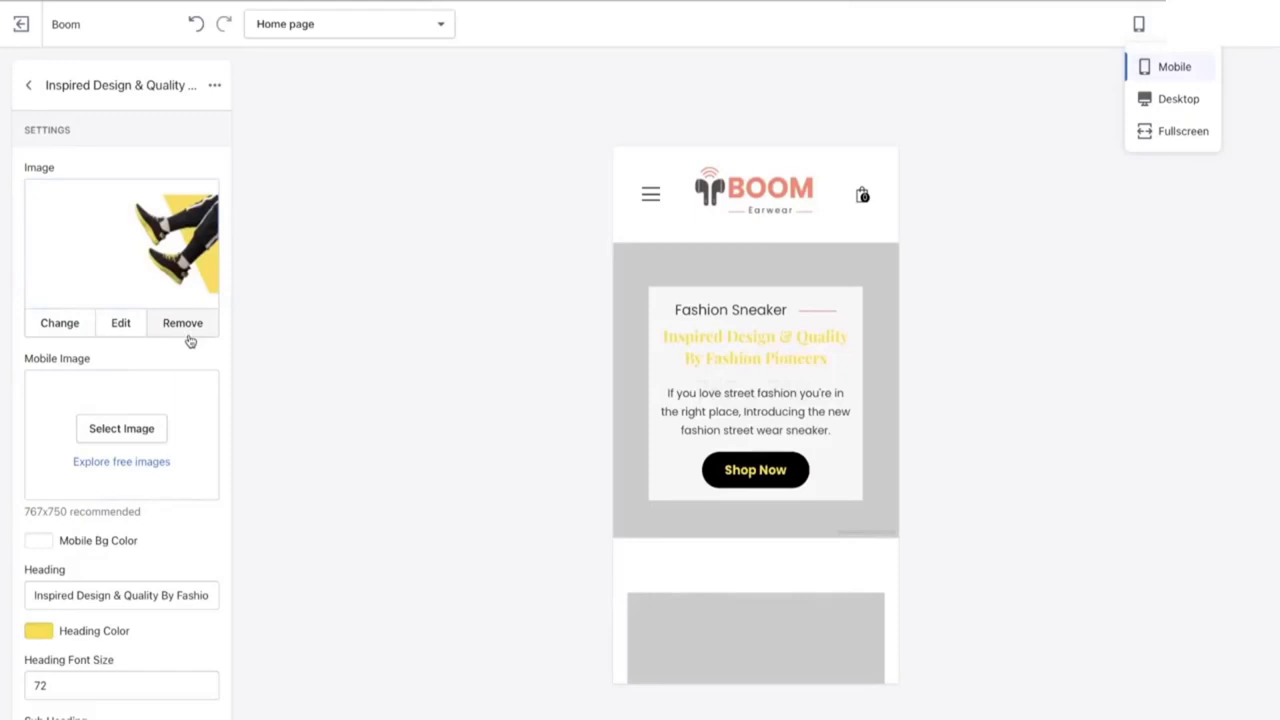
Step: Set the slide's mobile image to the library picture of black, red and yellow sneakers on a black background
{"action": "left_click", "coordinate": [121, 428]}
{"action": "left_click", "coordinate": [175, 207]}
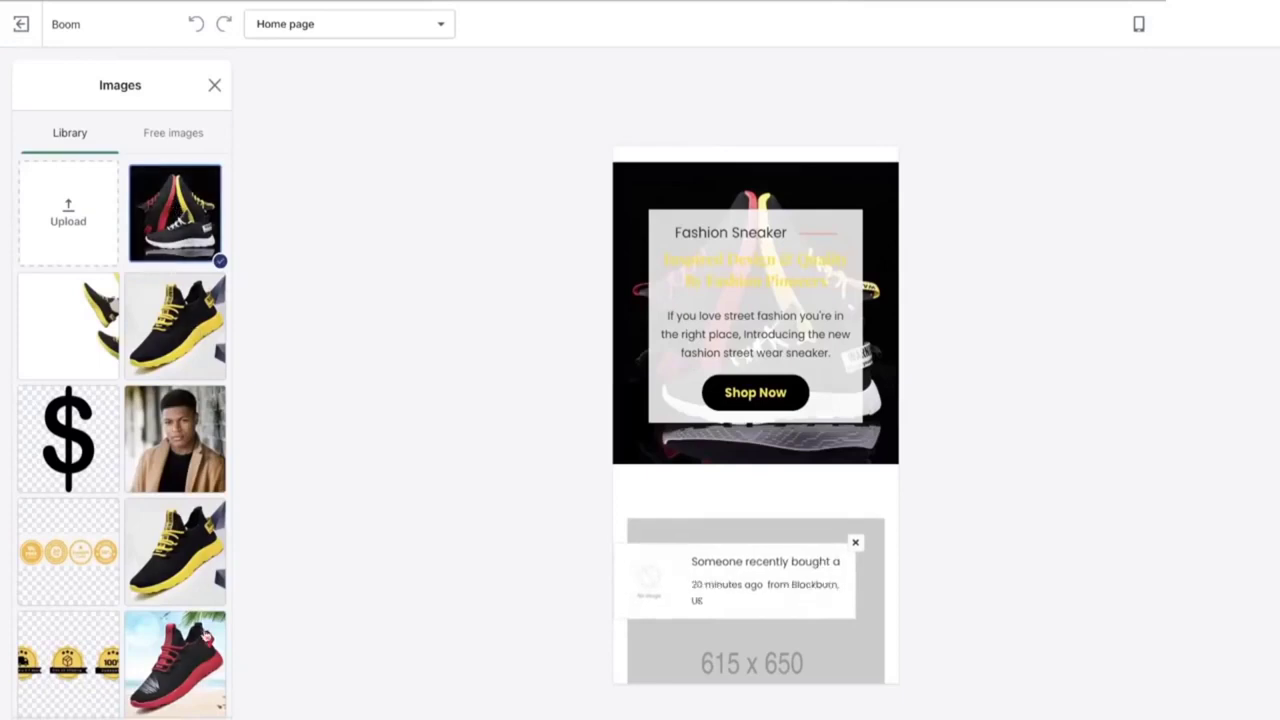
{"action": "key", "text": "Escape"}
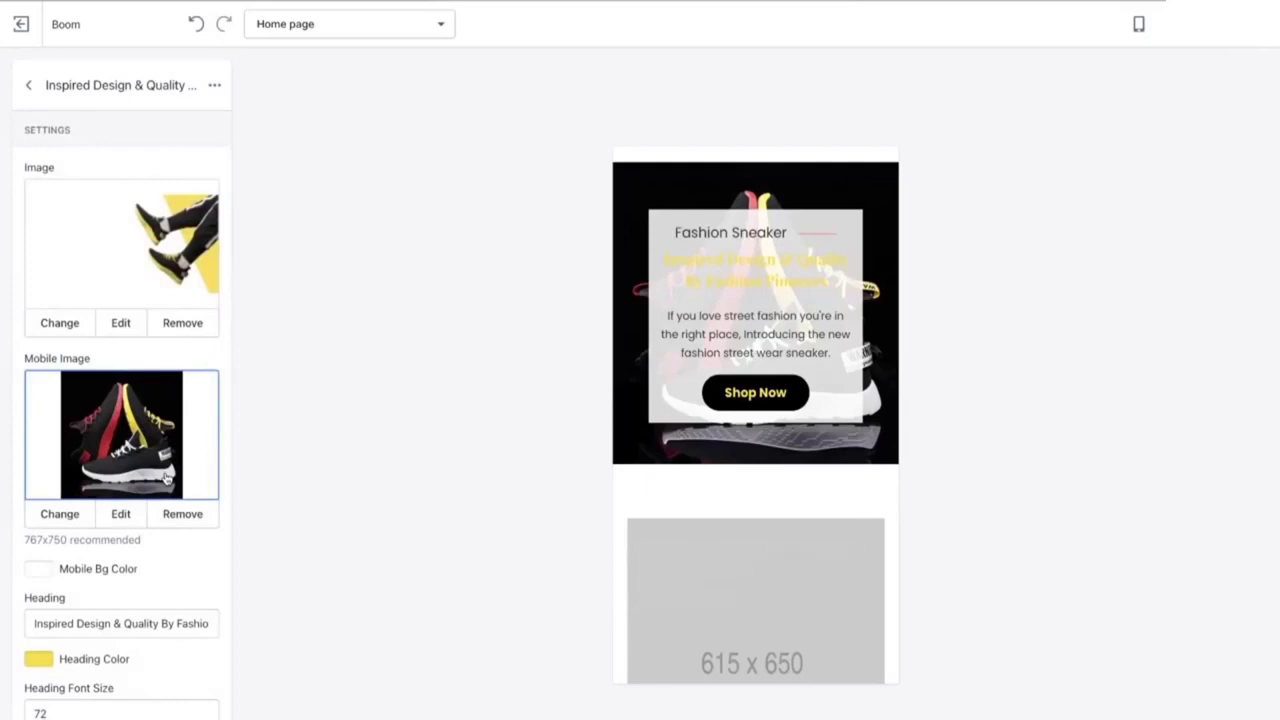
Step: Set the slide's Mobile Bg Color to the darker currently used grey and return the preview to the desktop view
{"action": "left_click", "coordinate": [44, 579]}
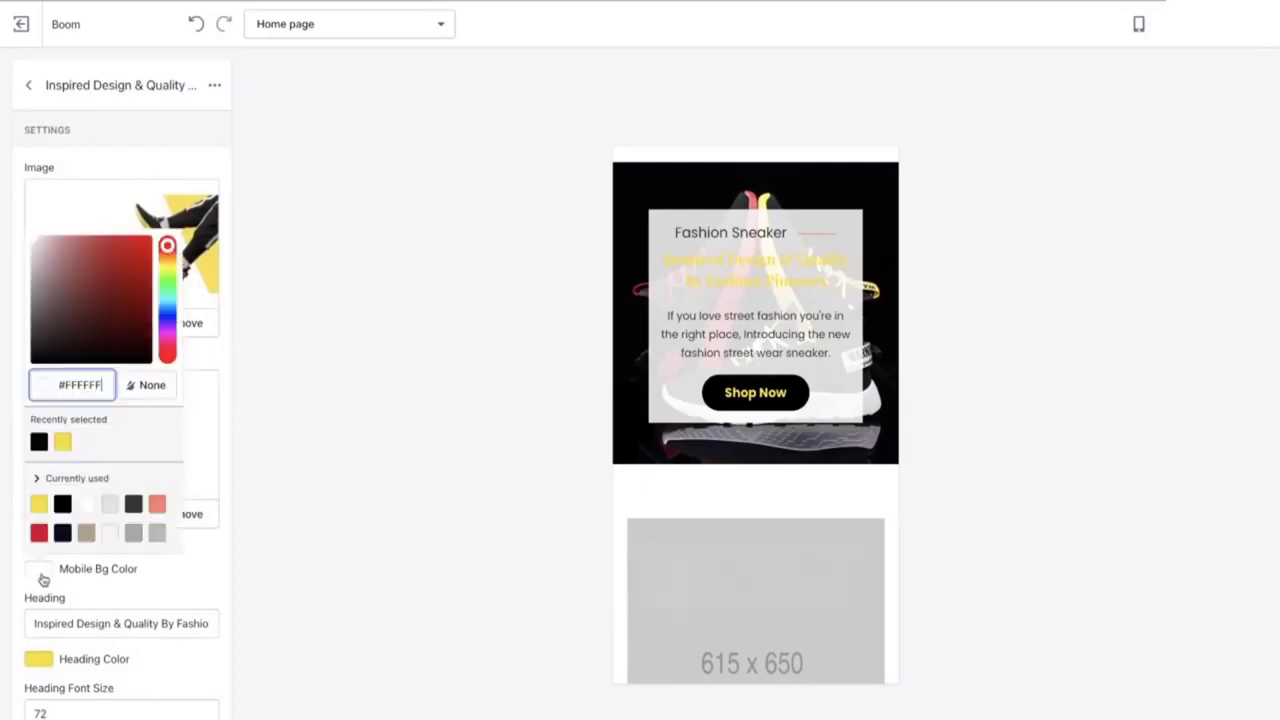
{"action": "left_click", "coordinate": [133, 533]}
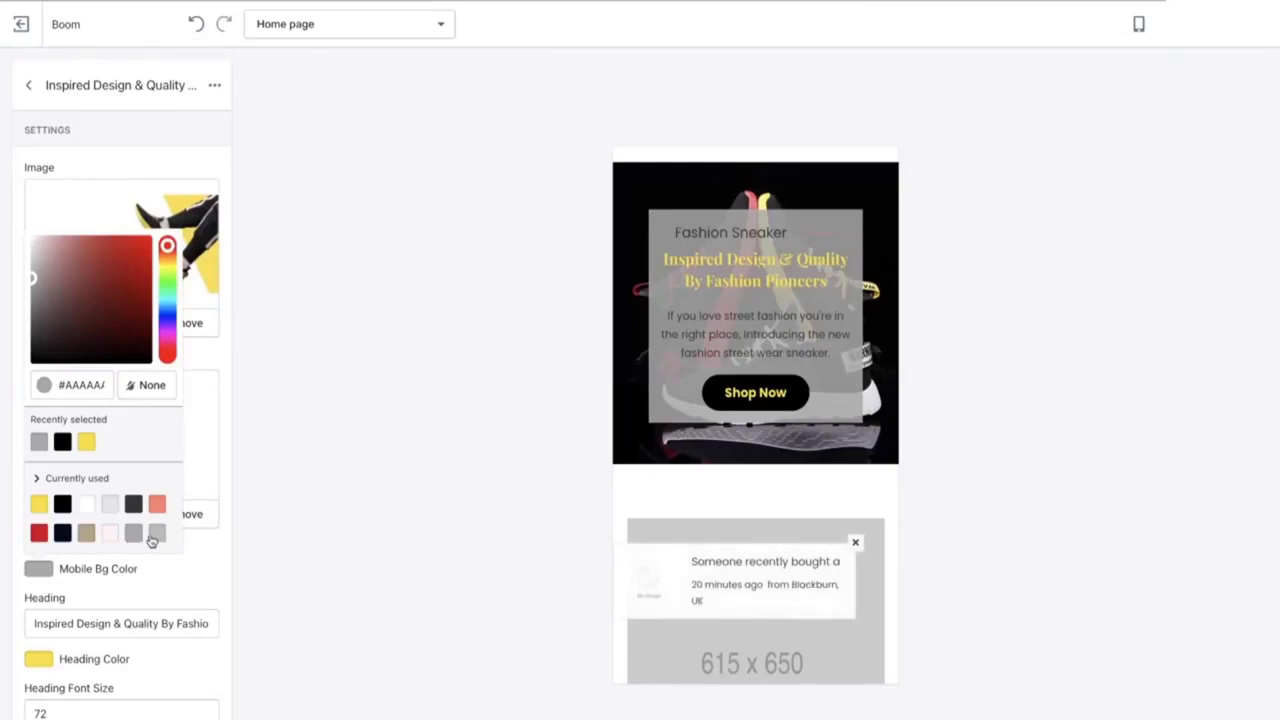
{"action": "left_click", "coordinate": [168, 568]}
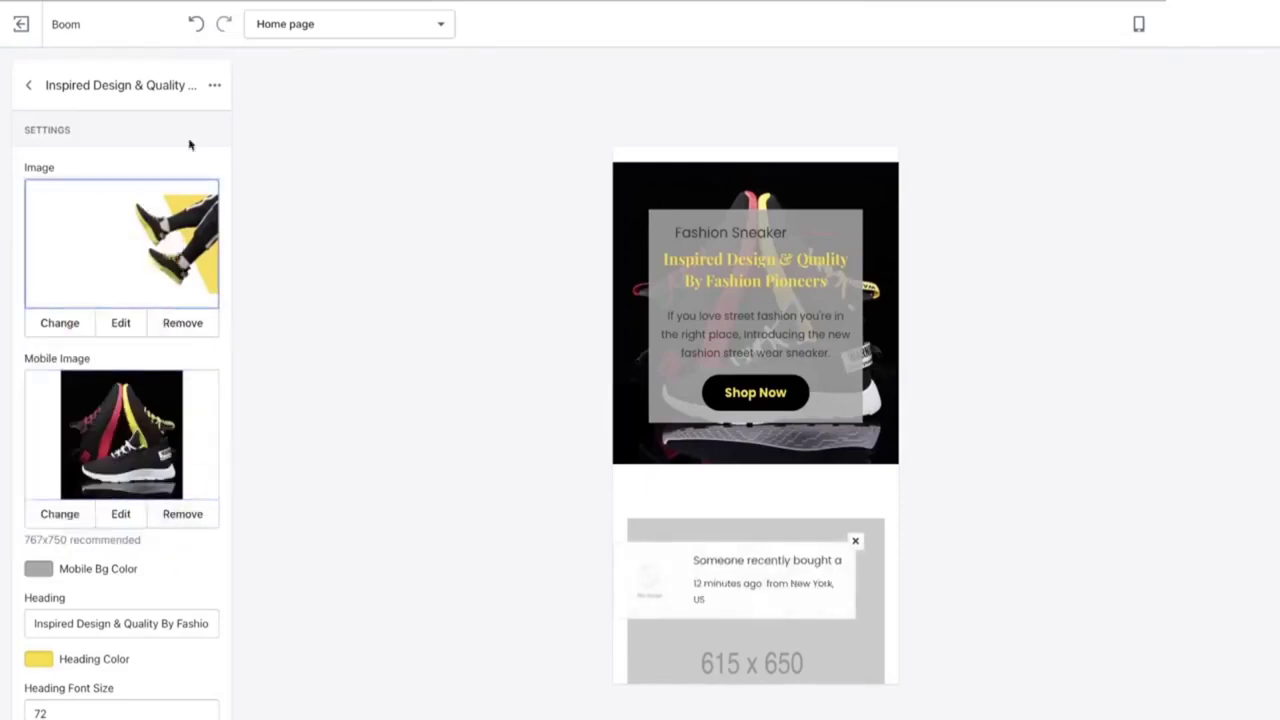
{"action": "left_click", "coordinate": [1138, 24]}
{"action": "left_click", "coordinate": [1160, 100]}
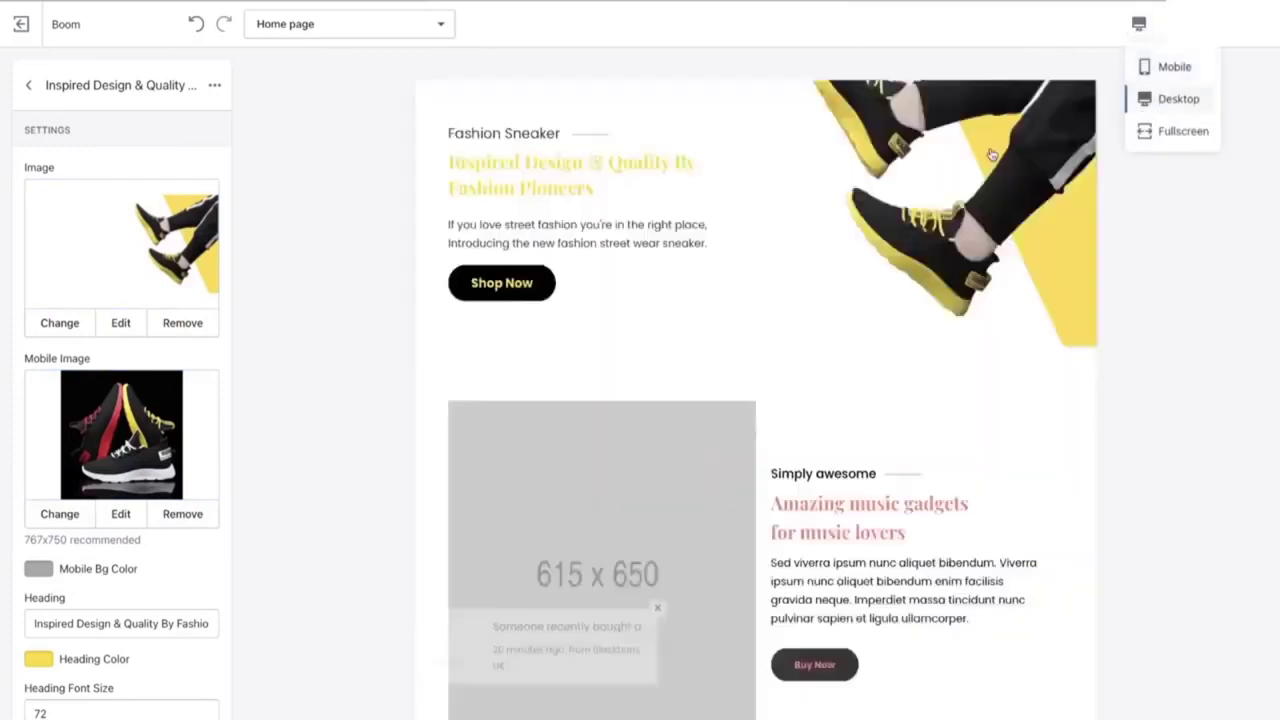
Step: Replace the theme's custom logo with the FASHION FOOTWEAR logo in the theme settings
{"action": "left_click", "coordinate": [30, 86]}
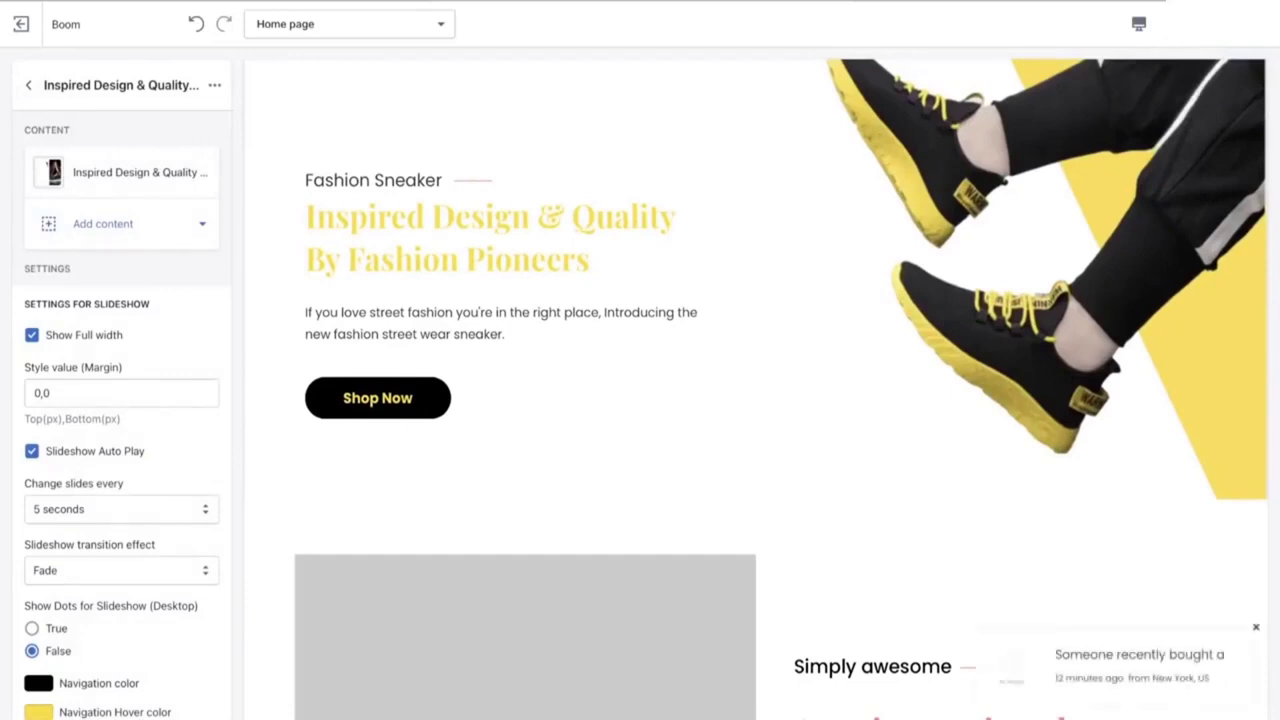
{"action": "left_click", "coordinate": [28, 85]}
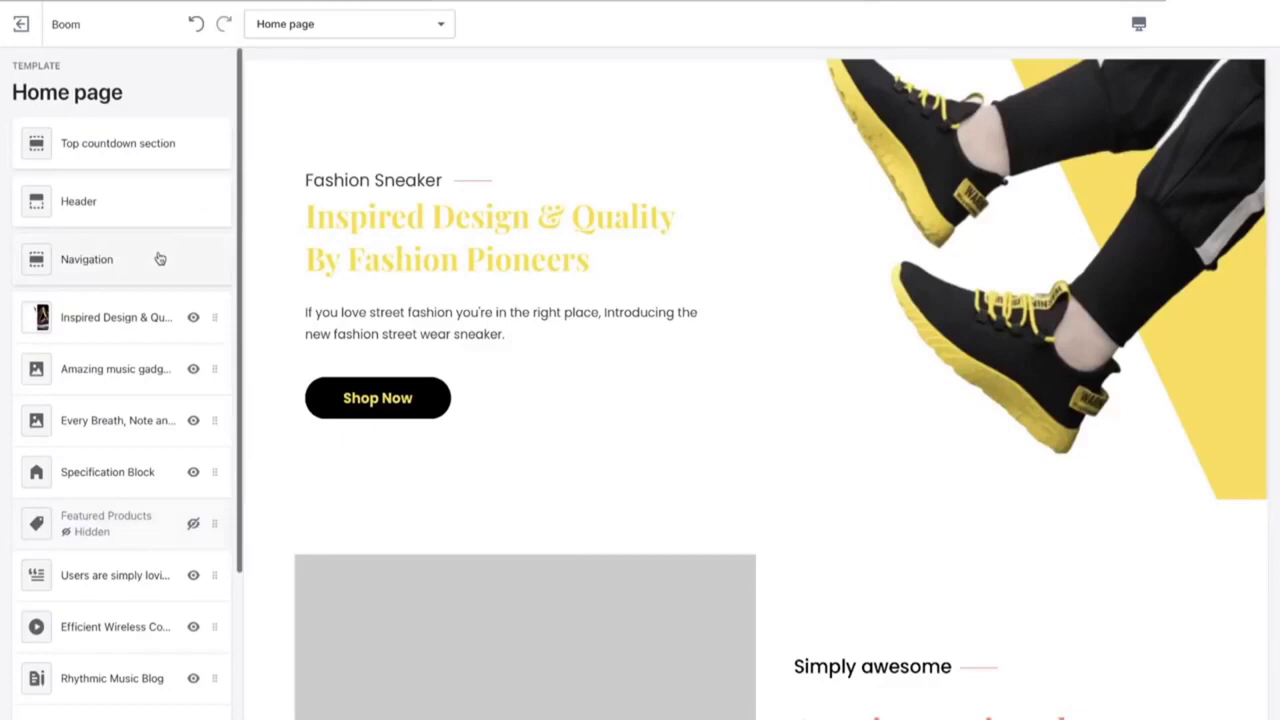
{"action": "scroll", "coordinate": [177, 340], "scroll_direction": "down", "scroll_amount": 3}
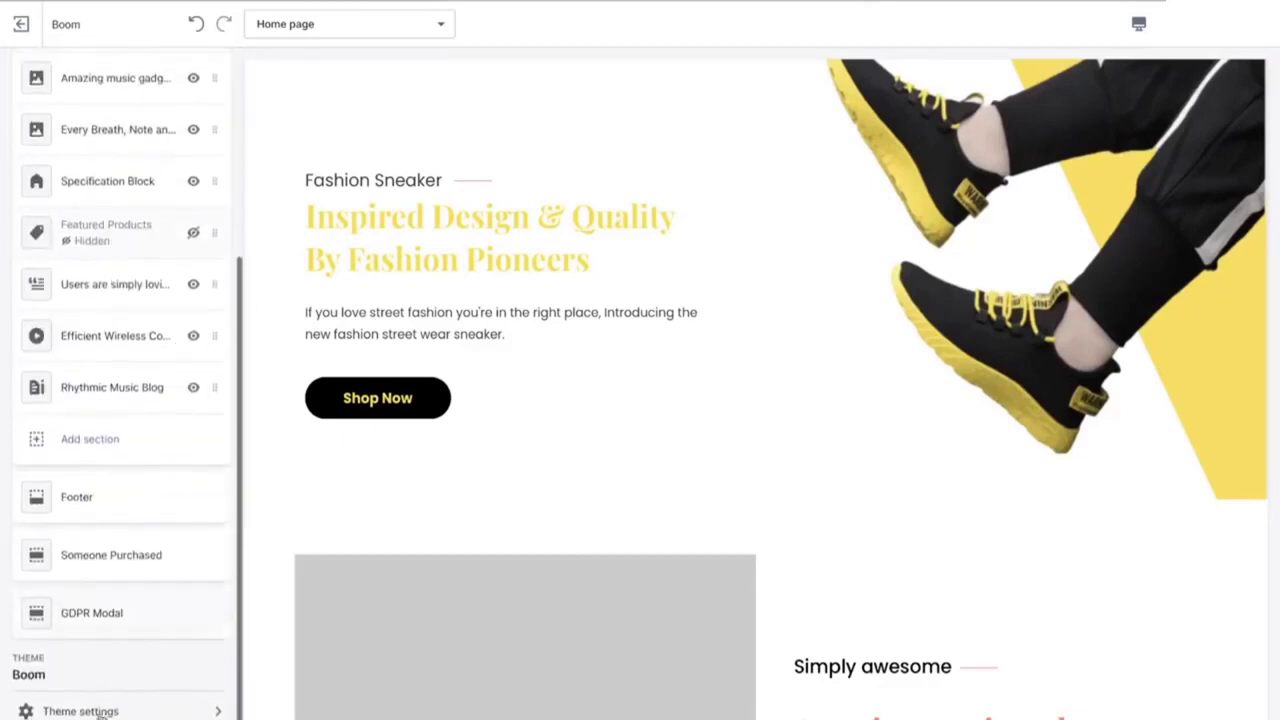
{"action": "left_click", "coordinate": [82, 711]}
{"action": "left_click", "coordinate": [74, 137]}
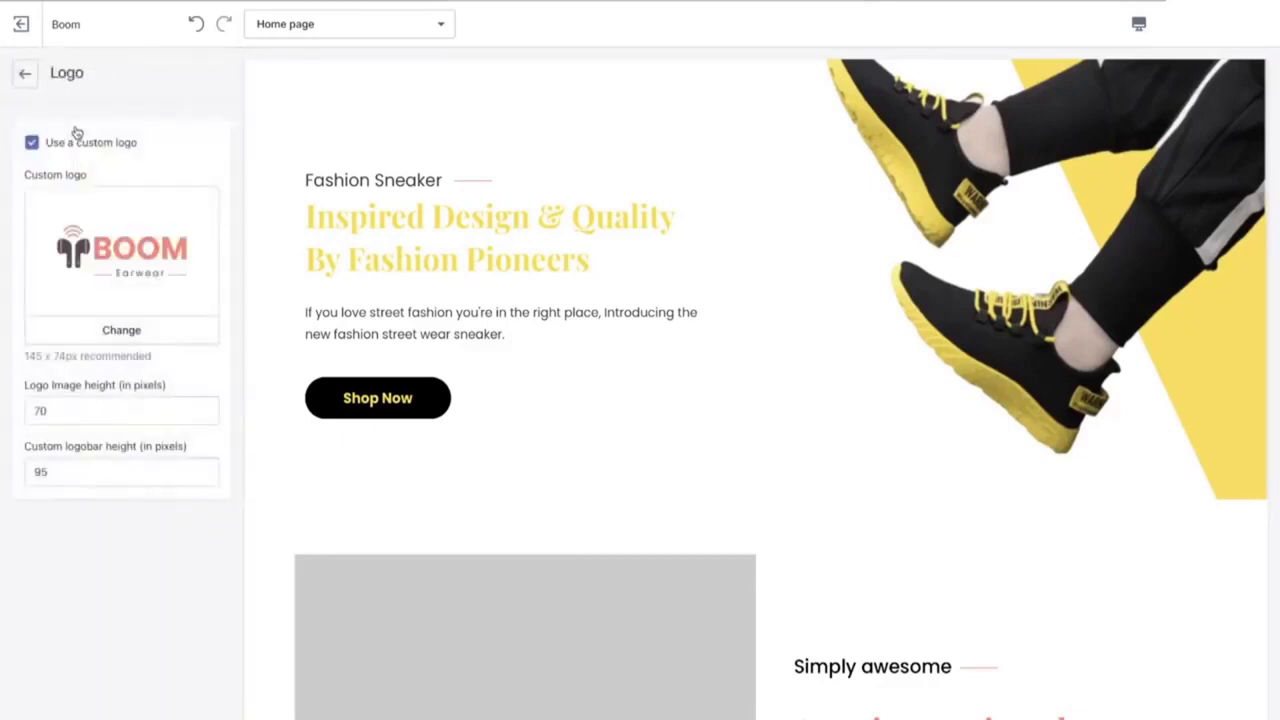
{"action": "left_click", "coordinate": [121, 330]}
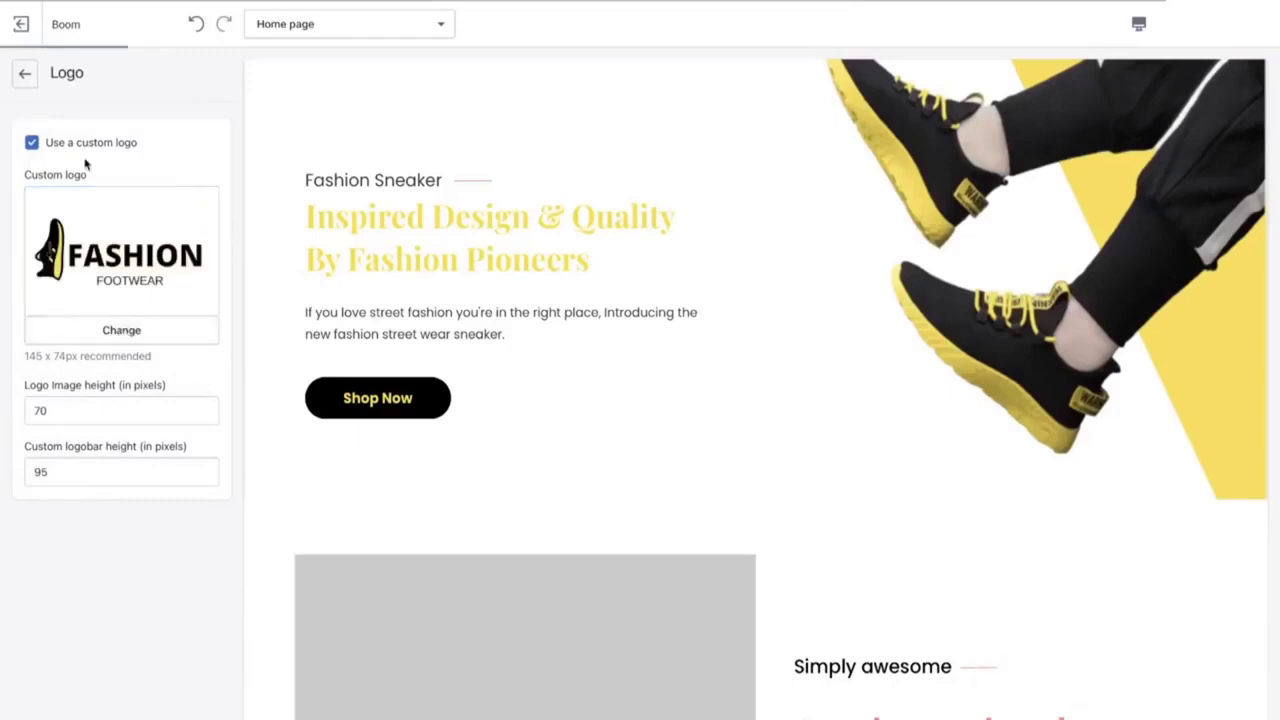
{"action": "left_click", "coordinate": [25, 74]}
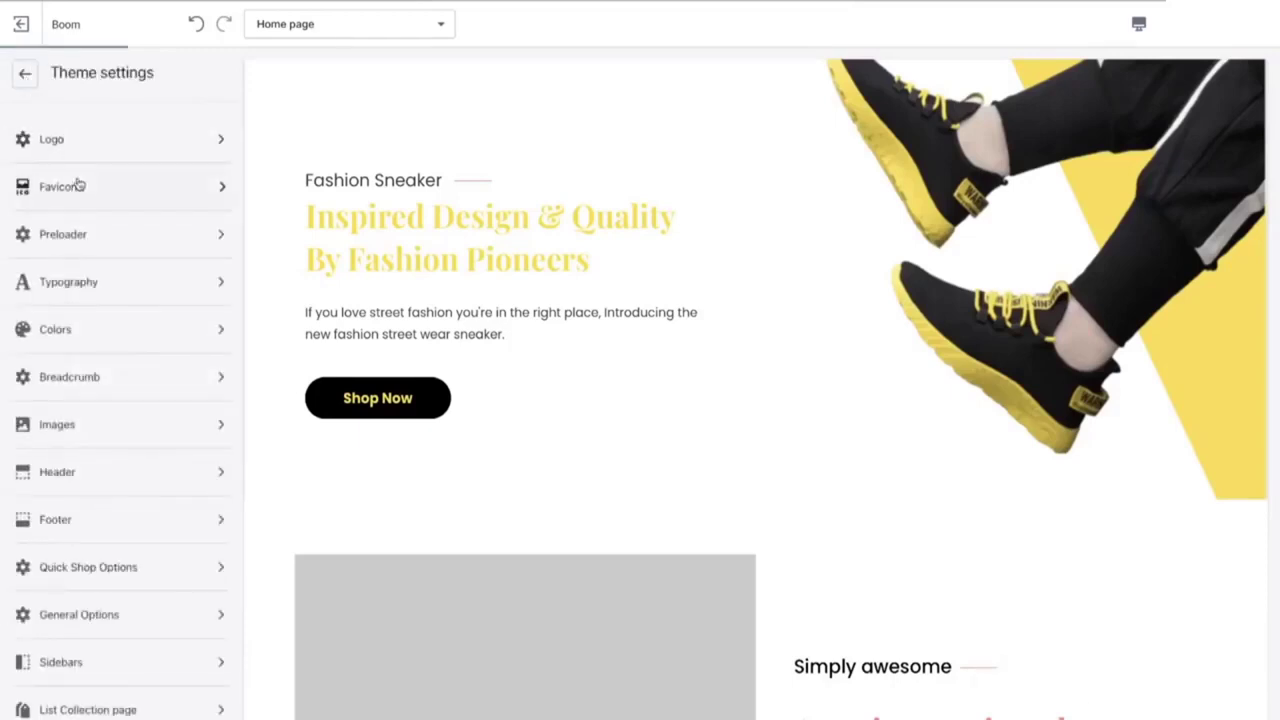
Step: Check the theme's favicon settings and turn on the Use Preloader option
{"action": "left_click", "coordinate": [80, 186]}
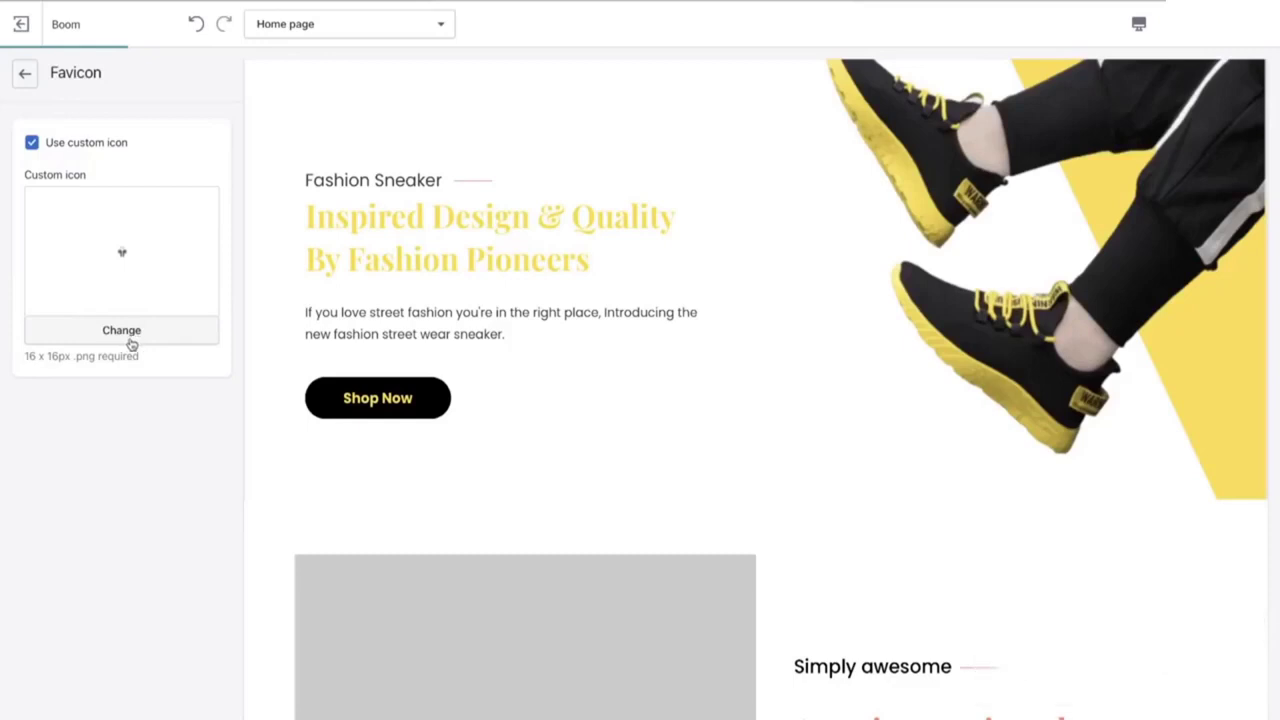
{"action": "left_click", "coordinate": [120, 240]}
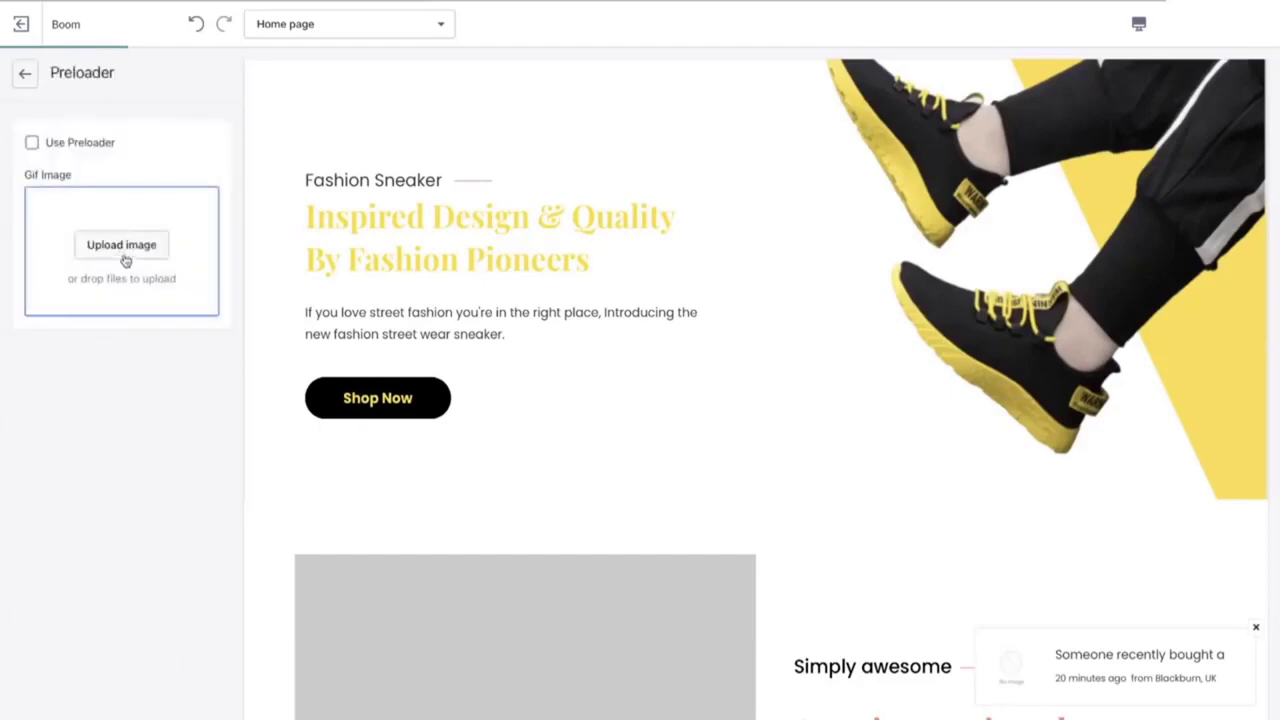
{"action": "left_click", "coordinate": [31, 142]}
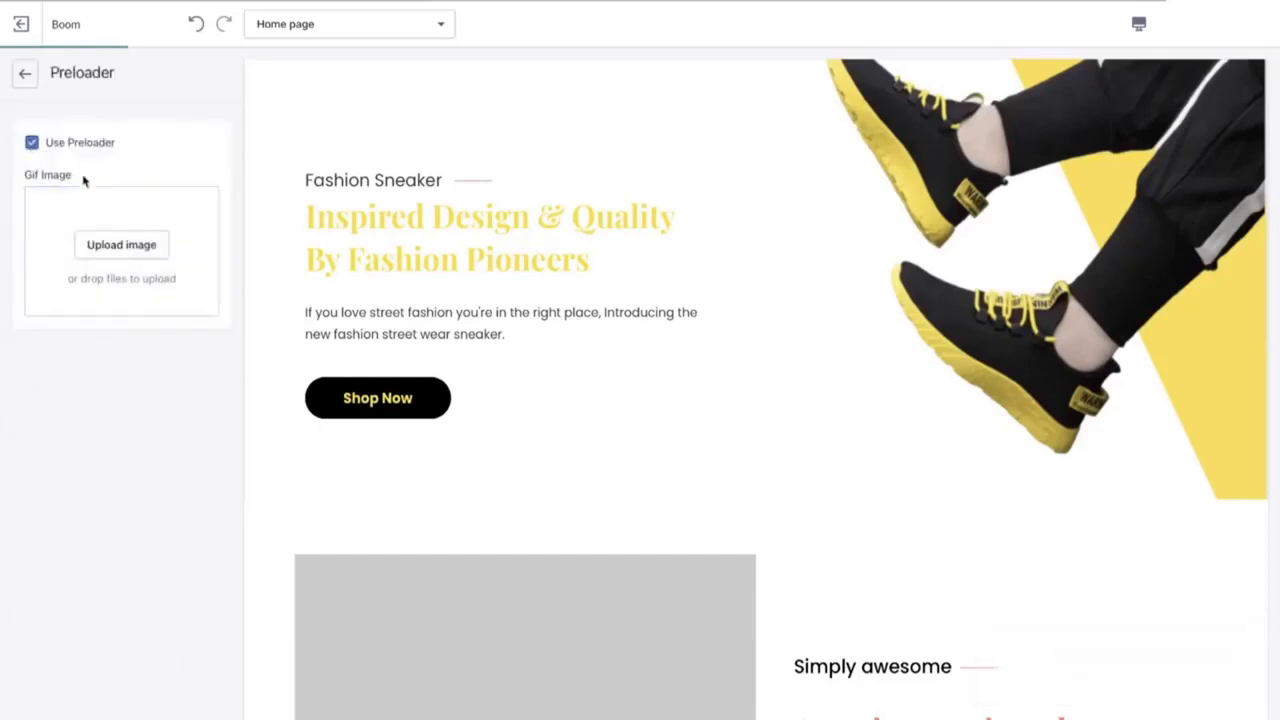
{"action": "left_click", "coordinate": [121, 245]}
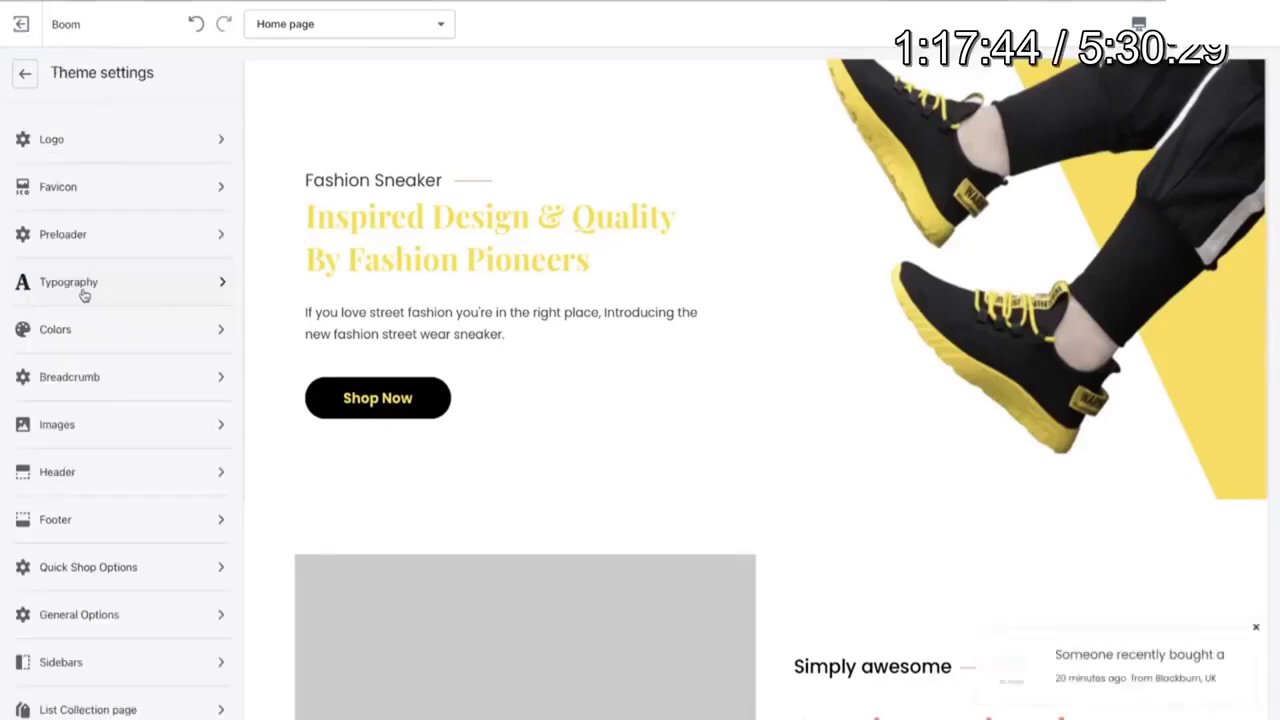
Step: Review the body and heading font options in the theme's typography settings
{"action": "left_click", "coordinate": [84, 290]}
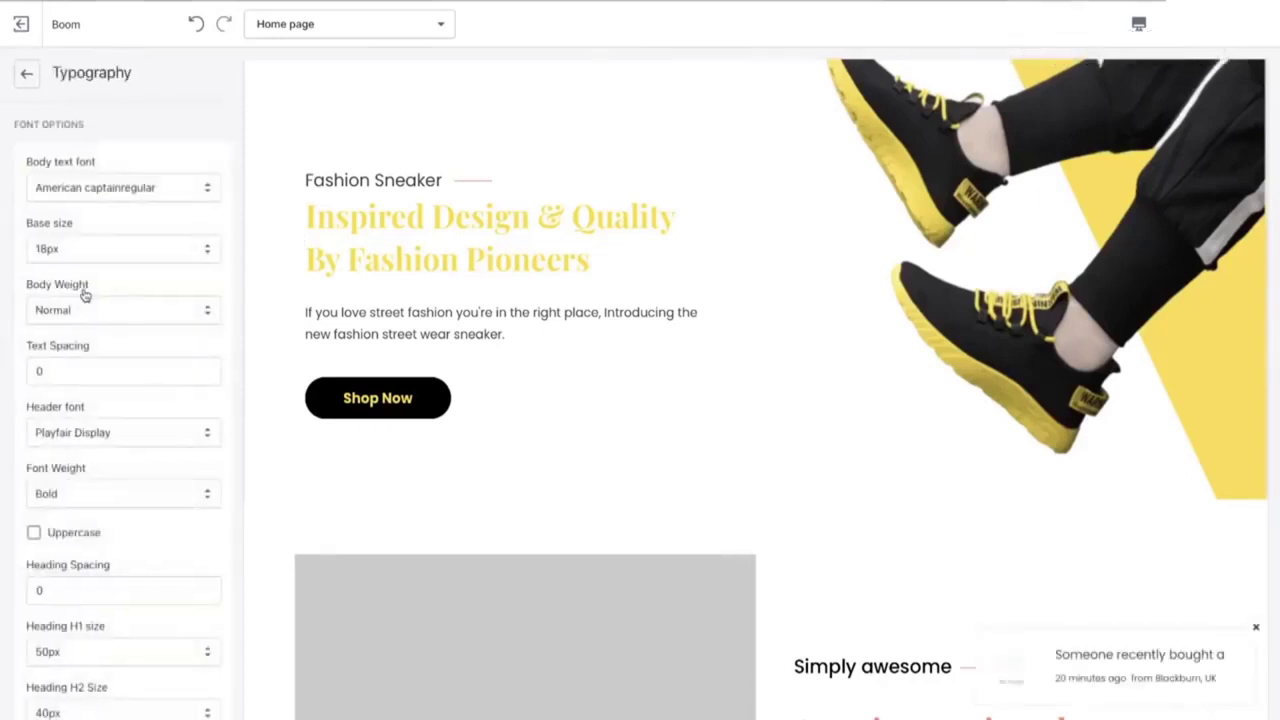
{"action": "scroll", "coordinate": [100, 380], "scroll_direction": "down", "scroll_amount": 4}
{"action": "scroll", "coordinate": [105, 378], "scroll_direction": "up", "scroll_amount": 4}
{"action": "scroll", "coordinate": [105, 378], "scroll_direction": "down", "scroll_amount": 1}
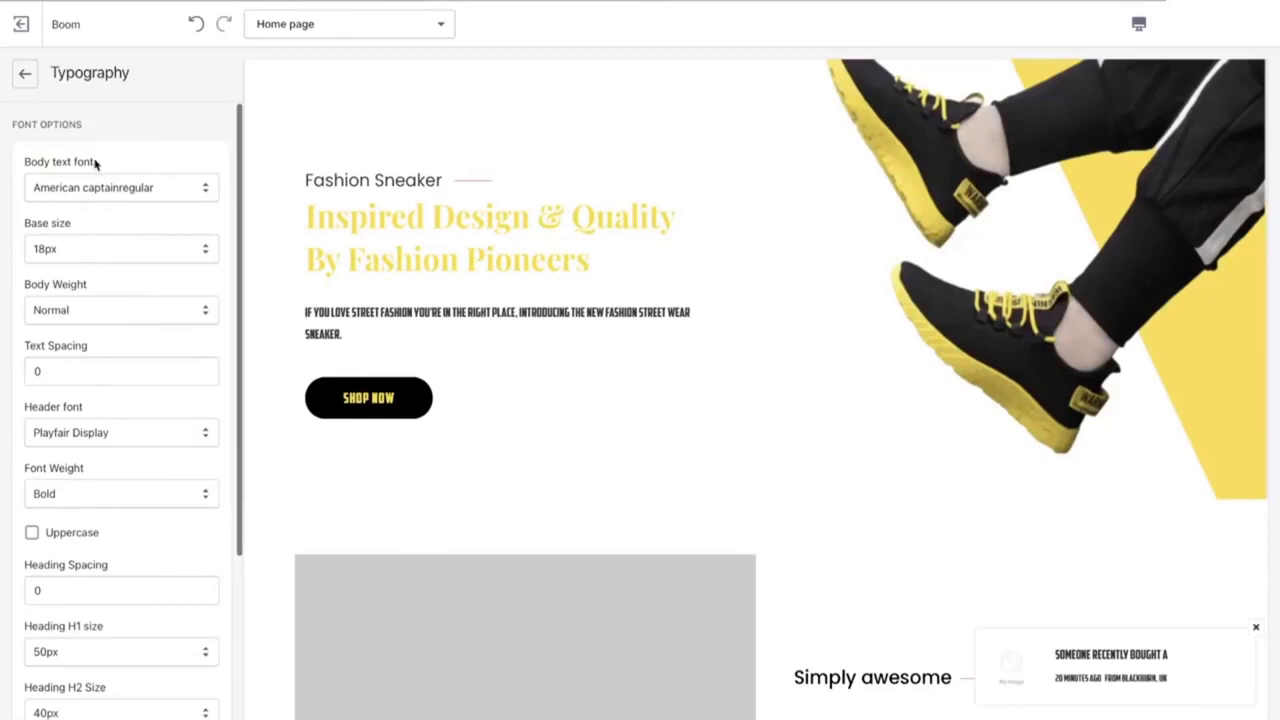
{"action": "left_click", "coordinate": [196, 23]}
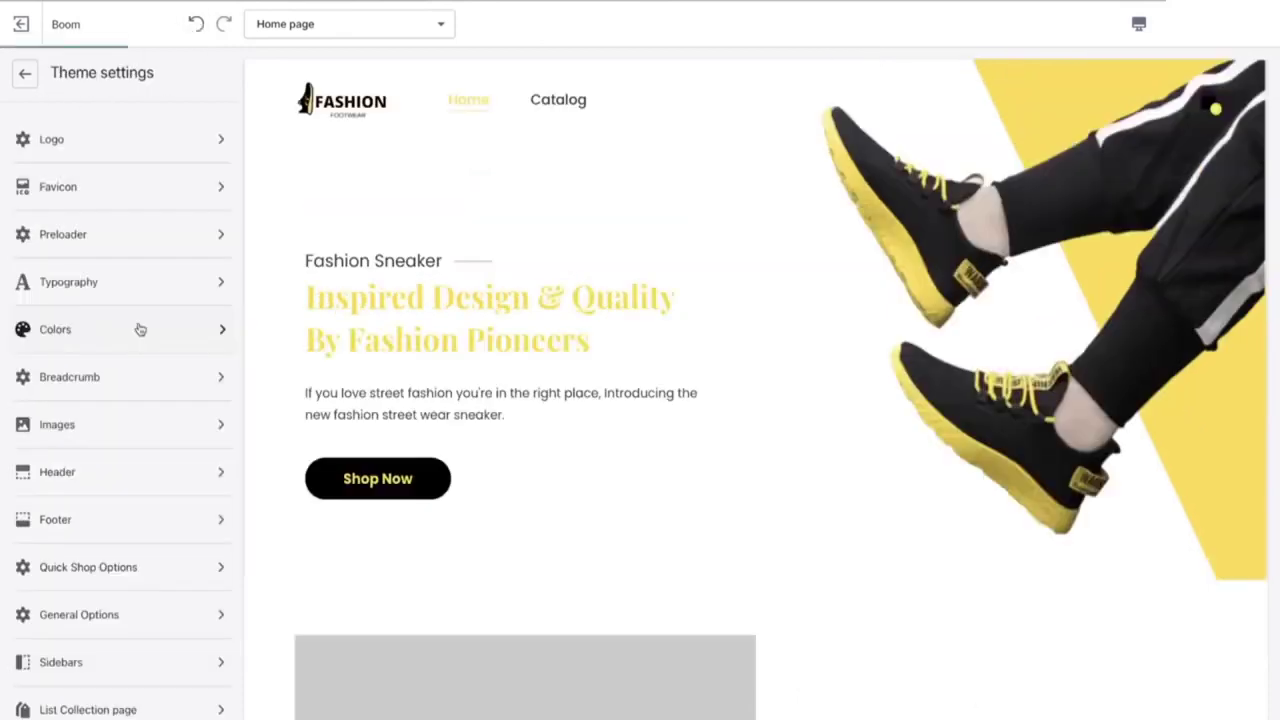
Step: Recolor the theme's salmon accents, including the primary button text, with the brand yellow in the theme's color settings
{"action": "left_click", "coordinate": [140, 329]}
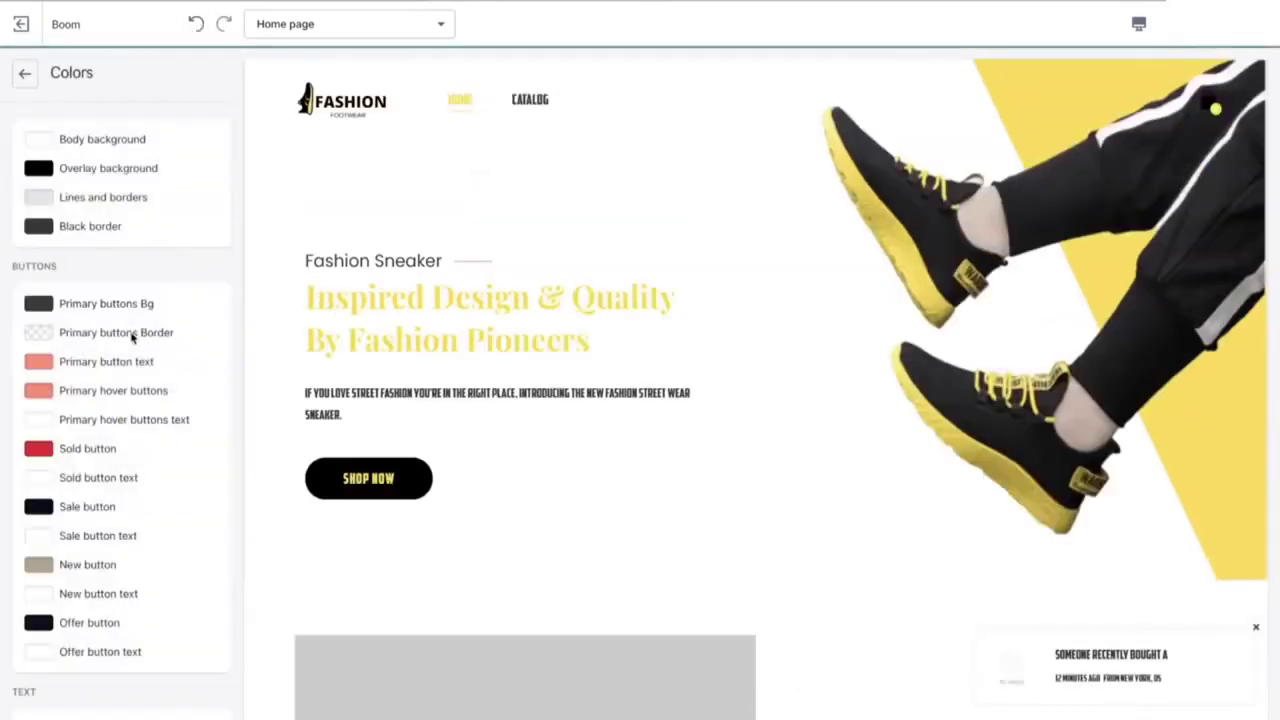
{"action": "scroll", "coordinate": [112, 415], "scroll_direction": "down", "scroll_amount": 15}
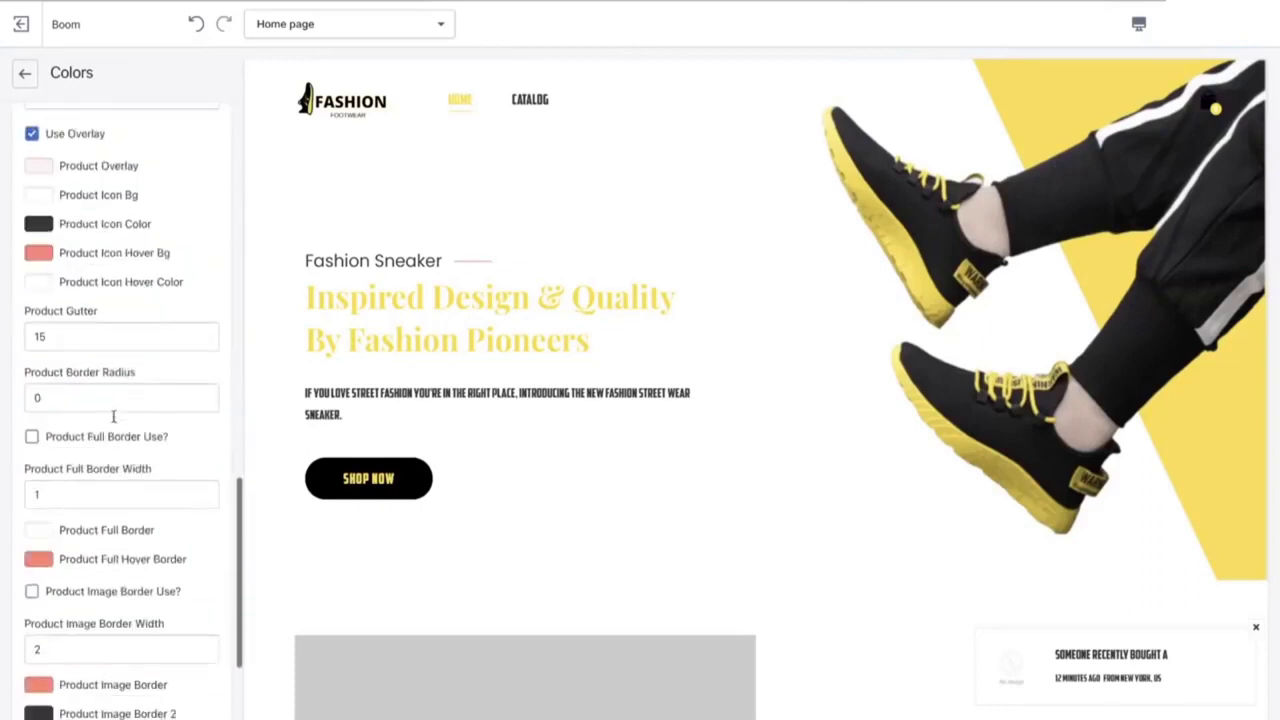
{"action": "scroll", "coordinate": [115, 425], "scroll_direction": "up", "scroll_amount": 15}
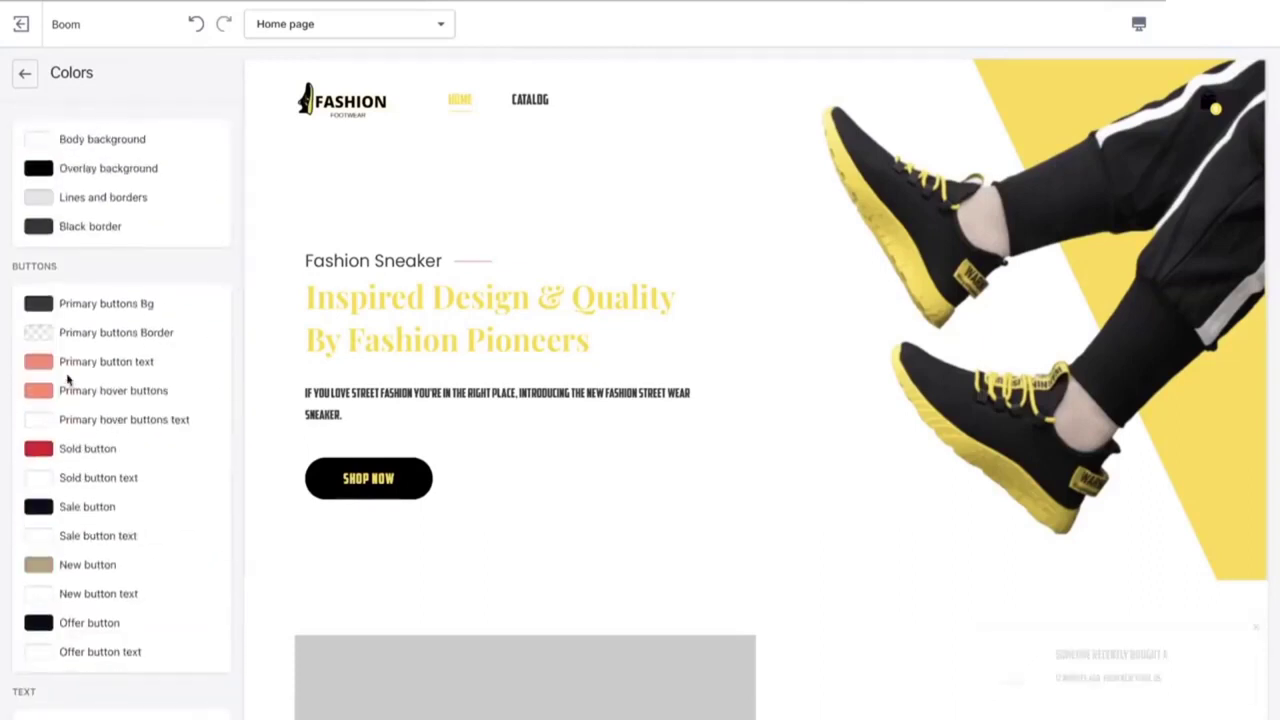
{"action": "left_click", "coordinate": [46, 367]}
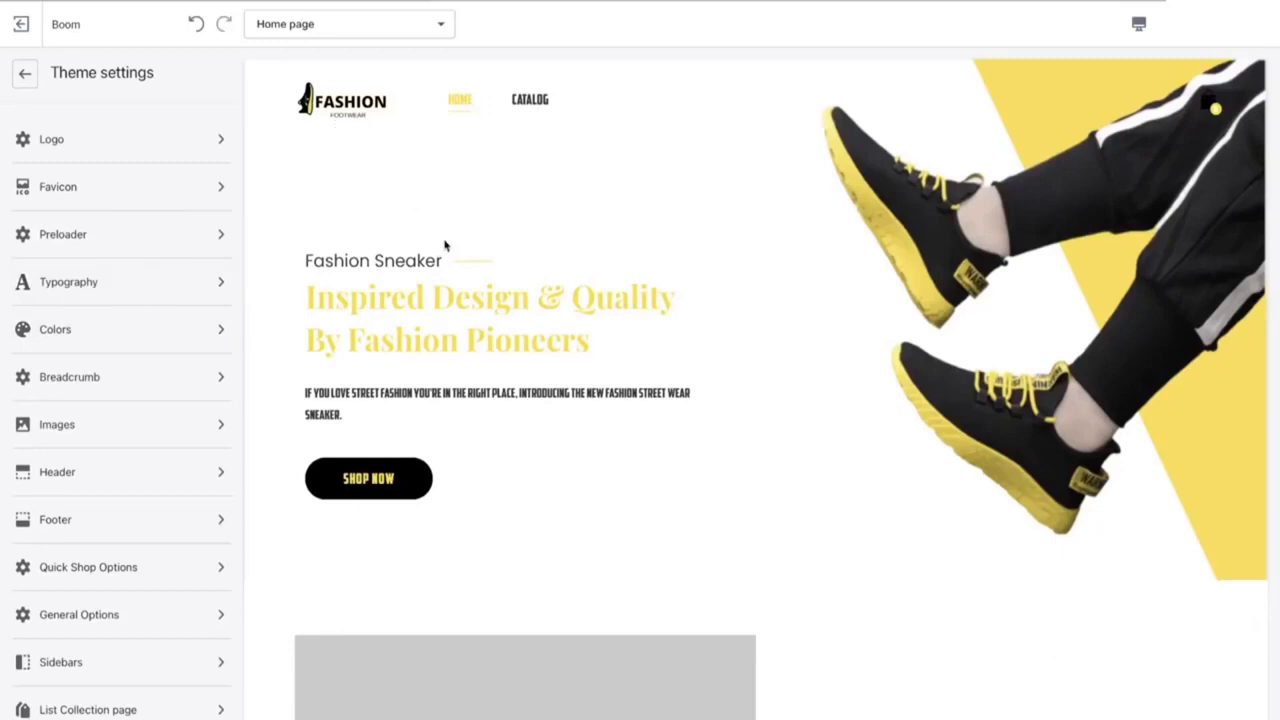
Step: Enable Shopify Payments, multiple currencies and automatic currency in the theme's money options
{"action": "left_click", "coordinate": [134, 371]}
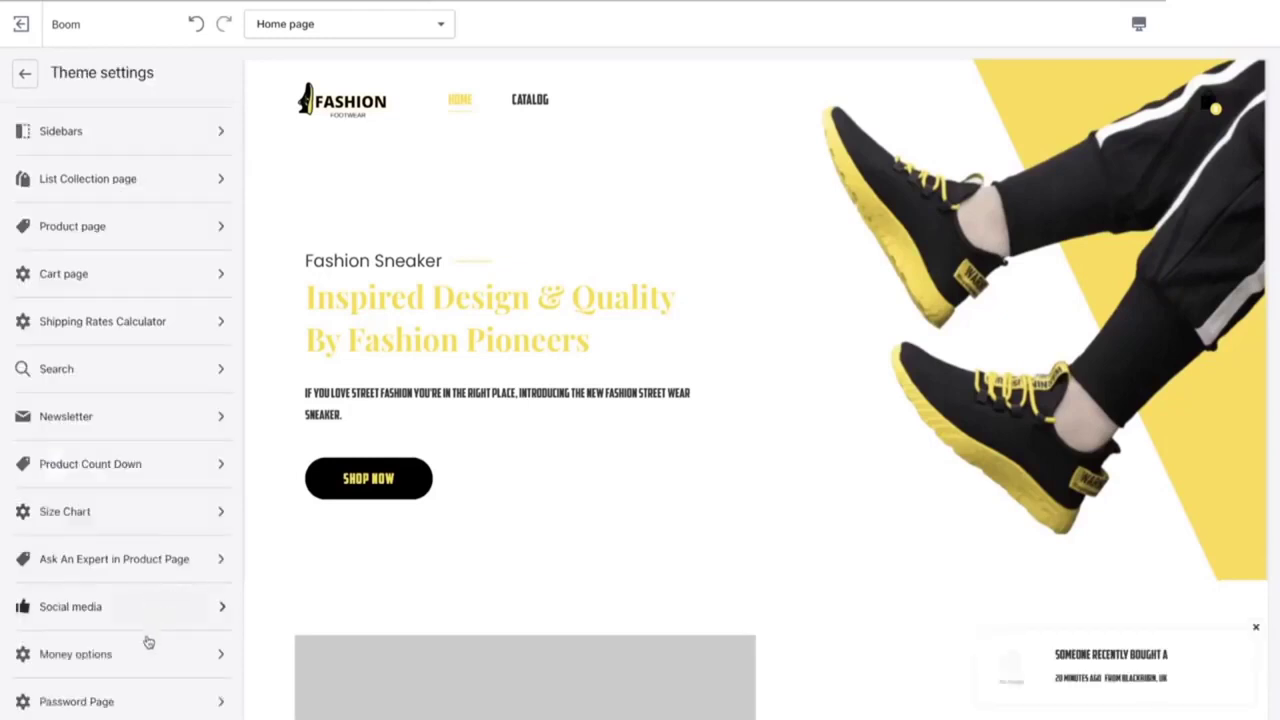
{"action": "left_click", "coordinate": [143, 656]}
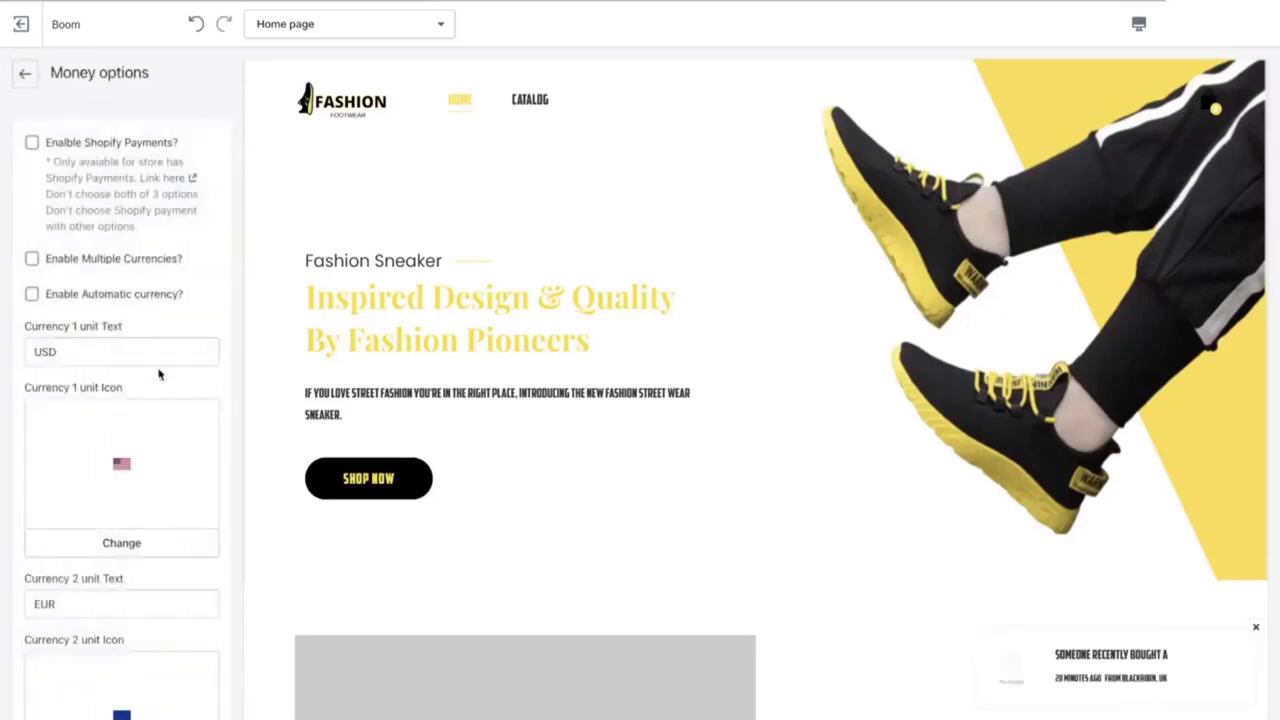
{"action": "left_click", "coordinate": [32, 143]}
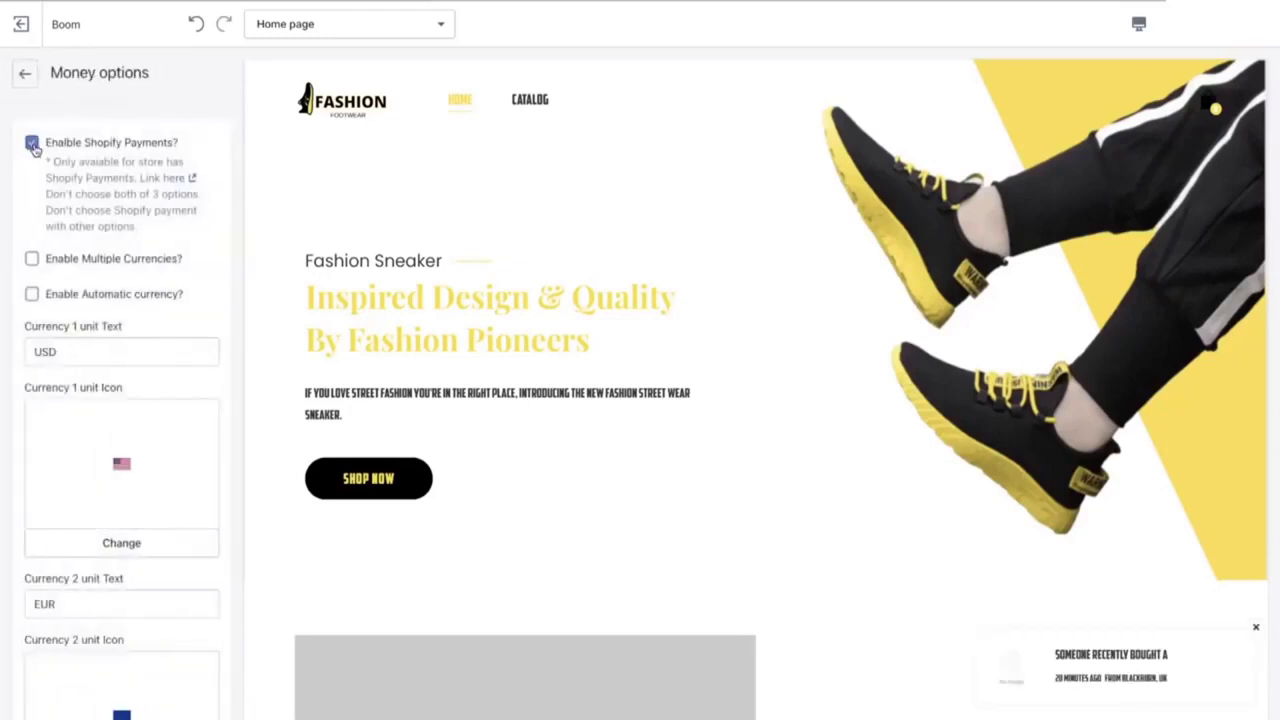
{"action": "left_click", "coordinate": [32, 259]}
{"action": "left_click", "coordinate": [33, 296]}
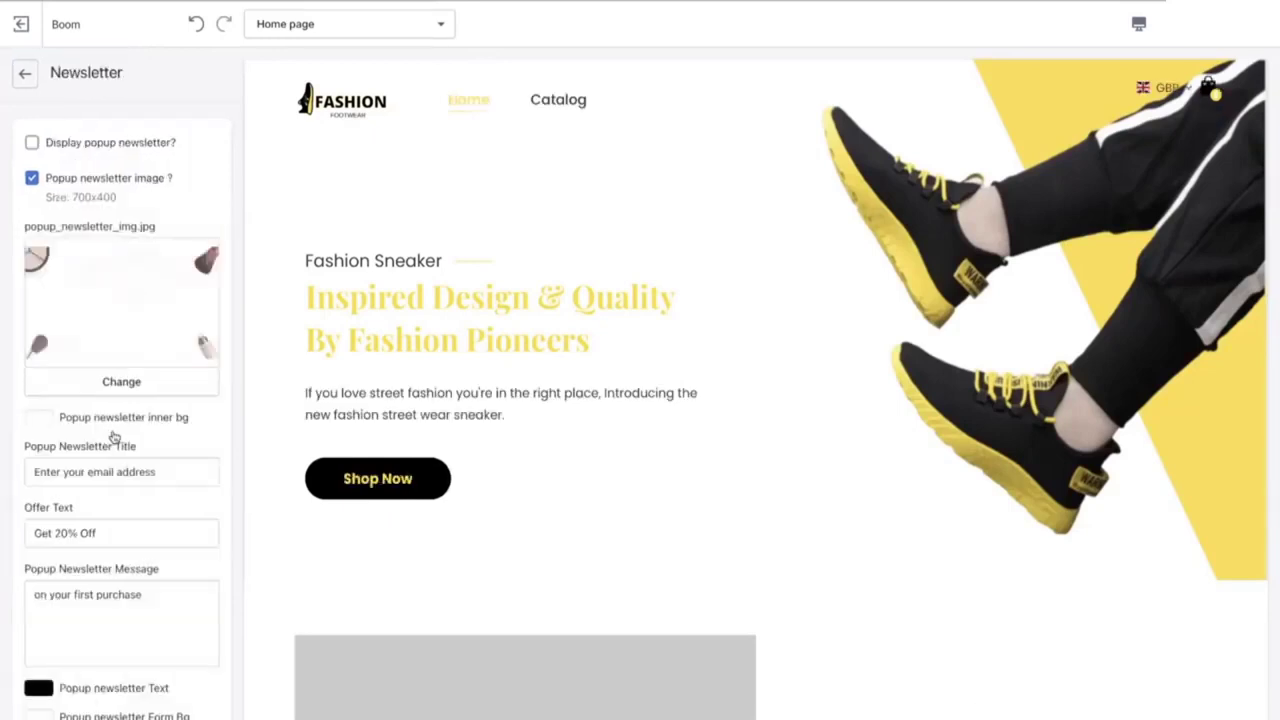
Step: Turn off the popup newsletter image and return to the list of theme settings
{"action": "left_click", "coordinate": [33, 178]}
{"action": "left_click", "coordinate": [28, 77]}
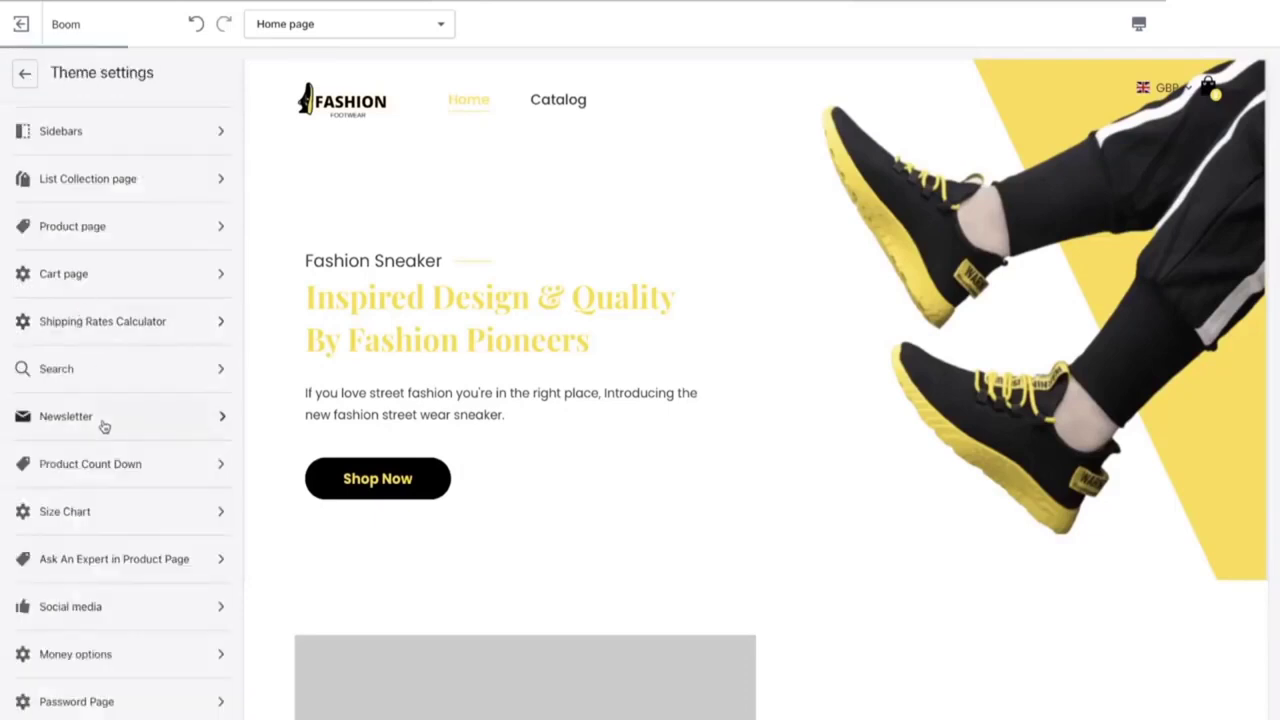
{"action": "scroll", "coordinate": [103, 425], "scroll_direction": "up", "scroll_amount": 7}
{"action": "scroll", "coordinate": [103, 425], "scroll_direction": "down", "scroll_amount": 3}
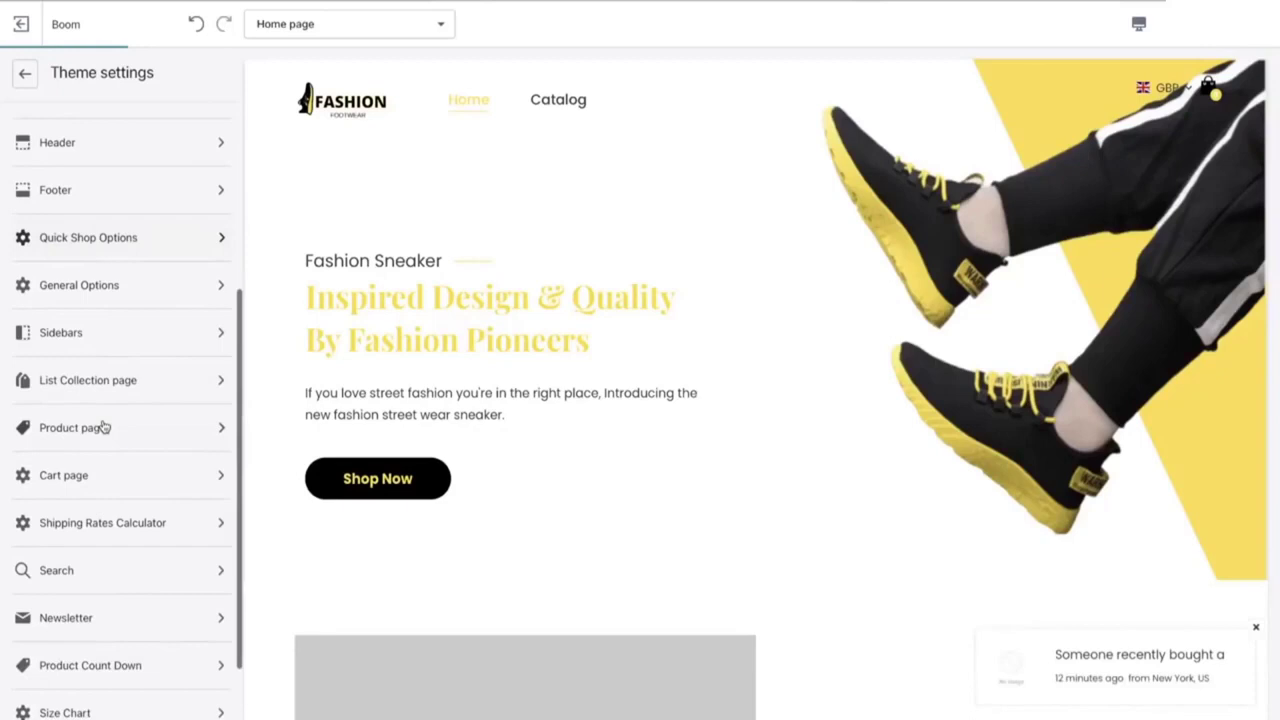
Step: Toggle the option in the theme's Shipping Rates Calculator settings and return to the home page's section list
{"action": "left_click", "coordinate": [118, 531]}
{"action": "left_click", "coordinate": [26, 163]}
{"action": "left_click", "coordinate": [25, 80]}
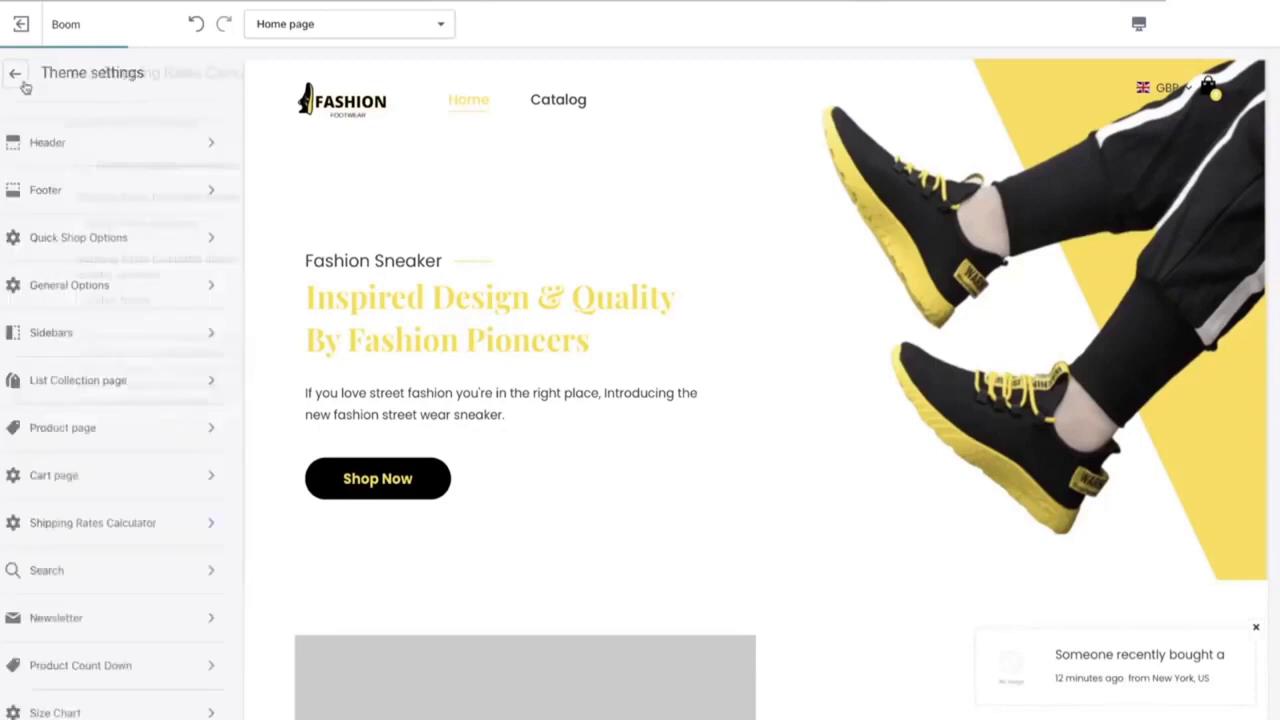
{"action": "scroll", "coordinate": [97, 446], "scroll_direction": "up", "scroll_amount": 4}
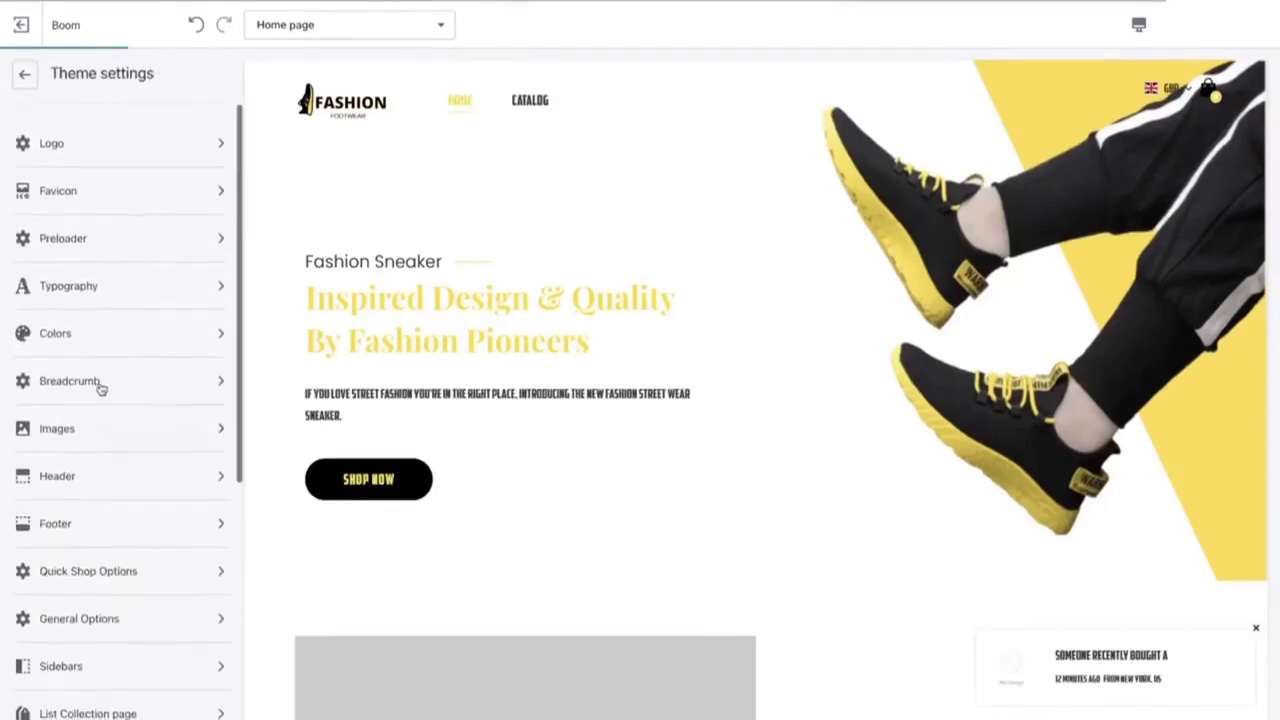
{"action": "left_click", "coordinate": [25, 74]}
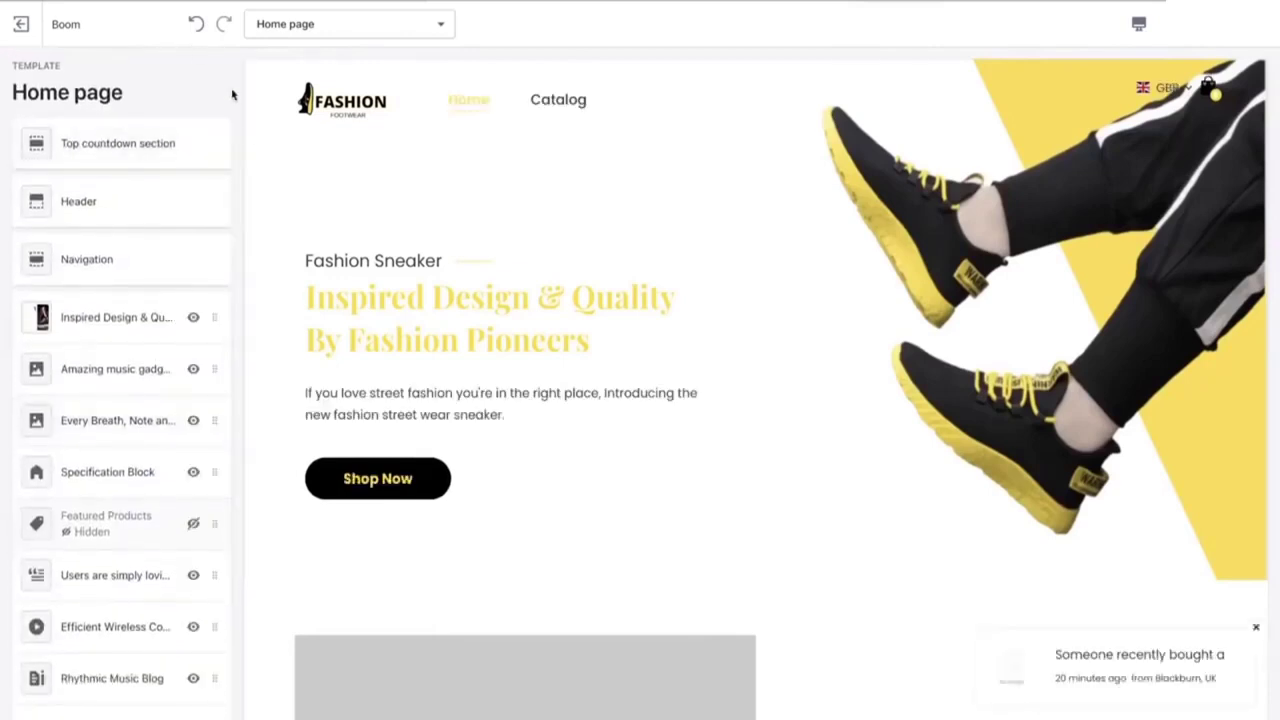
Step: Recolor the "Amazing music gadgets" section's heading, button text and button hover background with the brand yellow
{"action": "scroll", "coordinate": [404, 313], "scroll_direction": "down", "scroll_amount": 4}
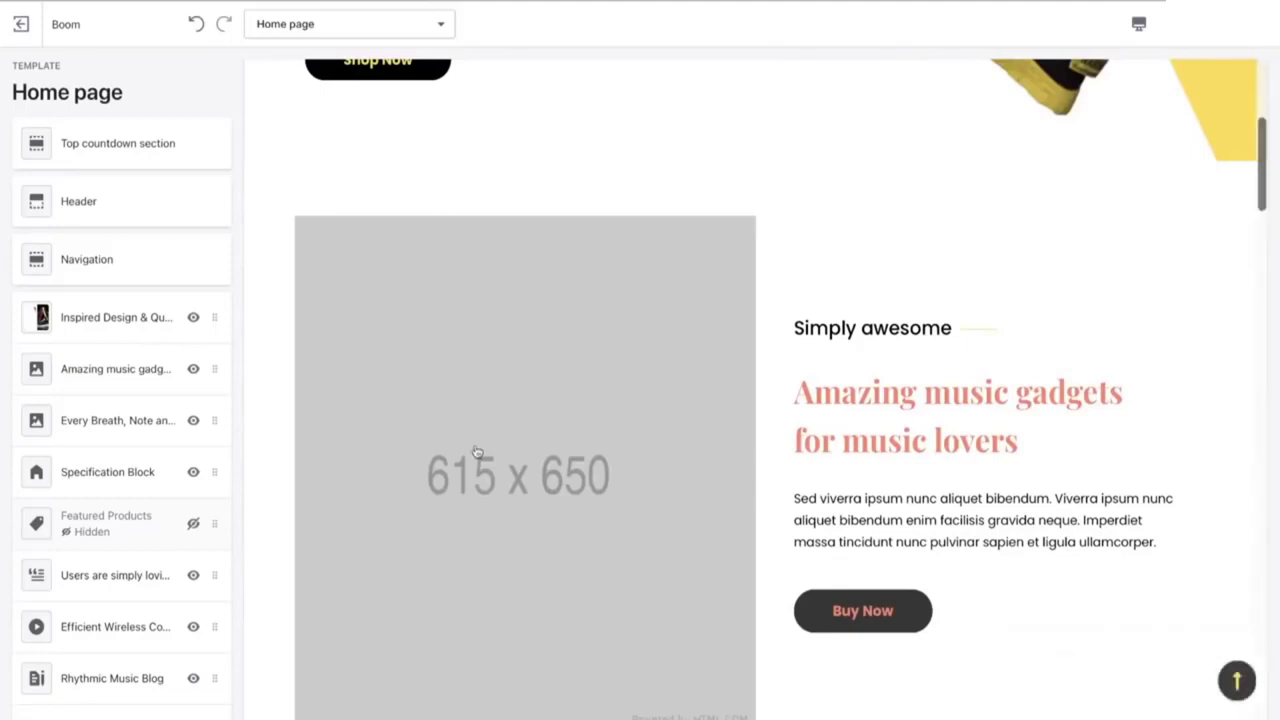
{"action": "left_click", "coordinate": [108, 369]}
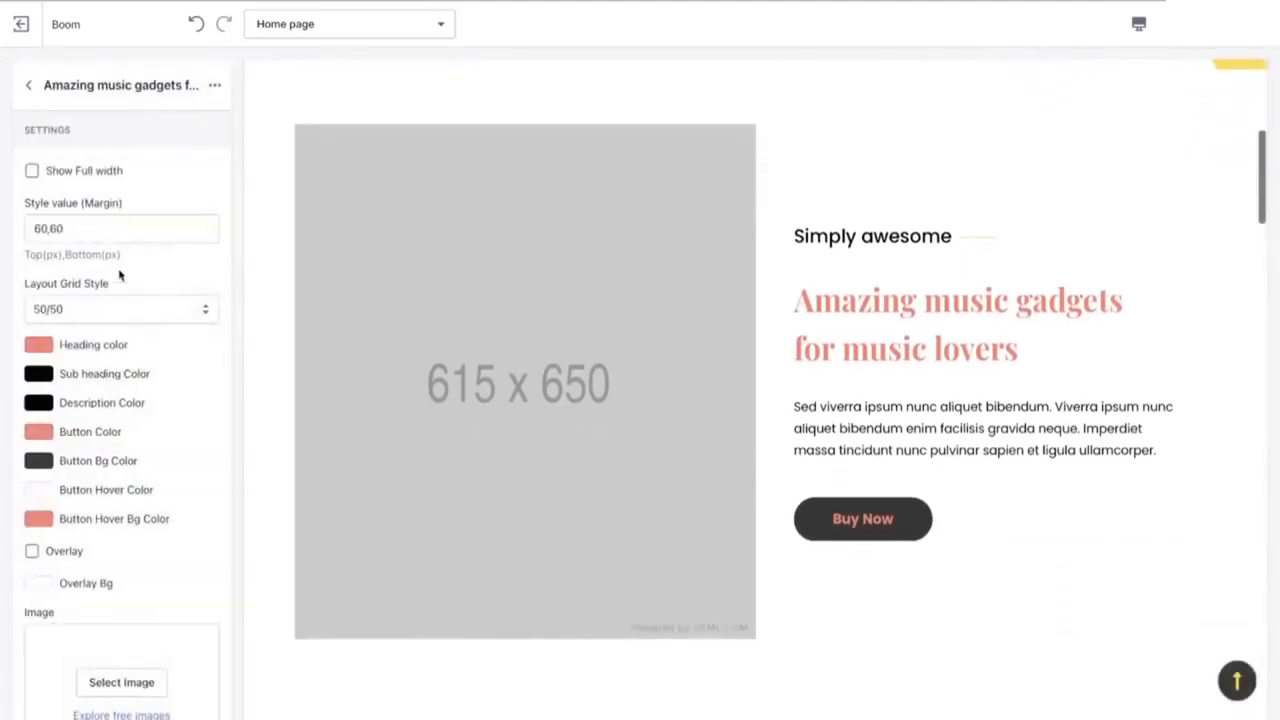
{"action": "left_click", "coordinate": [44, 352]}
{"action": "left_click", "coordinate": [65, 568]}
{"action": "left_click", "coordinate": [207, 531]}
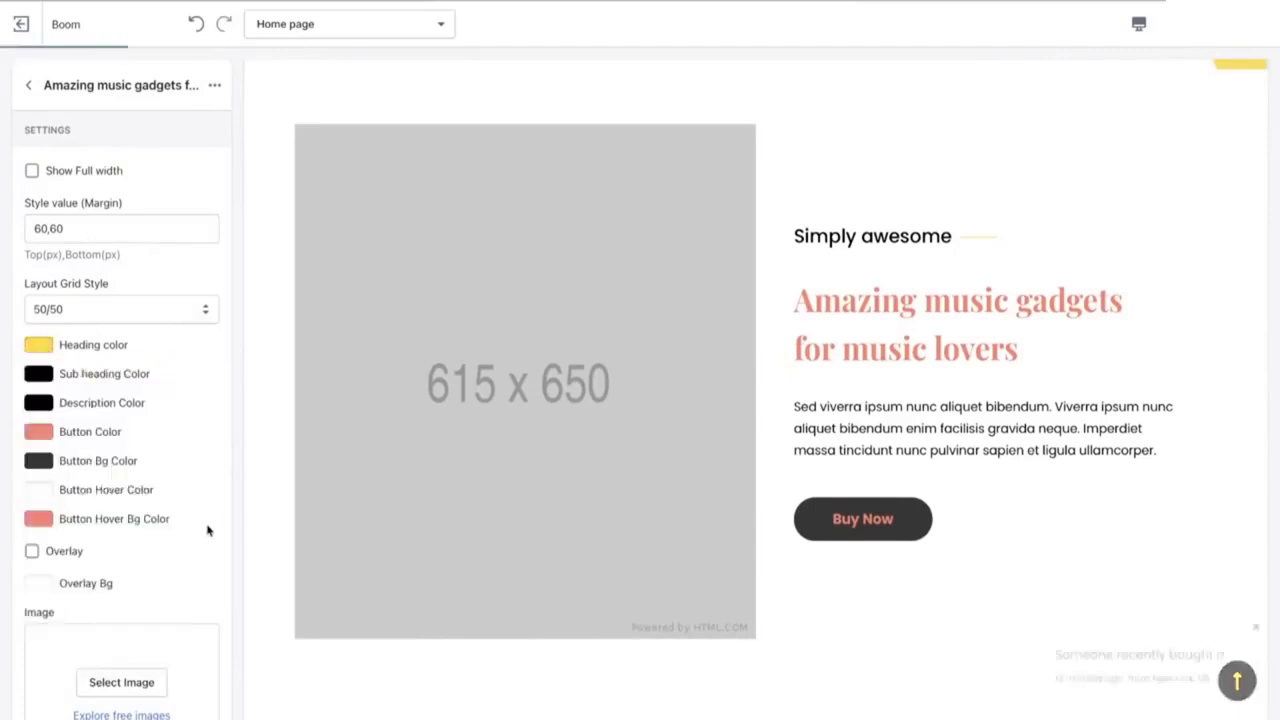
{"action": "left_click", "coordinate": [38, 431]}
{"action": "left_click", "coordinate": [62, 655]}
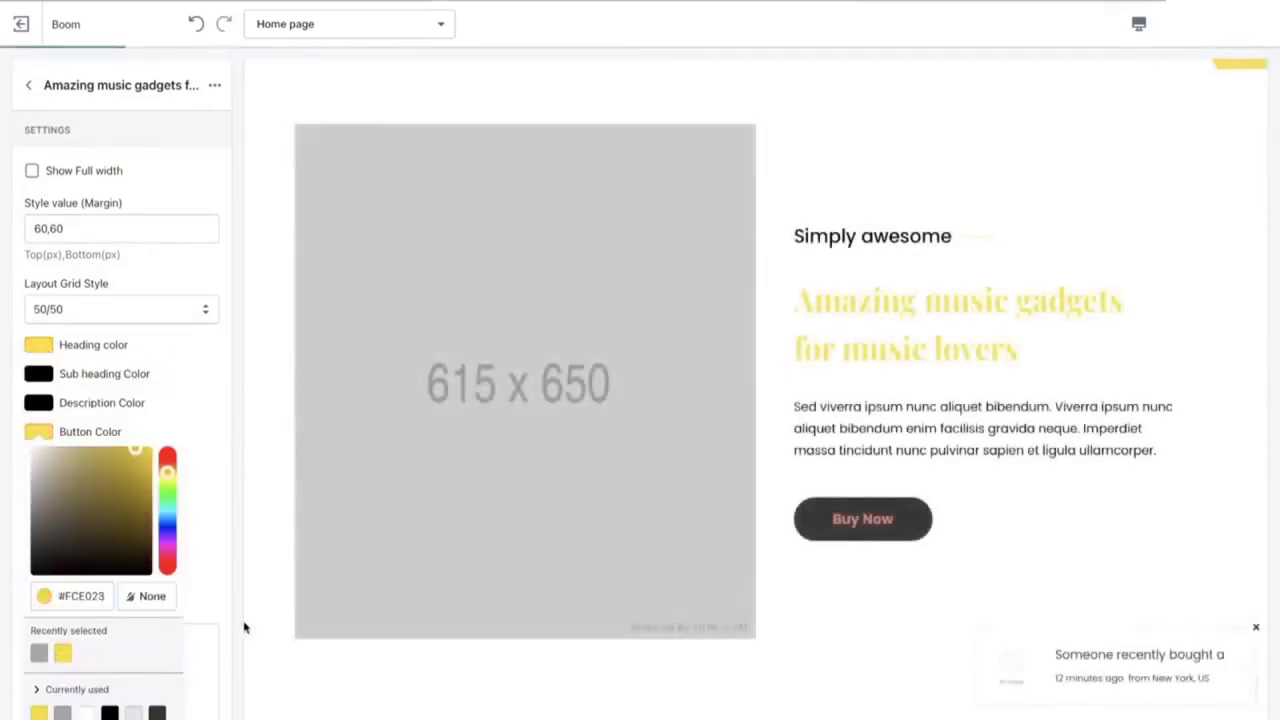
{"action": "left_click", "coordinate": [200, 523]}
{"action": "left_click", "coordinate": [38, 518]}
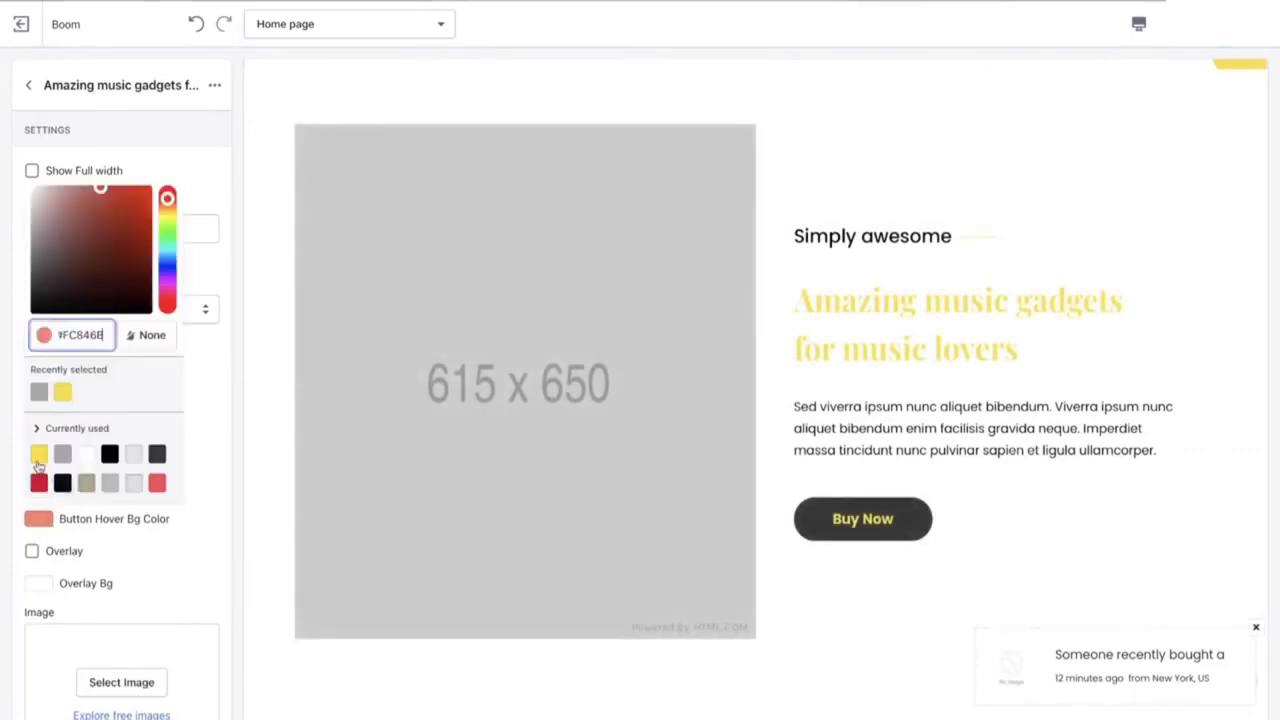
Step: Add the black-and-yellow sneaker pair image and replace the section's copy, with heading "Be Extradordinary", subheading "Statement Sneakers" and button text "Shop Now"
{"action": "scroll", "coordinate": [163, 309], "scroll_direction": "down", "scroll_amount": 5}
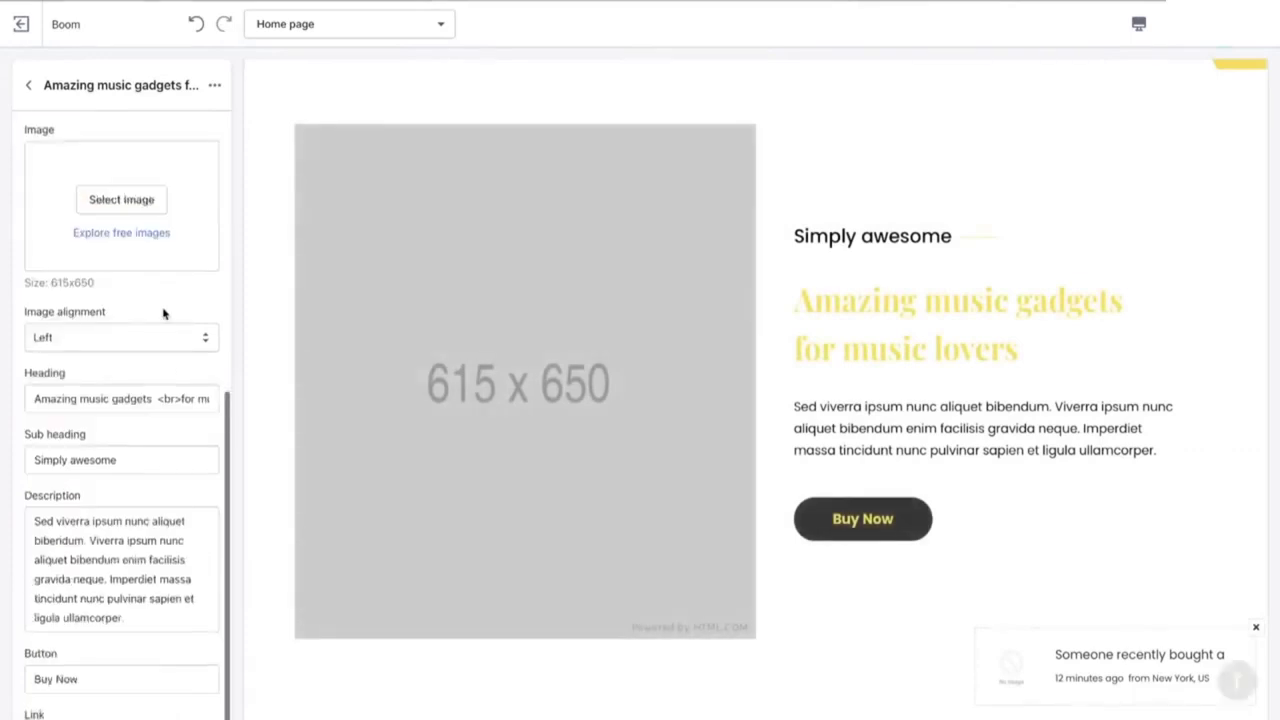
{"action": "left_click", "coordinate": [122, 200]}
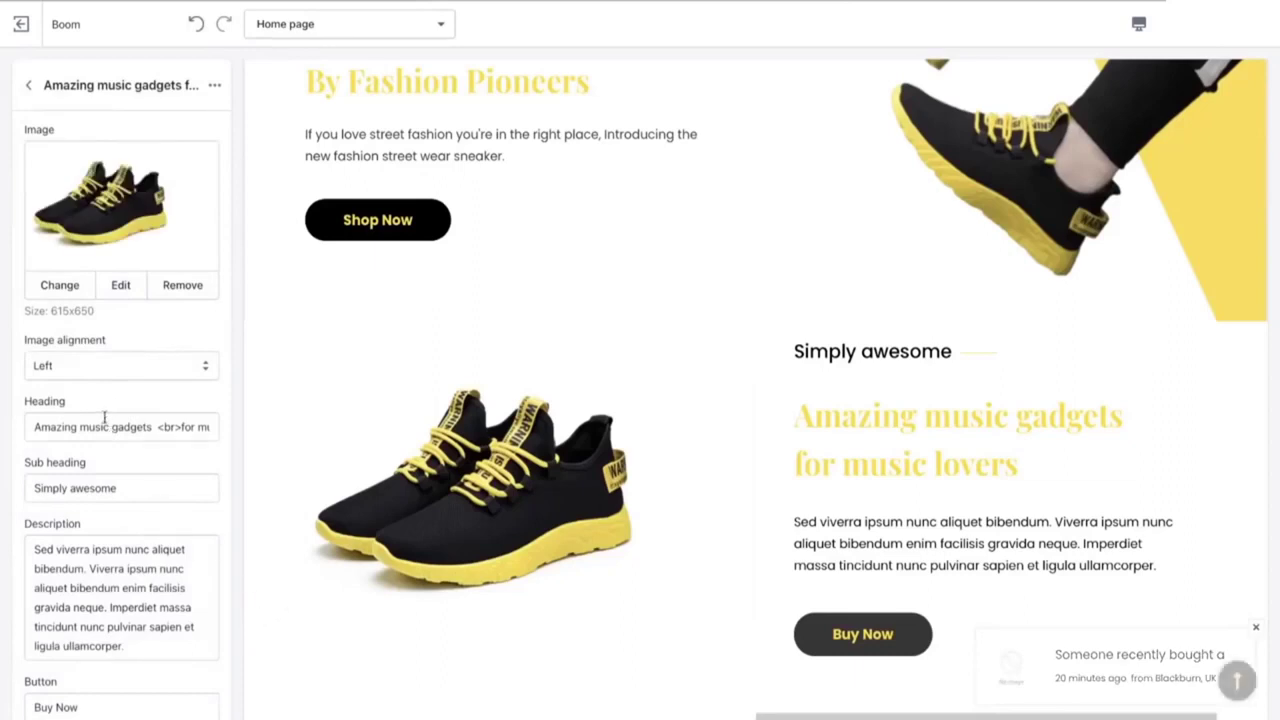
{"action": "left_click_drag", "start_coordinate": [31, 426], "coordinate": [245, 434]}
{"action": "key", "text": "BackSpace"}
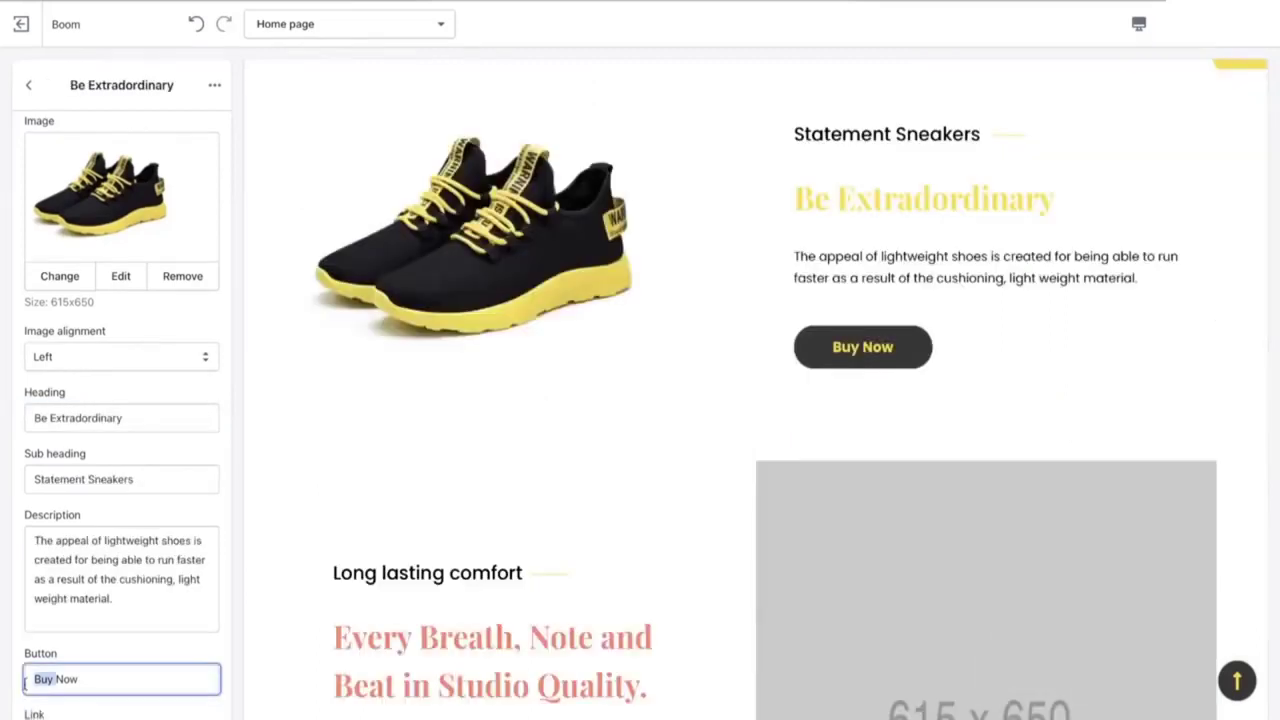
{"action": "key", "text": "BackSpace"}
{"action": "type", "text": "Shop"}
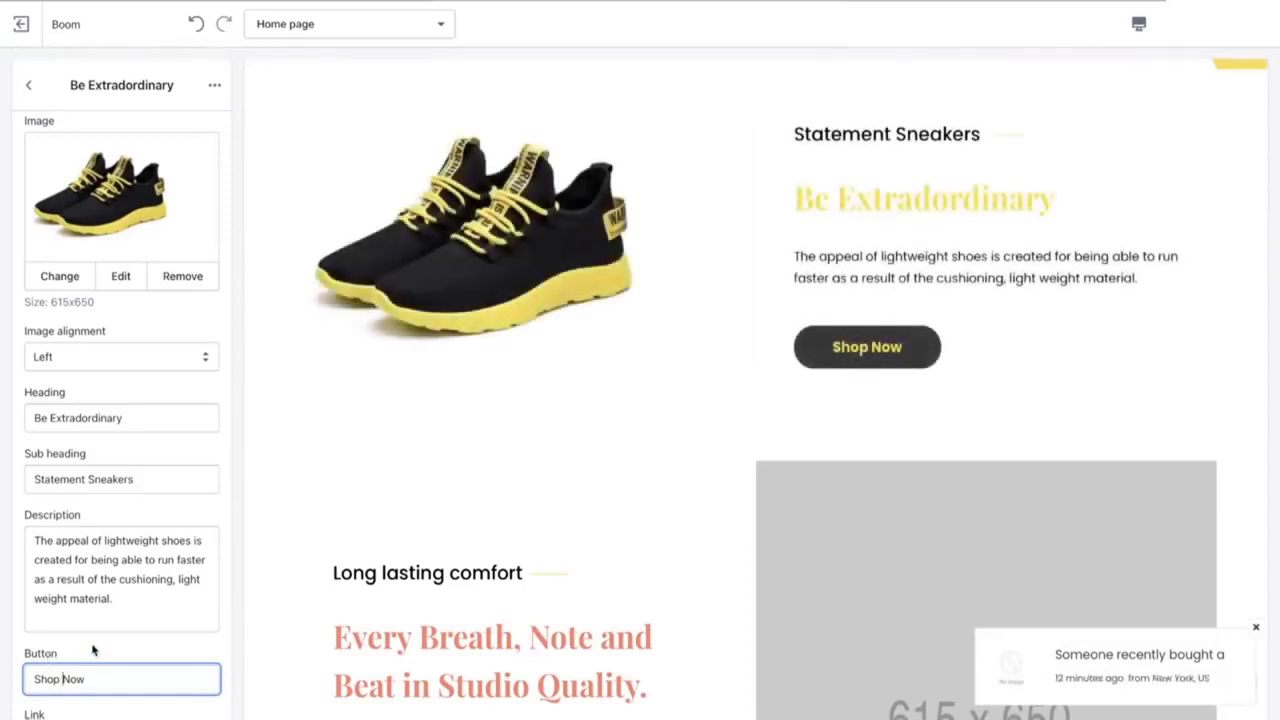
Step: Set the "Be Extradordinary" section's button background color to black (#000000) and return to the section list
{"action": "scroll", "coordinate": [95, 668], "scroll_direction": "up", "scroll_amount": 2}
{"action": "scroll", "coordinate": [95, 672], "scroll_direction": "up", "scroll_amount": 5}
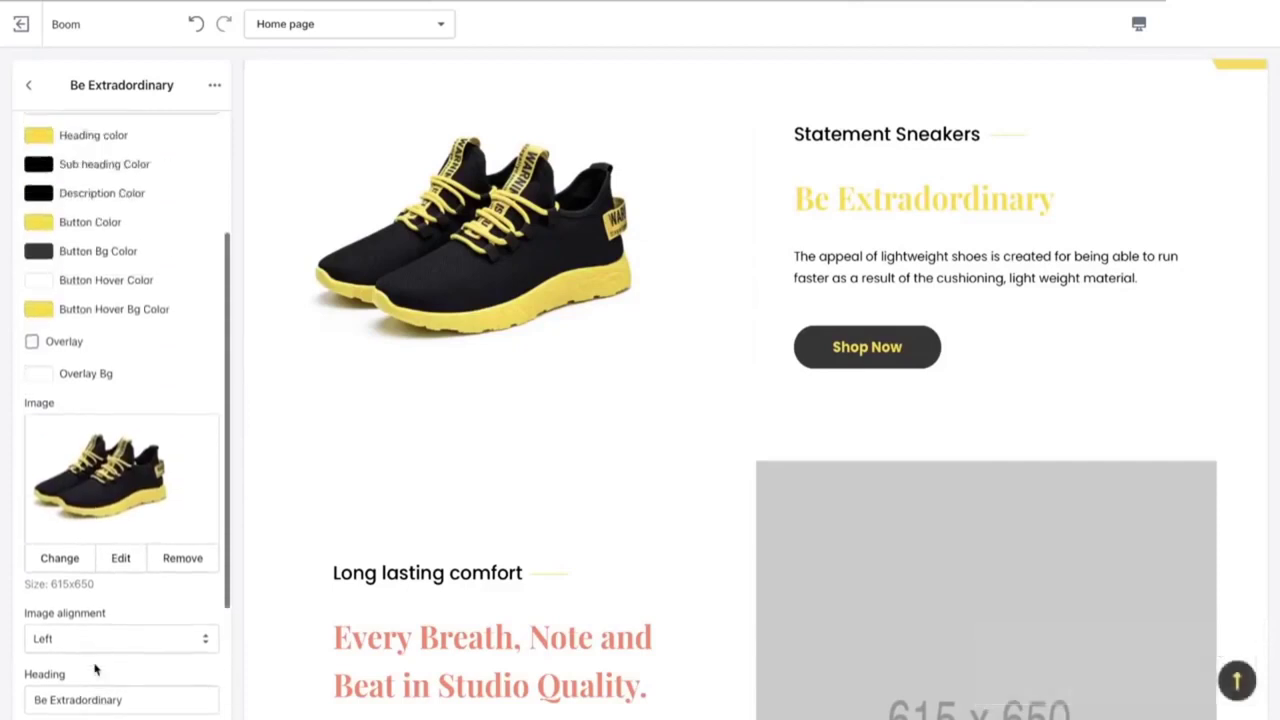
{"action": "left_click", "coordinate": [39, 396]}
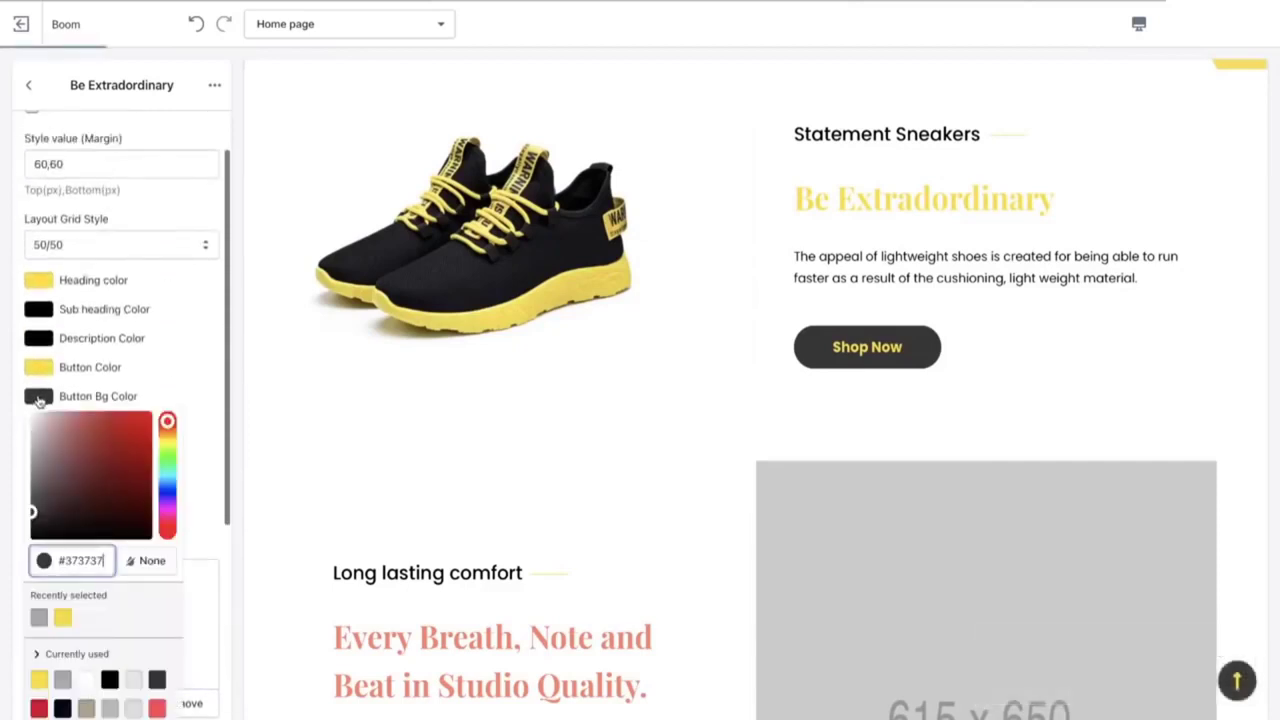
{"action": "left_click", "coordinate": [110, 683]}
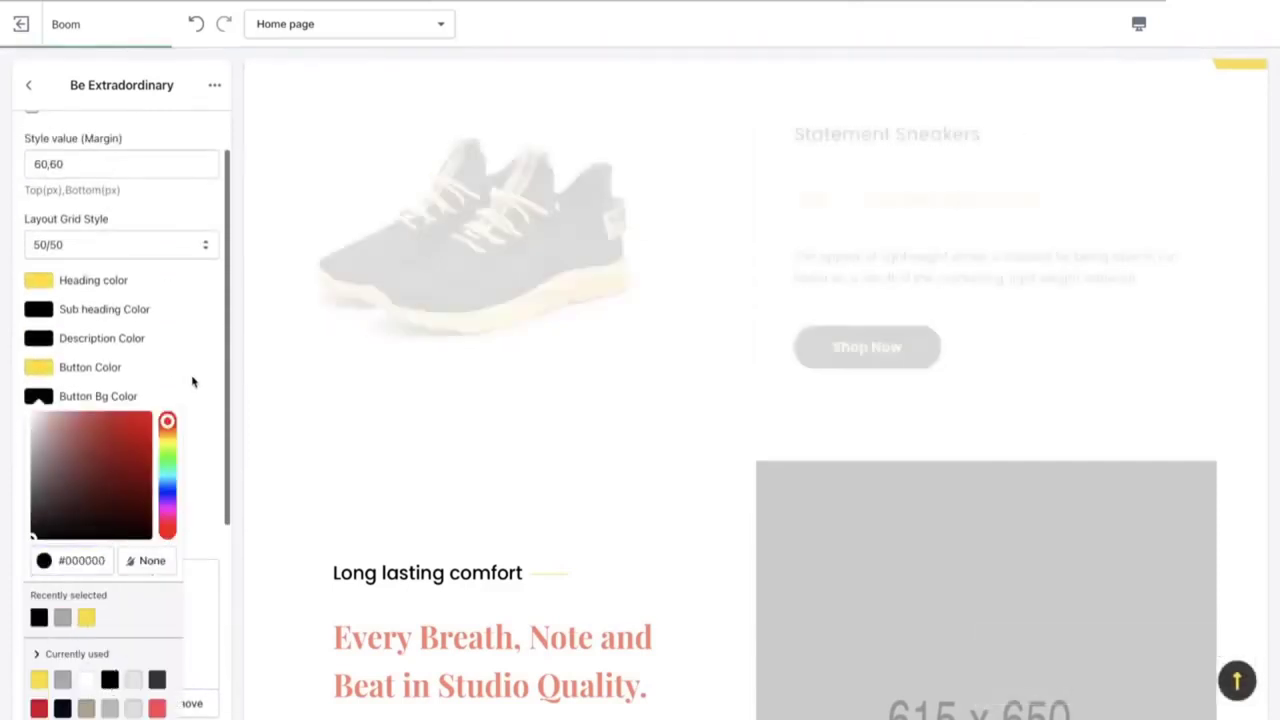
{"action": "left_click", "coordinate": [187, 335]}
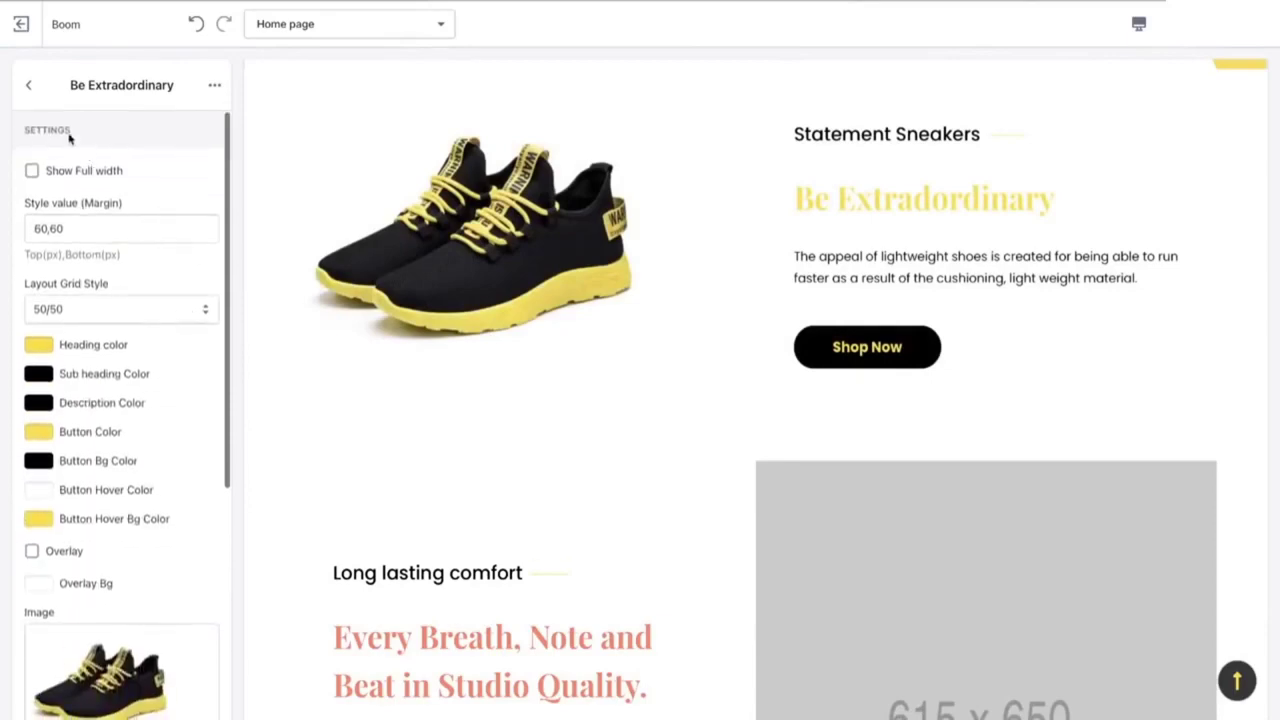
{"action": "left_click", "coordinate": [28, 85]}
Step: Set the heading color of the "Every Breath, Note and Beat in Studio Quality" section to the brand yellow
{"action": "scroll", "coordinate": [502, 413], "scroll_direction": "up", "scroll_amount": 3}
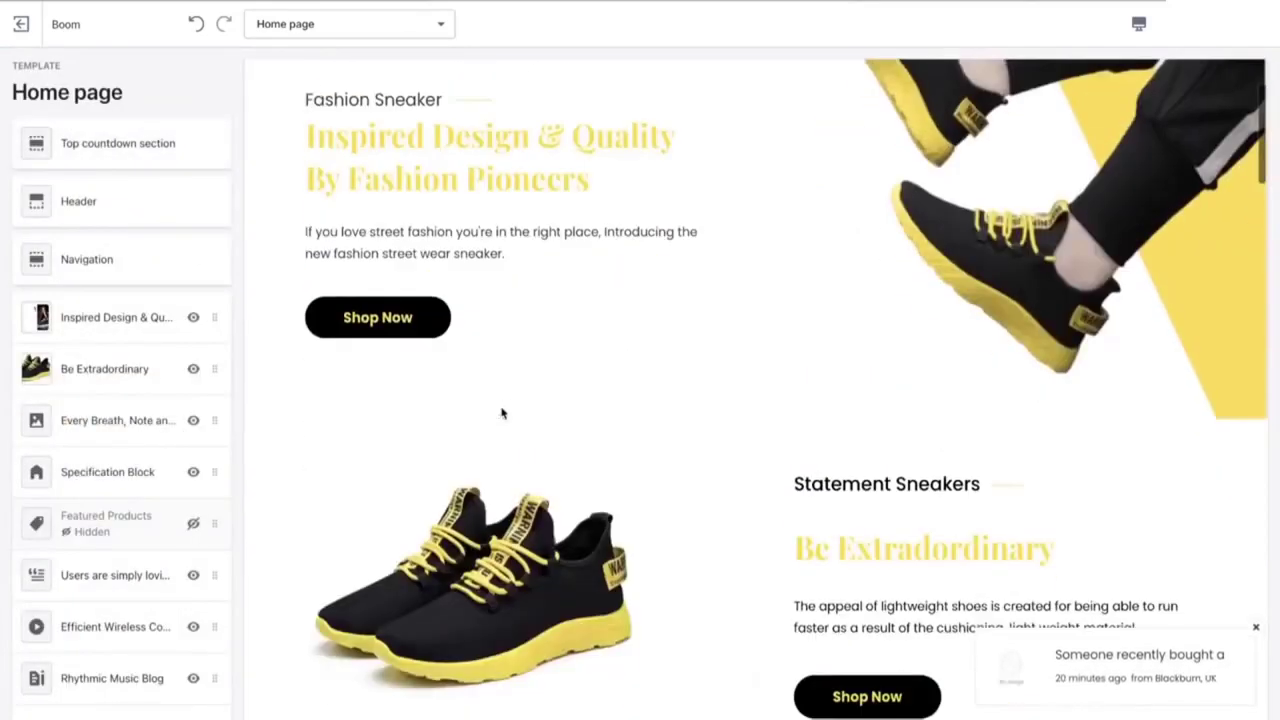
{"action": "scroll", "coordinate": [503, 414], "scroll_direction": "down", "scroll_amount": 5}
{"action": "scroll", "coordinate": [503, 414], "scroll_direction": "up", "scroll_amount": 3}
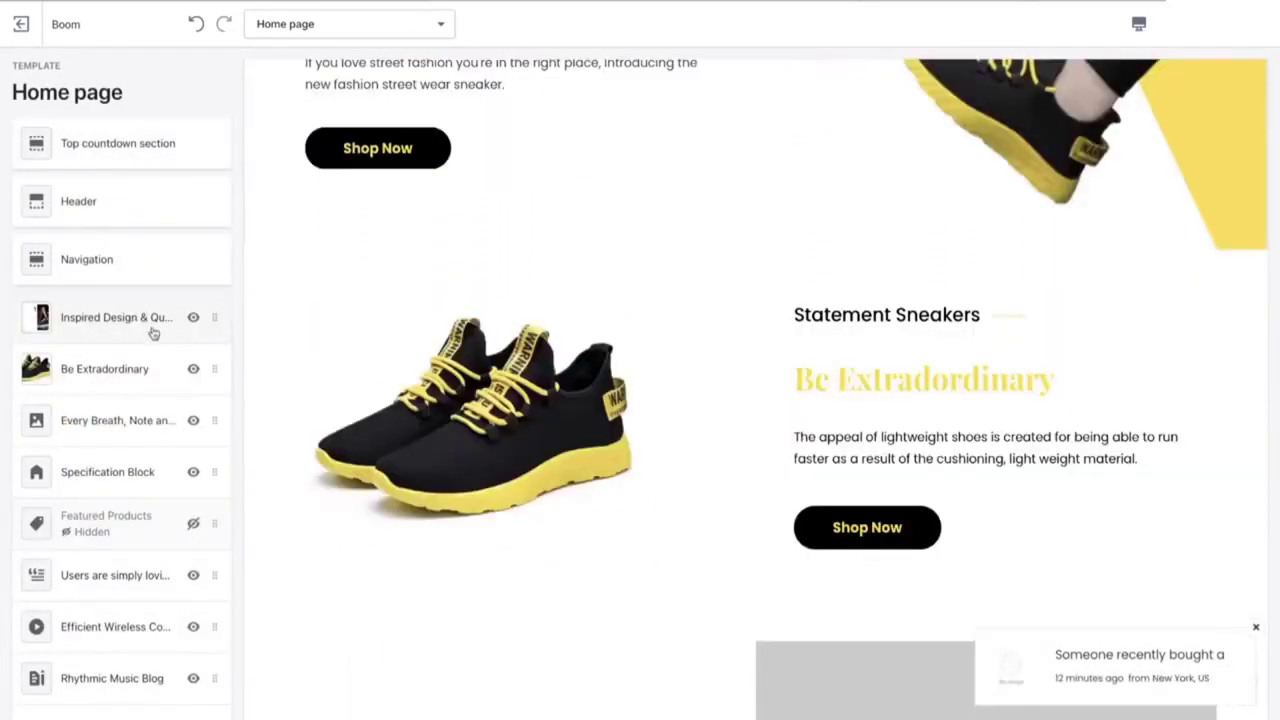
{"action": "scroll", "coordinate": [489, 443], "scroll_direction": "down", "scroll_amount": 6}
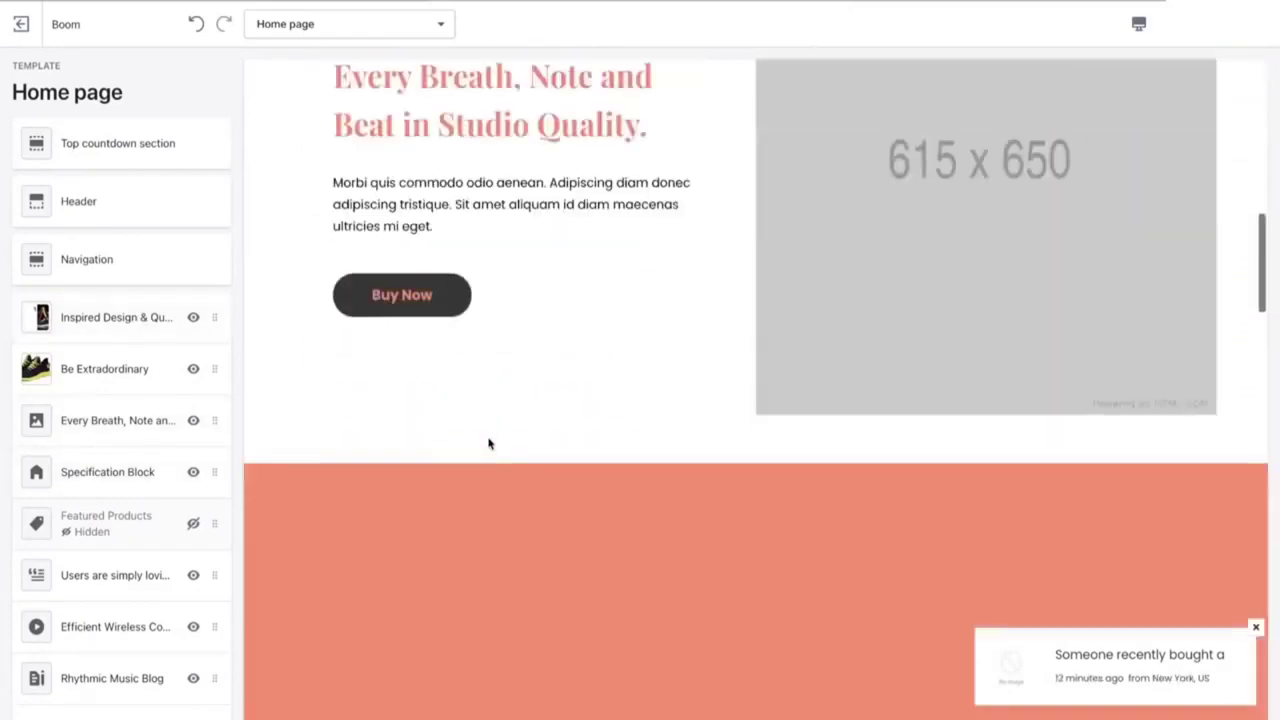
{"action": "scroll", "coordinate": [489, 443], "scroll_direction": "up", "scroll_amount": 3}
{"action": "scroll", "coordinate": [489, 443], "scroll_direction": "down", "scroll_amount": 2}
{"action": "left_click", "coordinate": [104, 425]}
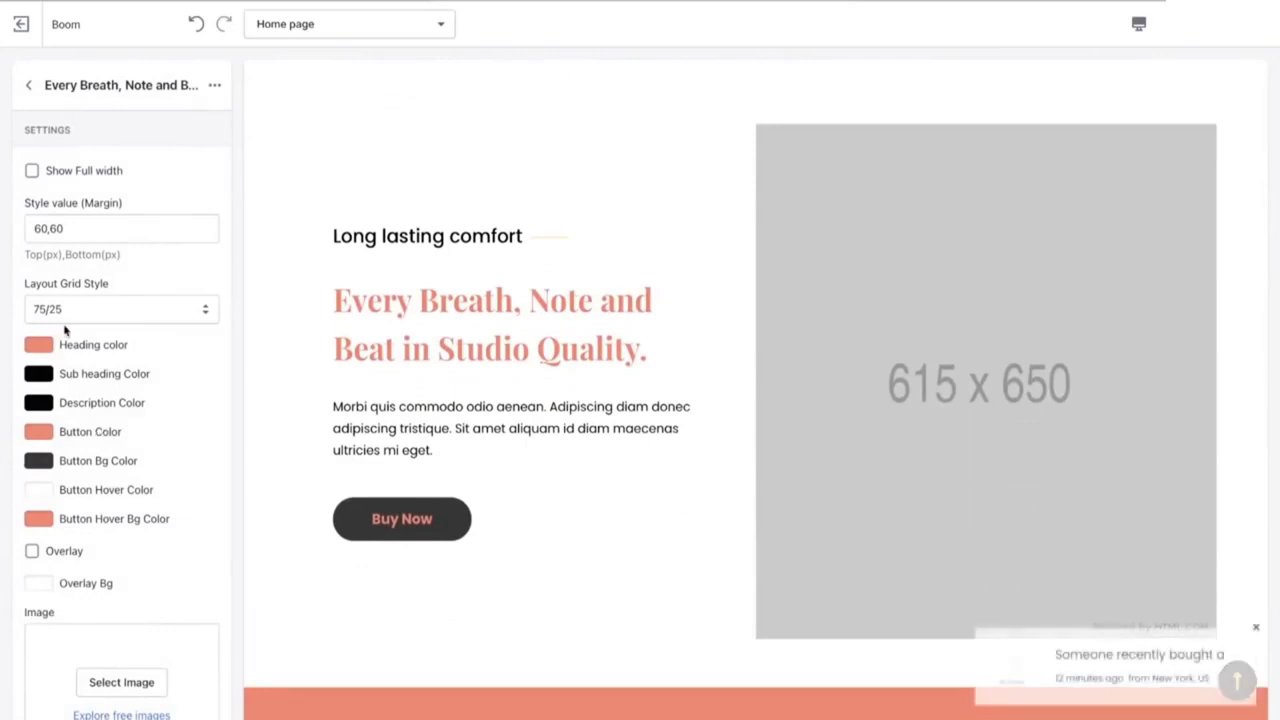
{"action": "left_click", "coordinate": [40, 344]}
{"action": "left_click", "coordinate": [86, 566]}
{"action": "left_click", "coordinate": [189, 466]}
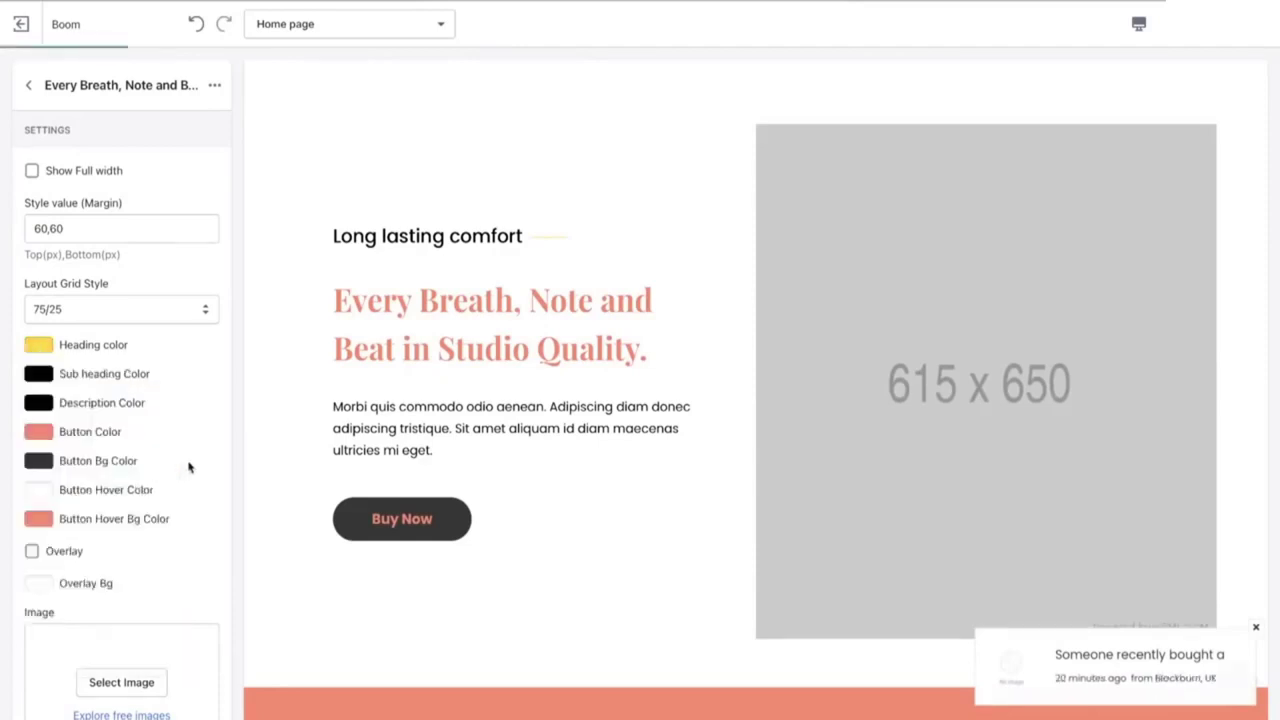
Step: Set the "Every Breath" section's button text and hover background to the brand yellow and its button background to black
{"action": "left_click", "coordinate": [39, 433]}
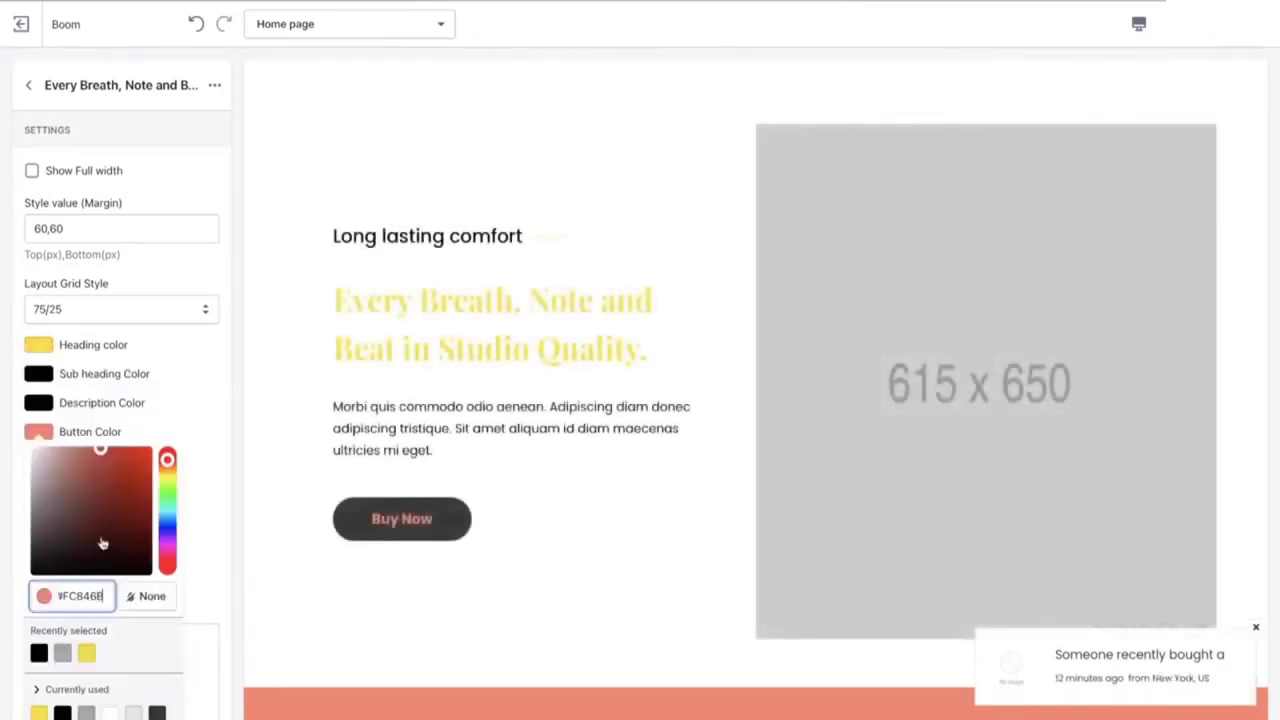
{"action": "left_click", "coordinate": [86, 653]}
{"action": "left_click", "coordinate": [194, 608]}
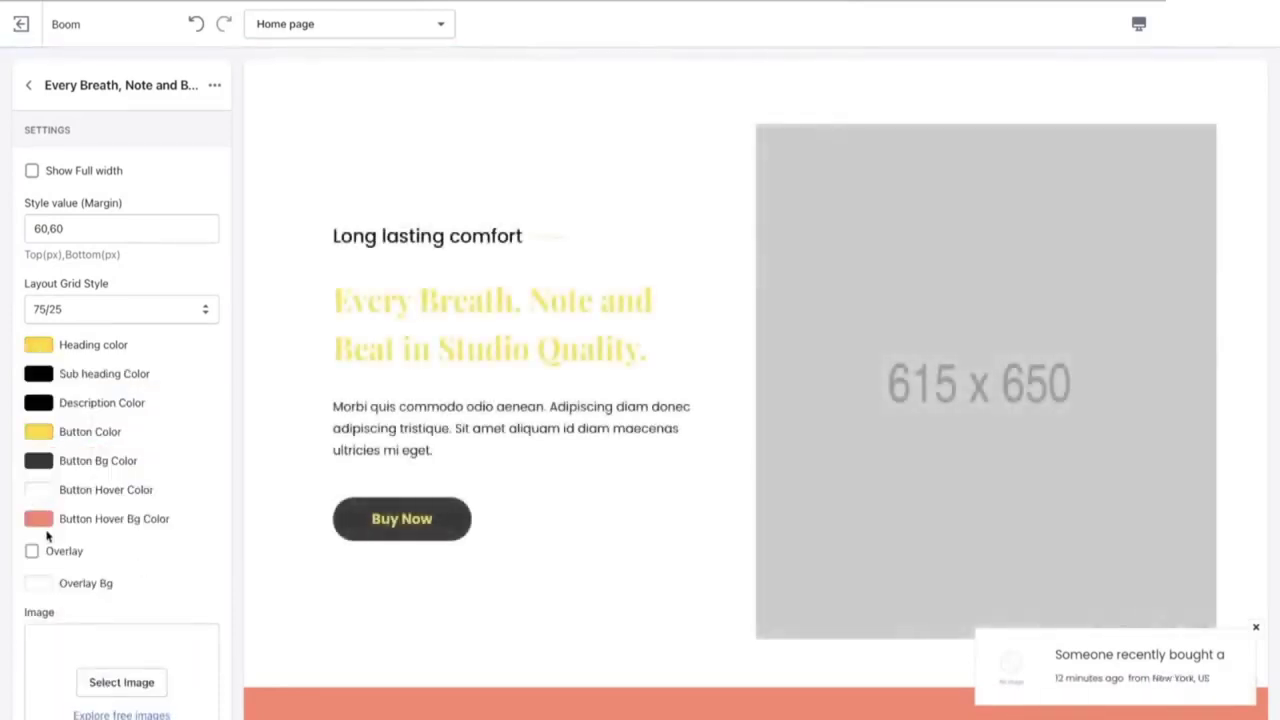
{"action": "left_click", "coordinate": [40, 520]}
{"action": "left_click", "coordinate": [37, 452]}
{"action": "left_click", "coordinate": [229, 583]}
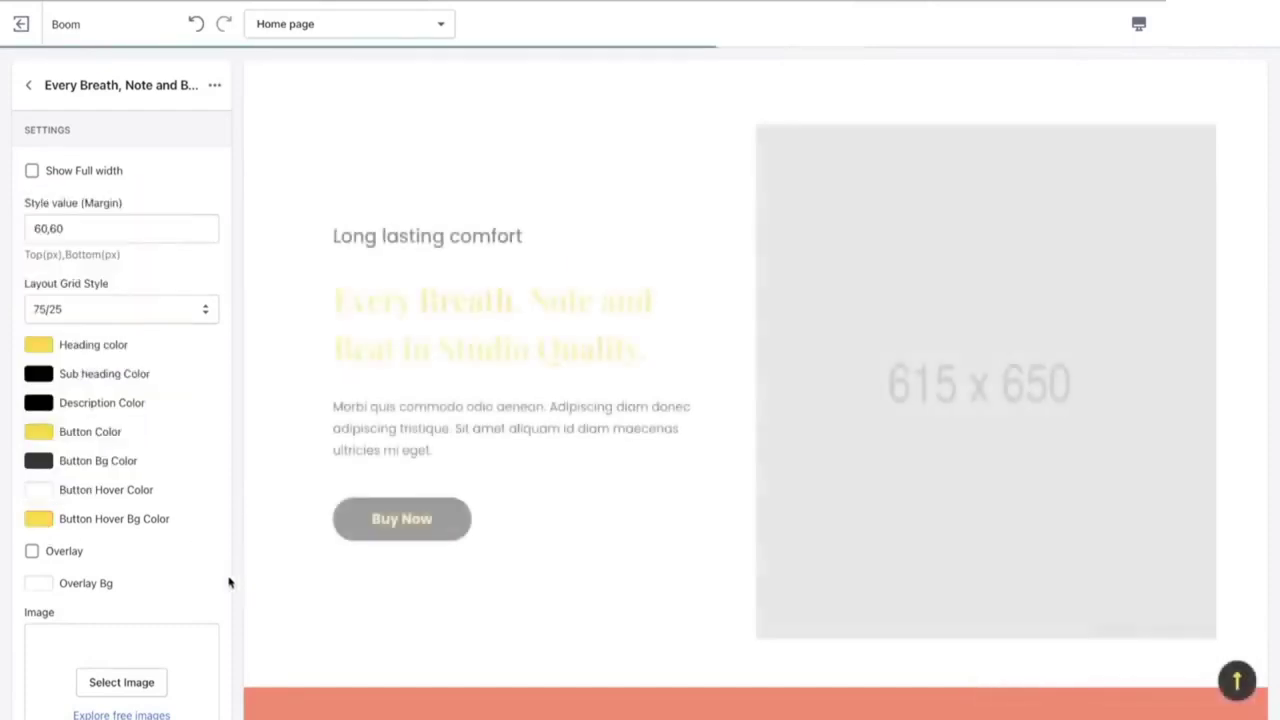
{"action": "left_click", "coordinate": [38, 460]}
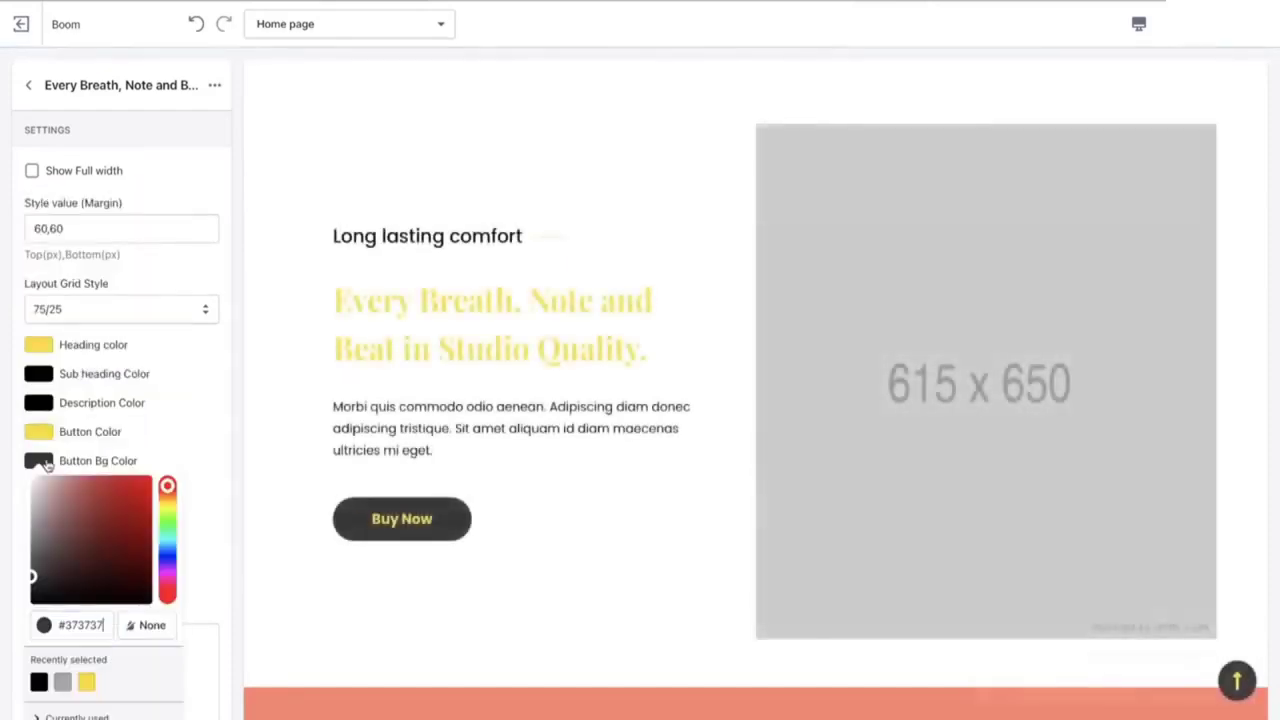
{"action": "left_click", "coordinate": [40, 681]}
{"action": "left_click", "coordinate": [186, 403]}
Step: Upload the sneaker pair image with the "WARNING" heel labels as the "Every Breath" section's image
{"action": "scroll", "coordinate": [174, 497], "scroll_direction": "down", "scroll_amount": 5}
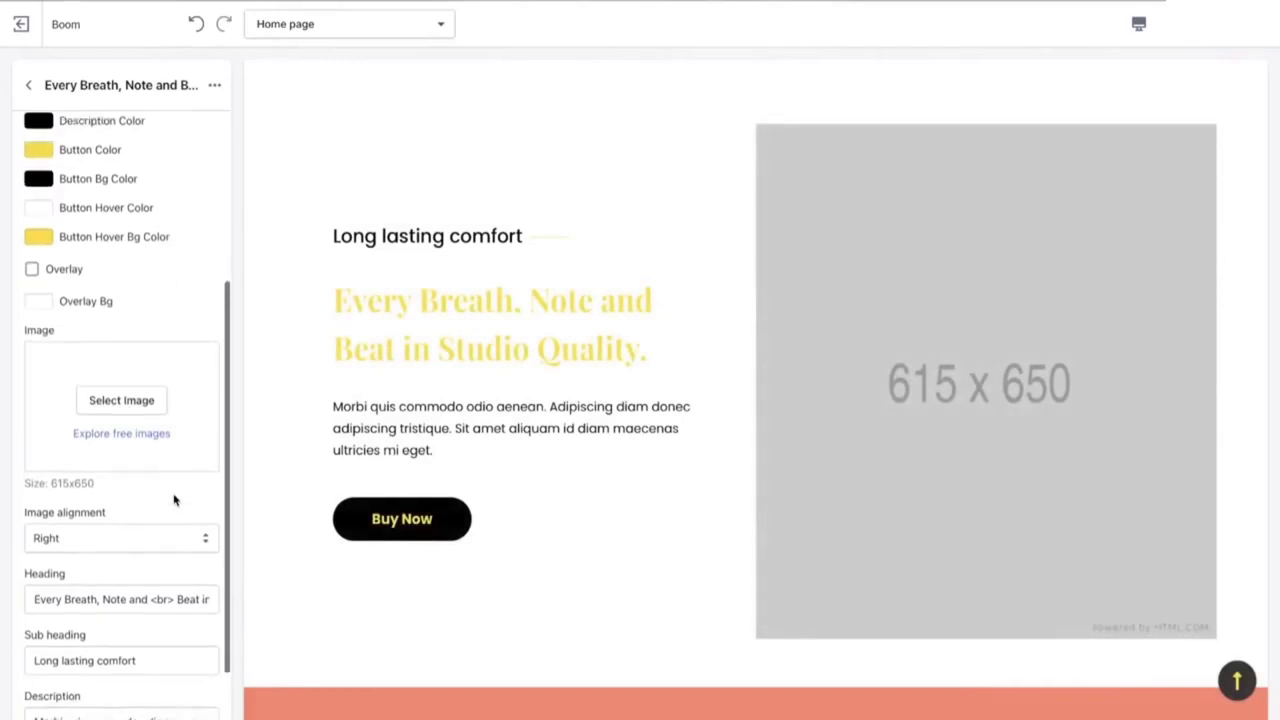
{"action": "scroll", "coordinate": [174, 500], "scroll_direction": "up", "scroll_amount": 1}
{"action": "scroll", "coordinate": [174, 500], "scroll_direction": "down", "scroll_amount": 4}
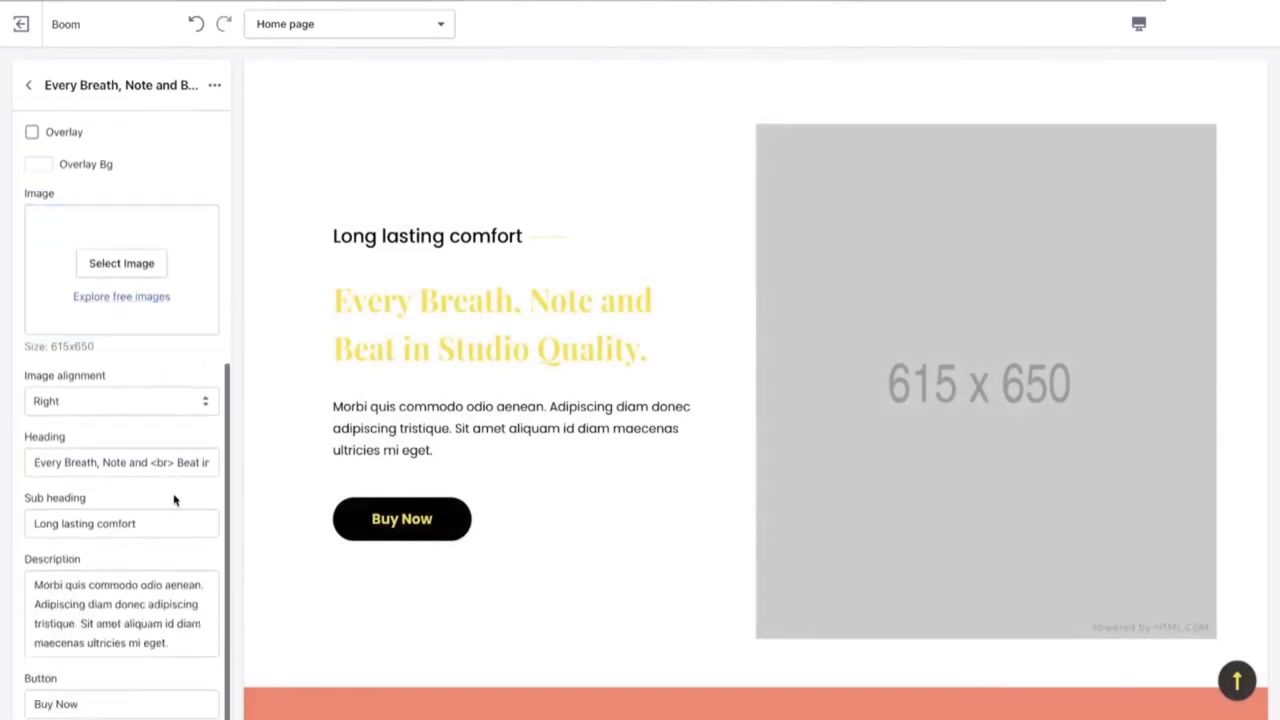
{"action": "left_click", "coordinate": [127, 272]}
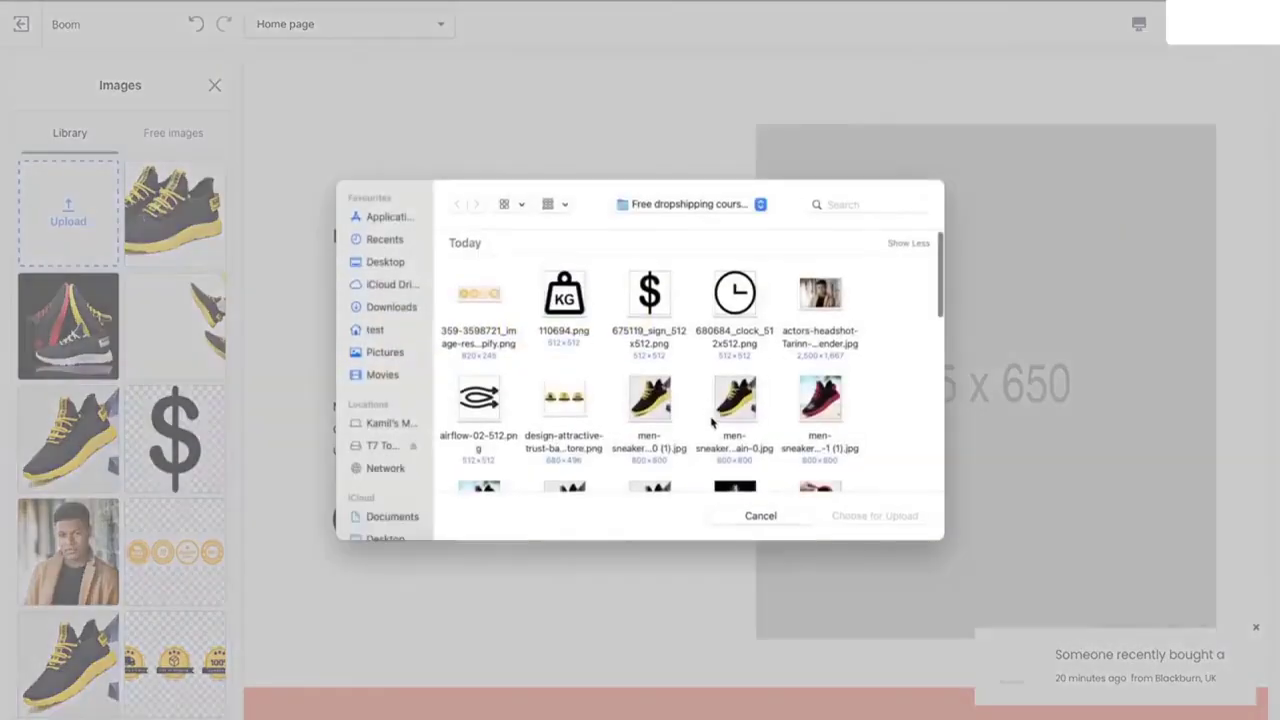
{"action": "scroll", "coordinate": [712, 424], "scroll_direction": "down", "scroll_amount": 5}
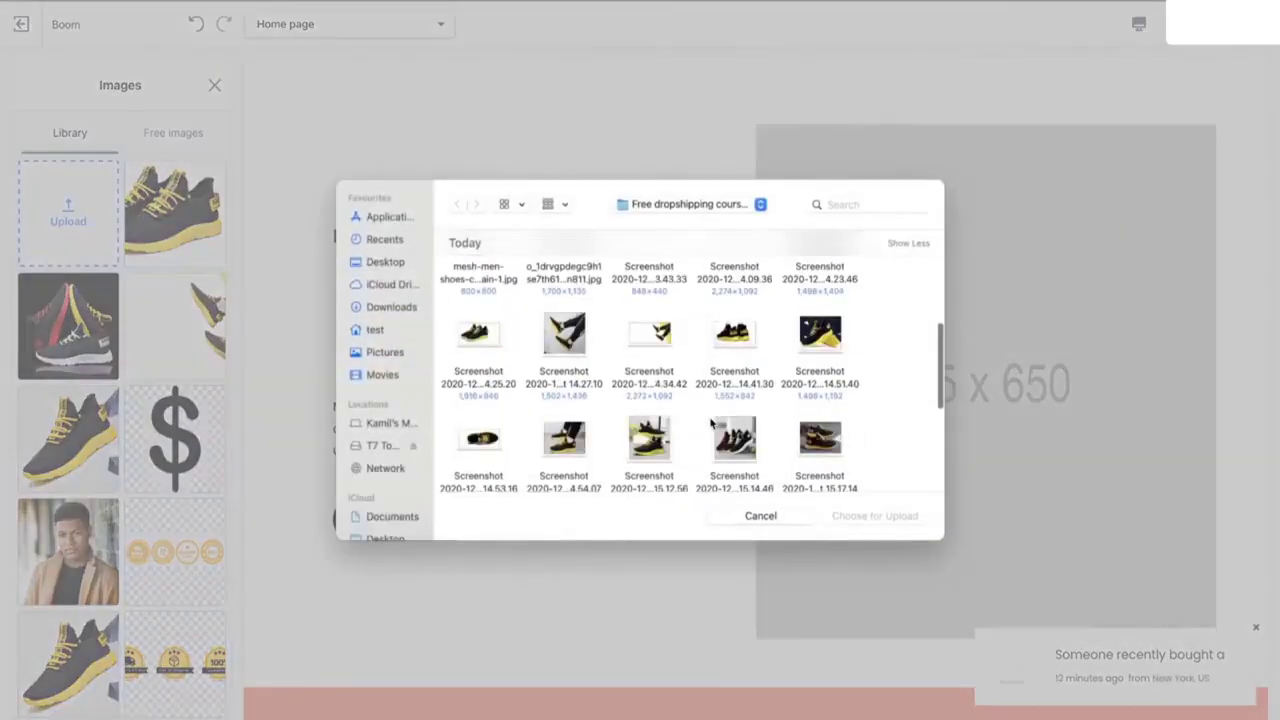
{"action": "left_click", "coordinate": [728, 364]}
{"action": "left_click", "coordinate": [880, 516]}
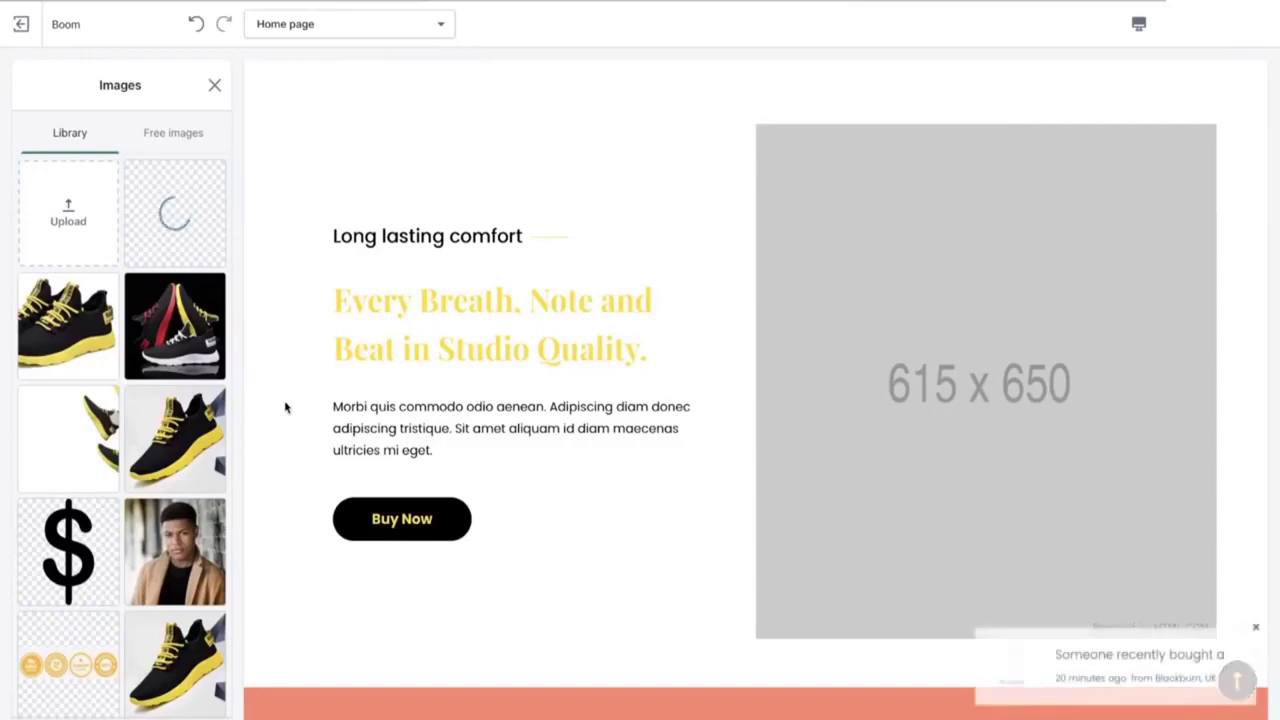
Step: Examine the banner and both sneaker image sections in the home page preview, and return to the section list
{"action": "scroll", "coordinate": [285, 407], "scroll_direction": "down", "scroll_amount": 3}
{"action": "scroll", "coordinate": [285, 407], "scroll_direction": "up", "scroll_amount": 3}
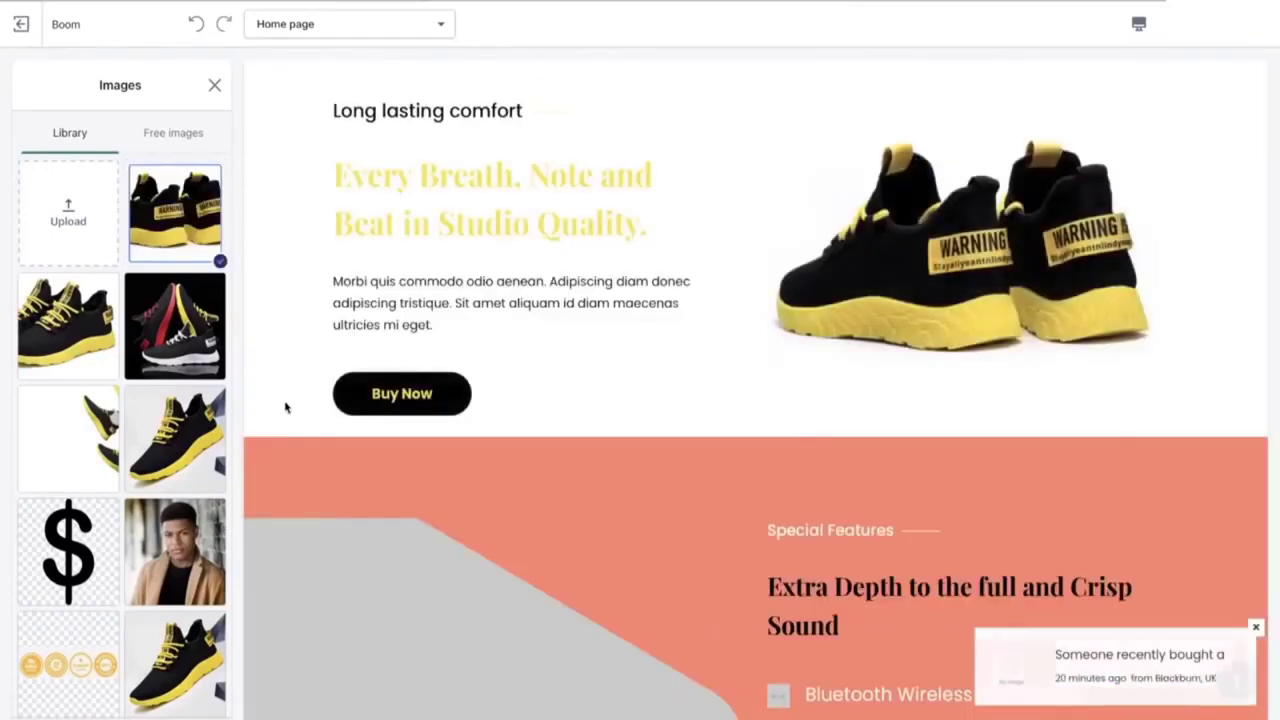
{"action": "scroll", "coordinate": [468, 420], "scroll_direction": "up", "scroll_amount": 8}
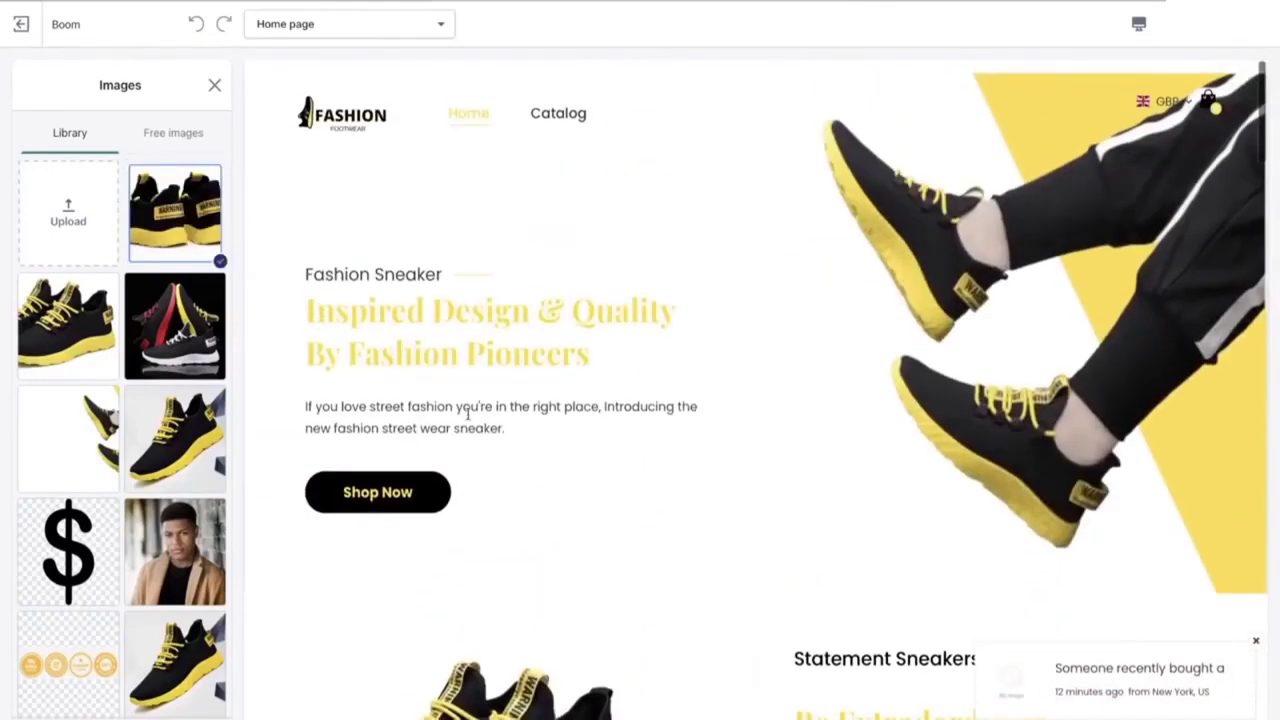
{"action": "scroll", "coordinate": [486, 449], "scroll_direction": "down", "scroll_amount": 5}
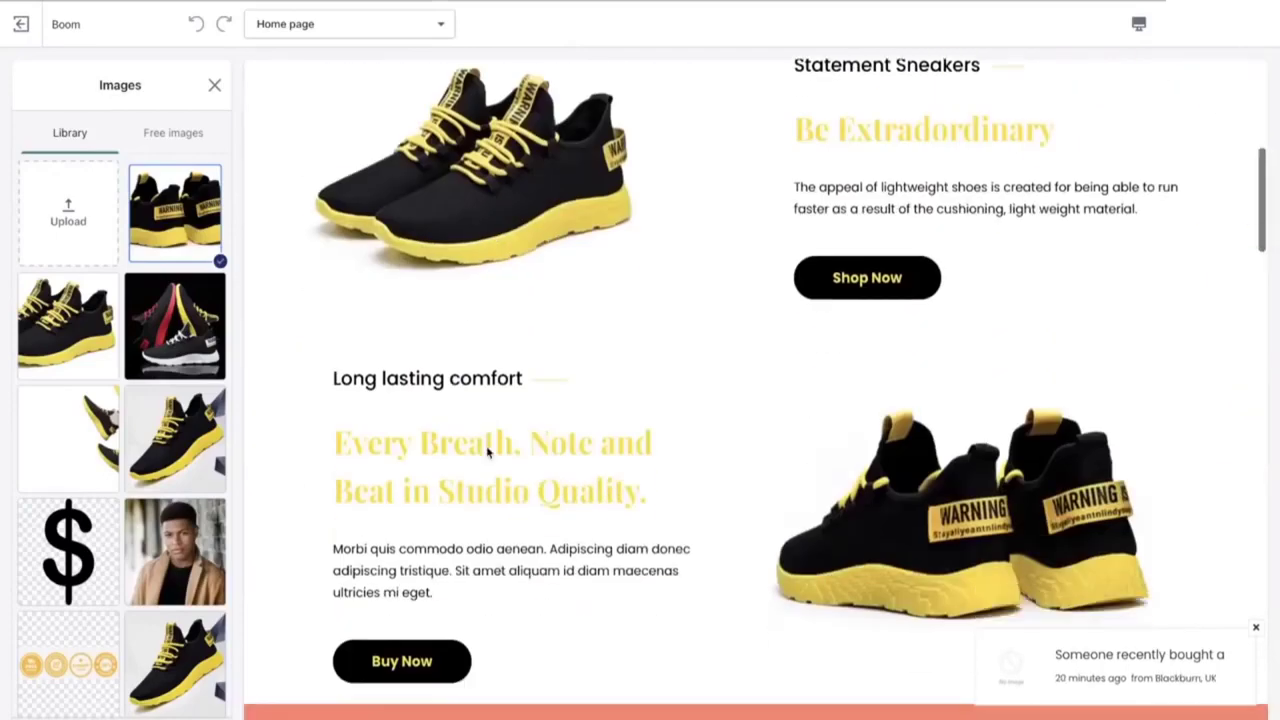
{"action": "scroll", "coordinate": [487, 451], "scroll_direction": "up", "scroll_amount": 5}
{"action": "scroll", "coordinate": [487, 452], "scroll_direction": "down", "scroll_amount": 5}
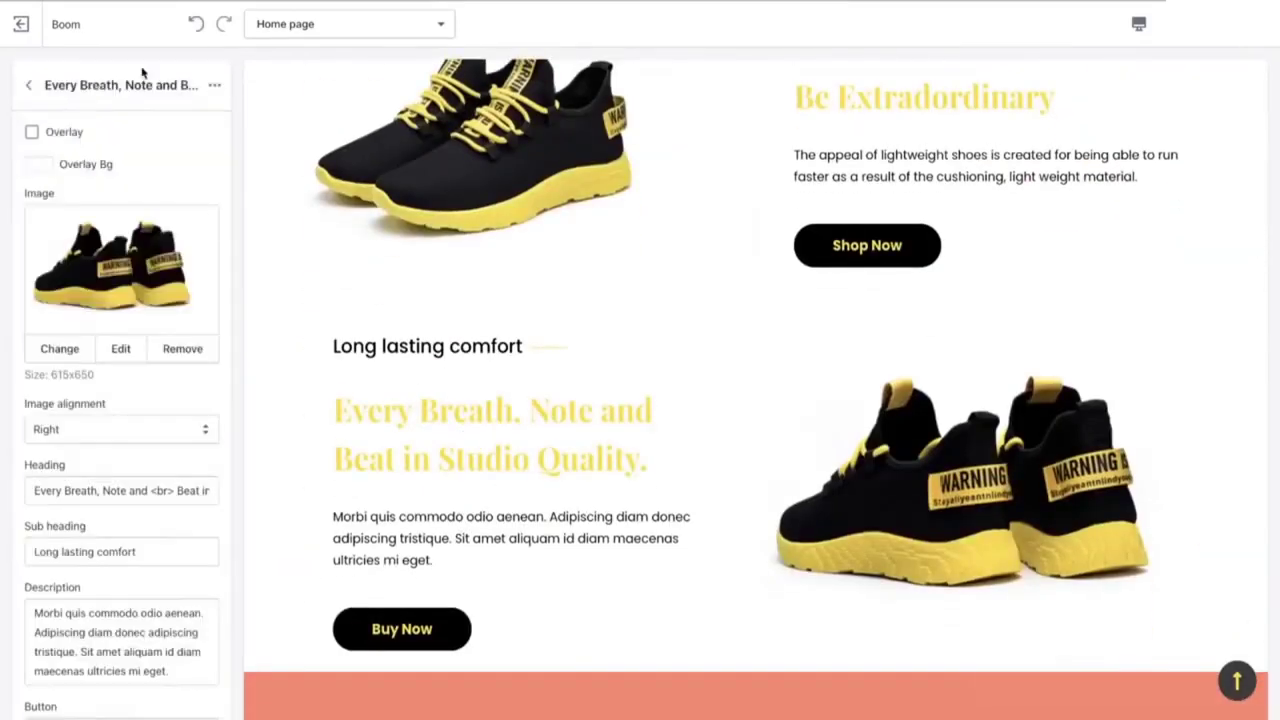
{"action": "left_click", "coordinate": [33, 86]}
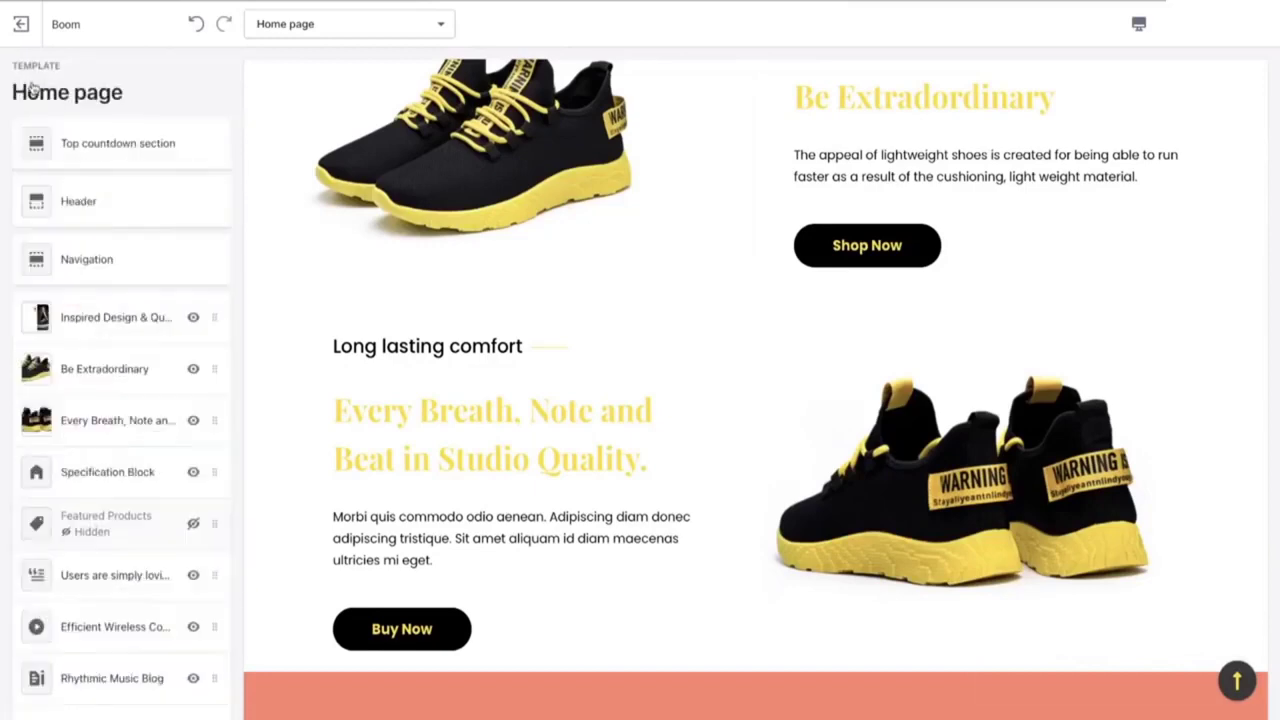
Step: Replace the "Every Breath, Note and Beat in Studio Quality" section's heading with "Why Choose Our Sneakers?"
{"action": "left_click", "coordinate": [95, 418]}
{"action": "scroll", "coordinate": [110, 420], "scroll_direction": "down", "scroll_amount": 5}
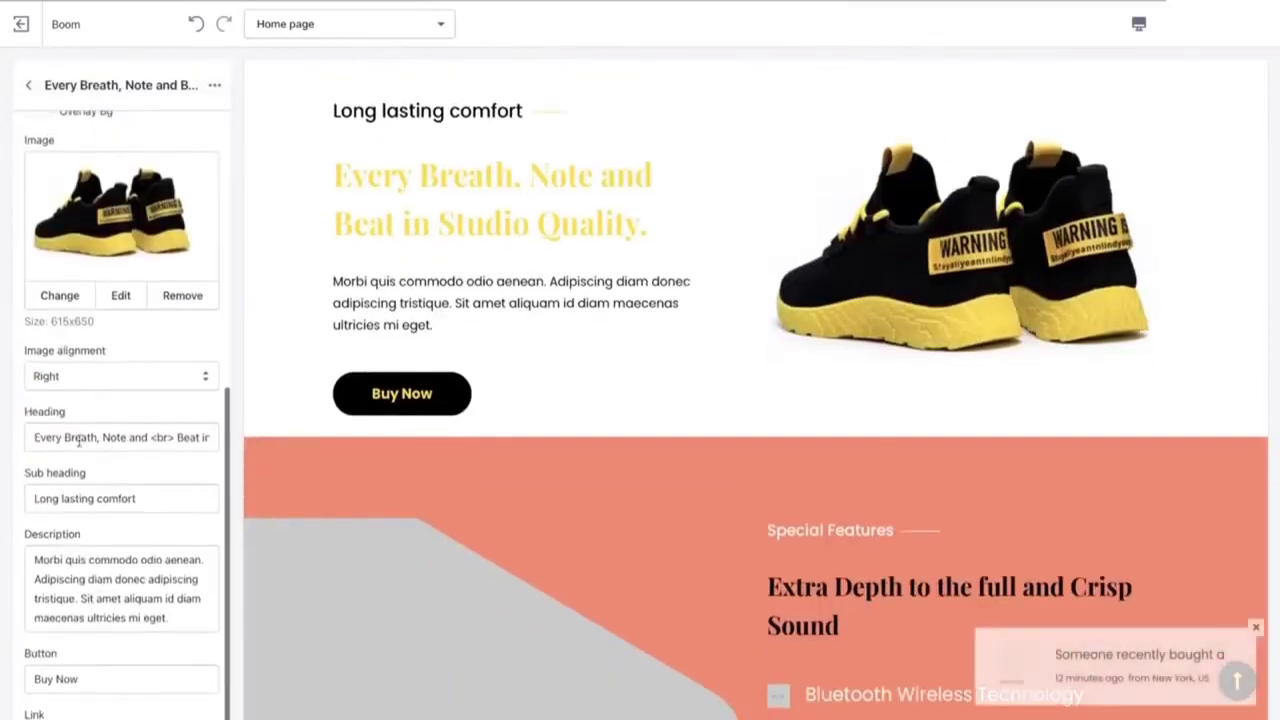
{"action": "left_click", "coordinate": [30, 438]}
{"action": "left_click_drag", "start_coordinate": [30, 438], "coordinate": [234, 451]}
{"action": "key", "text": "BackSpace"}
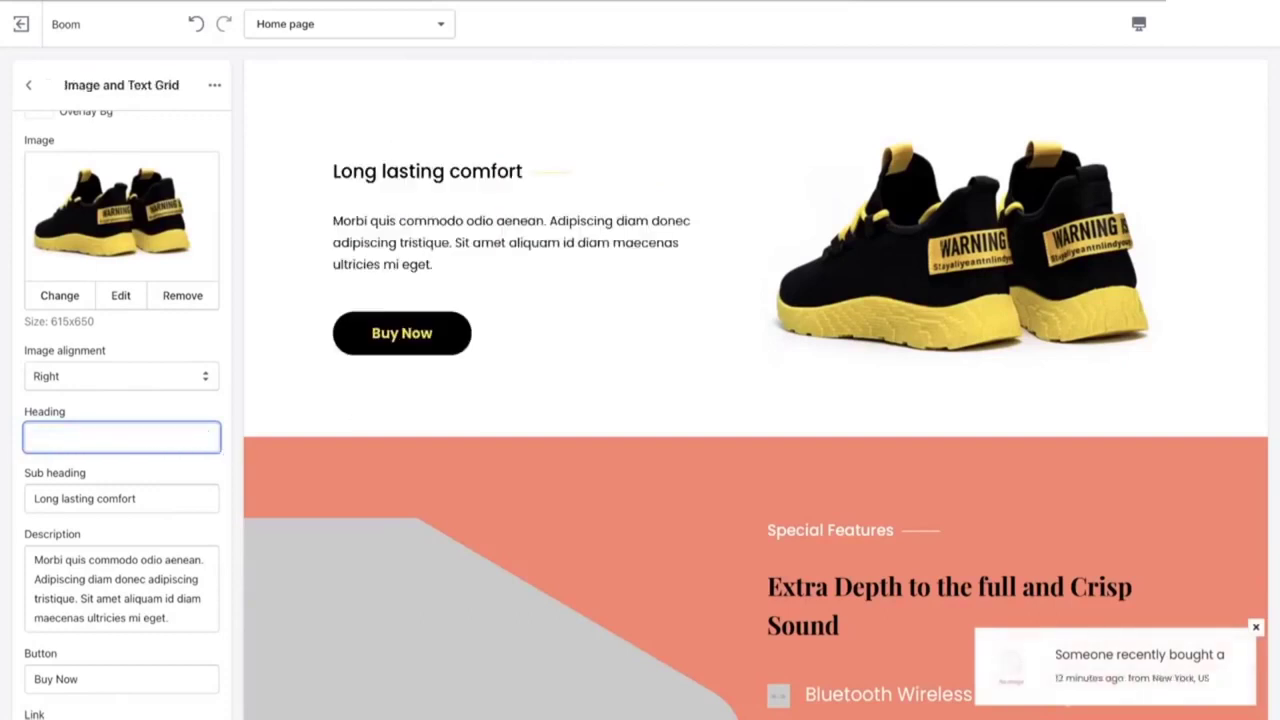
{"action": "type", "text": "Why Choose Our Sneakers?"}
{"action": "left_click", "coordinate": [181, 500]}
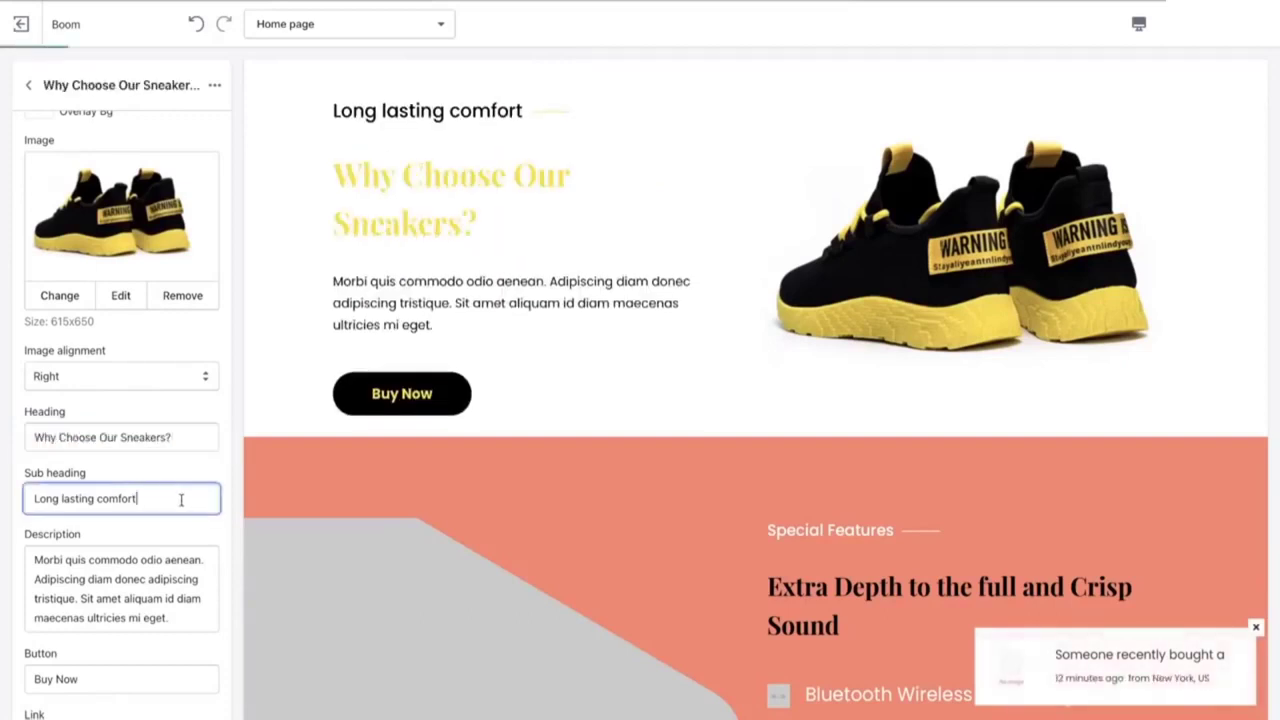
{"action": "mouse_move", "coordinate": [181, 500]}
{"action": "left_mouse_down"}
{"action": "mouse_move", "coordinate": [30, 499]}
{"action": "mouse_move", "coordinate": [163, 497]}
{"action": "left_mouse_up"}
{"action": "left_click", "coordinate": [9, 506]}
{"action": "left_click", "coordinate": [163, 497]}
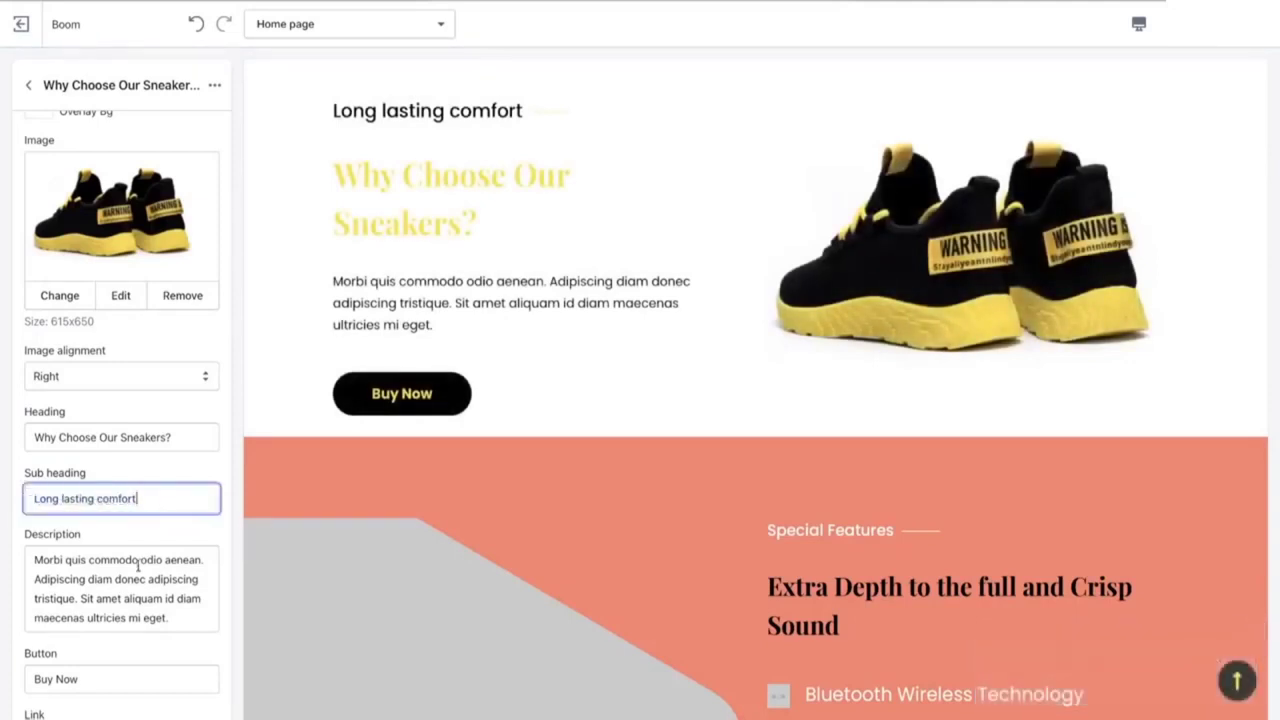
Step: Set the section's description to "Several colours and sizes which suit all ages. additionally, the lightness assists with everyday trainer as well as training and hiking."
{"action": "left_click", "coordinate": [176, 618]}
{"action": "key", "text": "ctrl+a"}
{"action": "key", "text": "BackSpace"}
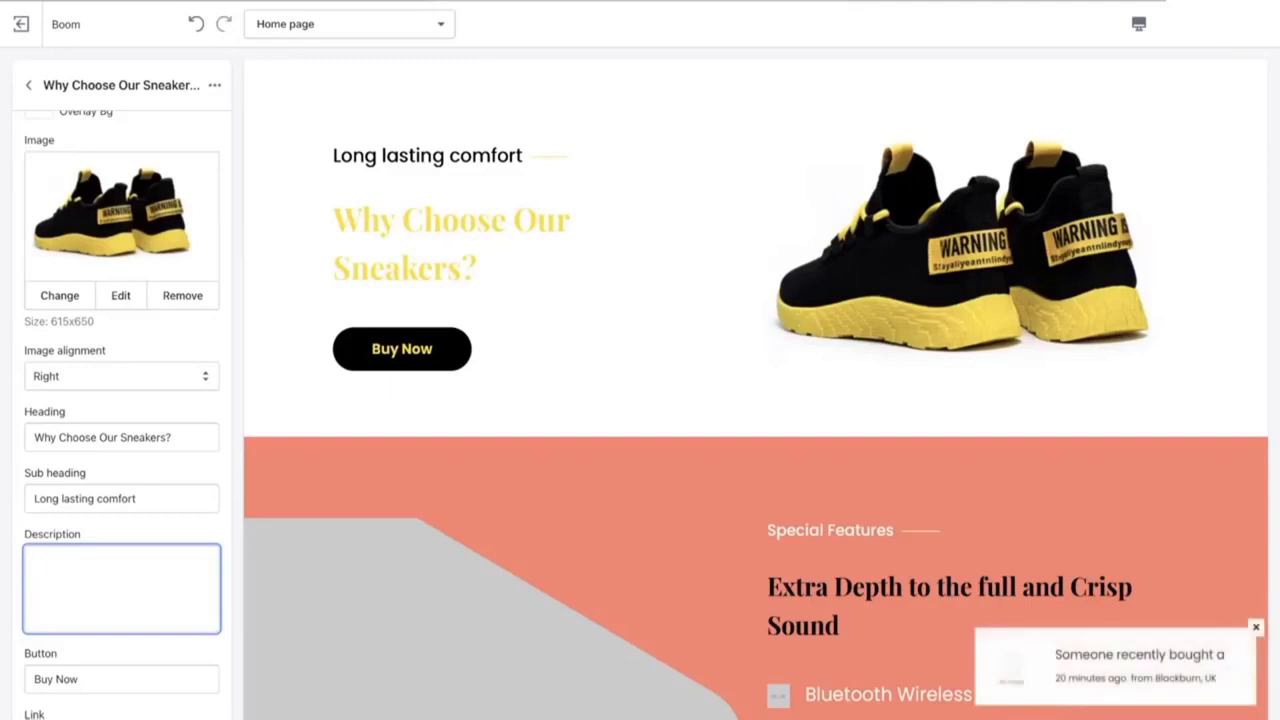
{"action": "type", "text": "Several colours and sizes which suit all ages. additionally, the lightness assists with everyday trainer as well as training and hiking."}
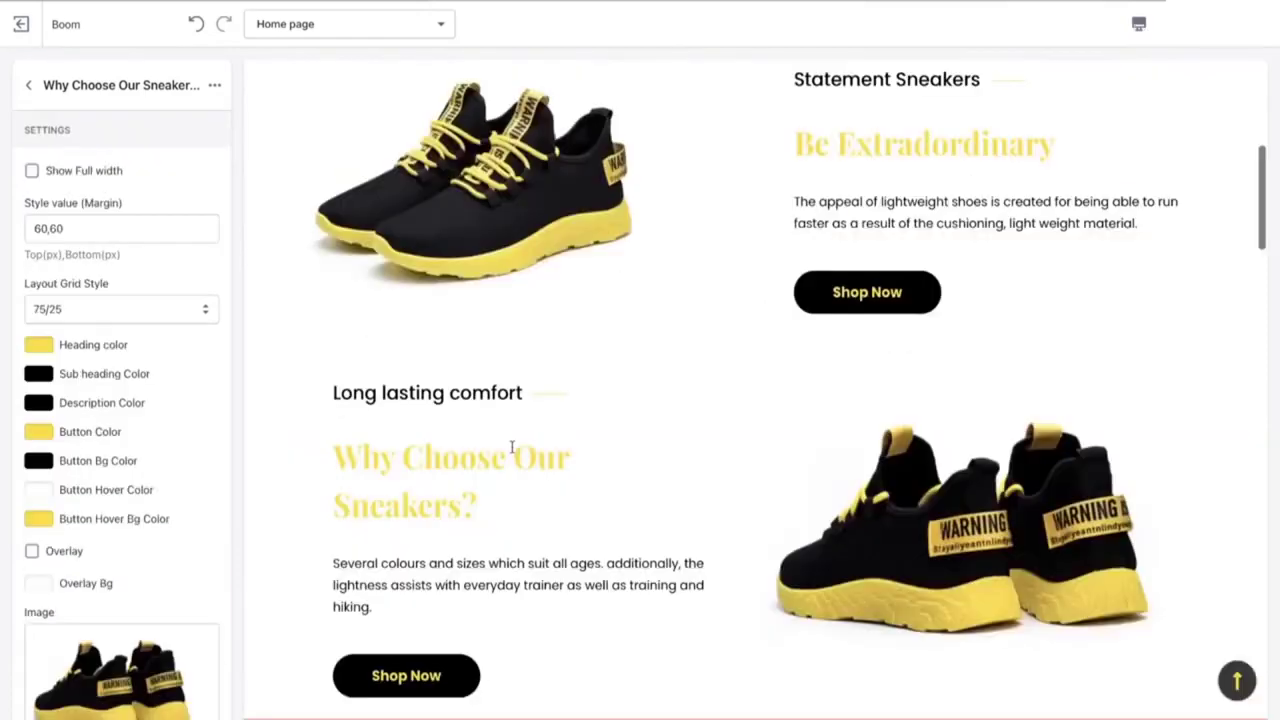
Step: Review the "Why Choose Our Sneakers?" section in the preview, and open the Specification Block to look through its settings
{"action": "scroll", "coordinate": [508, 451], "scroll_direction": "up", "scroll_amount": 6}
{"action": "scroll", "coordinate": [511, 447], "scroll_direction": "down", "scroll_amount": 10}
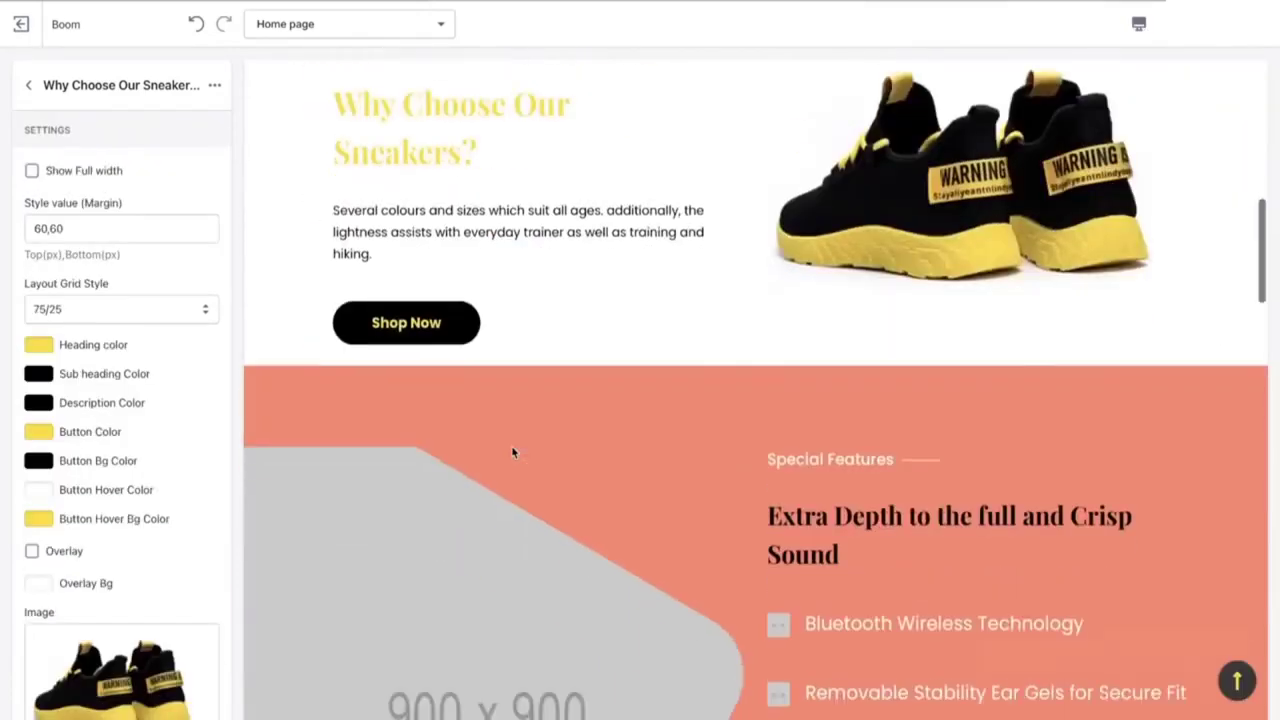
{"action": "scroll", "coordinate": [511, 447], "scroll_direction": "up", "scroll_amount": 2}
{"action": "scroll", "coordinate": [511, 453], "scroll_direction": "down", "scroll_amount": 1}
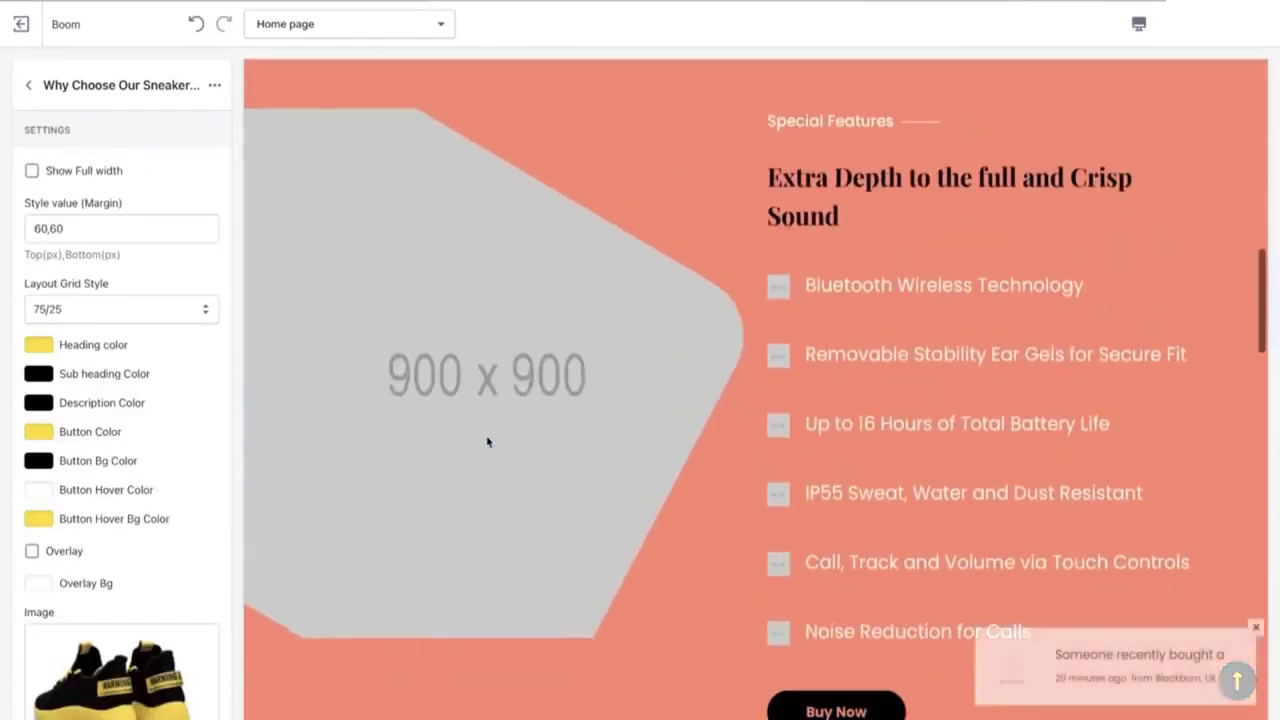
{"action": "left_click", "coordinate": [28, 85]}
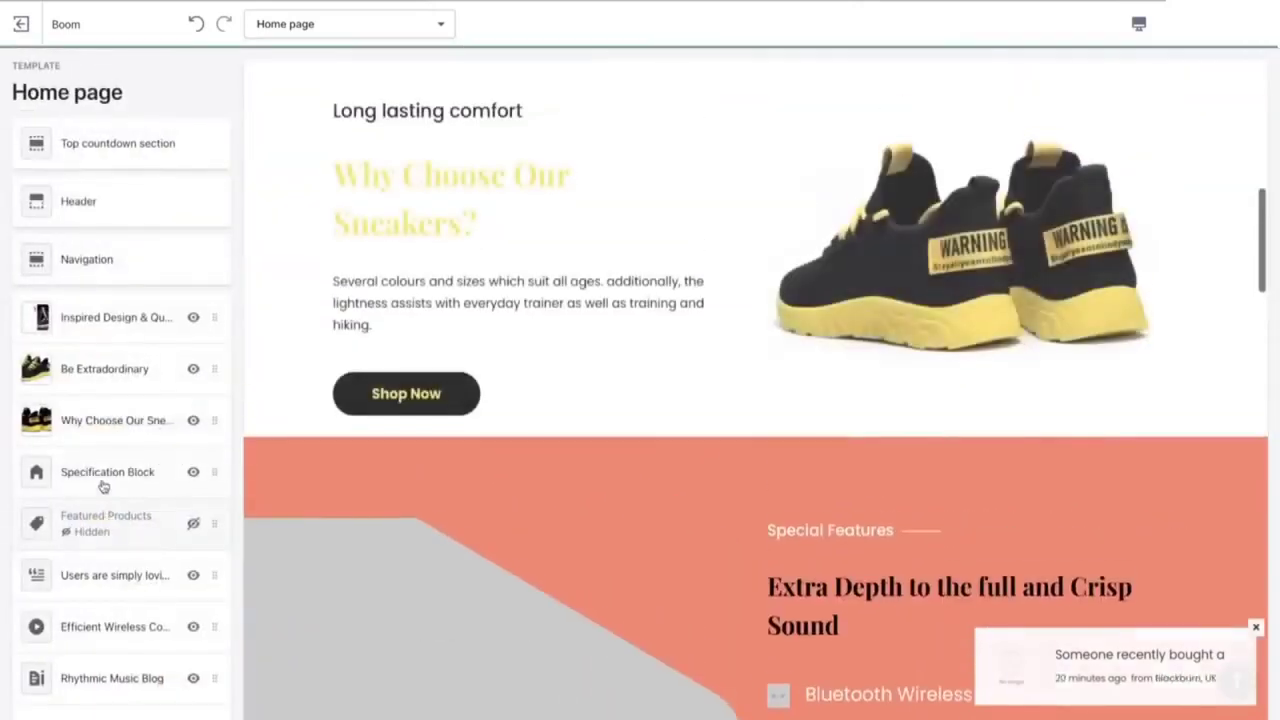
{"action": "left_click", "coordinate": [100, 480]}
{"action": "scroll", "coordinate": [474, 583], "scroll_direction": "down", "scroll_amount": 3}
{"action": "scroll", "coordinate": [477, 583], "scroll_direction": "down", "scroll_amount": 3}
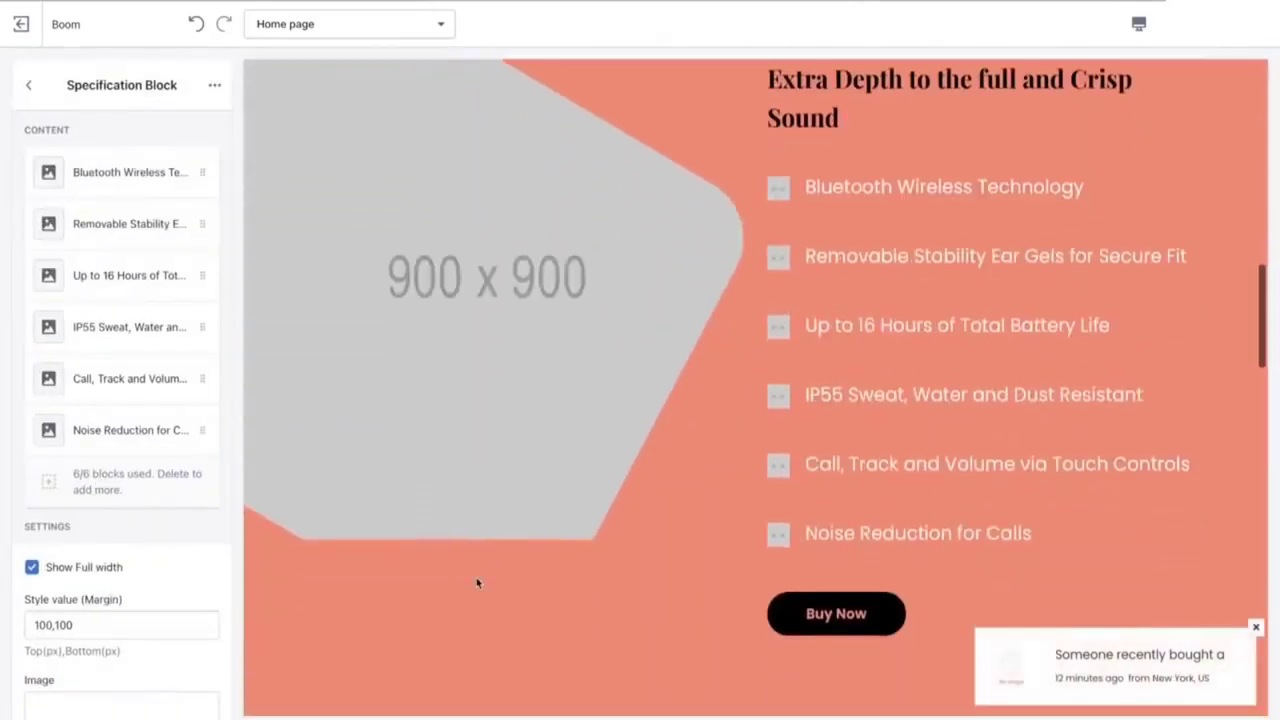
{"action": "scroll", "coordinate": [477, 583], "scroll_direction": "up", "scroll_amount": 2}
{"action": "scroll", "coordinate": [74, 532], "scroll_direction": "down", "scroll_amount": 10}
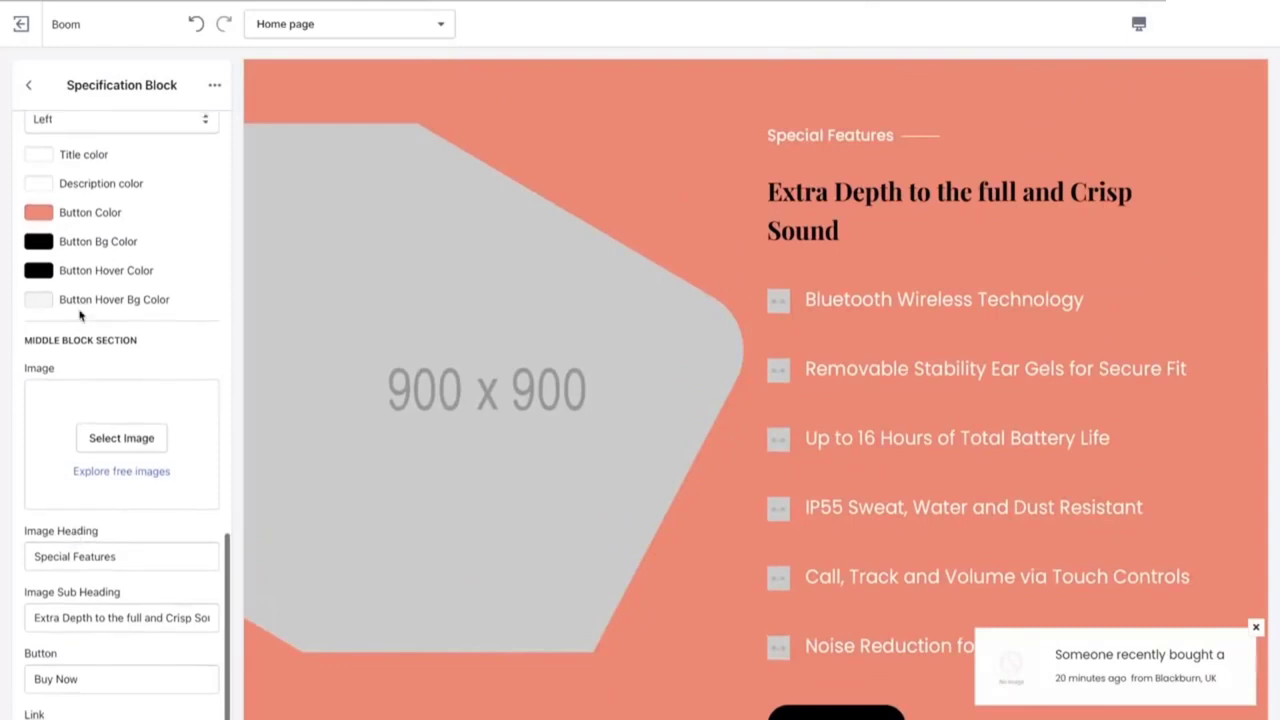
Step: Set the Specification Block's background color to the brand yellow and its button text color to white (#FFFFFF)
{"action": "scroll", "coordinate": [55, 255], "scroll_direction": "up", "scroll_amount": 5}
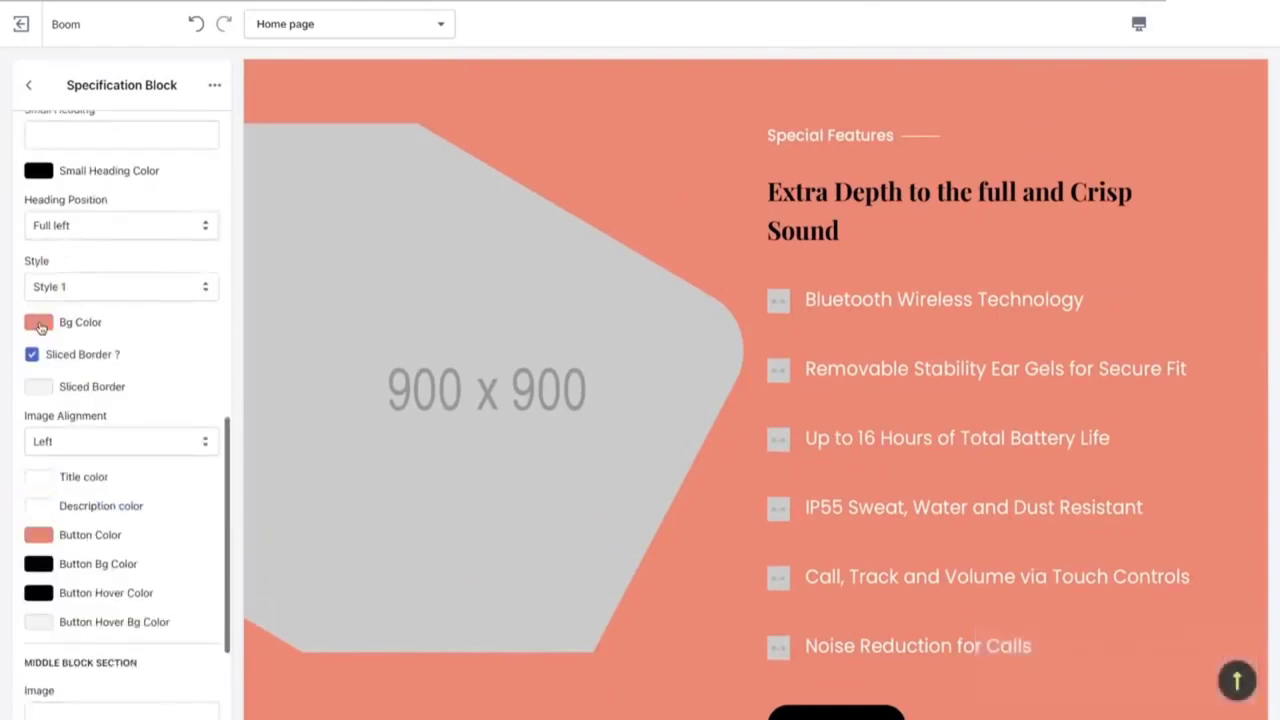
{"action": "left_click", "coordinate": [40, 322]}
{"action": "left_click", "coordinate": [91, 550]}
{"action": "left_click", "coordinate": [215, 340]}
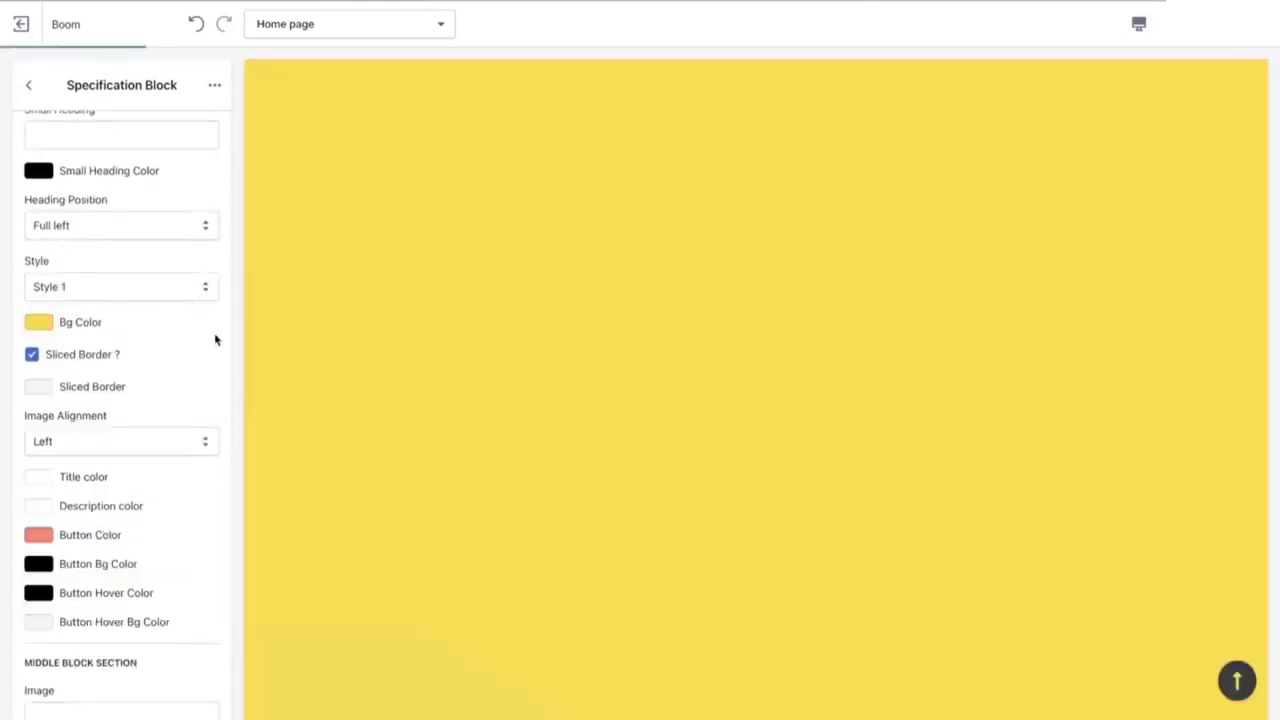
{"action": "left_click", "coordinate": [40, 536]}
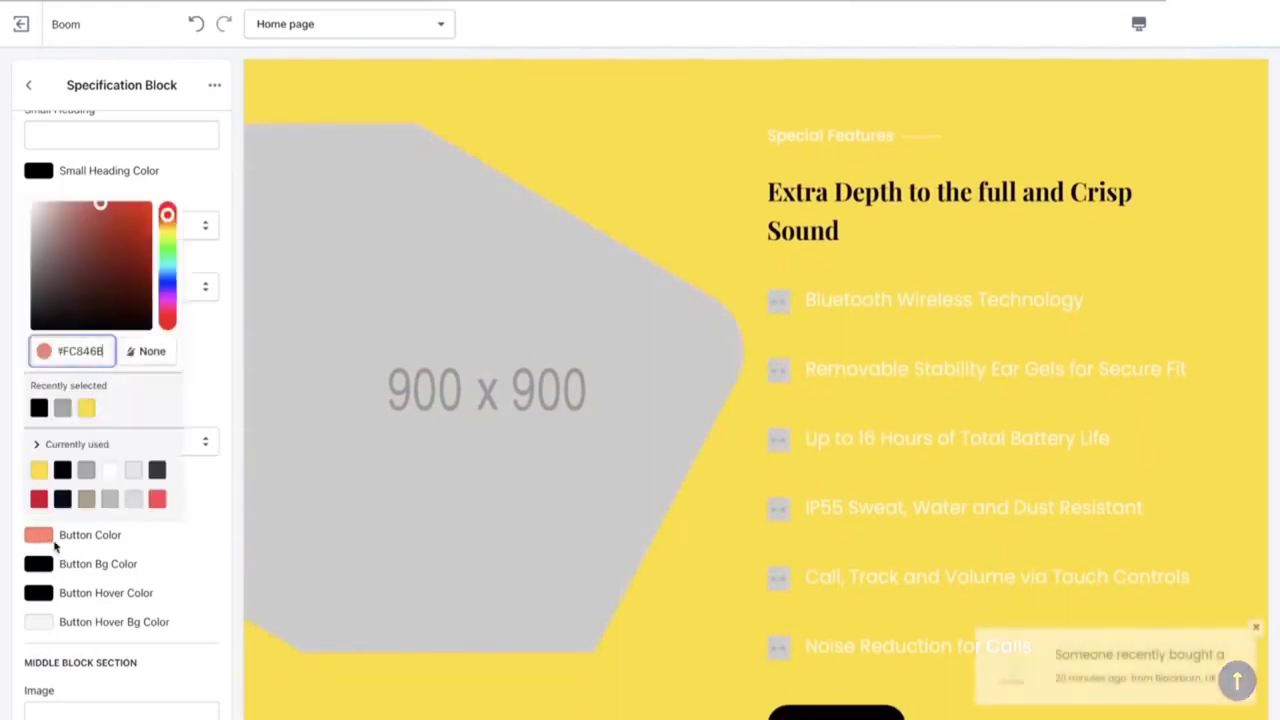
{"action": "left_click", "coordinate": [110, 474]}
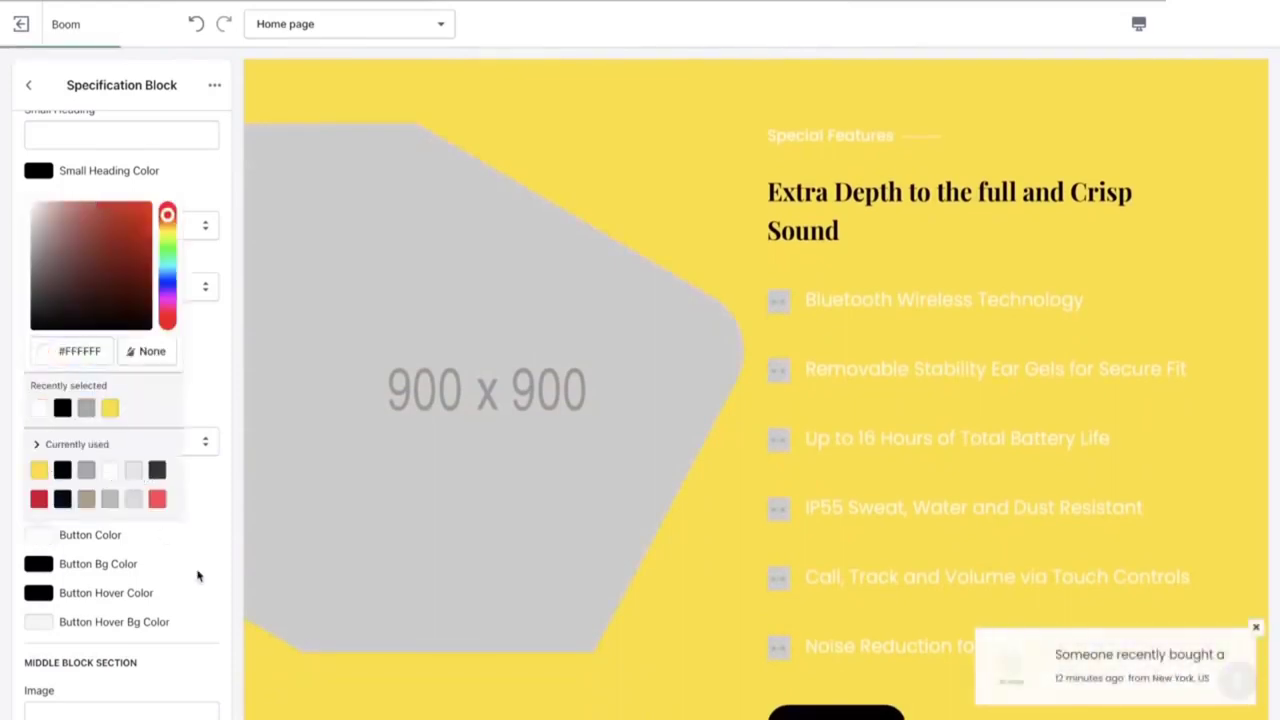
{"action": "left_click", "coordinate": [200, 589]}
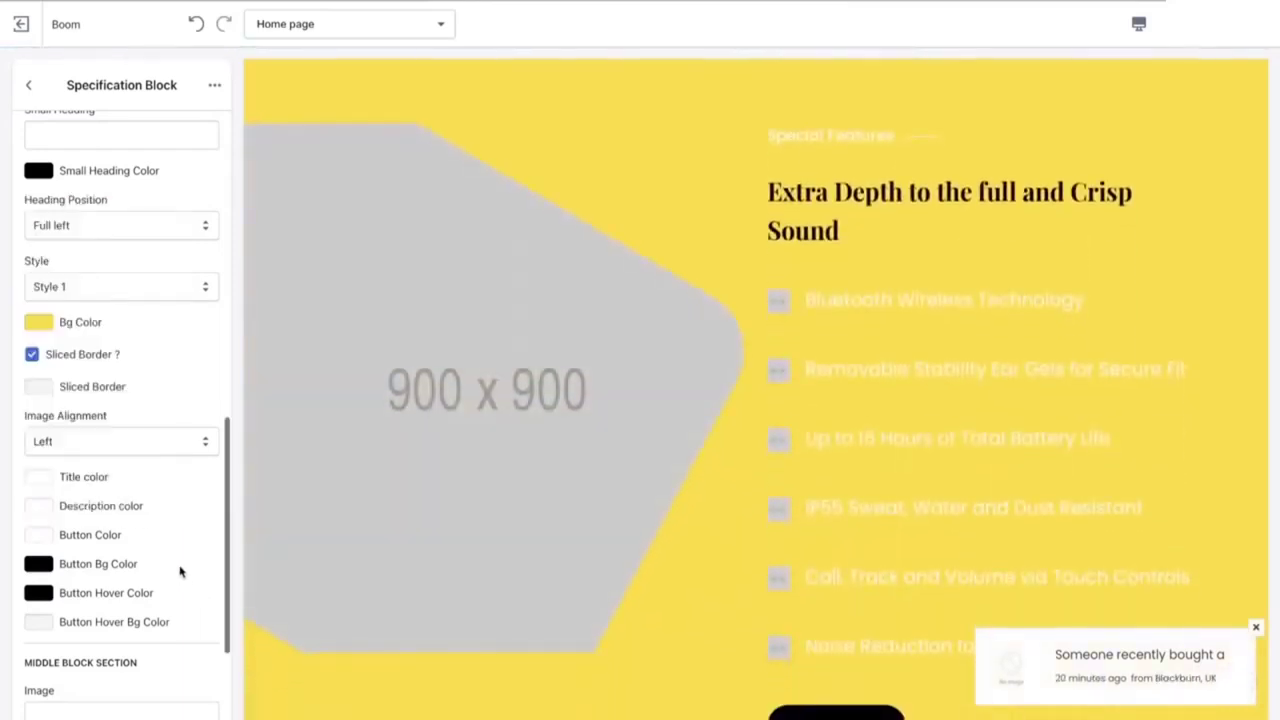
Step: Upload the photo of the black and yellow sneakers worn with black trousers as the Specification Block's middle block image
{"action": "scroll", "coordinate": [180, 571], "scroll_direction": "down", "scroll_amount": 3}
{"action": "scroll", "coordinate": [180, 571], "scroll_direction": "up", "scroll_amount": 10}
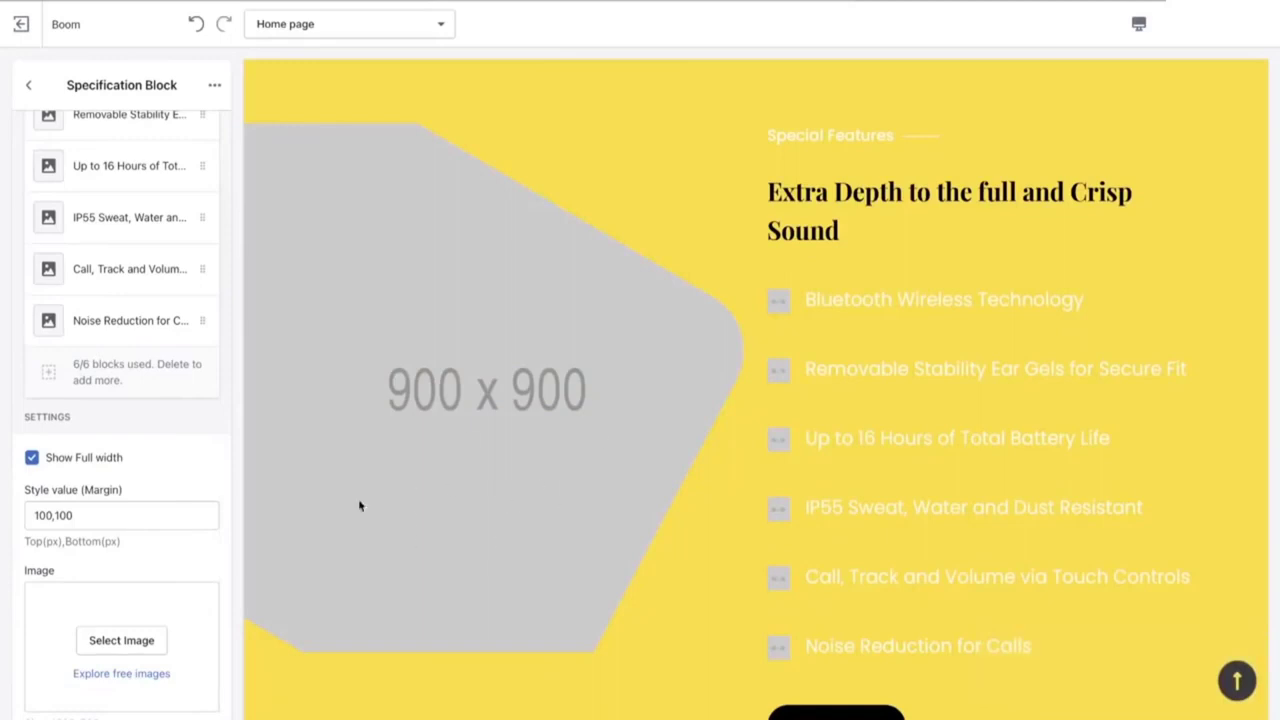
{"action": "scroll", "coordinate": [114, 640], "scroll_direction": "down", "scroll_amount": 8}
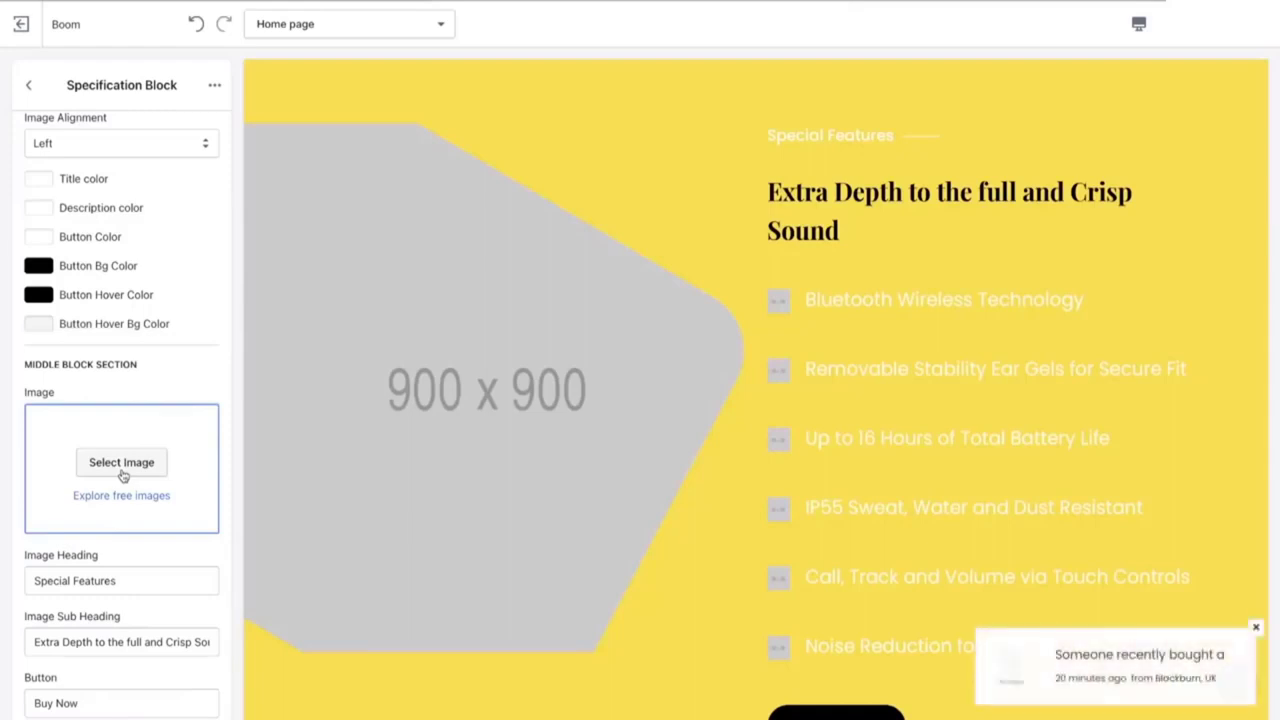
{"action": "left_click", "coordinate": [122, 466]}
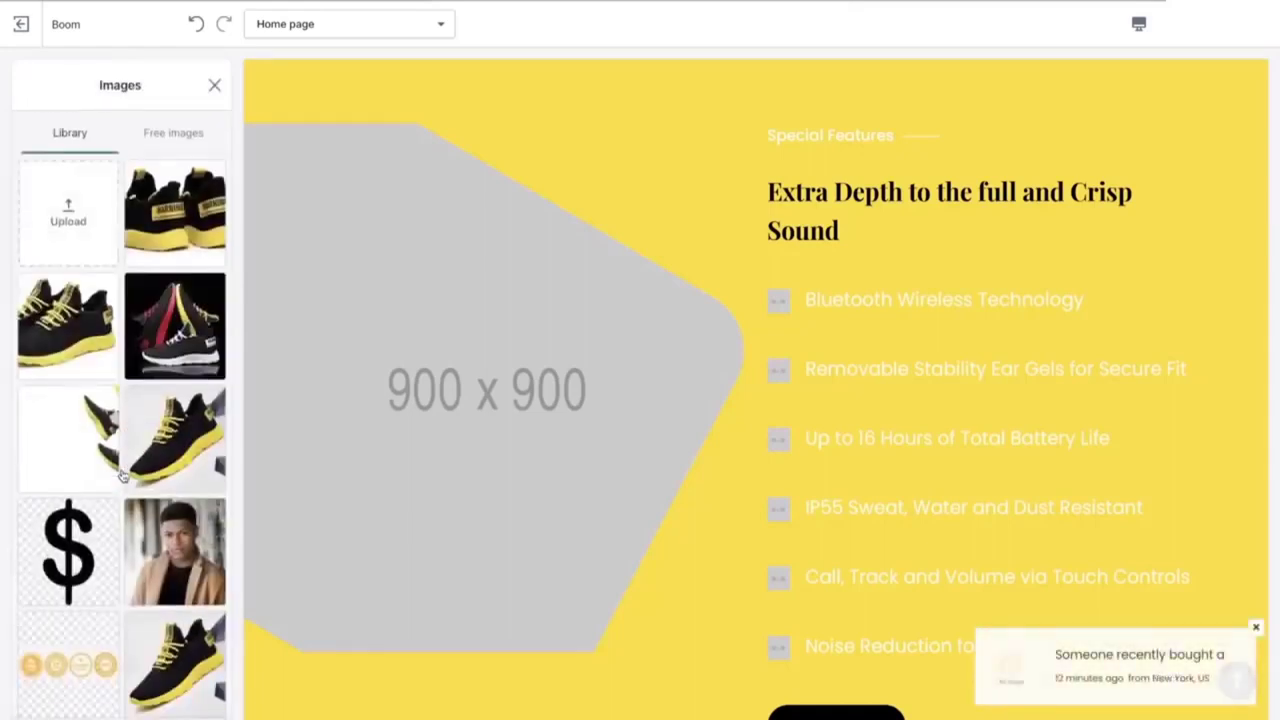
{"action": "left_click", "coordinate": [70, 203]}
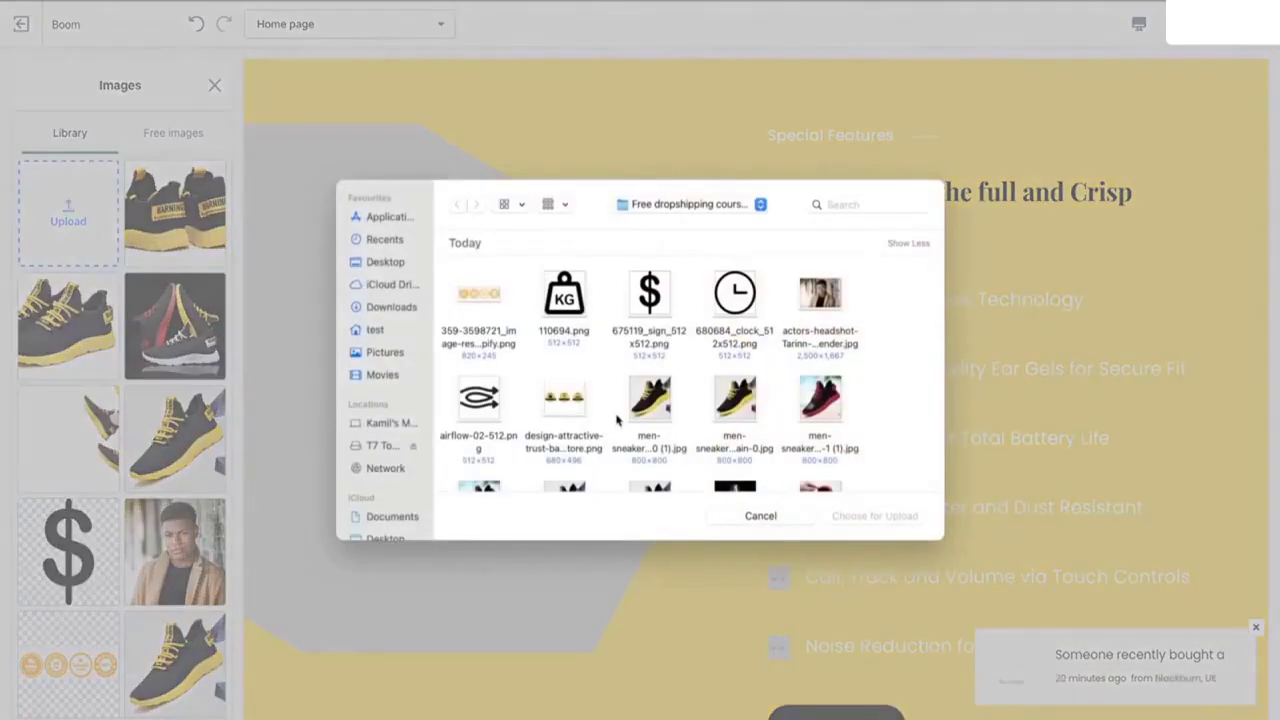
{"action": "scroll", "coordinate": [617, 420], "scroll_direction": "down", "scroll_amount": 10}
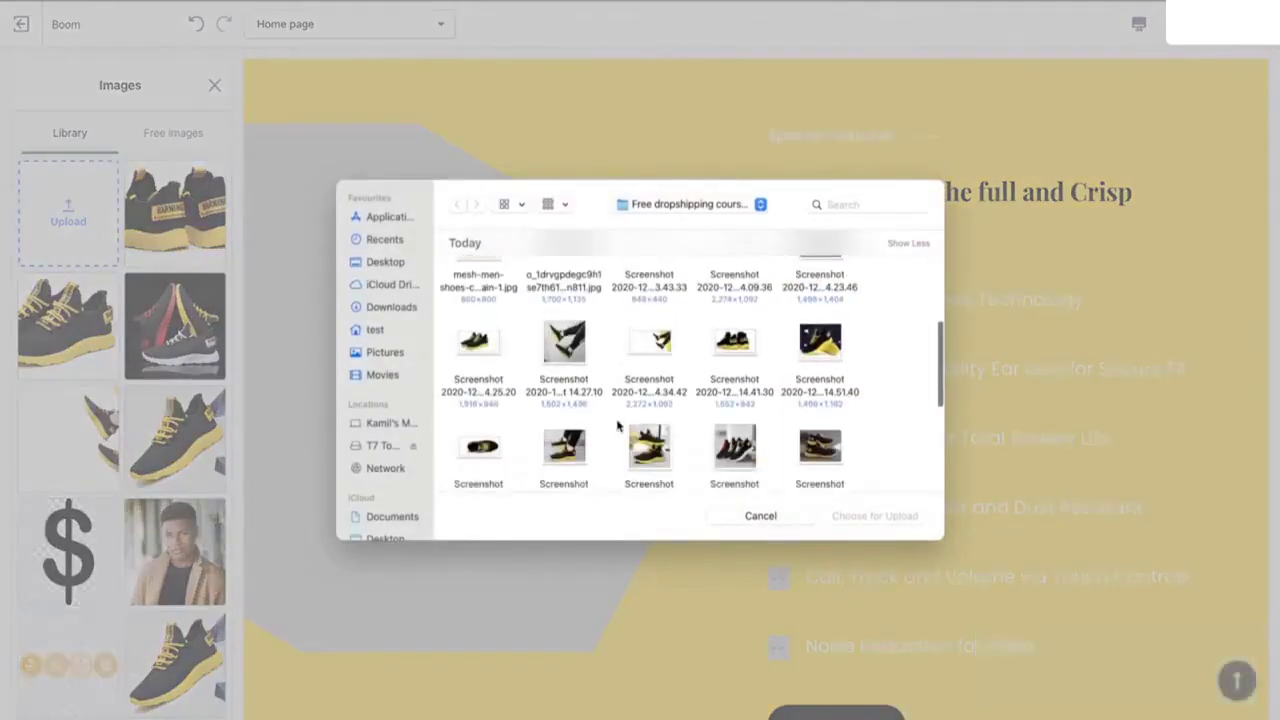
{"action": "left_click", "coordinate": [570, 452]}
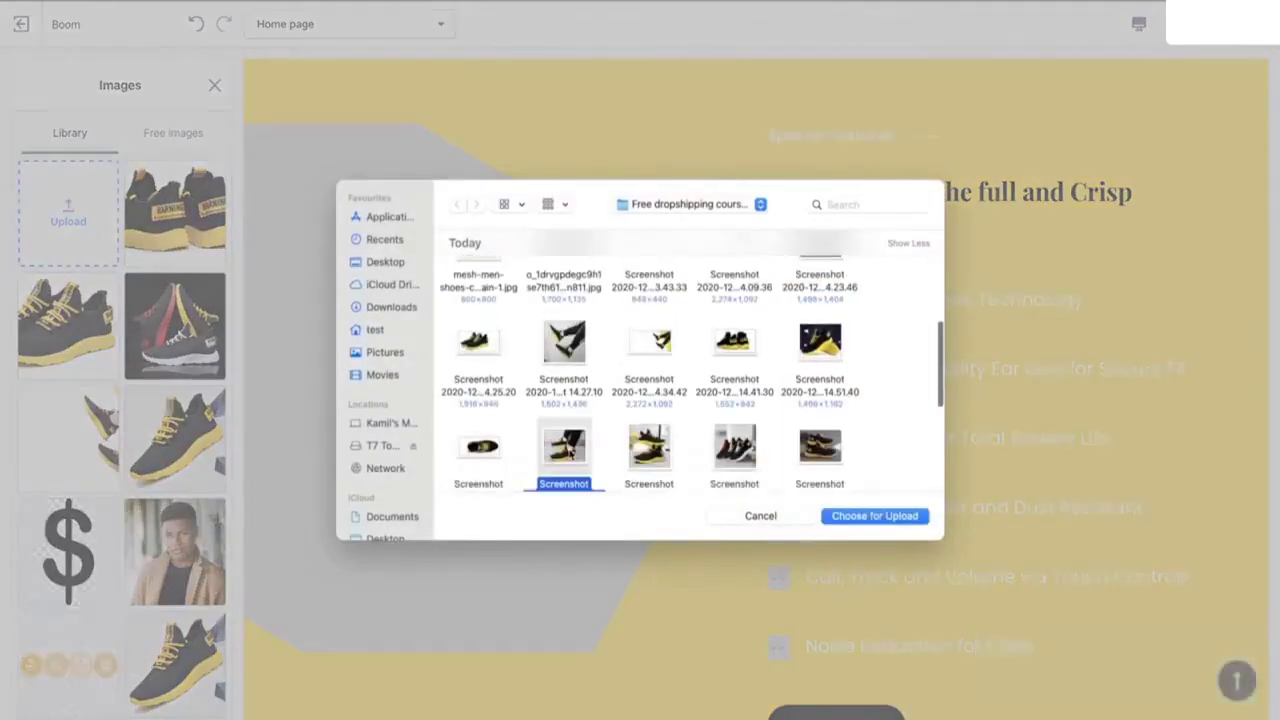
{"action": "left_click", "coordinate": [874, 516]}
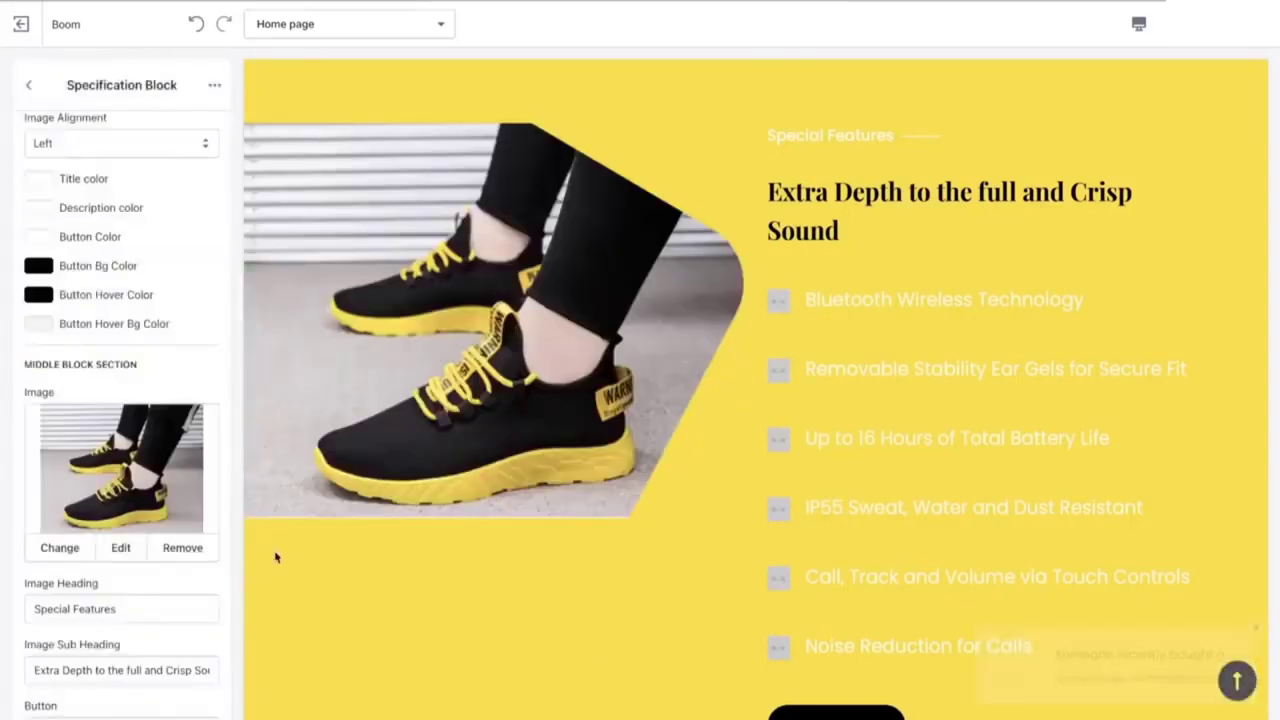
{"action": "left_click", "coordinate": [194, 558]}
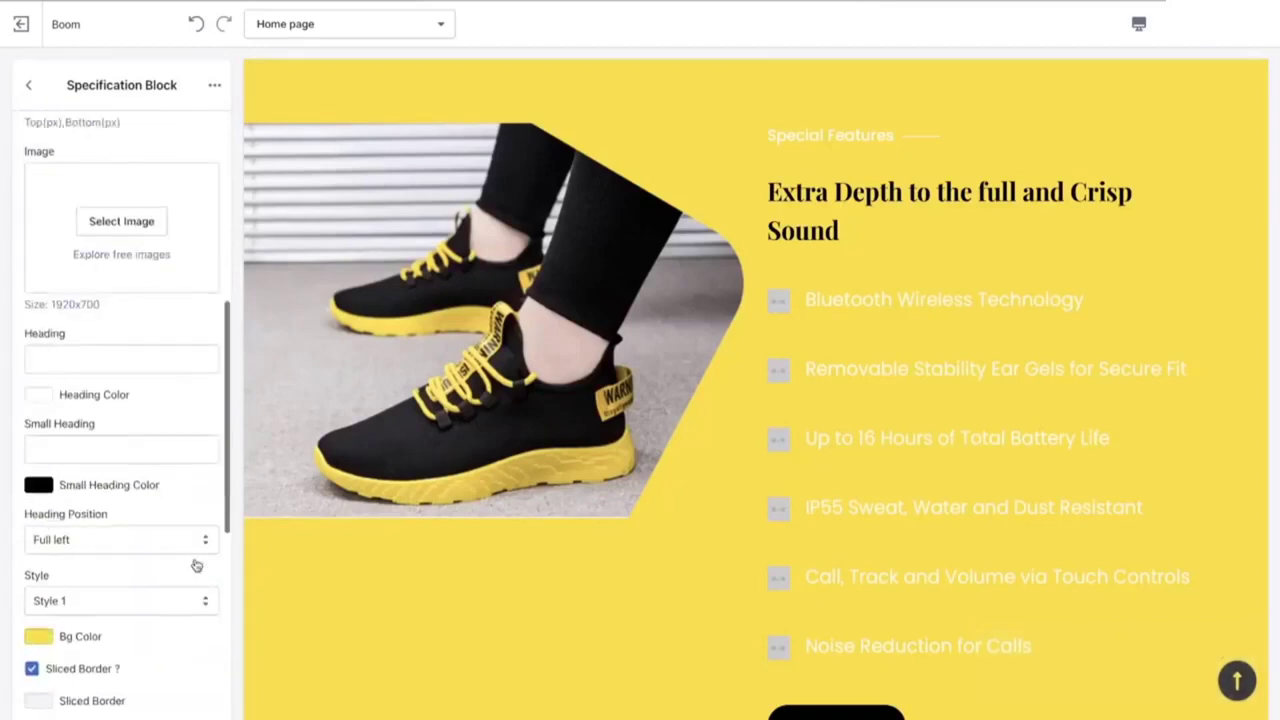
Step: Switch to Google Images and look through the results for "shock absorbent symbol" for a feature icon
{"action": "scroll", "coordinate": [194, 563], "scroll_direction": "up", "scroll_amount": 5}
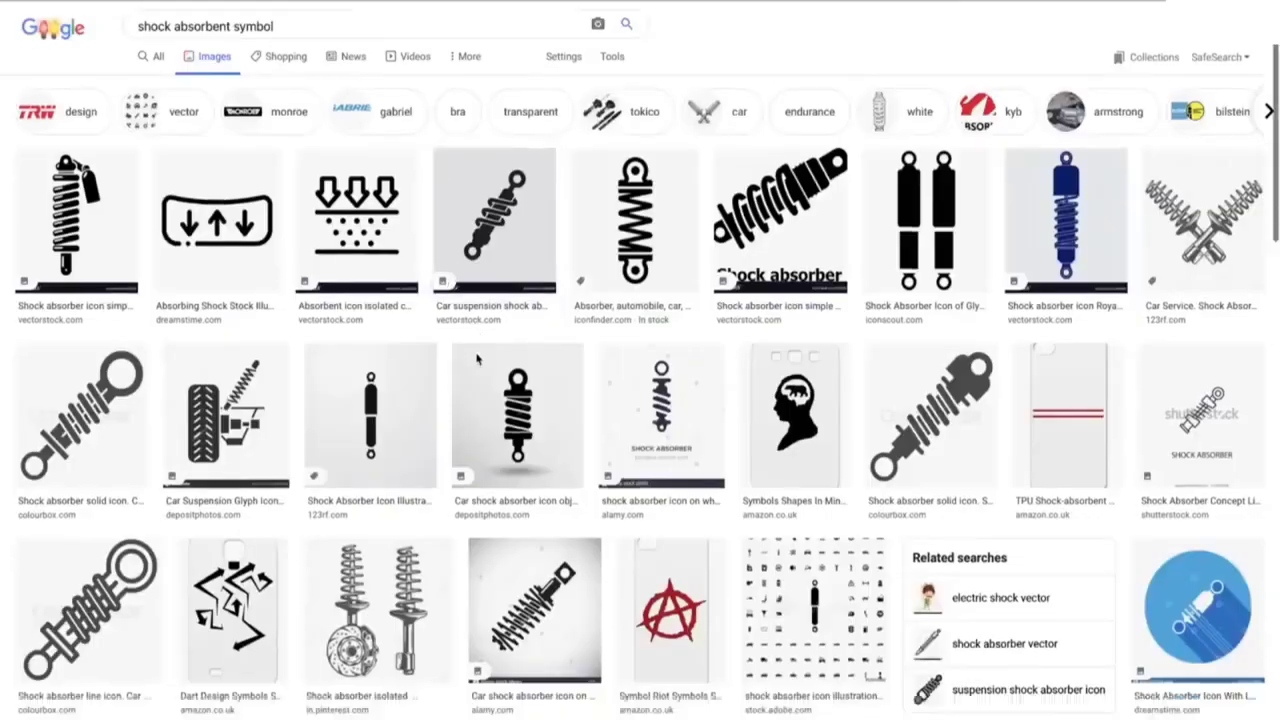
{"action": "scroll", "coordinate": [493, 362], "scroll_direction": "down", "scroll_amount": 5}
{"action": "scroll", "coordinate": [493, 362], "scroll_direction": "up", "scroll_amount": 5}
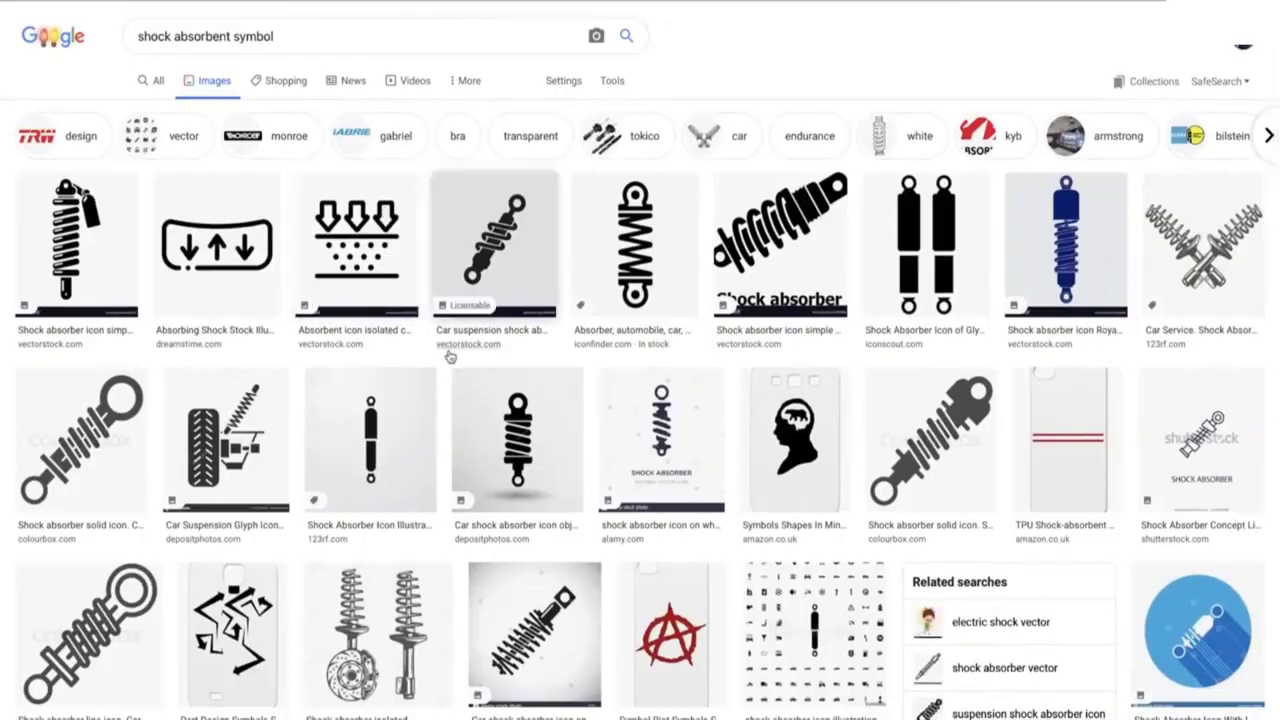
{"action": "scroll", "coordinate": [450, 356], "scroll_direction": "down", "scroll_amount": 10}
{"action": "scroll", "coordinate": [450, 356], "scroll_direction": "up", "scroll_amount": 10}
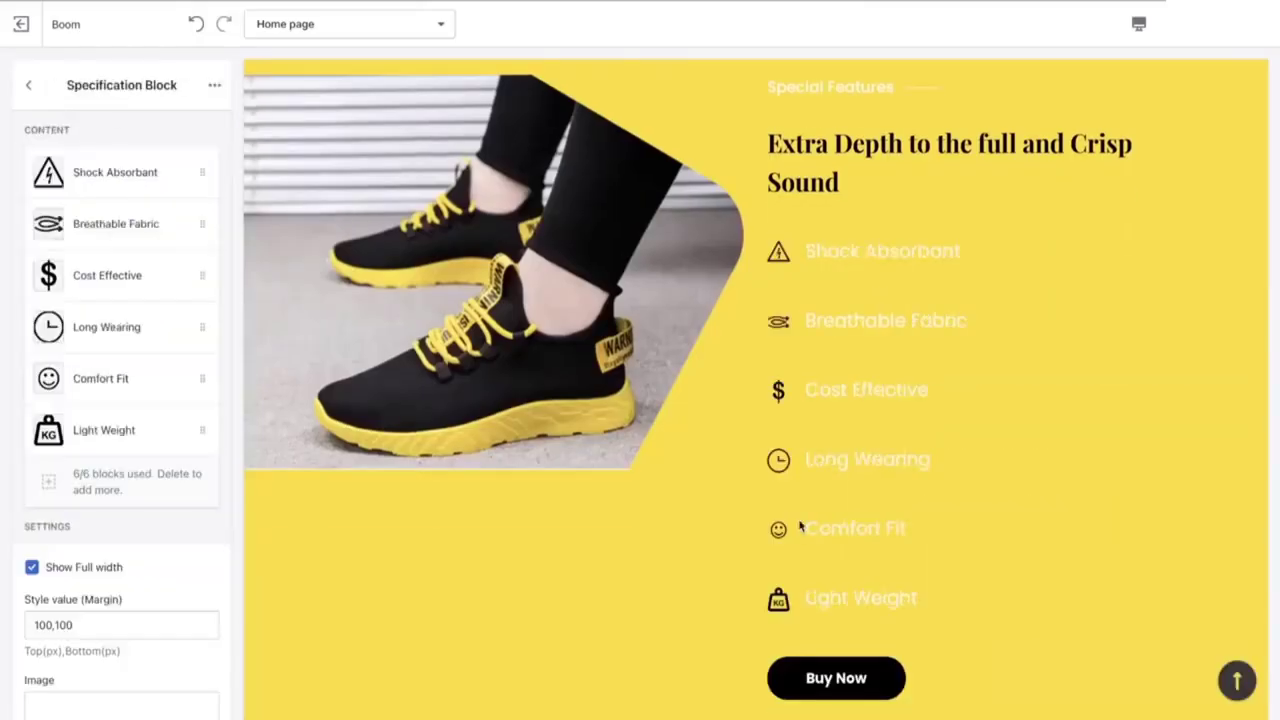
Step: Check the Specification Block's feature list in the preview and look over its heading and style settings
{"action": "scroll", "coordinate": [802, 522], "scroll_direction": "up", "scroll_amount": 2}
{"action": "scroll", "coordinate": [802, 522], "scroll_direction": "down", "scroll_amount": 2}
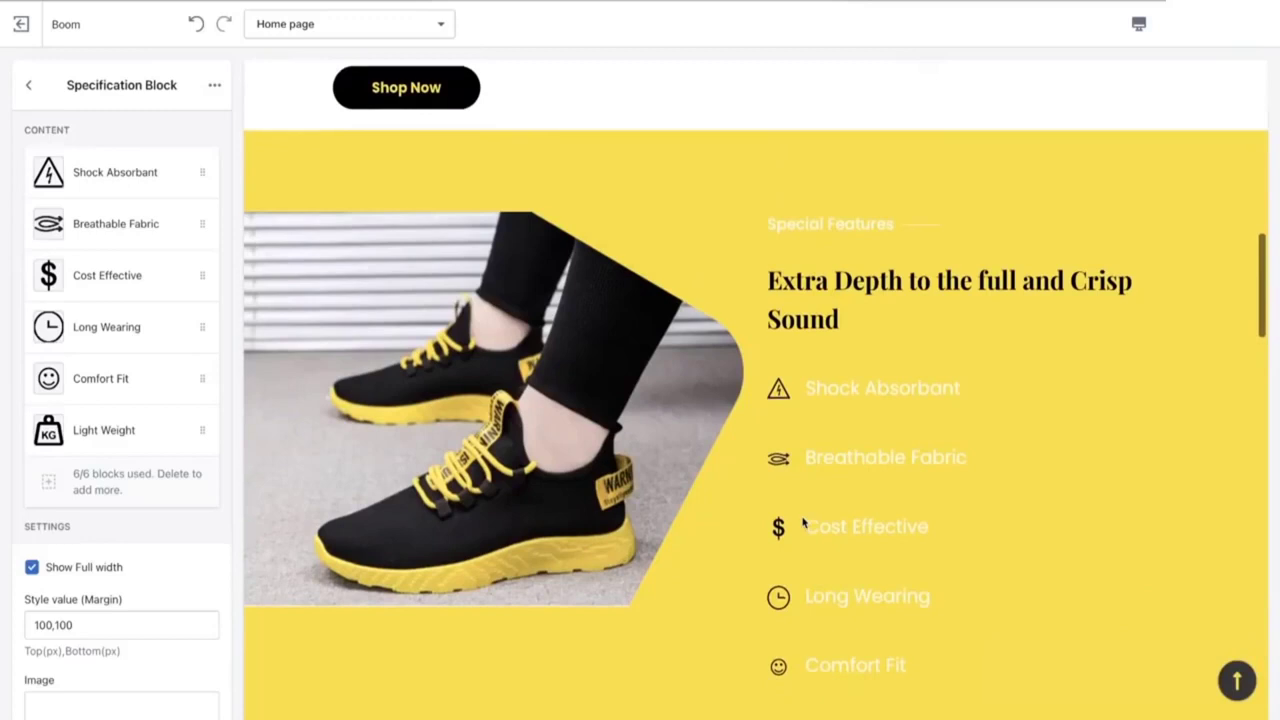
{"action": "scroll", "coordinate": [802, 522], "scroll_direction": "up", "scroll_amount": 1}
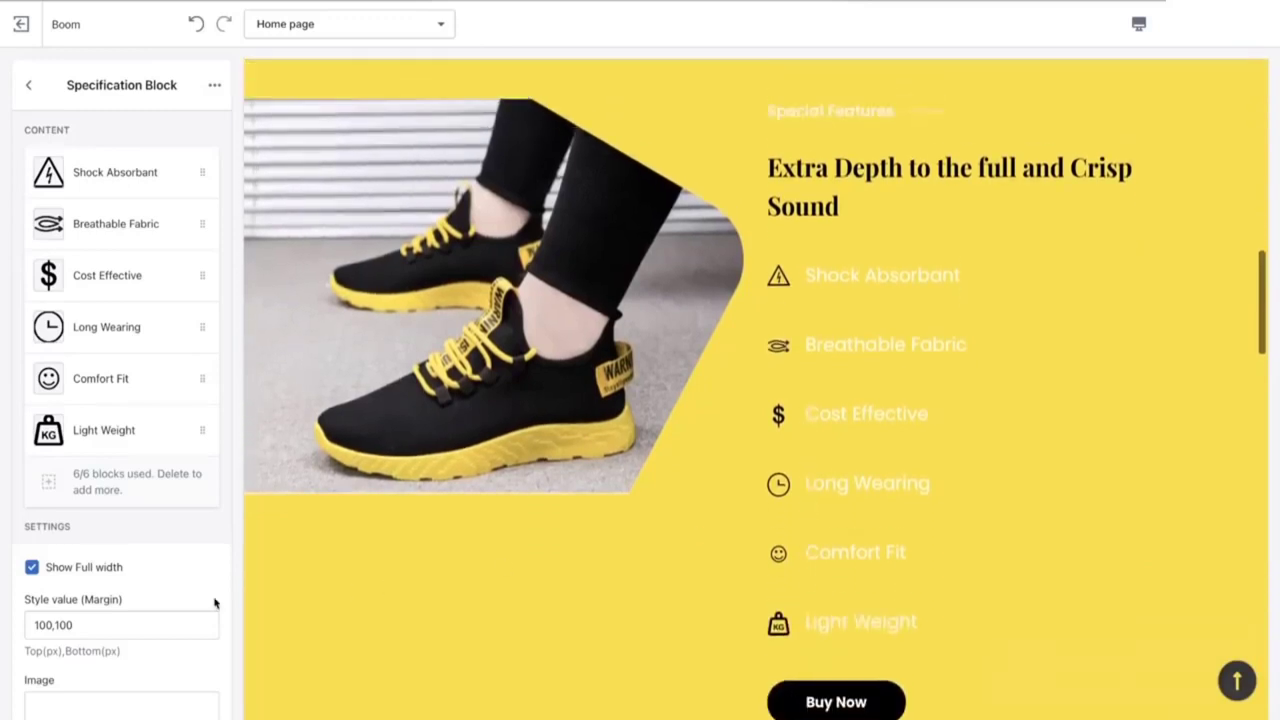
{"action": "scroll", "coordinate": [177, 608], "scroll_direction": "down", "scroll_amount": 8}
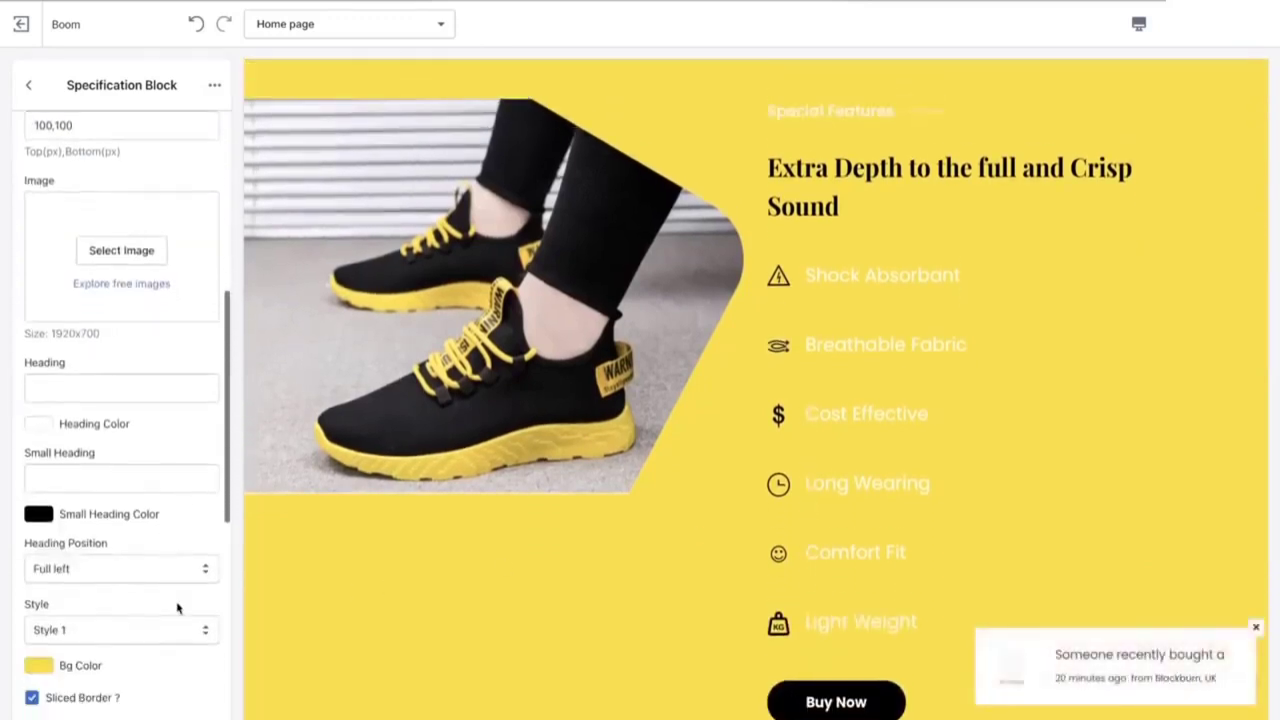
{"action": "scroll", "coordinate": [177, 608], "scroll_direction": "up", "scroll_amount": 1}
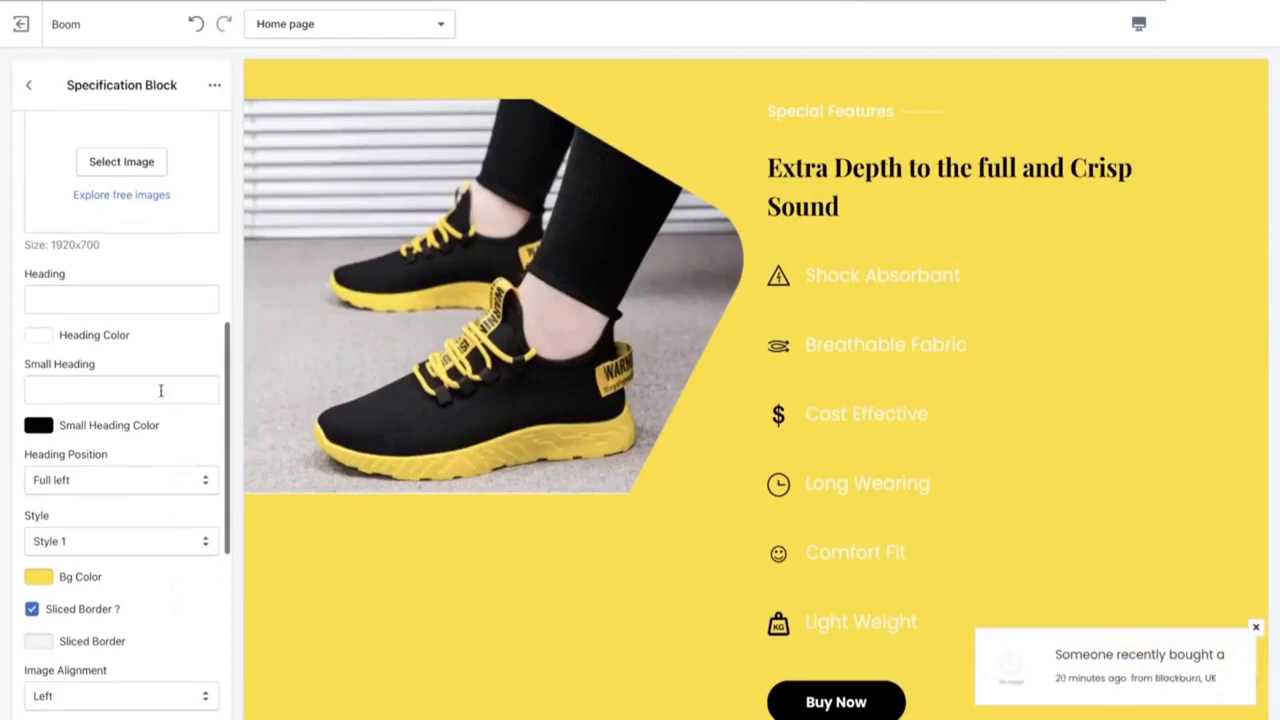
{"action": "left_click", "coordinate": [55, 298]}
{"action": "left_click", "coordinate": [93, 392]}
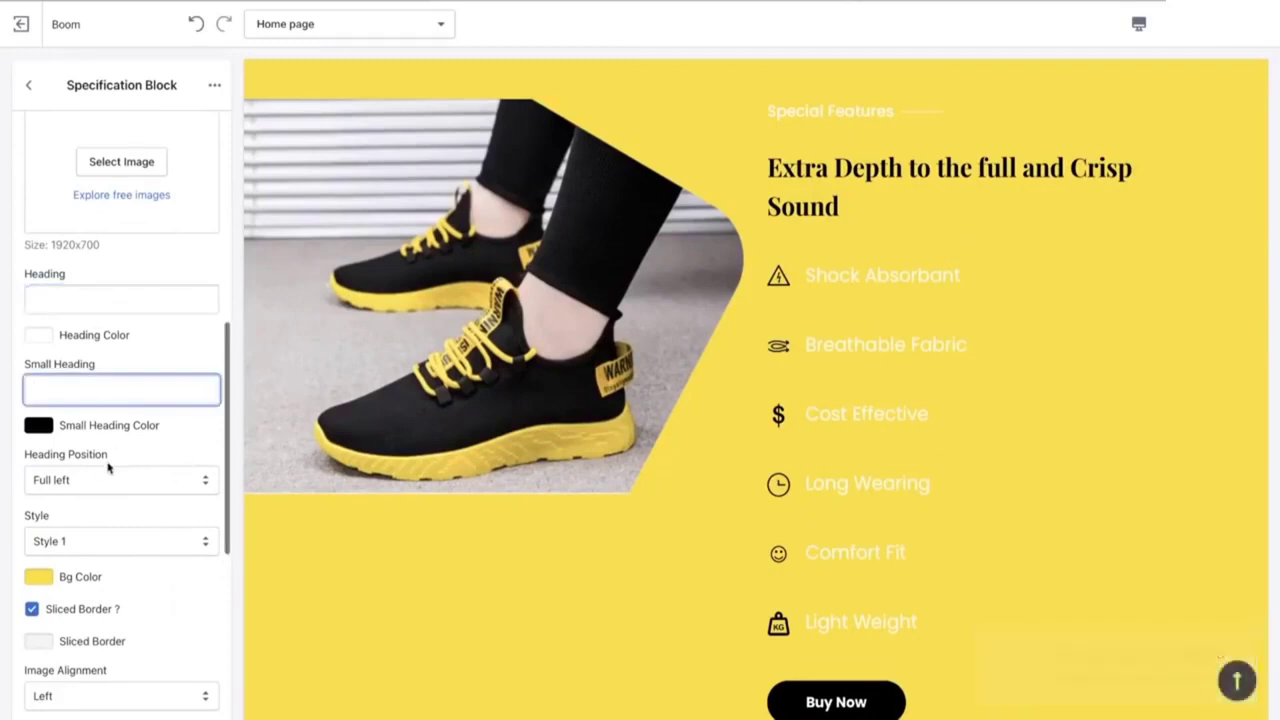
Step: Set the image sub heading in the Specification Block's middle block section to "The Hight Of Sneaker Engineering"
{"action": "scroll", "coordinate": [109, 466], "scroll_direction": "down", "scroll_amount": 10}
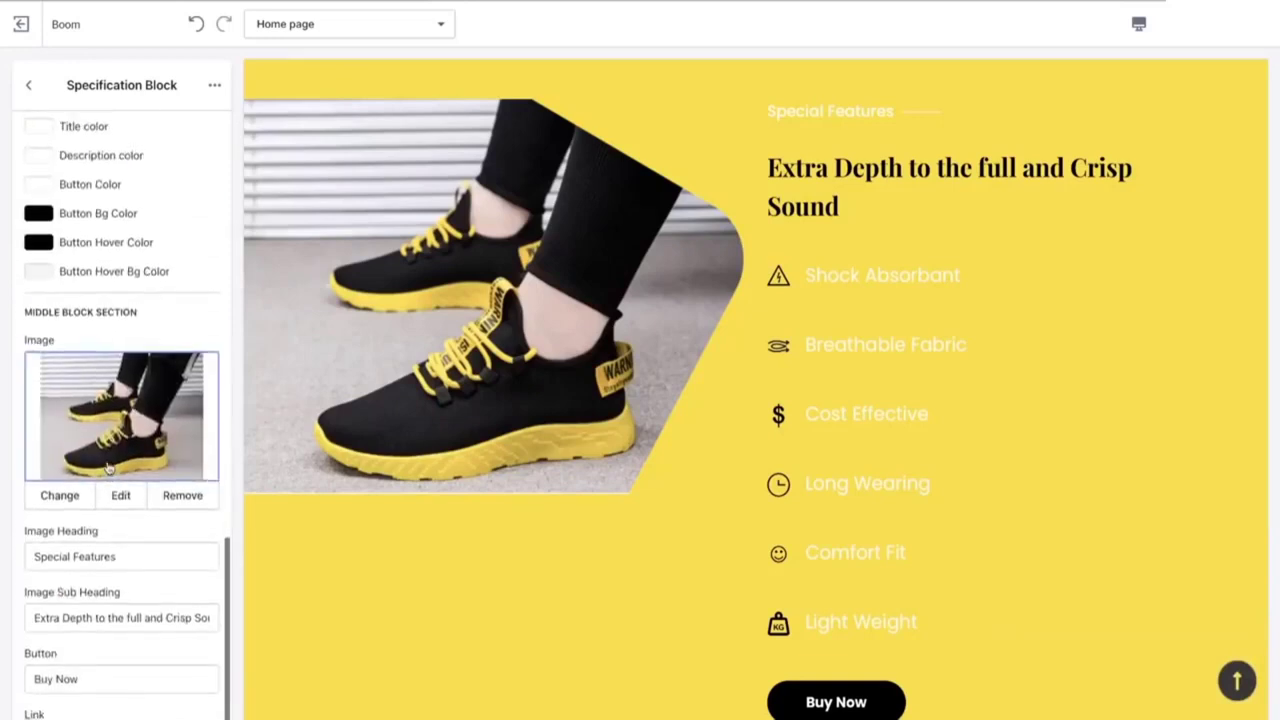
{"action": "left_click", "coordinate": [127, 555]}
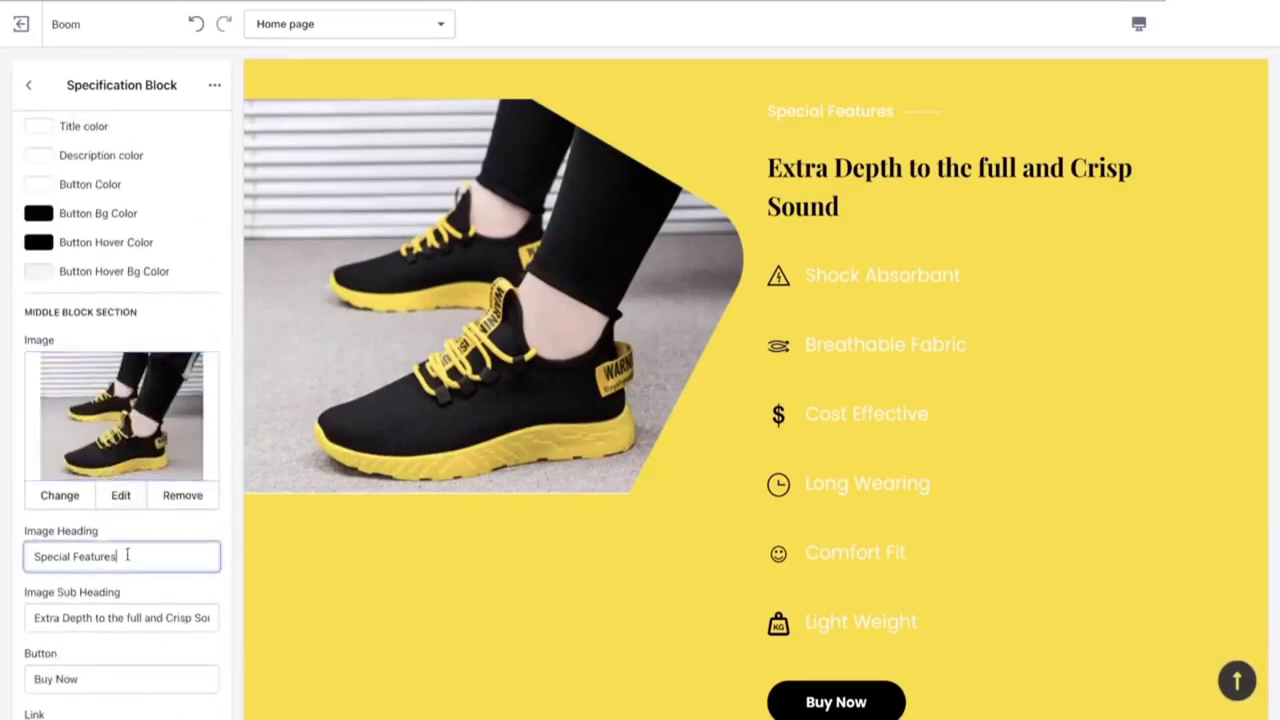
{"action": "left_click_drag", "start_coordinate": [127, 555], "coordinate": [2, 548]}
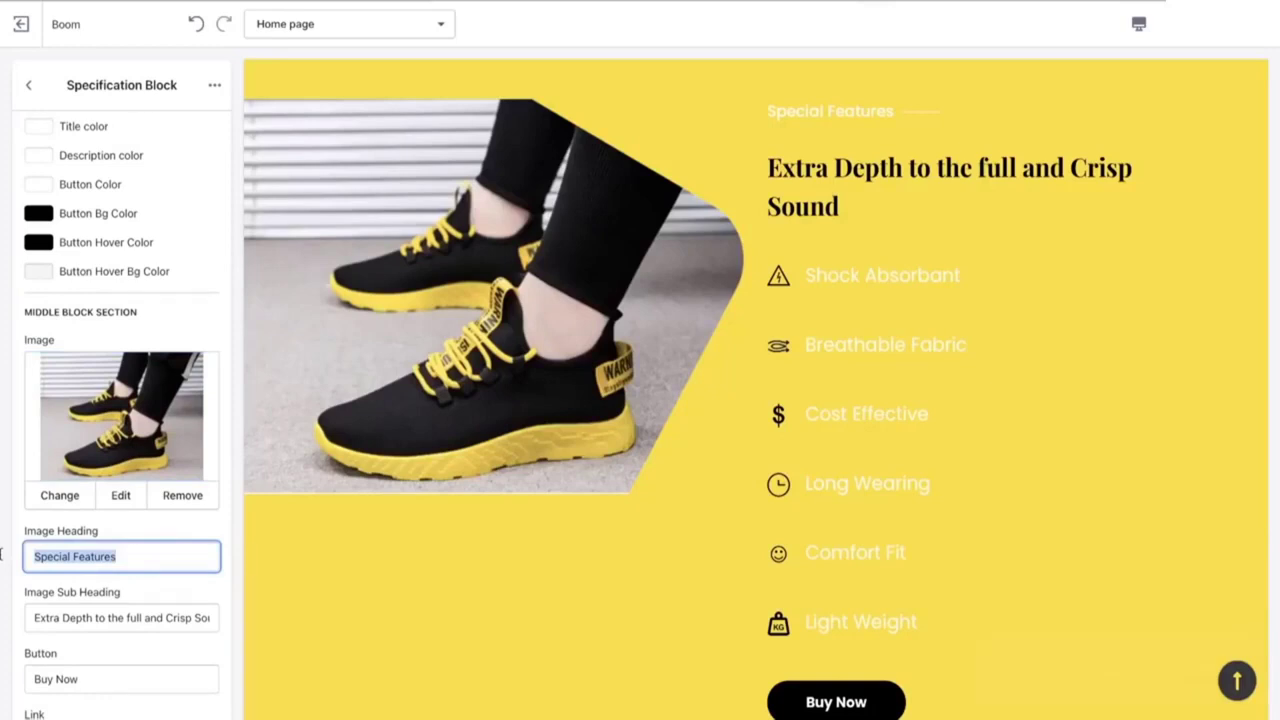
{"action": "left_click", "coordinate": [134, 550]}
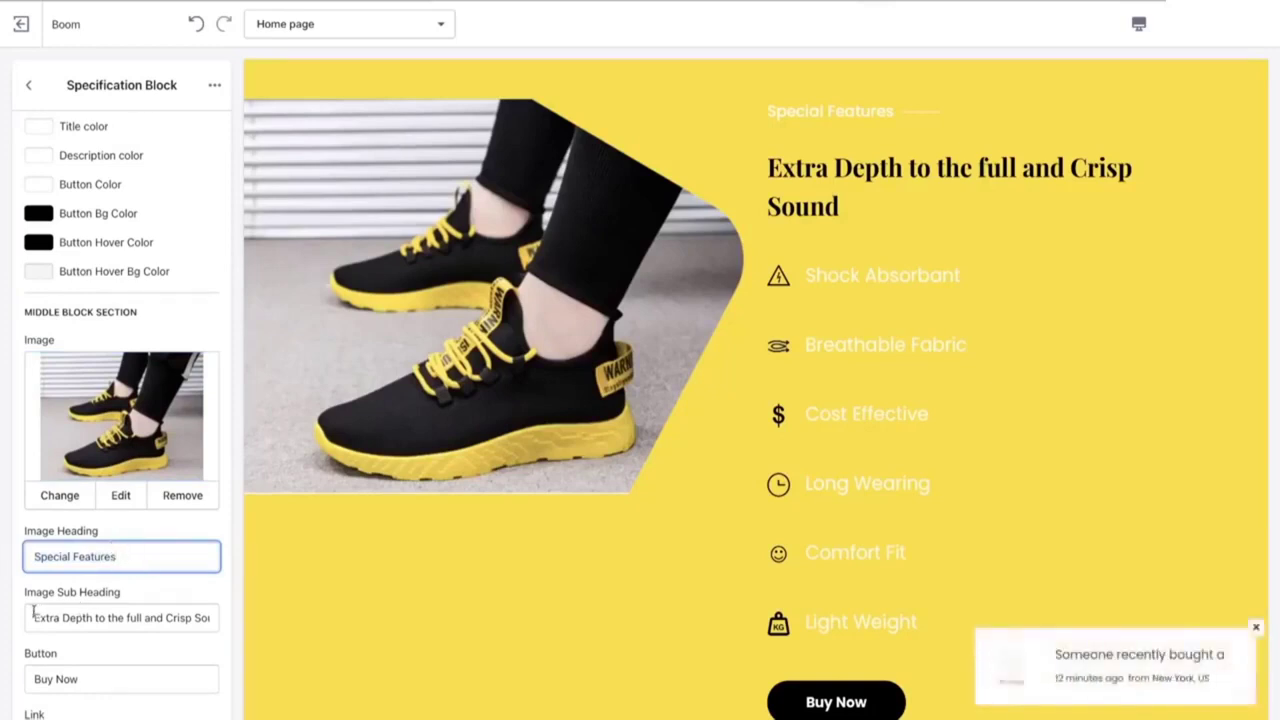
{"action": "left_click_drag", "start_coordinate": [34, 614], "coordinate": [238, 620]}
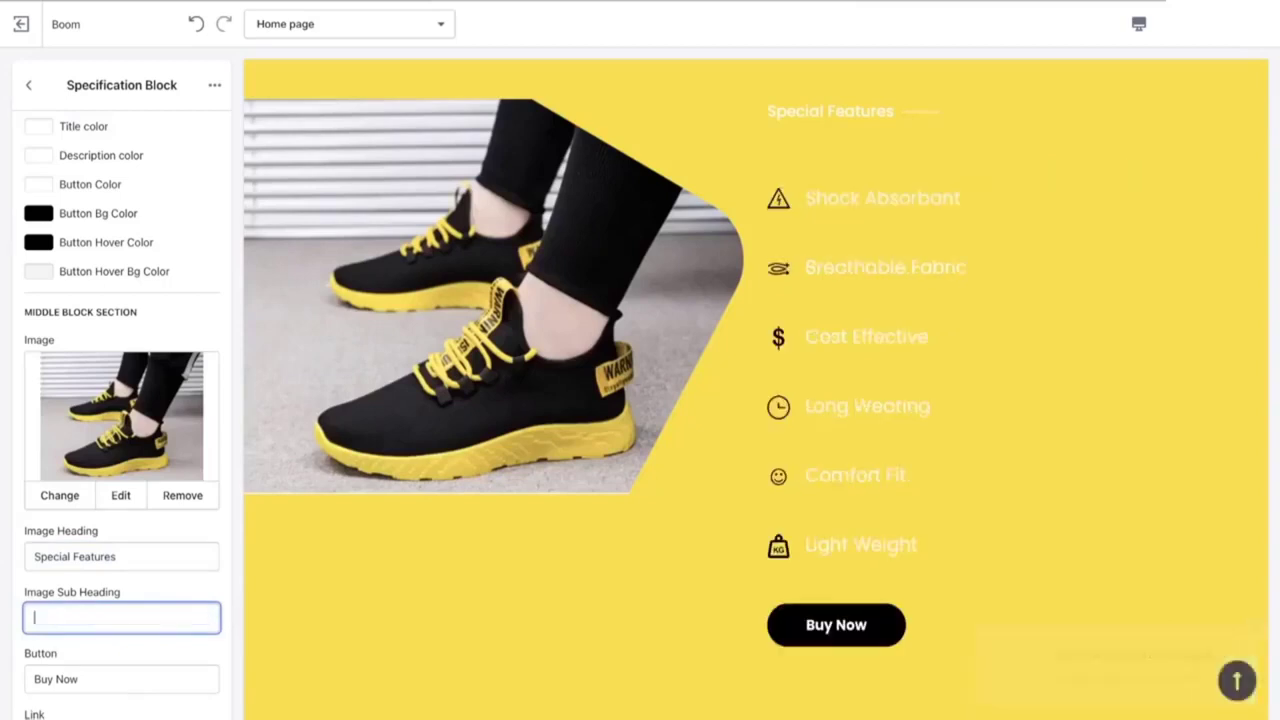
{"action": "type", "text": "The Hight Of Sneaker Engineering"}
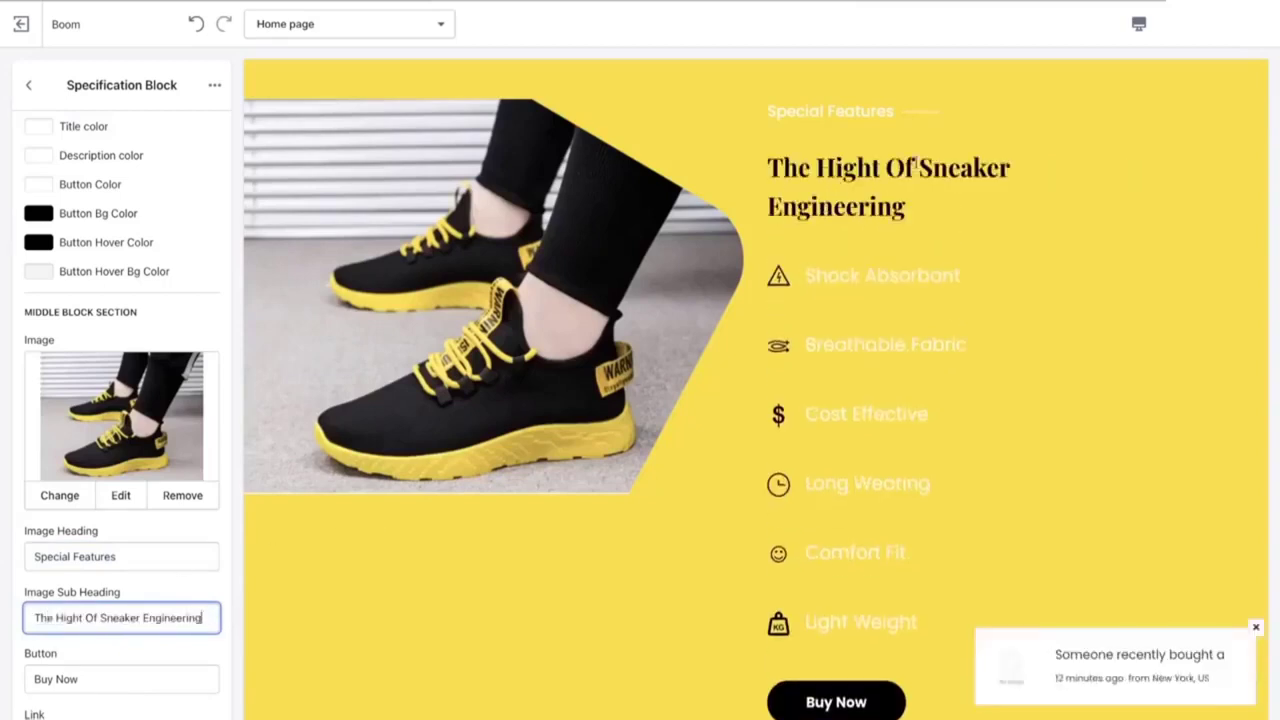
{"action": "scroll", "coordinate": [183, 534], "scroll_direction": "up", "scroll_amount": 10}
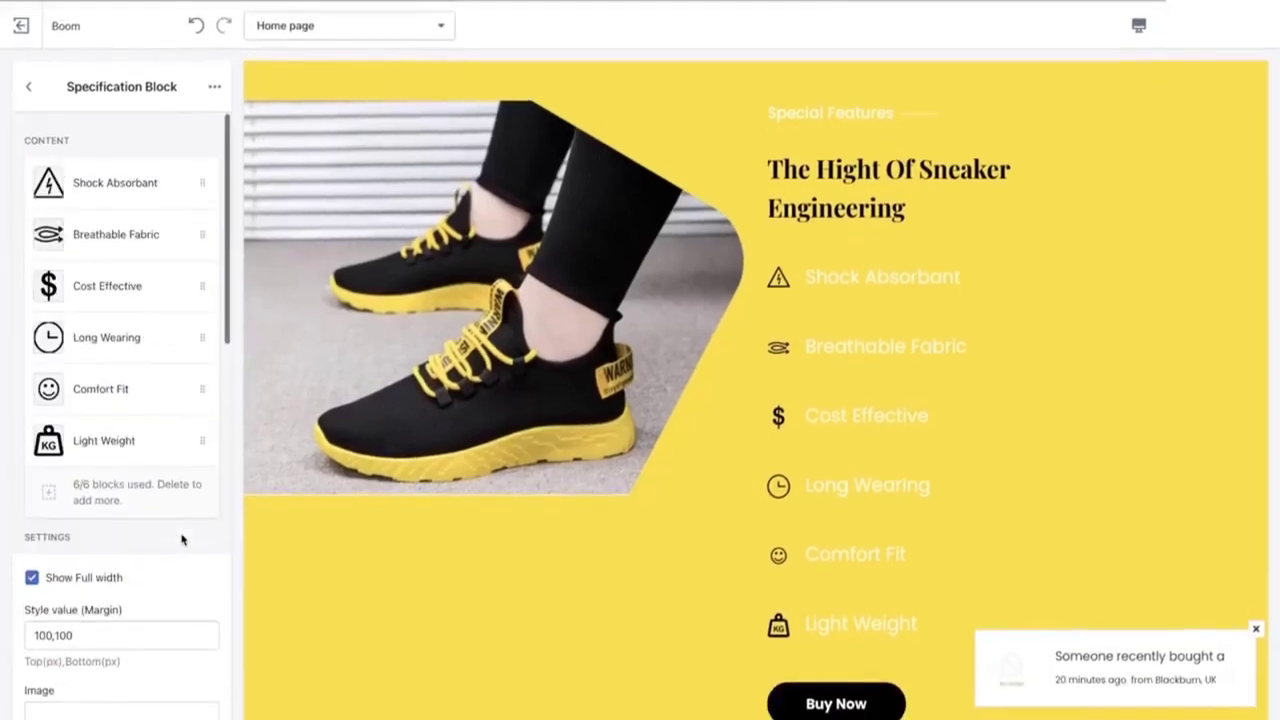
Step: Look over the testimonials section, and hide it along with the "Efficient Wireless Connection" and "Rhythmic Music Blog" sections on the home page
{"action": "left_click", "coordinate": [28, 86]}
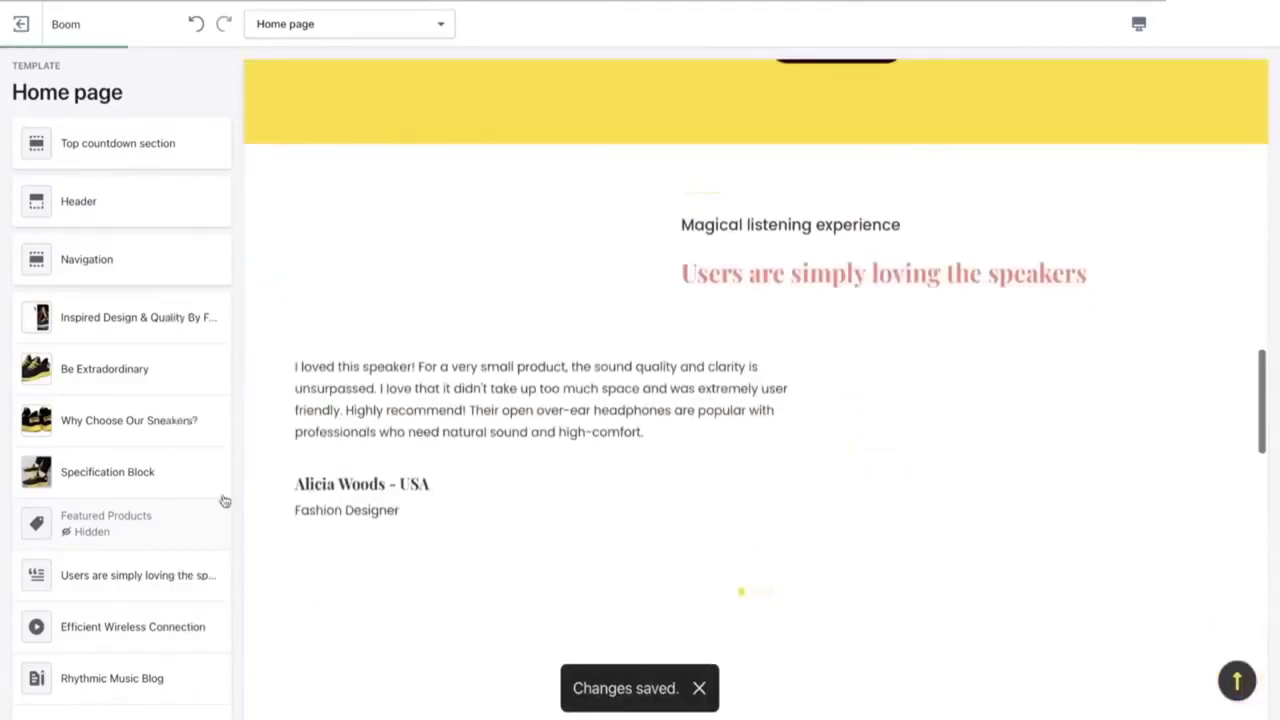
{"action": "left_click", "coordinate": [128, 575]}
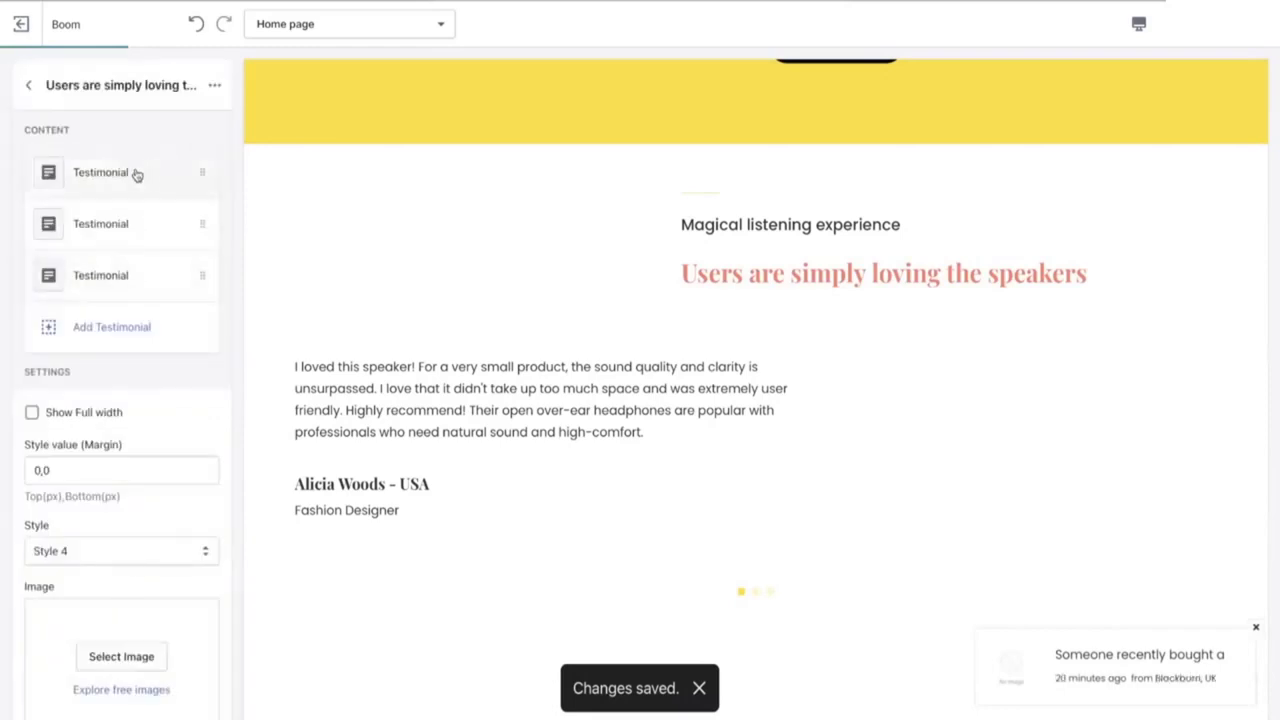
{"action": "scroll", "coordinate": [149, 377], "scroll_direction": "down", "scroll_amount": 5}
{"action": "scroll", "coordinate": [131, 286], "scroll_direction": "up", "scroll_amount": 5}
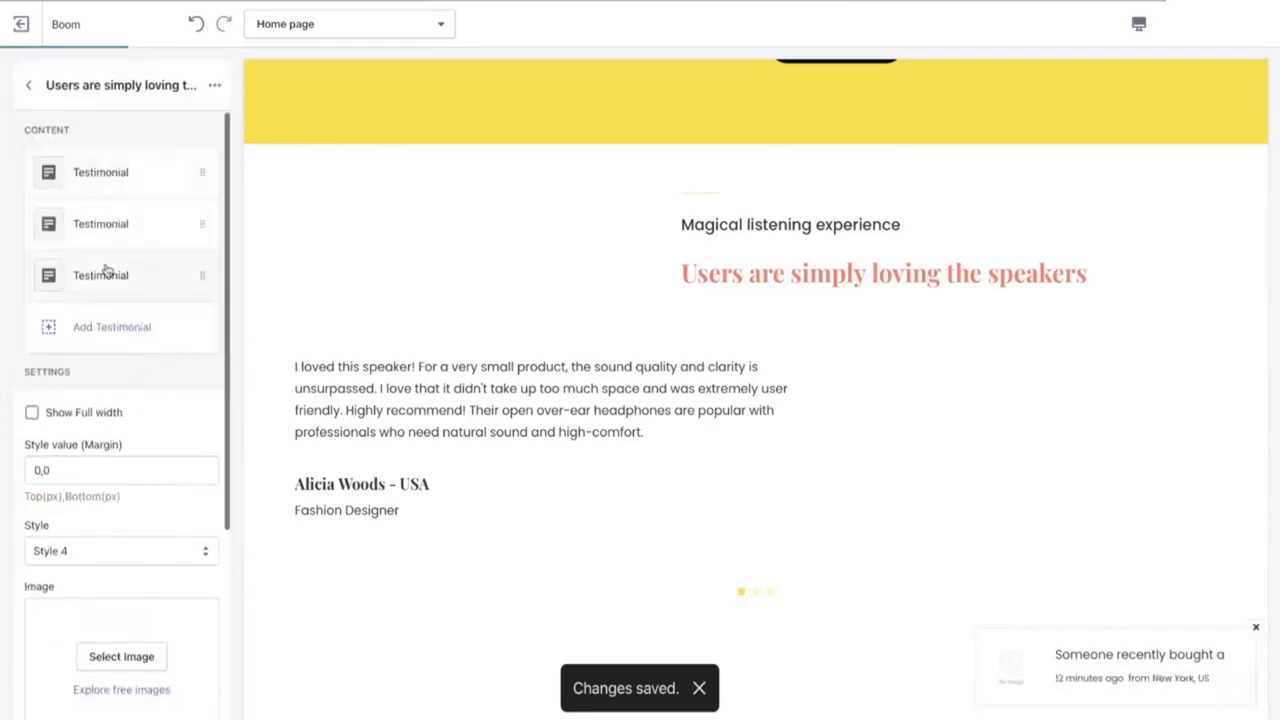
{"action": "left_click", "coordinate": [28, 85]}
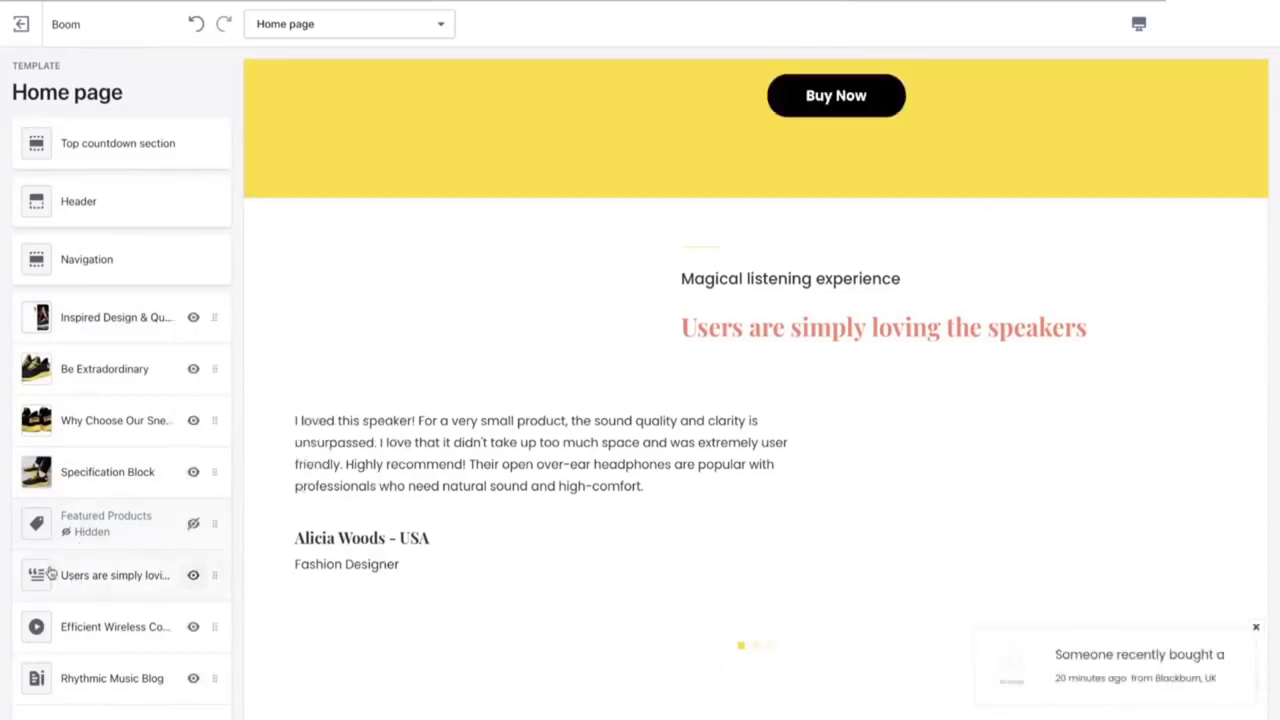
{"action": "left_click", "coordinate": [193, 577]}
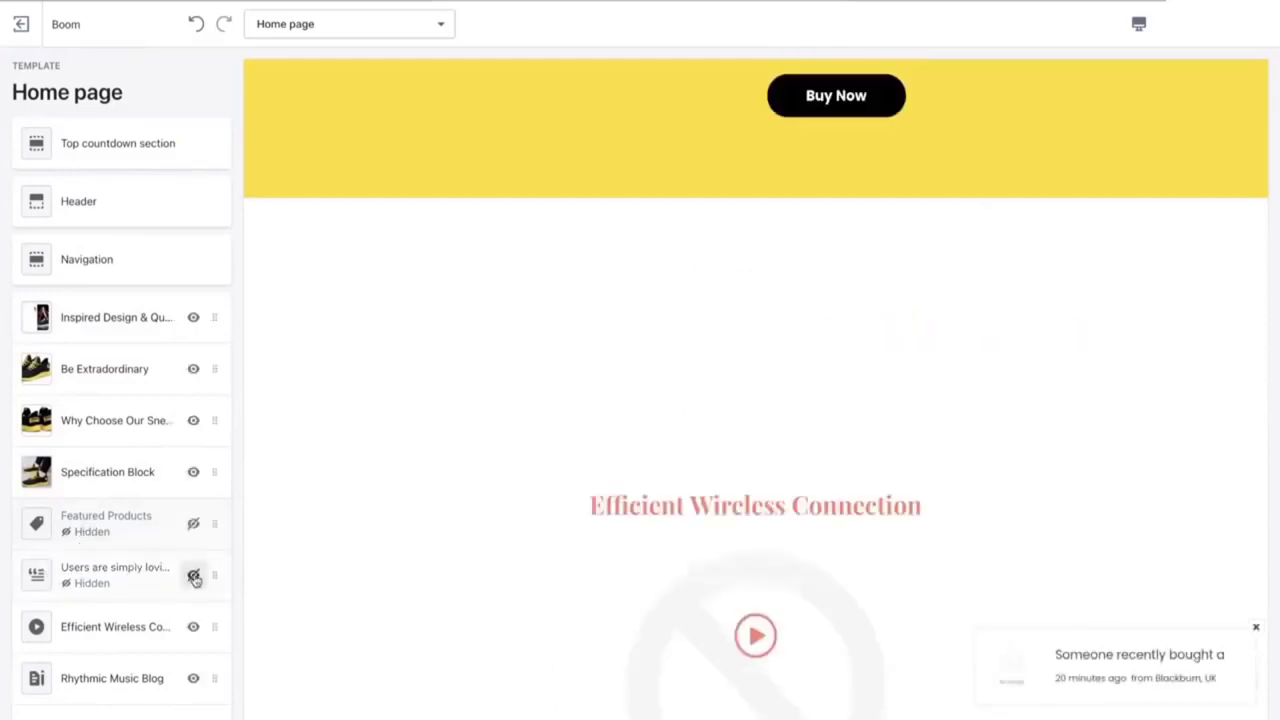
{"action": "left_click", "coordinate": [194, 627]}
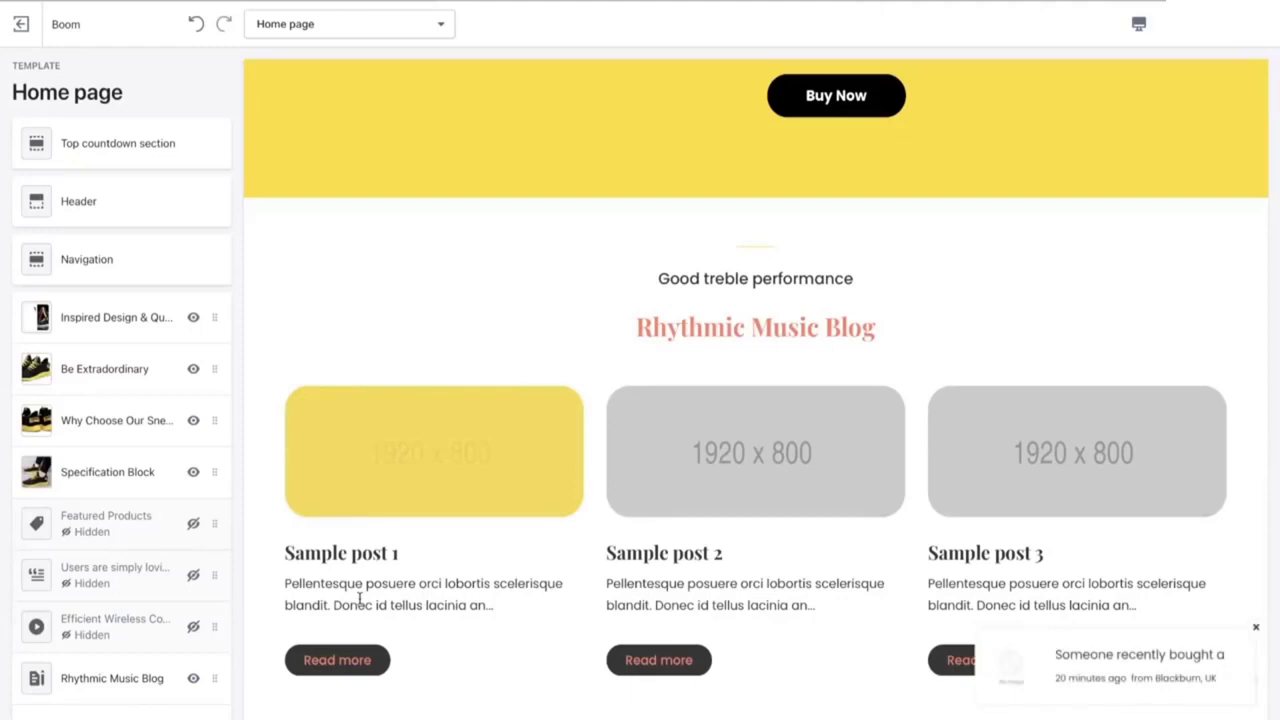
{"action": "left_click", "coordinate": [193, 679]}
Step: Upload the darkened screenshot of the black sneakers with yellow laces as the footer's background image
{"action": "scroll", "coordinate": [626, 509], "scroll_direction": "down", "scroll_amount": 1}
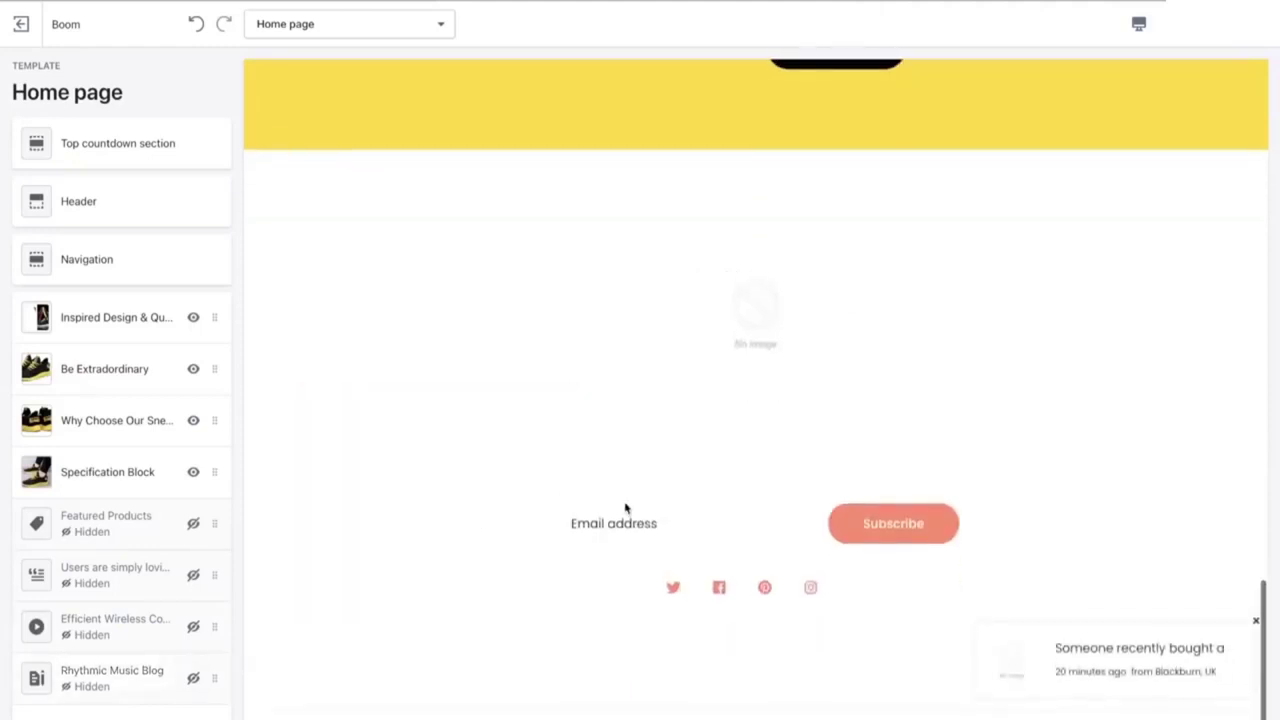
{"action": "scroll", "coordinate": [144, 645], "scroll_direction": "down", "scroll_amount": 3}
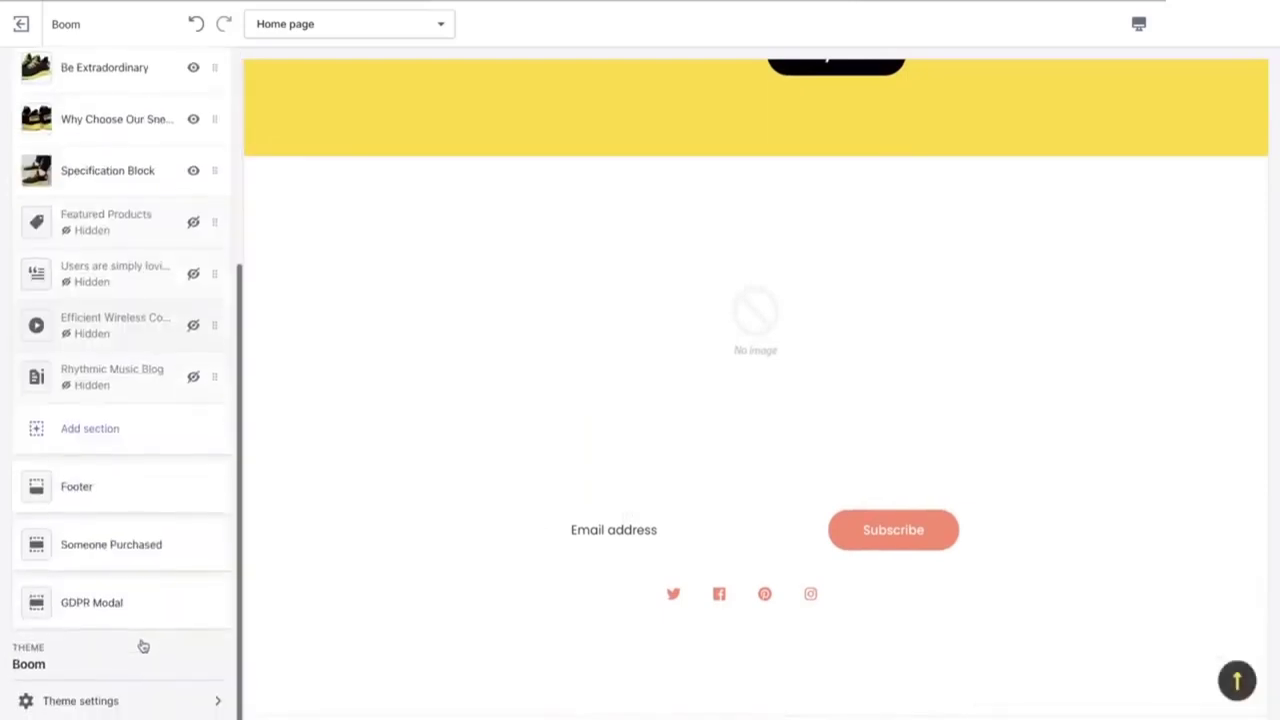
{"action": "left_click", "coordinate": [130, 508]}
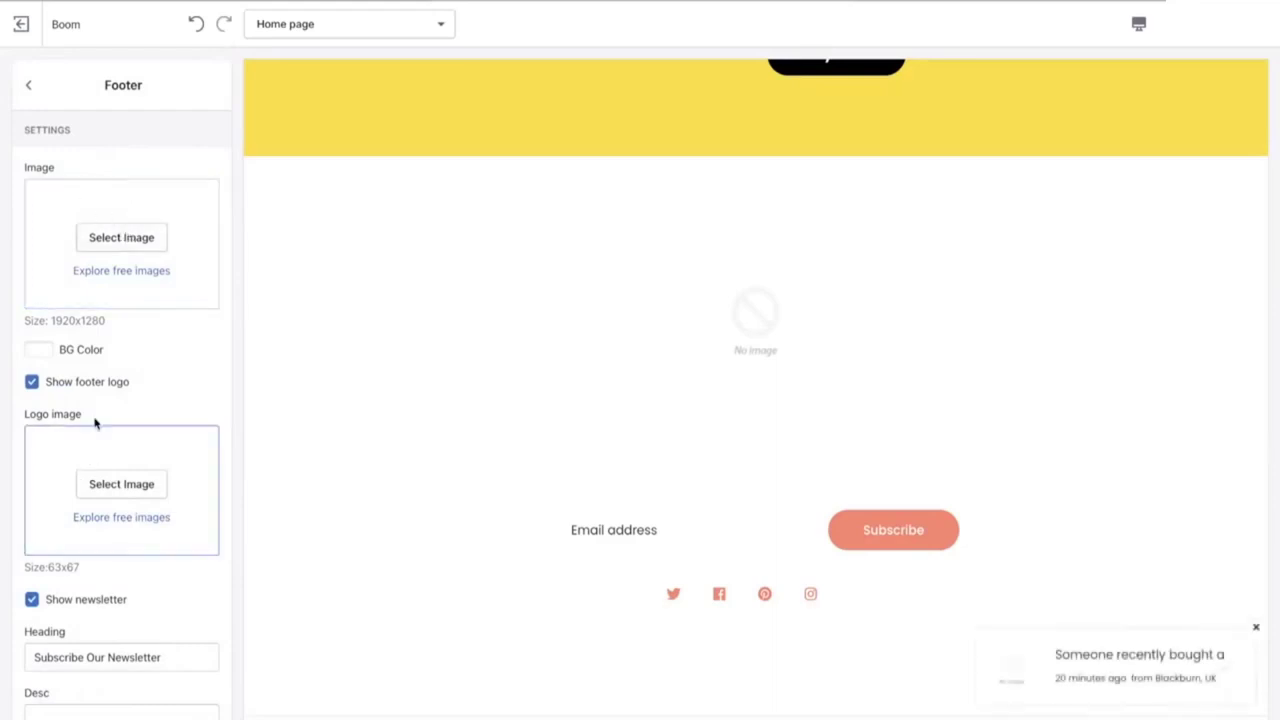
{"action": "left_click", "coordinate": [128, 240]}
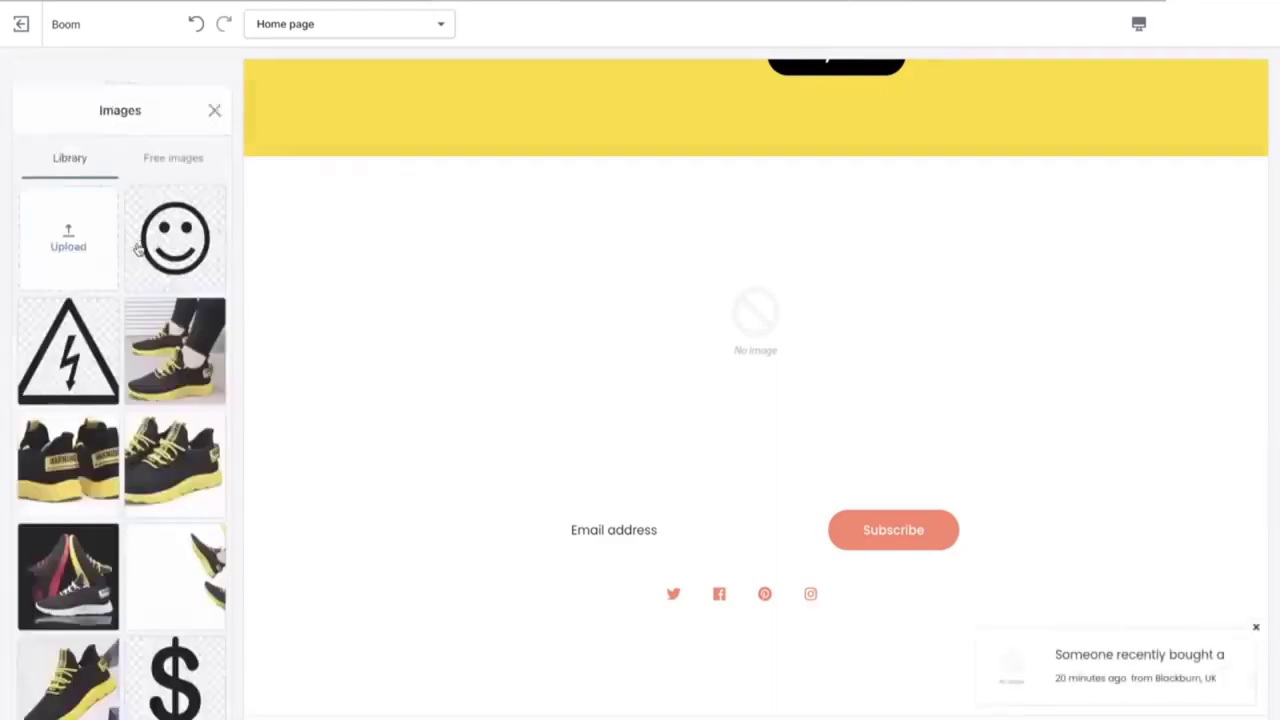
{"action": "left_click", "coordinate": [64, 210]}
{"action": "scroll", "coordinate": [631, 422], "scroll_direction": "down", "scroll_amount": 2}
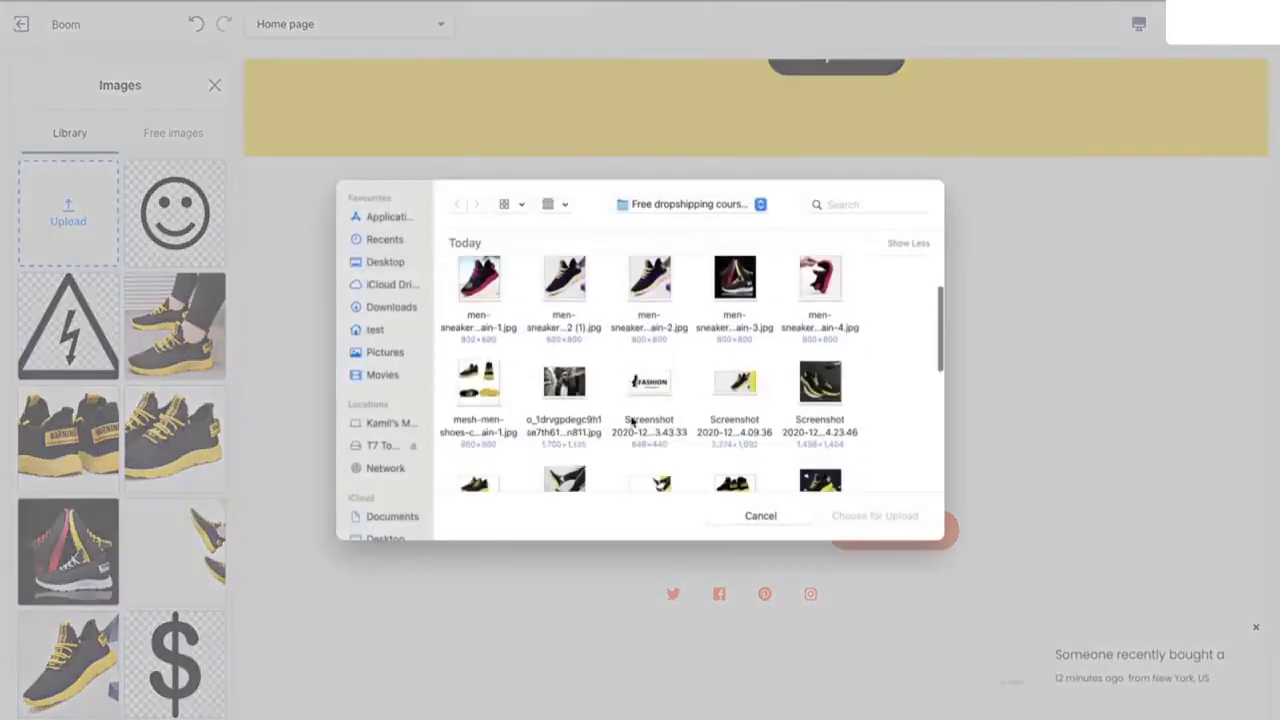
{"action": "scroll", "coordinate": [631, 422], "scroll_direction": "down", "scroll_amount": 5}
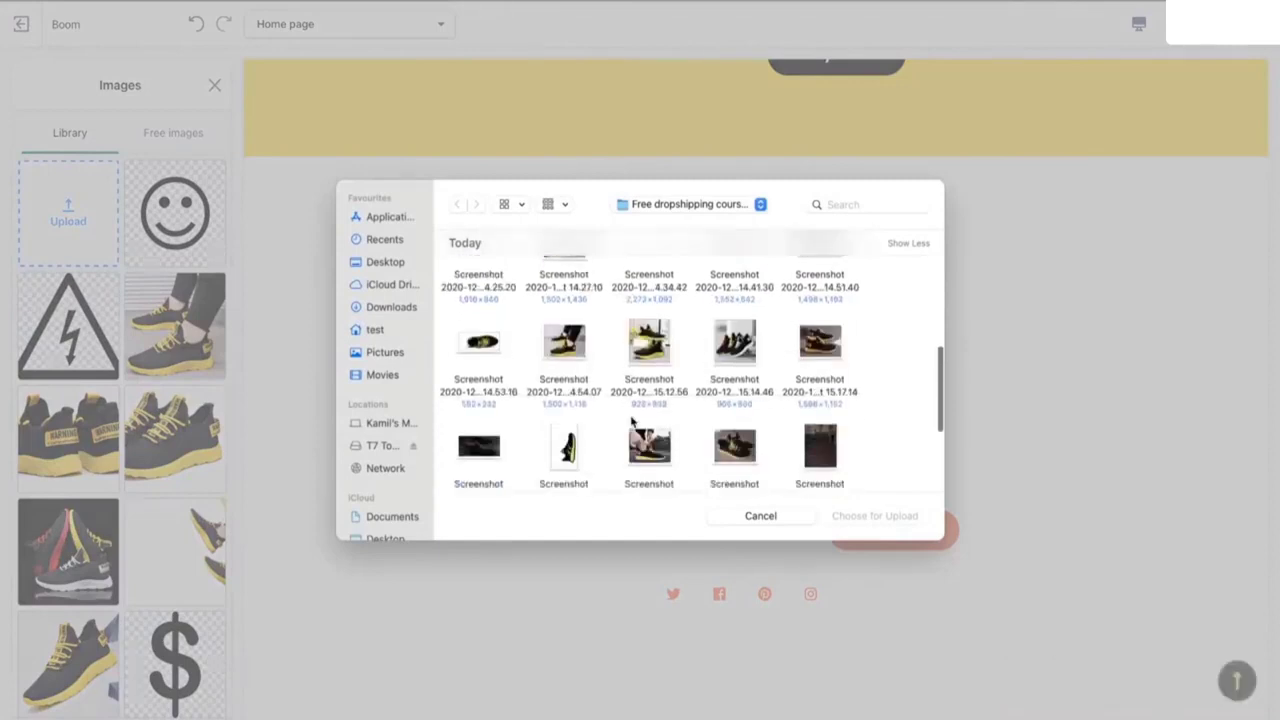
{"action": "scroll", "coordinate": [631, 422], "scroll_direction": "down", "scroll_amount": 4}
{"action": "scroll", "coordinate": [631, 422], "scroll_direction": "up", "scroll_amount": 5}
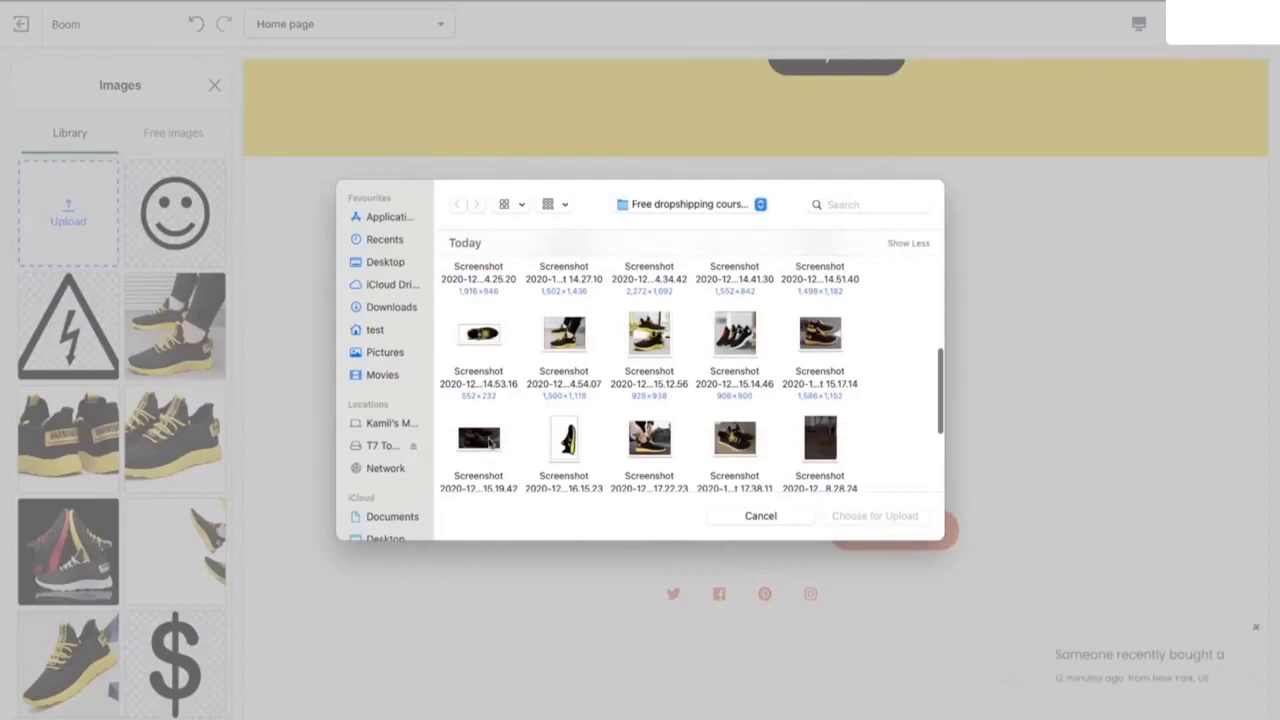
{"action": "left_click", "coordinate": [487, 440]}
{"action": "left_click", "coordinate": [882, 518]}
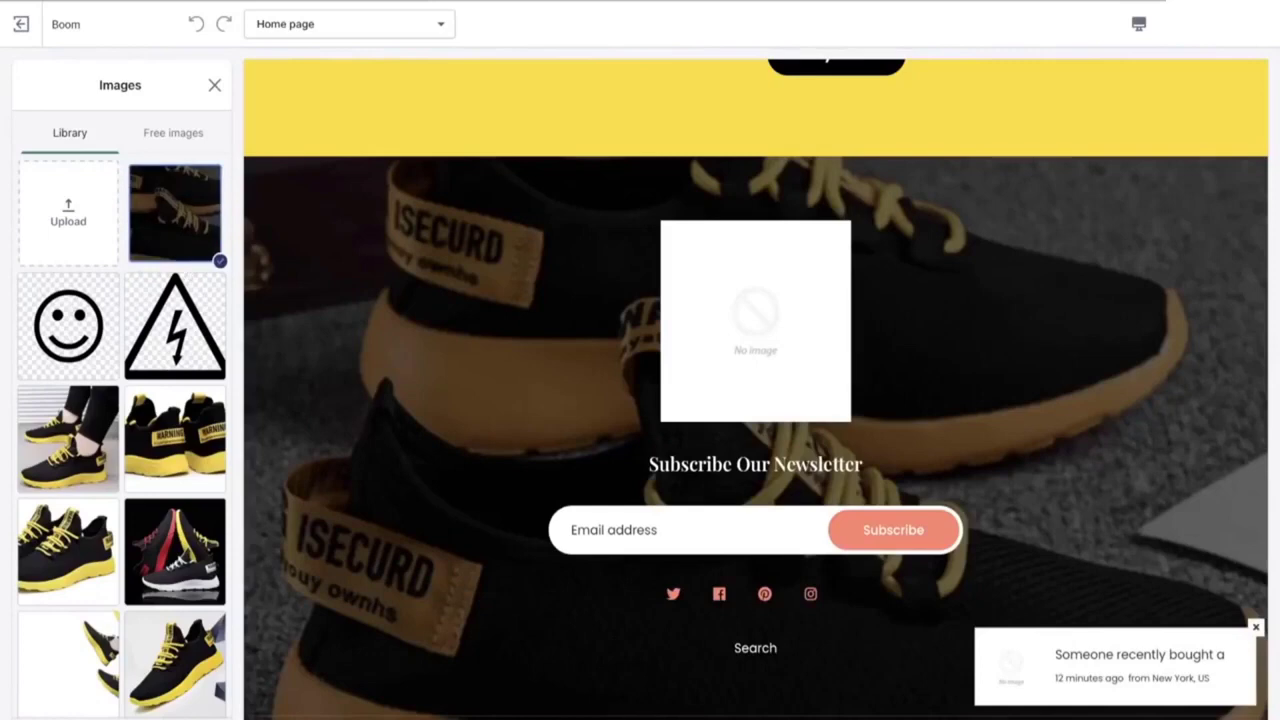
{"action": "left_click", "coordinate": [186, 258]}
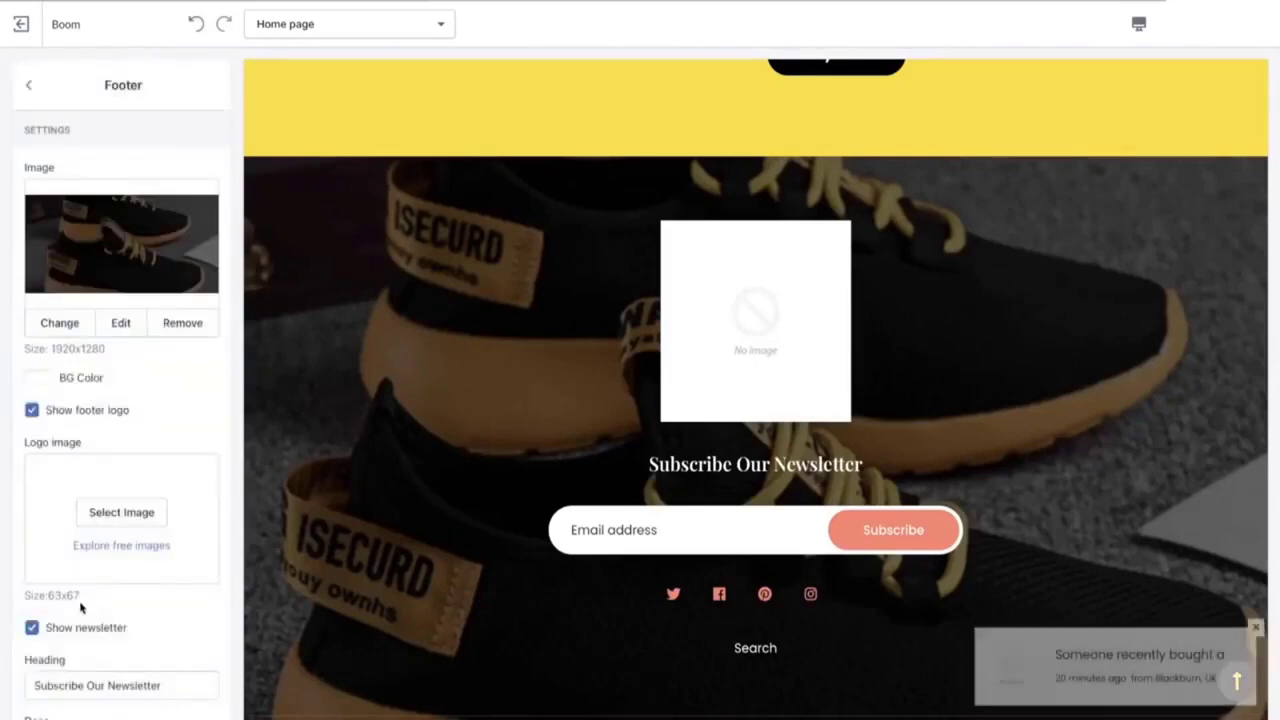
Step: Upload the "FASHION FOOTWEAR" logo screenshot as the footer's logo image
{"action": "left_click", "coordinate": [121, 514]}
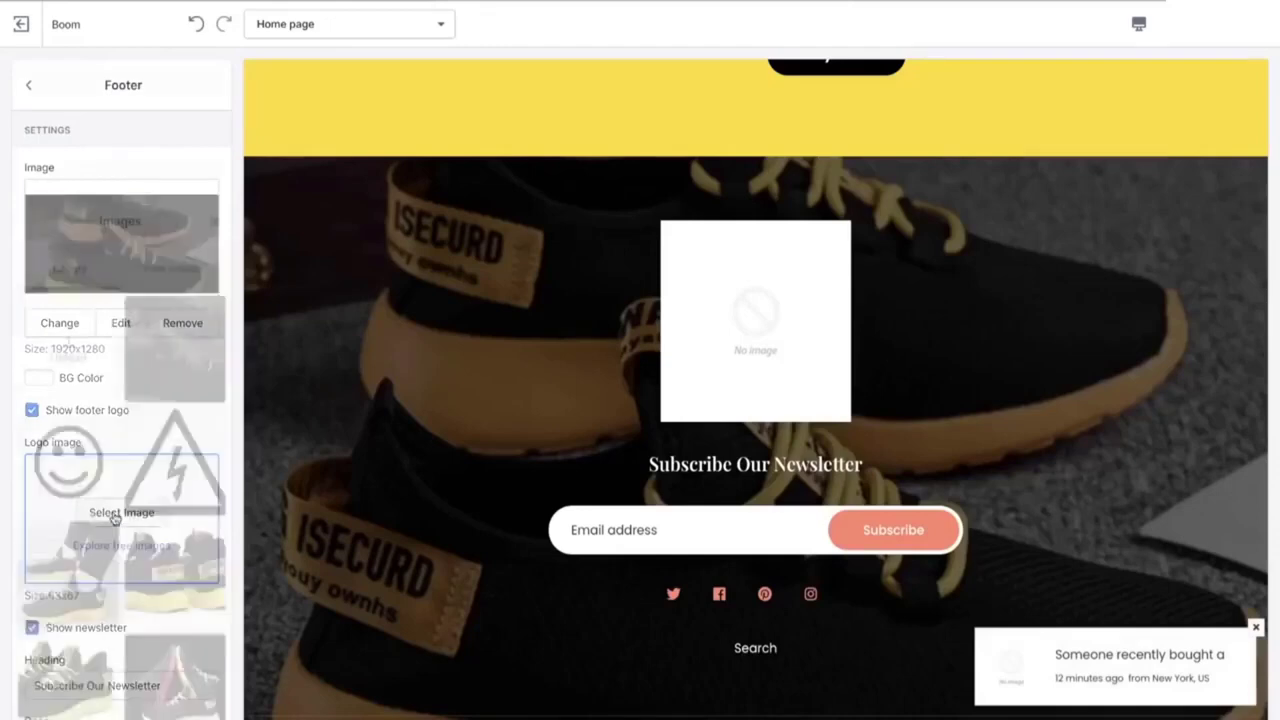
{"action": "scroll", "coordinate": [83, 174], "scroll_direction": "down", "scroll_amount": 1}
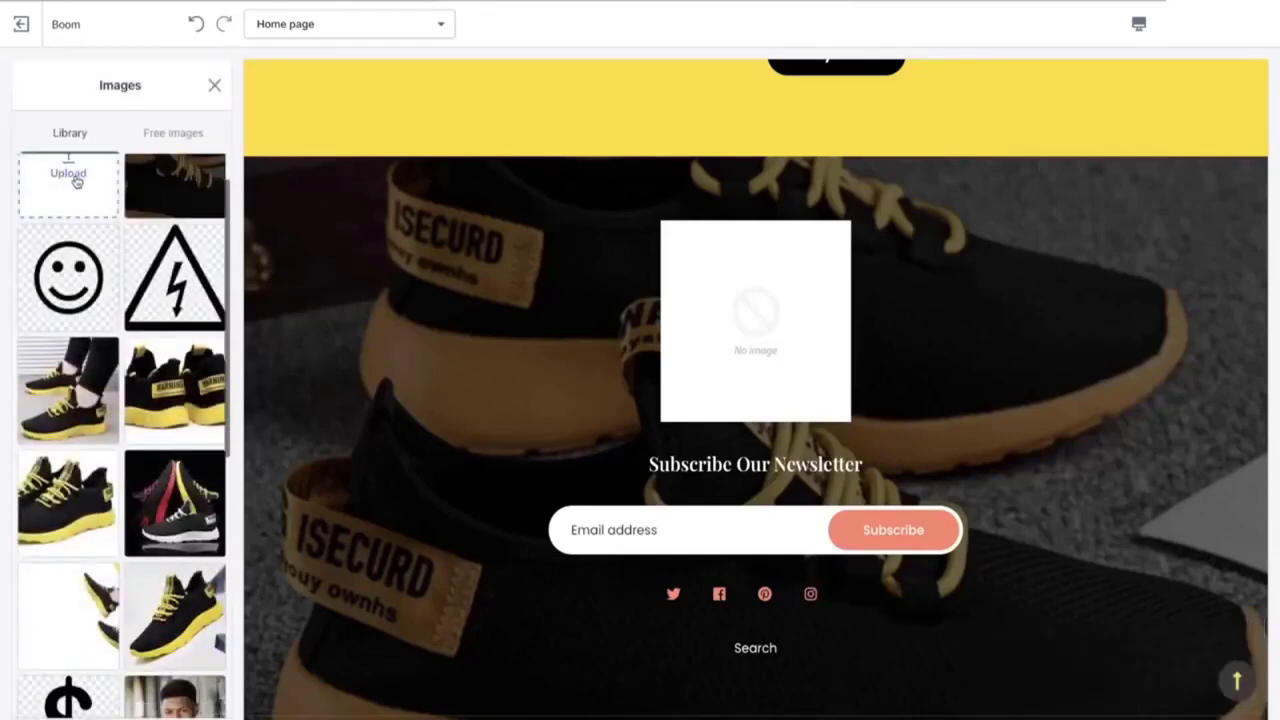
{"action": "left_click", "coordinate": [76, 182]}
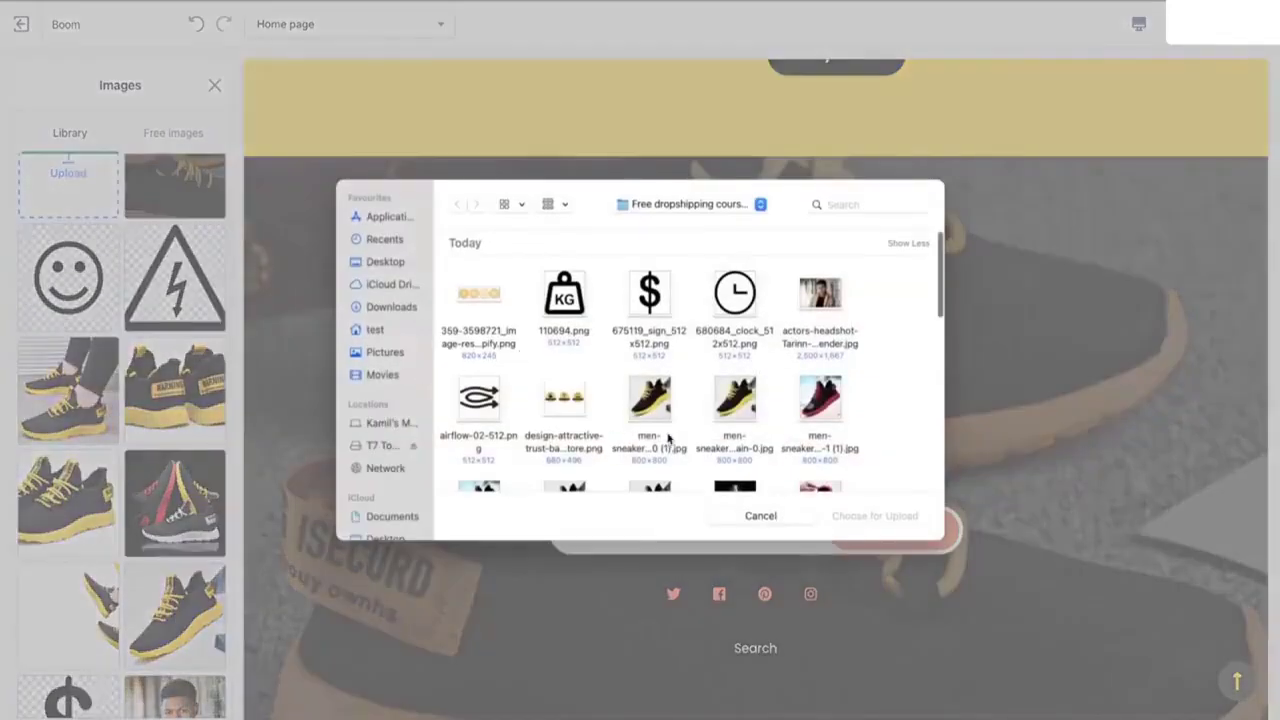
{"action": "scroll", "coordinate": [668, 438], "scroll_direction": "down", "scroll_amount": 10}
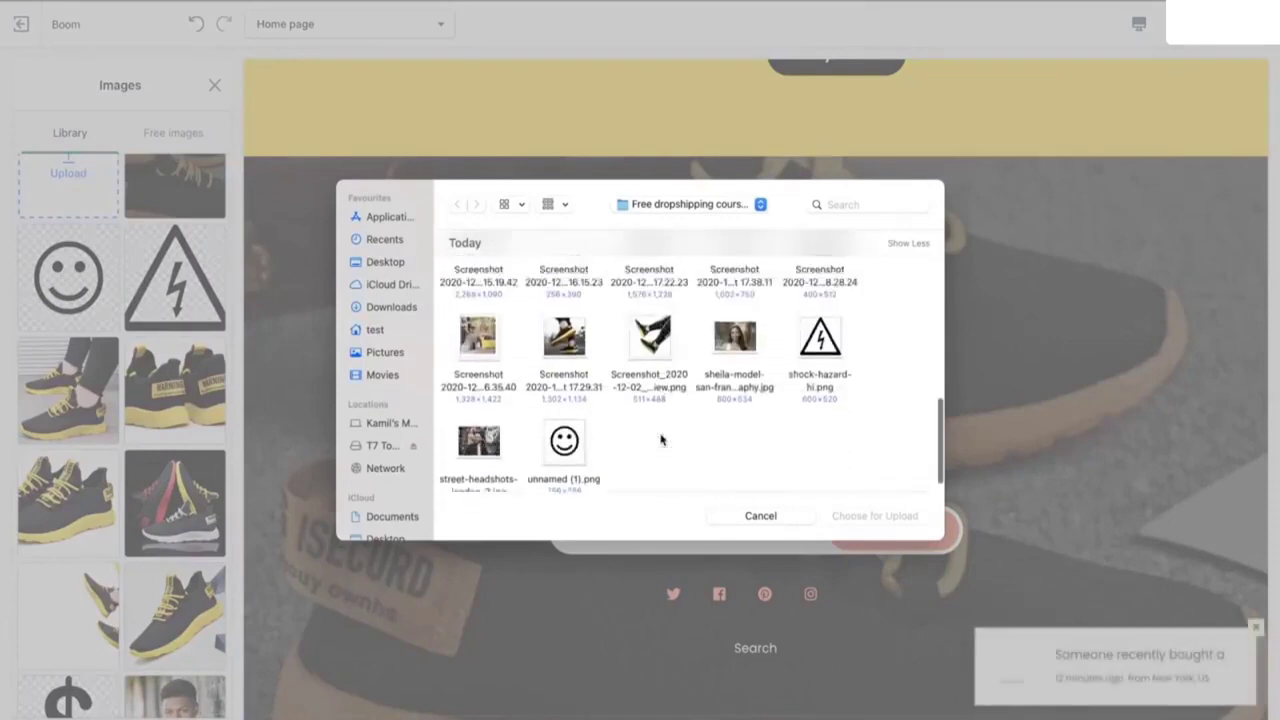
{"action": "scroll", "coordinate": [660, 438], "scroll_direction": "up", "scroll_amount": 5}
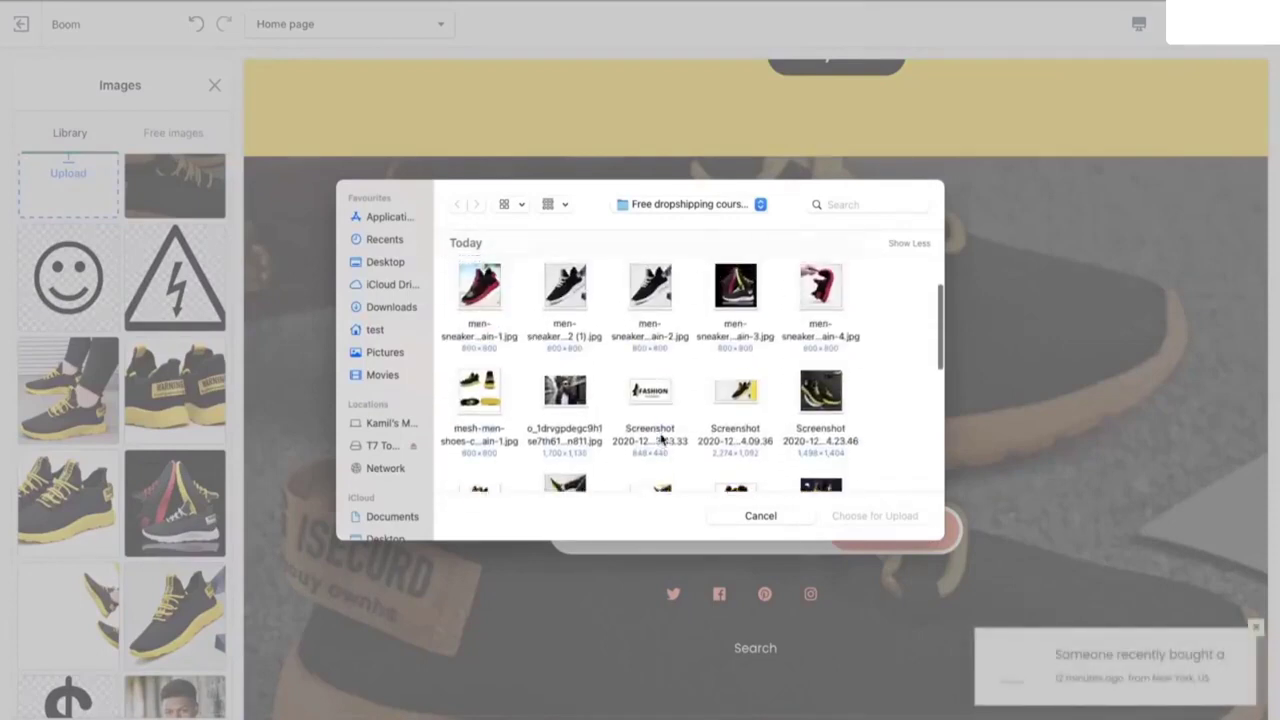
{"action": "left_click", "coordinate": [657, 410]}
{"action": "left_click", "coordinate": [875, 516]}
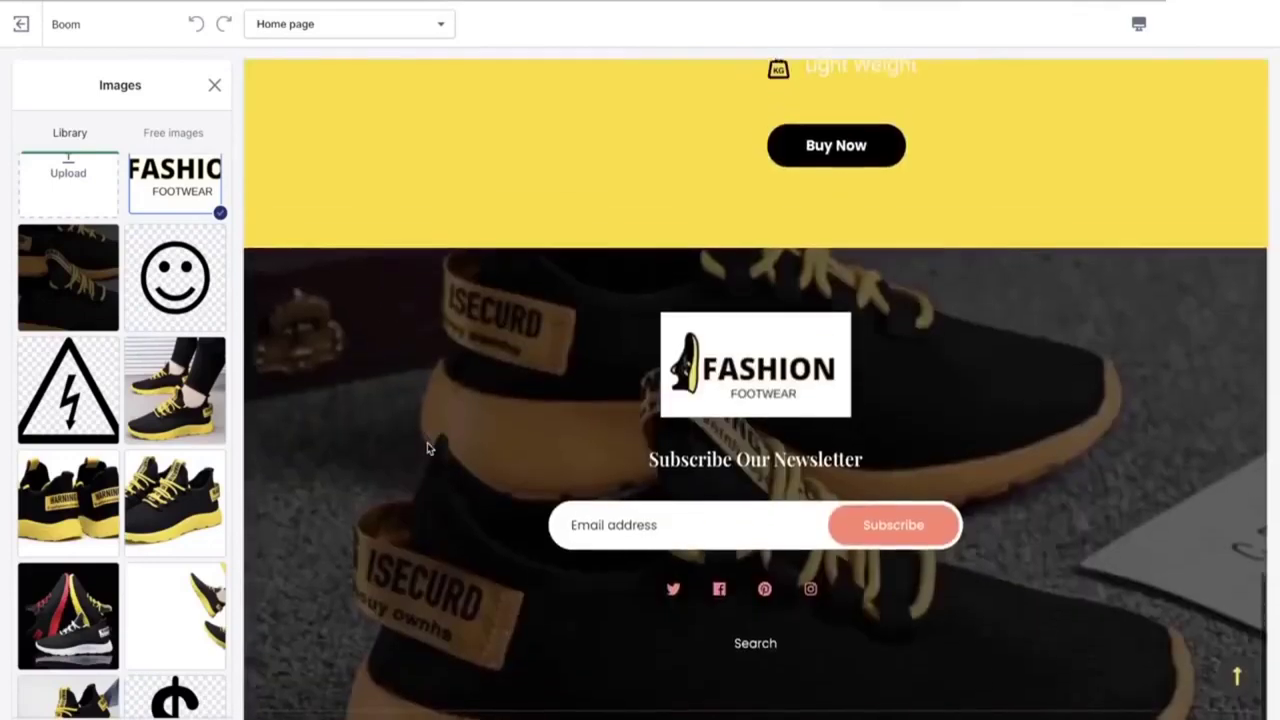
{"action": "left_click", "coordinate": [220, 651]}
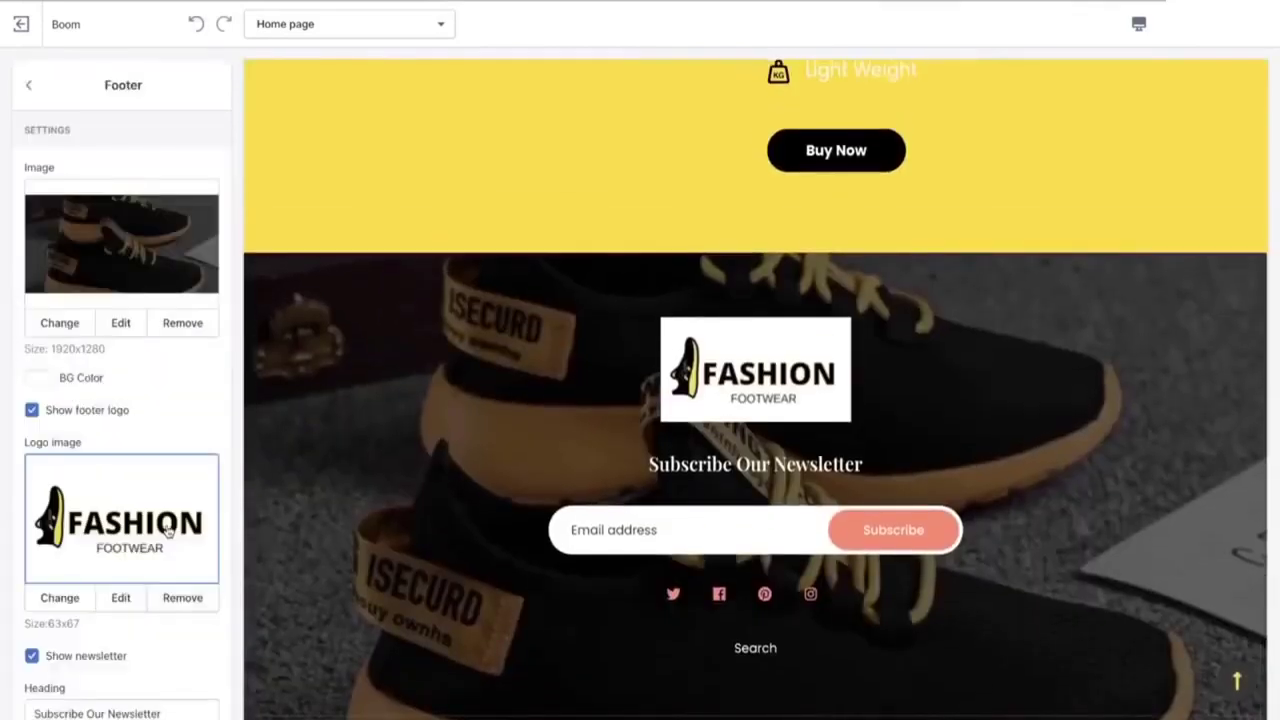
Step: Set the footer newsletter button's background colour and its hover text colour to the recently used brand yellow
{"action": "scroll", "coordinate": [166, 529], "scroll_direction": "down", "scroll_amount": 10}
{"action": "scroll", "coordinate": [167, 531], "scroll_direction": "up", "scroll_amount": 3}
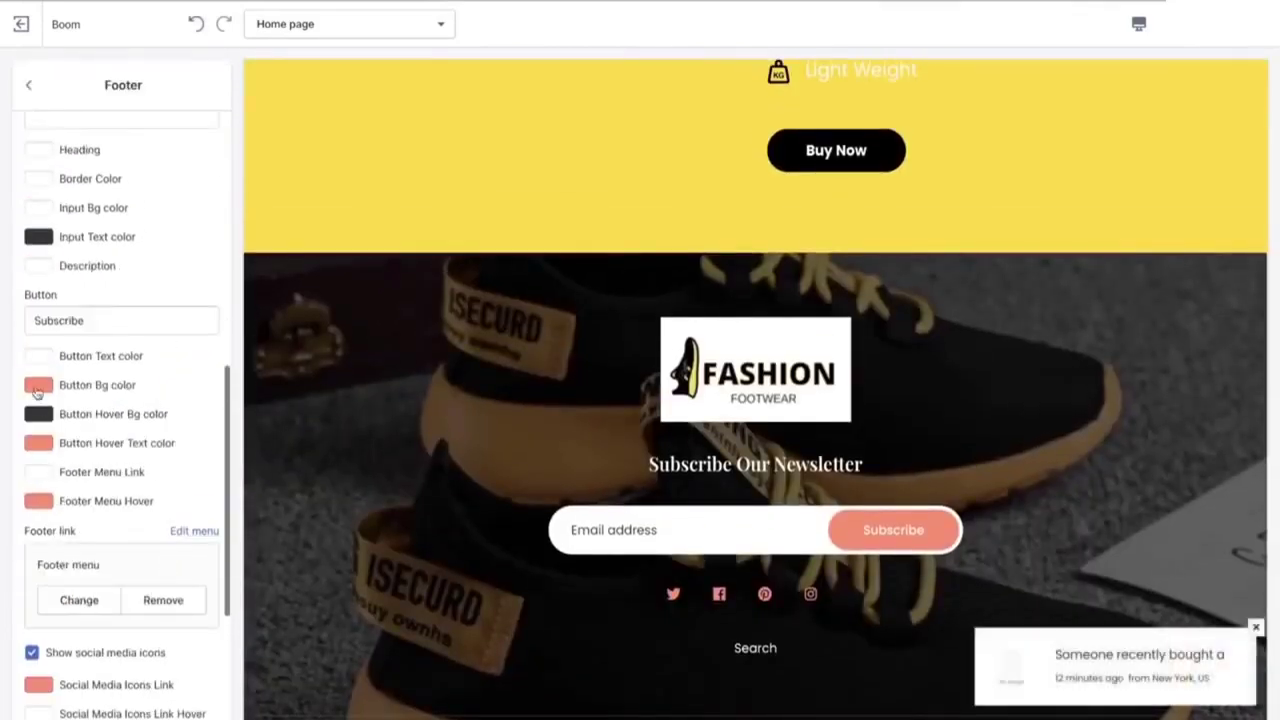
{"action": "left_click", "coordinate": [38, 385]}
{"action": "left_click", "coordinate": [107, 607]}
{"action": "left_click", "coordinate": [189, 371]}
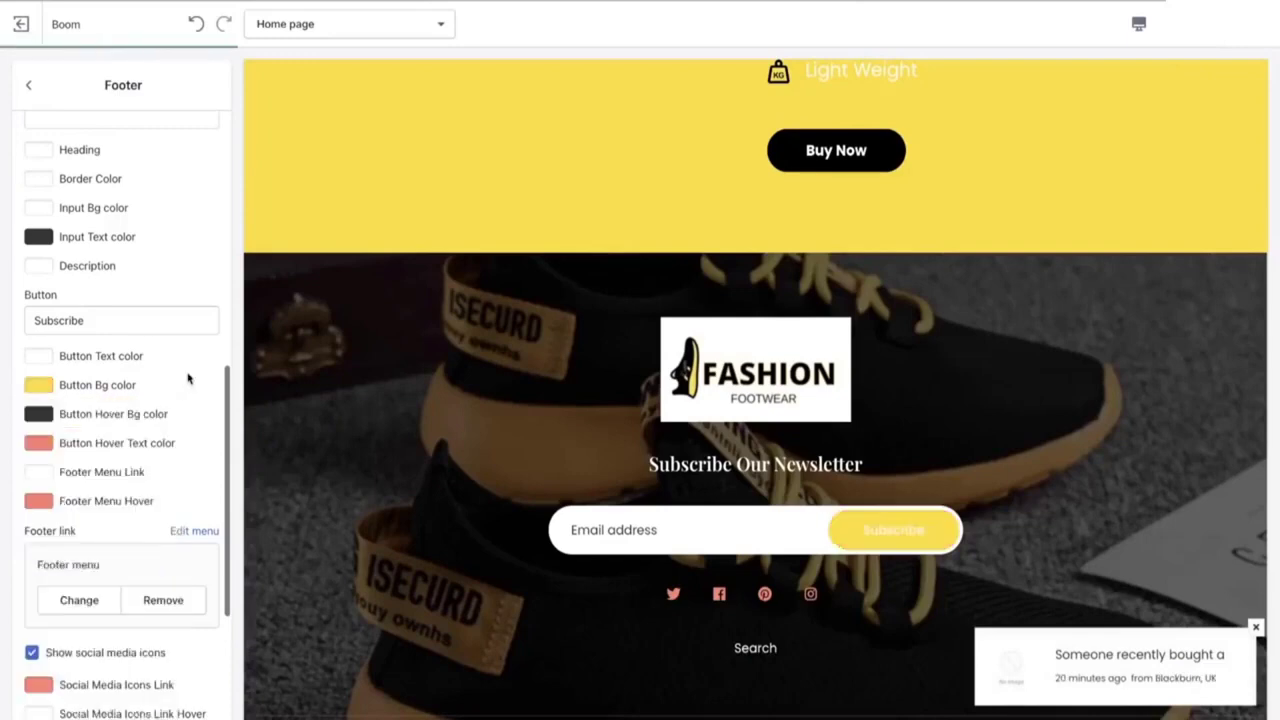
{"action": "left_click", "coordinate": [38, 443]}
{"action": "left_click", "coordinate": [110, 665]}
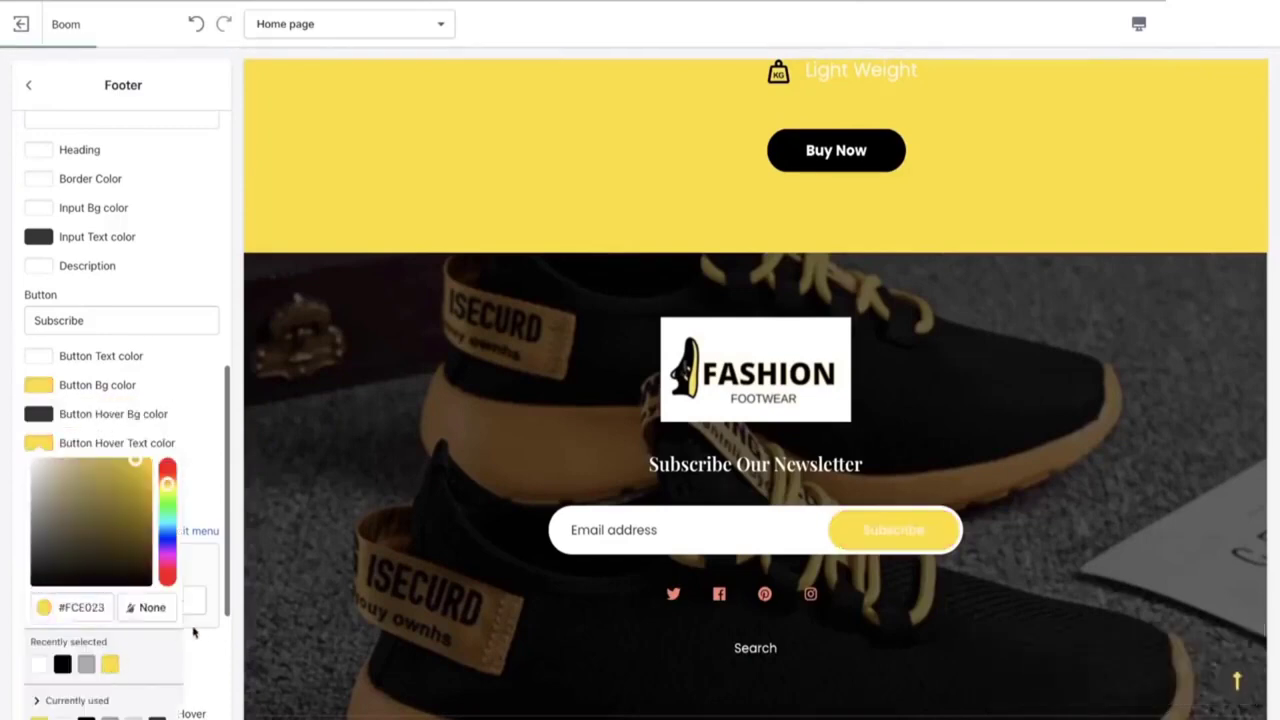
{"action": "left_click", "coordinate": [182, 628]}
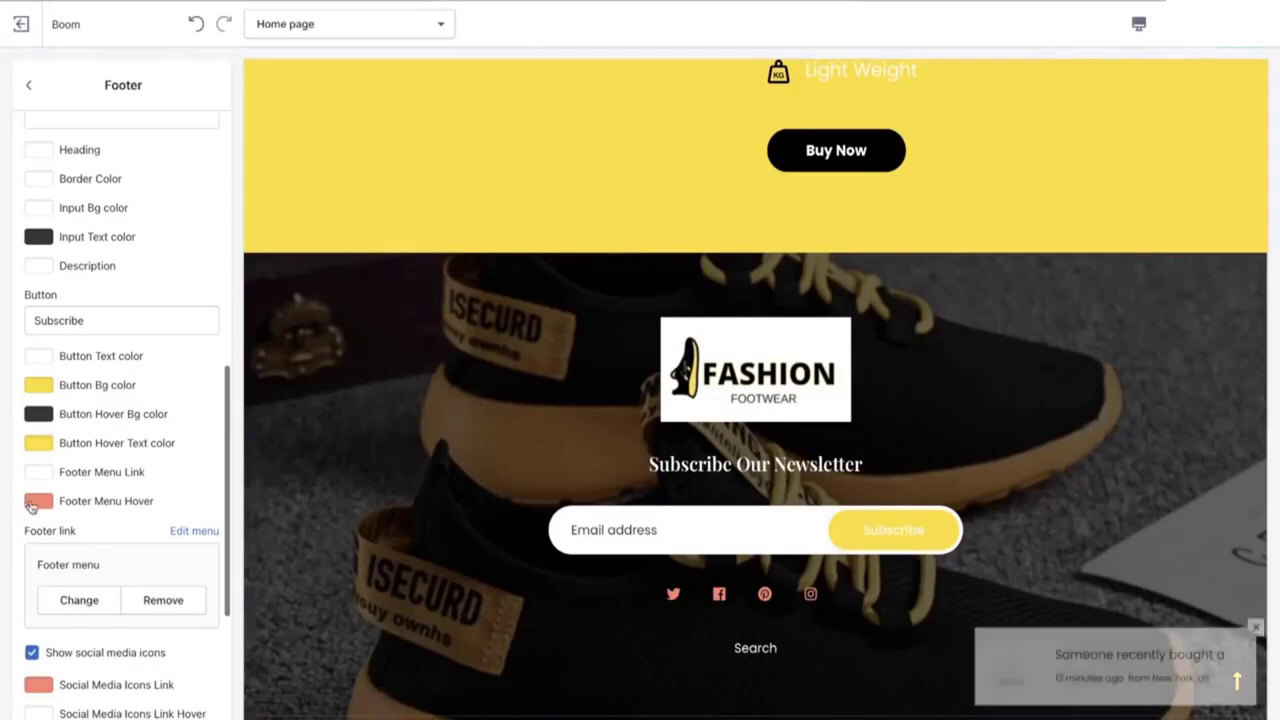
Step: Set the footer menu hover colour and the social media icons link colour to the same yellow
{"action": "left_click", "coordinate": [36, 503]}
{"action": "left_click", "coordinate": [44, 440]}
{"action": "left_click", "coordinate": [167, 641]}
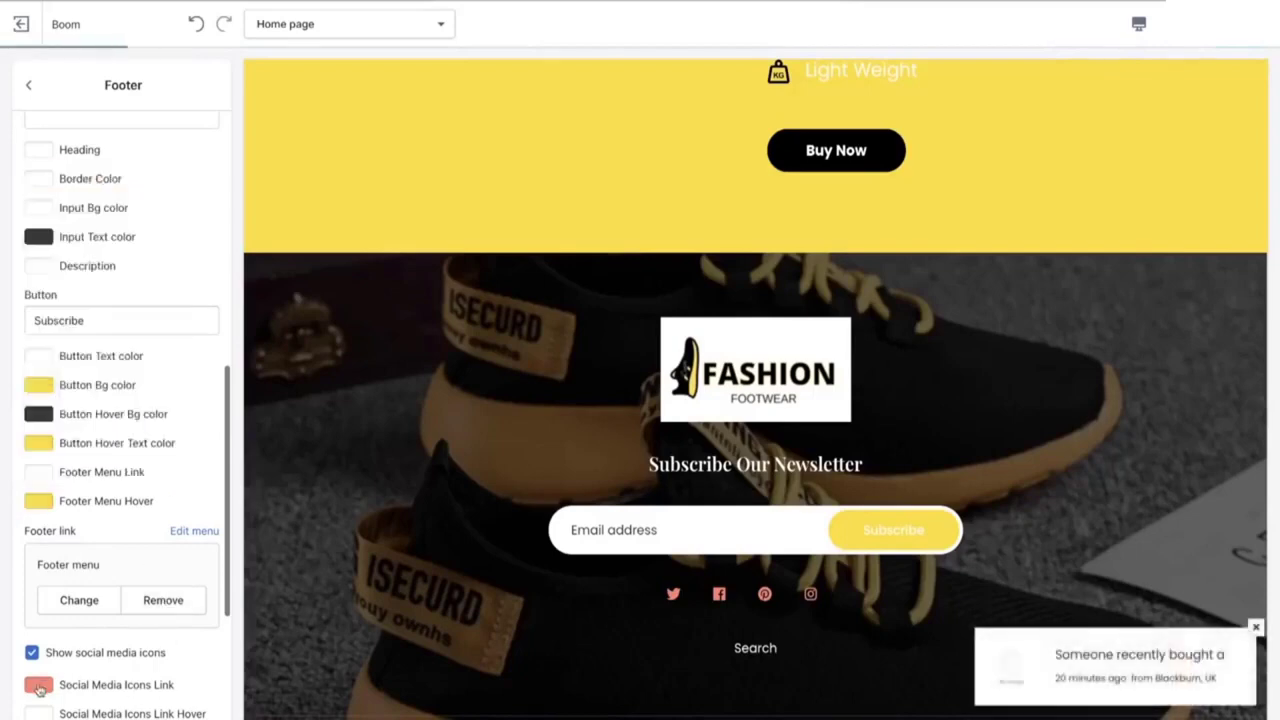
{"action": "scroll", "coordinate": [120, 450], "scroll_direction": "down", "scroll_amount": 4}
Step: Change the footer's copyright text to "Copyright © 2020 Fashion Sneaker"
{"action": "left_click", "coordinate": [50, 470]}
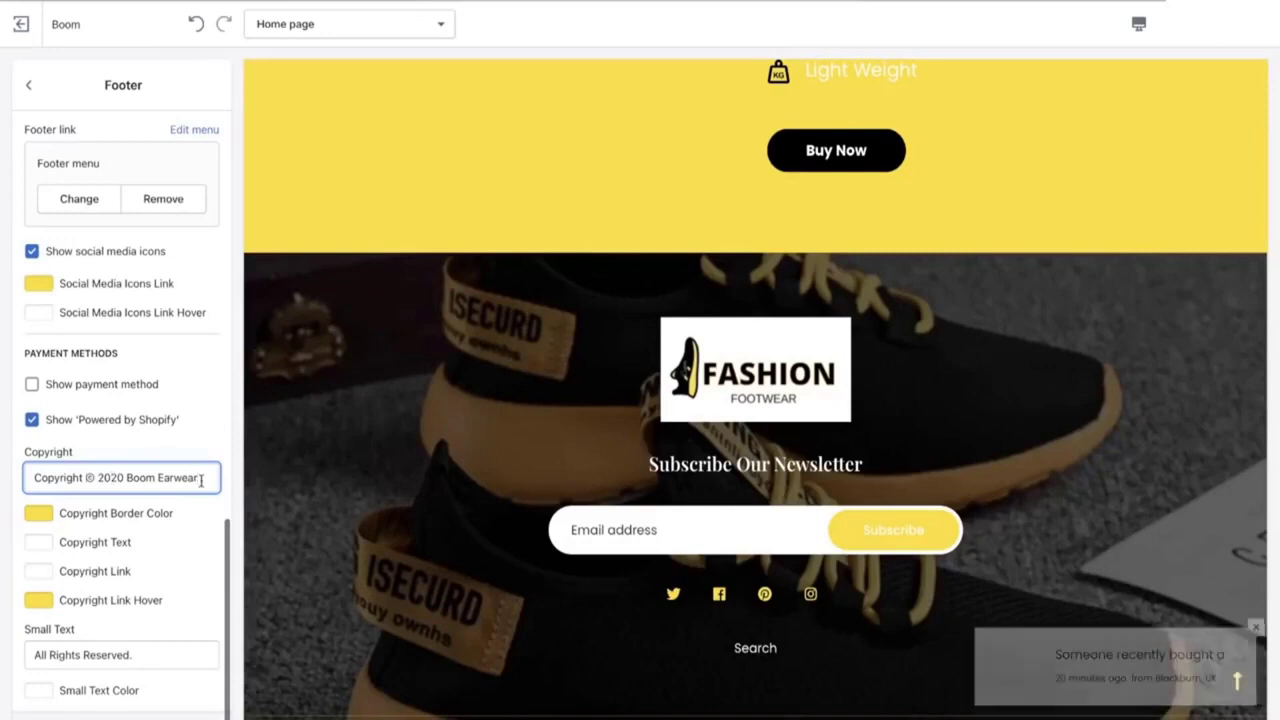
{"action": "key", "text": "BackSpace"}
{"action": "key", "text": "BackSpace"}
{"action": "key", "text": "BackSpace"}
{"action": "key", "text": "BackSpace"}
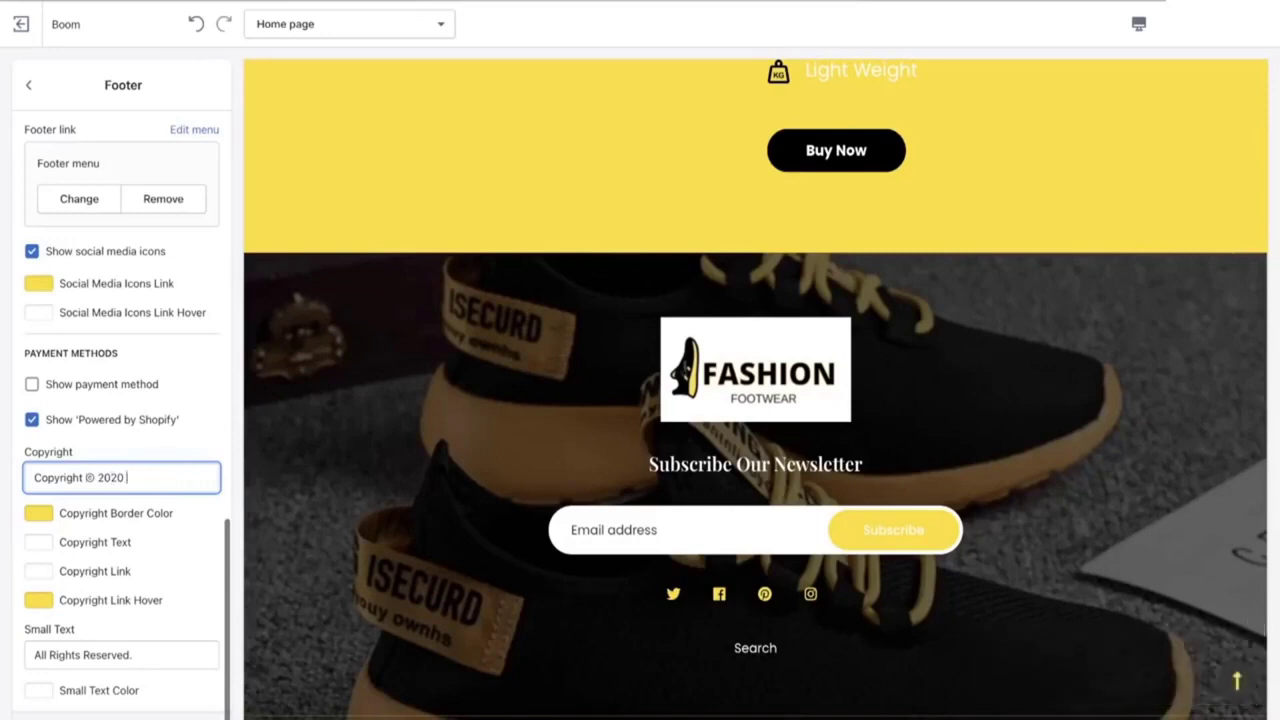
{"action": "type", "text": "Fashion "}
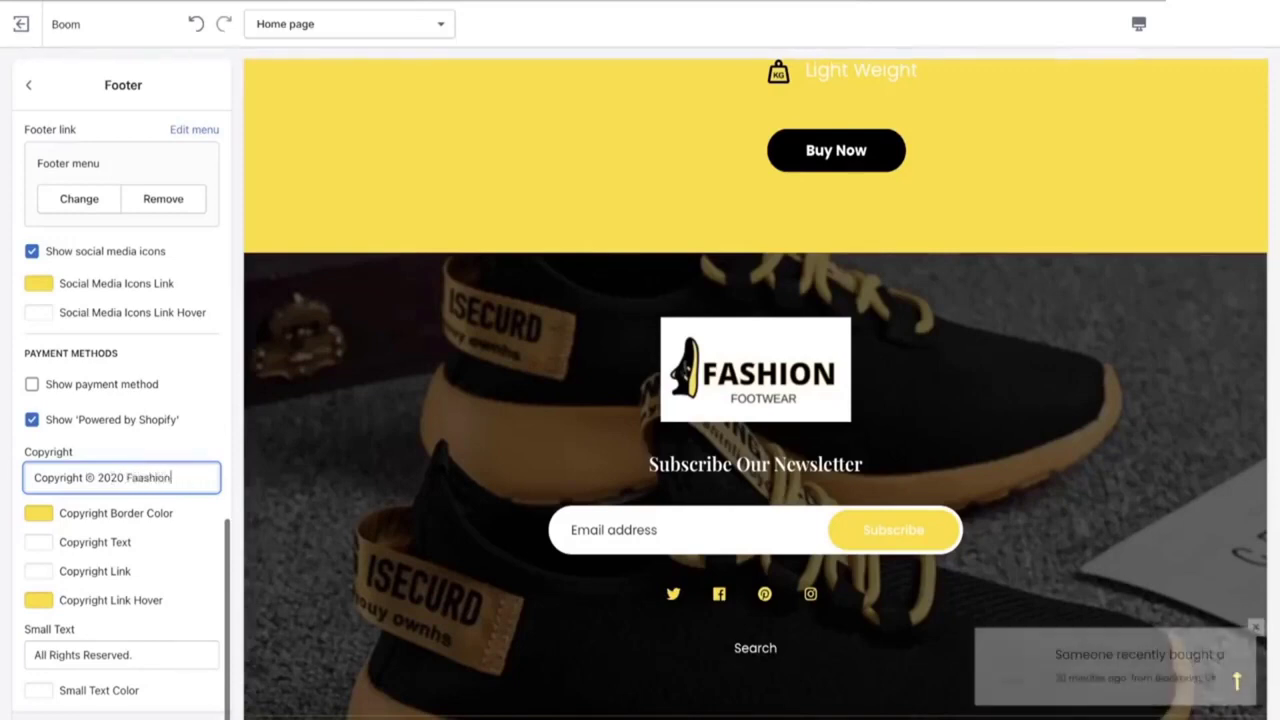
{"action": "type", "text": "Sneaker"}
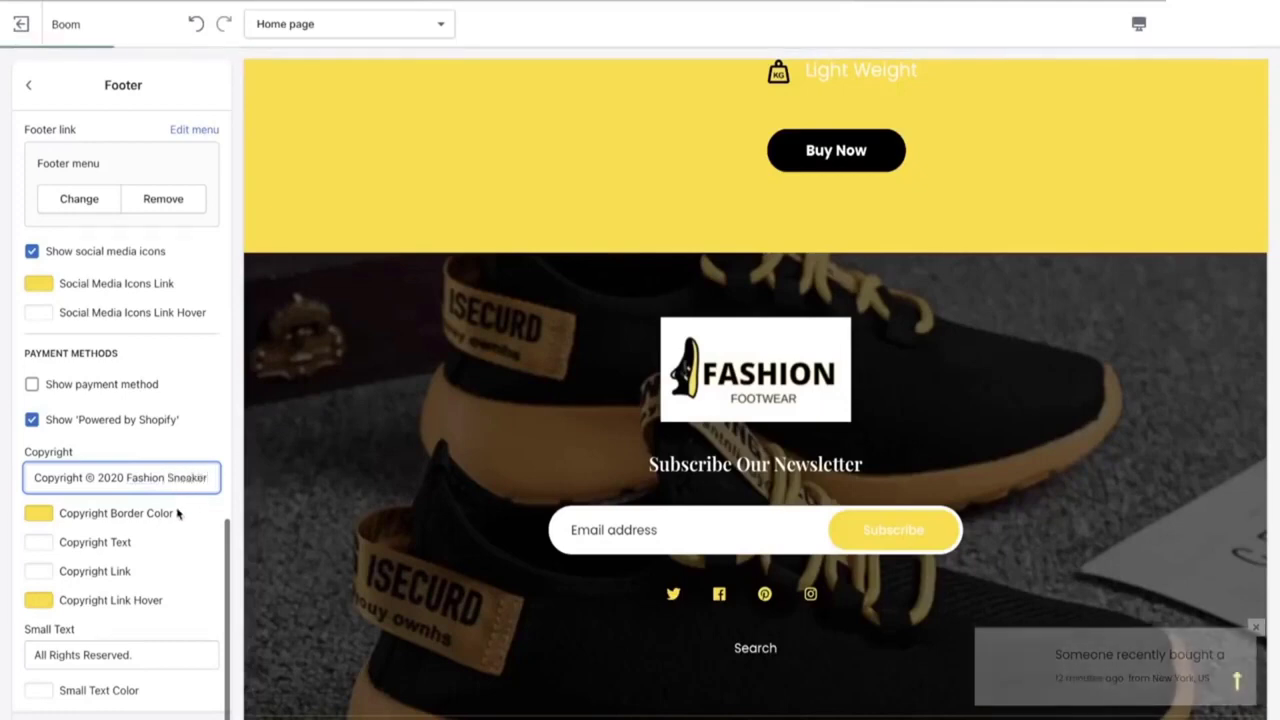
{"action": "scroll", "coordinate": [180, 510], "scroll_direction": "up", "scroll_amount": 10}
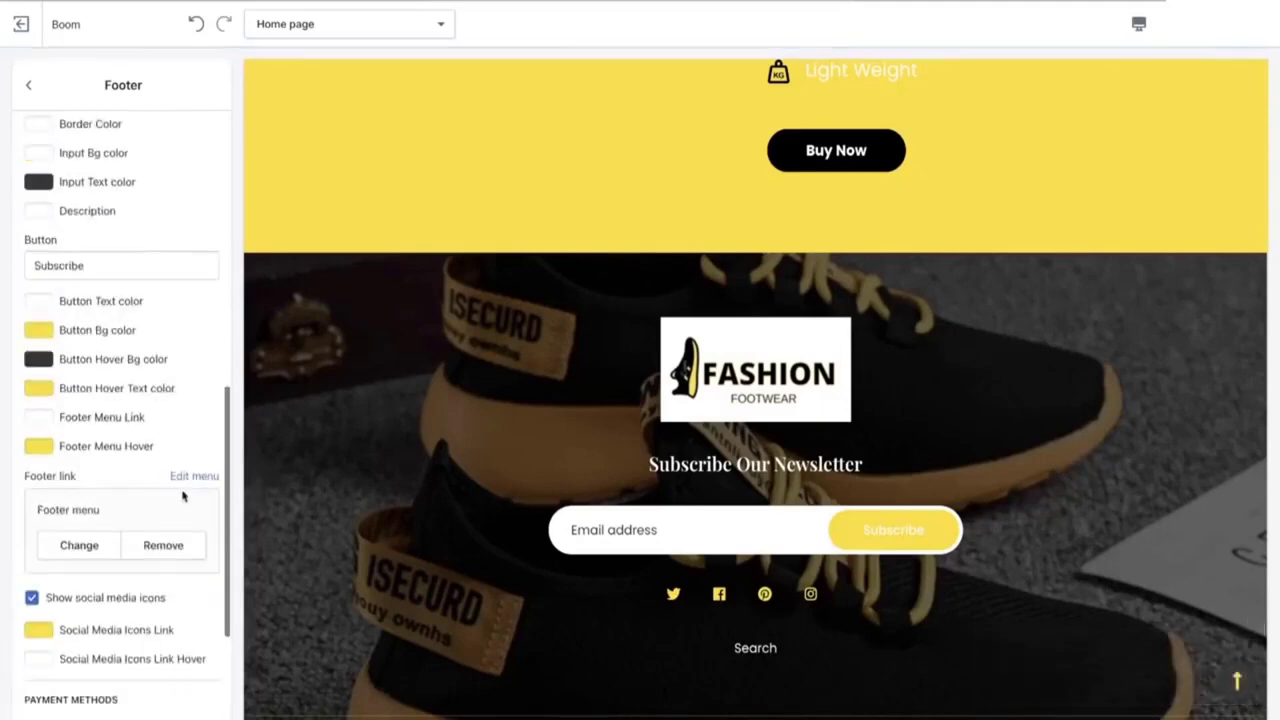
{"action": "scroll", "coordinate": [183, 496], "scroll_direction": "up", "scroll_amount": 5}
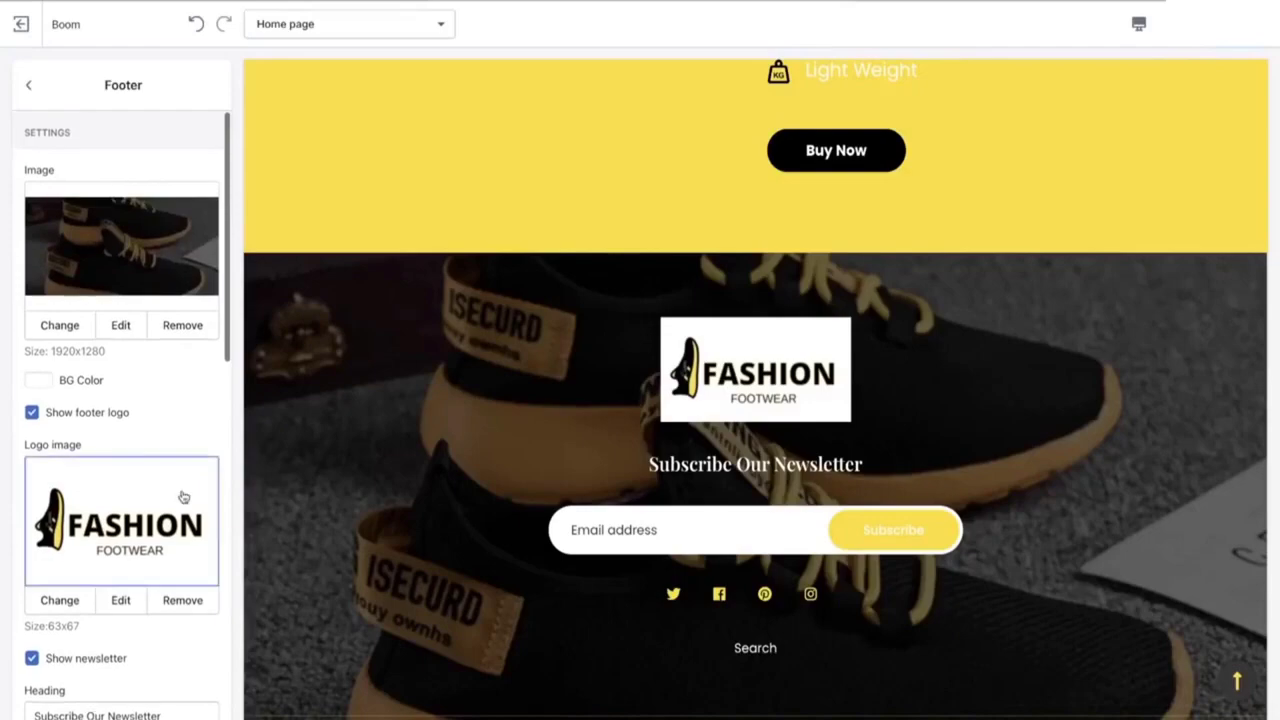
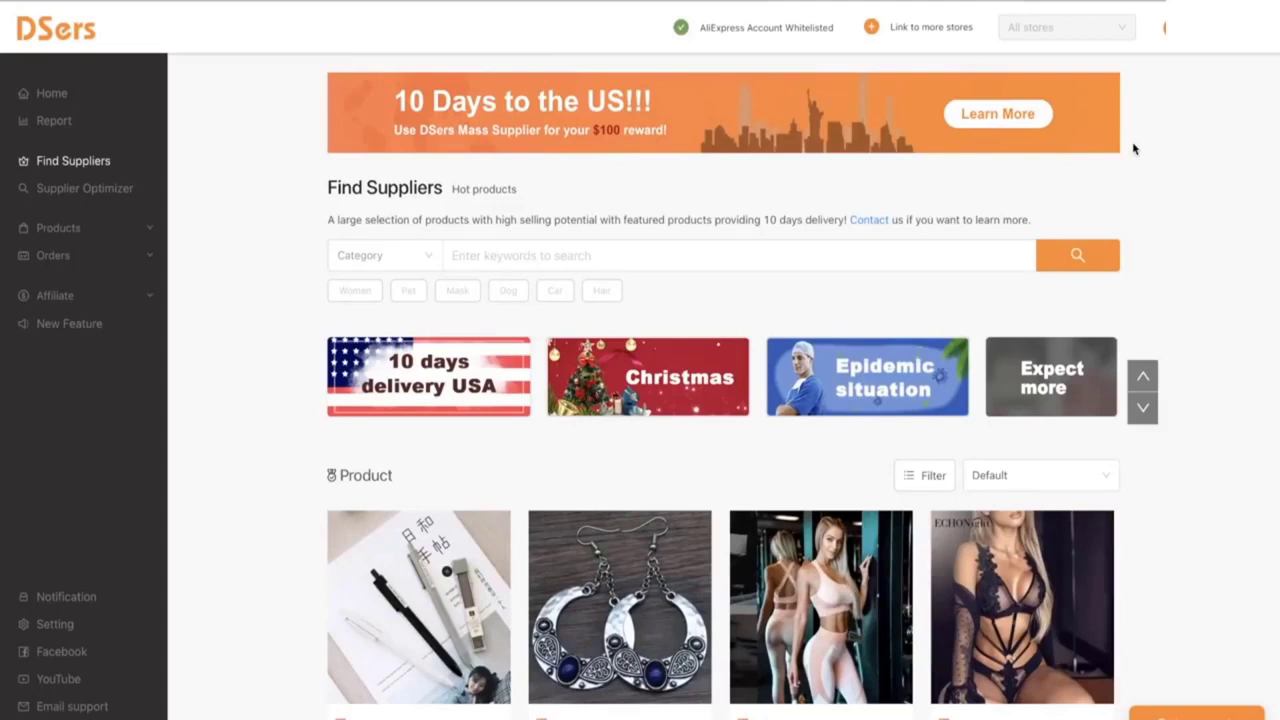
Step: In DSers, link an additional Shopify store with the domain "fashionsneaker2021"
{"action": "left_click", "coordinate": [922, 32]}
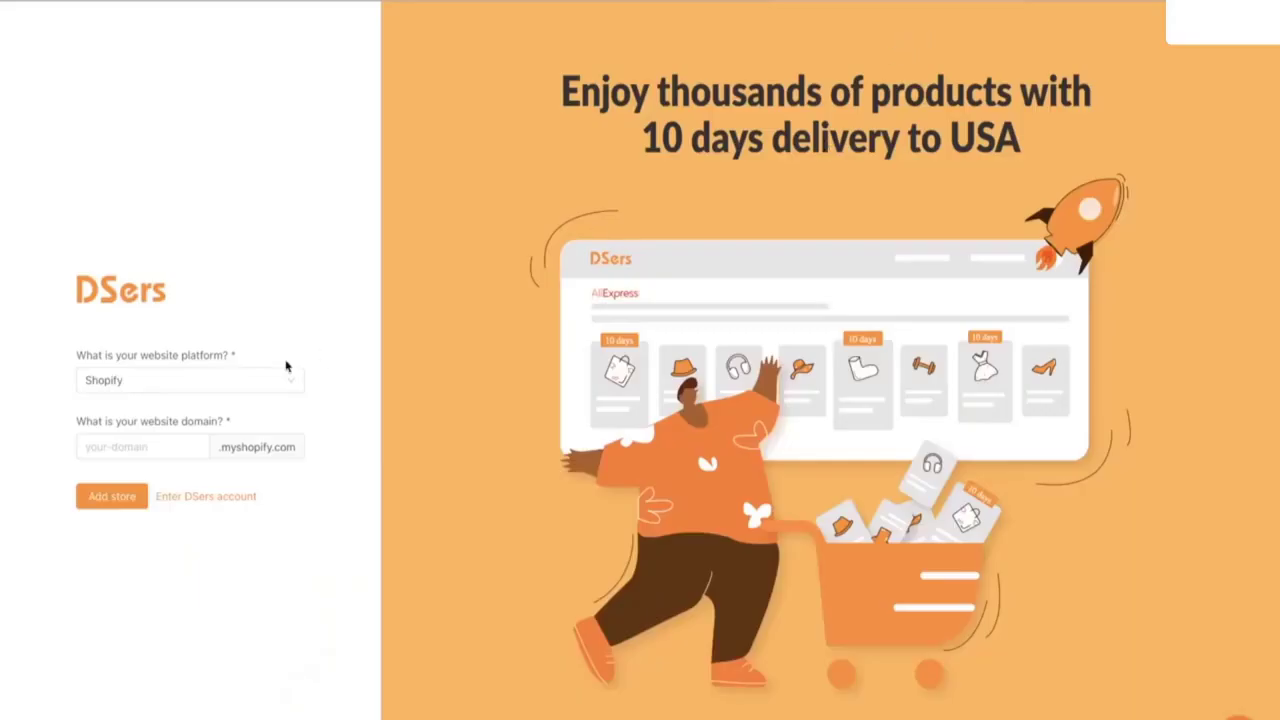
{"action": "left_click", "coordinate": [148, 449]}
{"action": "type", "text": "fashionsneaker2021"}
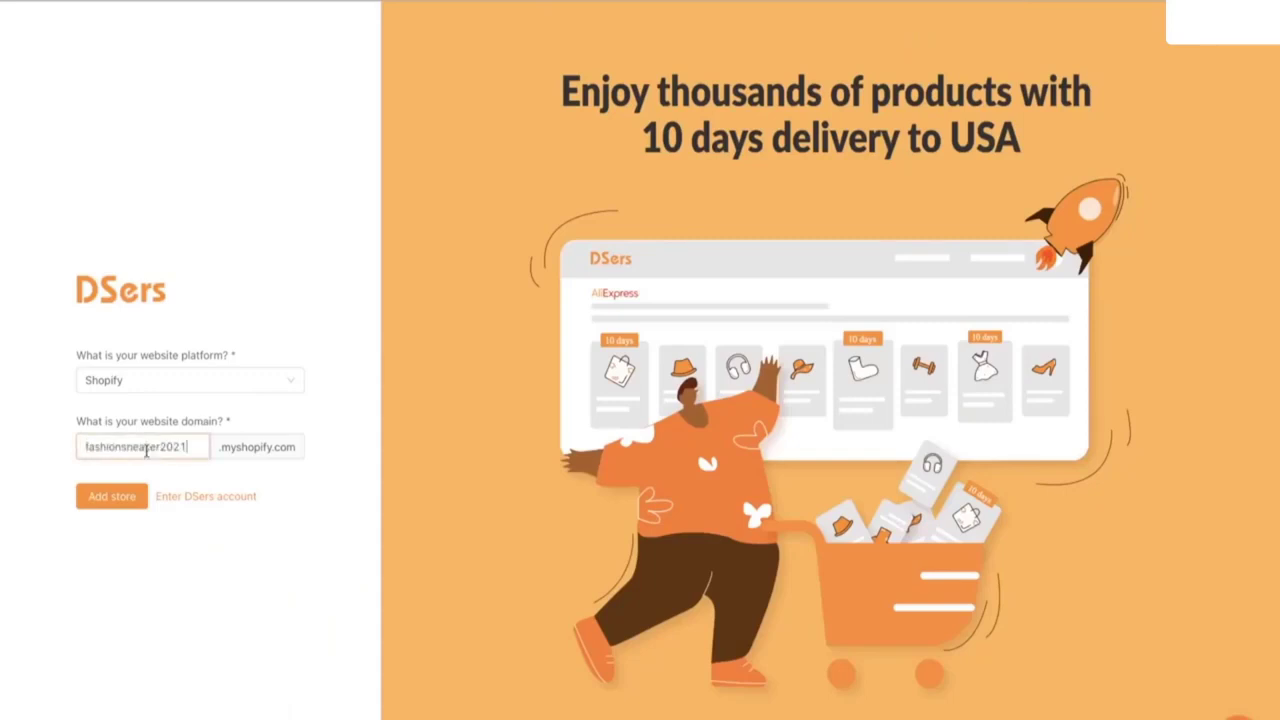
{"action": "left_click", "coordinate": [106, 500]}
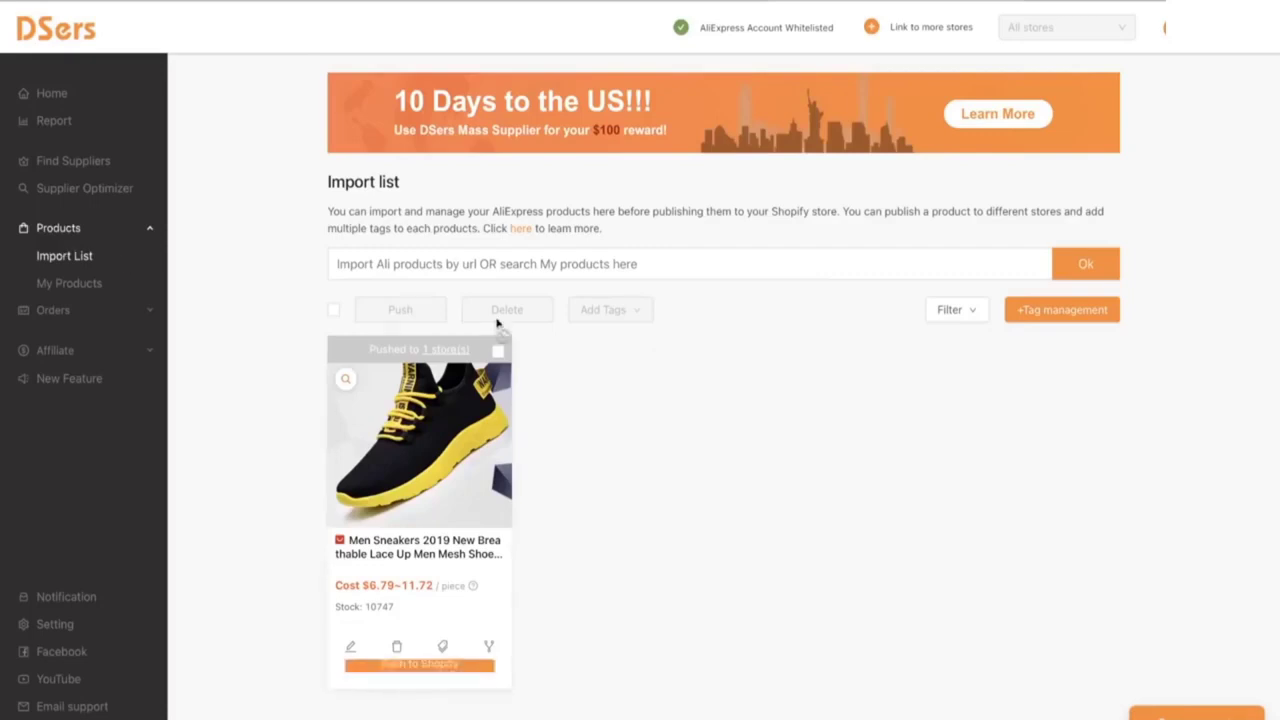
Step: Push the black and yellow men's sneakers from the import list to the fashionsneaker2021.myshopify.com store
{"action": "left_click", "coordinate": [498, 351]}
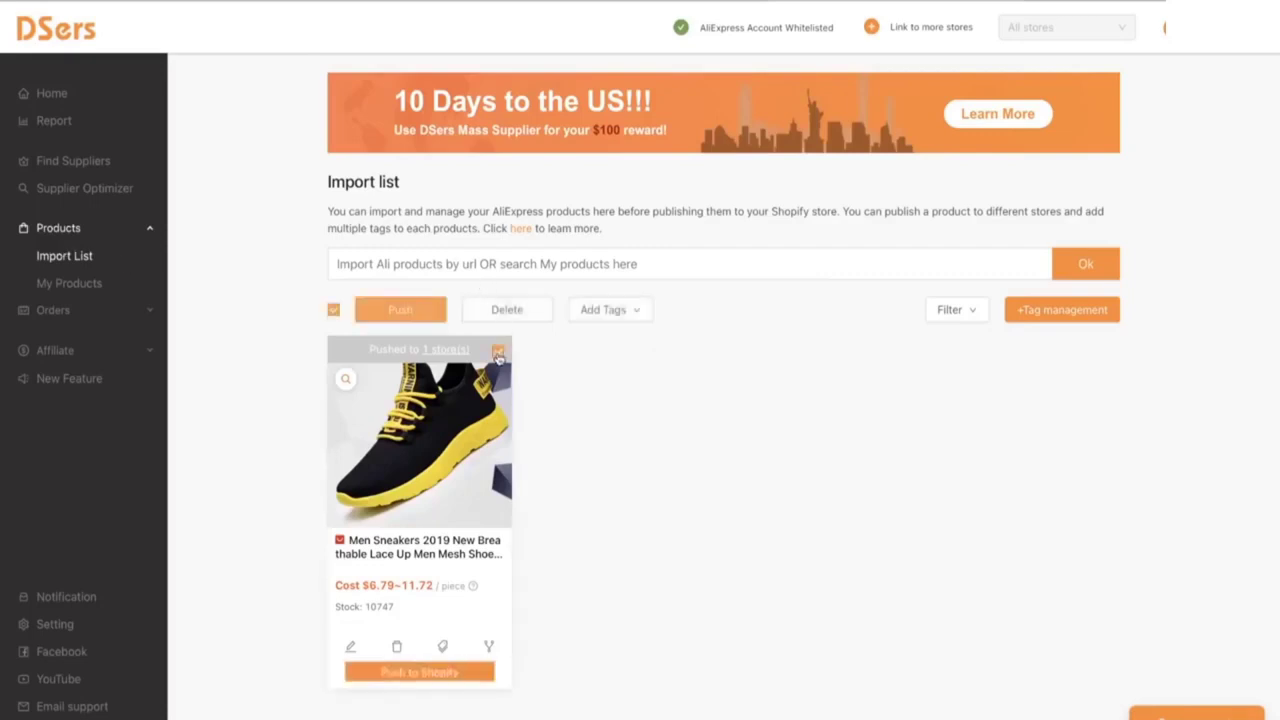
{"action": "left_click", "coordinate": [401, 673]}
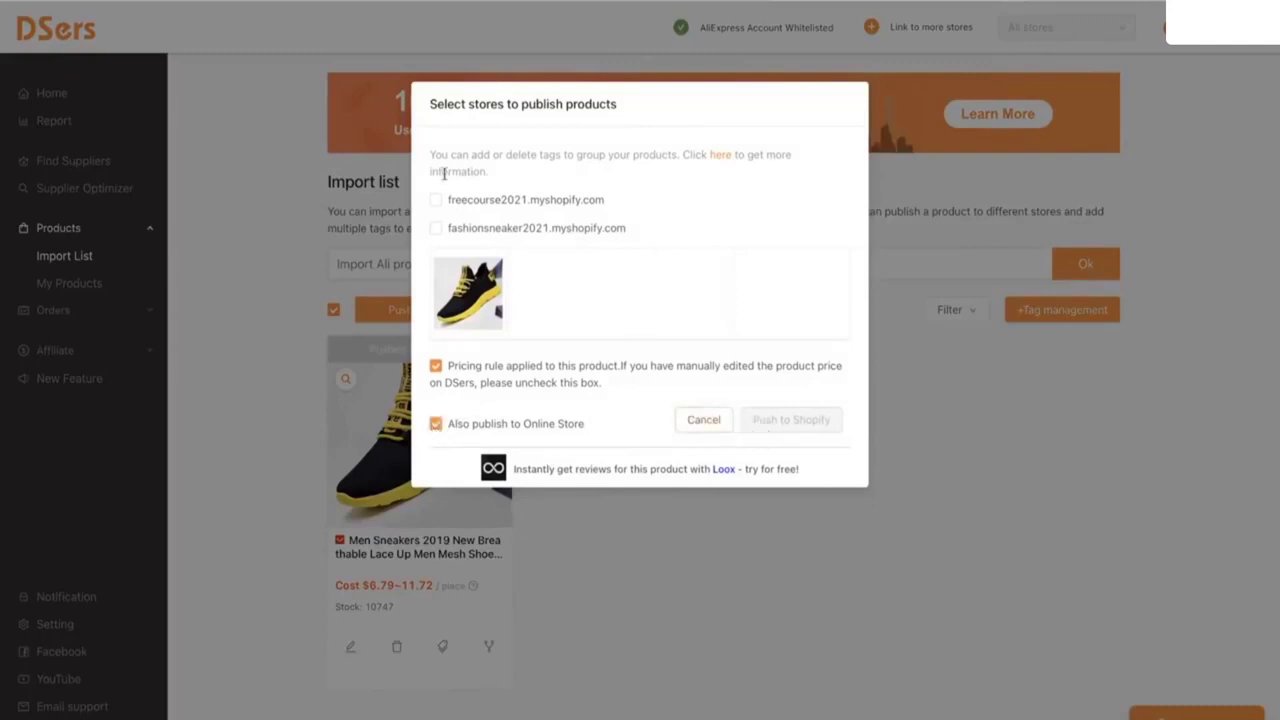
{"action": "left_click", "coordinate": [446, 231]}
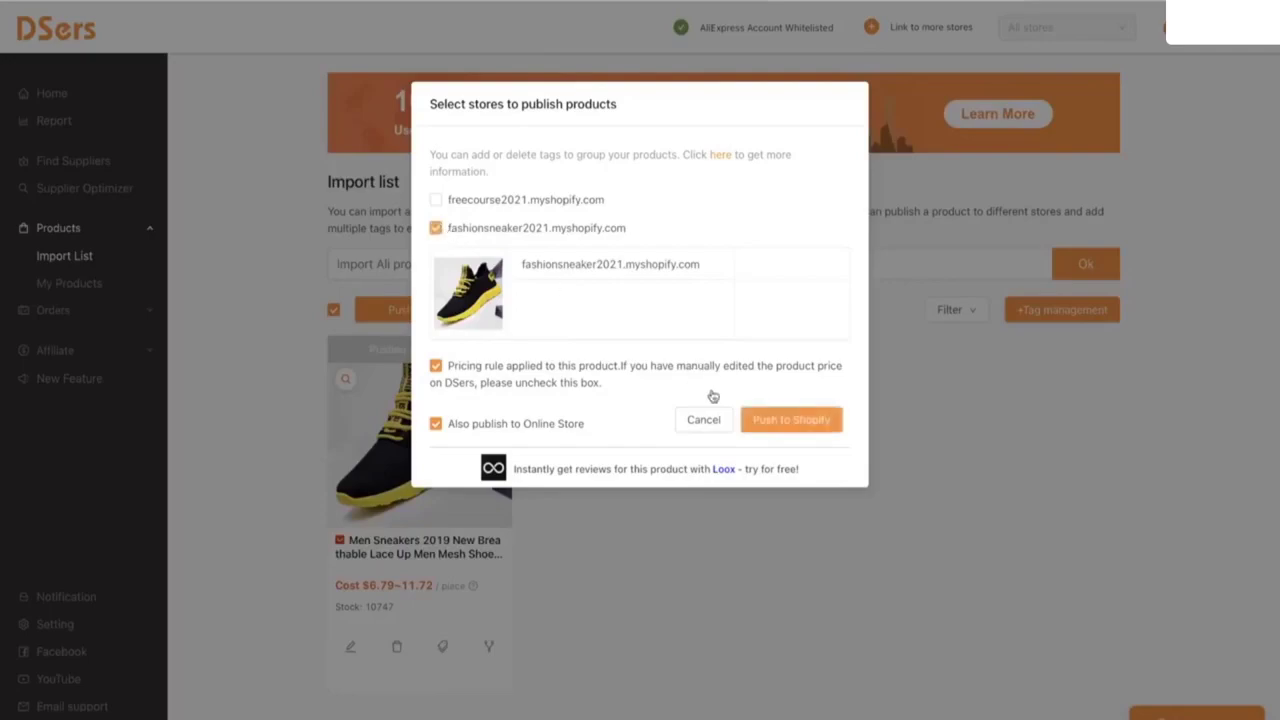
{"action": "left_click", "coordinate": [782, 425]}
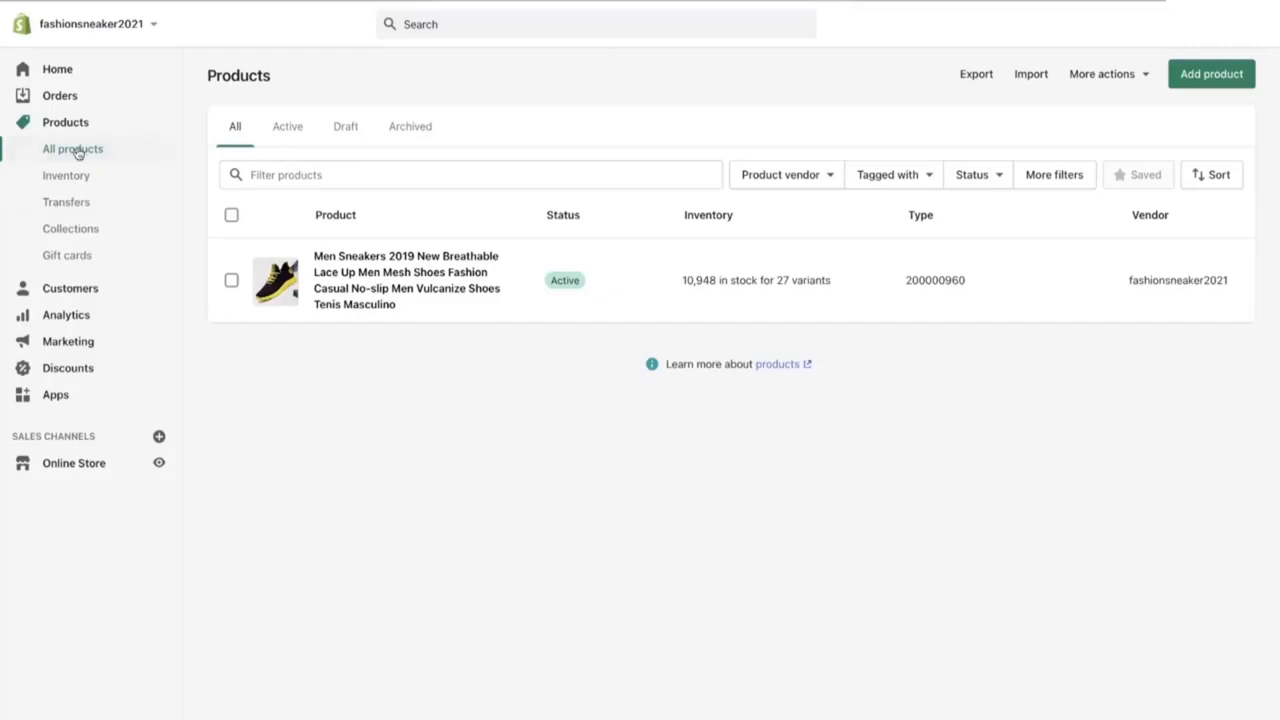
Step: In the Shopify admin, open the imported men's sneakers product and change its title to "Fashion Street Sneaker"
{"action": "left_click", "coordinate": [381, 298]}
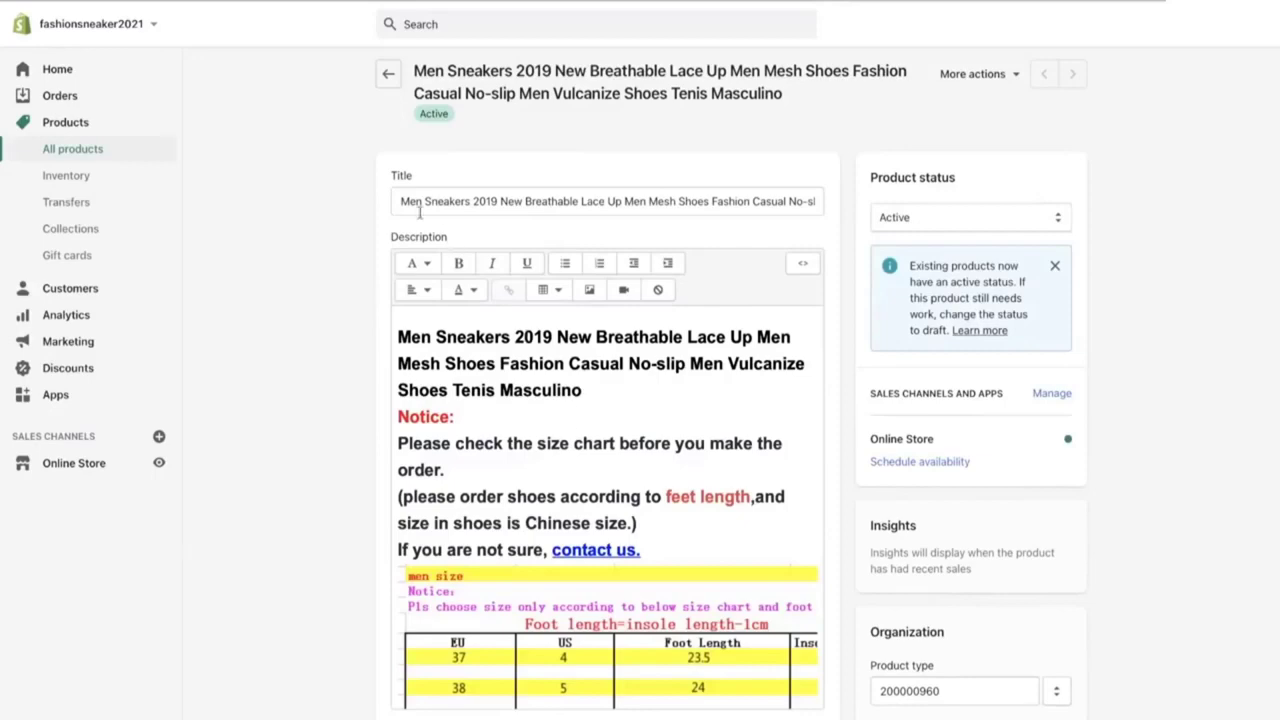
{"action": "left_click_drag", "start_coordinate": [397, 203], "coordinate": [856, 201]}
{"action": "key", "text": "BackSpace"}
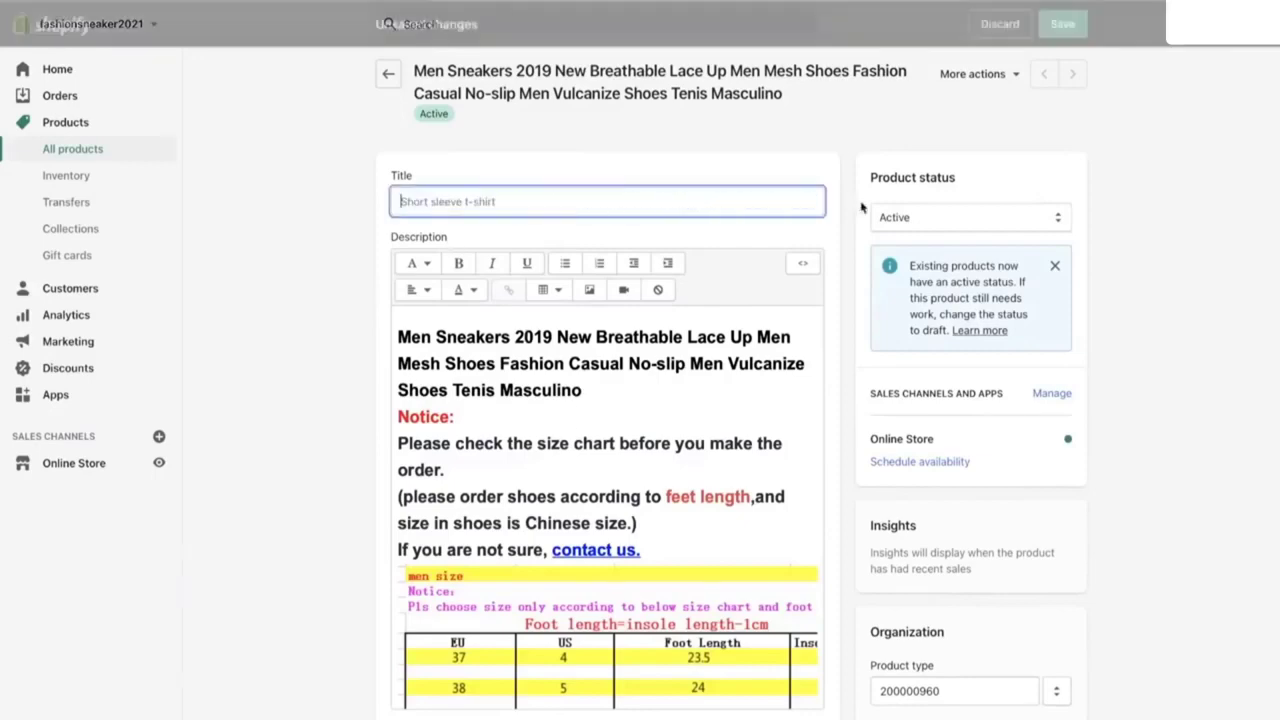
{"action": "scroll", "coordinate": [510, 330], "scroll_direction": "down", "scroll_amount": 20}
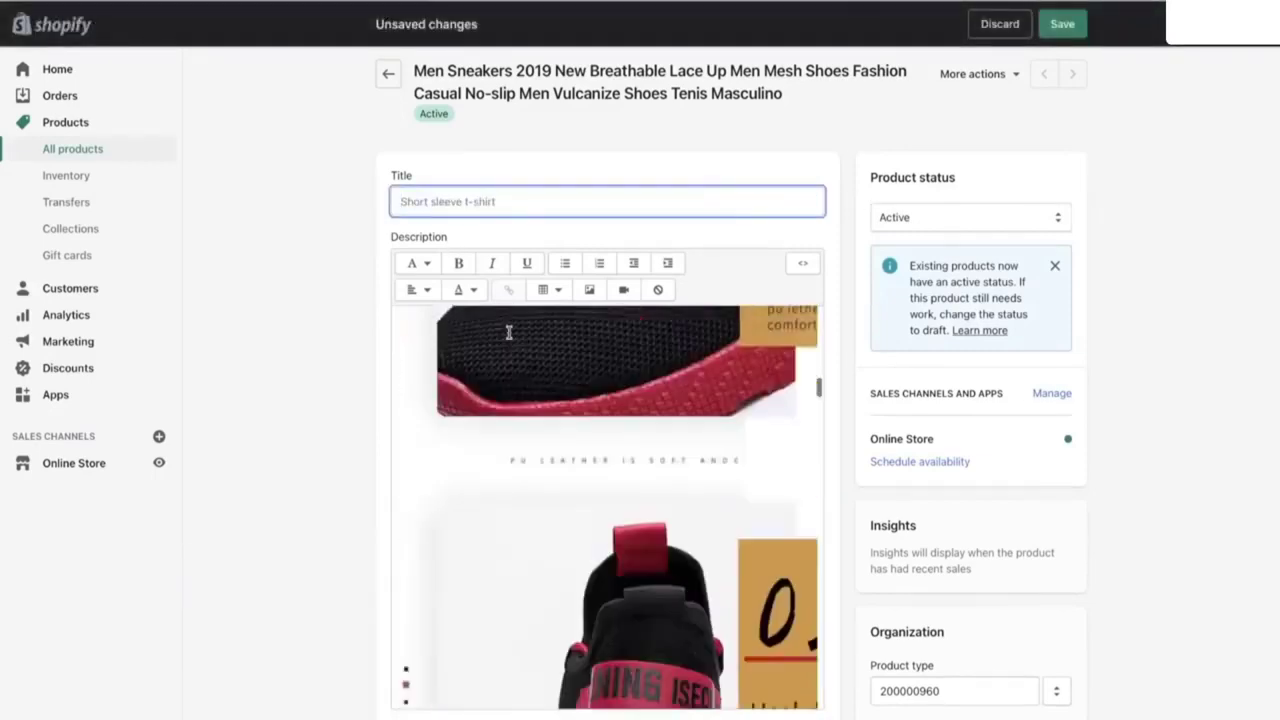
{"action": "scroll", "coordinate": [509, 332], "scroll_direction": "up", "scroll_amount": 15}
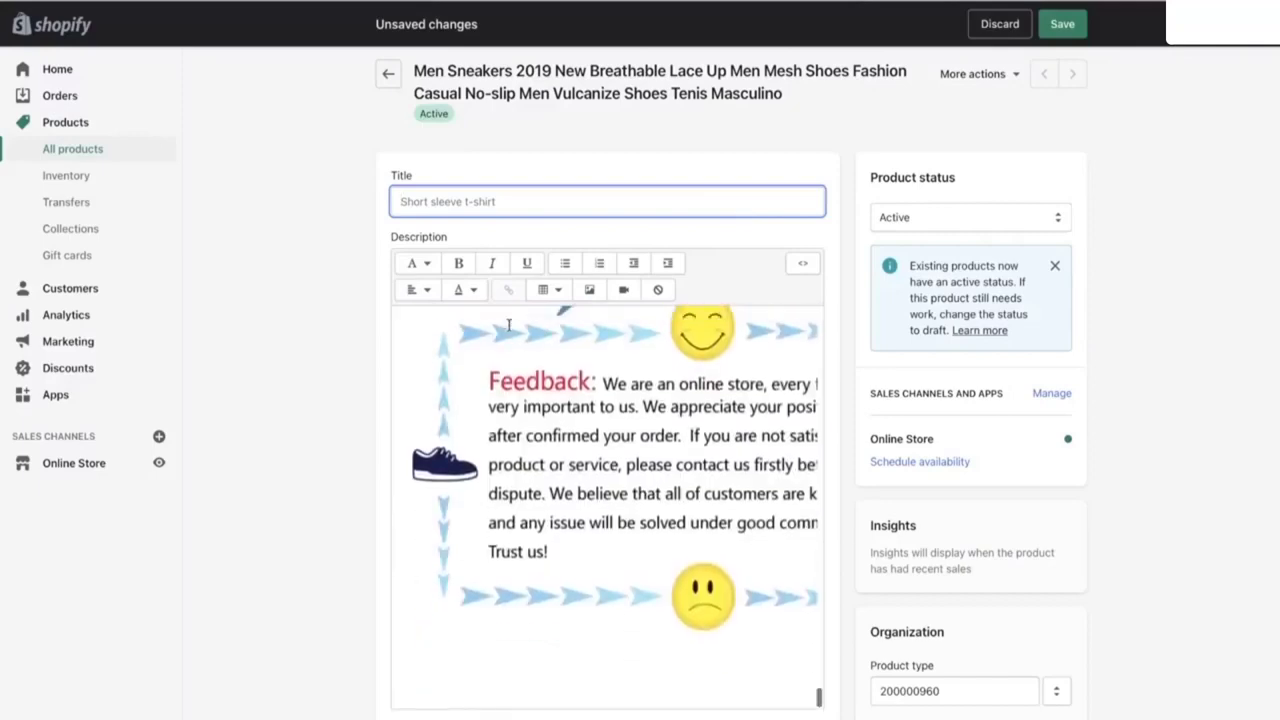
{"action": "scroll", "coordinate": [531, 419], "scroll_direction": "up", "scroll_amount": 5}
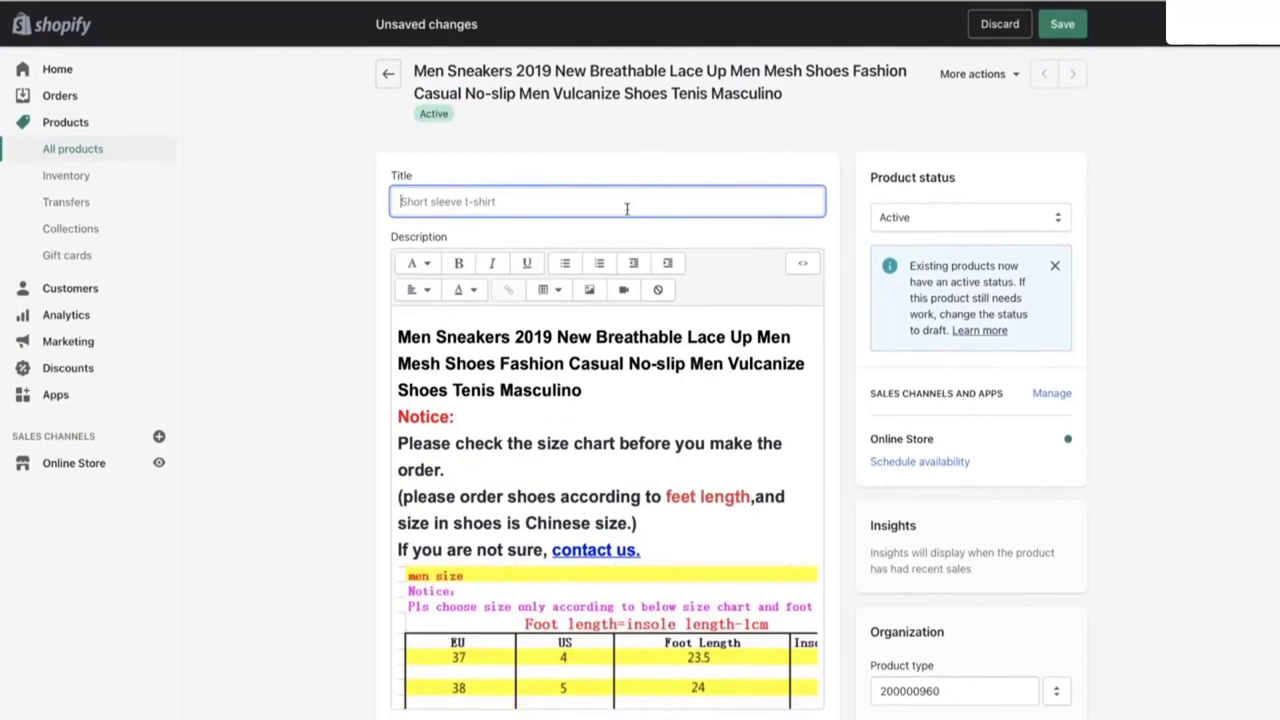
{"action": "type", "text": "F"}
{"action": "type", "text": "treet Sneaker"}
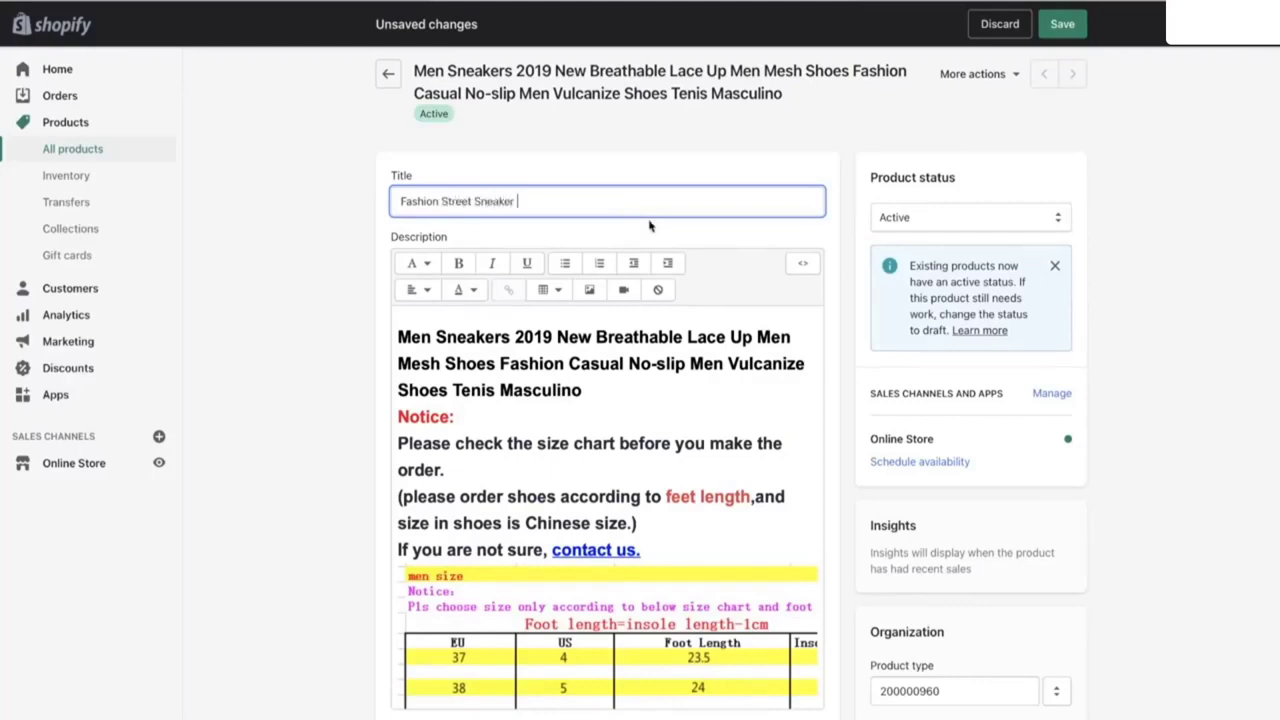
Step: Delete the entire imported product description, from the heading text through the final feedback image
{"action": "left_click", "coordinate": [398, 337]}
{"action": "scroll", "coordinate": [398, 337], "scroll_direction": "down", "scroll_amount": 15}
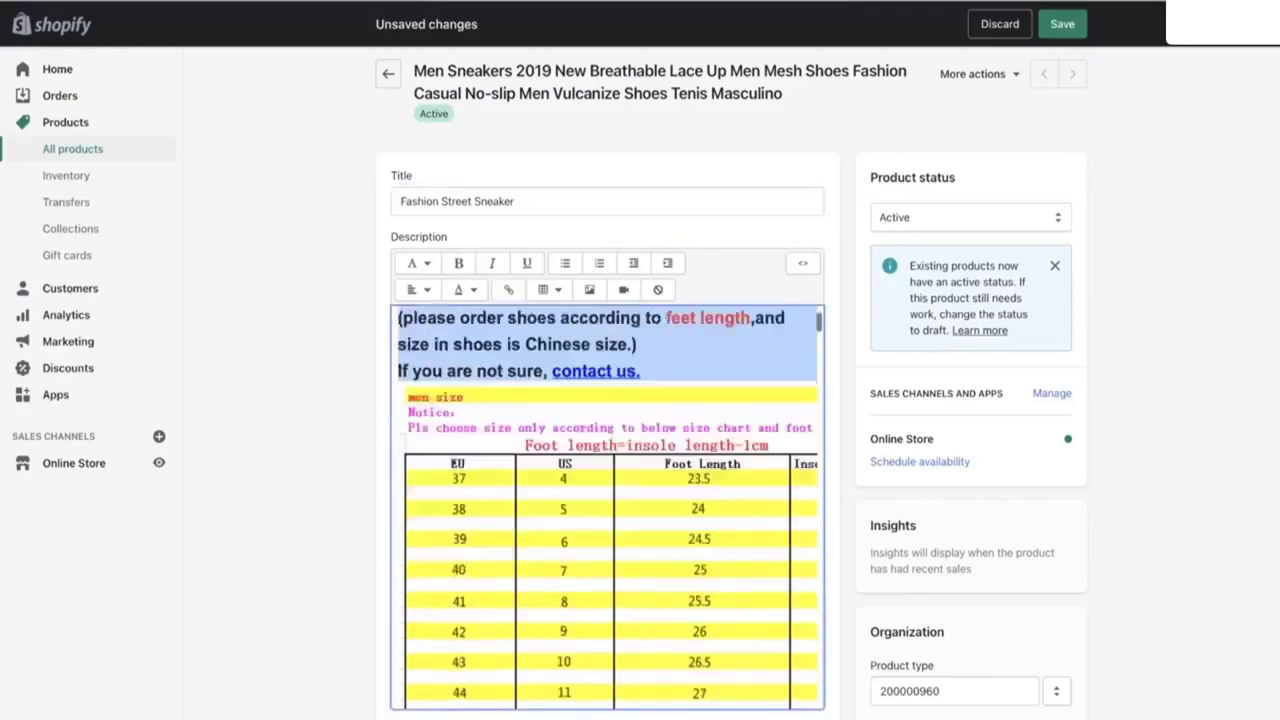
{"action": "scroll", "coordinate": [608, 508], "scroll_direction": "down", "scroll_amount": 10}
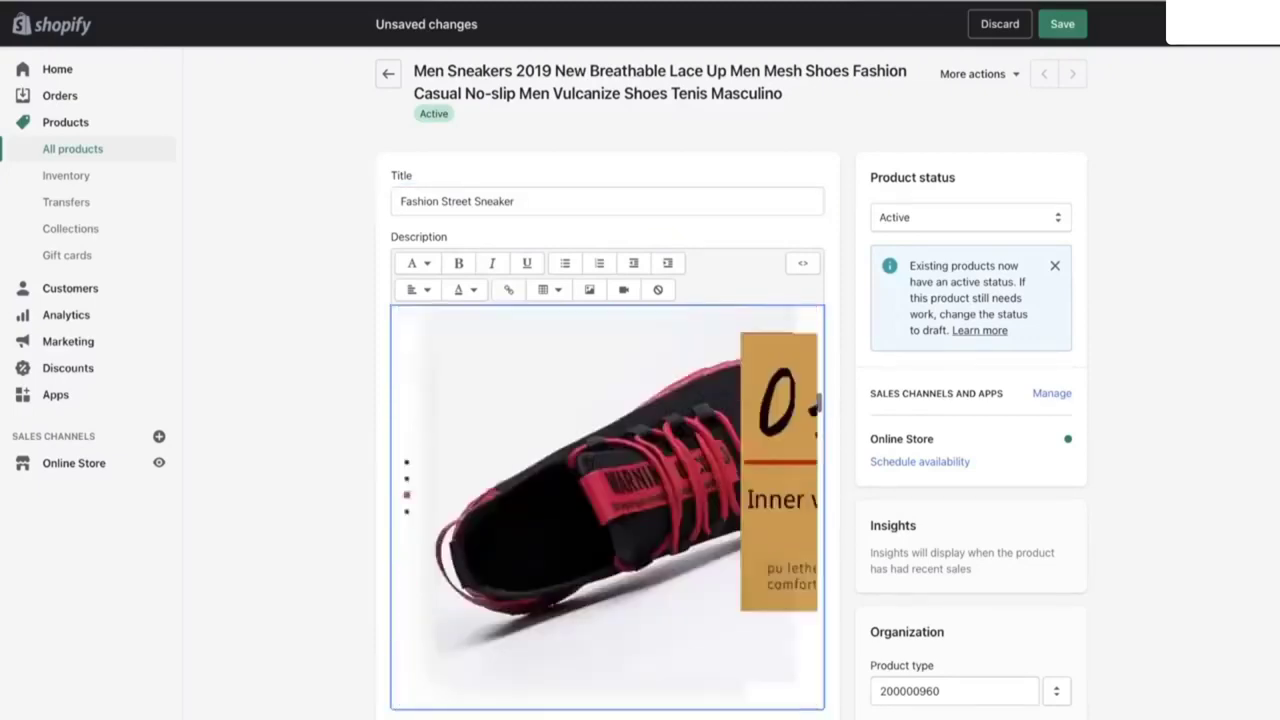
{"action": "scroll", "coordinate": [608, 508], "scroll_direction": "down", "scroll_amount": 10}
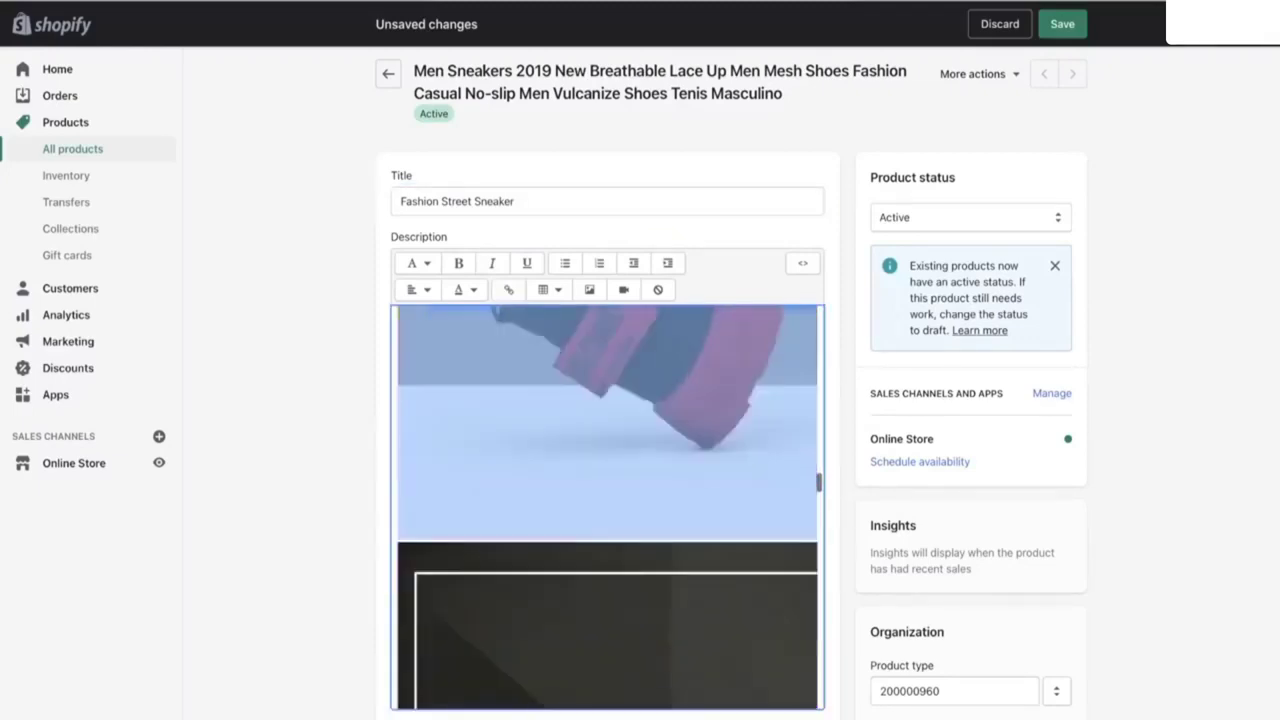
{"action": "scroll", "coordinate": [608, 508], "scroll_direction": "down", "scroll_amount": 10}
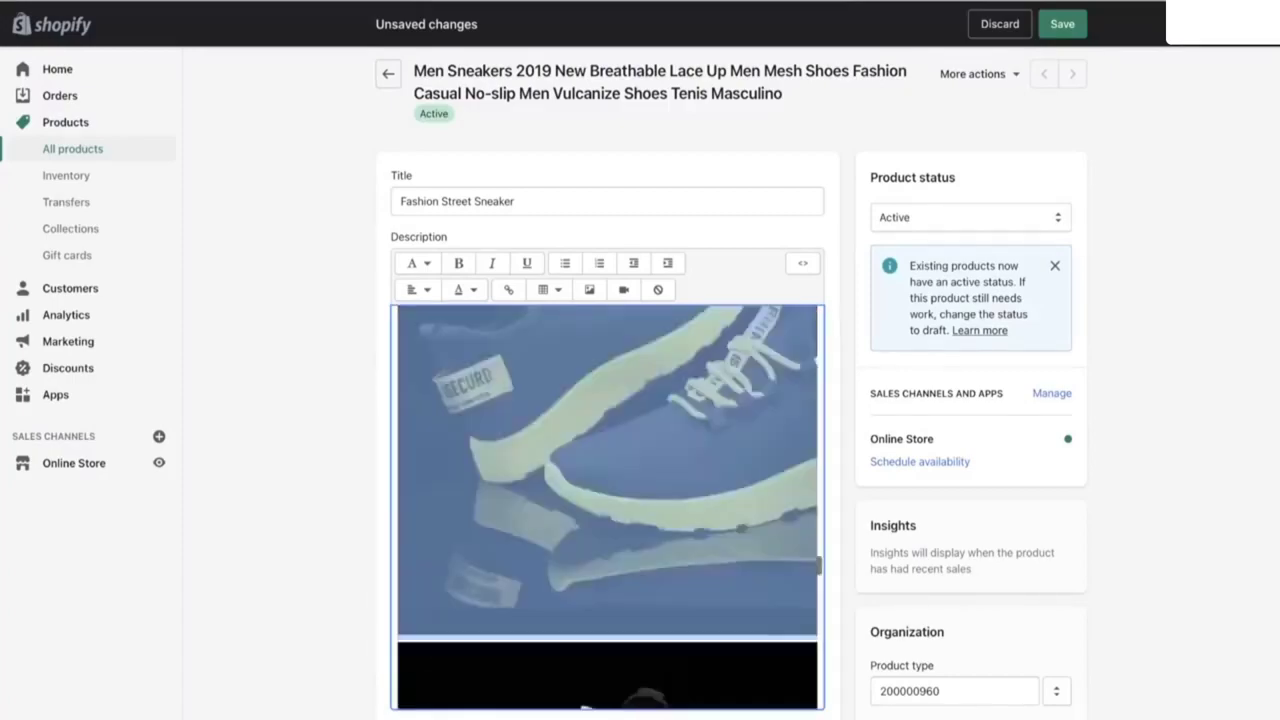
{"action": "scroll", "coordinate": [608, 508], "scroll_direction": "down", "scroll_amount": 10}
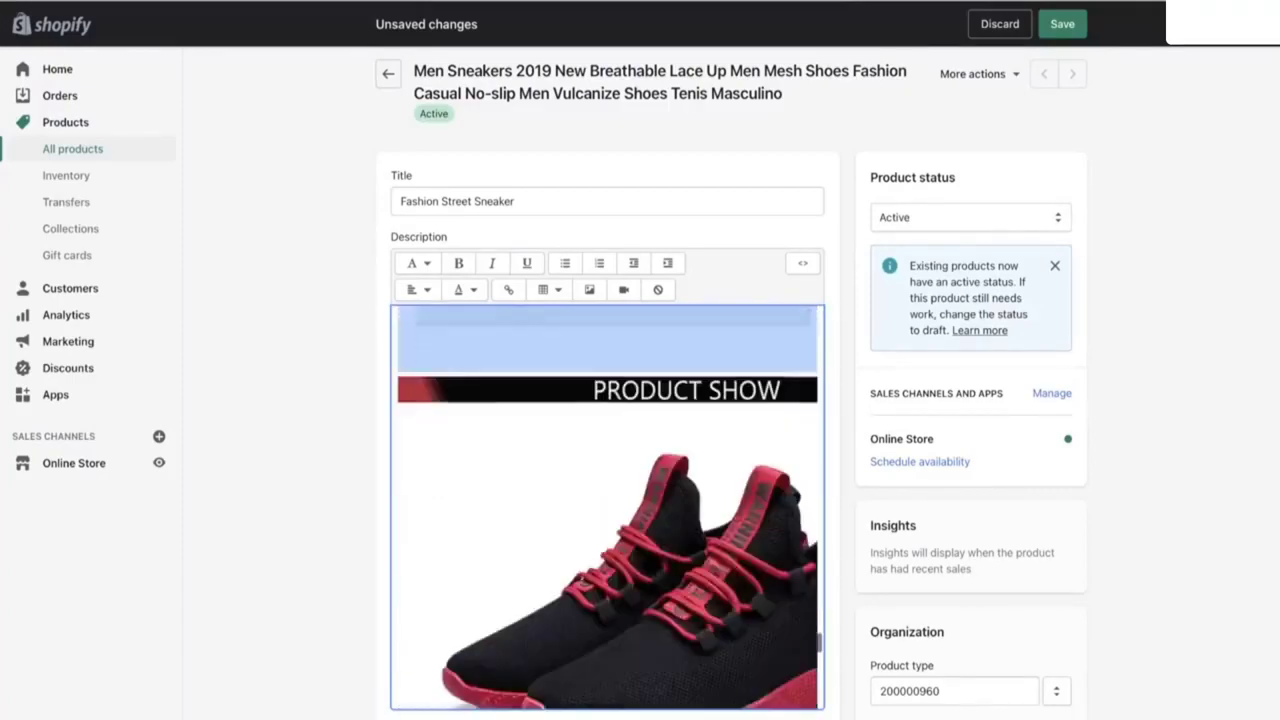
{"action": "scroll", "coordinate": [608, 470], "scroll_direction": "down", "scroll_amount": 2}
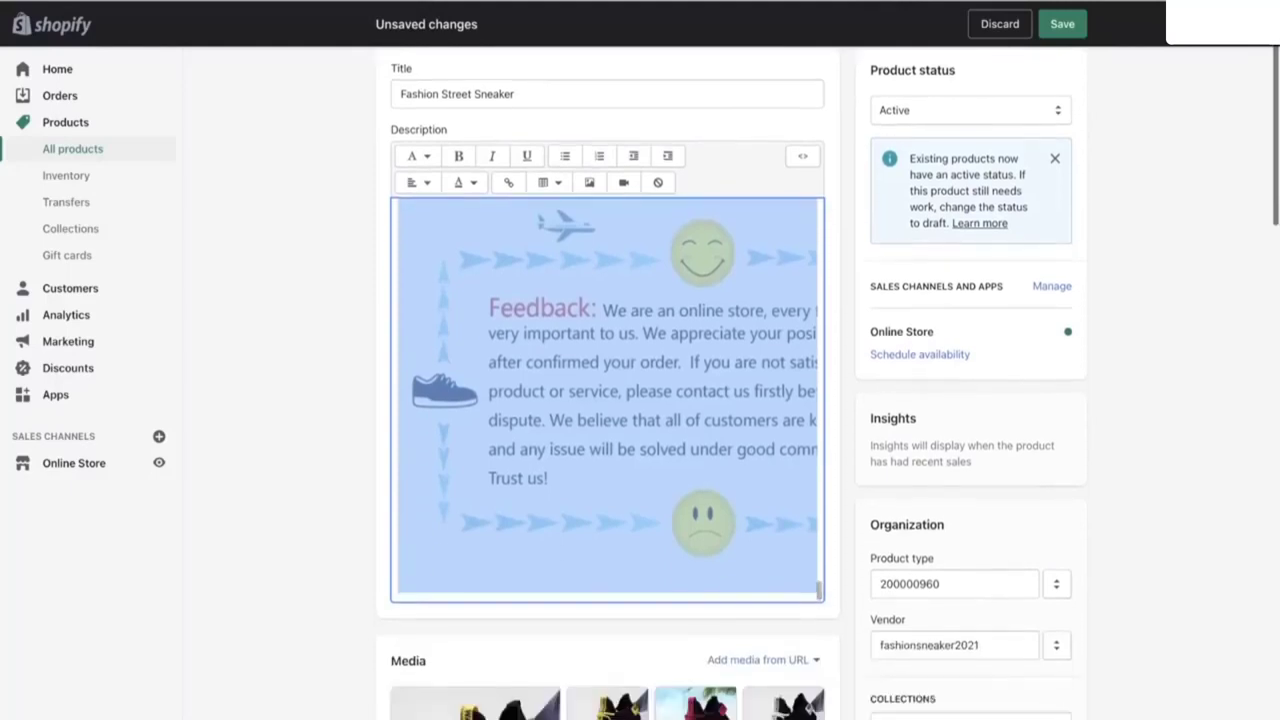
{"action": "key", "text": "BackSpace"}
{"action": "scroll", "coordinate": [564, 526], "scroll_direction": "up", "scroll_amount": 3}
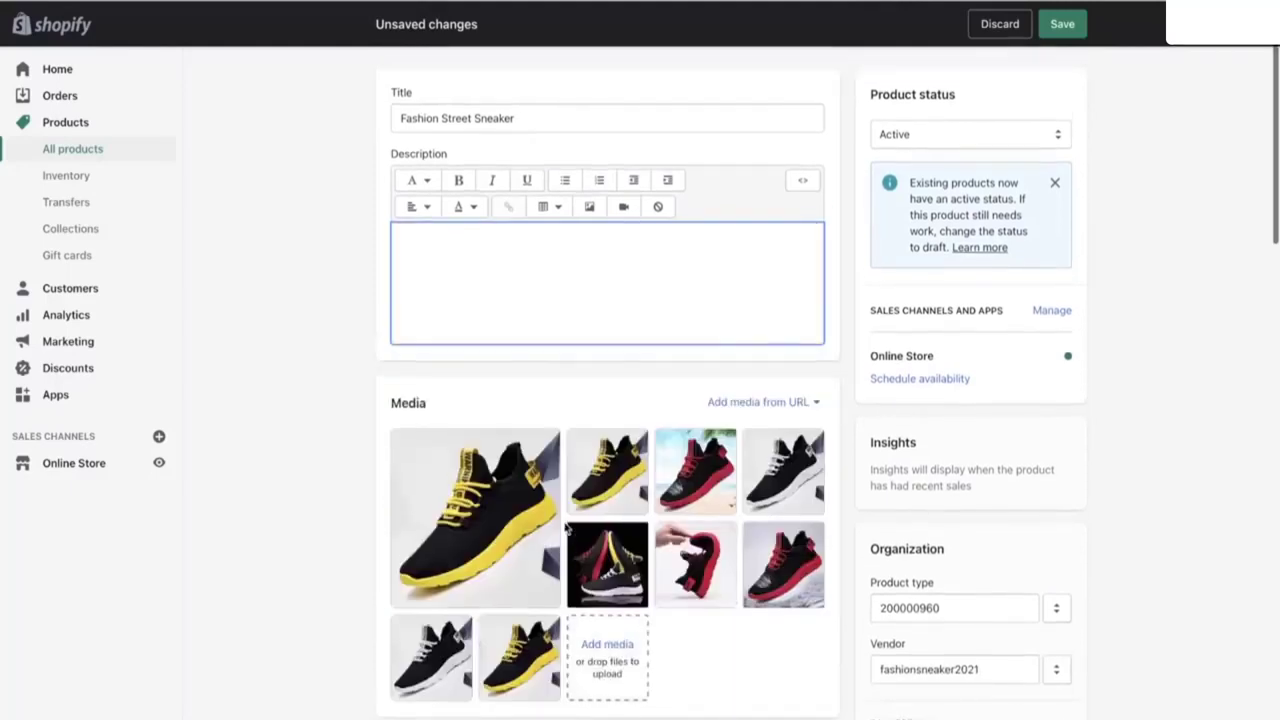
Step: Fill the product description with the copy starting "These shoes are perfect for casual wear as well as working out", followed by sneaker images
{"action": "left_click", "coordinate": [489, 376]}
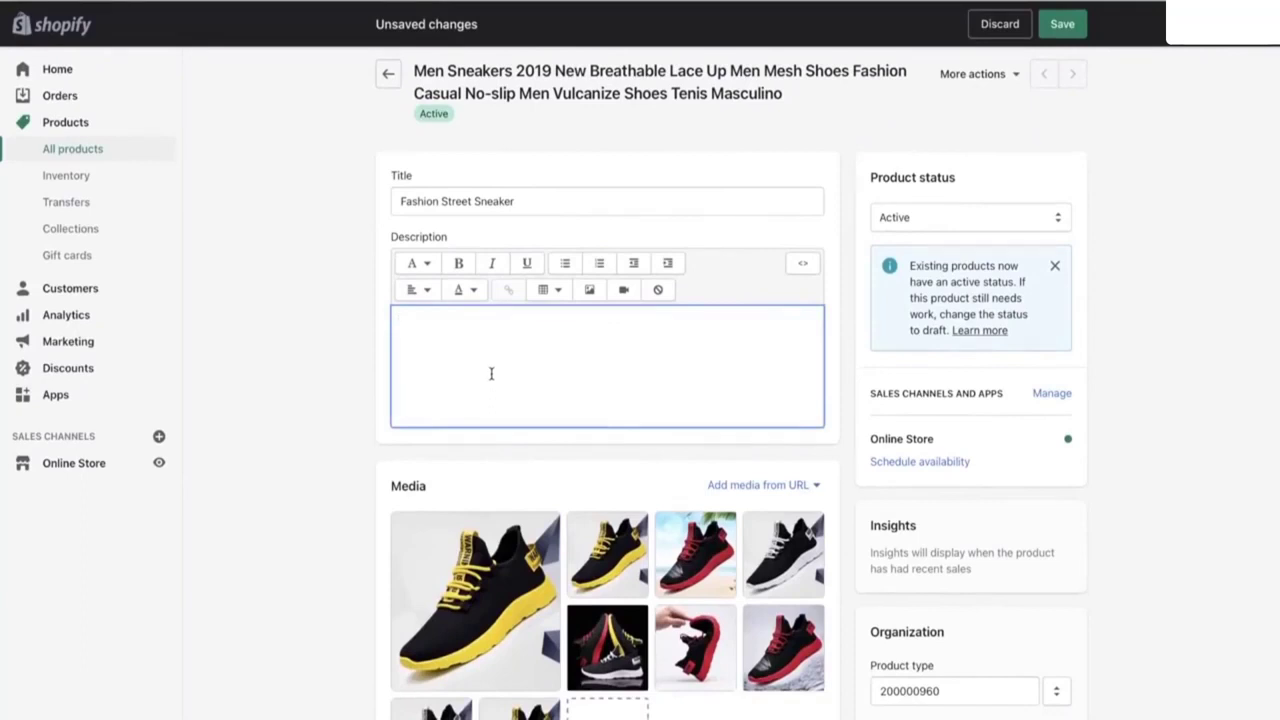
{"action": "type", "text": "These shoes are perfect for casual wear as well as working out. The fabric is breathable and lightweight which makes them suitable for exercise. The appeal of lightweight shoes is created for being able to run faster as a result of the cushioning, lightweight material. The shoes allow for air to flow through easily. As they are lightweight, they are appropriate for walking, hiking, running and working. Additionally, these trainers are made with high durability. The structure of the shoe is made with a flat sole and good build. The advanced technology offers a less stiff and more robust midsole. Additionally, this shoe is made for both genders and is also available to children. The family could even get matching family trainers to suit many occasions."}
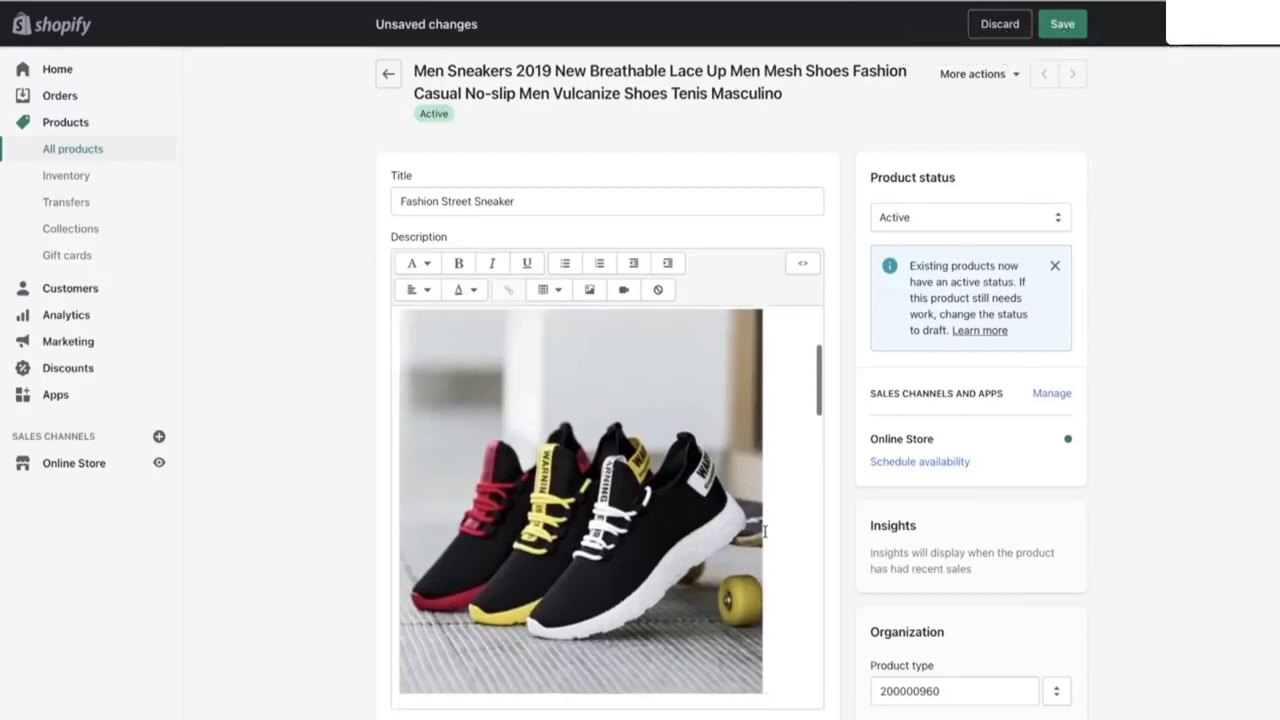
{"action": "scroll", "coordinate": [786, 563], "scroll_direction": "up", "scroll_amount": 3}
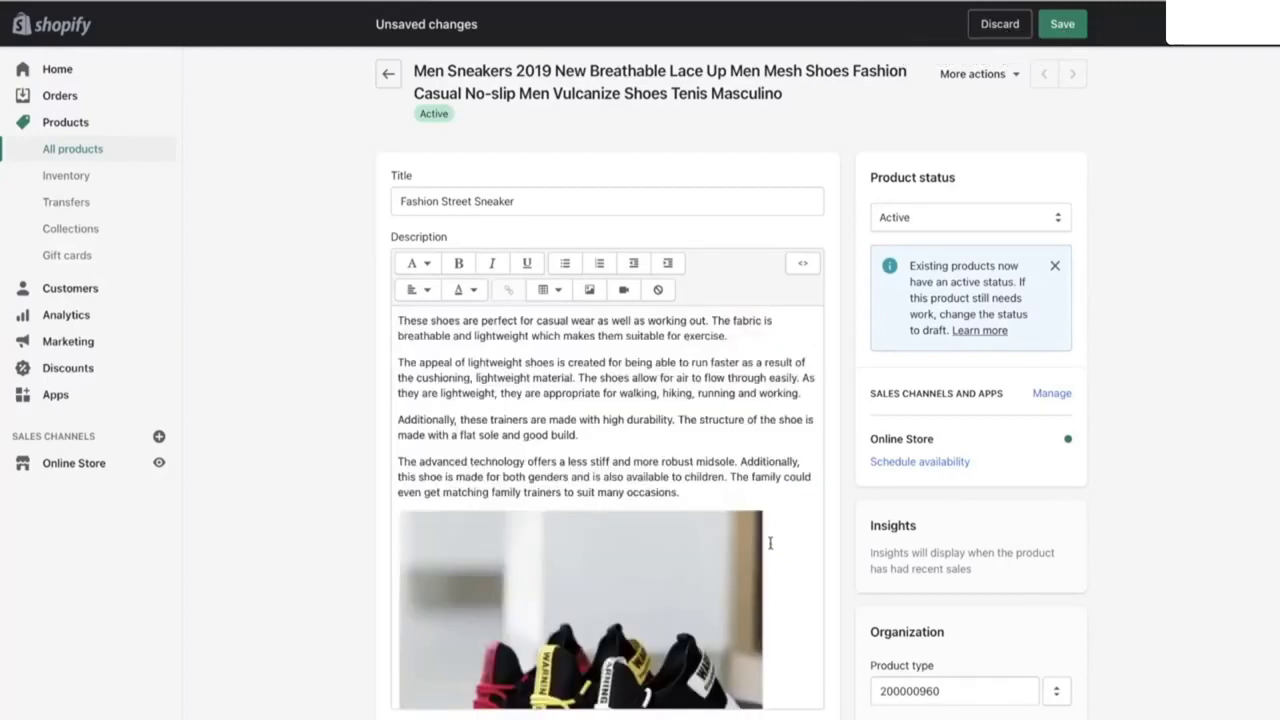
Step: Review the new product description from the opening copy through the specifications, benefits, FAQ and store guarantees
{"action": "scroll", "coordinate": [770, 543], "scroll_direction": "down", "scroll_amount": 5}
{"action": "scroll", "coordinate": [767, 537], "scroll_direction": "up", "scroll_amount": 4}
{"action": "scroll", "coordinate": [765, 531], "scroll_direction": "down", "scroll_amount": 1}
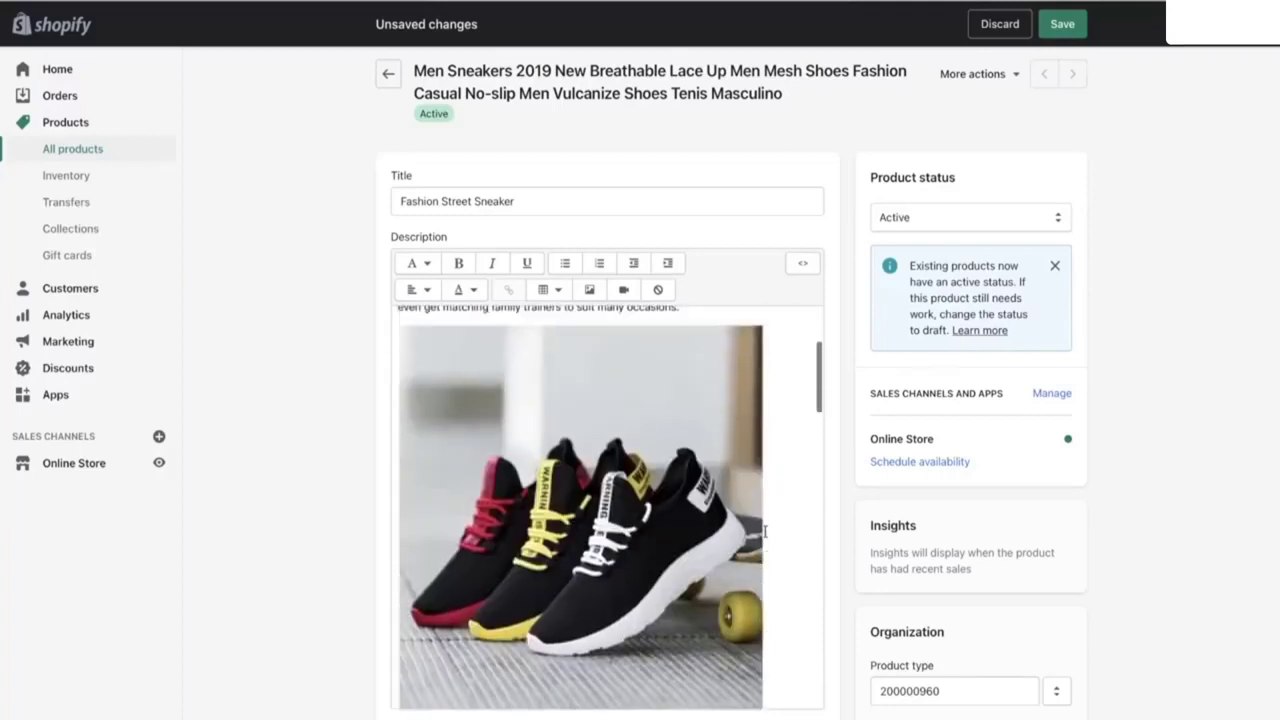
{"action": "scroll", "coordinate": [765, 531], "scroll_direction": "down", "scroll_amount": 5}
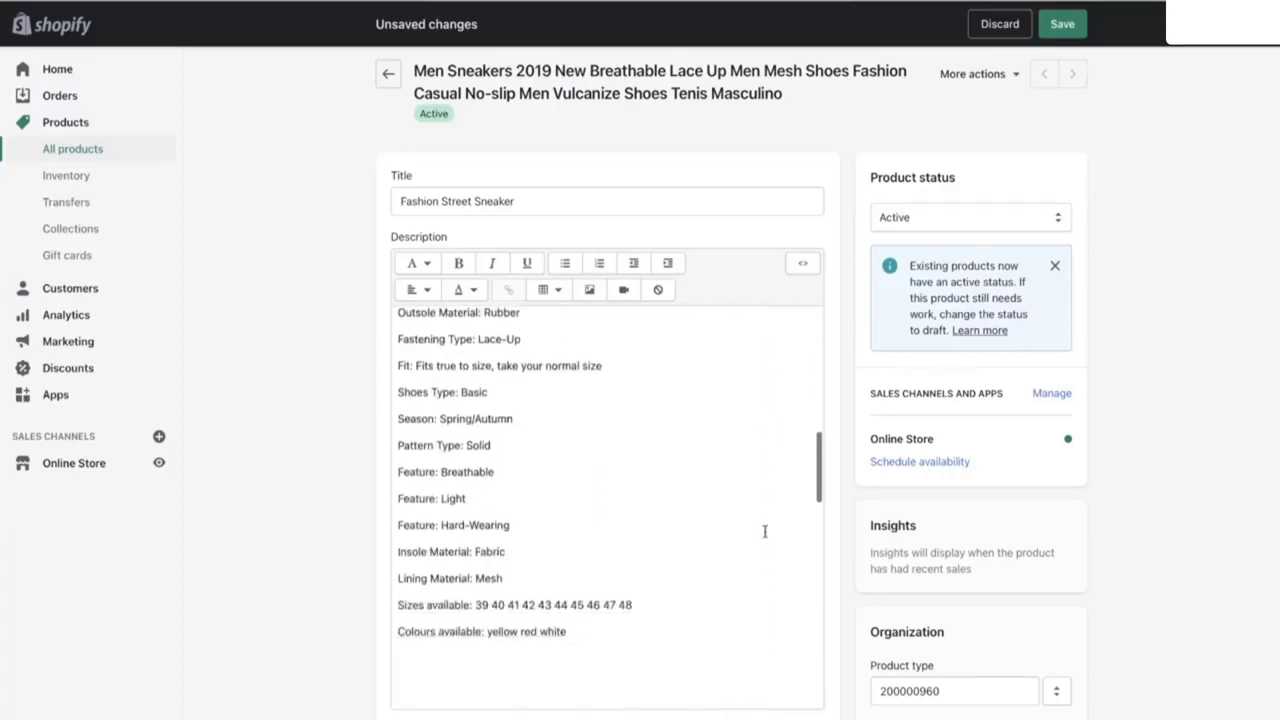
{"action": "scroll", "coordinate": [765, 531], "scroll_direction": "down", "scroll_amount": 5}
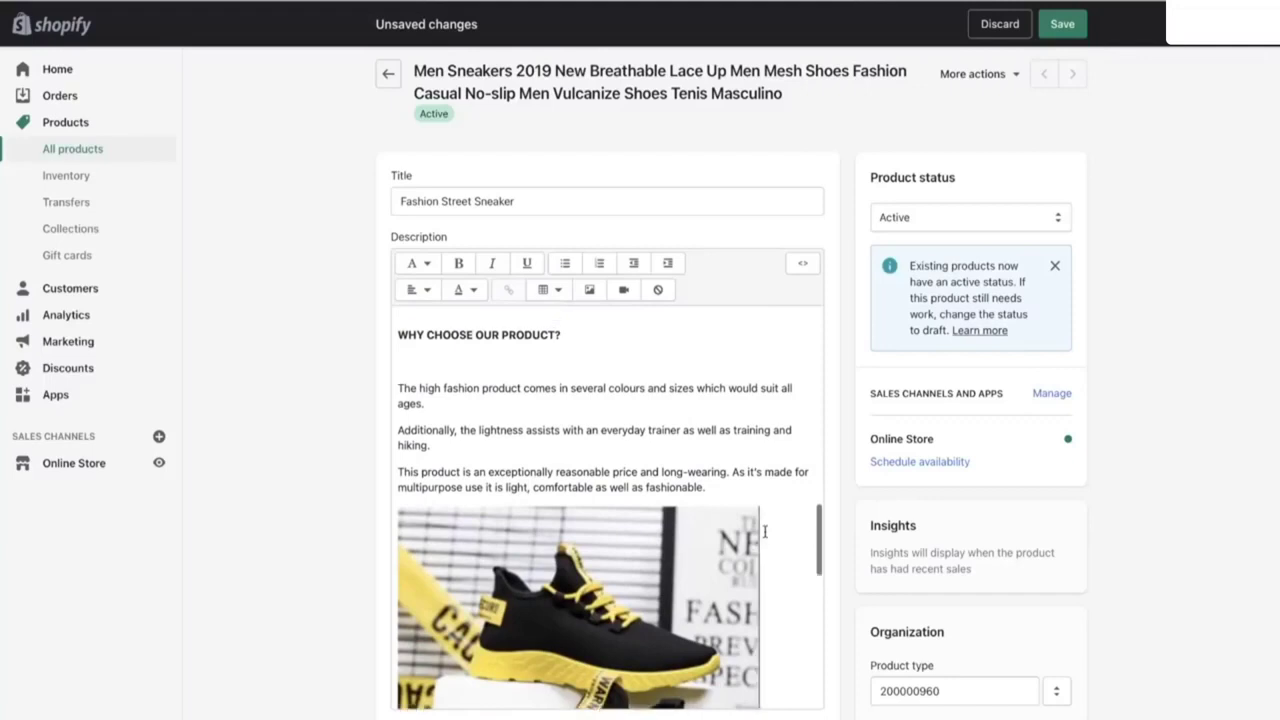
{"action": "scroll", "coordinate": [765, 531], "scroll_direction": "down", "scroll_amount": 3}
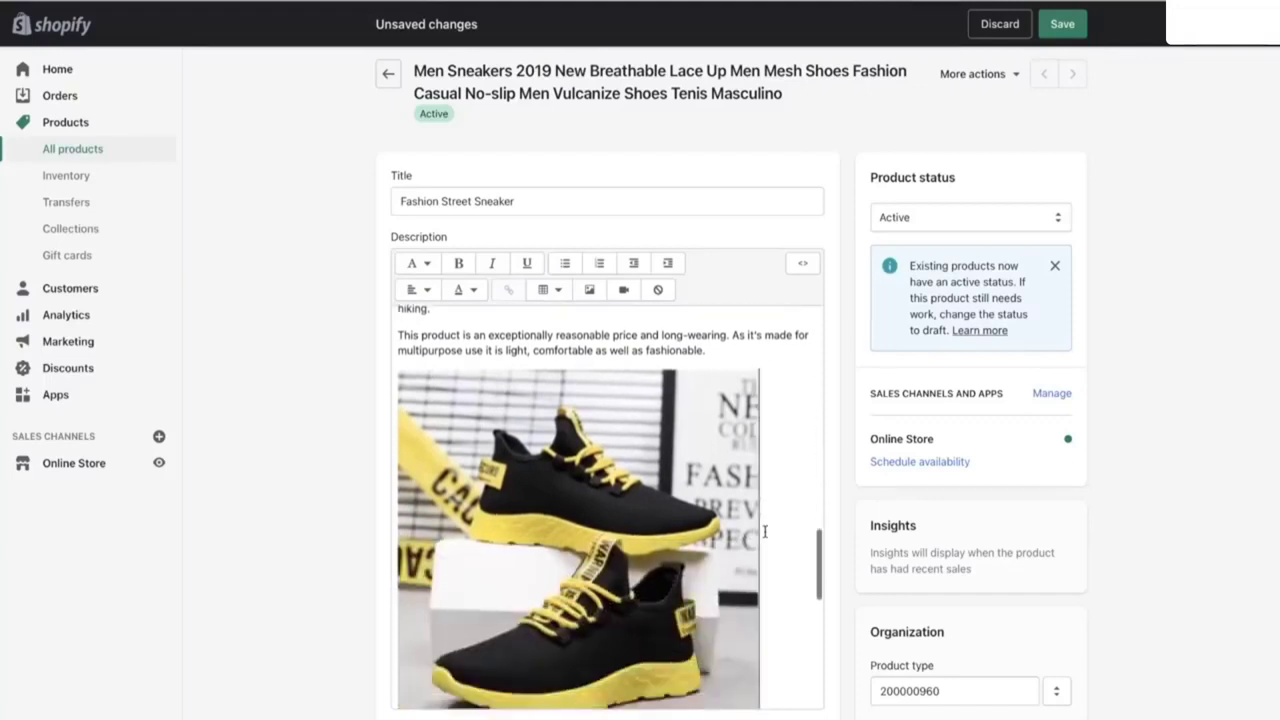
{"action": "scroll", "coordinate": [765, 531], "scroll_direction": "down", "scroll_amount": 8}
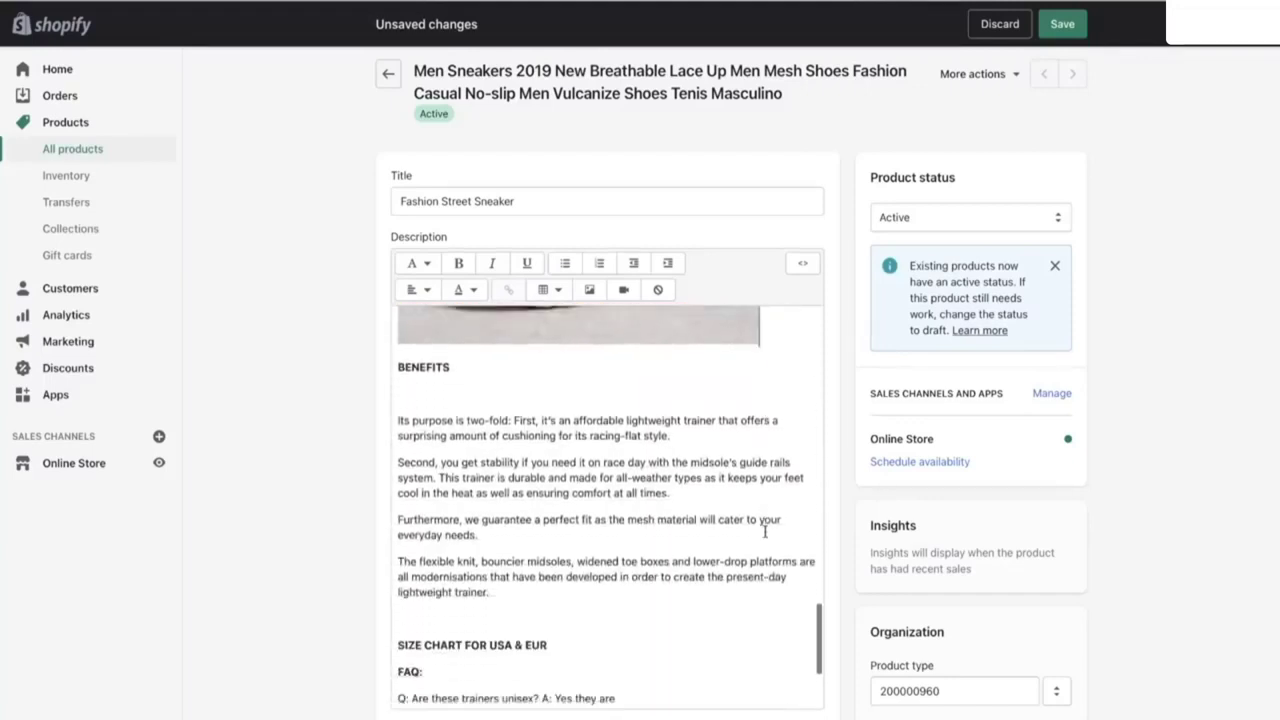
{"action": "scroll", "coordinate": [765, 531], "scroll_direction": "down", "scroll_amount": 4}
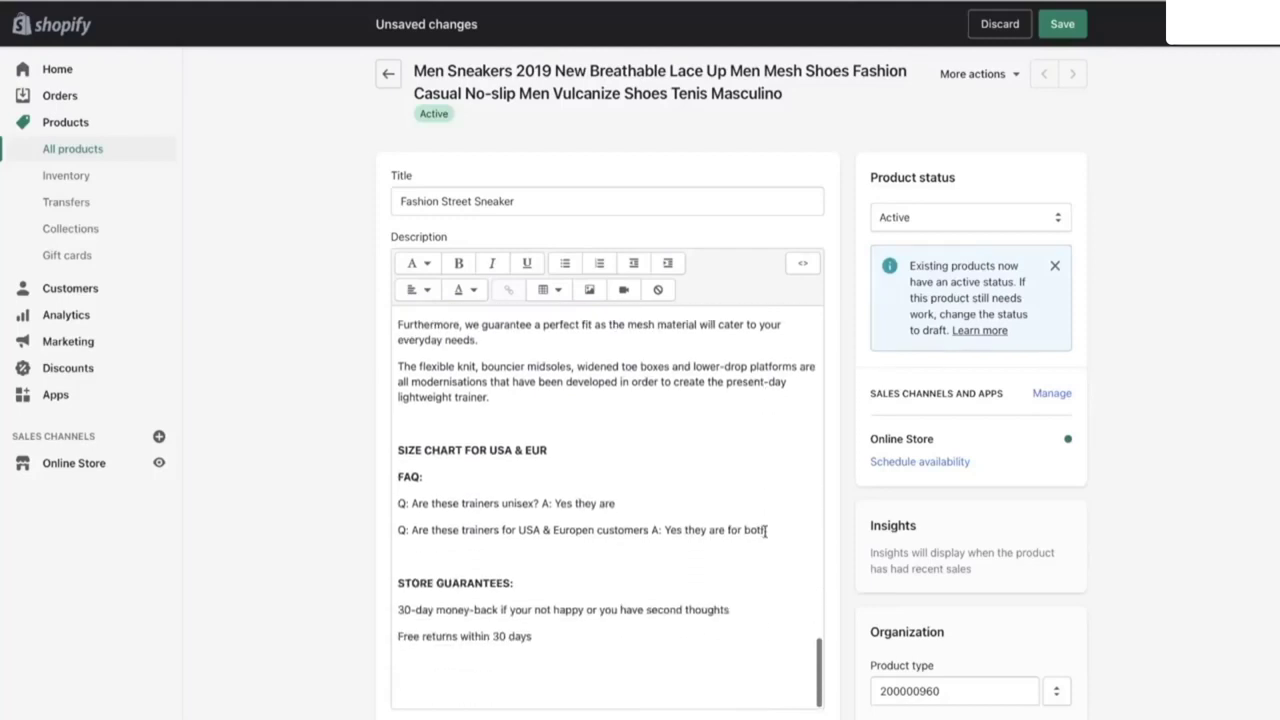
Step: Remove the extra blank lines above the "WHY CHOOSE OUR PRODUCT?" heading in the product description
{"action": "scroll", "coordinate": [765, 531], "scroll_direction": "up", "scroll_amount": 20}
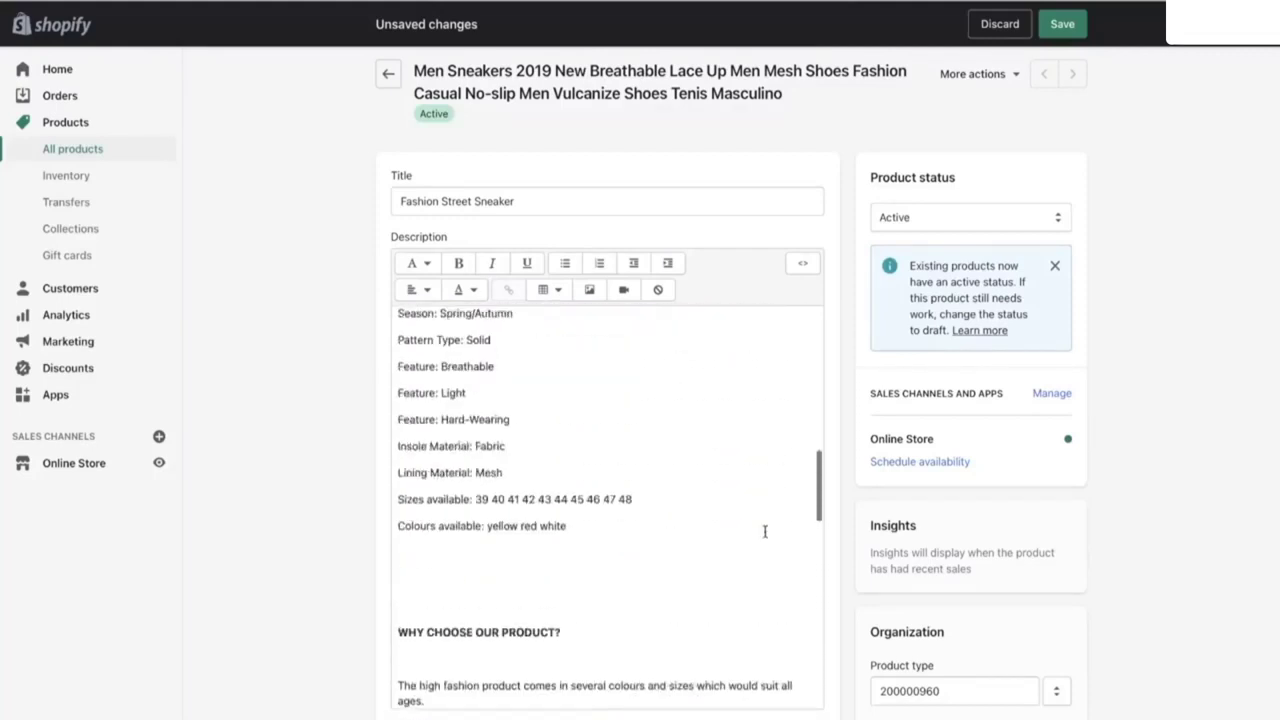
{"action": "left_click", "coordinate": [395, 631]}
{"action": "key", "text": "BackSpace"}
{"action": "key", "text": "BackSpace"}
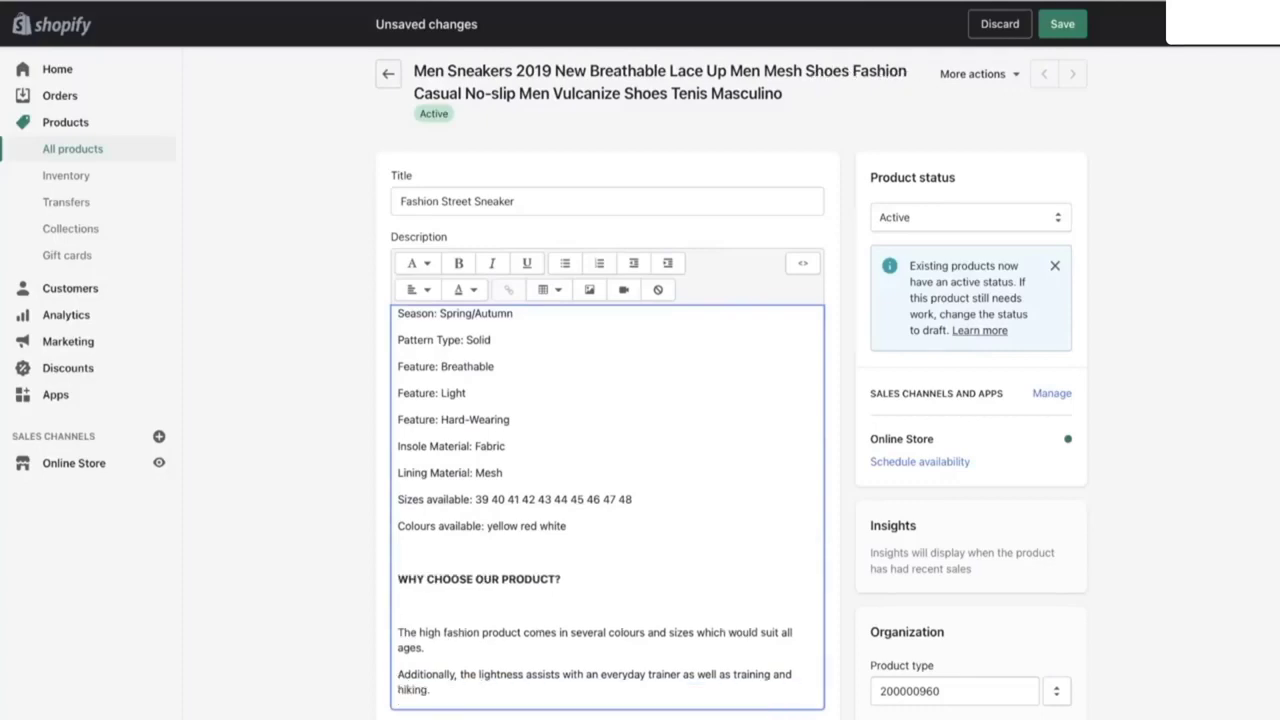
Step: Check the layout and spacing of the whole product description, from the opening paragraph down to the store guarantees
{"action": "scroll", "coordinate": [461, 616], "scroll_direction": "up", "scroll_amount": 17}
{"action": "scroll", "coordinate": [461, 616], "scroll_direction": "down", "scroll_amount": 7}
{"action": "scroll", "coordinate": [461, 616], "scroll_direction": "up", "scroll_amount": 8}
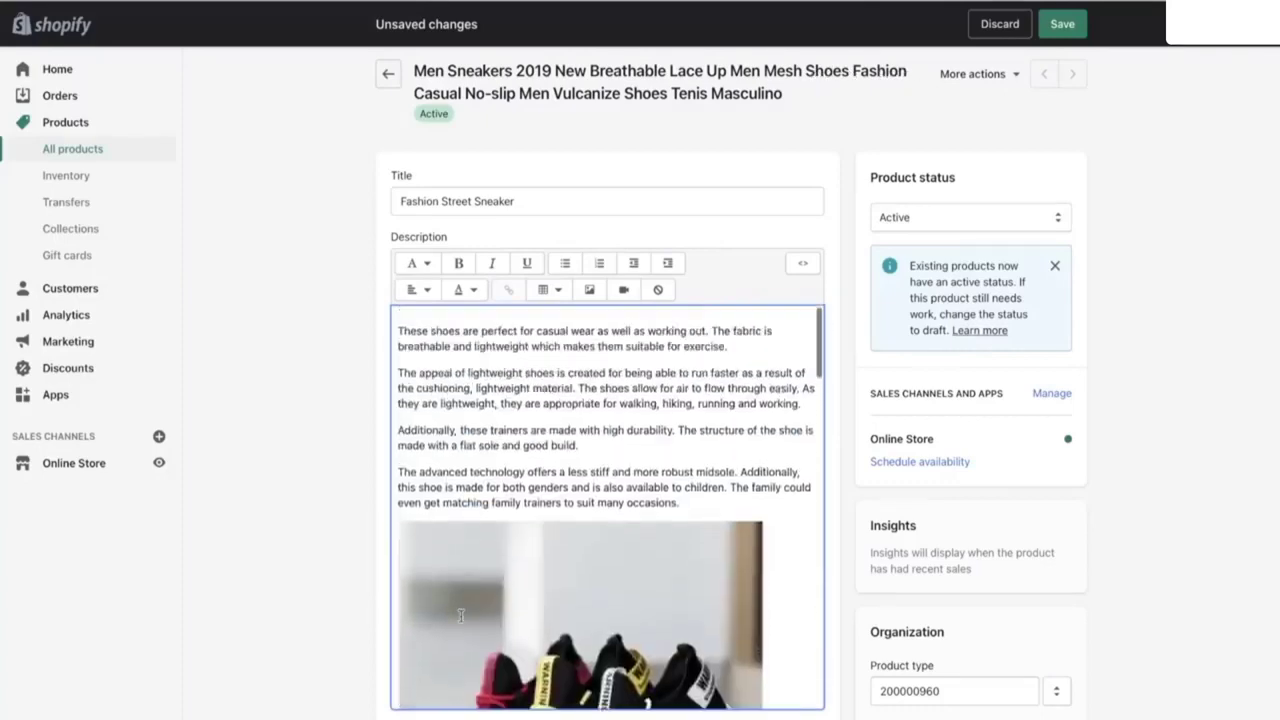
{"action": "scroll", "coordinate": [461, 616], "scroll_direction": "down", "scroll_amount": 20}
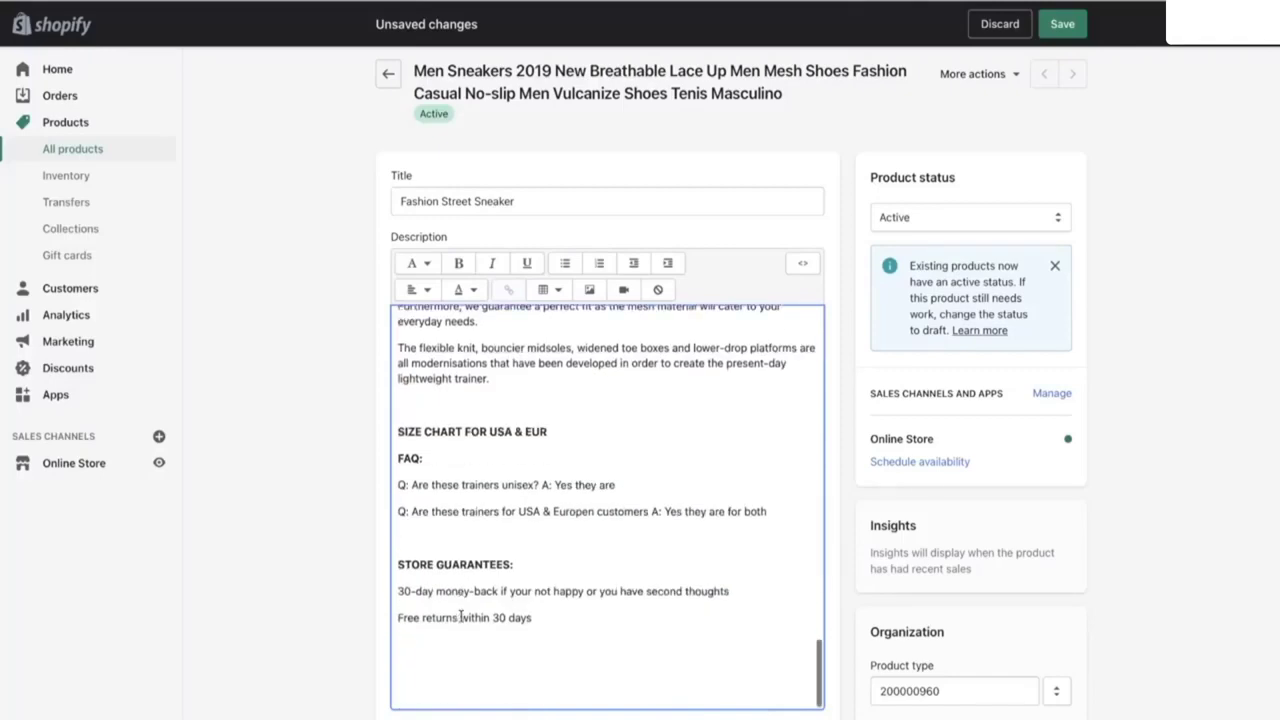
{"action": "scroll", "coordinate": [461, 616], "scroll_direction": "up", "scroll_amount": 20}
{"action": "scroll", "coordinate": [461, 616], "scroll_direction": "up", "scroll_amount": 2}
{"action": "scroll", "coordinate": [461, 616], "scroll_direction": "down", "scroll_amount": 14}
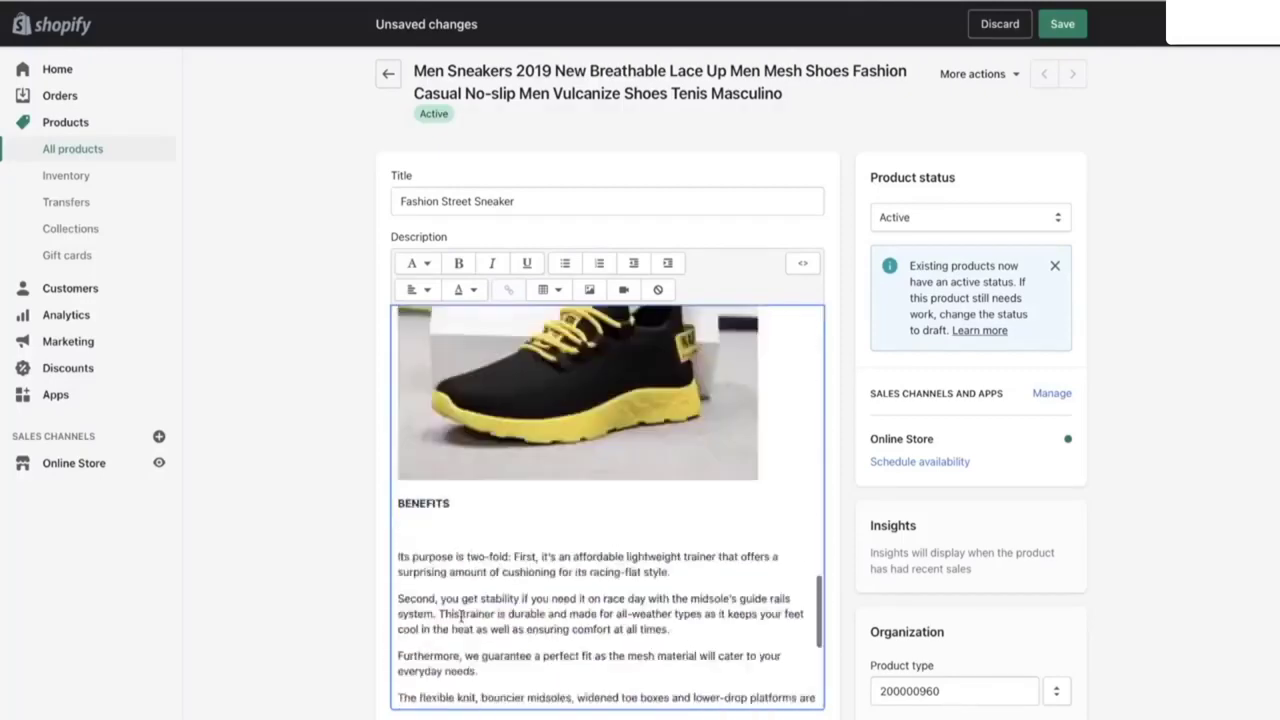
{"action": "scroll", "coordinate": [461, 616], "scroll_direction": "up", "scroll_amount": 14}
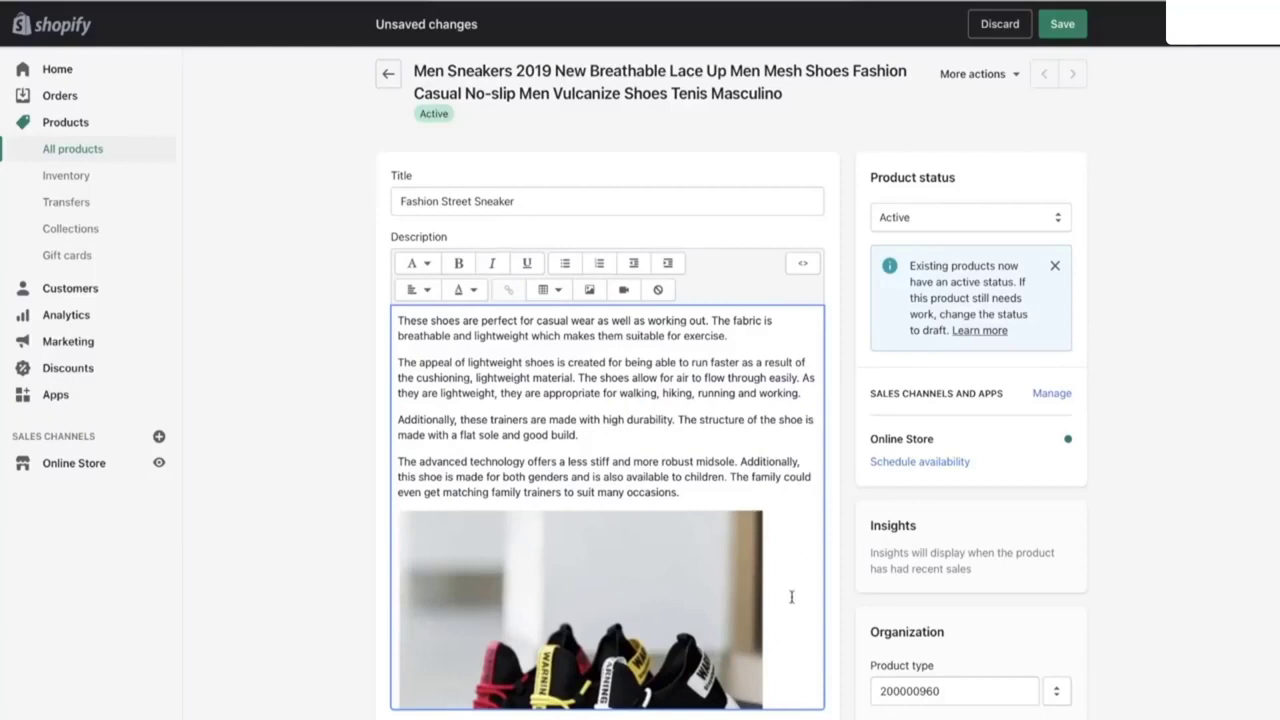
Step: In the product's search engine listing, replace the URL handle with "fashion-sneaker" and save the product
{"action": "scroll", "coordinate": [791, 597], "scroll_direction": "down", "scroll_amount": 5}
{"action": "scroll", "coordinate": [918, 537], "scroll_direction": "down", "scroll_amount": 12}
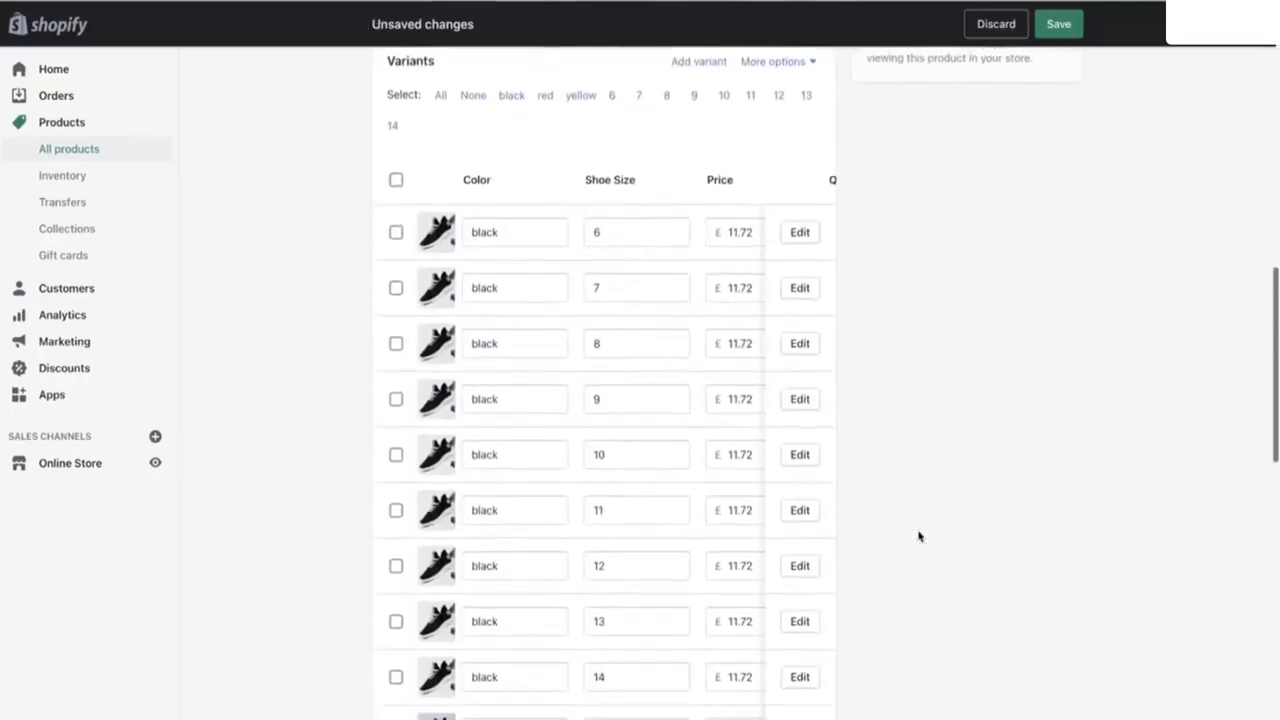
{"action": "scroll", "coordinate": [918, 537], "scroll_direction": "down", "scroll_amount": 7}
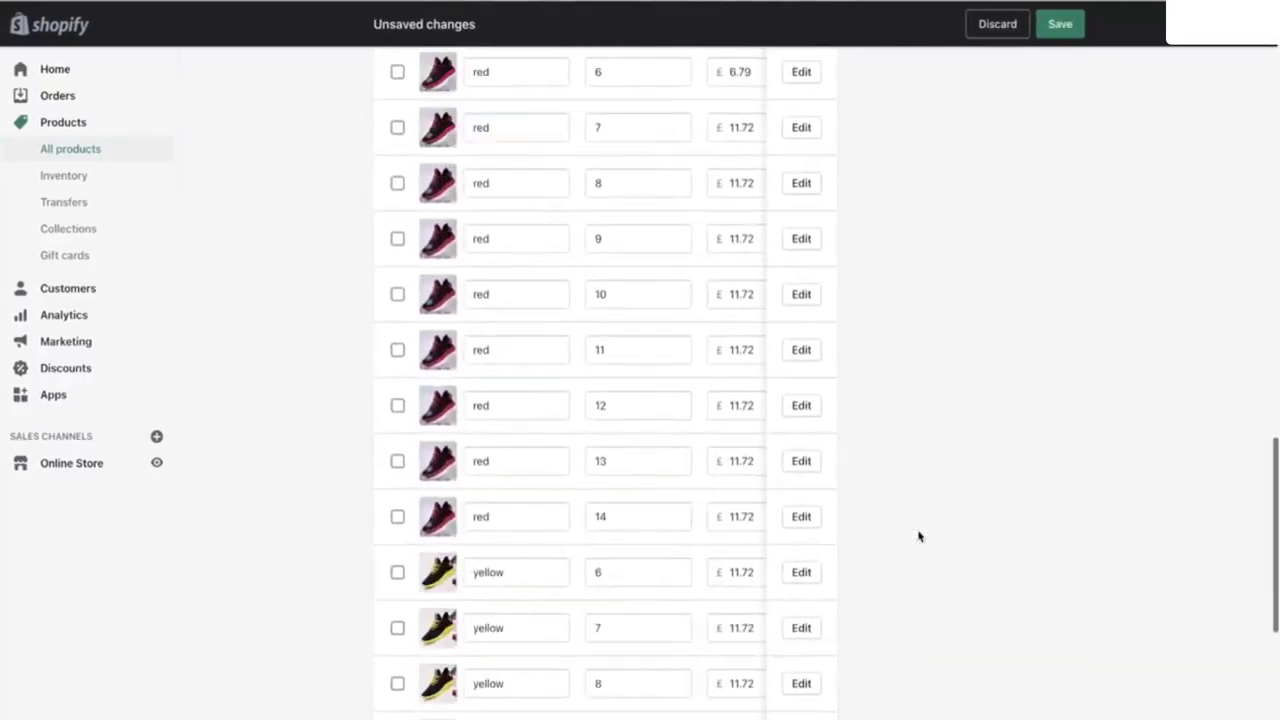
{"action": "scroll", "coordinate": [918, 537], "scroll_direction": "down", "scroll_amount": 6}
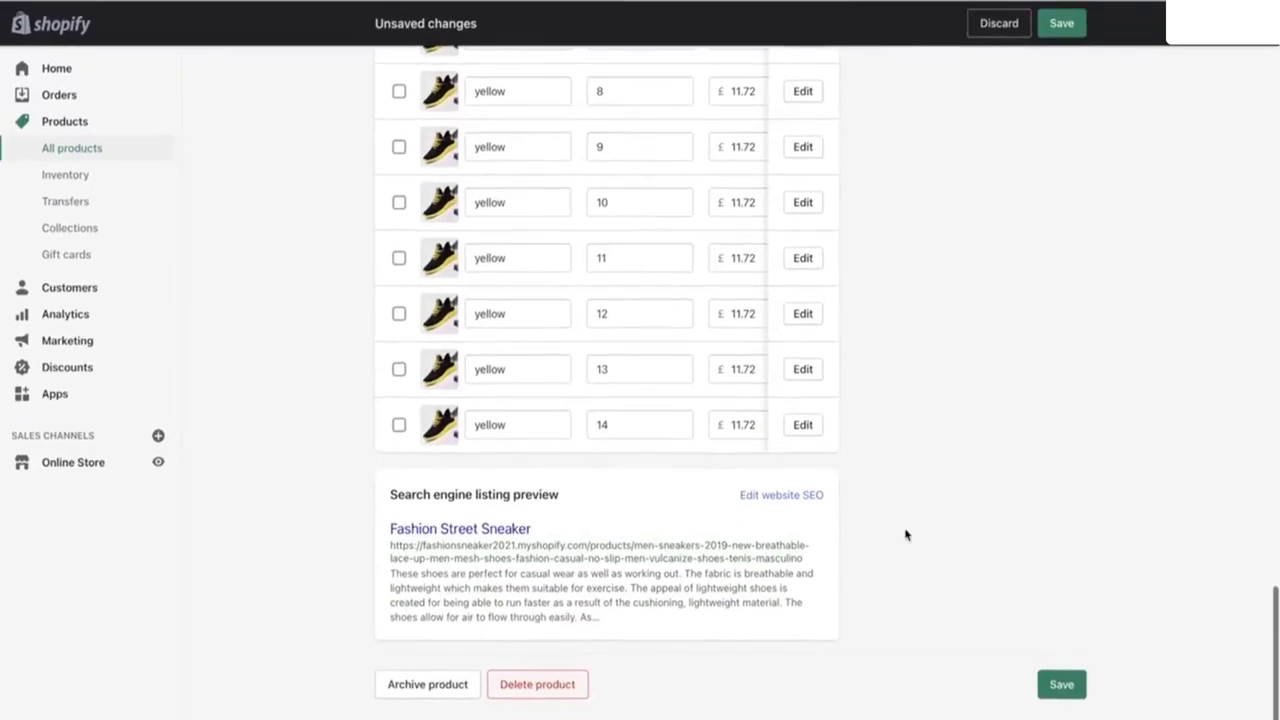
{"action": "left_click", "coordinate": [795, 496]}
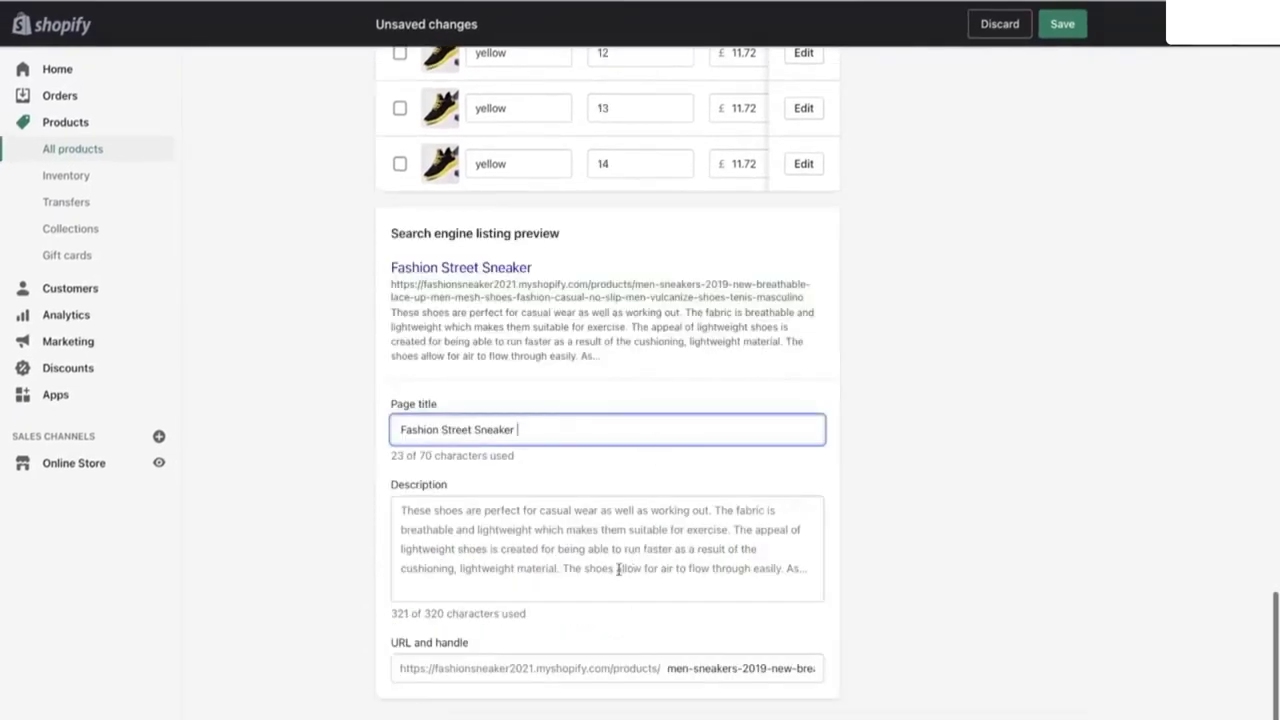
{"action": "left_click_drag", "start_coordinate": [678, 667], "coordinate": [905, 669]}
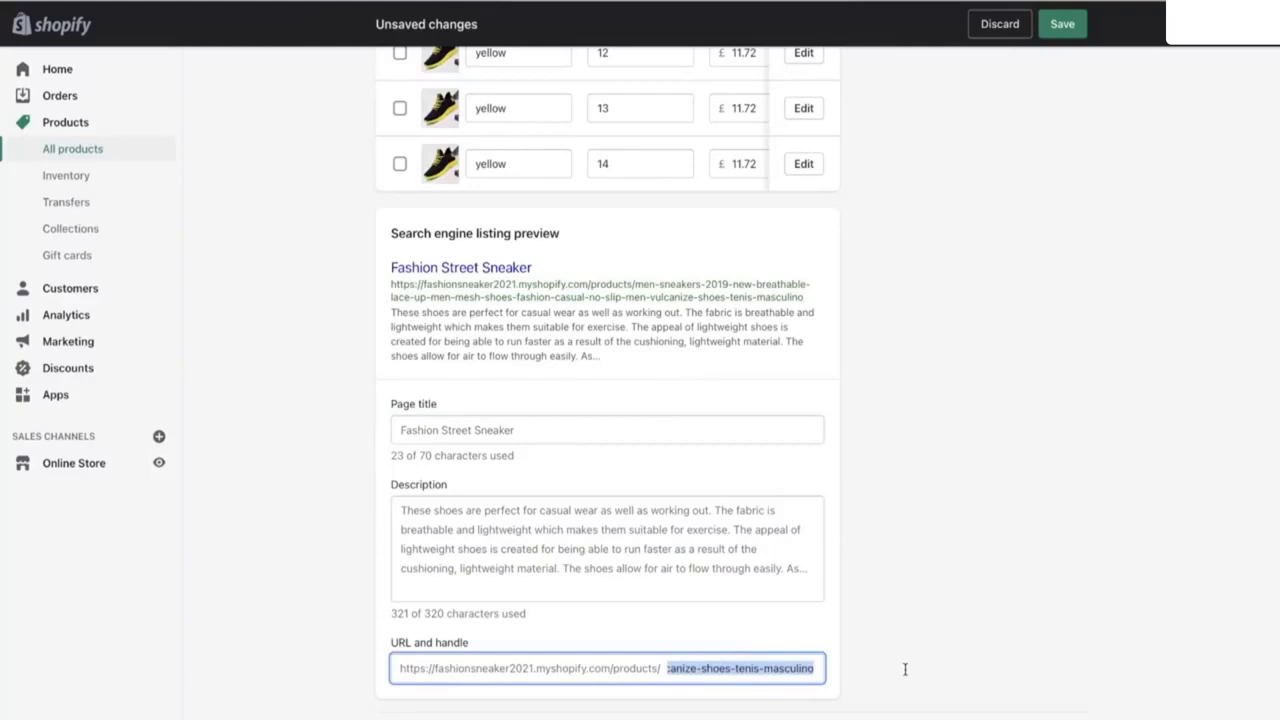
{"action": "type", "text": "fashion-street-sneaker"}
{"action": "key", "text": "BackSpace"}
{"action": "key", "text": "BackSpace"}
{"action": "key", "text": "BackSpace"}
{"action": "key", "text": "BackSpace"}
{"action": "key", "text": "BackSpace"}
{"action": "key", "text": "BackSpace"}
{"action": "key", "text": "BackSpace"}
{"action": "key", "text": "BackSpace"}
{"action": "key", "text": "BackSpace"}
{"action": "key", "text": "BackSpace"}
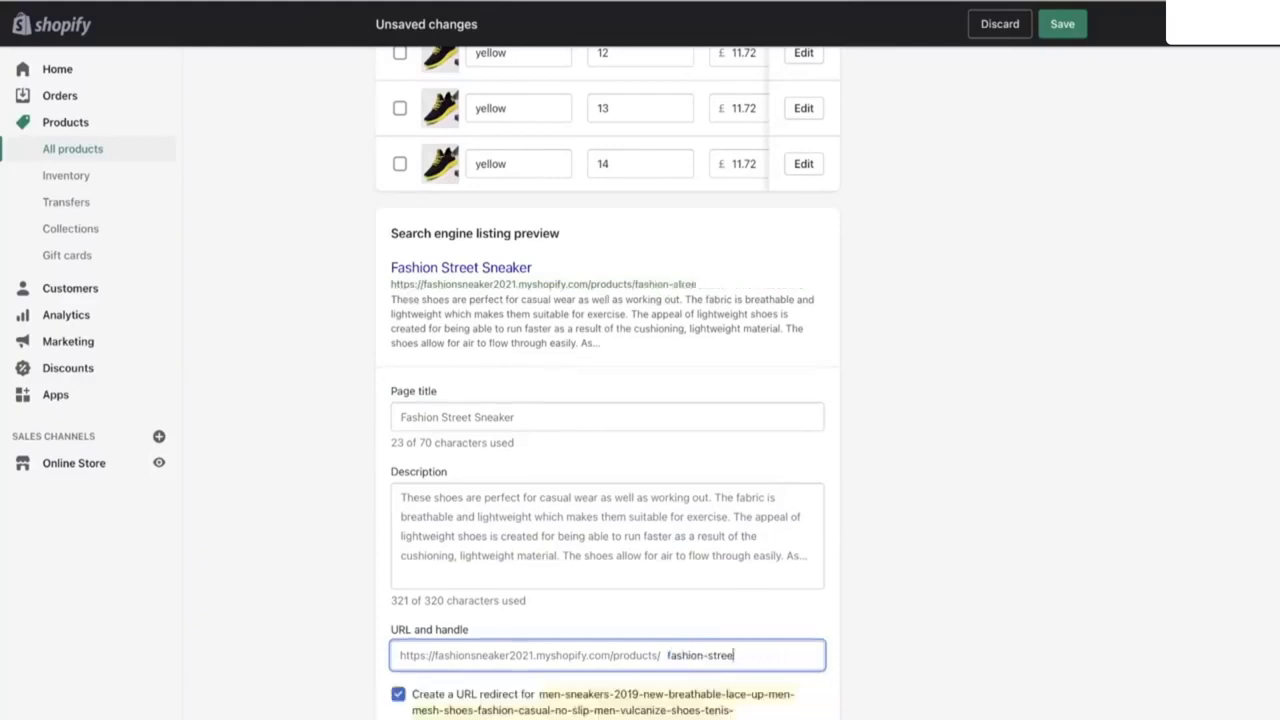
{"action": "key", "text": "BackSpace"}
{"action": "key", "text": "BackSpace"}
{"action": "key", "text": "BackSpace"}
{"action": "key", "text": "BackSpace"}
{"action": "key", "text": "BackSpace"}
{"action": "key", "text": "BackSpace"}
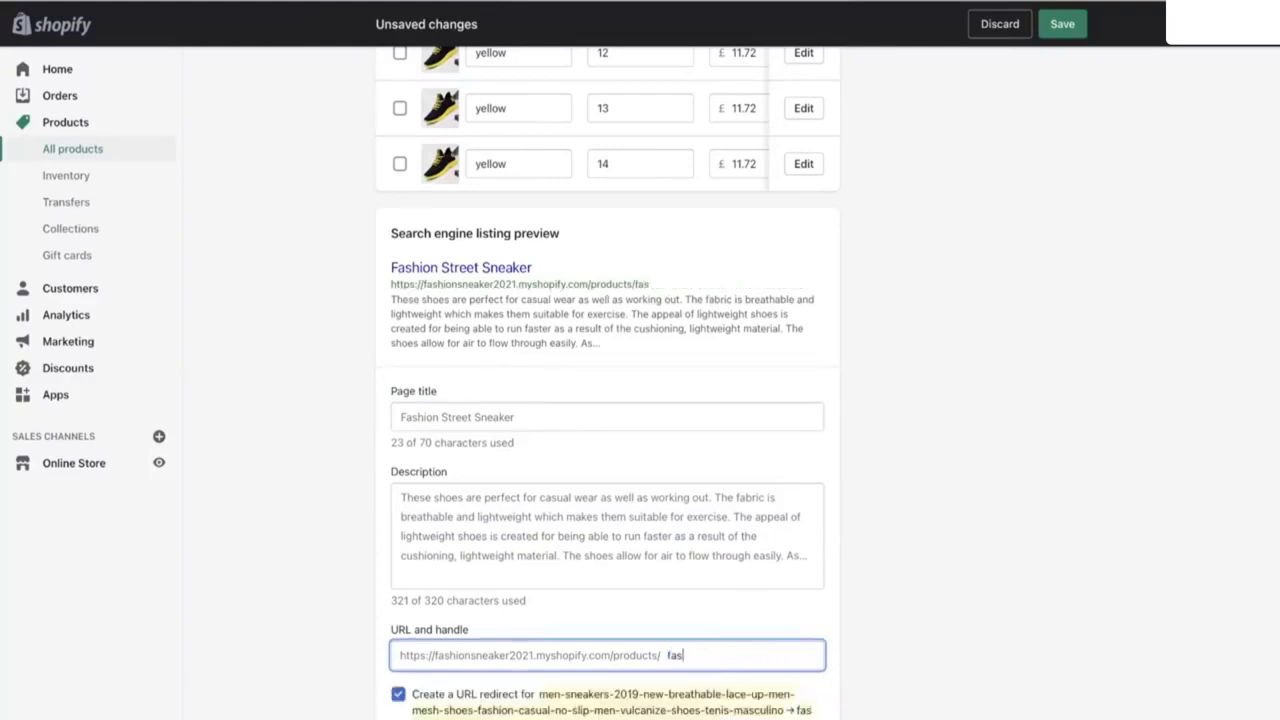
{"action": "type", "text": "ion"}
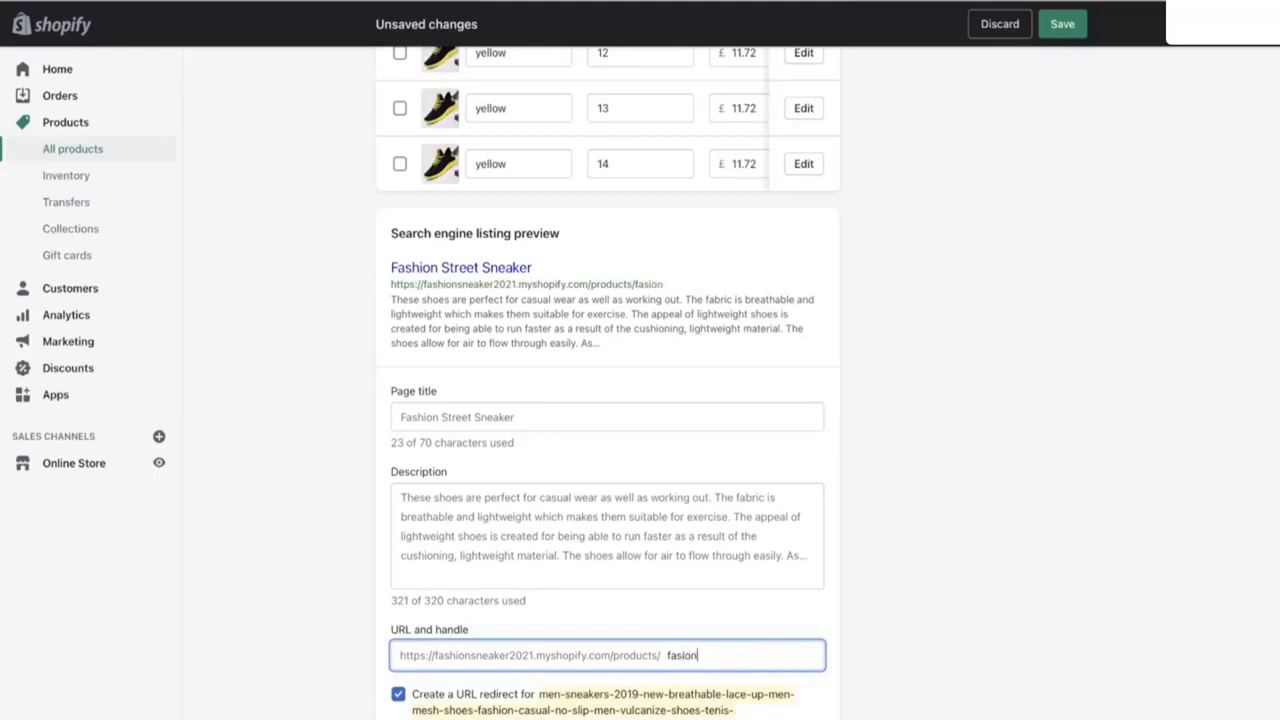
{"action": "type", "text": "-s"}
{"action": "key", "text": "BackSpace"}
{"action": "key", "text": "BackSpace"}
{"action": "key", "text": "BackSpace"}
{"action": "key", "text": "BackSpace"}
{"action": "key", "text": "BackSpace"}
{"action": "key", "text": "BackSpace"}
{"action": "key", "text": "BackSpace"}
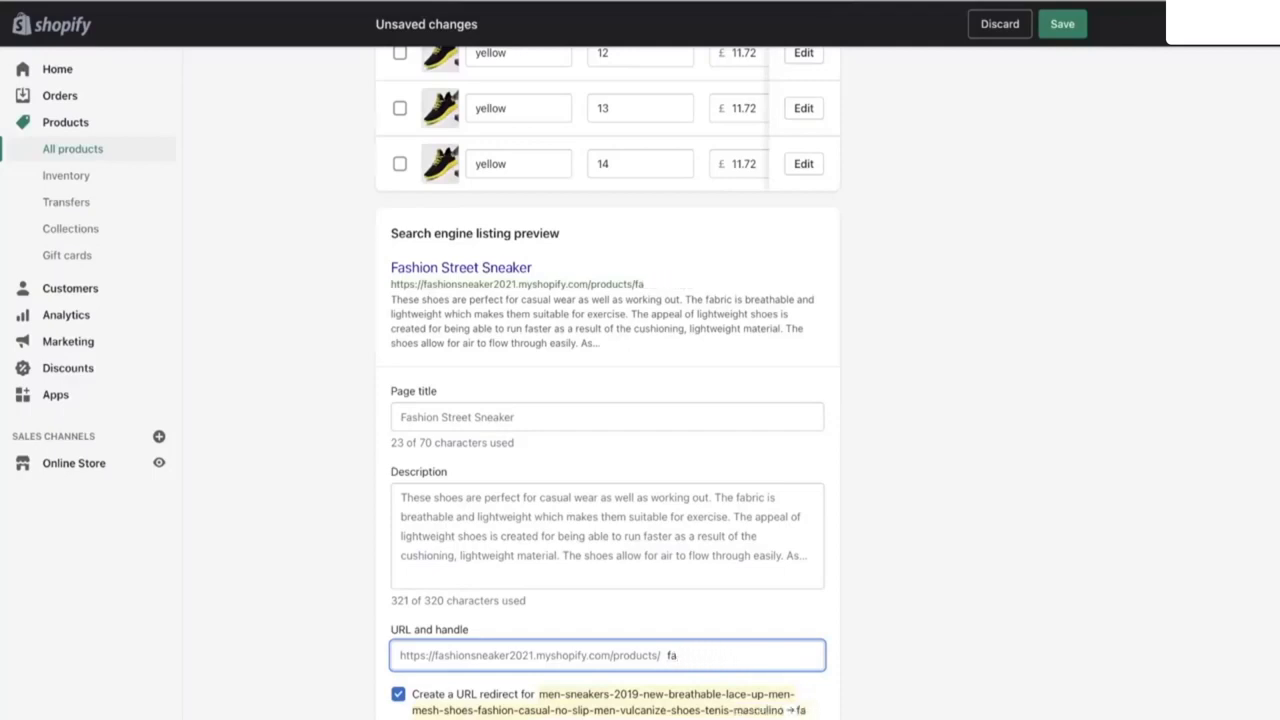
{"action": "type", "text": "hio"}
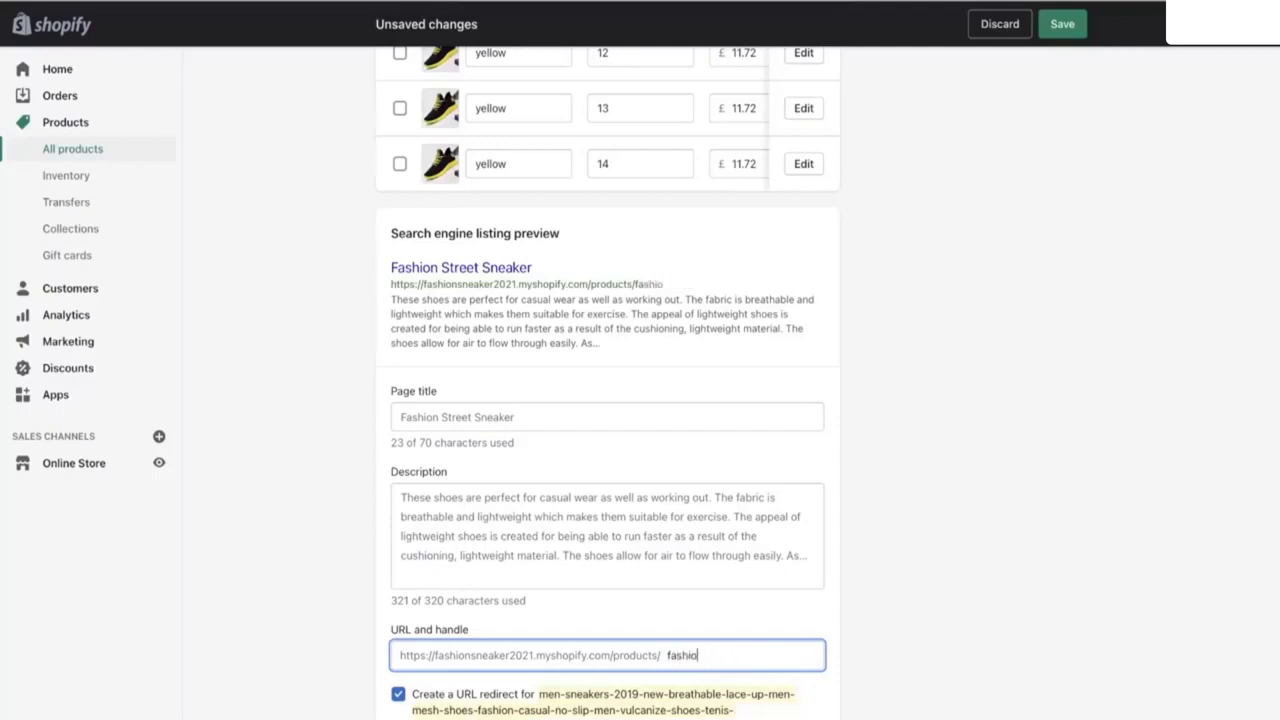
{"action": "type", "text": "n-sneake"}
{"action": "left_click", "coordinate": [1109, 606]}
{"action": "scroll", "coordinate": [1109, 606], "scroll_direction": "down", "scroll_amount": 1}
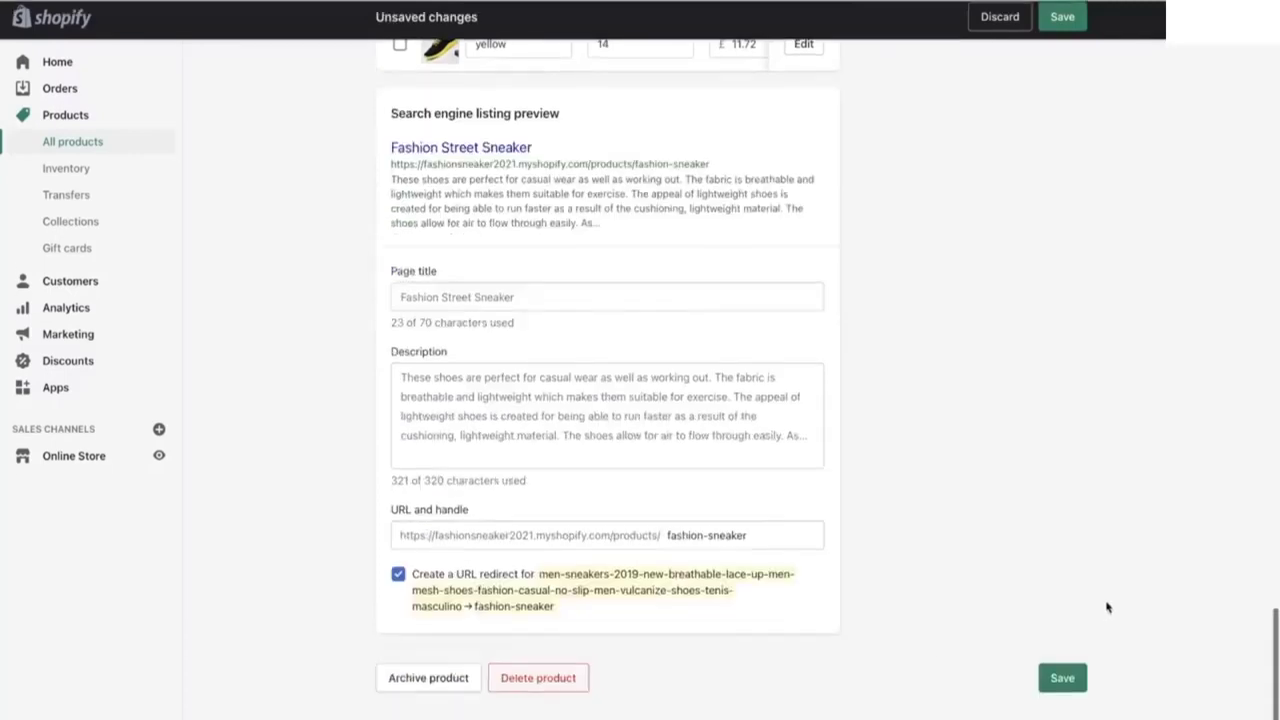
{"action": "left_click", "coordinate": [1062, 685]}
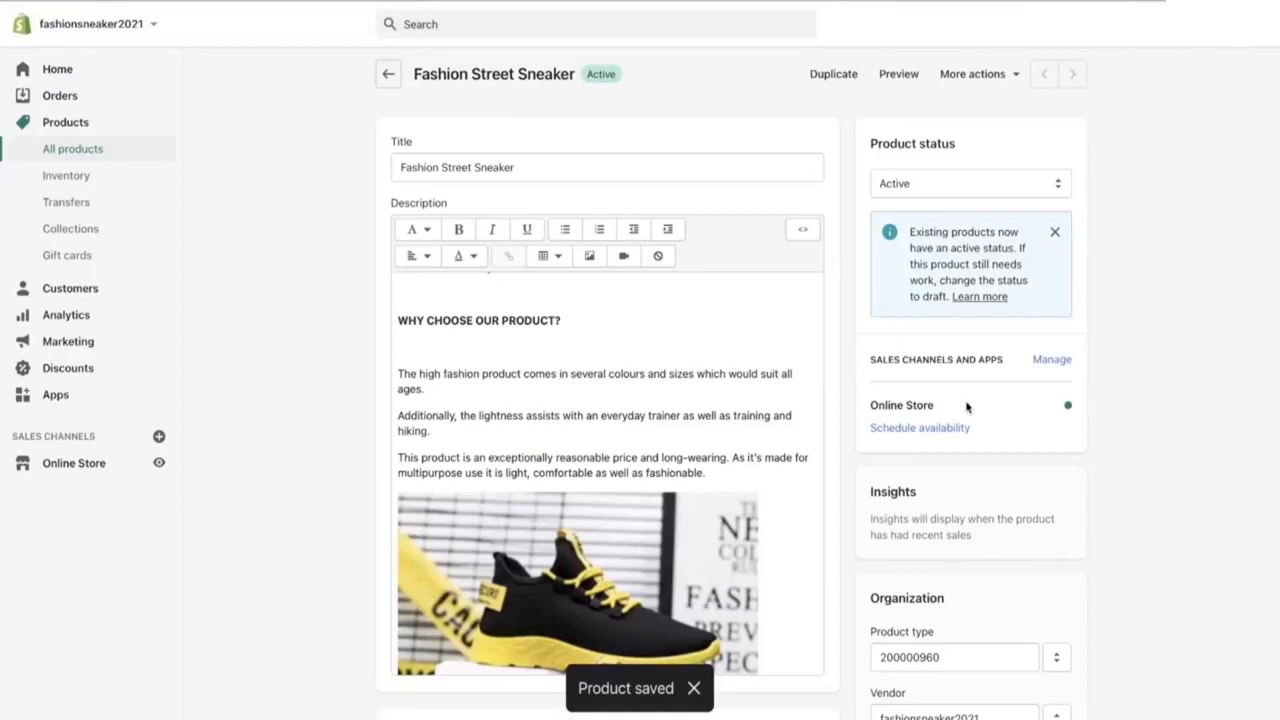
Step: Delete six product images: both smaller yellow shoes, the red beach shot, the multi-shoe shot, the handheld red shoe and the last white-soled one
{"action": "scroll", "coordinate": [911, 443], "scroll_direction": "down", "scroll_amount": 5}
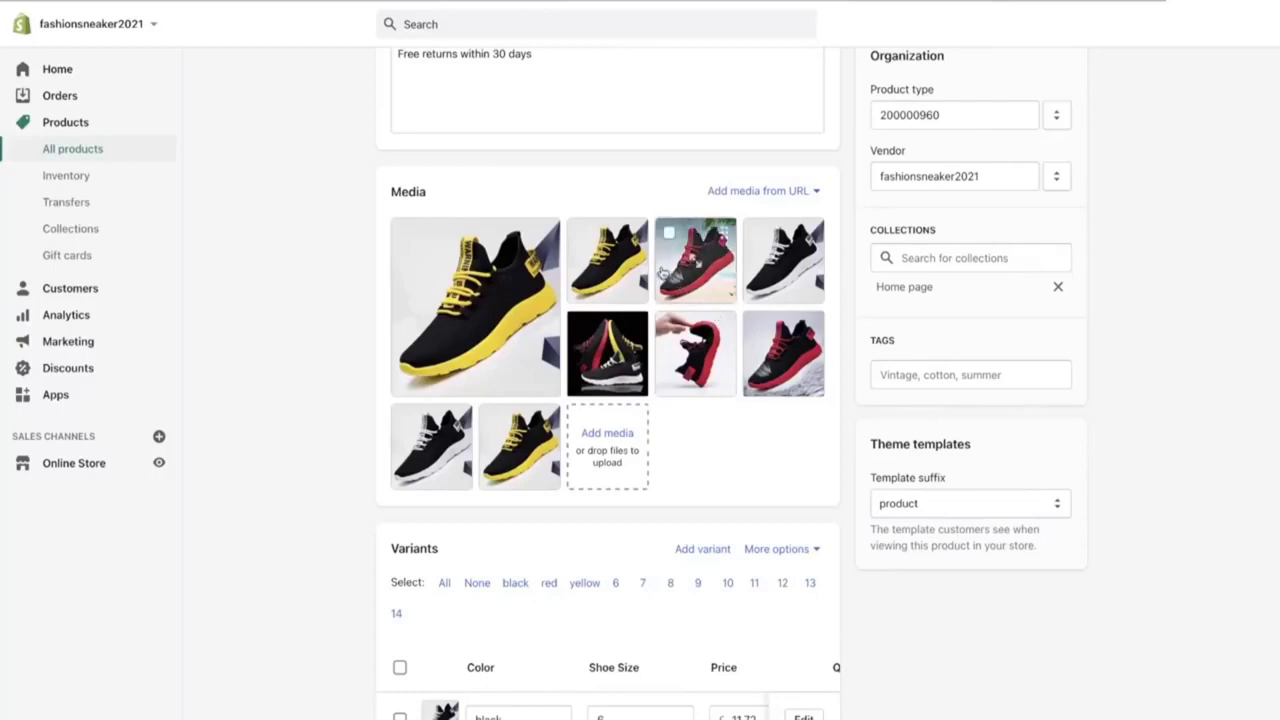
{"action": "left_click", "coordinate": [581, 234]}
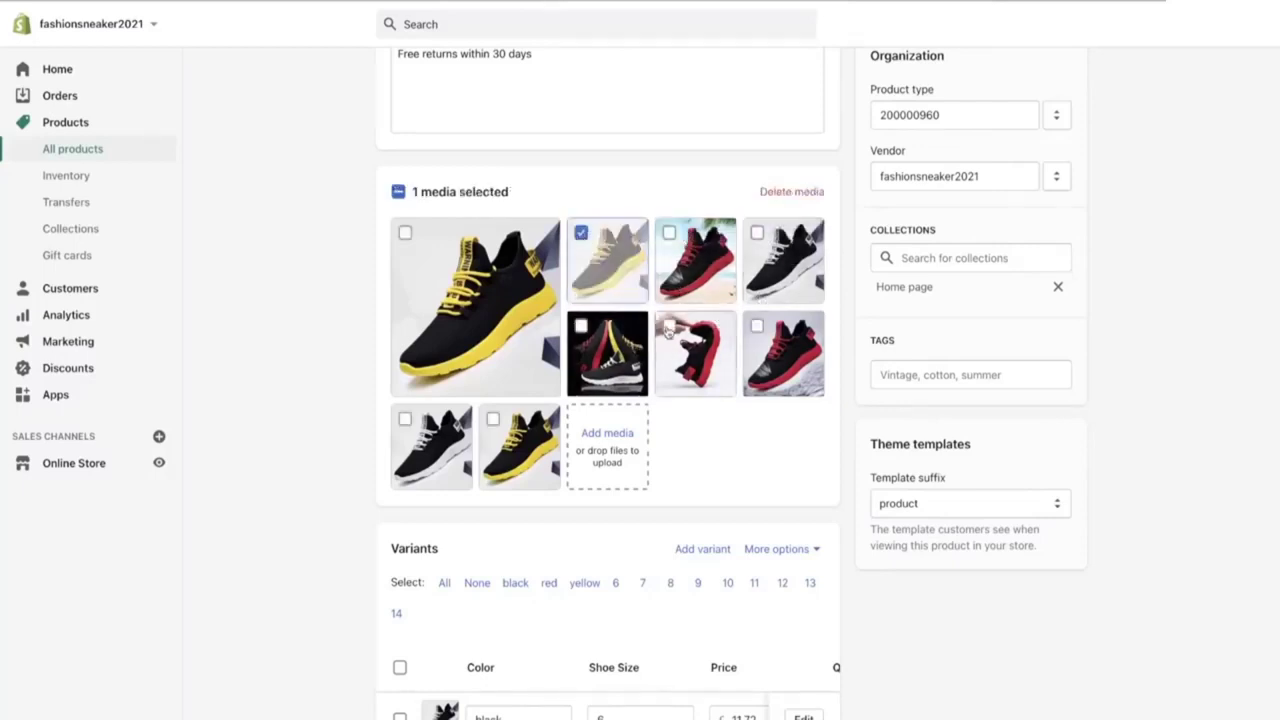
{"action": "left_click", "coordinate": [669, 327]}
{"action": "left_click", "coordinate": [581, 328]}
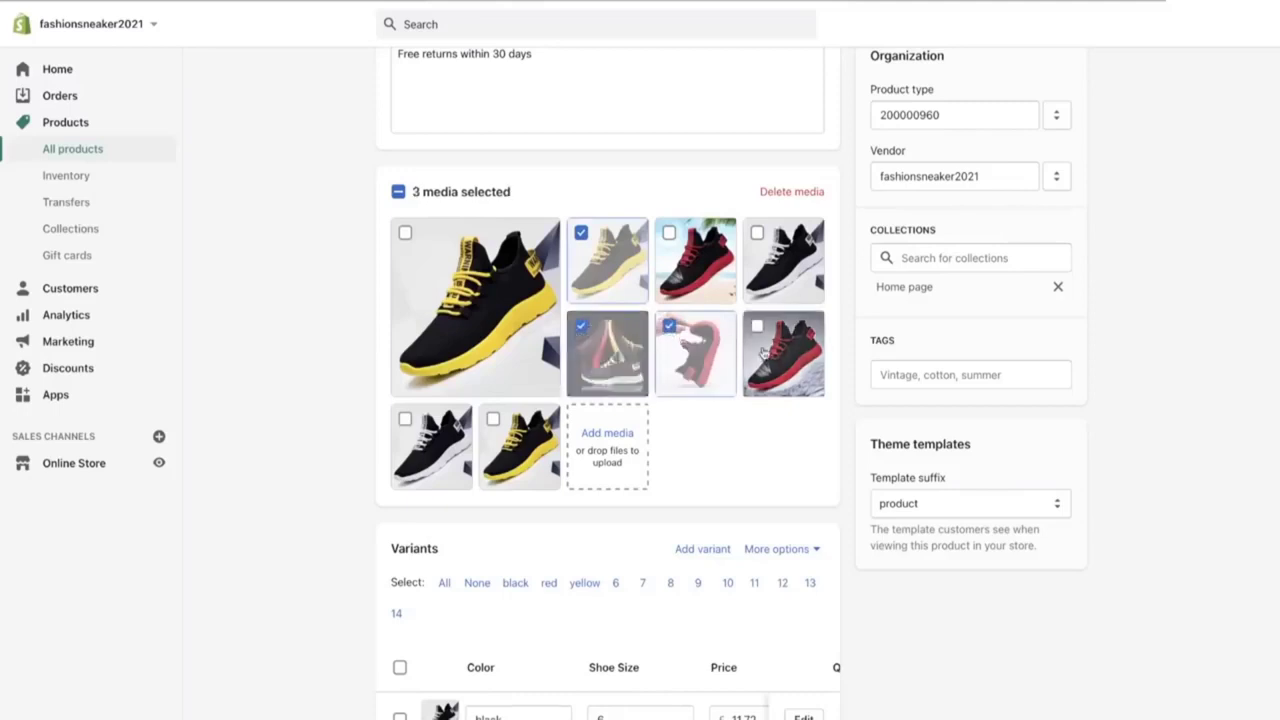
{"action": "left_click", "coordinate": [669, 233]}
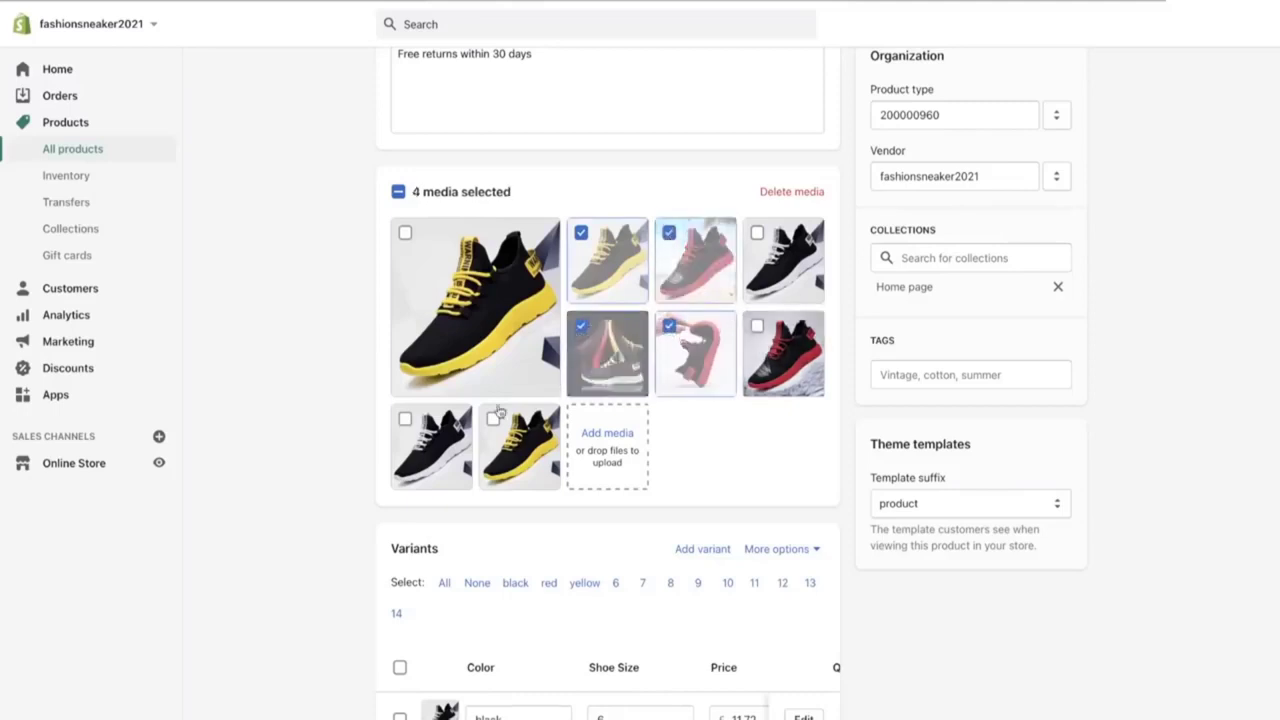
{"action": "left_click", "coordinate": [405, 419]}
{"action": "left_click", "coordinate": [493, 419]}
{"action": "left_click", "coordinate": [792, 191]}
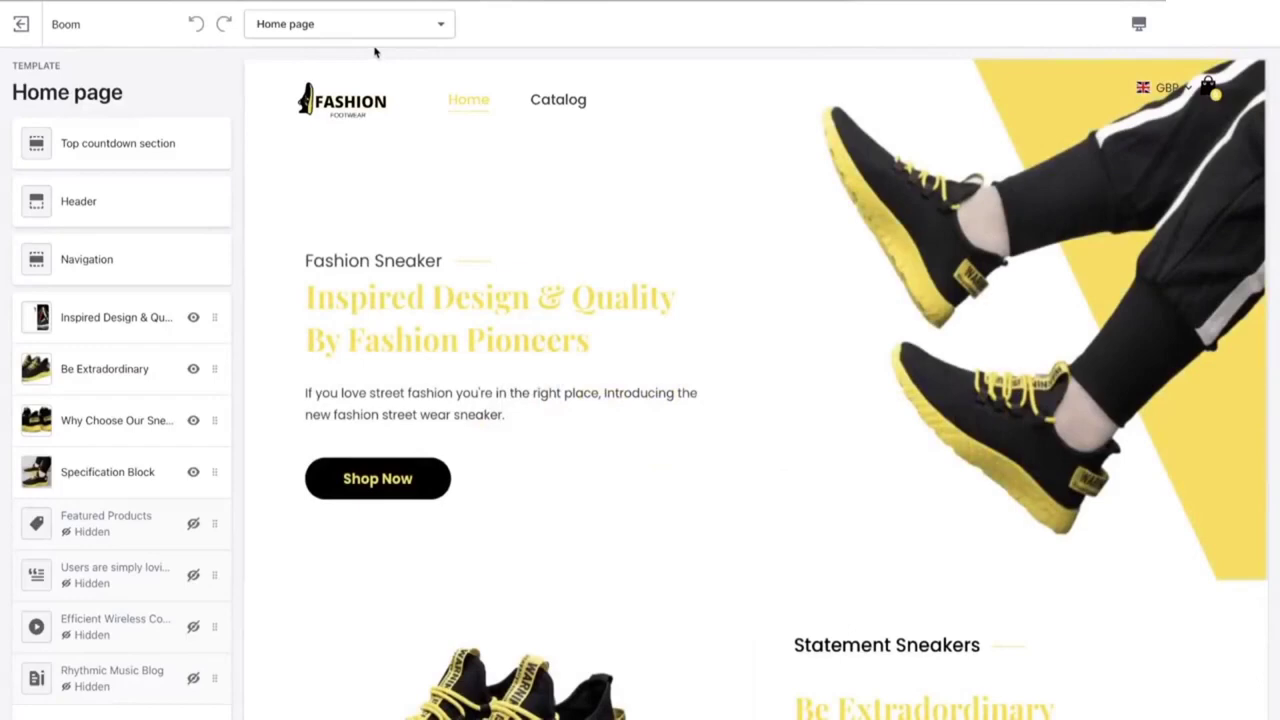
Step: In the Boom theme editor, examine the home page and the "Inspired Design & Quality" slide's settings, including its button and link fields
{"action": "scroll", "coordinate": [449, 402], "scroll_direction": "down", "scroll_amount": 15}
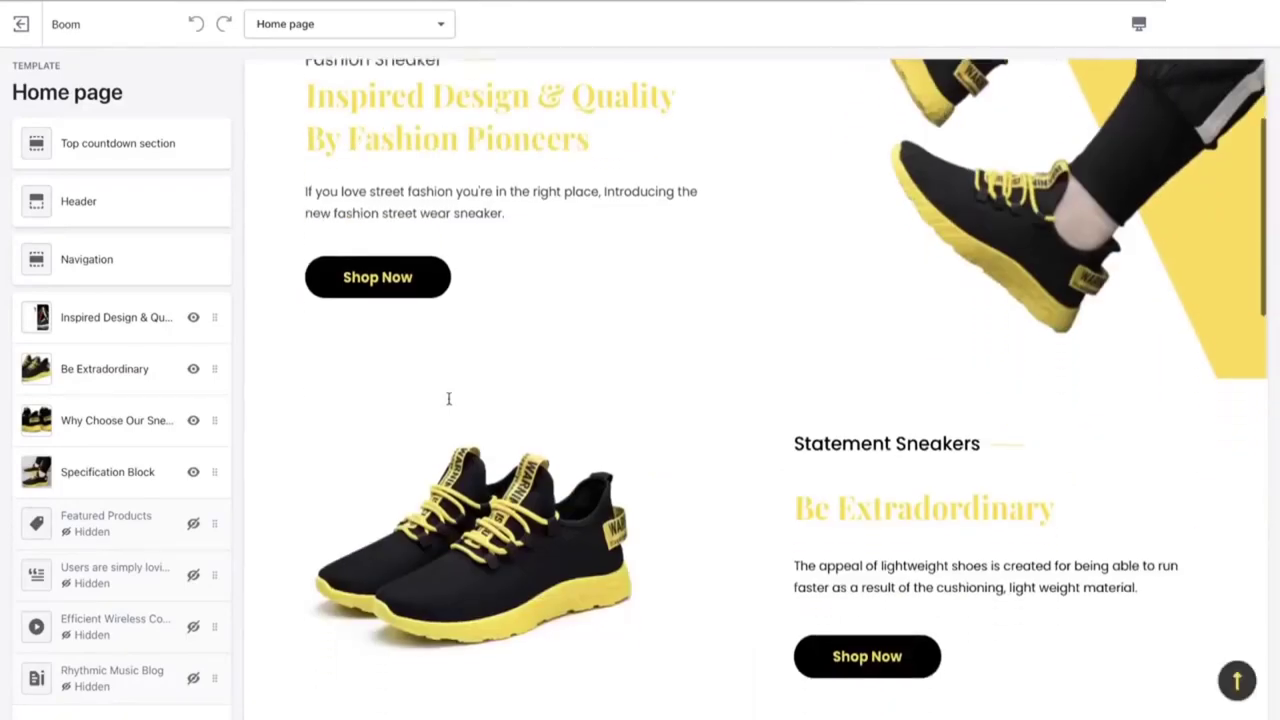
{"action": "scroll", "coordinate": [449, 404], "scroll_direction": "down", "scroll_amount": 5}
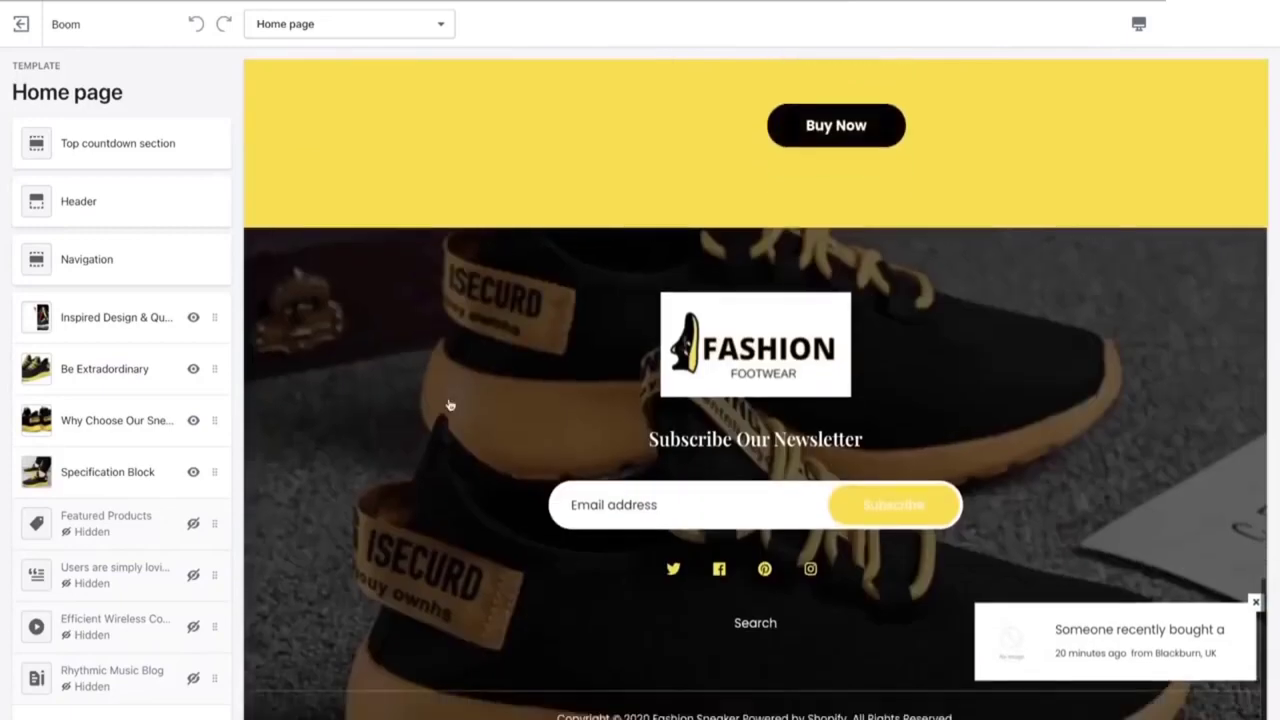
{"action": "left_click", "coordinate": [105, 322]}
{"action": "scroll", "coordinate": [131, 436], "scroll_direction": "down", "scroll_amount": 3}
{"action": "scroll", "coordinate": [131, 436], "scroll_direction": "up", "scroll_amount": 4}
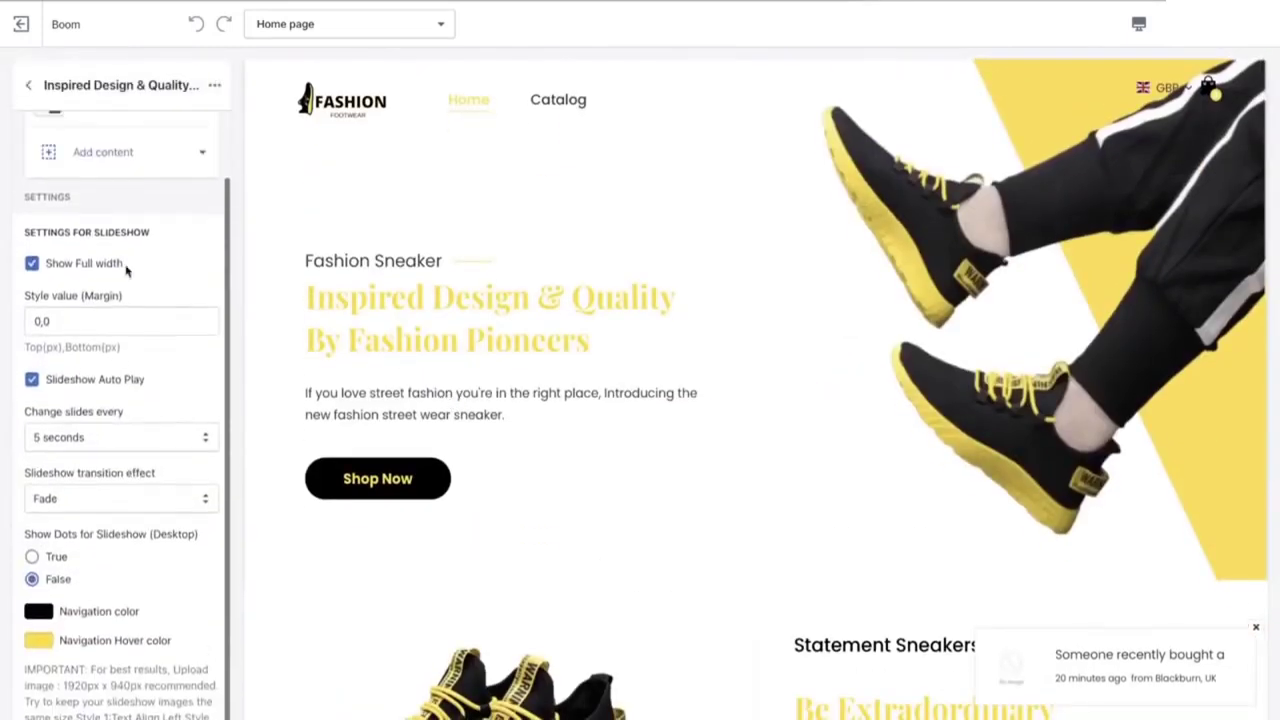
{"action": "left_click", "coordinate": [110, 171]}
{"action": "scroll", "coordinate": [140, 376], "scroll_direction": "down", "scroll_amount": 8}
{"action": "scroll", "coordinate": [139, 430], "scroll_direction": "up", "scroll_amount": 1}
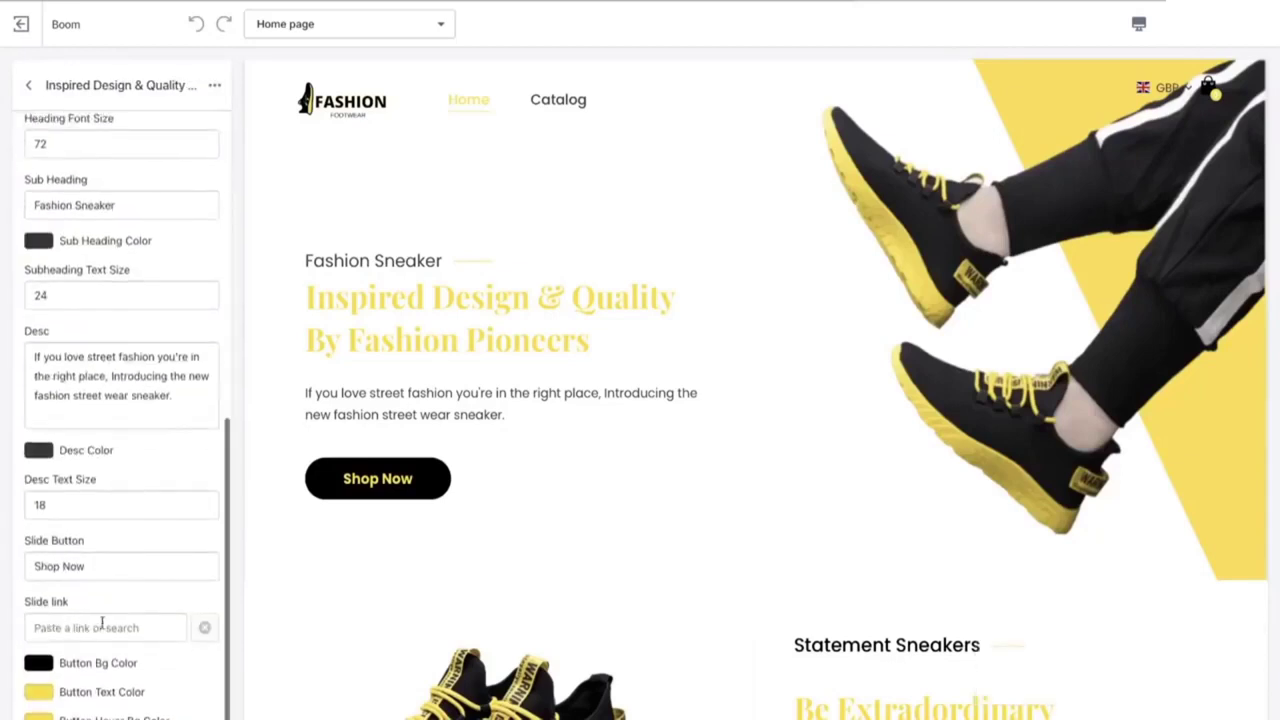
{"action": "scroll", "coordinate": [100, 620], "scroll_direction": "up", "scroll_amount": 6}
{"action": "left_click", "coordinate": [28, 85]}
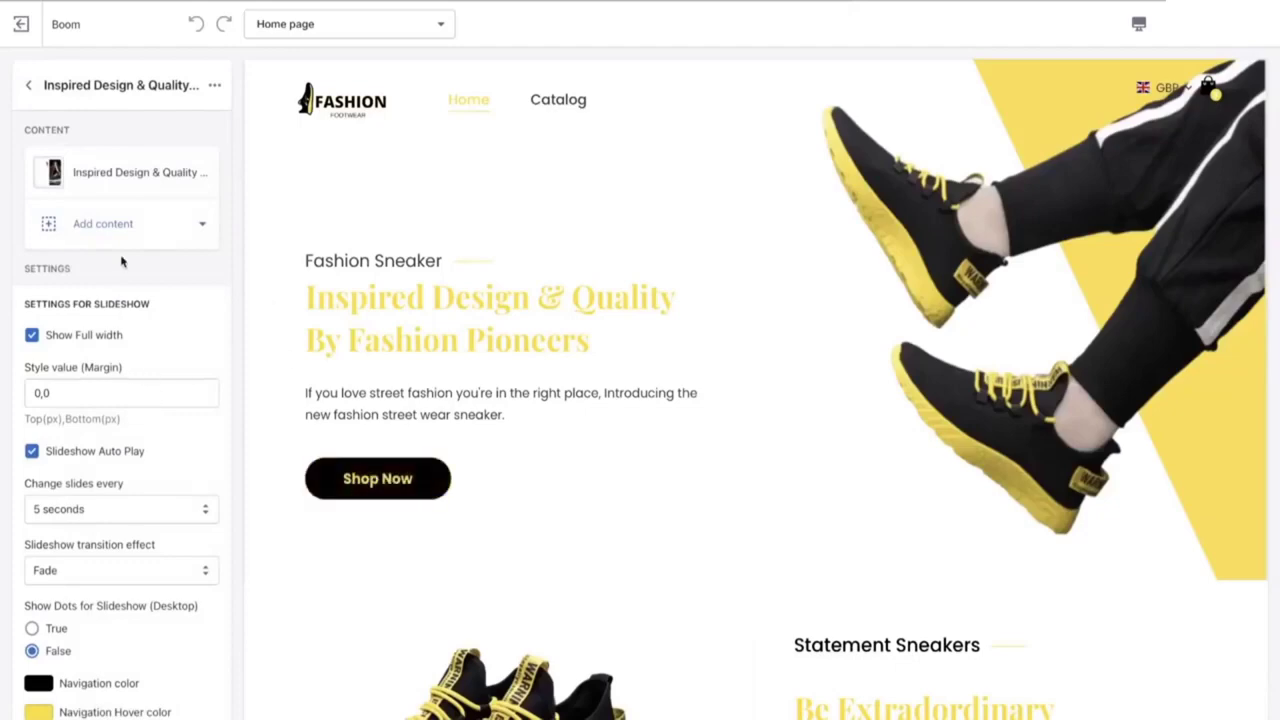
{"action": "left_click", "coordinate": [28, 85]}
Step: In the home page's "Be Extradordinary" section, link the Shop Now button to the Fashion Street Sneaker product
{"action": "left_click", "coordinate": [90, 372]}
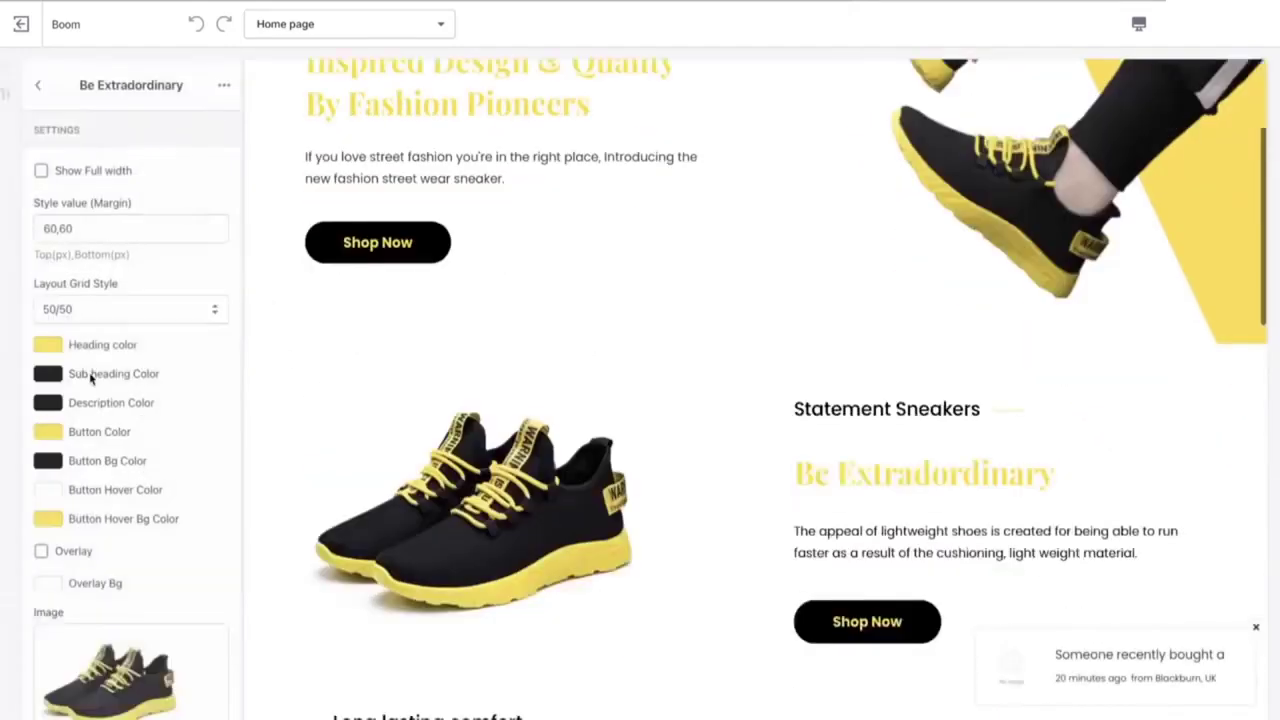
{"action": "scroll", "coordinate": [149, 514], "scroll_direction": "down", "scroll_amount": 5}
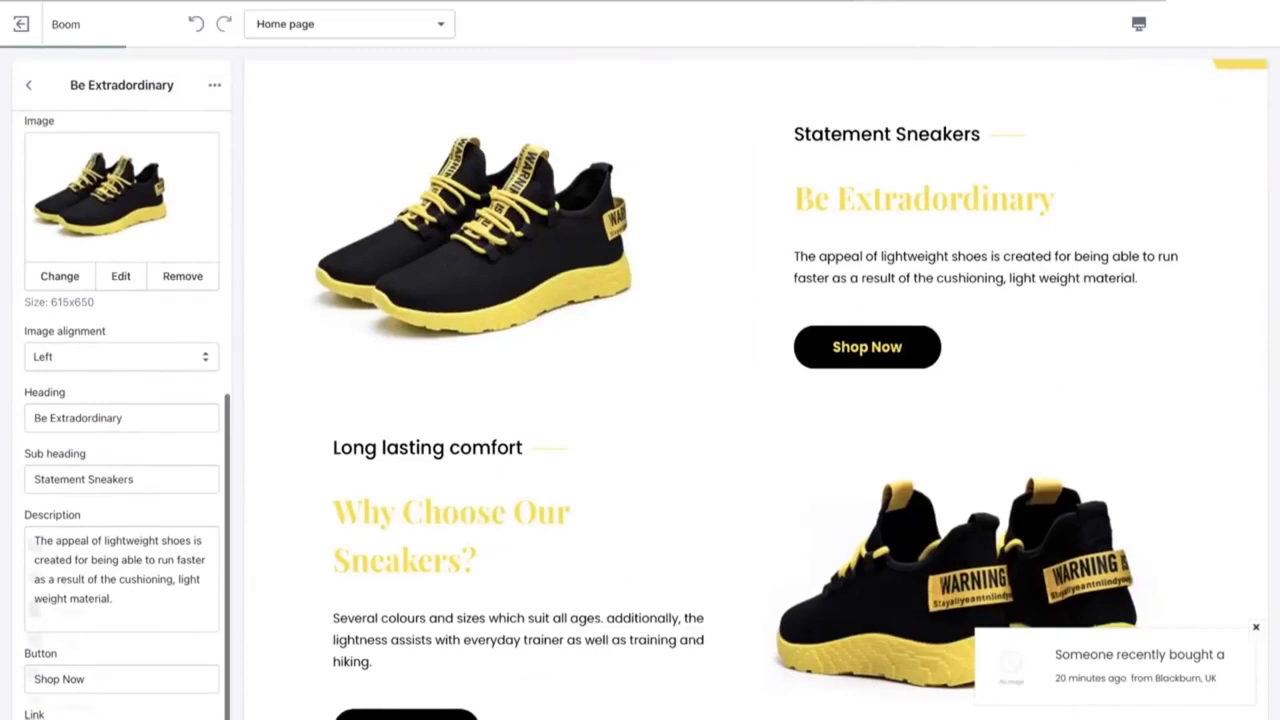
{"action": "left_click", "coordinate": [114, 712]}
{"action": "left_click", "coordinate": [96, 586]}
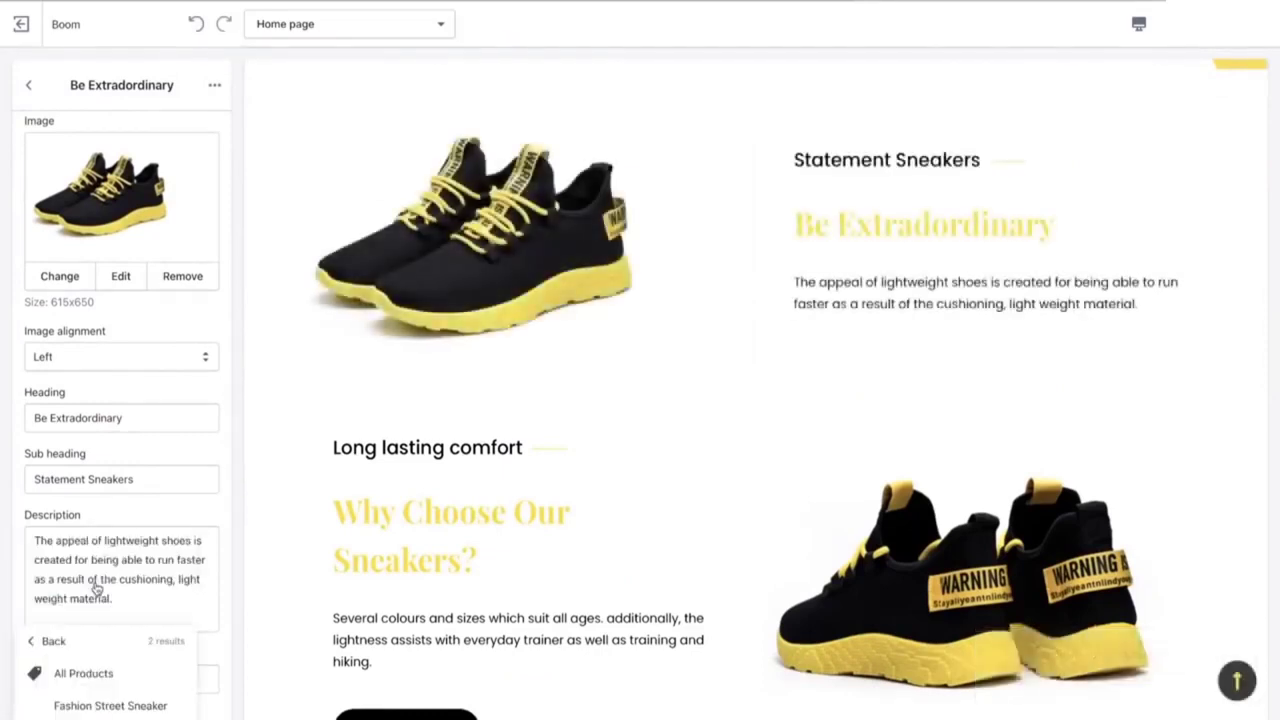
{"action": "left_click", "coordinate": [109, 704]}
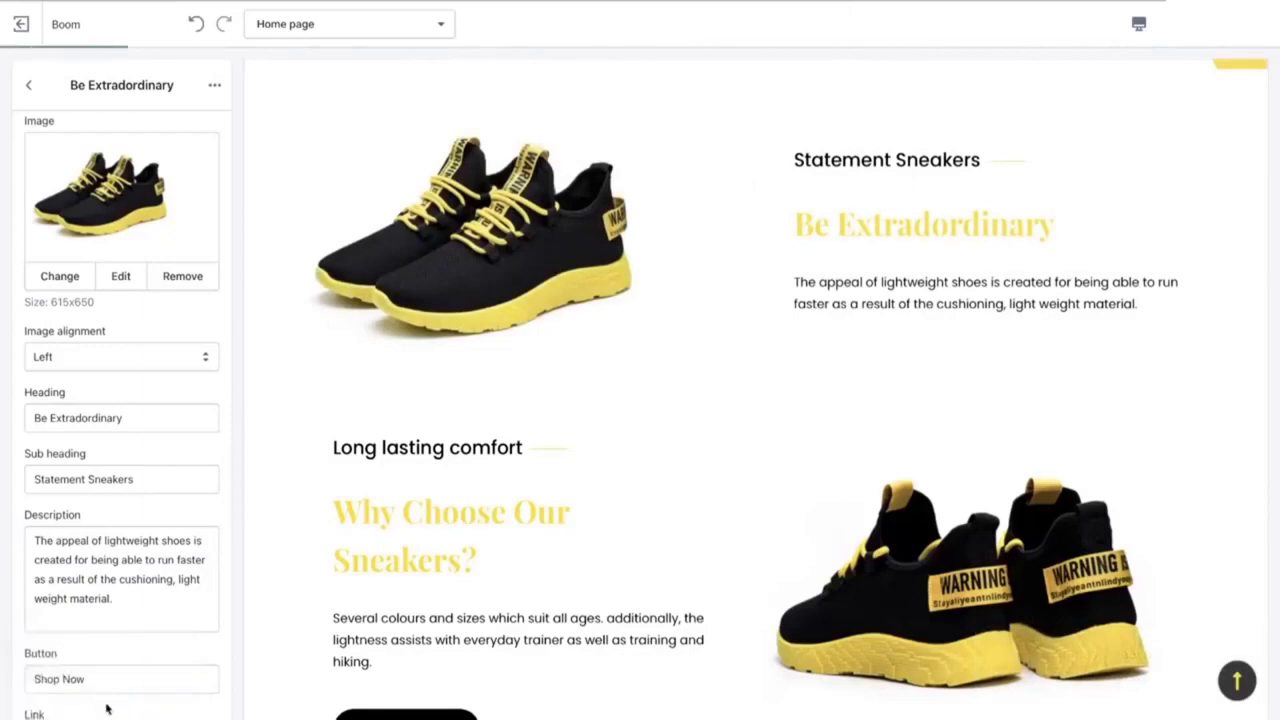
{"action": "scroll", "coordinate": [488, 600], "scroll_direction": "up", "scroll_amount": 3}
{"action": "scroll", "coordinate": [488, 600], "scroll_direction": "up", "scroll_amount": 3}
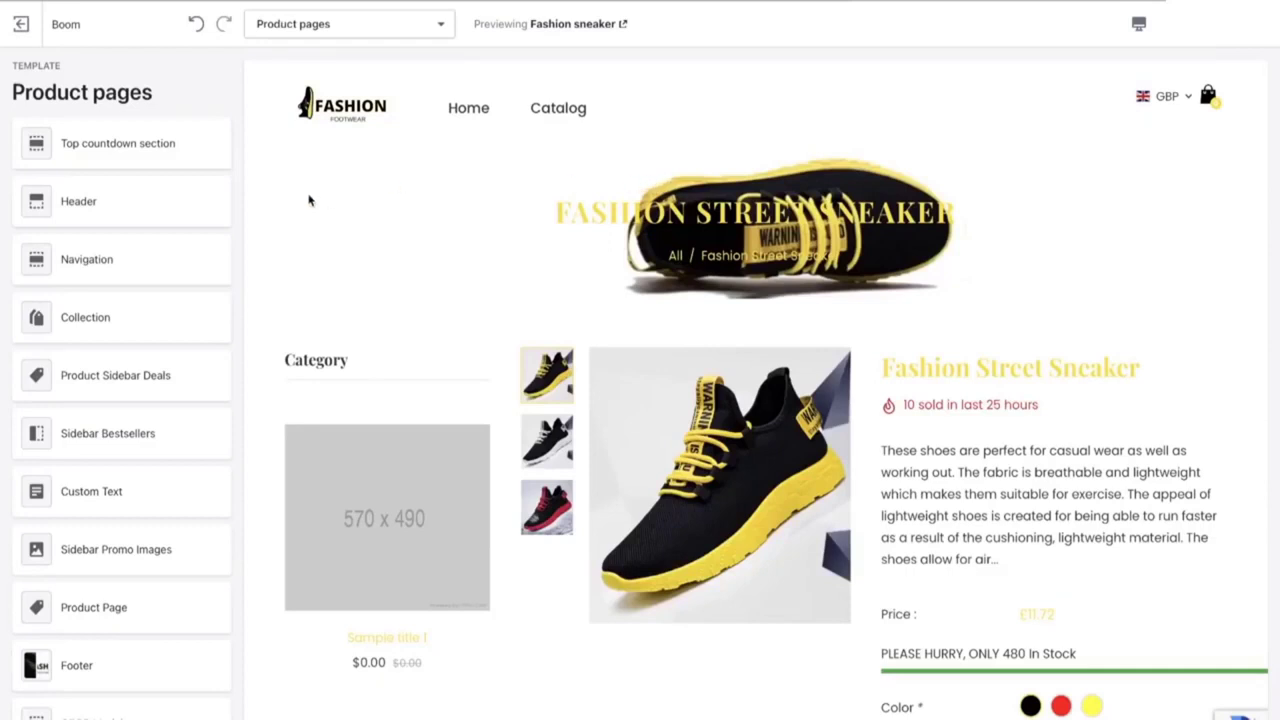
Step: On the product pages template, disable the category in the Collection section and the best deals in Product Sidebar Deals
{"action": "left_click", "coordinate": [131, 313]}
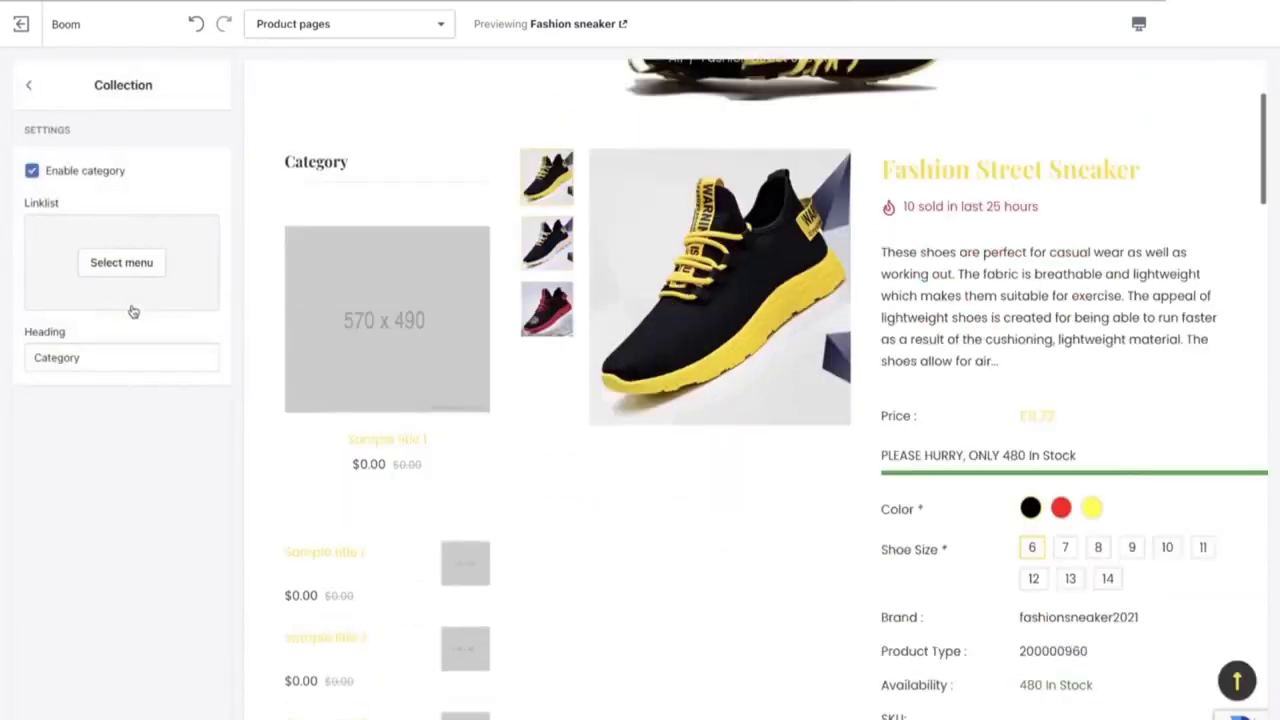
{"action": "left_click", "coordinate": [47, 177]}
{"action": "left_click", "coordinate": [28, 85]}
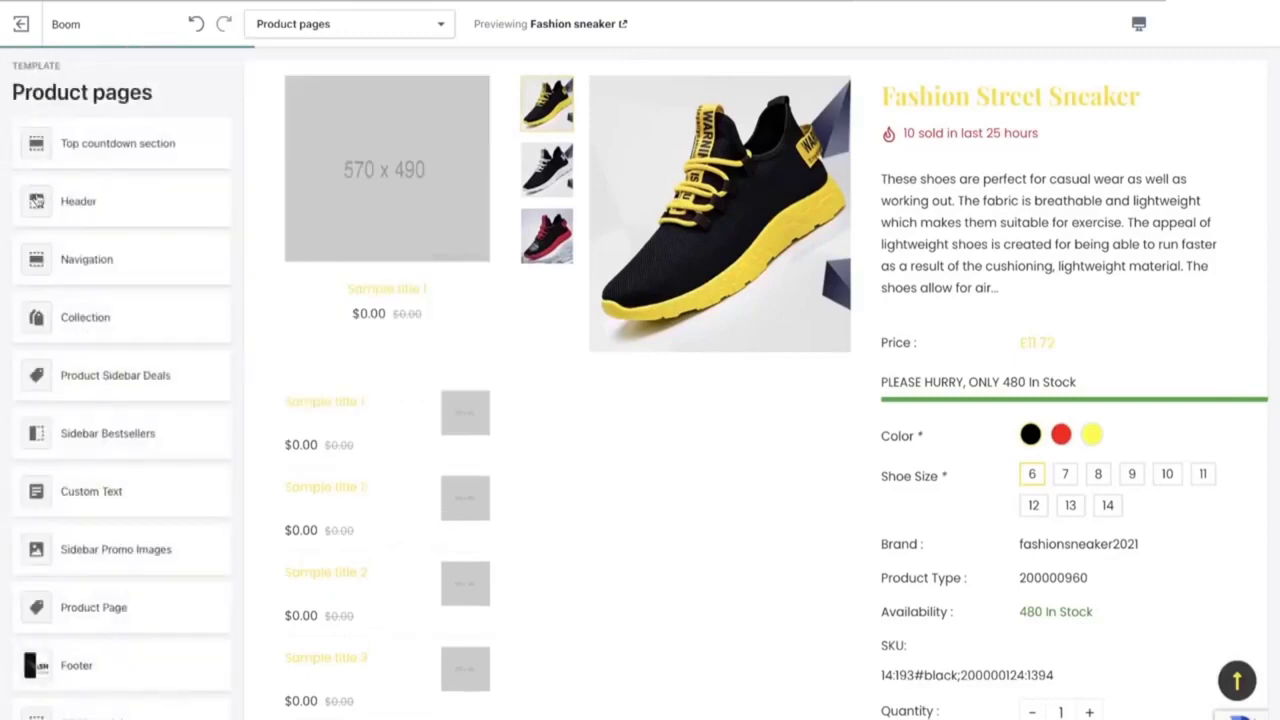
{"action": "left_click", "coordinate": [66, 388]}
{"action": "left_click", "coordinate": [32, 172]}
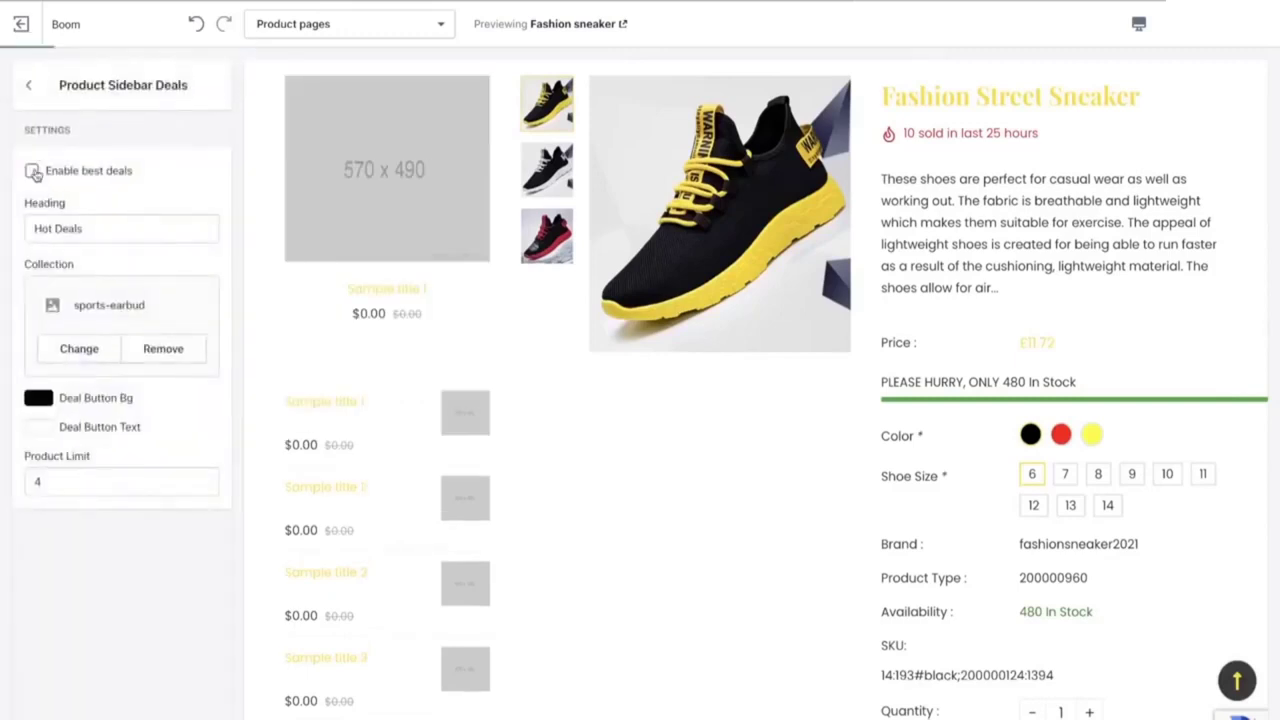
{"action": "left_click", "coordinate": [28, 85]}
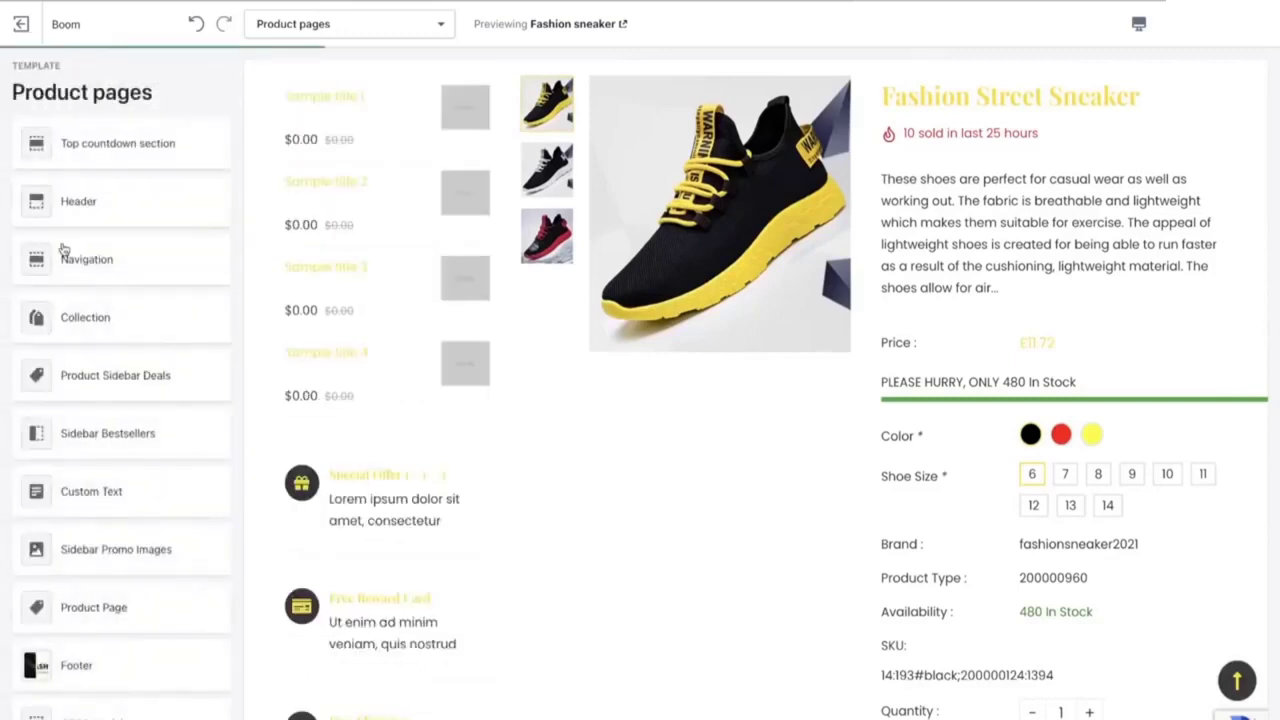
Step: Disable the best sellers in the product pages' Sidebar Bestsellers section
{"action": "left_click", "coordinate": [103, 447]}
{"action": "left_click", "coordinate": [33, 172]}
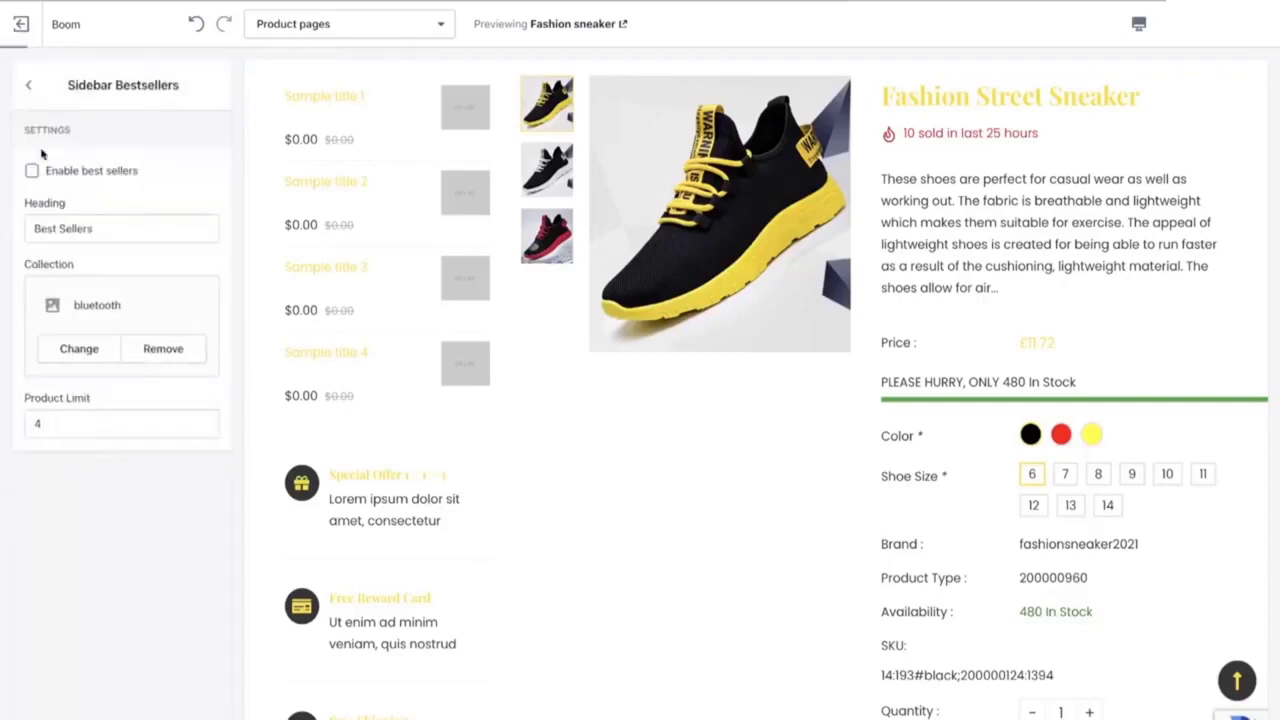
{"action": "left_click", "coordinate": [28, 85]}
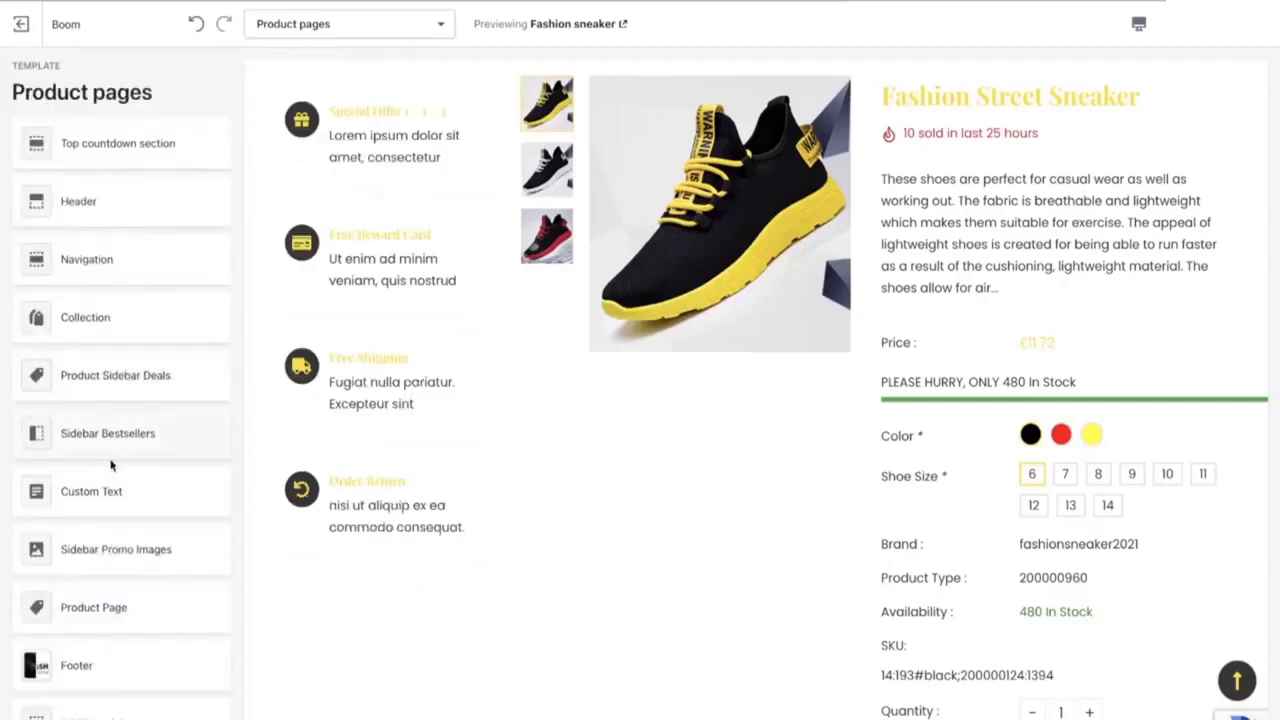
Step: Open the "Special Offer 1 + 1 = 3" block of the product pages' Custom Text section
{"action": "left_click", "coordinate": [104, 492]}
{"action": "scroll", "coordinate": [544, 447], "scroll_direction": "down", "scroll_amount": 1}
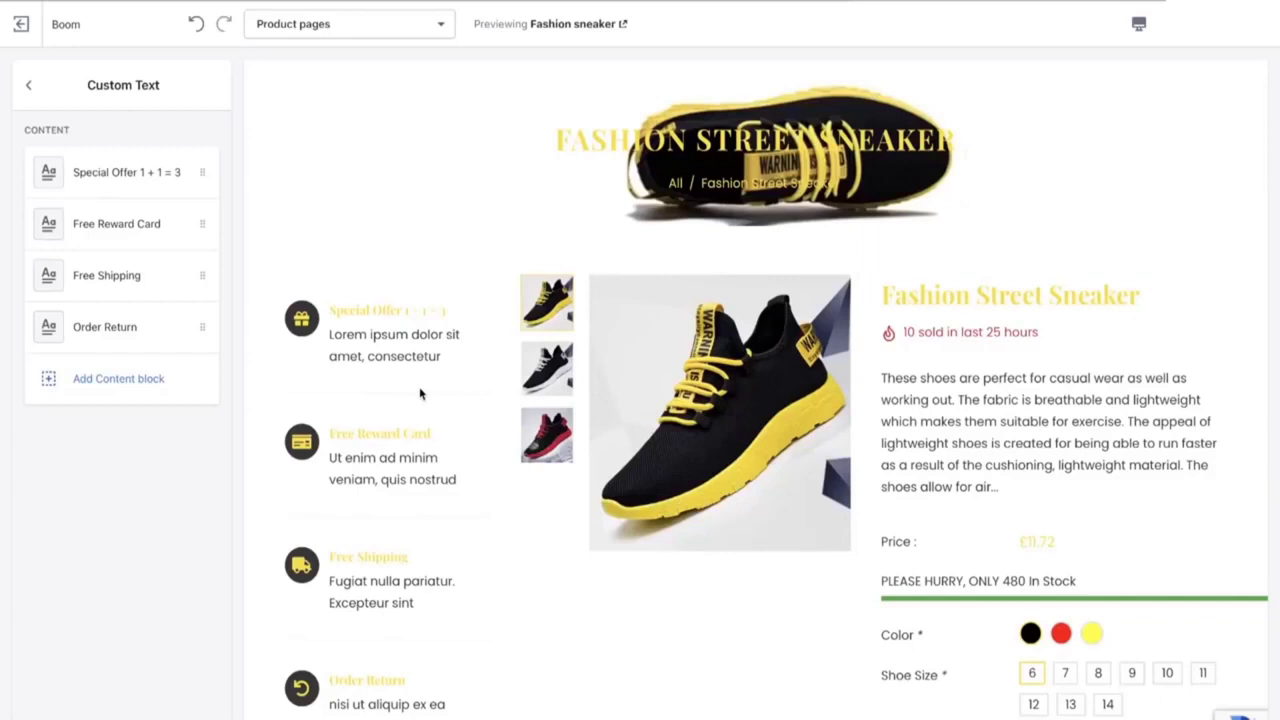
{"action": "left_click", "coordinate": [122, 176]}
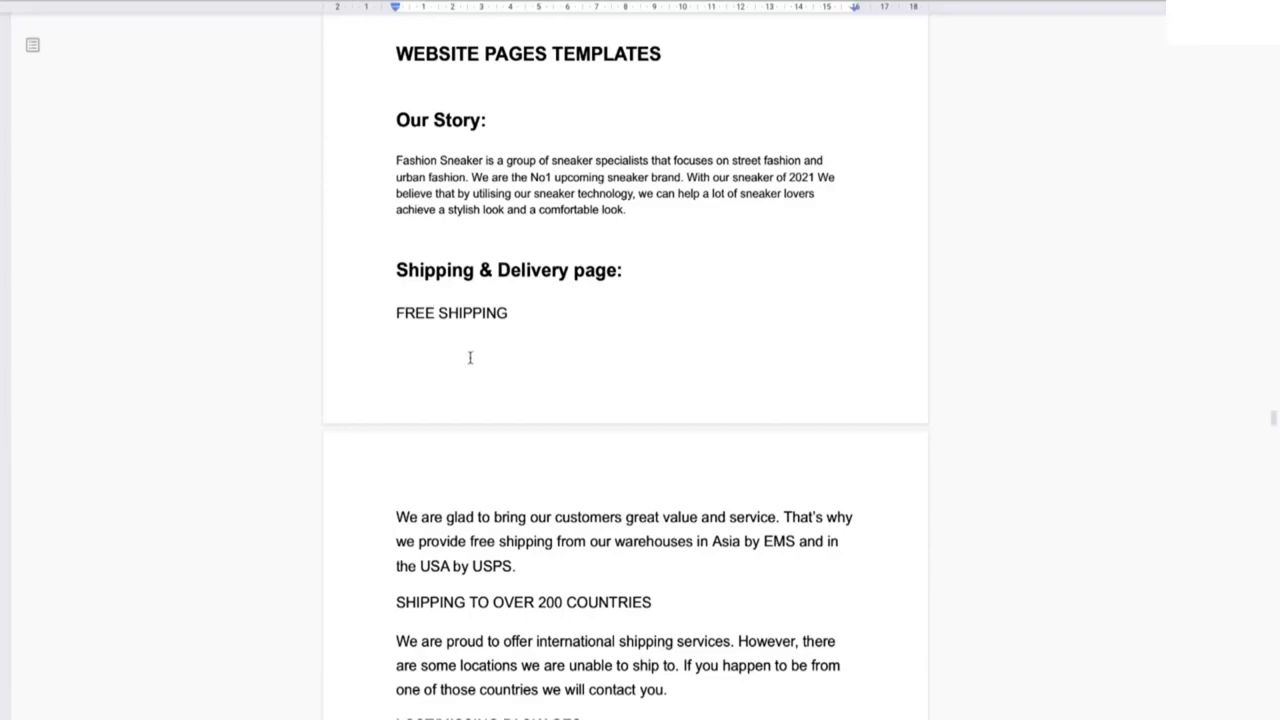
Step: Look through the website page templates document, including the shipping, contact, privacy policy, terms of service and FAQ texts
{"action": "scroll", "coordinate": [462, 272], "scroll_direction": "down", "scroll_amount": 20}
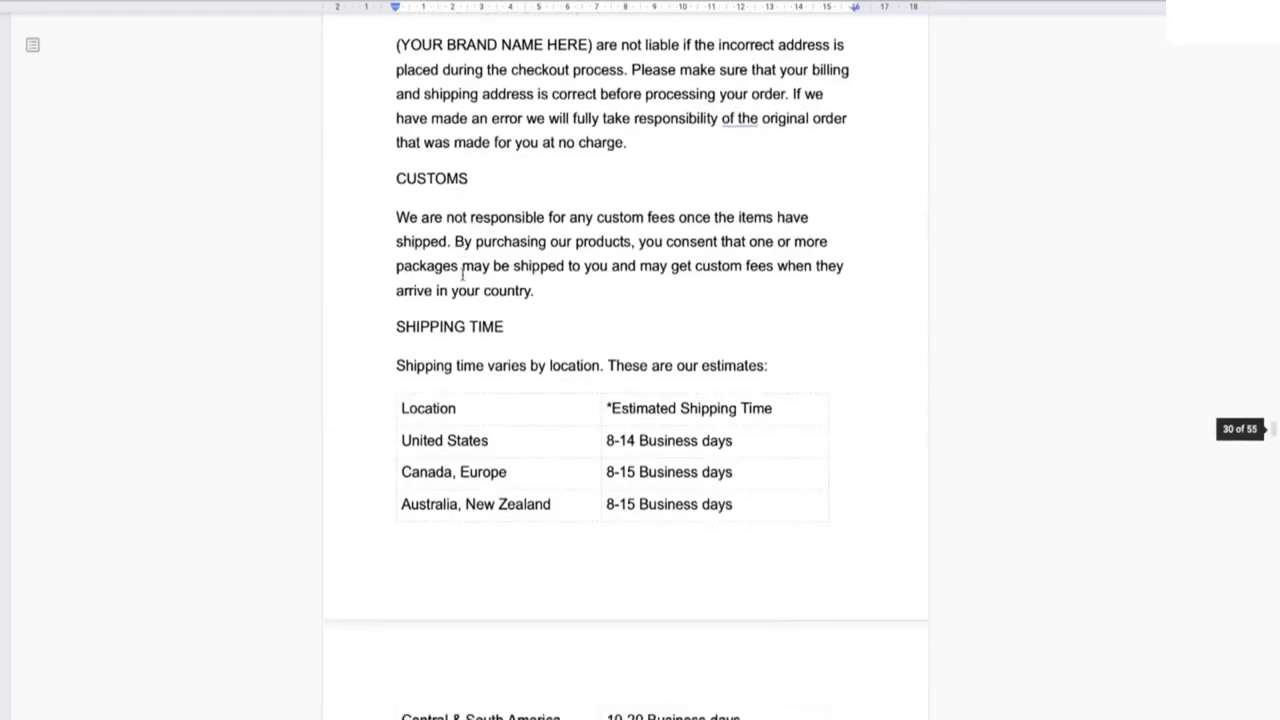
{"action": "scroll", "coordinate": [466, 307], "scroll_direction": "up", "scroll_amount": 1}
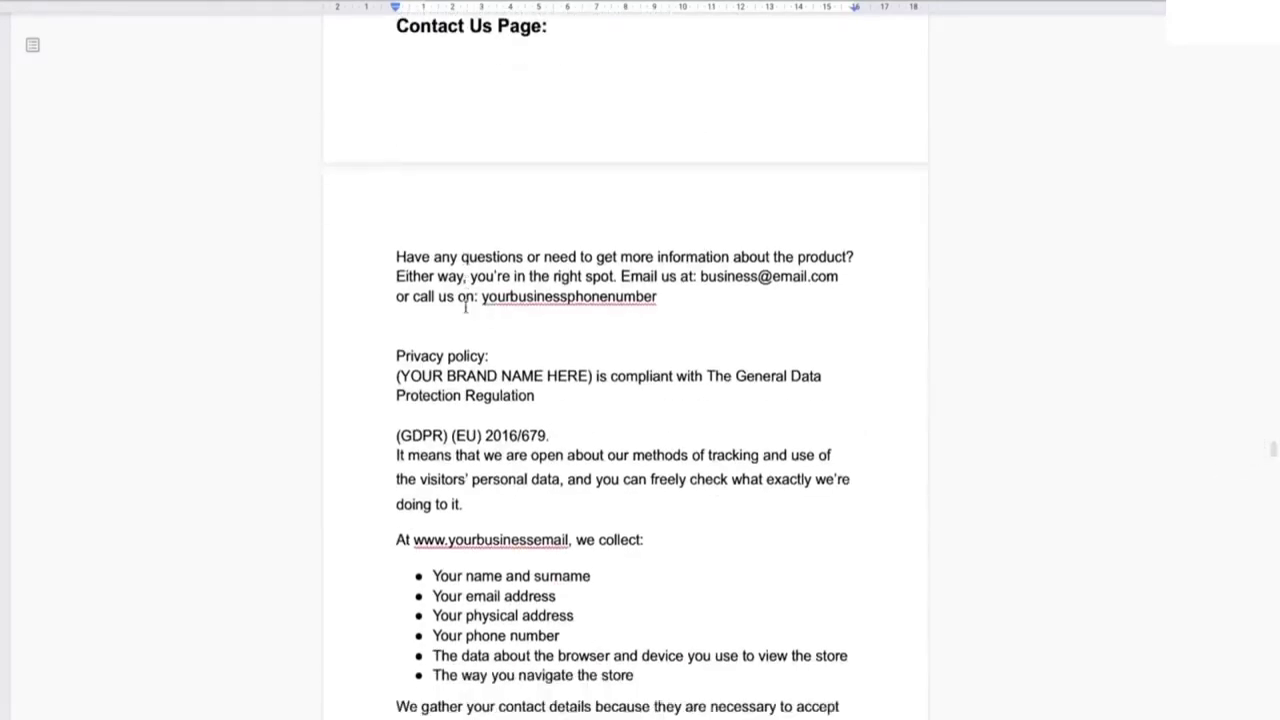
{"action": "scroll", "coordinate": [466, 300], "scroll_direction": "down", "scroll_amount": 15}
{"action": "scroll", "coordinate": [466, 307], "scroll_direction": "down", "scroll_amount": 20}
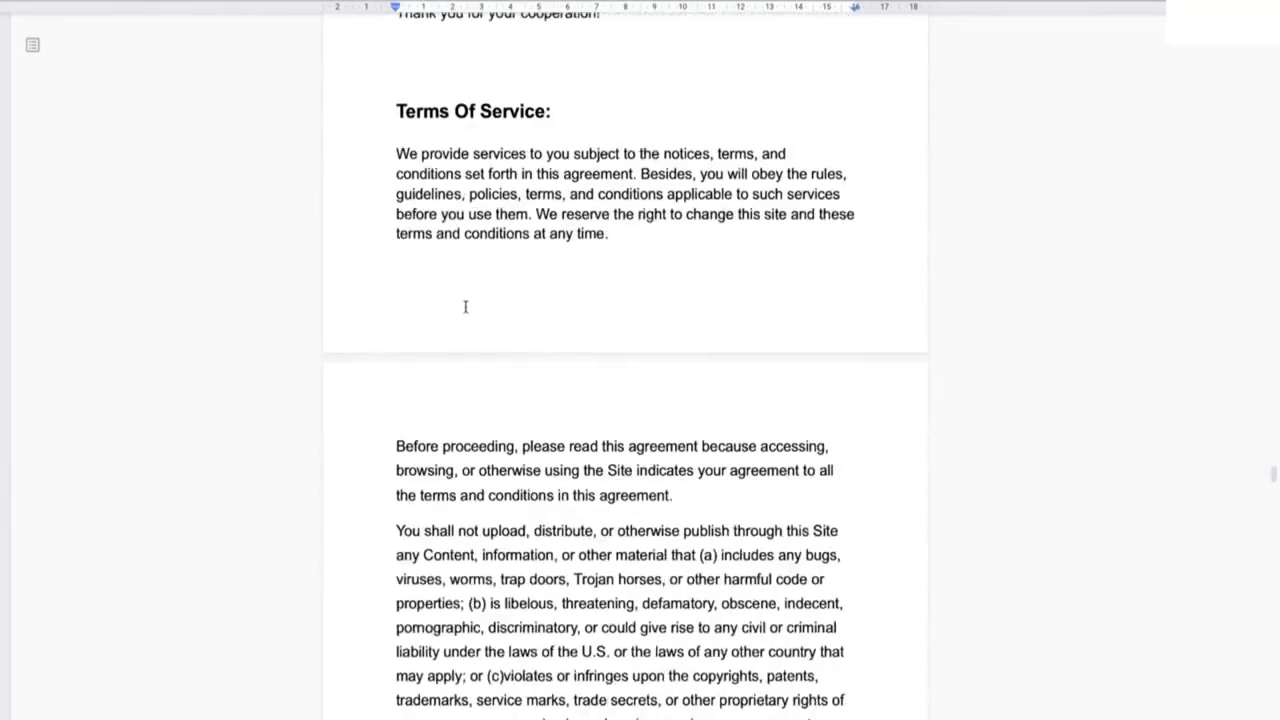
{"action": "scroll", "coordinate": [465, 307], "scroll_direction": "down", "scroll_amount": 8}
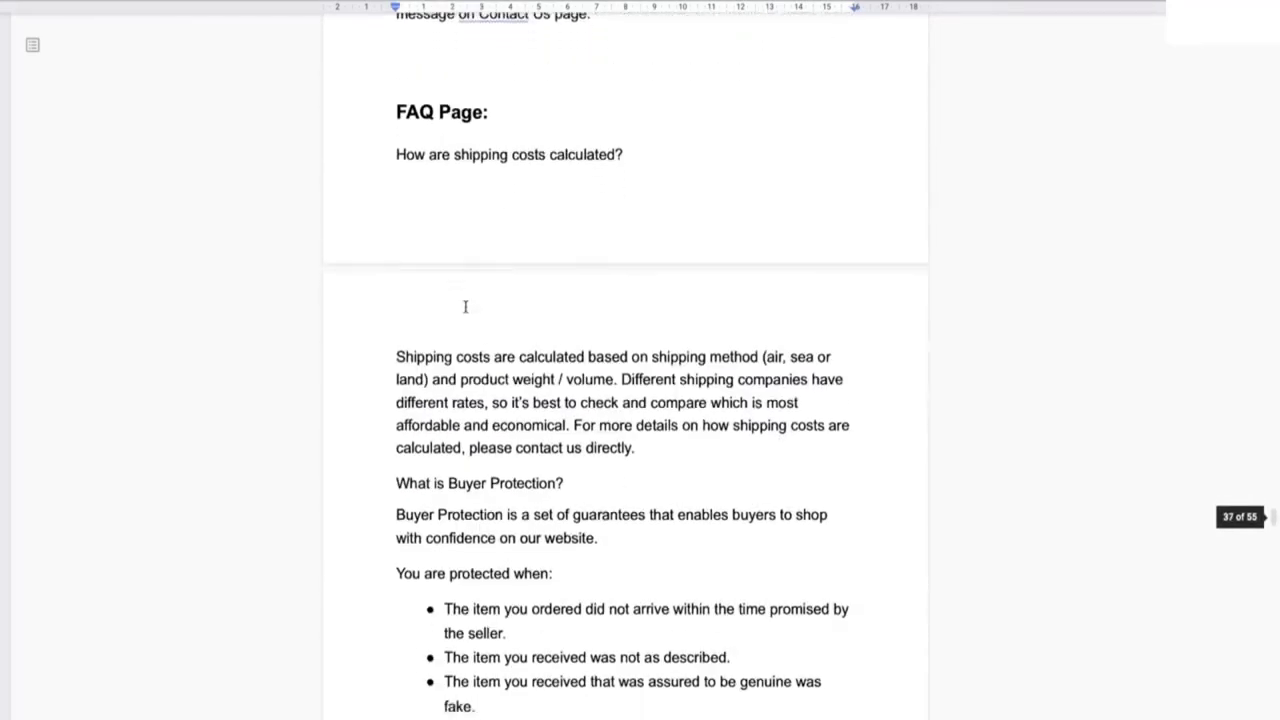
{"action": "scroll", "coordinate": [465, 307], "scroll_direction": "up", "scroll_amount": 6}
{"action": "scroll", "coordinate": [465, 307], "scroll_direction": "up", "scroll_amount": 15}
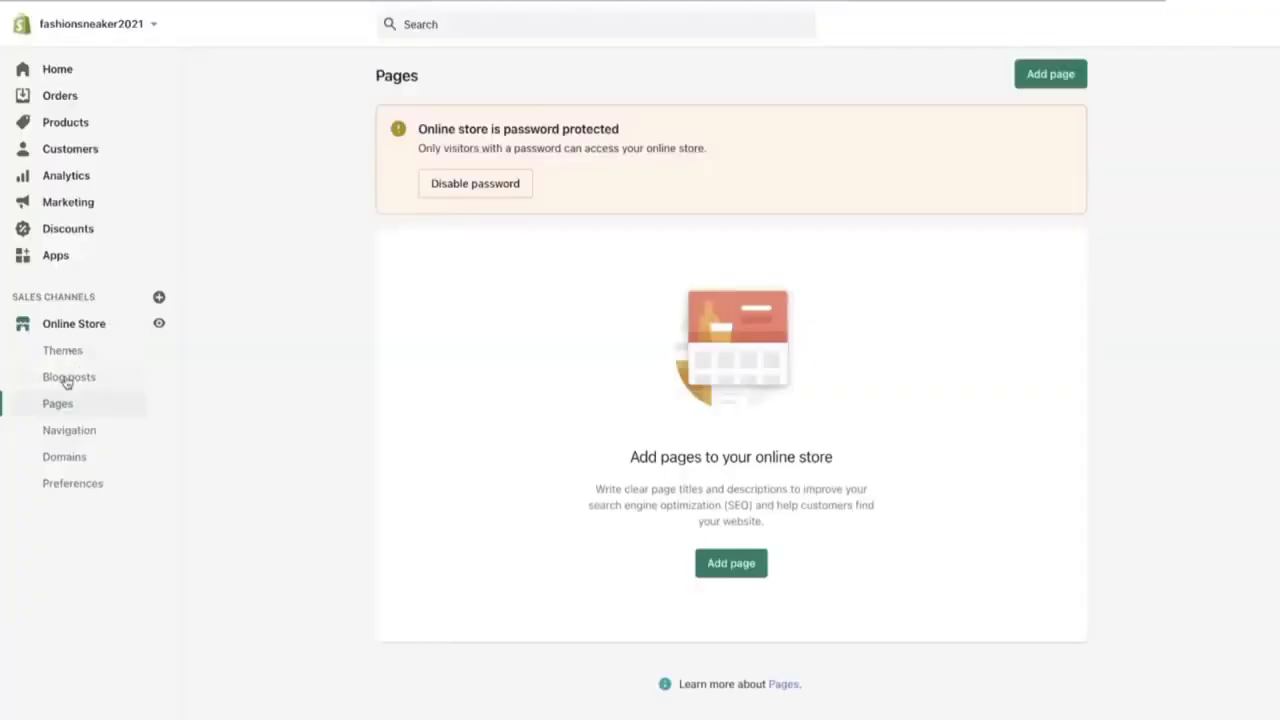
Step: Add a new page to the online store and title it "Contact Us Page", copying the heading from the page templates document
{"action": "left_click", "coordinate": [737, 563]}
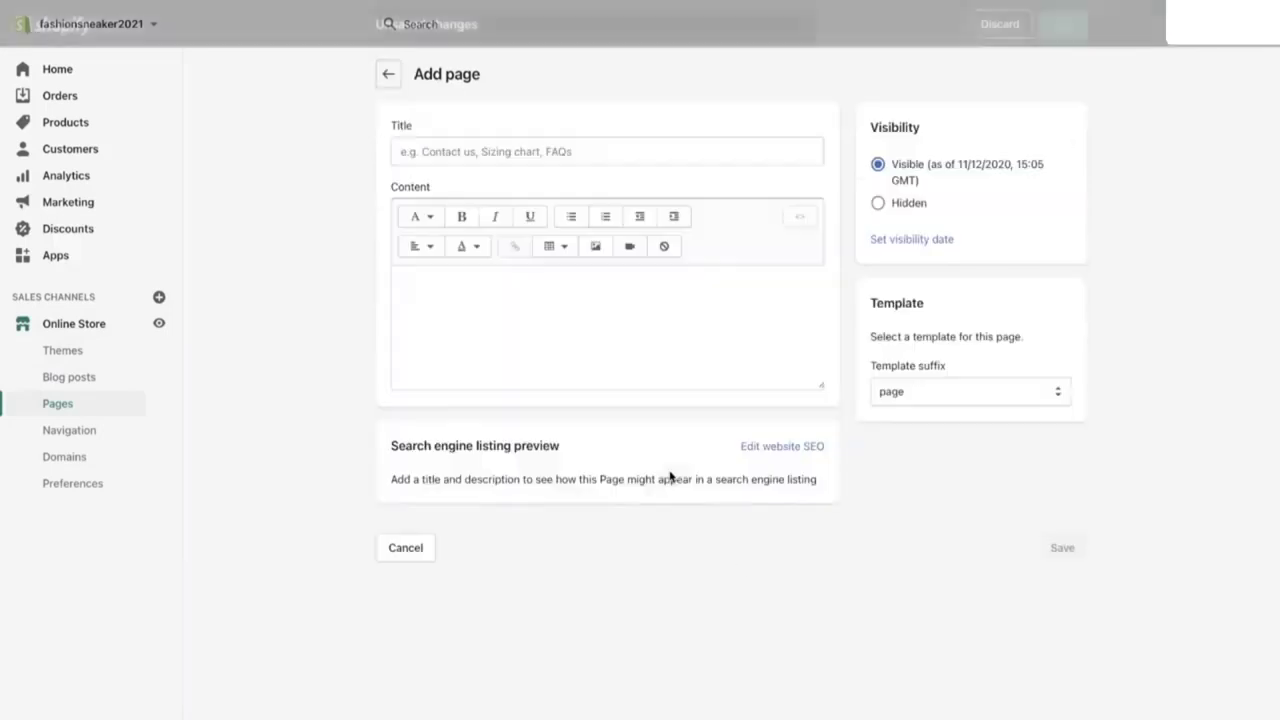
{"action": "left_click", "coordinate": [439, 149]}
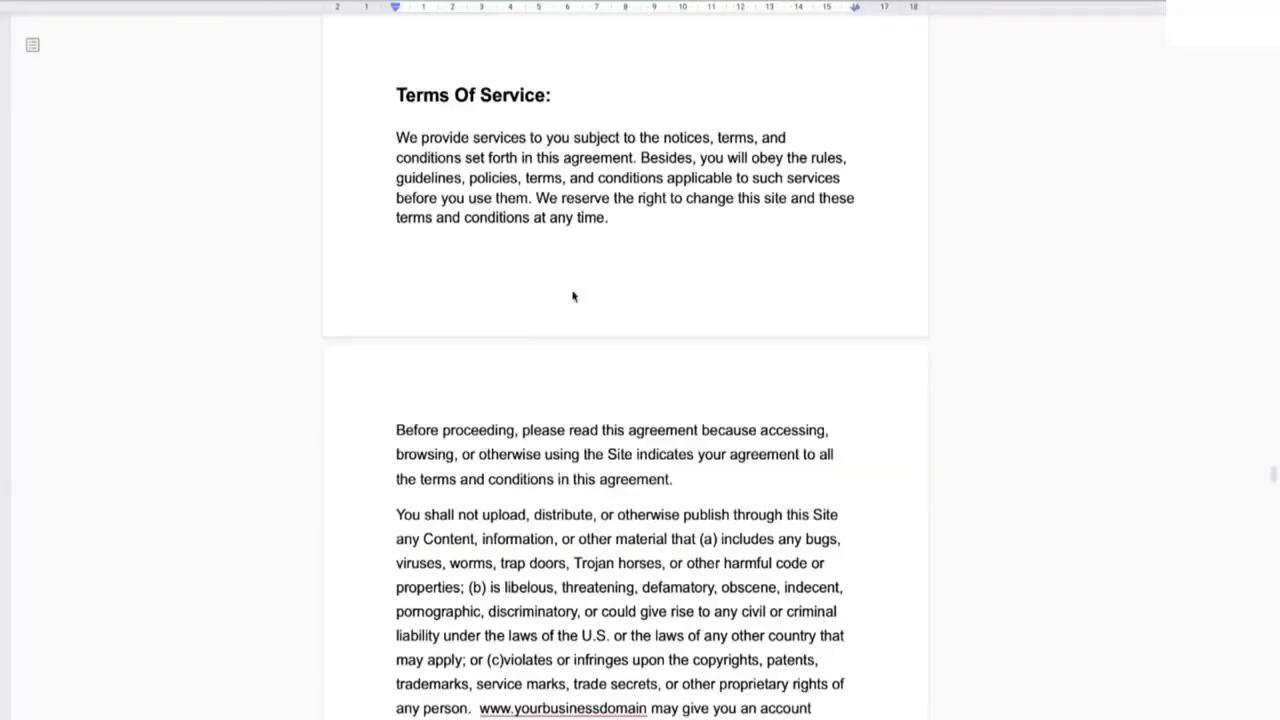
{"action": "scroll", "coordinate": [624, 408], "scroll_direction": "up", "scroll_amount": 20}
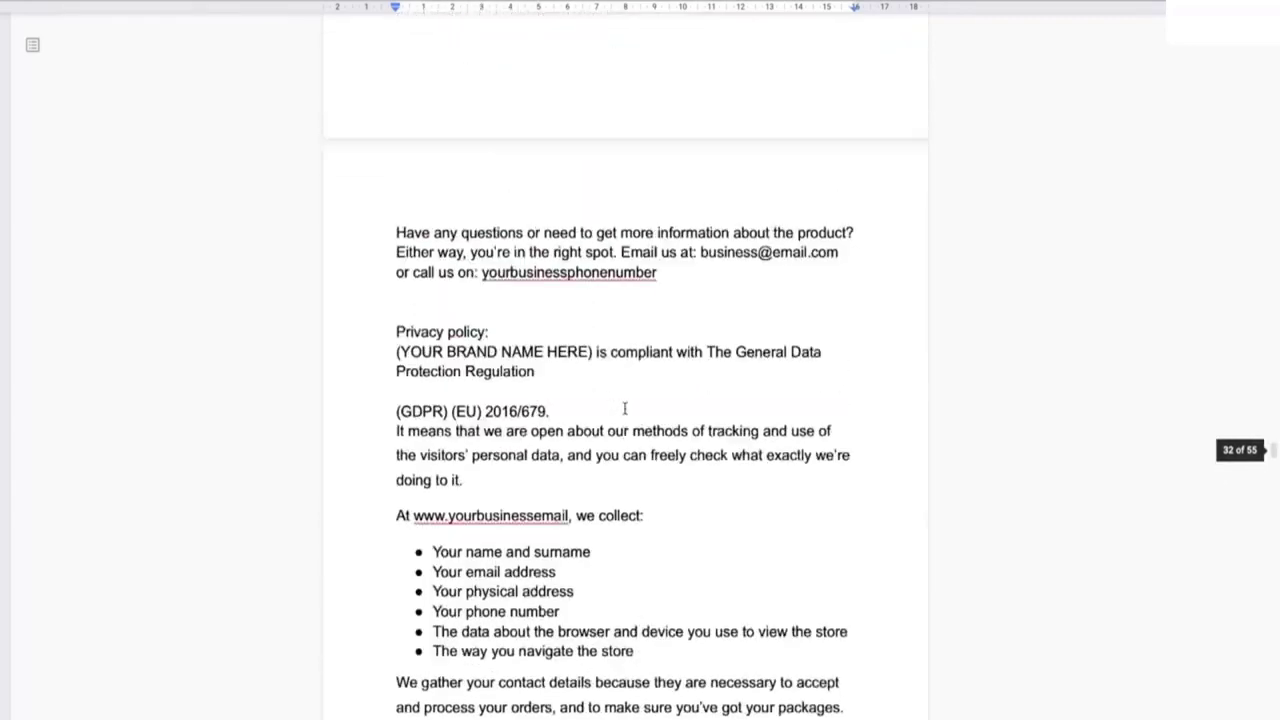
{"action": "scroll", "coordinate": [624, 408], "scroll_direction": "down", "scroll_amount": 10}
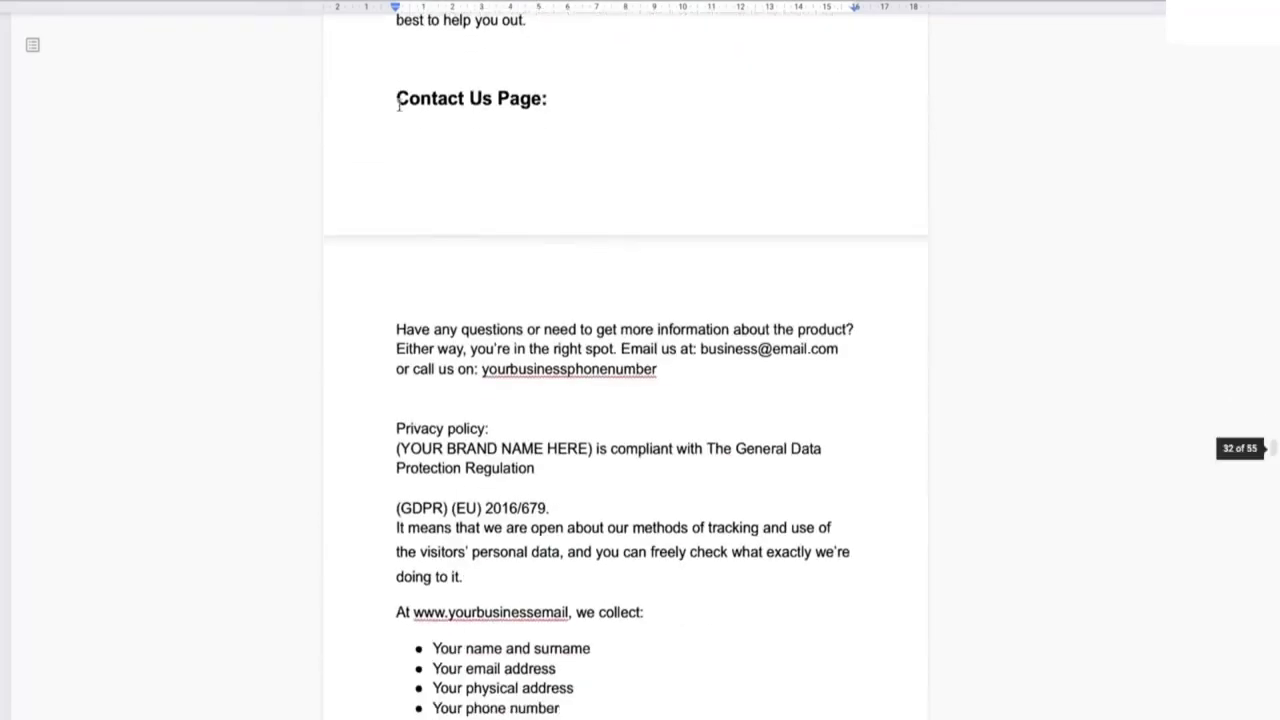
{"action": "left_click_drag", "start_coordinate": [396, 98], "coordinate": [545, 98]}
{"action": "key", "text": "ctrl+c"}
{"action": "right_click", "coordinate": [540, 99]}
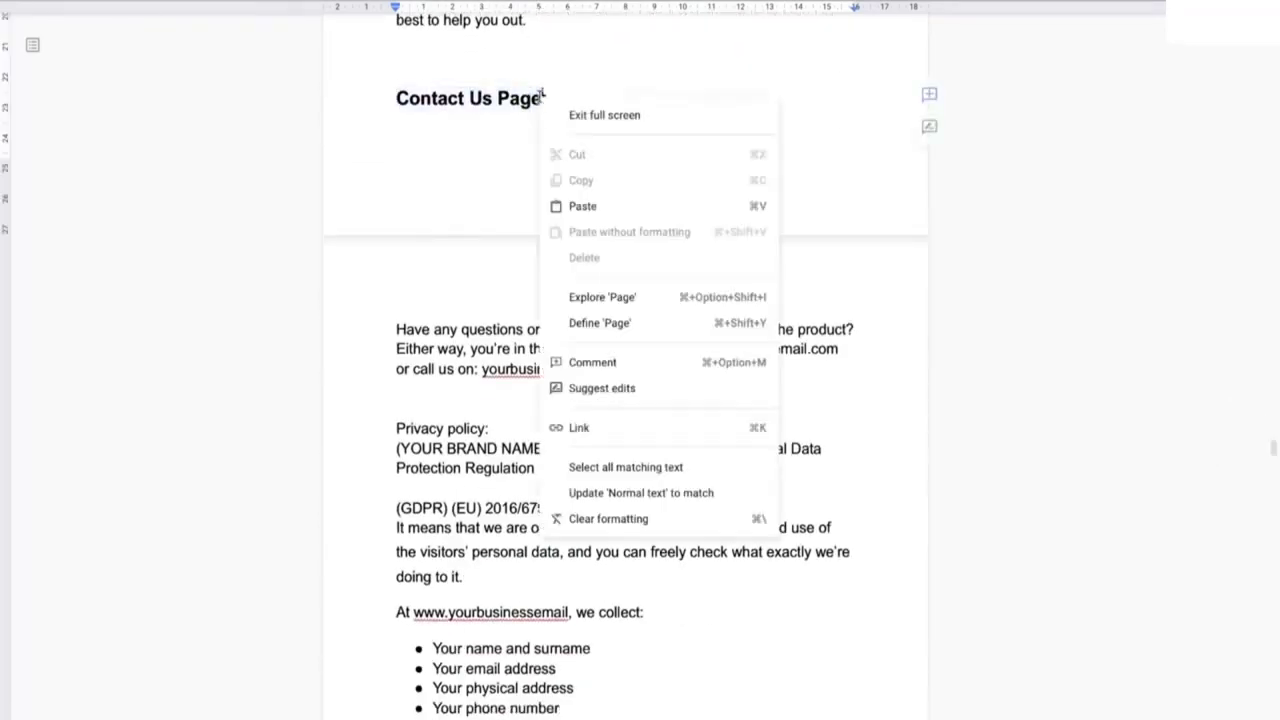
{"action": "left_click", "coordinate": [438, 108]}
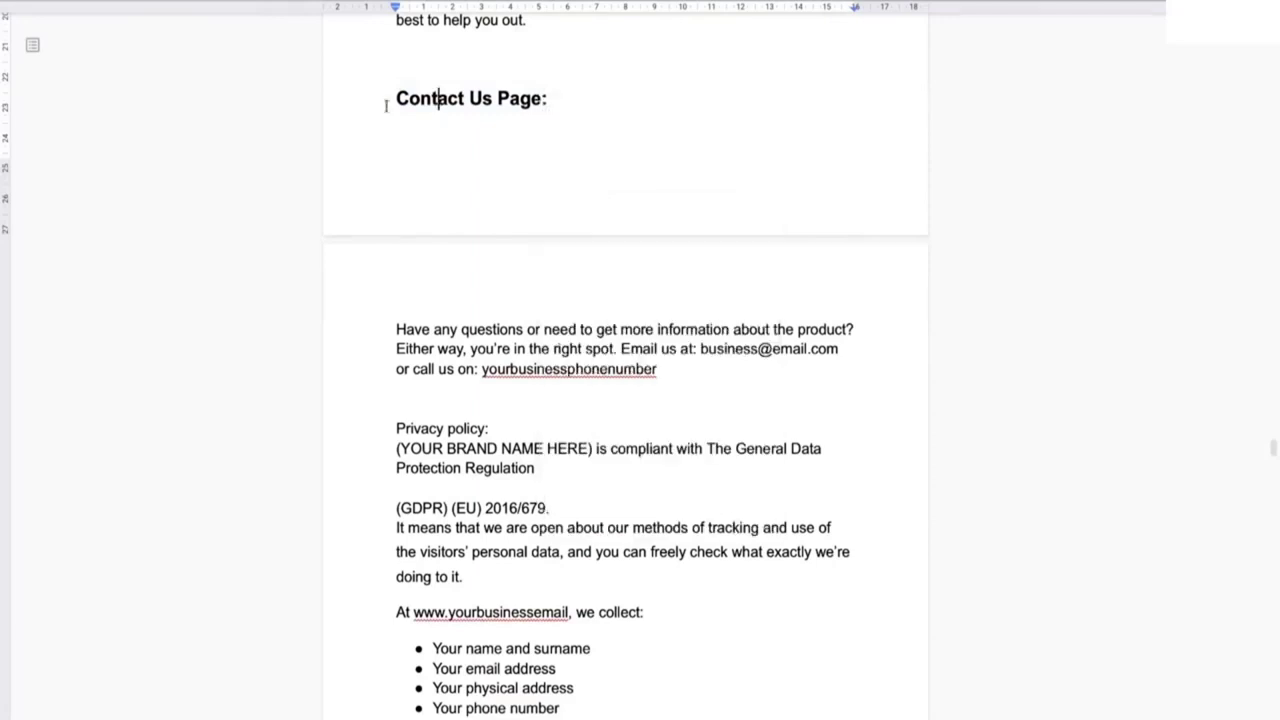
{"action": "left_click_drag", "start_coordinate": [396, 98], "coordinate": [542, 99]}
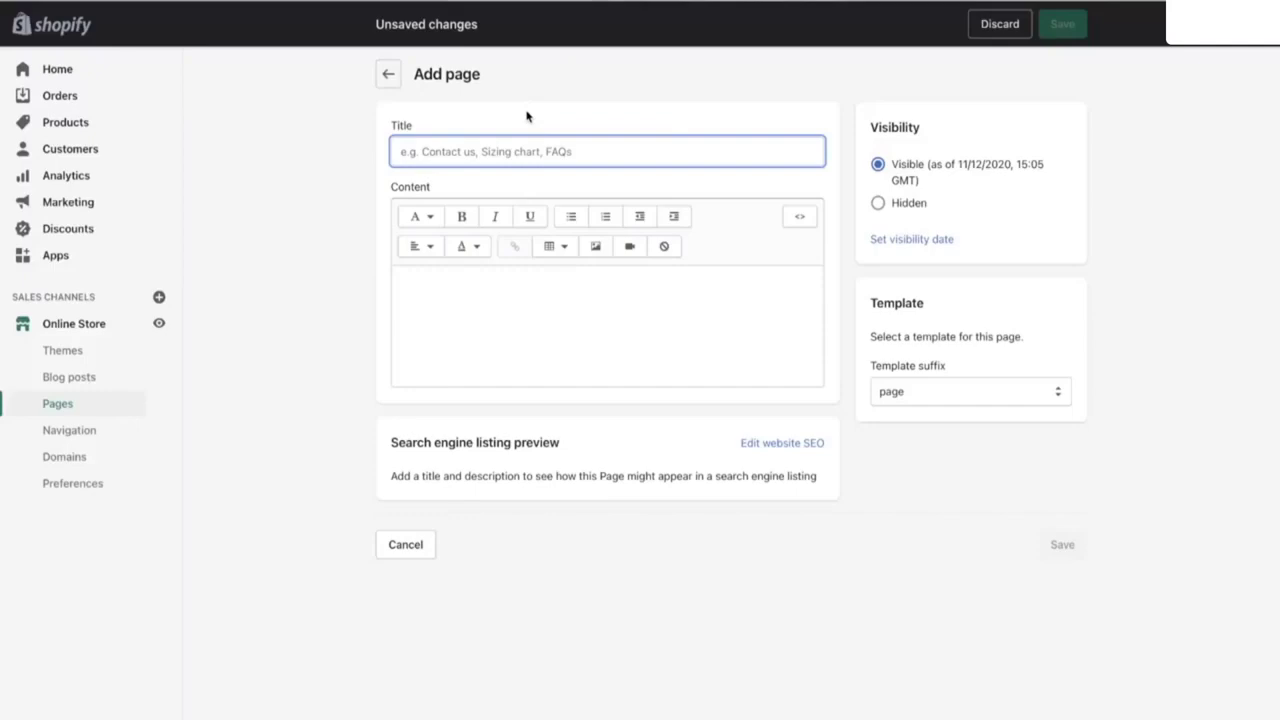
{"action": "key", "text": "ctrl+v"}
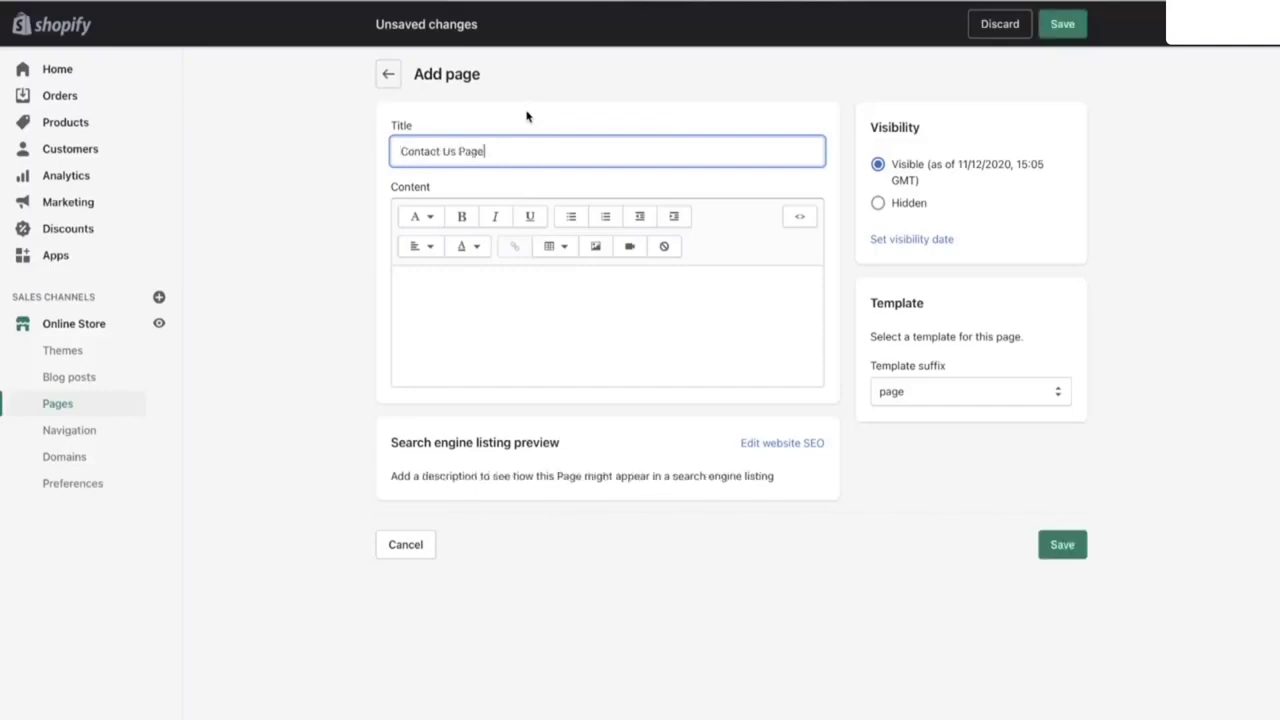
Step: Fill the page's content with the template text from "Have any questions" through the privacy policy paragraph ending "to perform their obligations"
{"action": "left_click", "coordinate": [427, 320]}
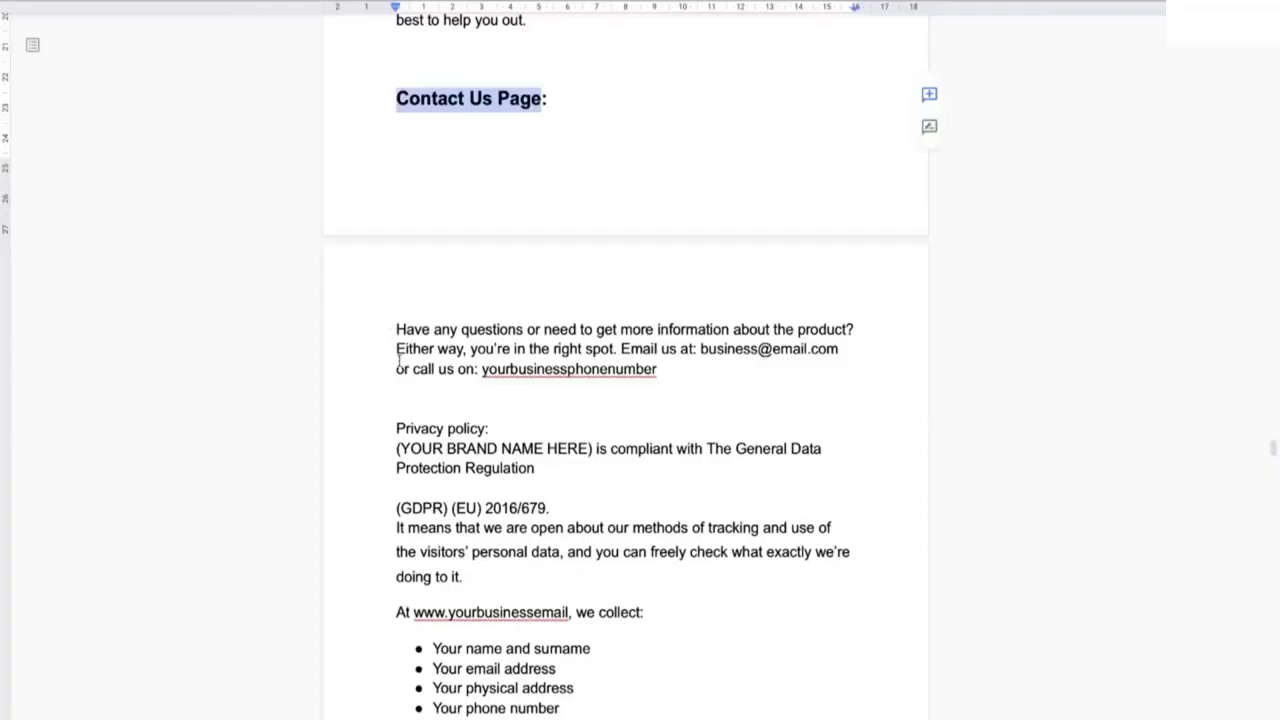
{"action": "left_click_drag", "start_coordinate": [396, 330], "coordinate": [700, 715]}
{"action": "left_click_drag", "start_coordinate": [518, 715], "coordinate": [708, 708]}
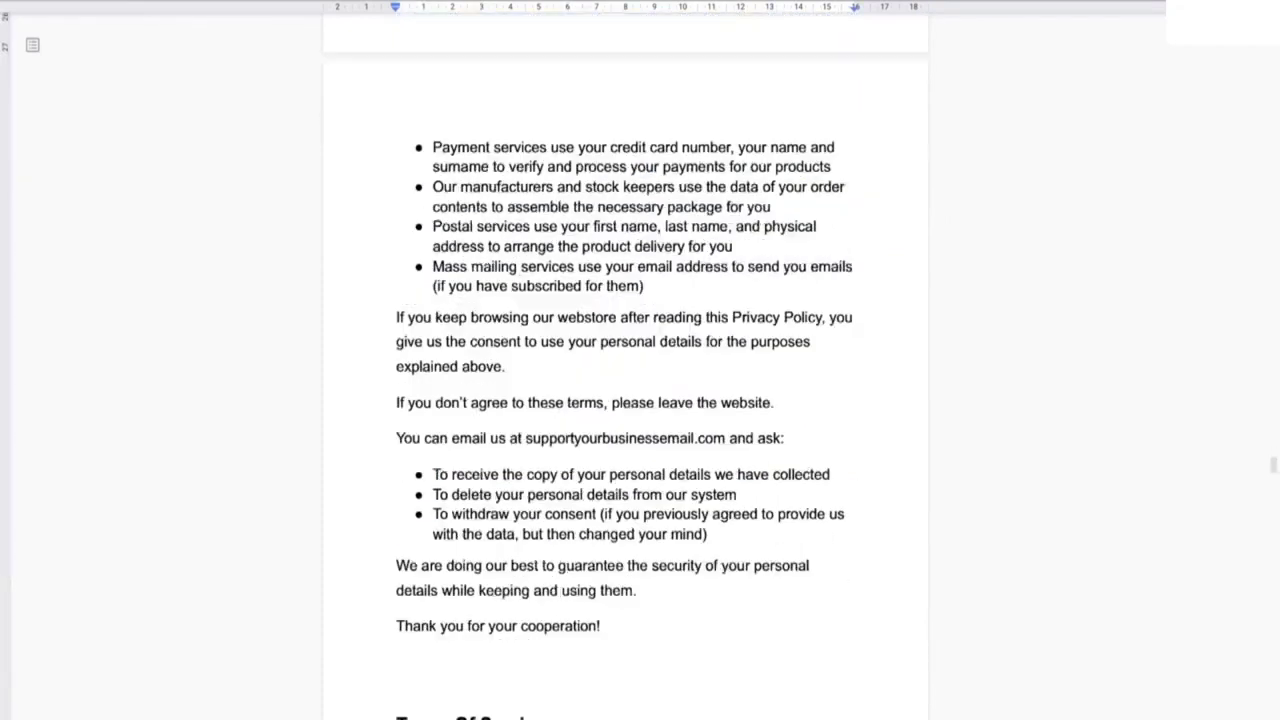
{"action": "scroll", "coordinate": [620, 360], "scroll_direction": "down", "scroll_amount": 1}
{"action": "scroll", "coordinate": [620, 360], "scroll_direction": "up", "scroll_amount": 1}
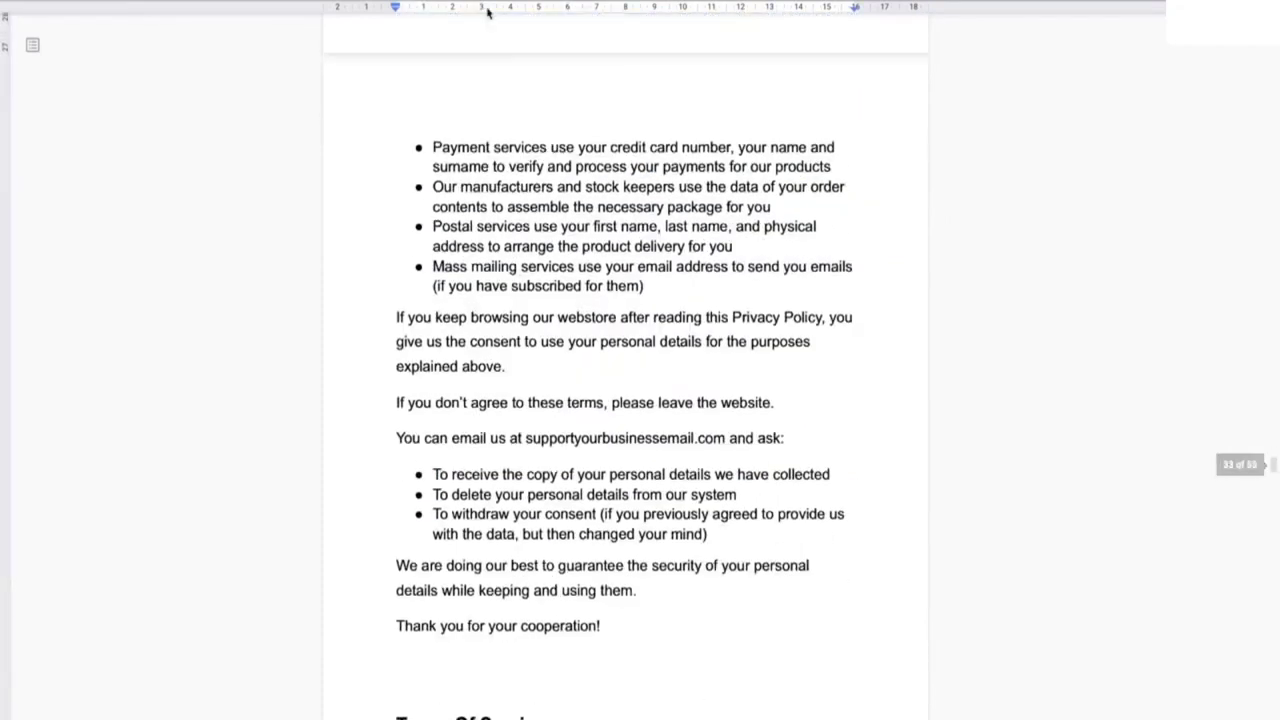
{"action": "right_click", "coordinate": [512, 7]}
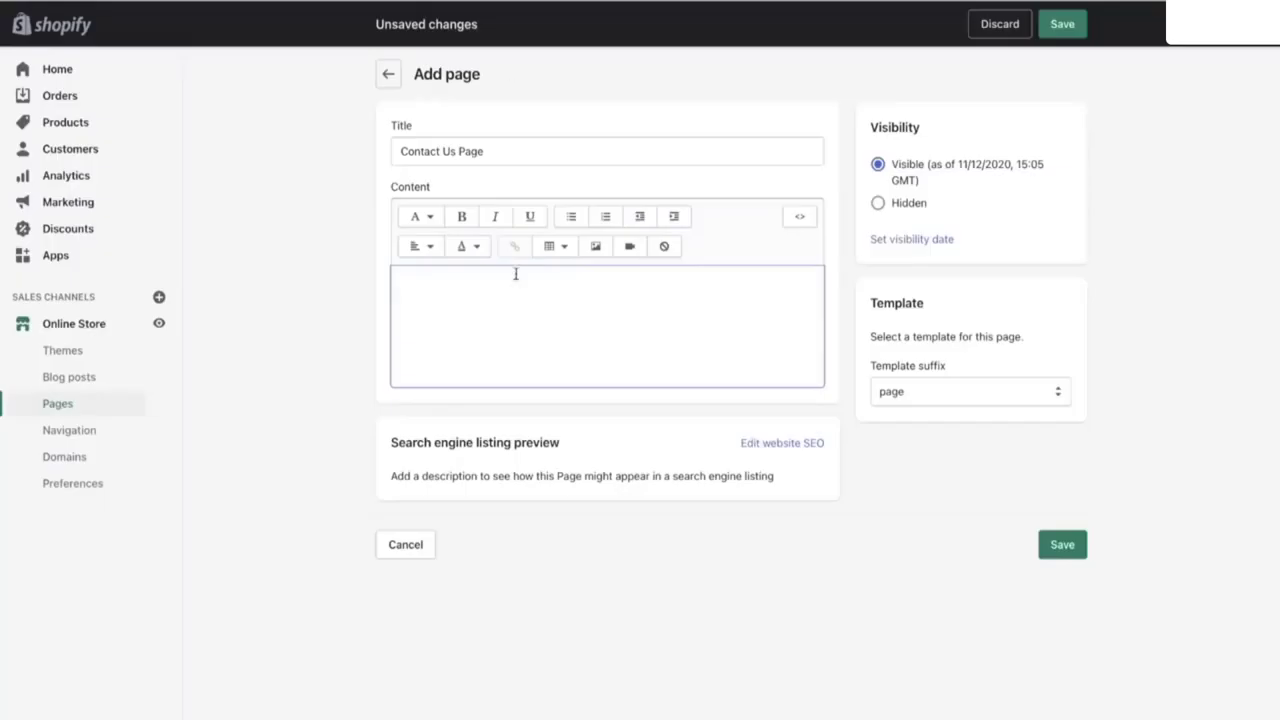
{"action": "key", "text": "ctrl+v"}
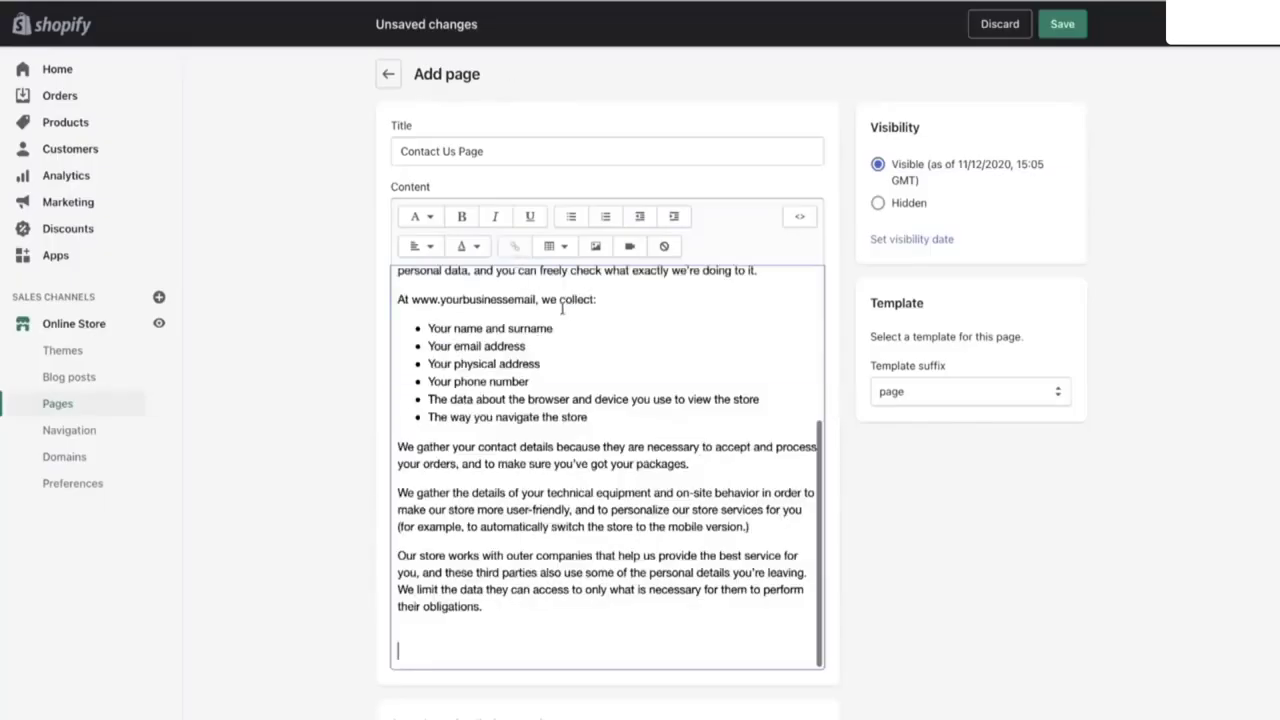
Step: Set the contact page's template suffix to page.contact and save the page
{"action": "left_click", "coordinate": [910, 390]}
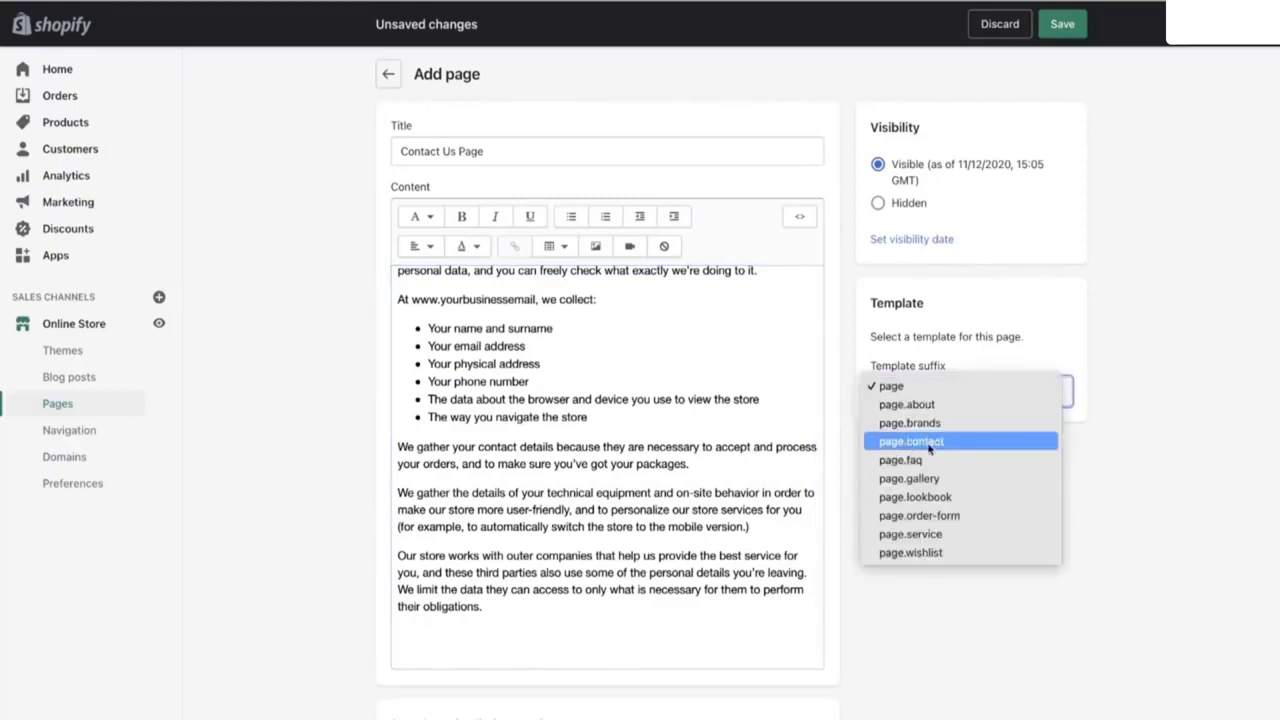
{"action": "left_click", "coordinate": [927, 441]}
{"action": "left_click", "coordinate": [930, 391]}
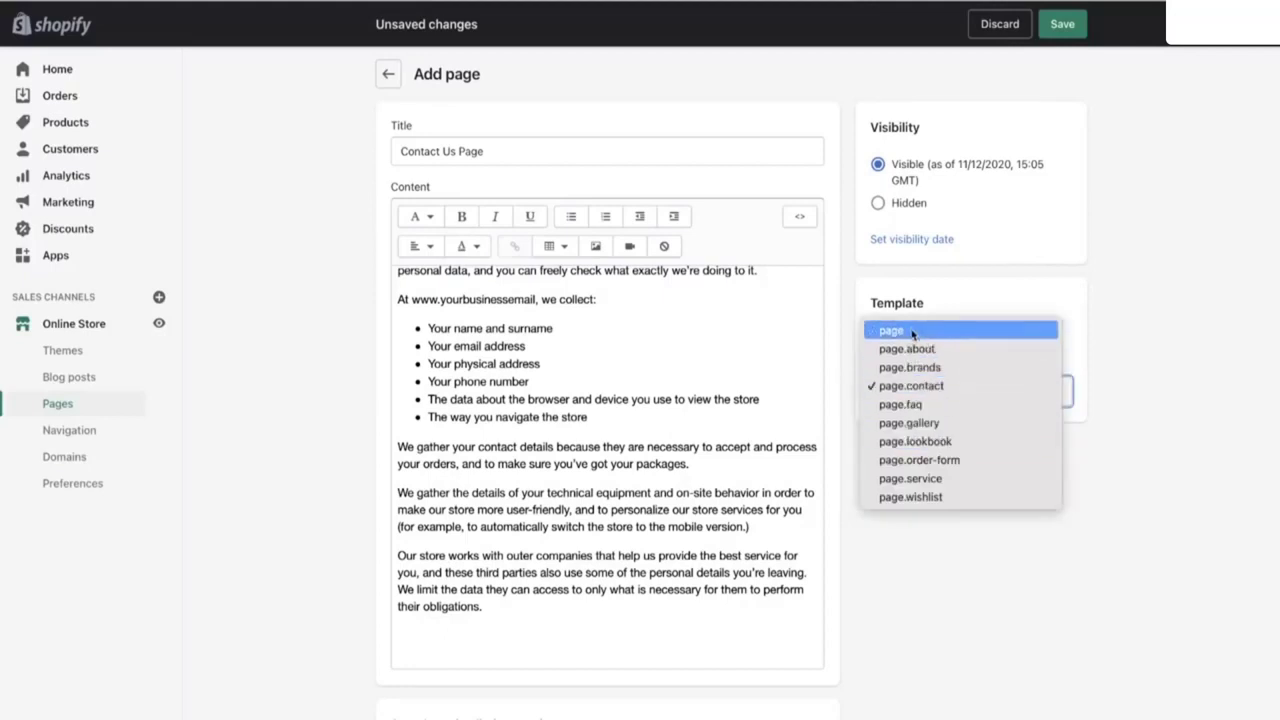
{"action": "left_click", "coordinate": [910, 388]}
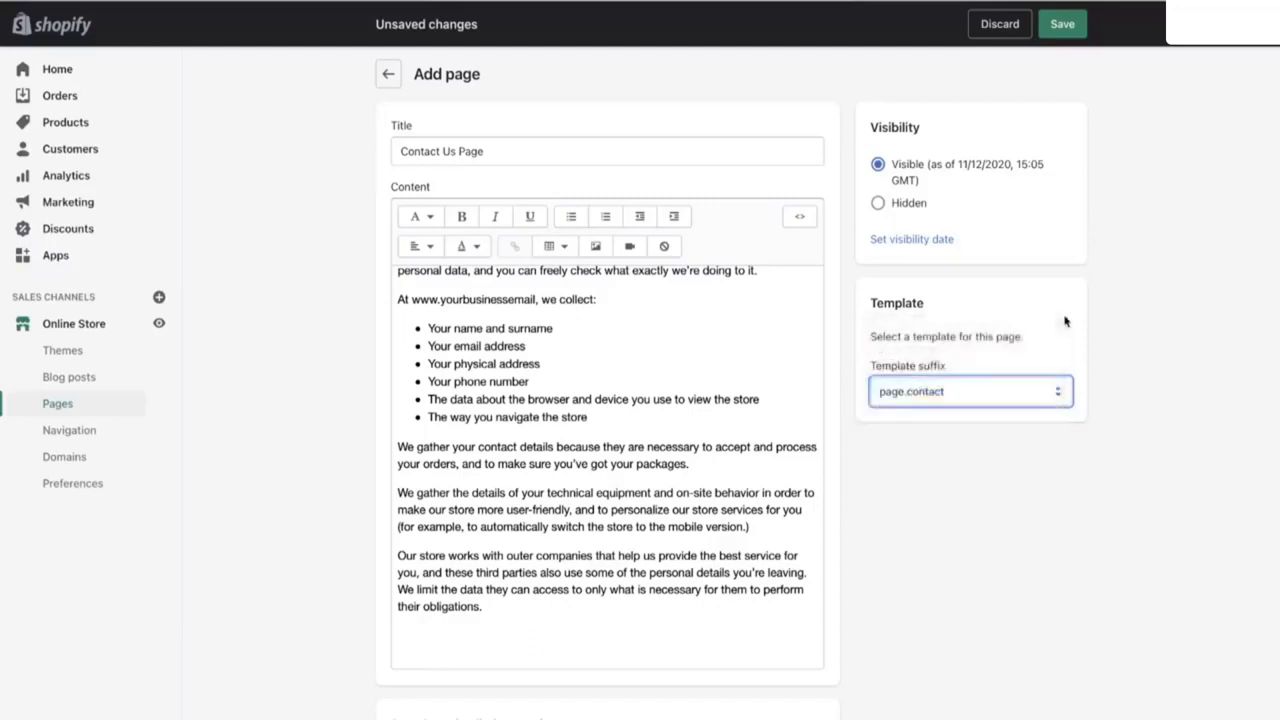
{"action": "left_click", "coordinate": [1063, 32]}
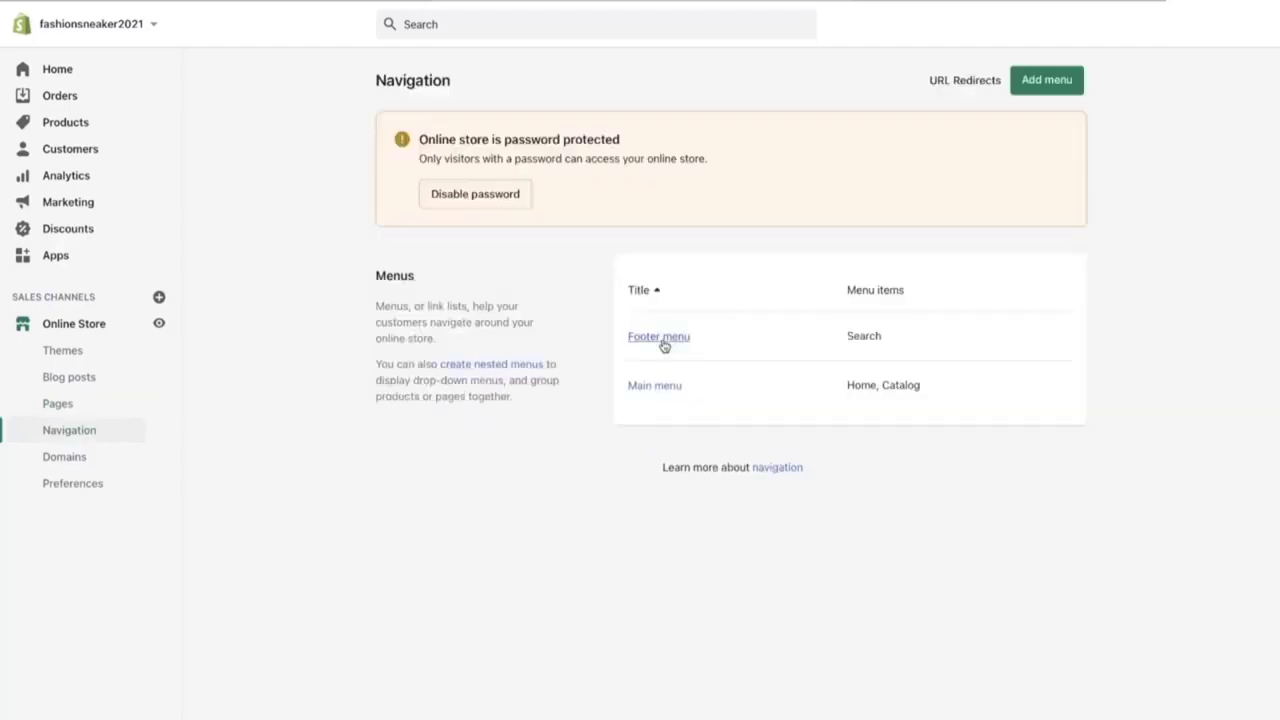
Step: Open the store's Main menu and remove the Catalog item from it
{"action": "left_click", "coordinate": [655, 388]}
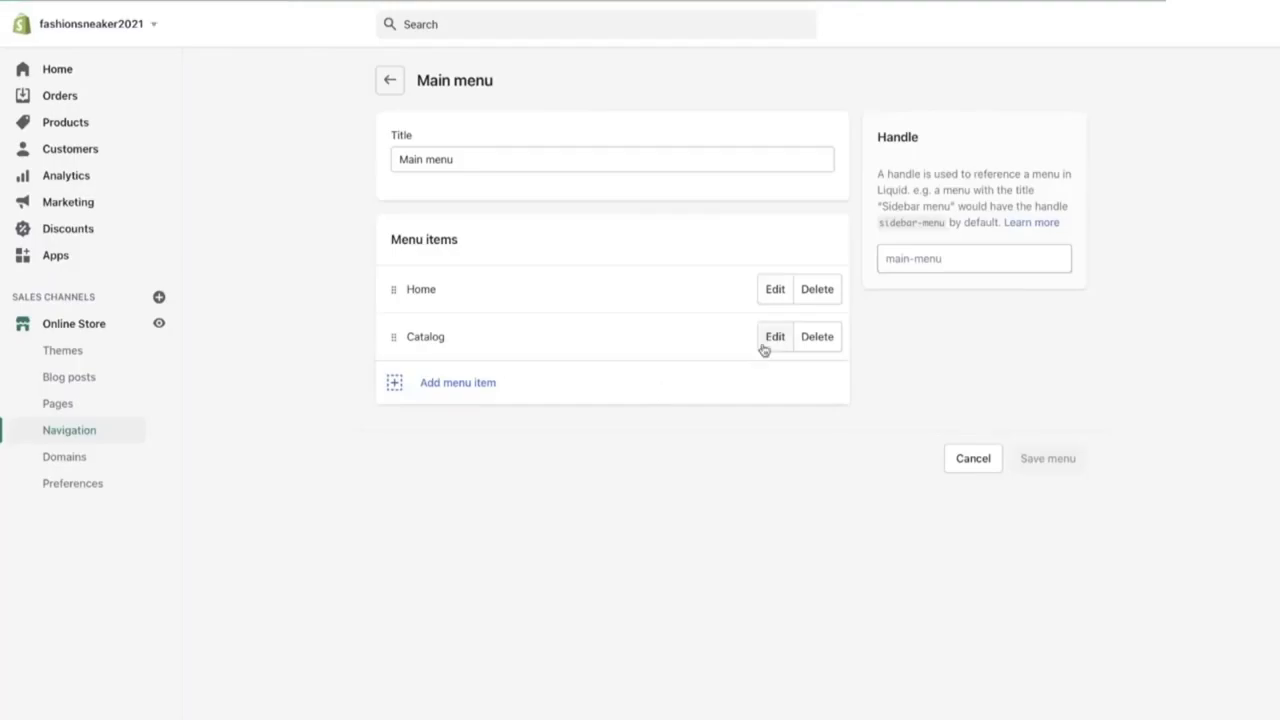
{"action": "left_click", "coordinate": [815, 338]}
{"action": "left_click", "coordinate": [832, 212]}
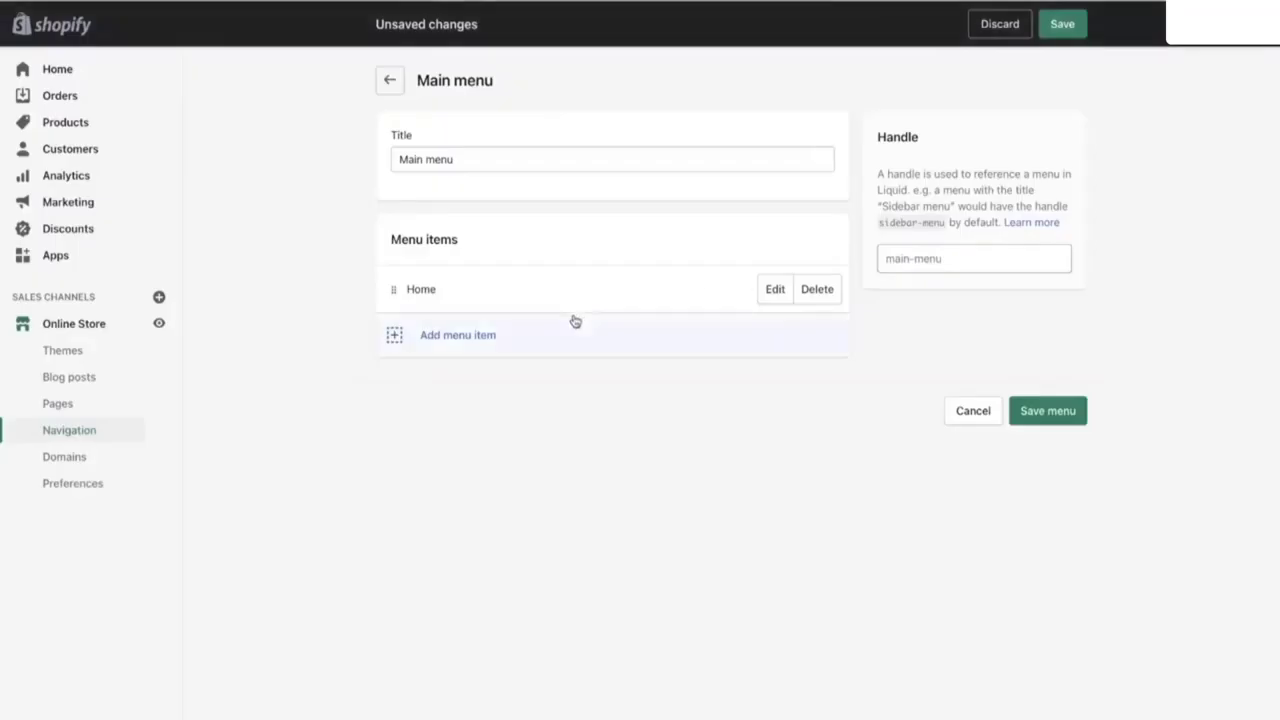
Step: Add a menu item named "Contact Us Page" to the main menu, linked to the Contact Us Page
{"action": "left_click", "coordinate": [440, 341]}
{"action": "left_click", "coordinate": [470, 393]}
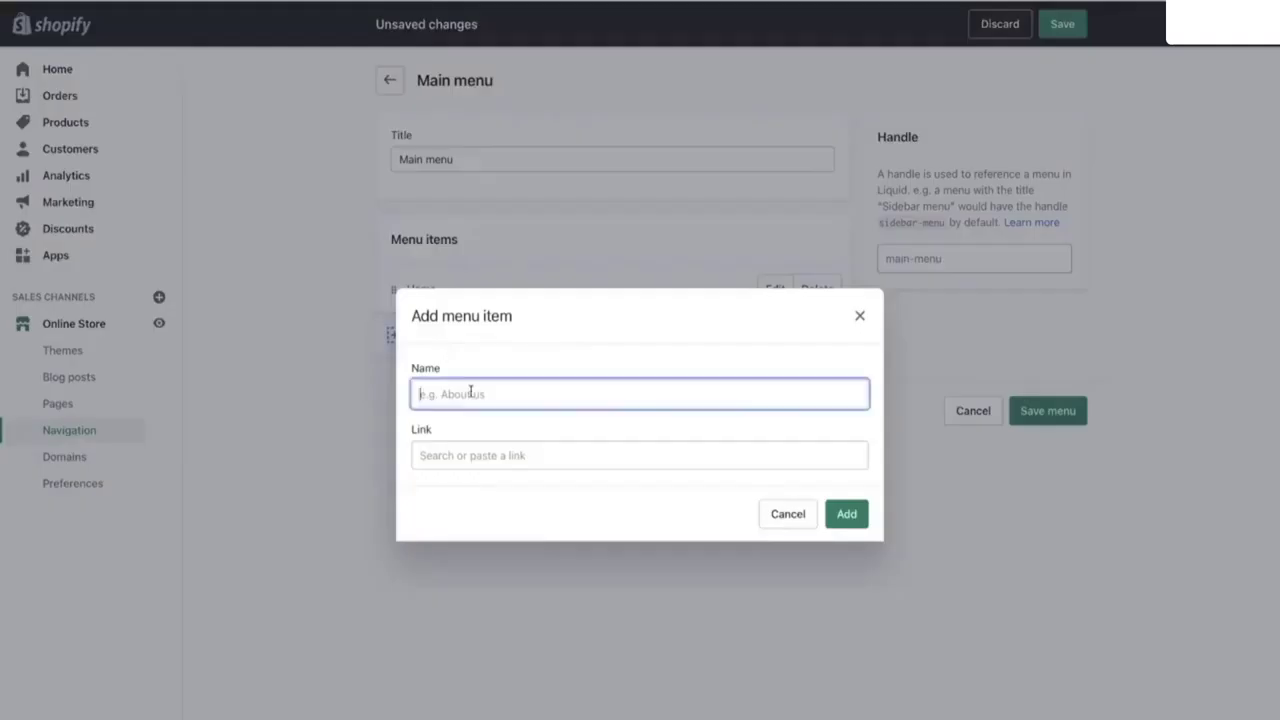
{"action": "left_click", "coordinate": [468, 455]}
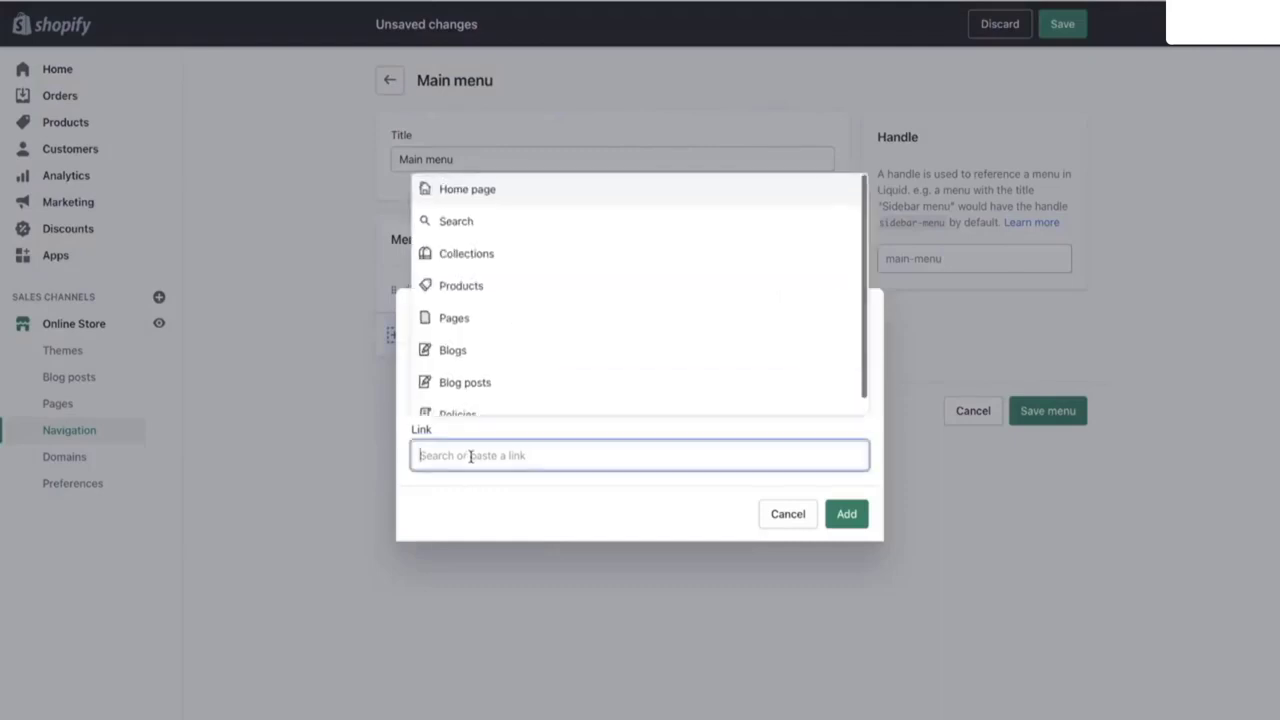
{"action": "left_click", "coordinate": [380, 452]}
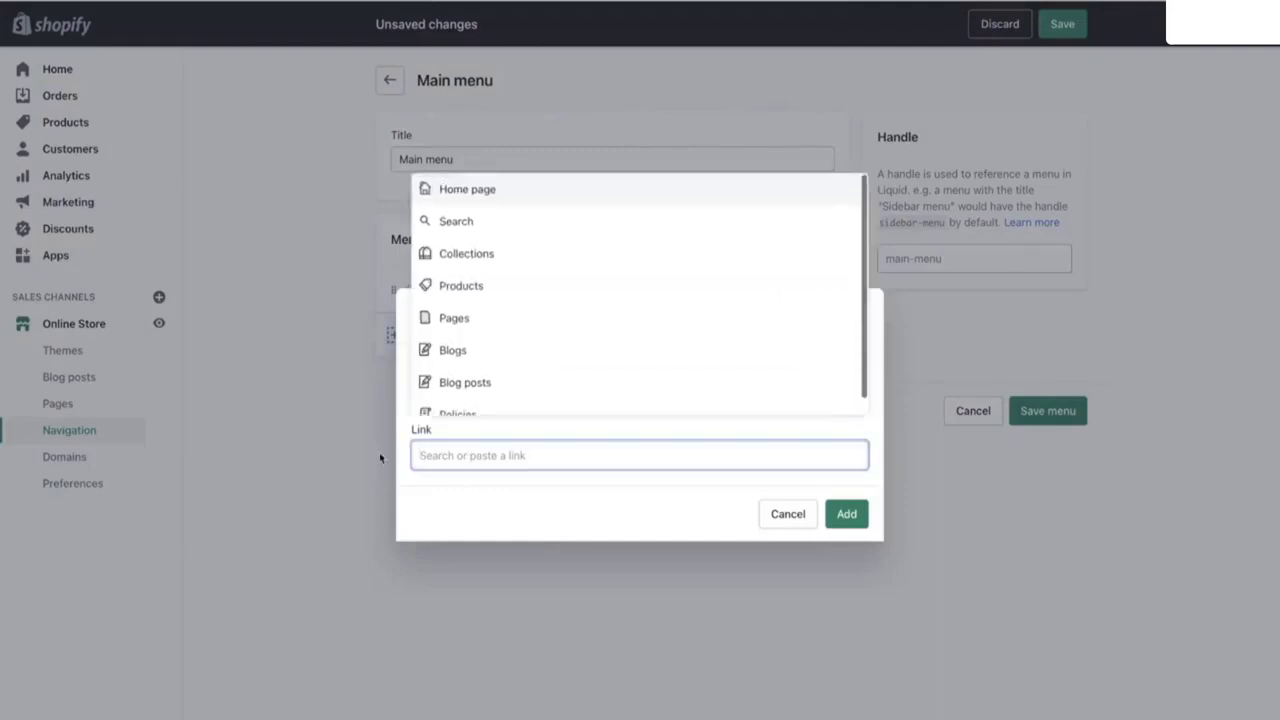
{"action": "left_click", "coordinate": [477, 454]}
{"action": "left_click", "coordinate": [480, 320]}
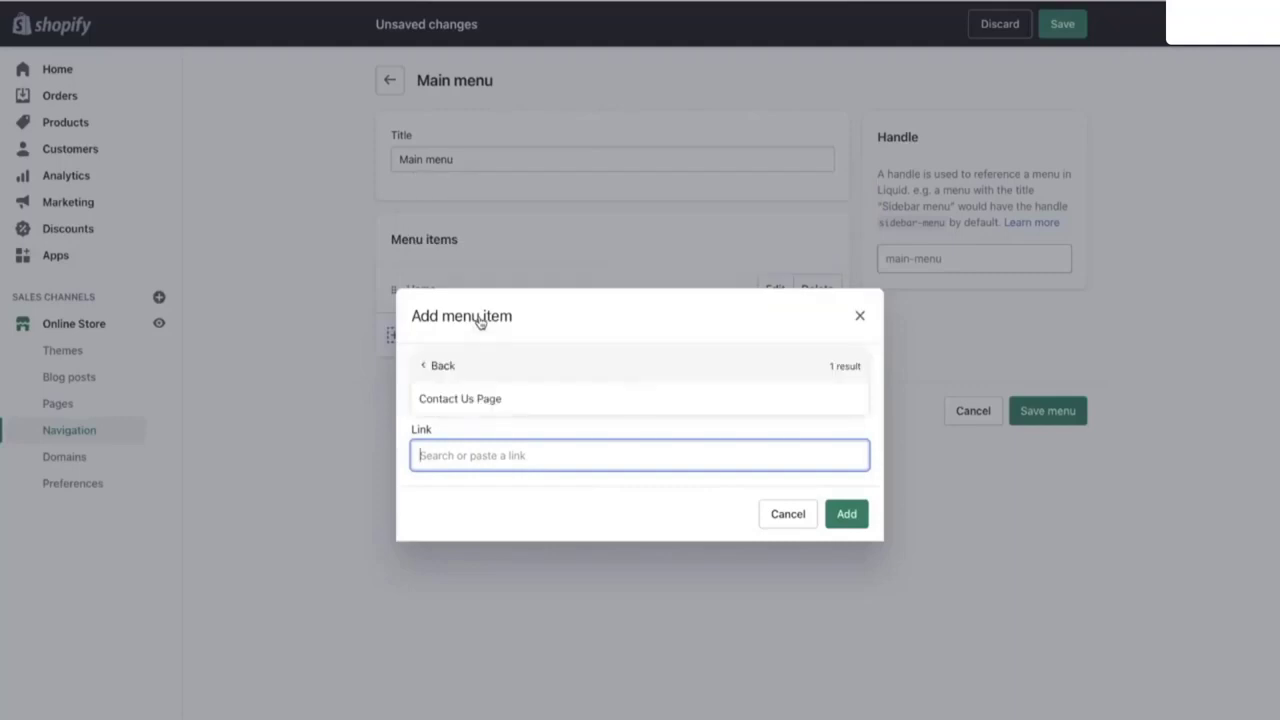
{"action": "left_click", "coordinate": [464, 406]}
{"action": "left_click", "coordinate": [511, 394]}
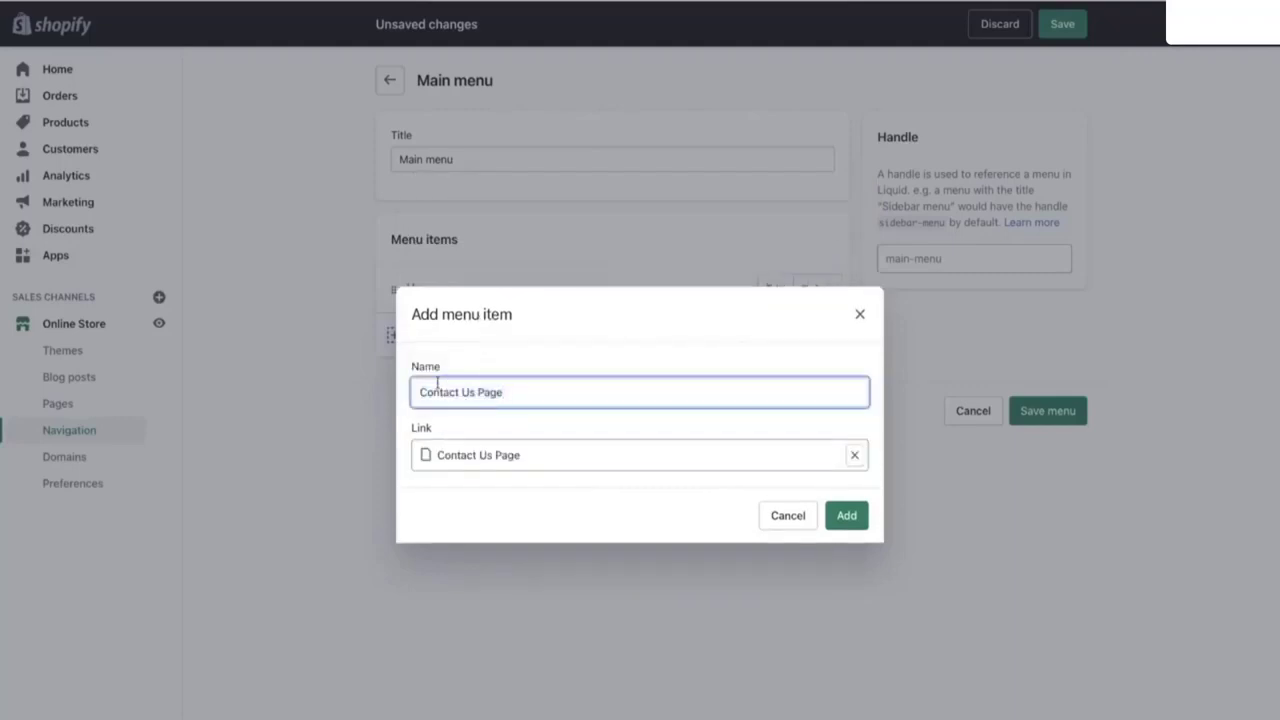
{"action": "left_click", "coordinate": [404, 401]}
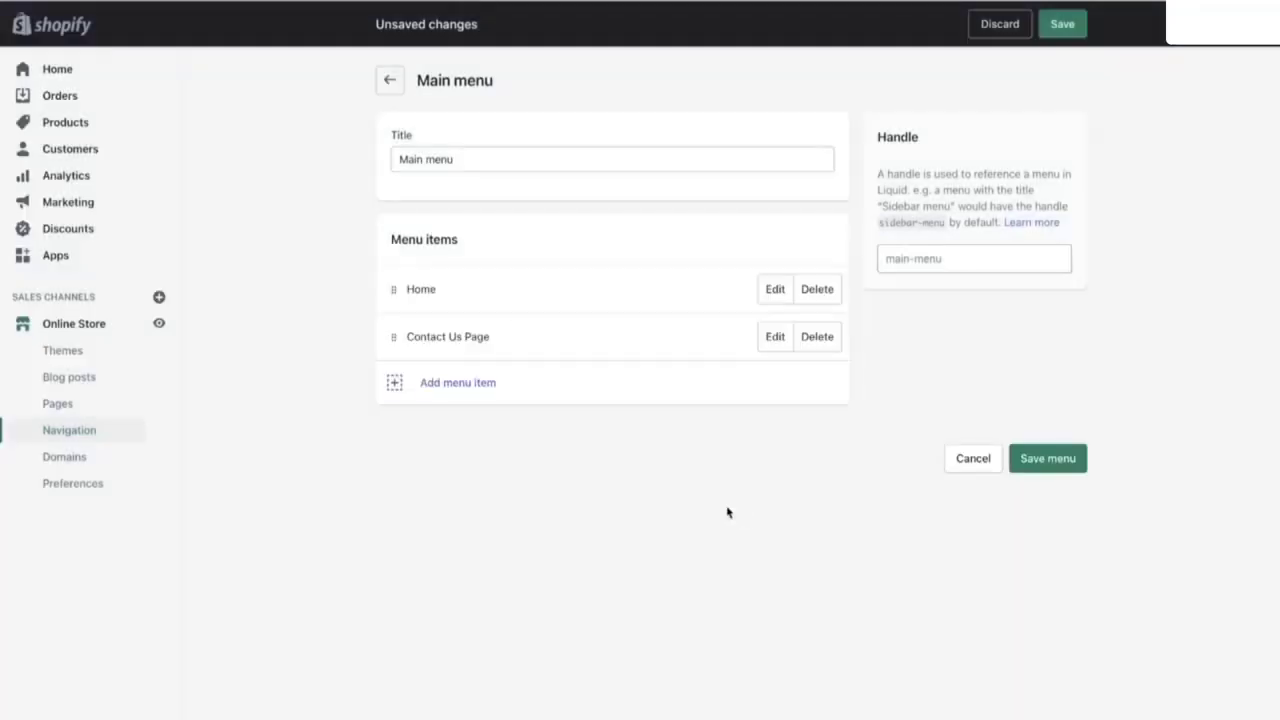
Step: Add a menu item named "Shop The Fashion Sneaker", linked to the Fashion Street Sneaker product
{"action": "left_click", "coordinate": [448, 386]}
{"action": "left_click", "coordinate": [466, 400]}
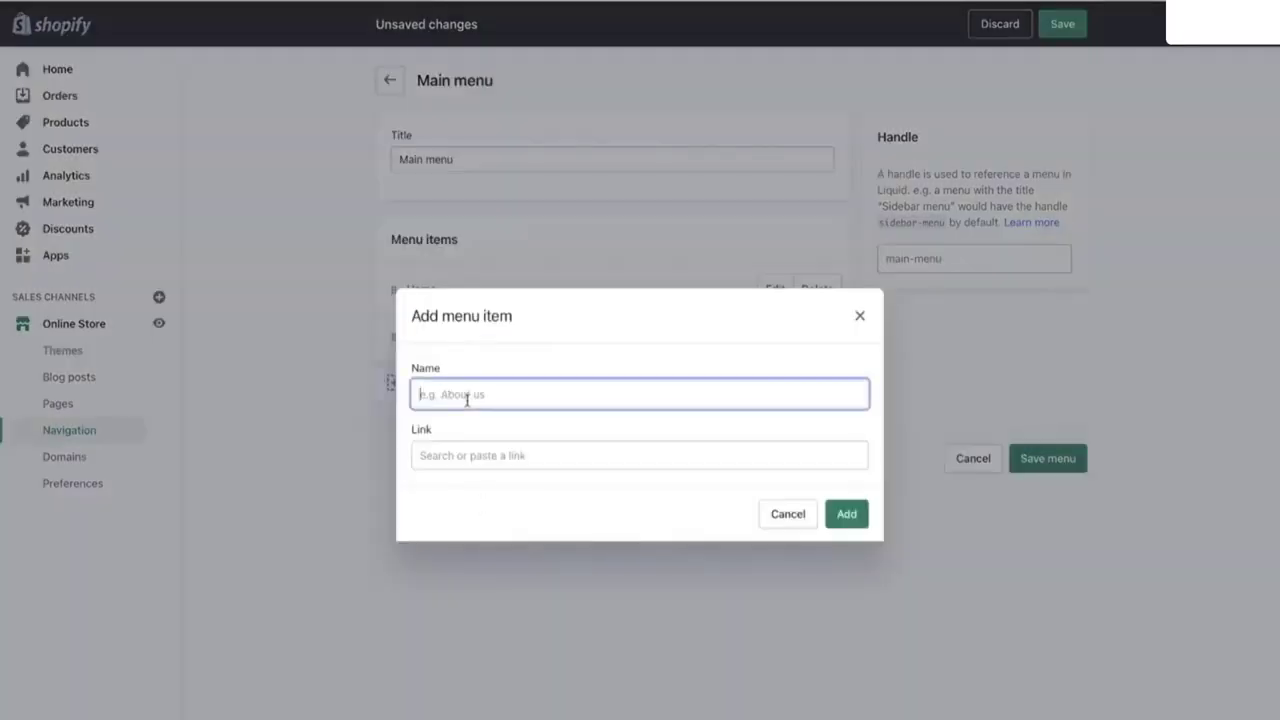
{"action": "type", "text": "Shop The Fashion S"}
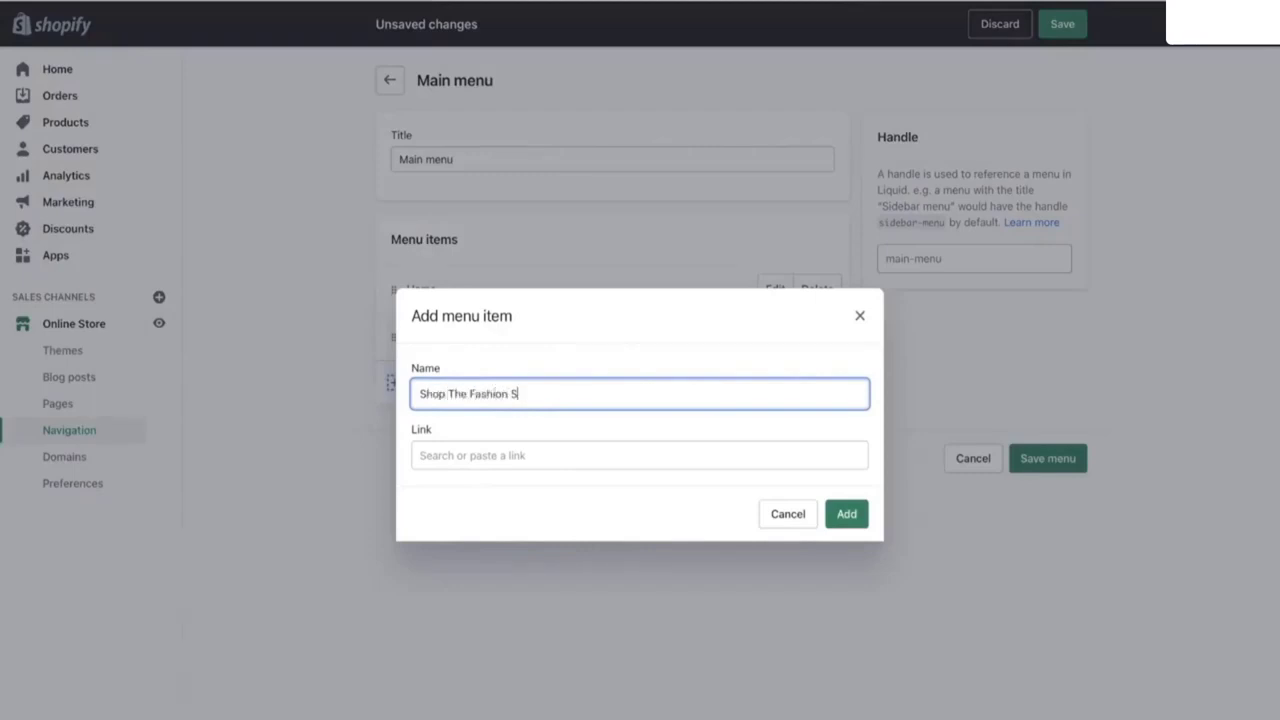
{"action": "type", "text": "neaker"}
{"action": "left_click", "coordinate": [476, 452]}
{"action": "left_click", "coordinate": [495, 287]}
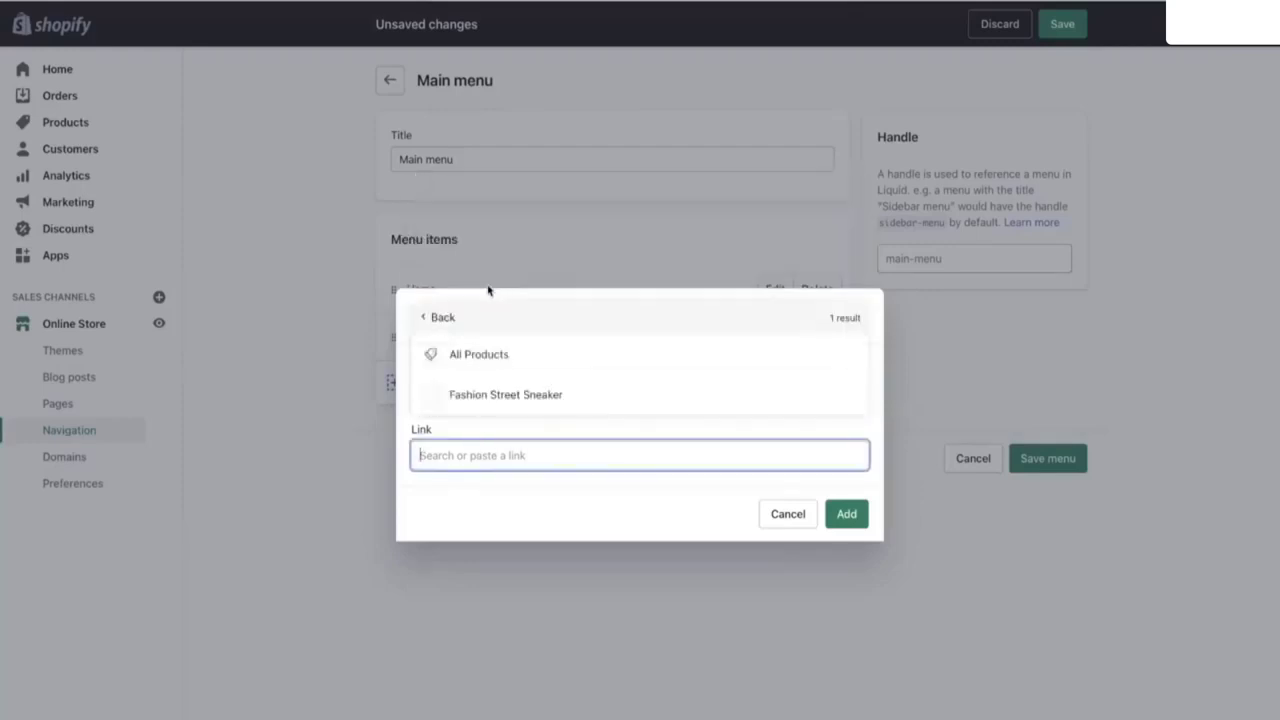
{"action": "left_click", "coordinate": [478, 398]}
{"action": "left_click", "coordinate": [845, 514]}
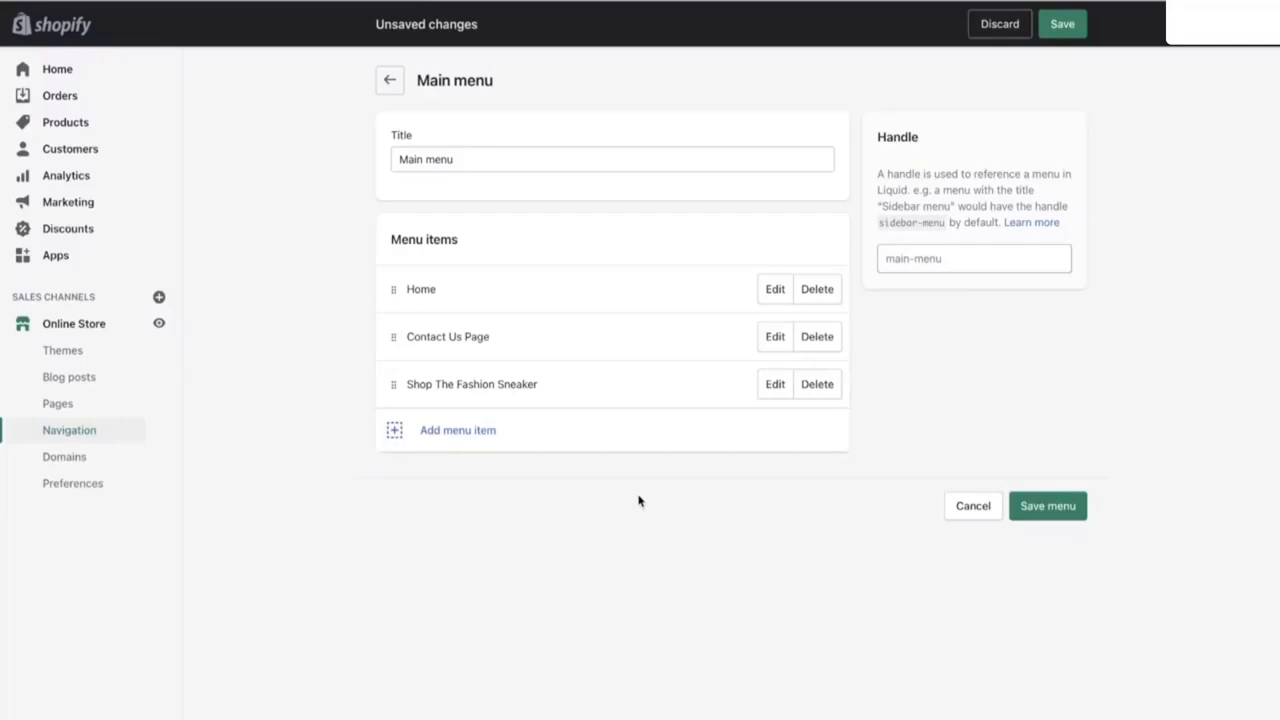
Step: Start another main menu item and name it "Track Your Order"
{"action": "left_click", "coordinate": [418, 426]}
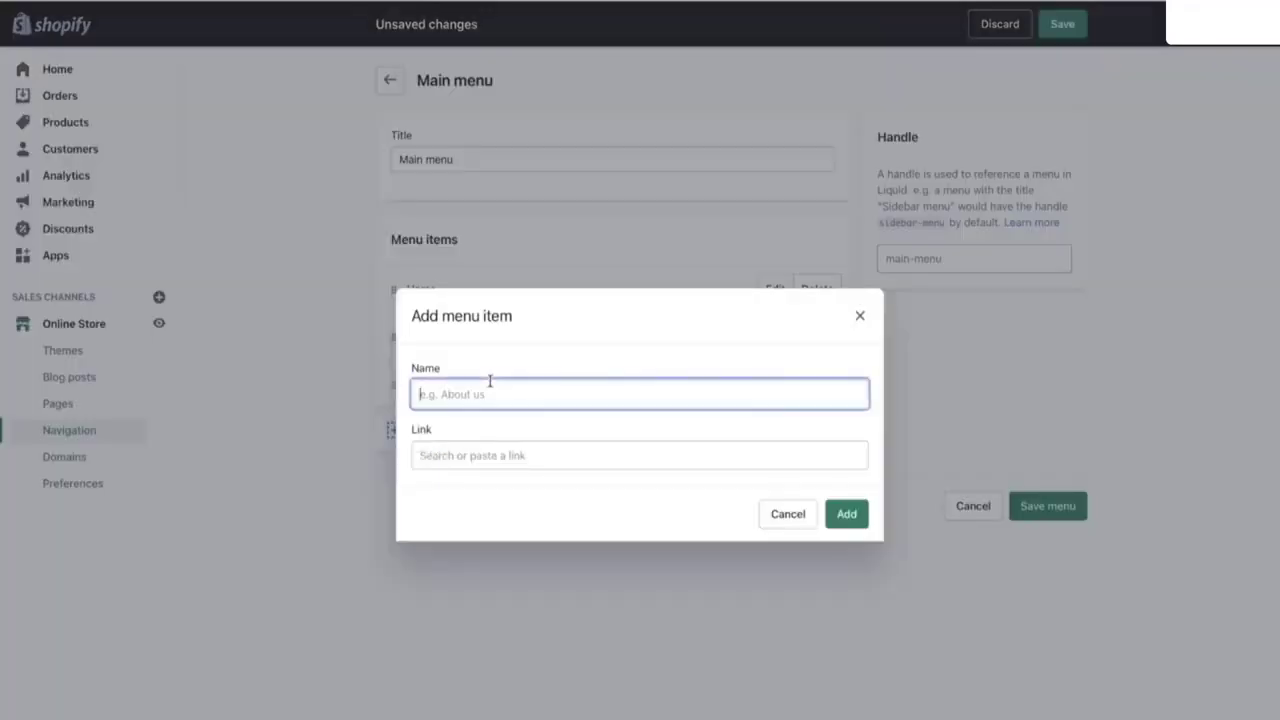
{"action": "type", "text": "Tr"}
{"action": "type", "text": "ack Yo"}
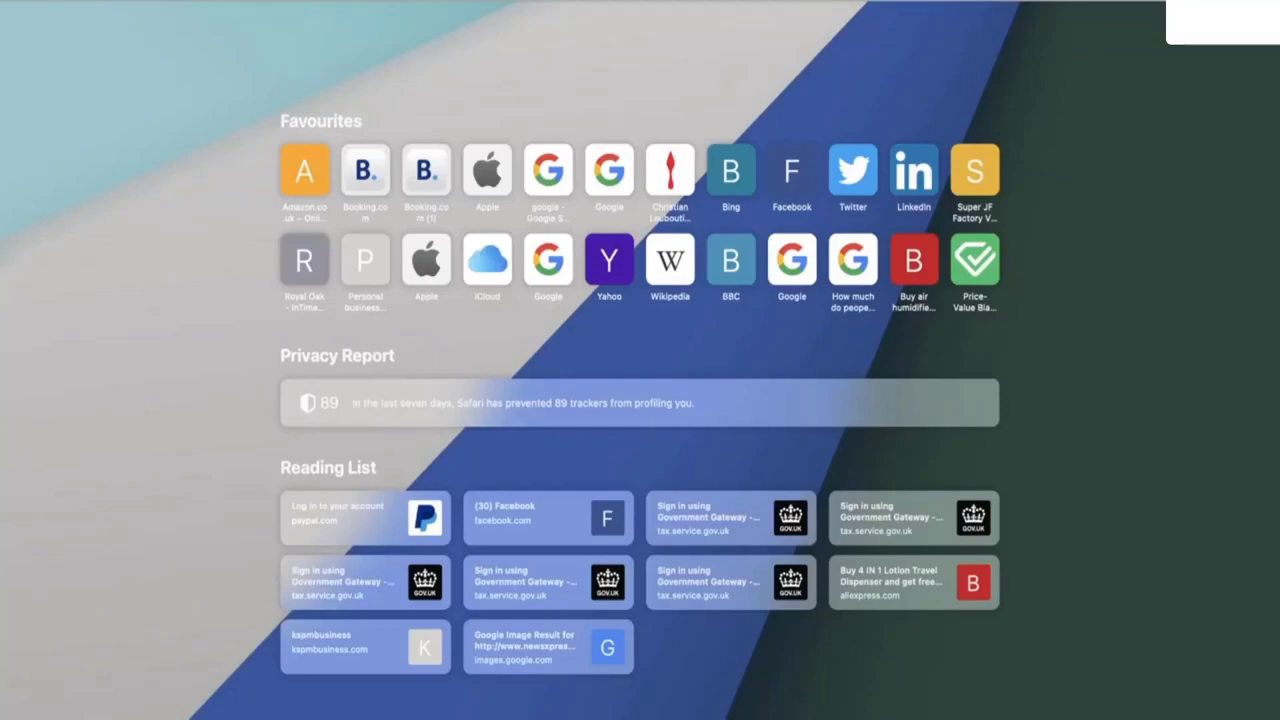
Step: Search Google for "track my parcel", open the Universal Parcel Tracking site and copy its web address, returning to the menu item
{"action": "type", "text": "tra"}
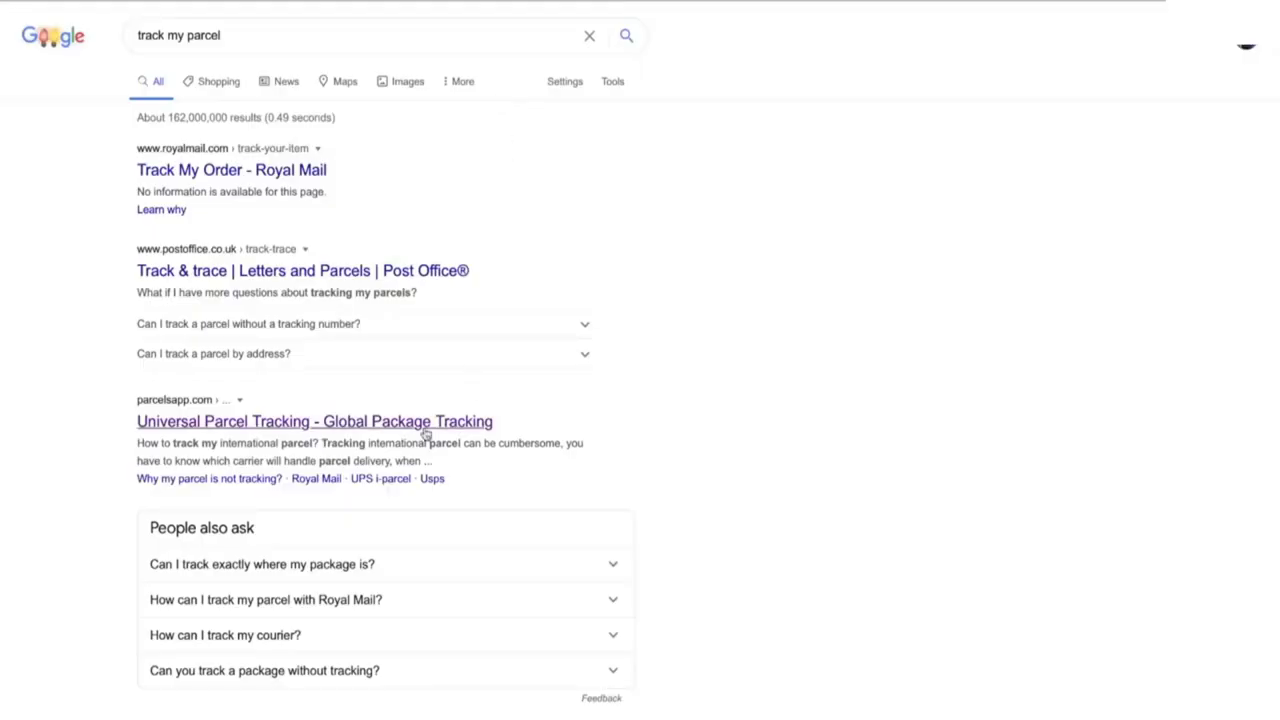
{"action": "left_click", "coordinate": [425, 428]}
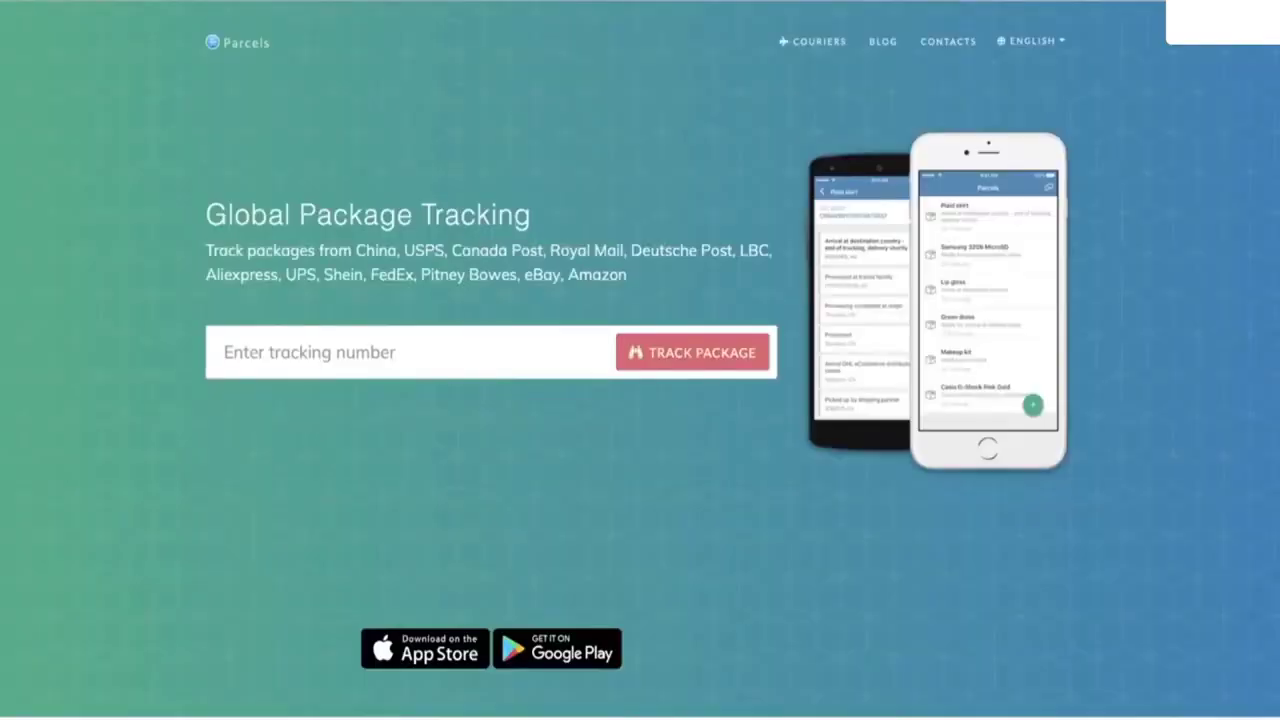
{"action": "left_click", "coordinate": [551, 17]}
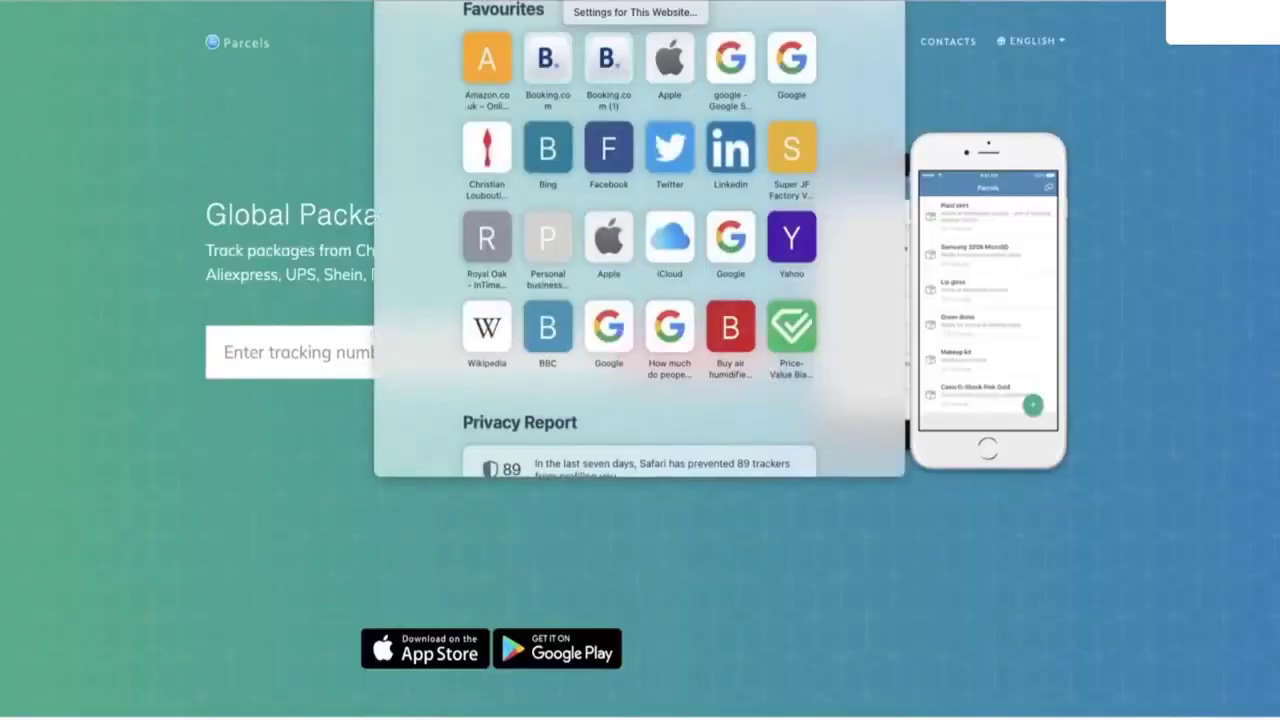
{"action": "key", "text": "Escape"}
{"action": "left_click", "coordinate": [965, 11]}
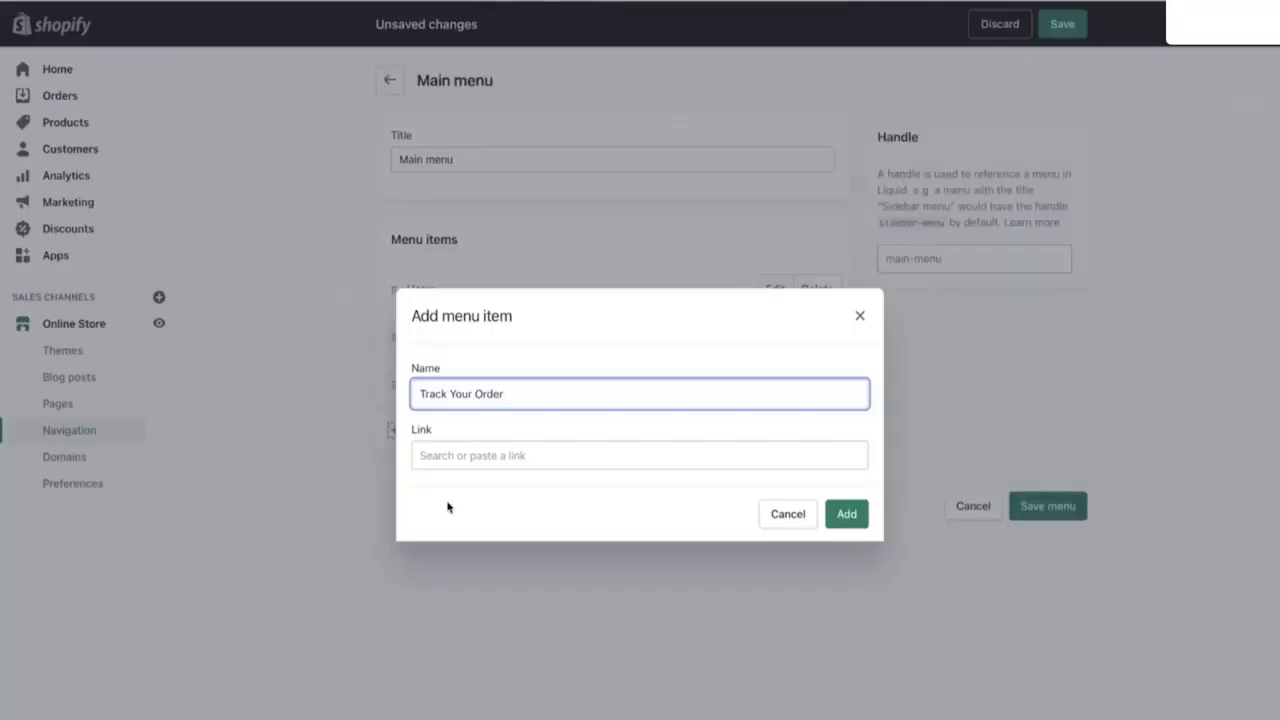
{"action": "left_click", "coordinate": [466, 456]}
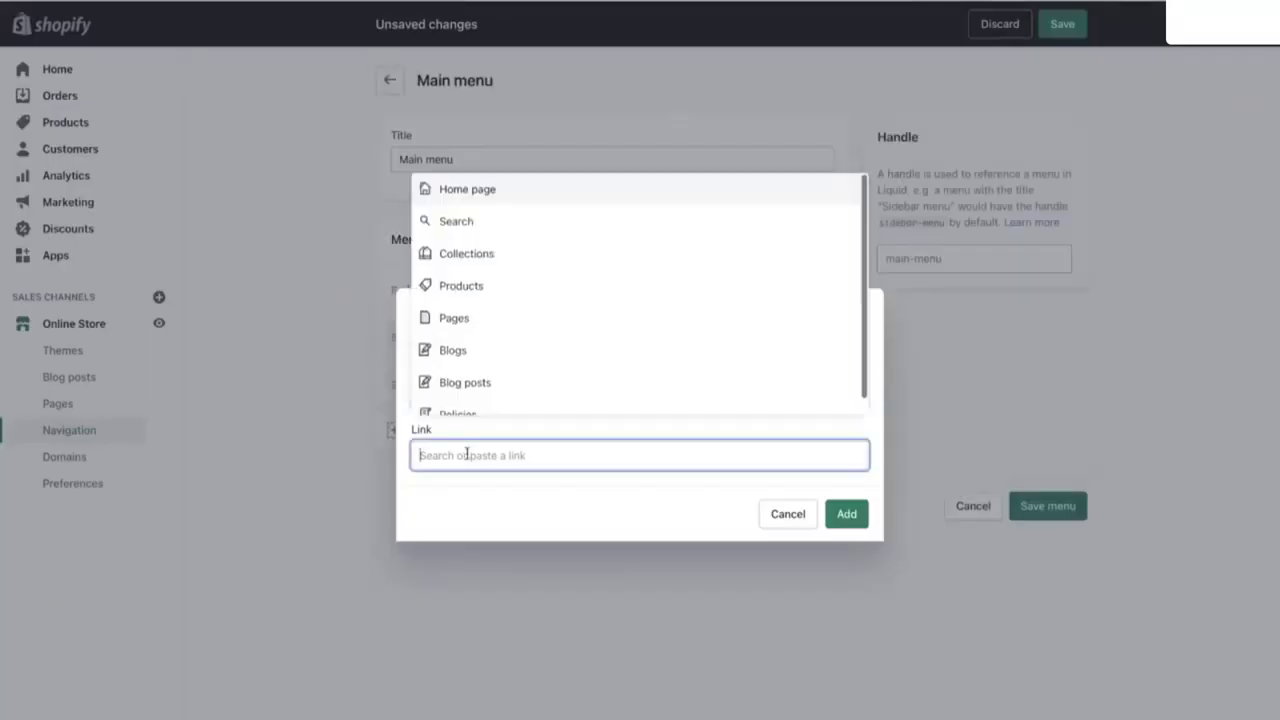
{"action": "scroll", "coordinate": [470, 331], "scroll_direction": "down", "scroll_amount": 1}
{"action": "scroll", "coordinate": [467, 332], "scroll_direction": "up", "scroll_amount": 1}
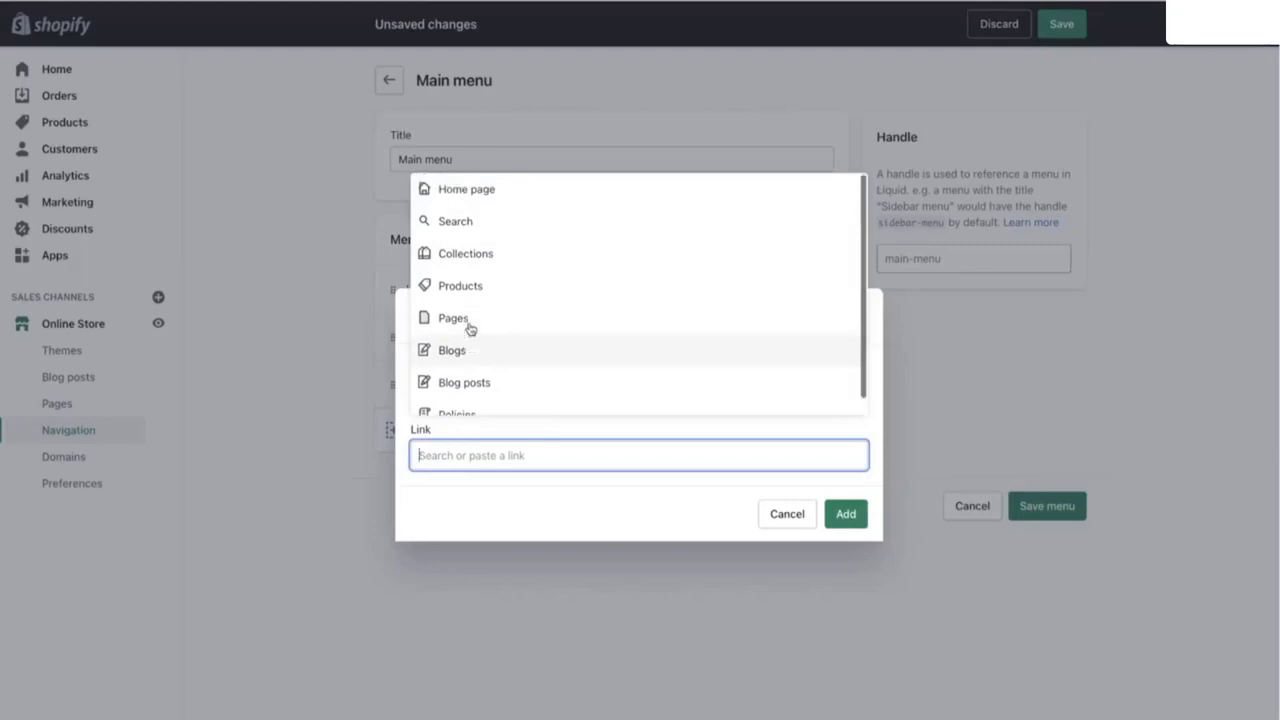
{"action": "type", "text": "https://parcelsapp.com/en"}
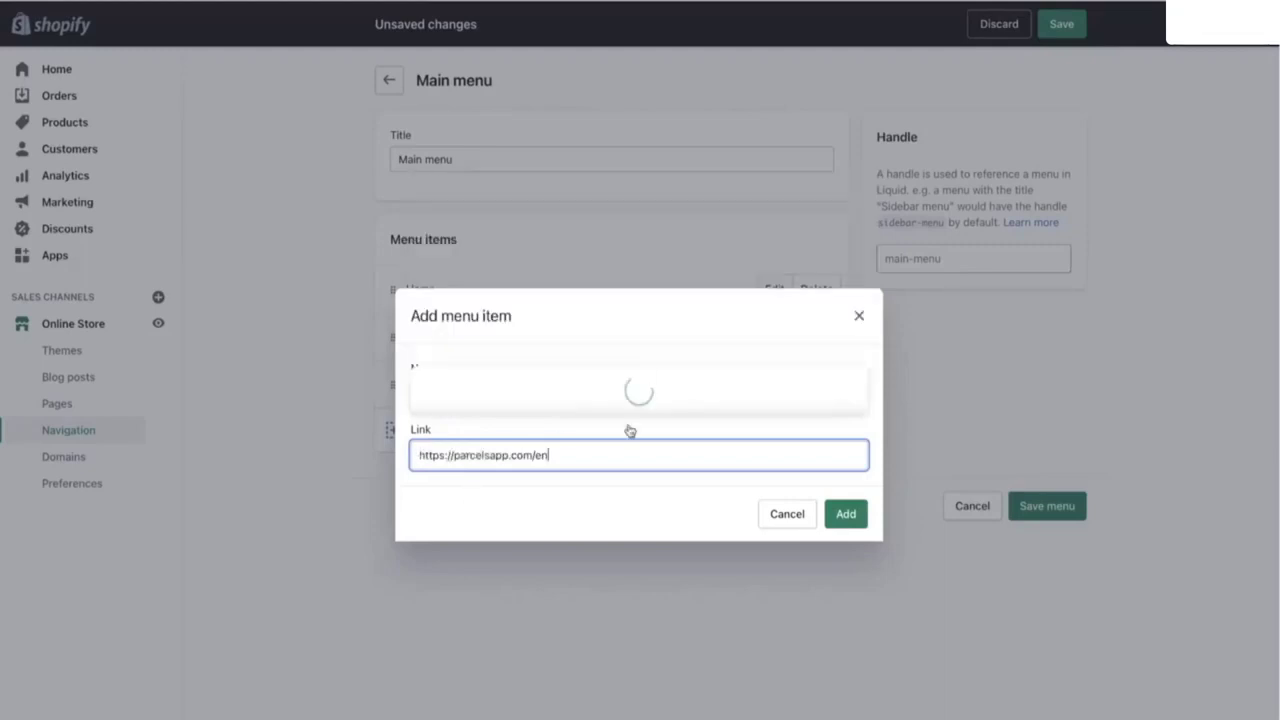
{"action": "left_click", "coordinate": [569, 366]}
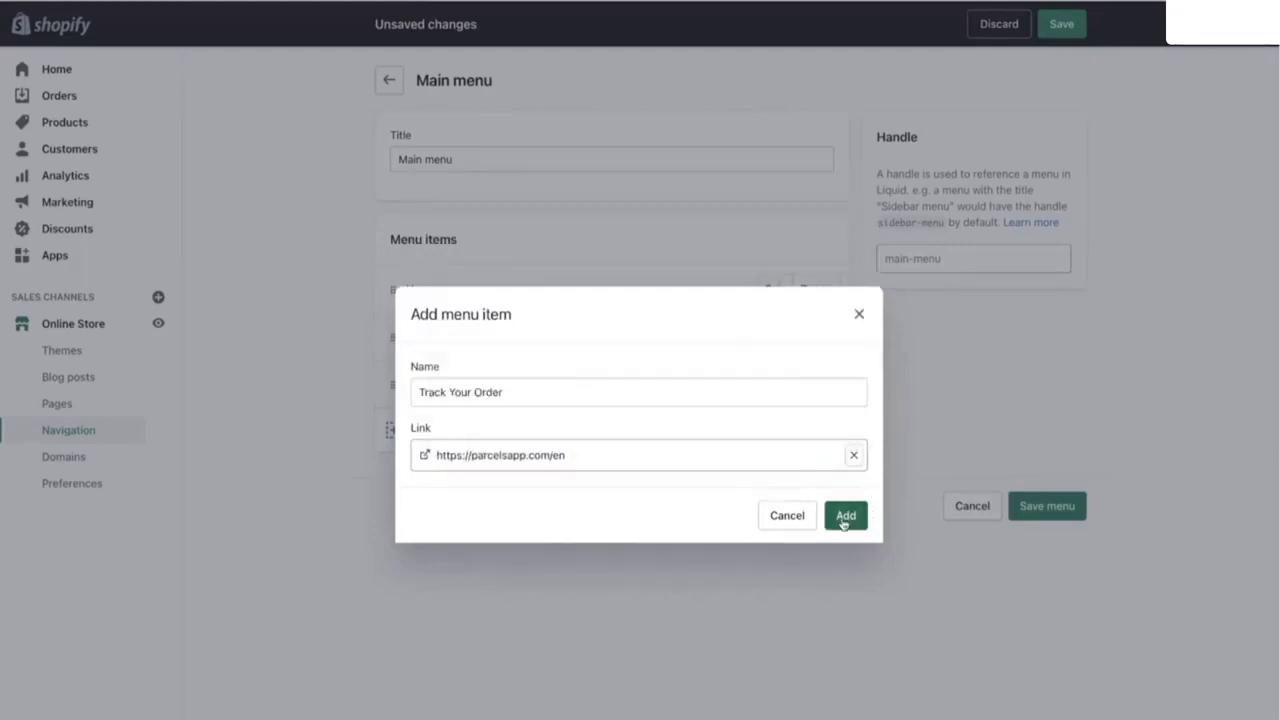
{"action": "left_click", "coordinate": [846, 518]}
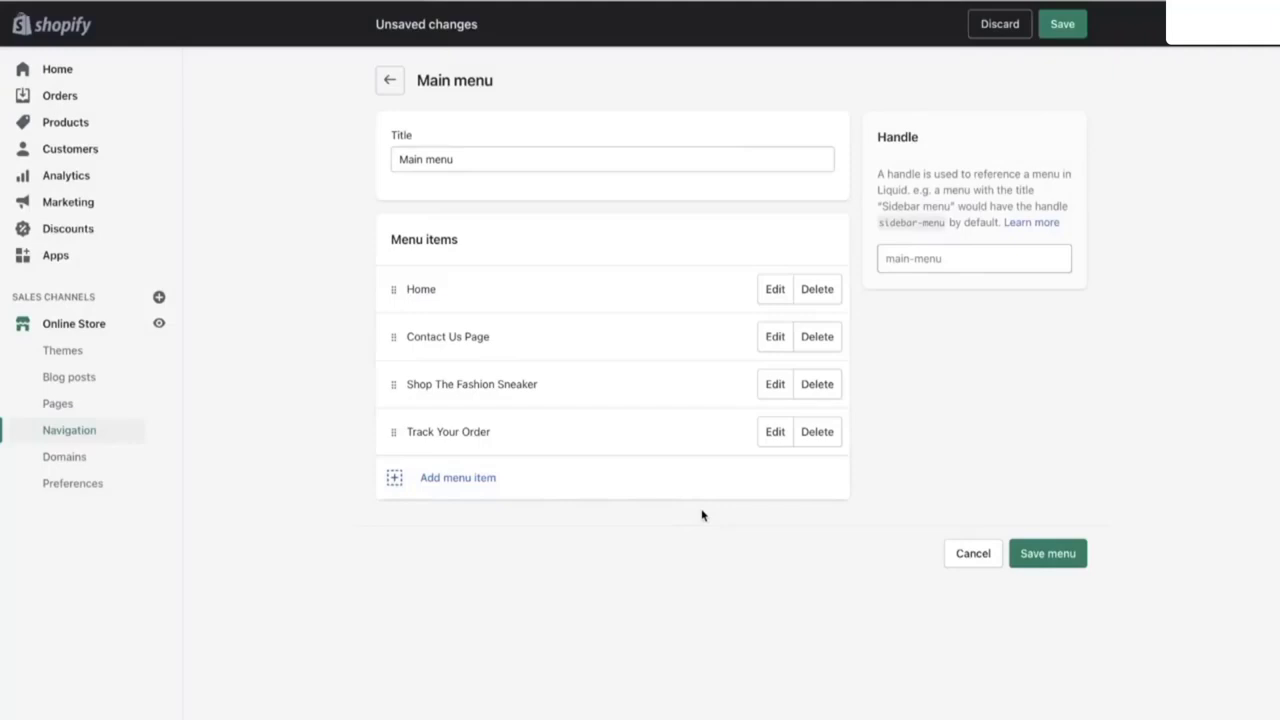
{"action": "left_click", "coordinate": [458, 479]}
{"action": "left_click", "coordinate": [792, 518]}
{"action": "left_click", "coordinate": [1062, 558]}
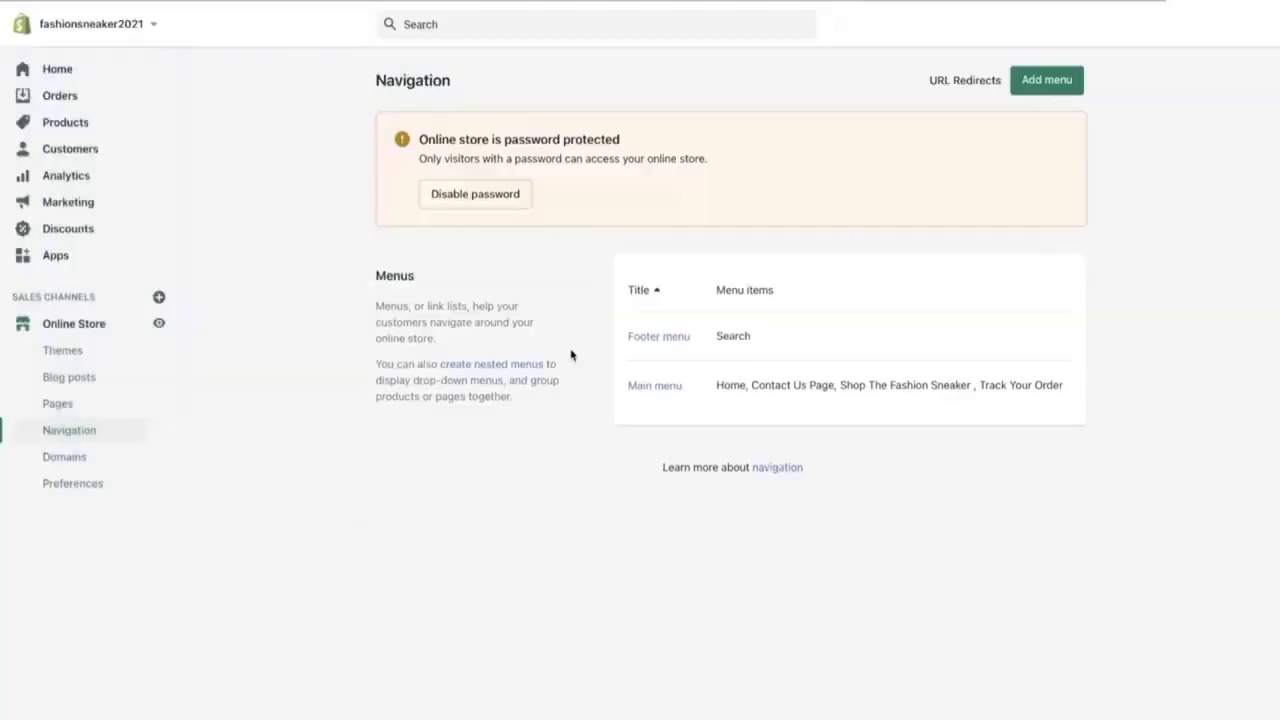
Step: Open the footer menu and delete its Search item
{"action": "left_click", "coordinate": [677, 337]}
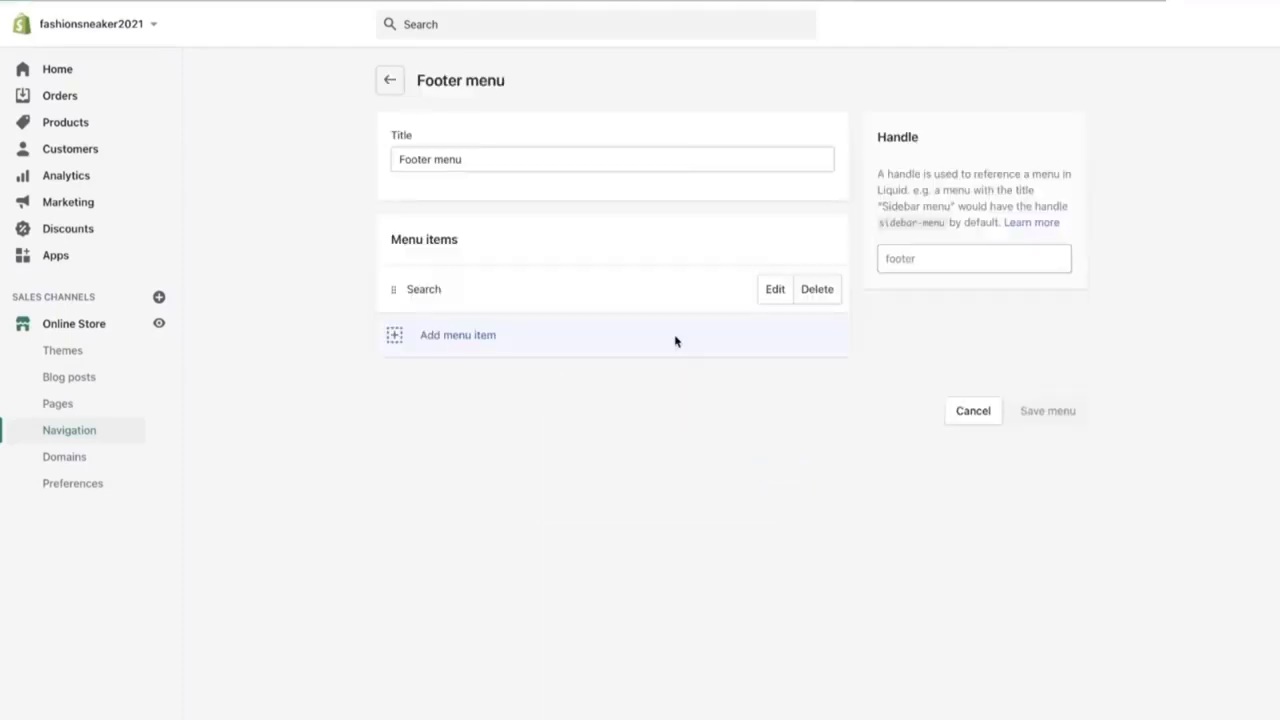
{"action": "left_click", "coordinate": [817, 289]}
{"action": "left_click", "coordinate": [829, 209]}
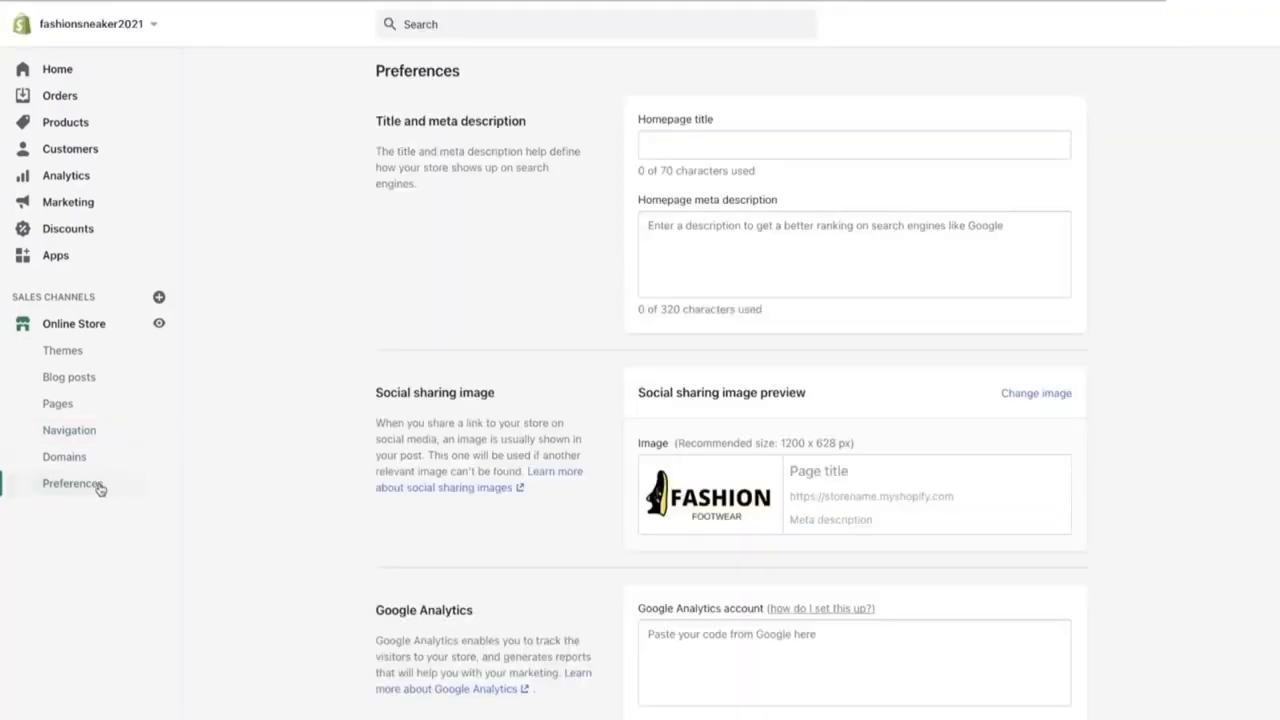
Step: Set the homepage title in the online store preferences to "Fashion Street Sneaker"
{"action": "left_click", "coordinate": [724, 151]}
{"action": "type", "text": "F"}
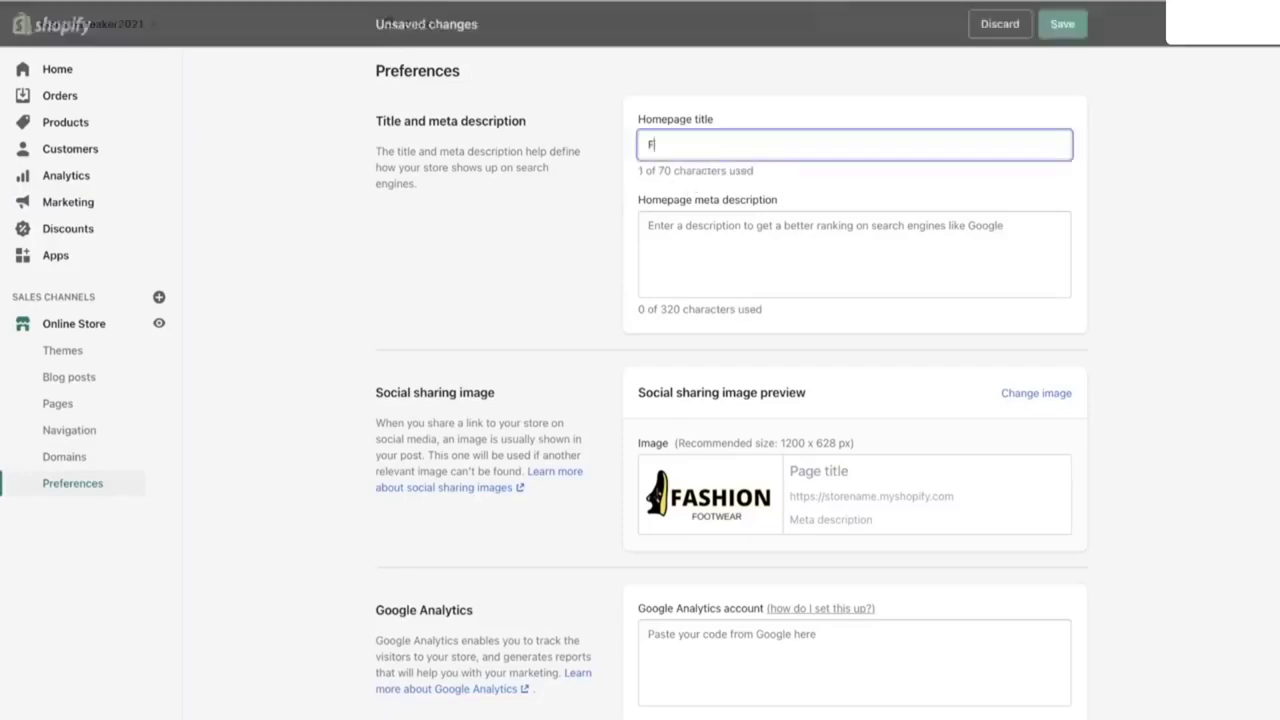
{"action": "type", "text": "ashion "}
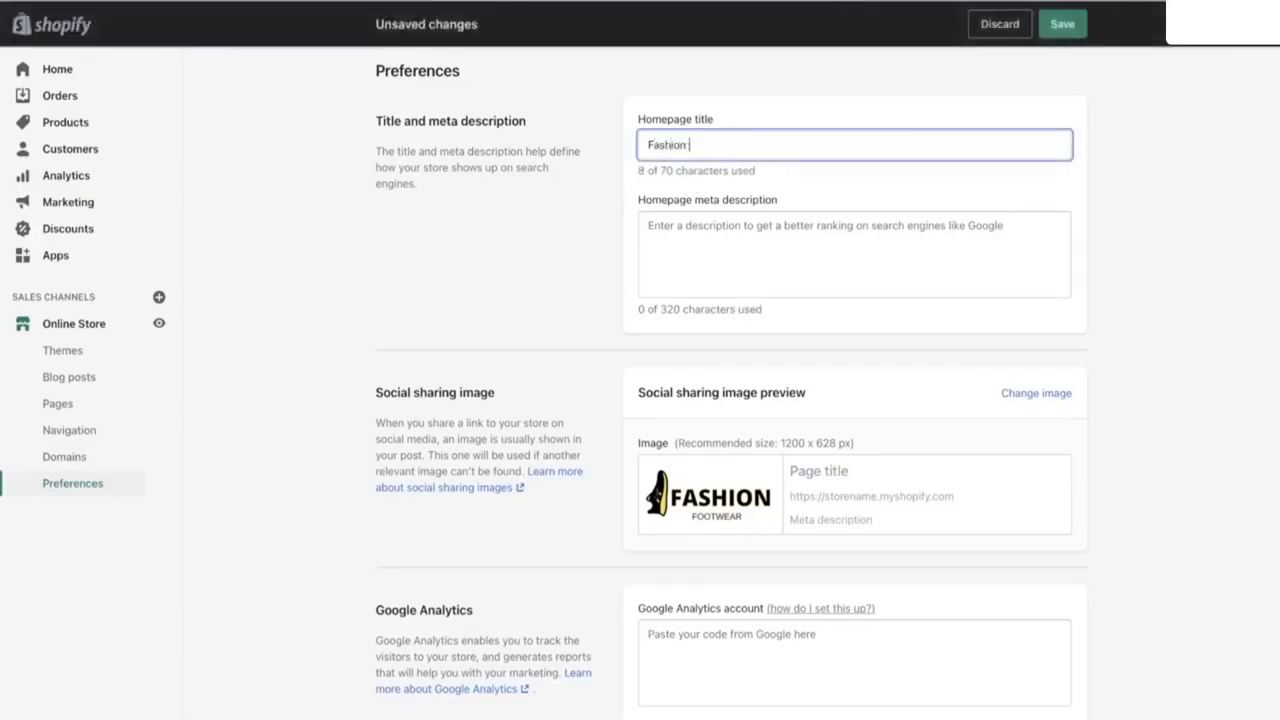
{"action": "type", "text": "Street"}
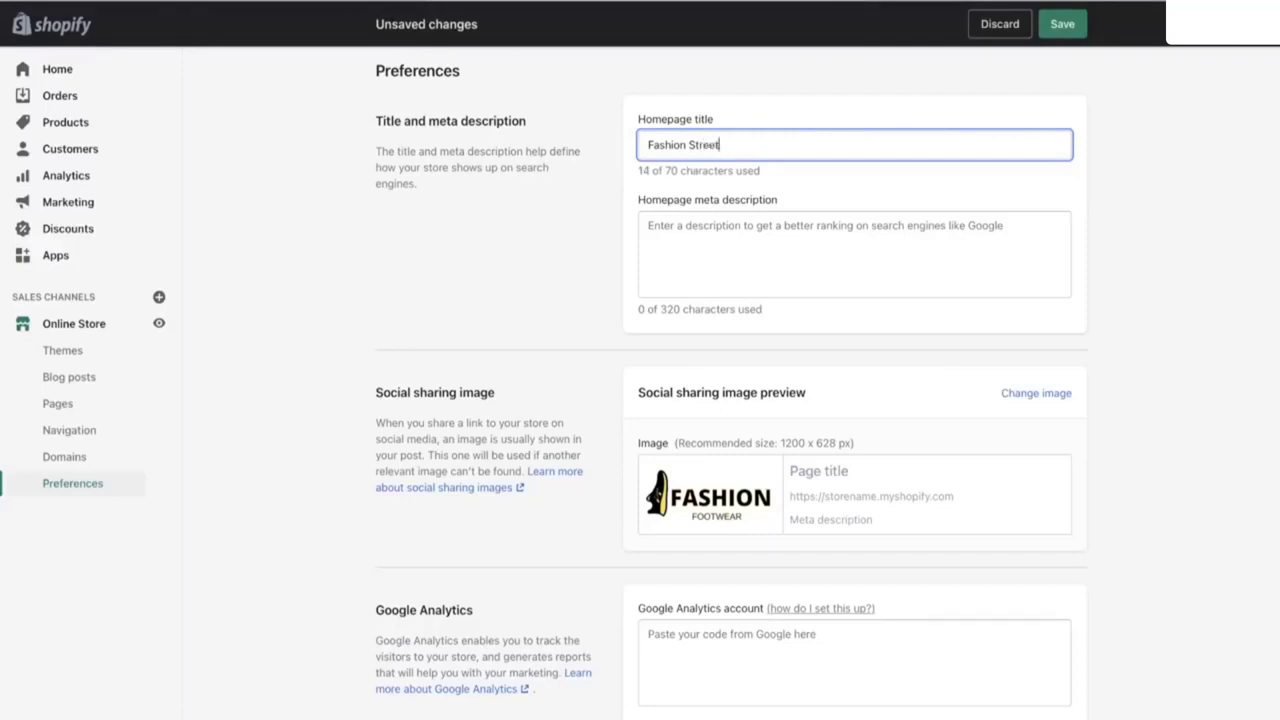
{"action": "type", "text": " Sneaker"}
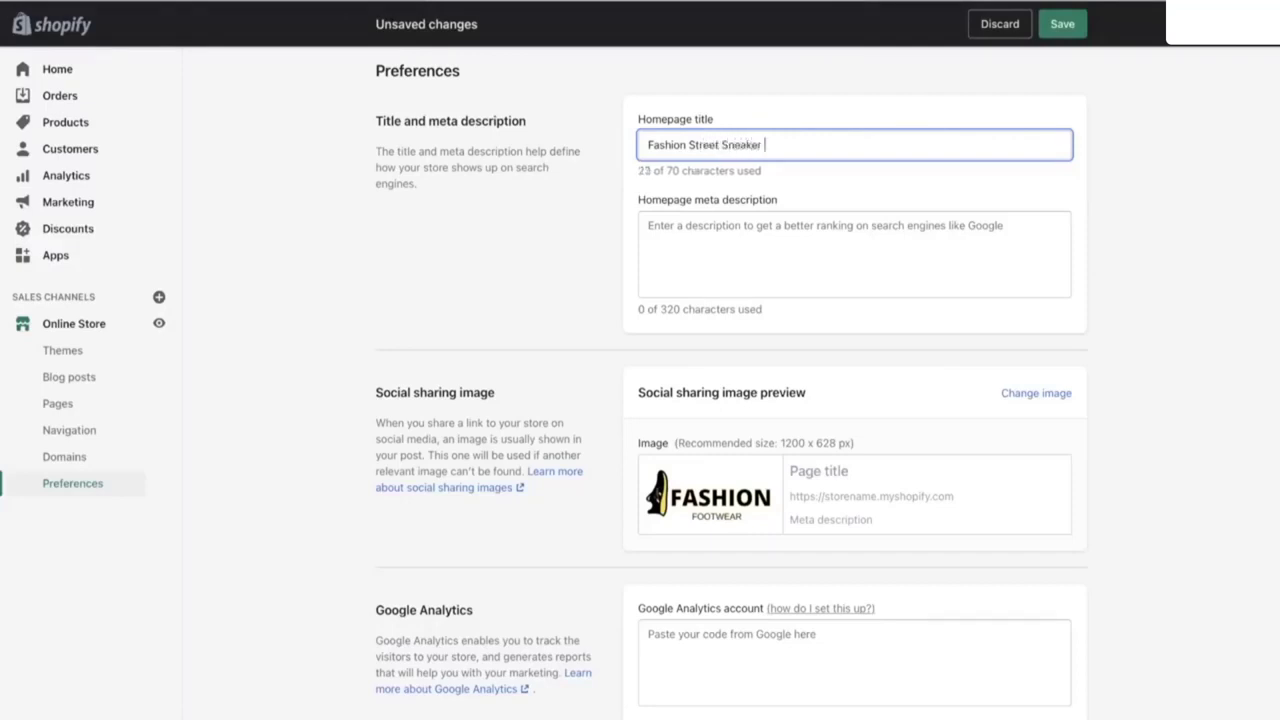
Step: Check the meta description, password protection and spam protection sections, and save the store preferences
{"action": "left_click", "coordinate": [735, 250]}
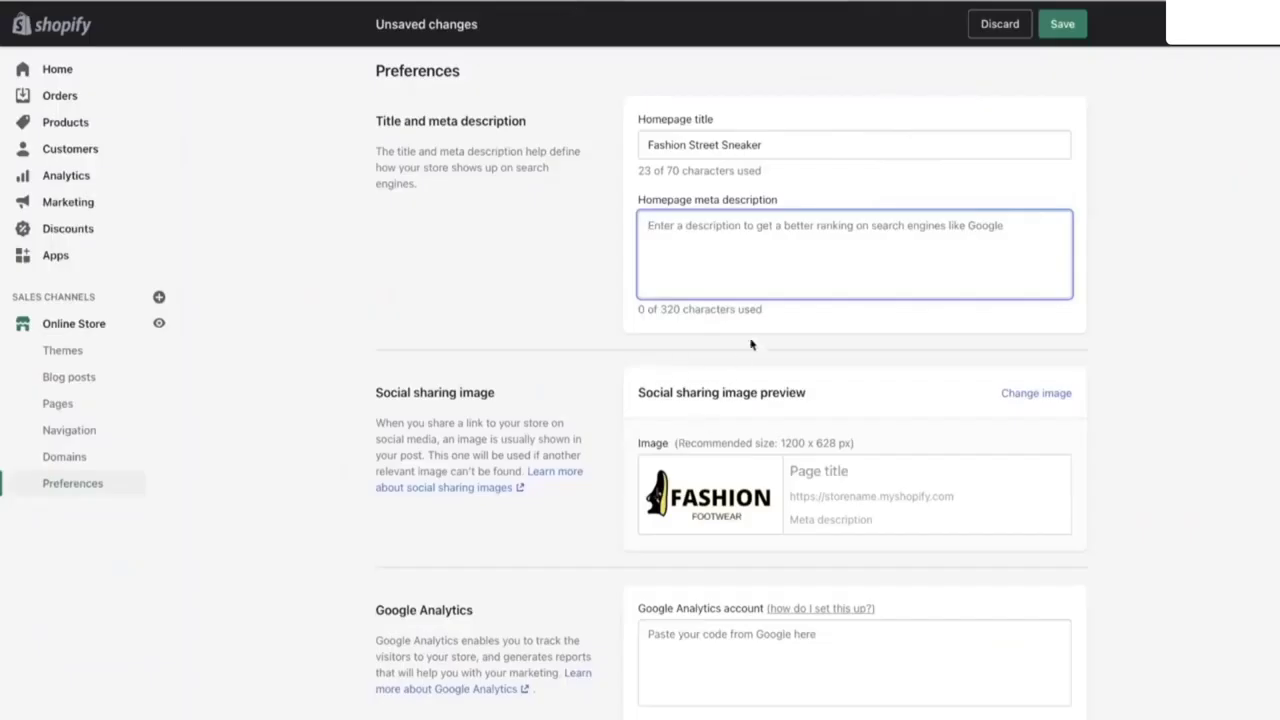
{"action": "scroll", "coordinate": [685, 444], "scroll_direction": "down", "scroll_amount": 10}
{"action": "scroll", "coordinate": [690, 530], "scroll_direction": "down", "scroll_amount": 3}
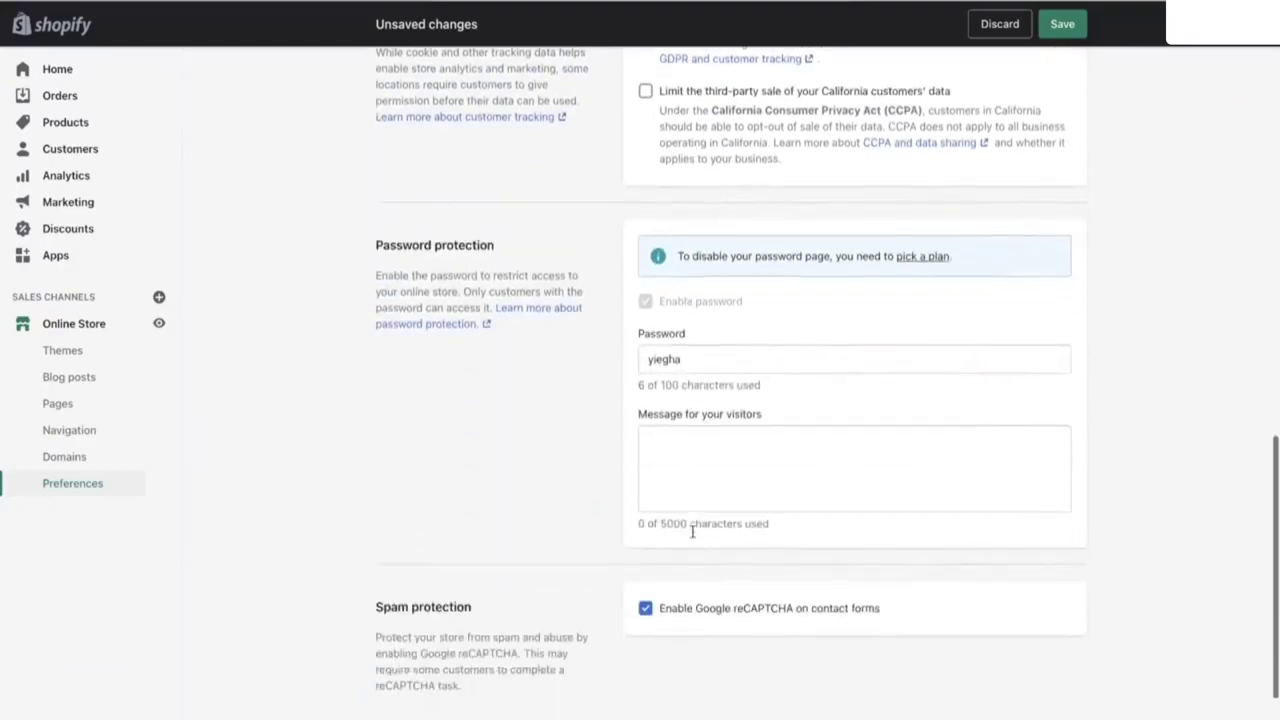
{"action": "scroll", "coordinate": [600, 420], "scroll_direction": "up", "scroll_amount": 15}
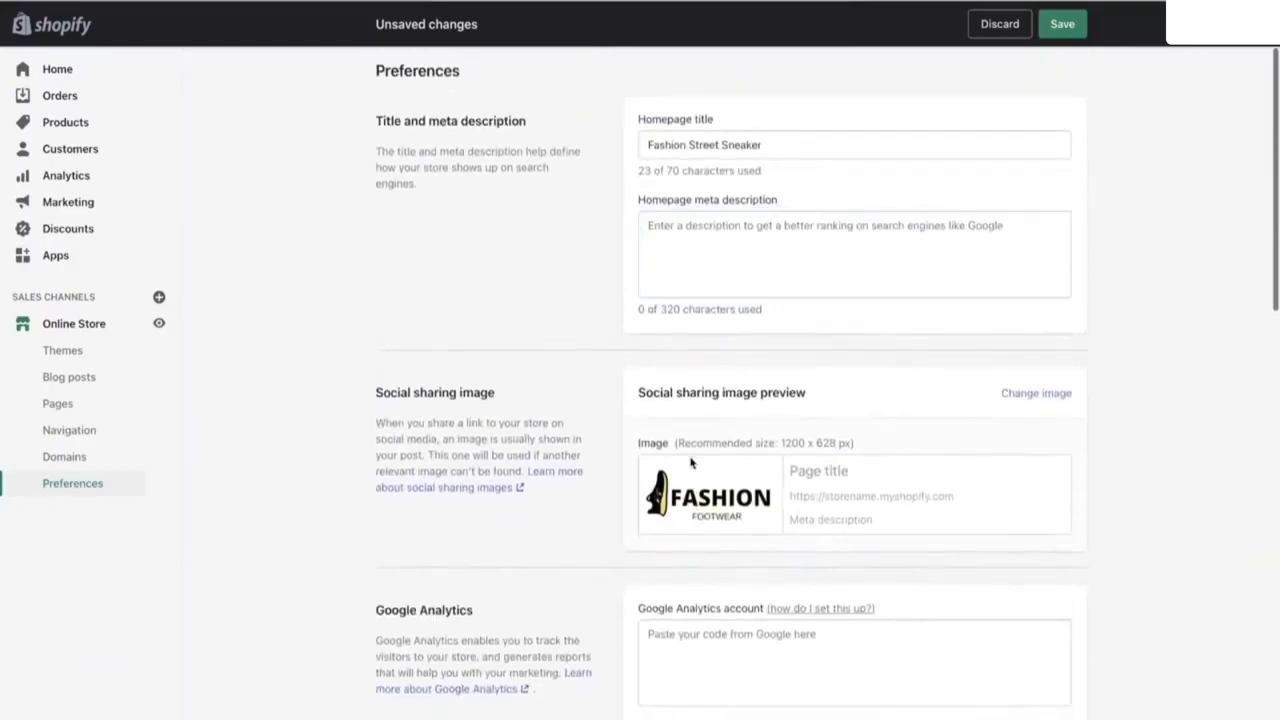
{"action": "scroll", "coordinate": [620, 400], "scroll_direction": "down", "scroll_amount": 15}
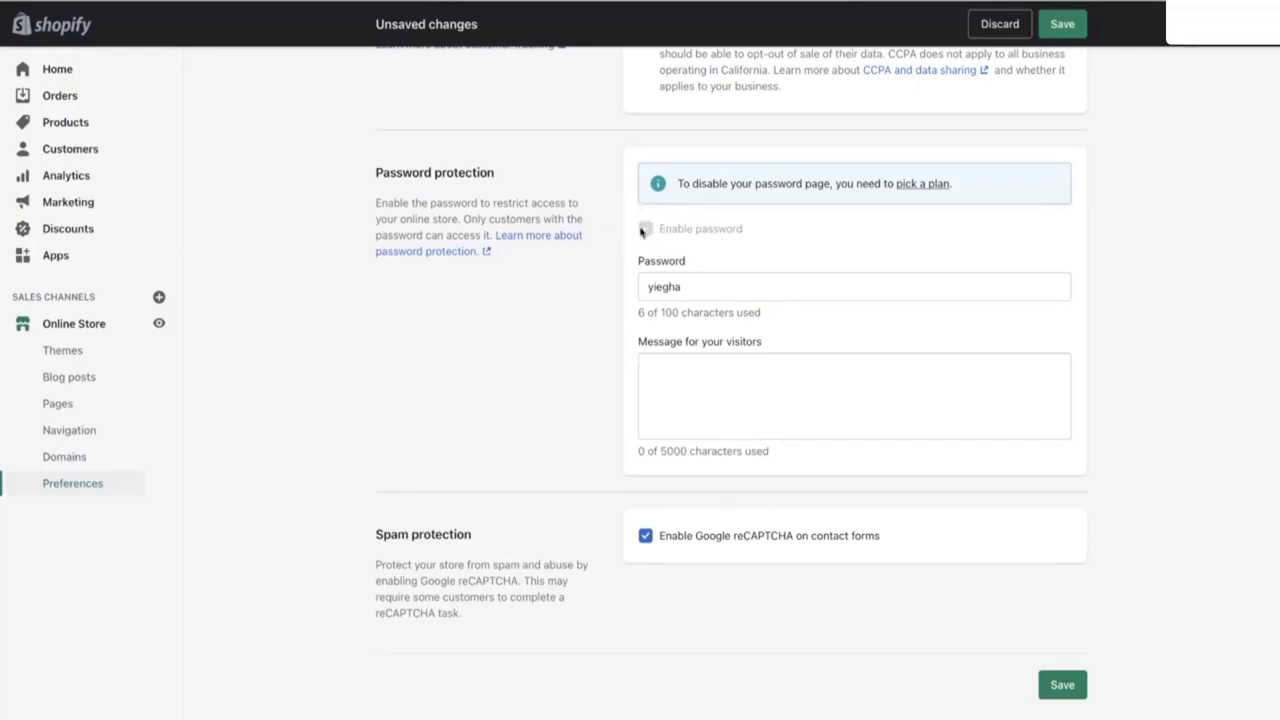
{"action": "scroll", "coordinate": [520, 260], "scroll_direction": "up", "scroll_amount": 15}
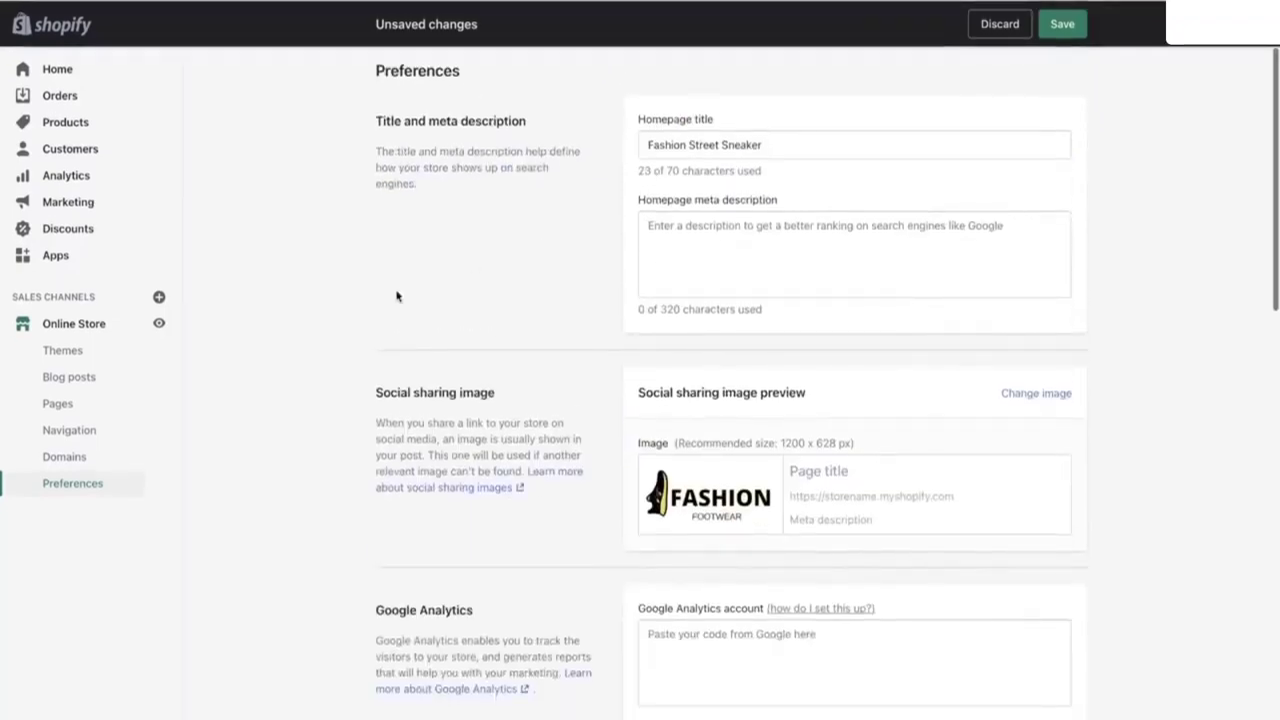
{"action": "left_click", "coordinate": [1060, 25]}
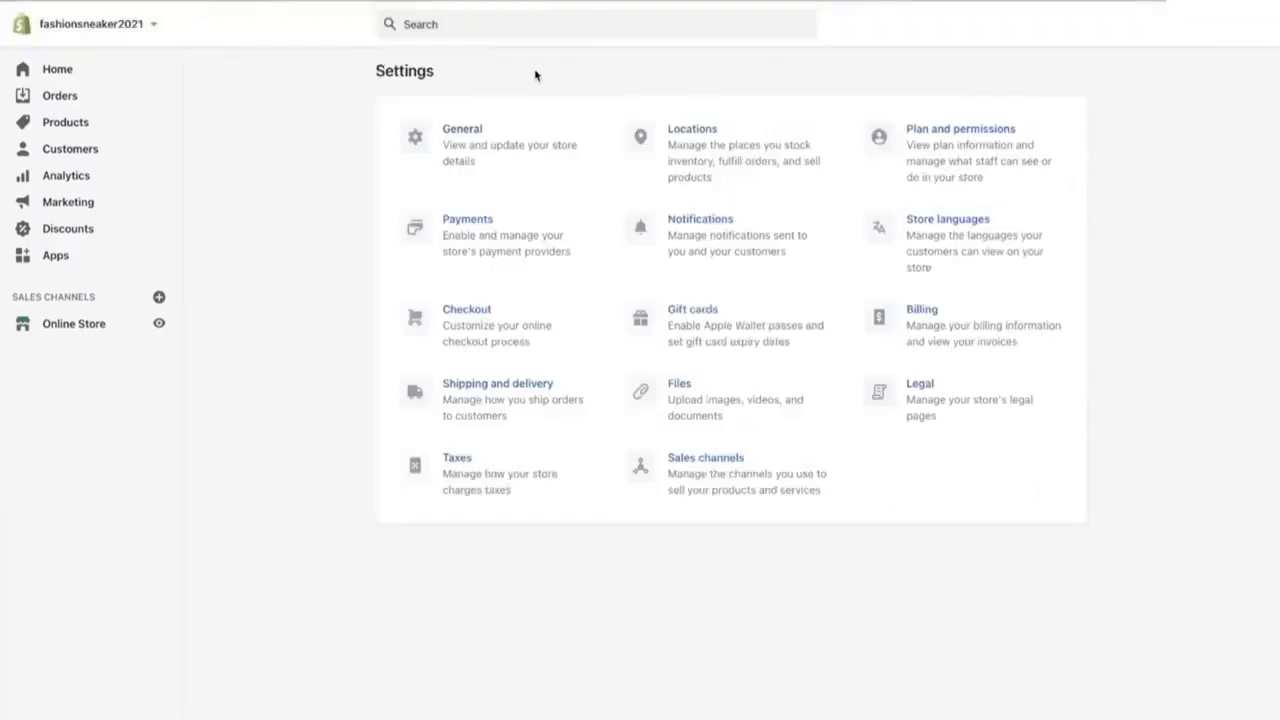
Step: Review the store name, industry options, legal business name and store address in the general settings
{"action": "left_click", "coordinate": [460, 152]}
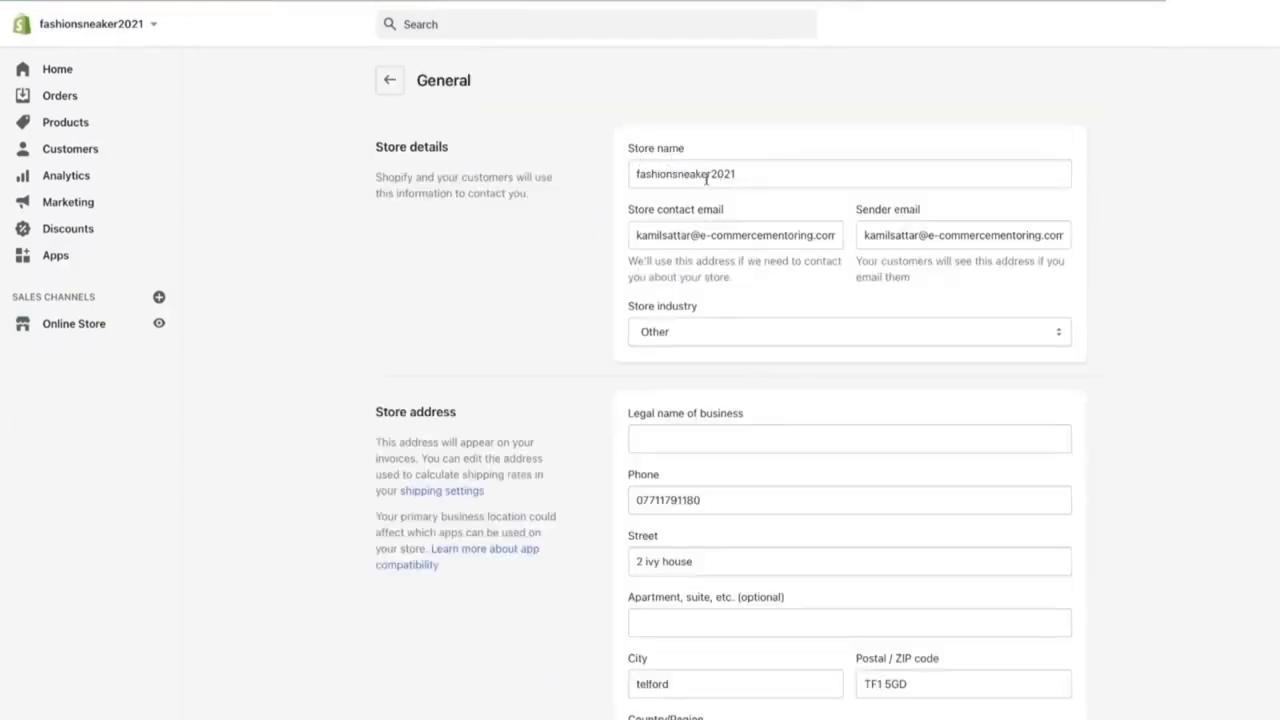
{"action": "left_click", "coordinate": [751, 164]}
{"action": "left_click", "coordinate": [610, 293]}
{"action": "left_click", "coordinate": [670, 331]}
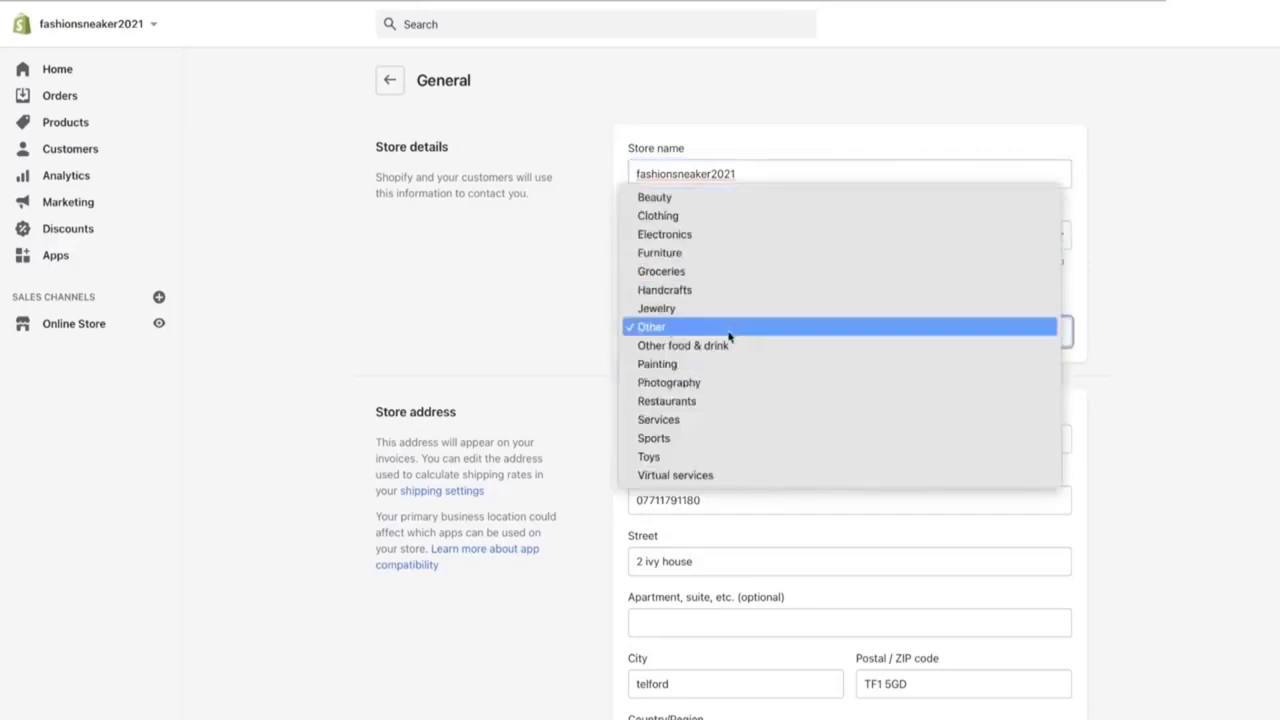
{"action": "left_click", "coordinate": [558, 357]}
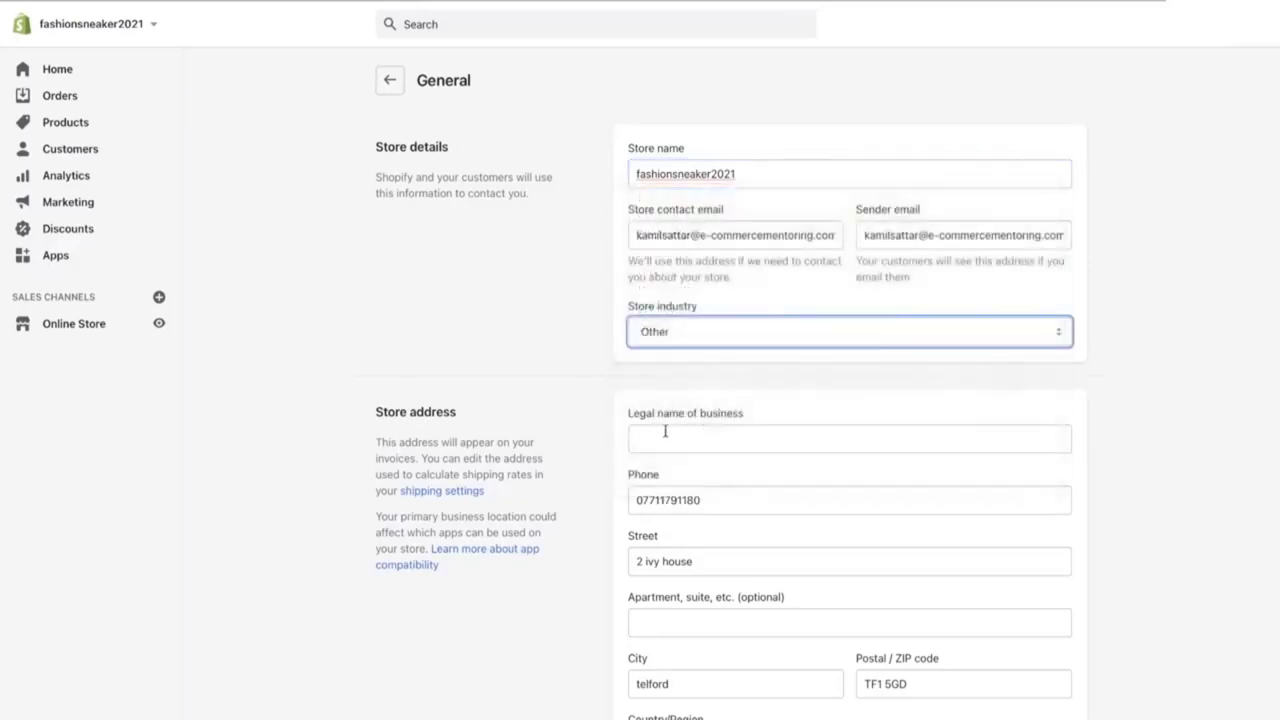
{"action": "left_click", "coordinate": [632, 446]}
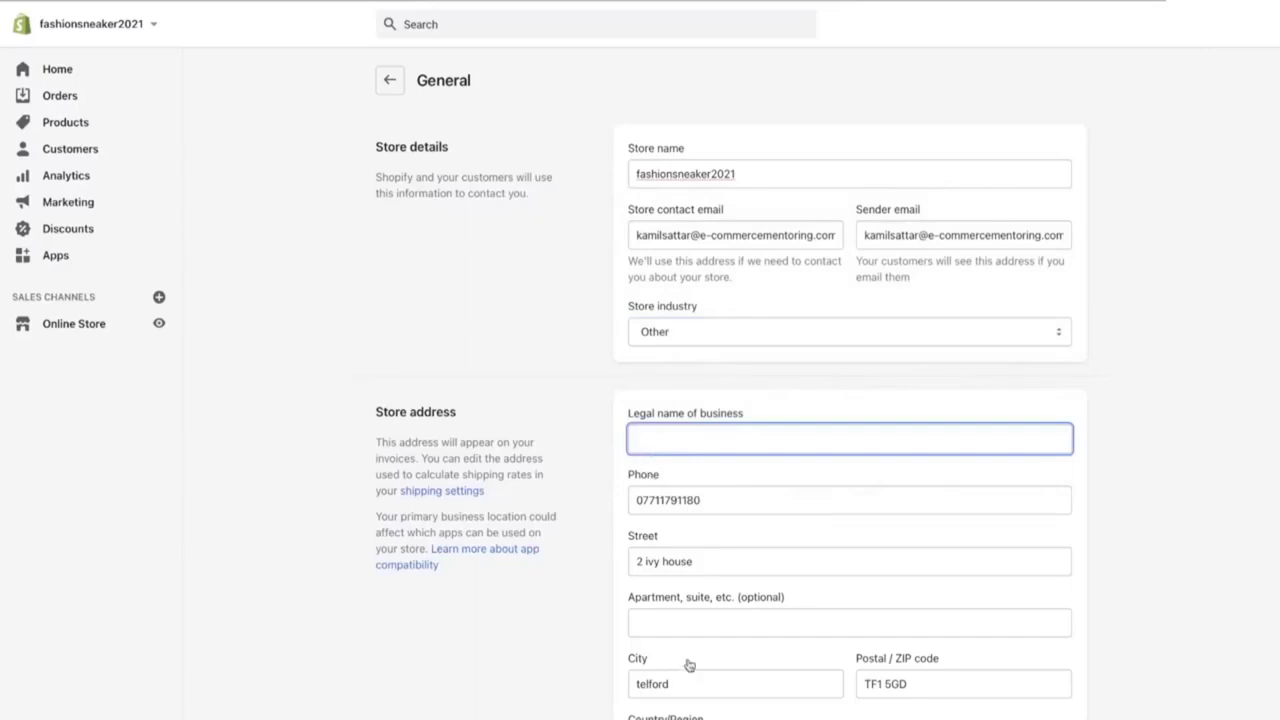
{"action": "scroll", "coordinate": [689, 666], "scroll_direction": "down", "scroll_amount": 10}
{"action": "scroll", "coordinate": [697, 206], "scroll_direction": "up", "scroll_amount": 4}
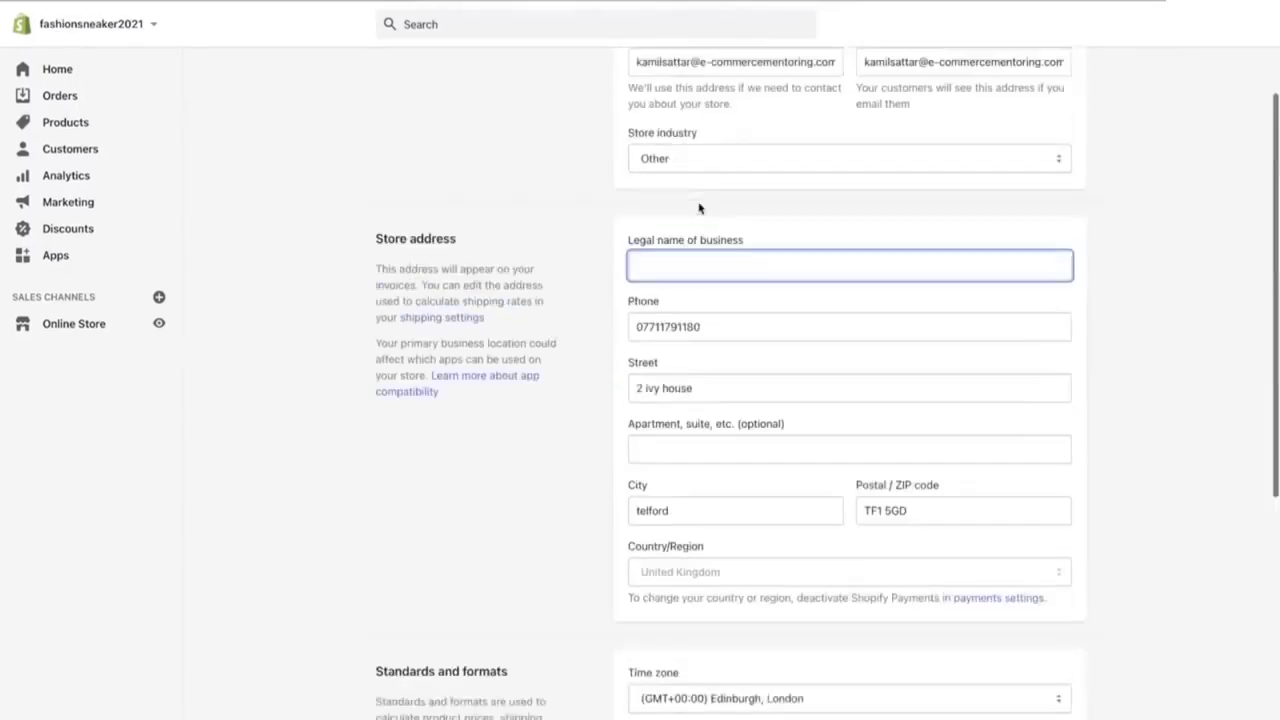
Step: Set the store currency to US Dollar (USD) and save the general settings
{"action": "scroll", "coordinate": [700, 203], "scroll_direction": "down", "scroll_amount": 4}
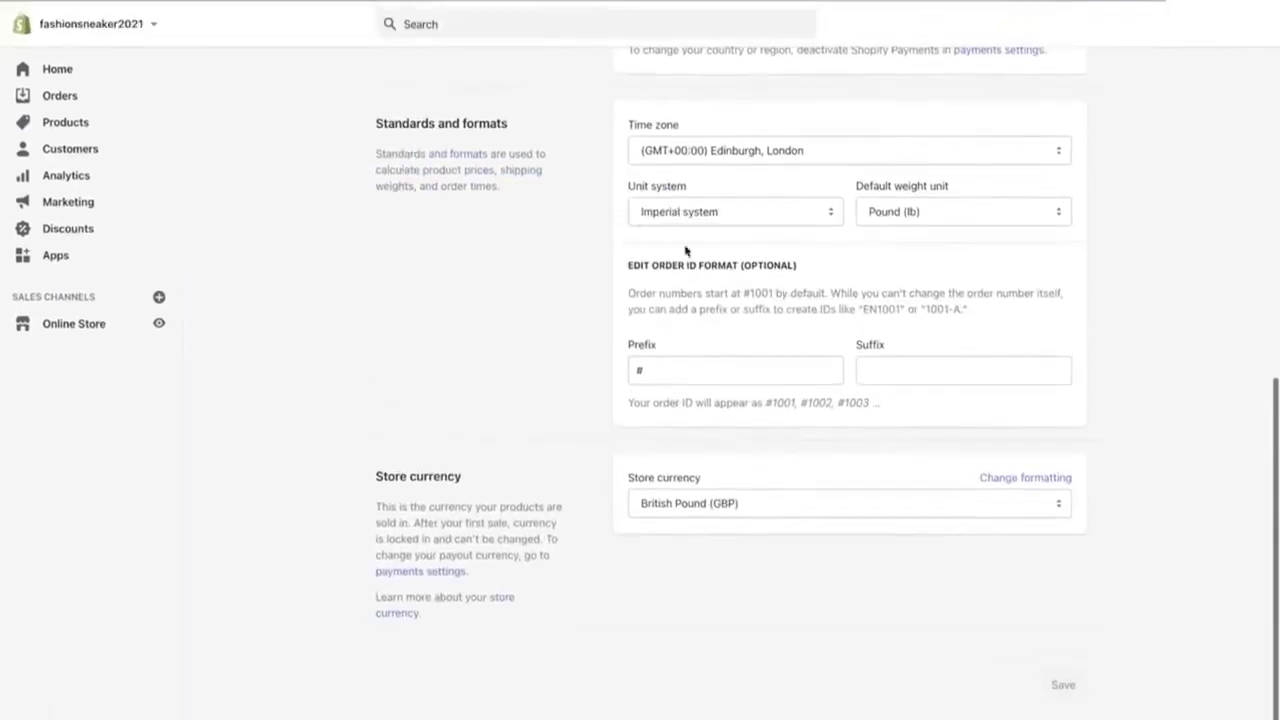
{"action": "left_click", "coordinate": [724, 500]}
{"action": "left_click", "coordinate": [665, 457]}
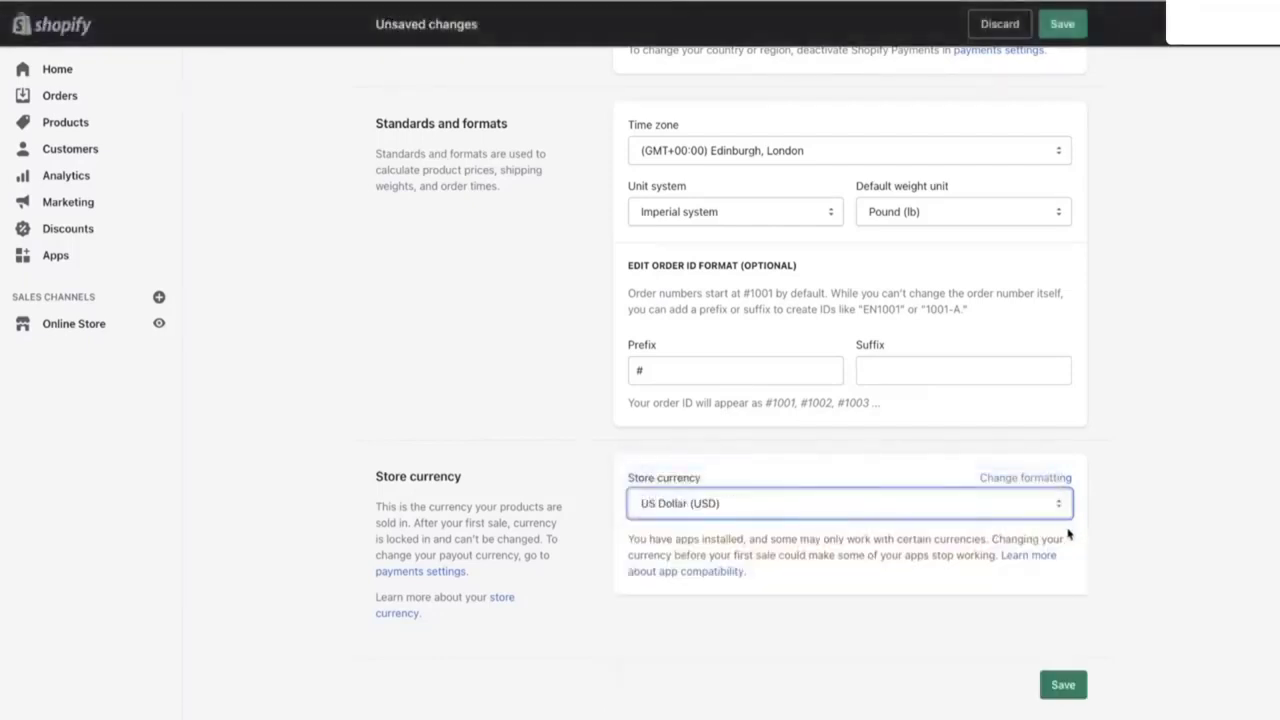
{"action": "left_click", "coordinate": [1063, 685]}
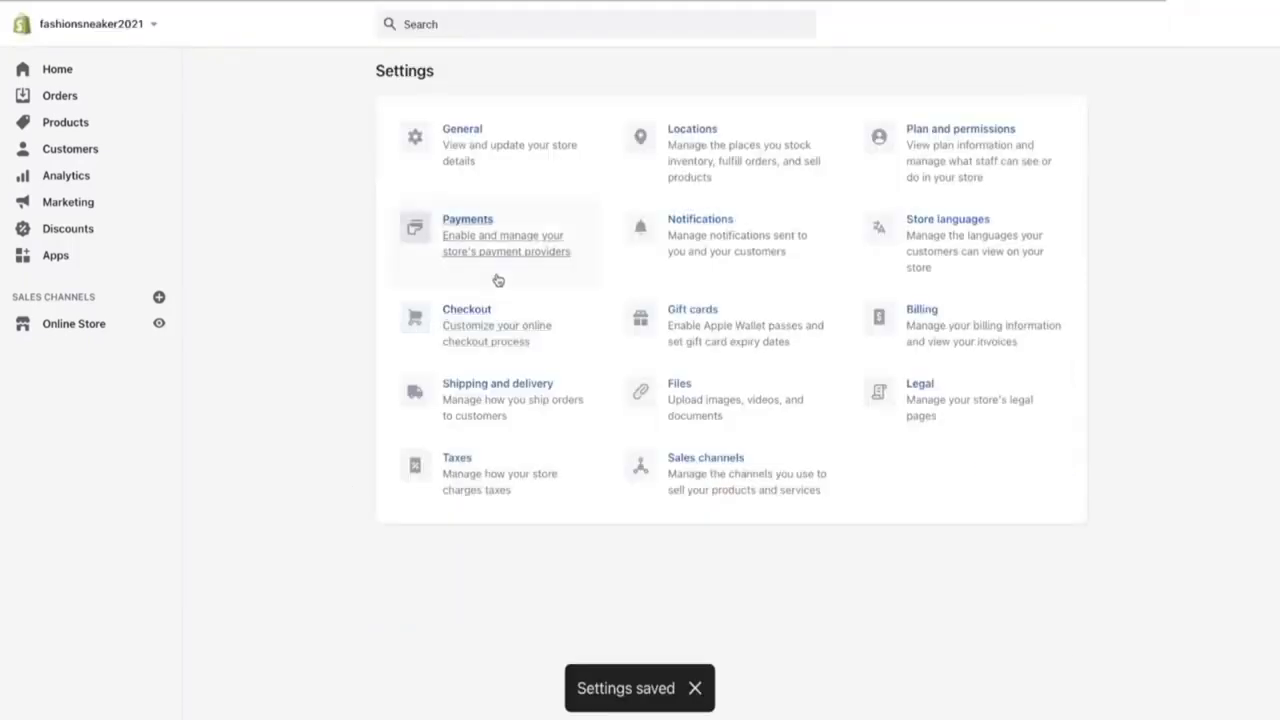
Step: Open the payment settings and review the Shopify Payments, PayPal, Amazon Pay and third-party provider options
{"action": "left_click", "coordinate": [492, 265]}
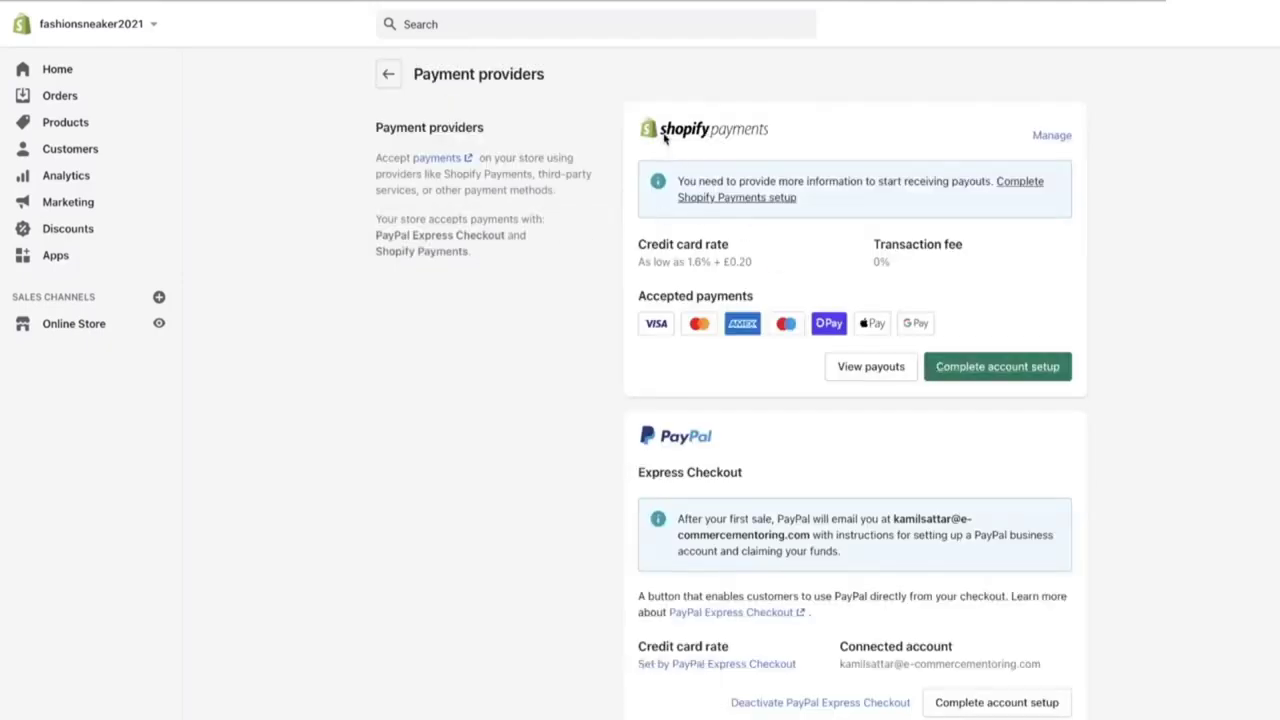
{"action": "scroll", "coordinate": [637, 520], "scroll_direction": "down", "scroll_amount": 6}
{"action": "scroll", "coordinate": [637, 520], "scroll_direction": "up", "scroll_amount": 4}
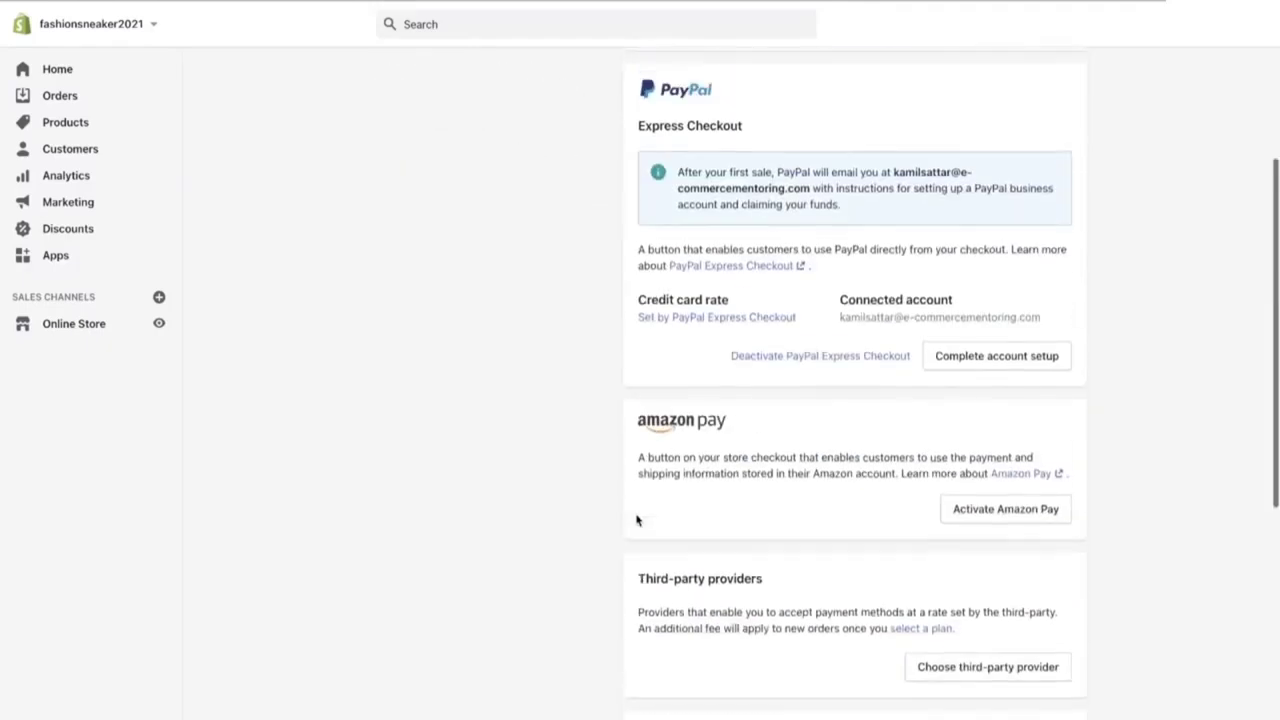
{"action": "scroll", "coordinate": [668, 527], "scroll_direction": "down", "scroll_amount": 2}
{"action": "scroll", "coordinate": [682, 533], "scroll_direction": "up", "scroll_amount": 4}
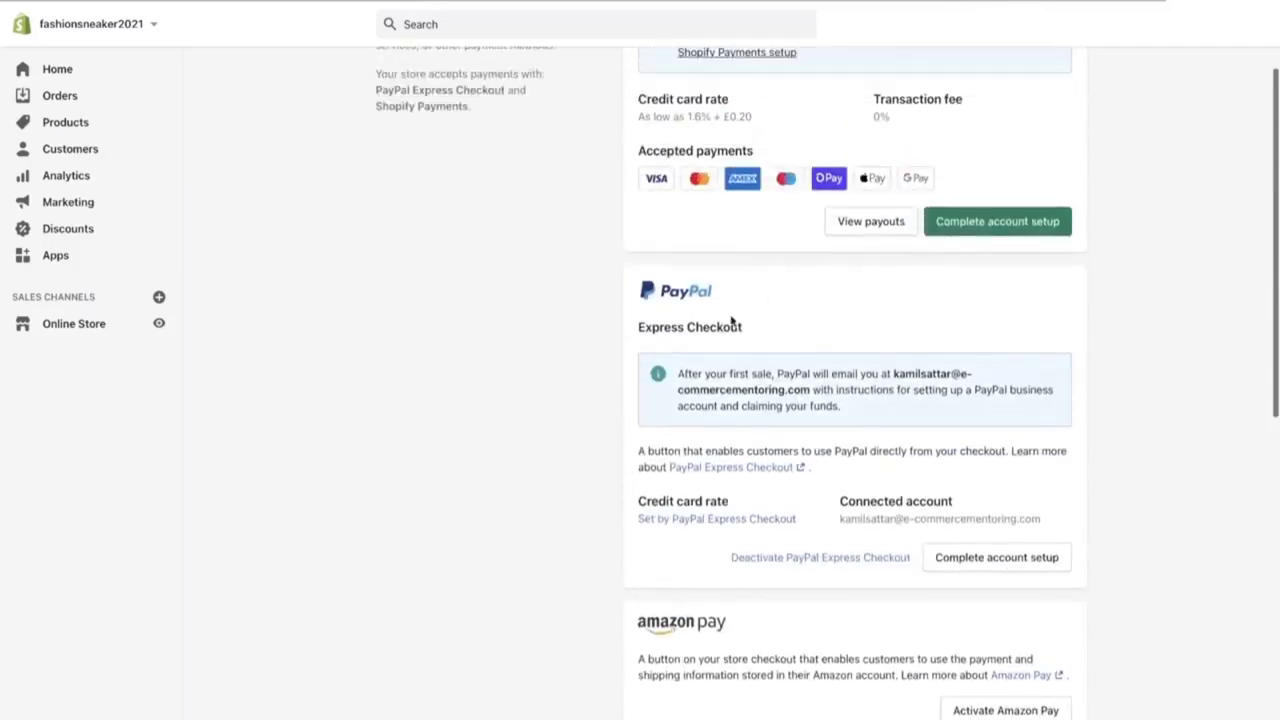
{"action": "scroll", "coordinate": [740, 325], "scroll_direction": "up", "scroll_amount": 2}
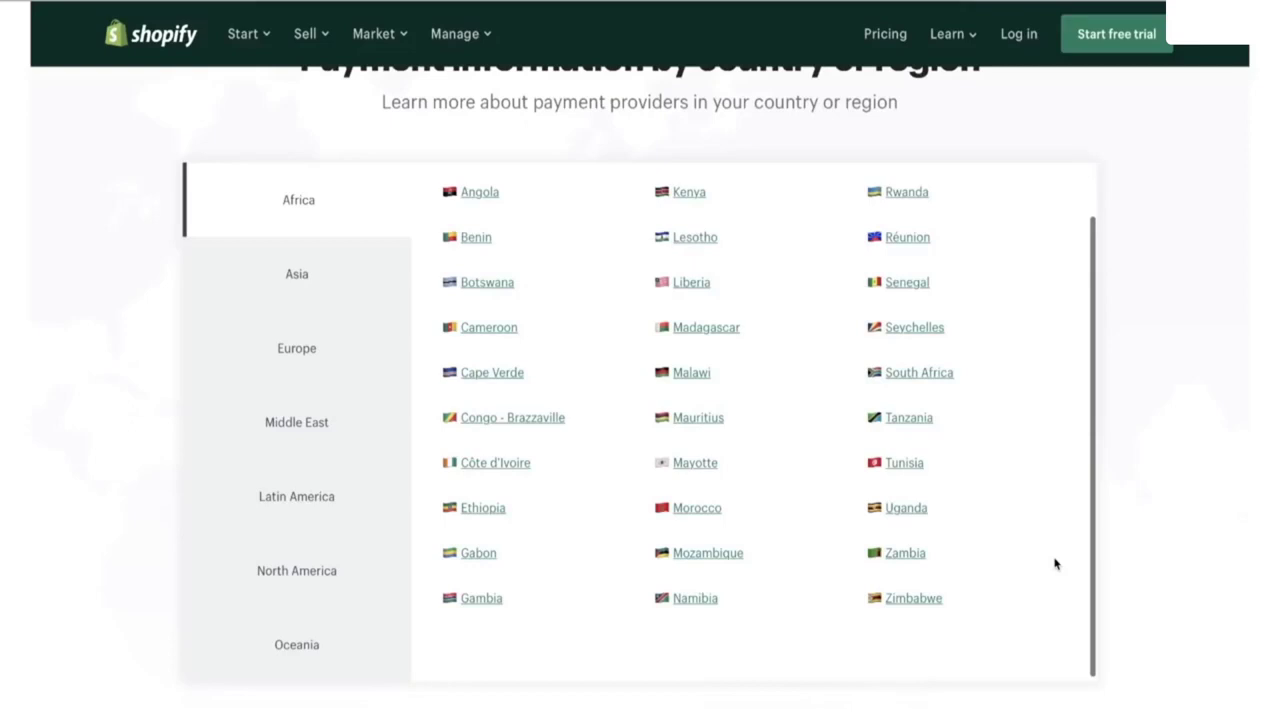
Step: Examine the payment providers available for Kenya in Shopify's payment information by country
{"action": "left_click", "coordinate": [683, 195]}
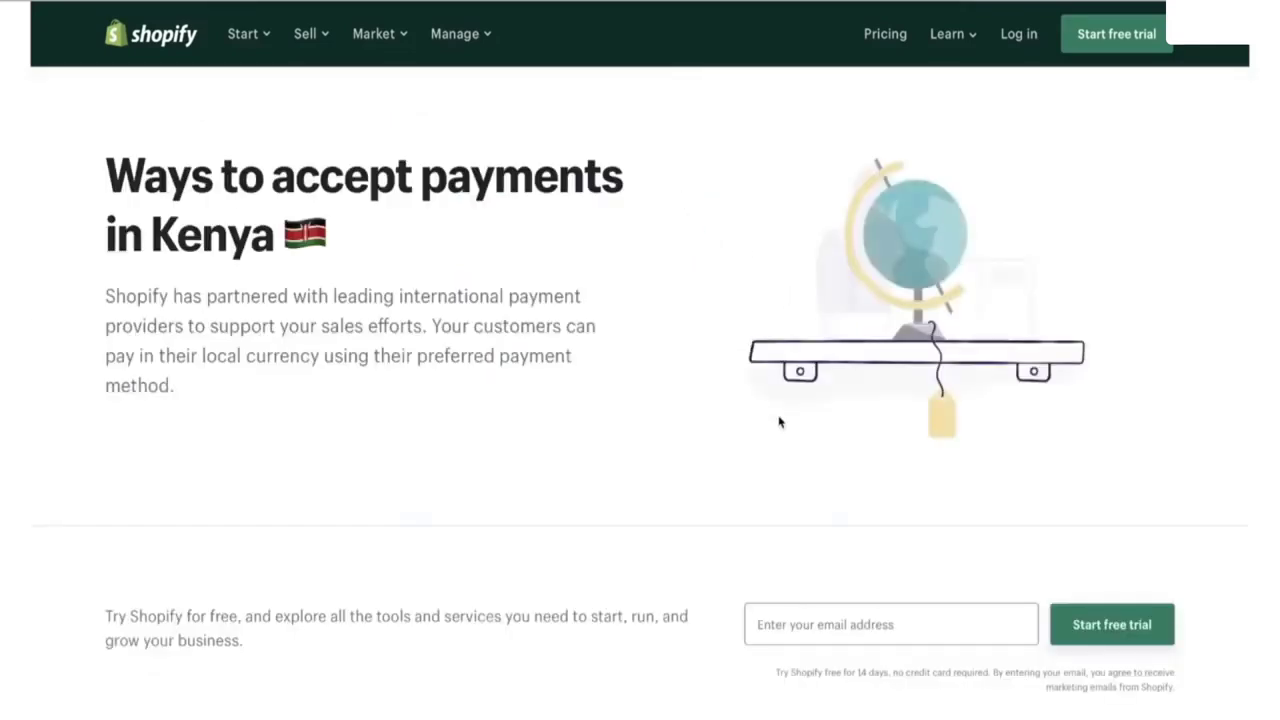
{"action": "scroll", "coordinate": [777, 420], "scroll_direction": "down", "scroll_amount": 4}
{"action": "scroll", "coordinate": [779, 422], "scroll_direction": "down", "scroll_amount": 10}
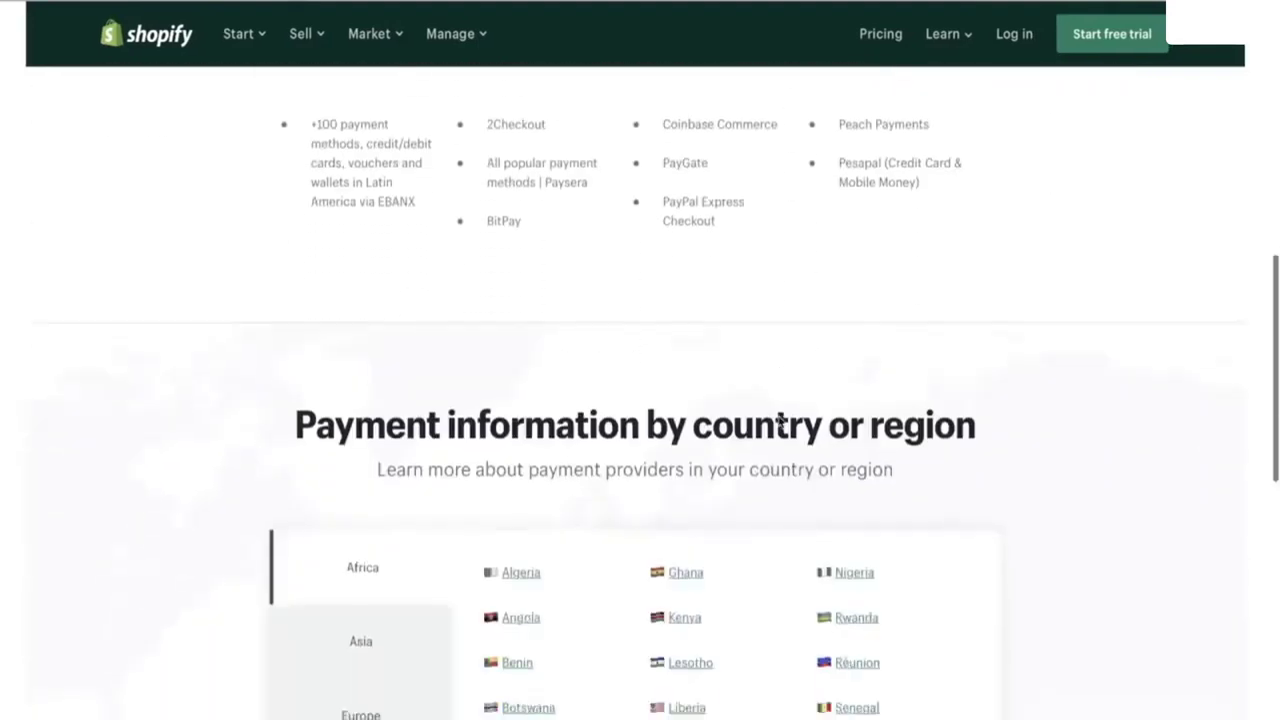
{"action": "scroll", "coordinate": [779, 422], "scroll_direction": "up", "scroll_amount": 4}
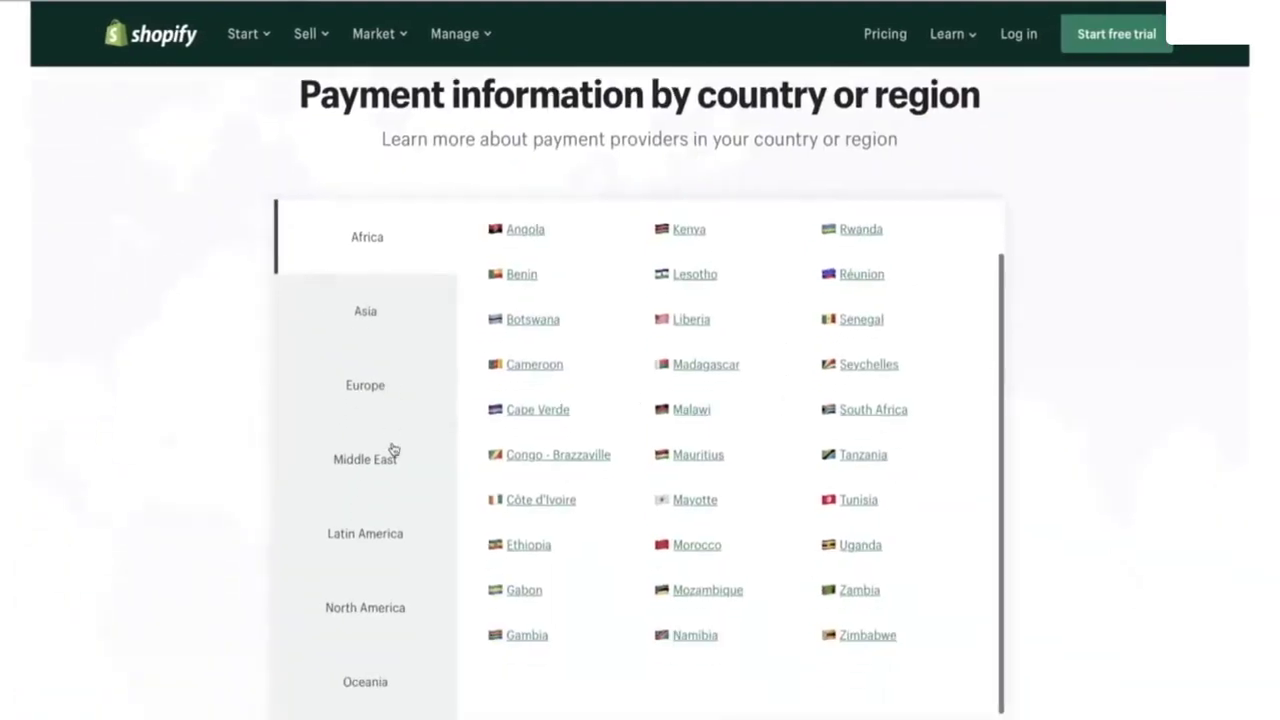
Step: Switch the region list to Middle East and examine the payment providers available for Egypt
{"action": "left_click", "coordinate": [385, 452]}
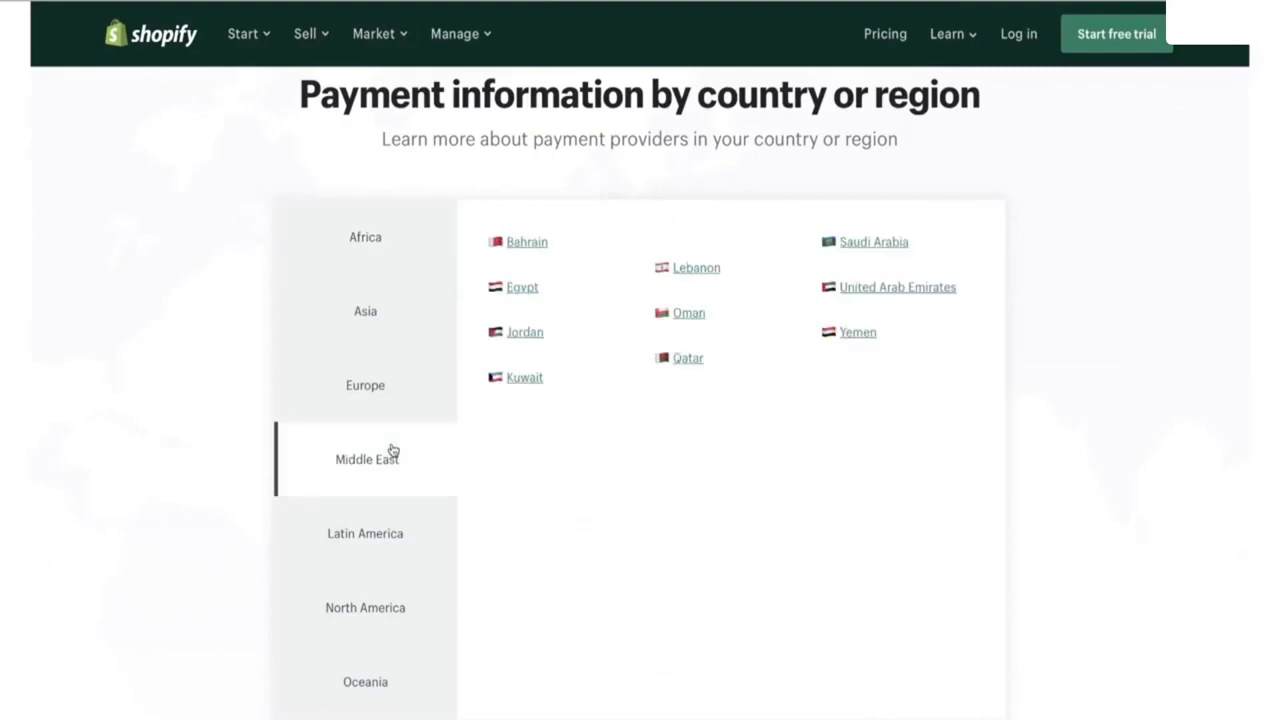
{"action": "left_click", "coordinate": [515, 289]}
{"action": "scroll", "coordinate": [694, 486], "scroll_direction": "down", "scroll_amount": 5}
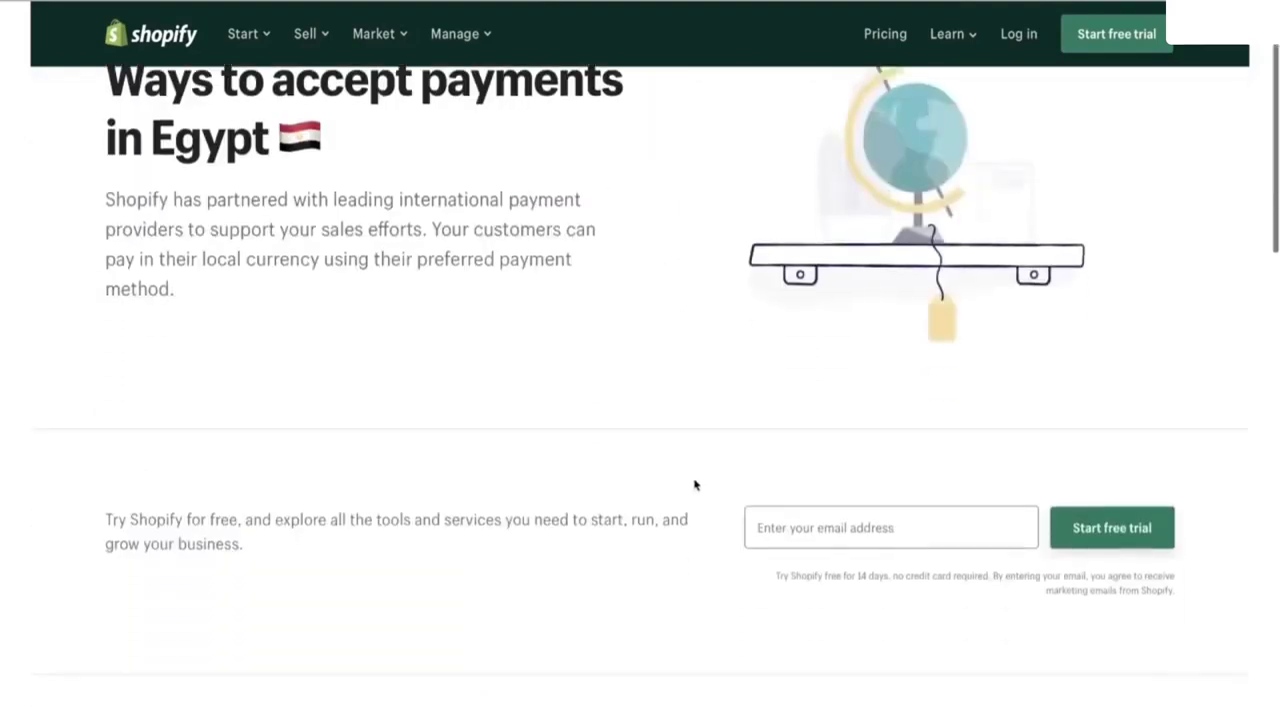
{"action": "scroll", "coordinate": [694, 486], "scroll_direction": "down", "scroll_amount": 6}
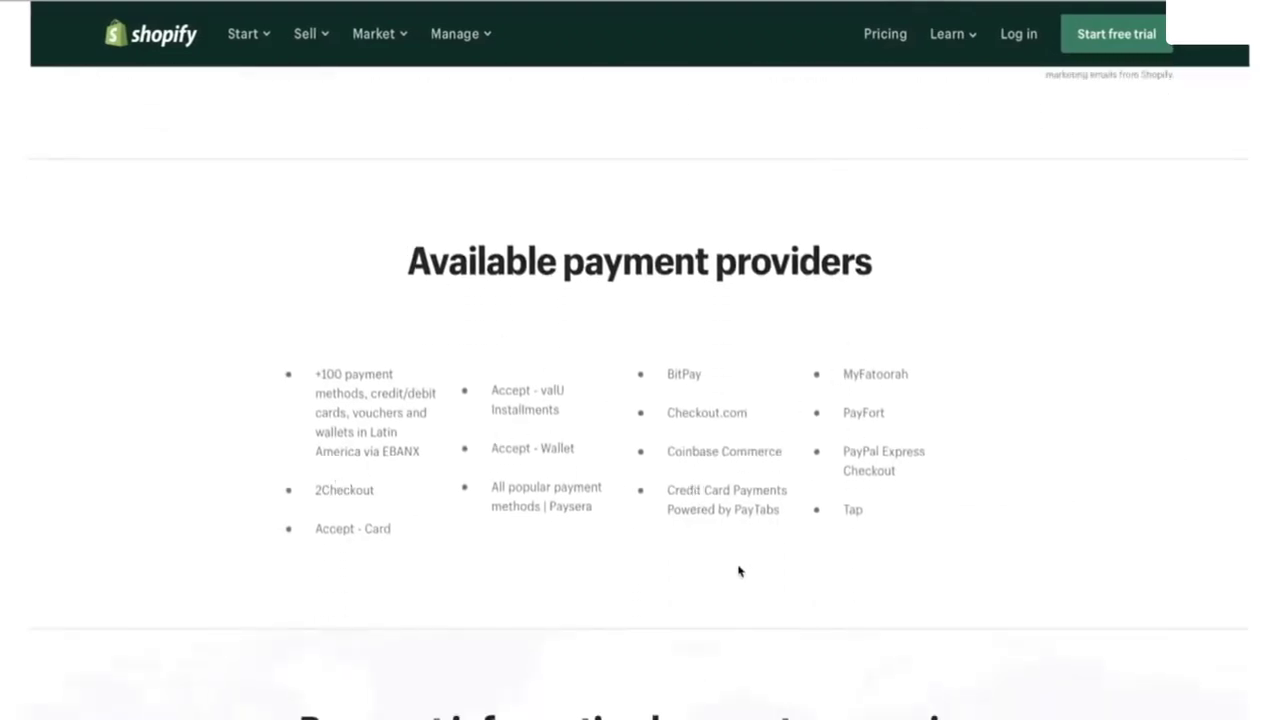
Step: Return to the country list and examine the payment information for Ghana
{"action": "scroll", "coordinate": [737, 569], "scroll_direction": "down", "scroll_amount": 10}
{"action": "scroll", "coordinate": [737, 569], "scroll_direction": "up", "scroll_amount": 5}
{"action": "scroll", "coordinate": [737, 489], "scroll_direction": "down", "scroll_amount": 1}
{"action": "scroll", "coordinate": [725, 370], "scroll_direction": "up", "scroll_amount": 1}
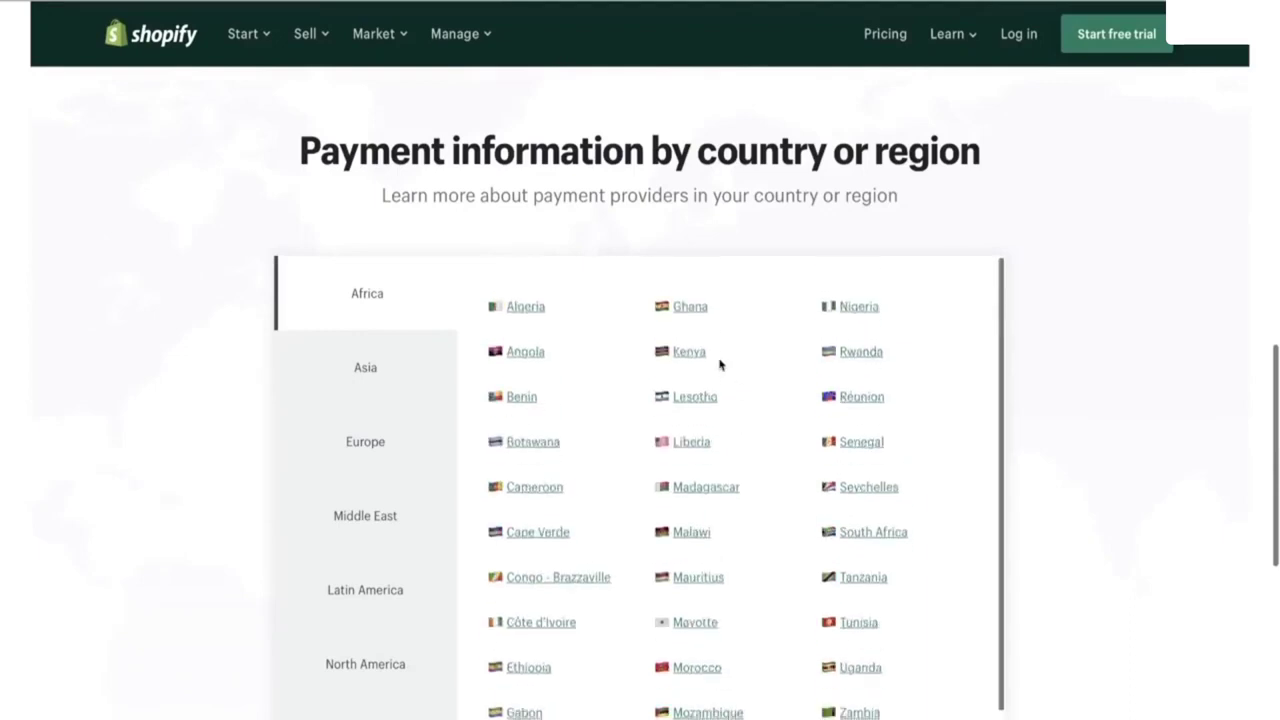
{"action": "left_click", "coordinate": [686, 298]}
{"action": "scroll", "coordinate": [734, 444], "scroll_direction": "down", "scroll_amount": 3}
{"action": "scroll", "coordinate": [734, 444], "scroll_direction": "down", "scroll_amount": 5}
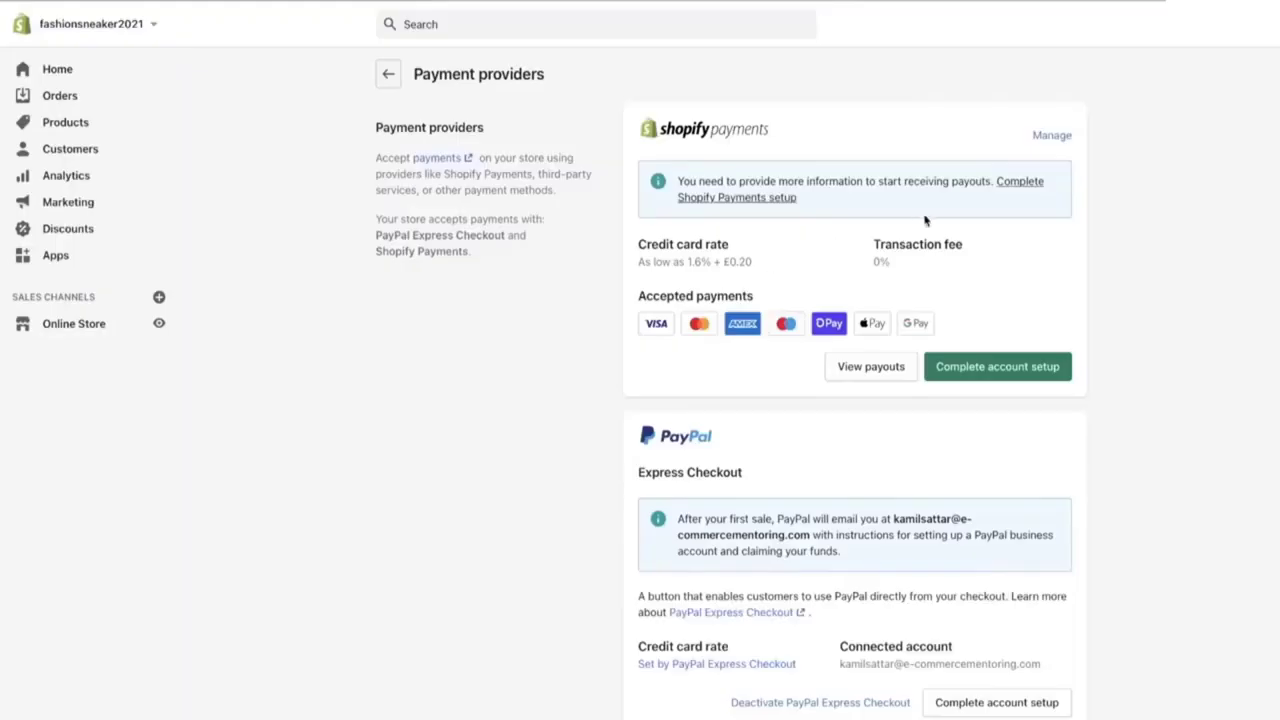
Step: Review the accepted payment methods in the Shopify Payments settings and the currencies that can be added to the store
{"action": "left_click", "coordinate": [1050, 137]}
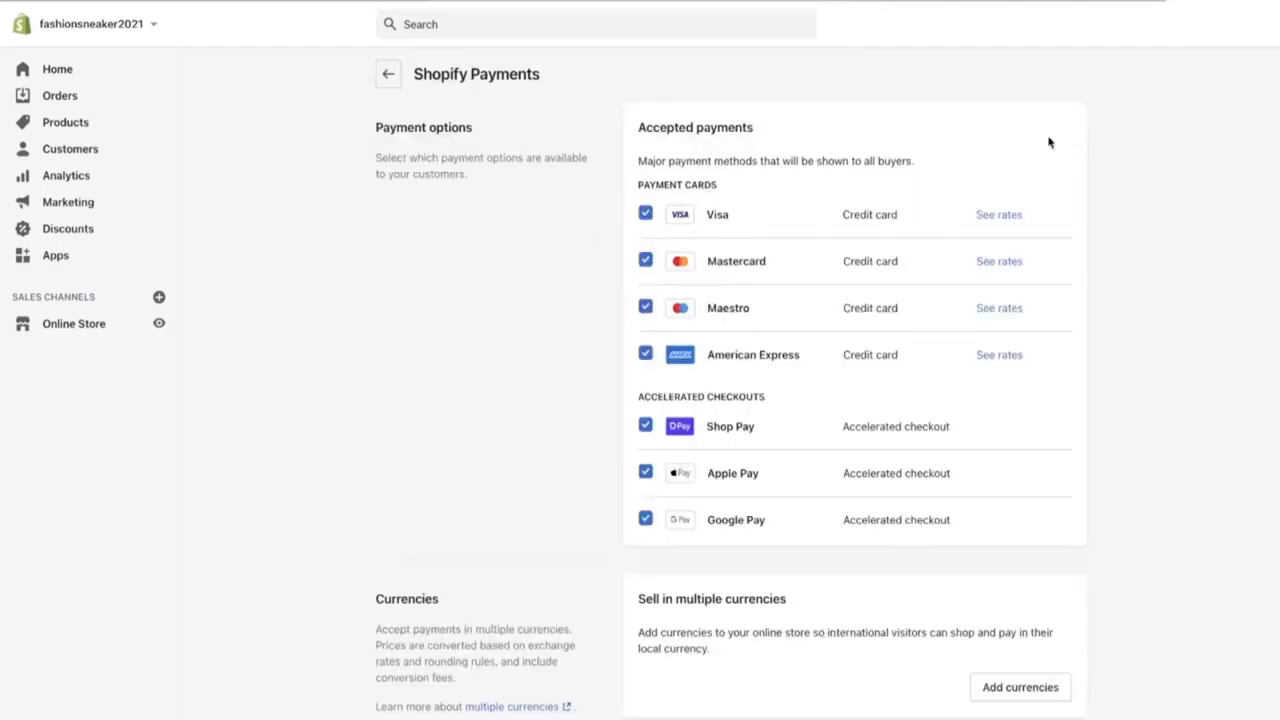
{"action": "scroll", "coordinate": [951, 363], "scroll_direction": "down", "scroll_amount": 3}
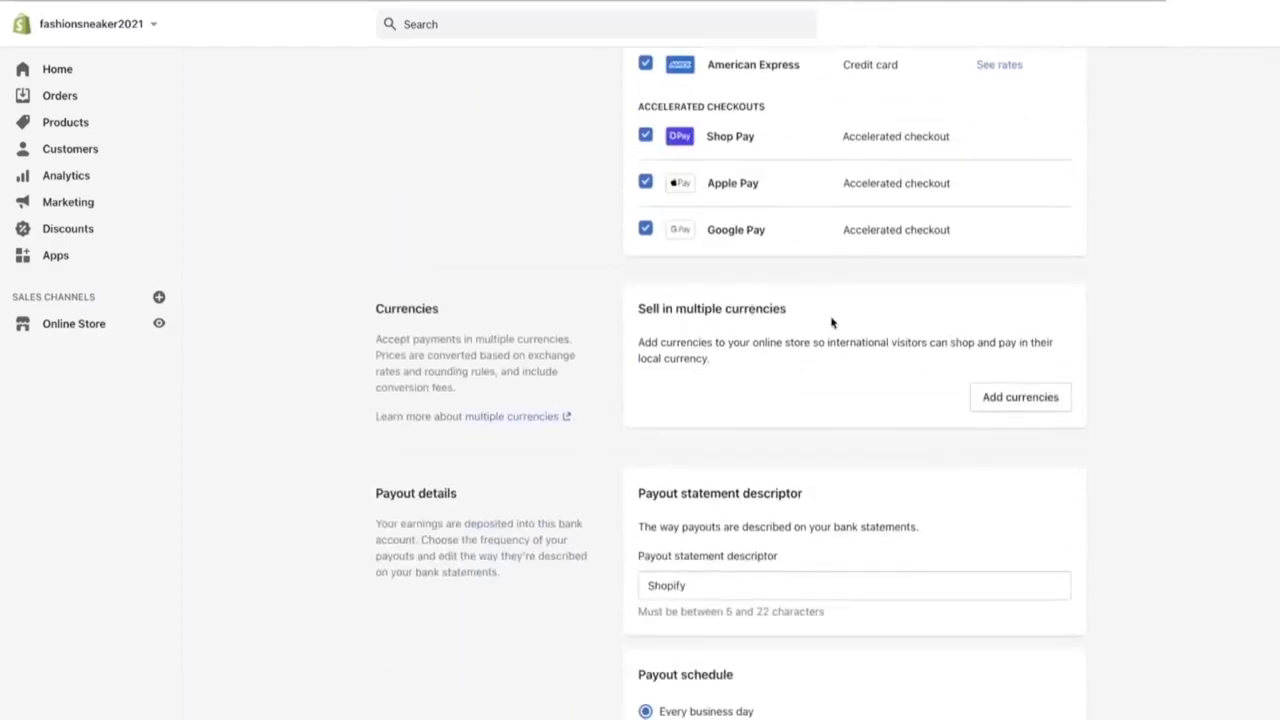
{"action": "left_click", "coordinate": [1016, 398]}
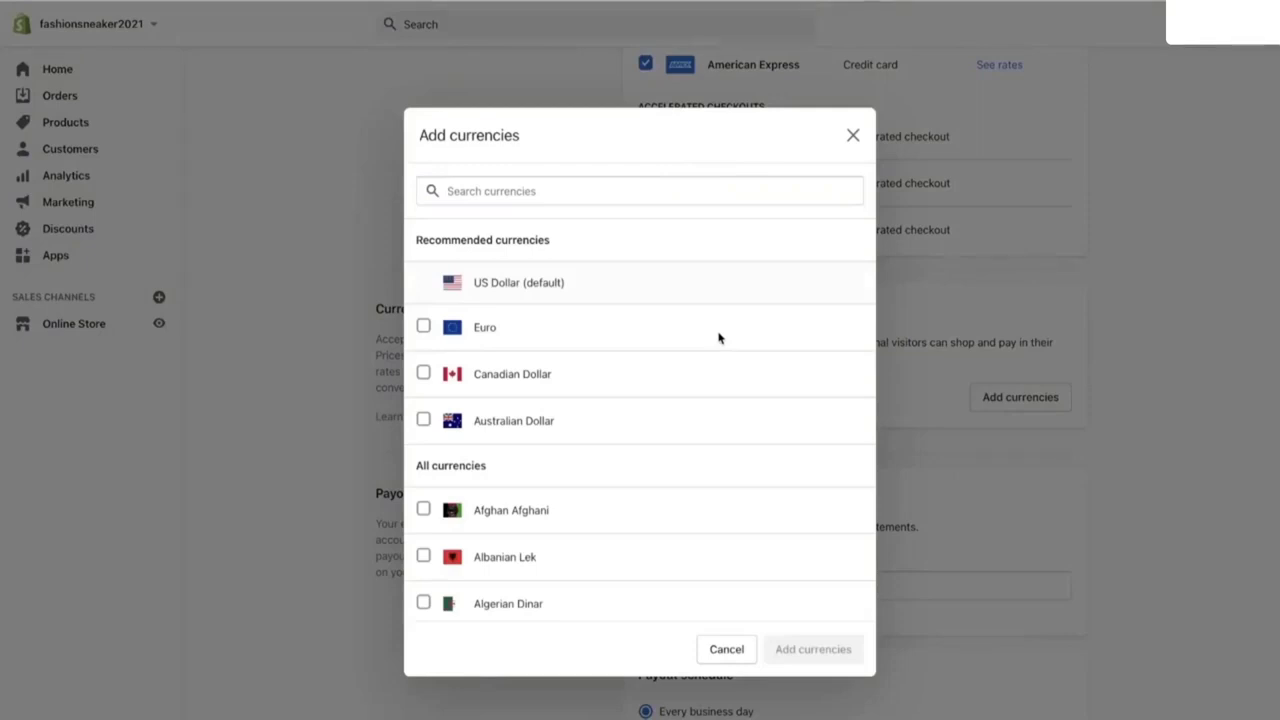
{"action": "left_click", "coordinate": [856, 136]}
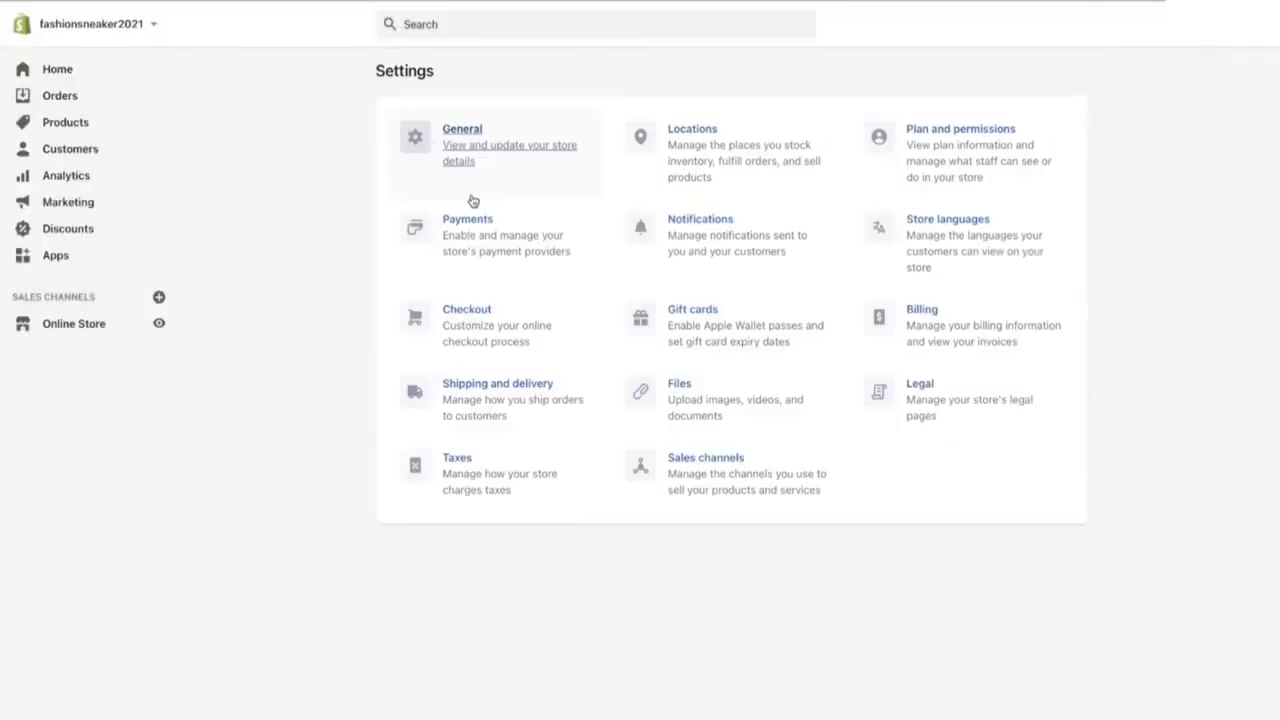
Step: Make customer accounts optional in the store's checkout settings
{"action": "left_click", "coordinate": [477, 312]}
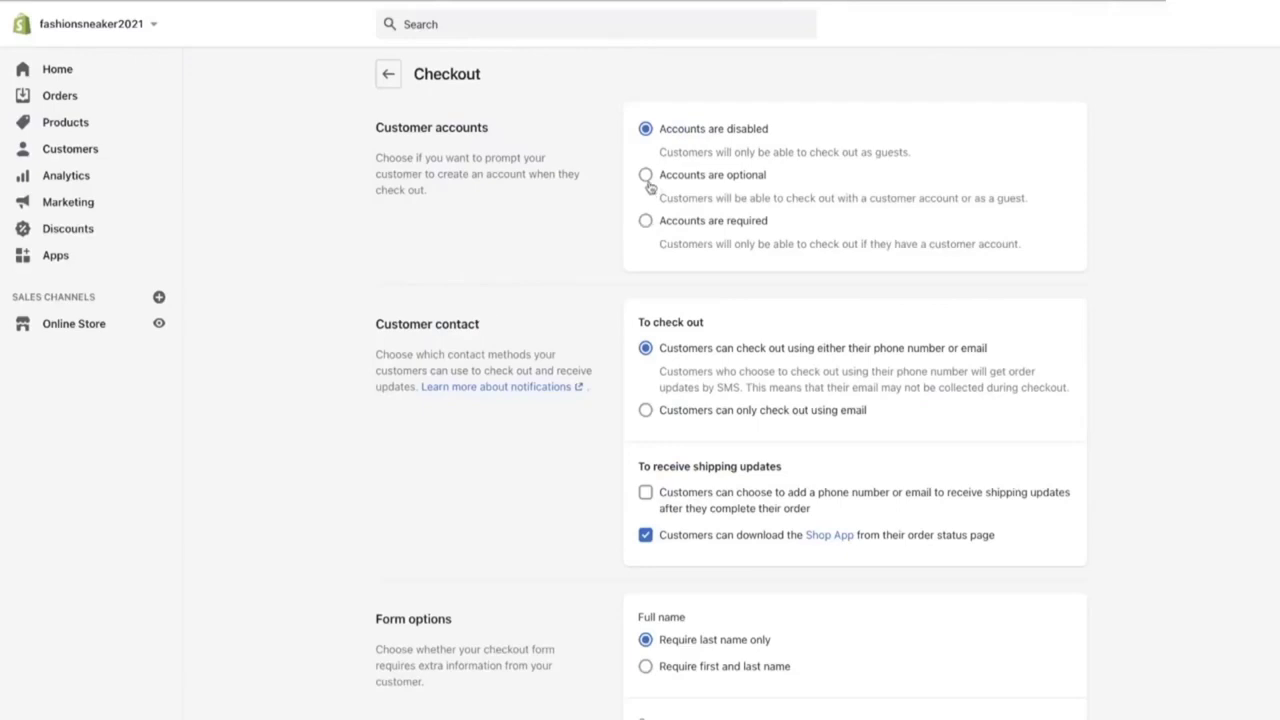
{"action": "left_click", "coordinate": [647, 176]}
{"action": "scroll", "coordinate": [689, 368], "scroll_direction": "down", "scroll_amount": 3}
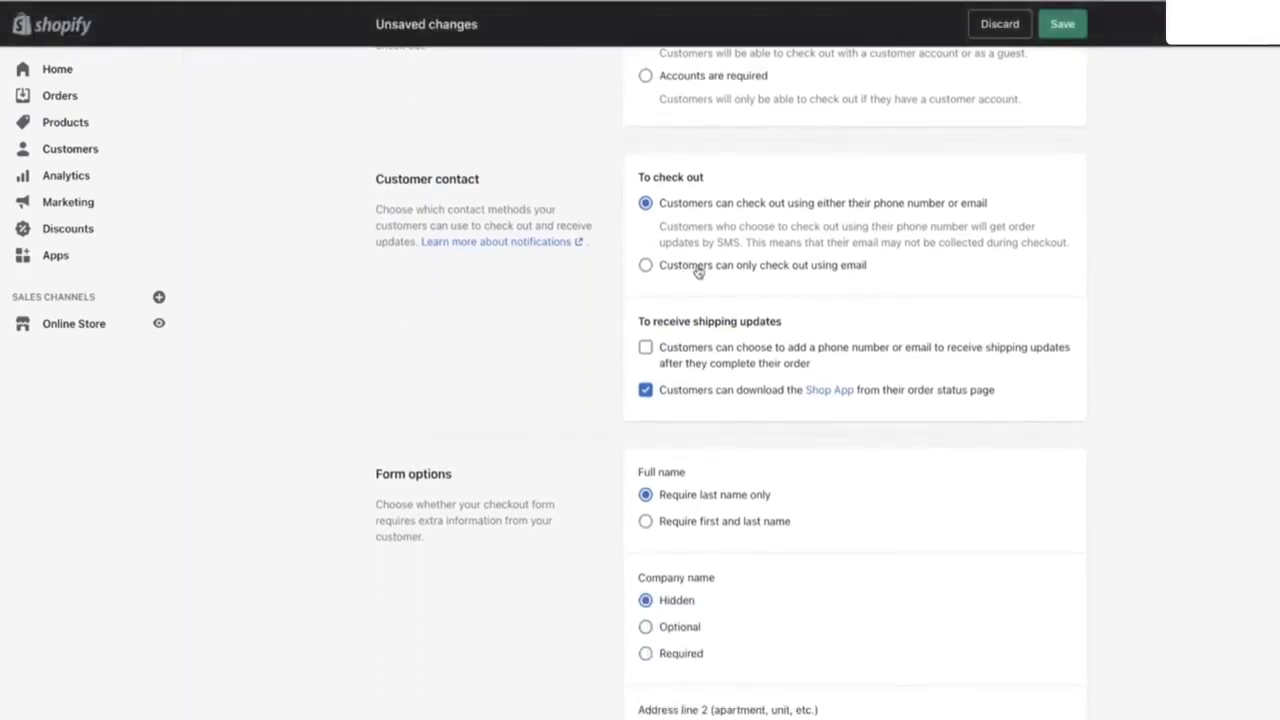
{"action": "scroll", "coordinate": [732, 384], "scroll_direction": "down", "scroll_amount": 2}
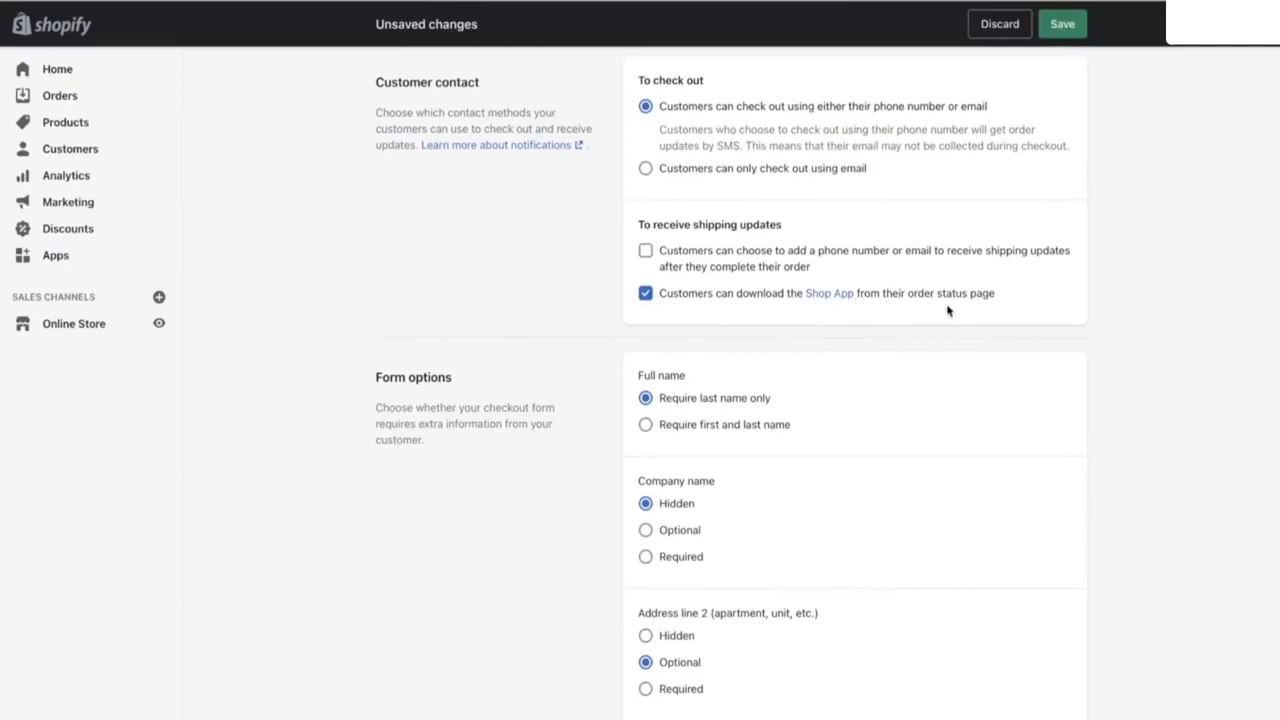
Step: Require first and last name, make company name and shipping address phone number optional in the form options, and save the checkout settings
{"action": "scroll", "coordinate": [757, 369], "scroll_direction": "down", "scroll_amount": 3}
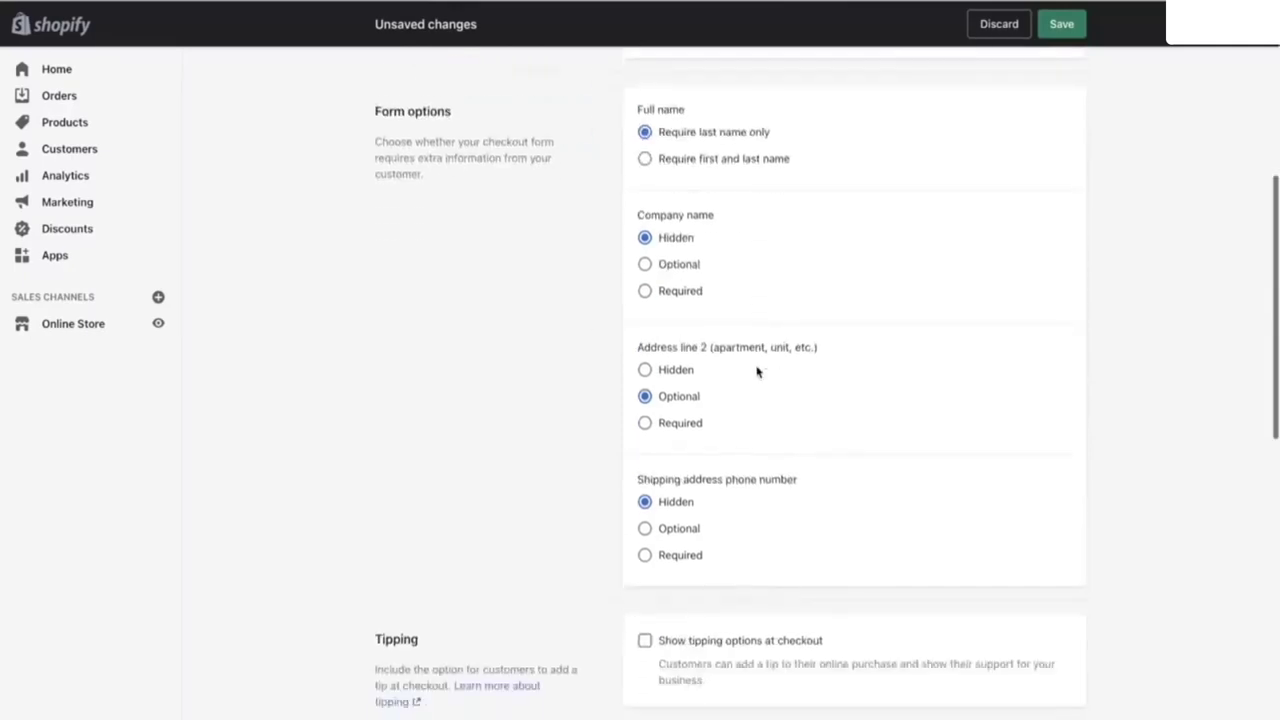
{"action": "left_click", "coordinate": [676, 164]}
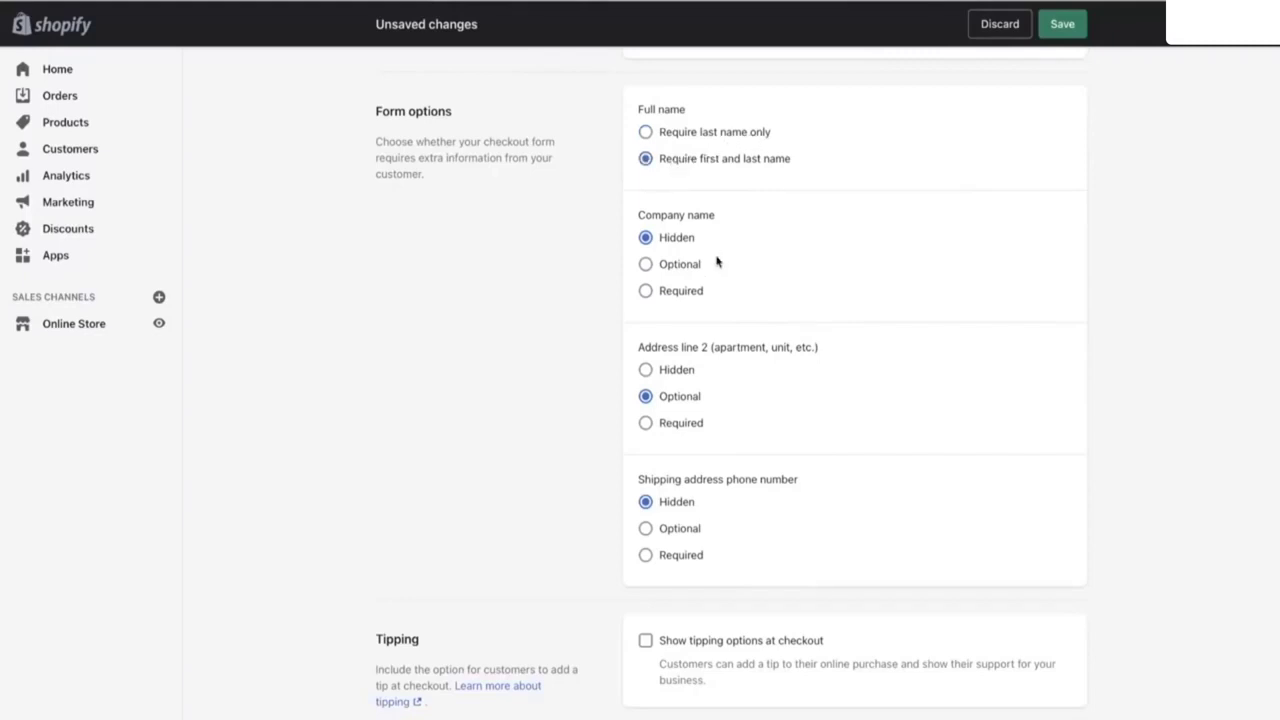
{"action": "left_click", "coordinate": [672, 265]}
{"action": "scroll", "coordinate": [747, 450], "scroll_direction": "down", "scroll_amount": 2}
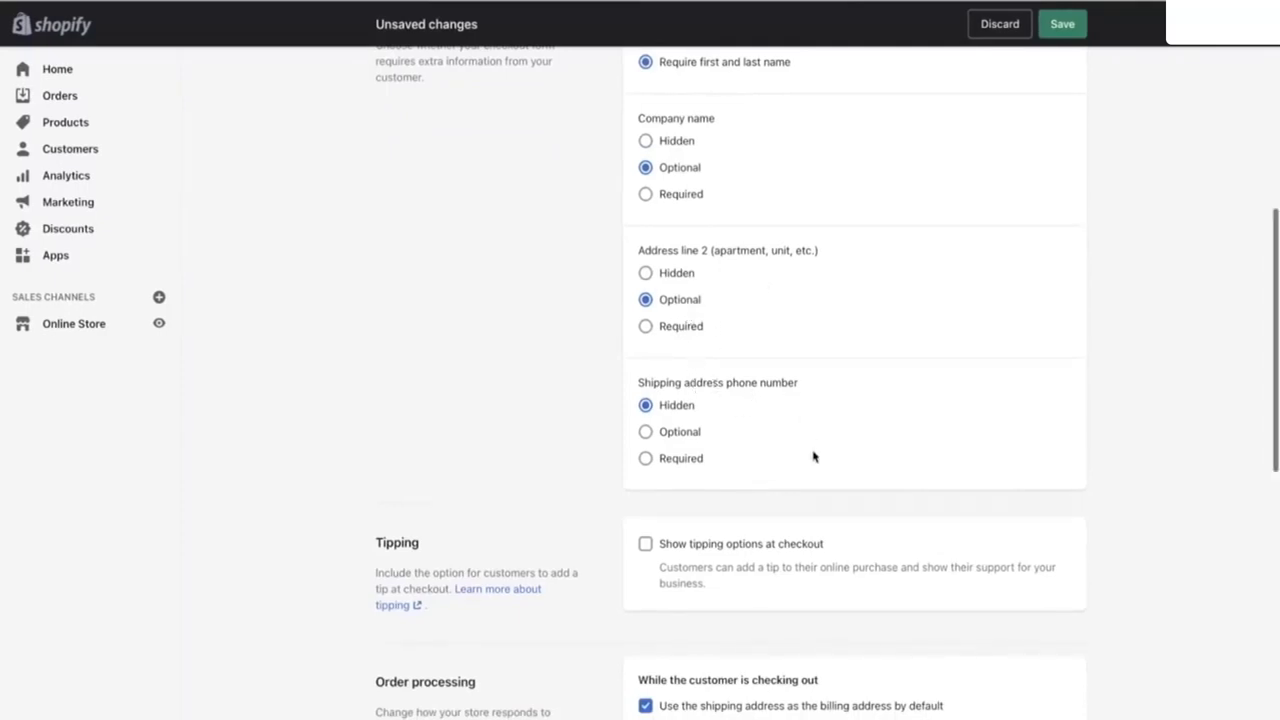
{"action": "scroll", "coordinate": [814, 451], "scroll_direction": "down", "scroll_amount": 2}
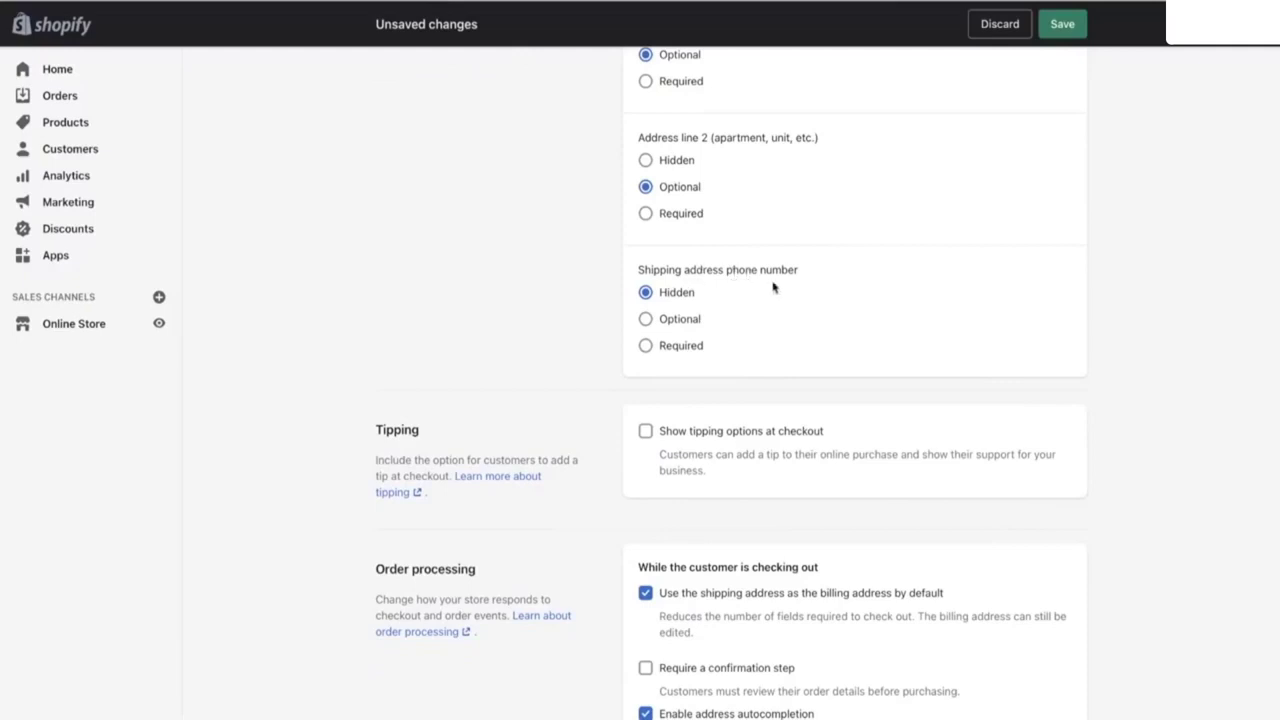
{"action": "left_click", "coordinate": [684, 320]}
{"action": "scroll", "coordinate": [747, 401], "scroll_direction": "down", "scroll_amount": 5}
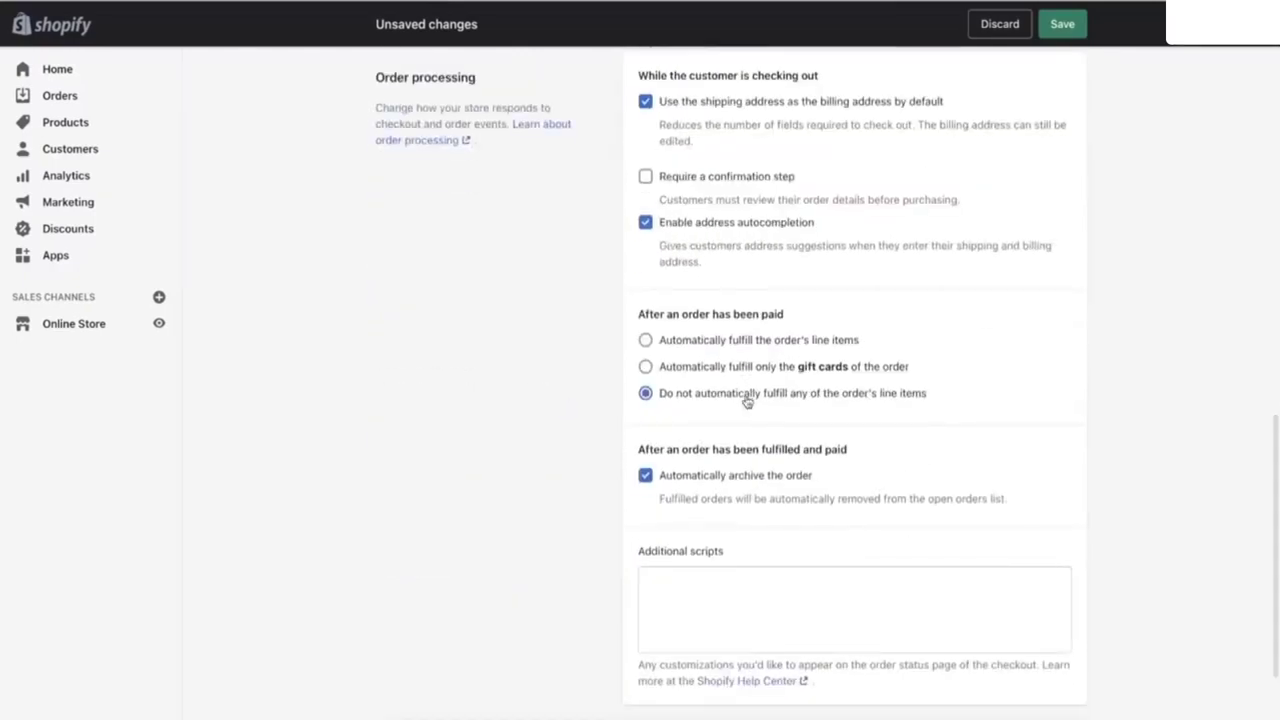
{"action": "scroll", "coordinate": [747, 401], "scroll_direction": "down", "scroll_amount": 3}
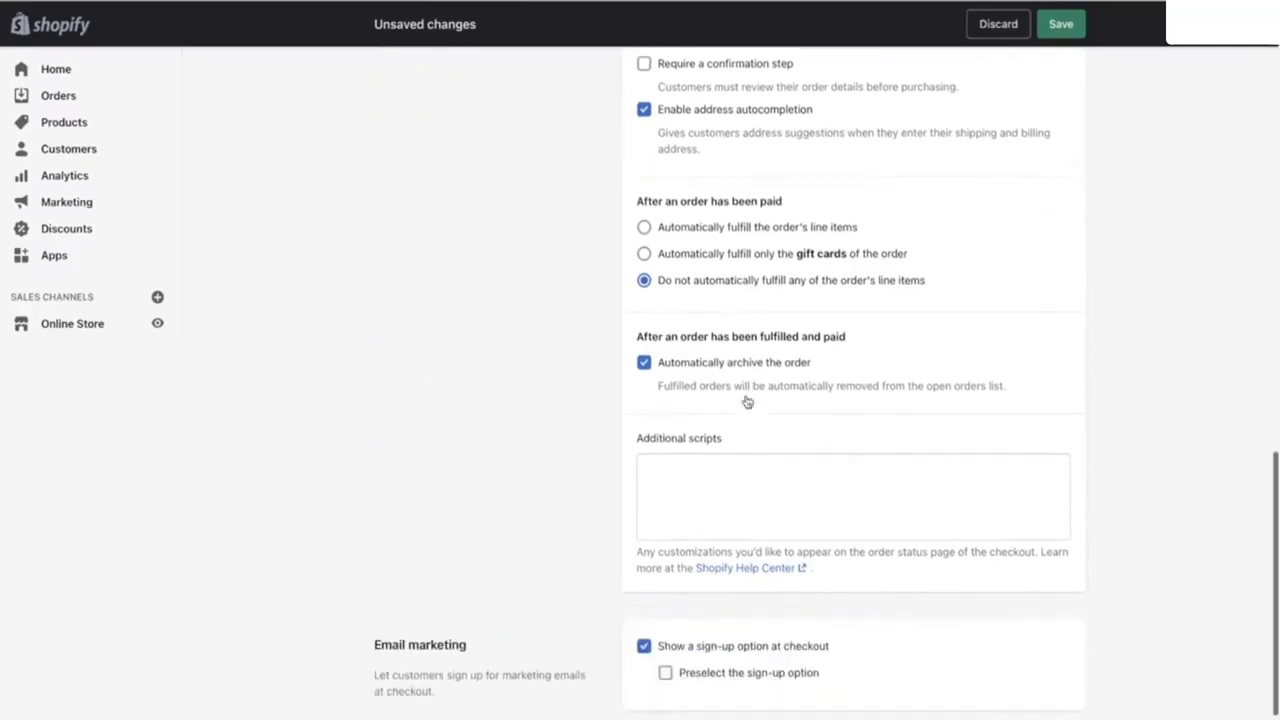
{"action": "scroll", "coordinate": [747, 401], "scroll_direction": "up", "scroll_amount": 15}
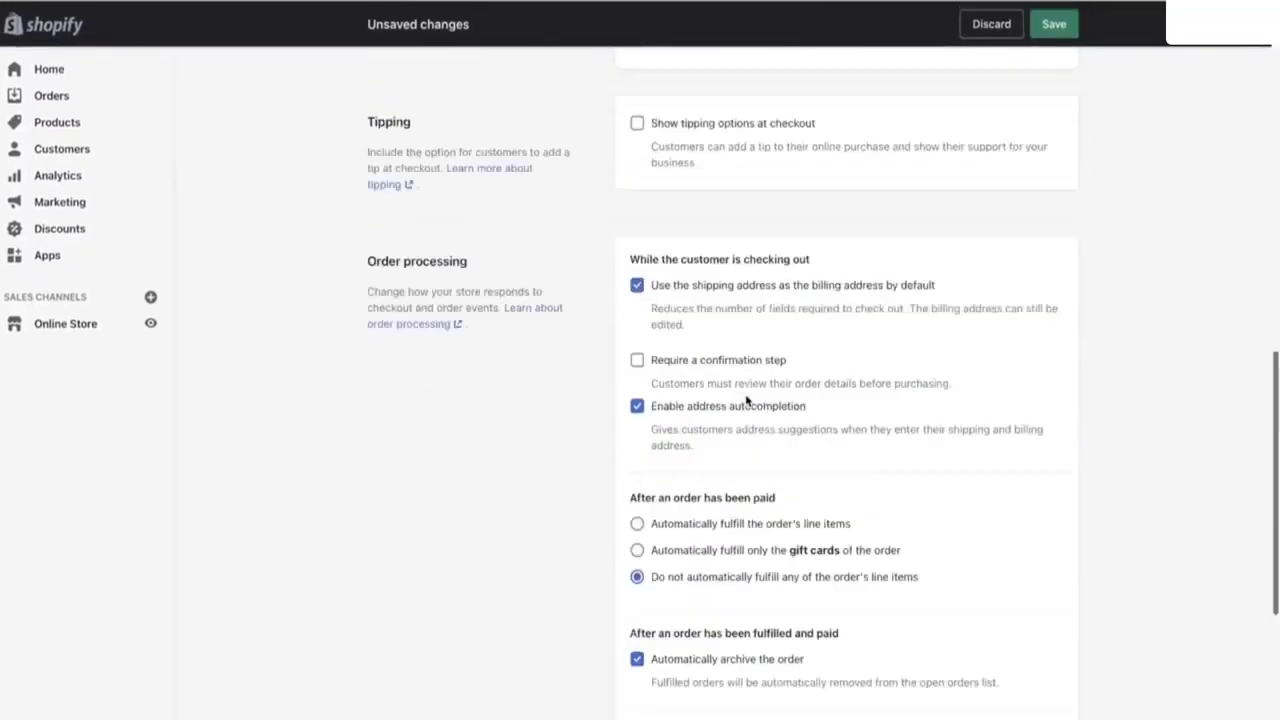
{"action": "left_click", "coordinate": [1062, 24]}
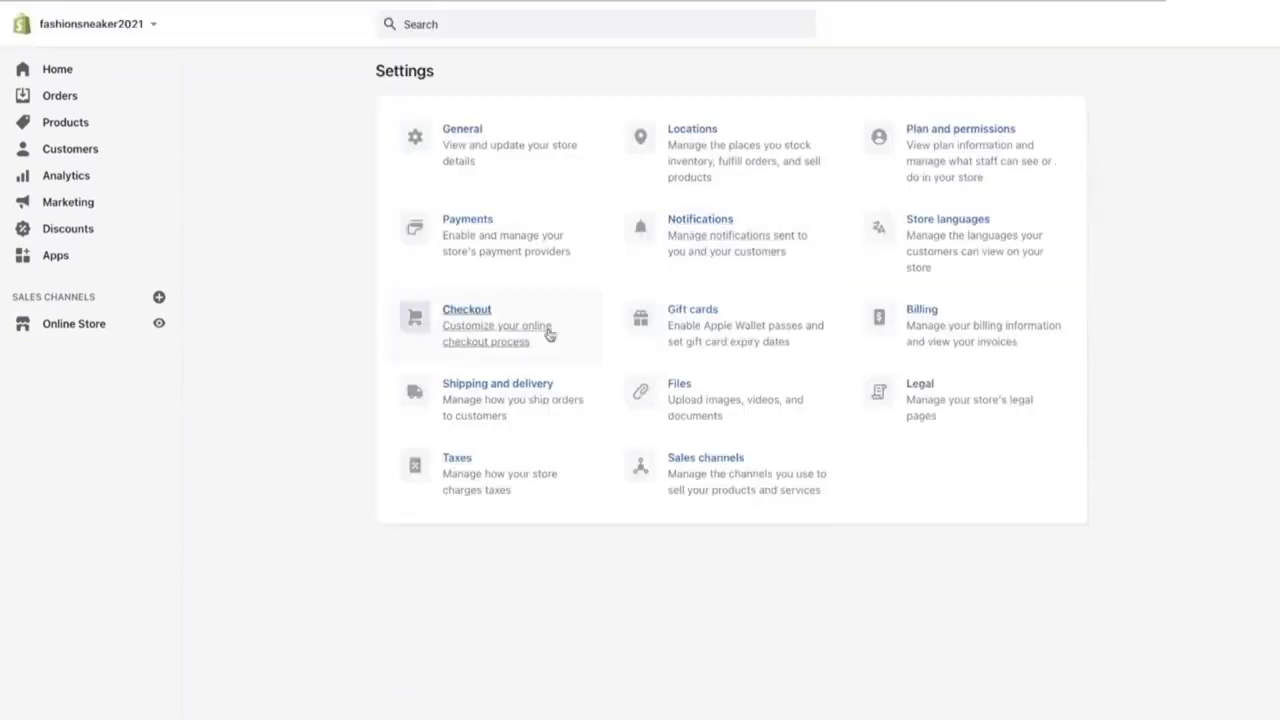
Step: Open the general shipping rates profile in the shipping and delivery settings and review its shipping zones
{"action": "left_click", "coordinate": [491, 384]}
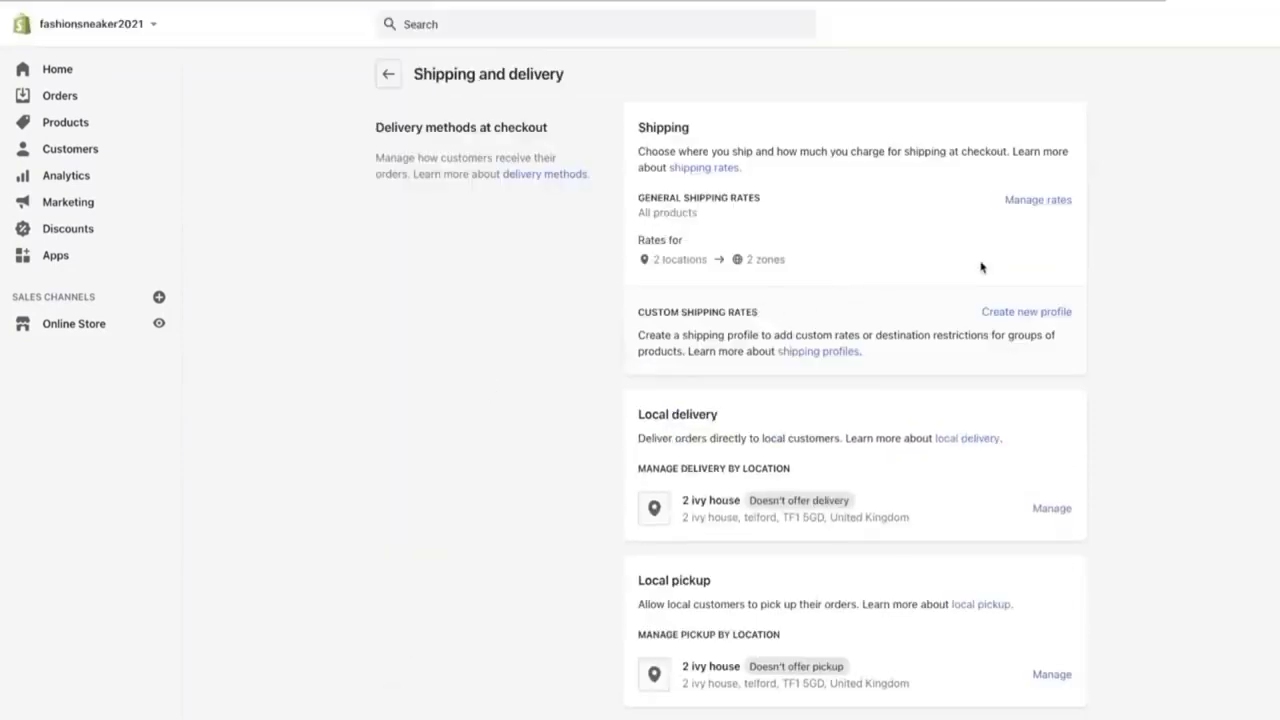
{"action": "left_click", "coordinate": [1037, 202]}
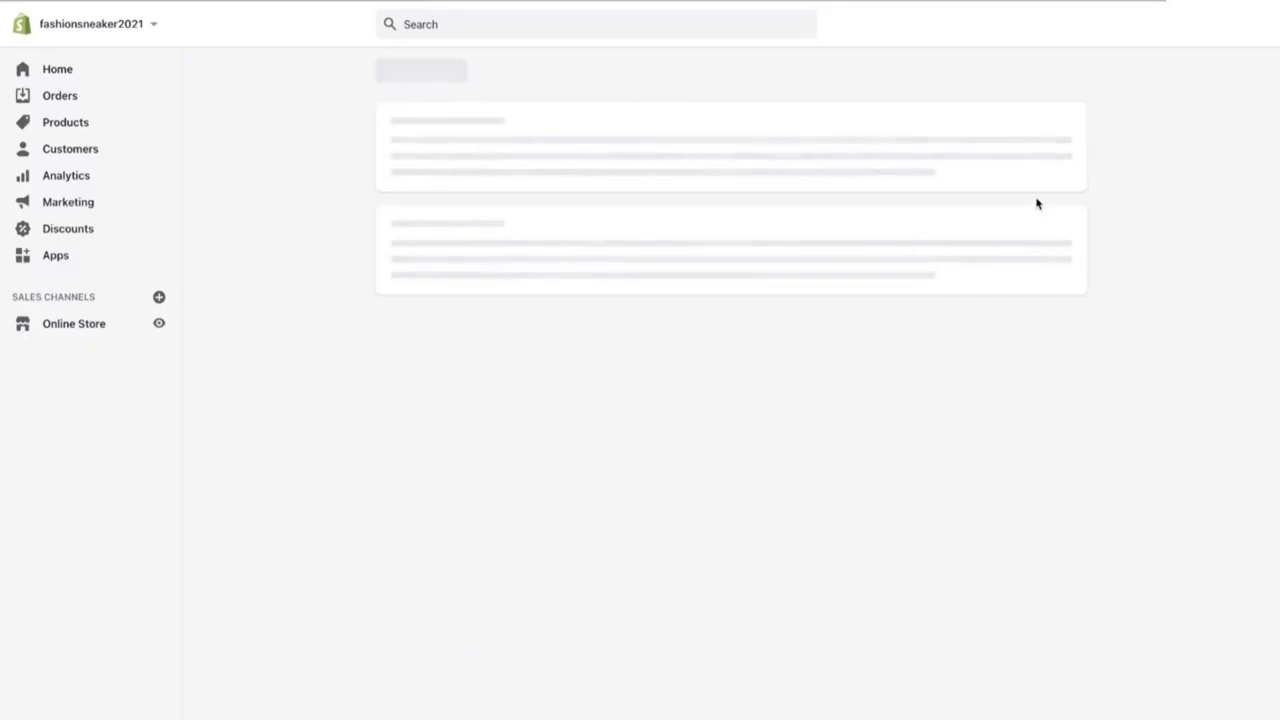
{"action": "scroll", "coordinate": [994, 330], "scroll_direction": "down", "scroll_amount": 3}
{"action": "scroll", "coordinate": [995, 330], "scroll_direction": "up", "scroll_amount": 3}
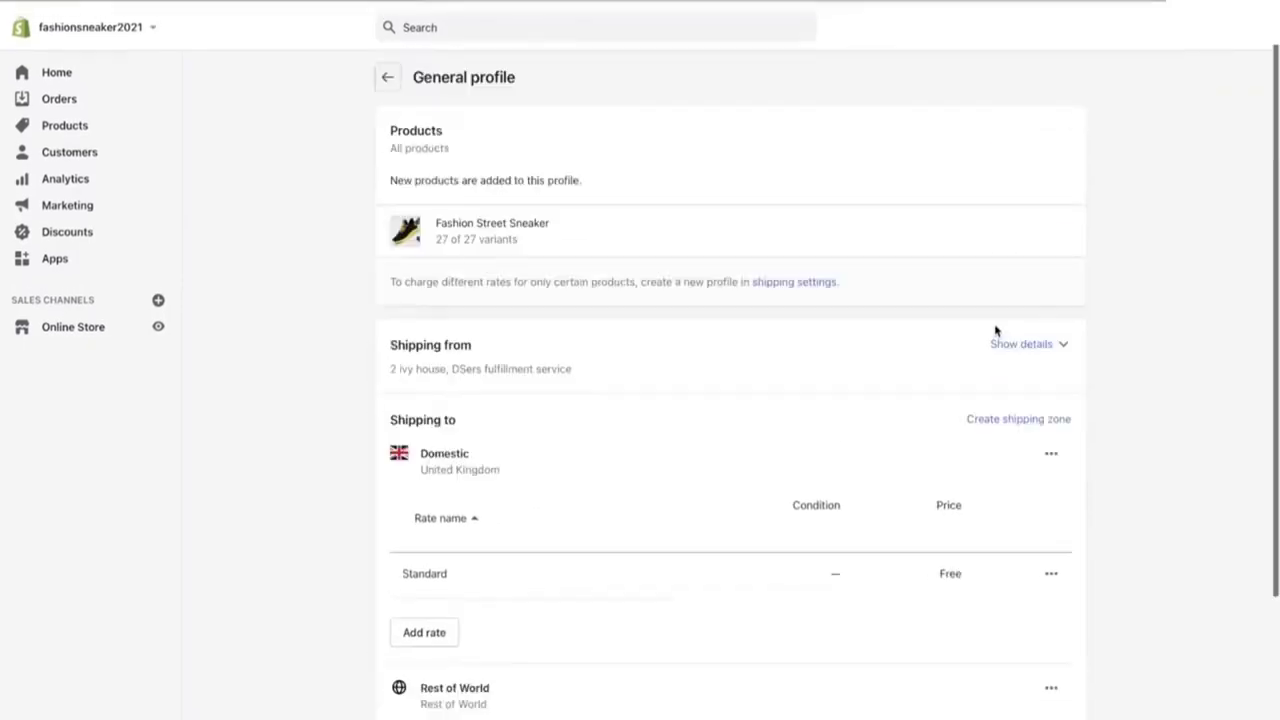
{"action": "scroll", "coordinate": [995, 330], "scroll_direction": "down", "scroll_amount": 3}
{"action": "scroll", "coordinate": [994, 330], "scroll_direction": "up", "scroll_amount": 2}
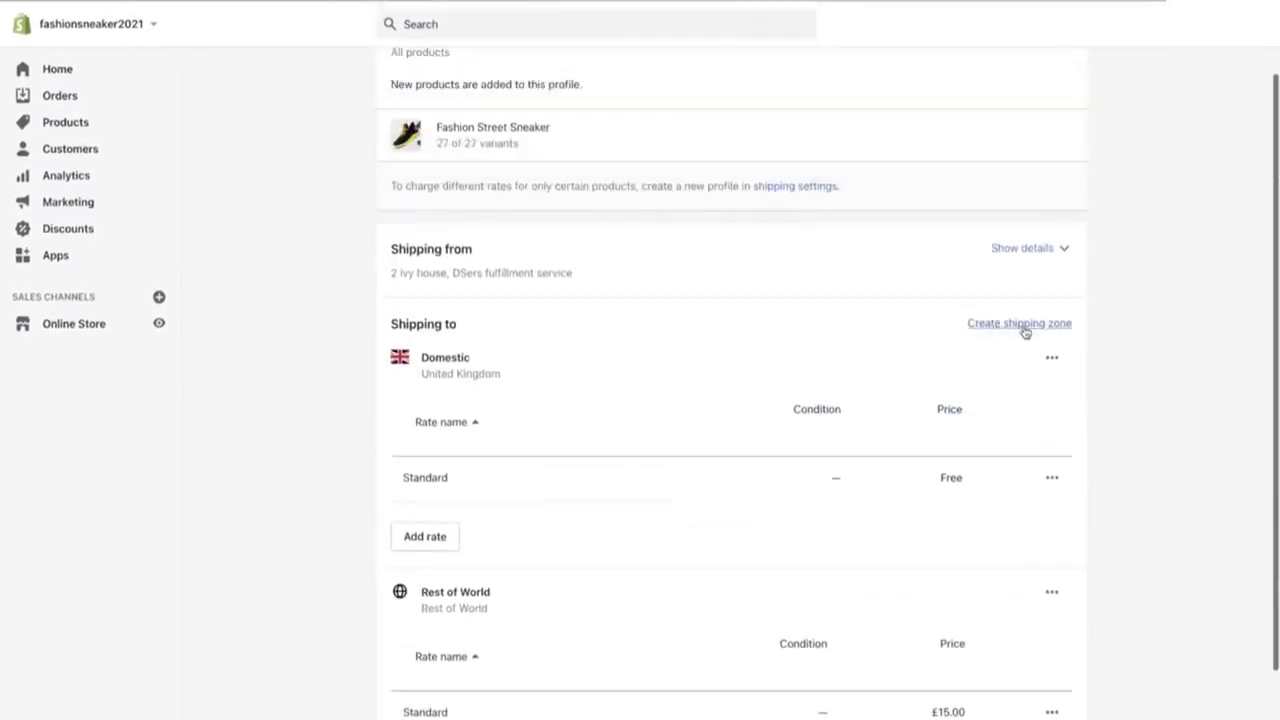
{"action": "left_click", "coordinate": [1020, 324]}
{"action": "left_click", "coordinate": [549, 201]}
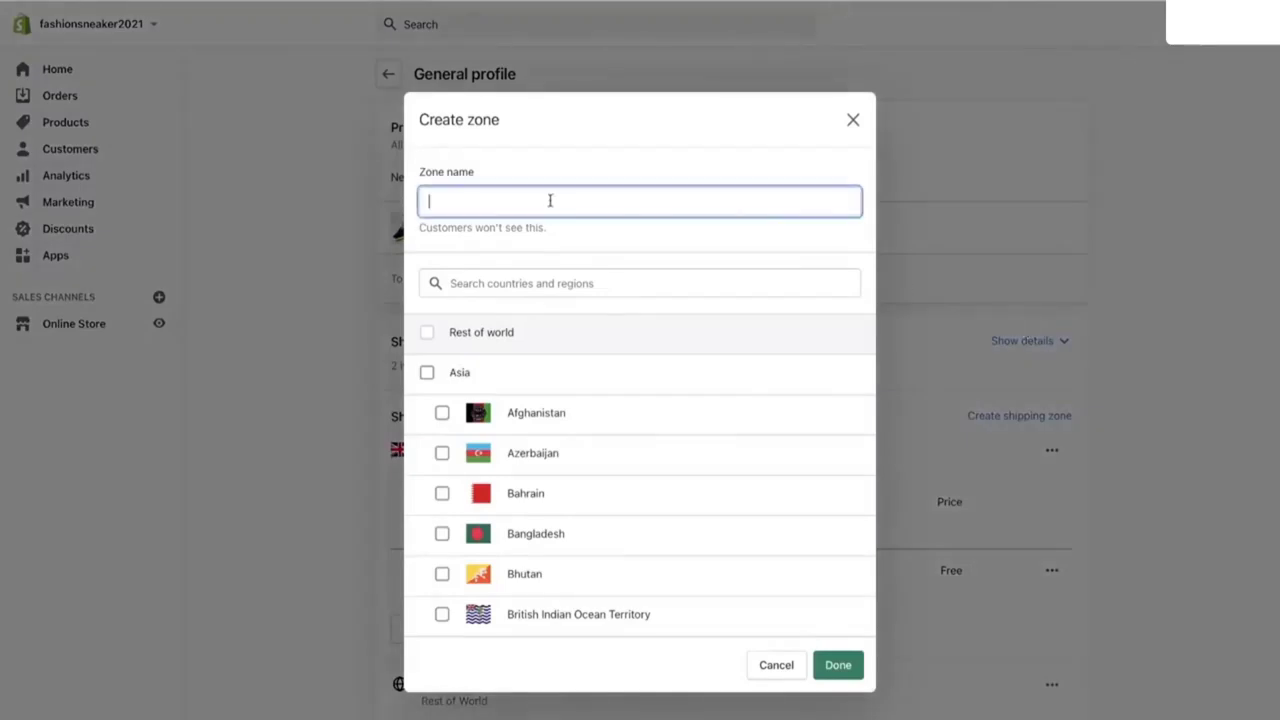
{"action": "type", "text": "Epsck"}
{"action": "key", "text": "BackSpace"}
{"action": "key", "text": "BackSpace"}
{"action": "key", "text": "BackSpace"}
{"action": "key", "text": "BackSpace"}
{"action": "key", "text": "BackSpace"}
{"action": "left_click", "coordinate": [507, 283]}
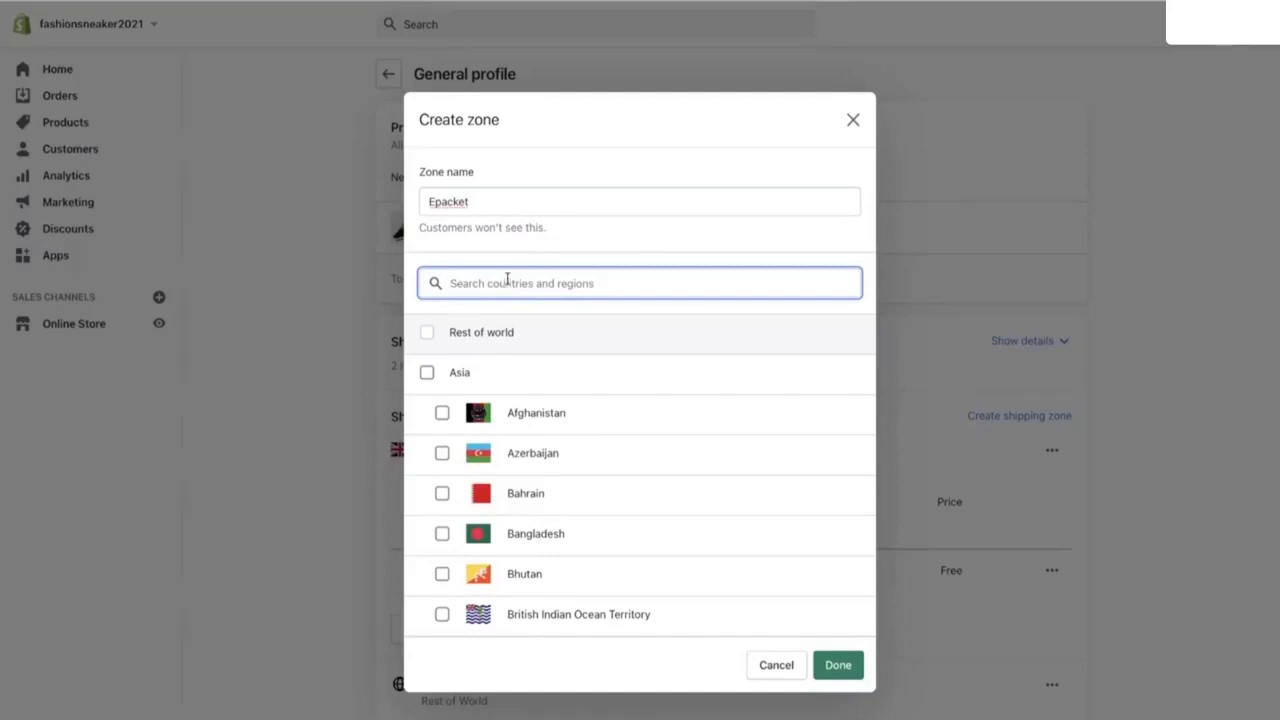
{"action": "scroll", "coordinate": [520, 440], "scroll_direction": "down", "scroll_amount": 8}
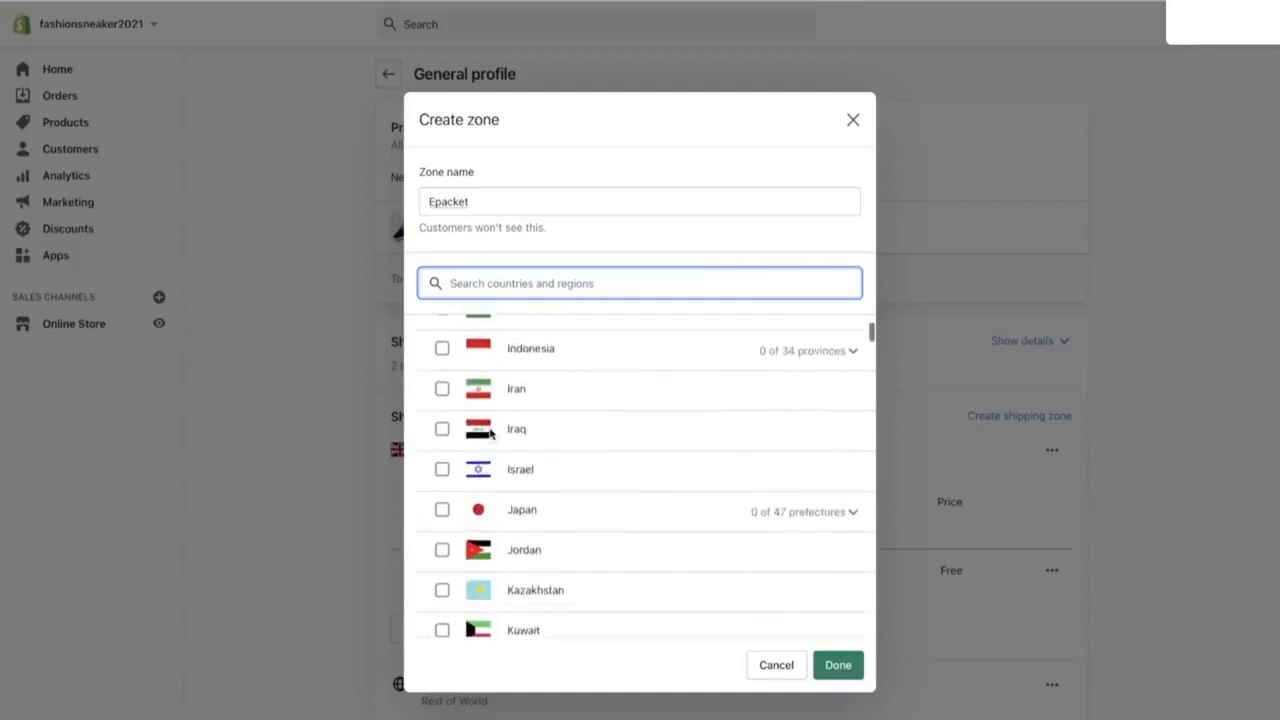
{"action": "left_click", "coordinate": [777, 666]}
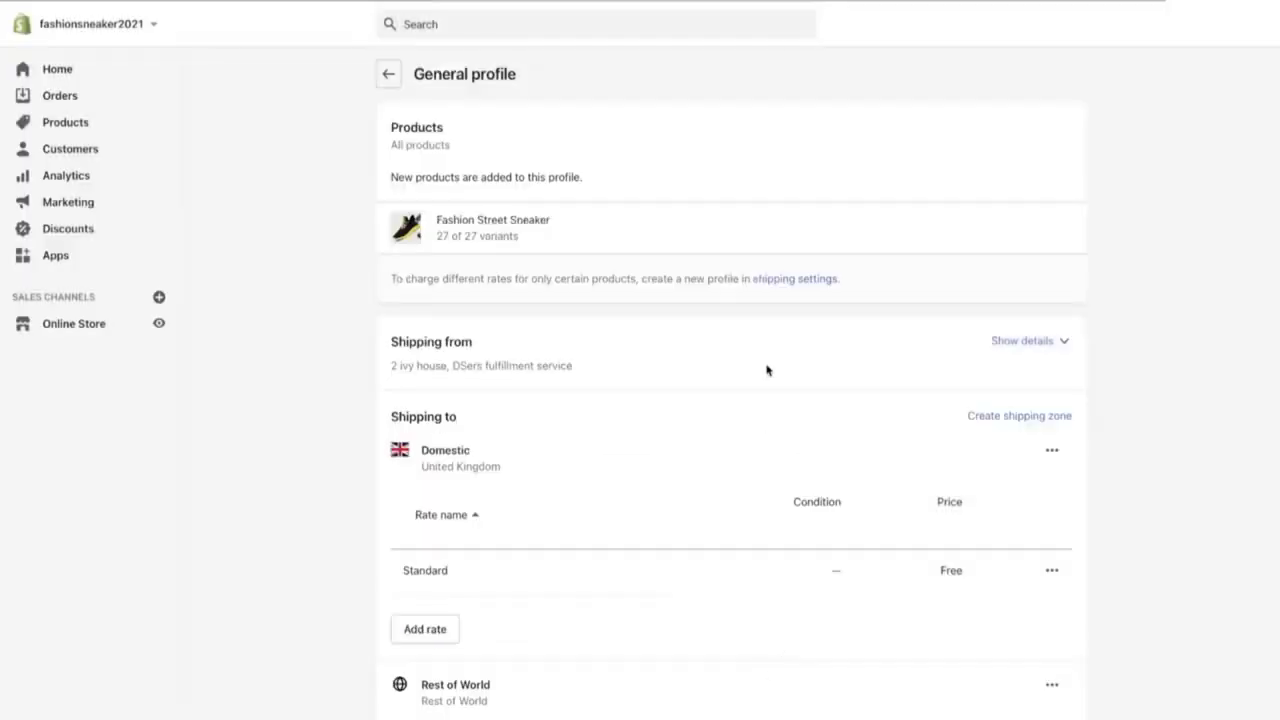
Step: Delete the Standard rate from the Domestic zone and remove the Rest of World shipping zone
{"action": "scroll", "coordinate": [855, 388], "scroll_direction": "down", "scroll_amount": 3}
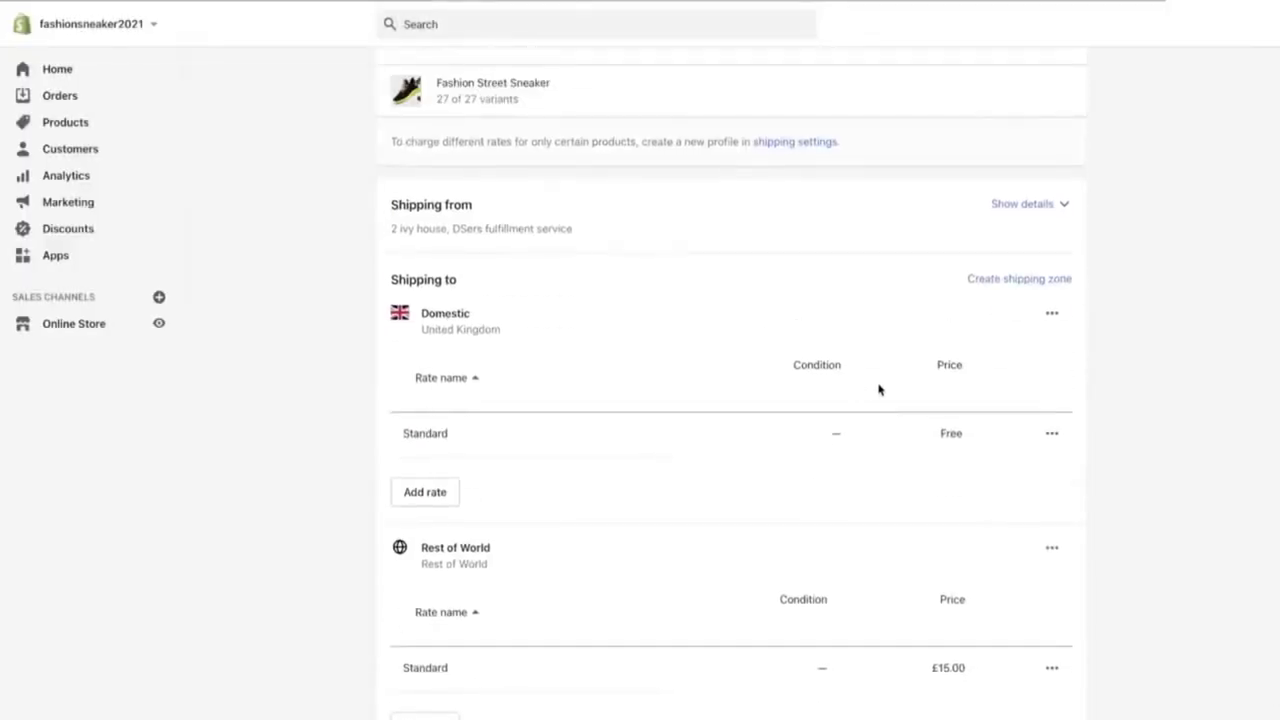
{"action": "left_click", "coordinate": [1052, 313]}
{"action": "left_click", "coordinate": [926, 349]}
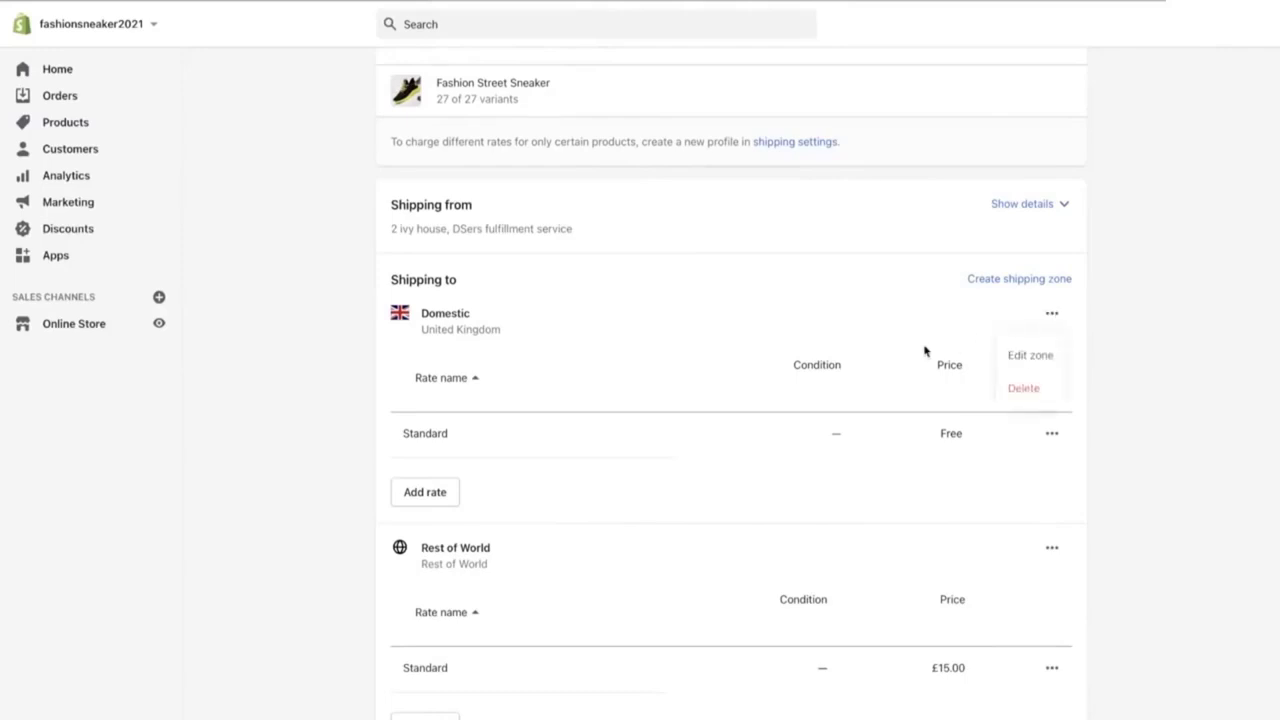
{"action": "left_click", "coordinate": [1052, 433]}
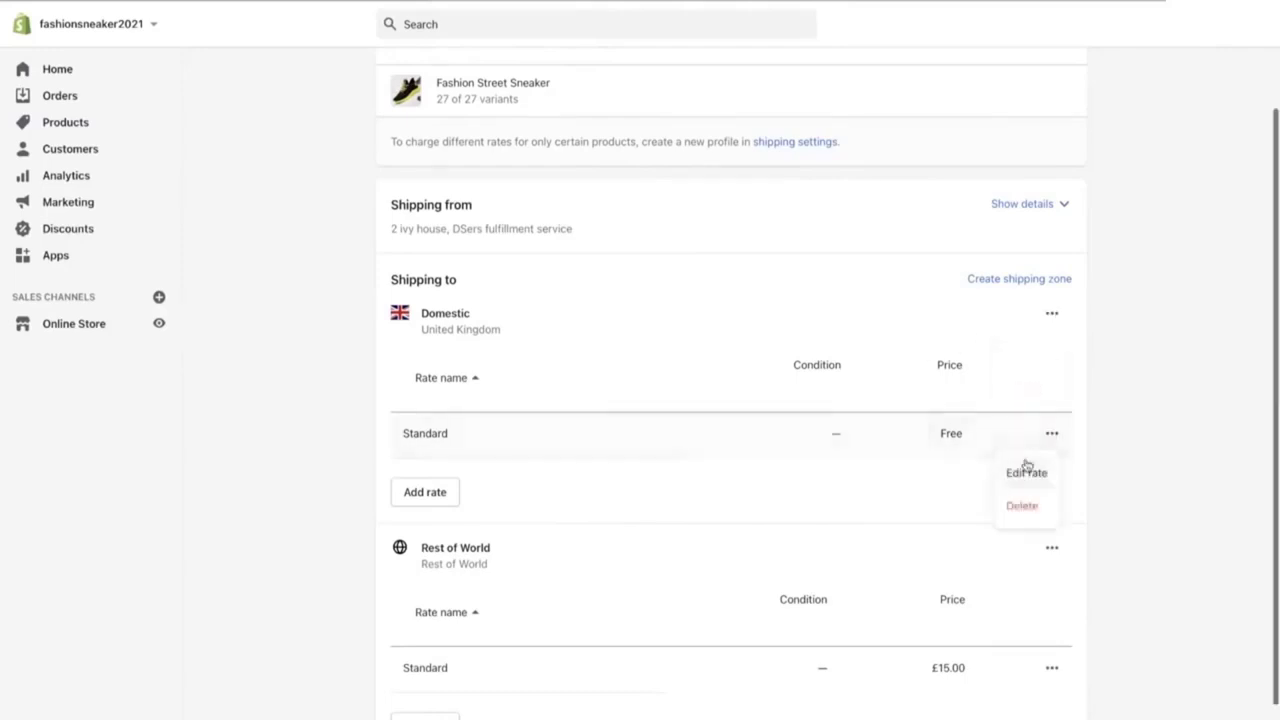
{"action": "left_click", "coordinate": [1021, 506]}
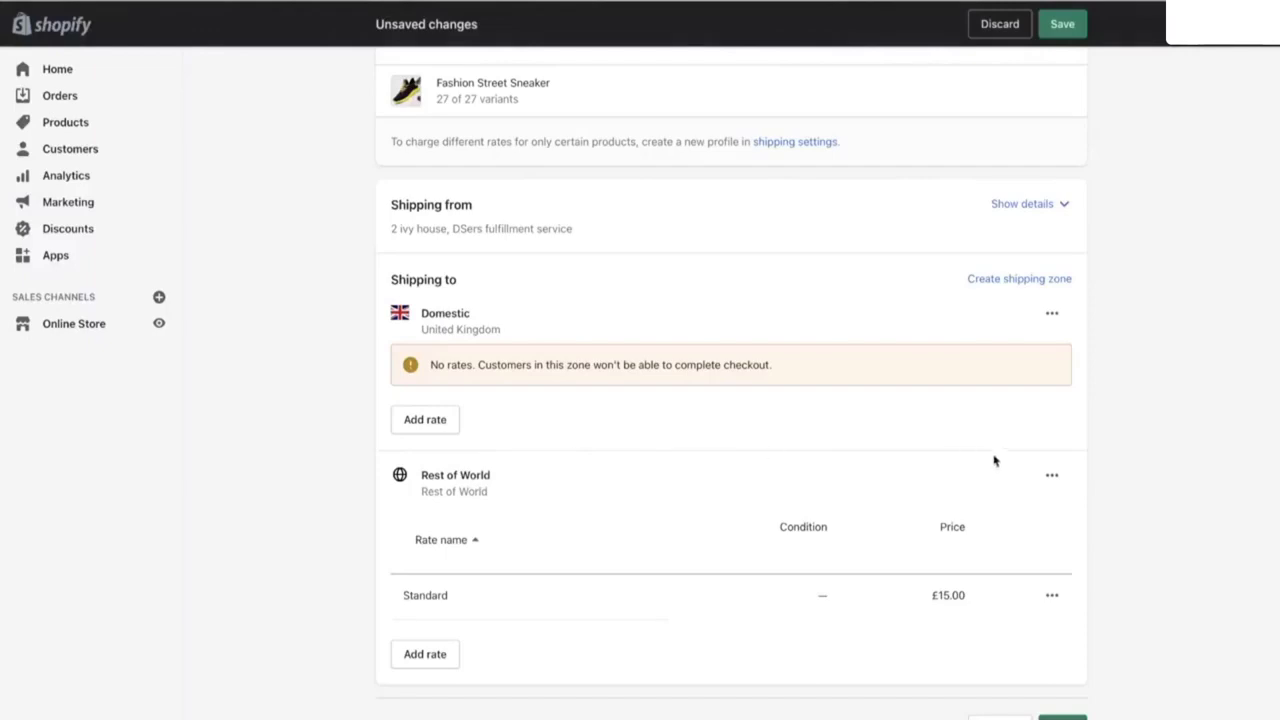
{"action": "left_click", "coordinate": [1049, 481]}
{"action": "left_click", "coordinate": [1016, 550]}
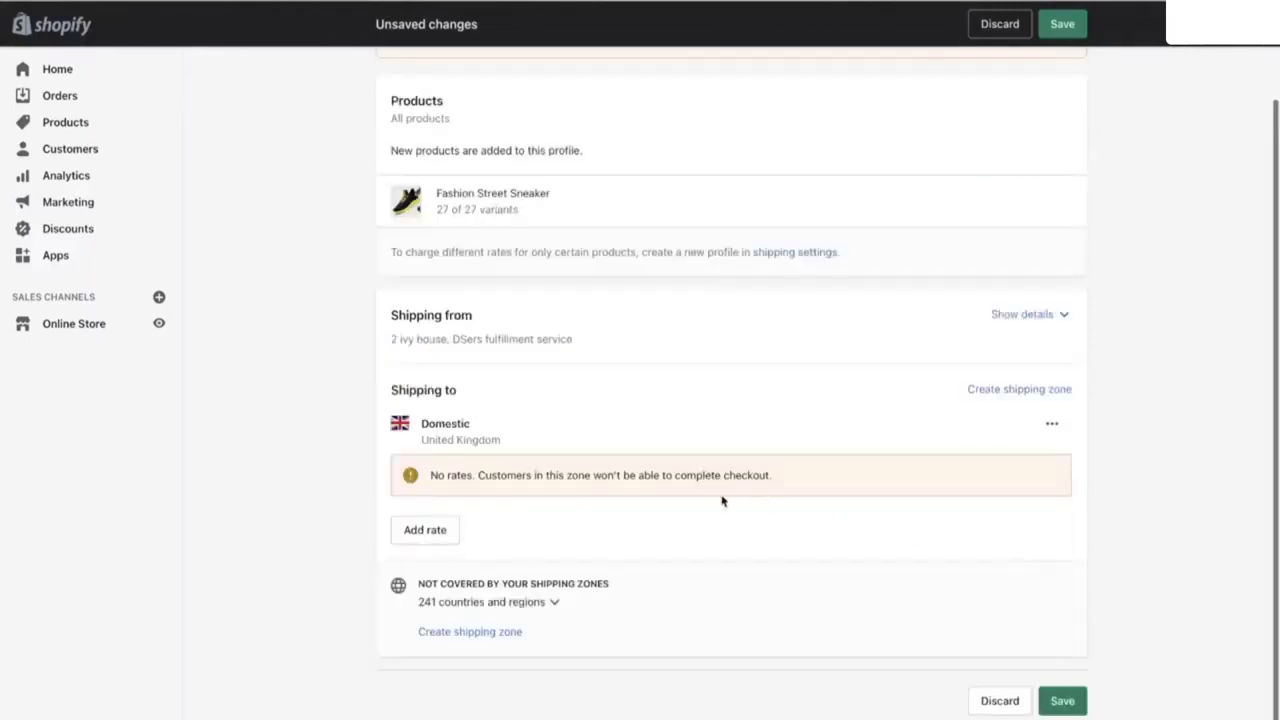
{"action": "left_click", "coordinate": [424, 530]}
{"action": "left_click", "coordinate": [485, 422]}
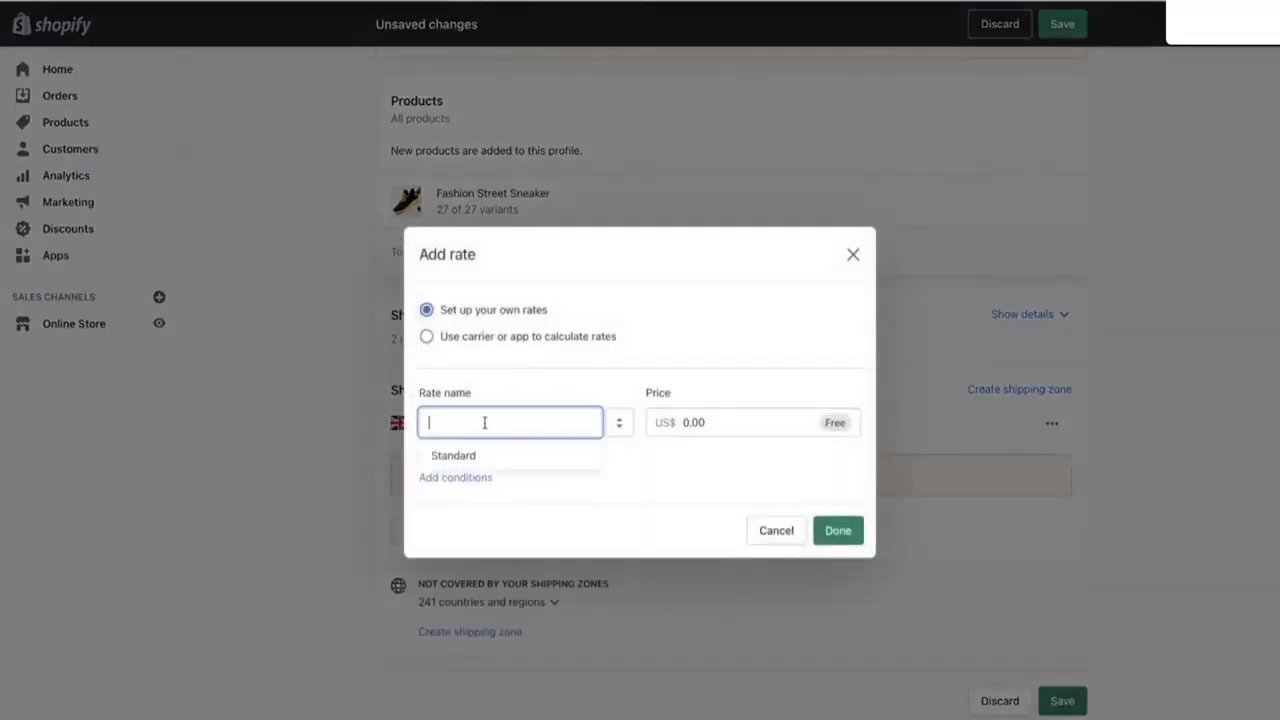
{"action": "type", "text": "Free"}
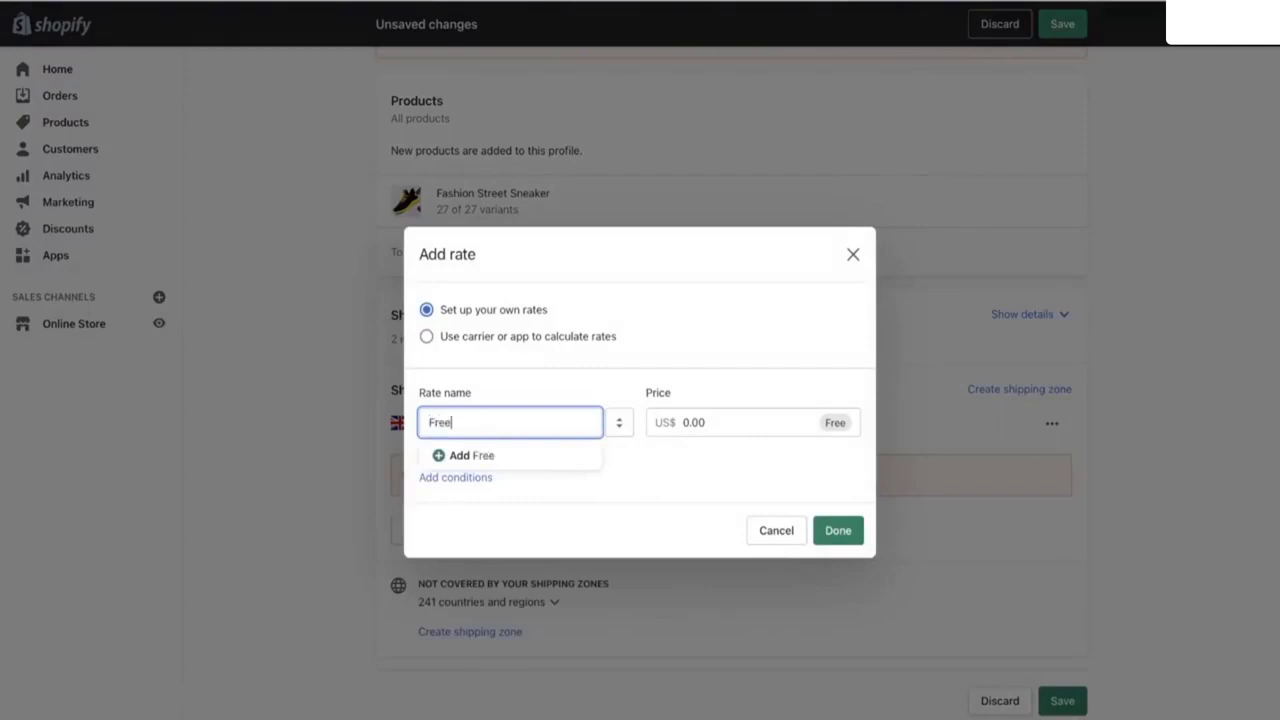
{"action": "left_click", "coordinate": [769, 529]}
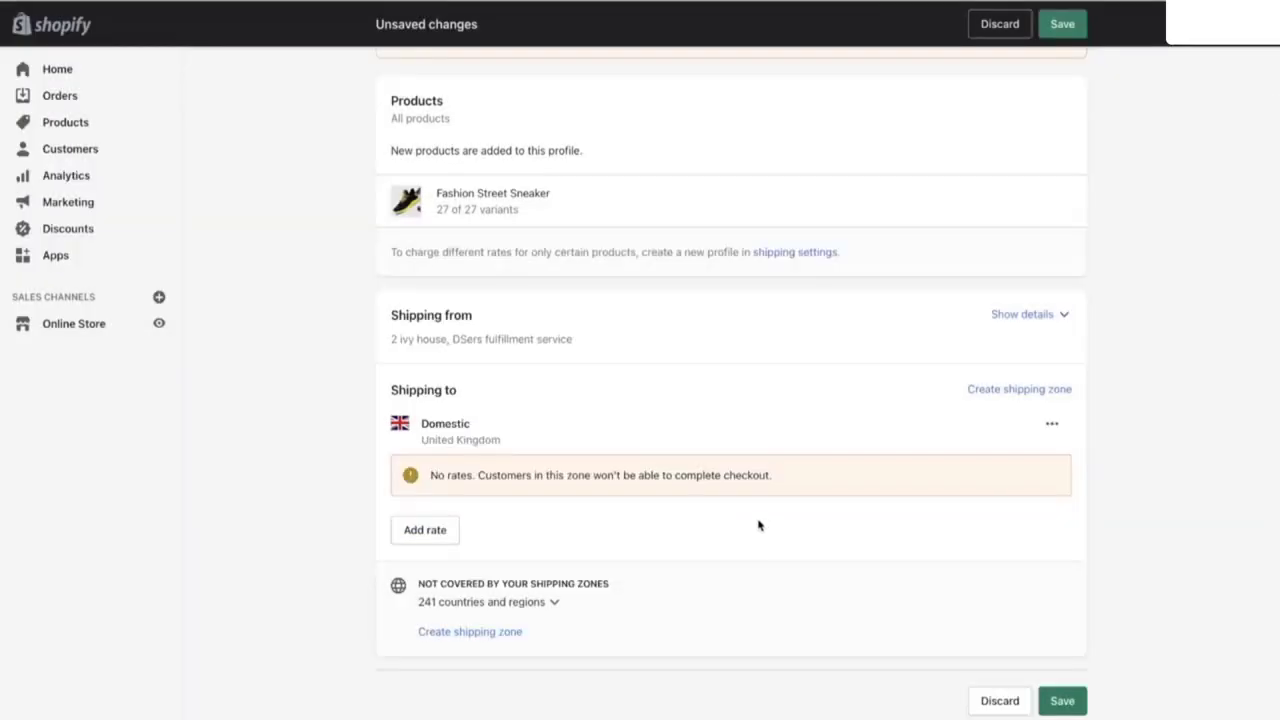
Step: Add a free rate named "Free tracked Shipping" to the Domestic zone and save the shipping profile
{"action": "left_click", "coordinate": [440, 534]}
{"action": "left_click", "coordinate": [486, 423]}
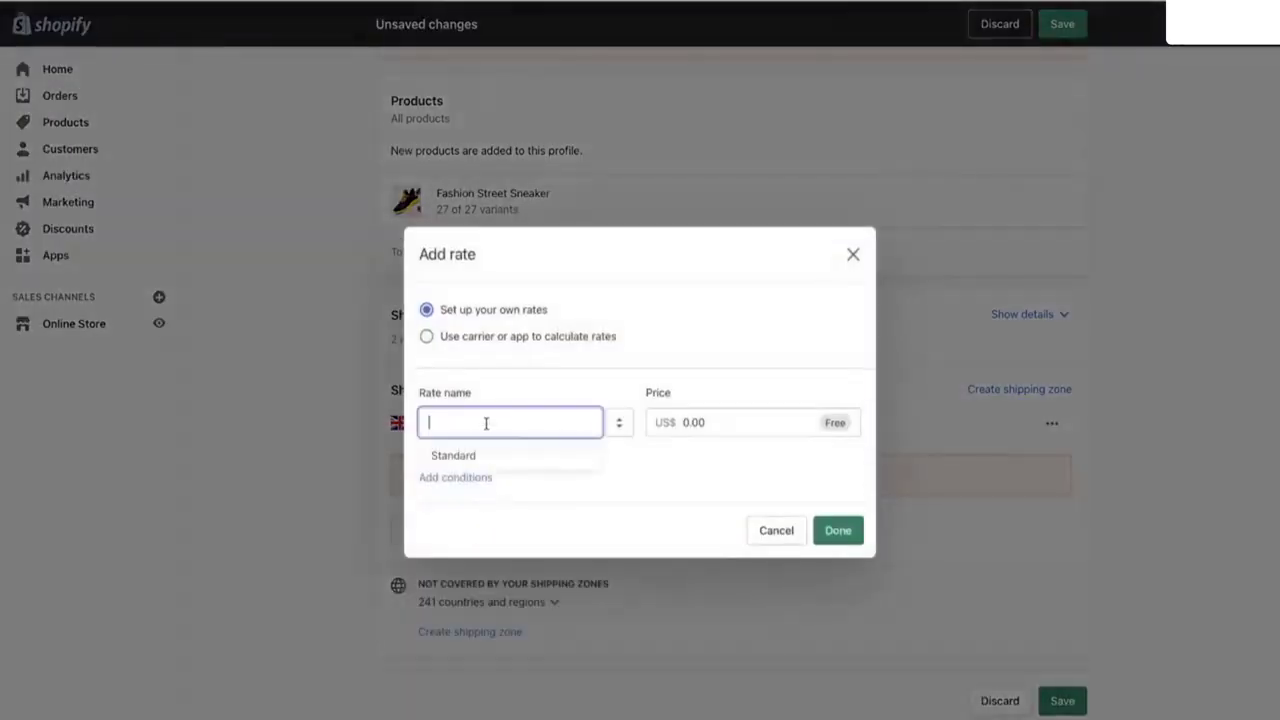
{"action": "type", "text": "Free"}
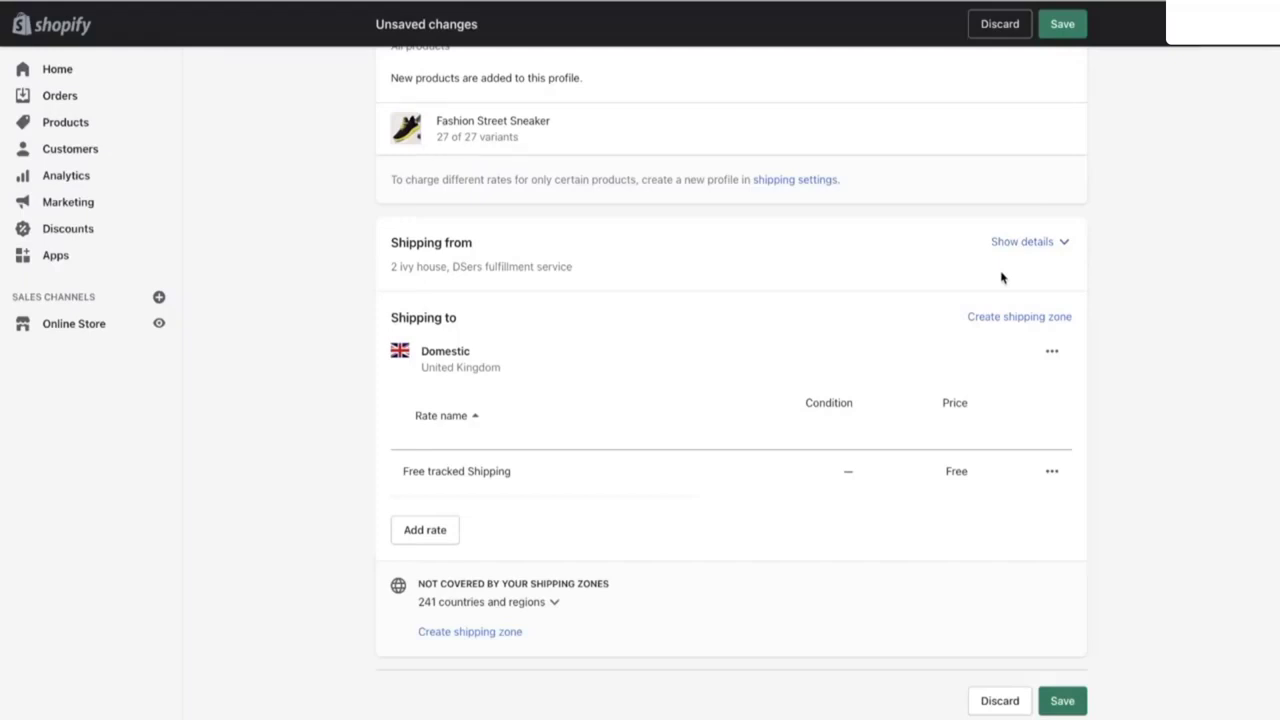
{"action": "left_click", "coordinate": [1075, 25]}
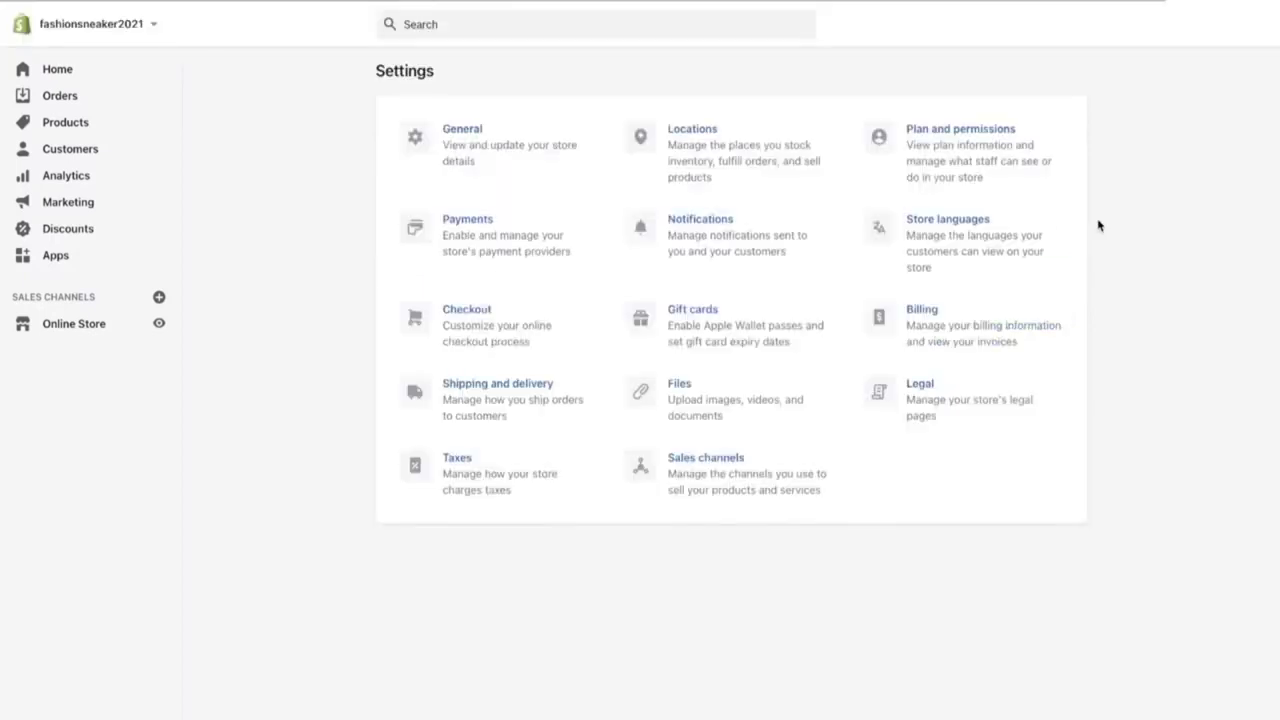
Step: Open the legal settings and create the refund policy and privacy policy from their templates
{"action": "left_click", "coordinate": [922, 405]}
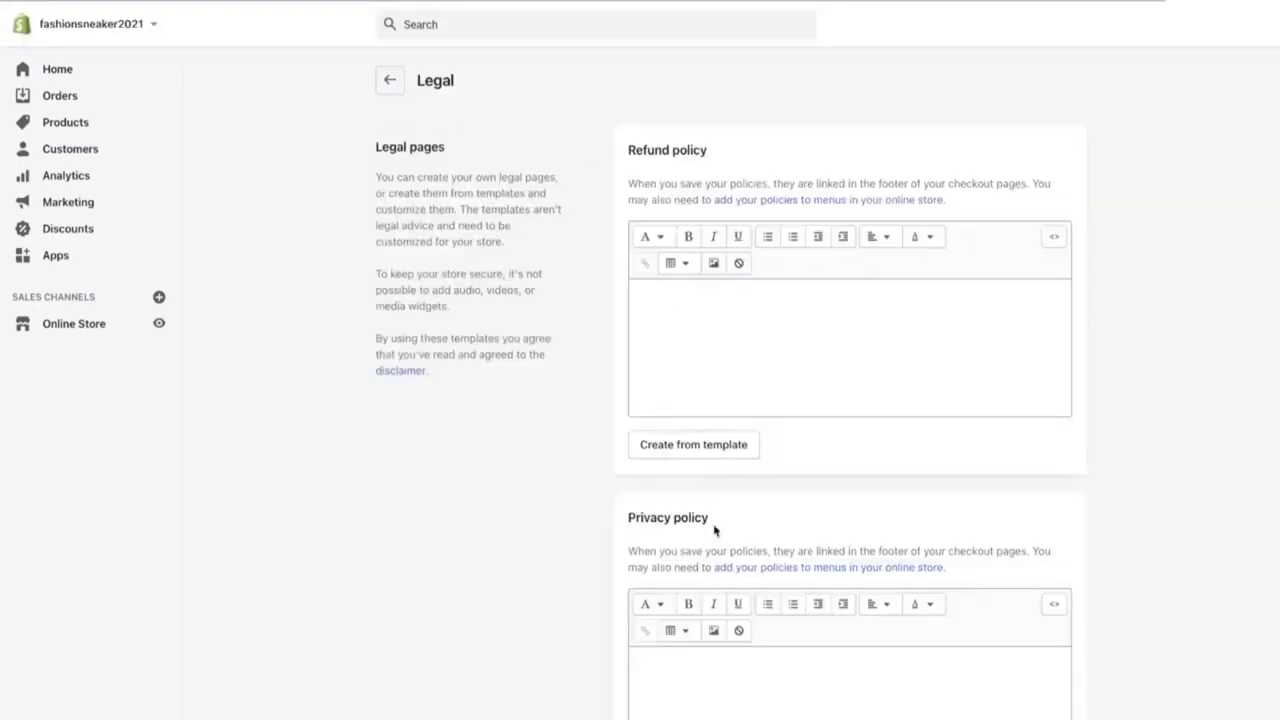
{"action": "left_click", "coordinate": [710, 444]}
{"action": "scroll", "coordinate": [1094, 451], "scroll_direction": "down", "scroll_amount": 10}
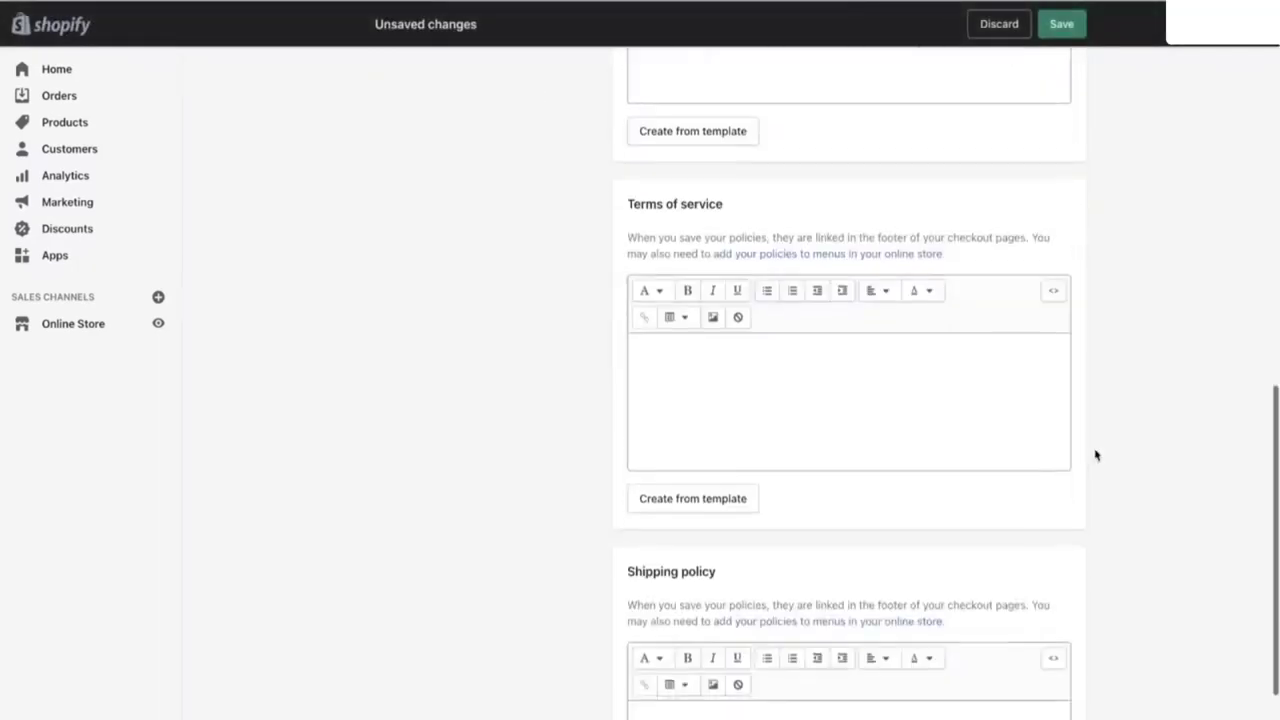
{"action": "scroll", "coordinate": [852, 307], "scroll_direction": "up", "scroll_amount": 5}
{"action": "scroll", "coordinate": [760, 280], "scroll_direction": "down", "scroll_amount": 2}
{"action": "left_click", "coordinate": [708, 256]}
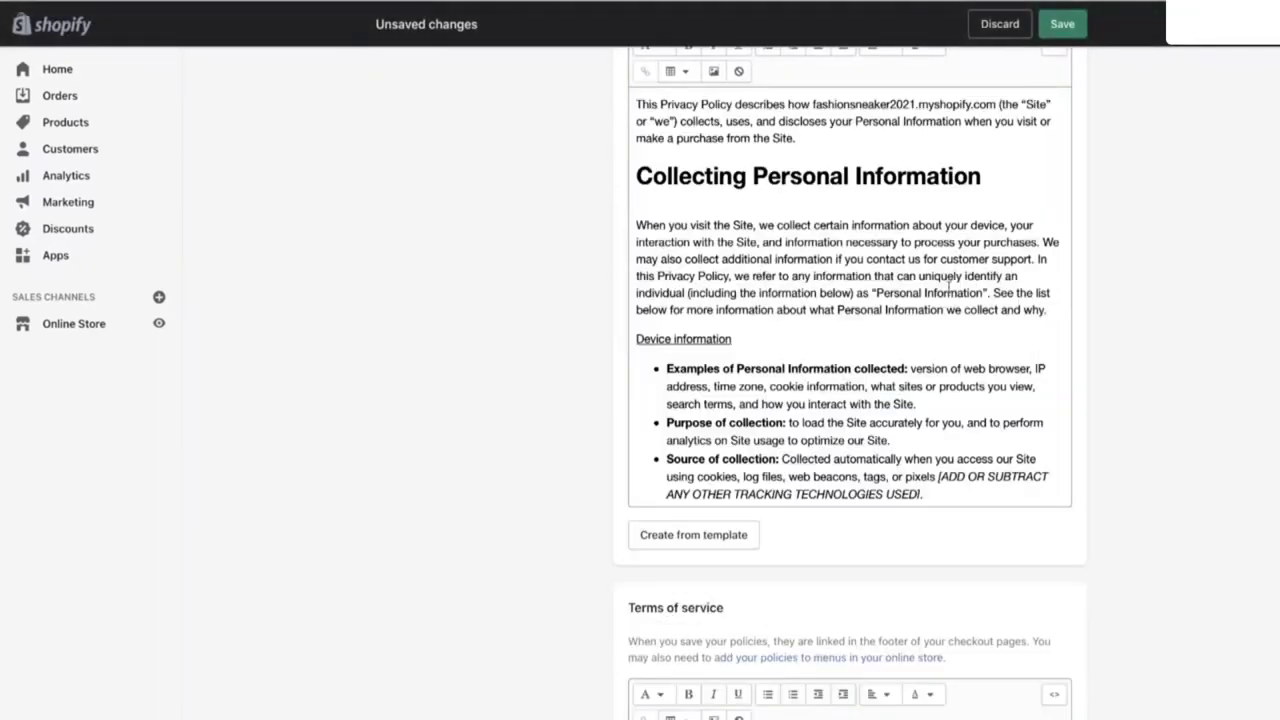
Step: Create the terms of service from the template, leave the shipping policy blank, and save the legal pages
{"action": "scroll", "coordinate": [975, 298], "scroll_direction": "up", "scroll_amount": 6}
{"action": "scroll", "coordinate": [975, 298], "scroll_direction": "down", "scroll_amount": 8}
{"action": "left_click", "coordinate": [726, 311]}
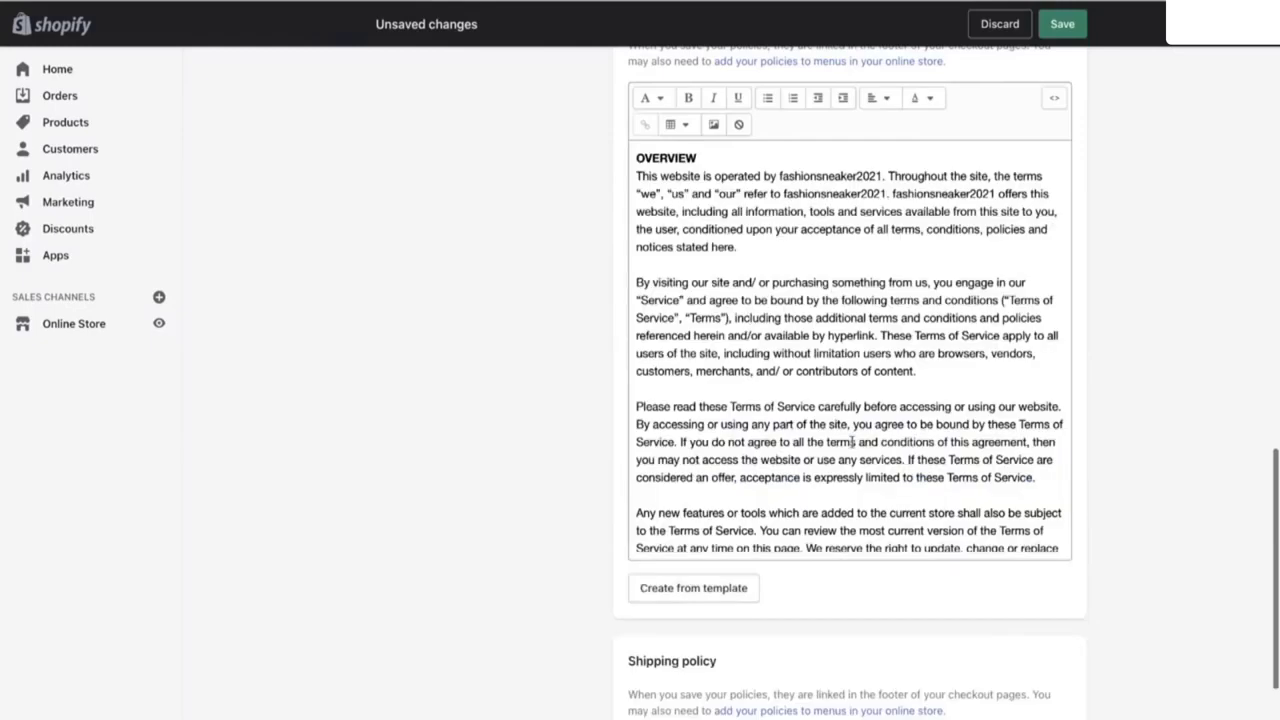
{"action": "scroll", "coordinate": [705, 420], "scroll_direction": "down", "scroll_amount": 10}
{"action": "scroll", "coordinate": [705, 420], "scroll_direction": "down", "scroll_amount": 4}
{"action": "left_click", "coordinate": [649, 527]}
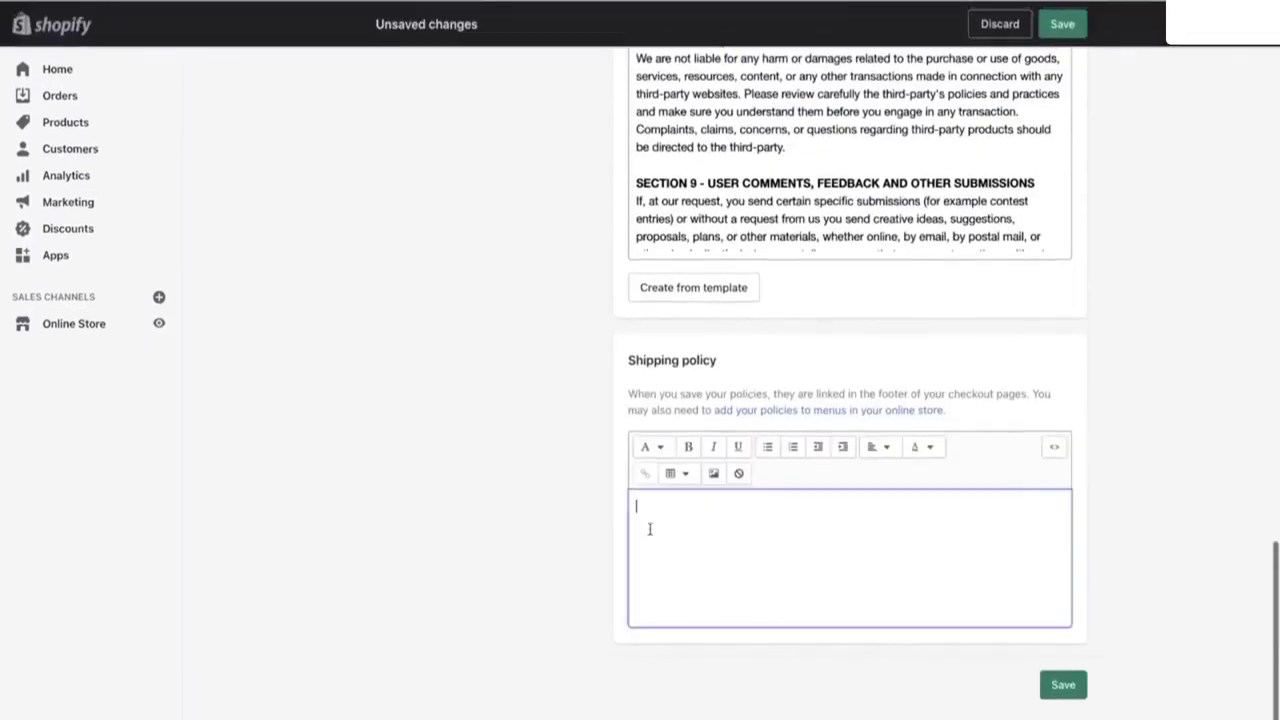
{"action": "scroll", "coordinate": [760, 507], "scroll_direction": "up", "scroll_amount": 5}
{"action": "scroll", "coordinate": [760, 507], "scroll_direction": "up", "scroll_amount": 10}
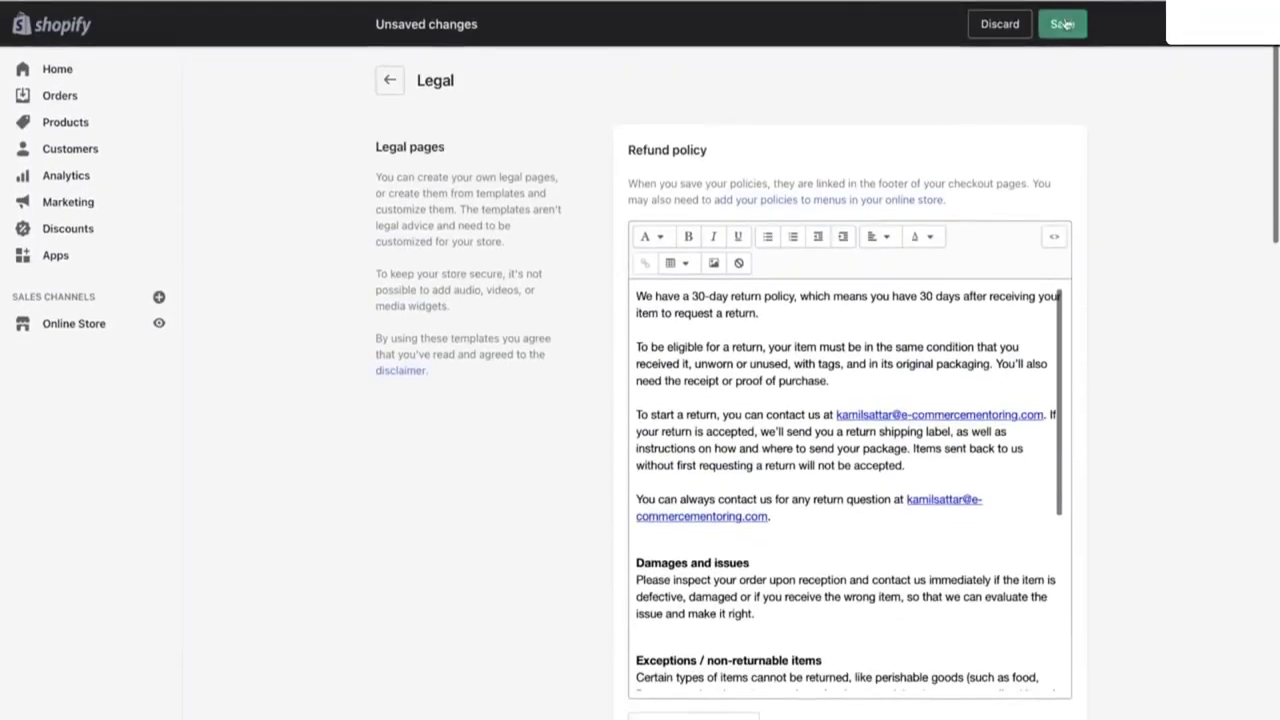
{"action": "left_click", "coordinate": [1062, 23]}
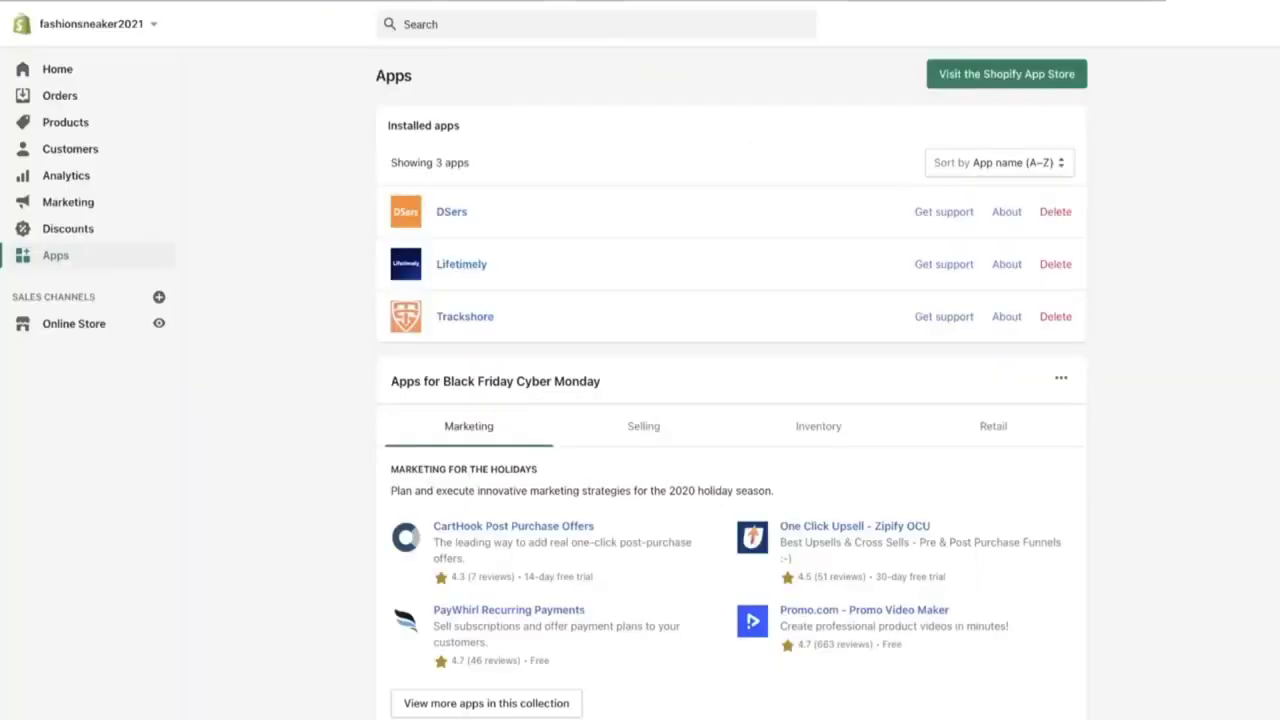
Step: Open the installed Trackshore app, start its Basic Plan free trial, and view its PayPal connection settings
{"action": "key", "text": "super+l"}
{"action": "key", "text": "Escape"}
{"action": "left_click", "coordinate": [466, 317]}
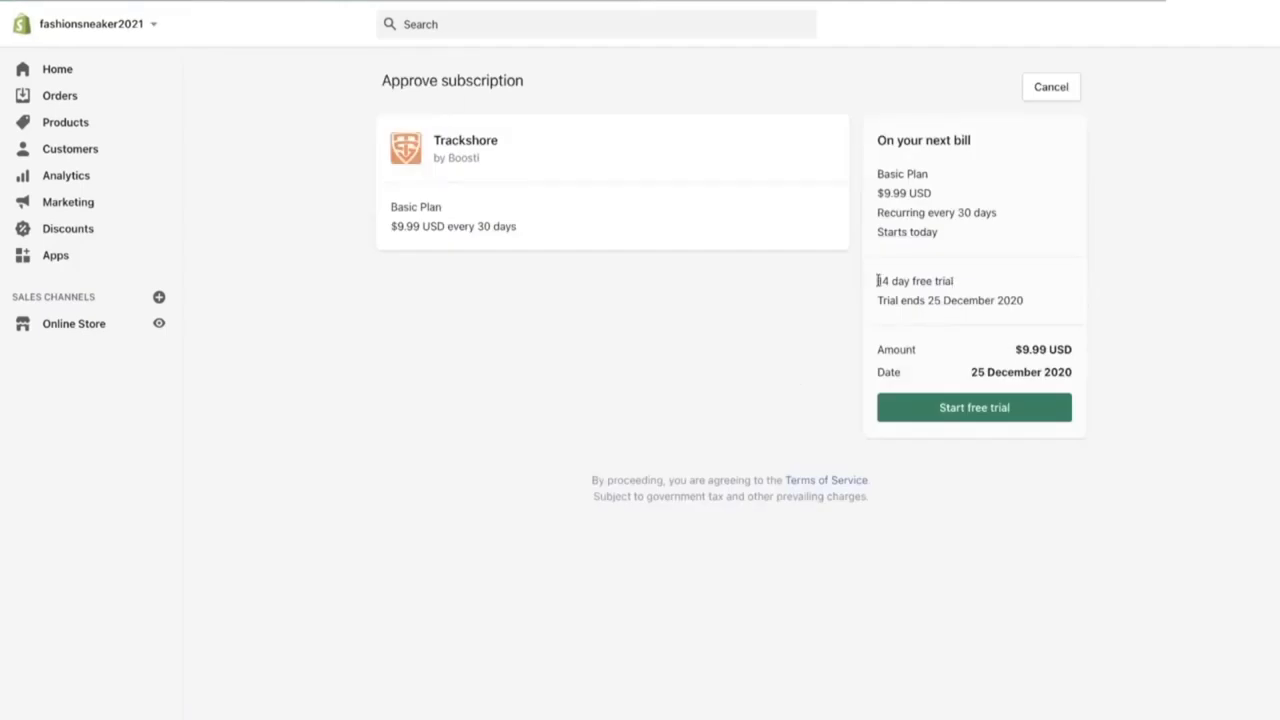
{"action": "left_click_drag", "start_coordinate": [877, 281], "coordinate": [971, 280]}
{"action": "left_click", "coordinate": [965, 410]}
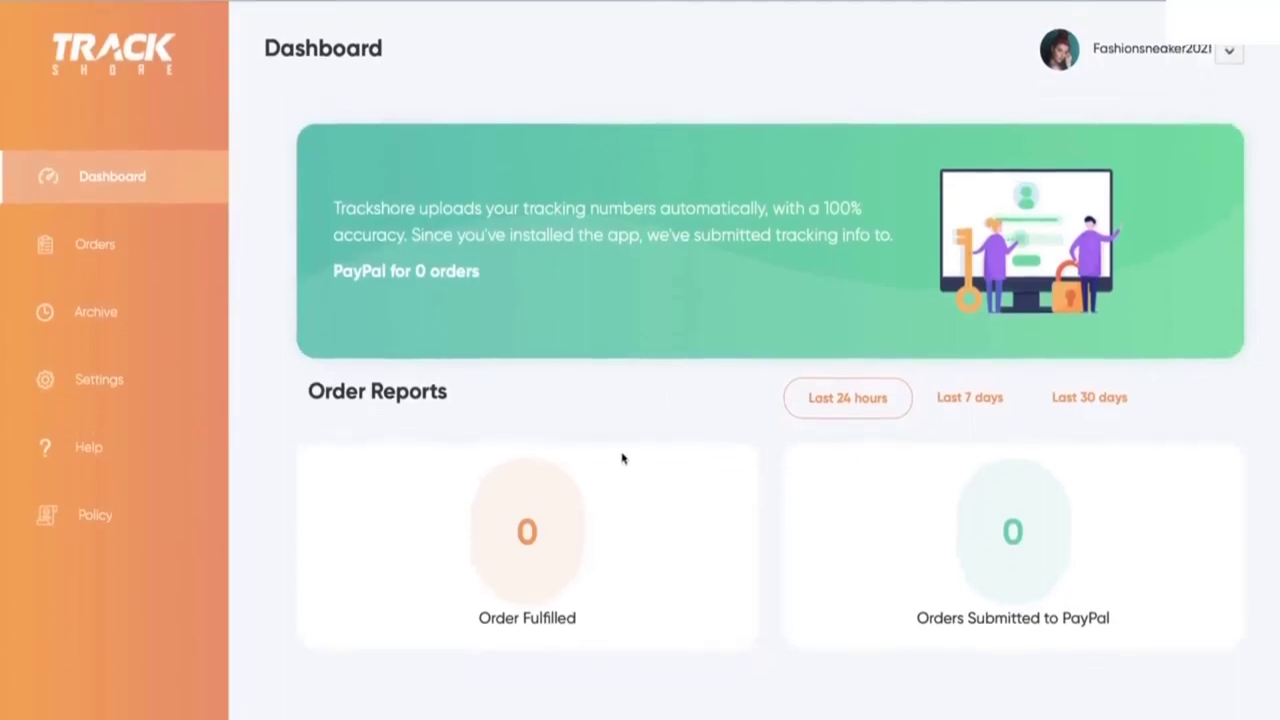
{"action": "left_click", "coordinate": [80, 386]}
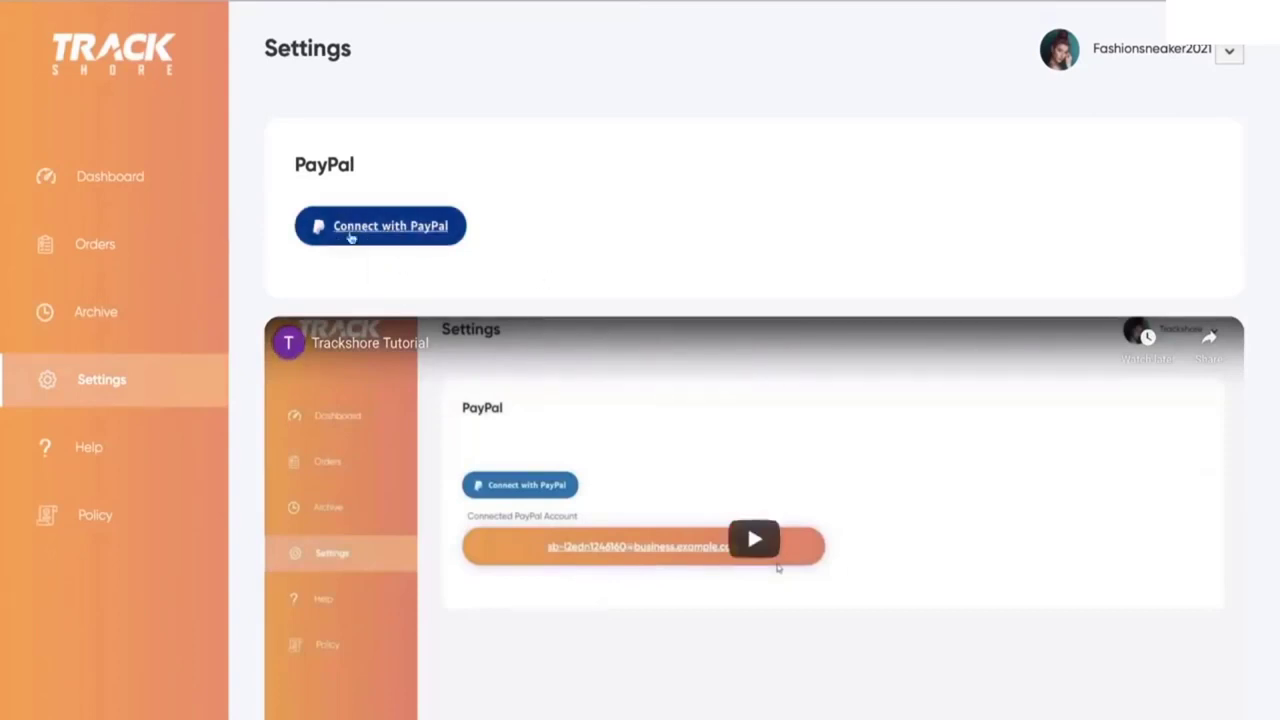
{"action": "left_click", "coordinate": [142, 198]}
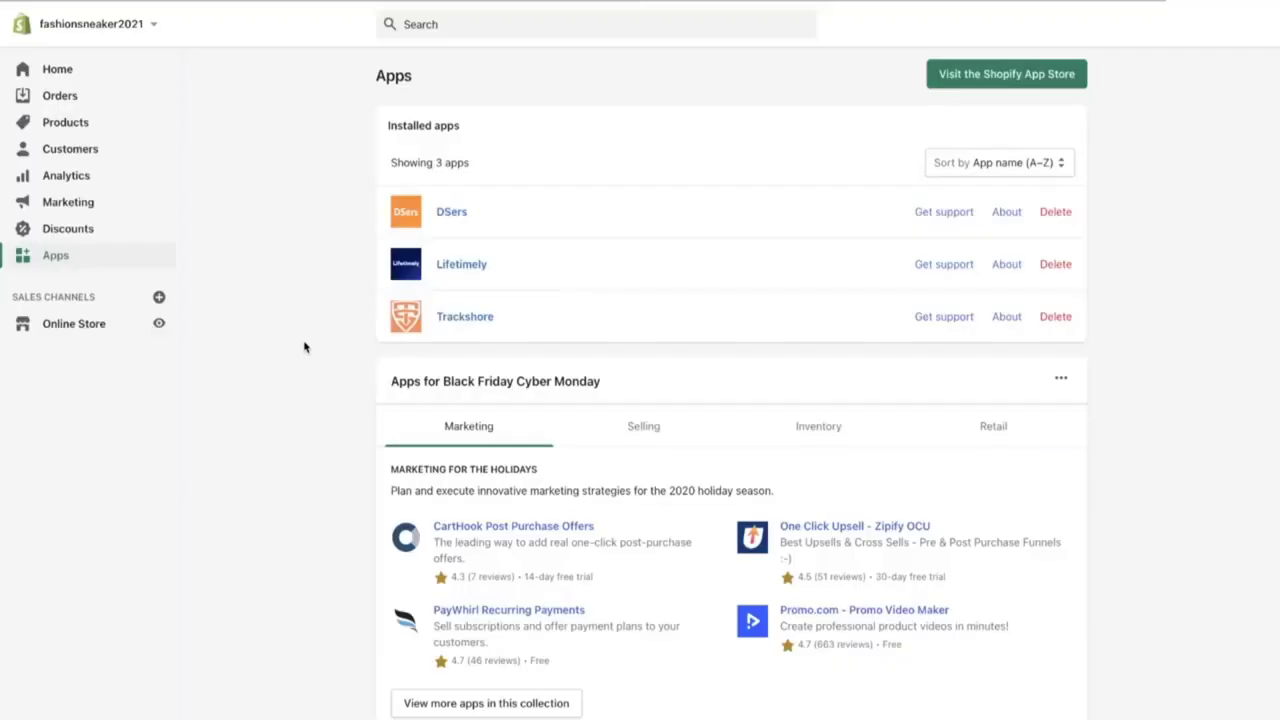
Step: Open the installed Lifetimely app, start its Basic plan free trial, and look over the Profit Dashboard
{"action": "left_click", "coordinate": [444, 272]}
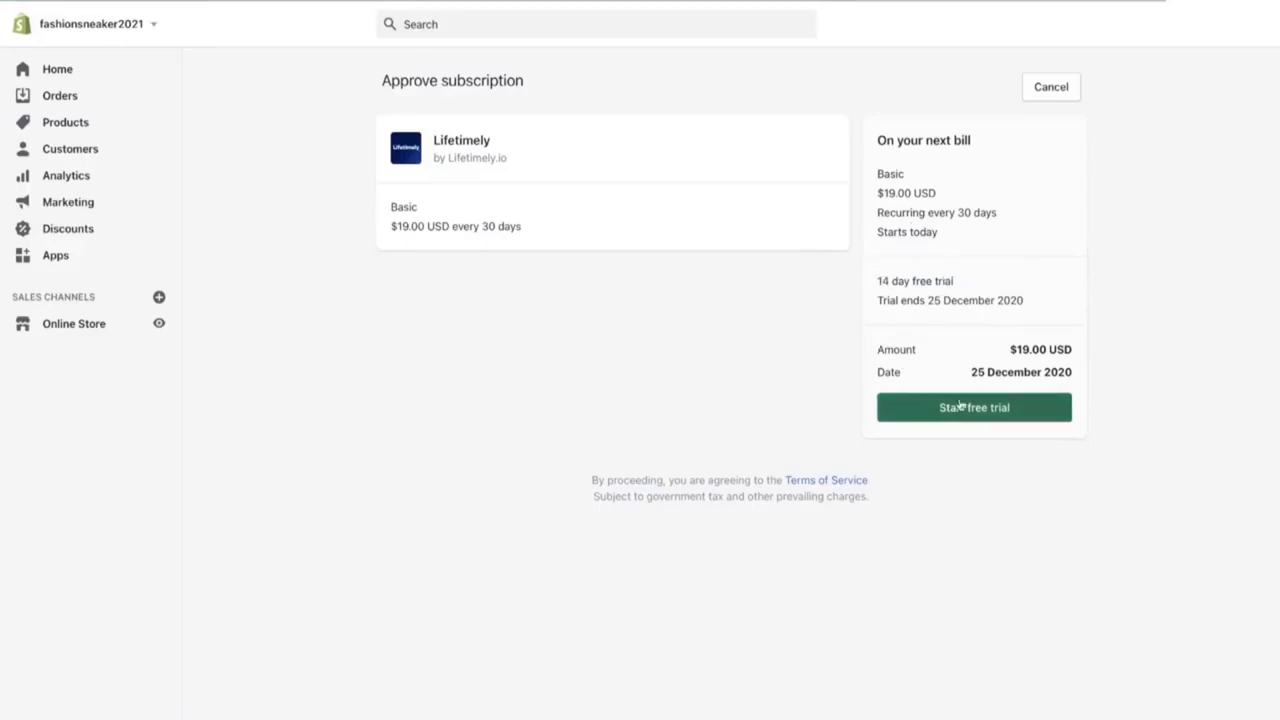
{"action": "left_click", "coordinate": [943, 406]}
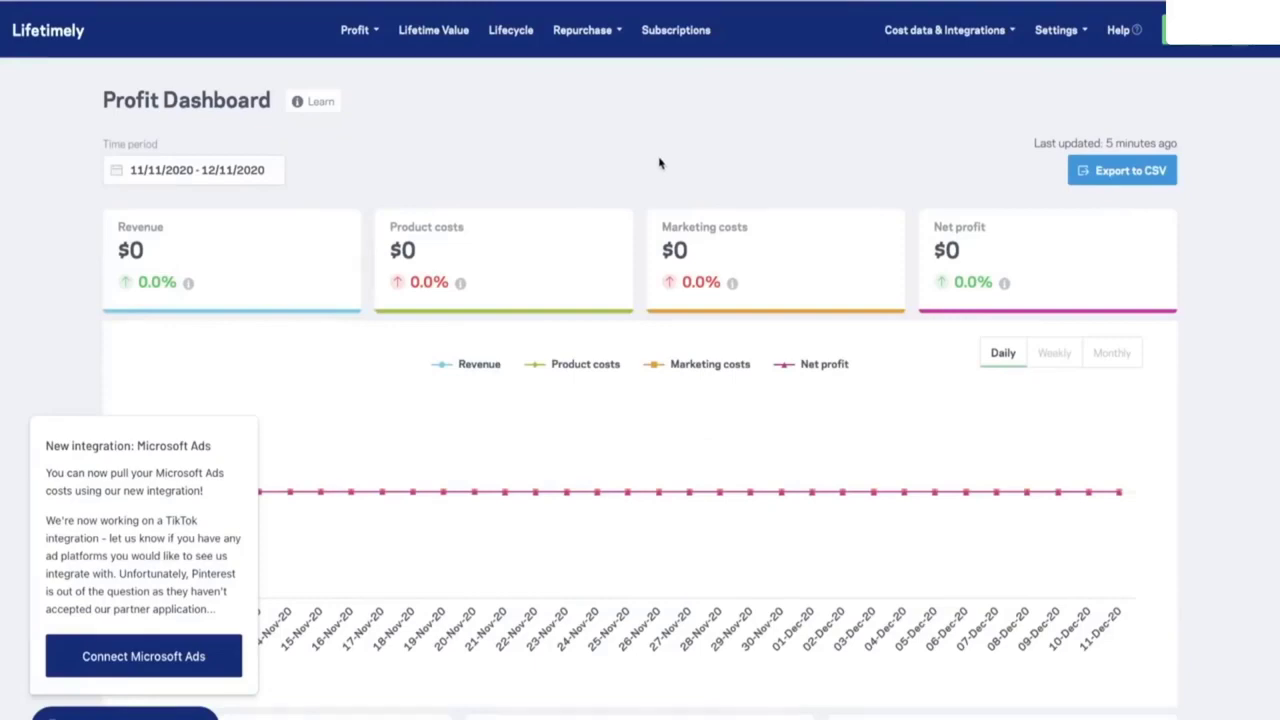
{"action": "scroll", "coordinate": [664, 240], "scroll_direction": "down", "scroll_amount": 5}
{"action": "scroll", "coordinate": [668, 317], "scroll_direction": "up", "scroll_amount": 6}
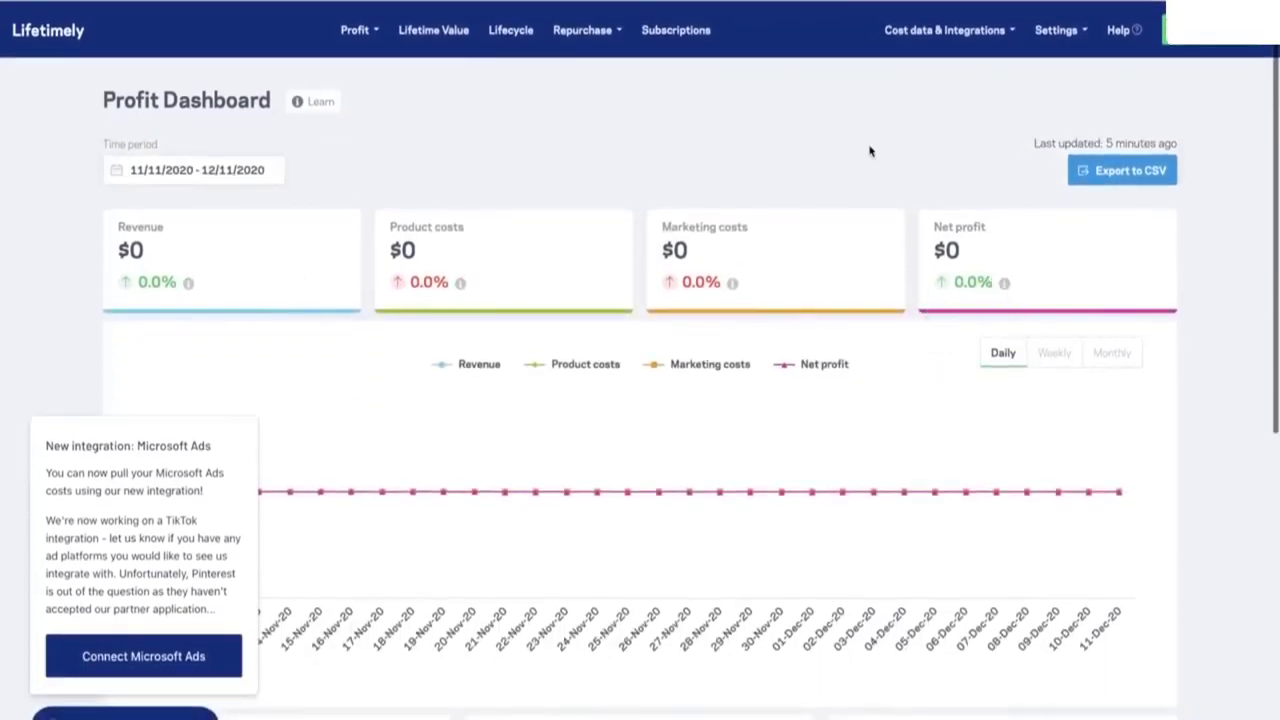
Step: View Lifetimely's Facebook Ads connection page and its product costs page
{"action": "left_click", "coordinate": [938, 40]}
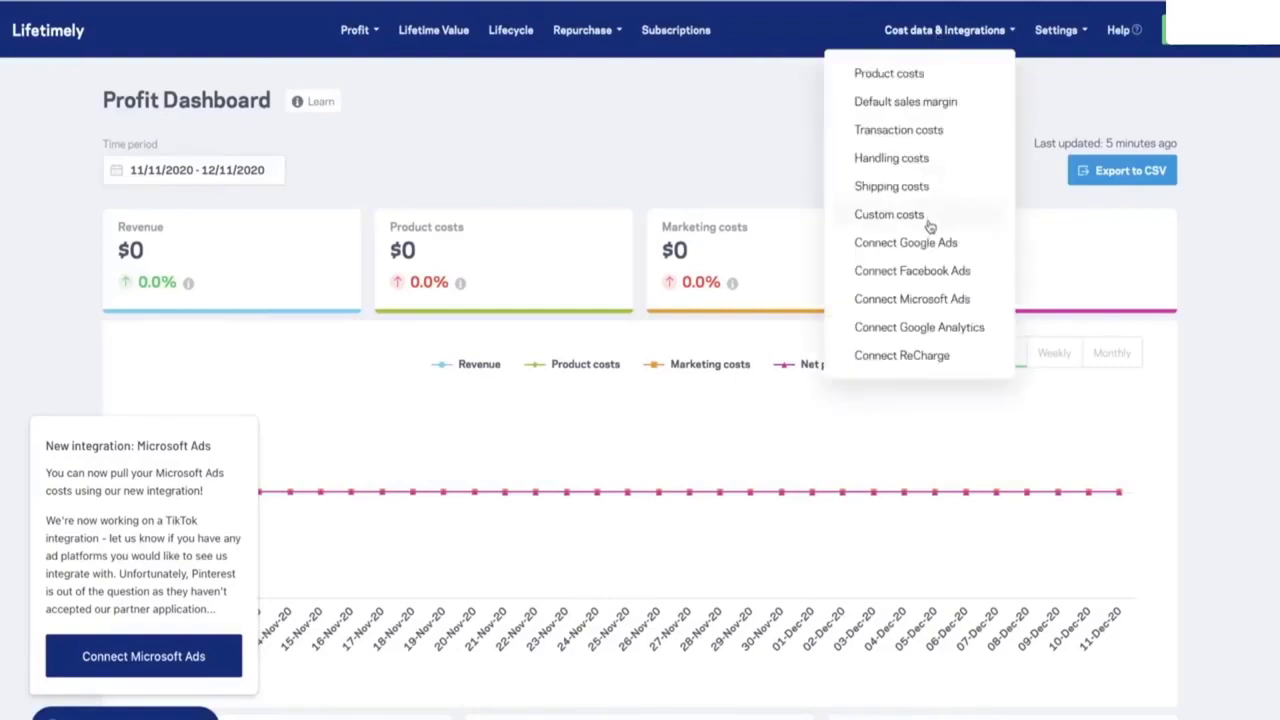
{"action": "left_click", "coordinate": [910, 276]}
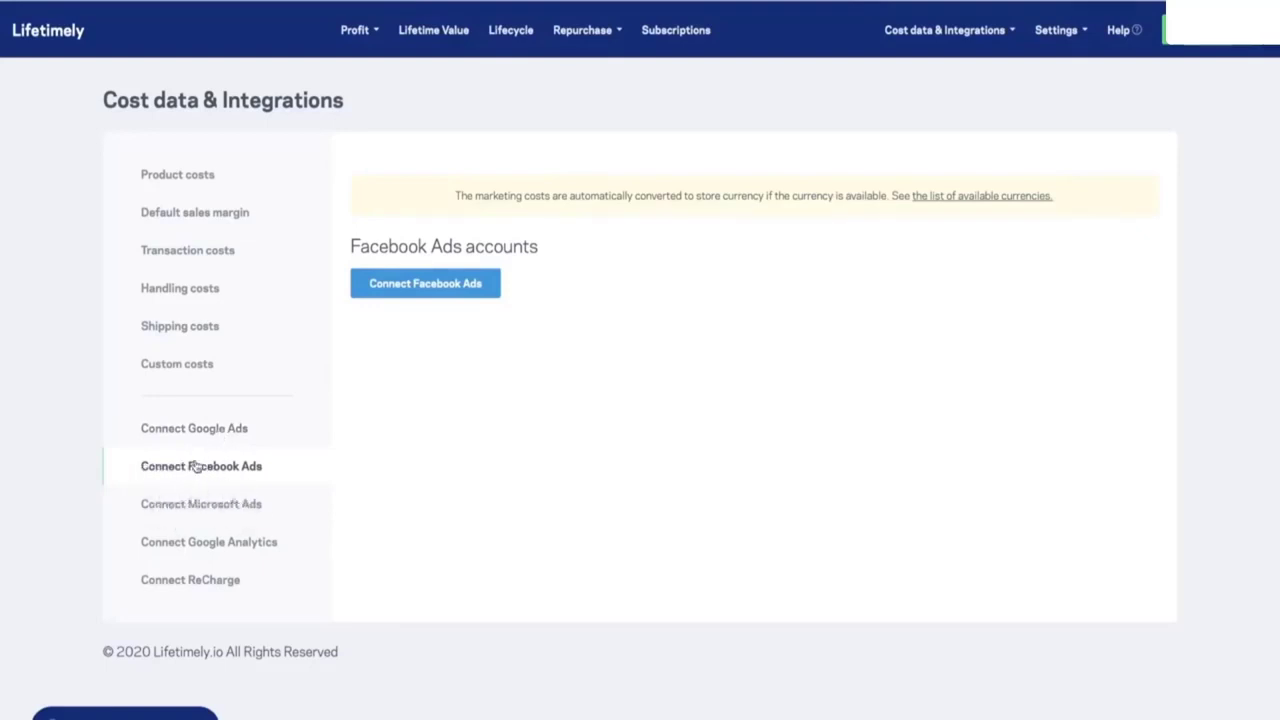
{"action": "left_click", "coordinate": [195, 172]}
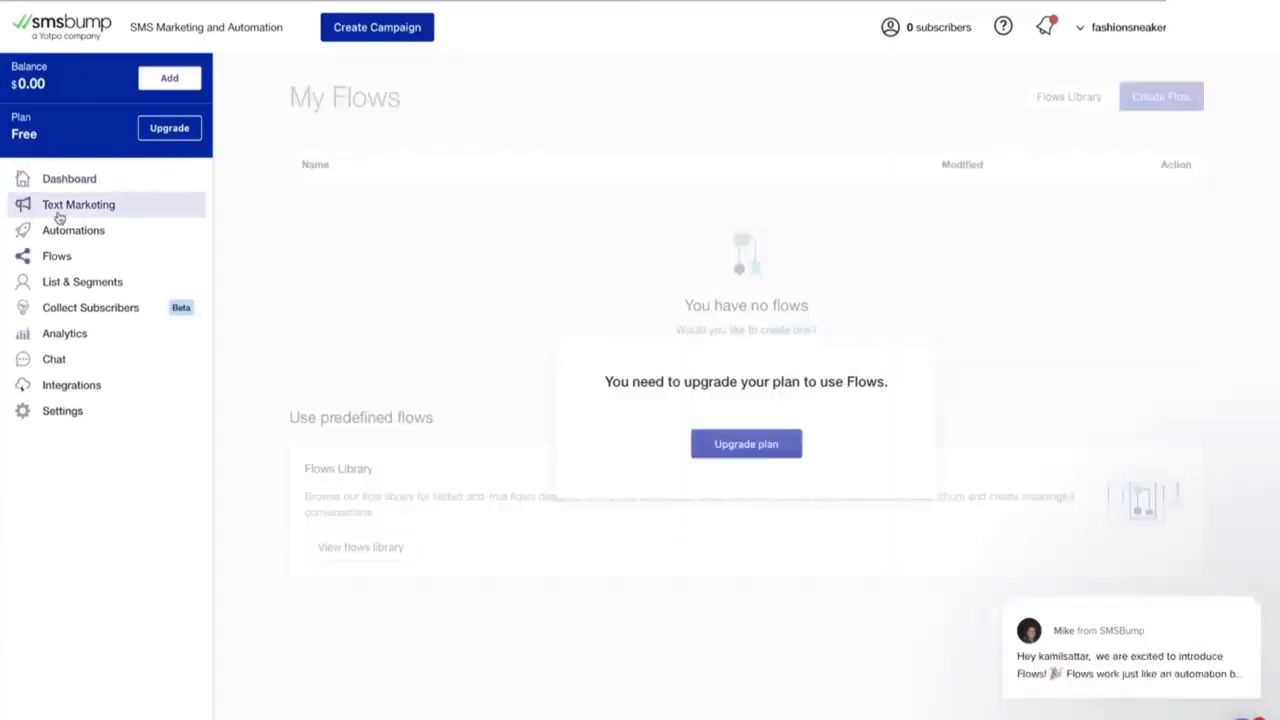
Step: Switch to SMSBump and look through its text marketing, flows, automations and integrations sections
{"action": "left_click", "coordinate": [57, 214]}
{"action": "left_click", "coordinate": [57, 256]}
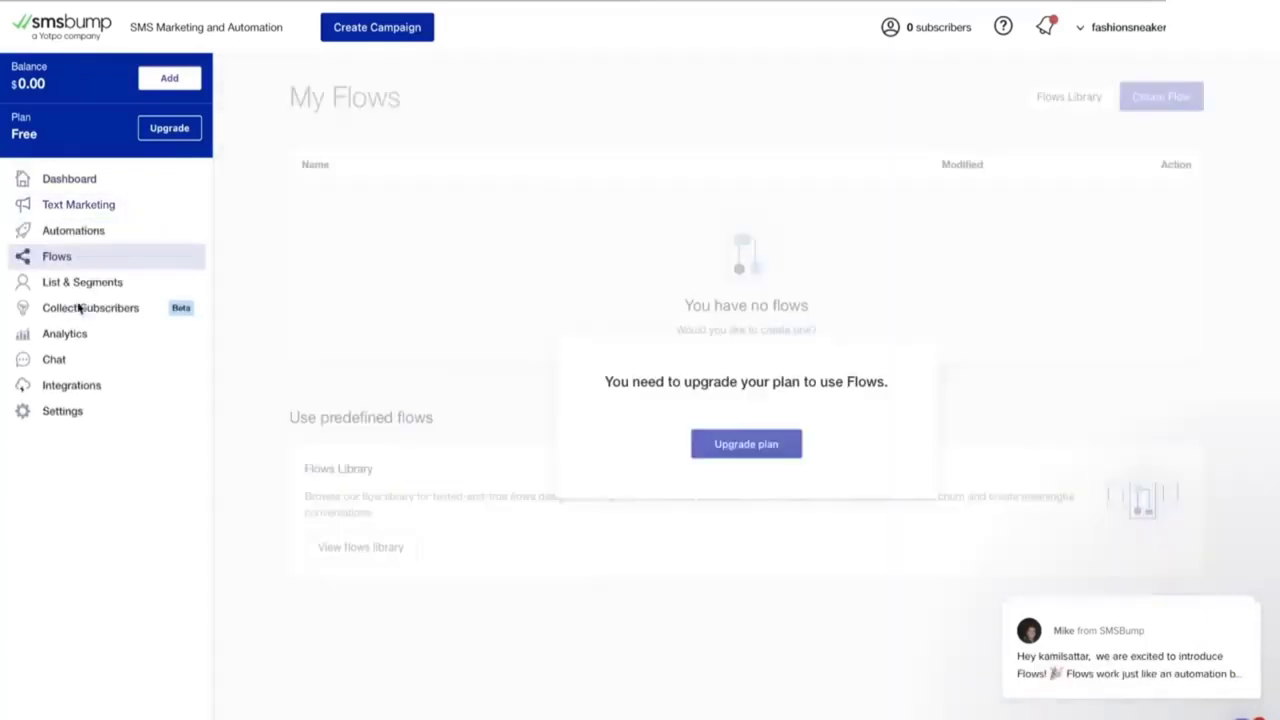
{"action": "left_click", "coordinate": [73, 236]}
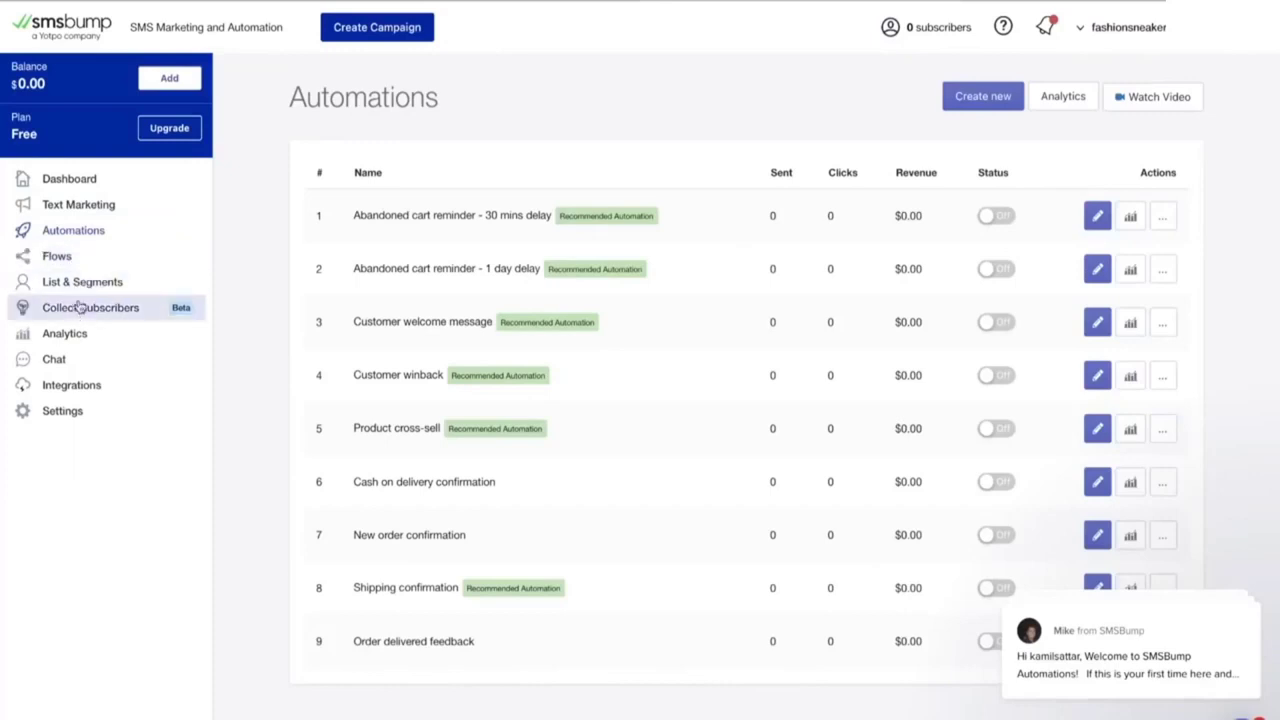
{"action": "left_click", "coordinate": [70, 386]}
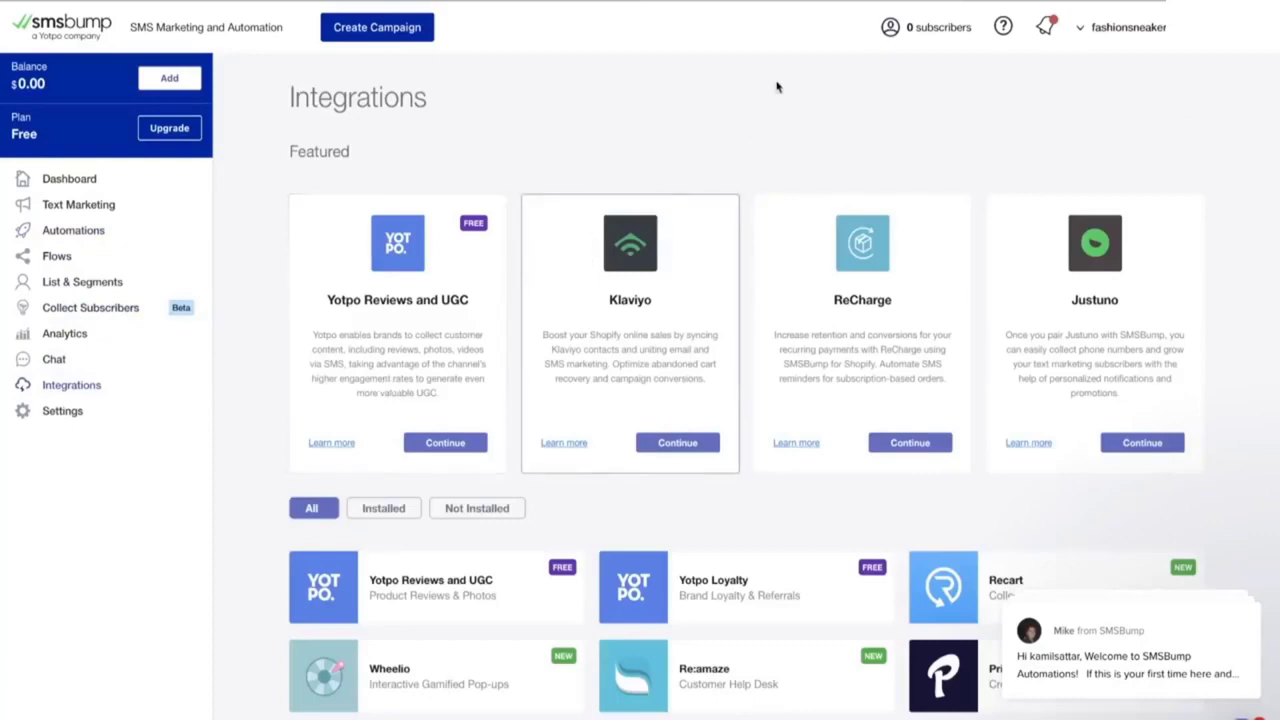
{"action": "scroll", "coordinate": [775, 183], "scroll_direction": "down", "scroll_amount": 3}
{"action": "scroll", "coordinate": [775, 183], "scroll_direction": "up", "scroll_amount": 3}
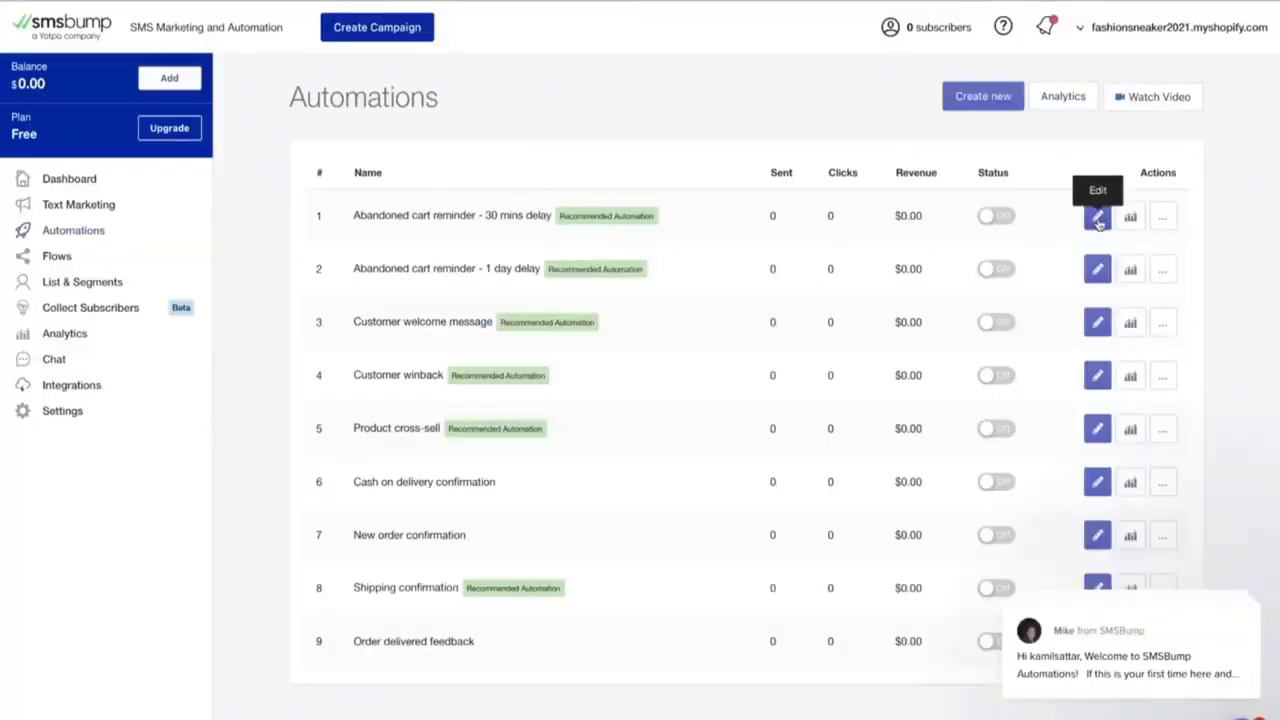
Step: Open the first abandoned cart automation for editing, consult the SMS script document, and rename the automation "Abandoned cart reminder - 20 mins delay"
{"action": "left_click", "coordinate": [1097, 218]}
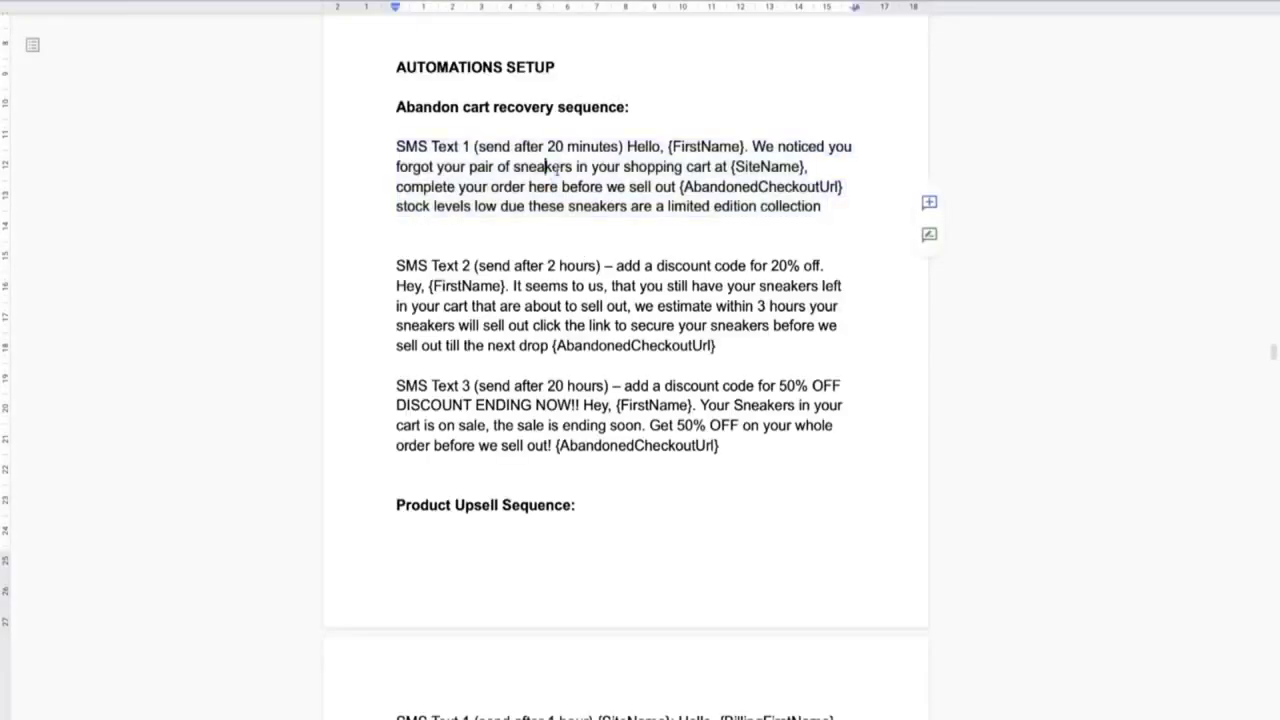
{"action": "left_click", "coordinate": [545, 166]}
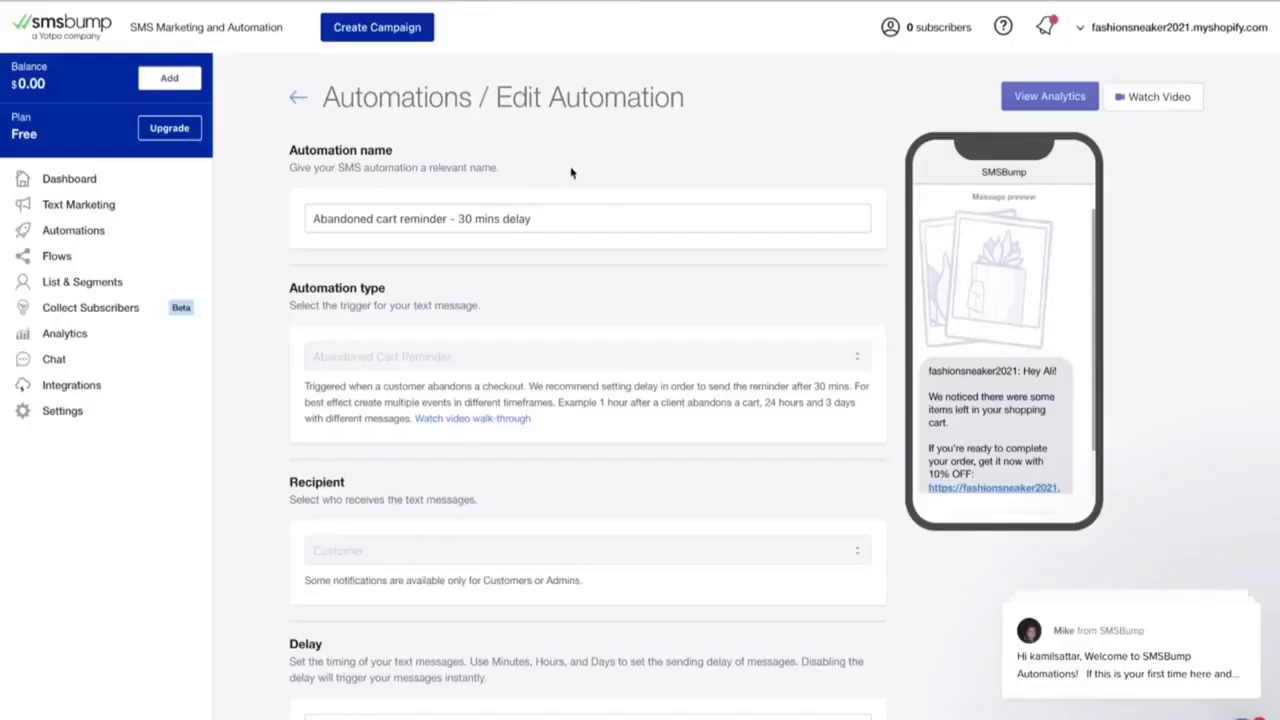
{"action": "left_click", "coordinate": [462, 220]}
{"action": "key", "text": "BackSpace"}
{"action": "type", "text": "2"}
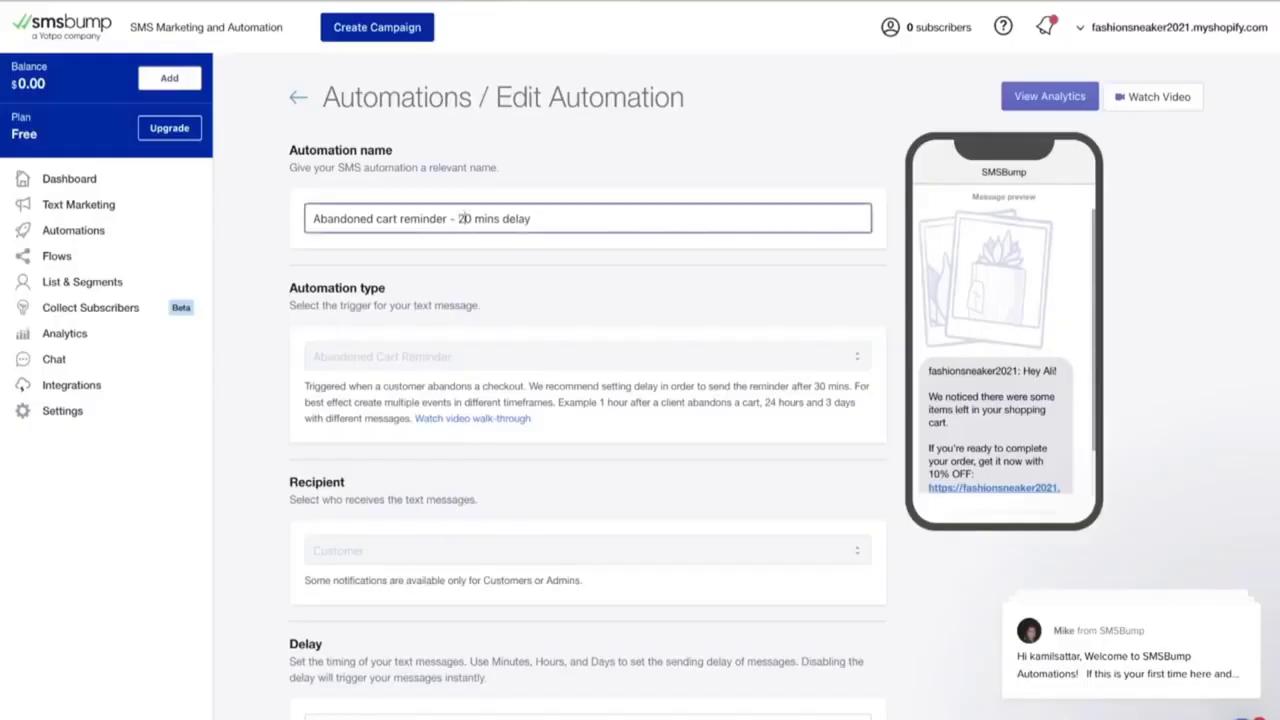
Step: Set the automation's message timing delay to 20 minutes
{"action": "scroll", "coordinate": [522, 360], "scroll_direction": "down", "scroll_amount": 7}
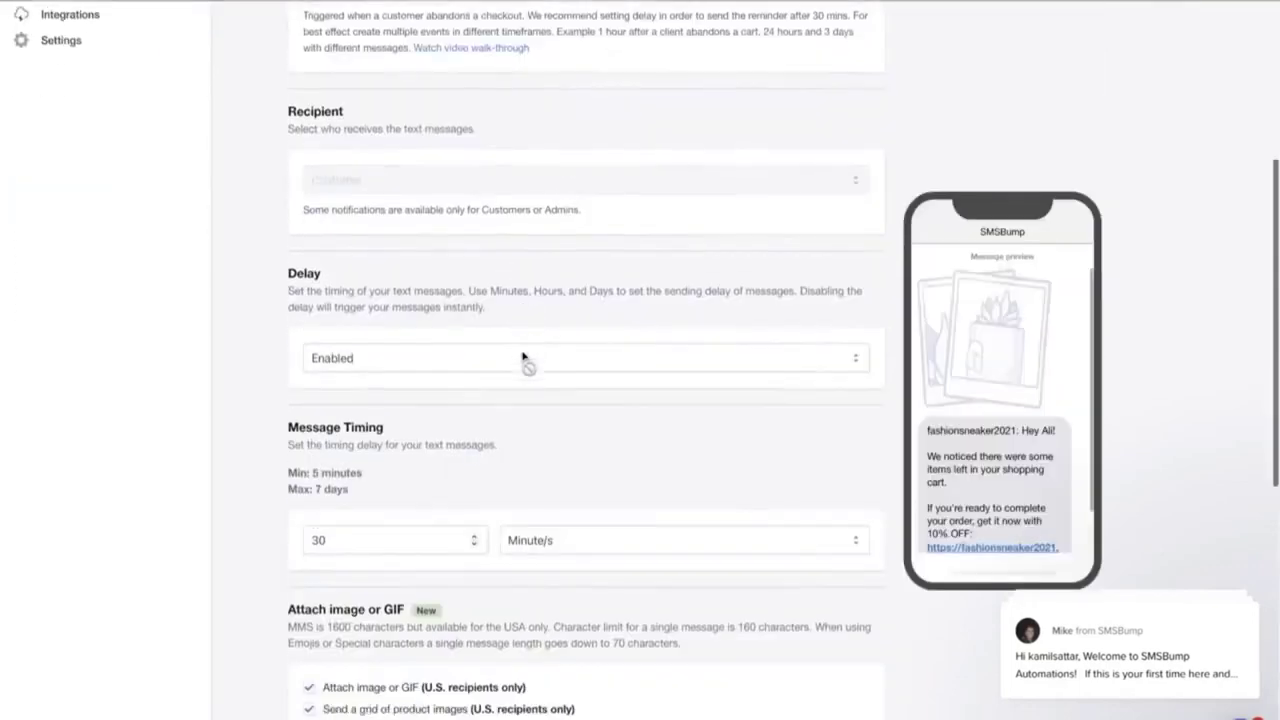
{"action": "left_click", "coordinate": [318, 182]}
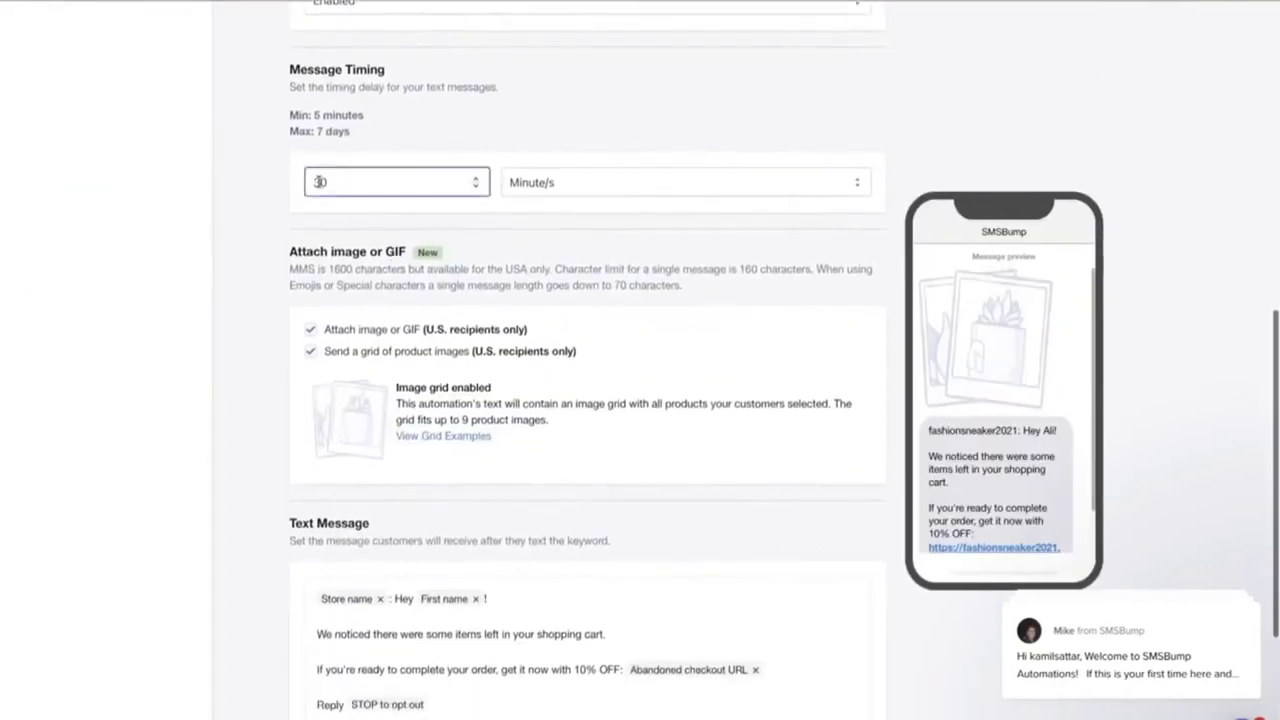
{"action": "key", "text": "BackSpace"}
{"action": "type", "text": "2"}
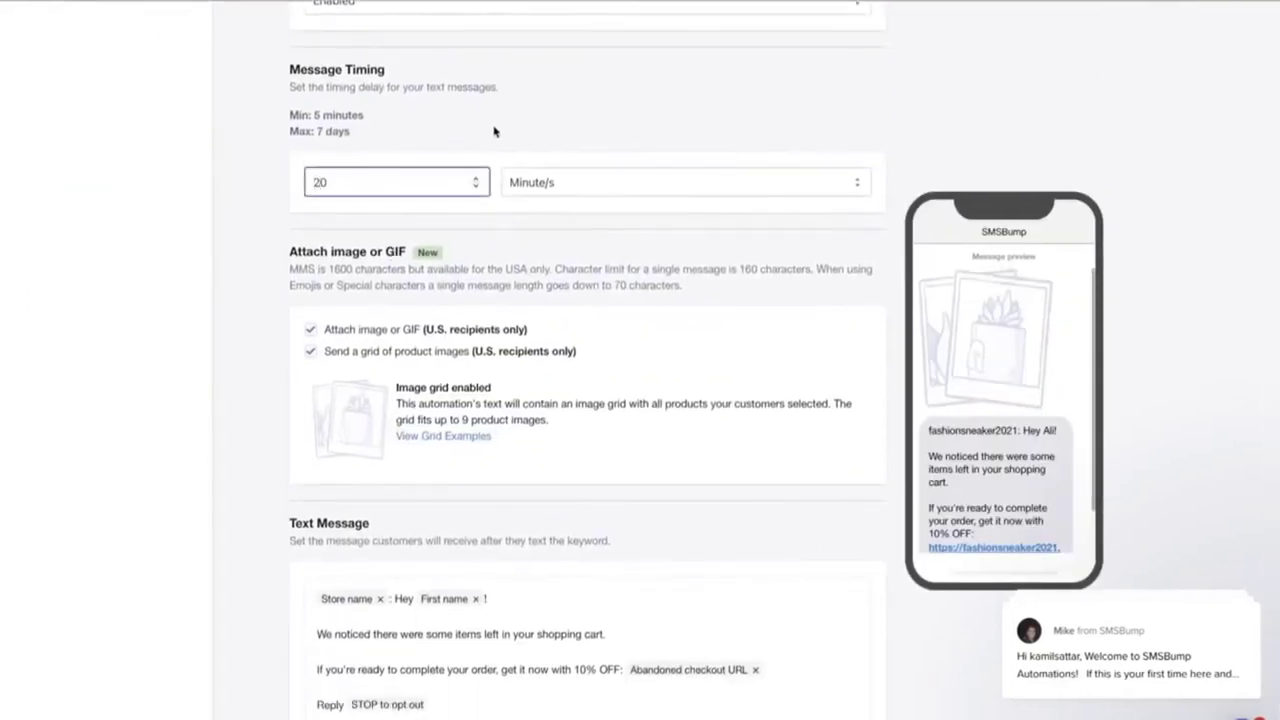
Step: Replace the text message with the document's first abandoned cart SMS, leaving out the "SMS Text 1 (send after 20 minutes)" label so it starts with "Hello"
{"action": "scroll", "coordinate": [572, 307], "scroll_direction": "down", "scroll_amount": 3}
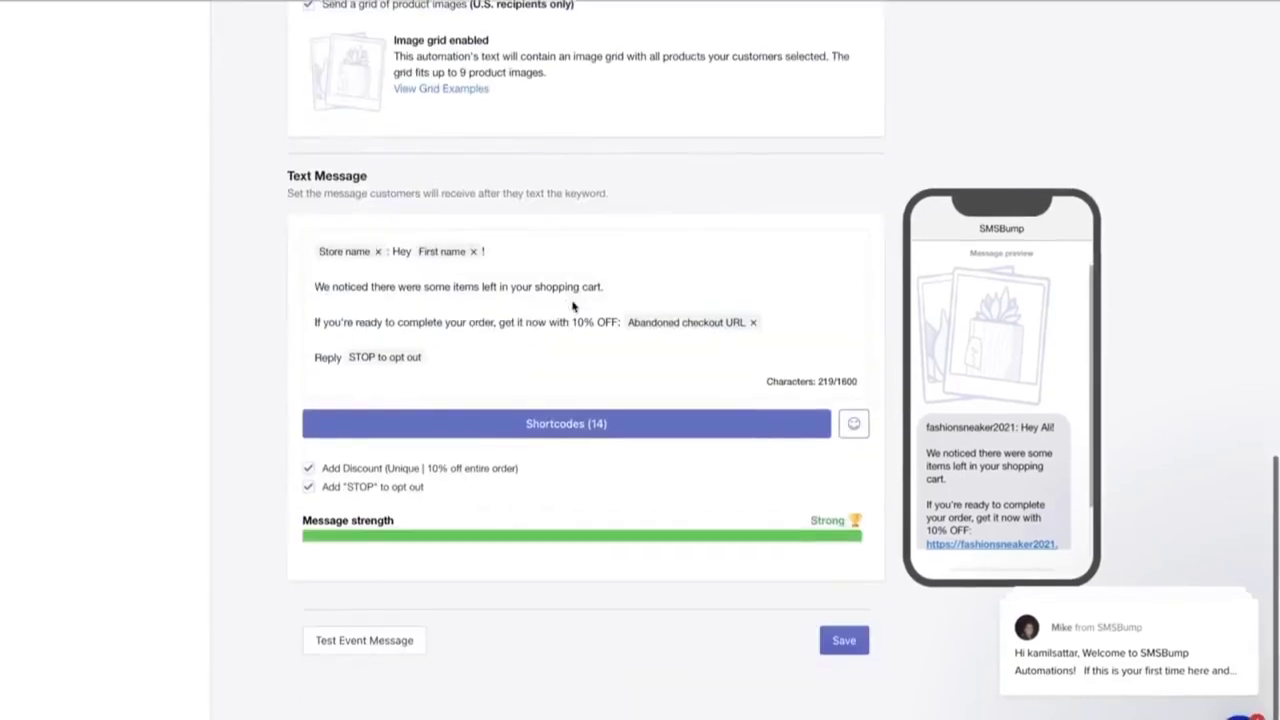
{"action": "left_click", "coordinate": [464, 362]}
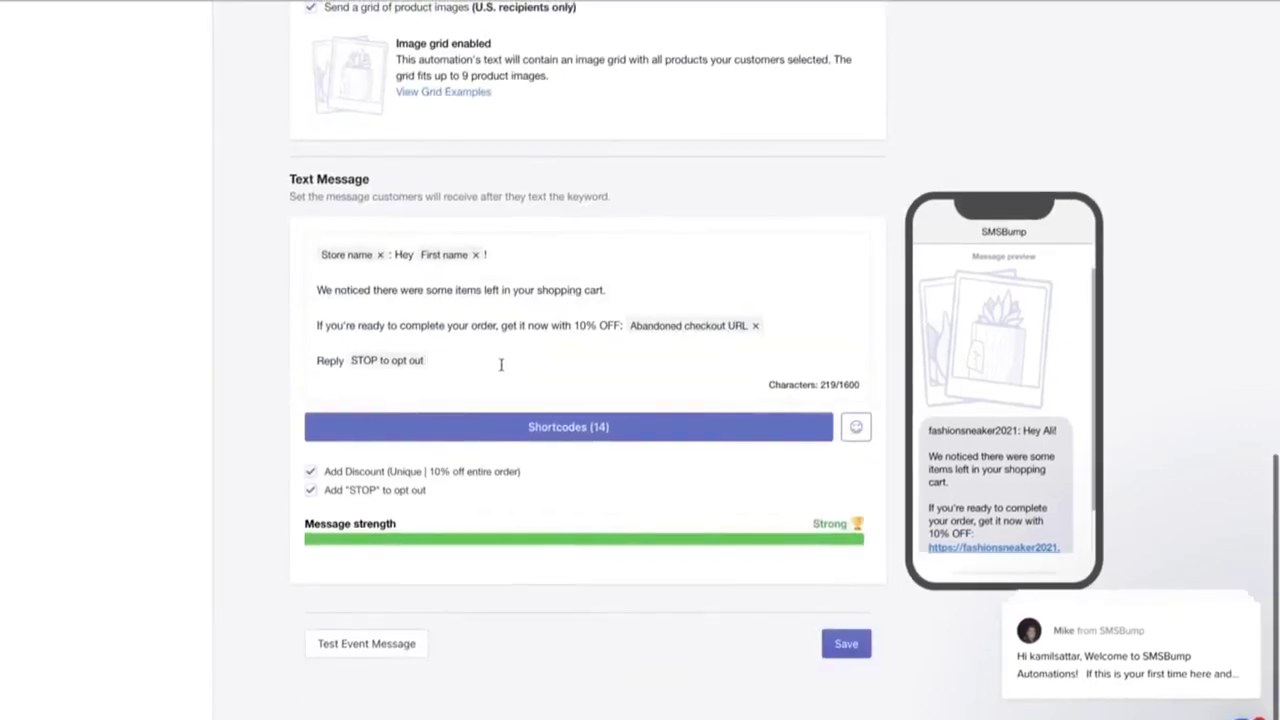
{"action": "left_click_drag", "start_coordinate": [501, 365], "coordinate": [309, 251]}
{"action": "type", "text": "SMS Text 1 (send after 20 minutes) Hello, {FirstName}. We noticed you forgot your pair of sneakers in your shopping cart at {SiteName}, complete your order here before we sell out {AbandonedCheckoutUrl} stock levels low due these sneakers are a limited edition collection"}
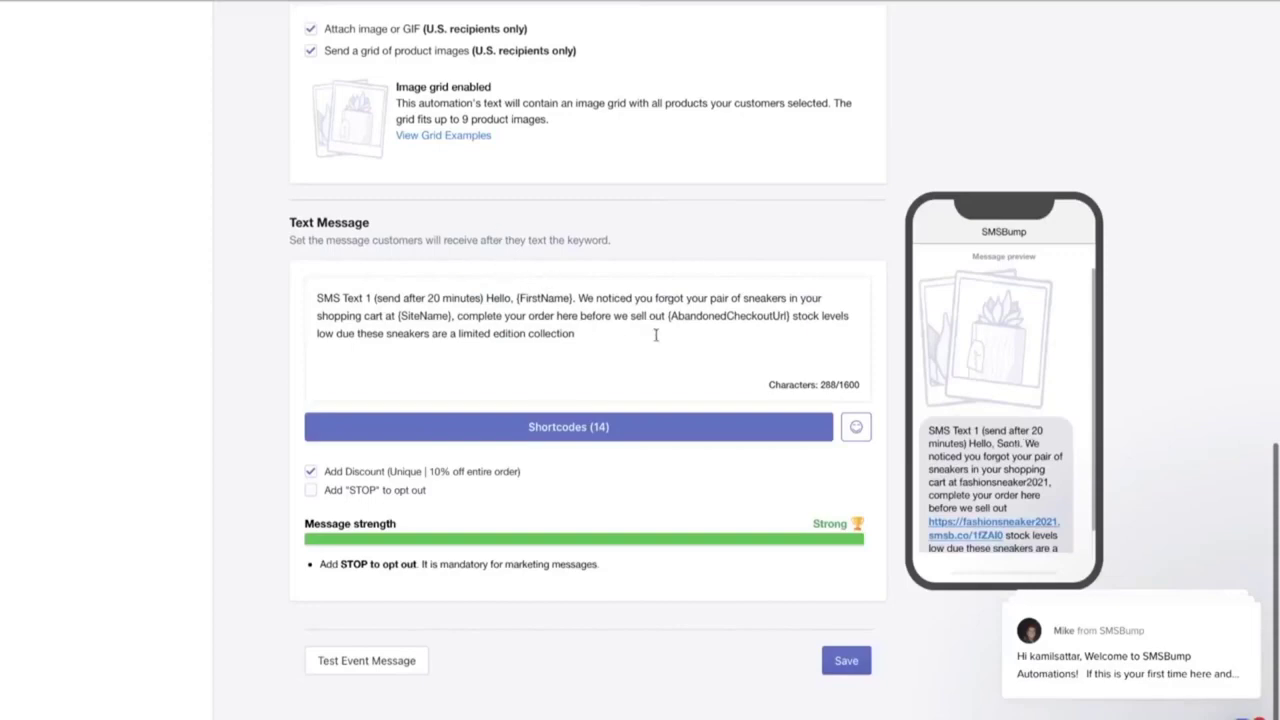
{"action": "scroll", "coordinate": [470, 458], "scroll_direction": "up", "scroll_amount": 3}
{"action": "scroll", "coordinate": [470, 458], "scroll_direction": "down", "scroll_amount": 3}
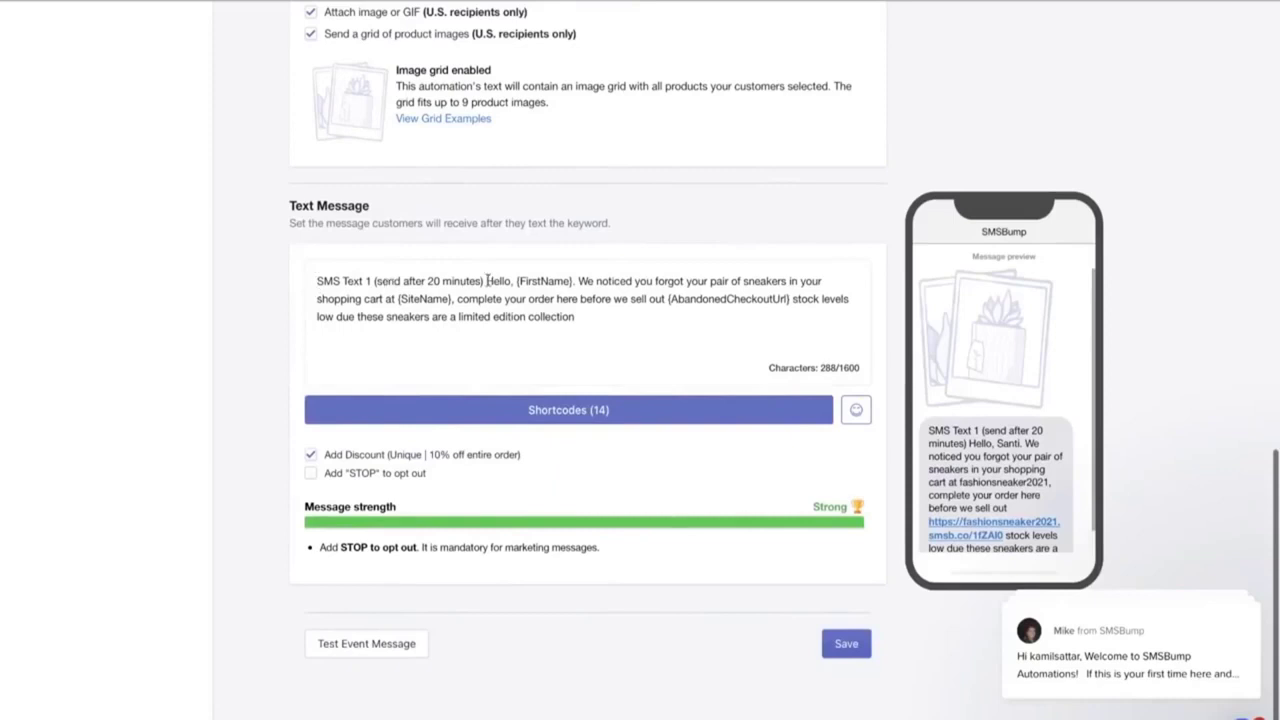
{"action": "left_click_drag", "start_coordinate": [486, 281], "coordinate": [276, 279]}
{"action": "key", "text": "BackSpace"}
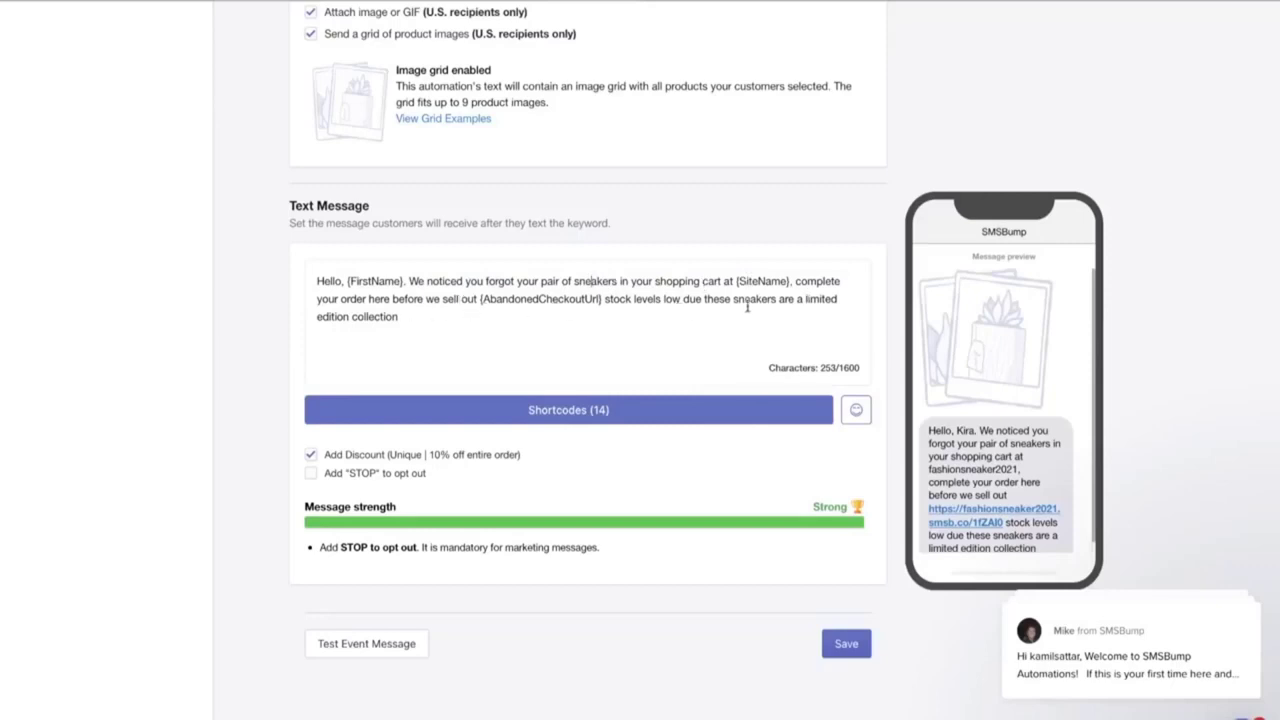
Step: Add the "STOP to opt out" text at the end of the abandoned cart message
{"action": "left_click", "coordinate": [485, 326]}
{"action": "left_click", "coordinate": [330, 477]}
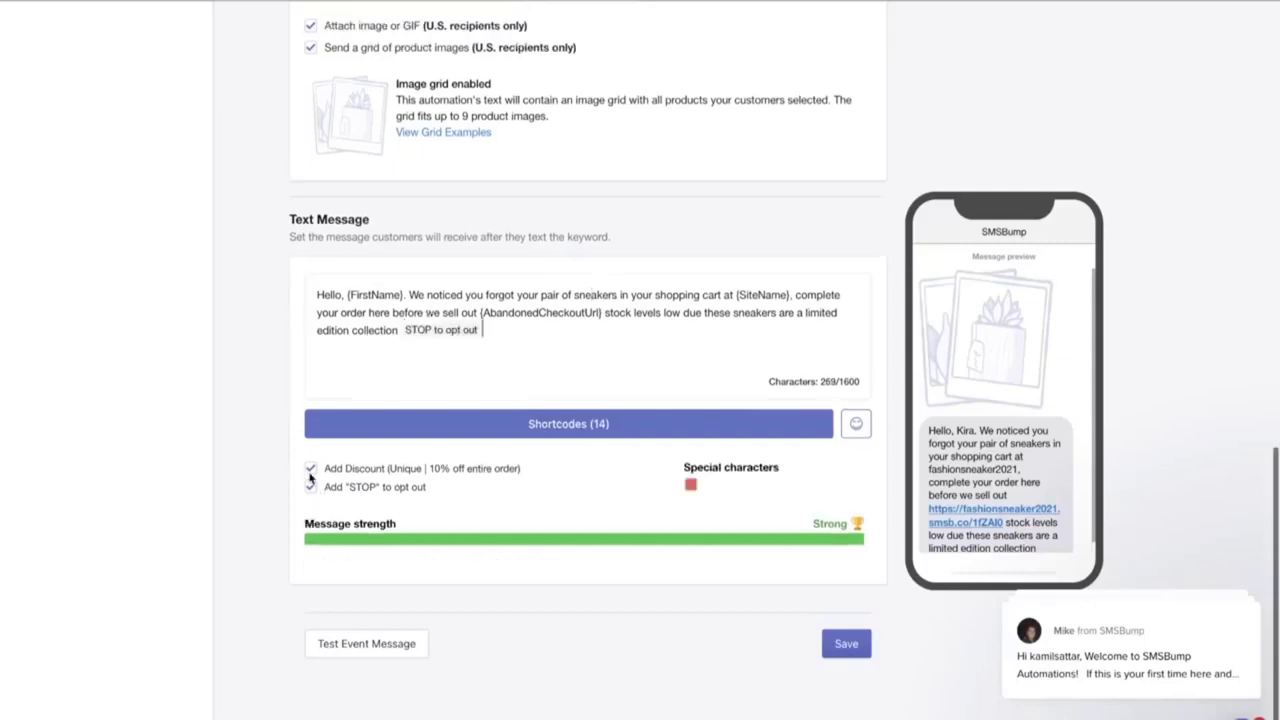
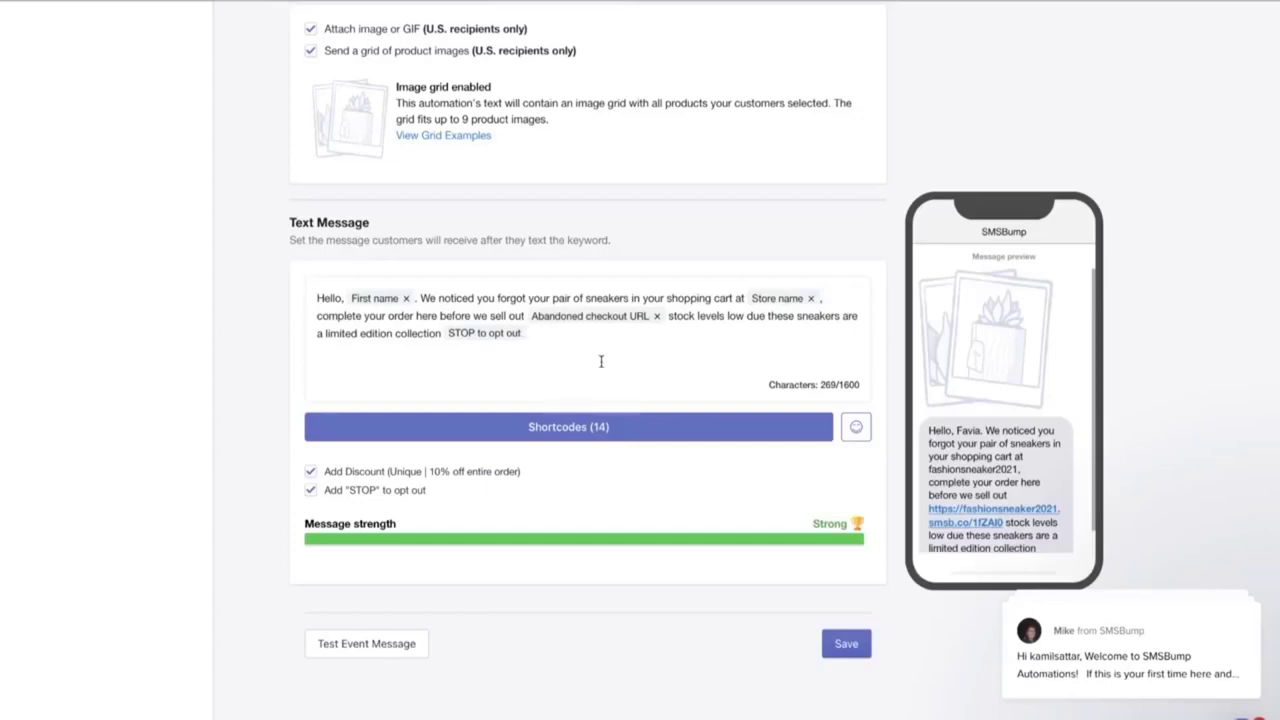
{"action": "scroll", "coordinate": [601, 361], "scroll_direction": "up", "scroll_amount": 2}
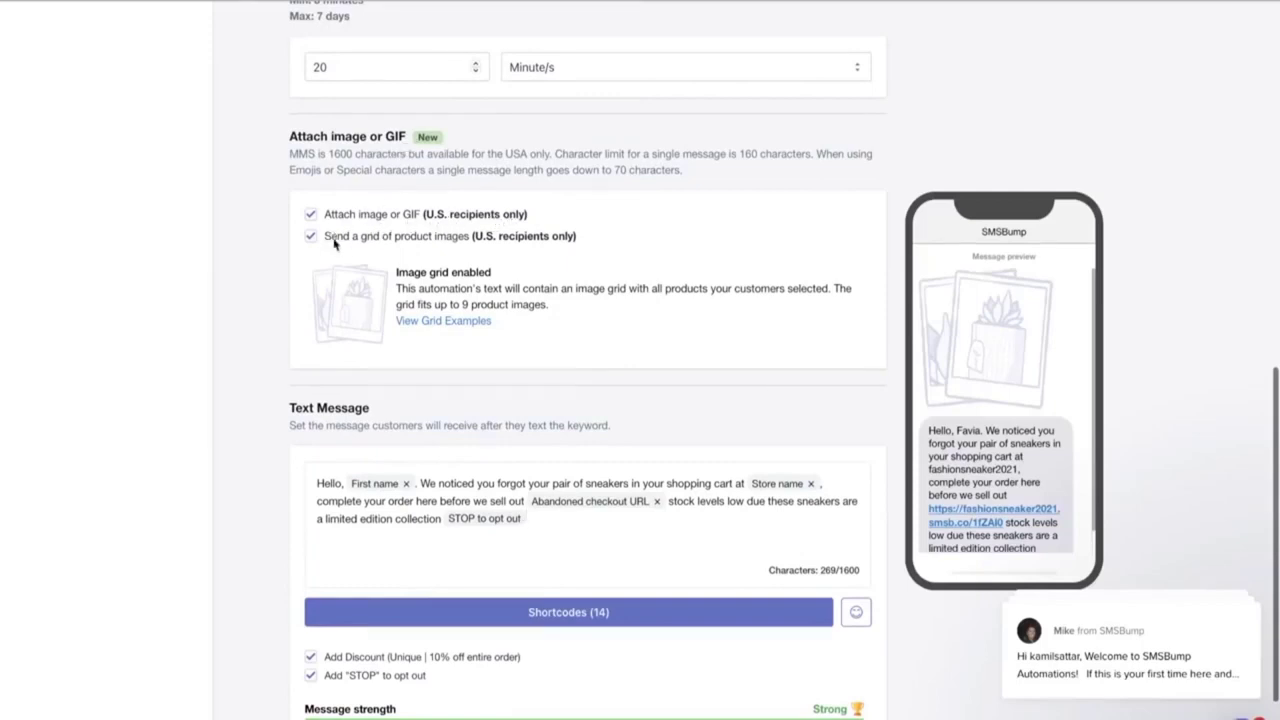
Step: Examine the text message's emoji choices and the available shortcodes, from Discount Code through Abandoned checkout URL
{"action": "scroll", "coordinate": [440, 246], "scroll_direction": "up", "scroll_amount": 1}
{"action": "scroll", "coordinate": [552, 247], "scroll_direction": "down", "scroll_amount": 2}
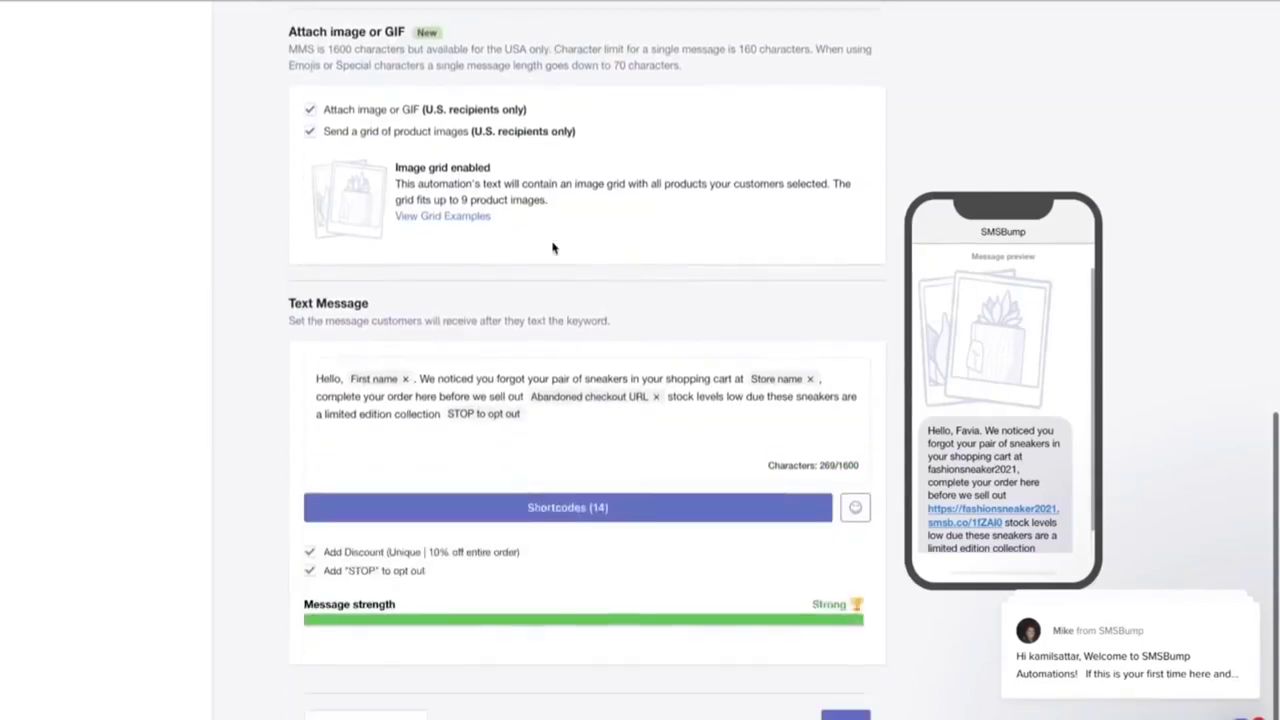
{"action": "scroll", "coordinate": [552, 247], "scroll_direction": "up", "scroll_amount": 2}
{"action": "scroll", "coordinate": [830, 428], "scroll_direction": "down", "scroll_amount": 3}
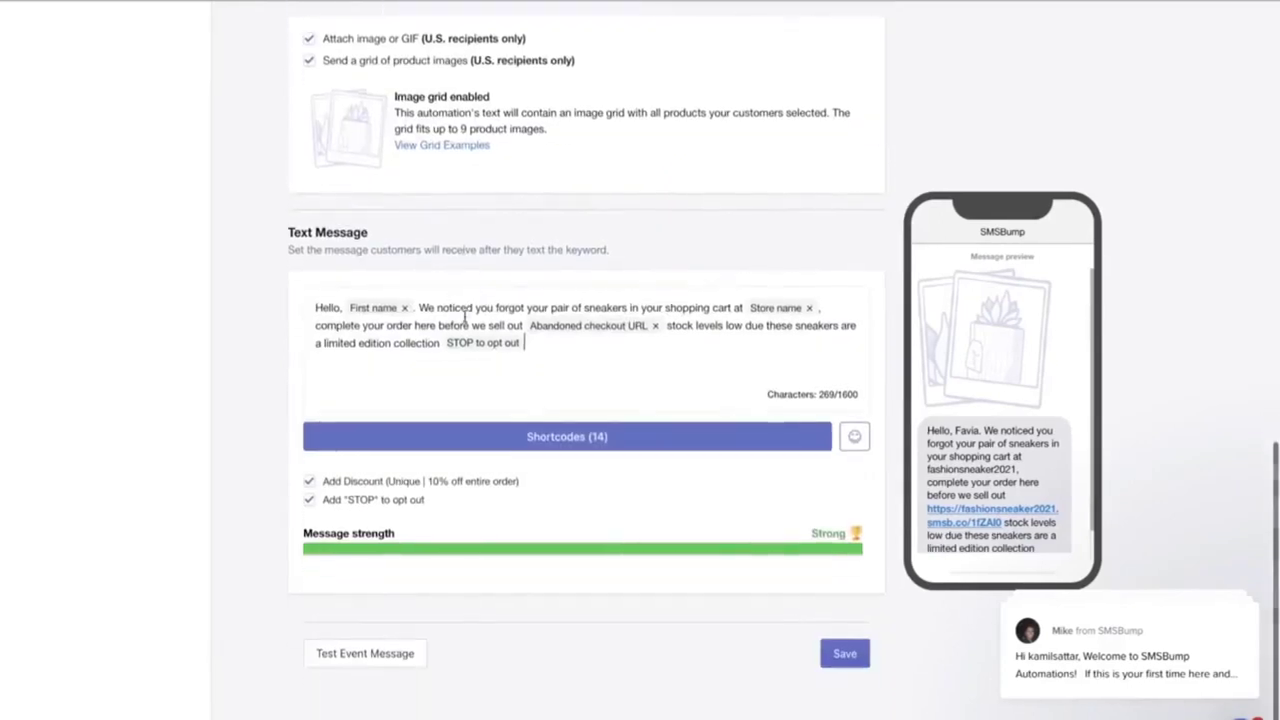
{"action": "left_click", "coordinate": [856, 436]}
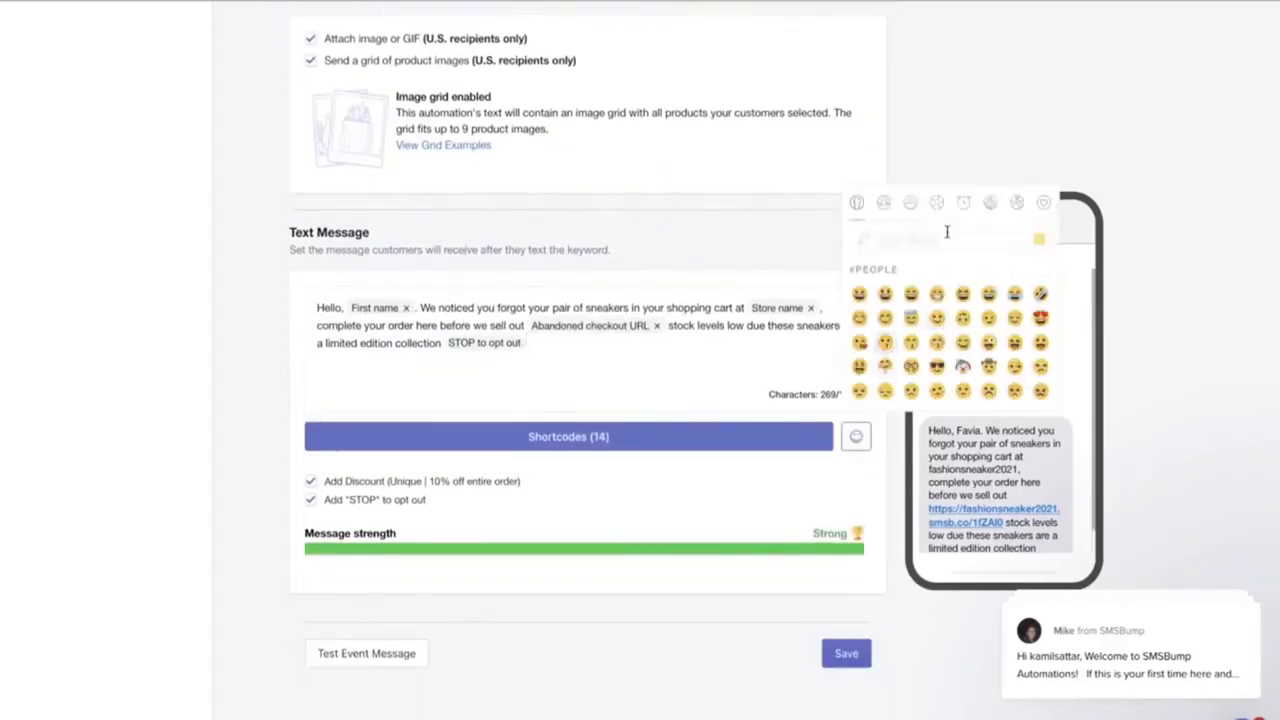
{"action": "left_click", "coordinate": [704, 372]}
{"action": "left_click", "coordinate": [642, 445]}
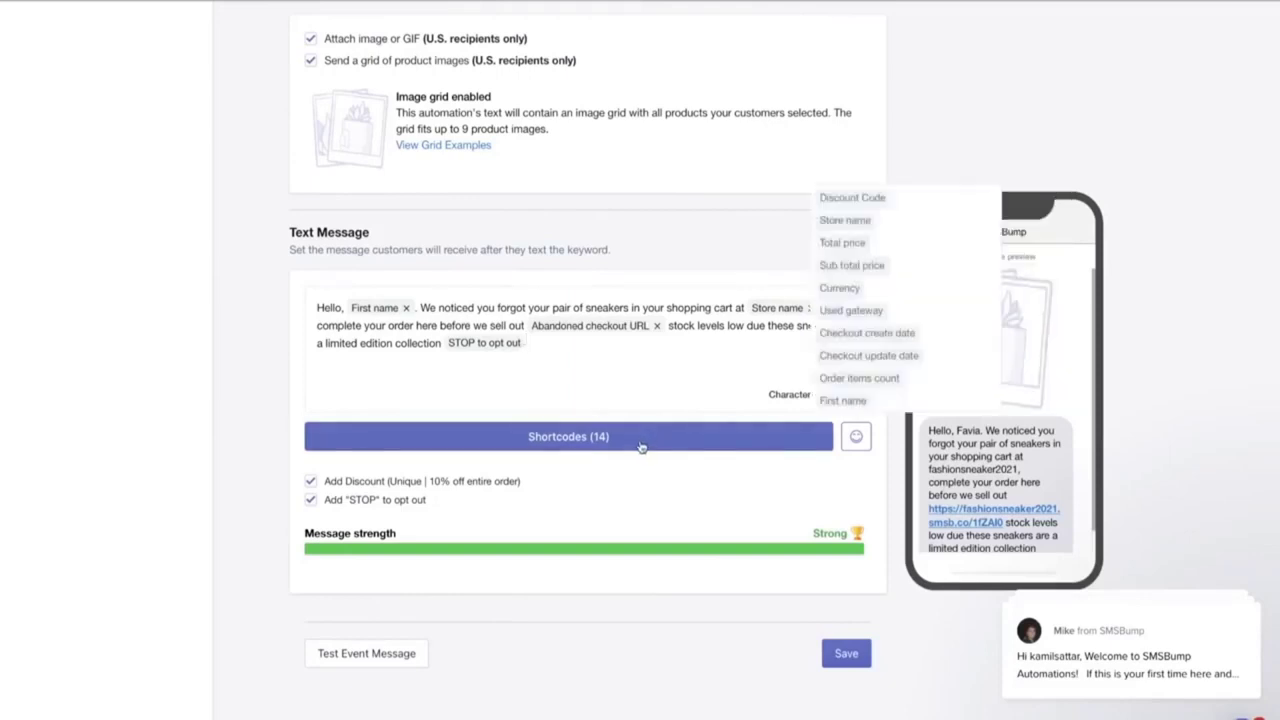
{"action": "scroll", "coordinate": [838, 390], "scroll_direction": "down", "scroll_amount": 2}
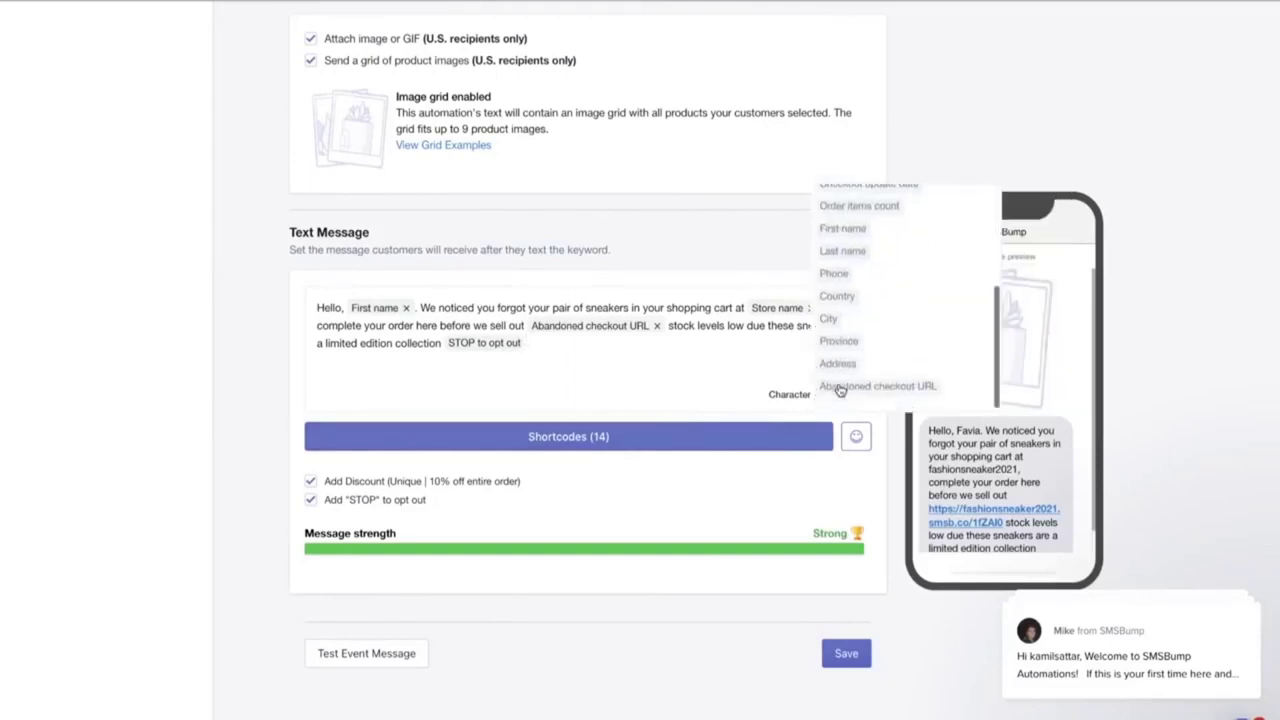
{"action": "scroll", "coordinate": [838, 390], "scroll_direction": "up", "scroll_amount": 3}
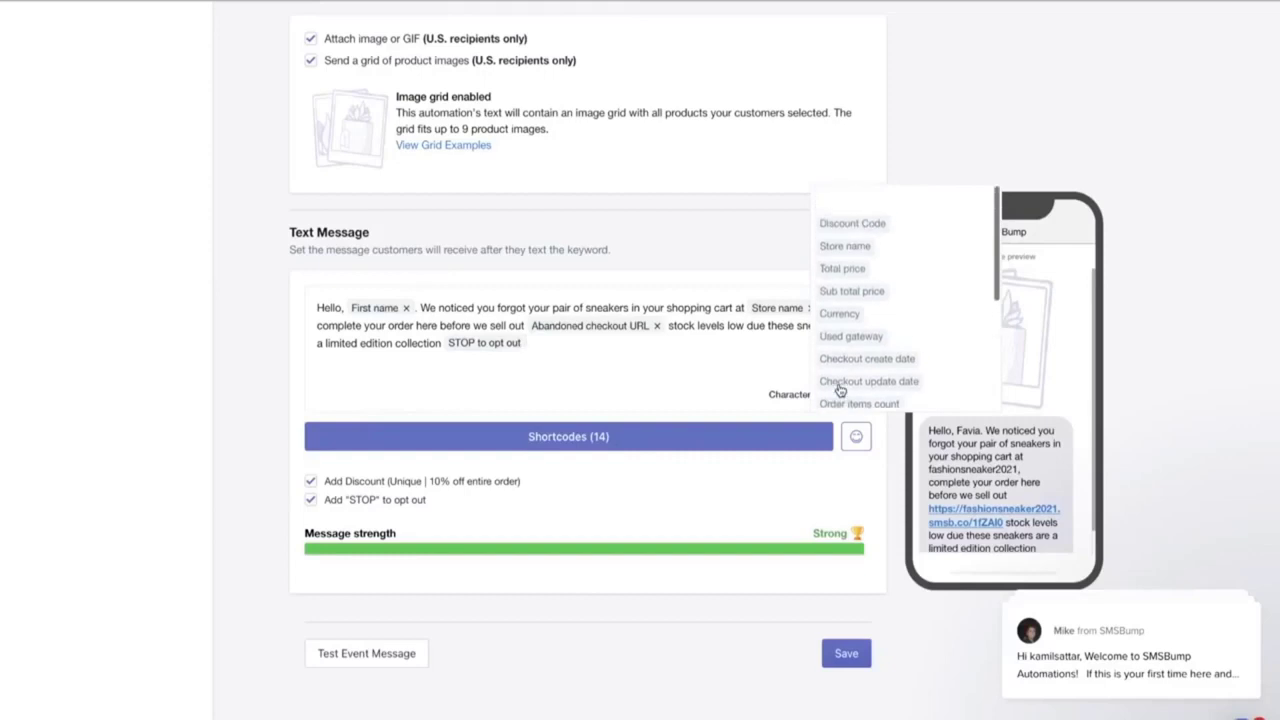
{"action": "scroll", "coordinate": [838, 390], "scroll_direction": "down", "scroll_amount": 1}
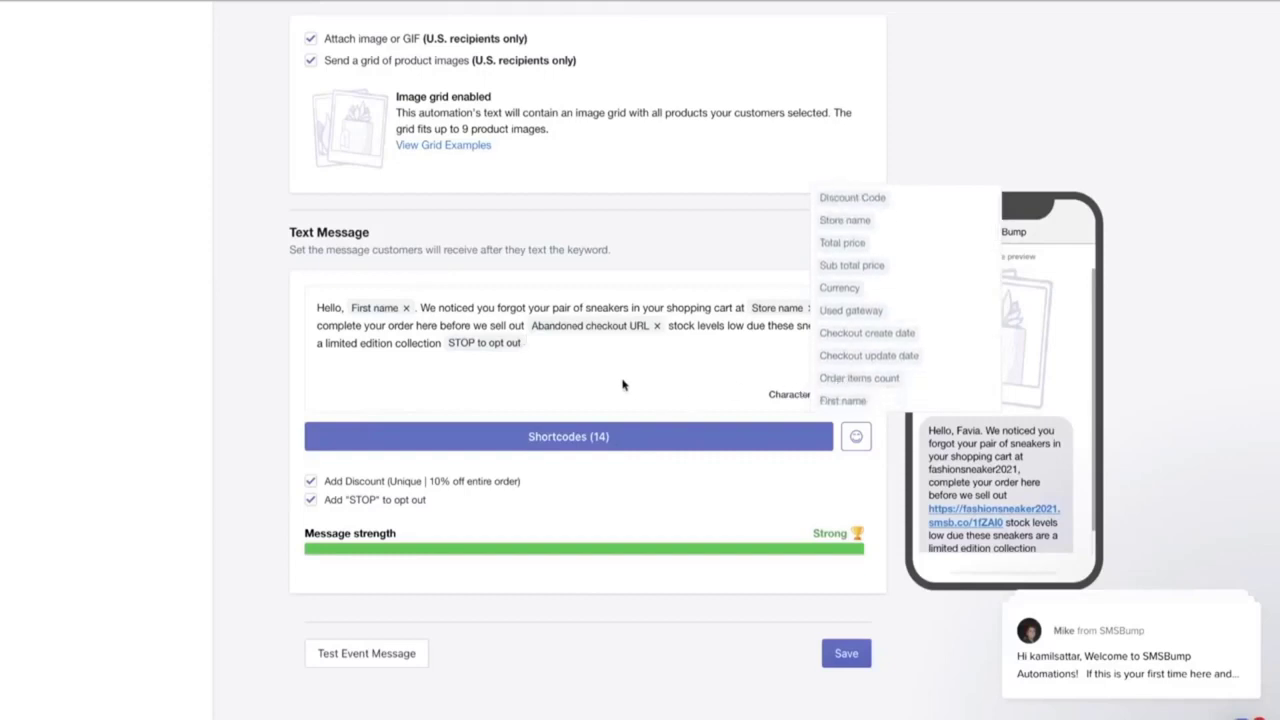
{"action": "scroll", "coordinate": [617, 430], "scroll_direction": "down", "scroll_amount": 1}
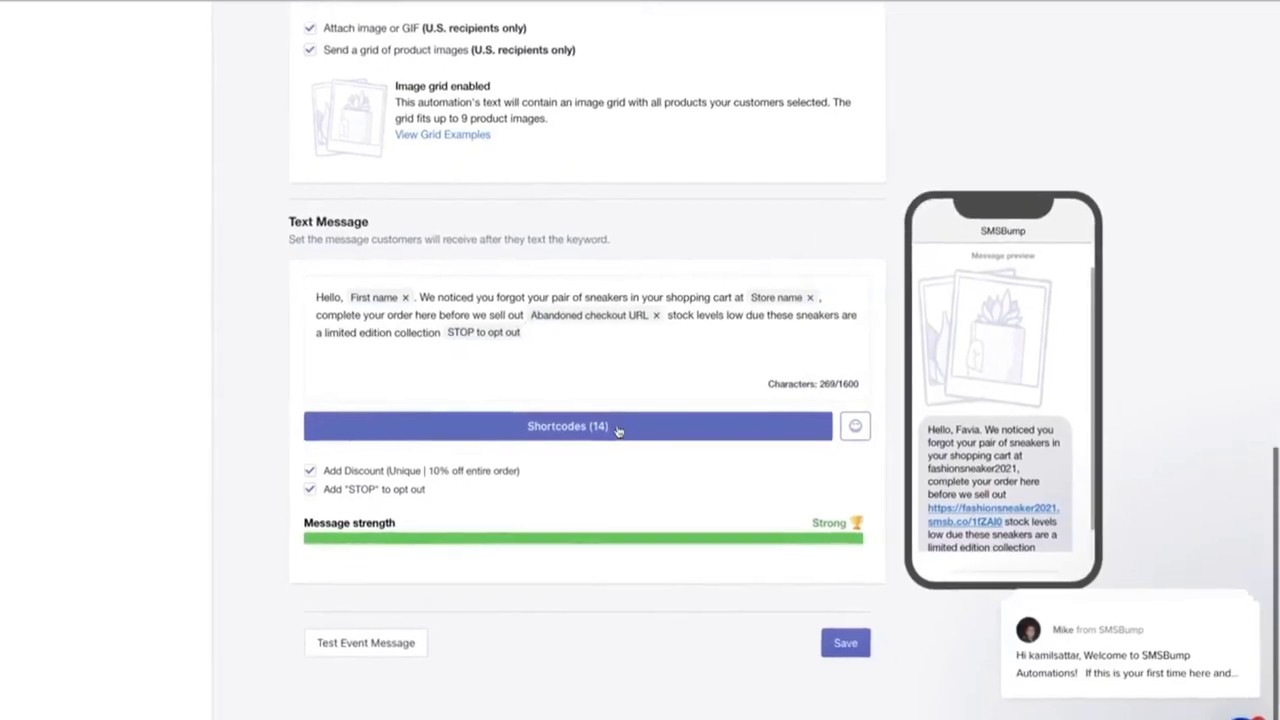
{"action": "scroll", "coordinate": [617, 430], "scroll_direction": "up", "scroll_amount": 5}
{"action": "scroll", "coordinate": [614, 431], "scroll_direction": "down", "scroll_amount": 3}
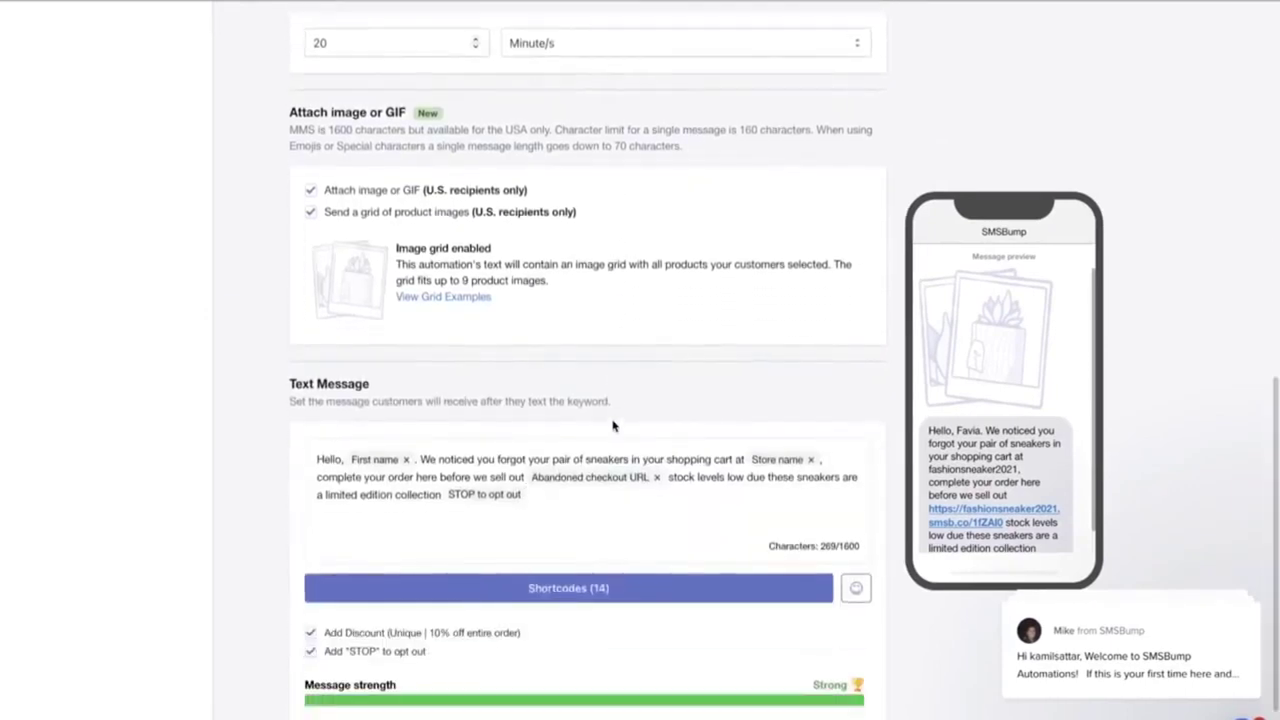
Step: Turn off the grid of product images for the message while keeping the image or GIF attachment enabled
{"action": "left_click", "coordinate": [310, 212]}
{"action": "scroll", "coordinate": [316, 200], "scroll_direction": "up", "scroll_amount": 3}
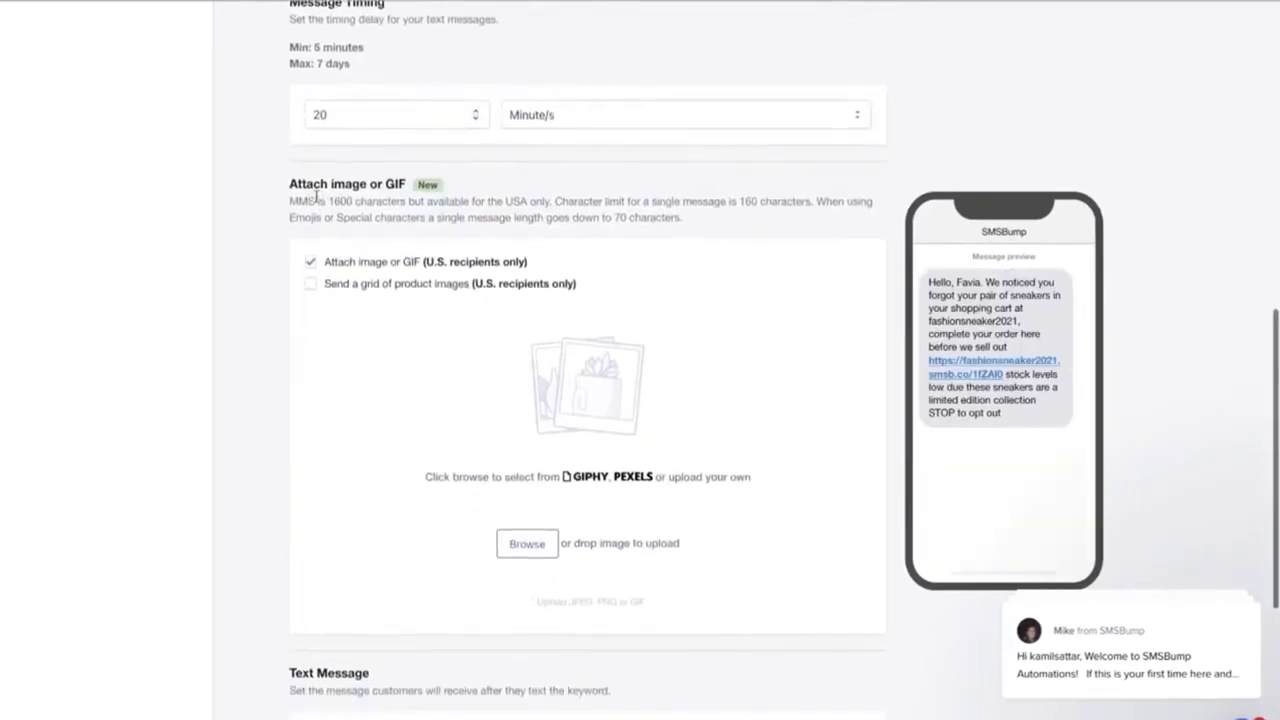
{"action": "left_click", "coordinate": [310, 285]}
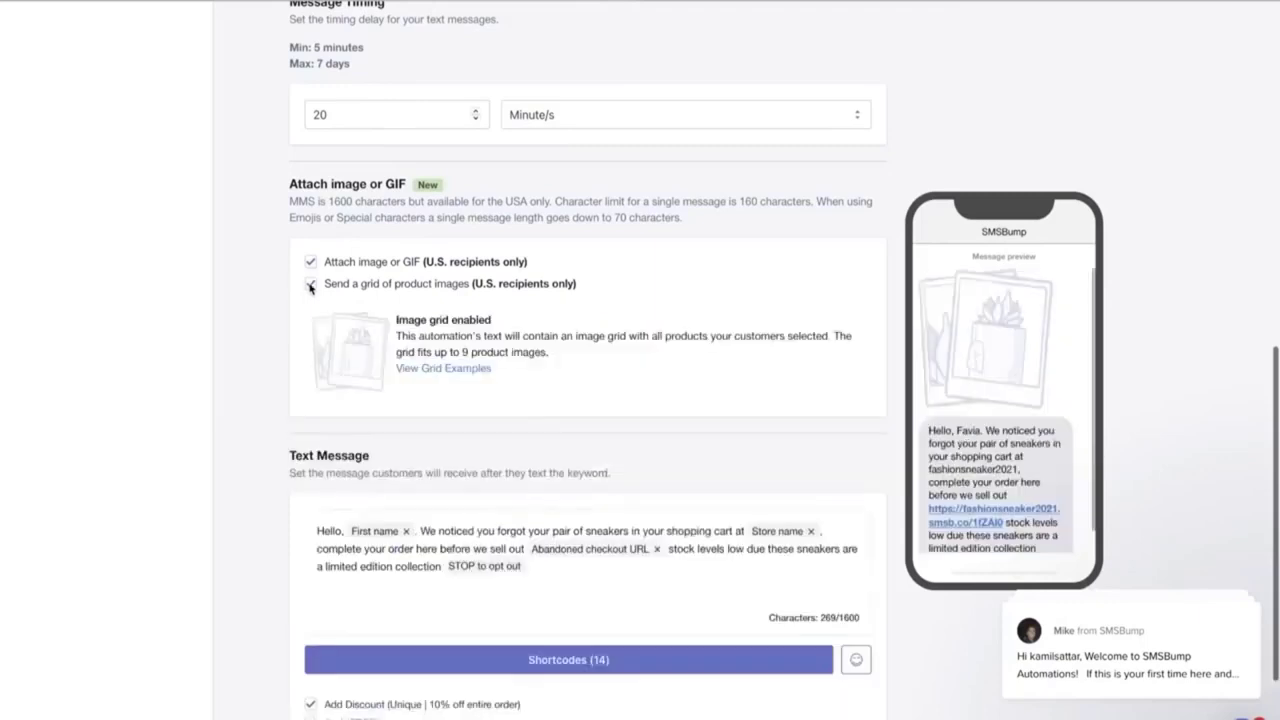
{"action": "left_click", "coordinate": [310, 285]}
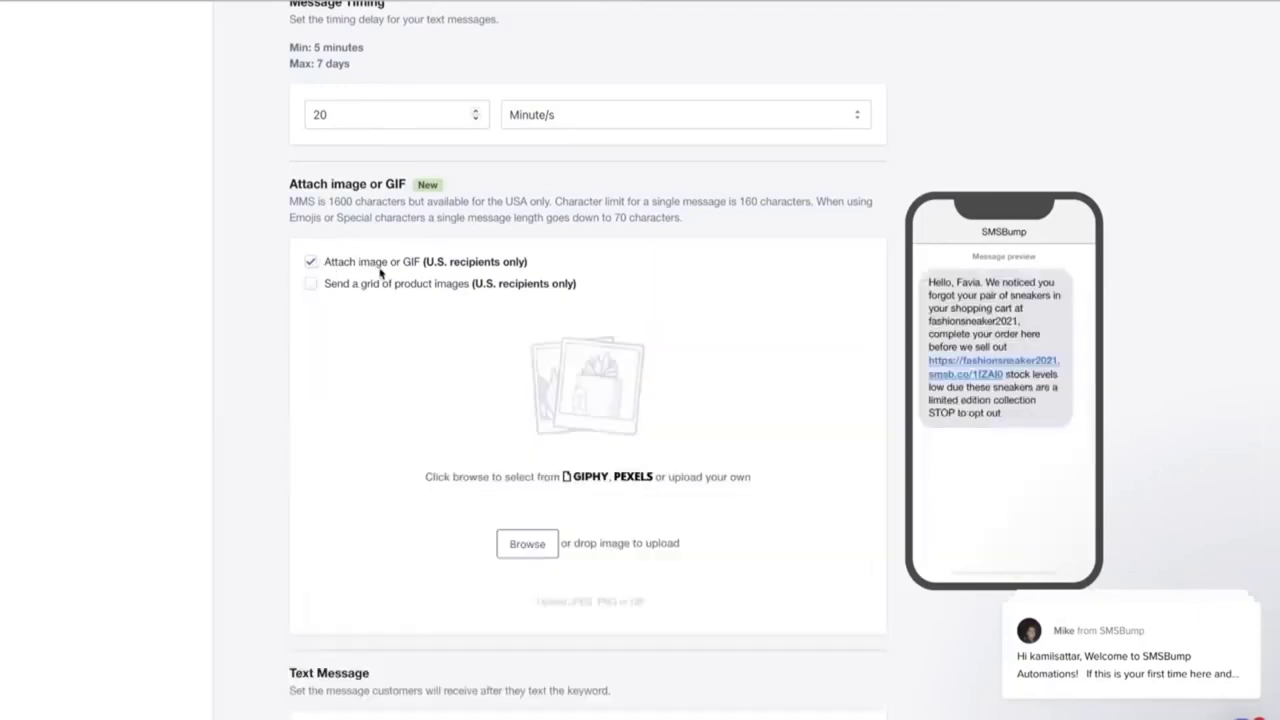
Step: Upload the 15.14.46 screenshot of the three black sneakers from the computer as the message's attached image
{"action": "left_click", "coordinate": [535, 548]}
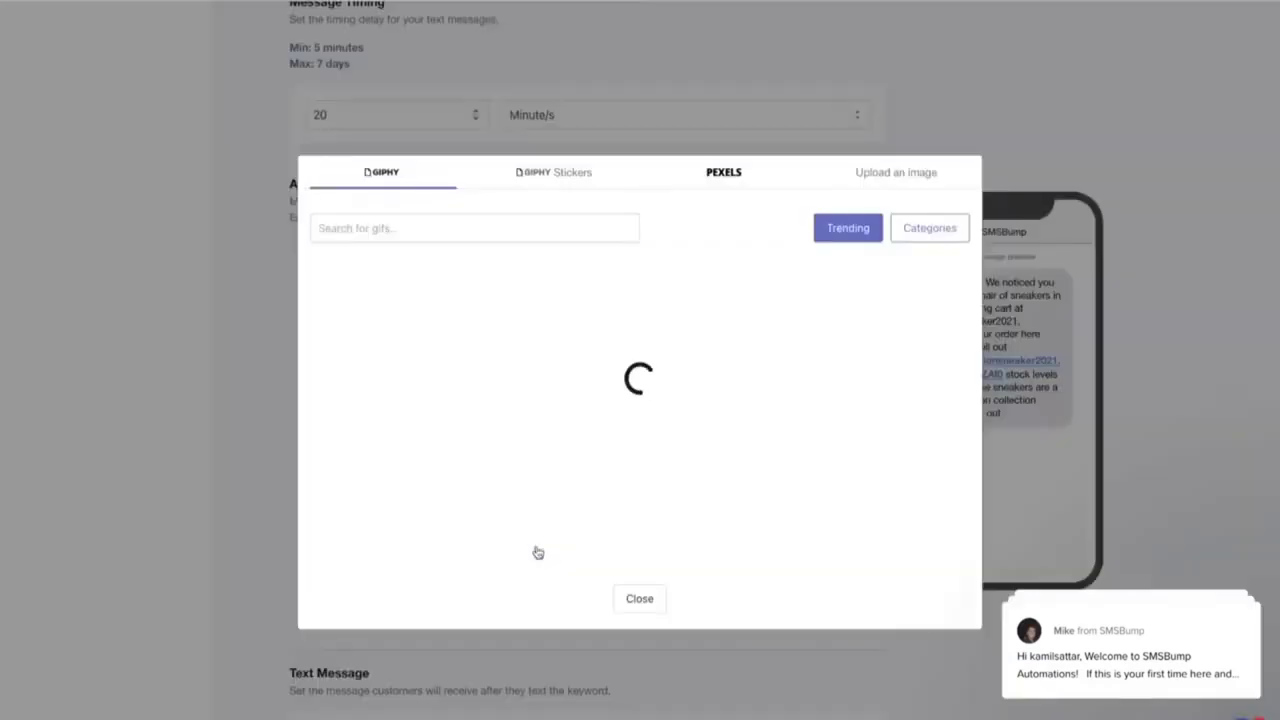
{"action": "left_click", "coordinate": [893, 176]}
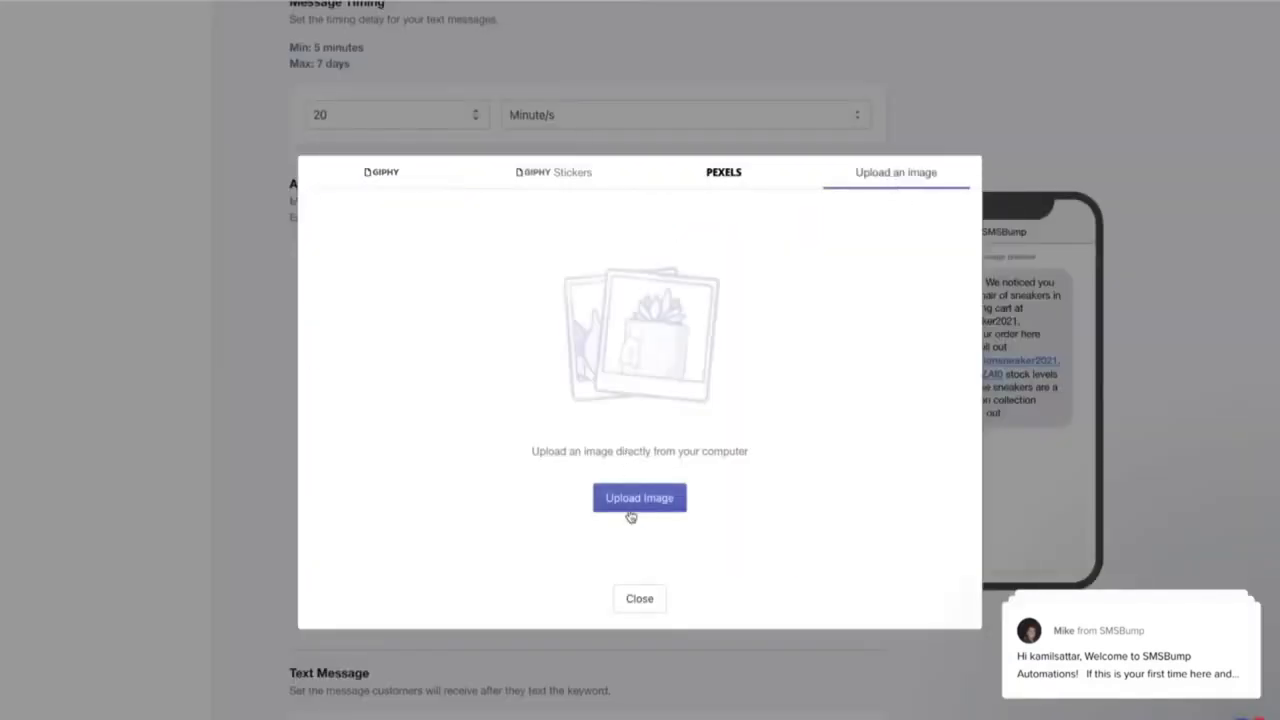
{"action": "left_click", "coordinate": [630, 510]}
{"action": "scroll", "coordinate": [675, 428], "scroll_direction": "down", "scroll_amount": 2}
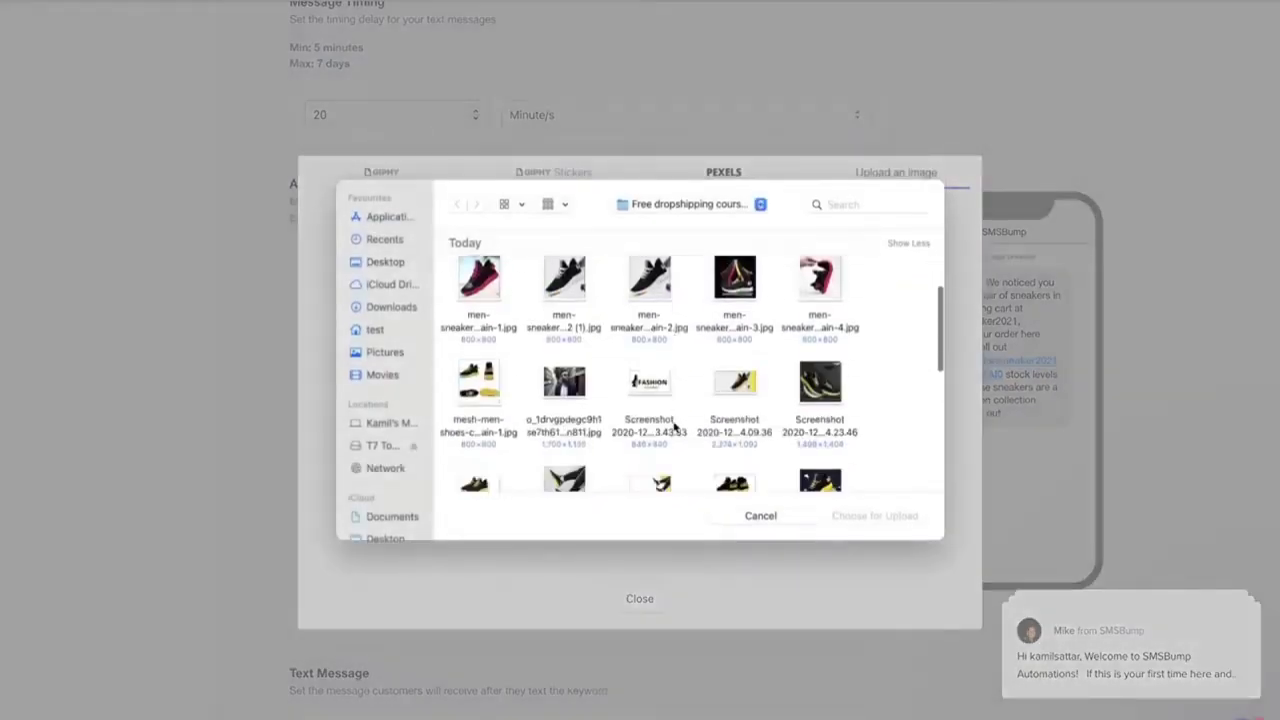
{"action": "scroll", "coordinate": [675, 428], "scroll_direction": "down", "scroll_amount": 5}
{"action": "scroll", "coordinate": [675, 428], "scroll_direction": "up", "scroll_amount": 10}
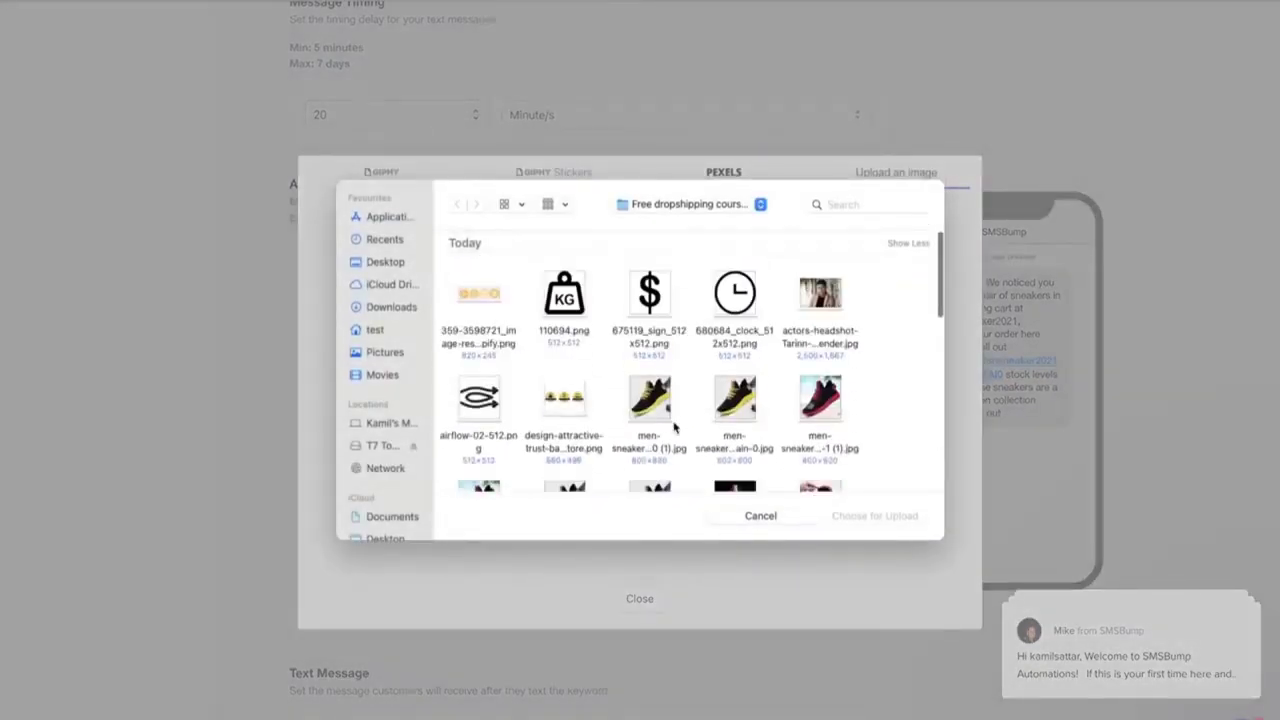
{"action": "scroll", "coordinate": [676, 428], "scroll_direction": "down", "scroll_amount": 2}
{"action": "scroll", "coordinate": [685, 428], "scroll_direction": "up", "scroll_amount": 3}
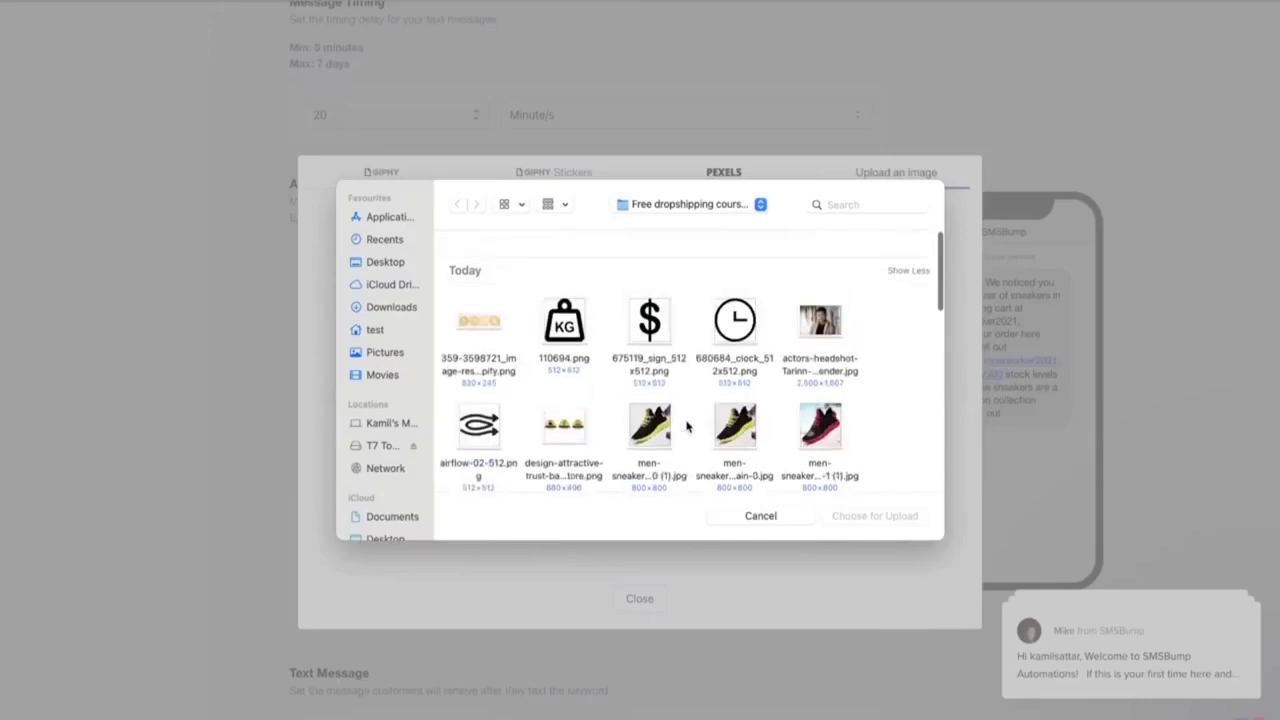
{"action": "scroll", "coordinate": [686, 428], "scroll_direction": "down", "scroll_amount": 6}
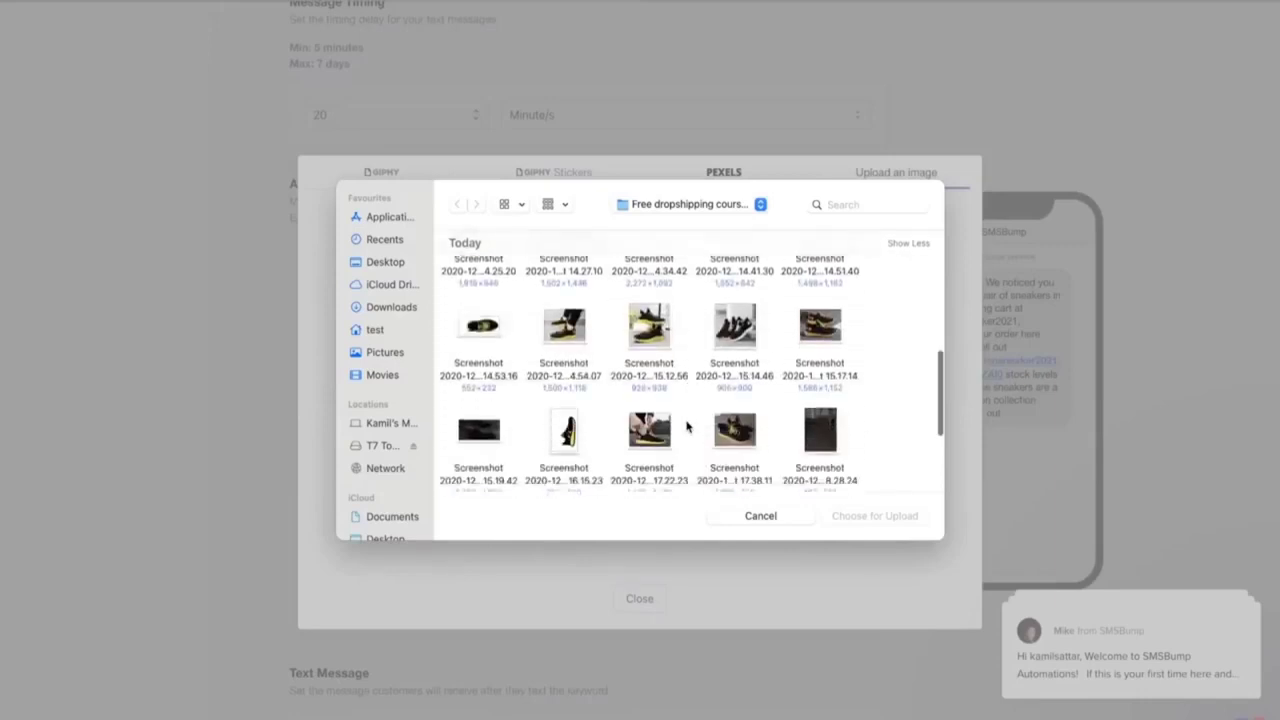
{"action": "scroll", "coordinate": [686, 428], "scroll_direction": "down", "scroll_amount": 2}
{"action": "scroll", "coordinate": [686, 428], "scroll_direction": "up", "scroll_amount": 3}
{"action": "left_click", "coordinate": [734, 338]}
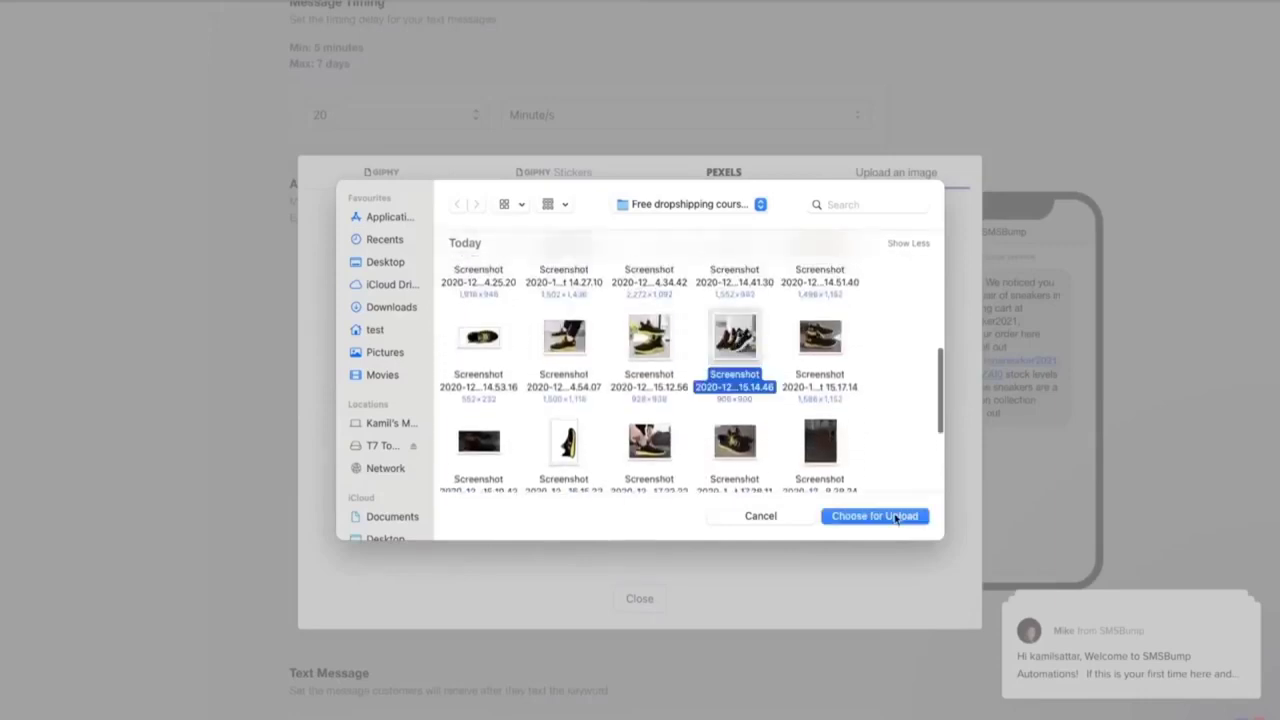
{"action": "left_click", "coordinate": [875, 516]}
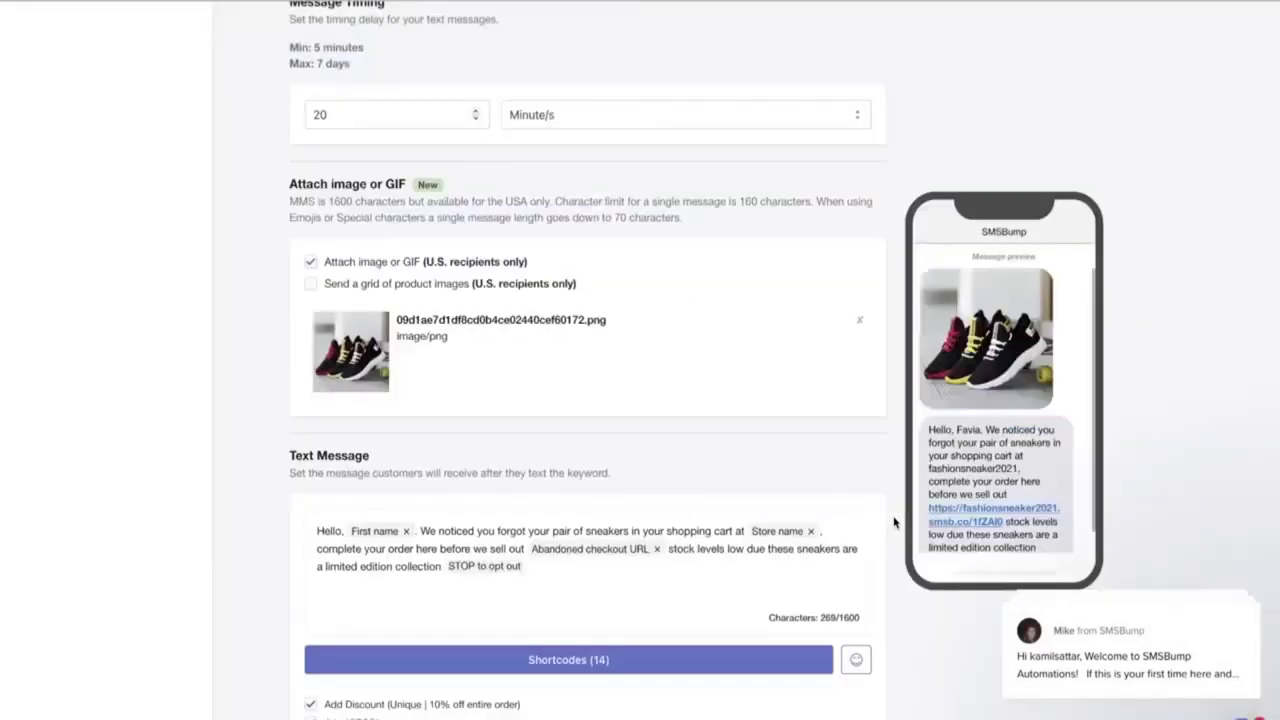
Step: Check the message preview, save the first abandoned cart automation, and switch it on in the automations list
{"action": "scroll", "coordinate": [799, 516], "scroll_direction": "down", "scroll_amount": 2}
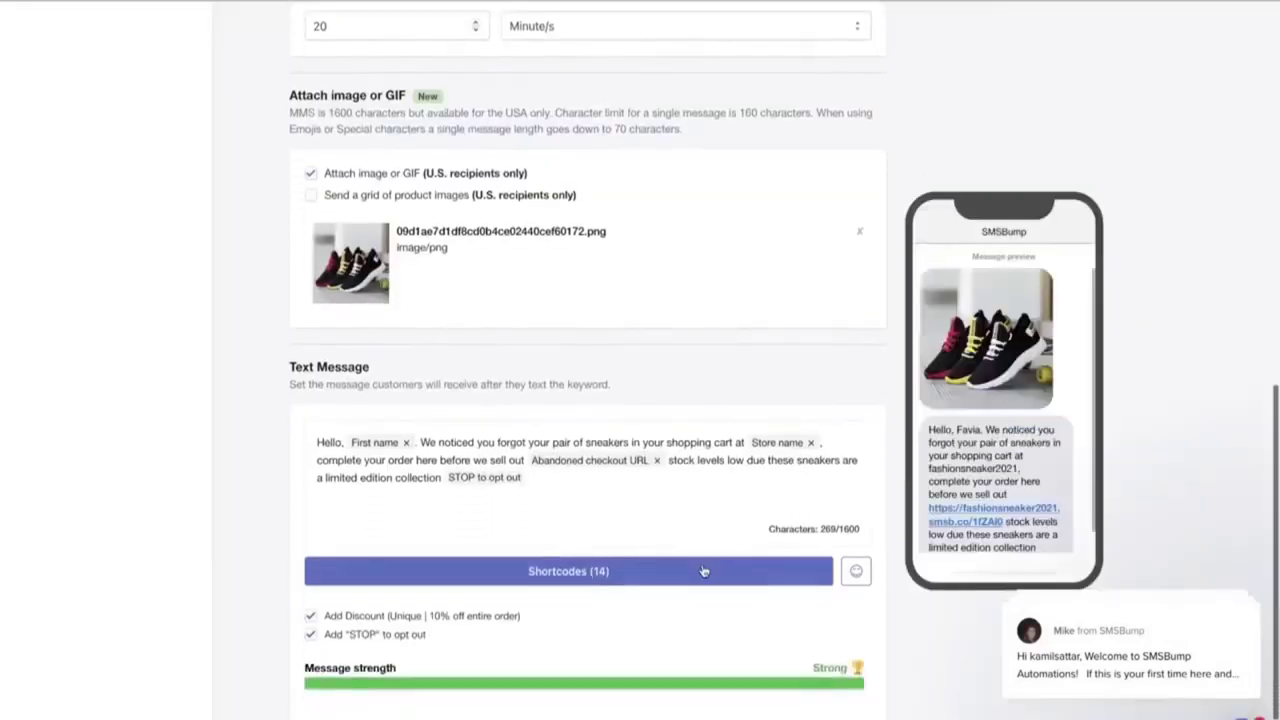
{"action": "scroll", "coordinate": [703, 571], "scroll_direction": "down", "scroll_amount": 3}
{"action": "scroll", "coordinate": [703, 571], "scroll_direction": "up", "scroll_amount": 2}
{"action": "scroll", "coordinate": [1050, 460], "scroll_direction": "down", "scroll_amount": 2}
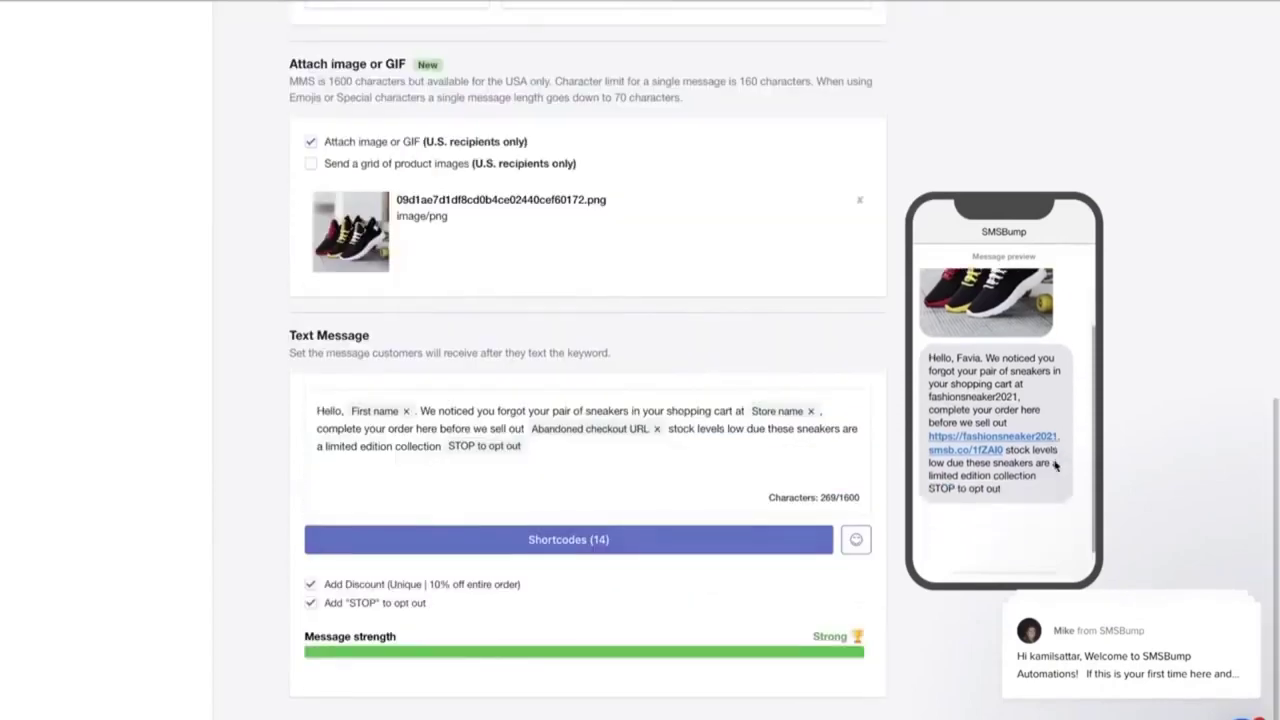
{"action": "scroll", "coordinate": [1055, 465], "scroll_direction": "up", "scroll_amount": 3}
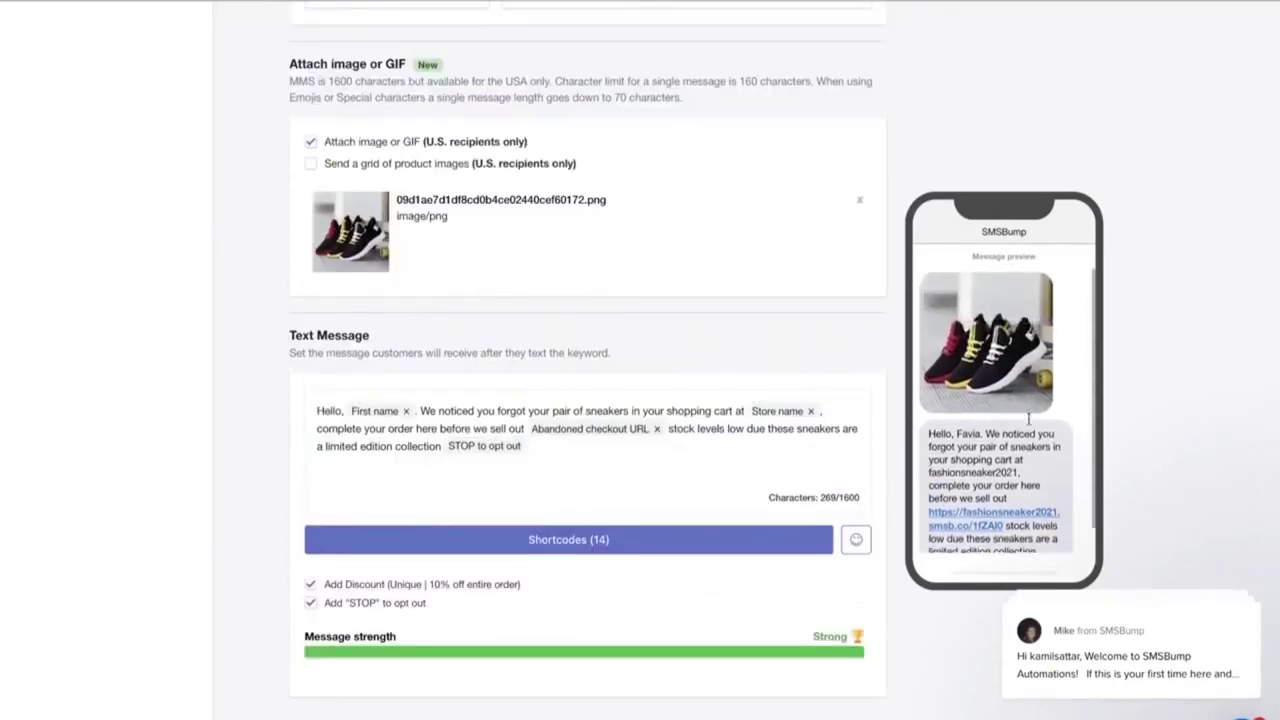
{"action": "scroll", "coordinate": [1028, 420], "scroll_direction": "down", "scroll_amount": 1}
{"action": "scroll", "coordinate": [835, 461], "scroll_direction": "up", "scroll_amount": 15}
{"action": "scroll", "coordinate": [835, 461], "scroll_direction": "down", "scroll_amount": 15}
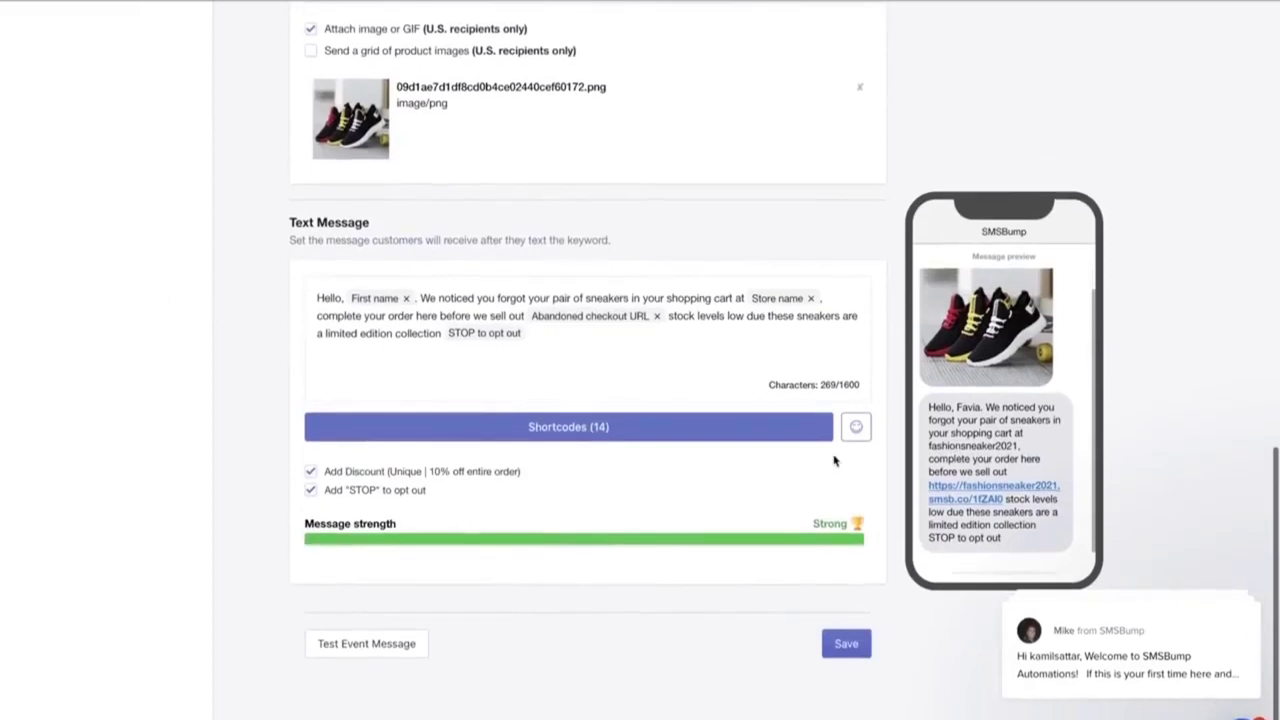
{"action": "scroll", "coordinate": [835, 461], "scroll_direction": "up", "scroll_amount": 2}
{"action": "scroll", "coordinate": [835, 455], "scroll_direction": "down", "scroll_amount": 2}
{"action": "left_click", "coordinate": [846, 645]}
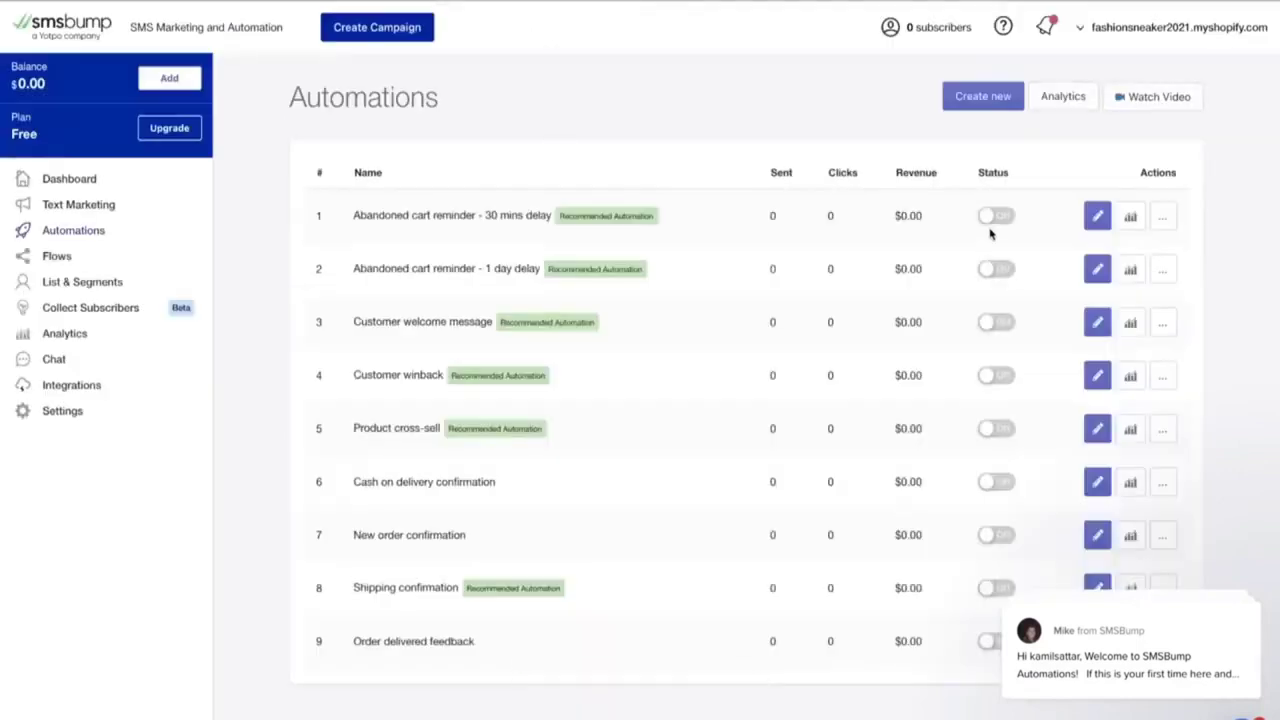
{"action": "left_click", "coordinate": [996, 218]}
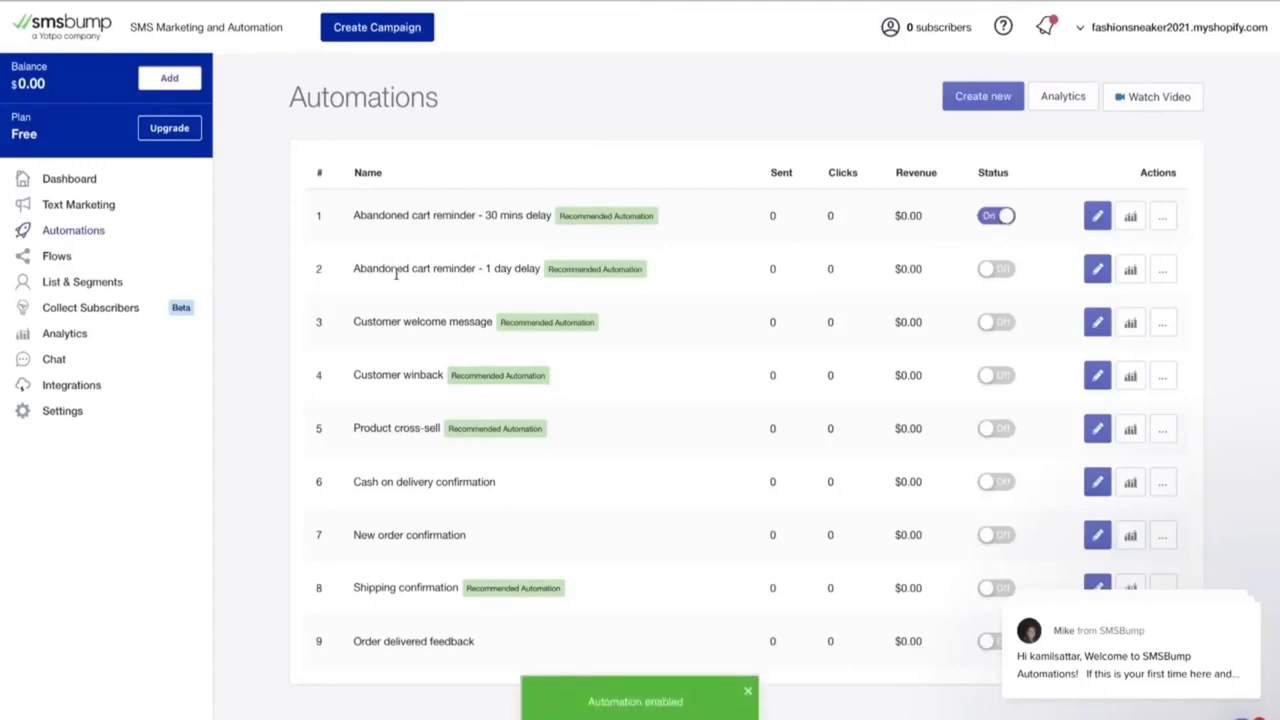
Step: Open the 1 day delay abandoned cart automation for editing and copy the SMS Text 2 message, starting at "Hey", from the script document
{"action": "left_click", "coordinate": [1097, 272]}
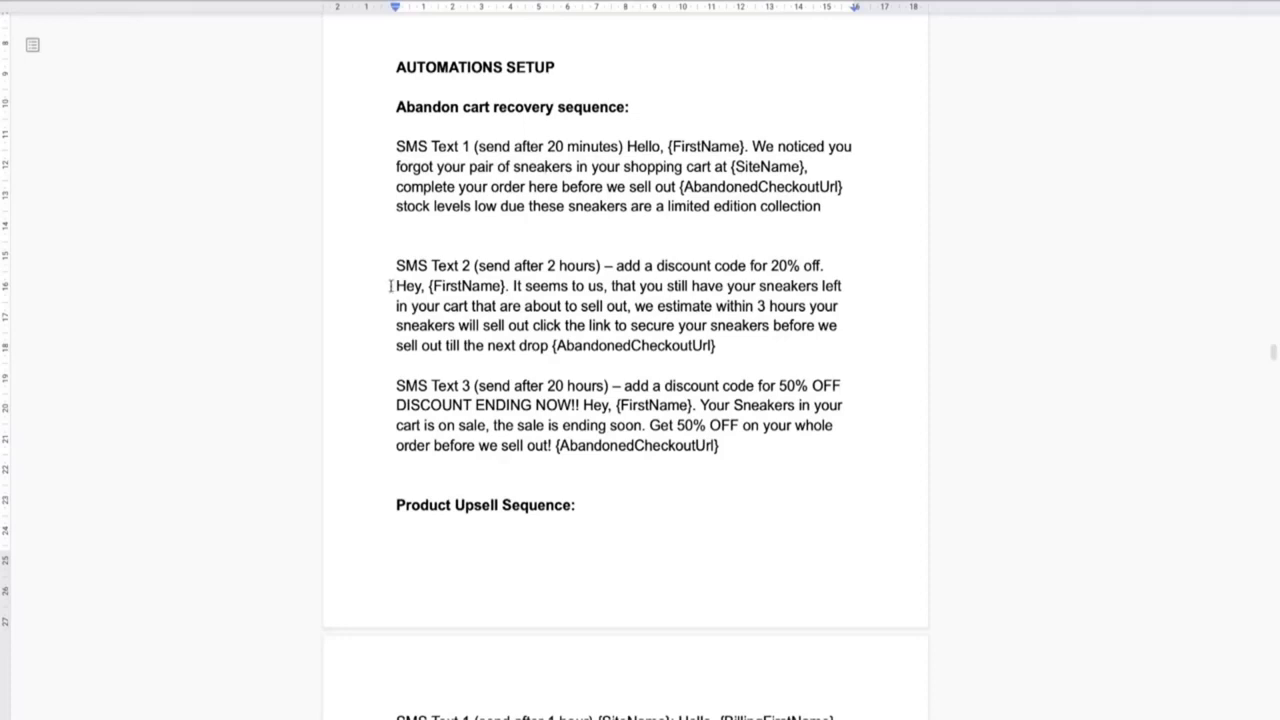
{"action": "left_click_drag", "start_coordinate": [394, 286], "coordinate": [758, 341]}
{"action": "key", "text": "ctrl+c"}
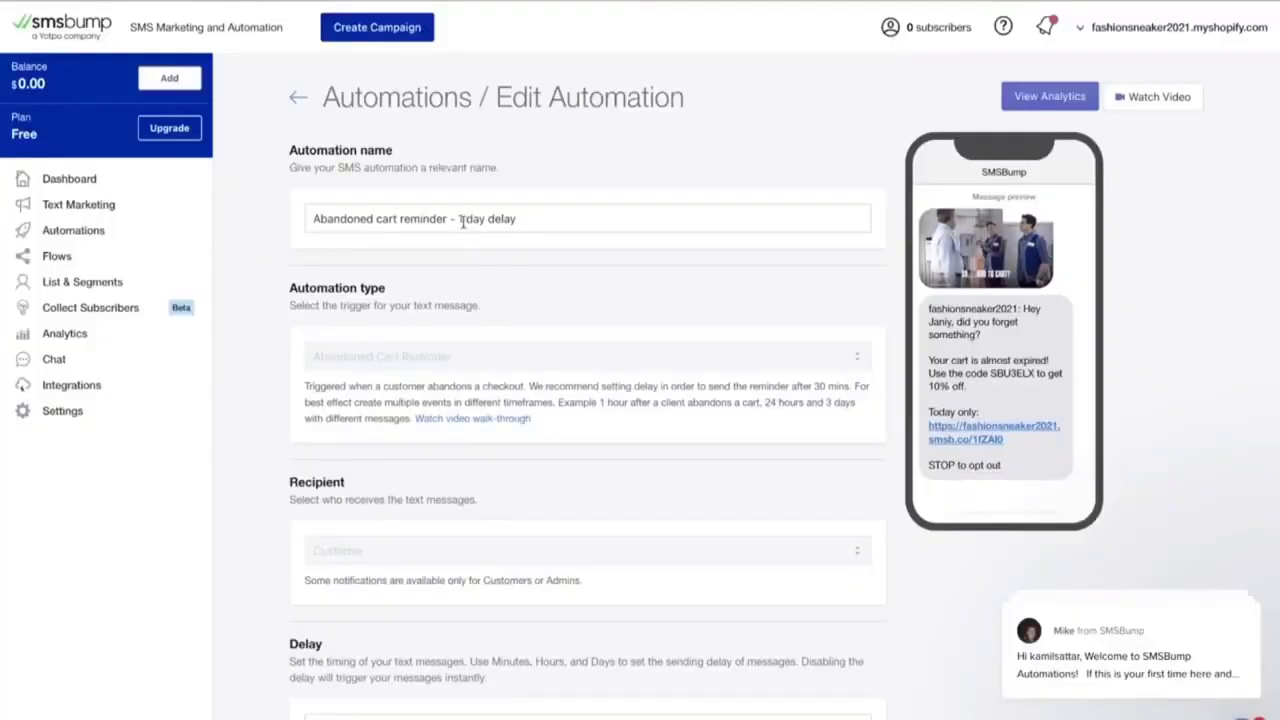
Step: Rename the second automation "Abandoned cart reminder - 2 hours delay"
{"action": "left_click", "coordinate": [460, 220]}
{"action": "key", "text": "BackSpace"}
{"action": "type", "text": "2"}
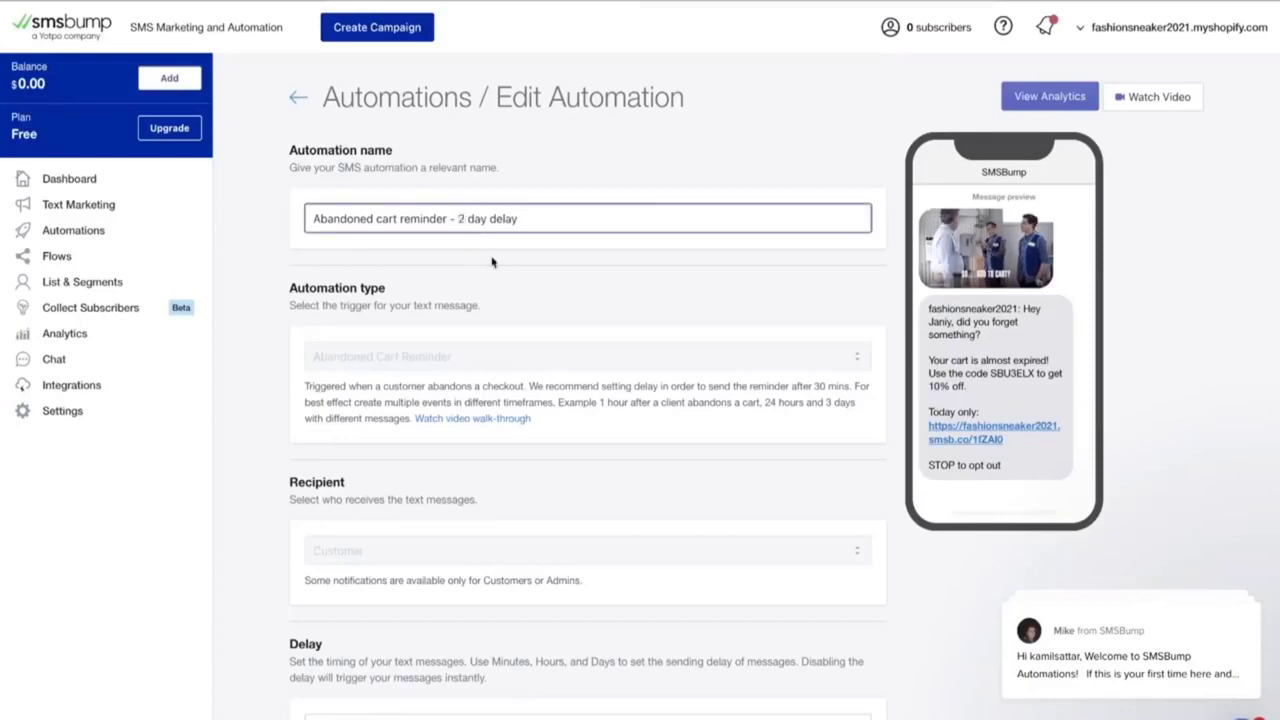
{"action": "key", "text": "Delete"}
{"action": "key", "text": "Delete"}
{"action": "key", "text": "Delete"}
{"action": "key", "text": "Delete"}
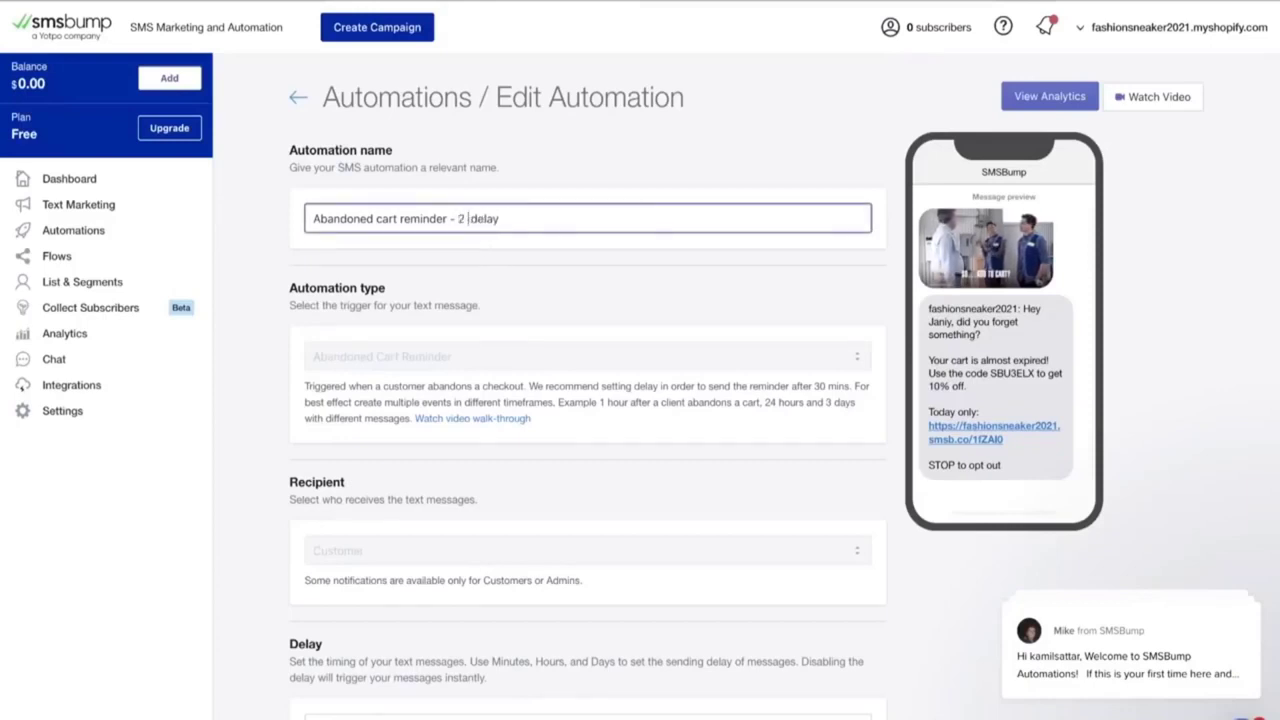
{"action": "type", "text": "hours"}
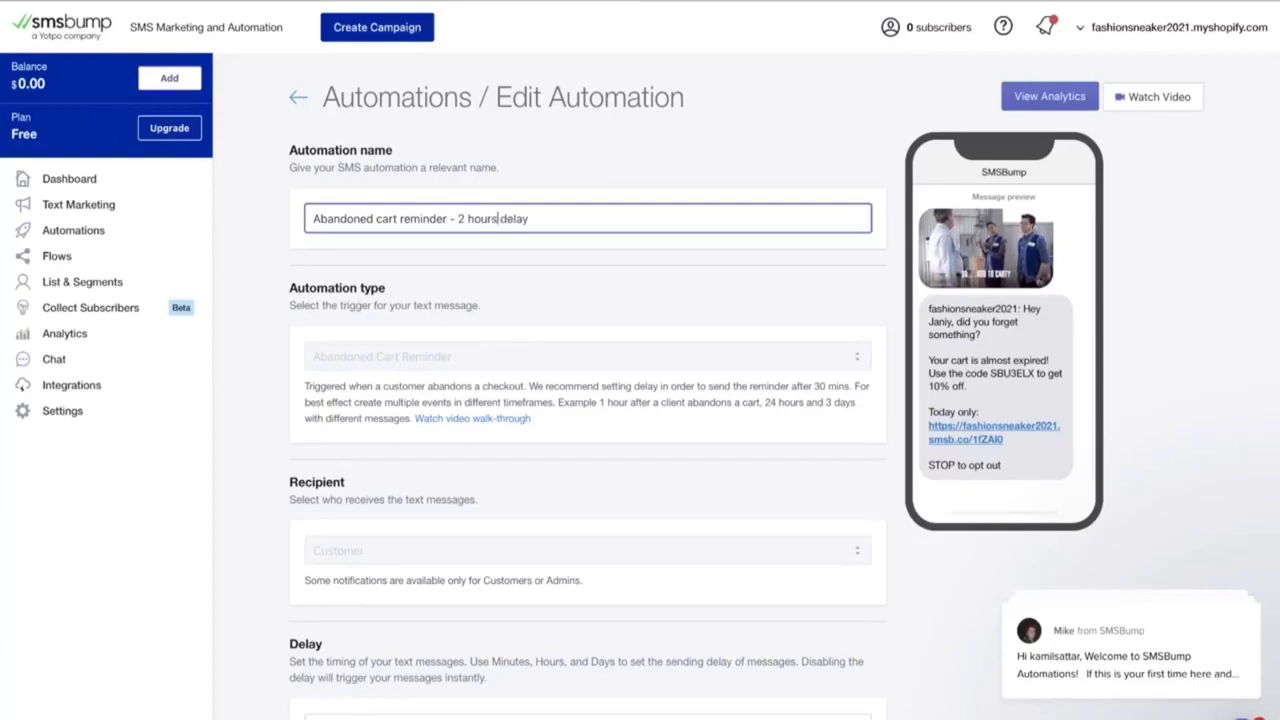
Step: Set the second automation's message timing delay to 2 hours
{"action": "scroll", "coordinate": [463, 355], "scroll_direction": "down", "scroll_amount": 4}
{"action": "left_click", "coordinate": [368, 476]}
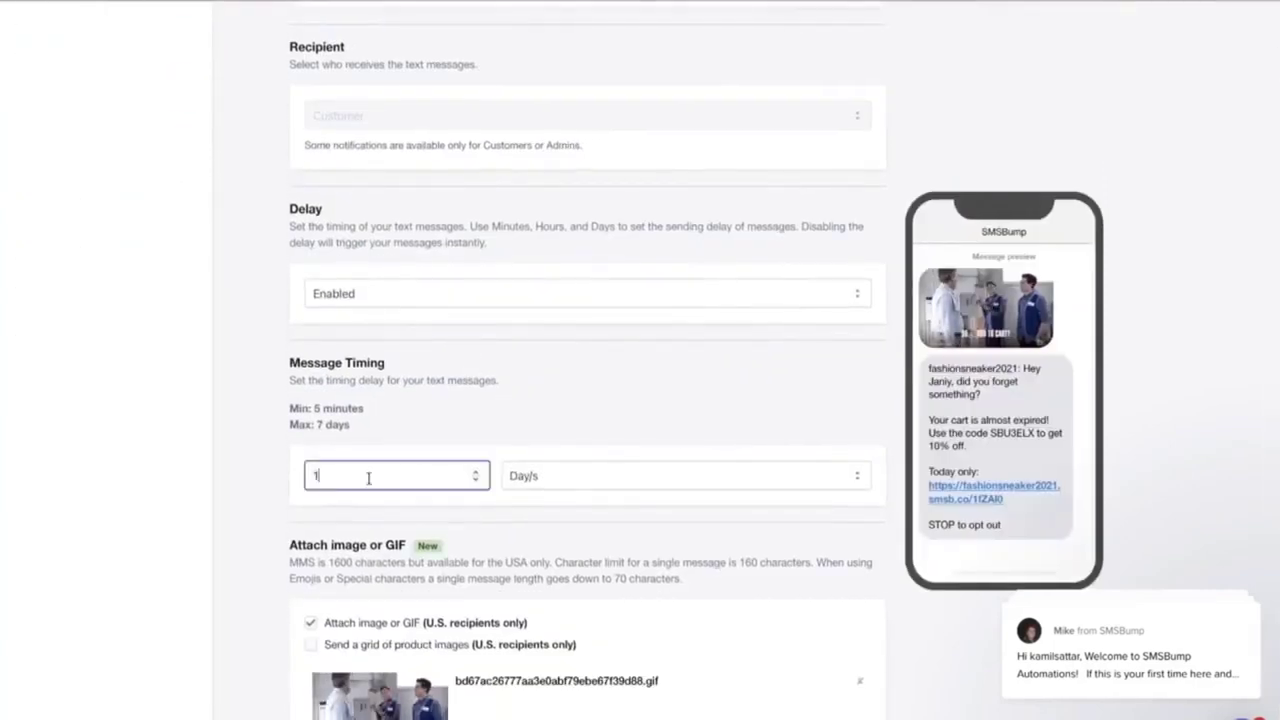
{"action": "left_click", "coordinate": [597, 476]}
{"action": "left_click", "coordinate": [580, 450]}
{"action": "left_click", "coordinate": [400, 474]}
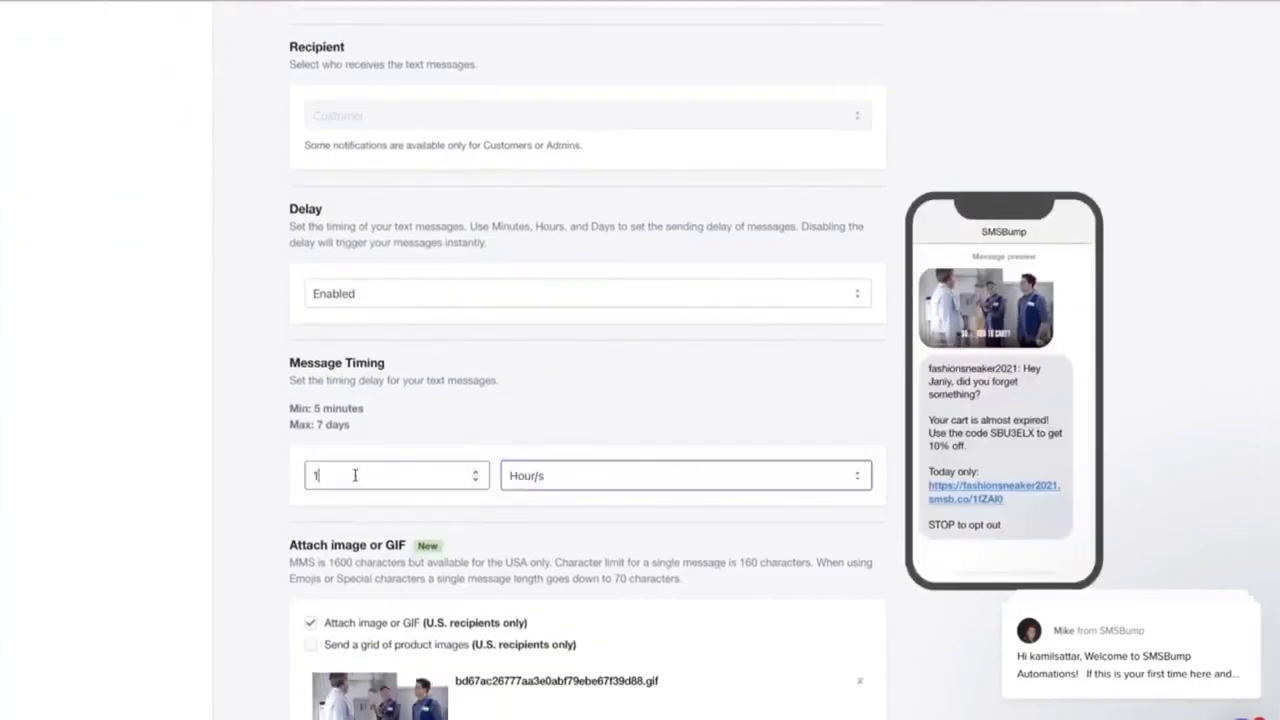
{"action": "left_click", "coordinate": [475, 470]}
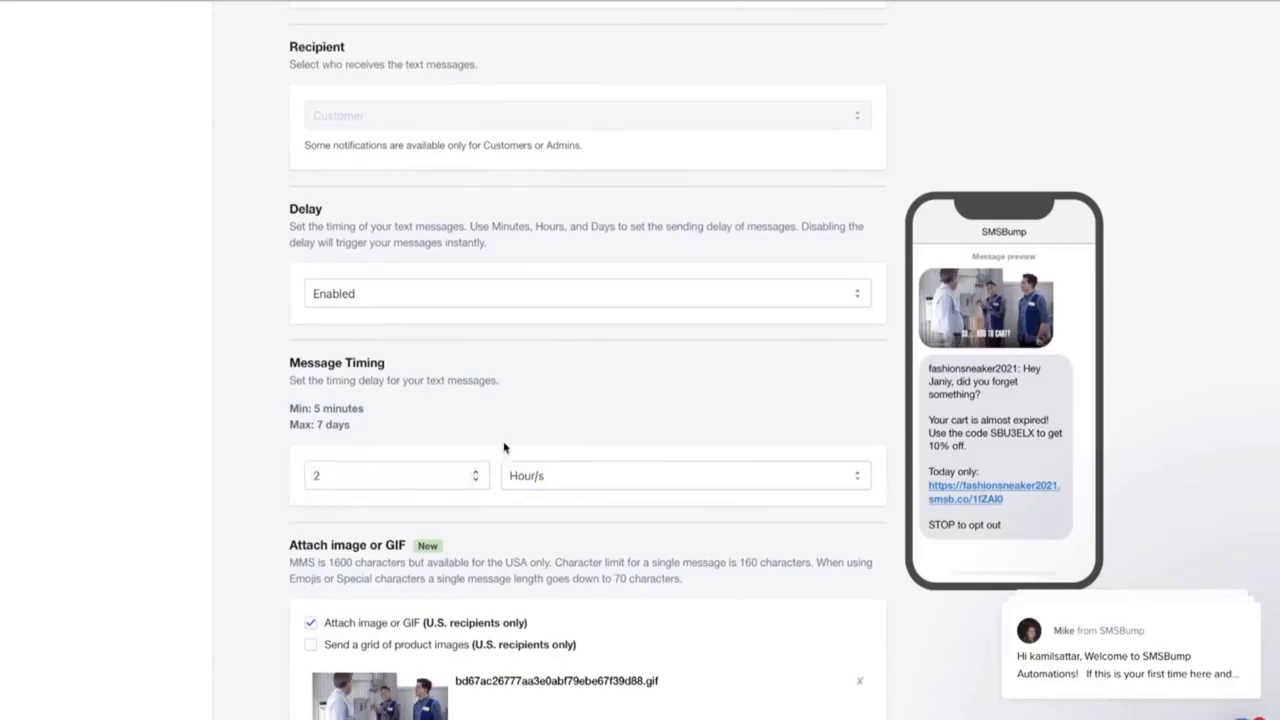
{"action": "scroll", "coordinate": [501, 480], "scroll_direction": "down", "scroll_amount": 3}
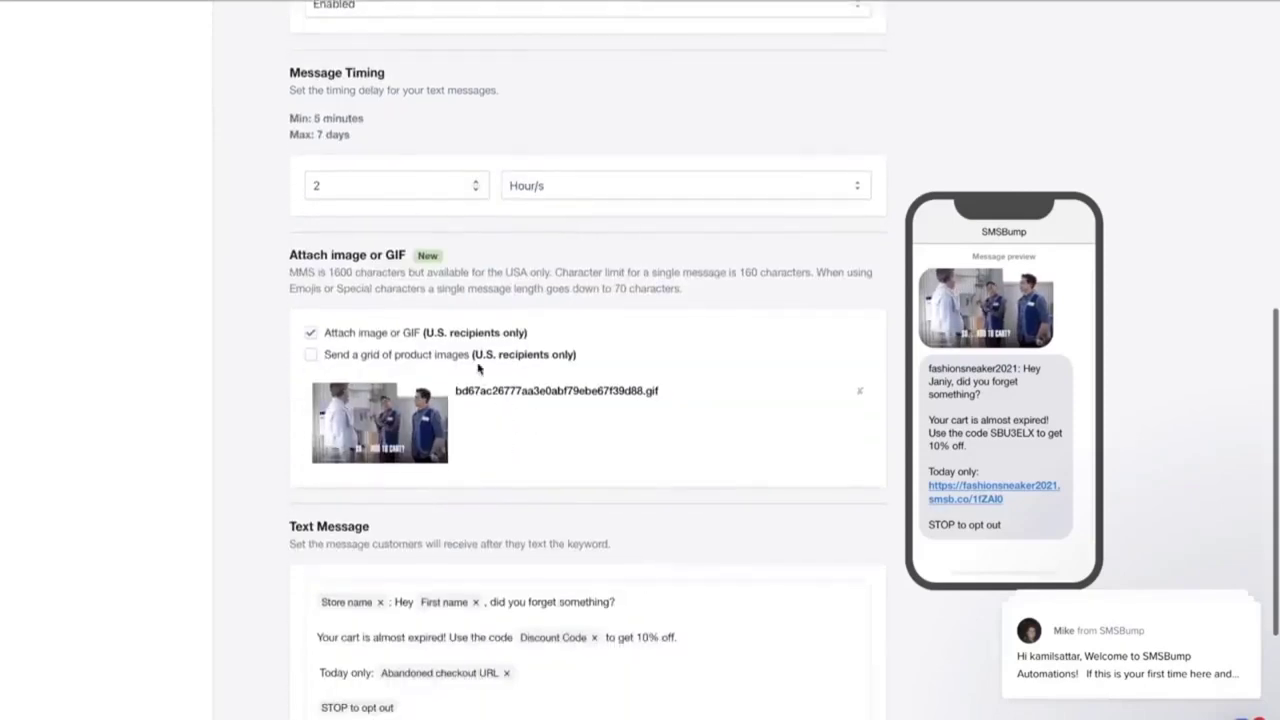
Step: Replace the second automation's attached GIF with an uploaded image of the black and red sneaker from the course folder
{"action": "scroll", "coordinate": [567, 406], "scroll_direction": "down", "scroll_amount": 3}
{"action": "scroll", "coordinate": [569, 400], "scroll_direction": "up", "scroll_amount": 3}
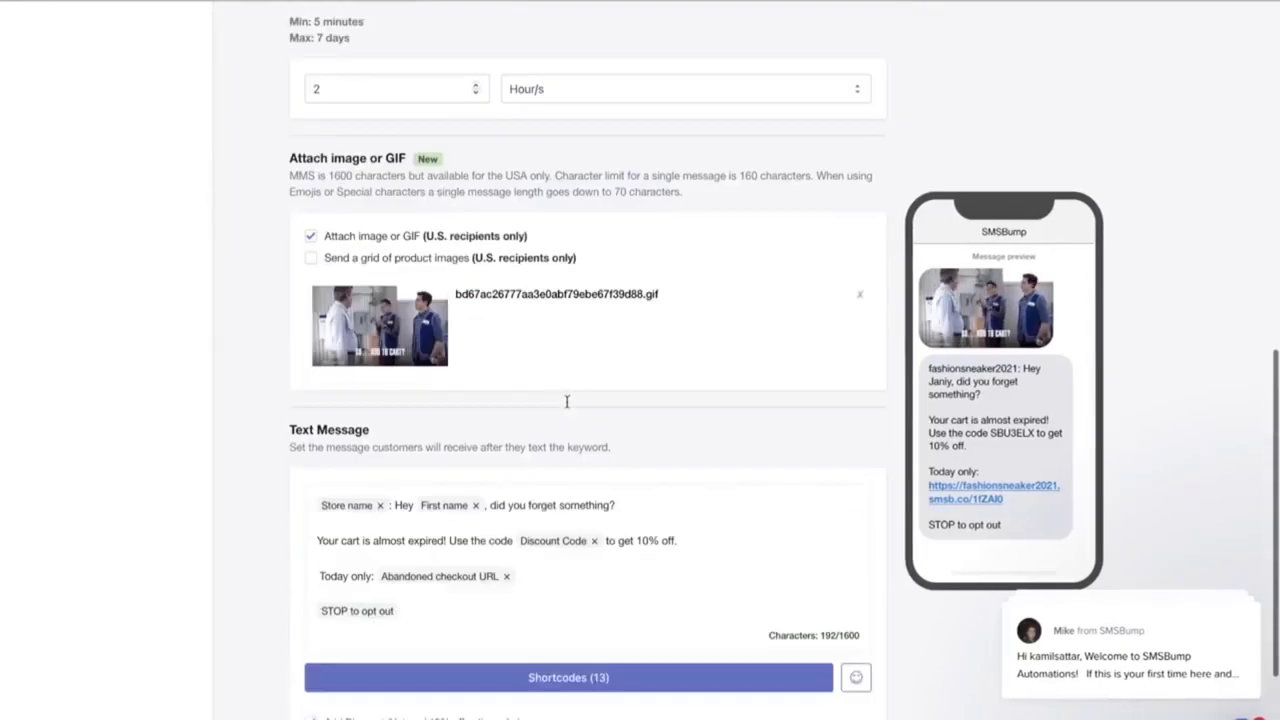
{"action": "scroll", "coordinate": [500, 350], "scroll_direction": "down", "scroll_amount": 1}
{"action": "left_click", "coordinate": [310, 262]}
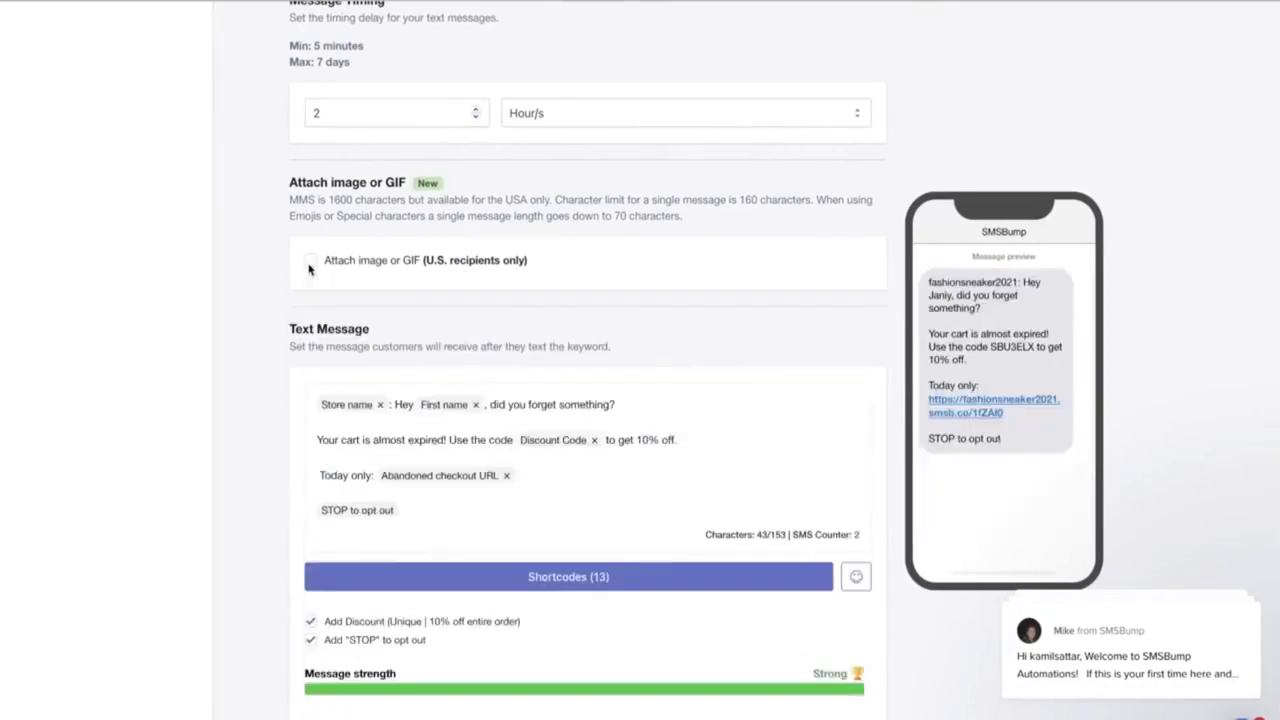
{"action": "left_click", "coordinate": [310, 262]}
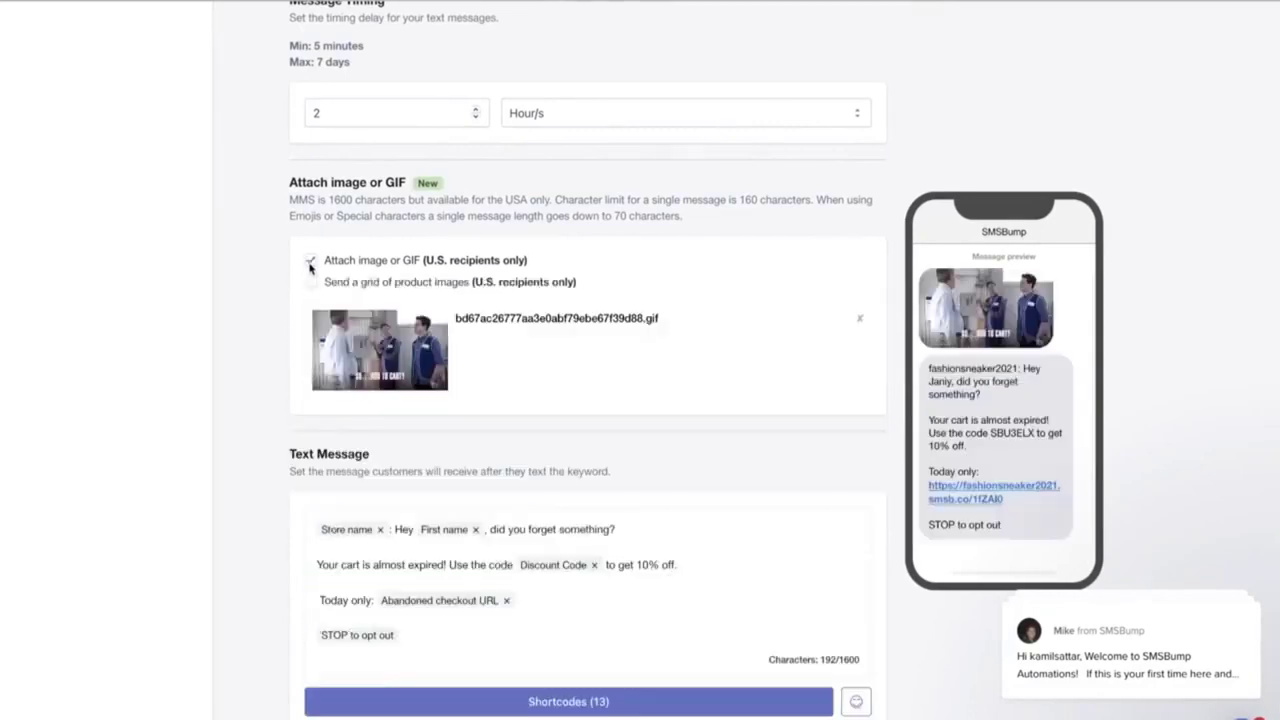
{"action": "left_click", "coordinate": [860, 319]}
{"action": "left_click", "coordinate": [527, 542]}
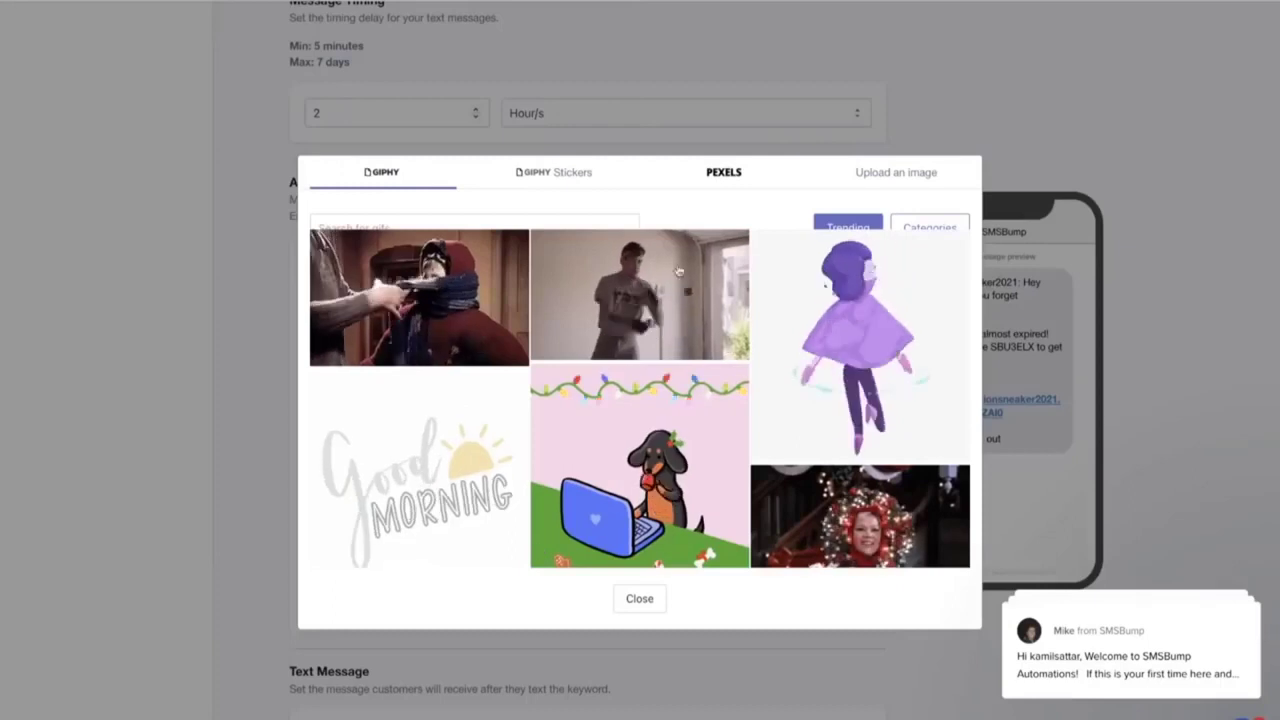
{"action": "left_click", "coordinate": [860, 174]}
{"action": "left_click", "coordinate": [657, 498]}
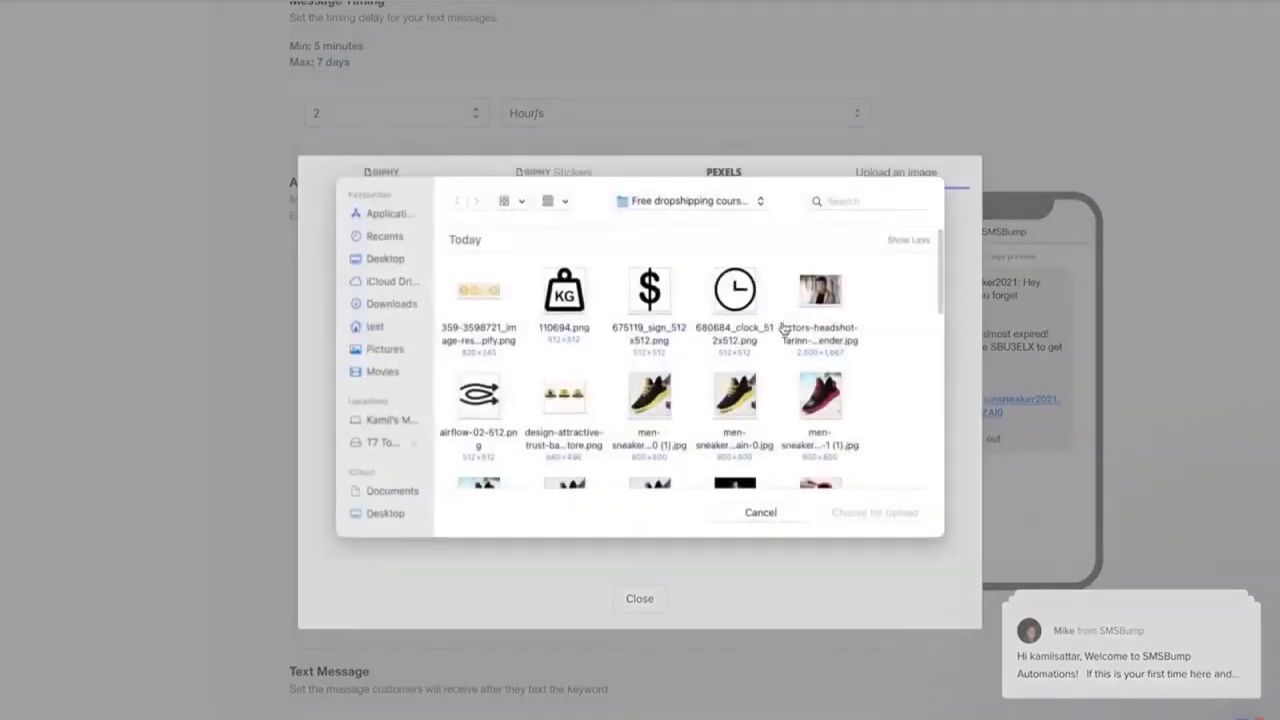
{"action": "scroll", "coordinate": [755, 393], "scroll_direction": "down", "scroll_amount": 5}
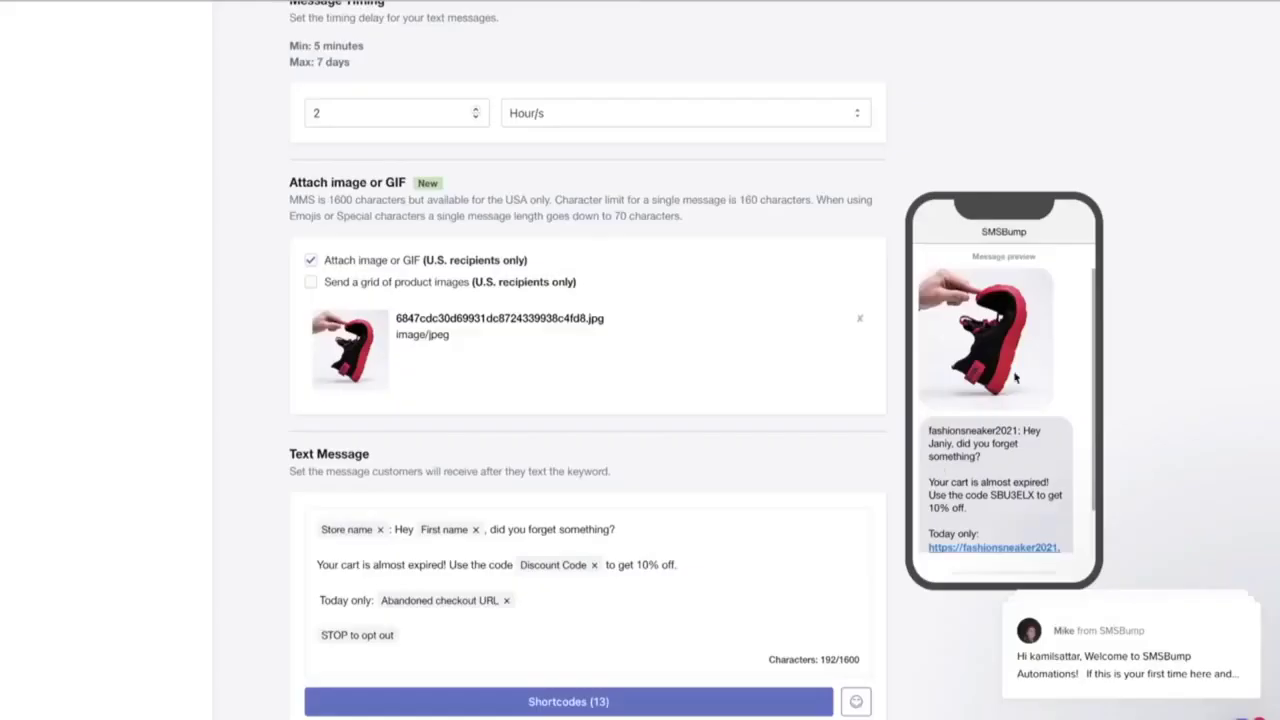
Step: Replace the text message with the copied SMS Text 2 script and add the "STOP" to opt out line
{"action": "scroll", "coordinate": [739, 549], "scroll_direction": "down", "scroll_amount": 3}
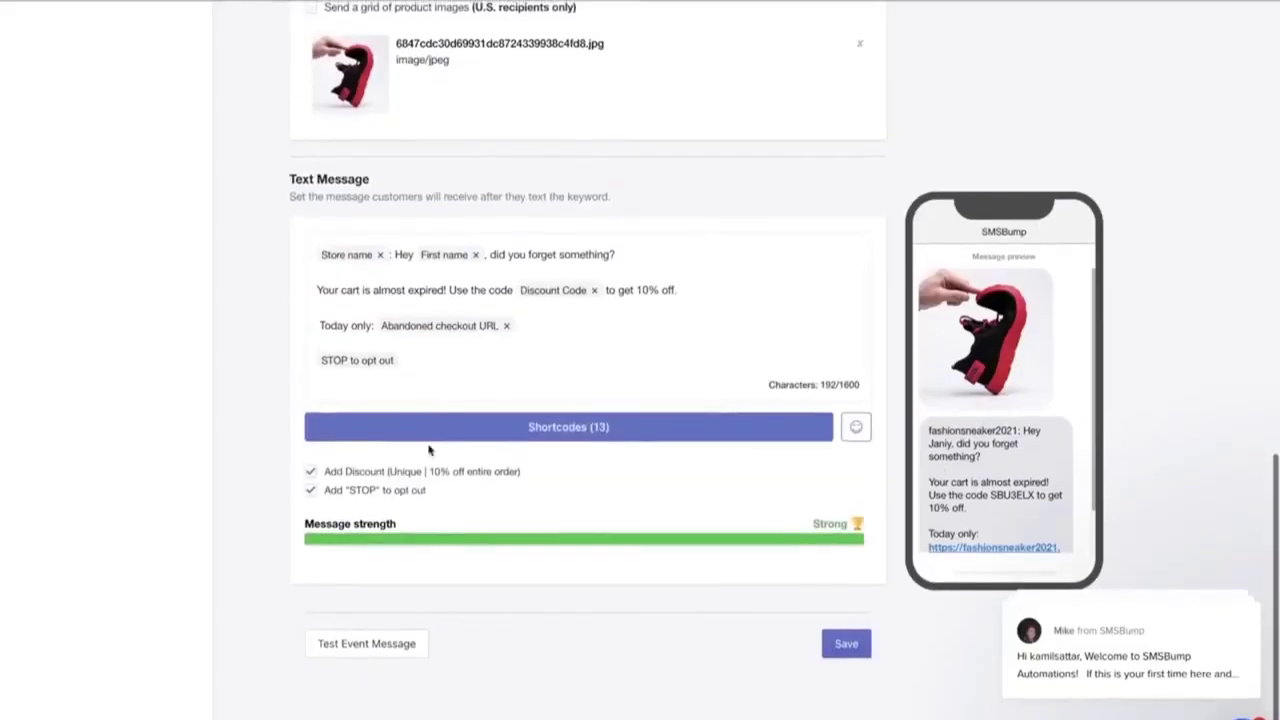
{"action": "left_click_drag", "start_coordinate": [380, 362], "coordinate": [278, 266]}
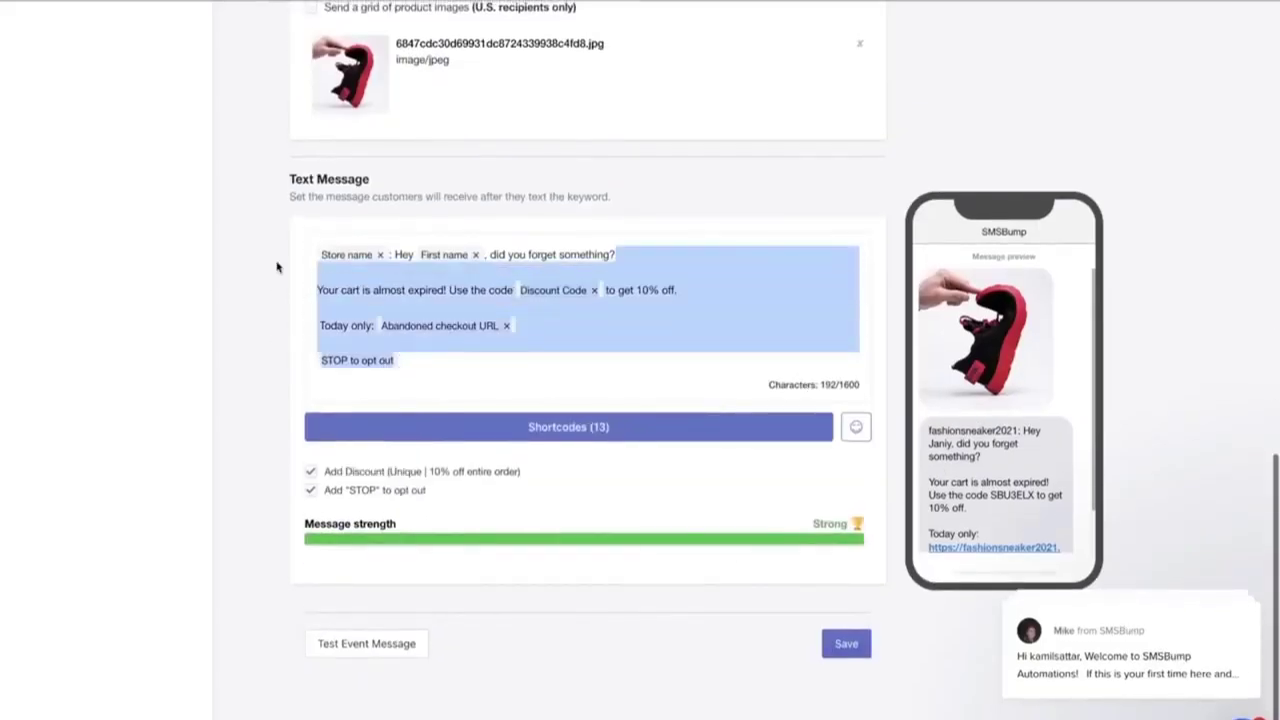
{"action": "left_click", "coordinate": [278, 266]}
{"action": "key", "text": "ctrl+a"}
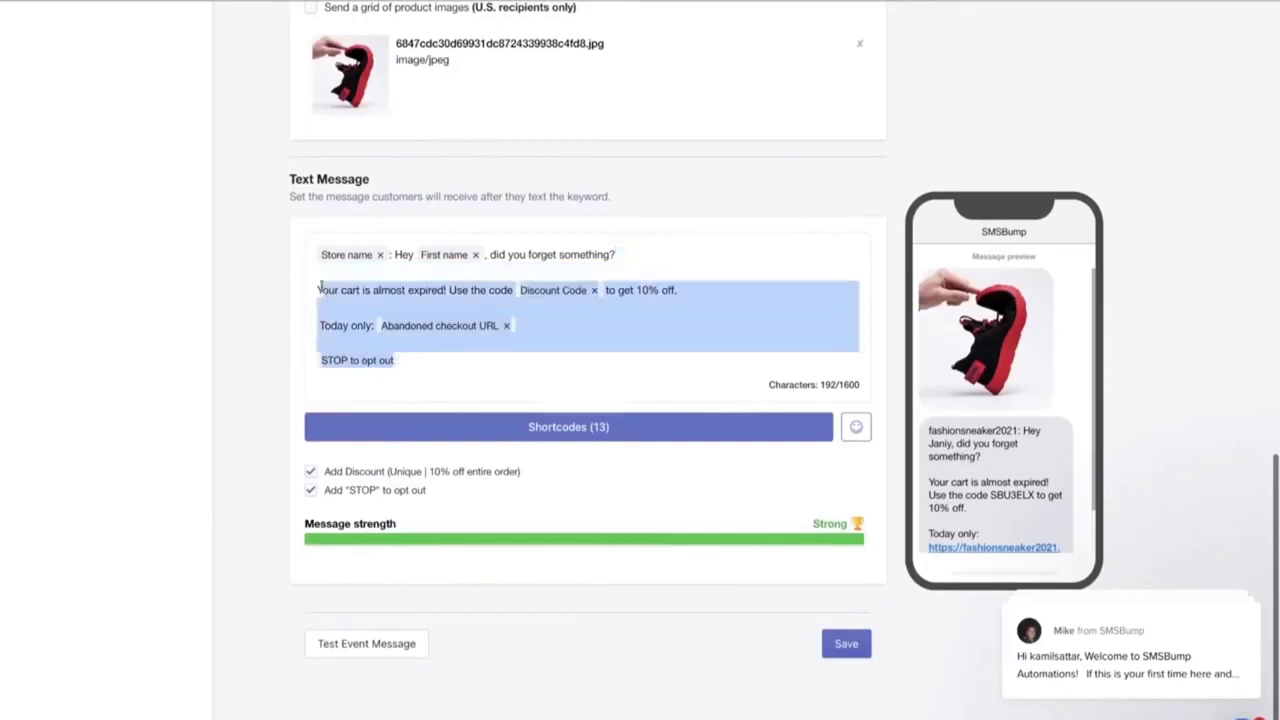
{"action": "key", "text": "ctrl+v"}
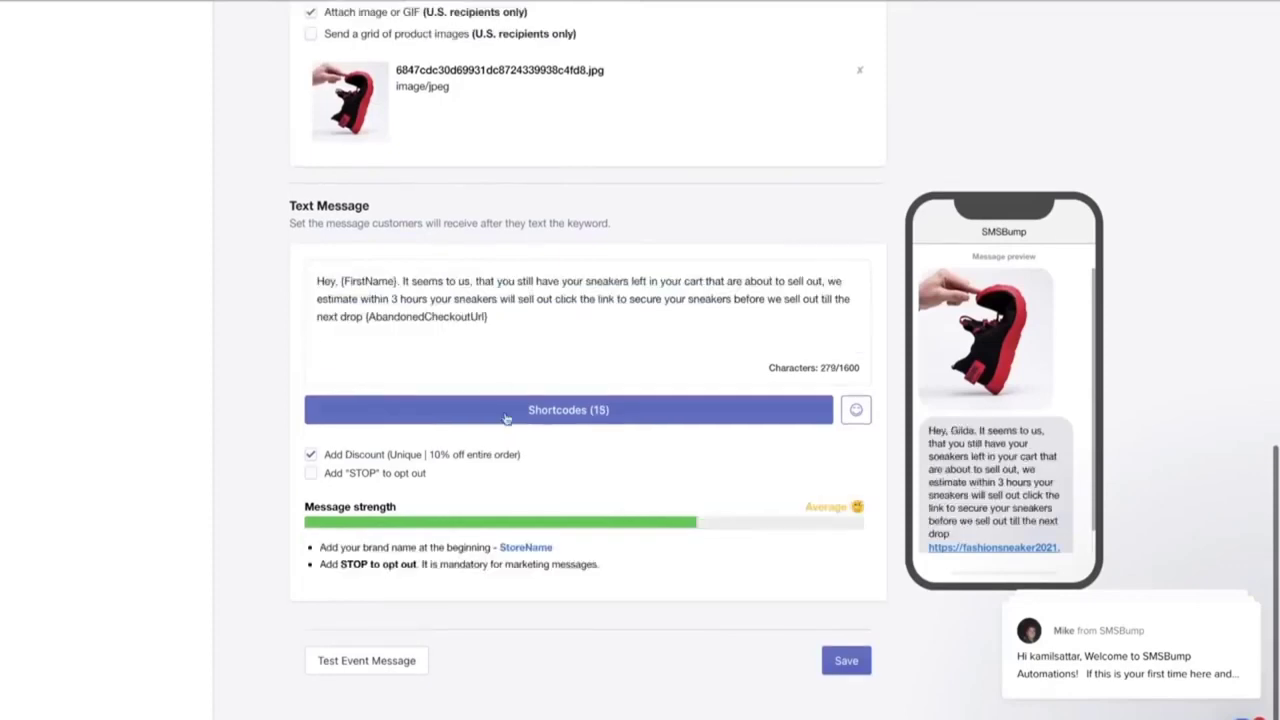
{"action": "left_click", "coordinate": [317, 475]}
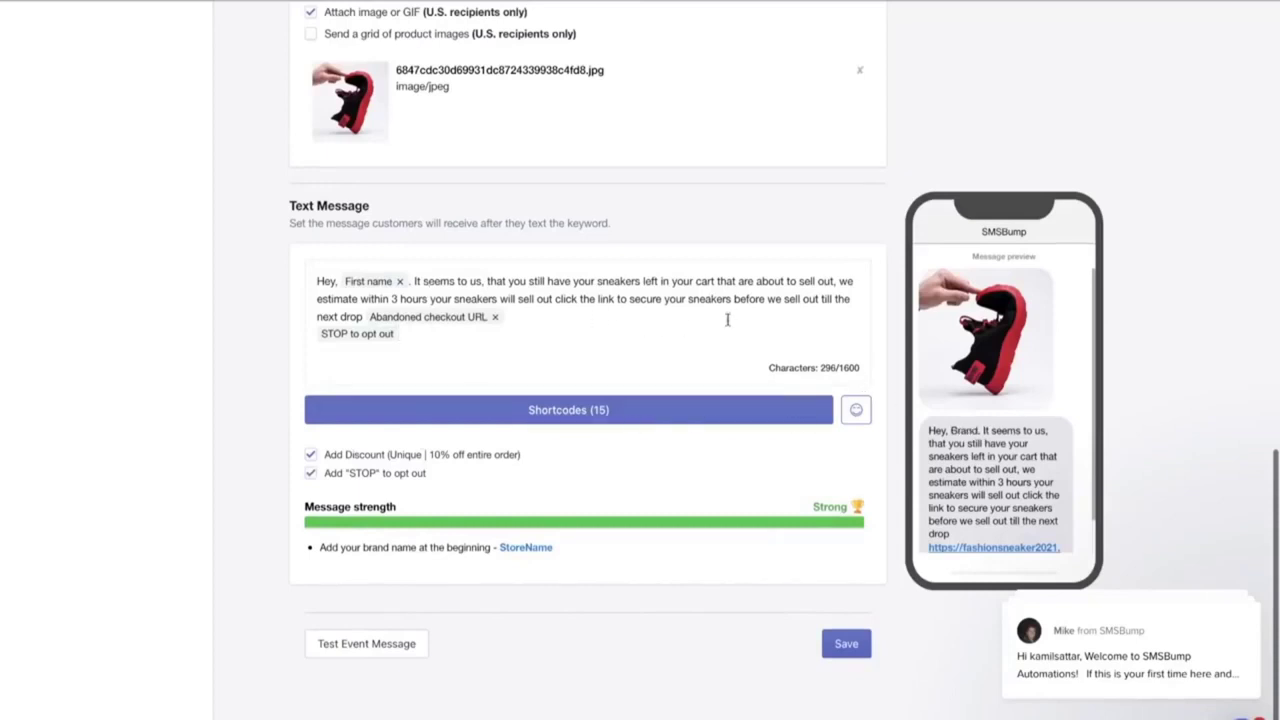
Step: Replace the message's discount with a unique code per client of type Percentage, value 20
{"action": "left_click", "coordinate": [565, 416]}
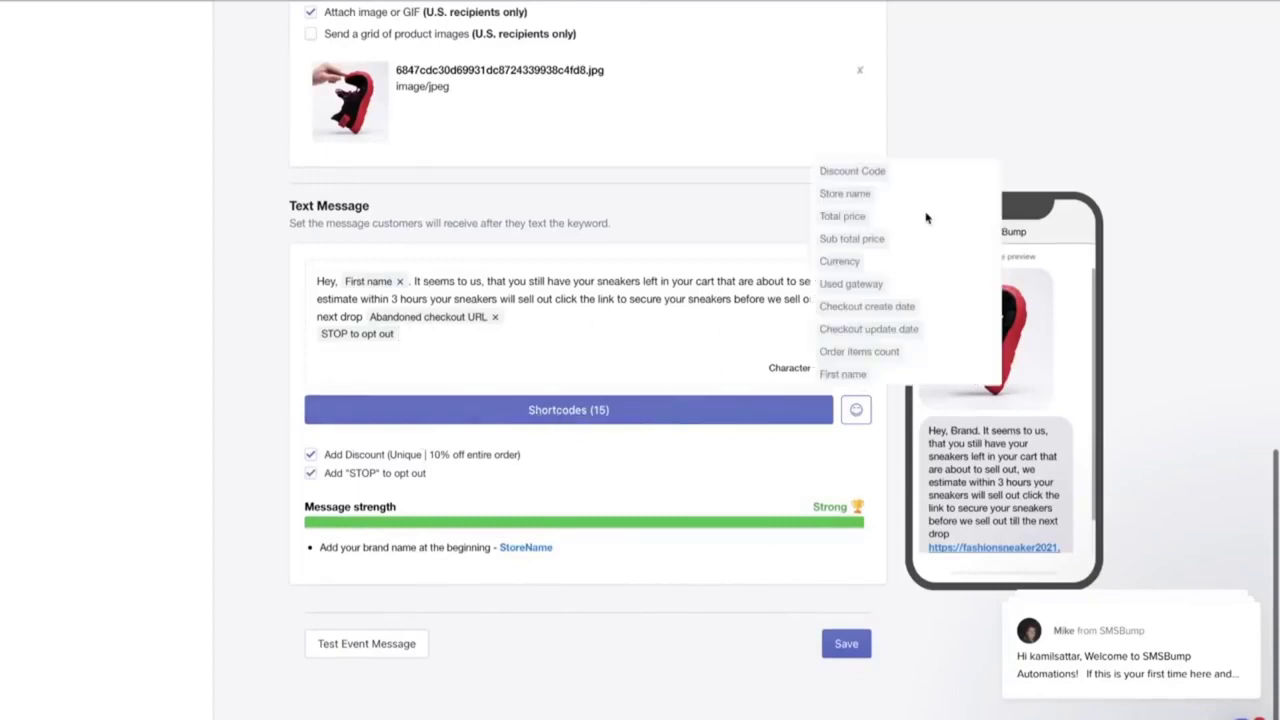
{"action": "left_click", "coordinate": [848, 174]}
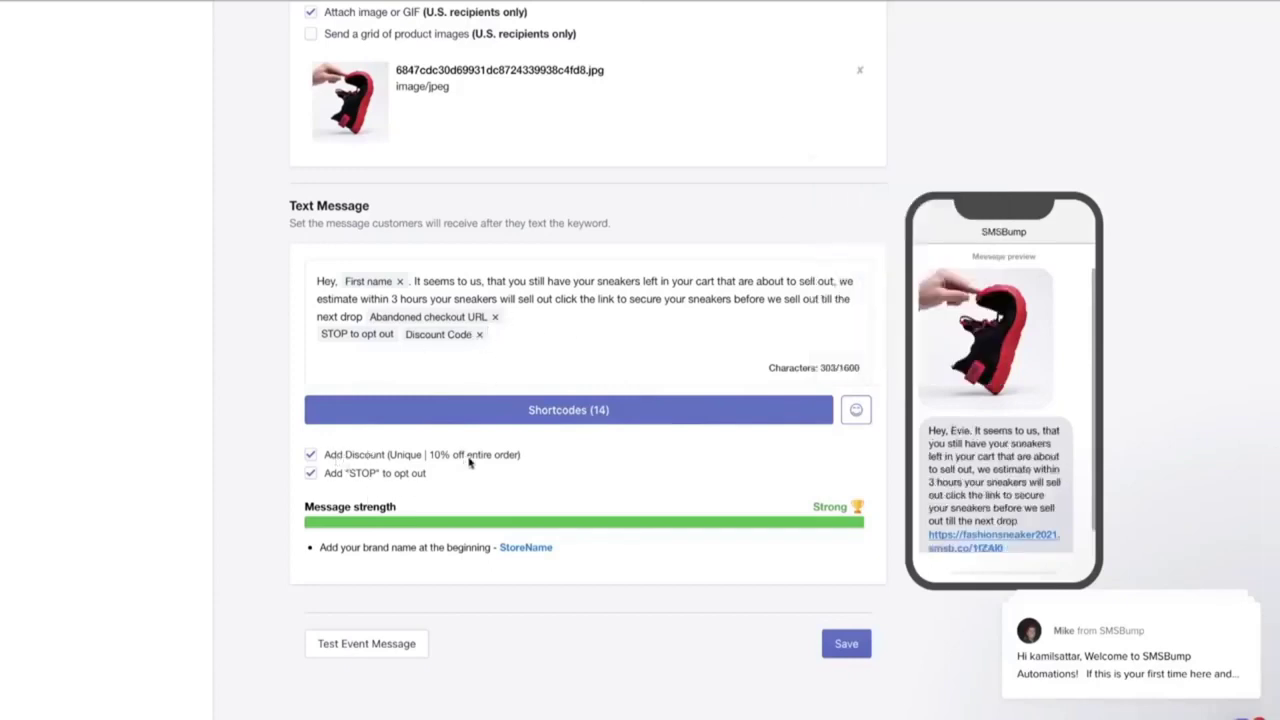
{"action": "left_click", "coordinate": [328, 458]}
{"action": "left_click", "coordinate": [328, 458]}
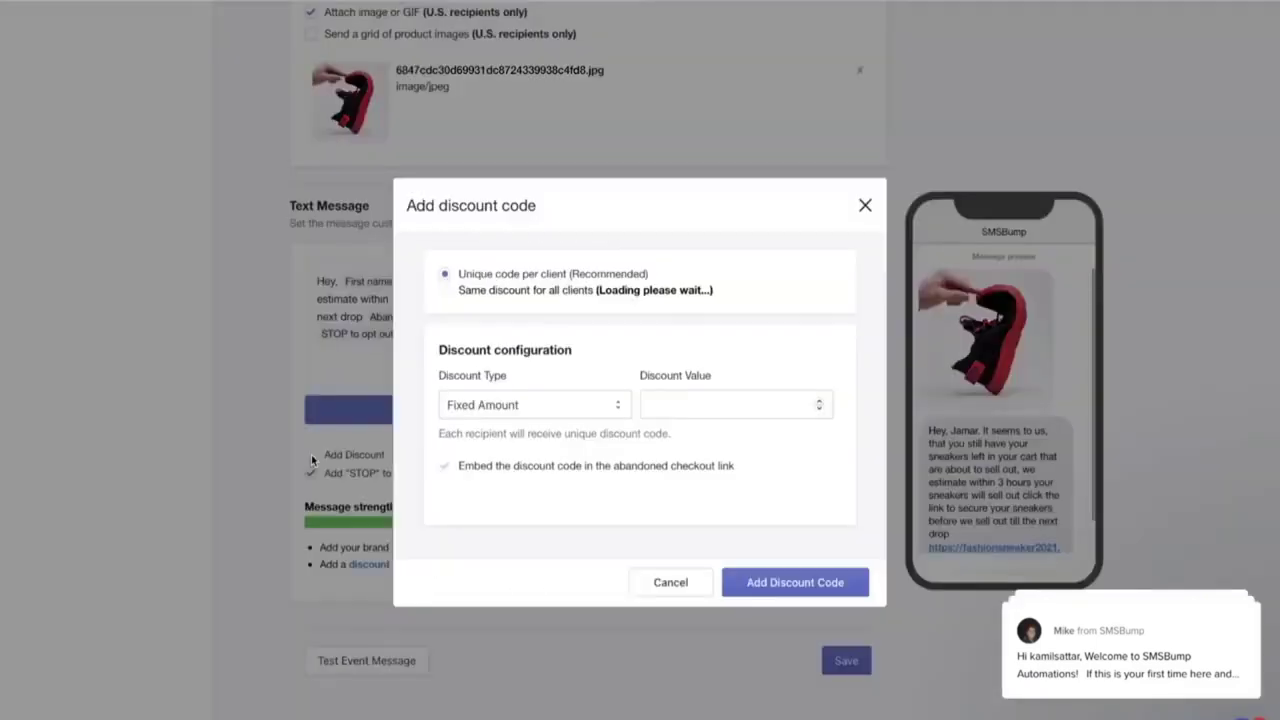
{"action": "left_click", "coordinate": [508, 405]}
{"action": "left_click", "coordinate": [480, 418]}
{"action": "left_click", "coordinate": [686, 400]}
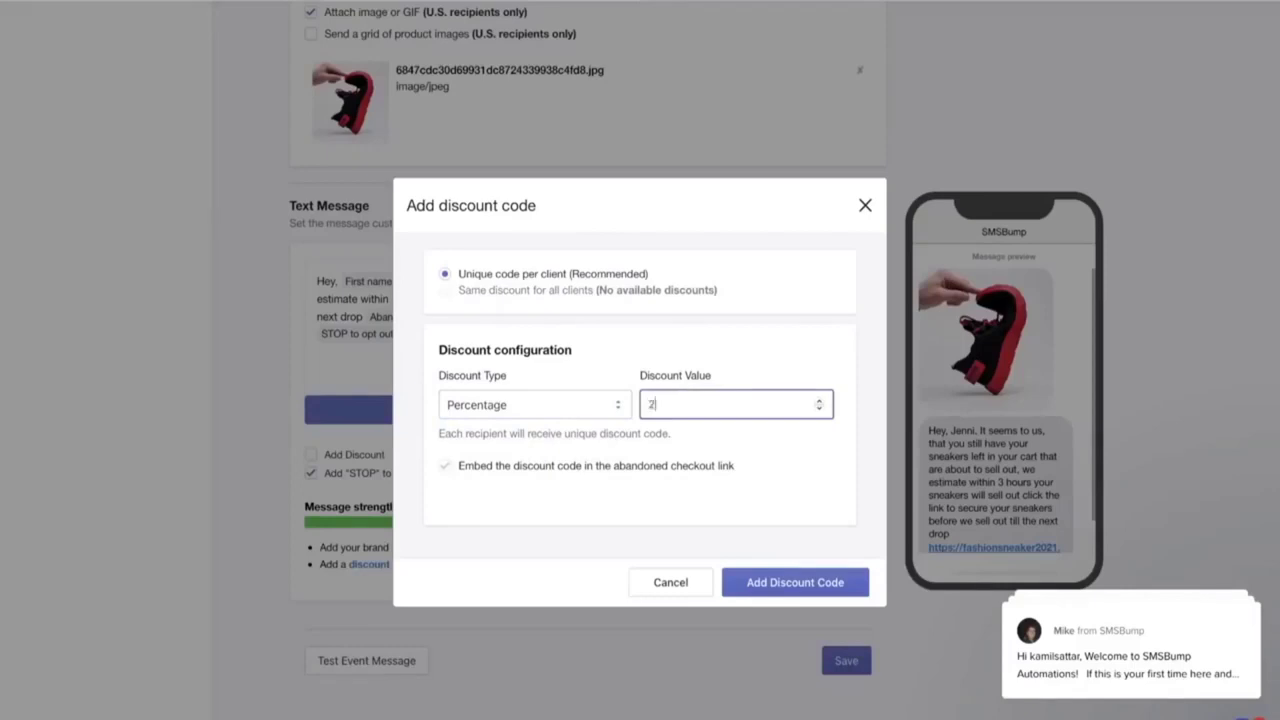
{"action": "left_click", "coordinate": [777, 583]}
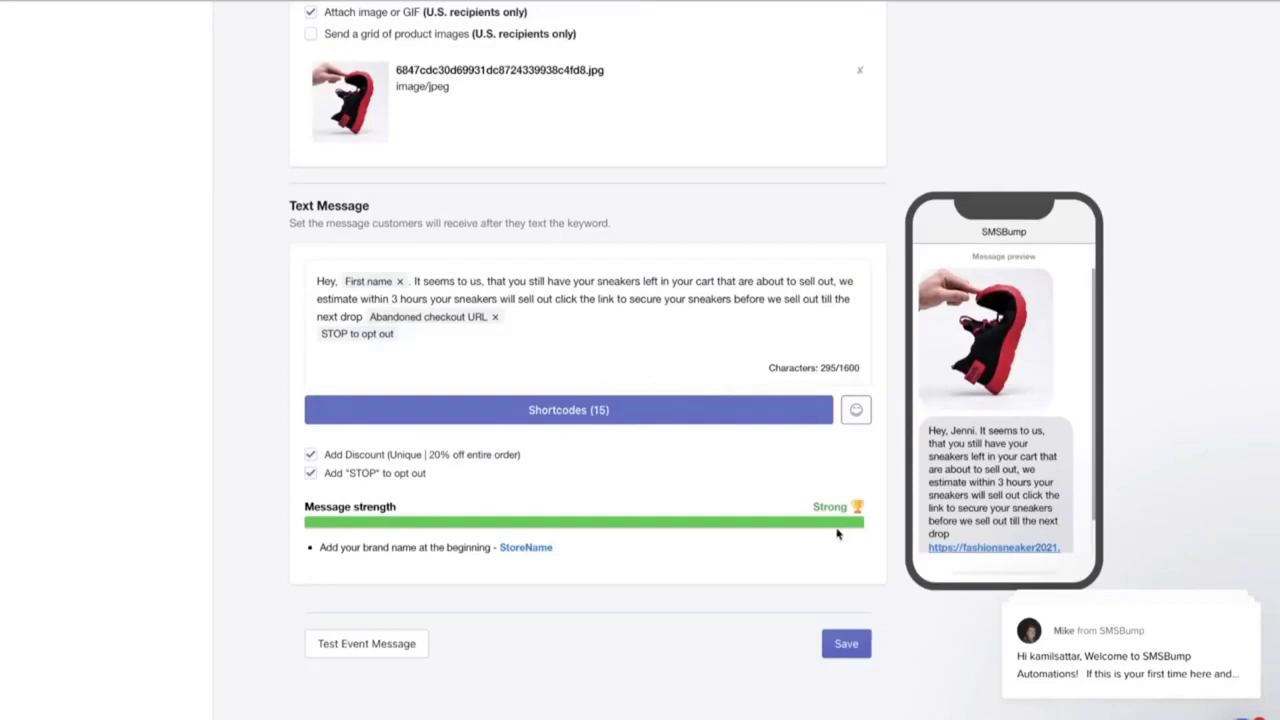
Step: Save the second abandoned cart automation and switch it on in the automations list
{"action": "left_click", "coordinate": [849, 647]}
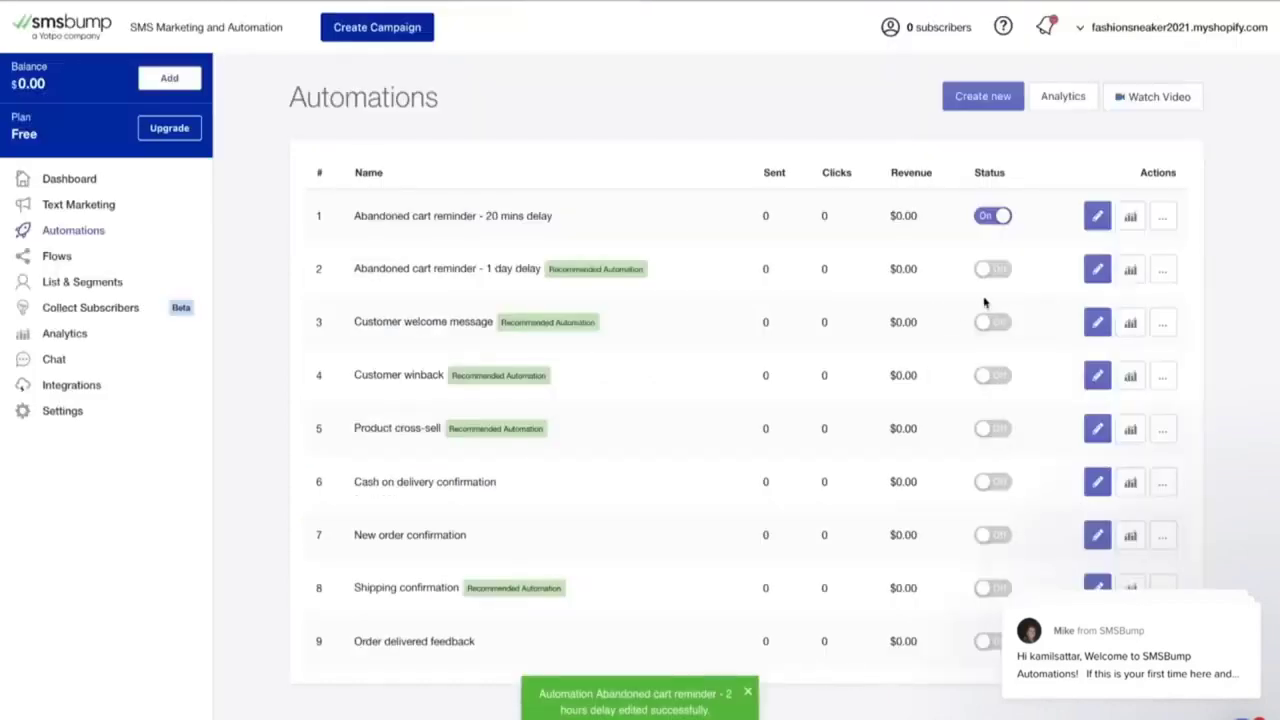
{"action": "left_click", "coordinate": [986, 270]}
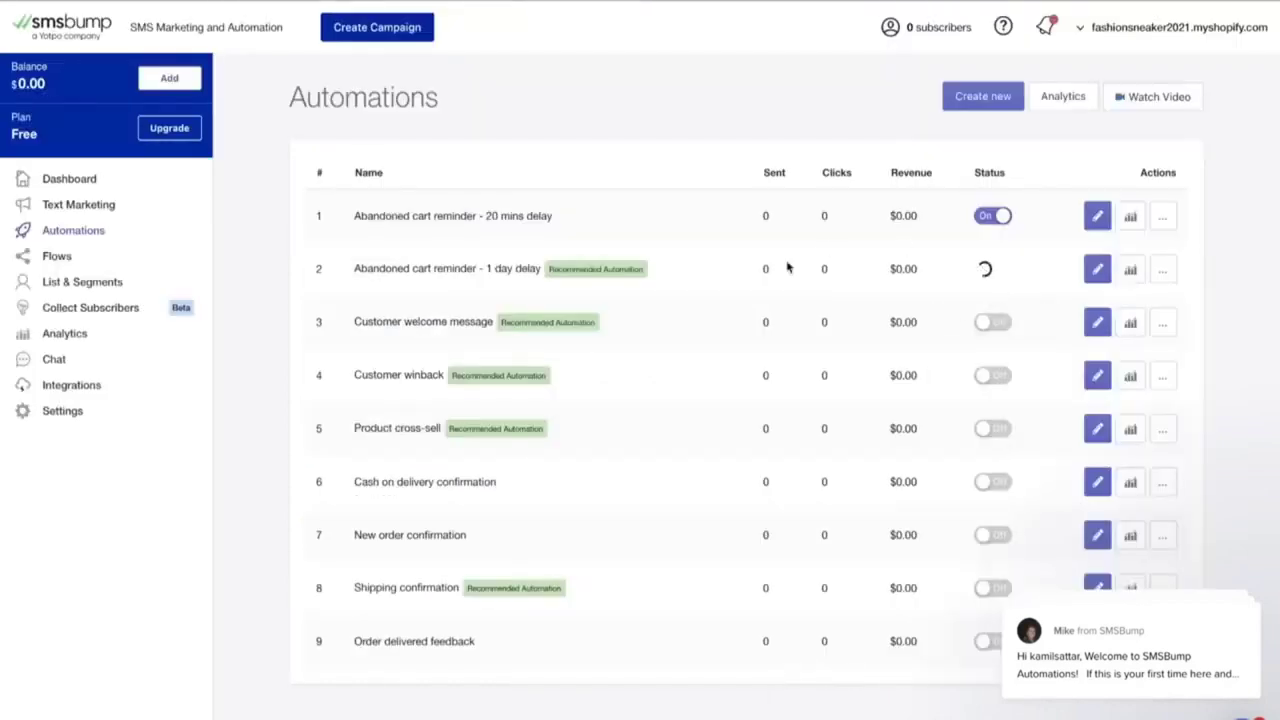
Step: Clone the second abandoned cart automation, naming the clone "SMS Text 3 (send after 20 hours)" with the heading copied from the script document
{"action": "left_click", "coordinate": [1163, 277]}
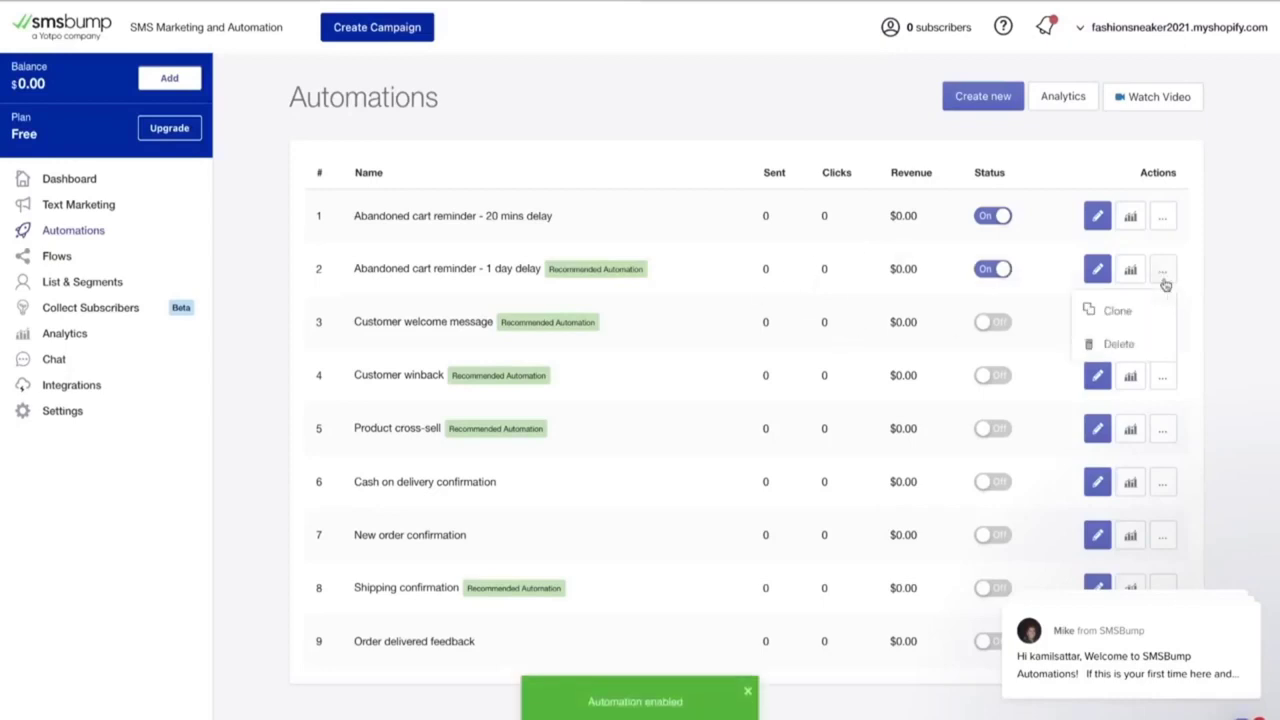
{"action": "left_click", "coordinate": [1129, 322]}
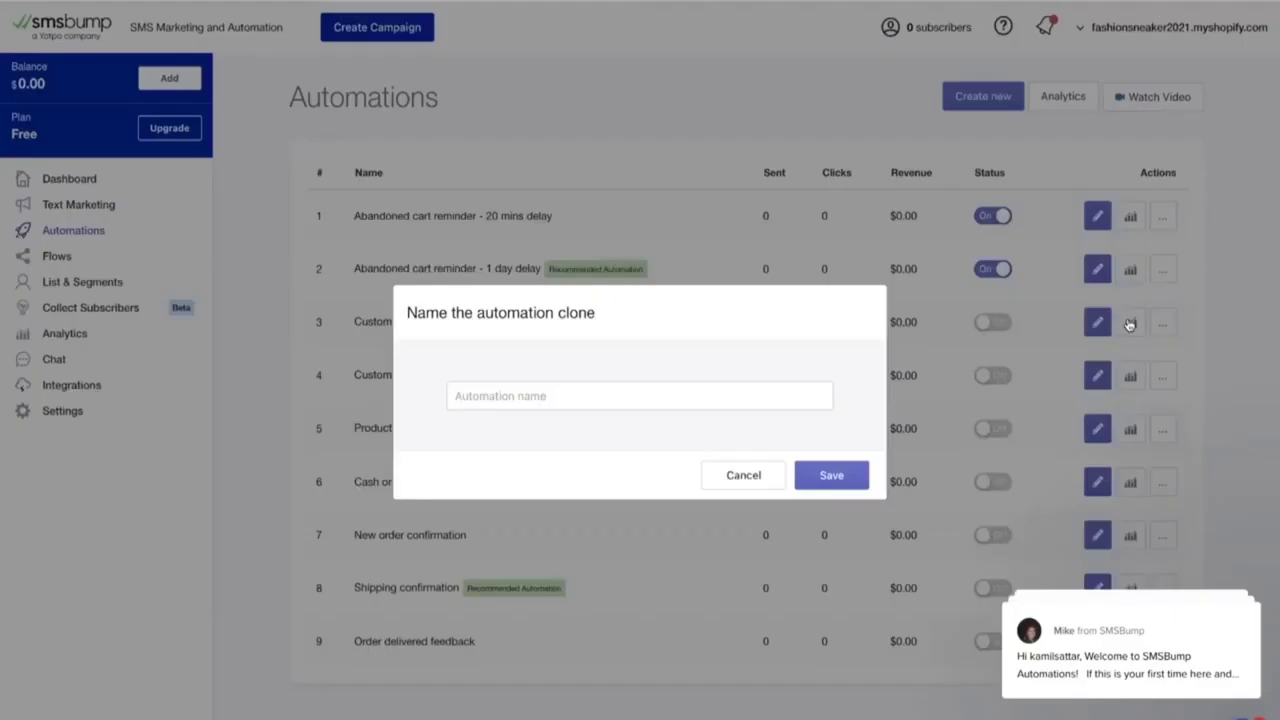
{"action": "left_click", "coordinate": [587, 398]}
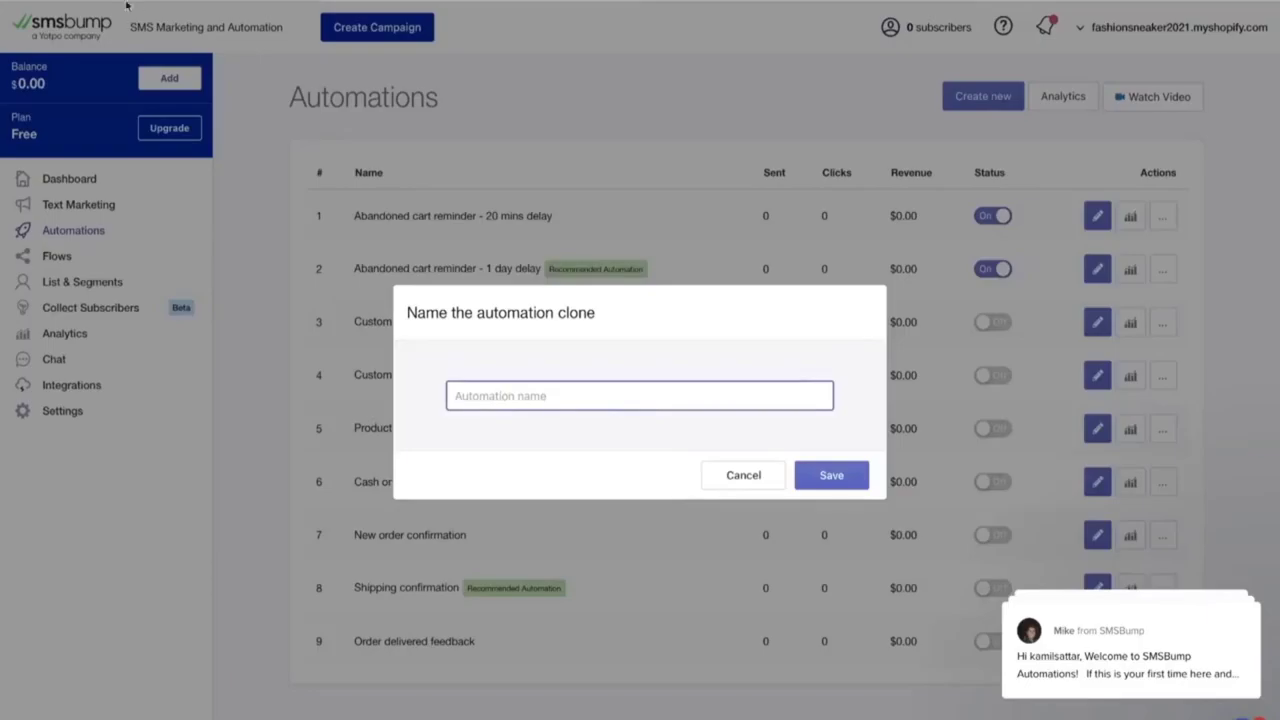
{"action": "left_click", "coordinate": [155, 2]}
{"action": "left_click", "coordinate": [489, 390]}
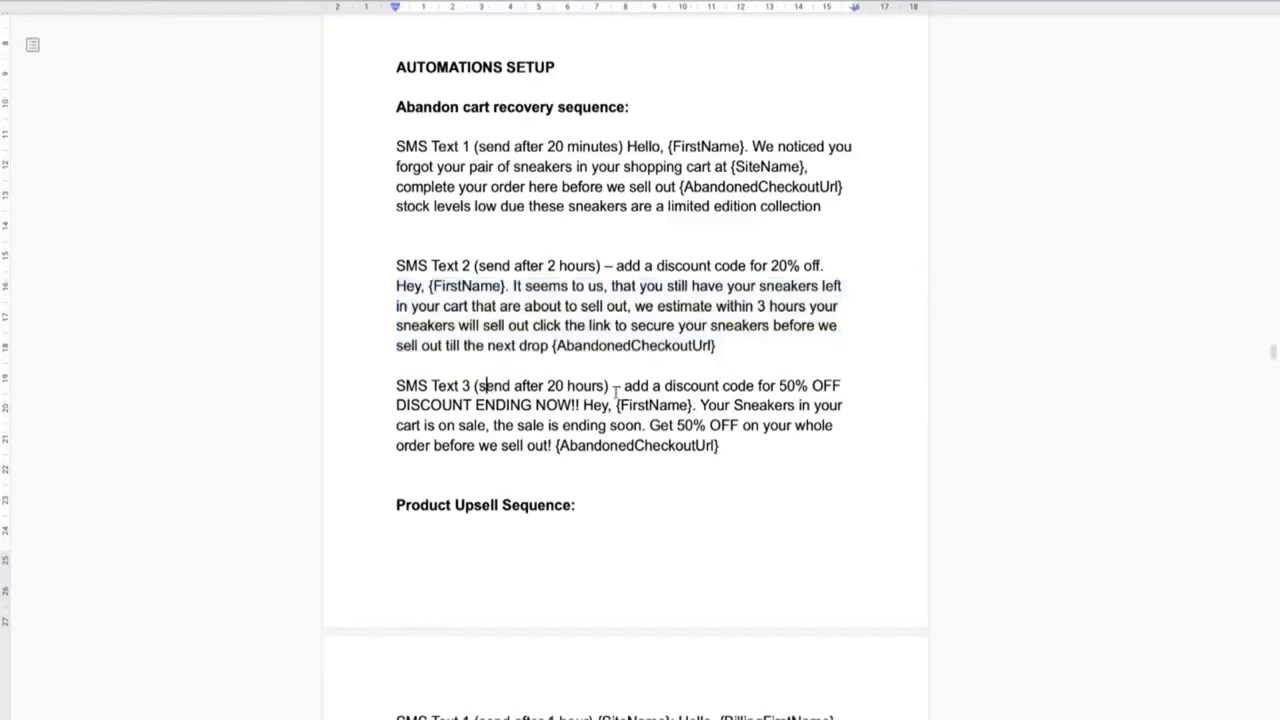
{"action": "left_click_drag", "start_coordinate": [393, 386], "coordinate": [608, 386]}
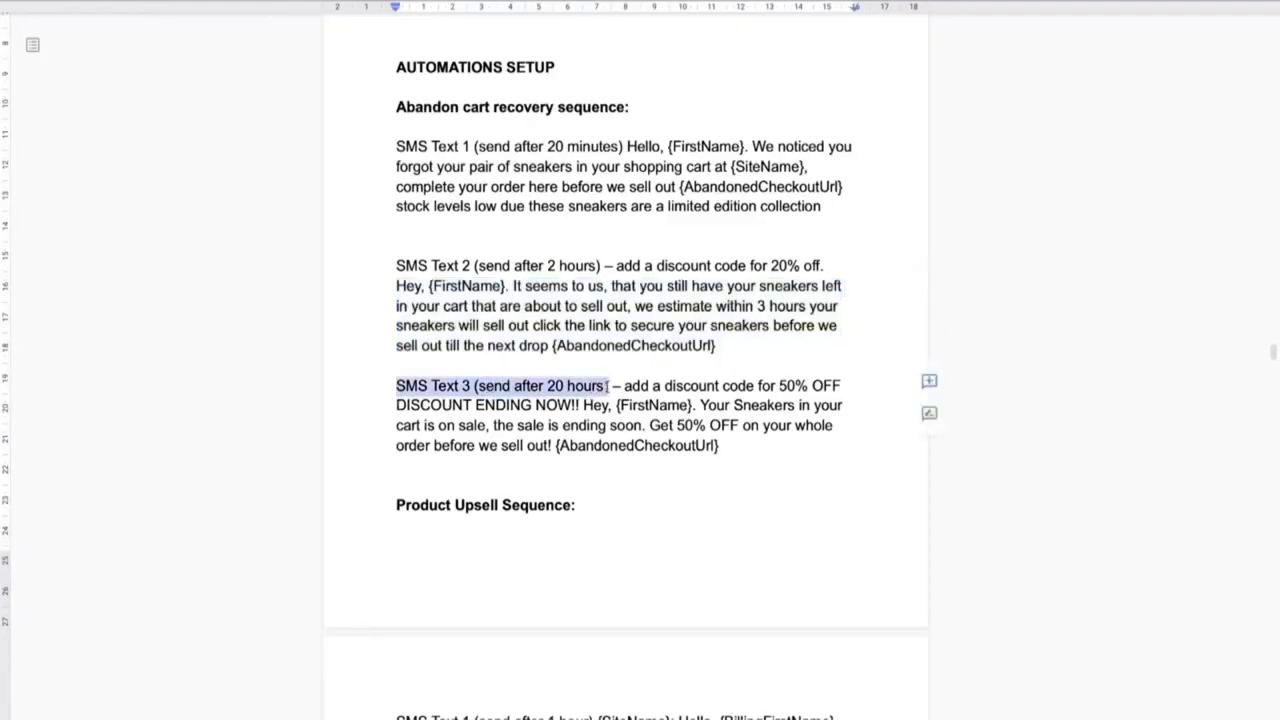
{"action": "right_click", "coordinate": [576, 386]}
{"action": "left_click", "coordinate": [595, 388]}
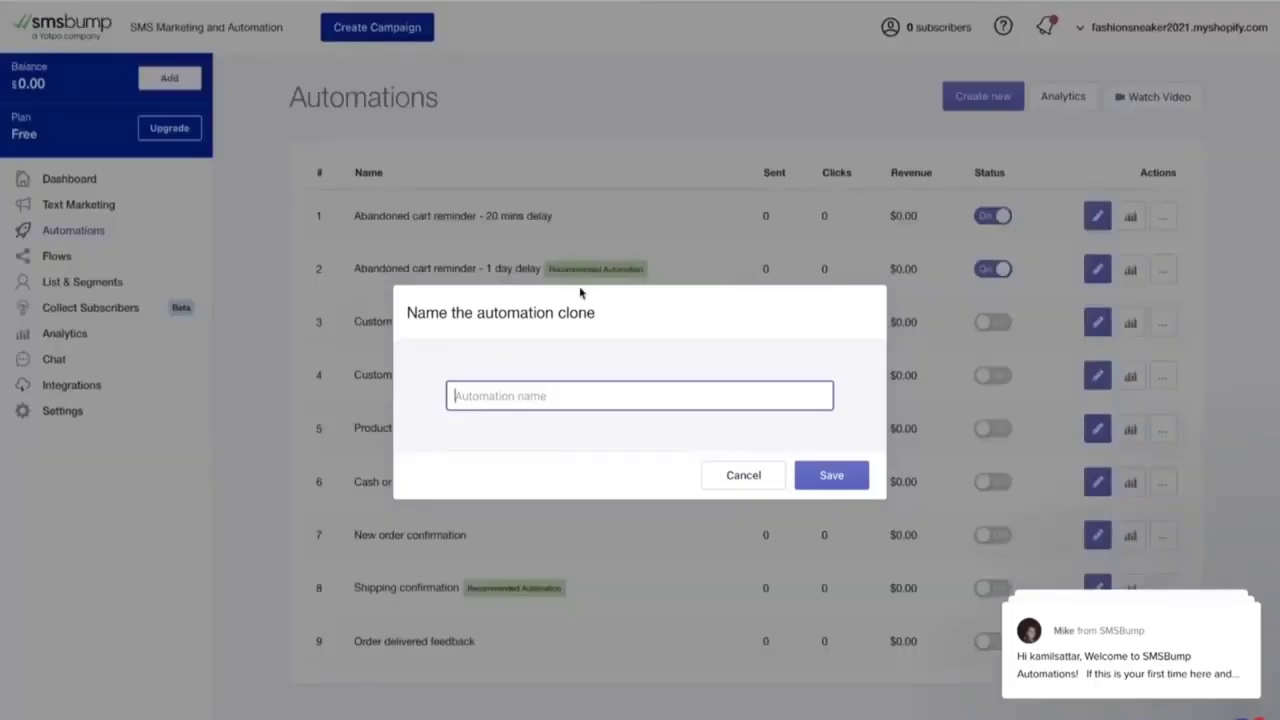
{"action": "key", "text": "ctrl+v"}
{"action": "key", "text": "Return"}
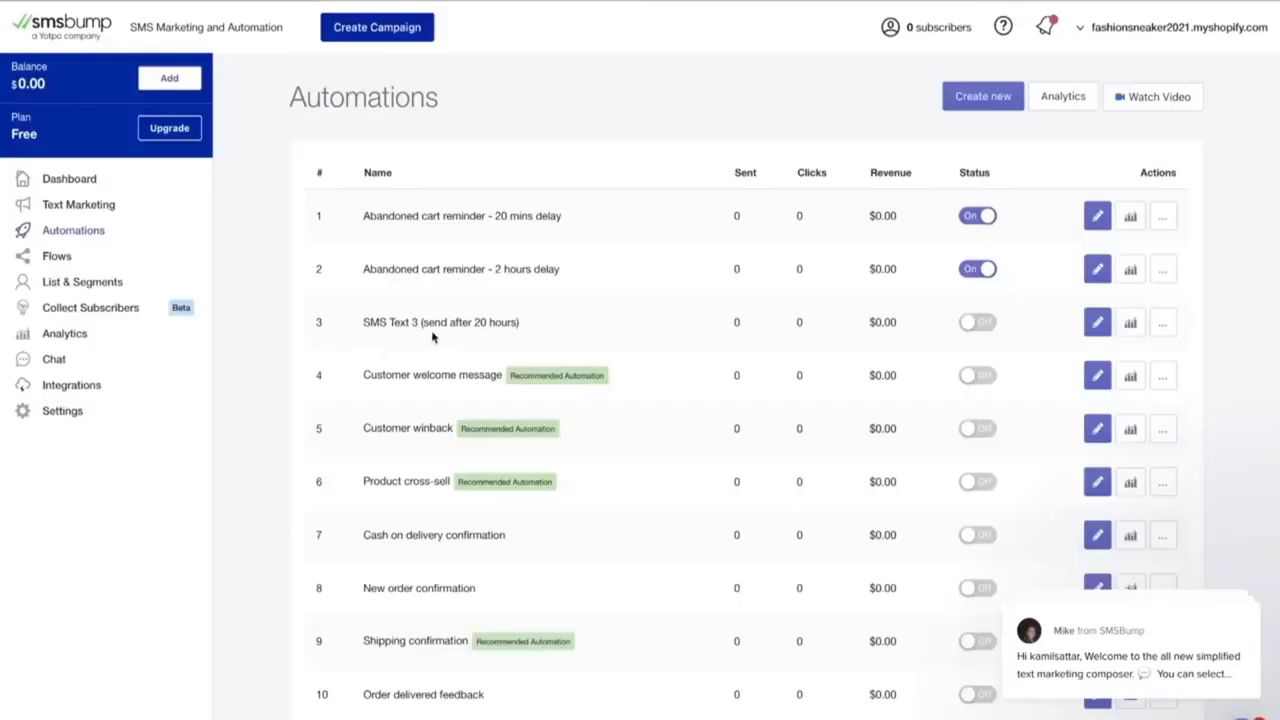
Step: Open the SMS Text 3 automation for editing and set its message timing delay to 20 hours
{"action": "left_click", "coordinate": [1096, 320]}
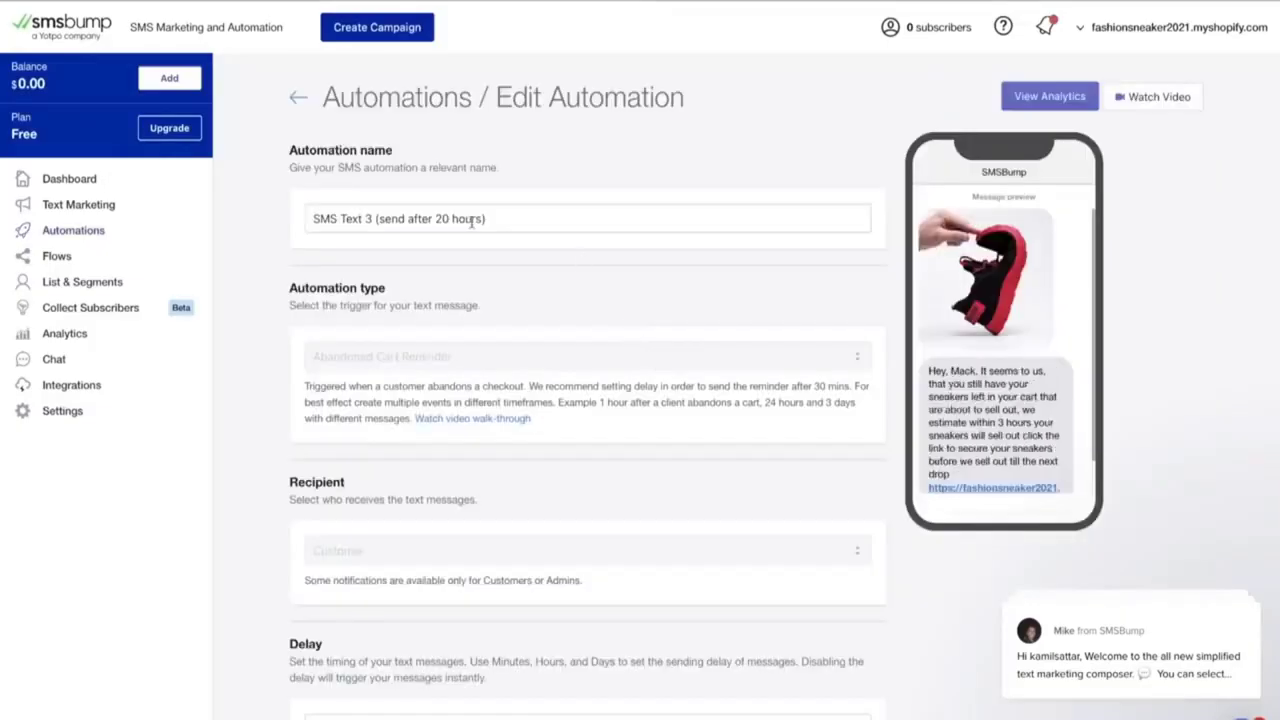
{"action": "scroll", "coordinate": [464, 397], "scroll_direction": "down", "scroll_amount": 5}
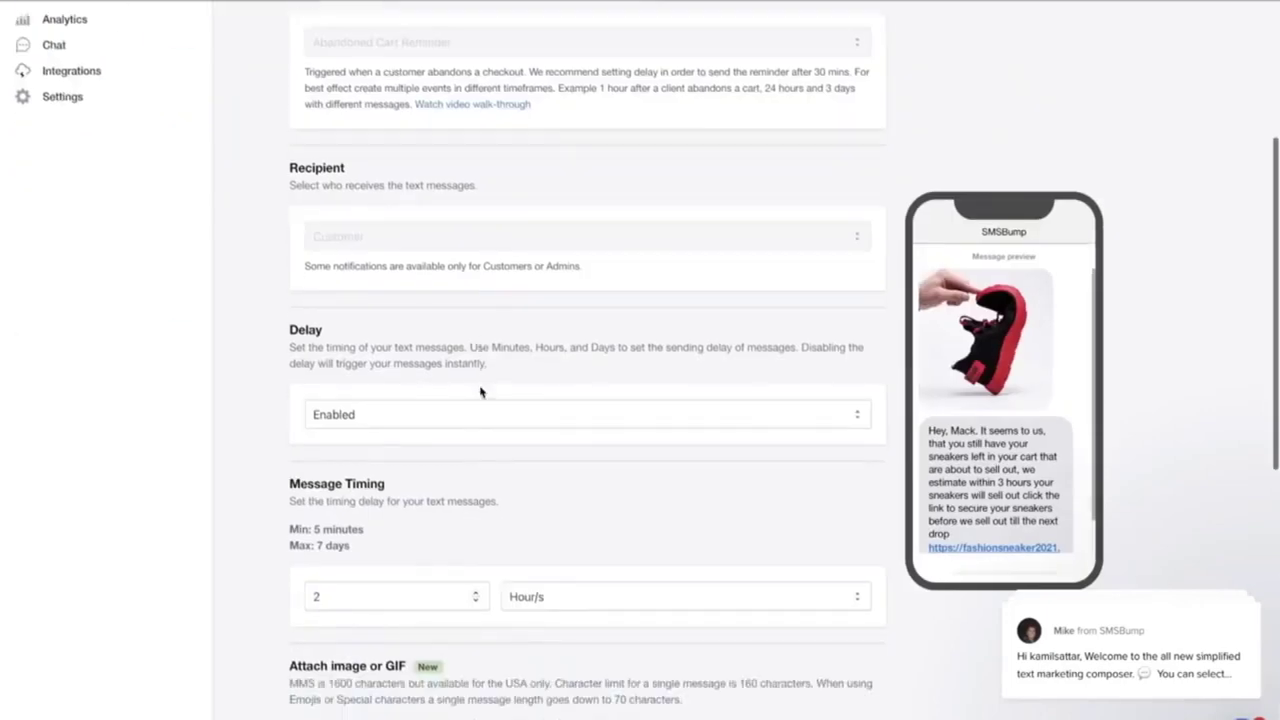
{"action": "left_click", "coordinate": [352, 378]}
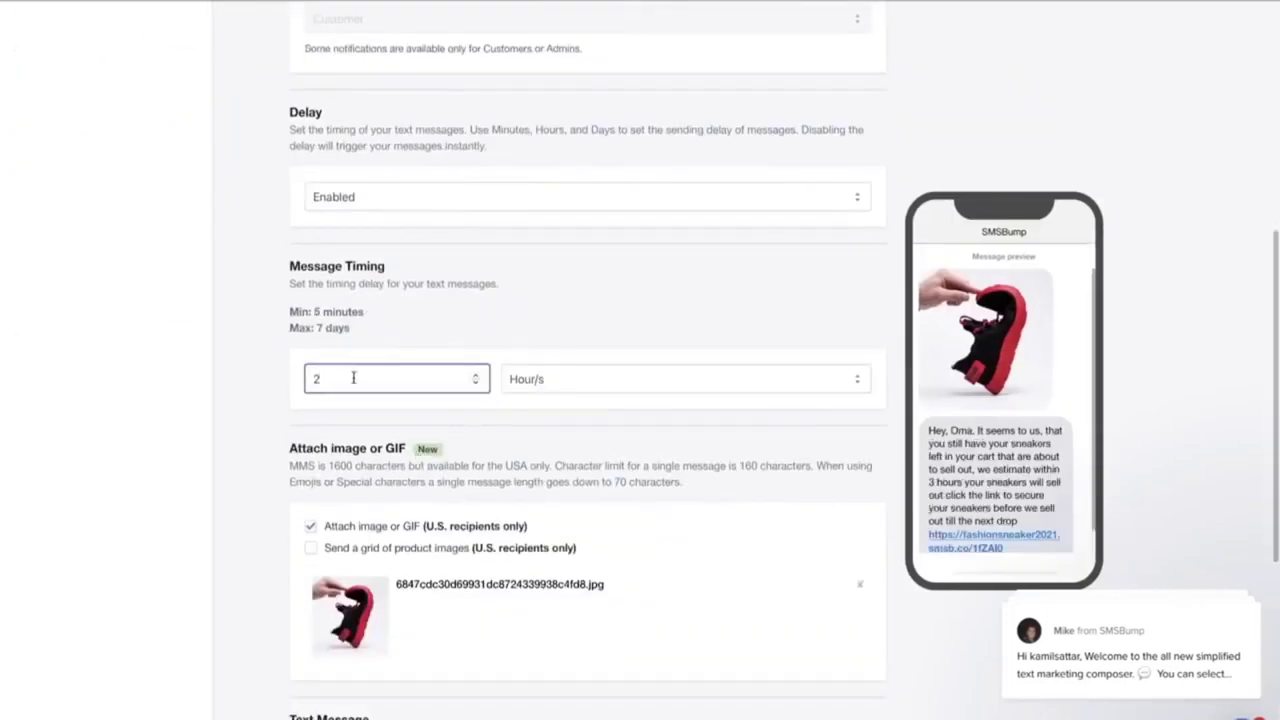
{"action": "type", "text": "0"}
Step: Replace the attached sneaker image with a Pexels photo of a shopping cart, found by searching for "sale"
{"action": "scroll", "coordinate": [403, 531], "scroll_direction": "down", "scroll_amount": 1}
{"action": "scroll", "coordinate": [403, 531], "scroll_direction": "down", "scroll_amount": 4}
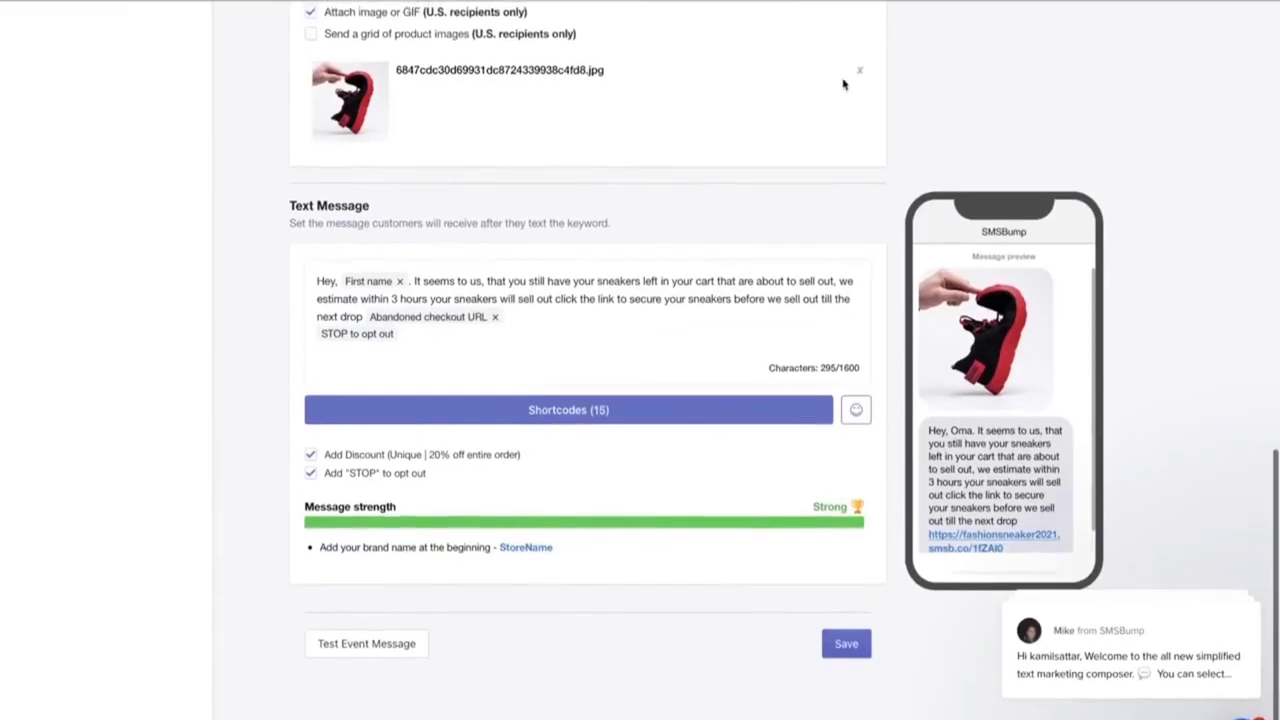
{"action": "left_click", "coordinate": [857, 76]}
{"action": "left_click", "coordinate": [527, 294]}
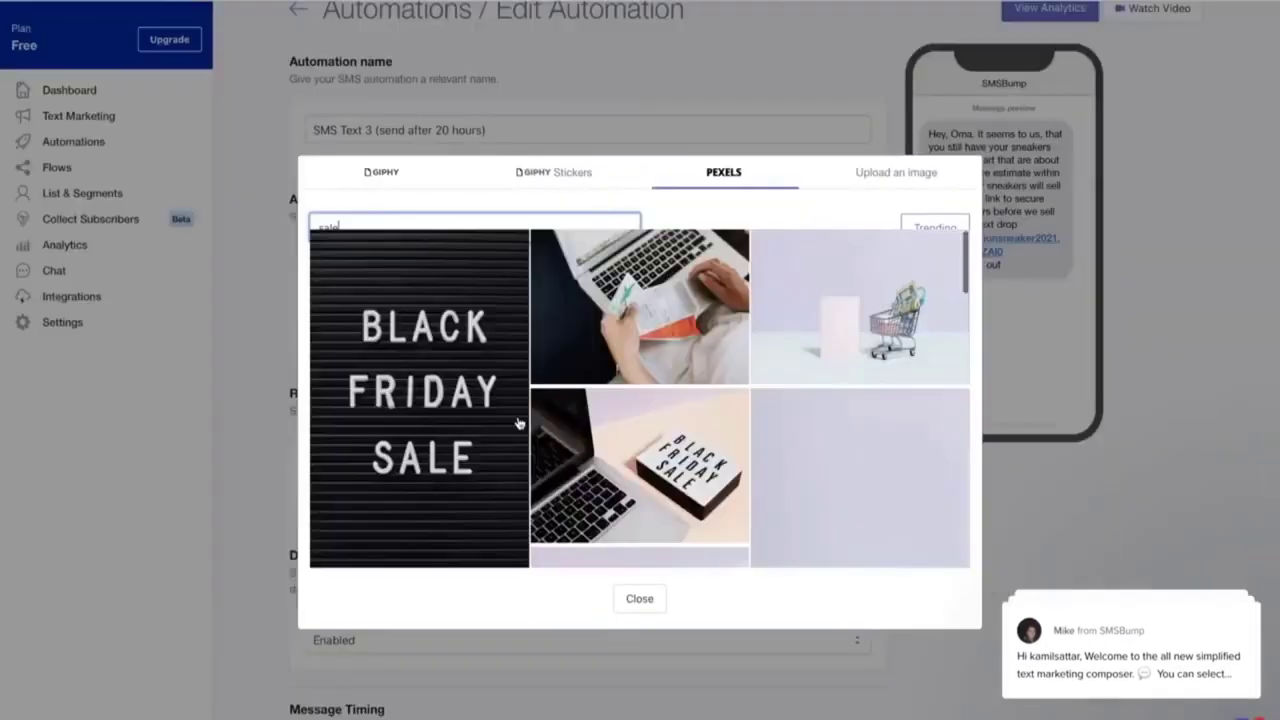
{"action": "scroll", "coordinate": [519, 425], "scroll_direction": "down", "scroll_amount": 2}
{"action": "scroll", "coordinate": [519, 425], "scroll_direction": "down", "scroll_amount": 1}
{"action": "scroll", "coordinate": [519, 425], "scroll_direction": "up", "scroll_amount": 1}
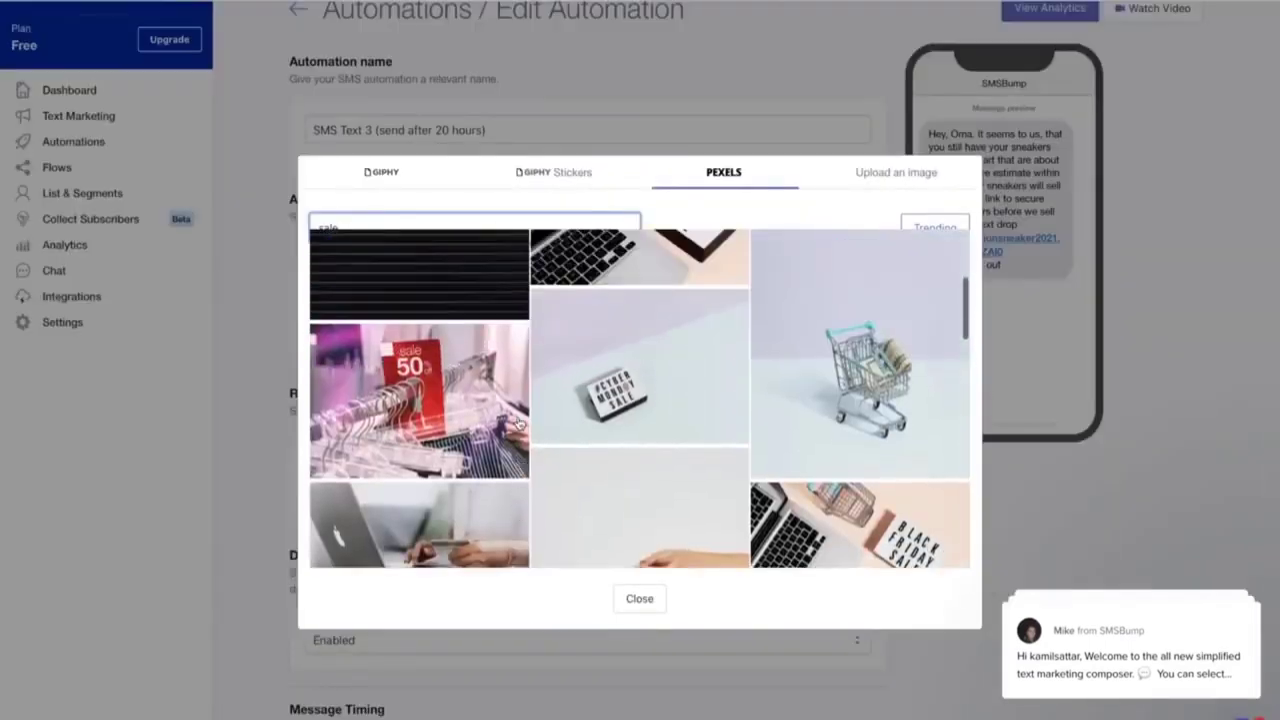
{"action": "scroll", "coordinate": [519, 425], "scroll_direction": "down", "scroll_amount": 1}
{"action": "left_click", "coordinate": [840, 282]}
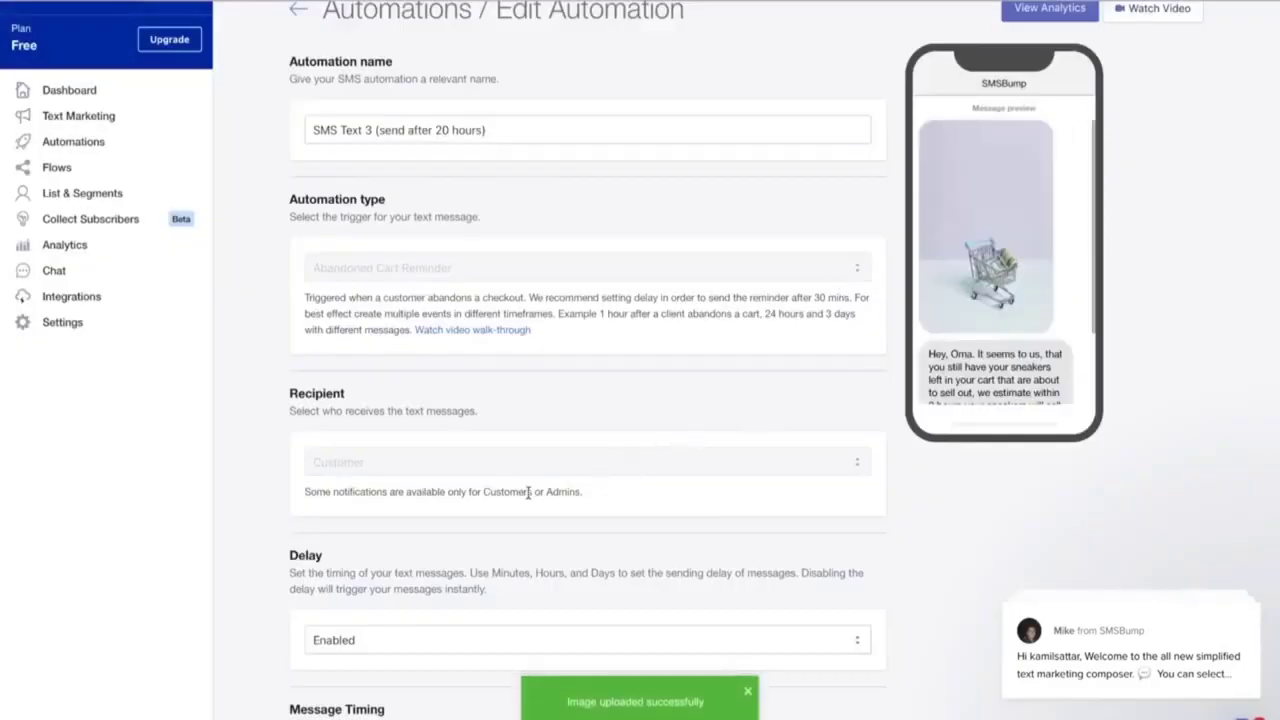
Step: Replace the text message with the "DISCOUNT ENDING NOW!!" SMS Text 3 copy from the script document and add the STOP opt-out
{"action": "scroll", "coordinate": [528, 492], "scroll_direction": "down", "scroll_amount": 10}
{"action": "scroll", "coordinate": [480, 208], "scroll_direction": "up", "scroll_amount": 5}
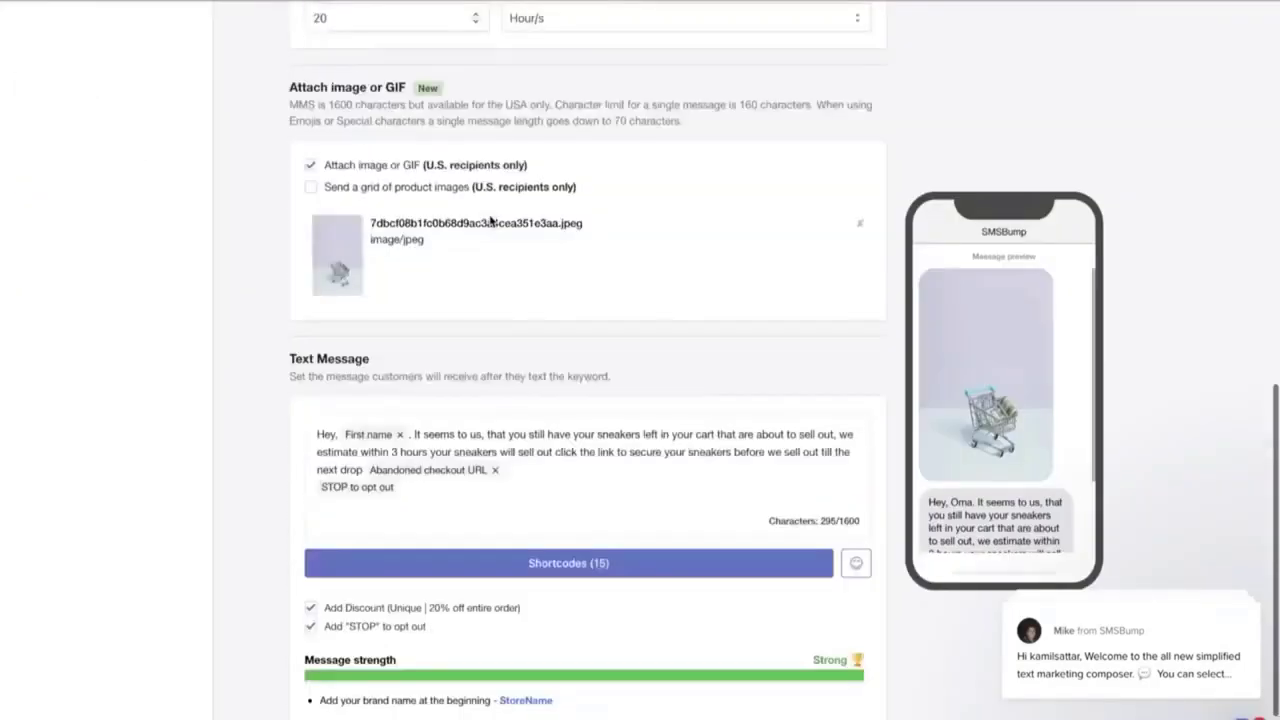
{"action": "scroll", "coordinate": [491, 211], "scroll_direction": "down", "scroll_amount": 5}
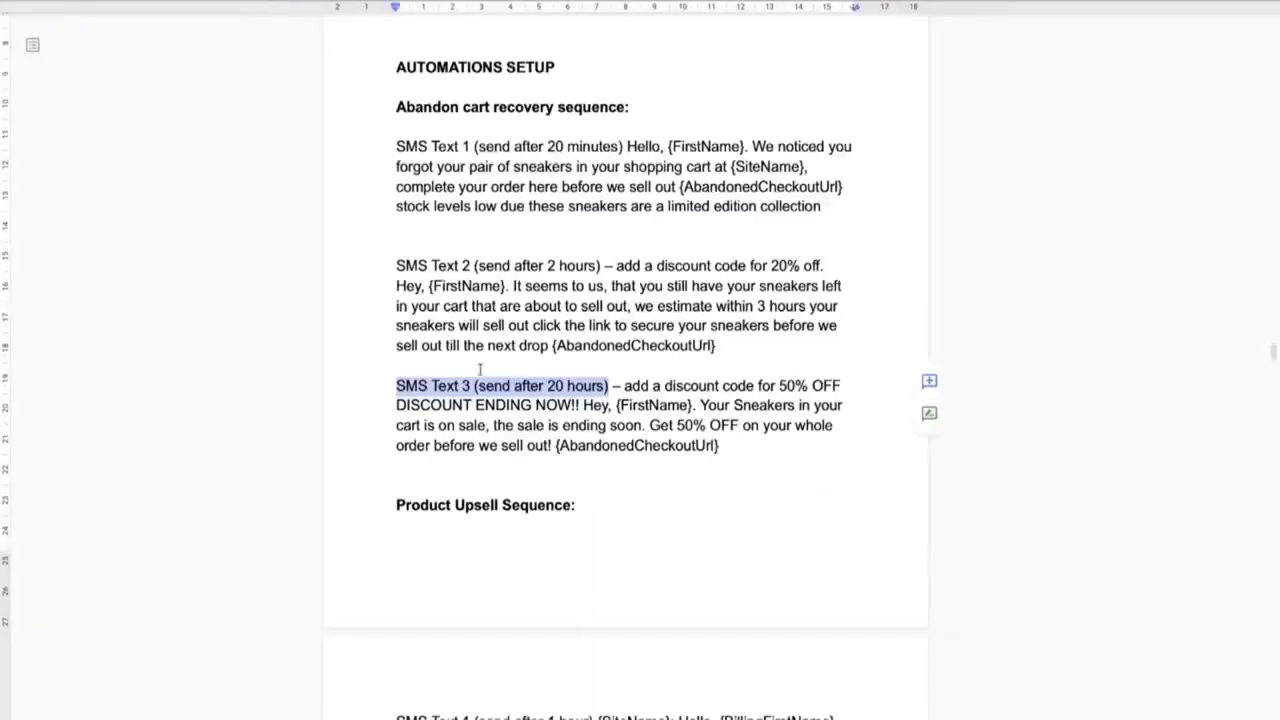
{"action": "left_click", "coordinate": [473, 388]}
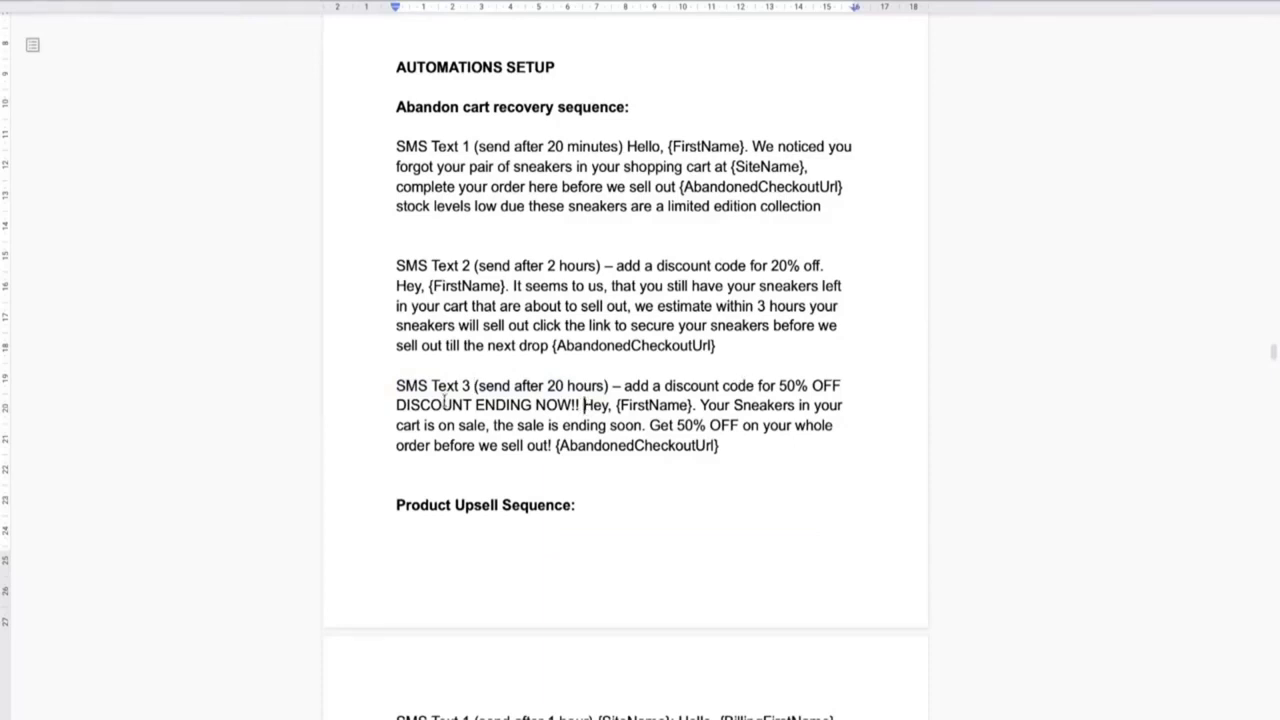
{"action": "left_click_drag", "start_coordinate": [394, 405], "coordinate": [766, 451]}
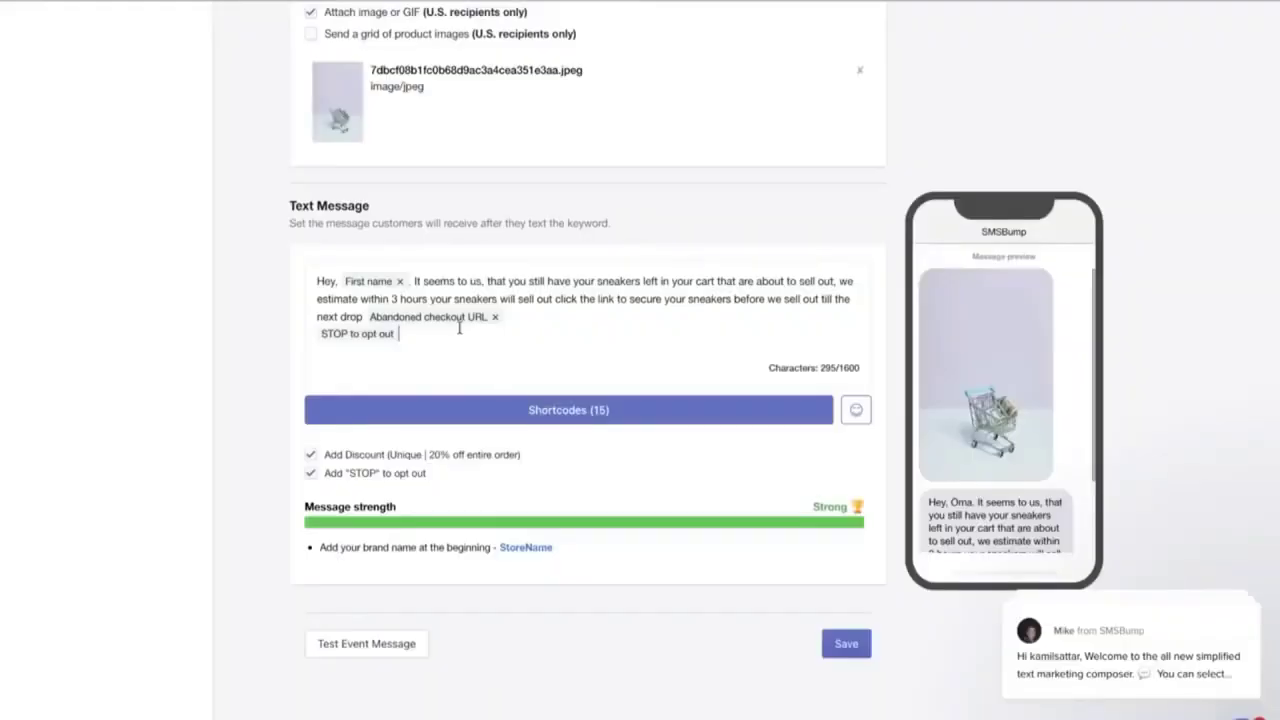
{"action": "left_click_drag", "start_coordinate": [447, 328], "coordinate": [300, 287]}
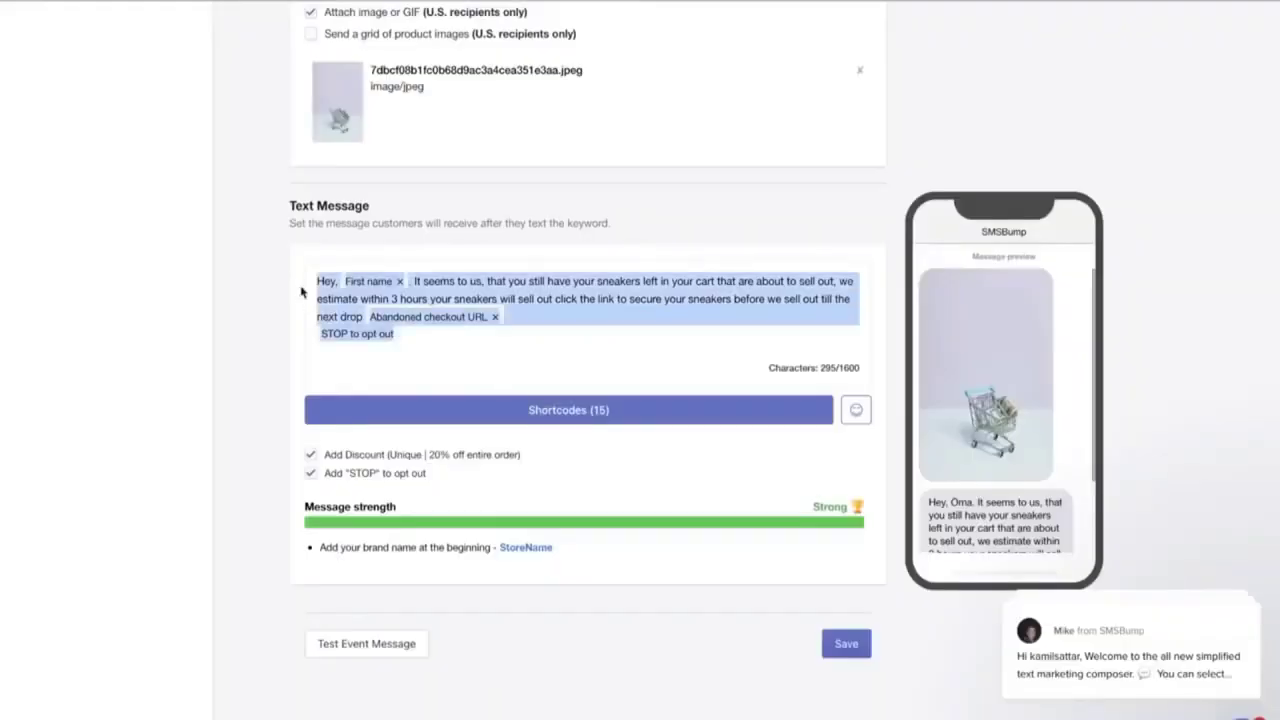
{"action": "key", "text": "ctrl+v"}
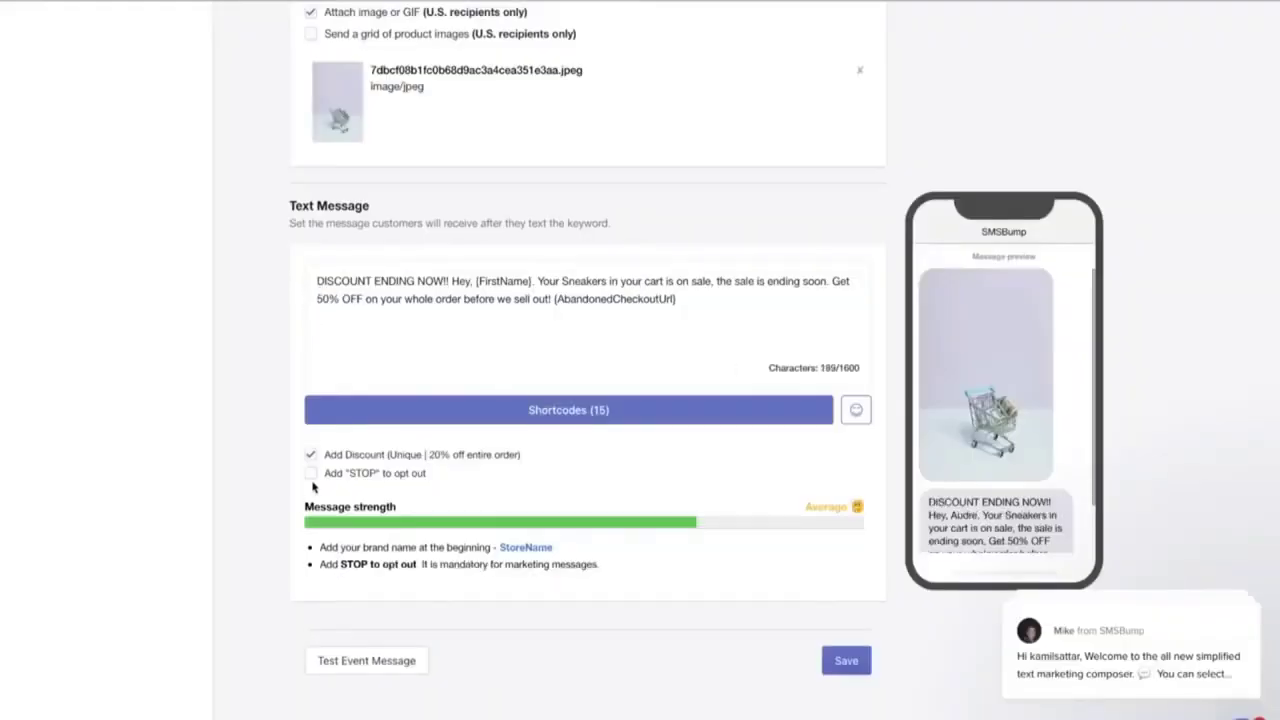
{"action": "left_click", "coordinate": [311, 474]}
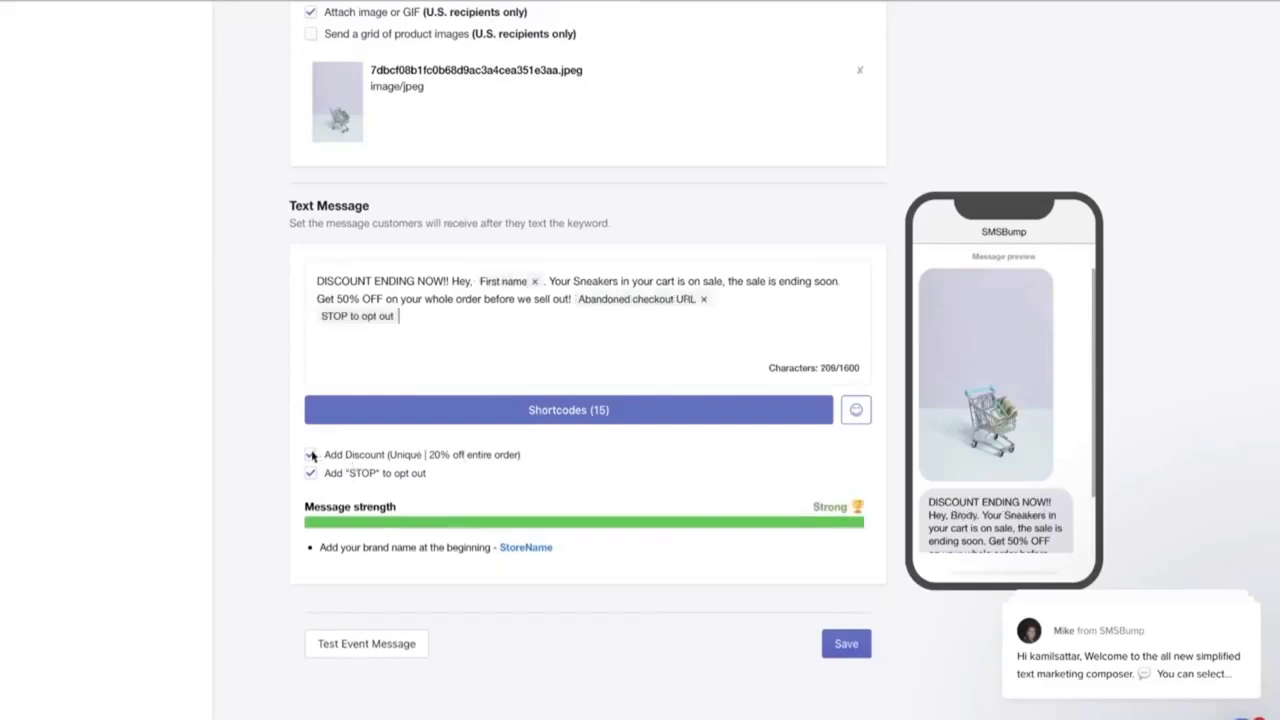
Step: Replace the discount with a unique code per client for 50 percent off the entire order, and save the automation
{"action": "left_click", "coordinate": [311, 455]}
{"action": "left_click", "coordinate": [575, 400]}
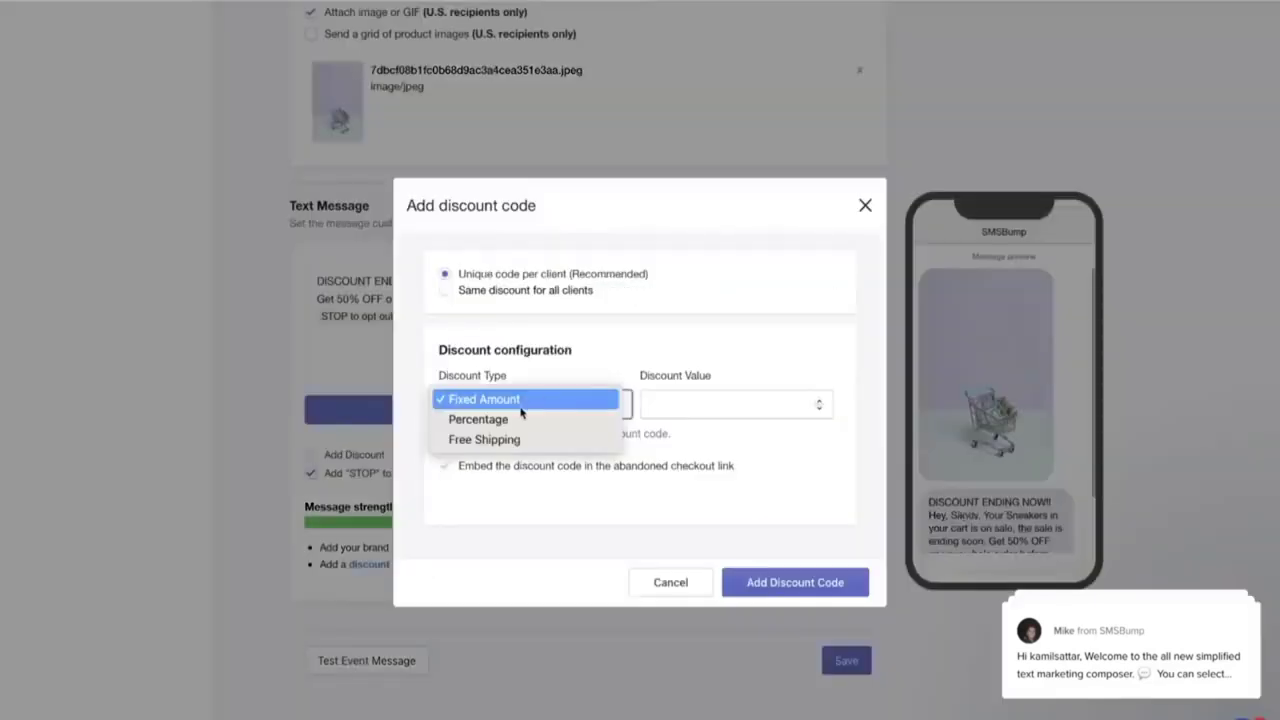
{"action": "left_click", "coordinate": [524, 402]}
{"action": "left_click", "coordinate": [518, 405]}
{"action": "left_click", "coordinate": [511, 420]}
{"action": "left_click", "coordinate": [669, 415]}
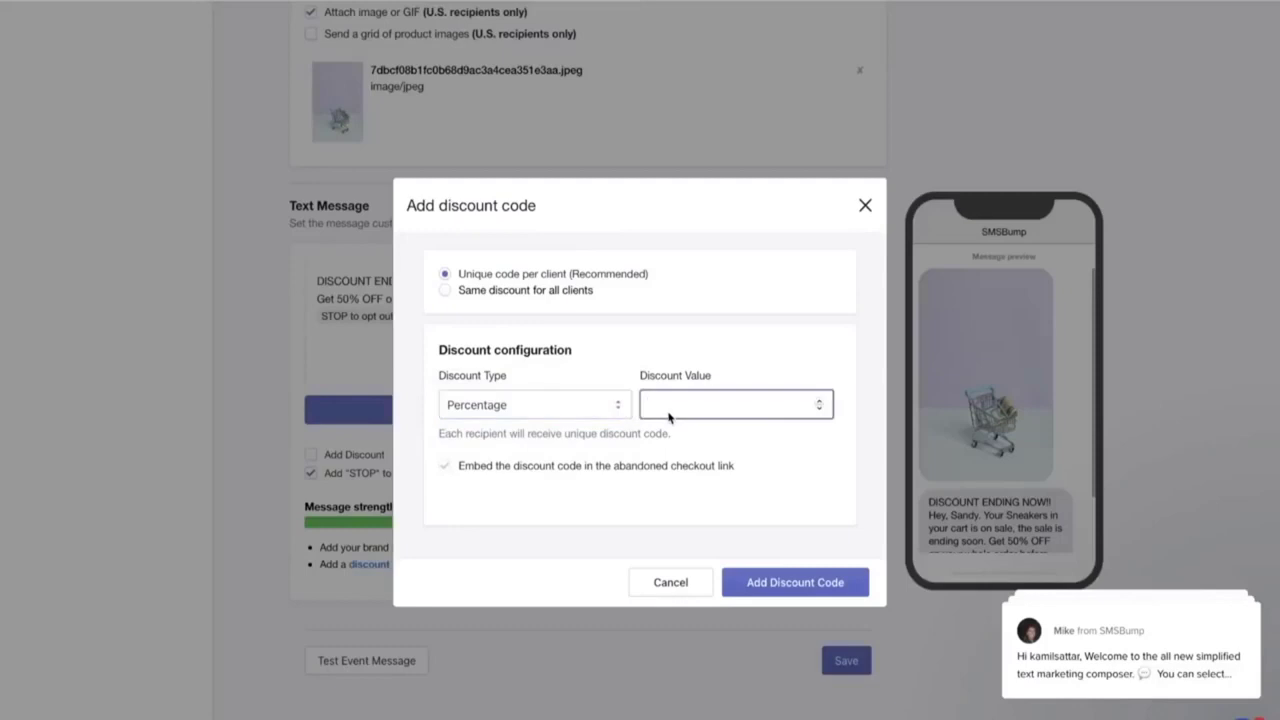
{"action": "left_click", "coordinate": [760, 578]}
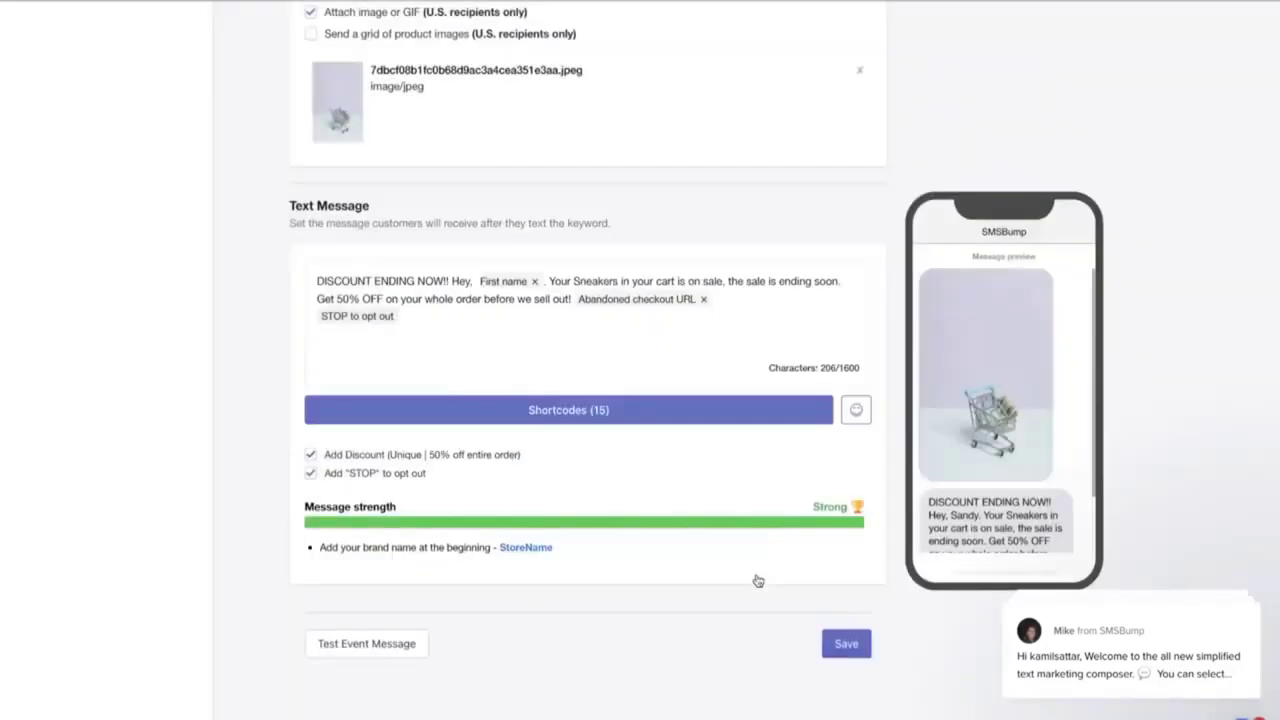
{"action": "left_click", "coordinate": [829, 634]}
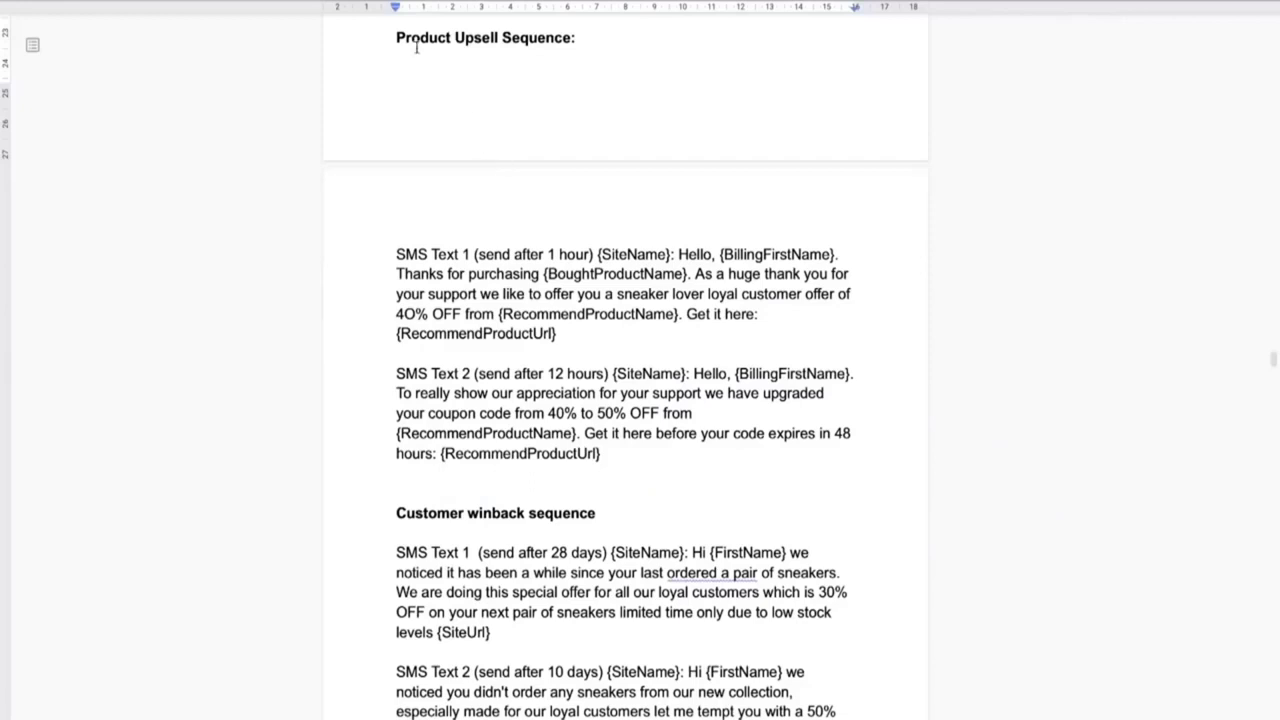
{"action": "triple_click", "coordinate": [398, 37]}
{"action": "left_click", "coordinate": [570, 37]}
{"action": "left_click_drag", "start_coordinate": [397, 37], "coordinate": [576, 37]}
{"action": "left_click", "coordinate": [576, 37]}
{"action": "key", "text": "BackSpace"}
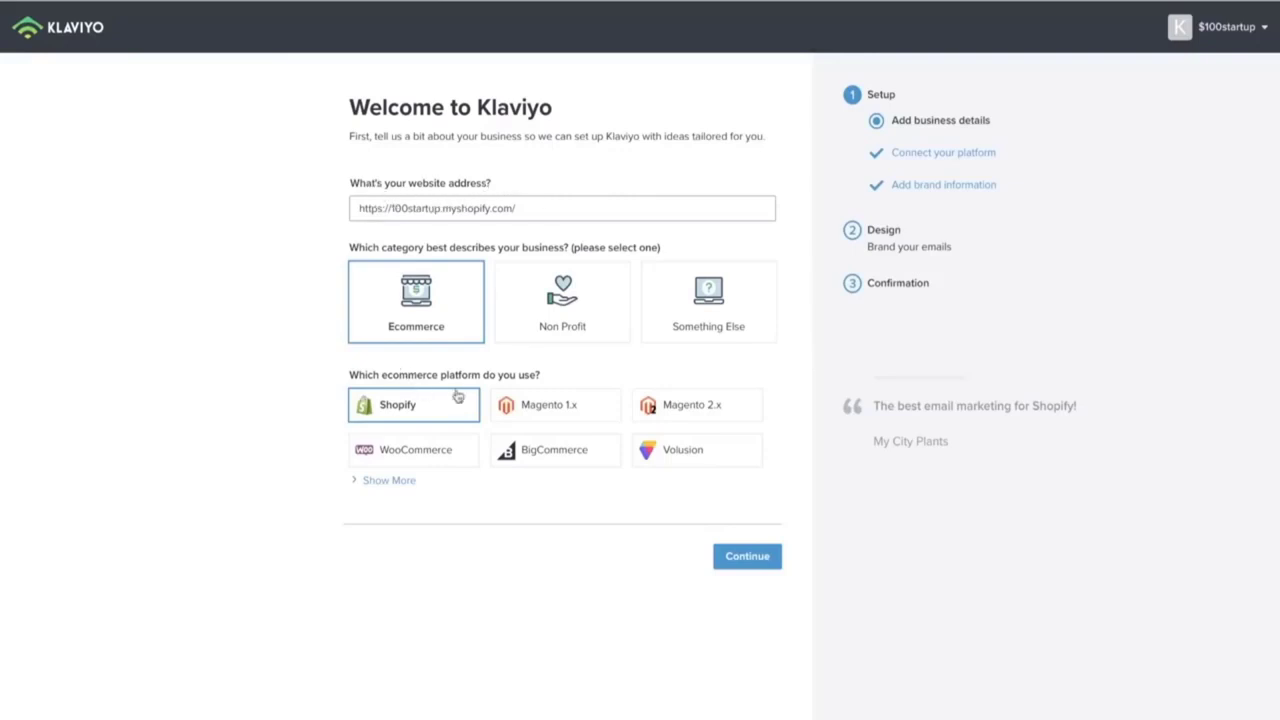
Step: Complete the Klaviyo setup as a Shopify ecommerce business, connecting the fashionsneaker2021 store and accepting the email template branding
{"action": "left_click", "coordinate": [767, 562]}
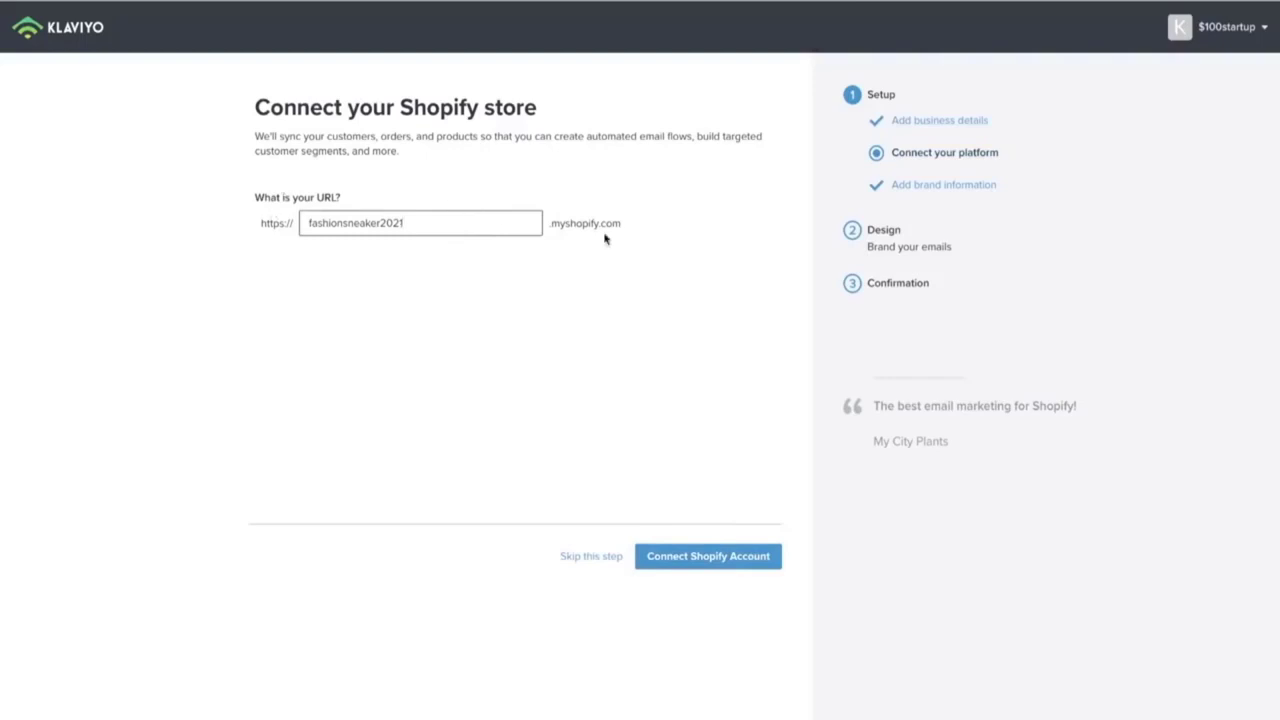
{"action": "left_click", "coordinate": [718, 562]}
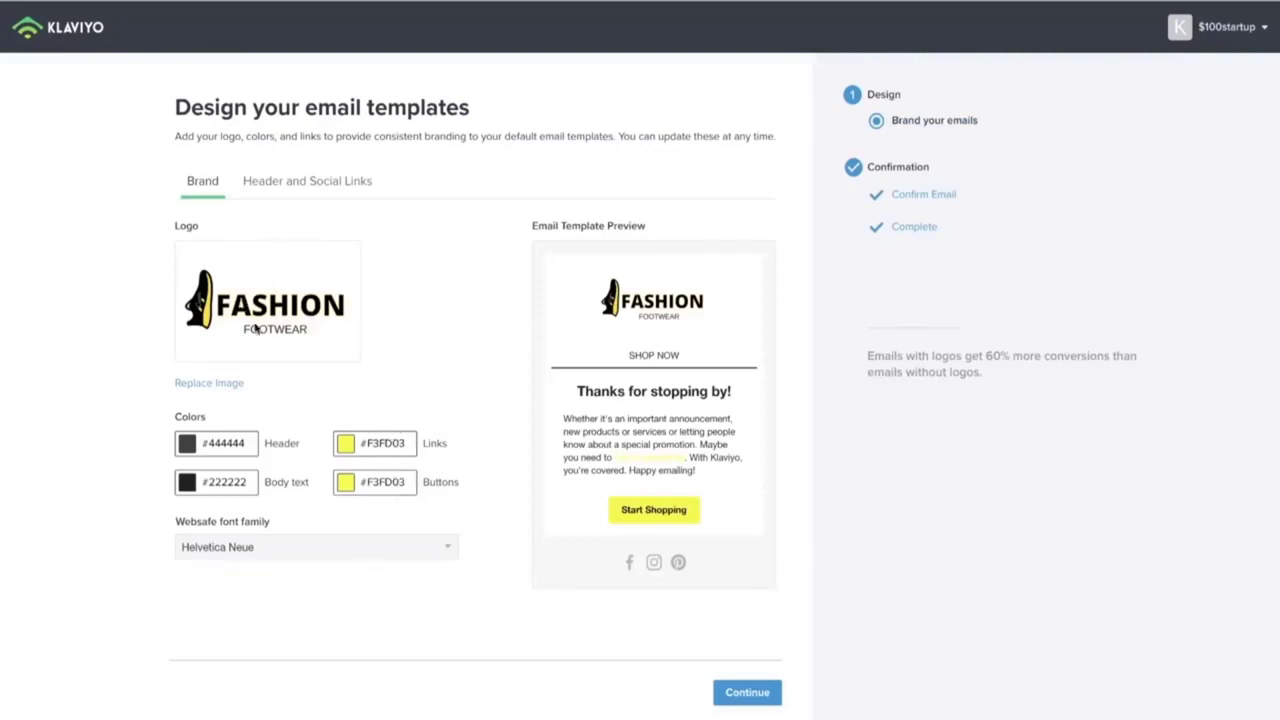
{"action": "left_click", "coordinate": [758, 700]}
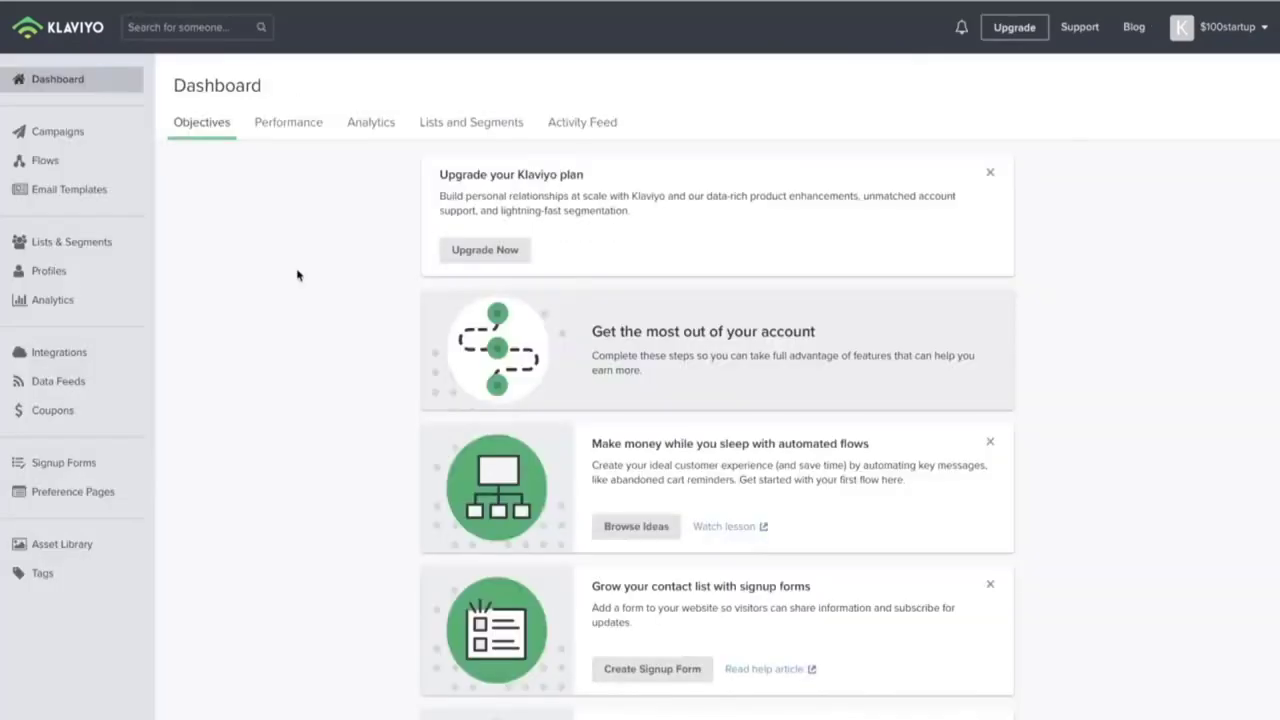
Step: Check the Klaviyo setup section of the script document and open the Welcome Series flow for editing
{"action": "left_click", "coordinate": [57, 164]}
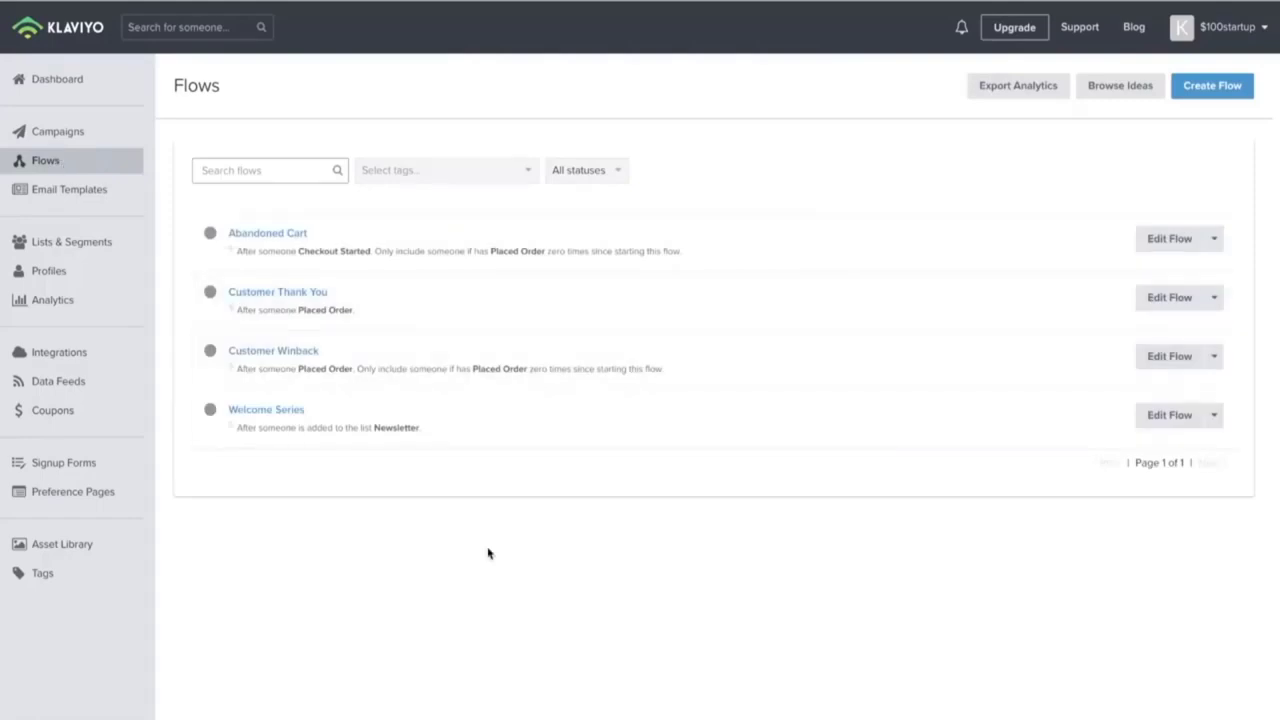
{"action": "left_click", "coordinate": [302, 5]}
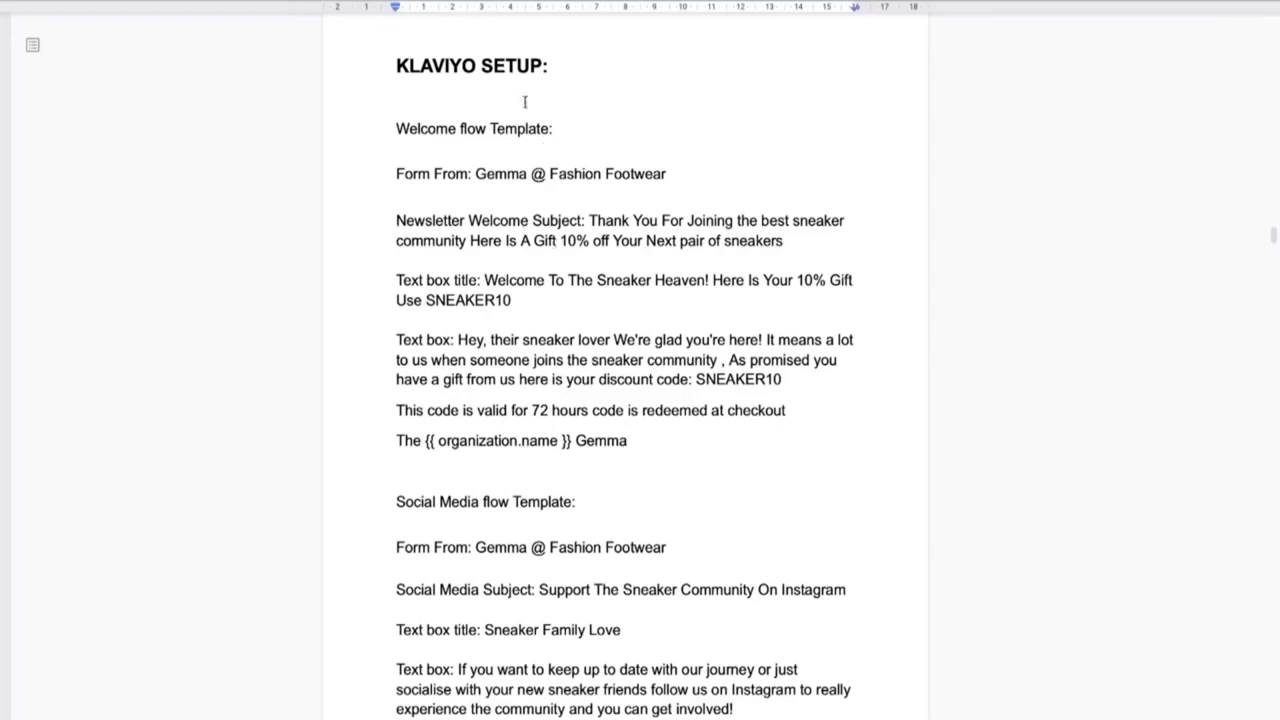
{"action": "left_click", "coordinate": [535, 5]}
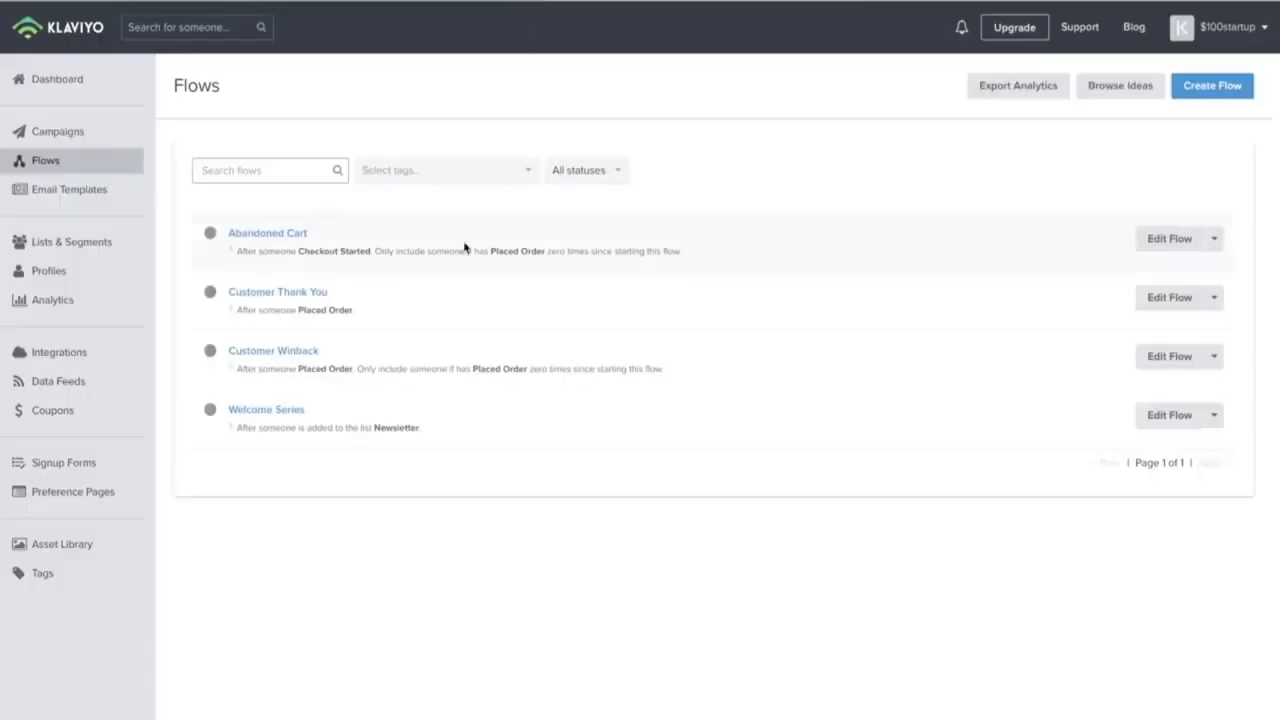
{"action": "left_click", "coordinate": [1141, 413]}
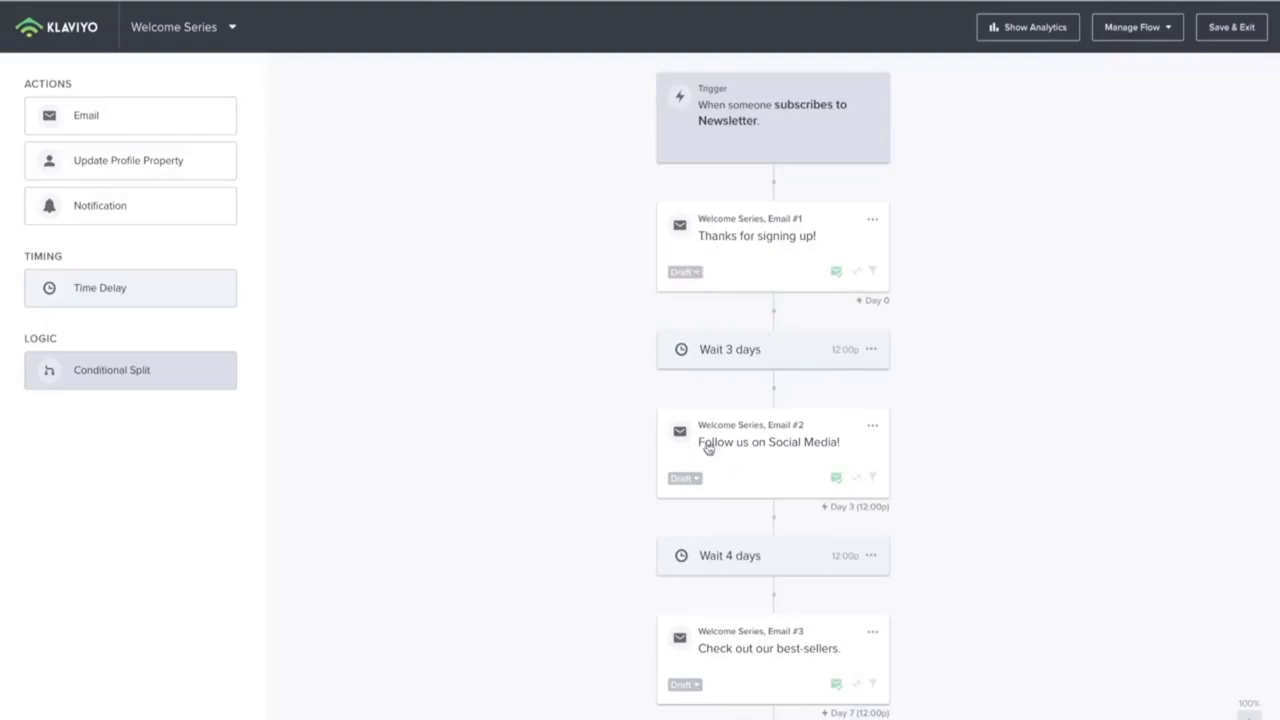
Step: Delete the 4-day time delay and the "Check out our best-sellers." email from the Welcome Series flow
{"action": "left_click", "coordinate": [770, 568]}
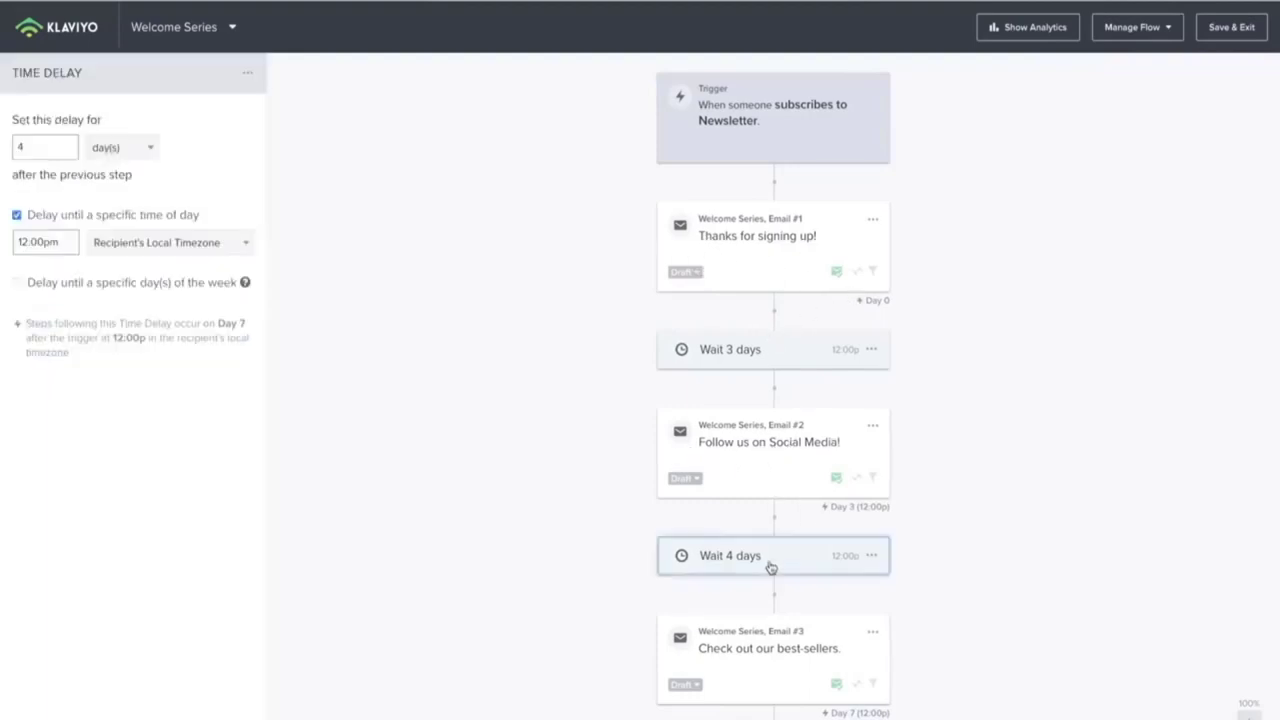
{"action": "left_click", "coordinate": [873, 556]}
{"action": "left_click", "coordinate": [889, 594]}
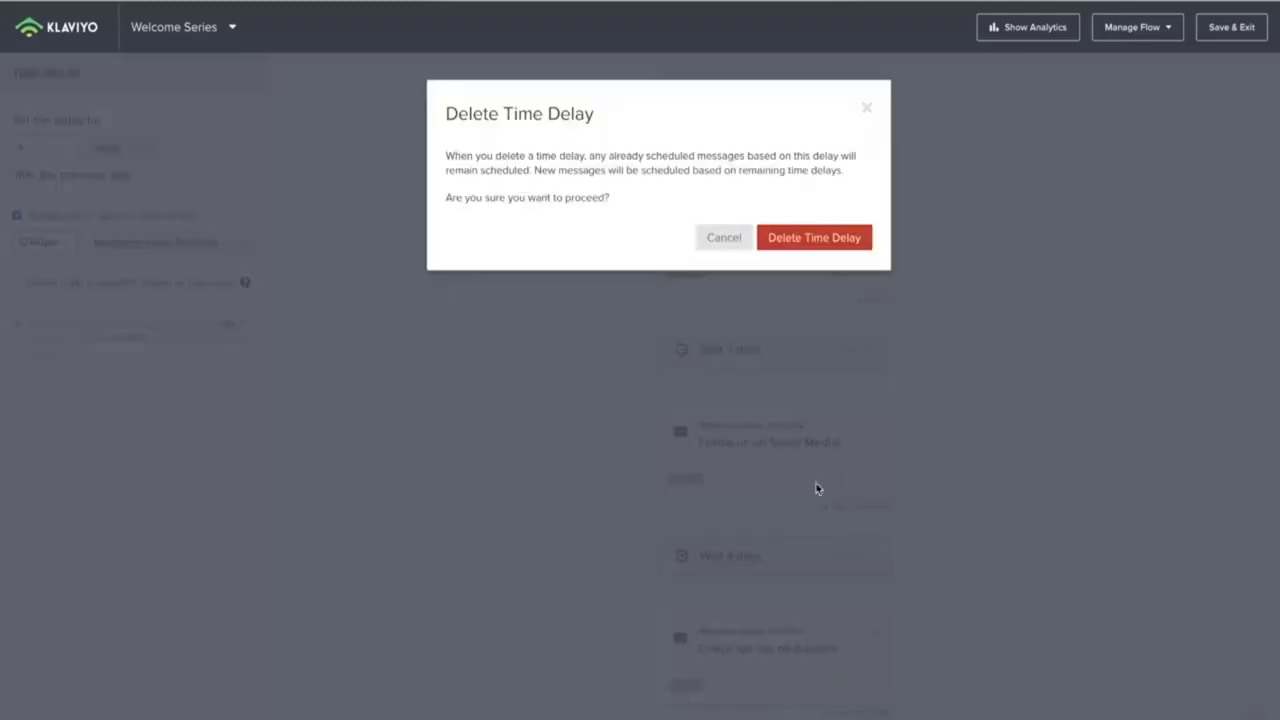
{"action": "left_click", "coordinate": [817, 238]}
{"action": "left_click", "coordinate": [753, 585]}
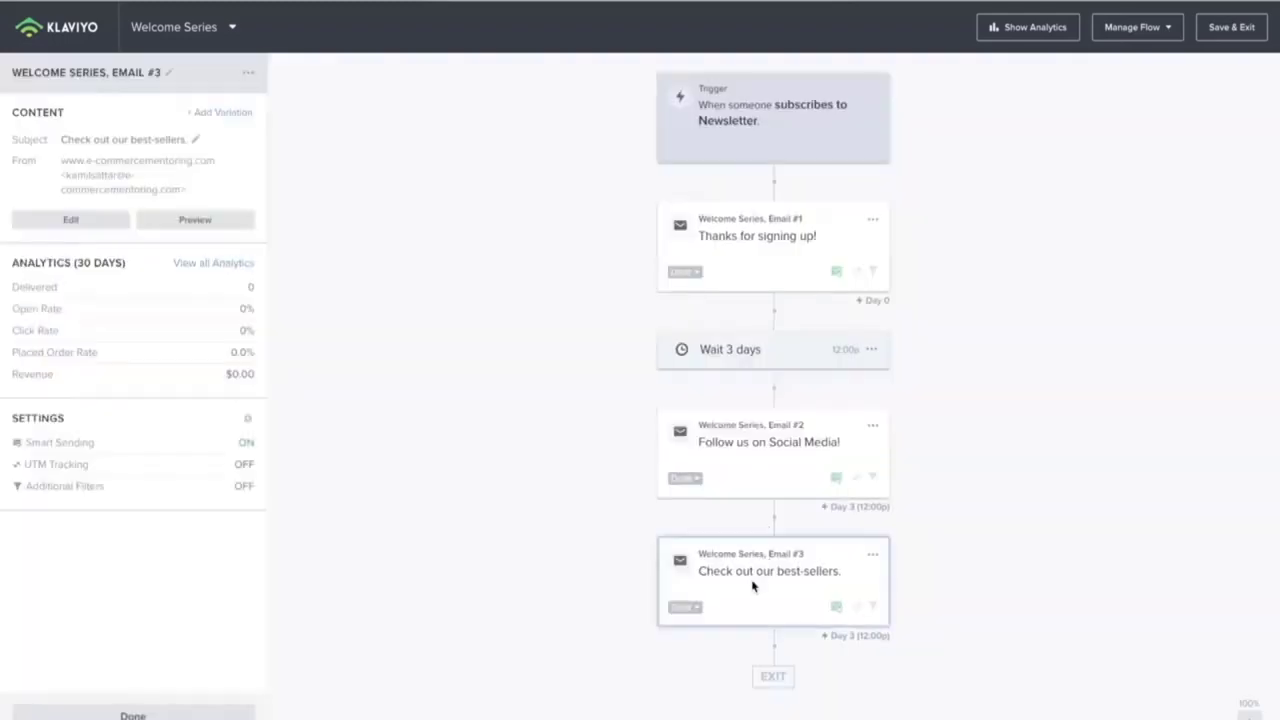
{"action": "left_click", "coordinate": [873, 554]}
{"action": "left_click", "coordinate": [896, 631]}
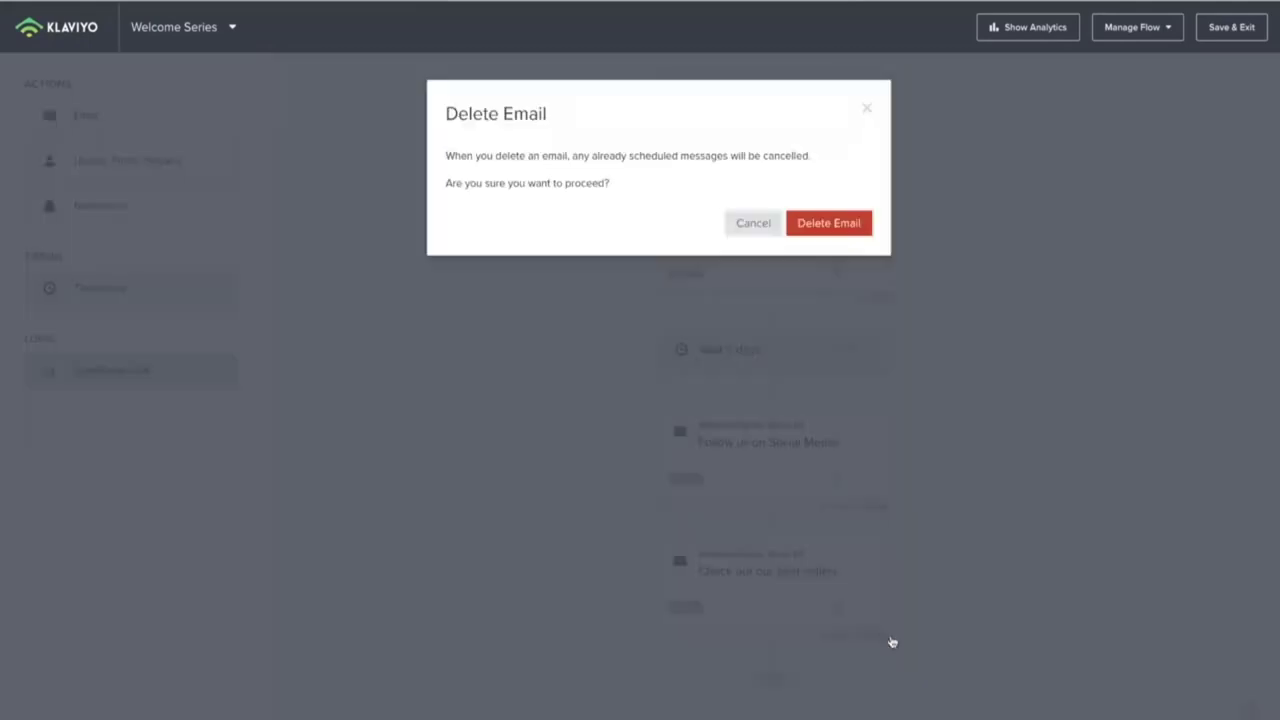
{"action": "left_click", "coordinate": [842, 226]}
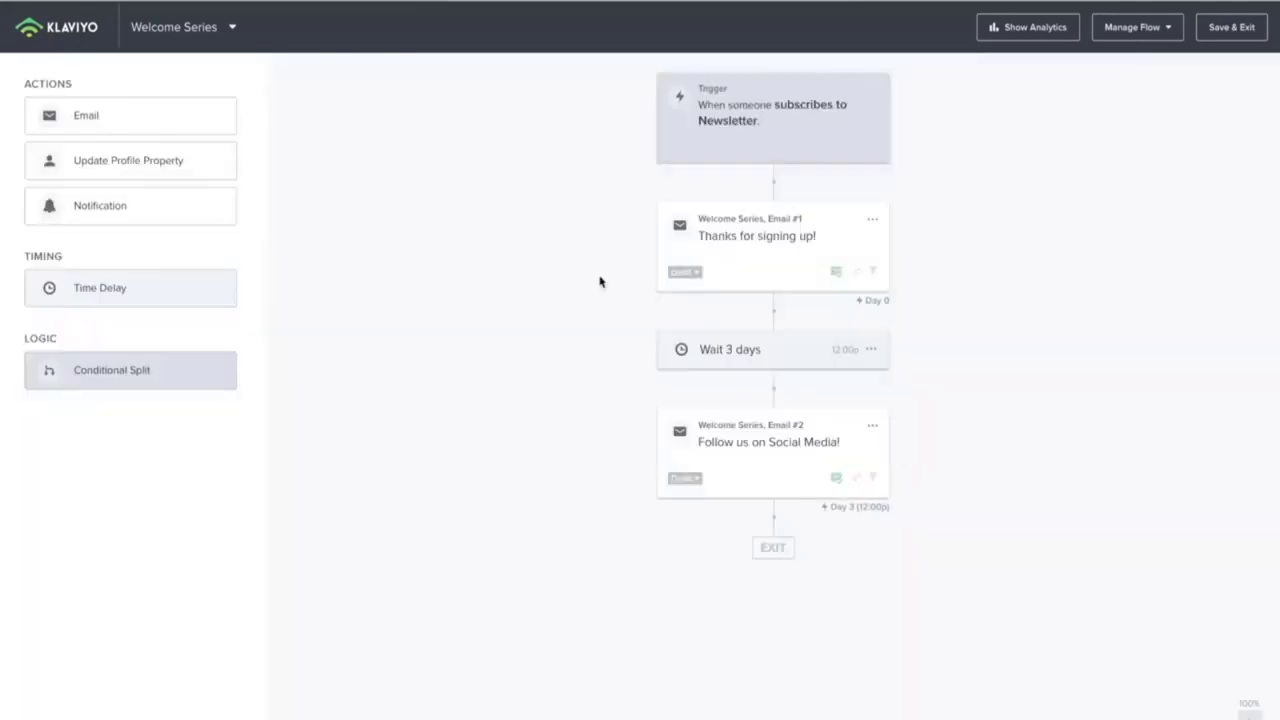
Step: Turn Smart Sending off and UTM tracking on for Welcome Series Email #1
{"action": "left_click", "coordinate": [737, 258]}
{"action": "left_click", "coordinate": [873, 218]}
{"action": "left_click", "coordinate": [878, 218]}
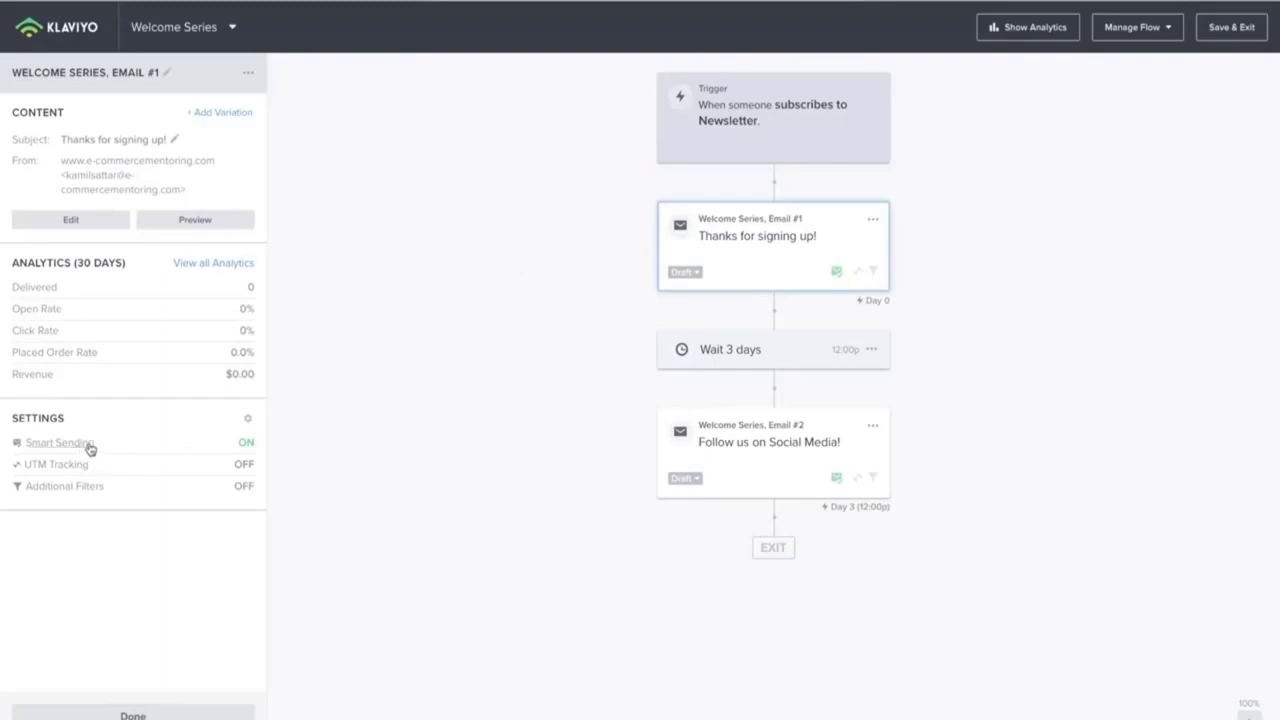
{"action": "left_click", "coordinate": [247, 451]}
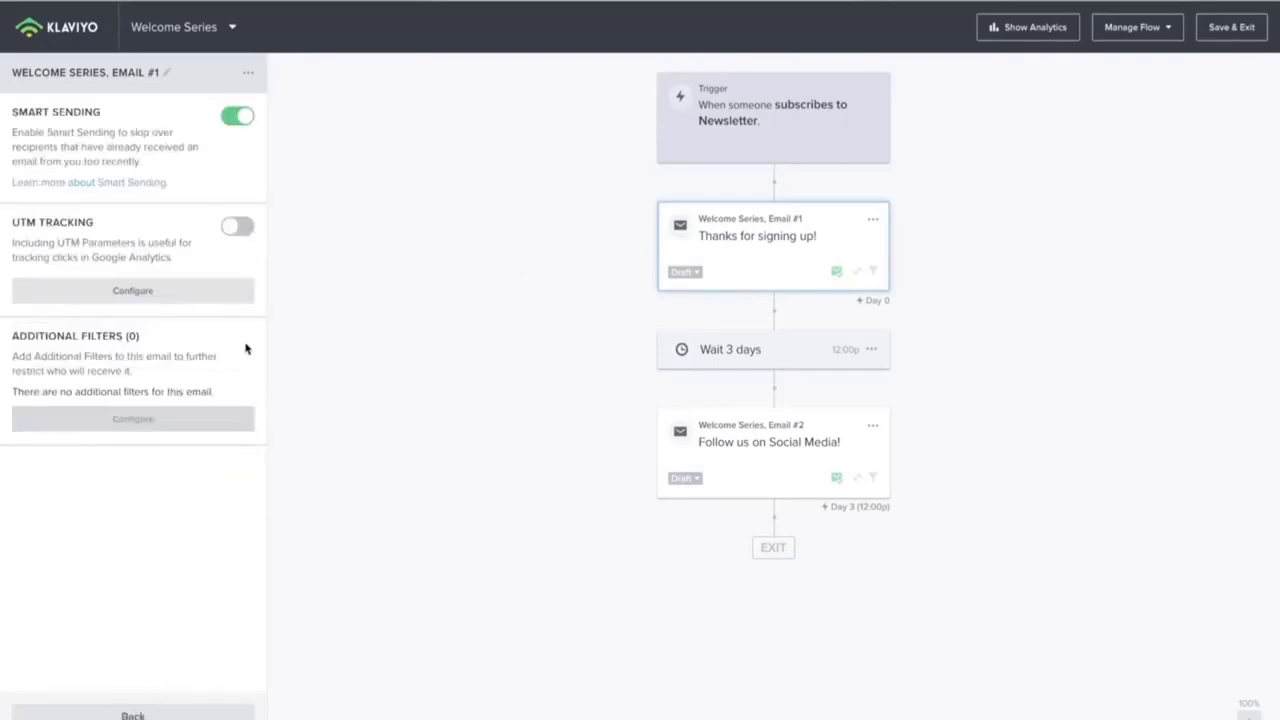
{"action": "left_click", "coordinate": [232, 122]}
{"action": "left_click", "coordinate": [238, 226]}
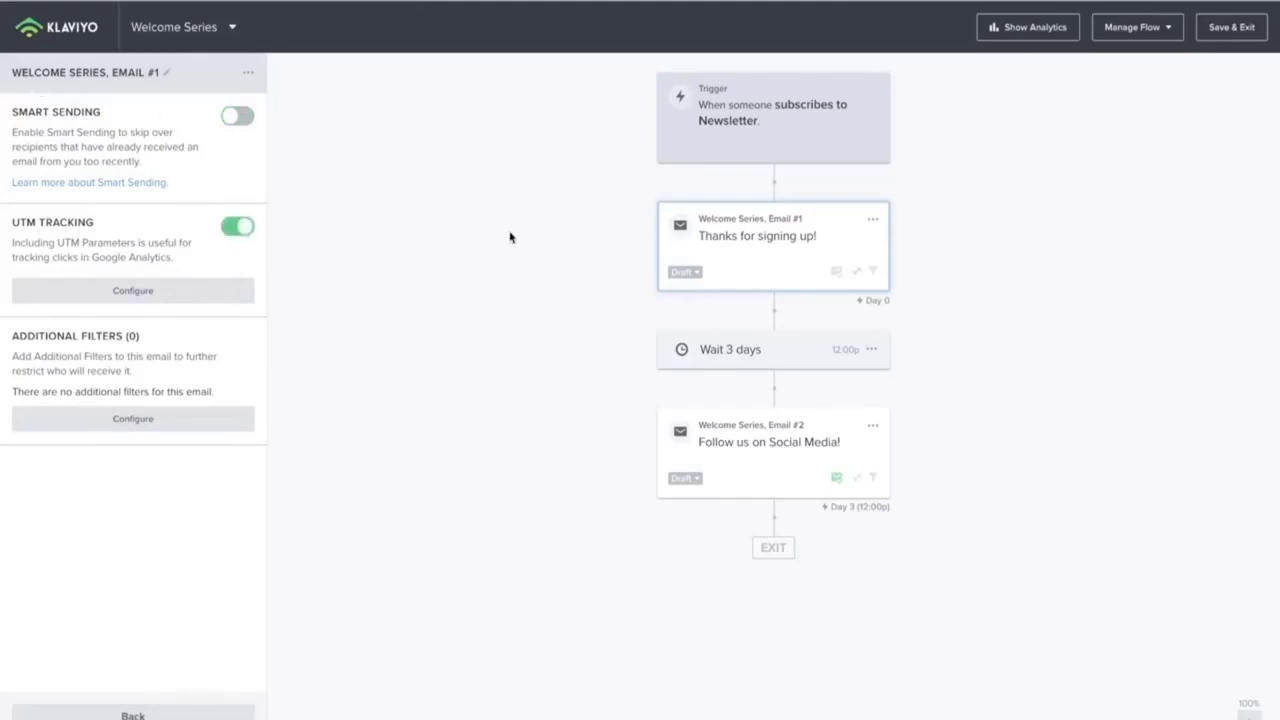
{"action": "left_click", "coordinate": [180, 713]}
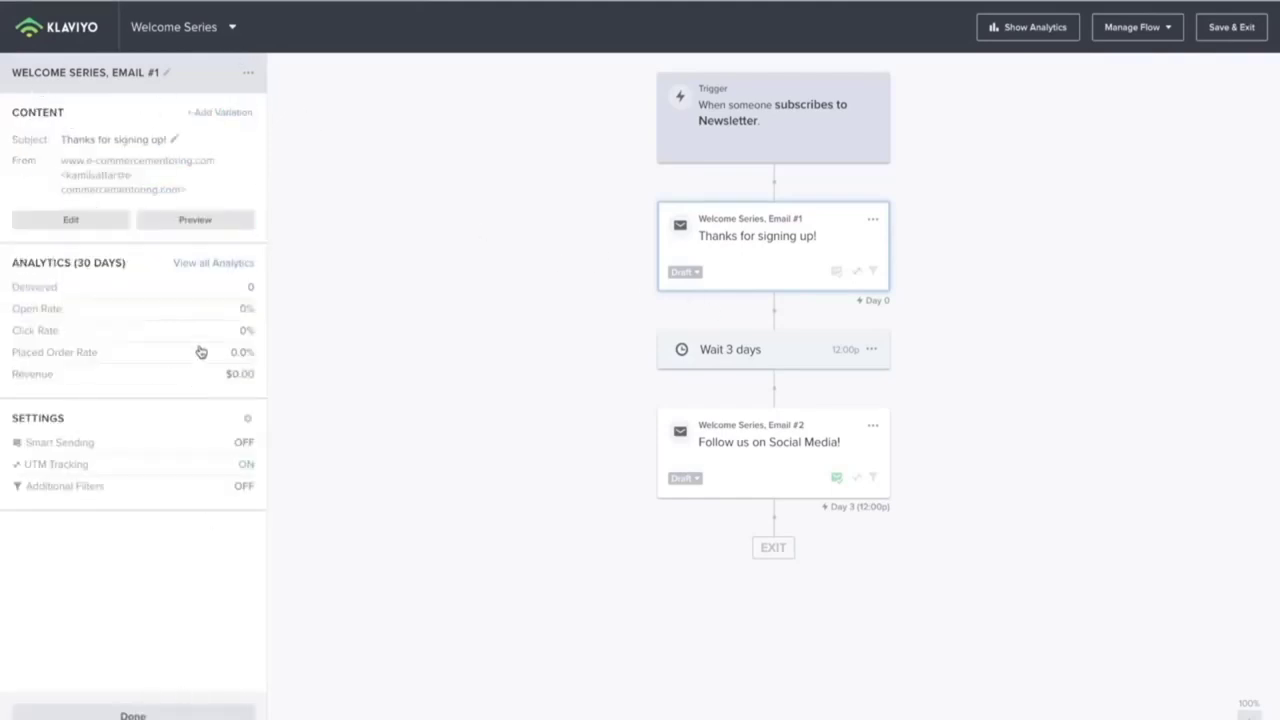
Step: Turn Smart Sending off and UTM tracking on for the "Follow us on Social Media!" email, Welcome Series Email #2
{"action": "left_click", "coordinate": [873, 219]}
{"action": "left_click", "coordinate": [1043, 210]}
{"action": "left_click", "coordinate": [873, 425]}
{"action": "left_click", "coordinate": [783, 454]}
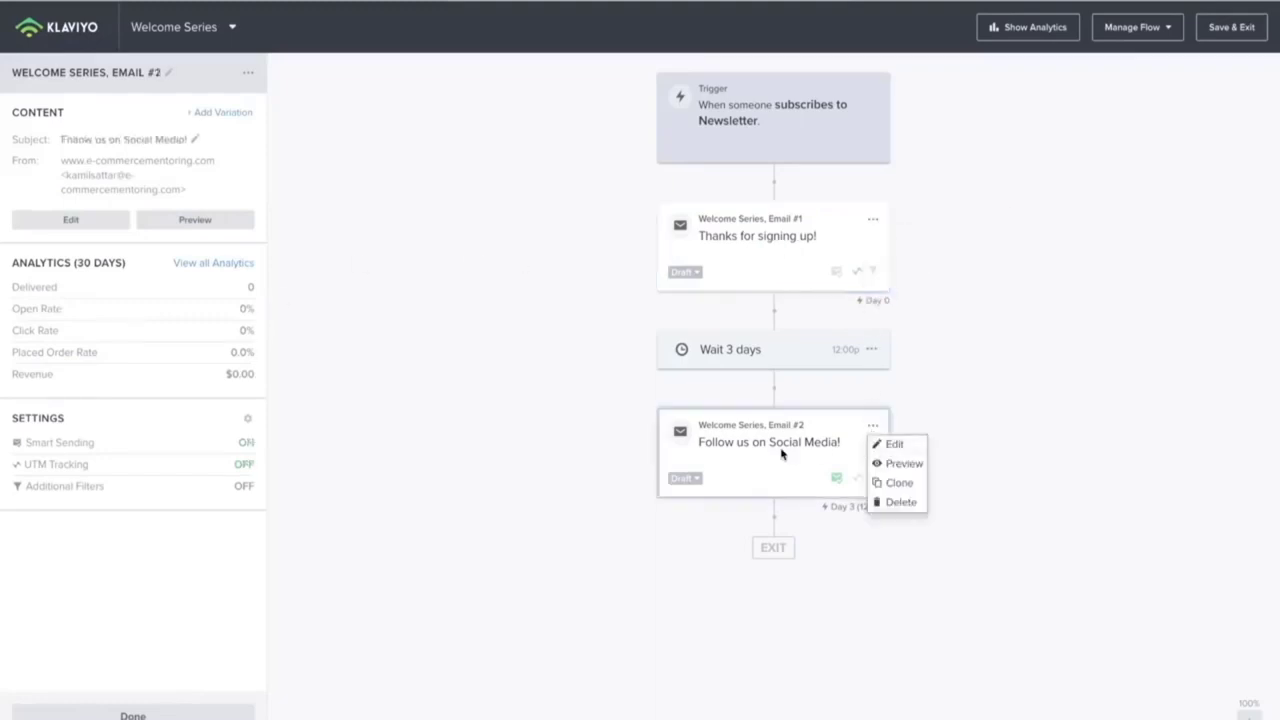
{"action": "left_click", "coordinate": [783, 456]}
{"action": "left_click", "coordinate": [793, 461]}
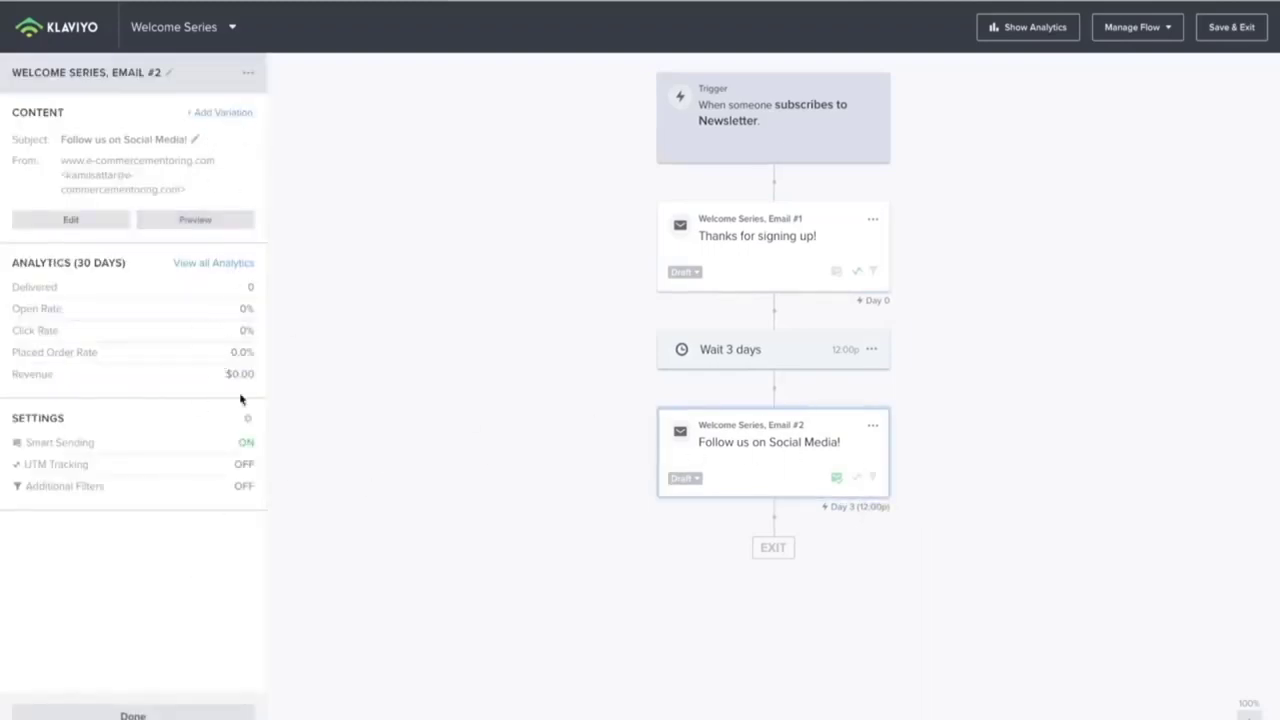
{"action": "left_click", "coordinate": [97, 446]}
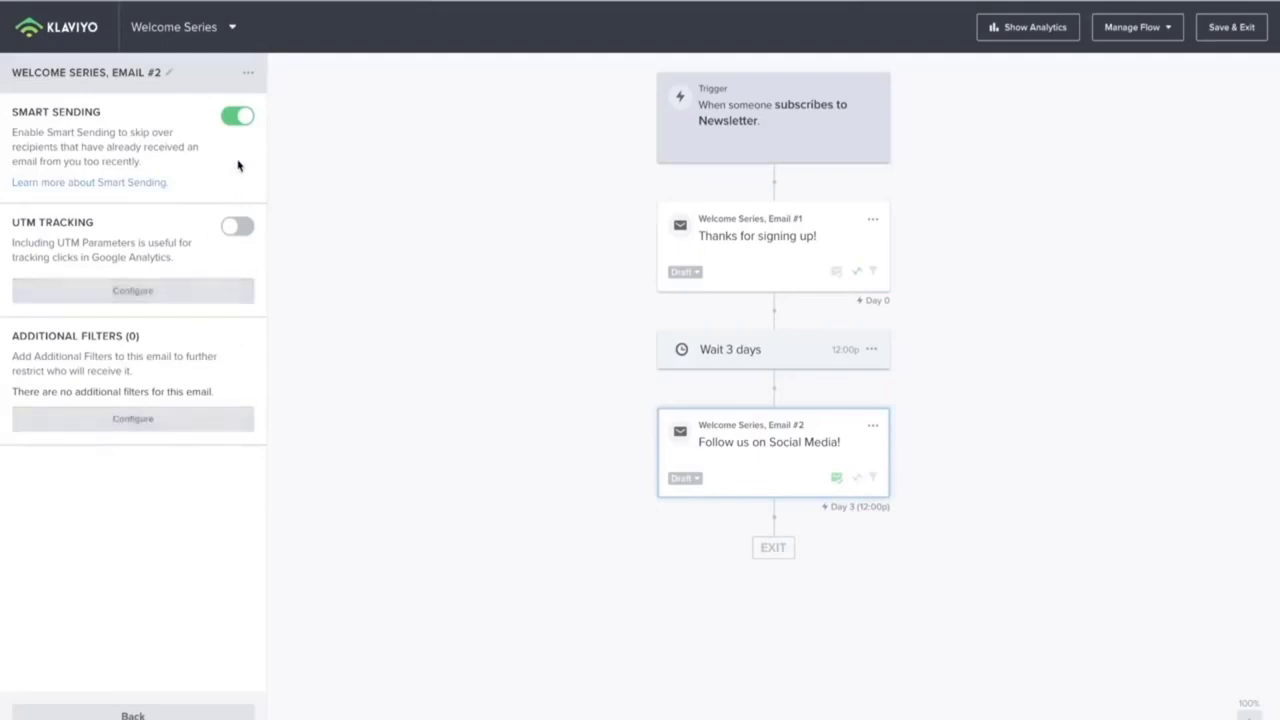
{"action": "left_click", "coordinate": [233, 118]}
{"action": "left_click", "coordinate": [237, 227]}
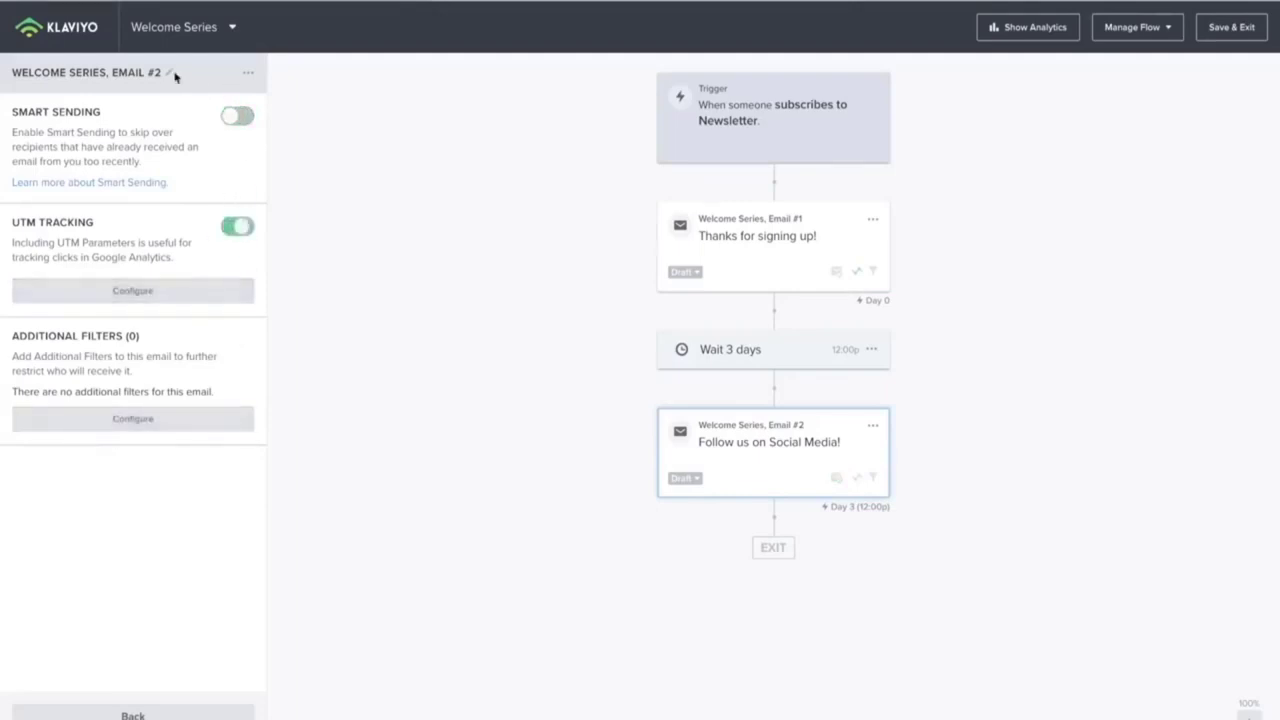
{"action": "left_click", "coordinate": [133, 714]}
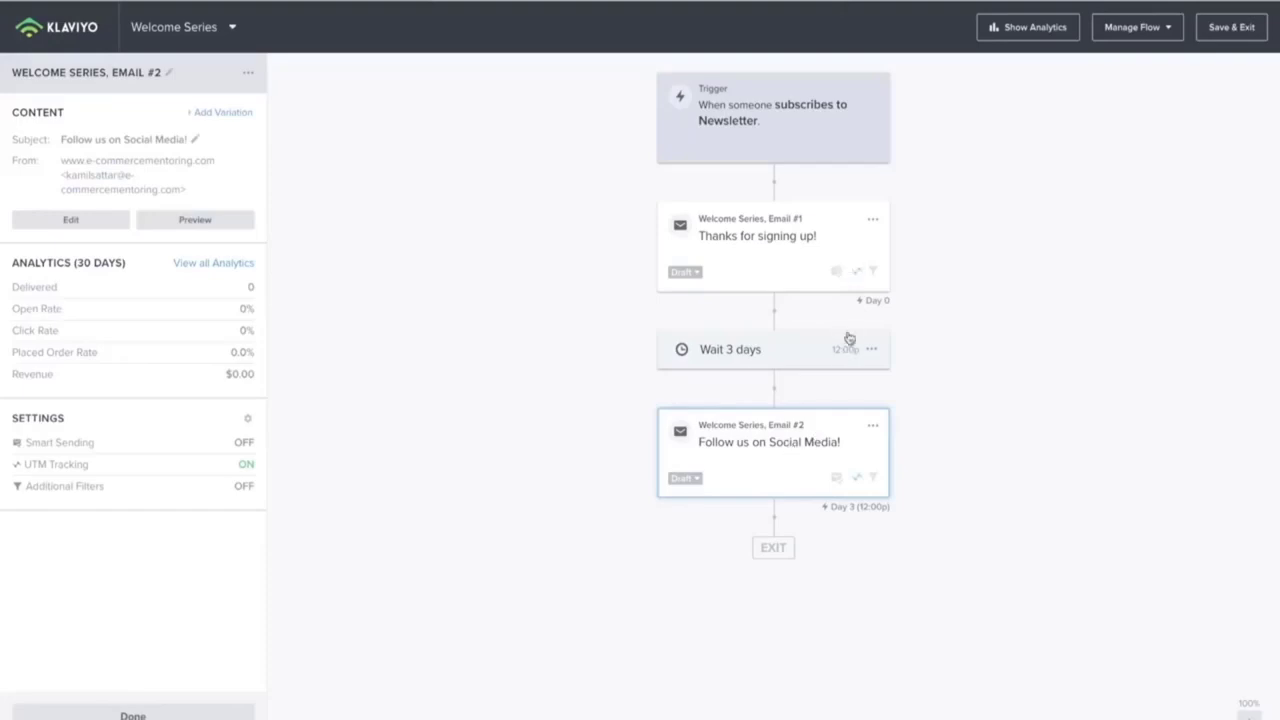
Step: Change the status of Welcome Series Email #1 from draft to live
{"action": "left_click", "coordinate": [688, 284]}
{"action": "left_click", "coordinate": [701, 329]}
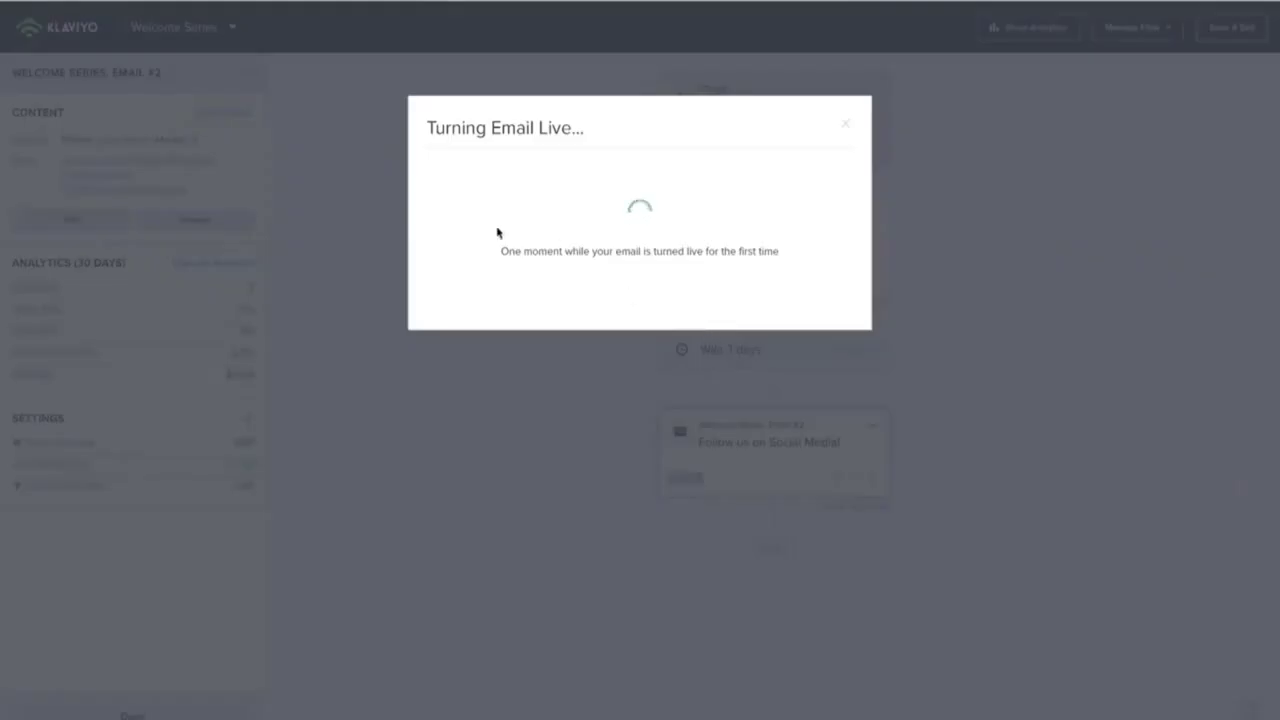
{"action": "left_click", "coordinate": [836, 124]}
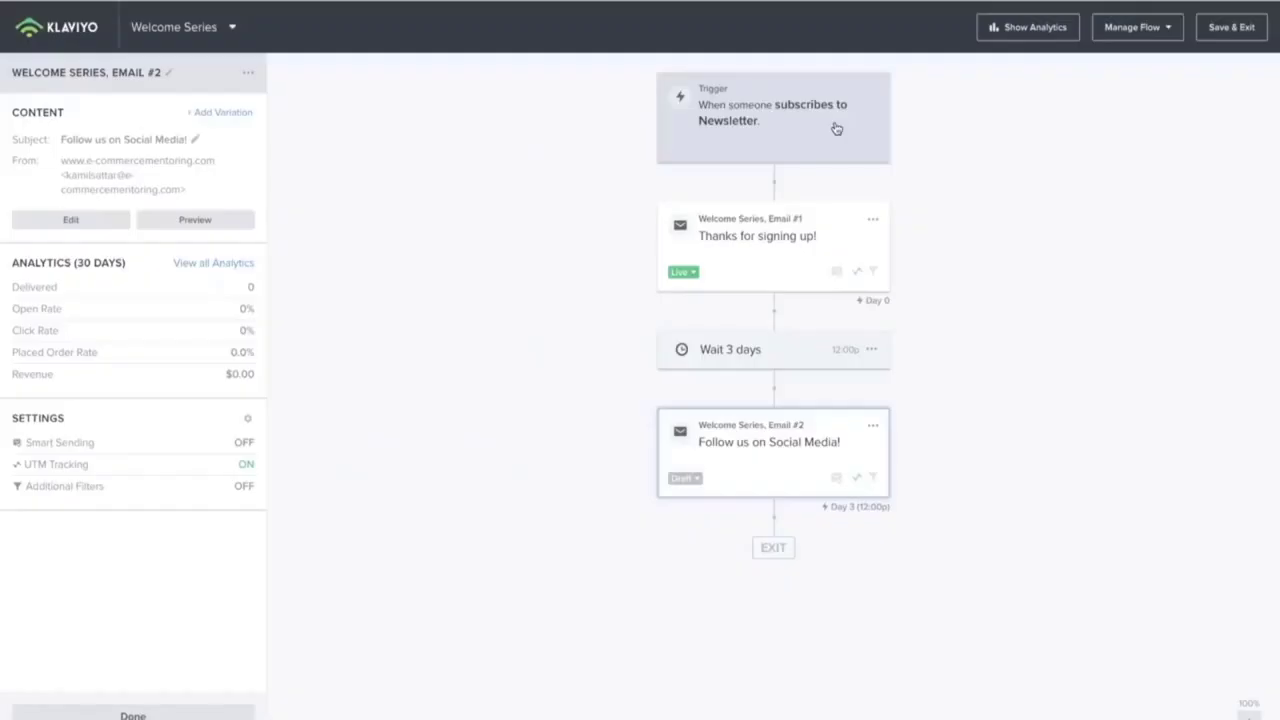
Step: Change the status of Welcome Series Email #2 to live and review the flow templates in the Google Docs setup notes
{"action": "left_click", "coordinate": [684, 478]}
{"action": "left_click", "coordinate": [690, 536]}
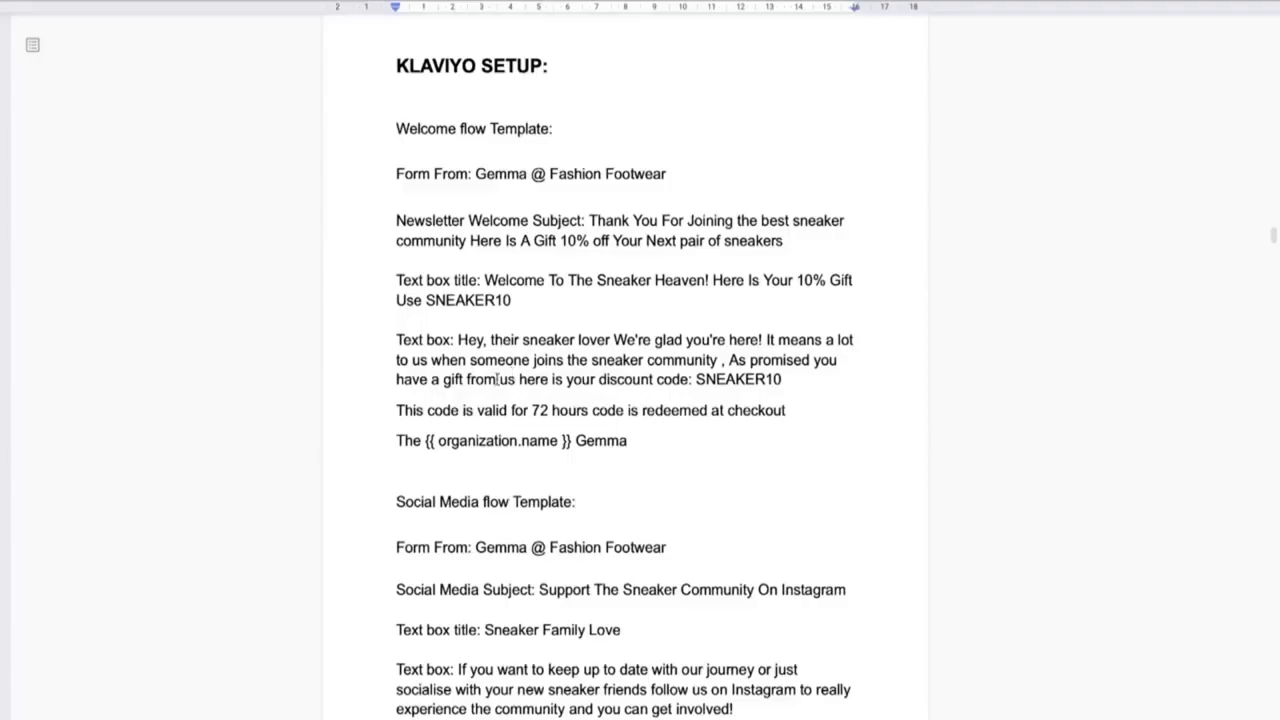
{"action": "scroll", "coordinate": [498, 379], "scroll_direction": "down", "scroll_amount": 1}
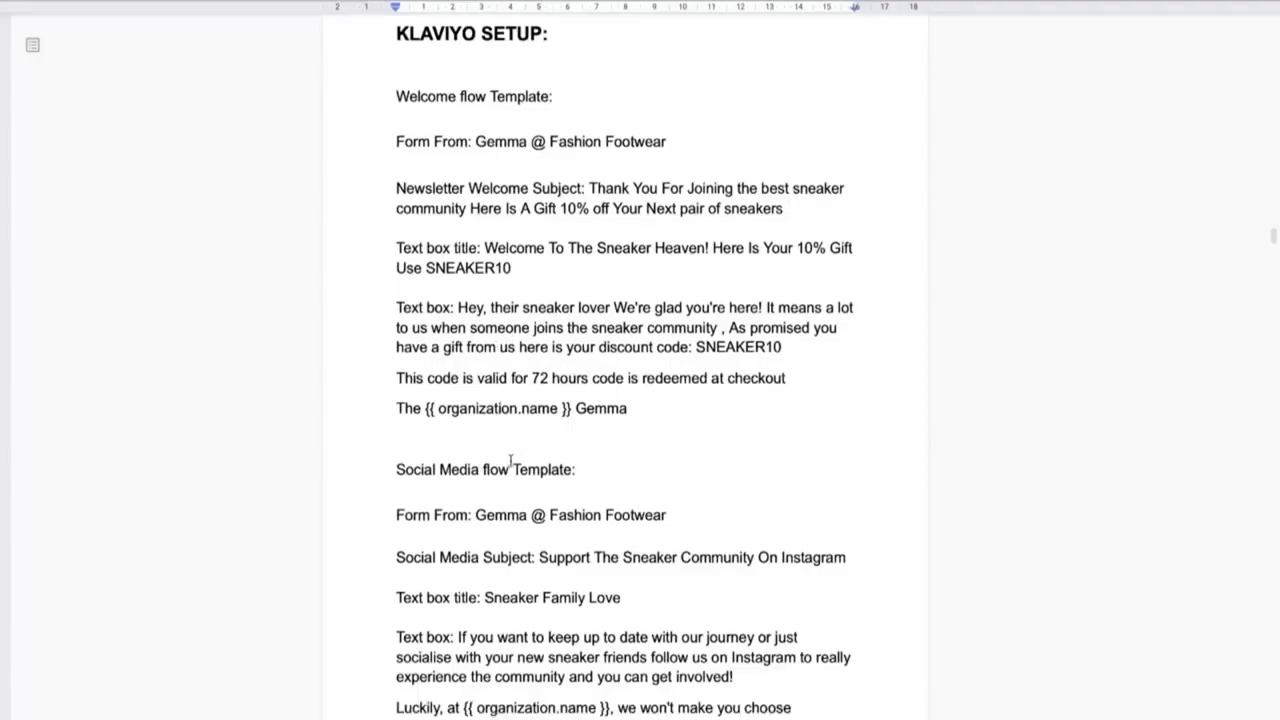
{"action": "scroll", "coordinate": [512, 481], "scroll_direction": "down", "scroll_amount": 5}
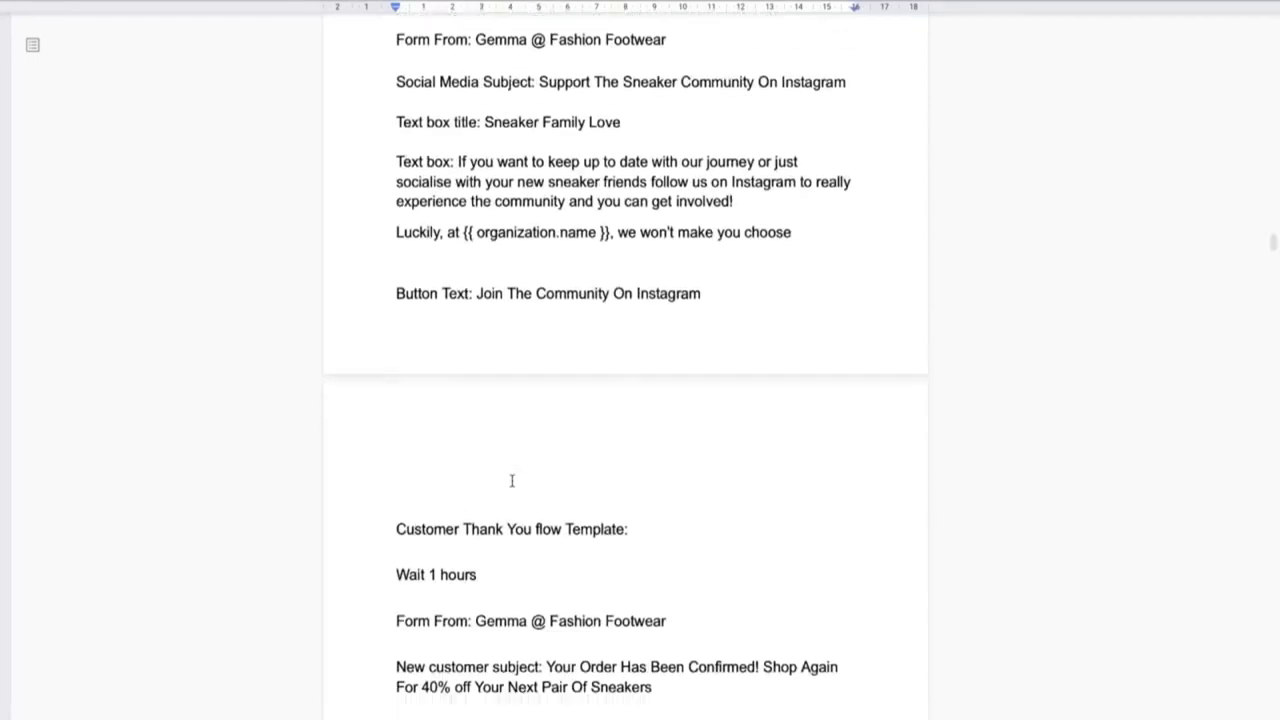
{"action": "scroll", "coordinate": [511, 480], "scroll_direction": "up", "scroll_amount": 6}
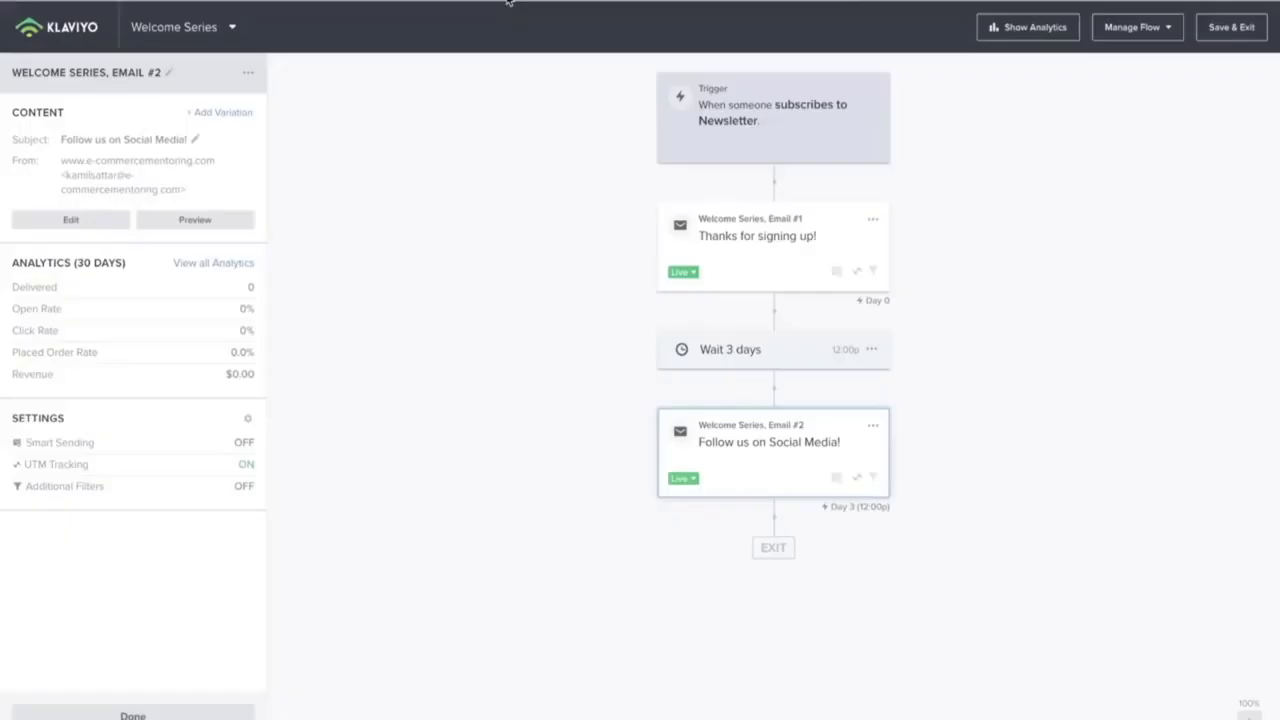
Step: Set the time delay between the two Welcome Series emails to 2 days
{"action": "left_click", "coordinate": [872, 350]}
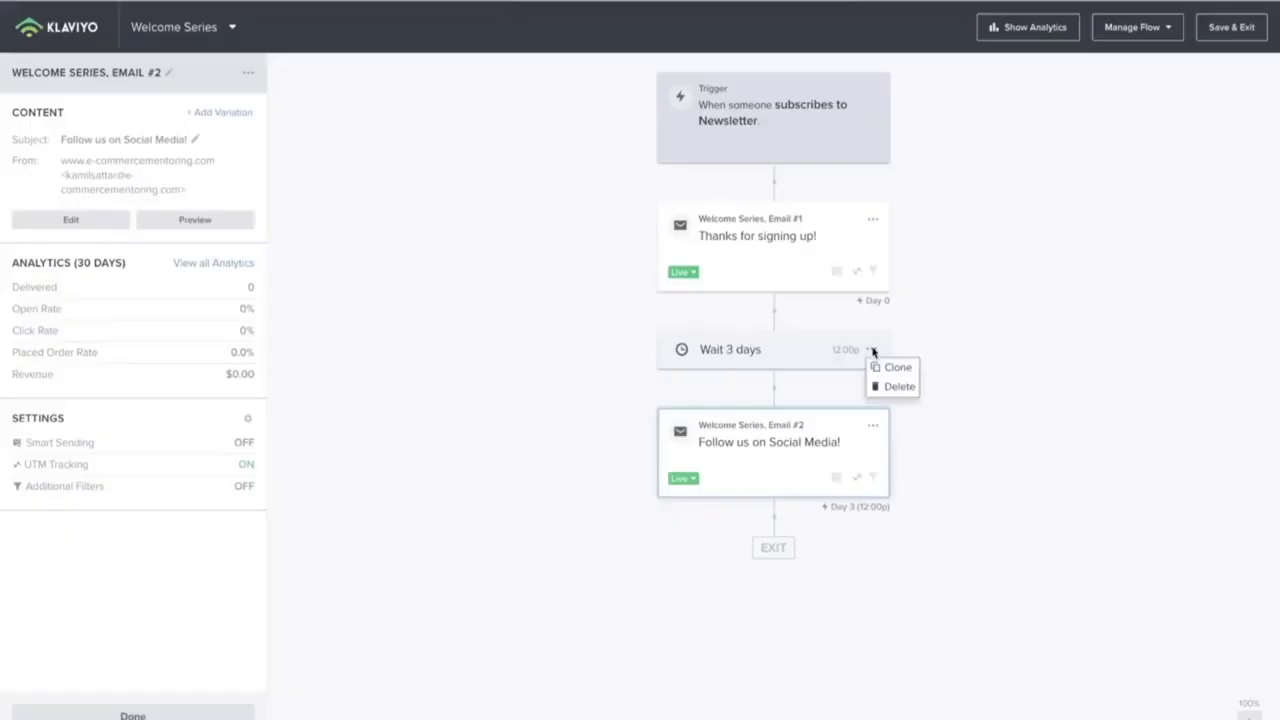
{"action": "left_click", "coordinate": [772, 352]}
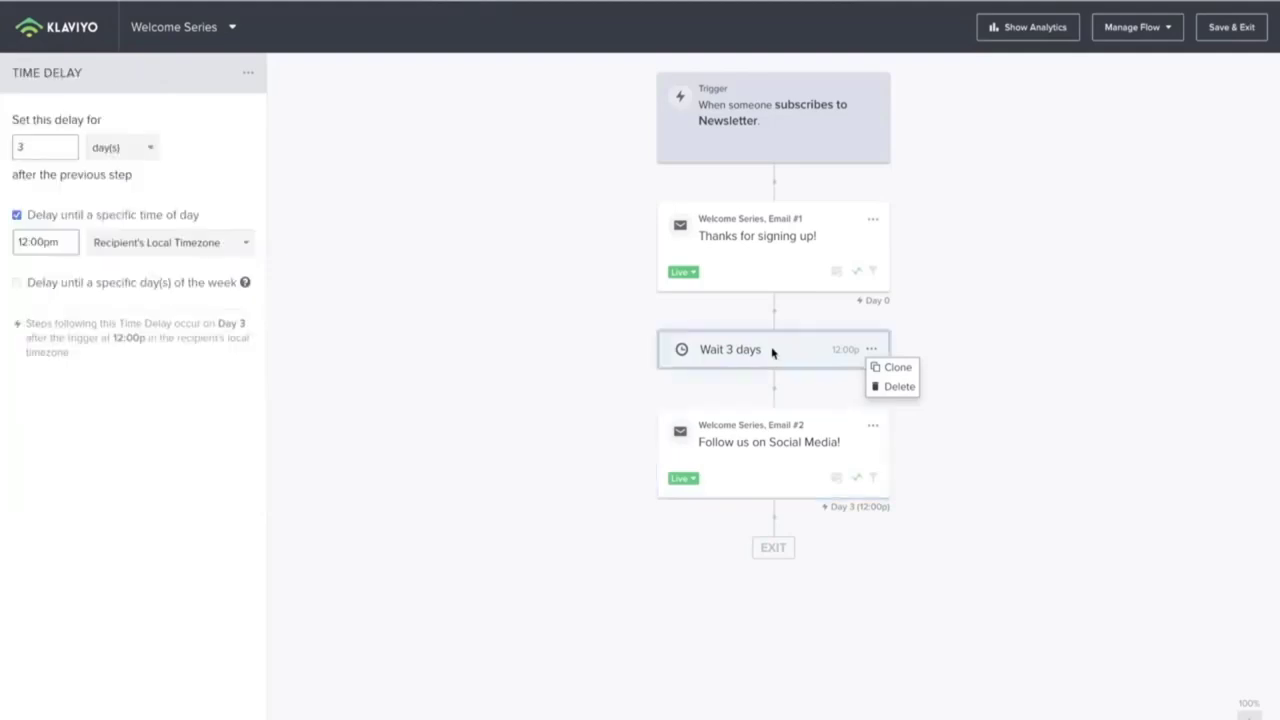
{"action": "left_click", "coordinate": [32, 148]}
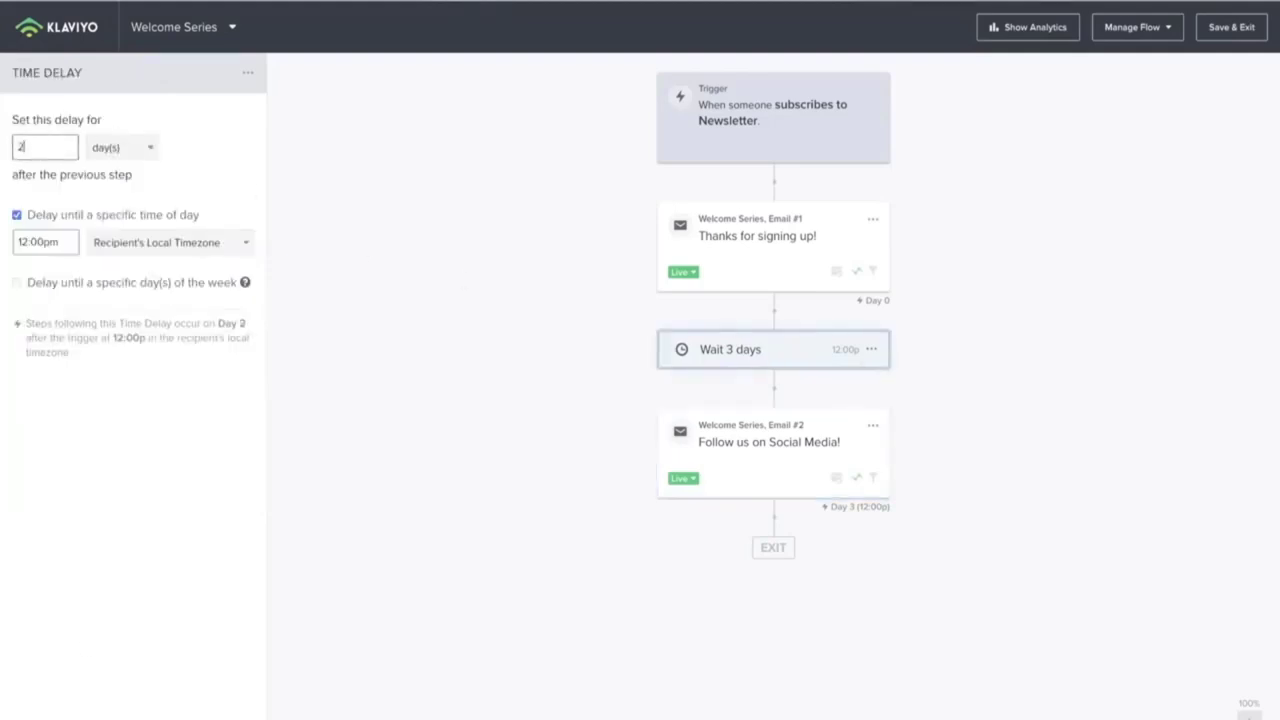
{"action": "left_click", "coordinate": [631, 603]}
Step: Replace the sender name of Welcome Series Email #1 with the "Form From" text copied from the Welcome flow template in Google Docs
{"action": "left_click", "coordinate": [773, 247]}
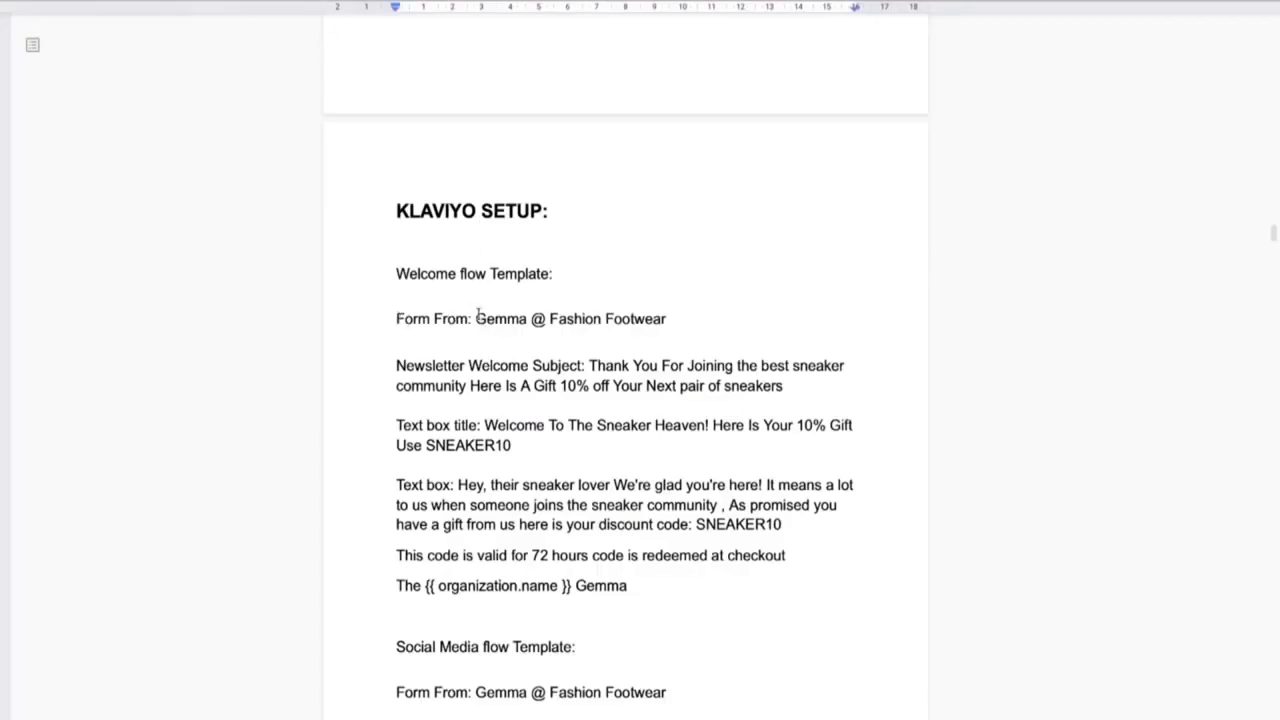
{"action": "mouse_move", "coordinate": [472, 319]}
{"action": "left_mouse_down"}
{"action": "mouse_move", "coordinate": [655, 319]}
{"action": "mouse_move", "coordinate": [477, 319]}
{"action": "left_mouse_up"}
{"action": "right_click", "coordinate": [521, 311]}
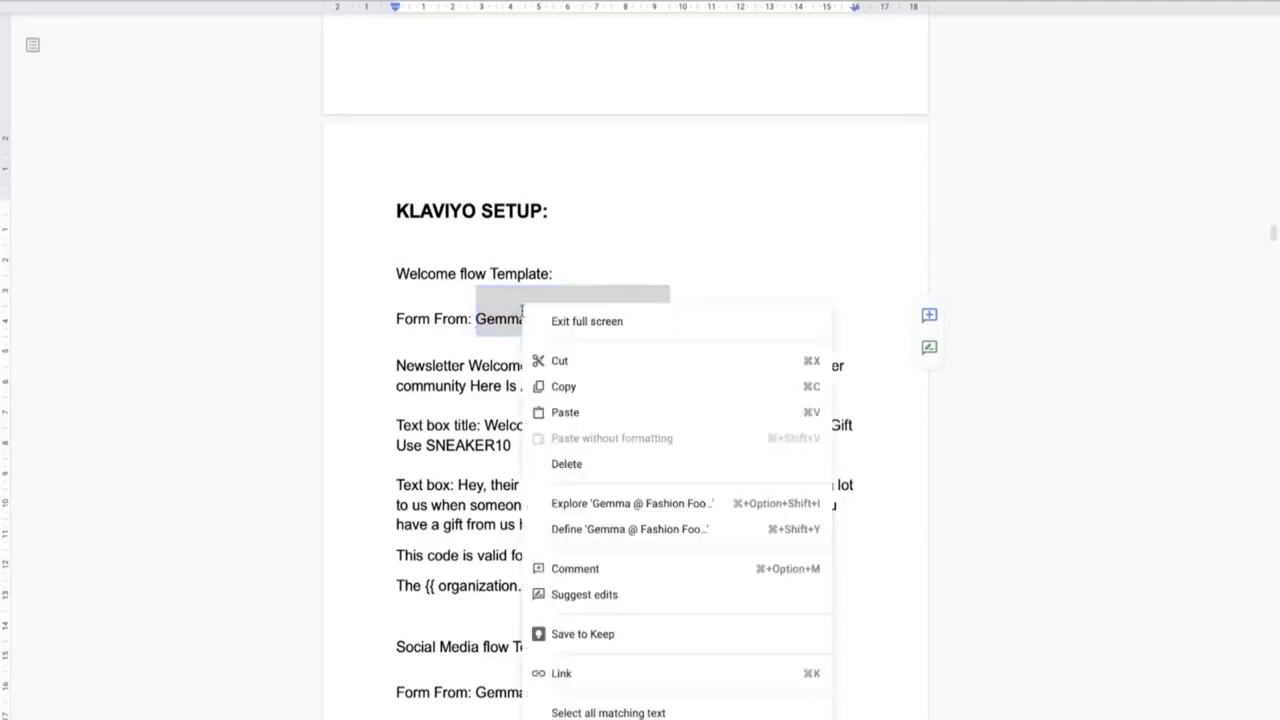
{"action": "left_click", "coordinate": [560, 386]}
{"action": "left_click", "coordinate": [481, 5]}
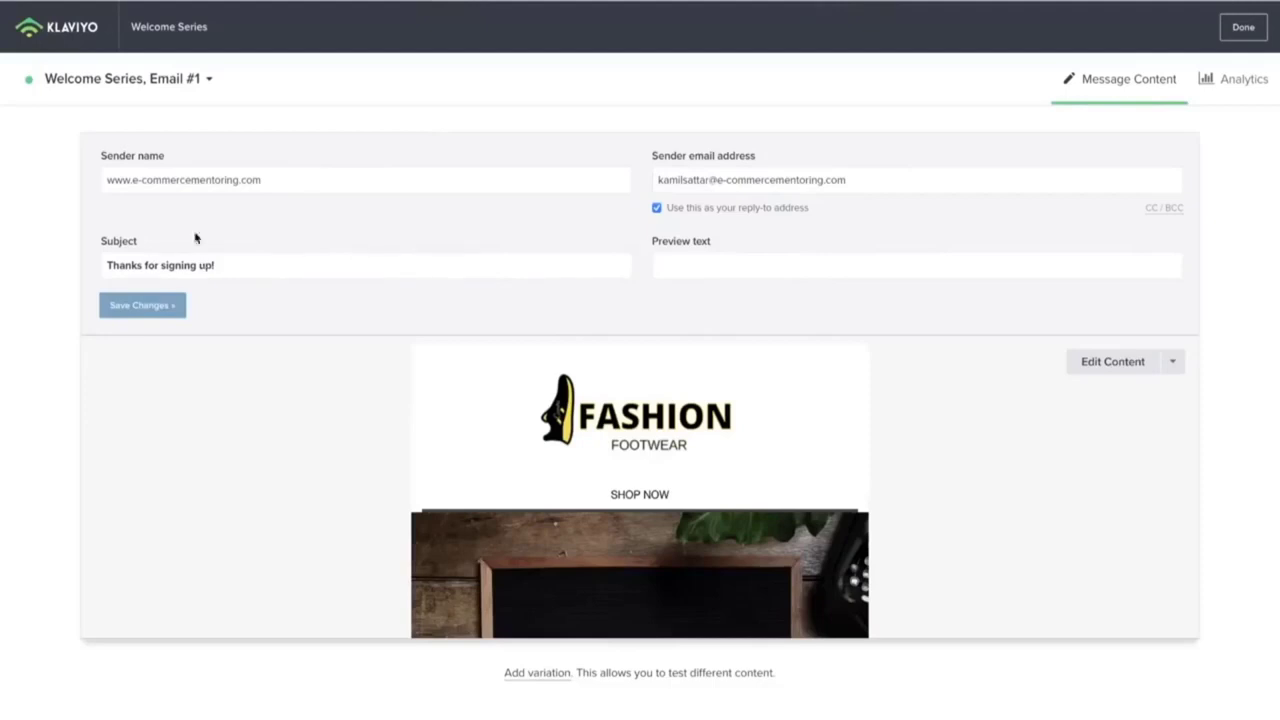
{"action": "left_click_drag", "start_coordinate": [273, 176], "coordinate": [51, 177]}
{"action": "key", "text": "ctrl+v"}
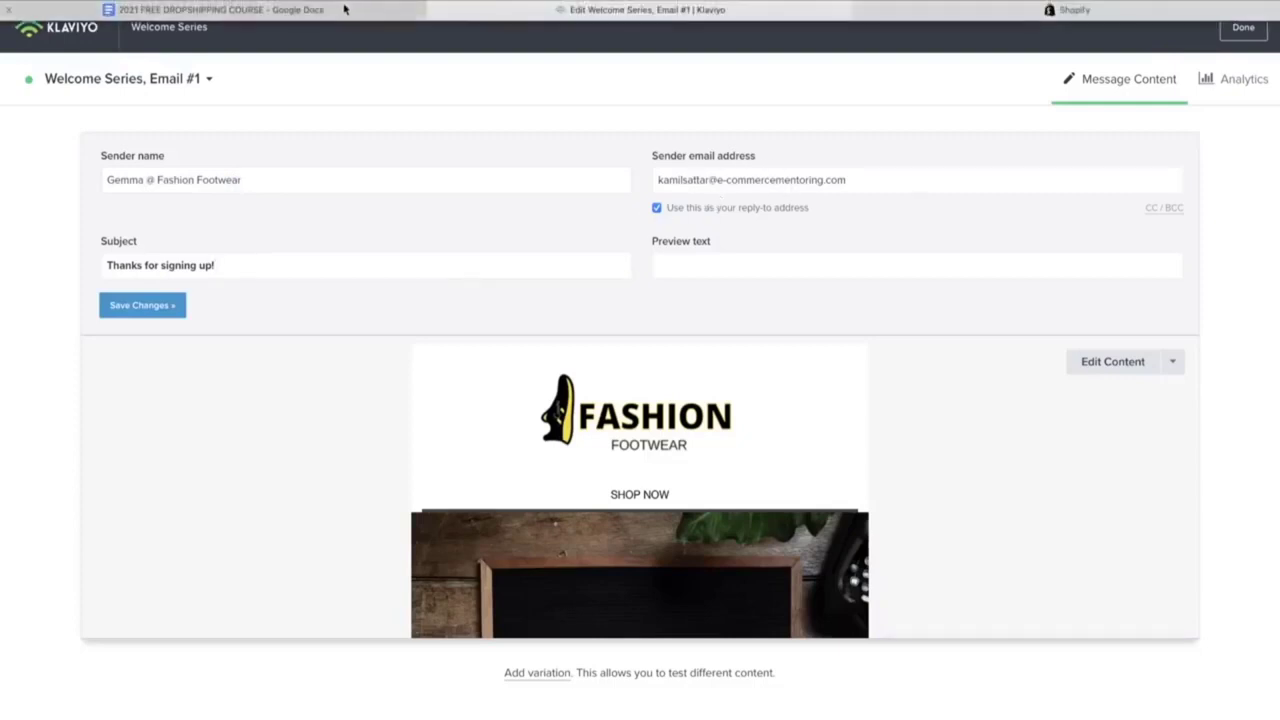
Step: Set Email #1's subject to "Thank You For Joining the best sneaker community Here Is A Gift 10% off Your Next pair of sneakers" and save
{"action": "left_click", "coordinate": [220, 8]}
{"action": "left_click", "coordinate": [431, 320]}
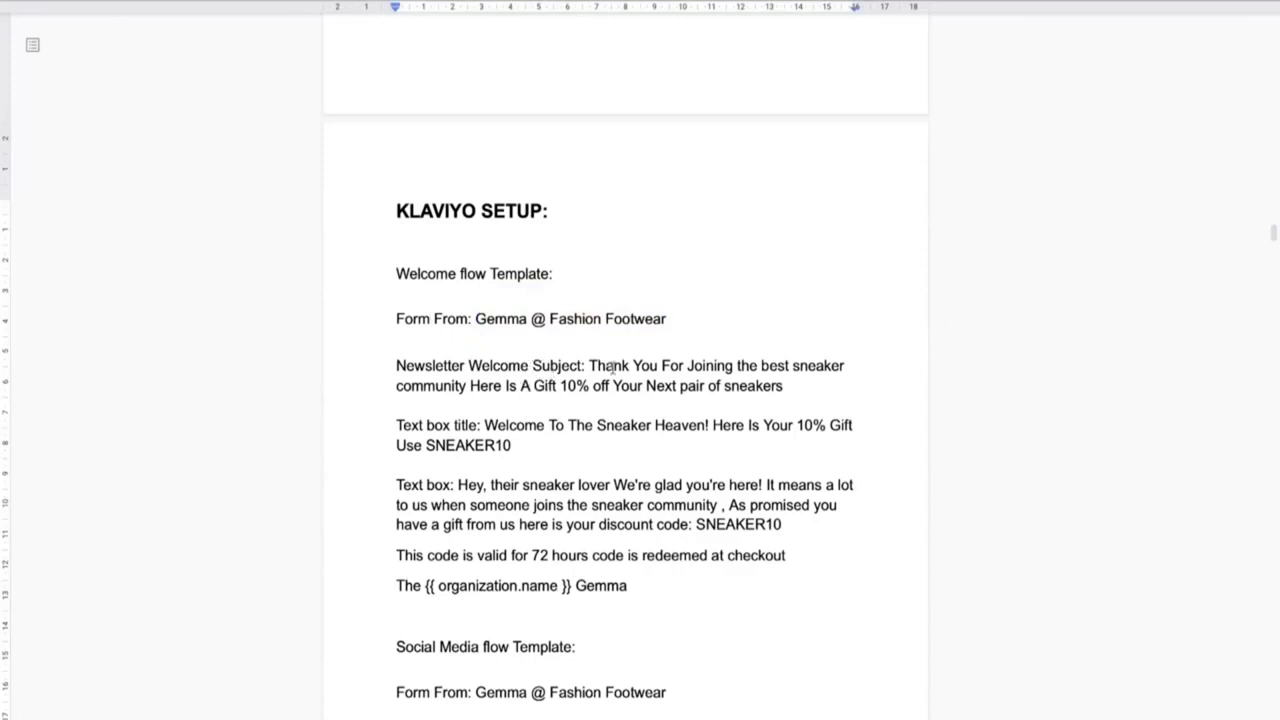
{"action": "left_click_drag", "start_coordinate": [586, 366], "coordinate": [817, 394]}
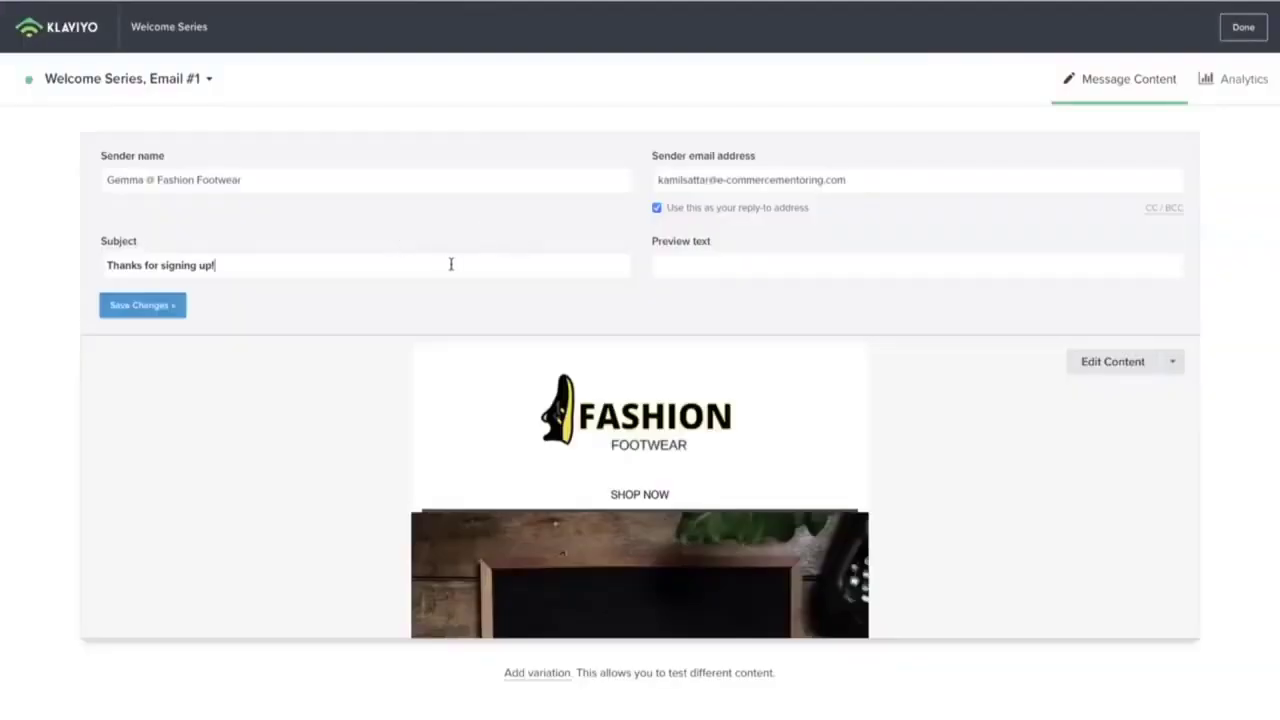
{"action": "left_click_drag", "start_coordinate": [451, 264], "coordinate": [94, 263]}
{"action": "key", "text": "ctrl+v"}
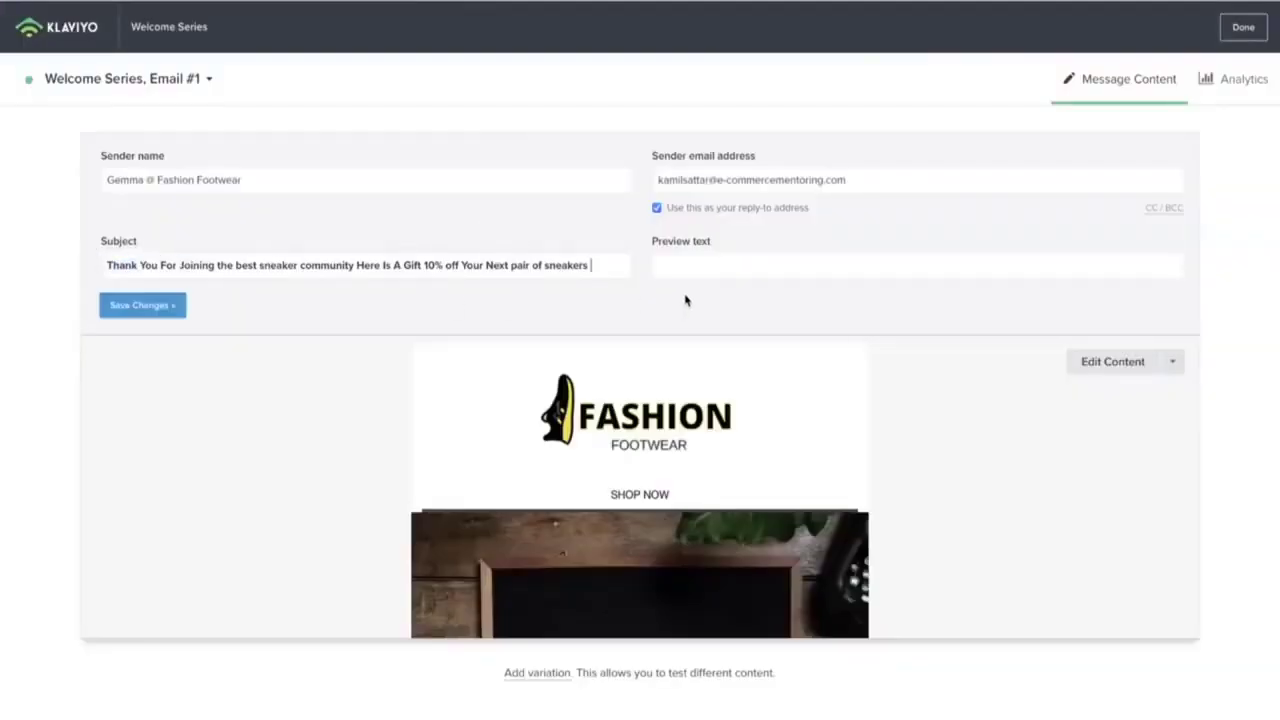
{"action": "left_click", "coordinate": [164, 311]}
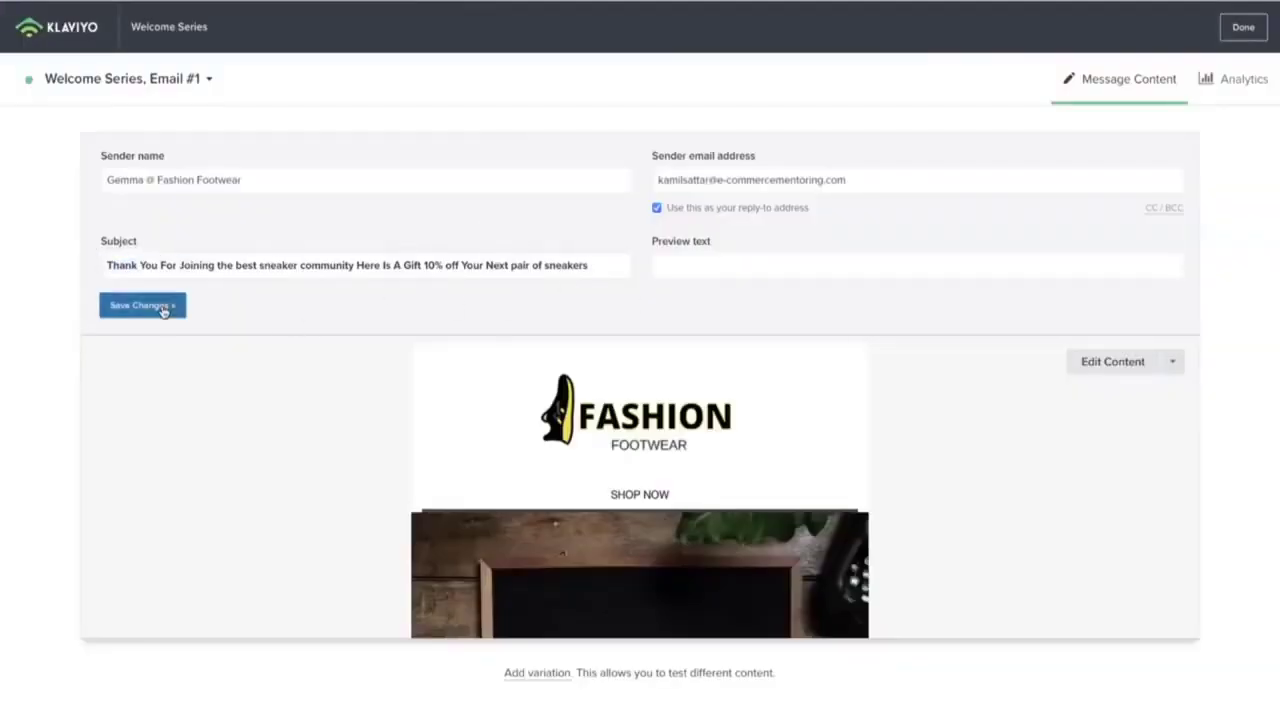
Step: Replace the Welcome chalkboard image in Email #1's content with the uploaded file "Screenshot 2020-12-02 at 15.14.46.png"
{"action": "left_click", "coordinate": [1095, 368]}
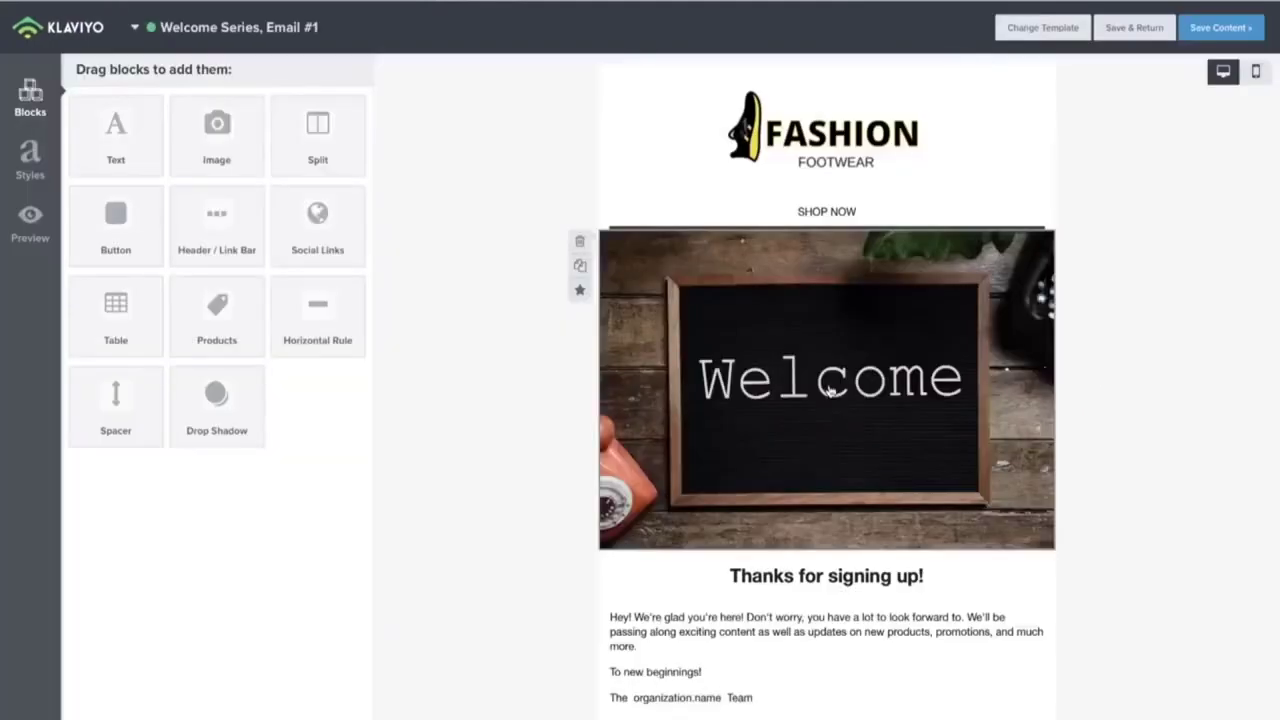
{"action": "left_click", "coordinate": [830, 390]}
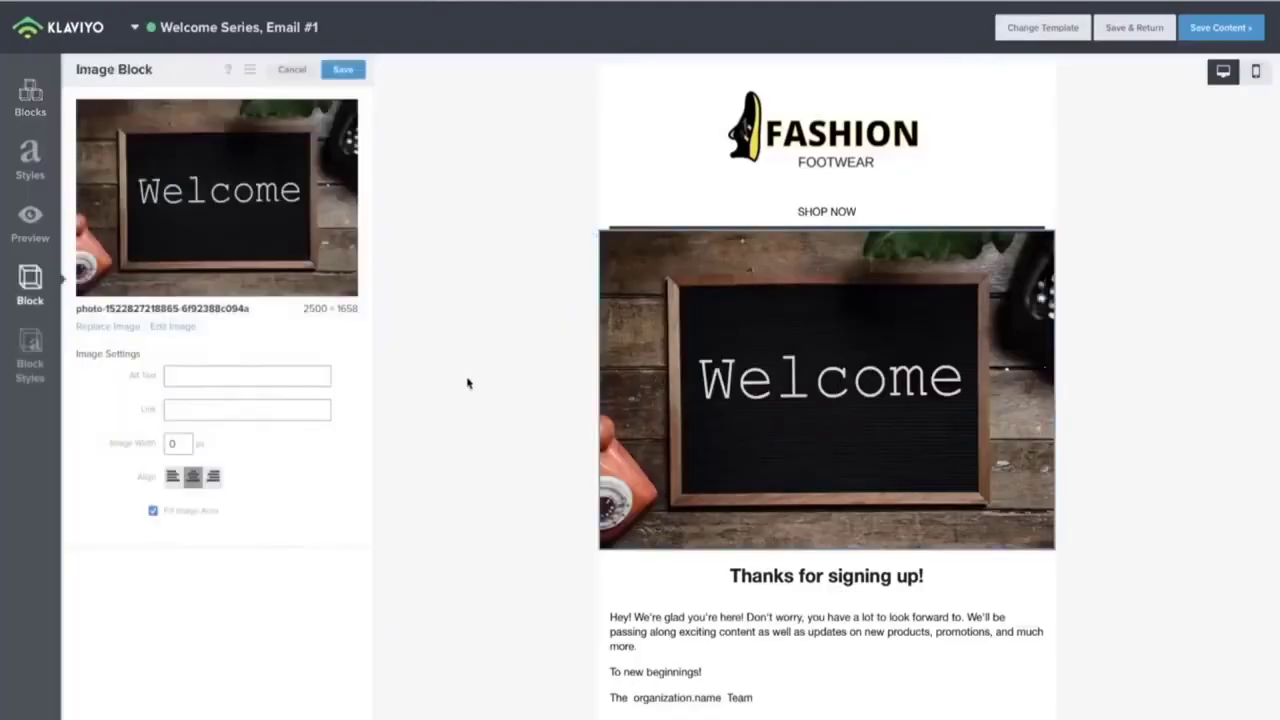
{"action": "left_click", "coordinate": [104, 327]}
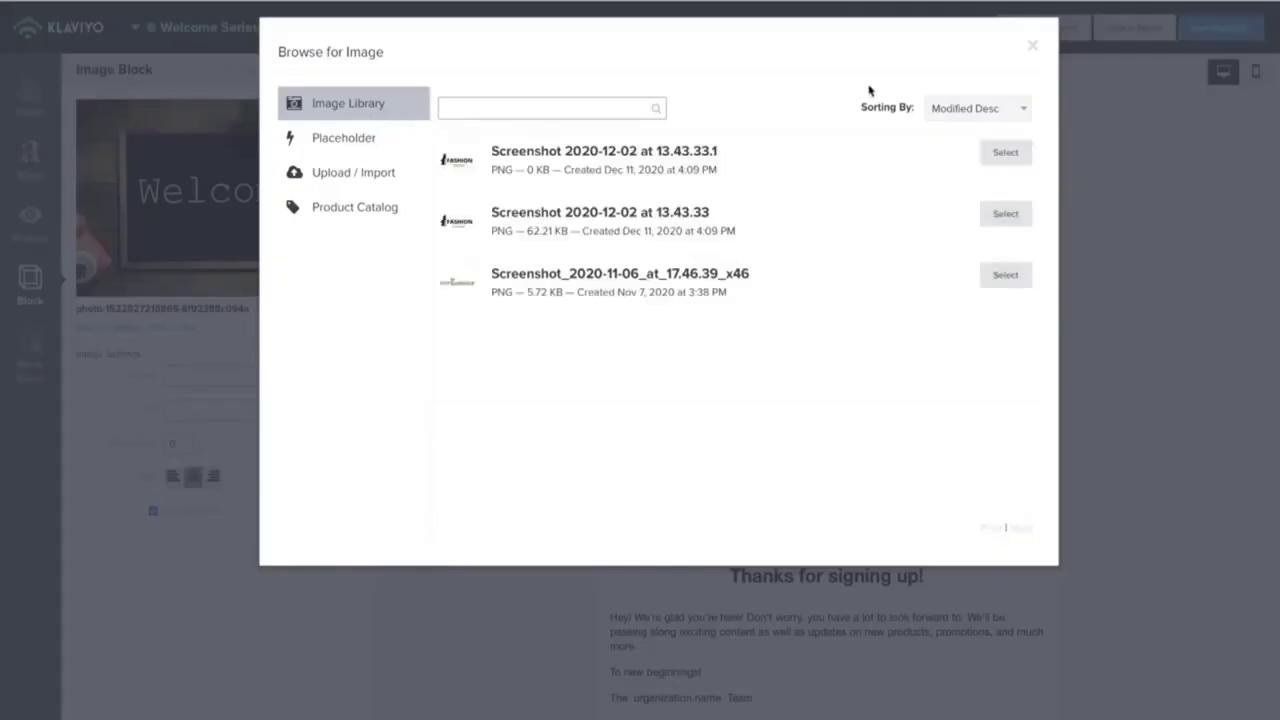
{"action": "left_click", "coordinate": [347, 176]}
{"action": "left_click", "coordinate": [722, 198]}
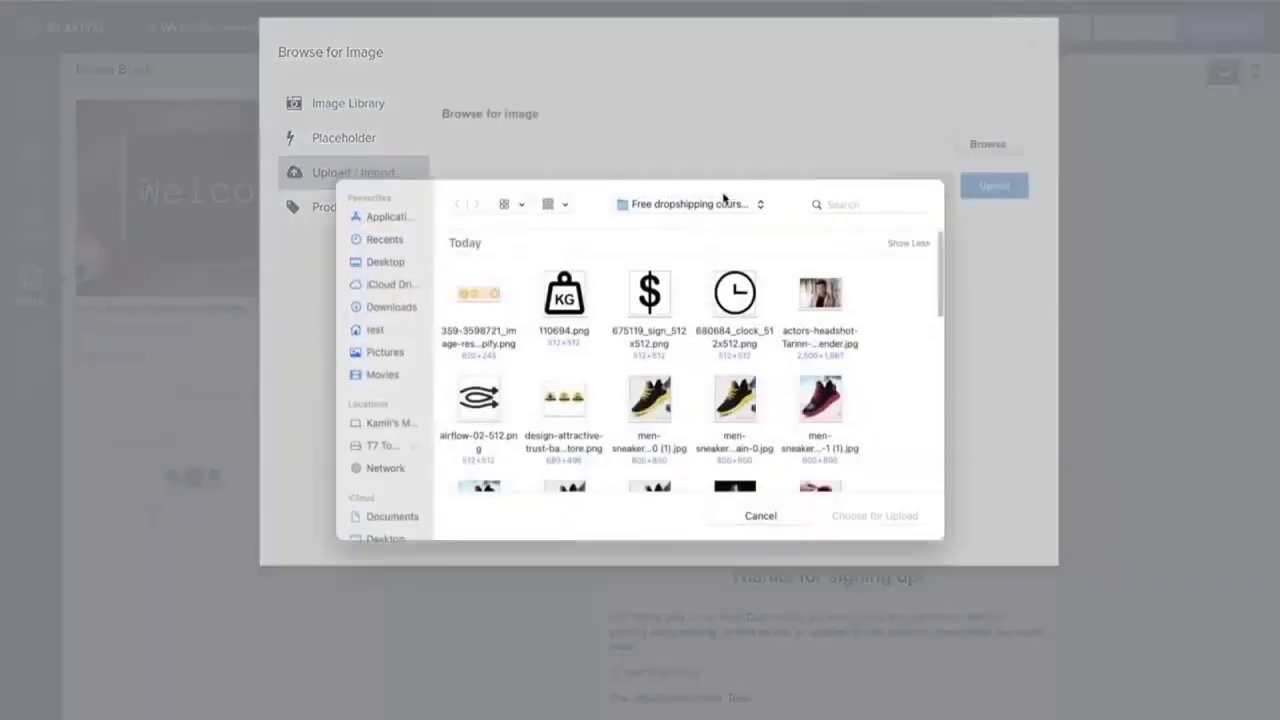
{"action": "scroll", "coordinate": [657, 392], "scroll_direction": "down", "scroll_amount": 8}
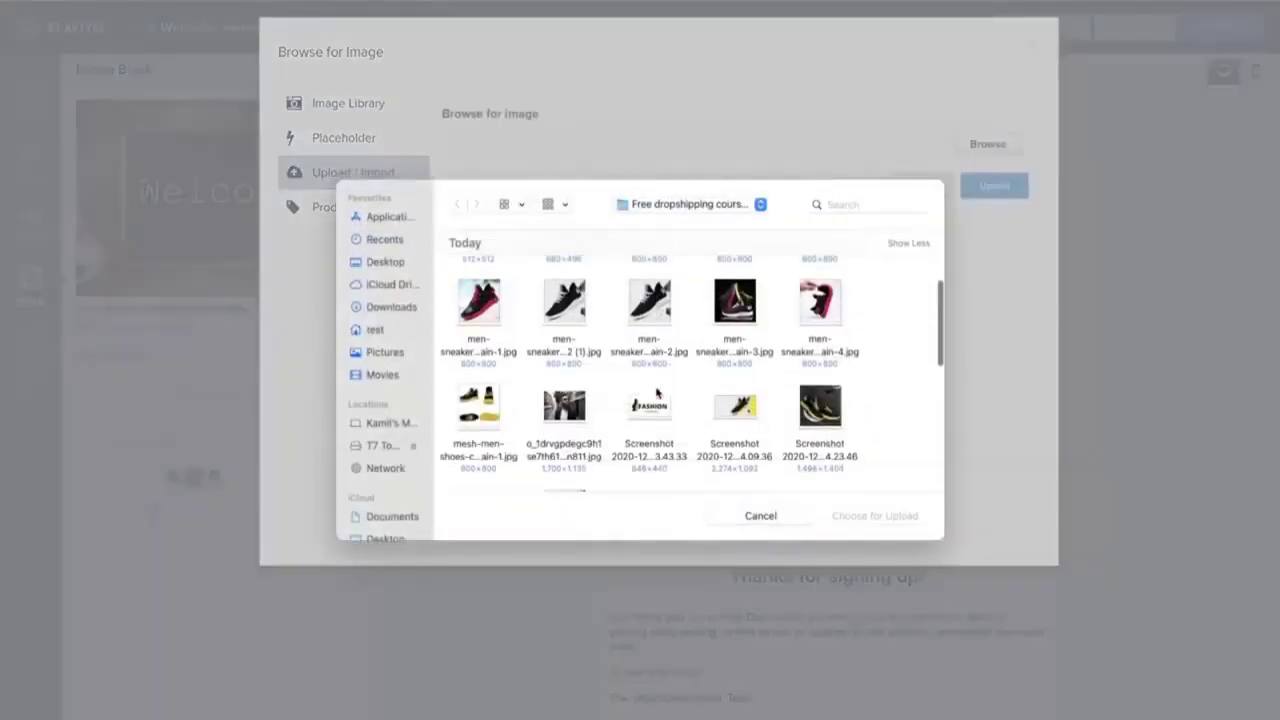
{"action": "scroll", "coordinate": [657, 392], "scroll_direction": "down", "scroll_amount": 3}
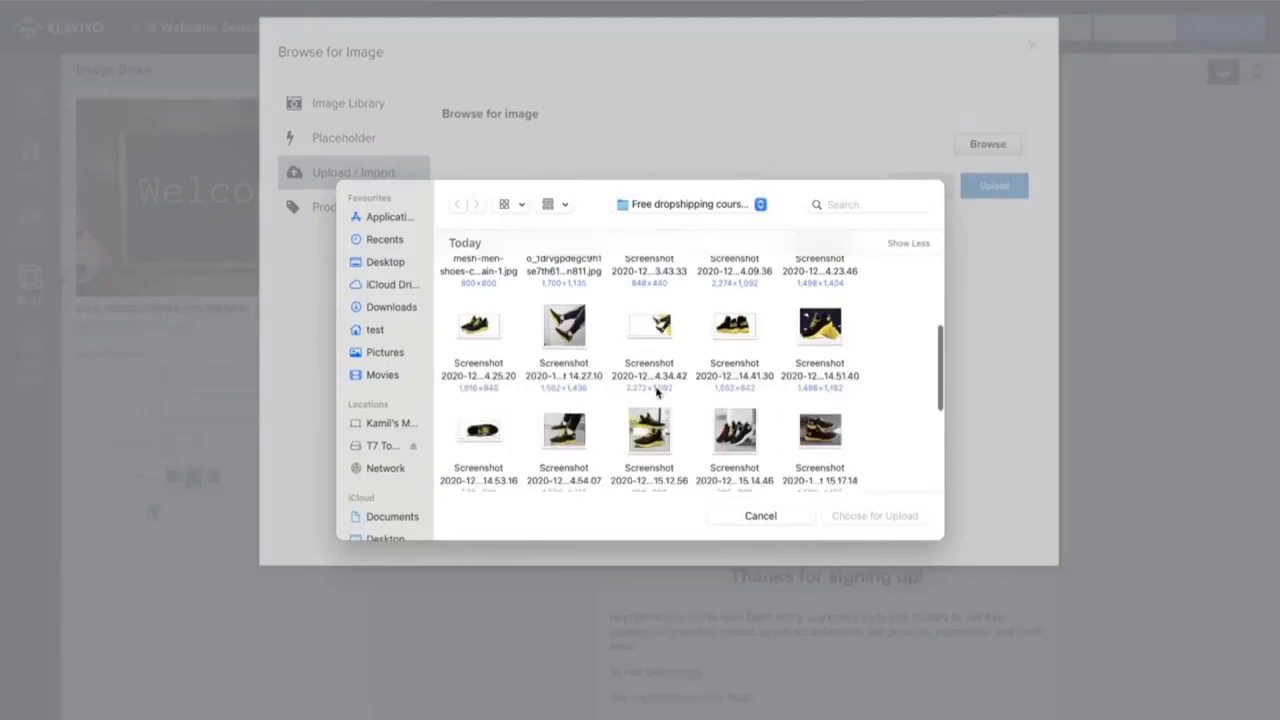
{"action": "left_click", "coordinate": [734, 435]}
{"action": "left_click", "coordinate": [918, 522]}
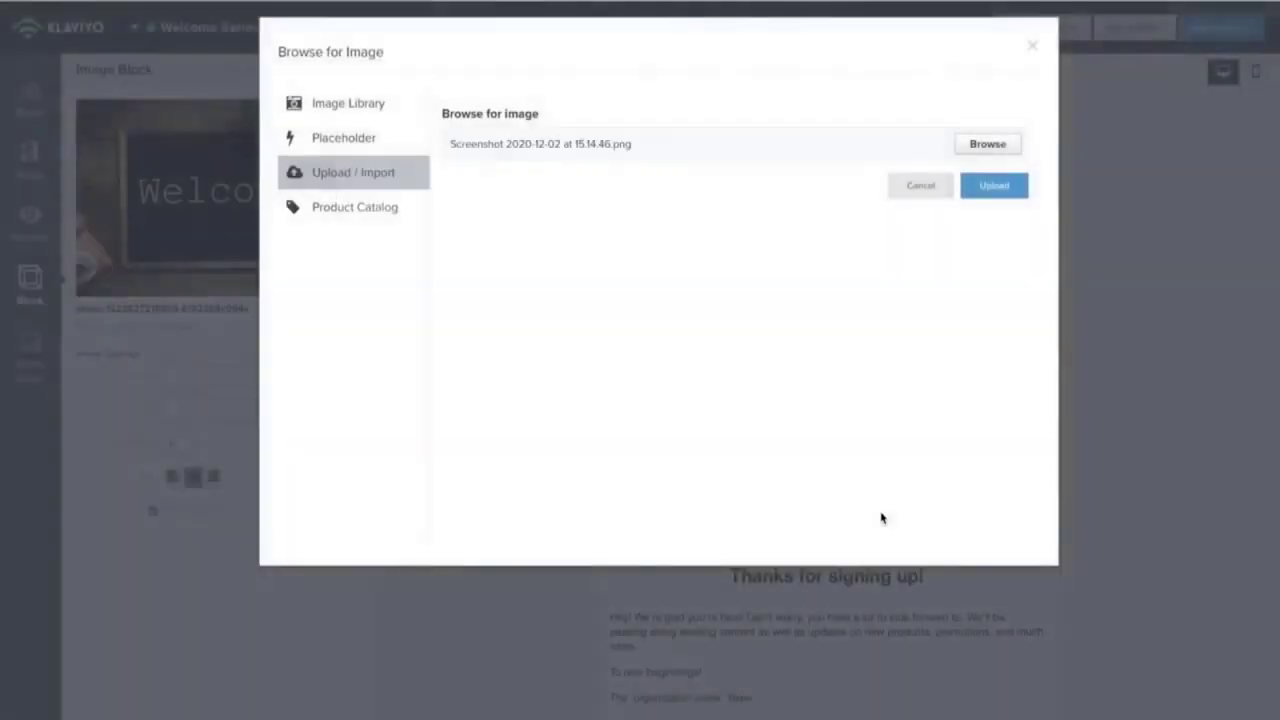
Step: Replace the "Thanks for signing up!" heading with "Welcome To The Sneaker Heaven! Here Is Your 10% Gift Use SNEAKER10" from the Google Docs template
{"action": "scroll", "coordinate": [632, 455], "scroll_direction": "down", "scroll_amount": 4}
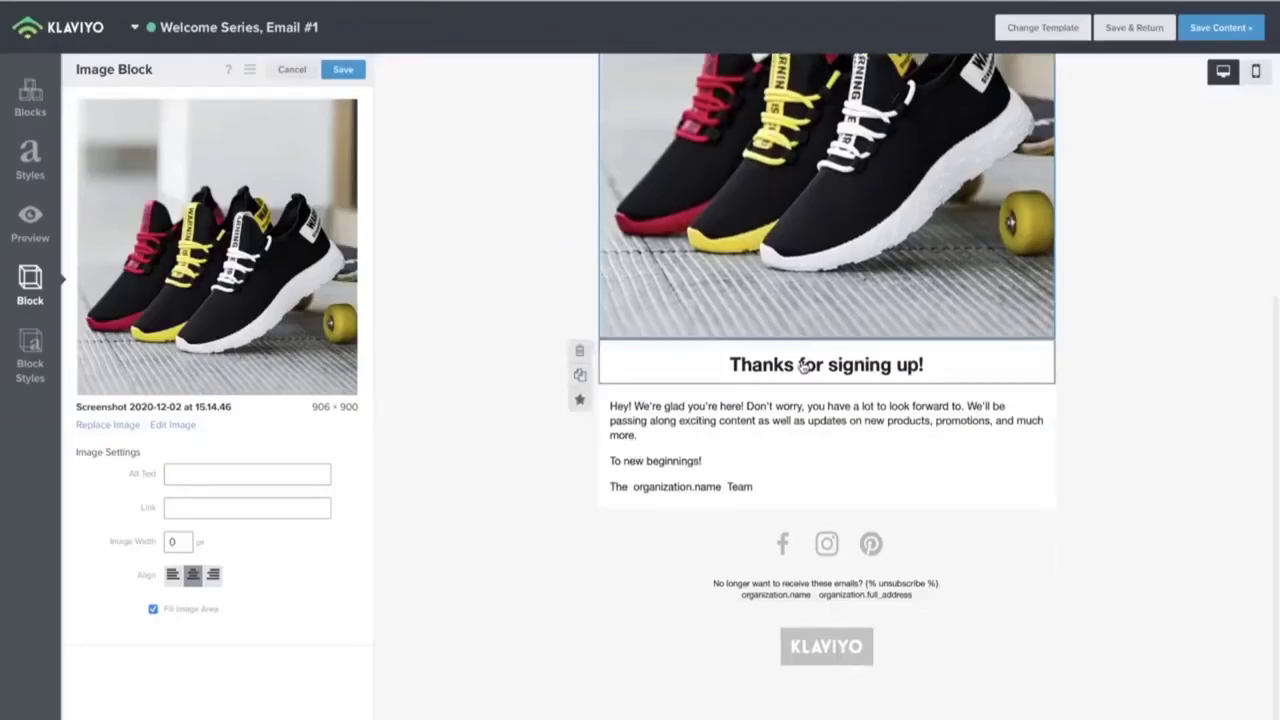
{"action": "left_click", "coordinate": [808, 366]}
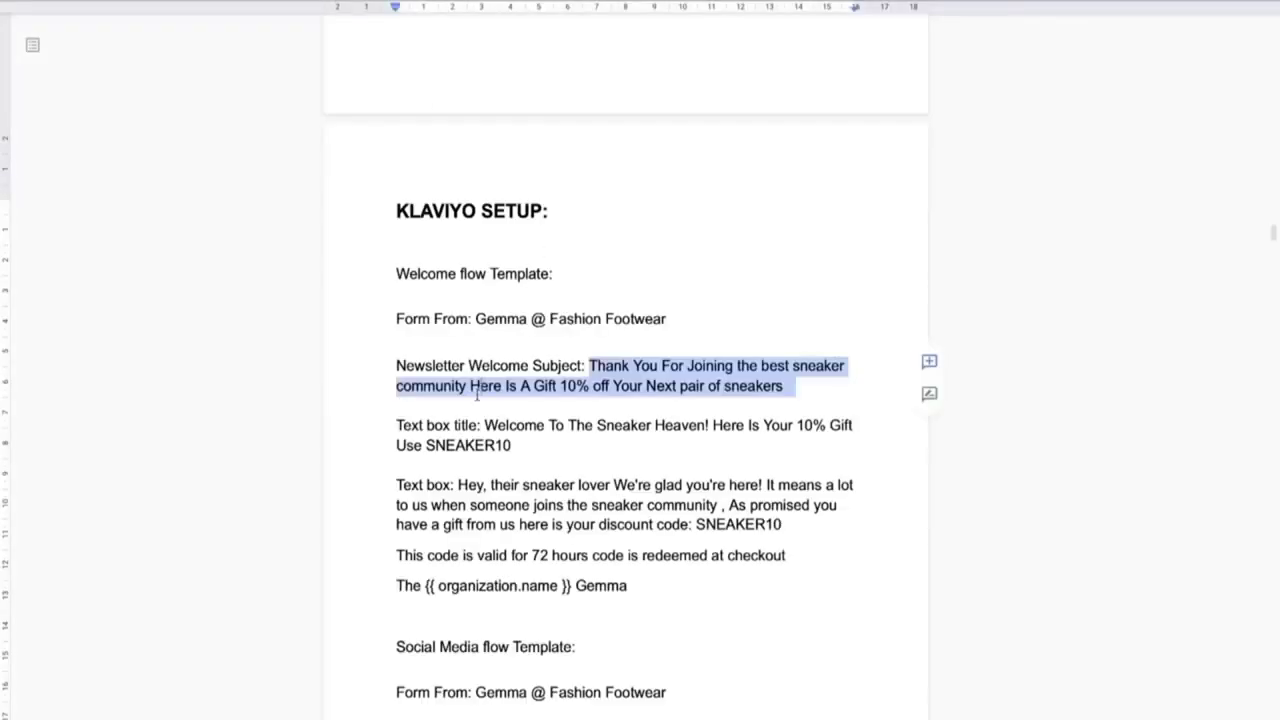
{"action": "left_click", "coordinate": [486, 445]}
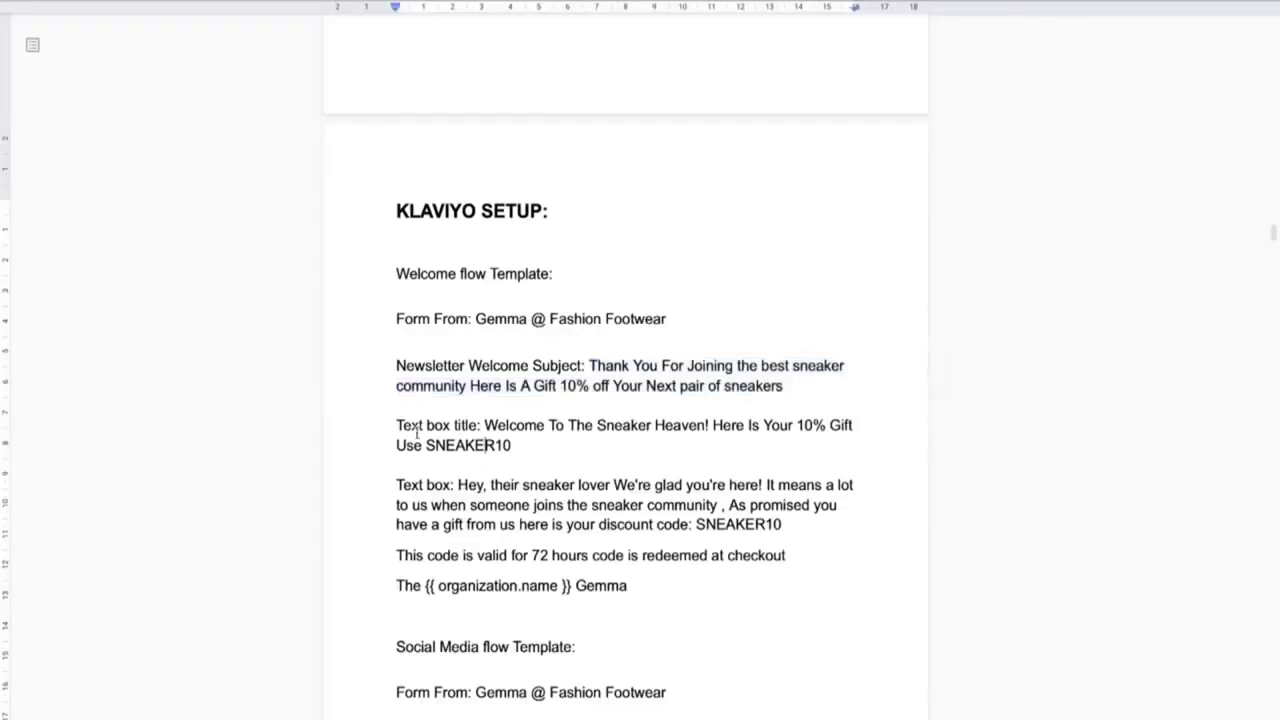
{"action": "left_click_drag", "start_coordinate": [483, 428], "coordinate": [549, 443]}
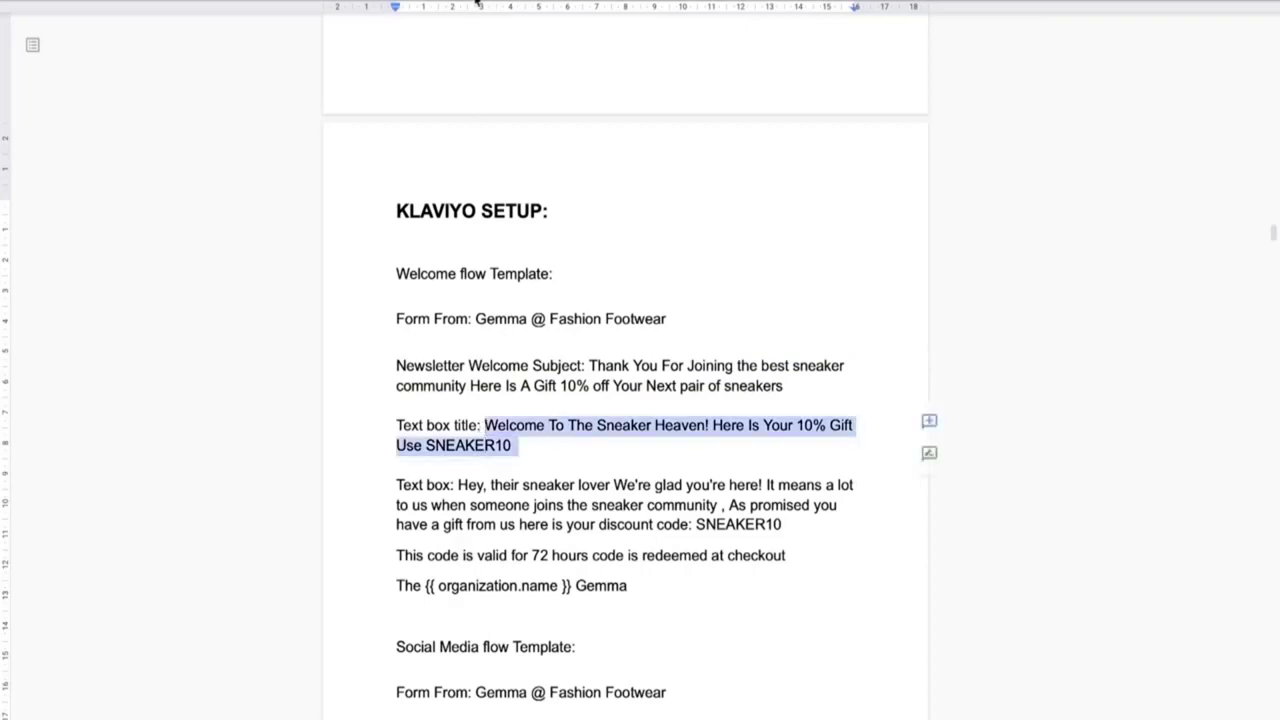
{"action": "key", "text": "ctrl+Tab"}
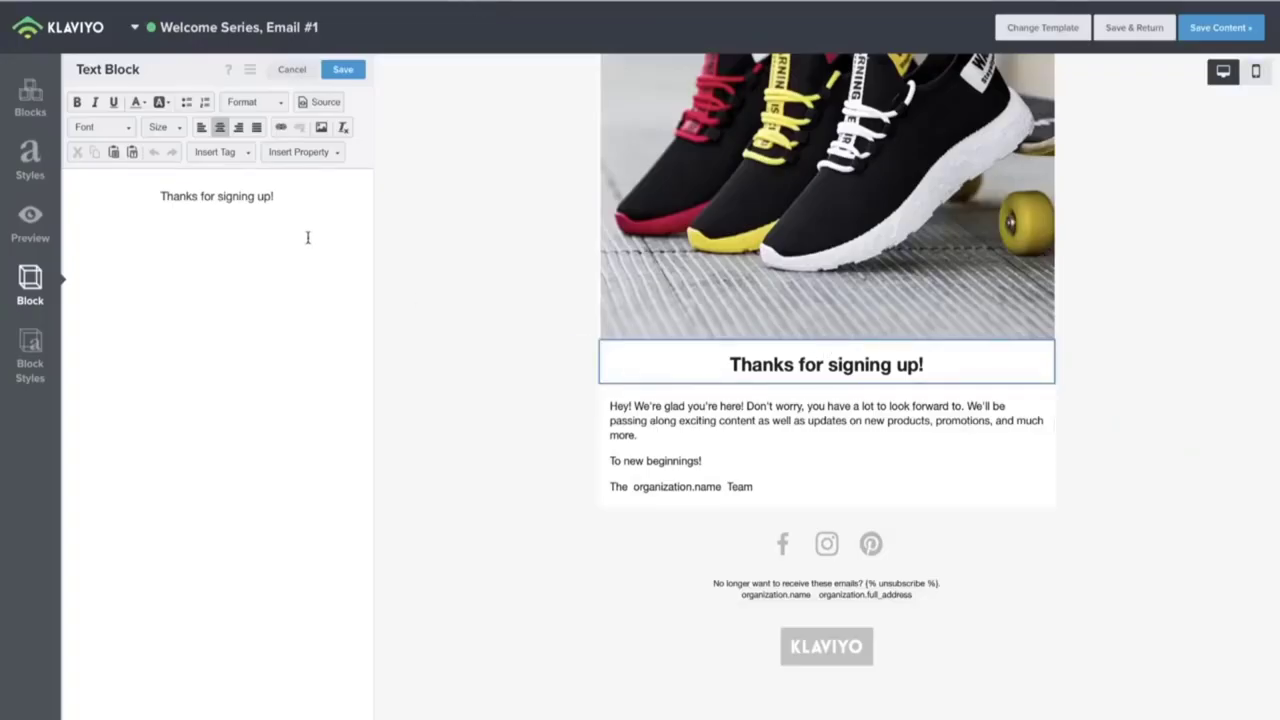
{"action": "left_click_drag", "start_coordinate": [310, 200], "coordinate": [131, 197]}
{"action": "key", "text": "ctrl+v"}
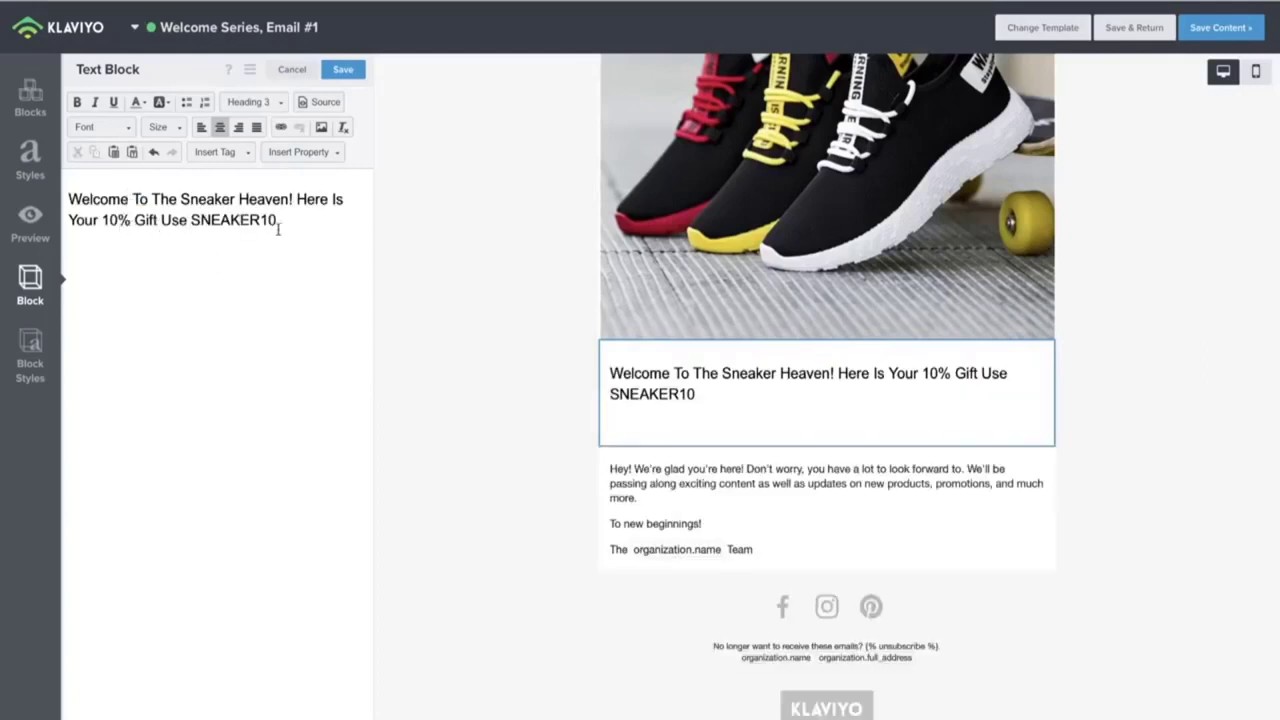
Step: Center the "Welcome To The Sneaker Heaven!" heading and make it bold
{"action": "left_click_drag", "start_coordinate": [289, 218], "coordinate": [70, 200]}
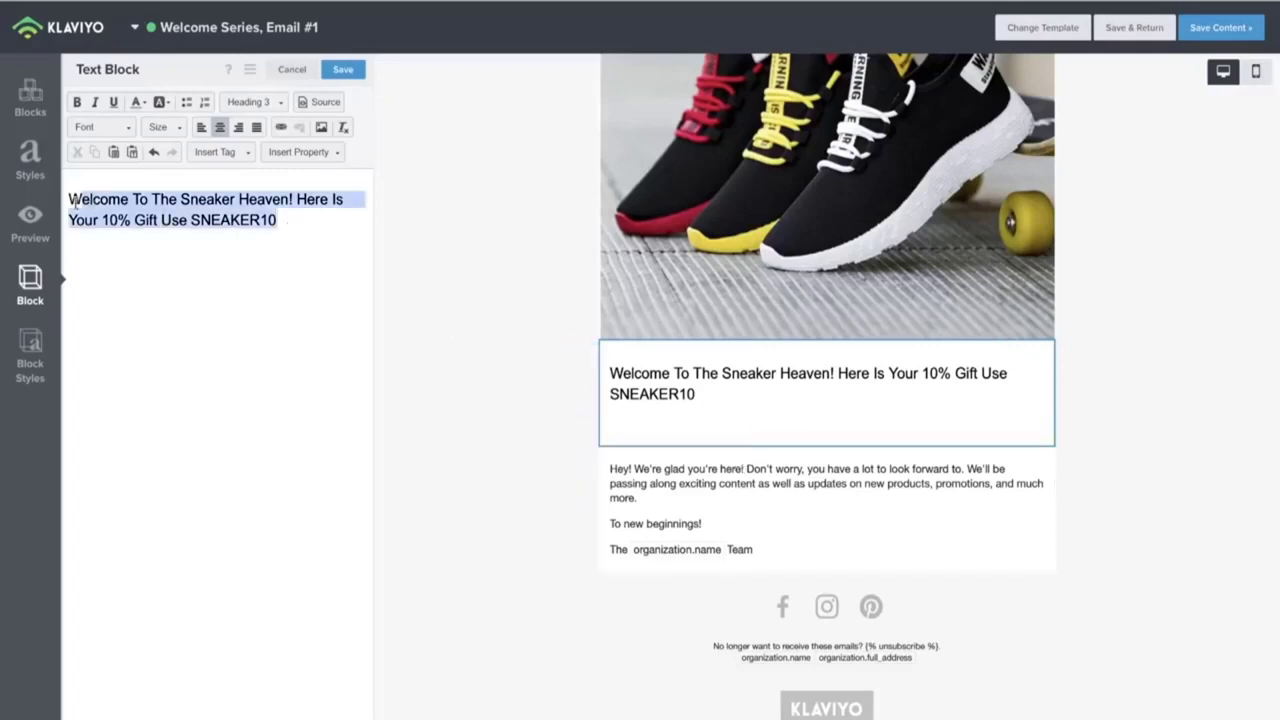
{"action": "left_click", "coordinate": [218, 128]}
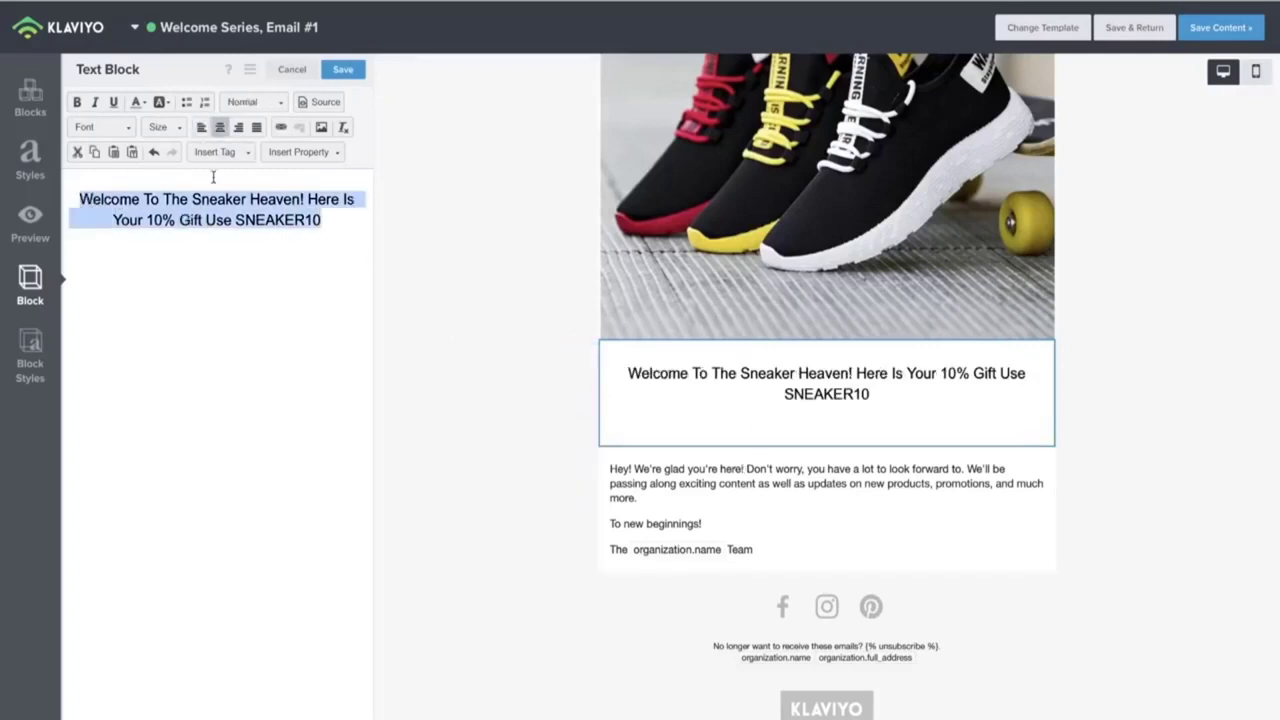
{"action": "left_click", "coordinate": [77, 101]}
{"action": "left_click", "coordinate": [176, 286]}
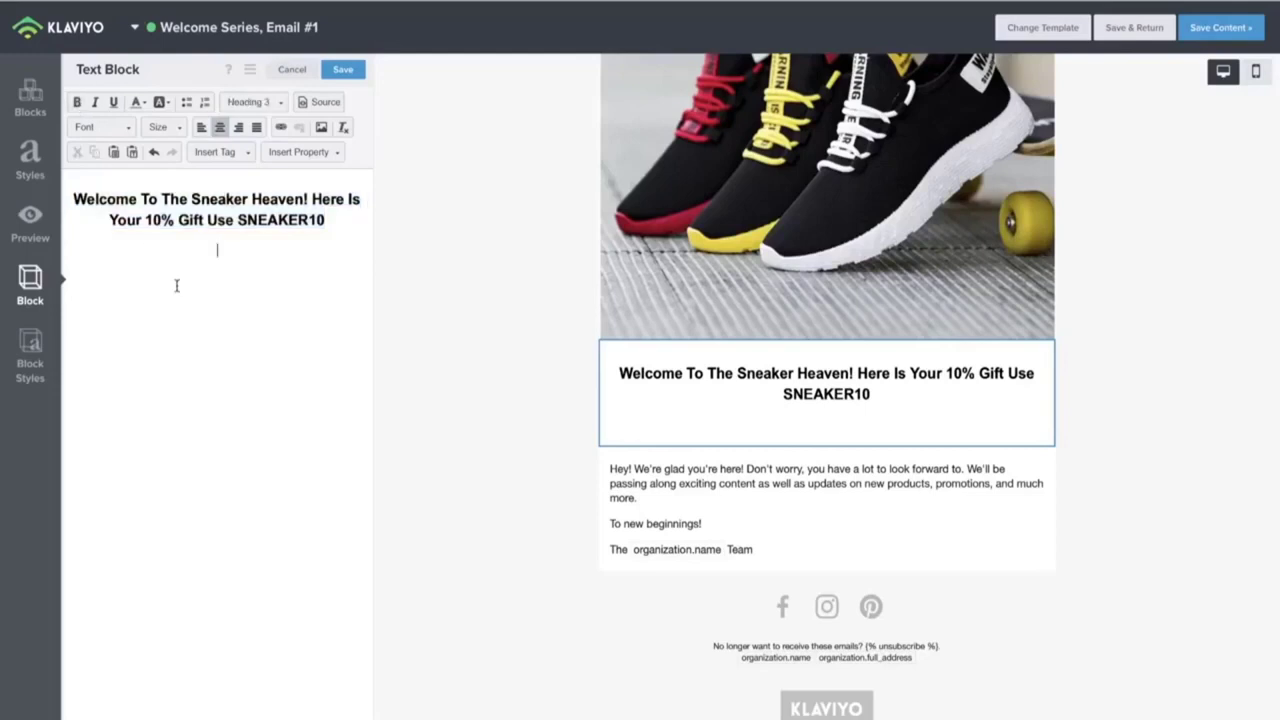
Step: Set the font size of the "Welcome To The Sneaker Heaven!" heading to 24
{"action": "left_click_drag", "start_coordinate": [356, 226], "coordinate": [66, 182]}
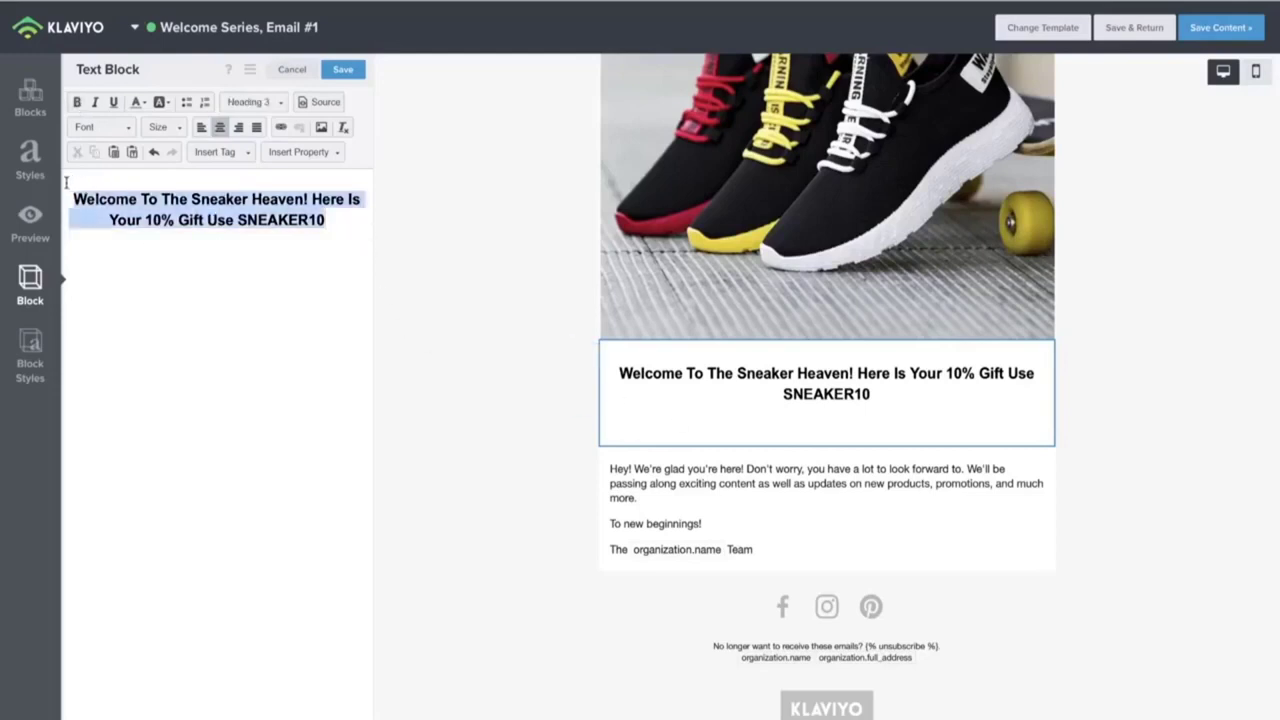
{"action": "left_click", "coordinate": [119, 130]}
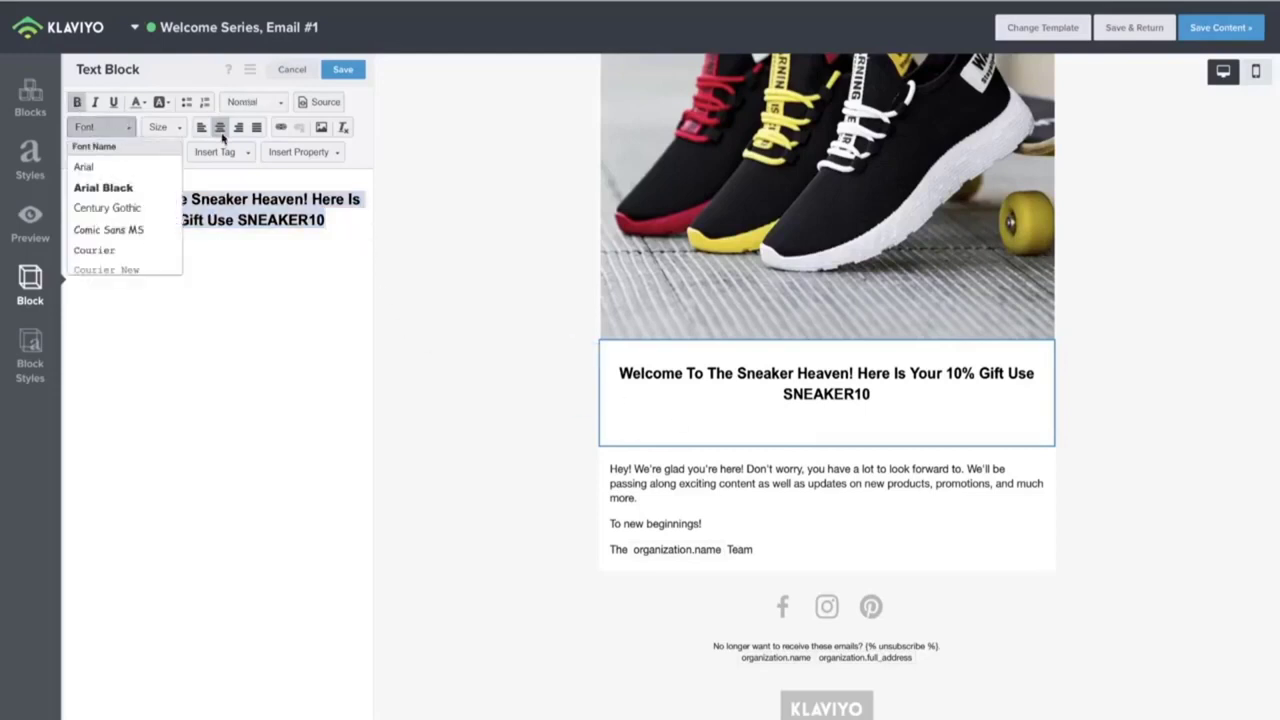
{"action": "left_click", "coordinate": [165, 127]}
{"action": "scroll", "coordinate": [176, 262], "scroll_direction": "down", "scroll_amount": 3}
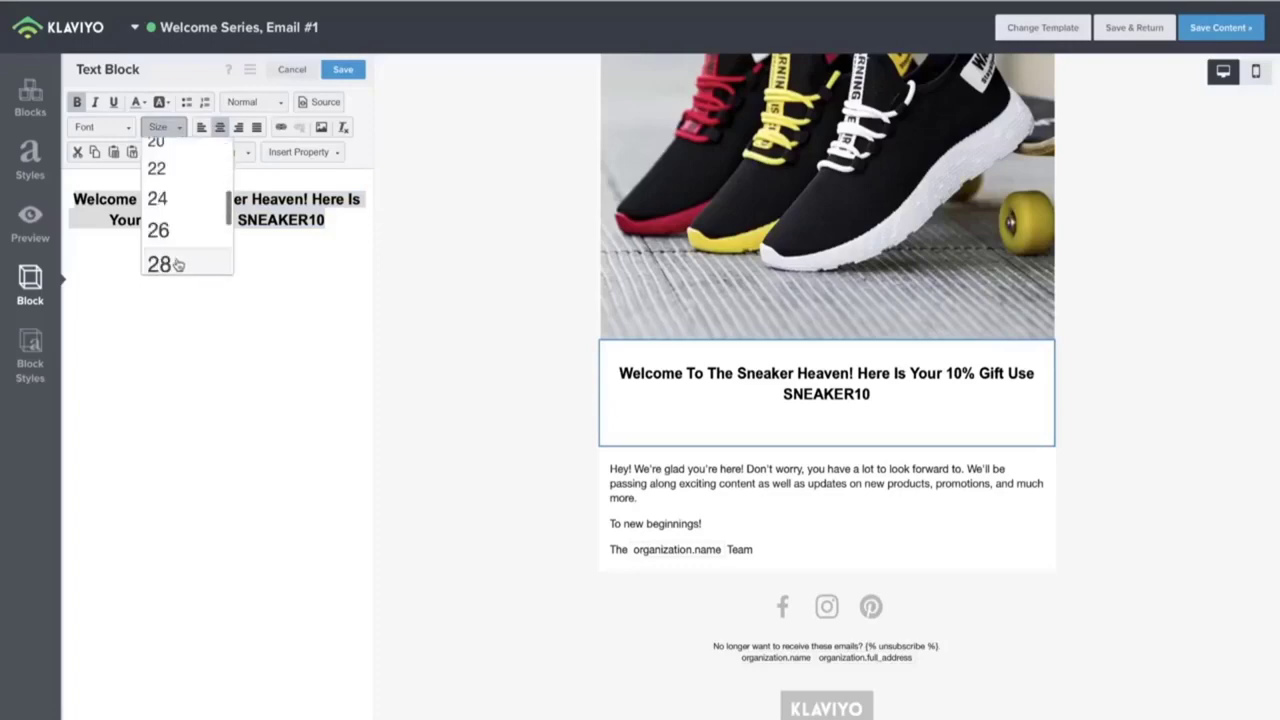
{"action": "left_click", "coordinate": [165, 196]}
{"action": "left_click", "coordinate": [522, 424]}
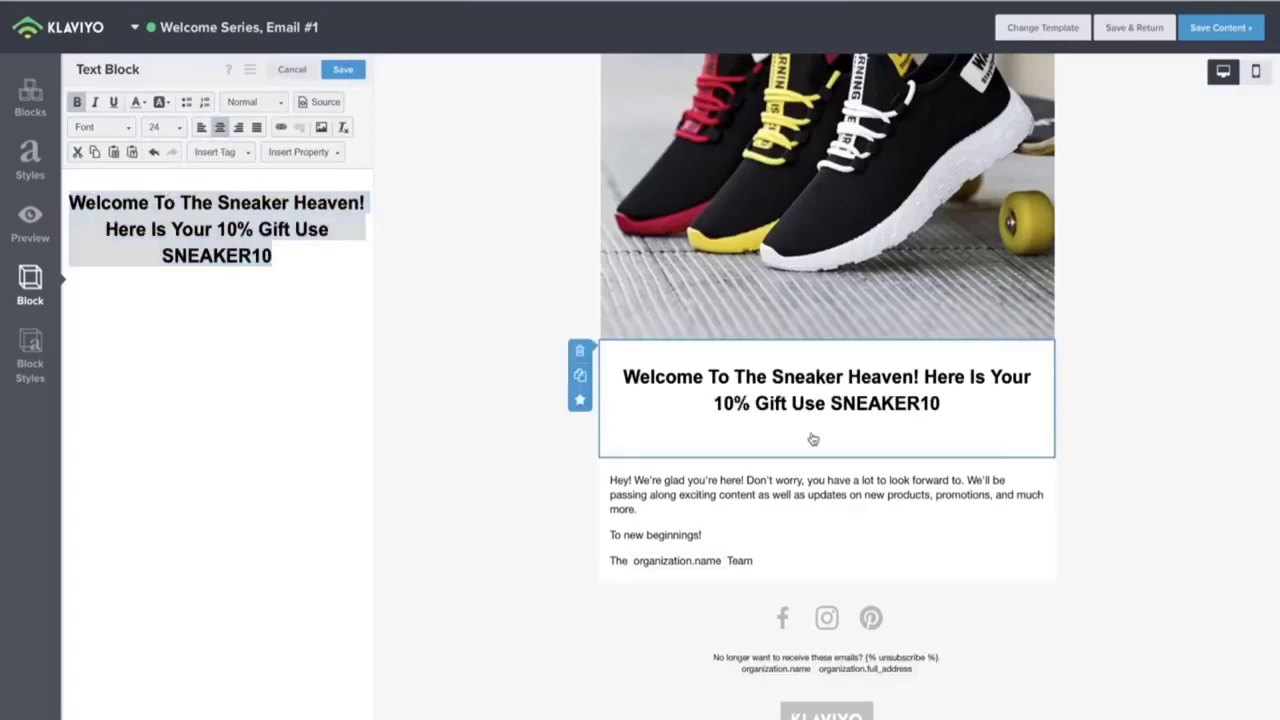
Step: Switch to the Shopify admin and start creating a new discount code in the Discounts section
{"action": "scroll", "coordinate": [814, 437], "scroll_direction": "up", "scroll_amount": 4}
{"action": "scroll", "coordinate": [863, 451], "scroll_direction": "down", "scroll_amount": 5}
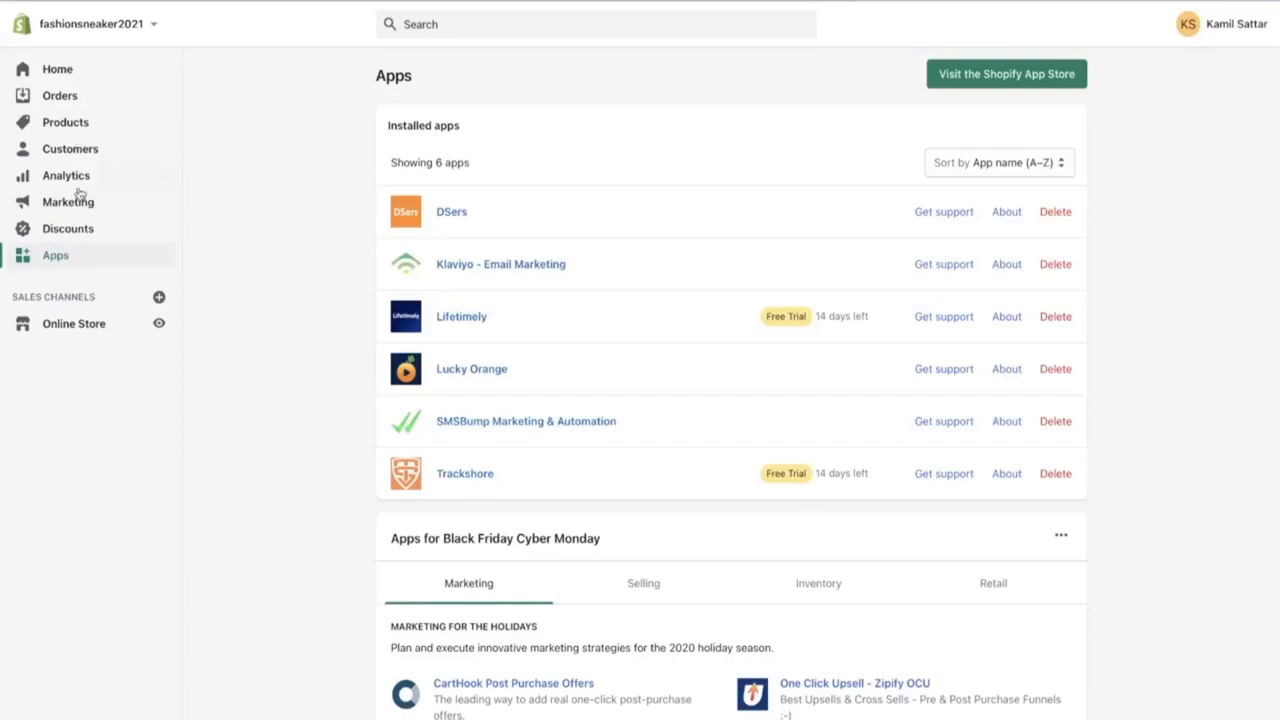
{"action": "left_click", "coordinate": [74, 324]}
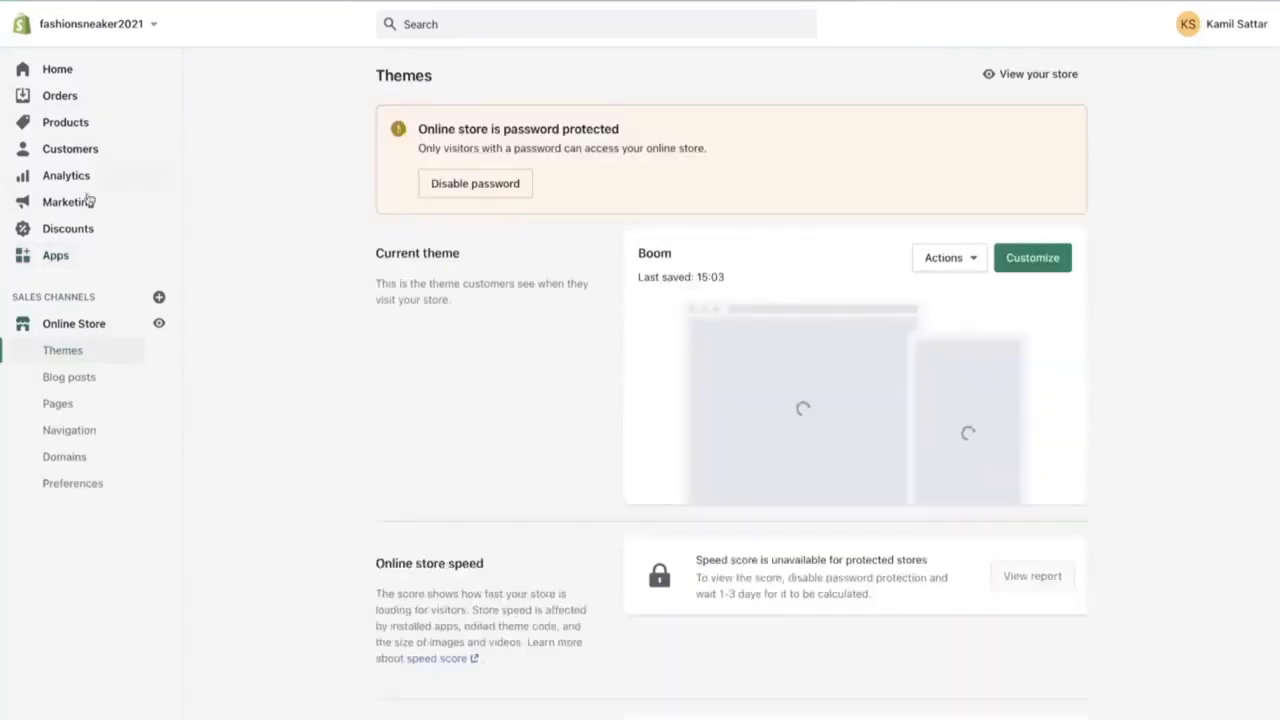
{"action": "left_click", "coordinate": [88, 233]}
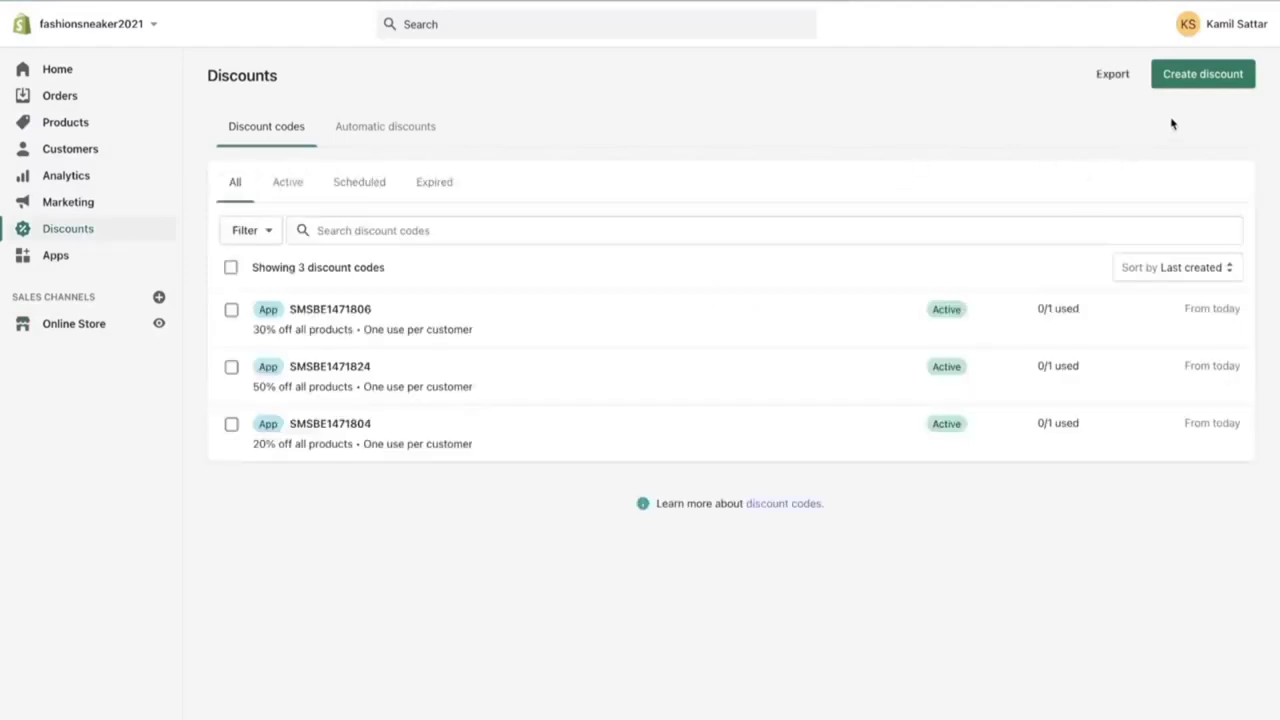
{"action": "left_click", "coordinate": [1190, 80]}
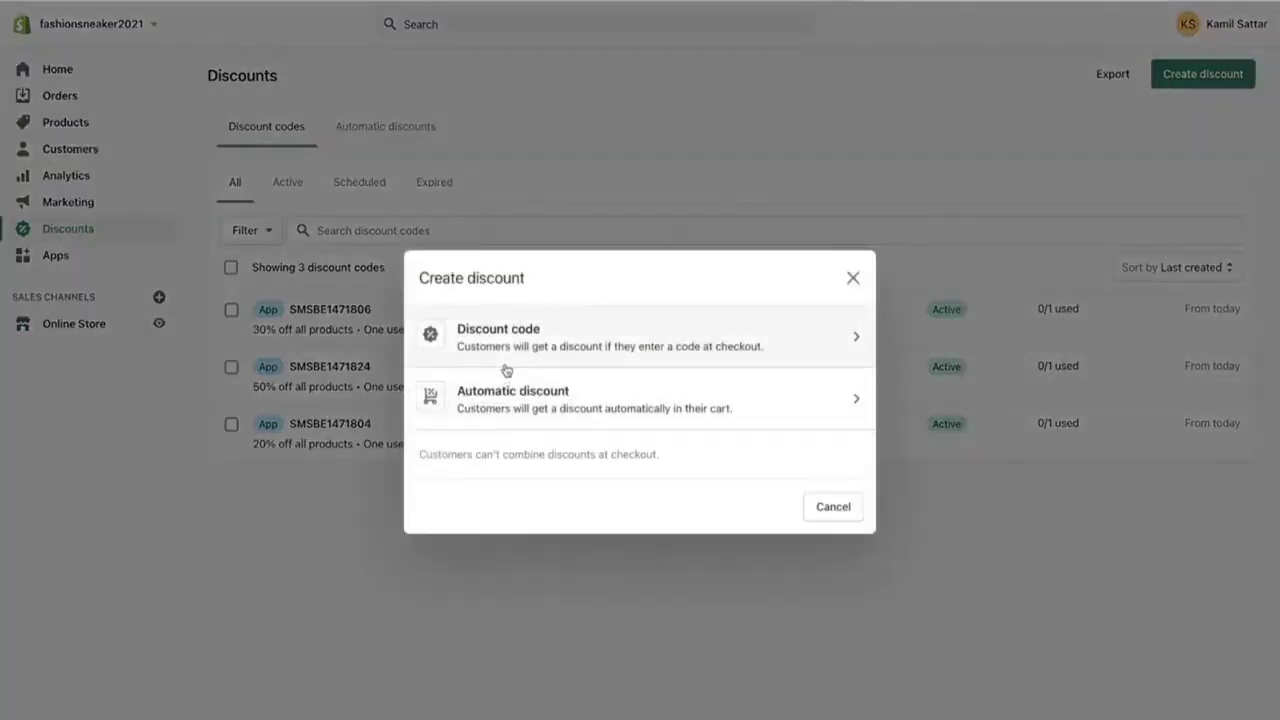
{"action": "left_click", "coordinate": [512, 358]}
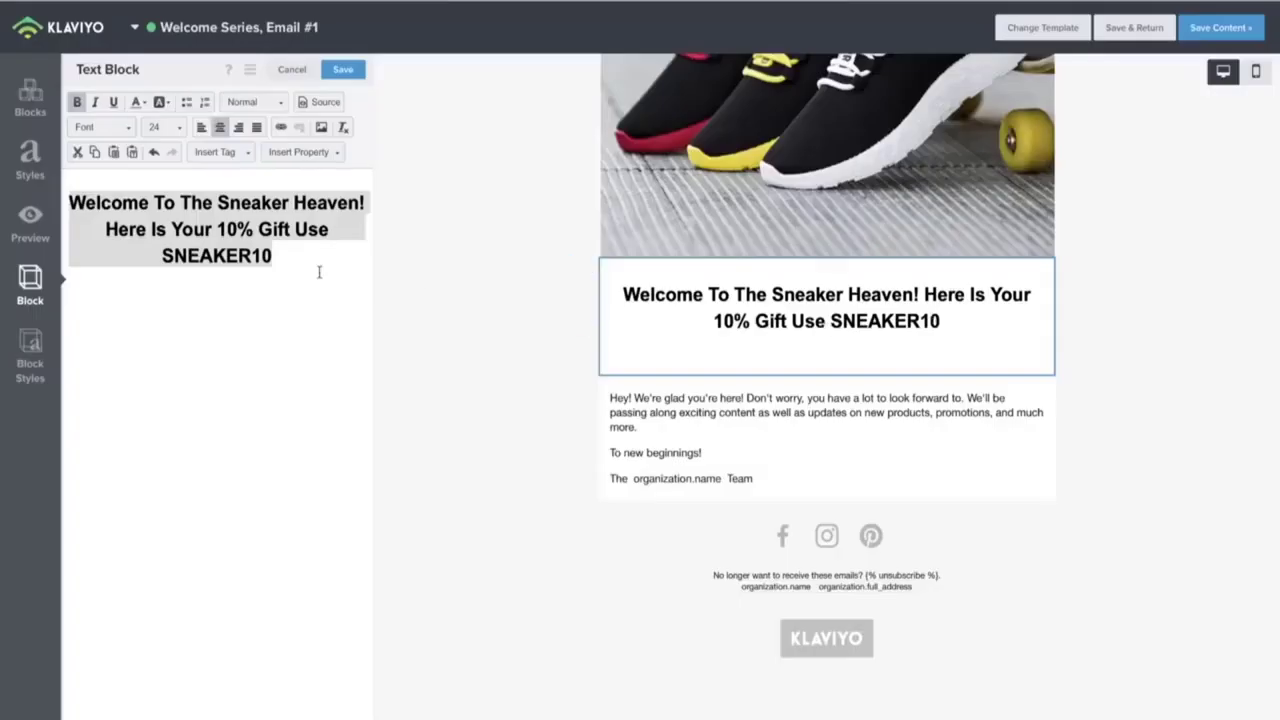
Step: Copy SNEAKER10 from the heading of Klaviyo's Email #1 and enter it as the new Shopify discount code
{"action": "left_click", "coordinate": [283, 258]}
{"action": "mouse_move", "coordinate": [283, 258]}
{"action": "left_mouse_down"}
{"action": "mouse_move", "coordinate": [143, 257]}
{"action": "mouse_move", "coordinate": [274, 257]}
{"action": "left_mouse_up"}
{"action": "left_click", "coordinate": [151, 264]}
{"action": "right_click", "coordinate": [246, 252]}
{"action": "left_click", "coordinate": [281, 327]}
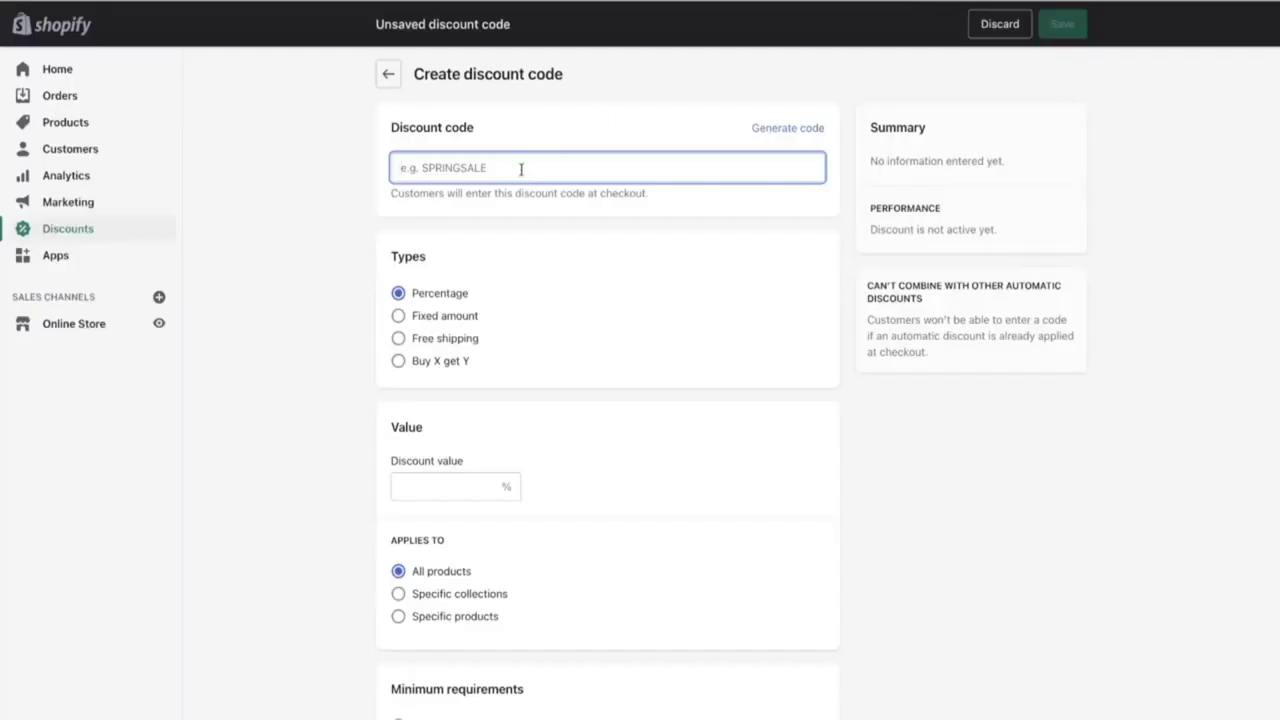
{"action": "key", "text": "ctrl+v"}
Step: Set the SNEAKER10 discount value to 10%, limit it to one use per customer, and save the discount
{"action": "left_click", "coordinate": [437, 478]}
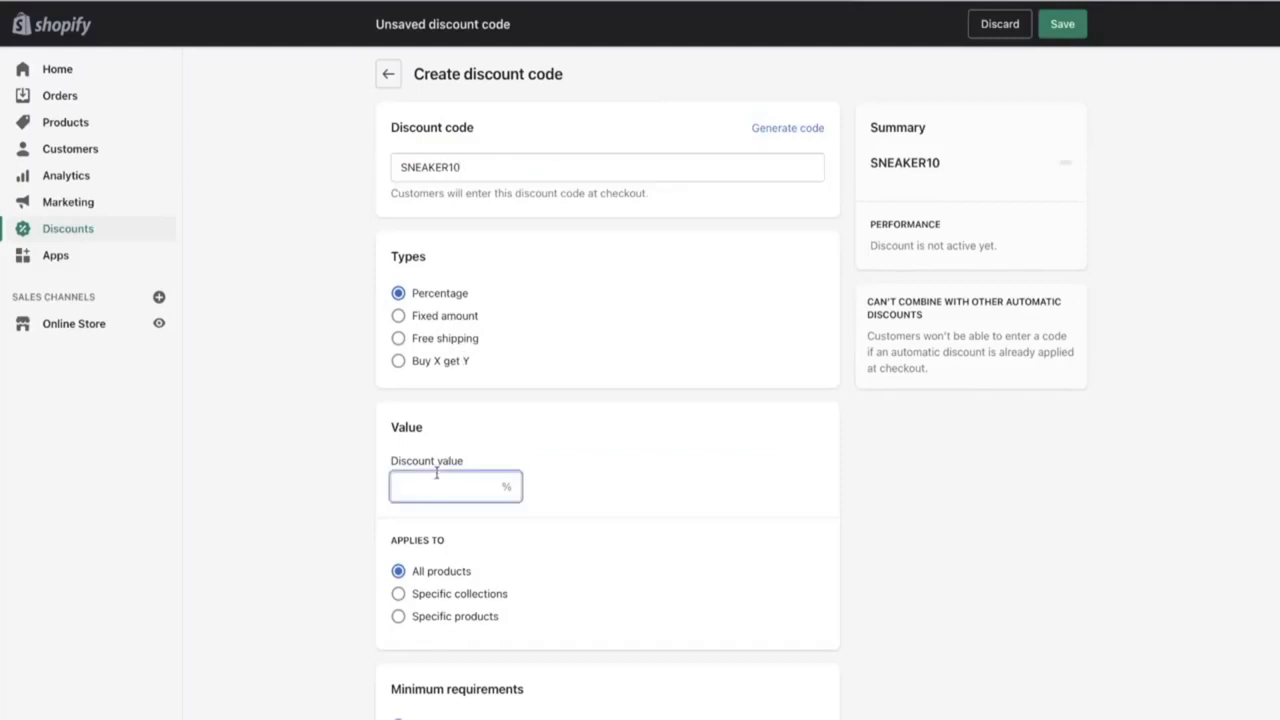
{"action": "type", "text": "10"}
{"action": "scroll", "coordinate": [551, 529], "scroll_direction": "down", "scroll_amount": 6}
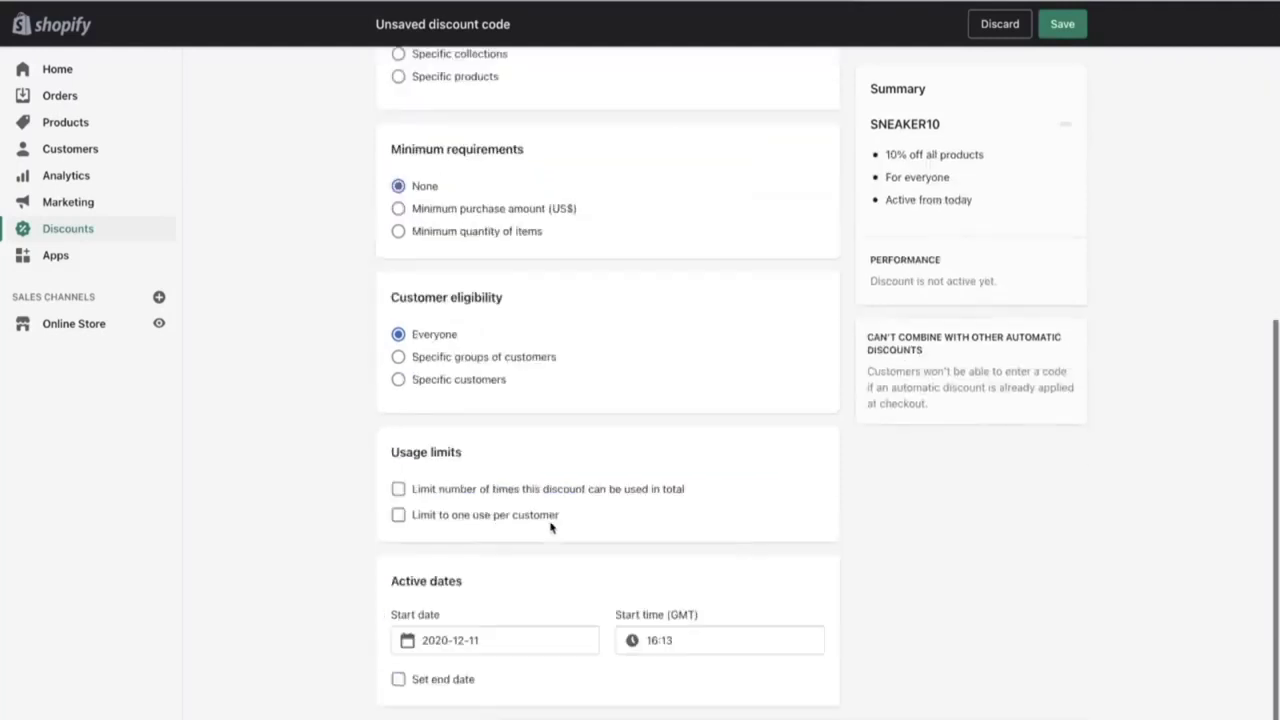
{"action": "left_click", "coordinate": [405, 504]}
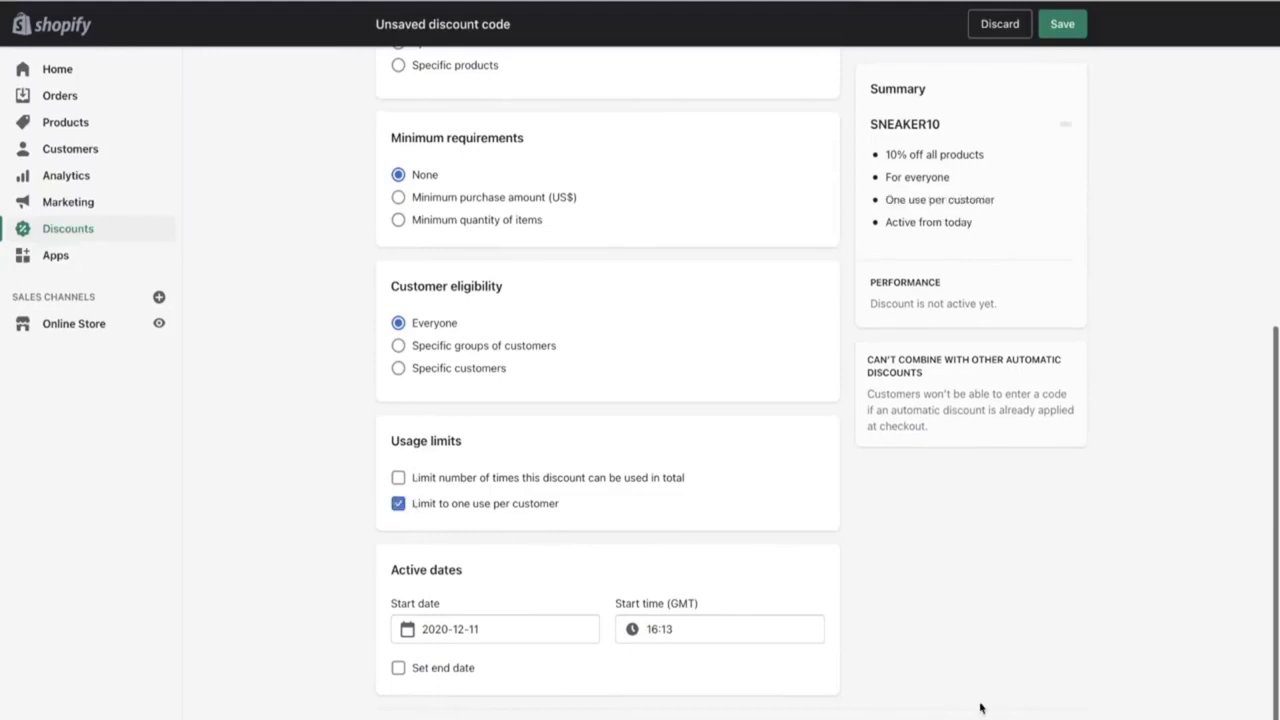
{"action": "left_click", "coordinate": [1062, 24]}
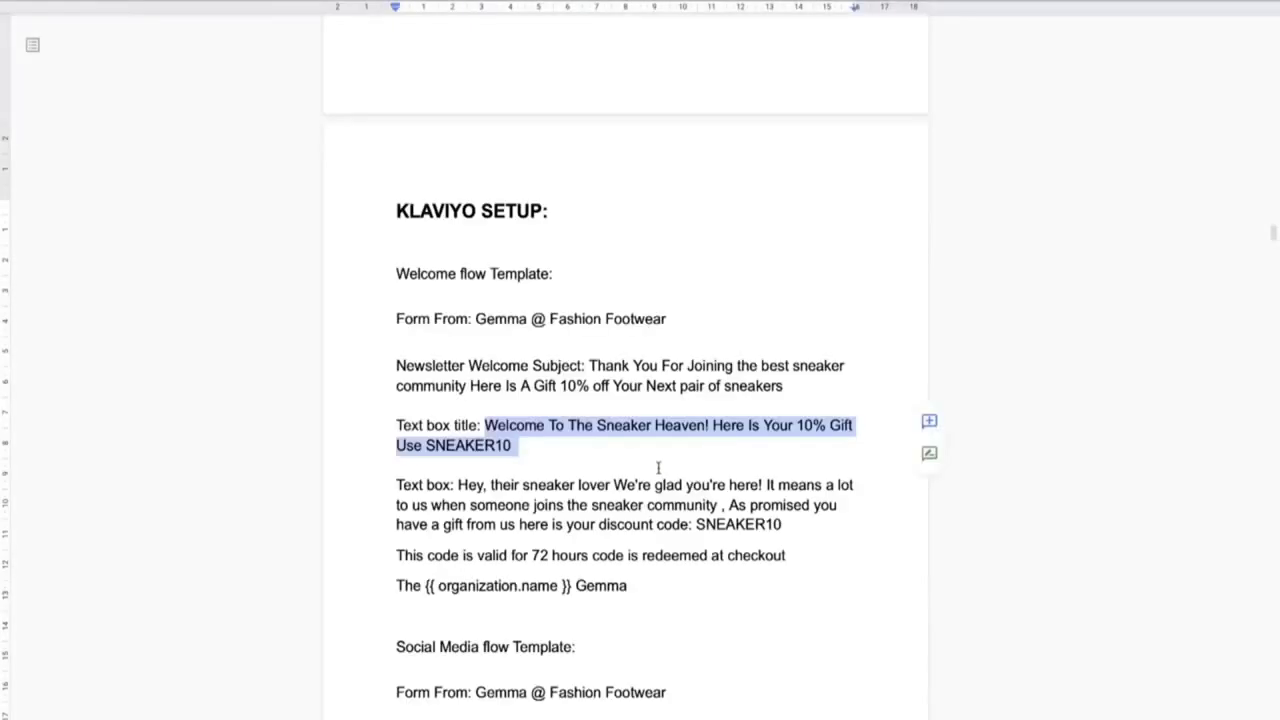
Step: Replace Email #1's body text in Klaviyo with the "Hey, their sneaker lover" message from the Google Docs Welcome flow template
{"action": "scroll", "coordinate": [658, 467], "scroll_direction": "down", "scroll_amount": 4}
{"action": "left_click_drag", "start_coordinate": [458, 58], "coordinate": [681, 165]}
{"action": "right_click", "coordinate": [652, 126]}
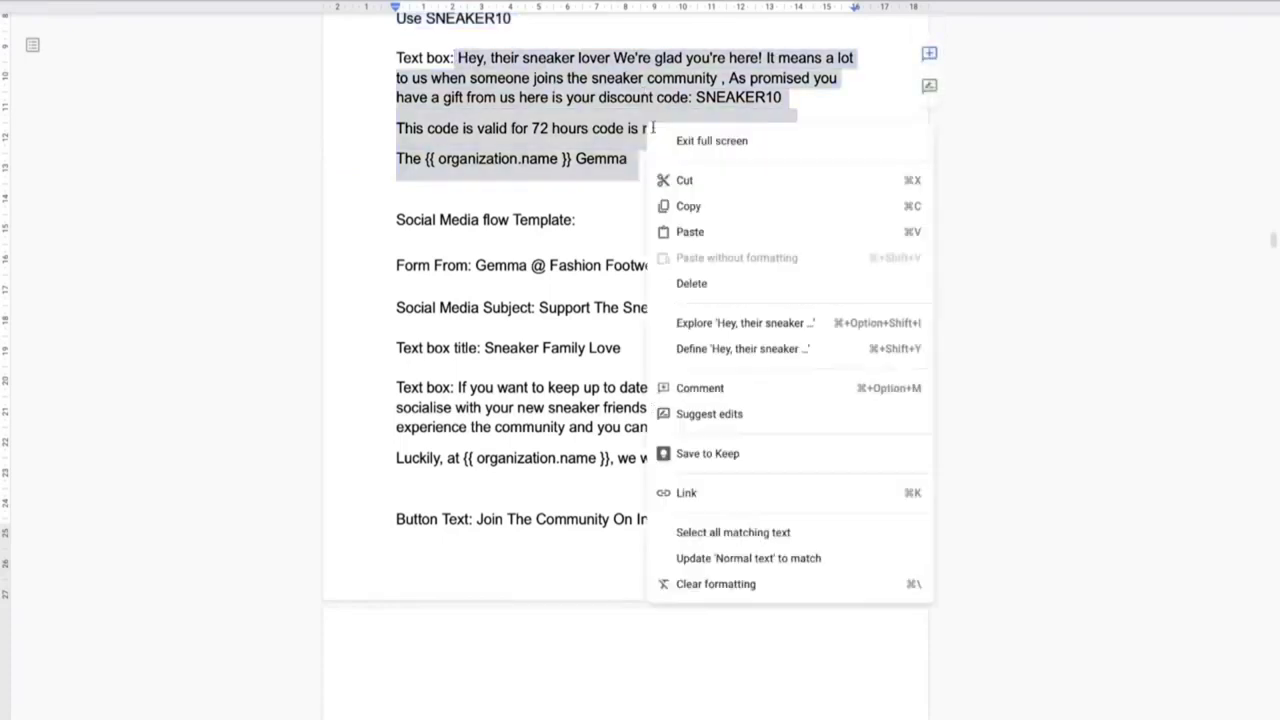
{"action": "left_click", "coordinate": [684, 204]}
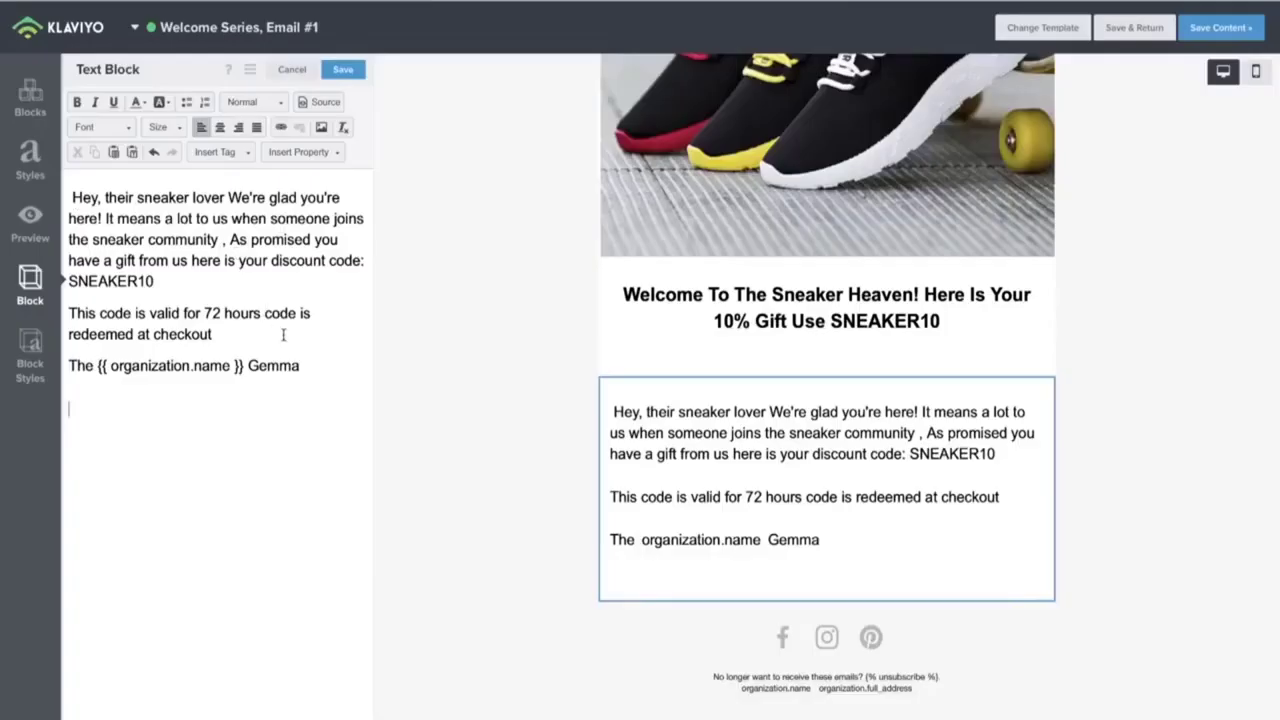
Step: Center Email #1's body text and set its font size to 22
{"action": "left_click_drag", "start_coordinate": [310, 386], "coordinate": [68, 192]}
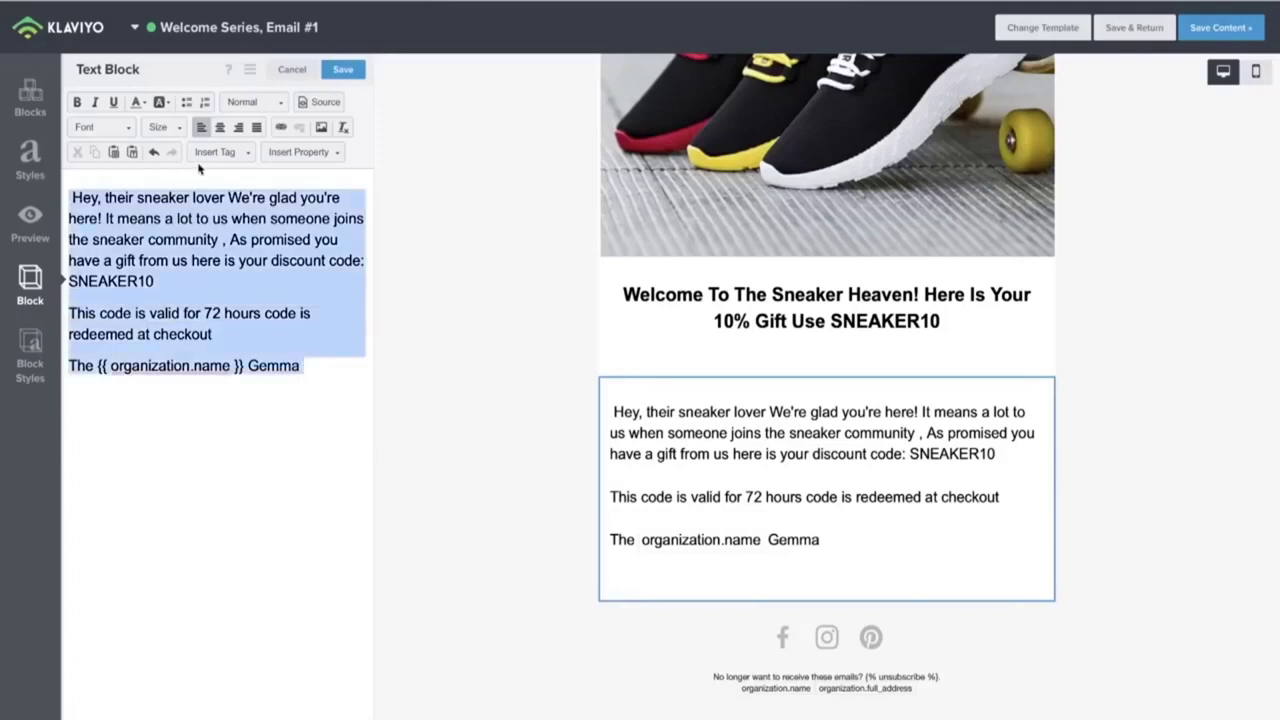
{"action": "left_click", "coordinate": [220, 127]}
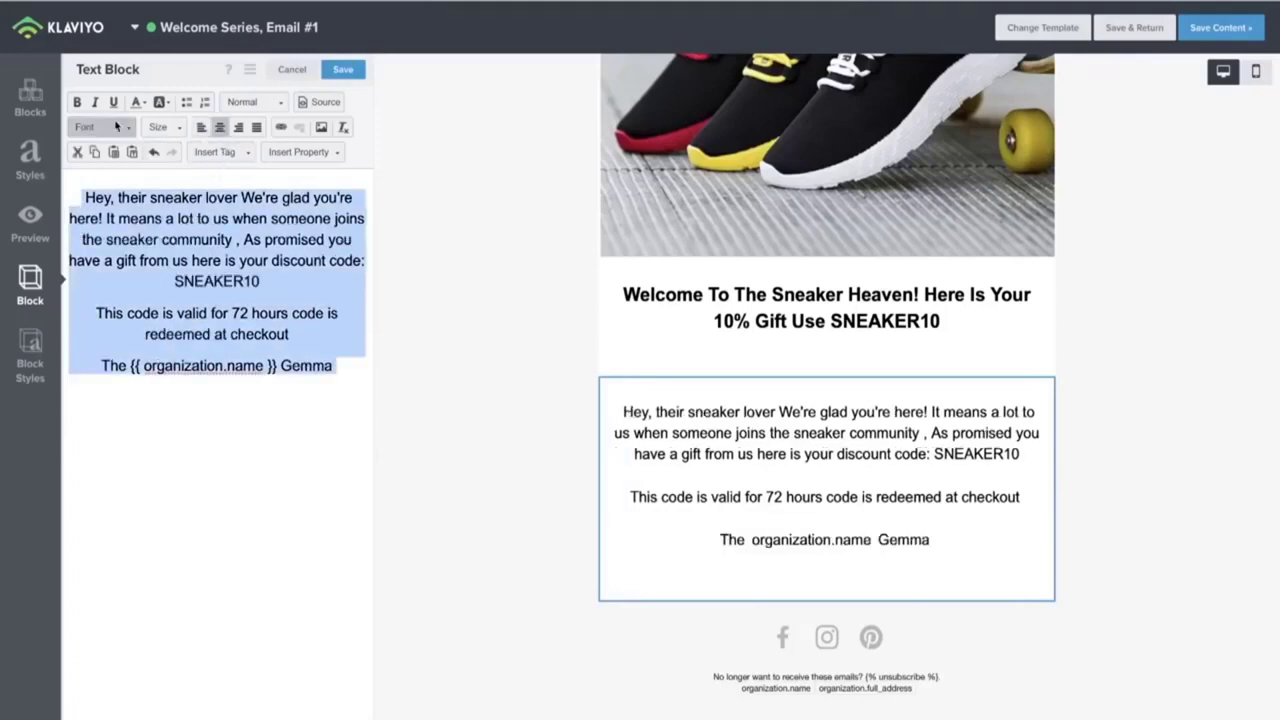
{"action": "left_click", "coordinate": [165, 127]}
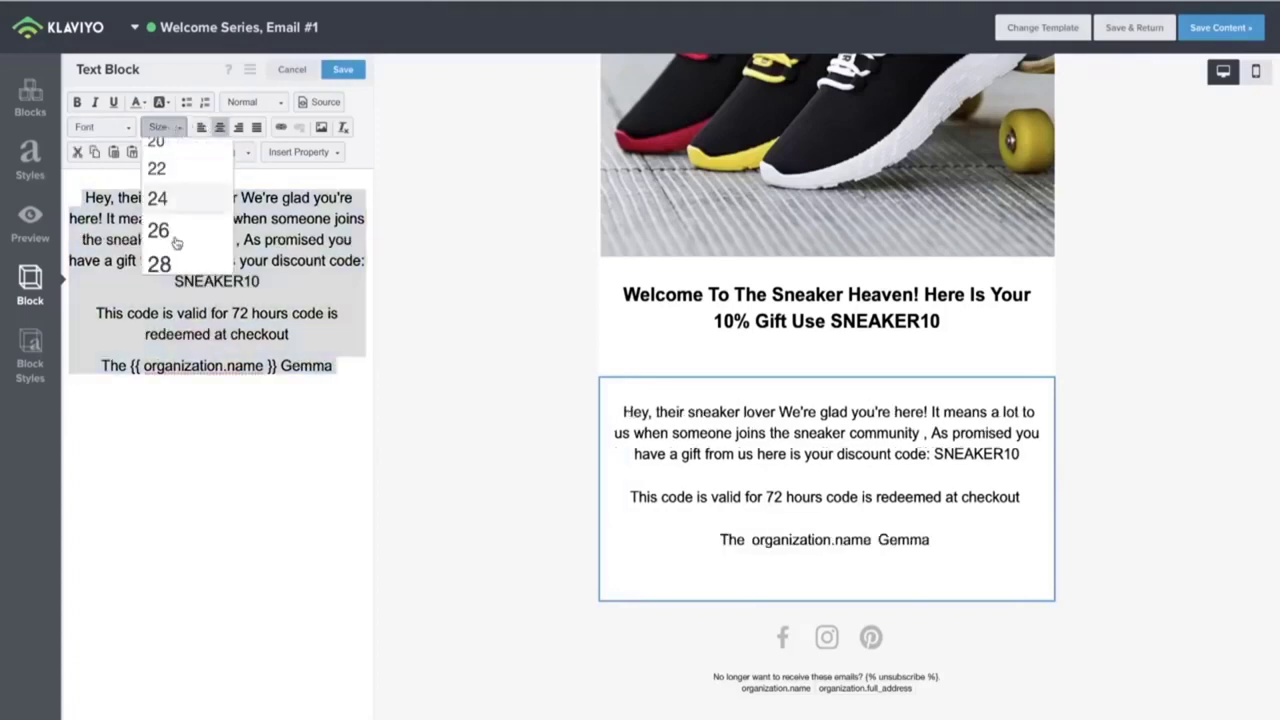
{"action": "left_click", "coordinate": [170, 170]}
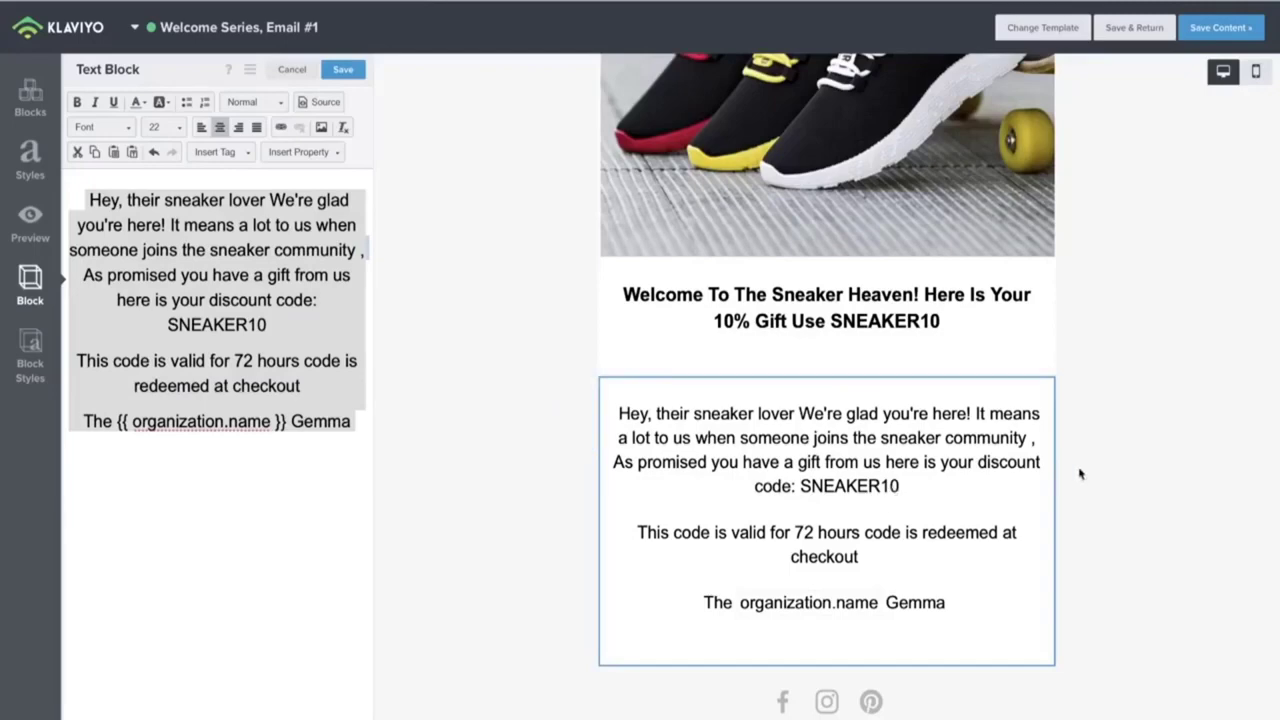
{"action": "scroll", "coordinate": [1087, 468], "scroll_direction": "up", "scroll_amount": 3}
{"action": "scroll", "coordinate": [1087, 468], "scroll_direction": "down", "scroll_amount": 5}
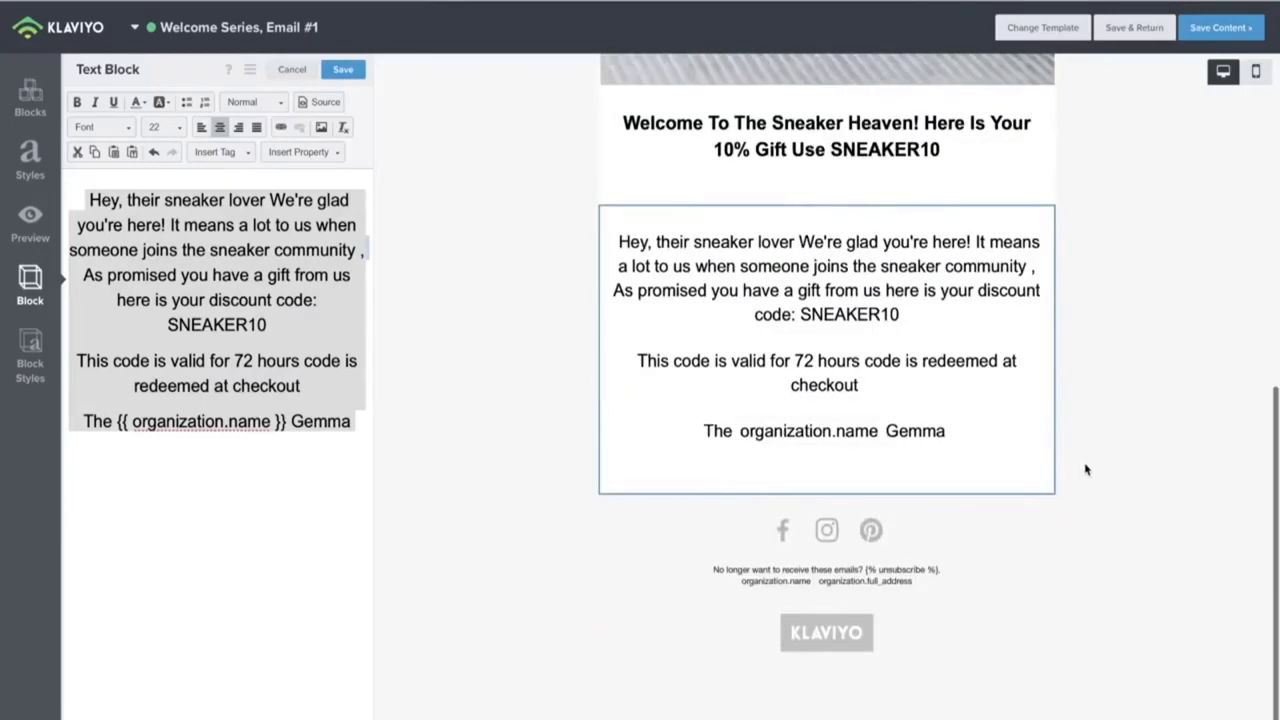
{"action": "scroll", "coordinate": [1087, 470], "scroll_direction": "up", "scroll_amount": 6}
{"action": "scroll", "coordinate": [1087, 468], "scroll_direction": "down", "scroll_amount": 5}
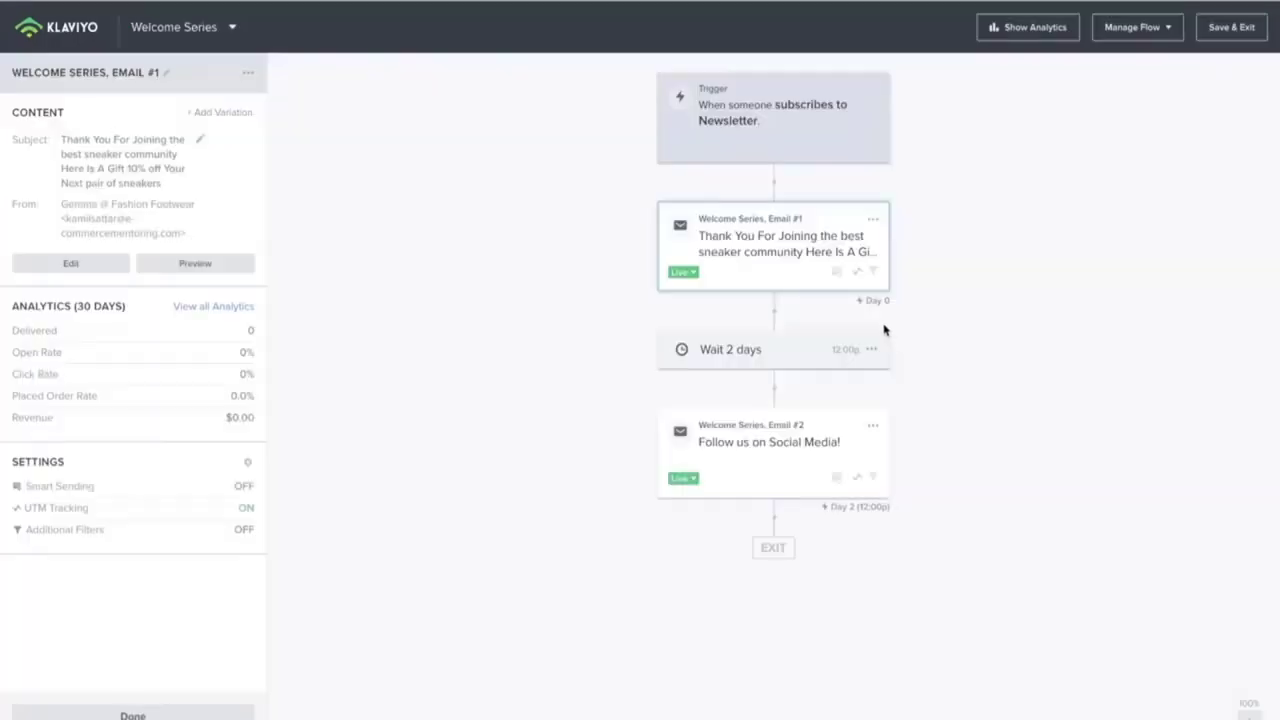
Step: Open Welcome Series Email #2 for editing and replace its sender name with the "Form From" line from the Google Docs Social Media flow template
{"action": "left_click", "coordinate": [747, 449]}
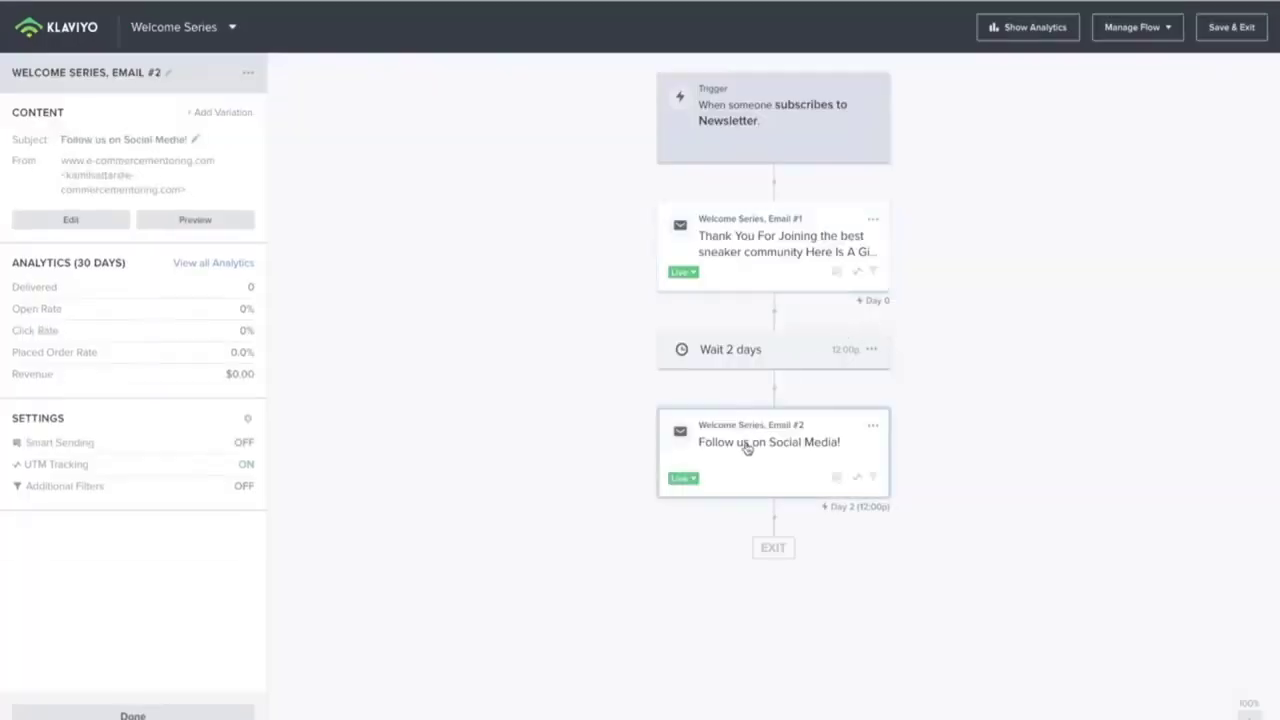
{"action": "left_click", "coordinate": [88, 222]}
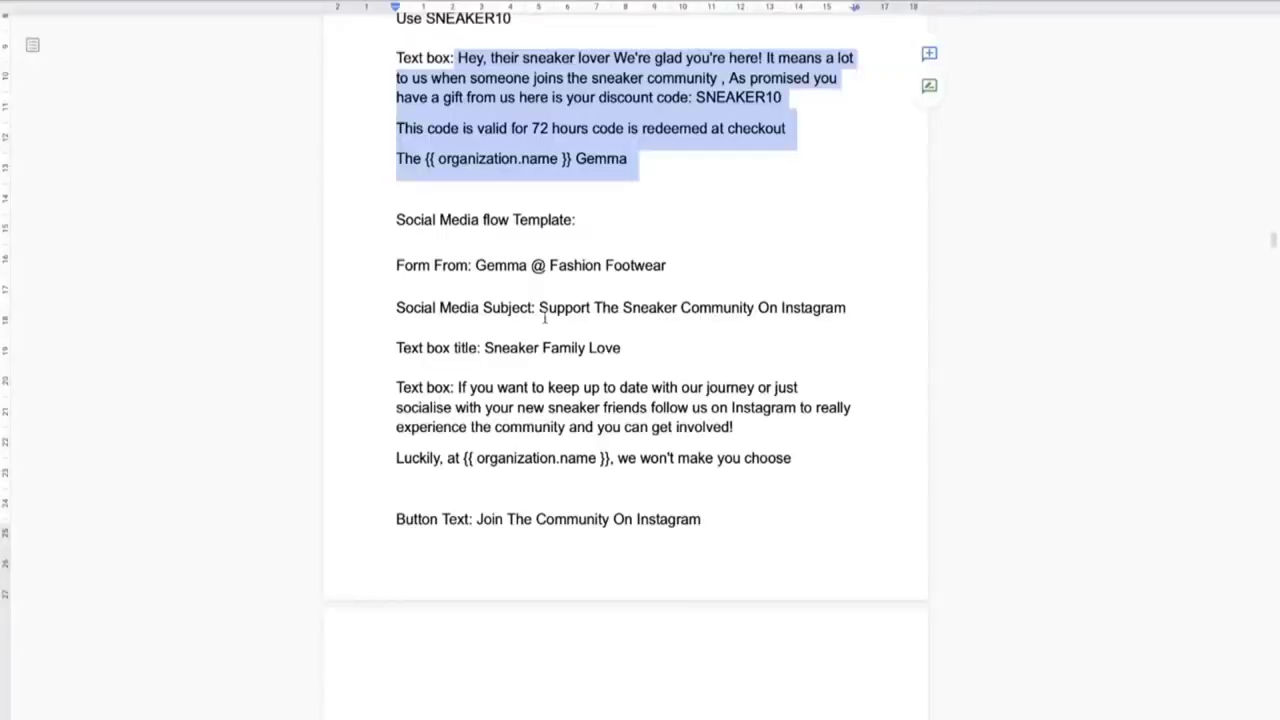
{"action": "left_click", "coordinate": [543, 308]}
{"action": "triple_click", "coordinate": [684, 265]}
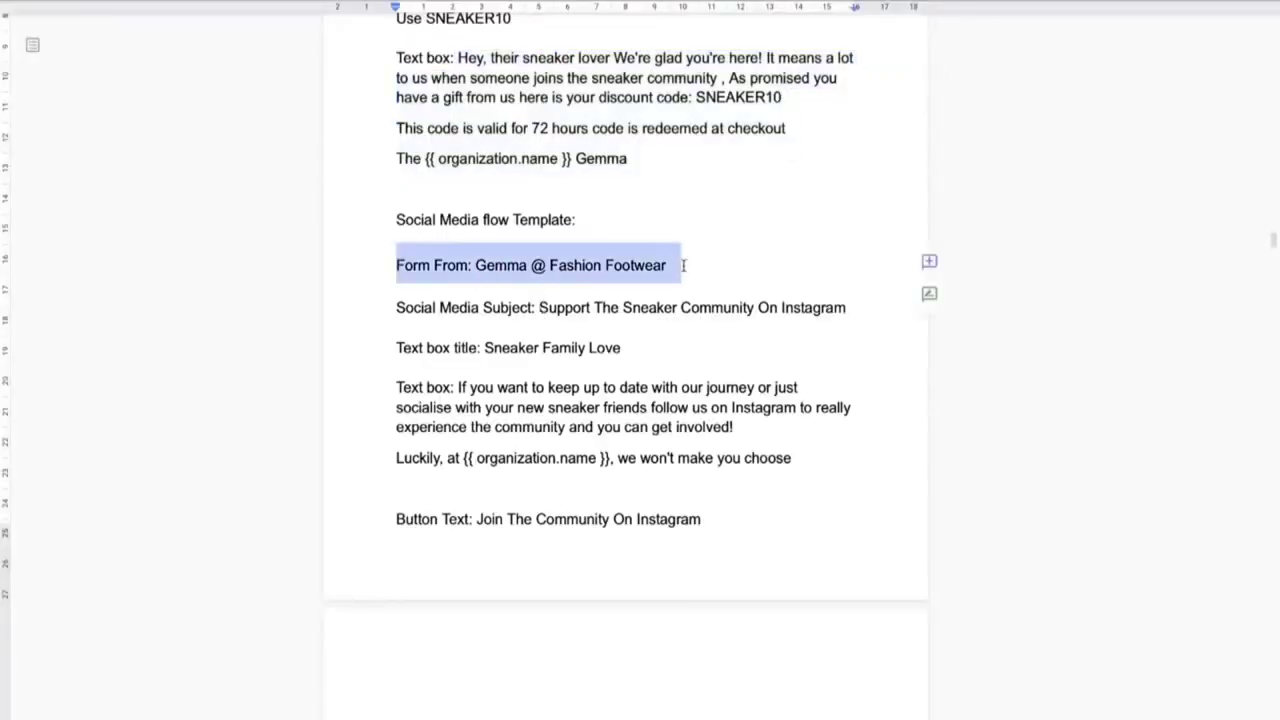
{"action": "right_click", "coordinate": [632, 267]}
{"action": "left_click", "coordinate": [648, 351]}
{"action": "key", "text": "ctrl+Tab"}
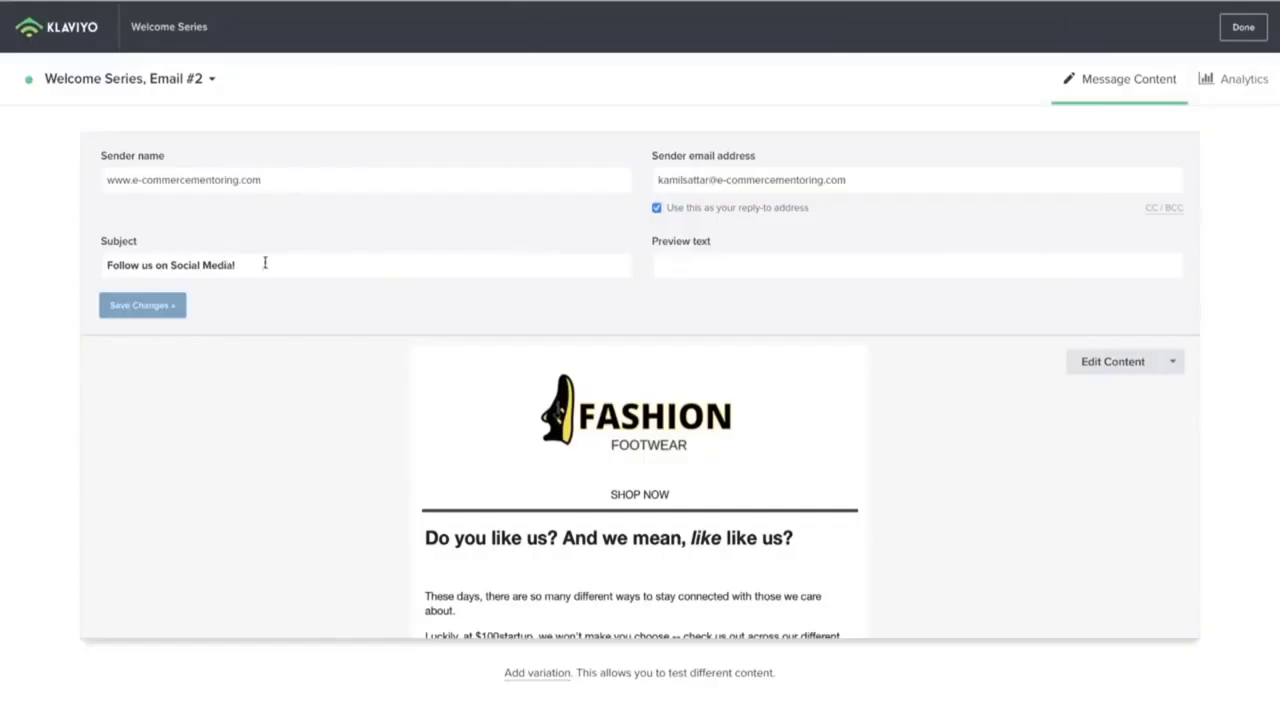
{"action": "left_click_drag", "start_coordinate": [265, 263], "coordinate": [74, 265]}
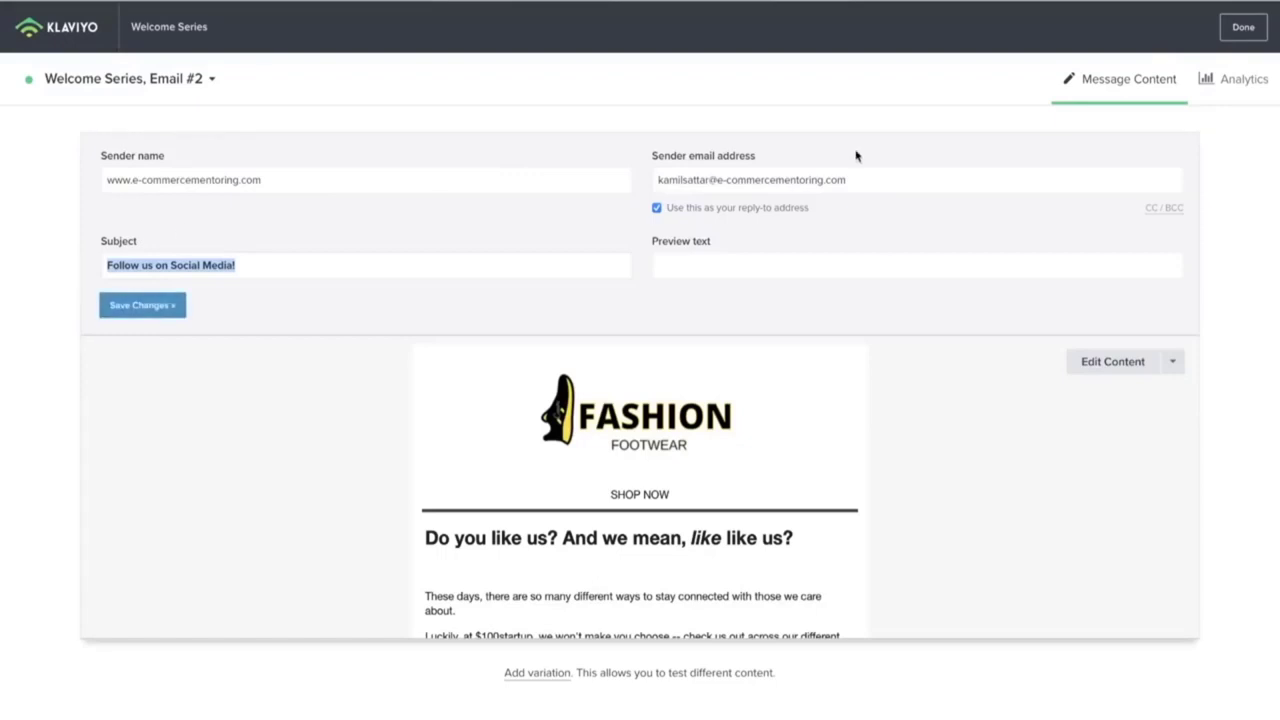
{"action": "left_click", "coordinate": [442, 171]}
{"action": "left_click_drag", "start_coordinate": [327, 188], "coordinate": [57, 157]}
{"action": "key", "text": "ctrl+v"}
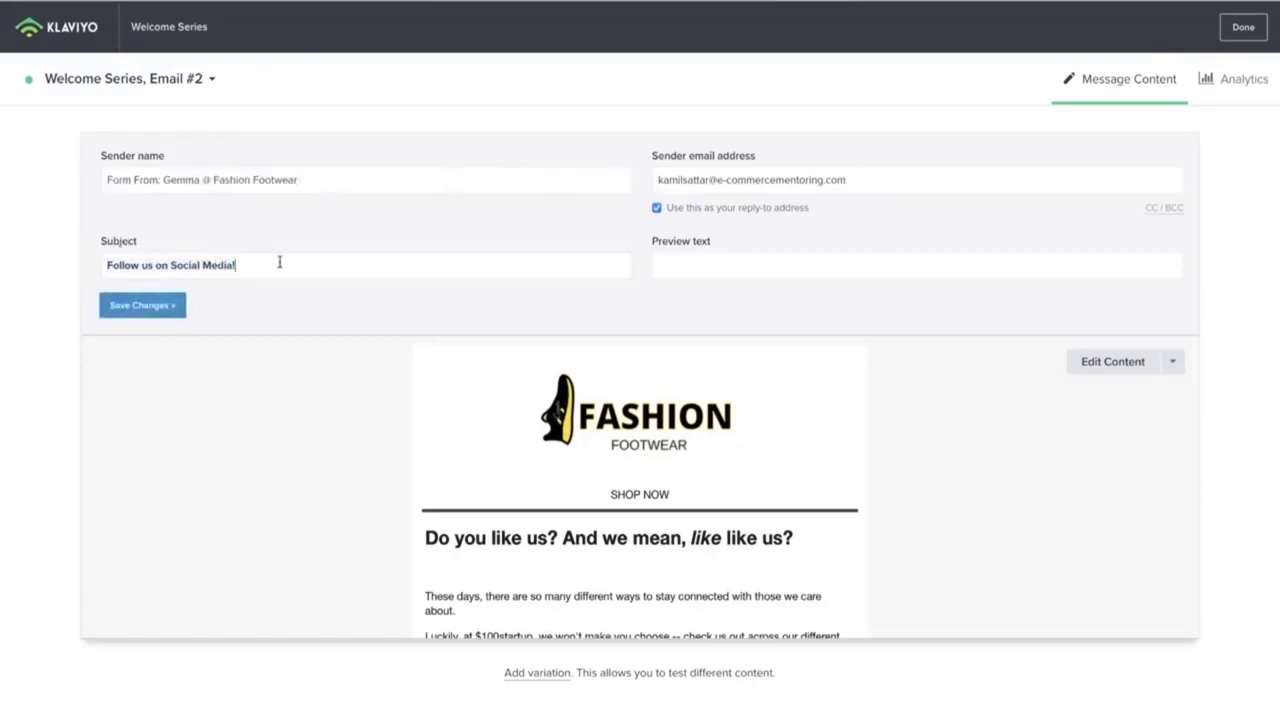
Step: Replace Email #2's subject with "Support The Sneaker Community On Instagram" from the Google Docs template and save the changes
{"action": "left_click_drag", "start_coordinate": [279, 262], "coordinate": [20, 265]}
{"action": "key", "text": "alt+Tab"}
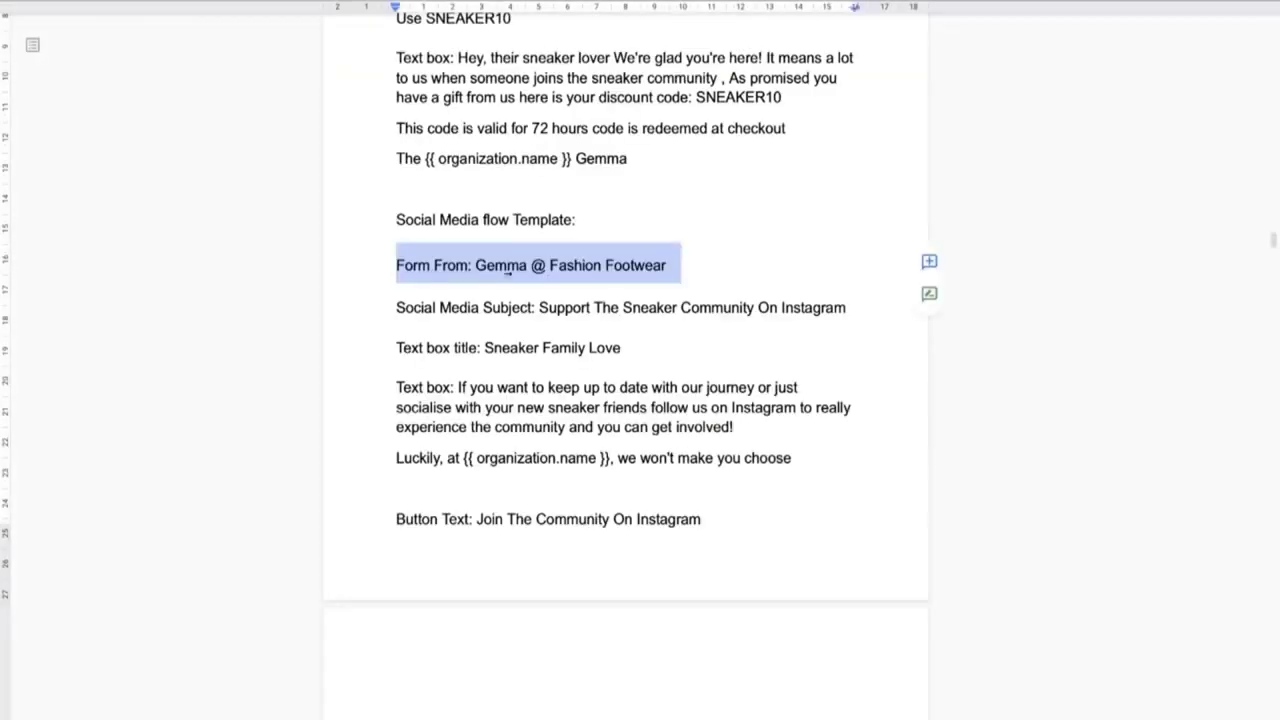
{"action": "left_click", "coordinate": [479, 303]}
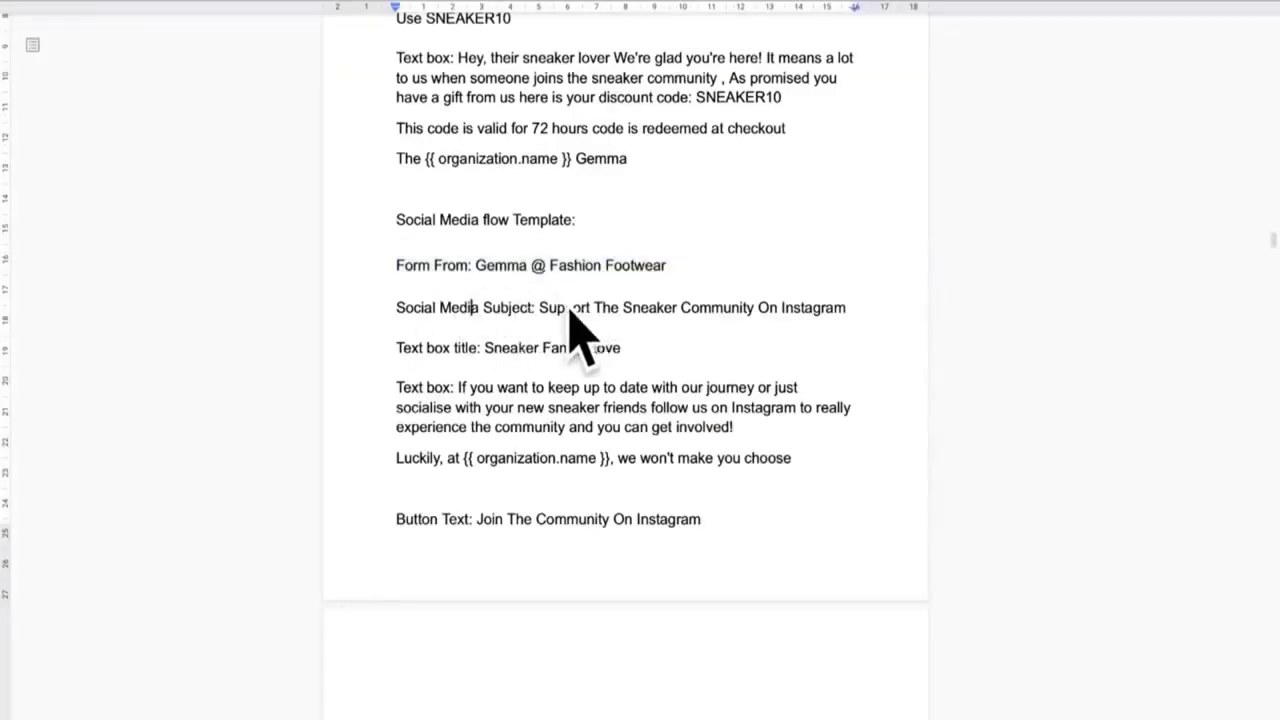
{"action": "left_click_drag", "start_coordinate": [539, 307], "coordinate": [846, 307]}
{"action": "right_click", "coordinate": [806, 307]}
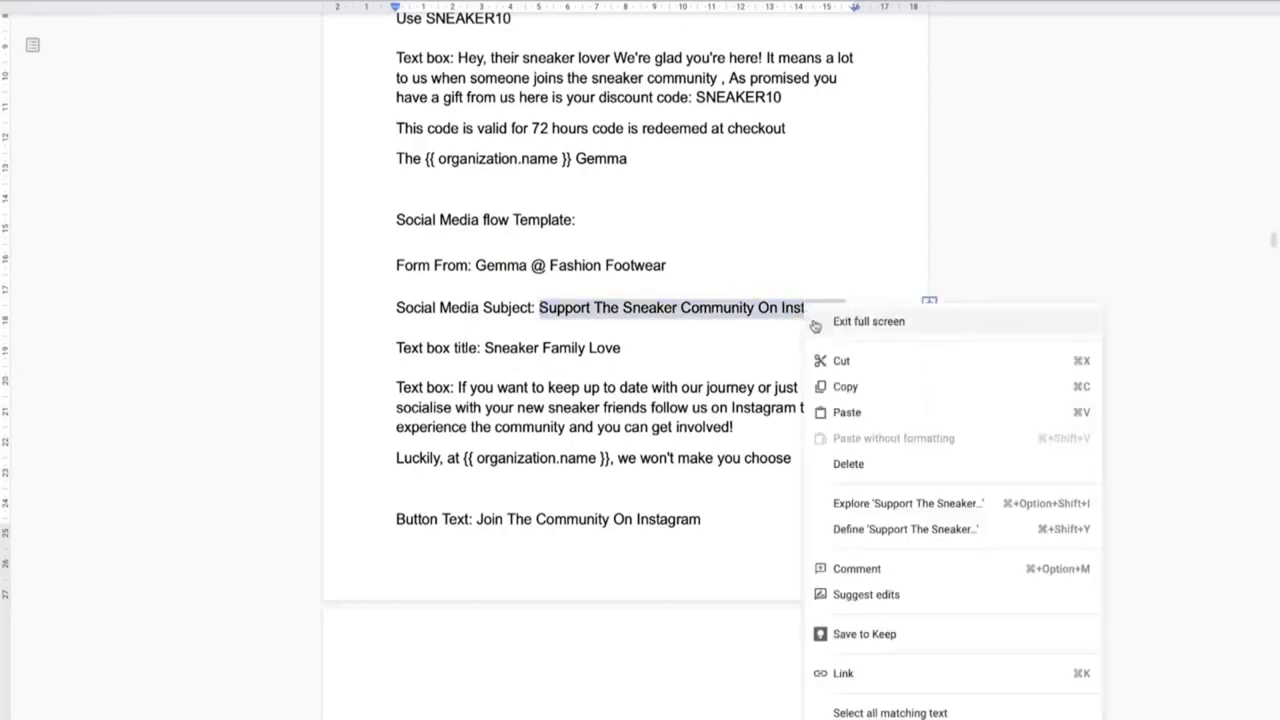
{"action": "left_click", "coordinate": [845, 387]}
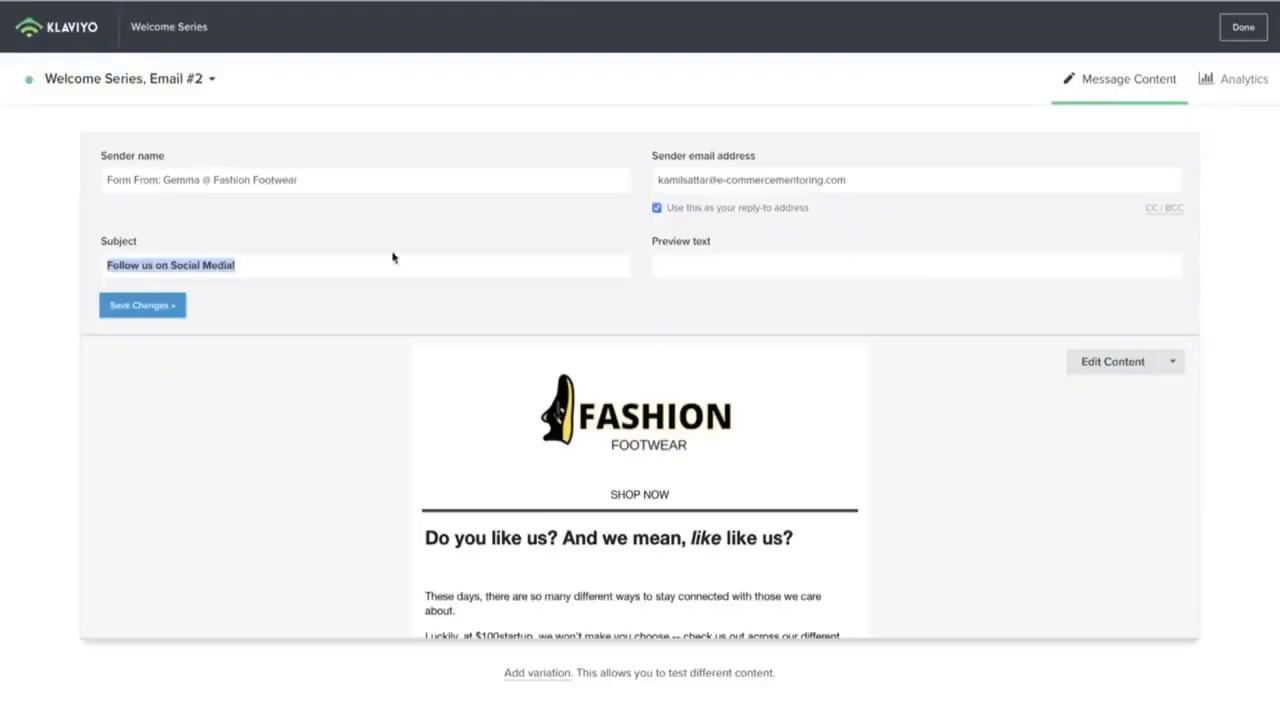
{"action": "key", "text": "ctrl+v"}
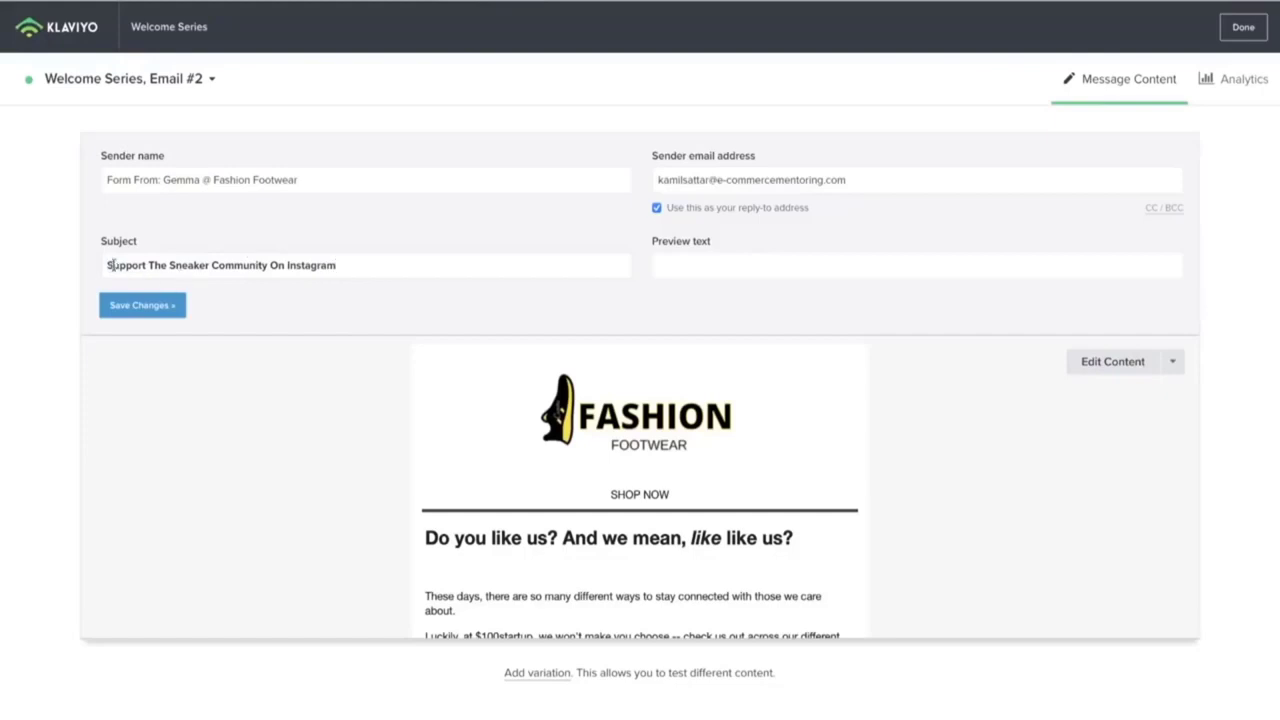
{"action": "mouse_move", "coordinate": [349, 261]}
{"action": "left_mouse_down"}
{"action": "mouse_move", "coordinate": [106, 264]}
{"action": "mouse_move", "coordinate": [361, 263]}
{"action": "left_mouse_up"}
{"action": "left_click", "coordinate": [361, 263]}
{"action": "left_click", "coordinate": [162, 316]}
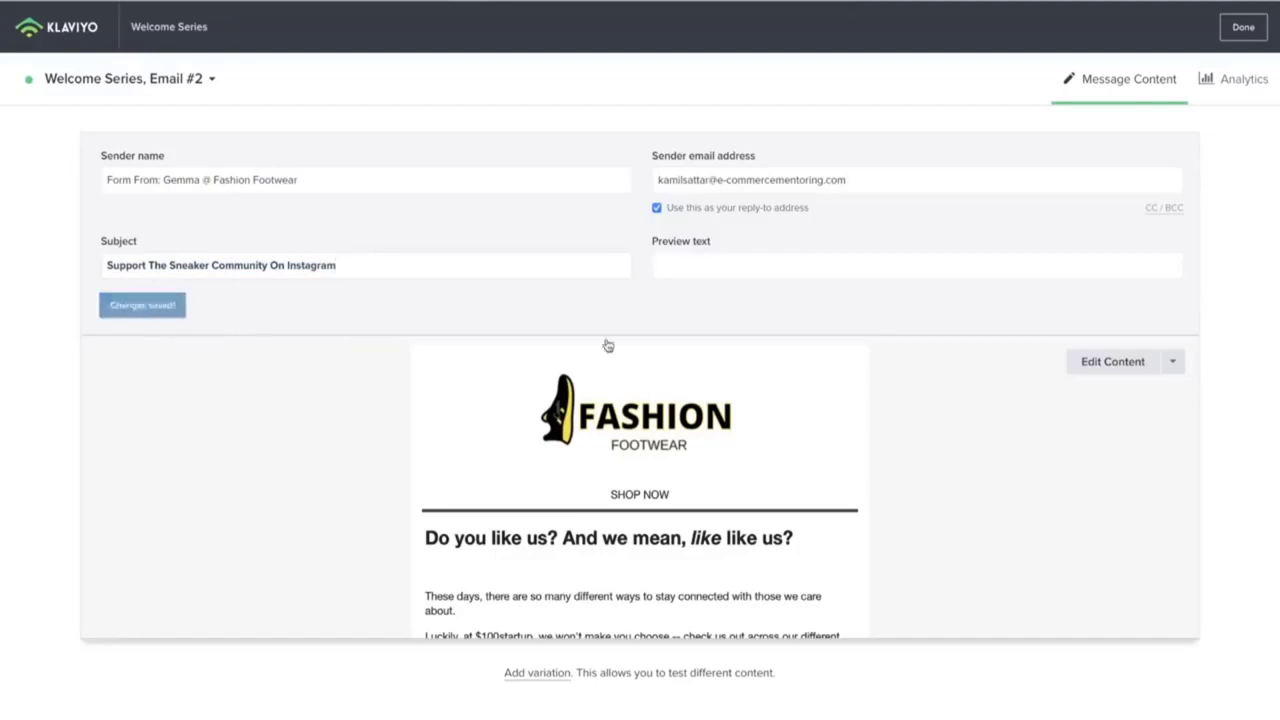
Step: Open Email #2's content and replace its heading with "Sneaker Family Love" from the Google Docs Social Media flow template
{"action": "left_click", "coordinate": [1104, 364]}
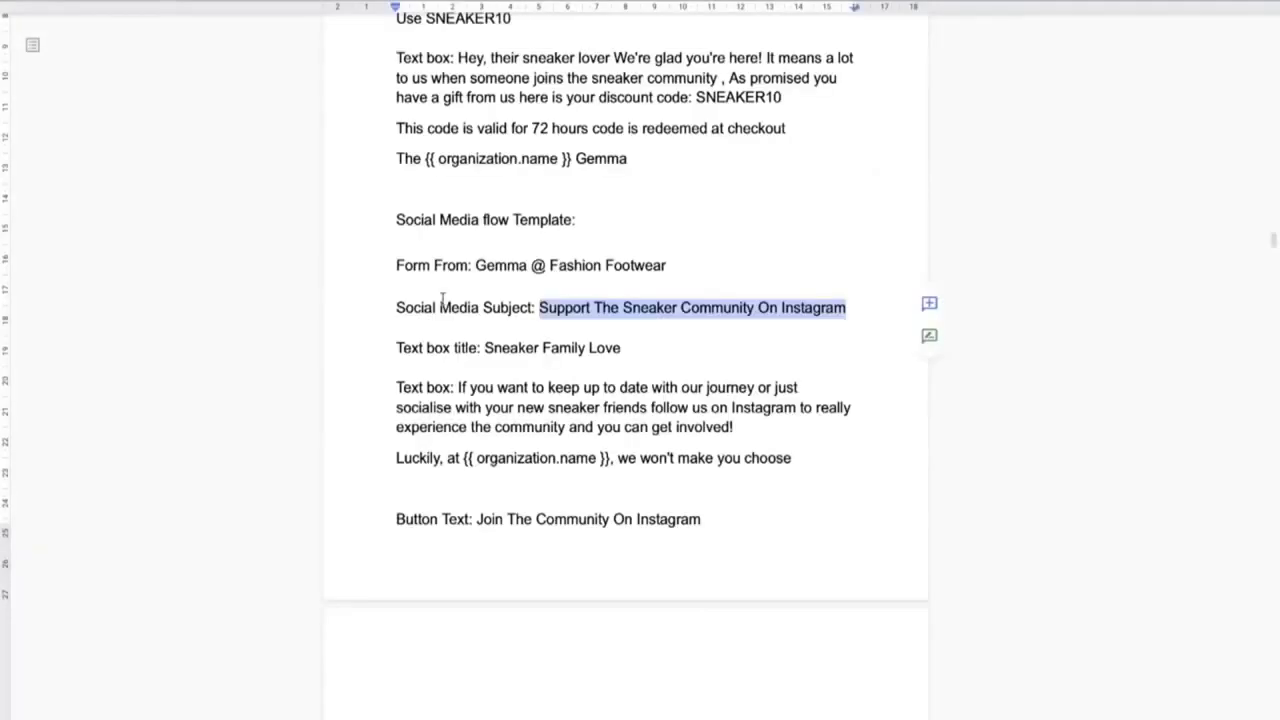
{"action": "left_click", "coordinate": [542, 350]}
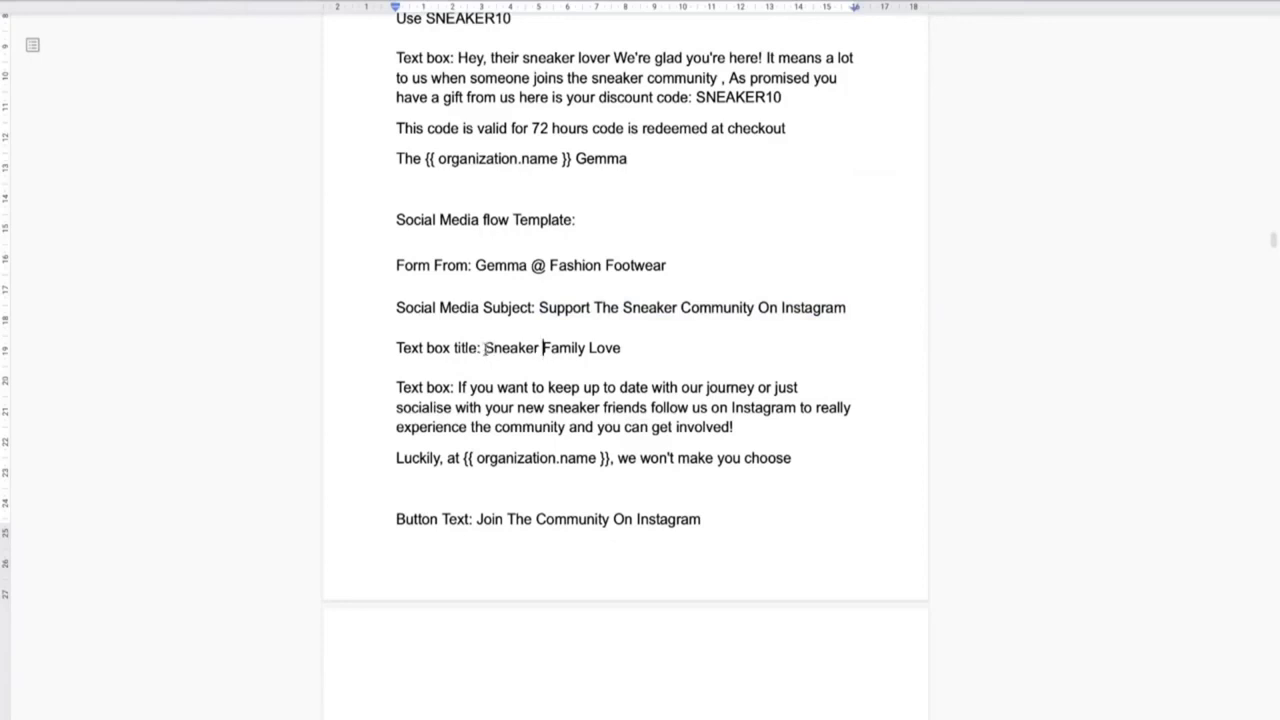
{"action": "left_click_drag", "start_coordinate": [485, 348], "coordinate": [620, 348]}
{"action": "right_click", "coordinate": [580, 350]}
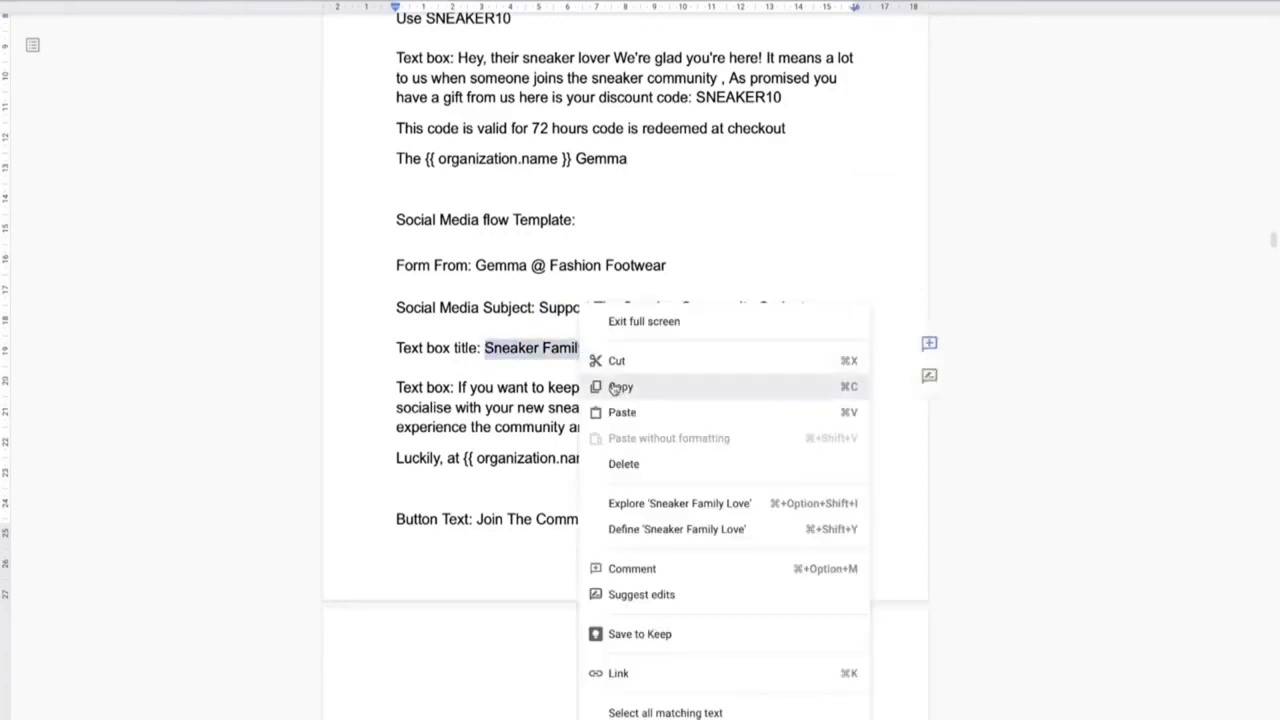
{"action": "left_click", "coordinate": [616, 387]}
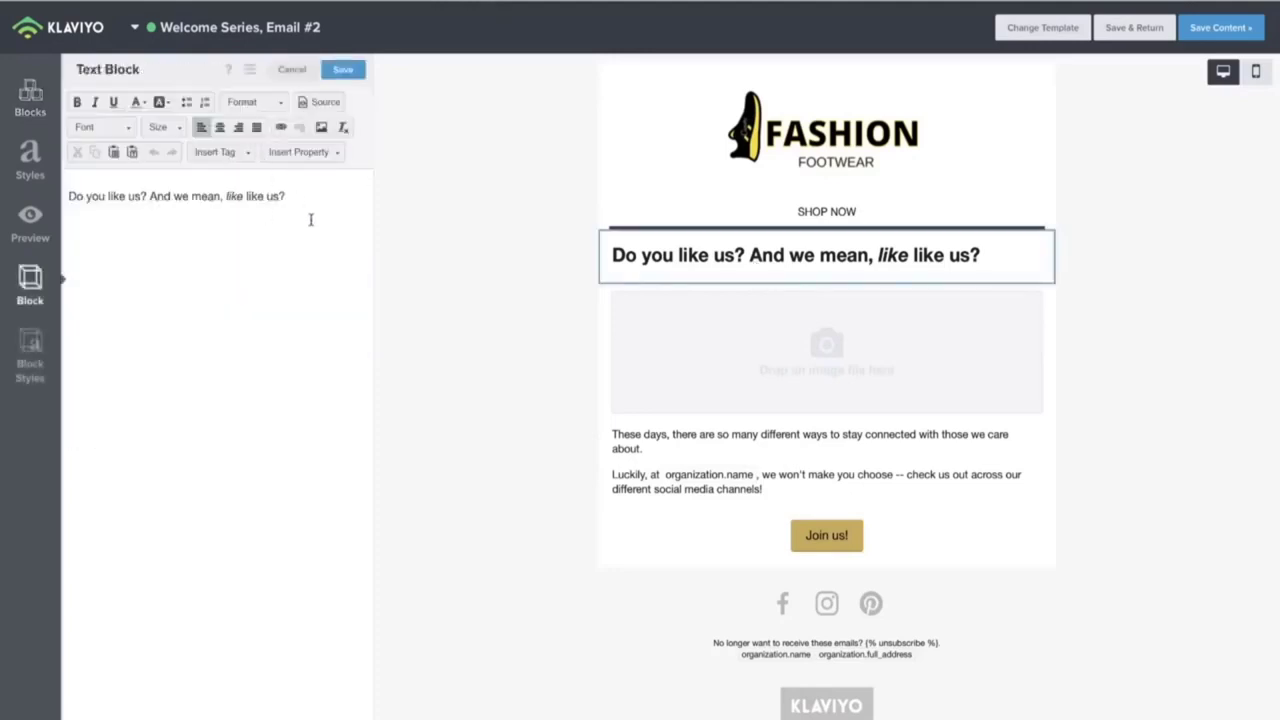
{"action": "left_click_drag", "start_coordinate": [310, 220], "coordinate": [36, 190]}
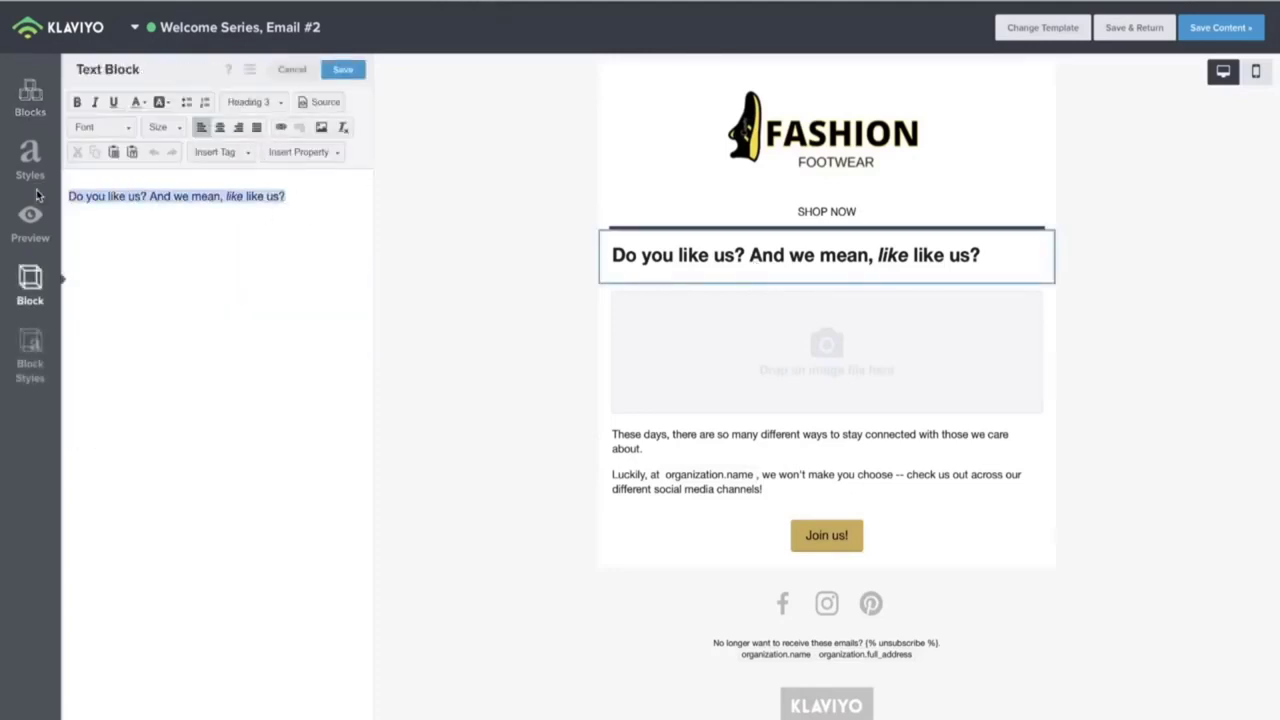
{"action": "key", "text": "ctrl+v"}
Step: Center Email #2's "Sneaker Family Love" heading, make it bold and set its font size to 28
{"action": "left_click_drag", "start_coordinate": [251, 196], "coordinate": [60, 196]}
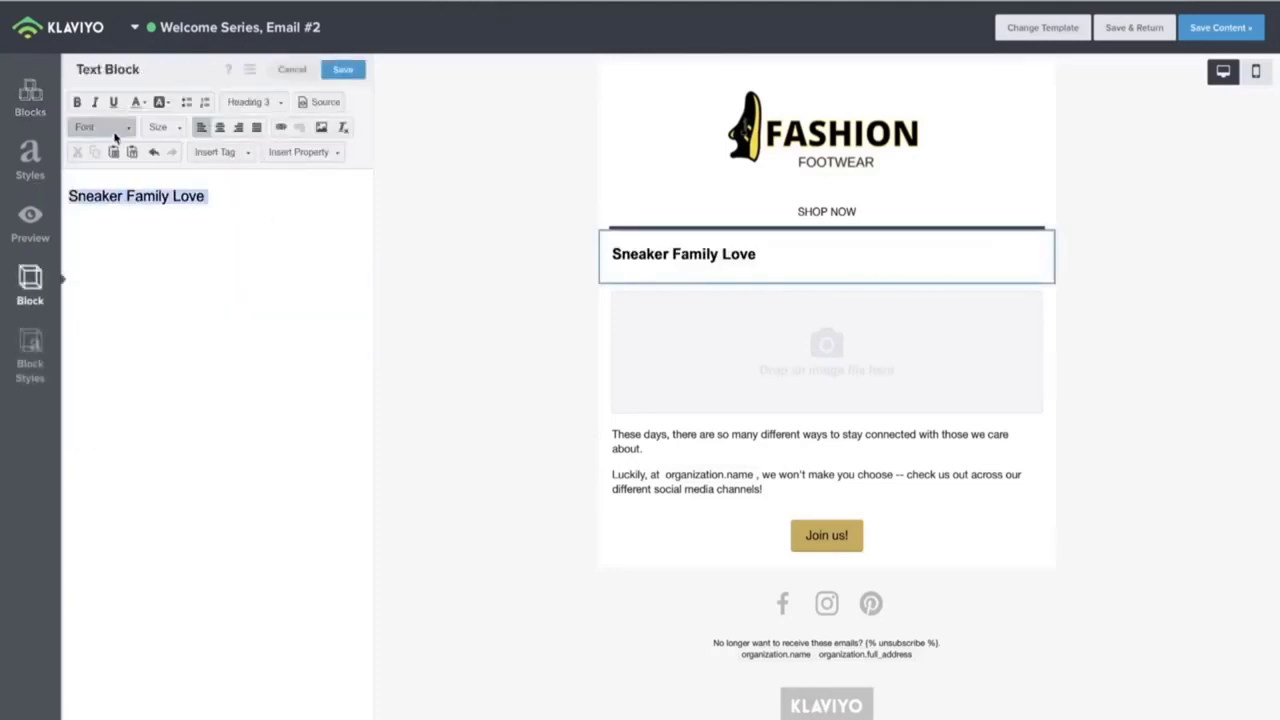
{"action": "left_click", "coordinate": [221, 127]}
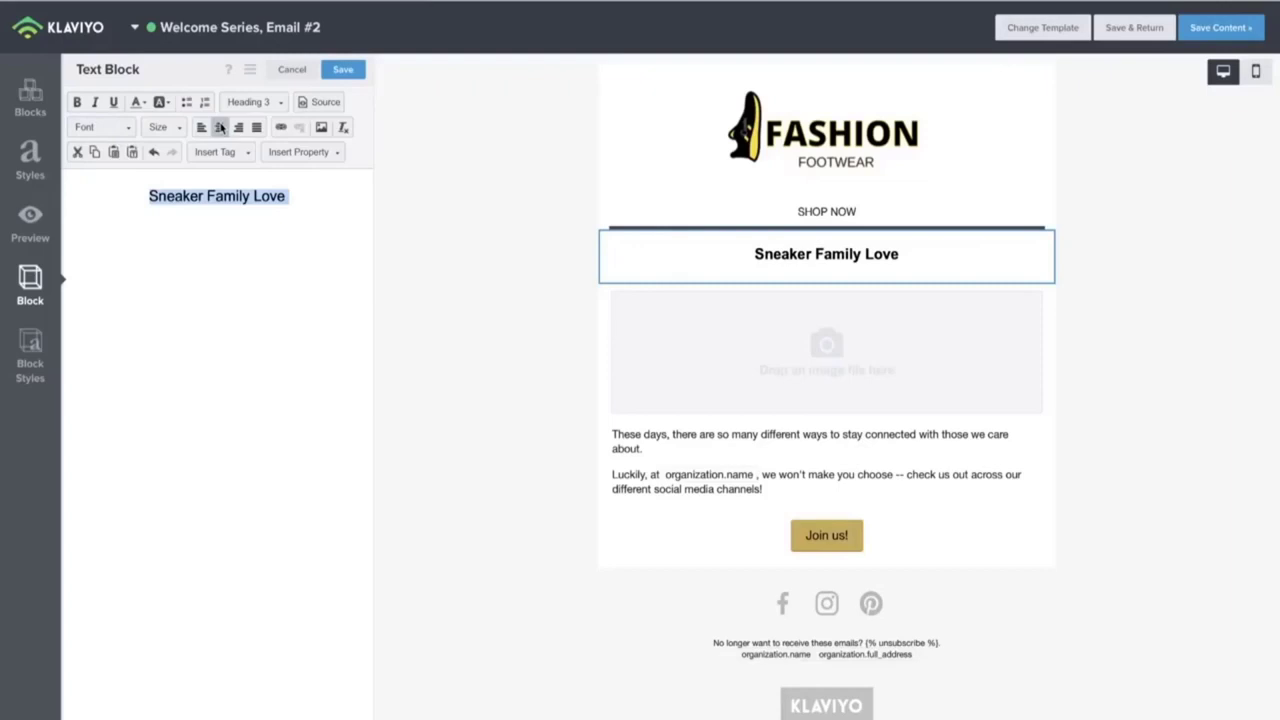
{"action": "left_click", "coordinate": [77, 102]}
{"action": "left_click", "coordinate": [162, 127]}
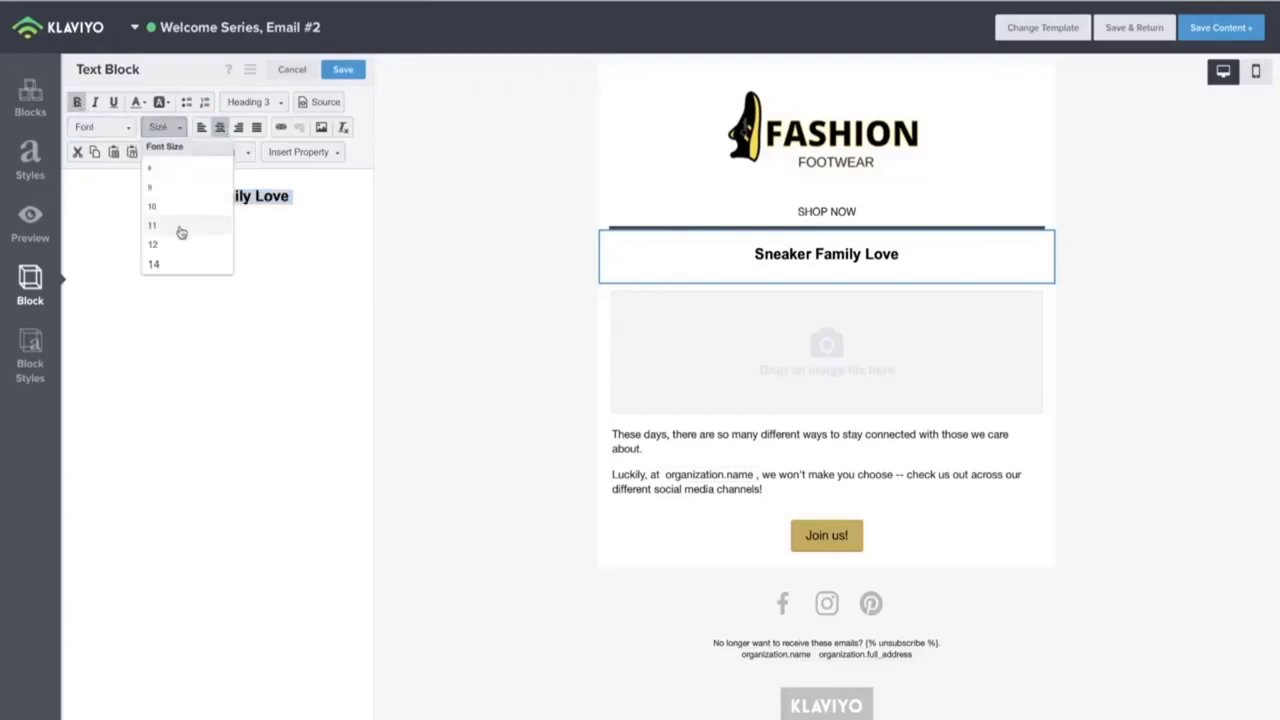
{"action": "scroll", "coordinate": [180, 232], "scroll_direction": "down", "scroll_amount": 3}
{"action": "left_click", "coordinate": [158, 213]}
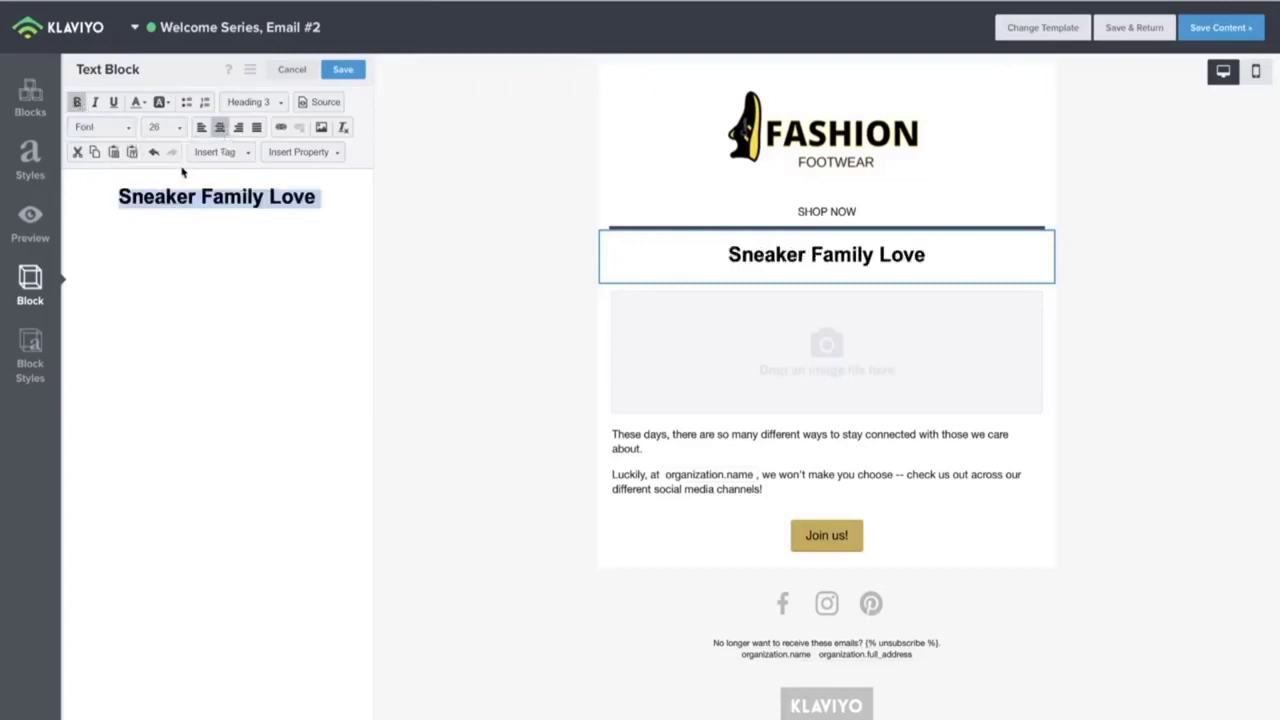
{"action": "left_click", "coordinate": [163, 127]}
{"action": "left_click", "coordinate": [175, 247]}
{"action": "left_click", "coordinate": [318, 333]}
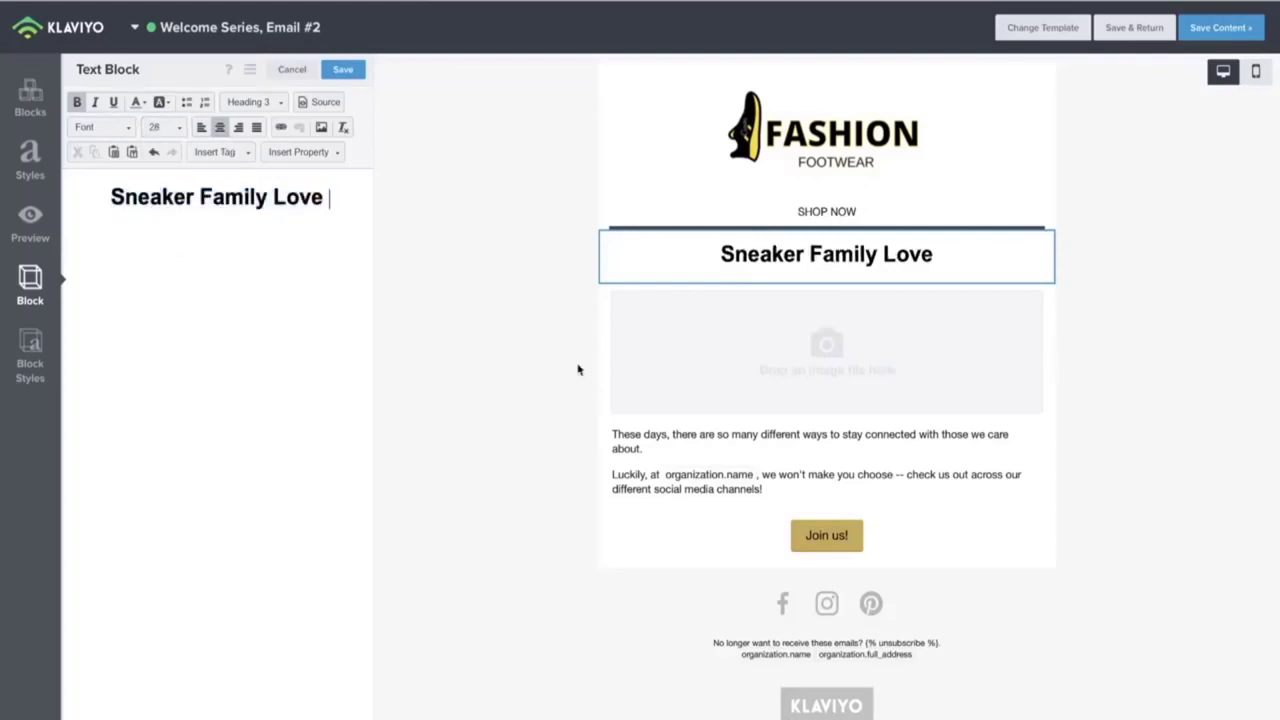
{"action": "left_click", "coordinate": [860, 355]}
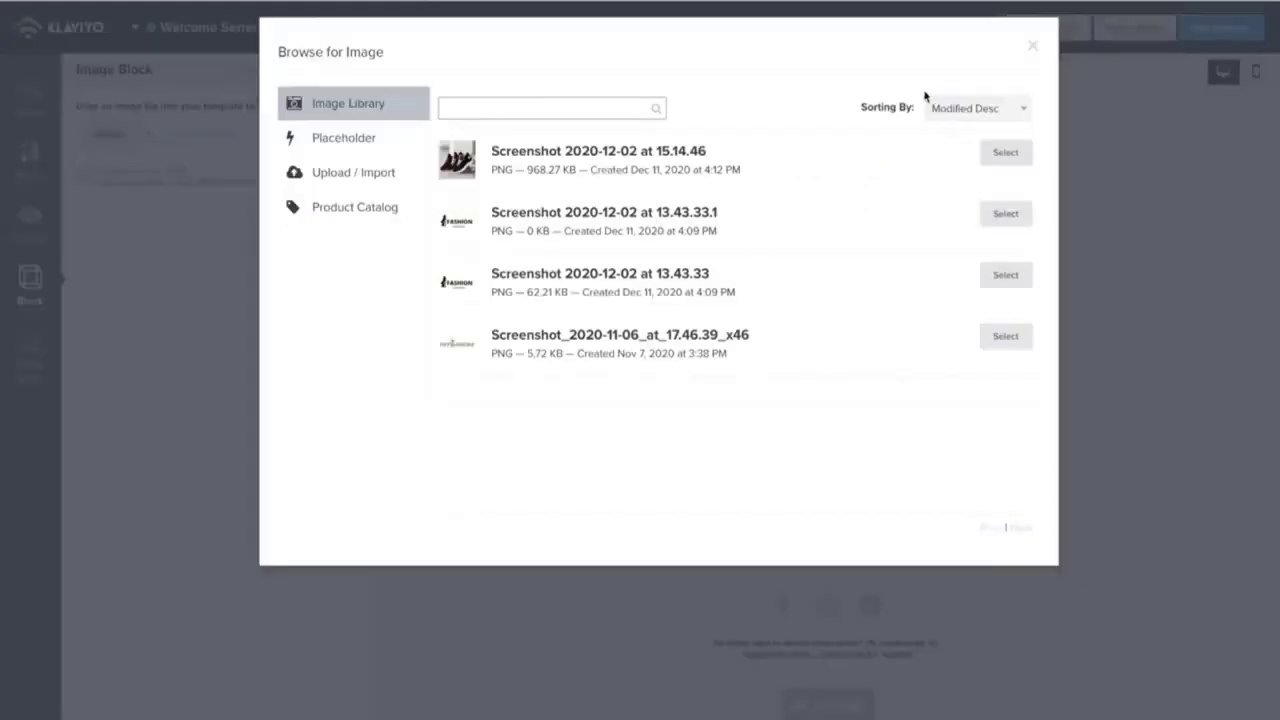
{"action": "left_click", "coordinate": [1030, 47]}
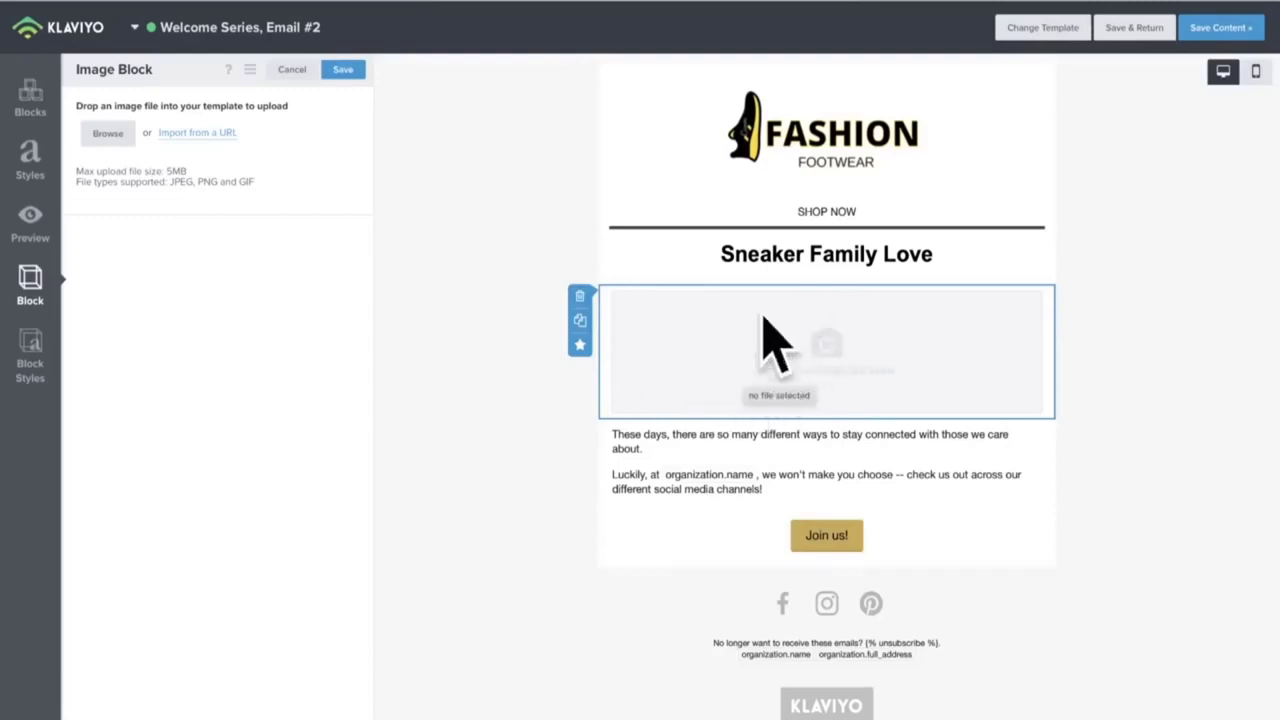
Step: Replace Email #2's body text with the "If you want to keep up to date" message through the "Button Text" line from the Google Docs template
{"action": "left_click", "coordinate": [662, 479]}
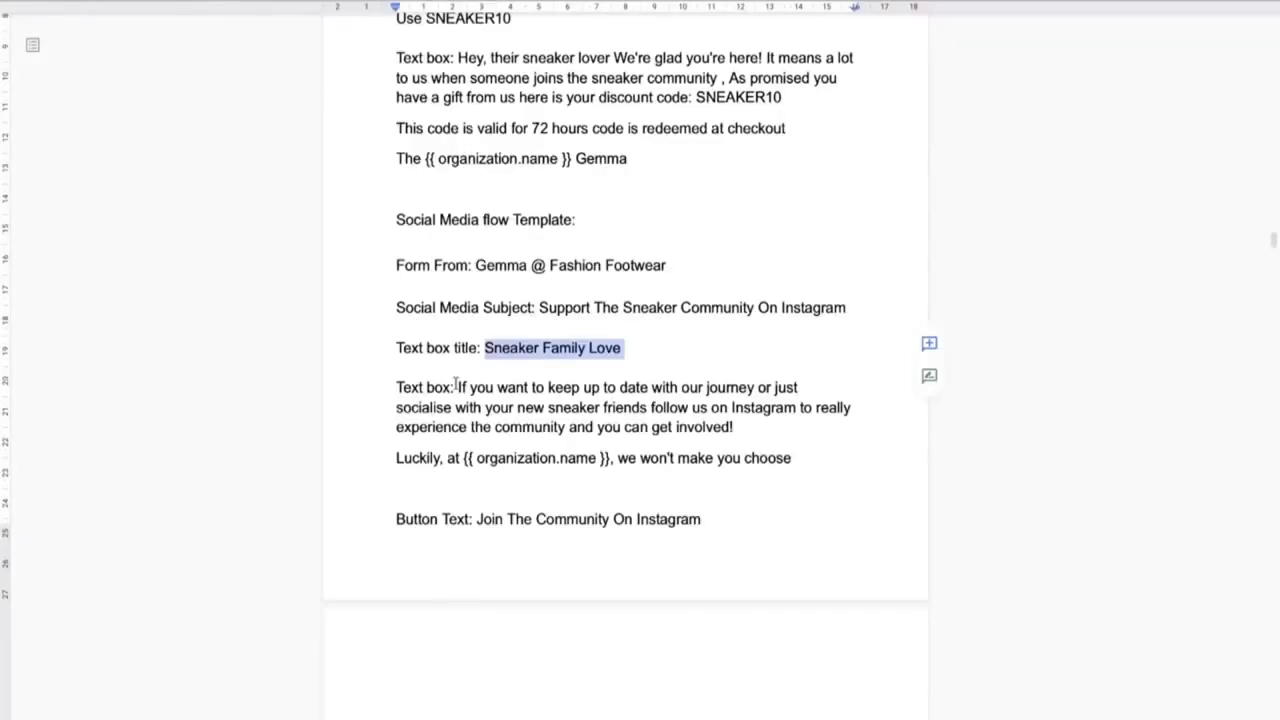
{"action": "left_click", "coordinate": [455, 386]}
{"action": "left_click_drag", "start_coordinate": [457, 387], "coordinate": [726, 507]}
{"action": "right_click", "coordinate": [665, 435]}
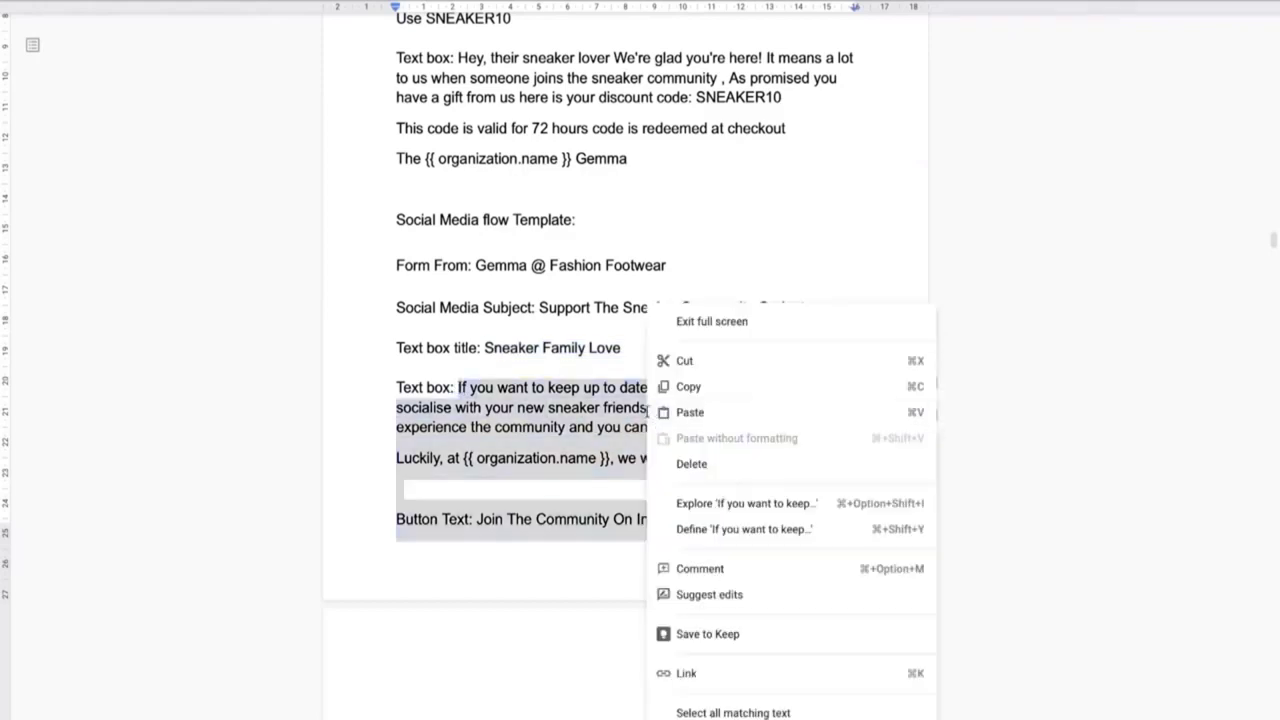
{"action": "left_click", "coordinate": [689, 389]}
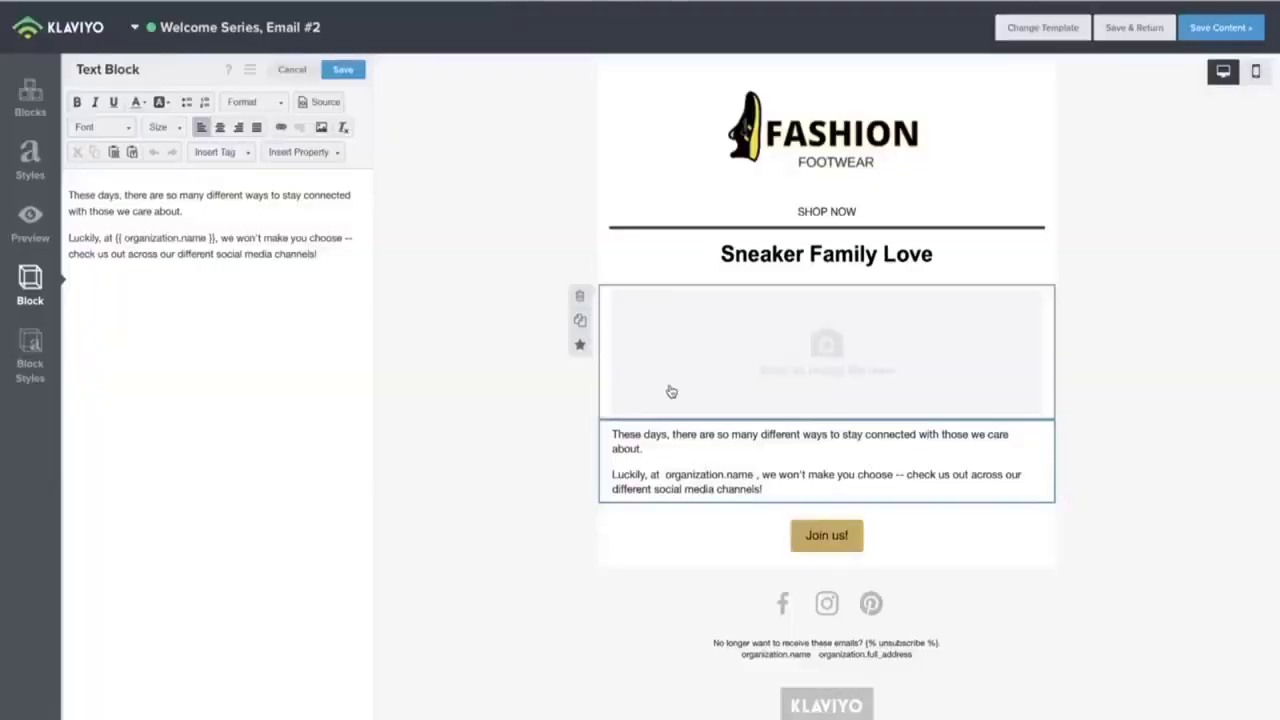
{"action": "left_click_drag", "start_coordinate": [351, 260], "coordinate": [20, 183]}
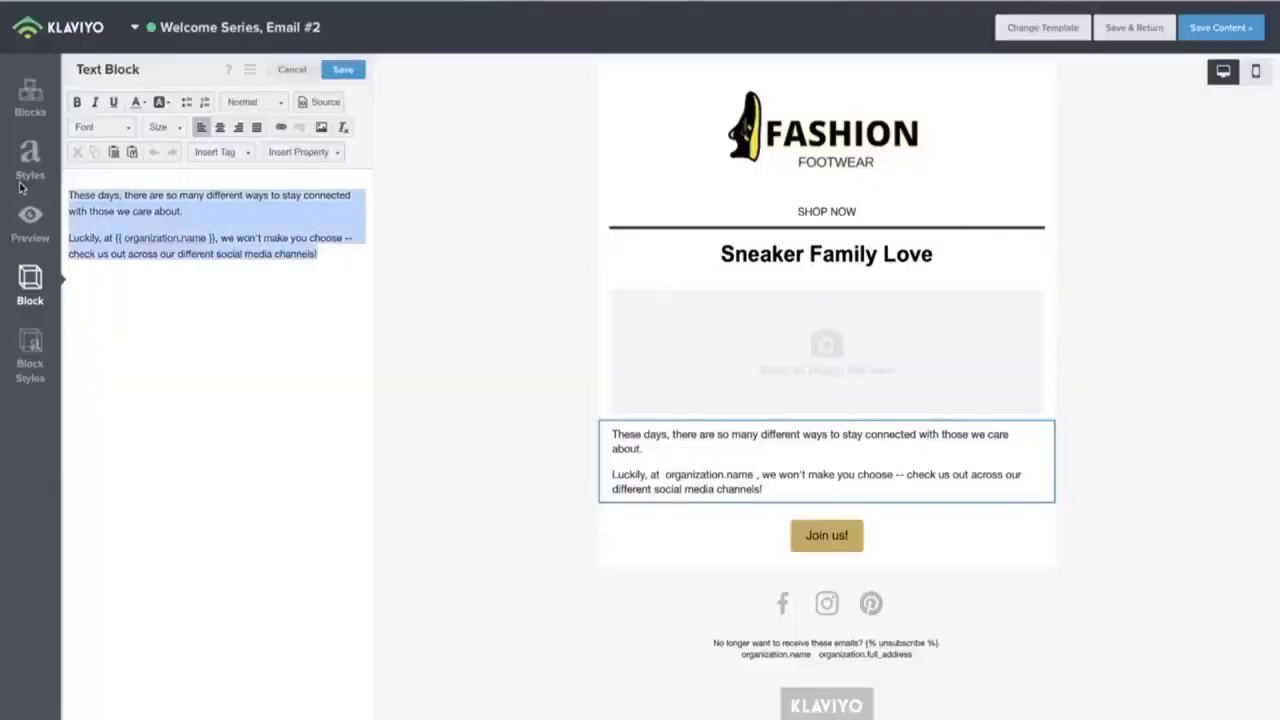
{"action": "key", "text": "ctrl+v"}
Step: Center Email #2's body text and set its font size to 24
{"action": "left_click_drag", "start_coordinate": [133, 410], "coordinate": [50, 182]}
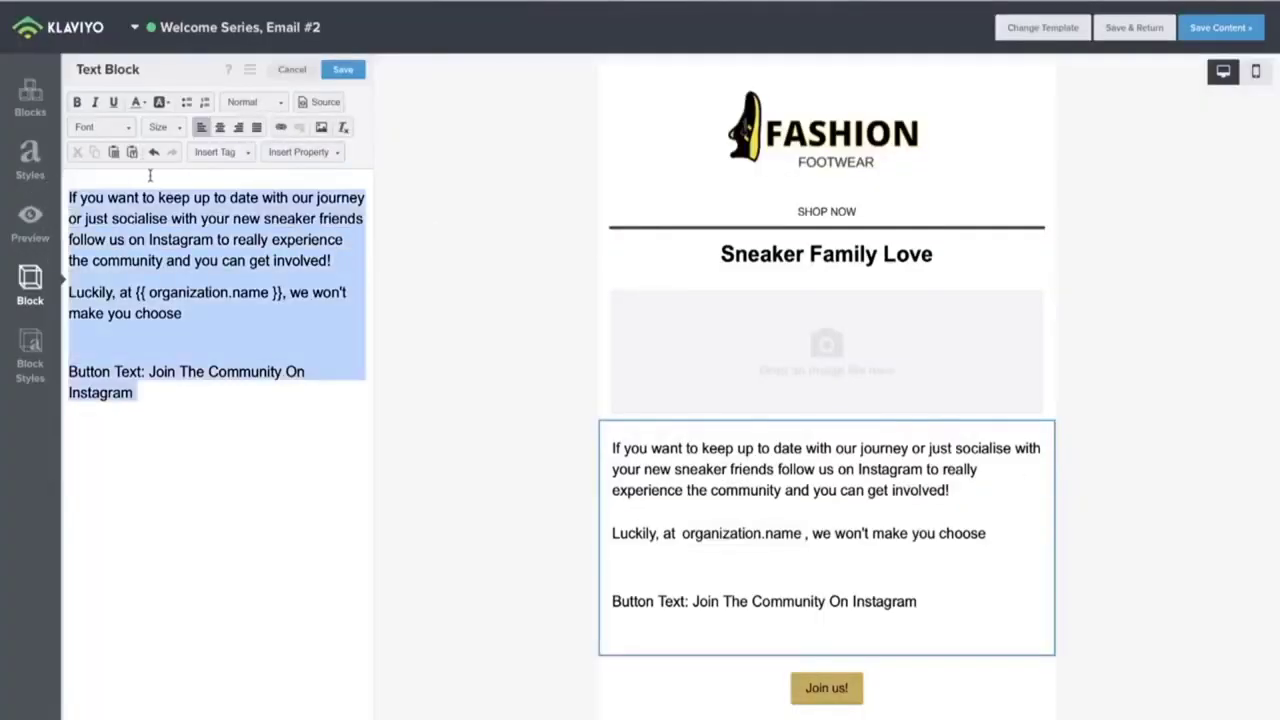
{"action": "left_click", "coordinate": [219, 127]}
{"action": "left_click", "coordinate": [180, 128]}
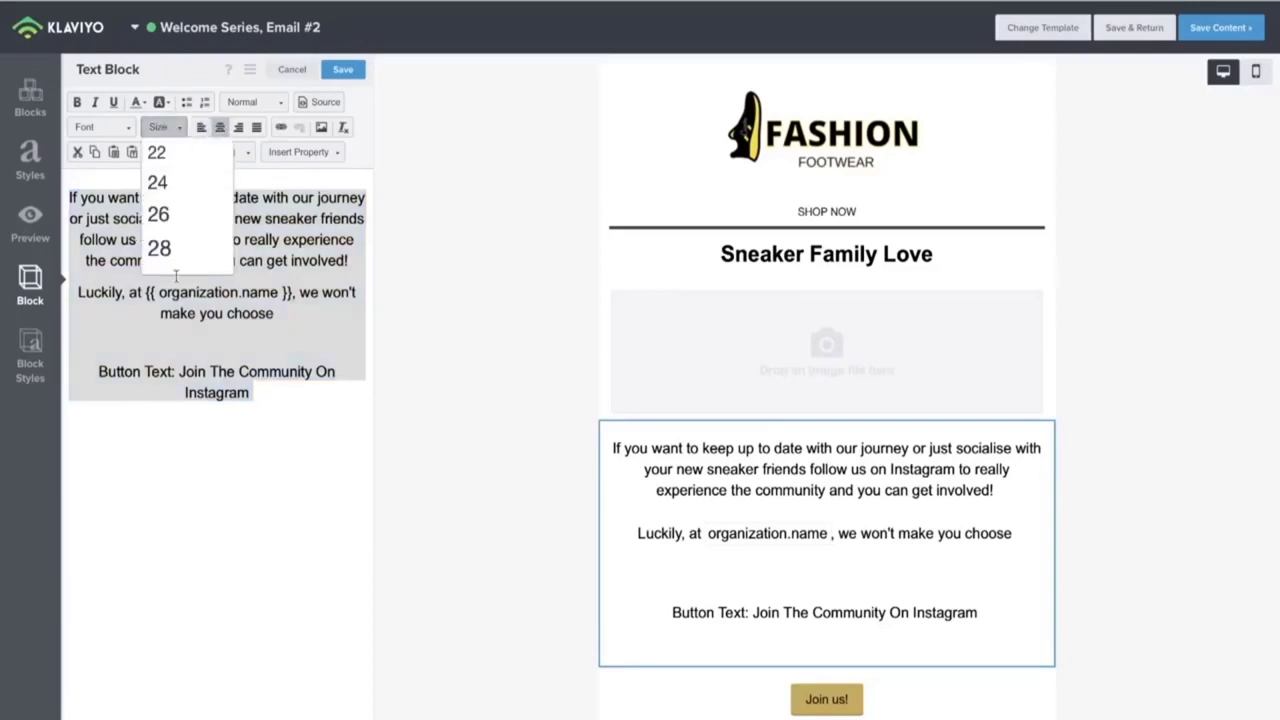
{"action": "left_click", "coordinate": [172, 189]}
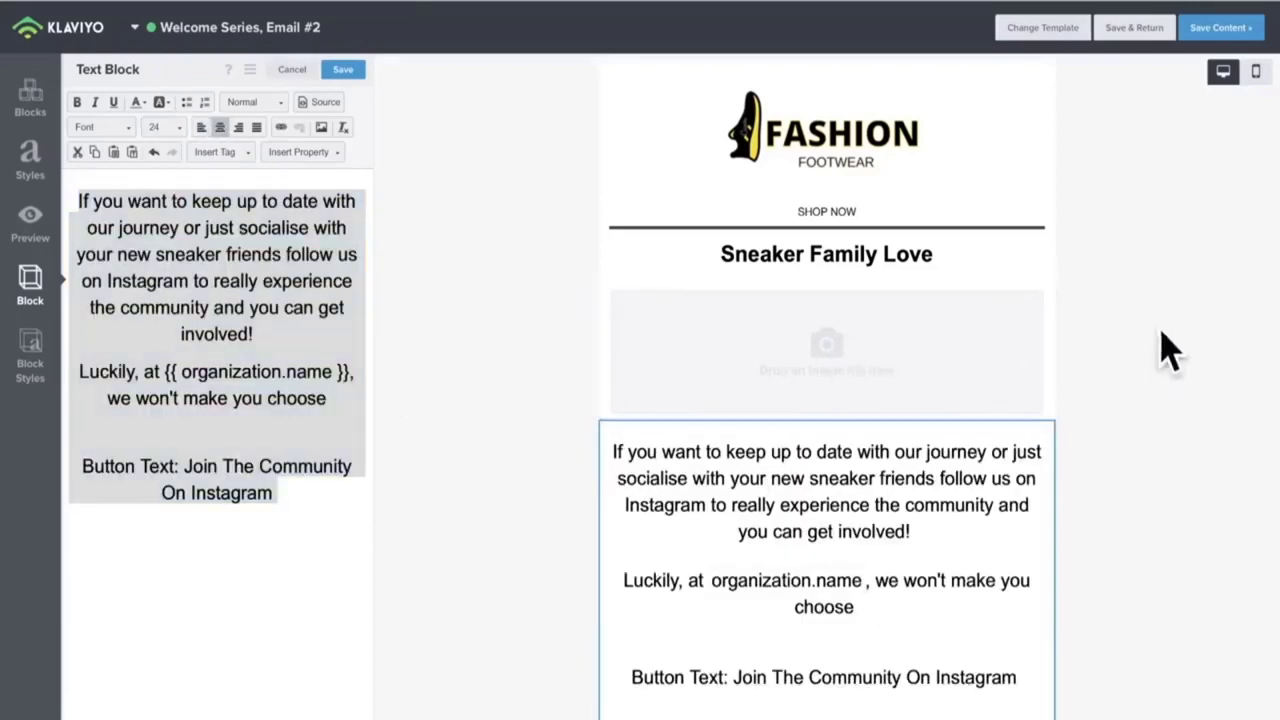
Step: Replace the label of Email #2's "Join us!" button with wording that starts with "Follow"
{"action": "scroll", "coordinate": [1165, 310], "scroll_direction": "down", "scroll_amount": 5}
{"action": "left_click", "coordinate": [836, 480]}
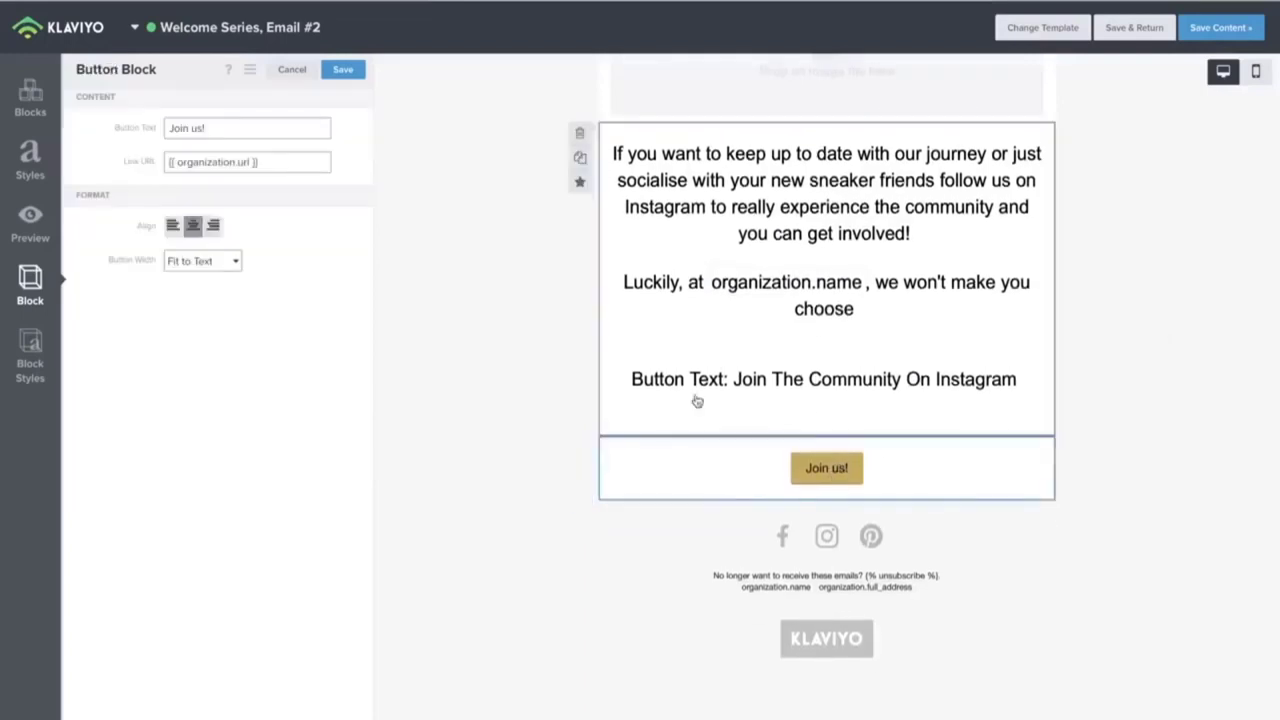
{"action": "left_click_drag", "start_coordinate": [224, 126], "coordinate": [94, 126]}
{"action": "key", "text": "BackSpace"}
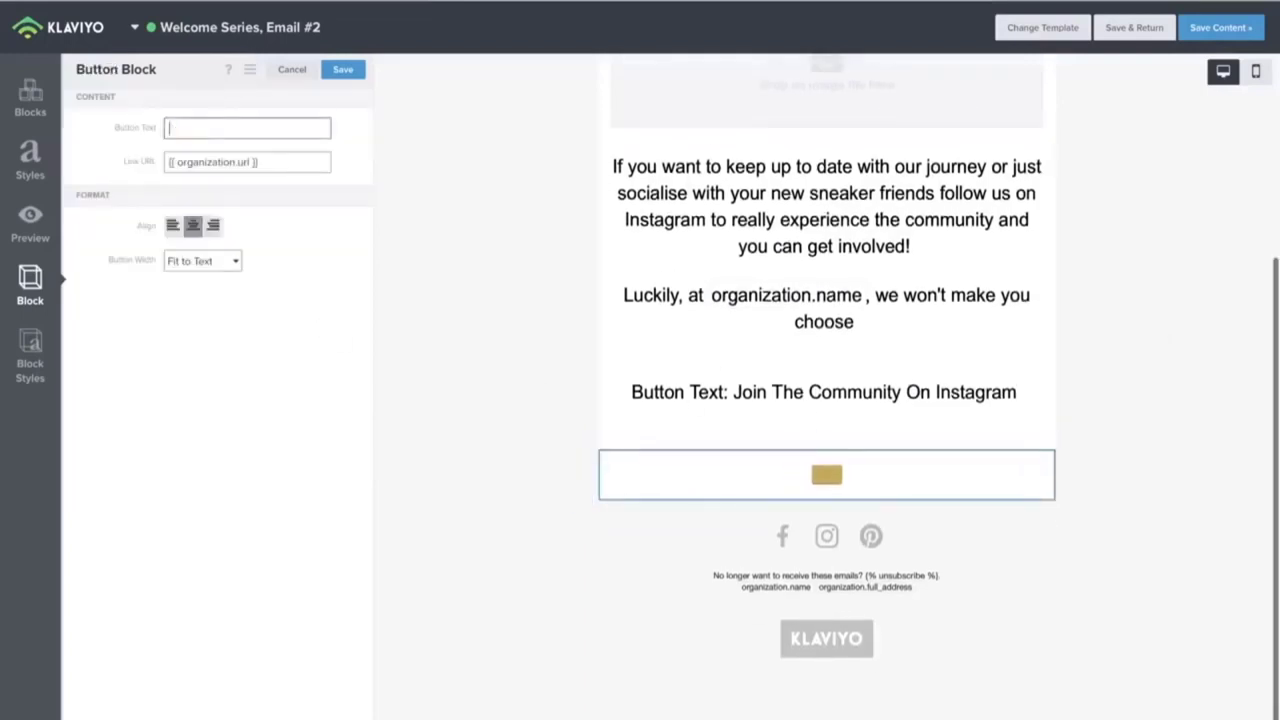
{"action": "type", "text": "Follow Kl"}
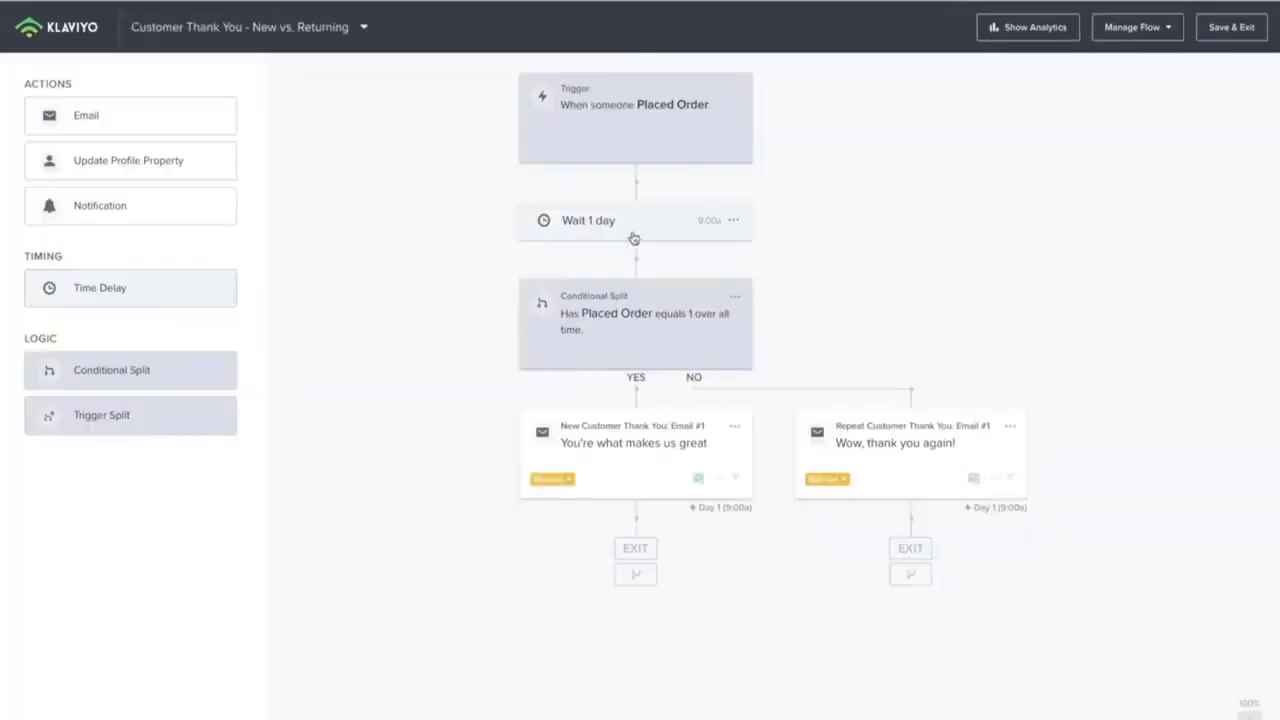
Step: Set the time delay in the Customer Thank You - New vs. Returning flow to 1 hour
{"action": "left_click", "coordinate": [644, 234]}
{"action": "left_click", "coordinate": [112, 152]}
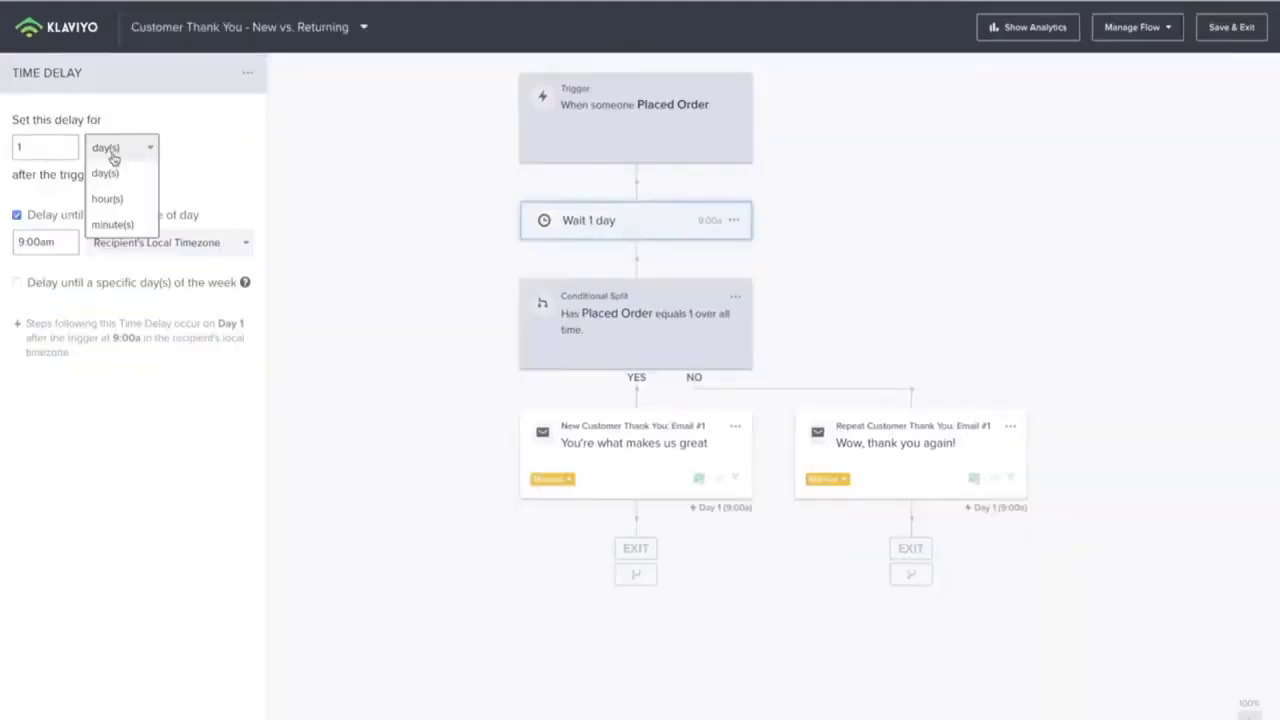
{"action": "left_click", "coordinate": [114, 200]}
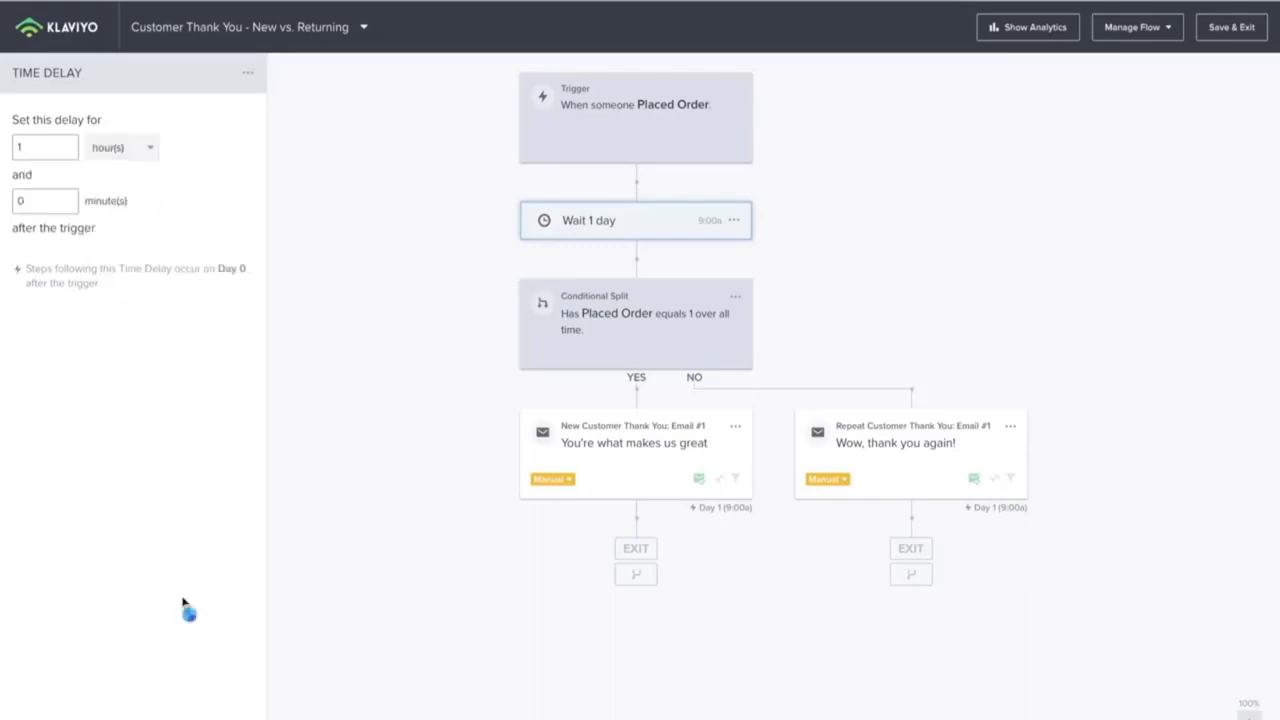
{"action": "left_click", "coordinate": [295, 472]}
Step: Turn off Smart Sending and turn on UTM tracking for New Customer Thank You: Email #1
{"action": "left_click", "coordinate": [632, 318]}
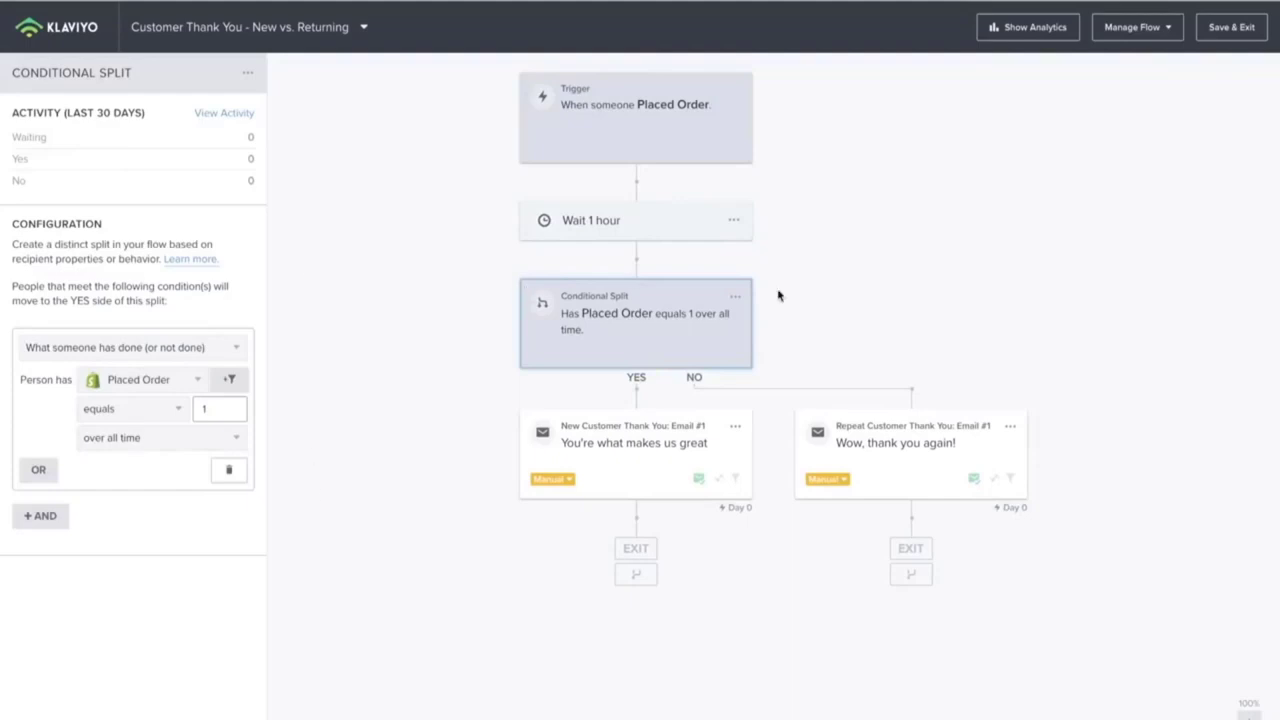
{"action": "left_click", "coordinate": [648, 457]}
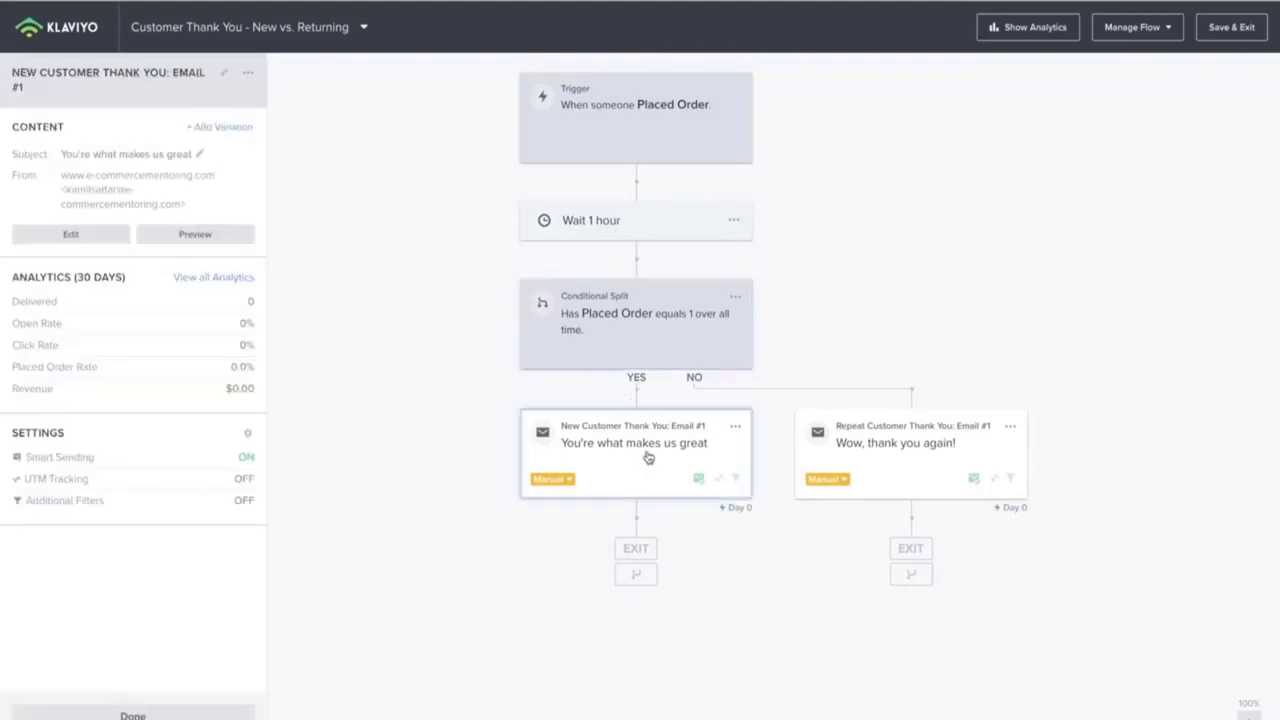
{"action": "left_click", "coordinate": [238, 457]}
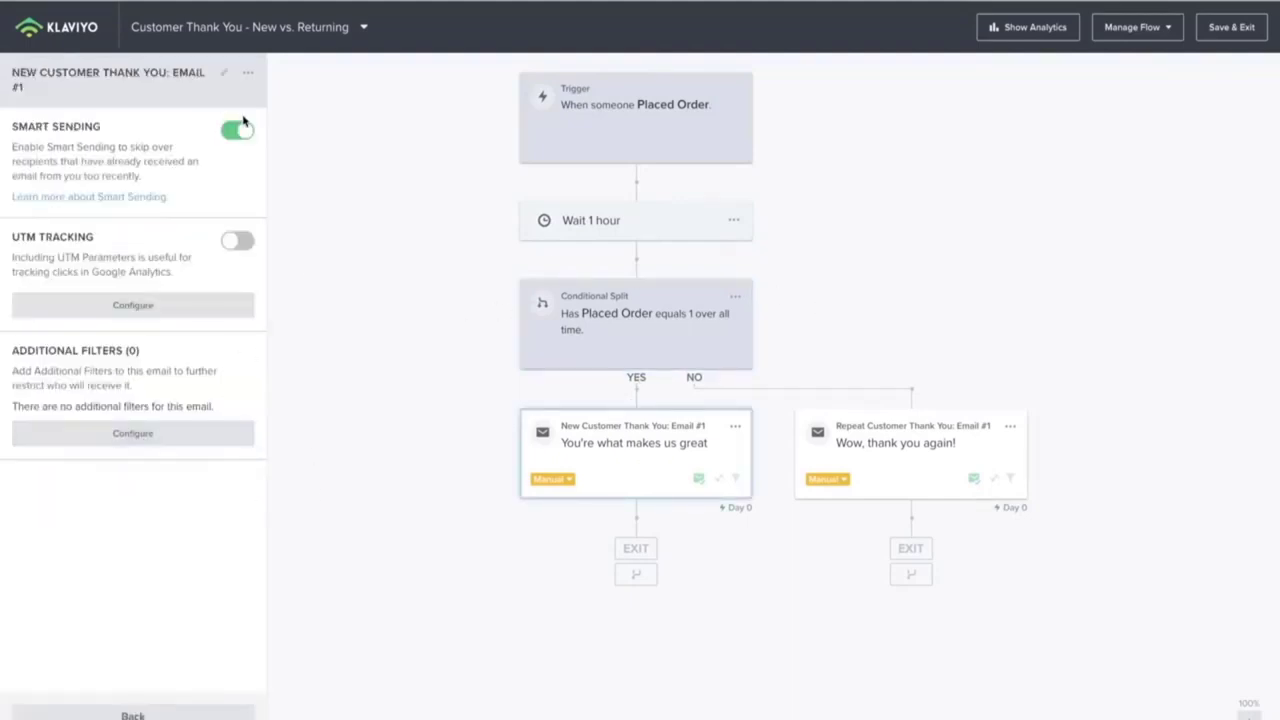
{"action": "left_click", "coordinate": [242, 131]}
{"action": "left_click", "coordinate": [231, 238]}
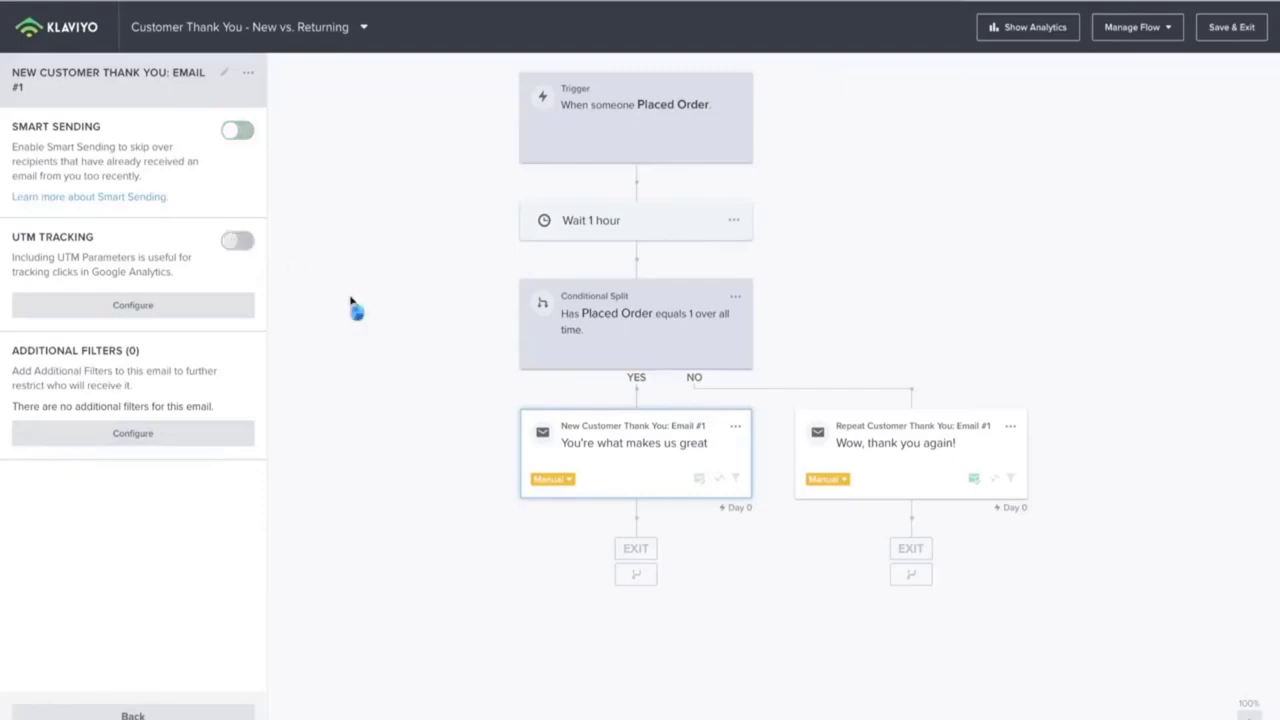
Step: Set both the New Customer and Repeat Customer Thank You emails to Live
{"action": "left_click", "coordinate": [565, 484]}
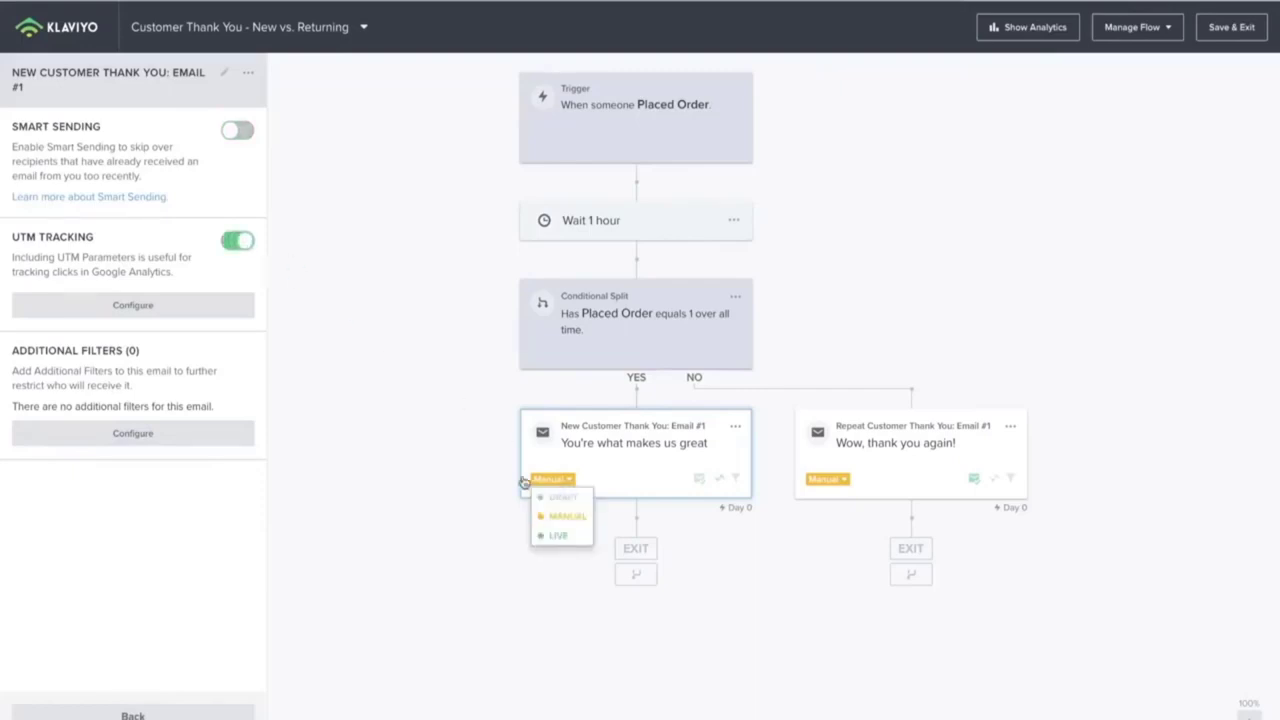
{"action": "left_click", "coordinate": [558, 538]}
{"action": "left_click", "coordinate": [828, 481]}
{"action": "left_click", "coordinate": [825, 537]}
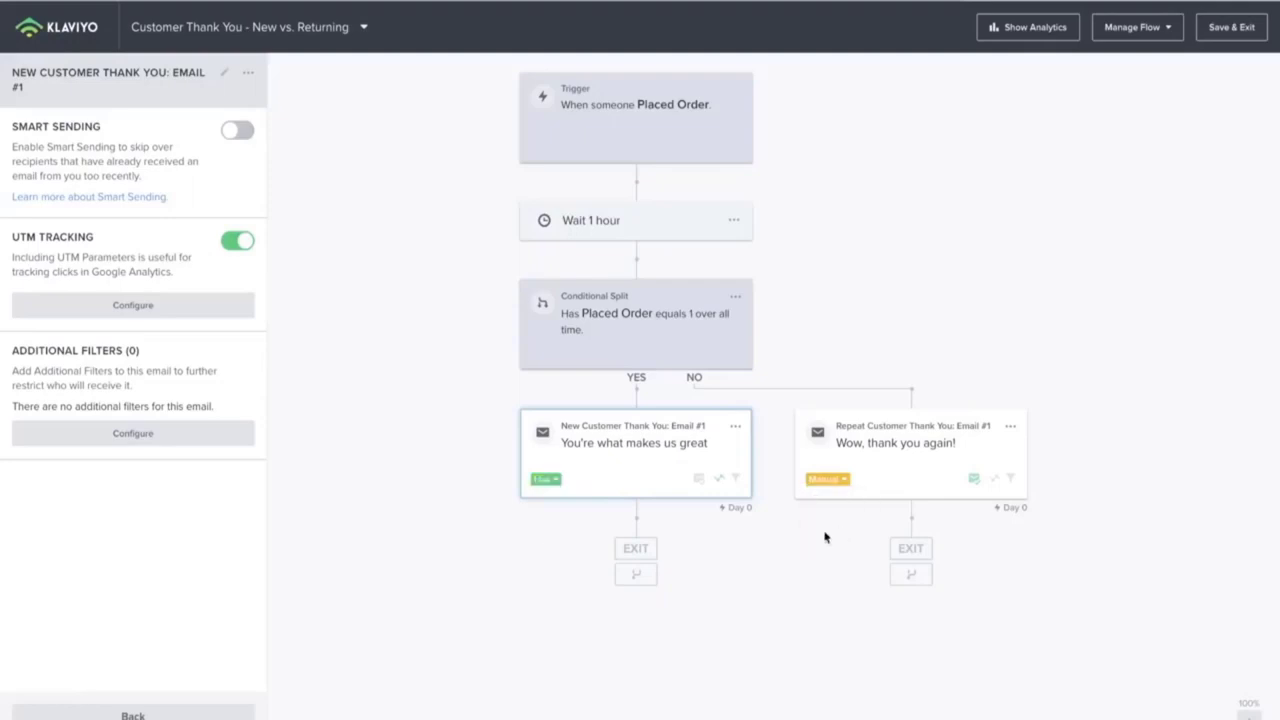
Step: Open the content of New Customer Thank You: Email #1 and replace its sender name with the "Form From" line copied from the template document
{"action": "left_click", "coordinate": [612, 433]}
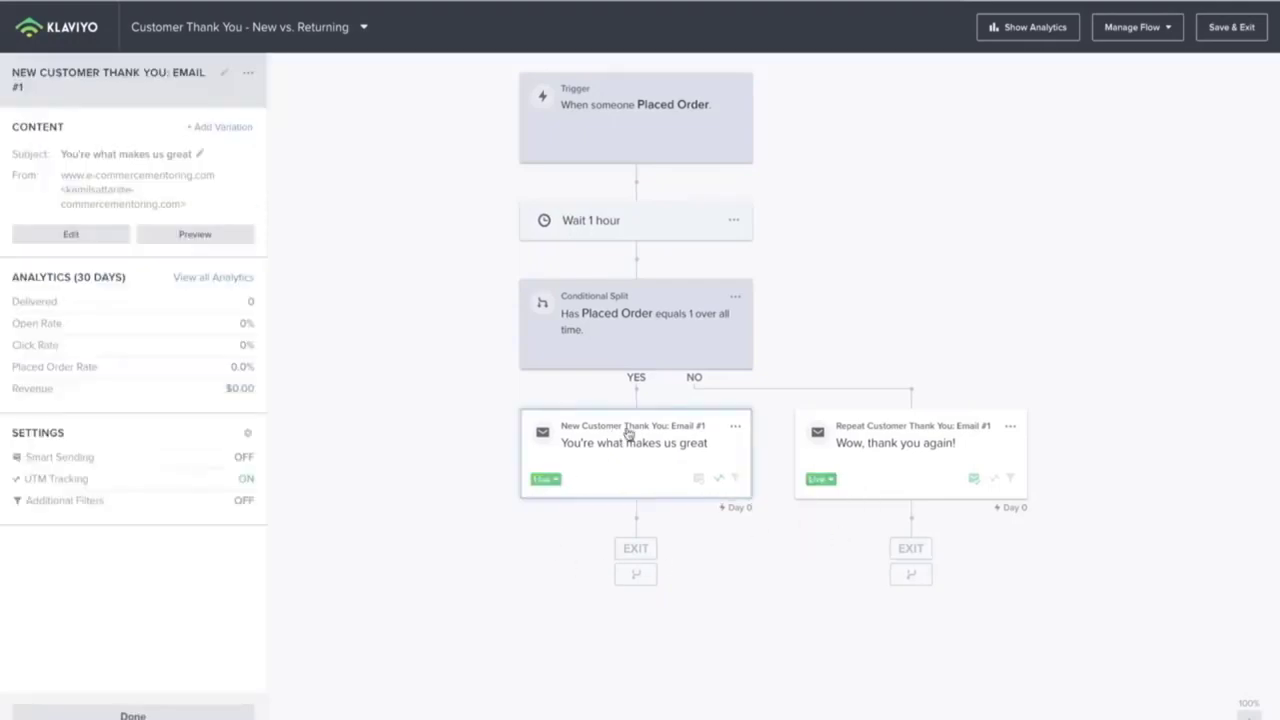
{"action": "left_click", "coordinate": [734, 428]}
{"action": "left_click", "coordinate": [745, 444]}
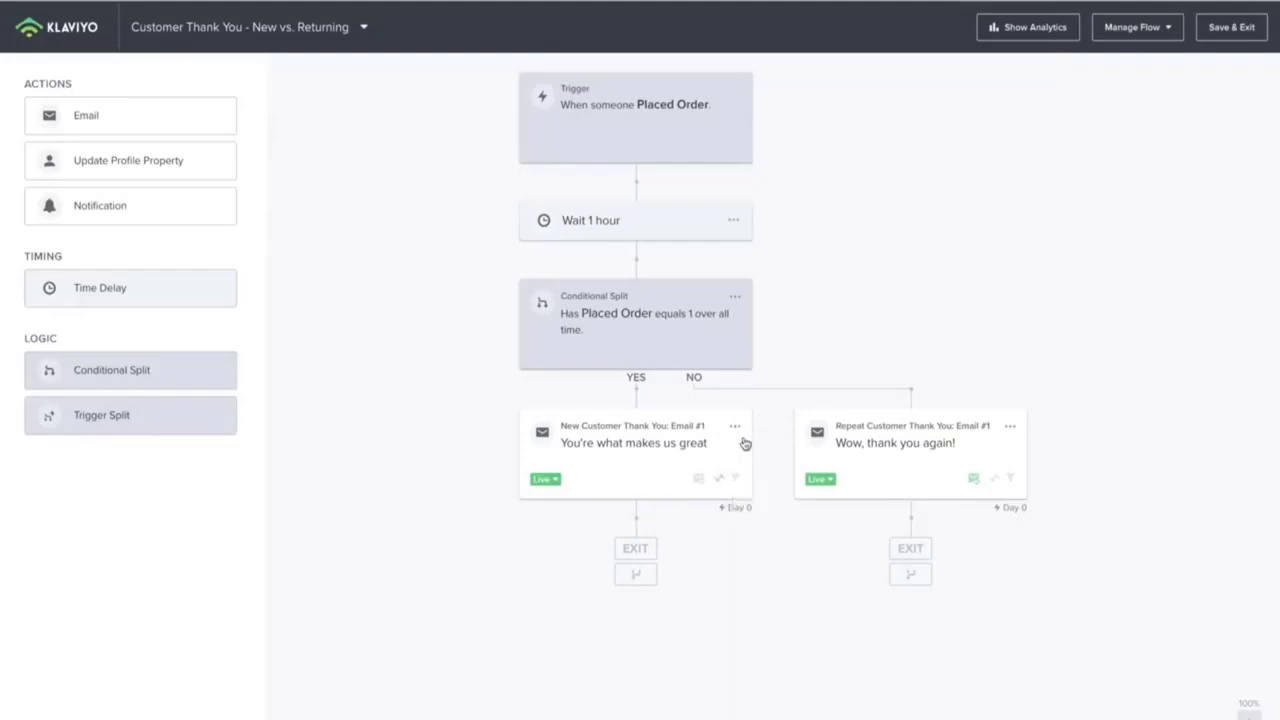
{"action": "left_click", "coordinate": [238, 12]}
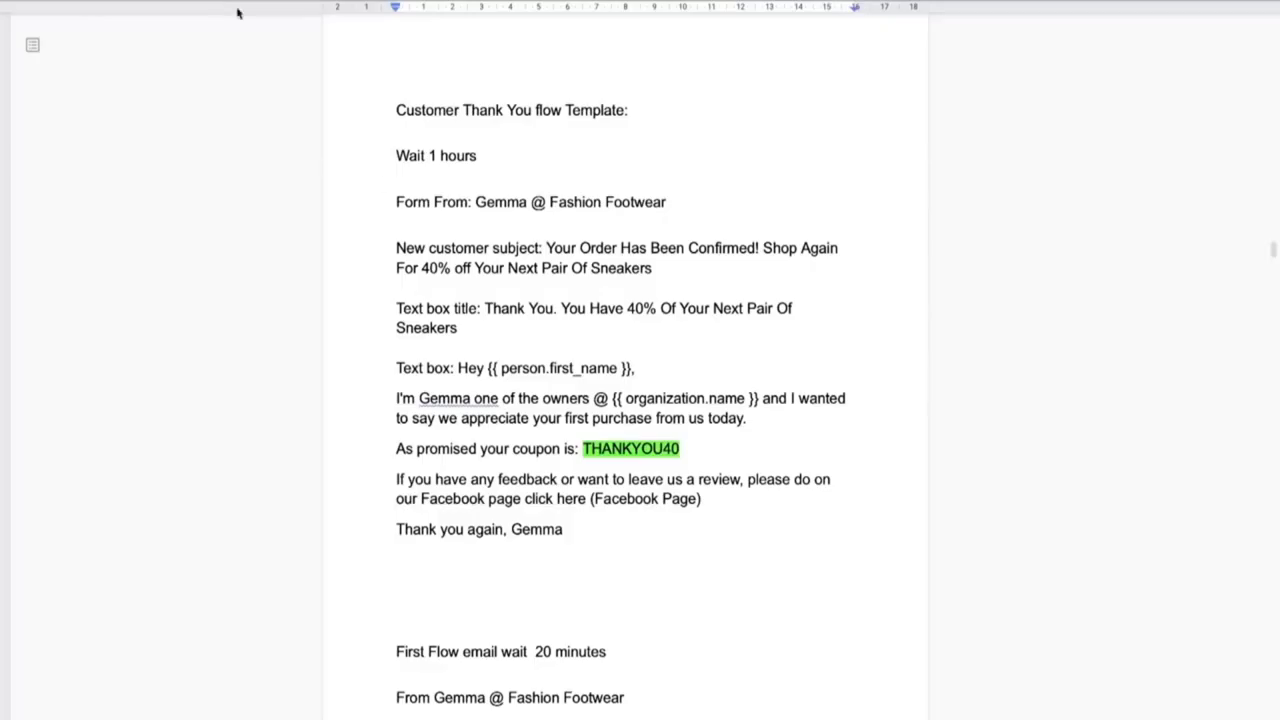
{"action": "left_click_drag", "start_coordinate": [388, 203], "coordinate": [678, 205]}
{"action": "right_click", "coordinate": [612, 214]}
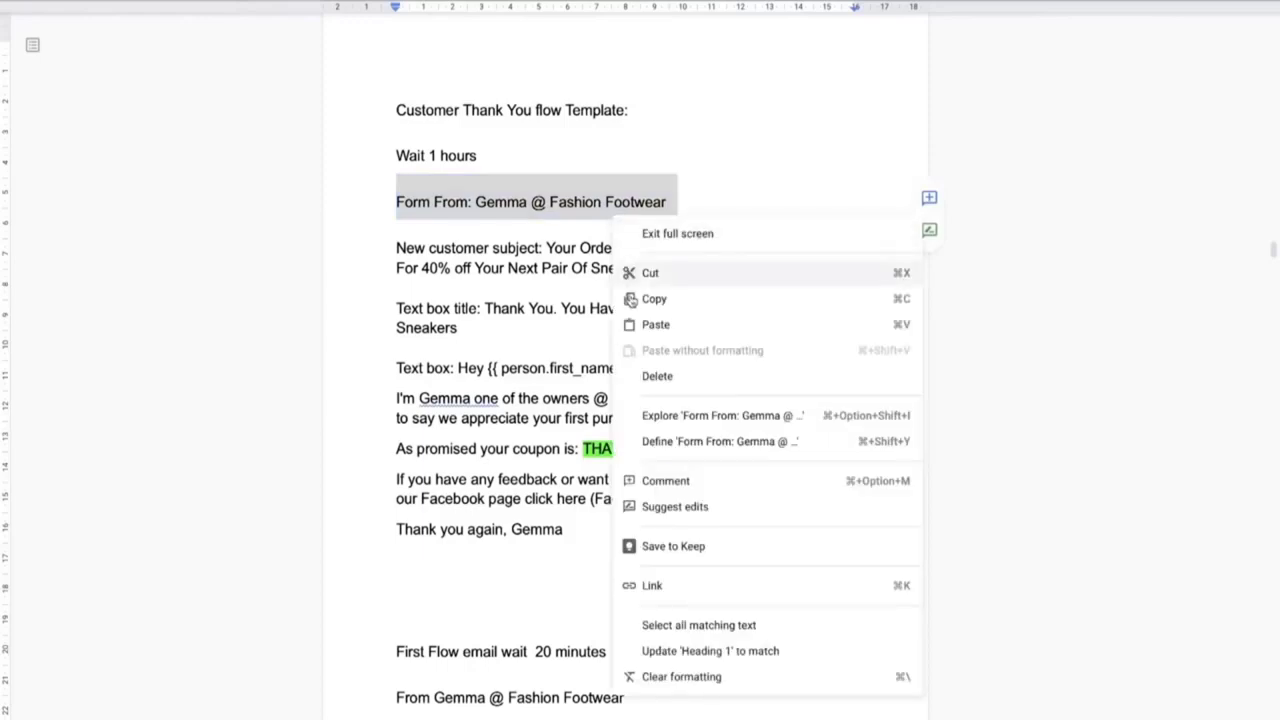
{"action": "left_click", "coordinate": [630, 298]}
{"action": "left_click", "coordinate": [474, 6]}
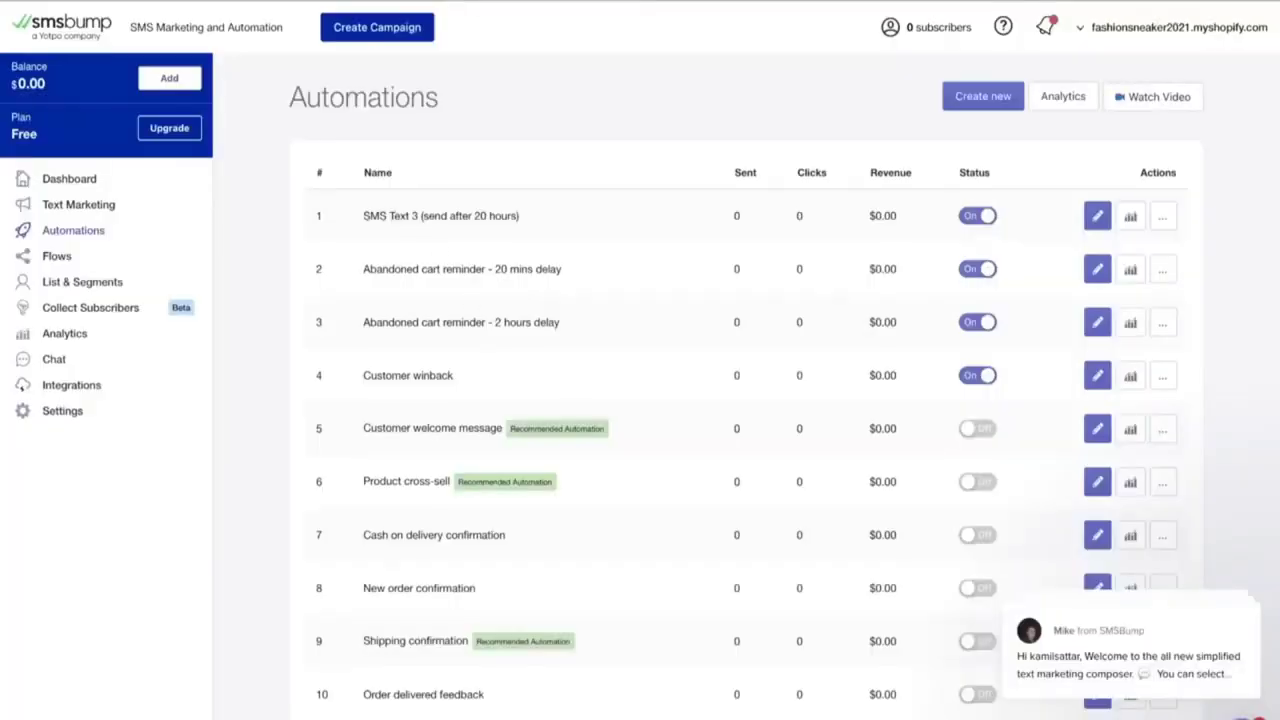
{"action": "left_click", "coordinate": [580, 5]}
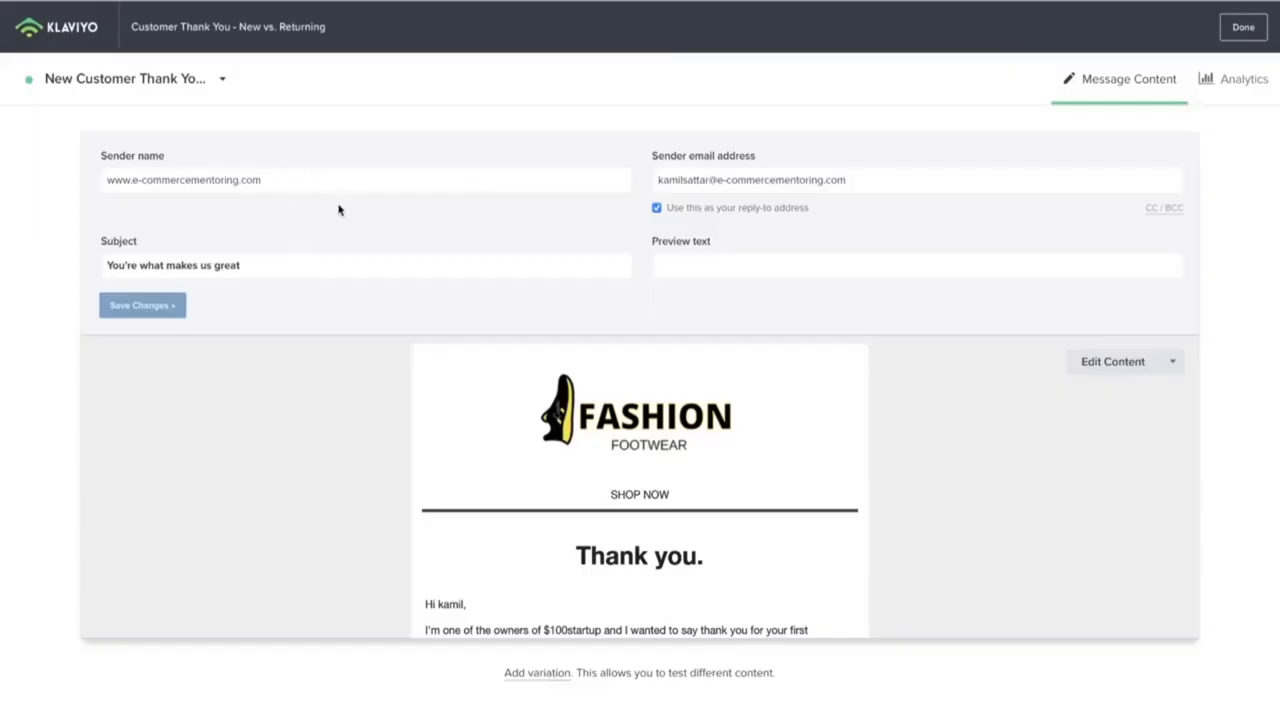
{"action": "left_click_drag", "start_coordinate": [358, 180], "coordinate": [96, 184]}
{"action": "key", "text": "ctrl+v"}
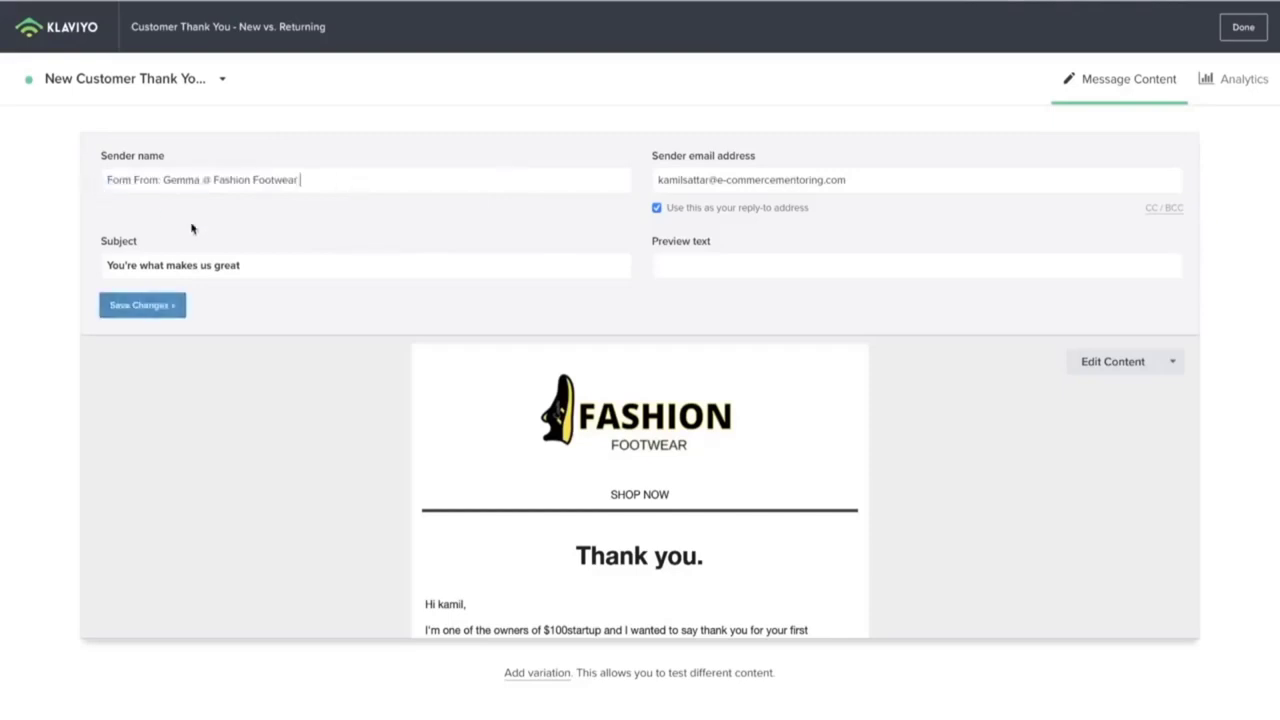
Step: Set the email's subject to the template's "Your Order Has Been Confirmed! Shop Again For 40% off Your Next Pair Of Sneakers" and save the changes
{"action": "key", "text": "ctrl+Tab"}
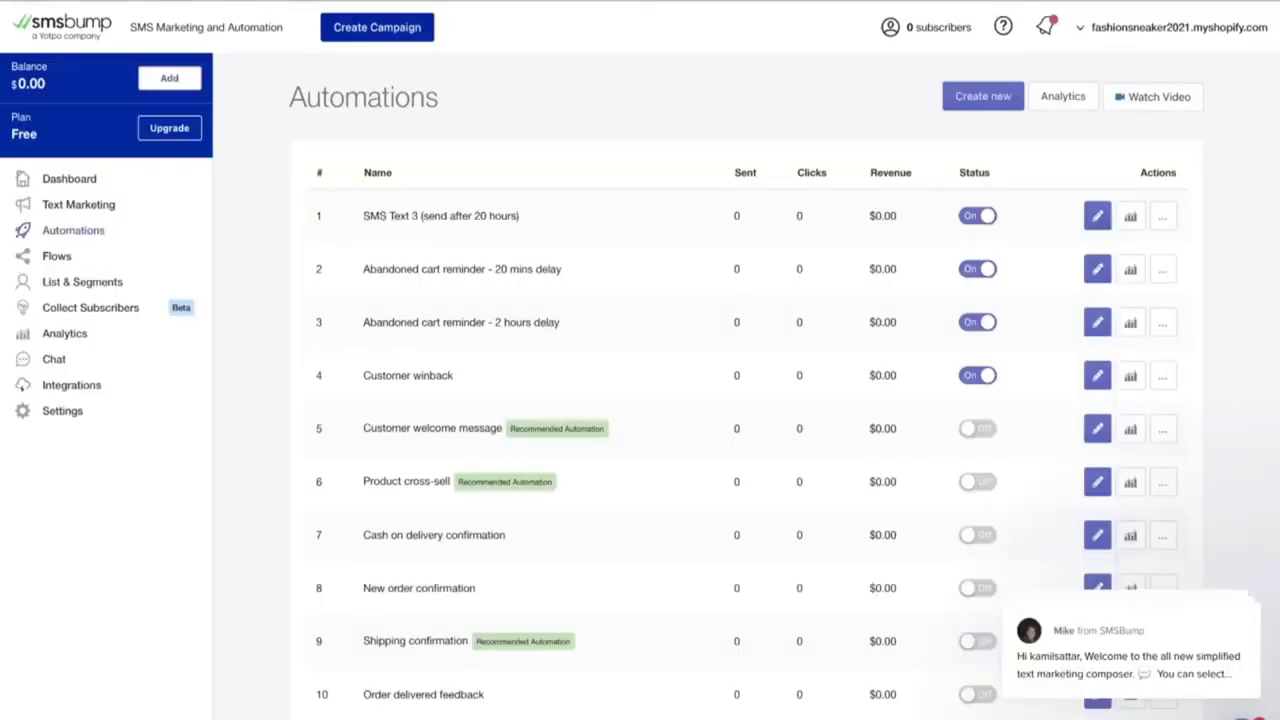
{"action": "key", "text": "ctrl+Tab"}
{"action": "key", "text": "ctrl+Tab"}
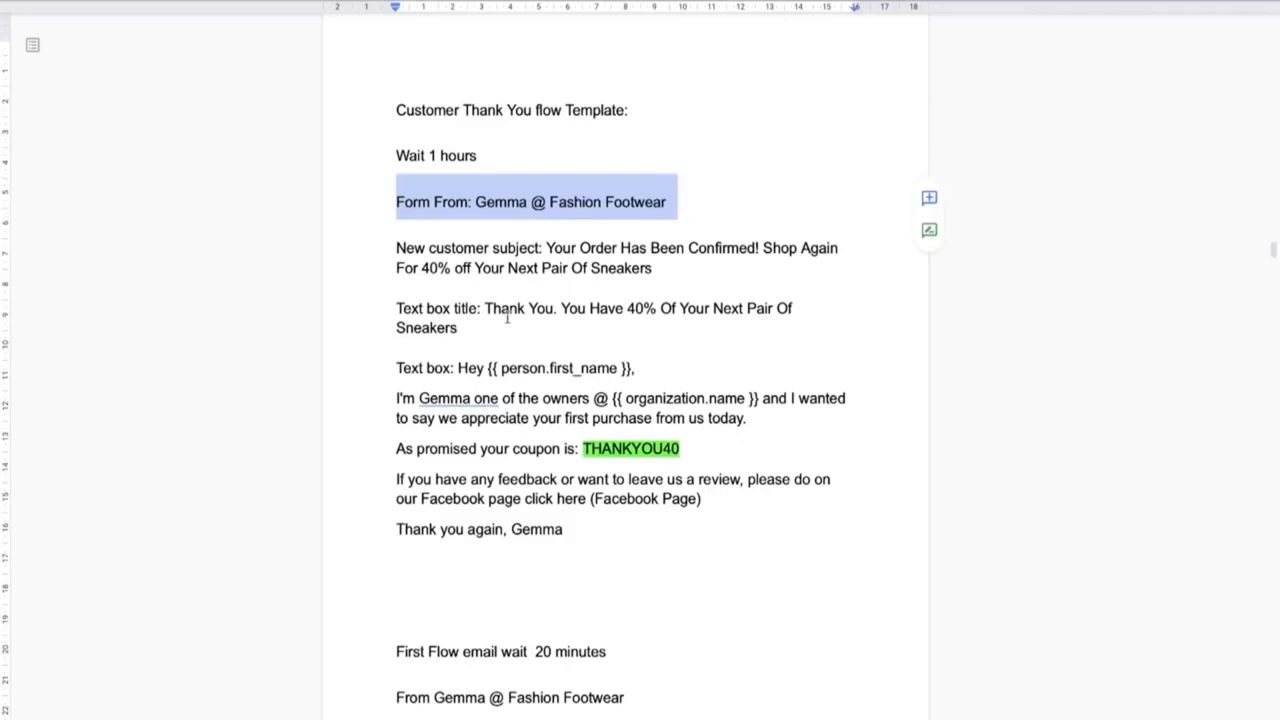
{"action": "left_click", "coordinate": [534, 295]}
{"action": "left_click_drag", "start_coordinate": [597, 243], "coordinate": [673, 268]}
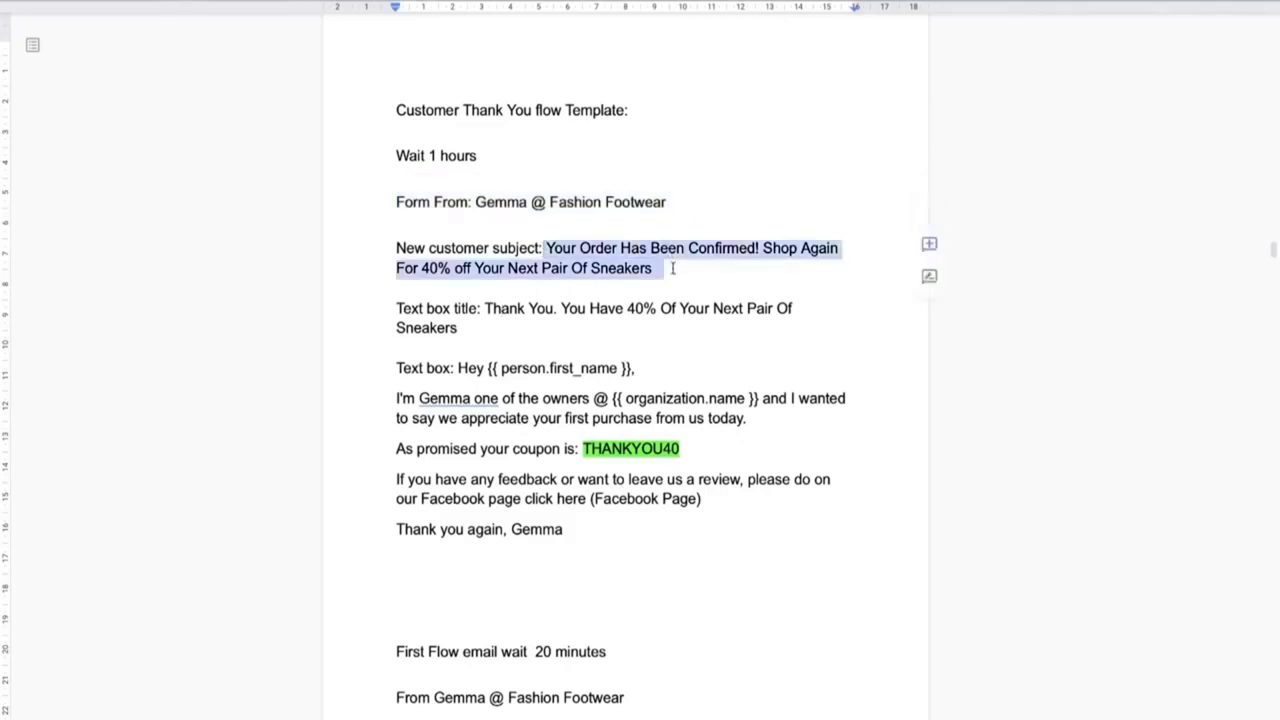
{"action": "right_click", "coordinate": [659, 243]}
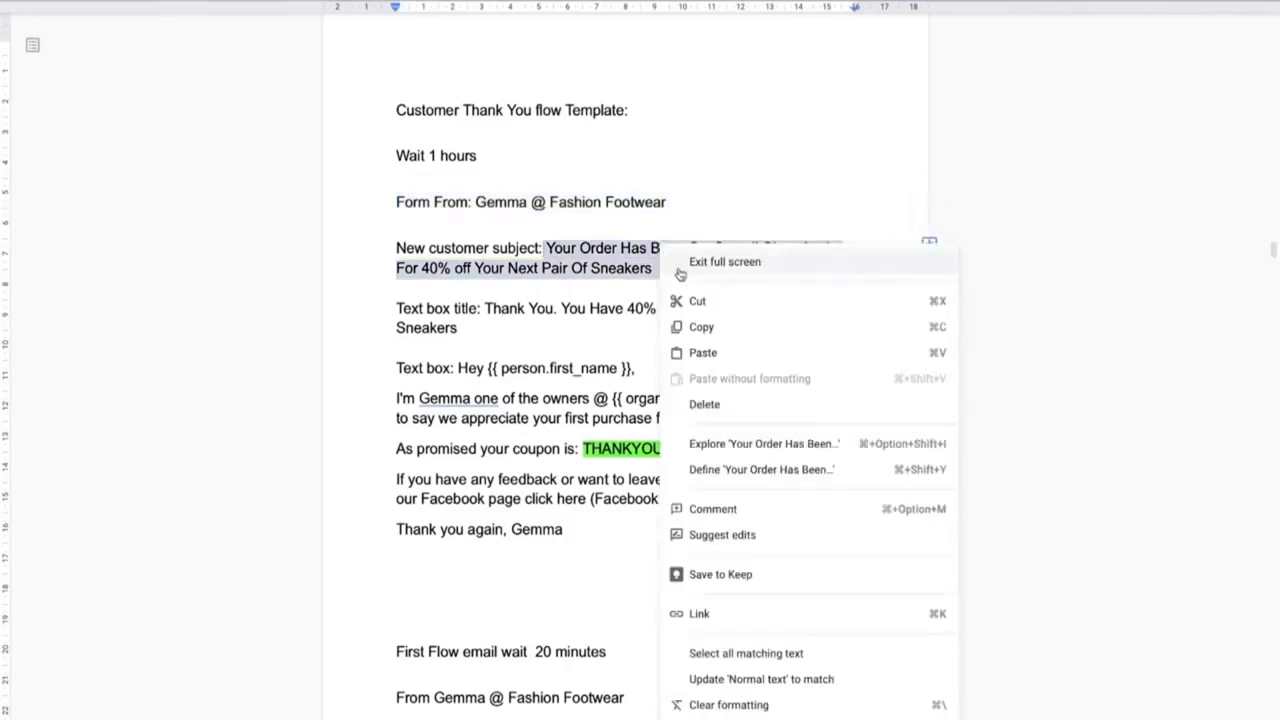
{"action": "left_click", "coordinate": [697, 324]}
{"action": "key", "text": "ctrl+shift+Tab"}
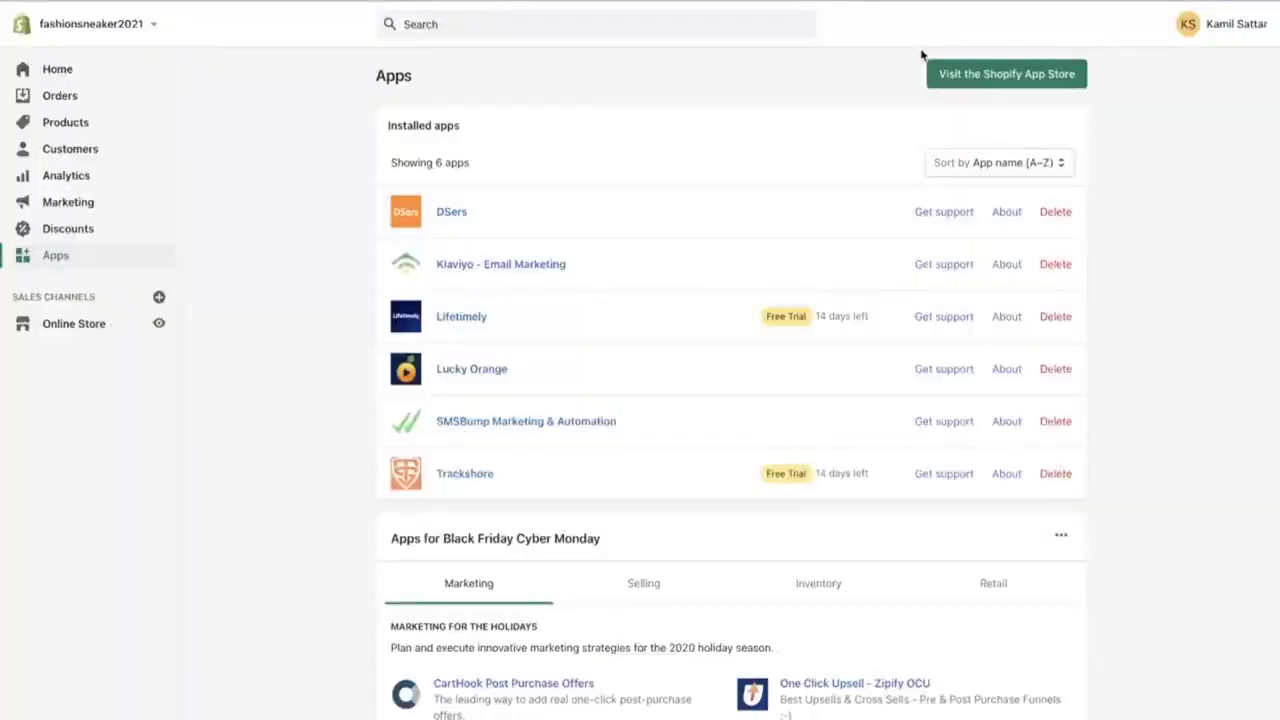
{"action": "left_click", "coordinate": [921, 2]}
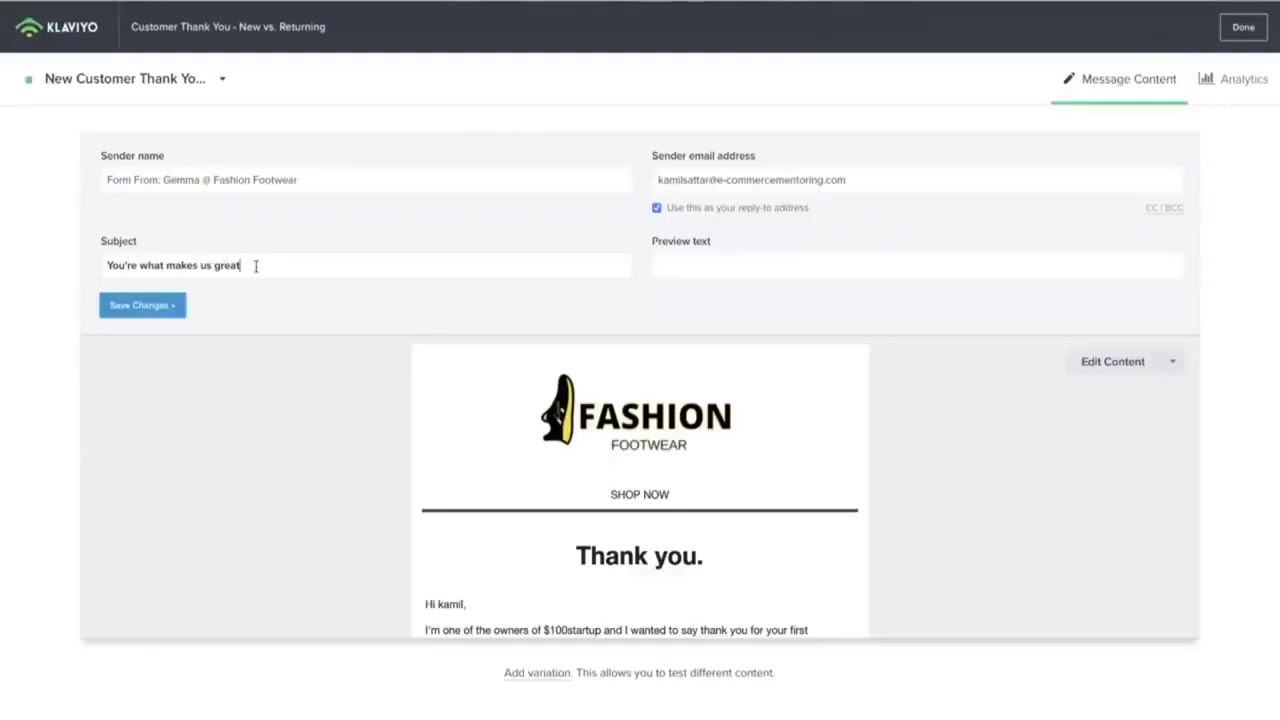
{"action": "left_click_drag", "start_coordinate": [266, 266], "coordinate": [36, 266]}
{"action": "key", "text": "ctrl+v"}
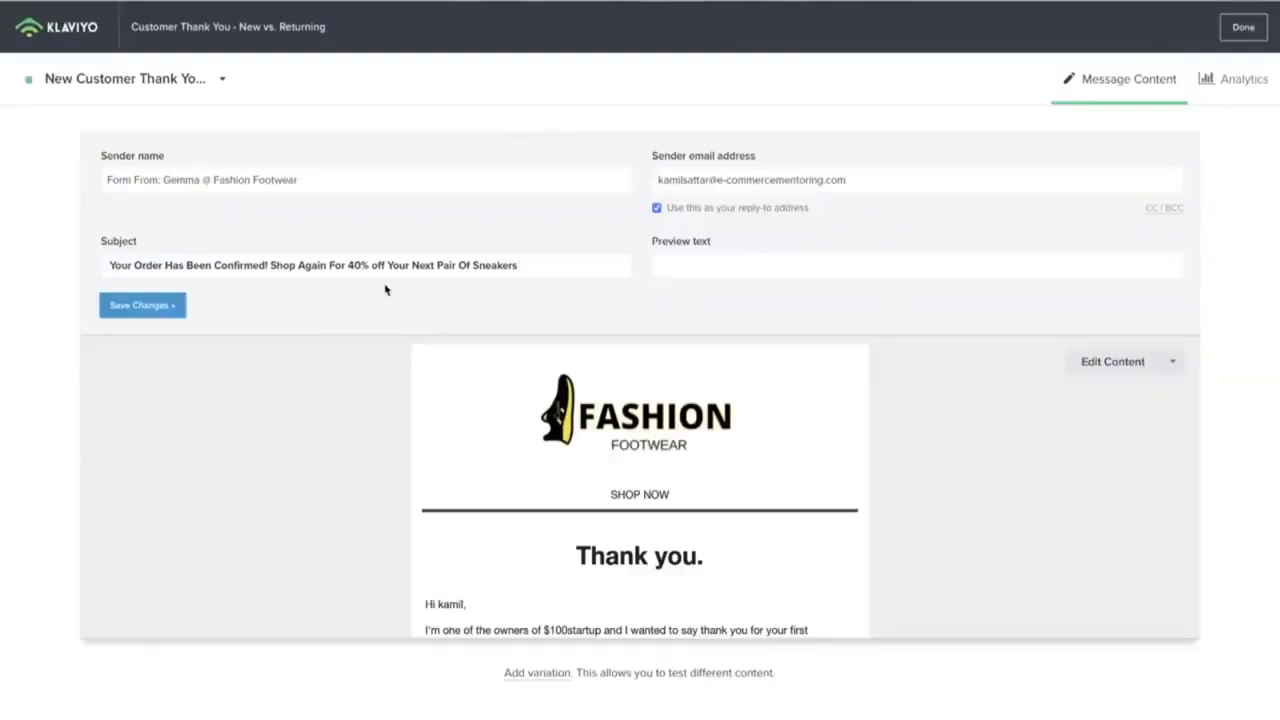
{"action": "left_click", "coordinate": [155, 312]}
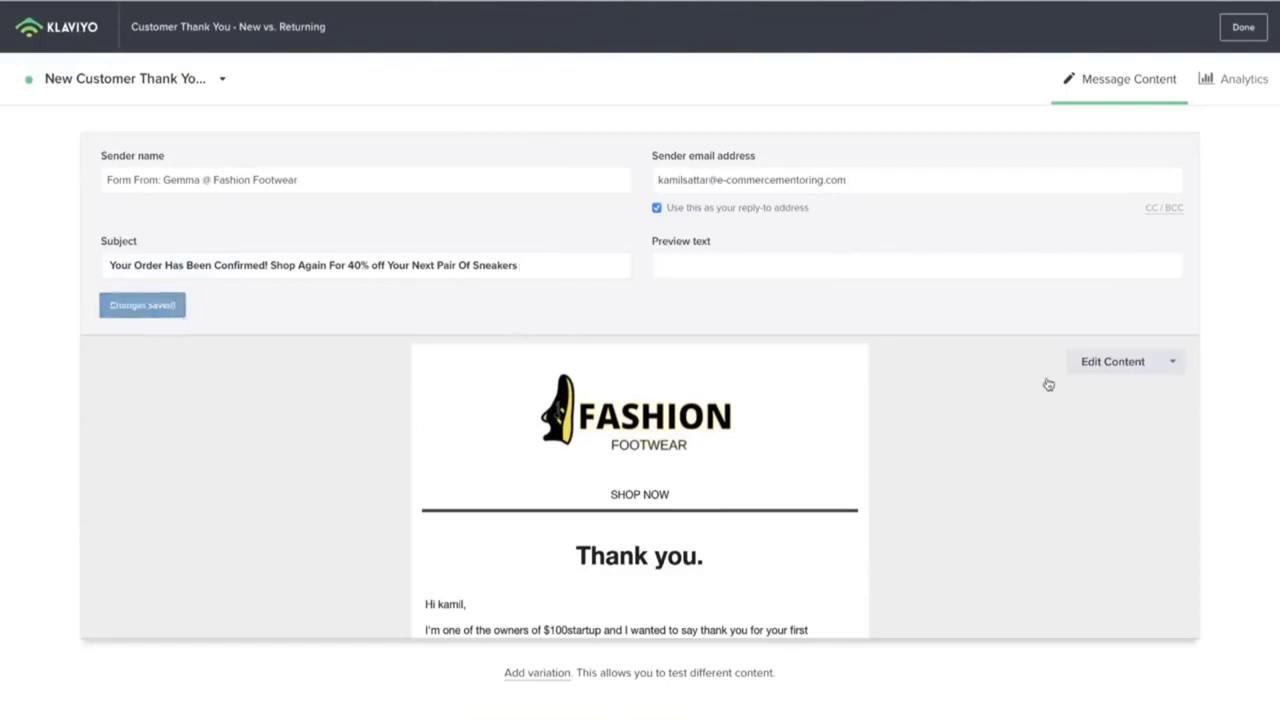
Step: Replace the email's "Thank you." heading with the template title "Thank You. You Have 40% Of Your Next Pair Of Sneakers"
{"action": "left_click", "coordinate": [1116, 367]}
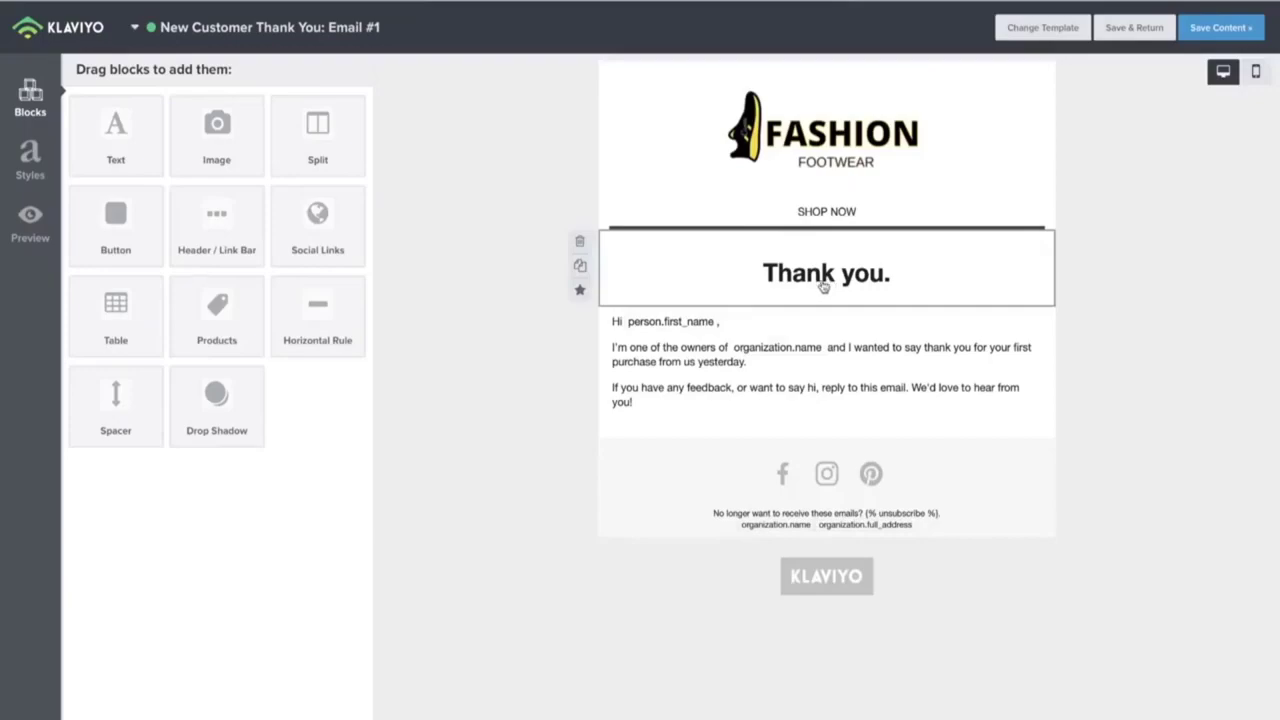
{"action": "left_click", "coordinate": [820, 283]}
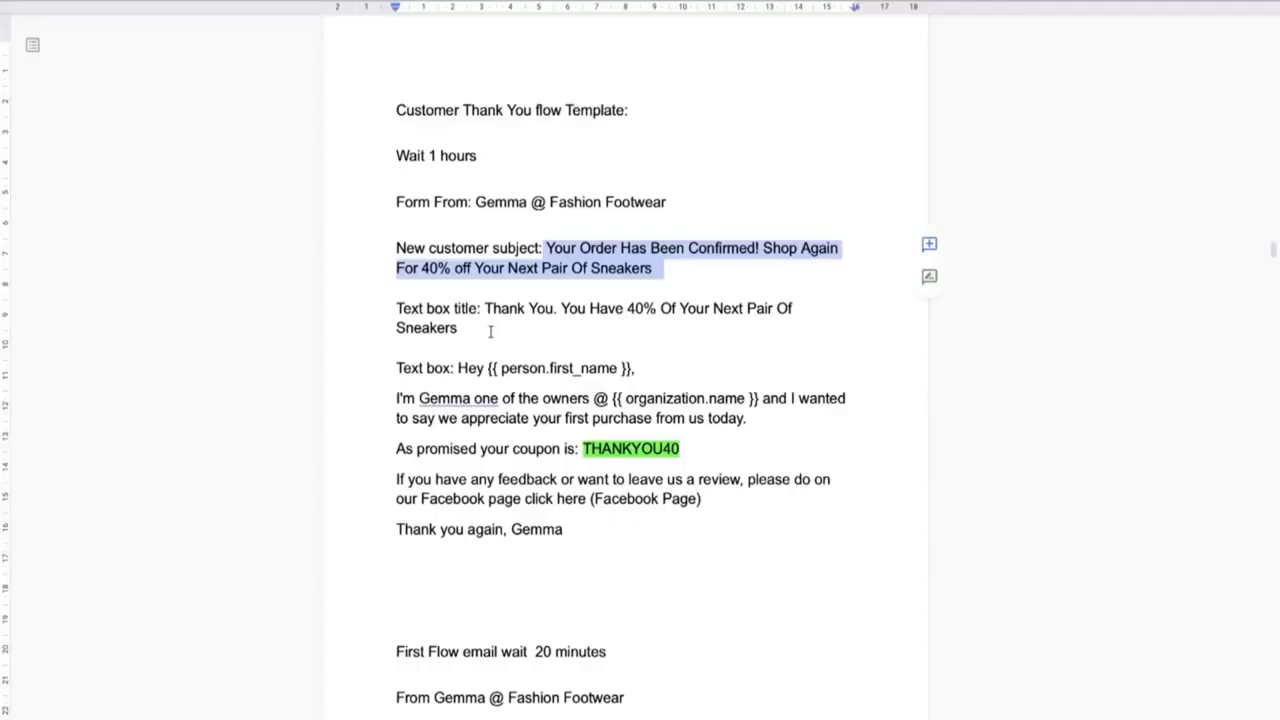
{"action": "left_click", "coordinate": [490, 332]}
{"action": "left_click_drag", "start_coordinate": [484, 308], "coordinate": [534, 330]}
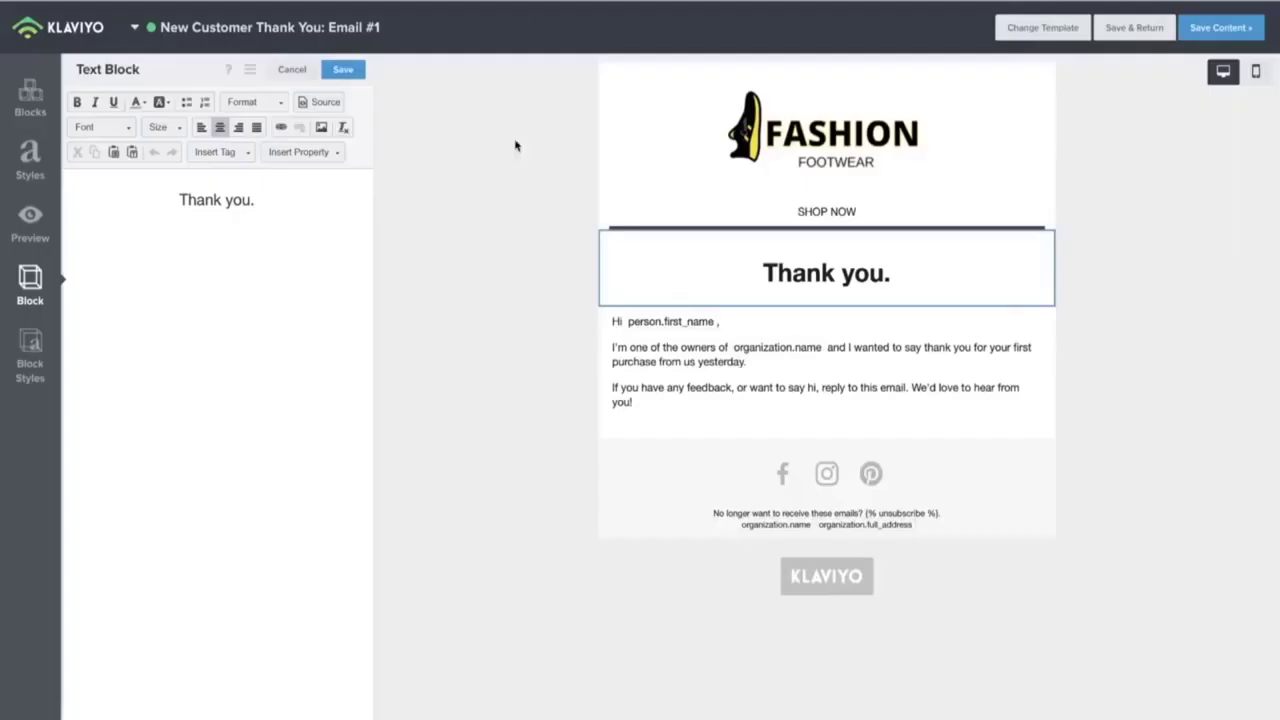
{"action": "left_click_drag", "start_coordinate": [255, 223], "coordinate": [91, 197]}
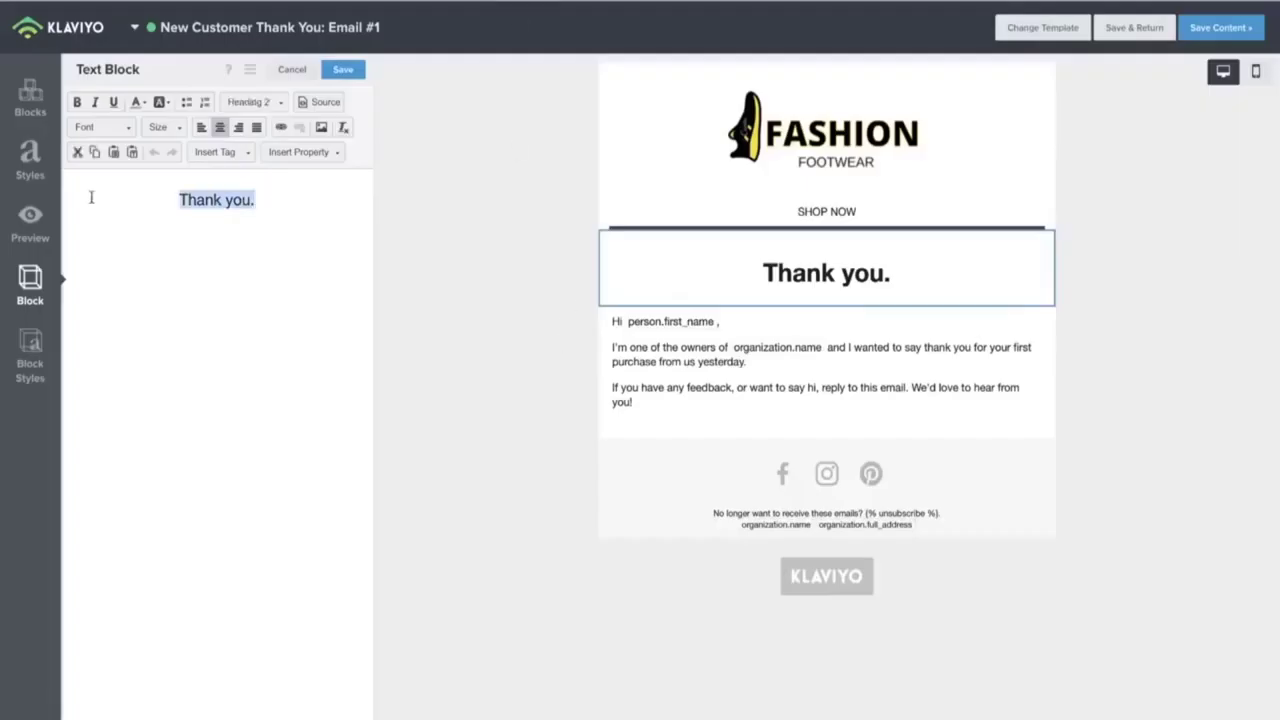
{"action": "left_click", "coordinate": [255, 203]}
{"action": "left_click_drag", "start_coordinate": [255, 203], "coordinate": [114, 221]}
{"action": "key", "text": "ctrl+v"}
{"action": "left_click", "coordinate": [73, 199]}
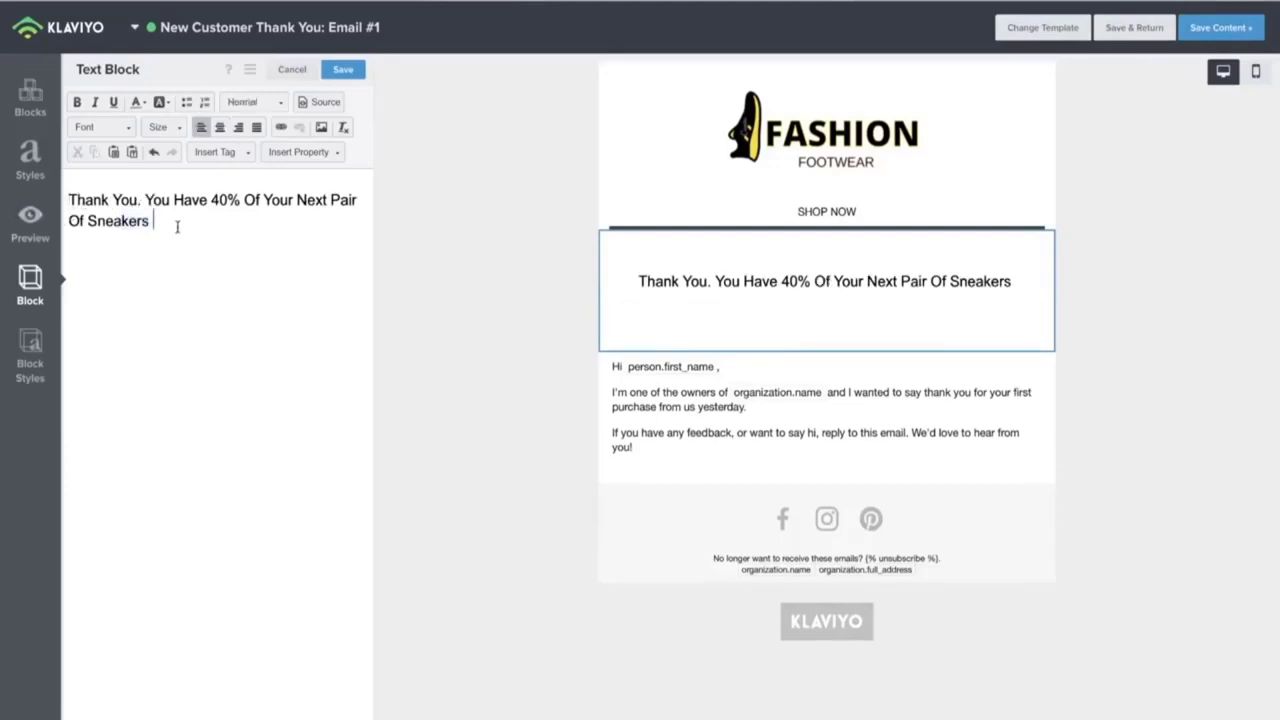
Step: Format the new heading as centered bold text at font size 28
{"action": "left_click_drag", "start_coordinate": [155, 220], "coordinate": [76, 183]}
{"action": "left_click", "coordinate": [220, 128]}
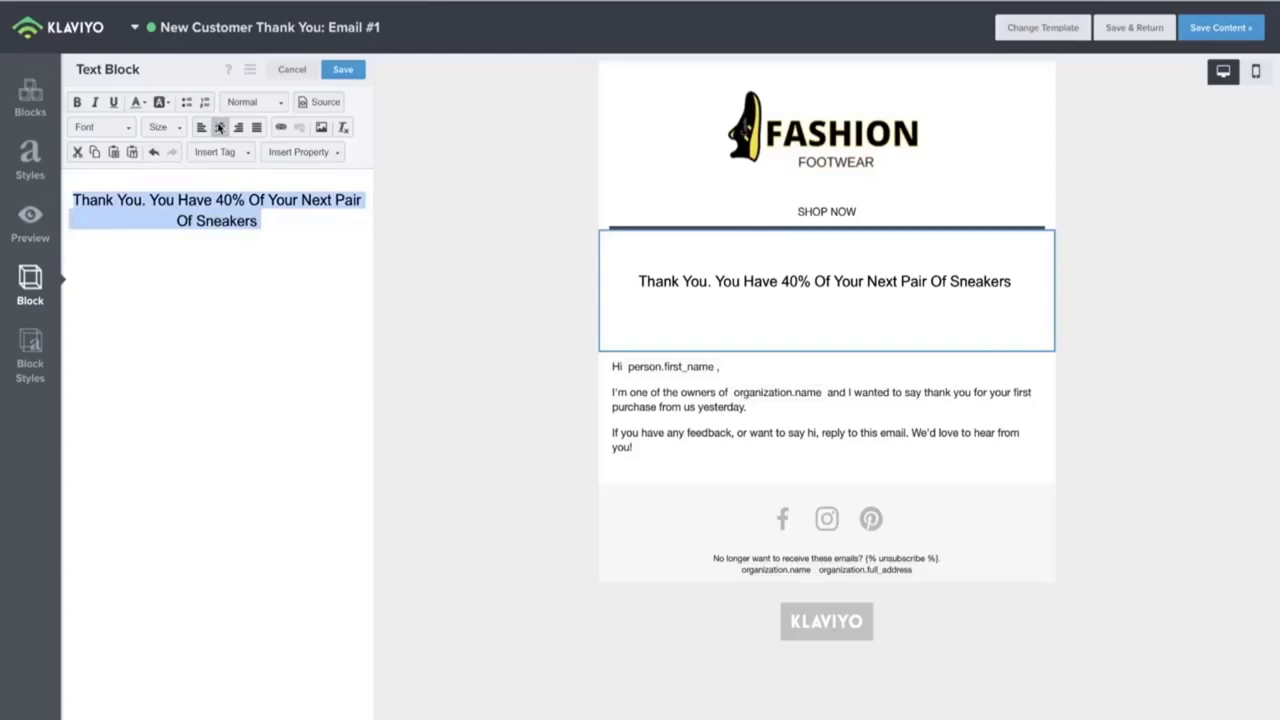
{"action": "left_click", "coordinate": [77, 102]}
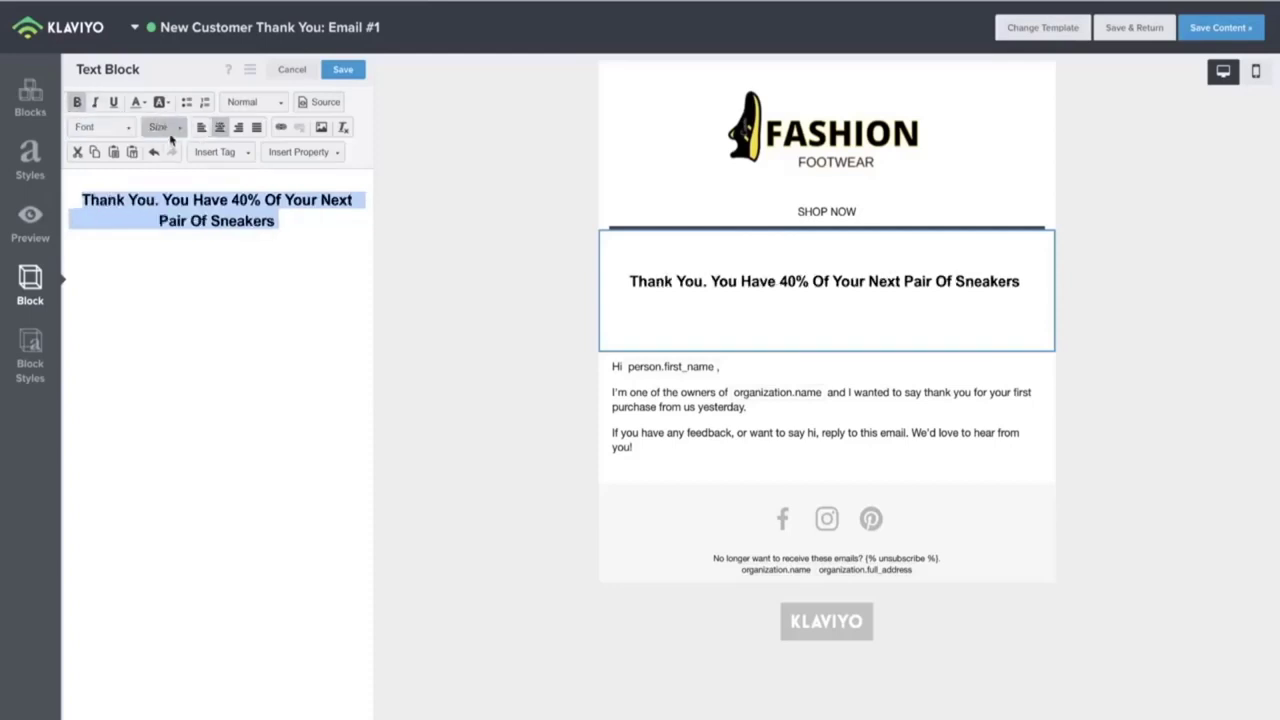
{"action": "left_click", "coordinate": [168, 128]}
{"action": "scroll", "coordinate": [170, 262], "scroll_direction": "down", "scroll_amount": 5}
{"action": "scroll", "coordinate": [170, 262], "scroll_direction": "up", "scroll_amount": 5}
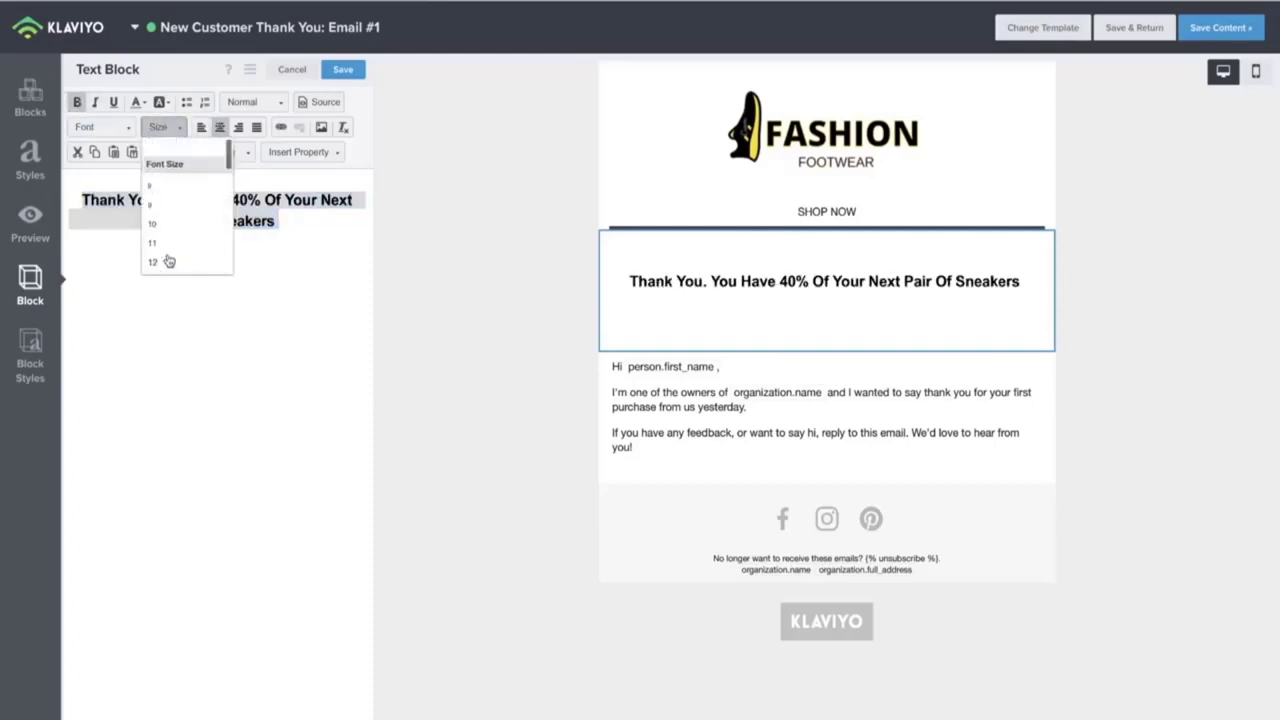
{"action": "scroll", "coordinate": [168, 262], "scroll_direction": "down", "scroll_amount": 4}
{"action": "scroll", "coordinate": [168, 262], "scroll_direction": "up", "scroll_amount": 1}
{"action": "left_click", "coordinate": [163, 251]}
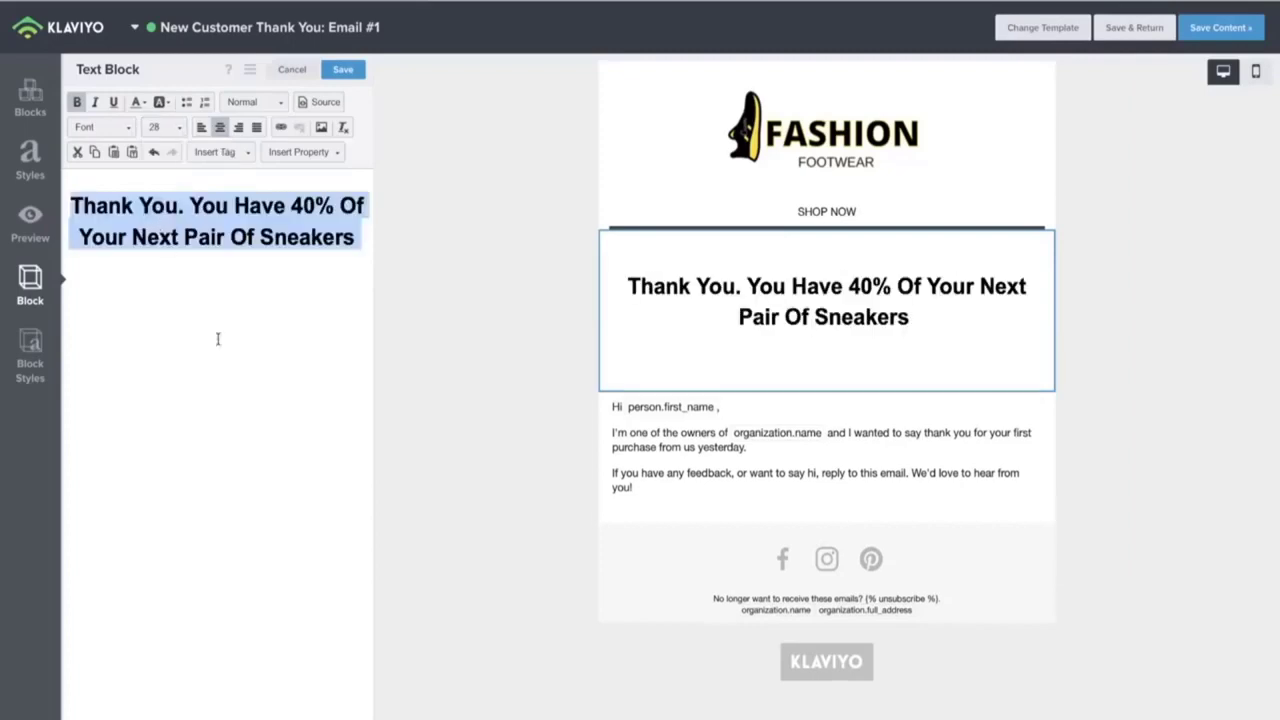
{"action": "left_click", "coordinate": [217, 337]}
Step: Replace the email's body text with the template's text box message, from the "Hey {{ person.first_name }}" greeting through the THANKYOU40 coupon to the sign-off
{"action": "left_click", "coordinate": [690, 445]}
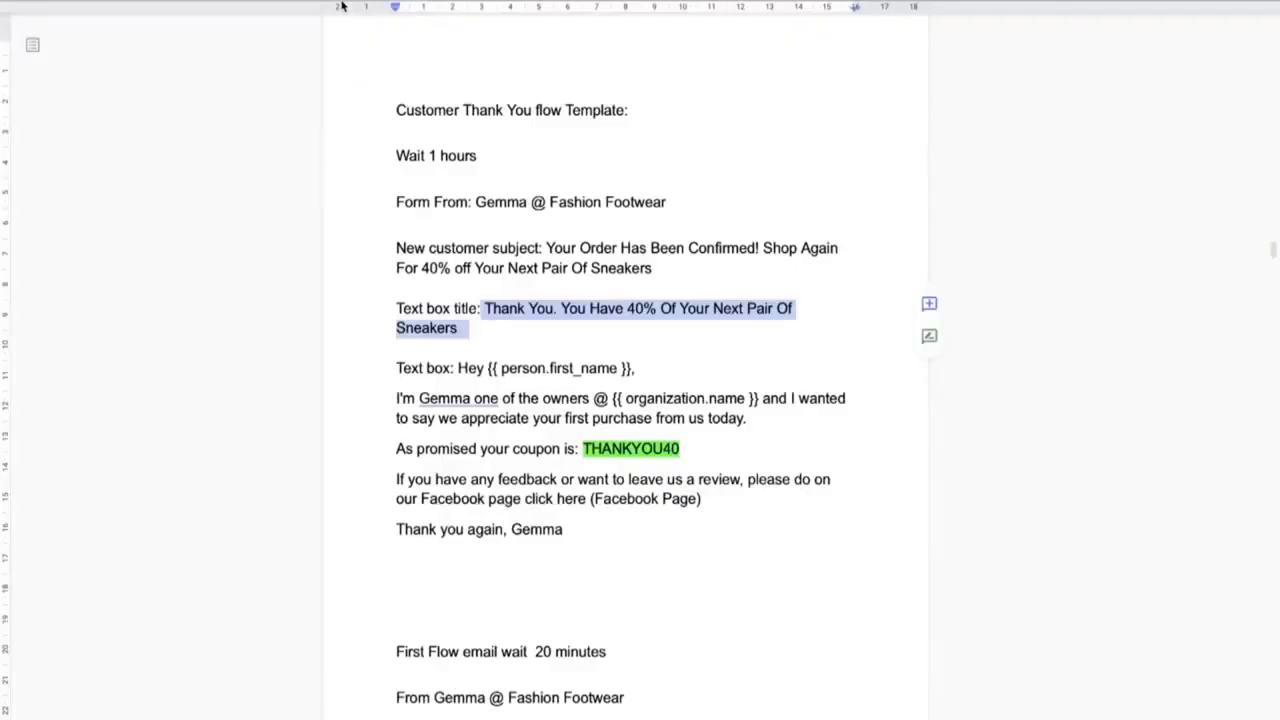
{"action": "left_click", "coordinate": [461, 426]}
{"action": "left_click_drag", "start_coordinate": [382, 370], "coordinate": [581, 548]}
{"action": "left_click", "coordinate": [458, 368]}
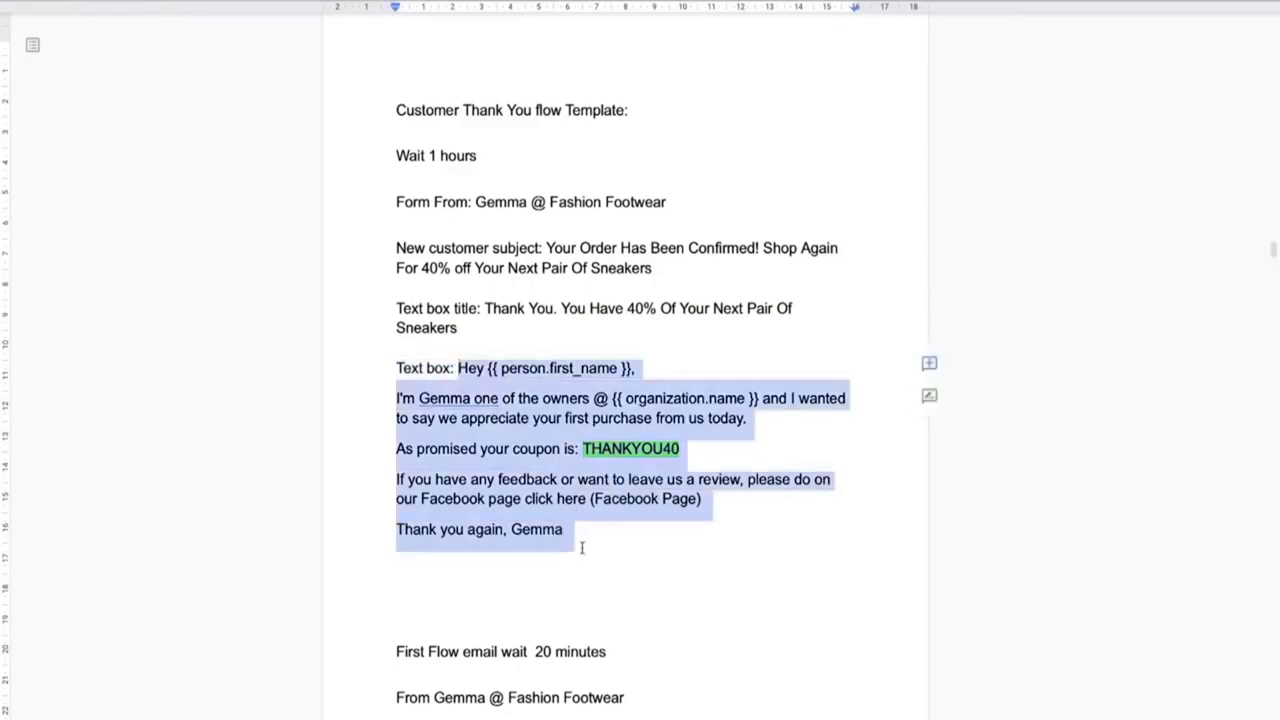
{"action": "right_click", "coordinate": [560, 445]}
{"action": "left_click", "coordinate": [606, 420]}
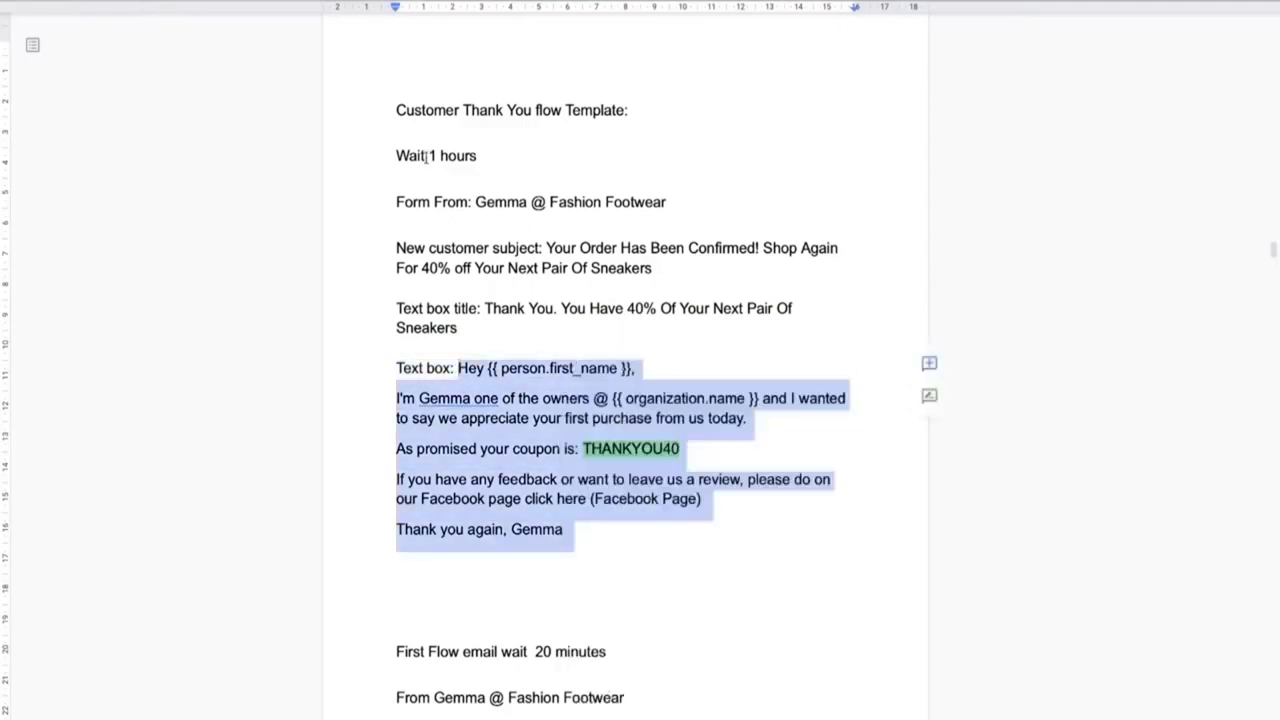
{"action": "key", "text": "ctrl+Tab"}
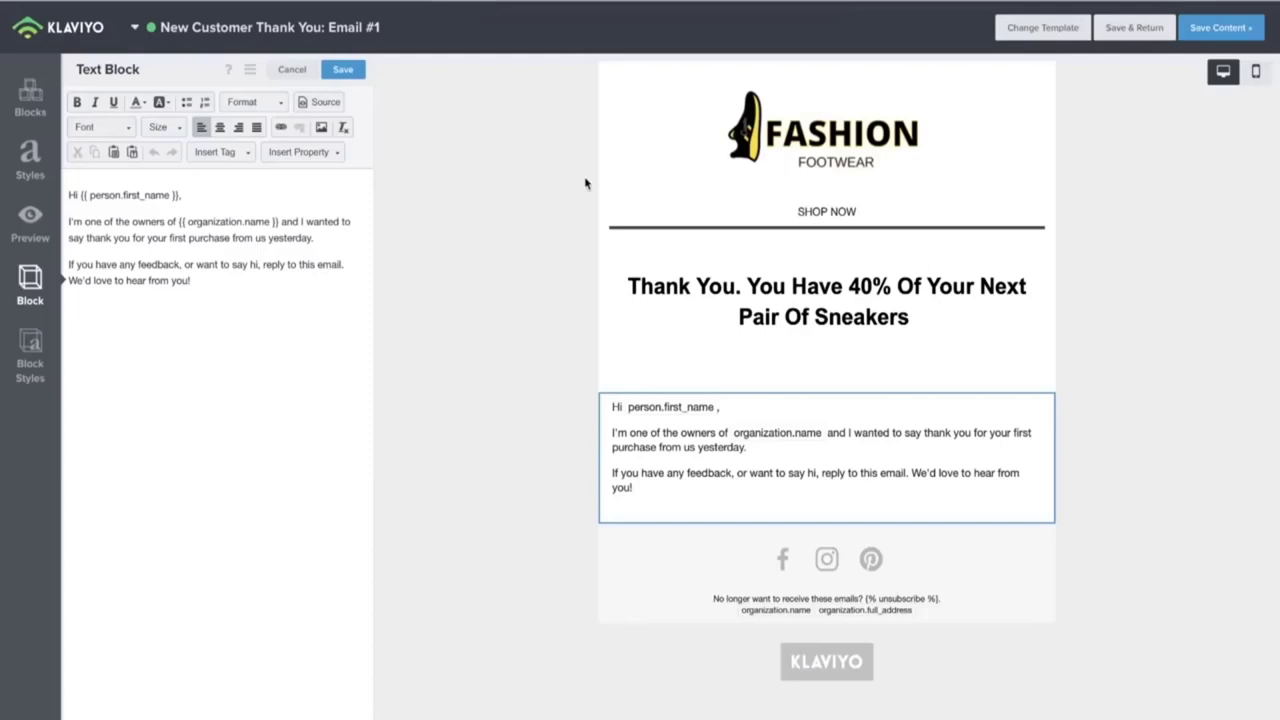
{"action": "left_click", "coordinate": [229, 281]}
{"action": "key", "text": "ctrl+a"}
{"action": "key", "text": "ctrl+v"}
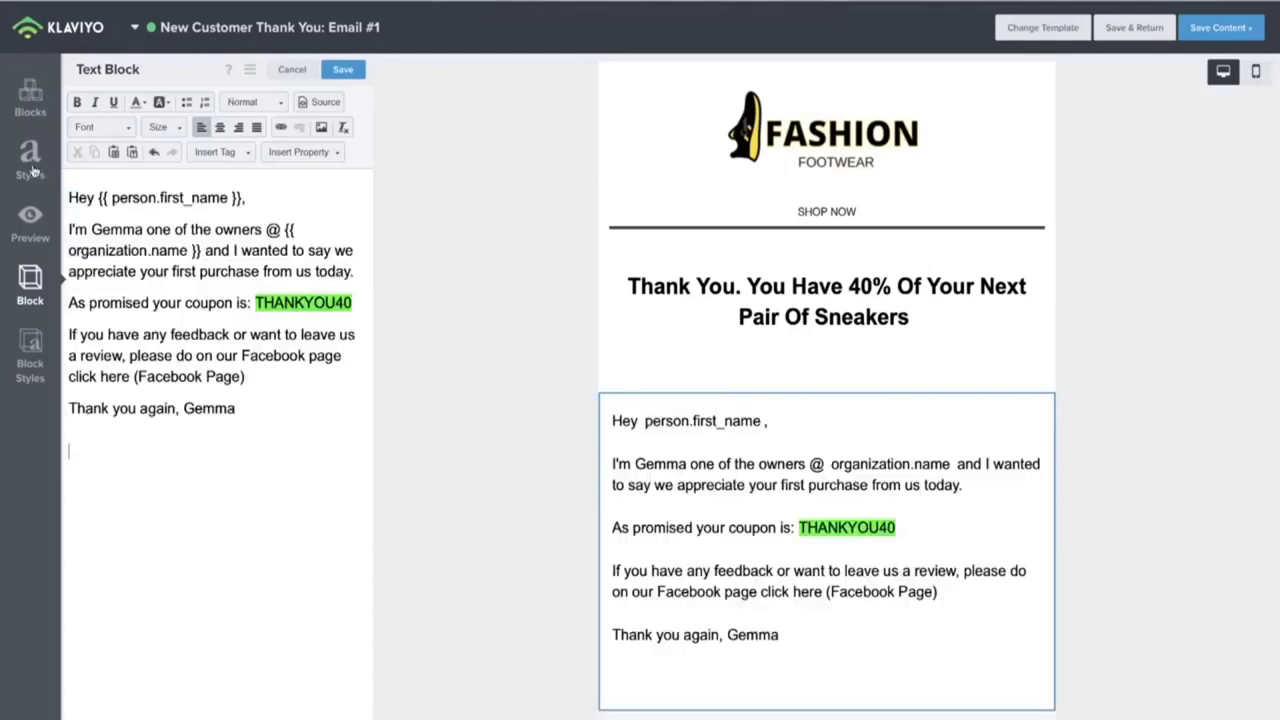
Step: Center the body text at font size 24, save the email content and review the email preview
{"action": "left_click_drag", "start_coordinate": [247, 400], "coordinate": [52, 186]}
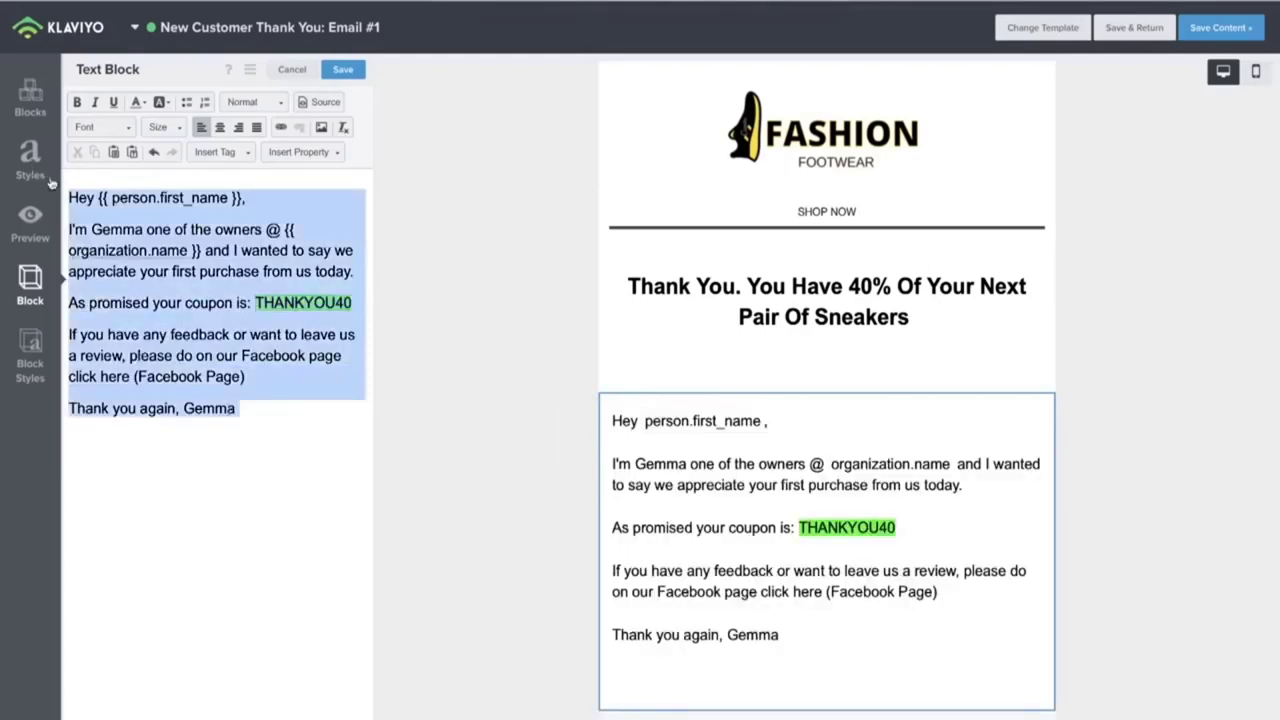
{"action": "left_click", "coordinate": [220, 127]}
{"action": "left_click", "coordinate": [100, 127]}
{"action": "left_click", "coordinate": [163, 127]}
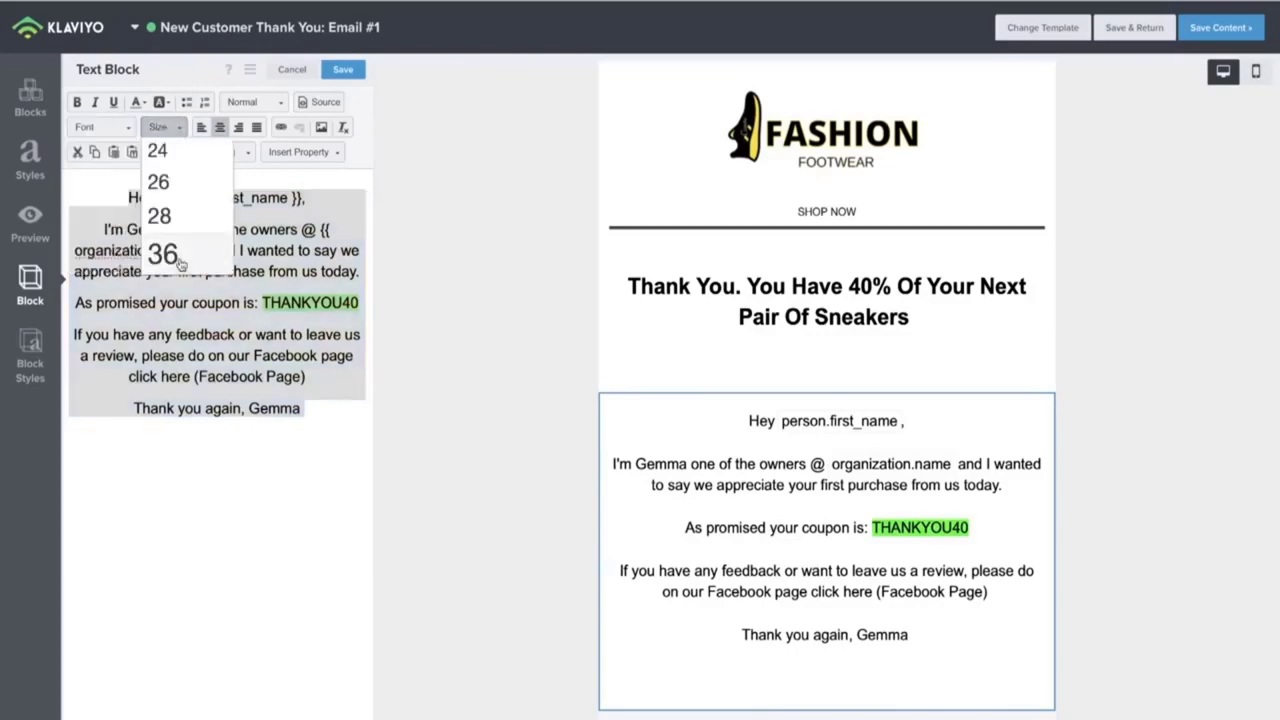
{"action": "left_click", "coordinate": [162, 150]}
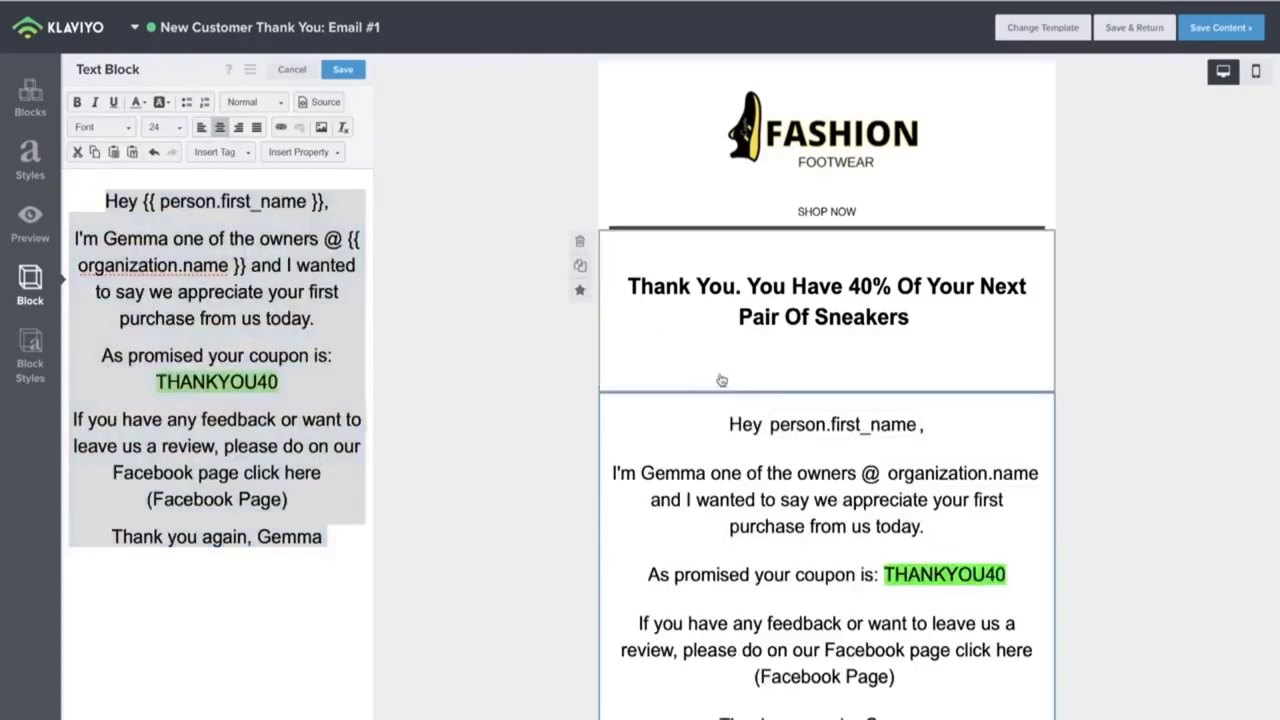
{"action": "scroll", "coordinate": [1075, 340], "scroll_direction": "down", "scroll_amount": 3}
{"action": "scroll", "coordinate": [1106, 358], "scroll_direction": "up", "scroll_amount": 3}
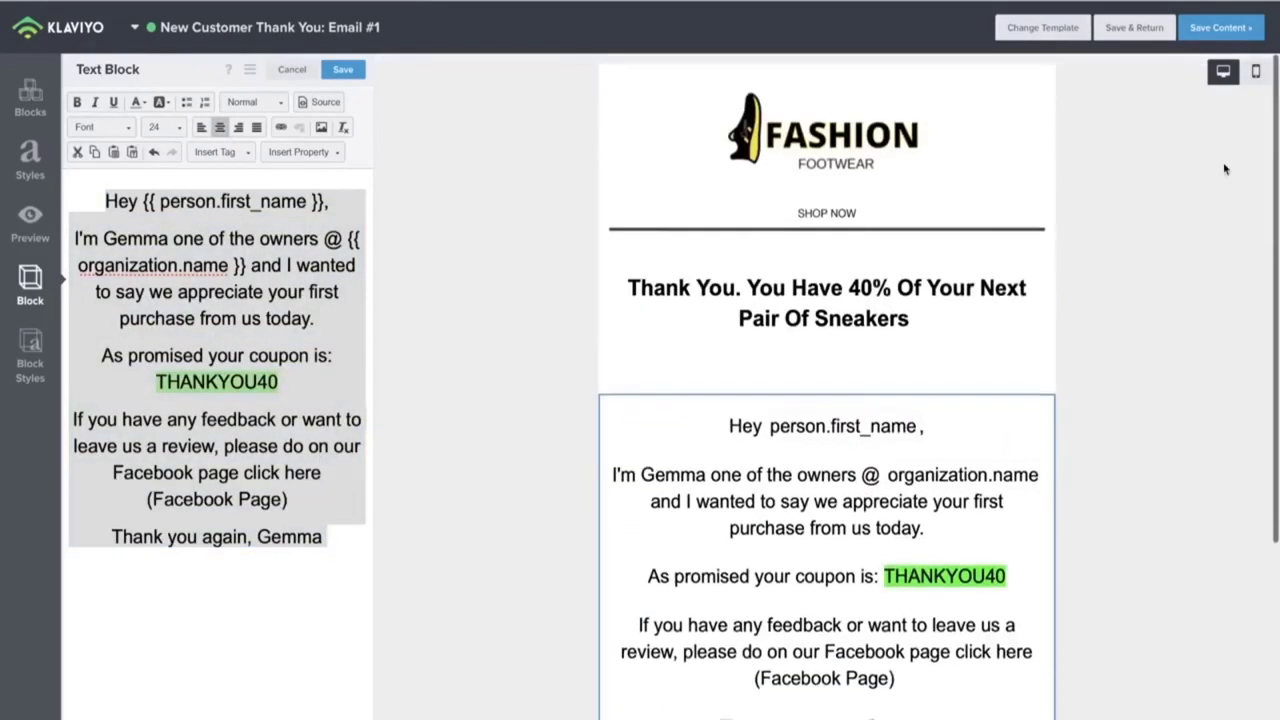
{"action": "left_click", "coordinate": [1222, 29]}
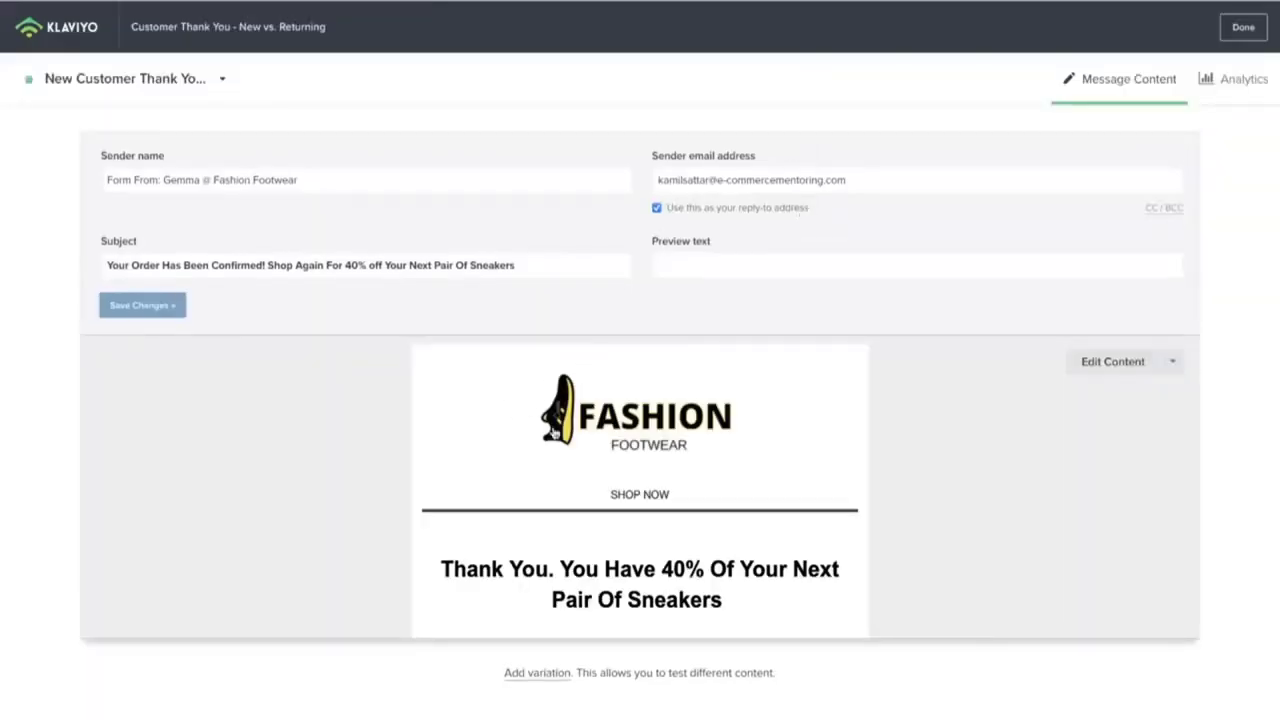
{"action": "scroll", "coordinate": [570, 470], "scroll_direction": "down", "scroll_amount": 10}
{"action": "scroll", "coordinate": [568, 472], "scroll_direction": "up", "scroll_amount": 3}
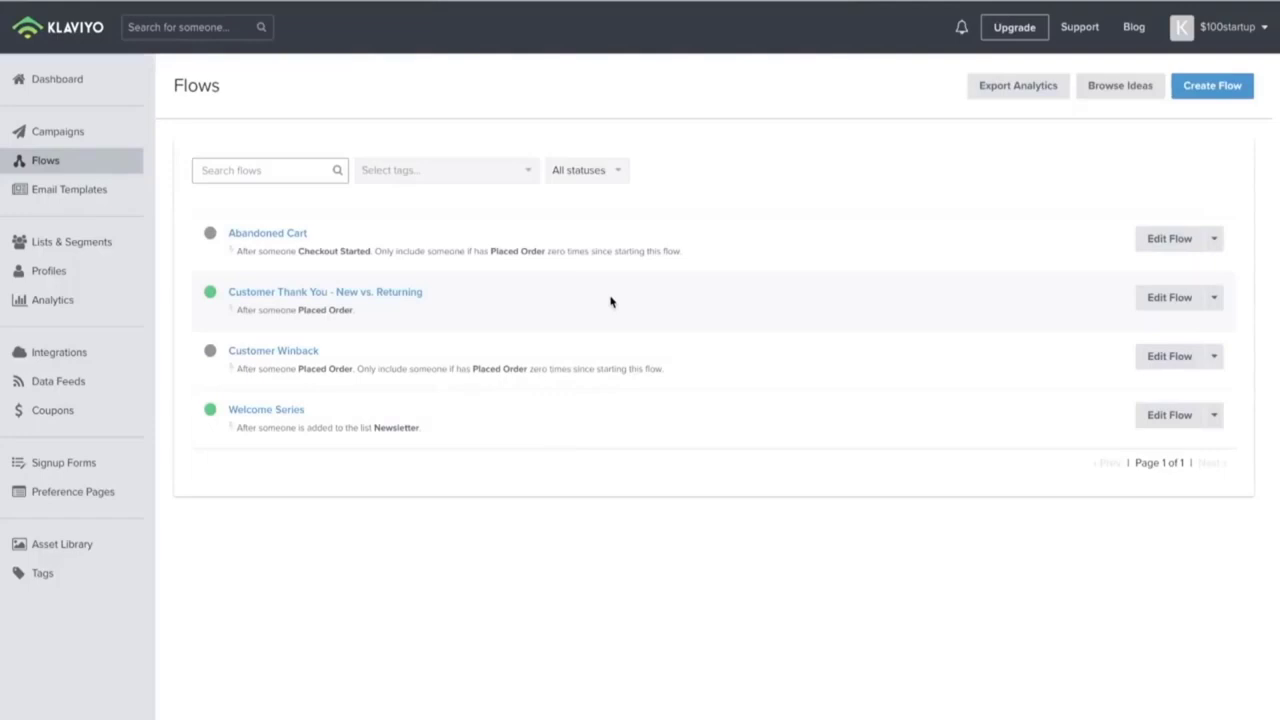
Step: Set the first time delay in the Abandoned Cart flow to 20 minutes
{"action": "left_click", "coordinate": [1144, 246]}
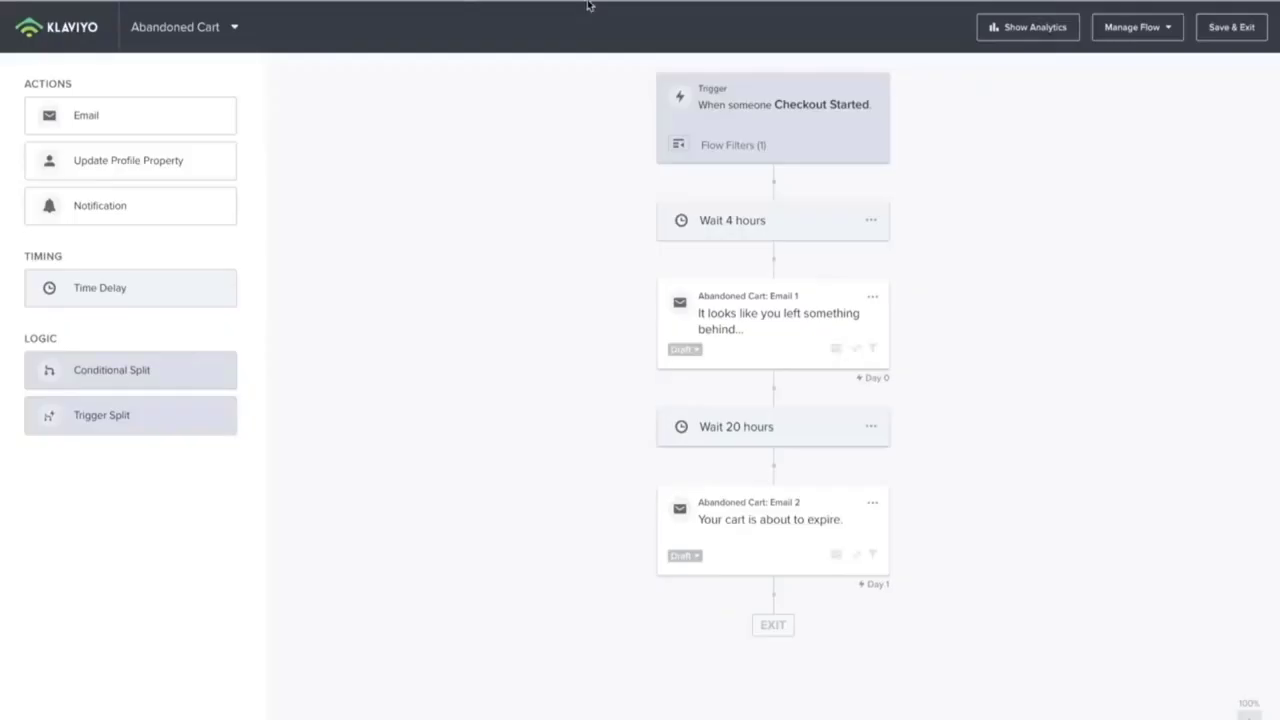
{"action": "left_click", "coordinate": [877, 216]}
{"action": "left_click", "coordinate": [28, 149]}
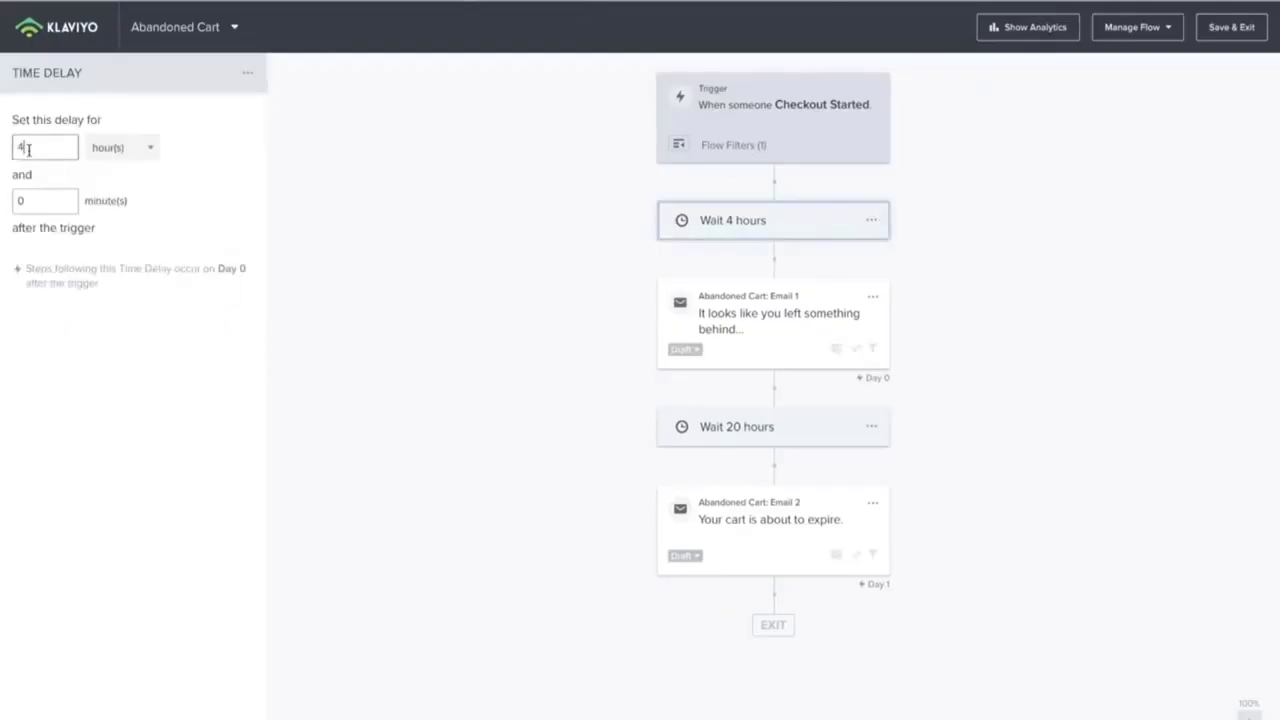
{"action": "type", "text": "20"}
{"action": "left_click", "coordinate": [134, 148]}
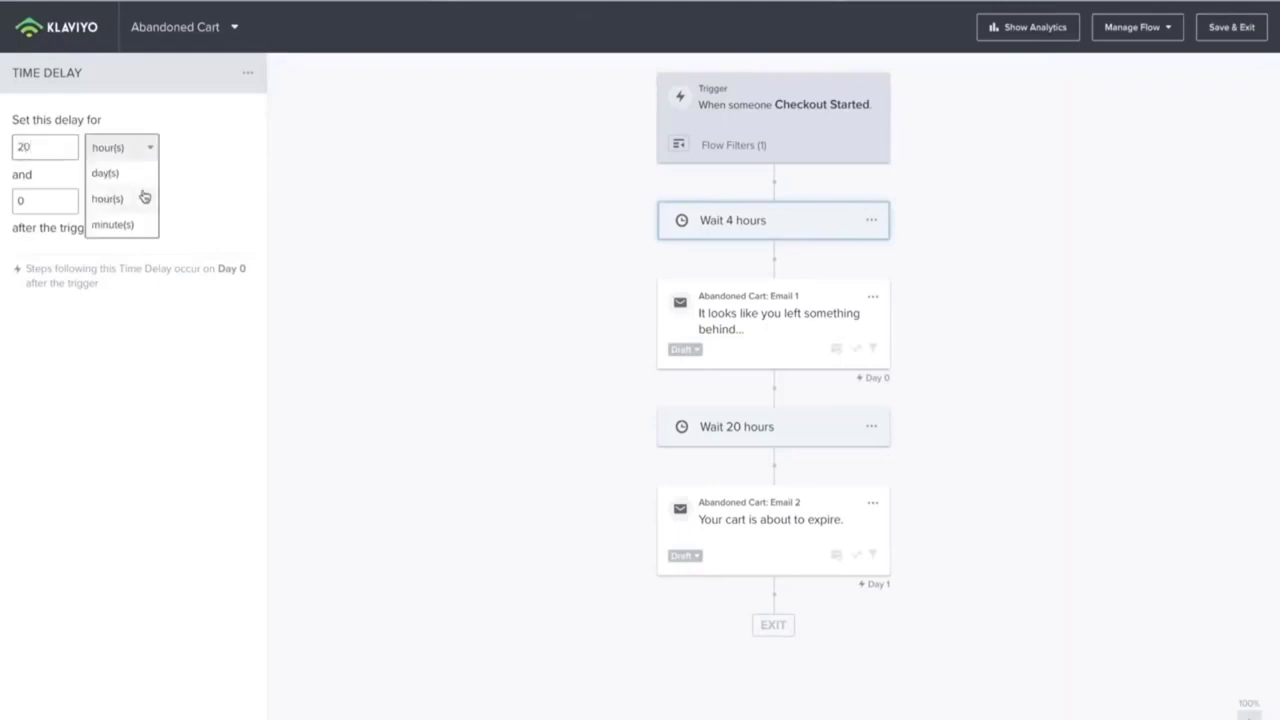
{"action": "left_click", "coordinate": [131, 222]}
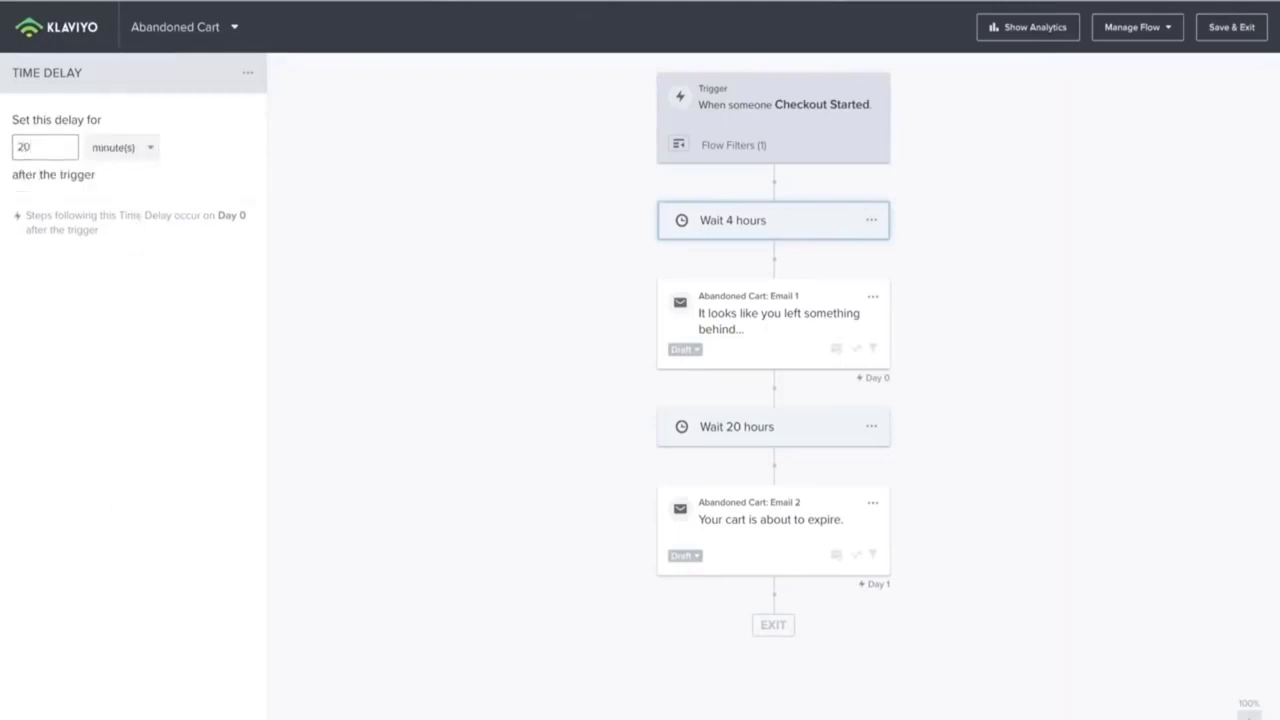
{"action": "left_click", "coordinate": [177, 541]}
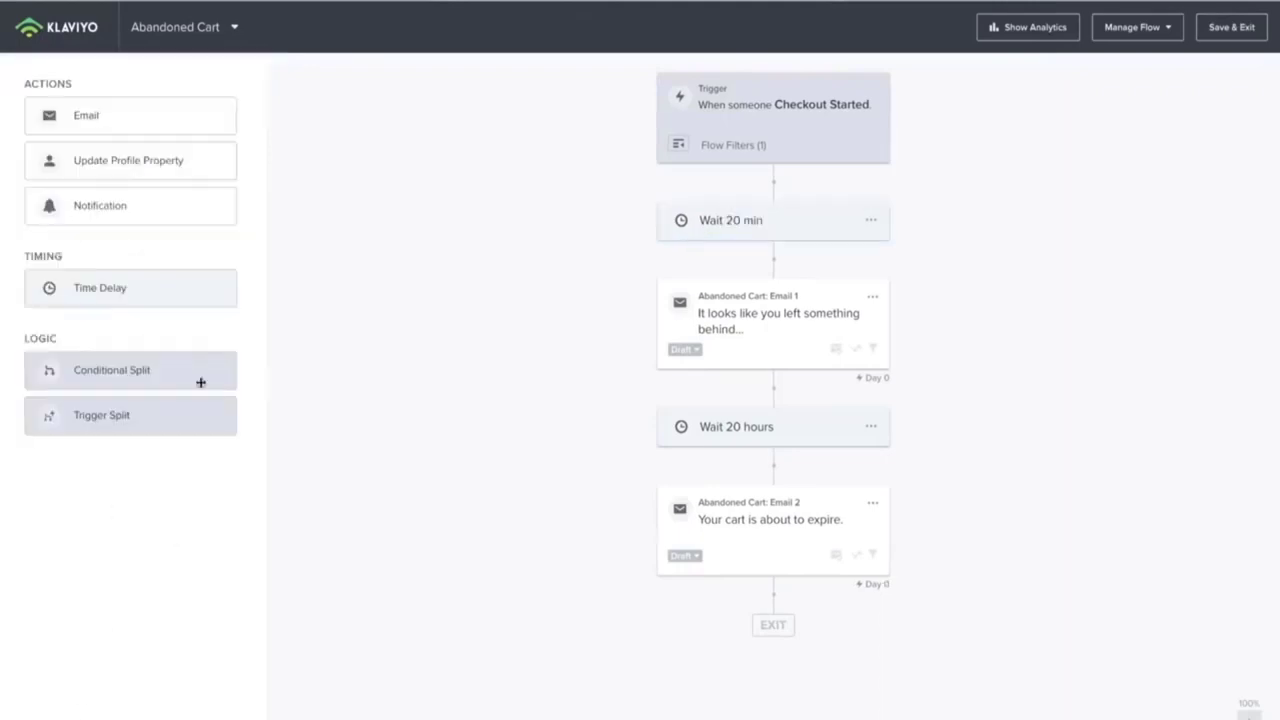
Step: Enable UTM tracking for Abandoned Cart Email 1 and set the email's status to Live
{"action": "left_click", "coordinate": [748, 307]}
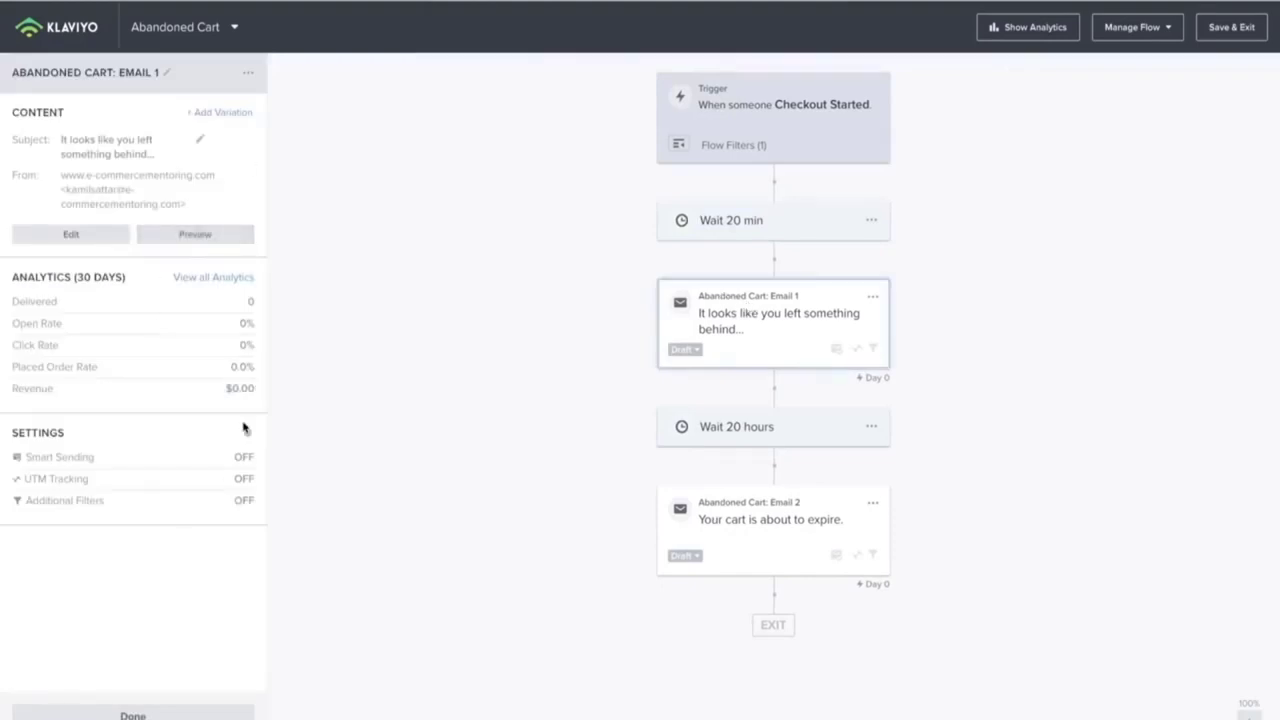
{"action": "left_click", "coordinate": [240, 462]}
{"action": "left_click", "coordinate": [240, 228]}
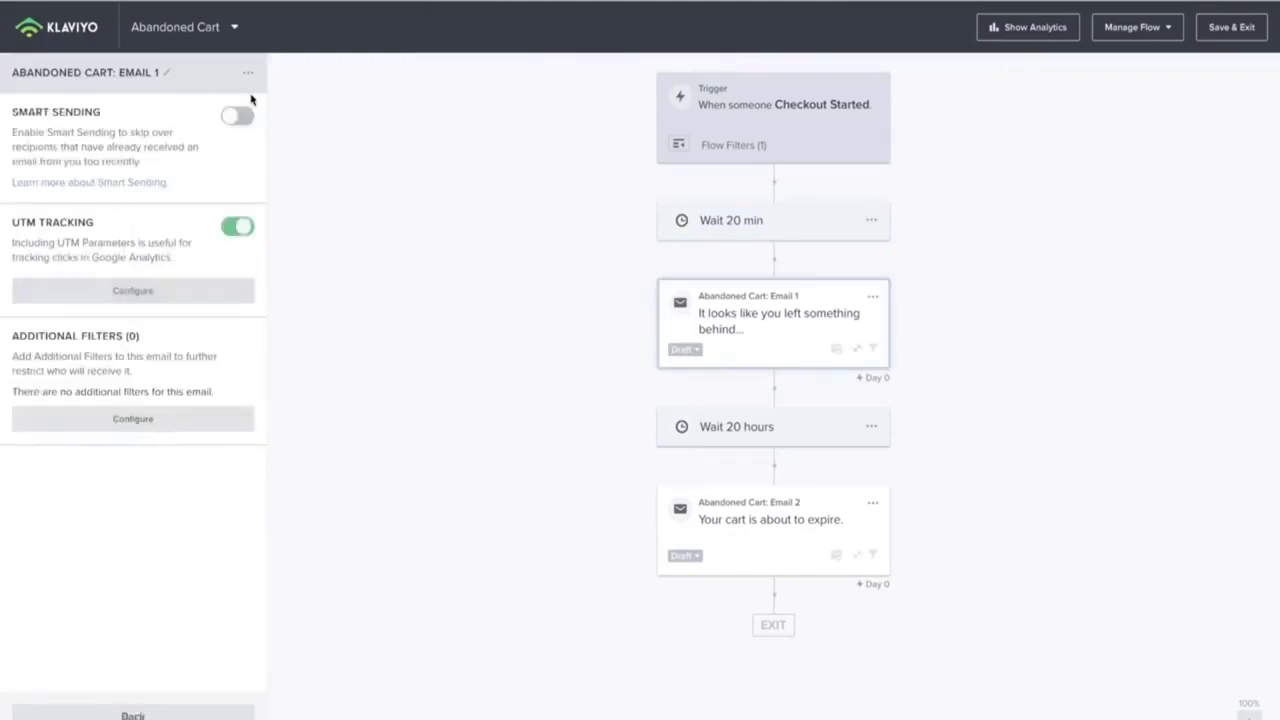
{"action": "left_click", "coordinate": [686, 349]}
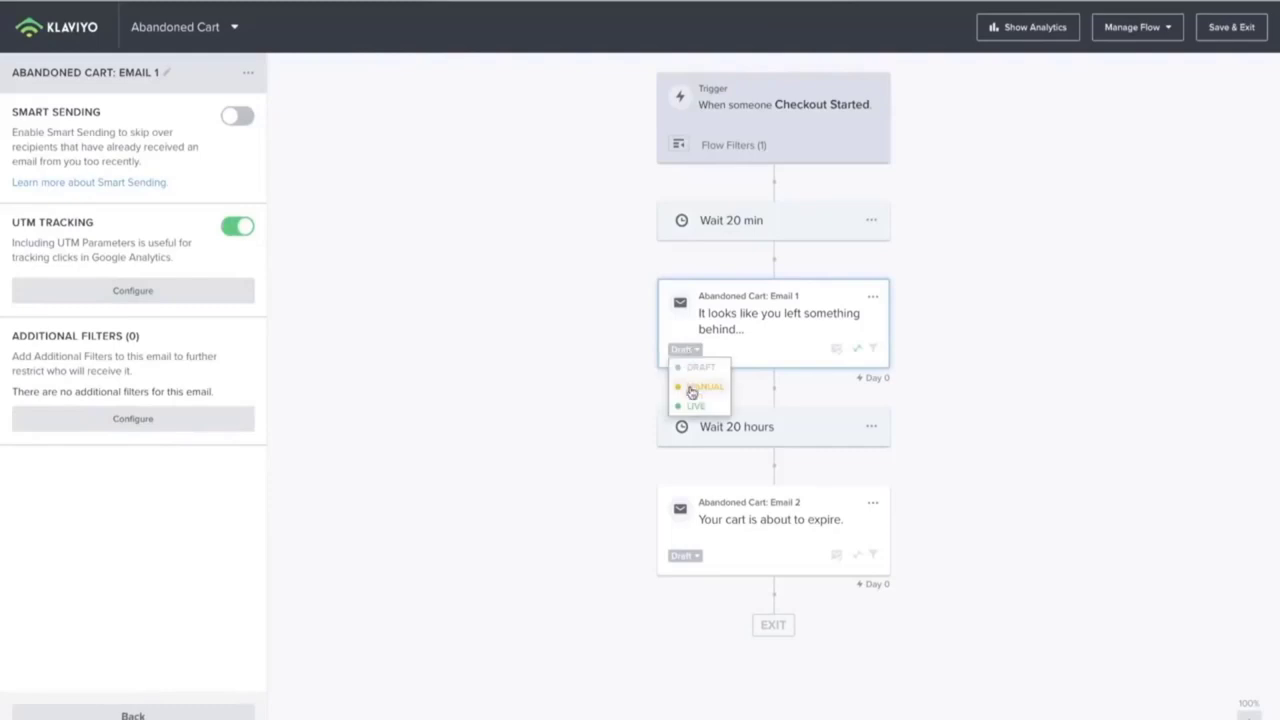
{"action": "left_click", "coordinate": [695, 405]}
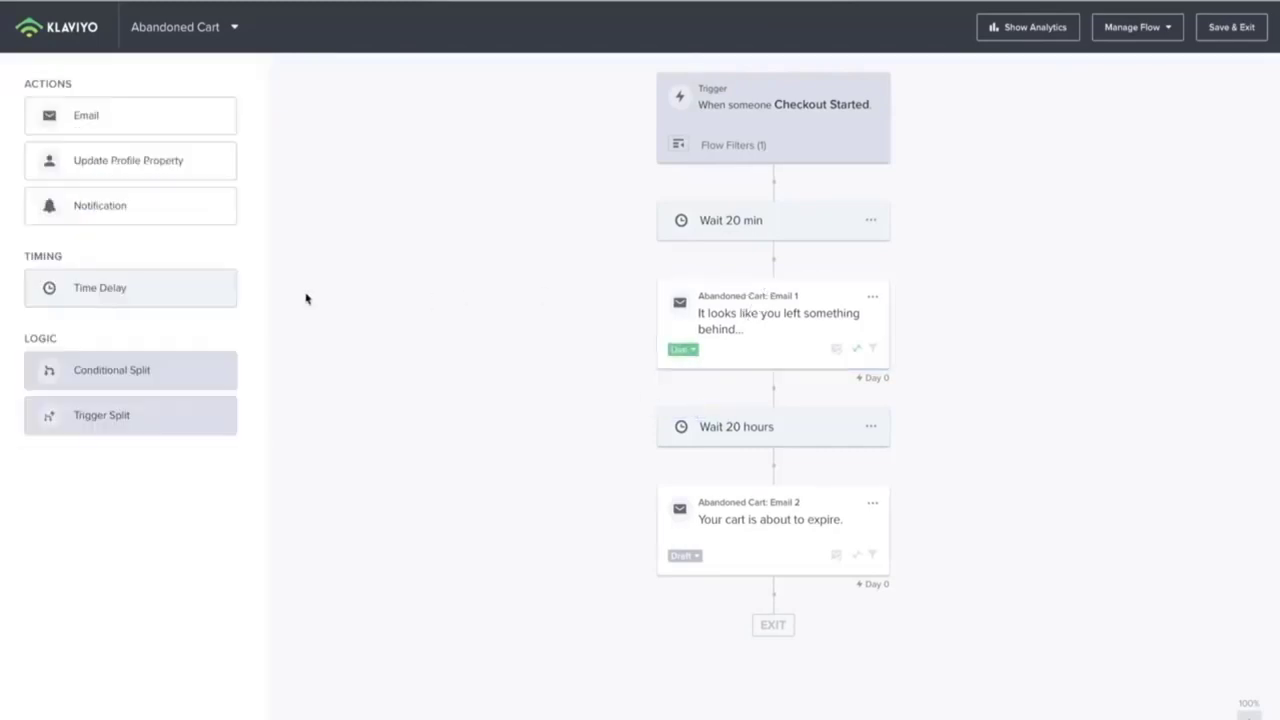
Step: Replace Abandoned Cart Email 1's sender name with the sender line from the template's first flow email
{"action": "left_click", "coordinate": [872, 297]}
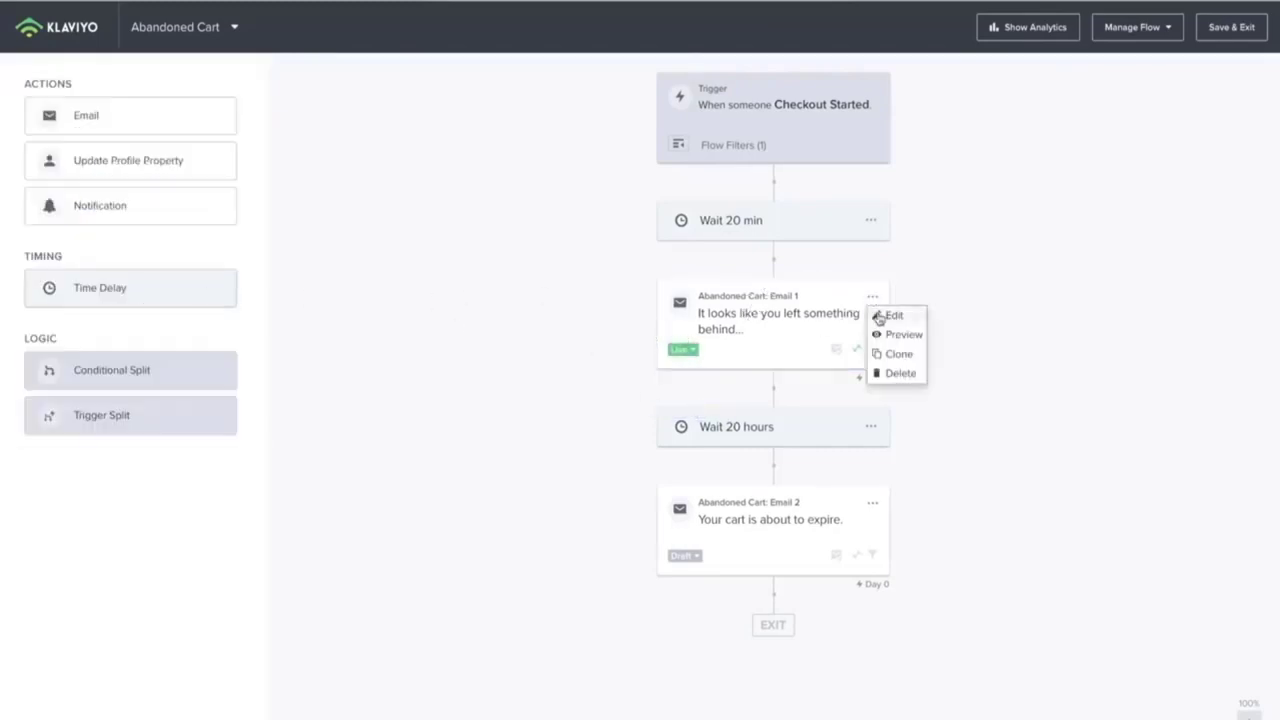
{"action": "left_click", "coordinate": [880, 316]}
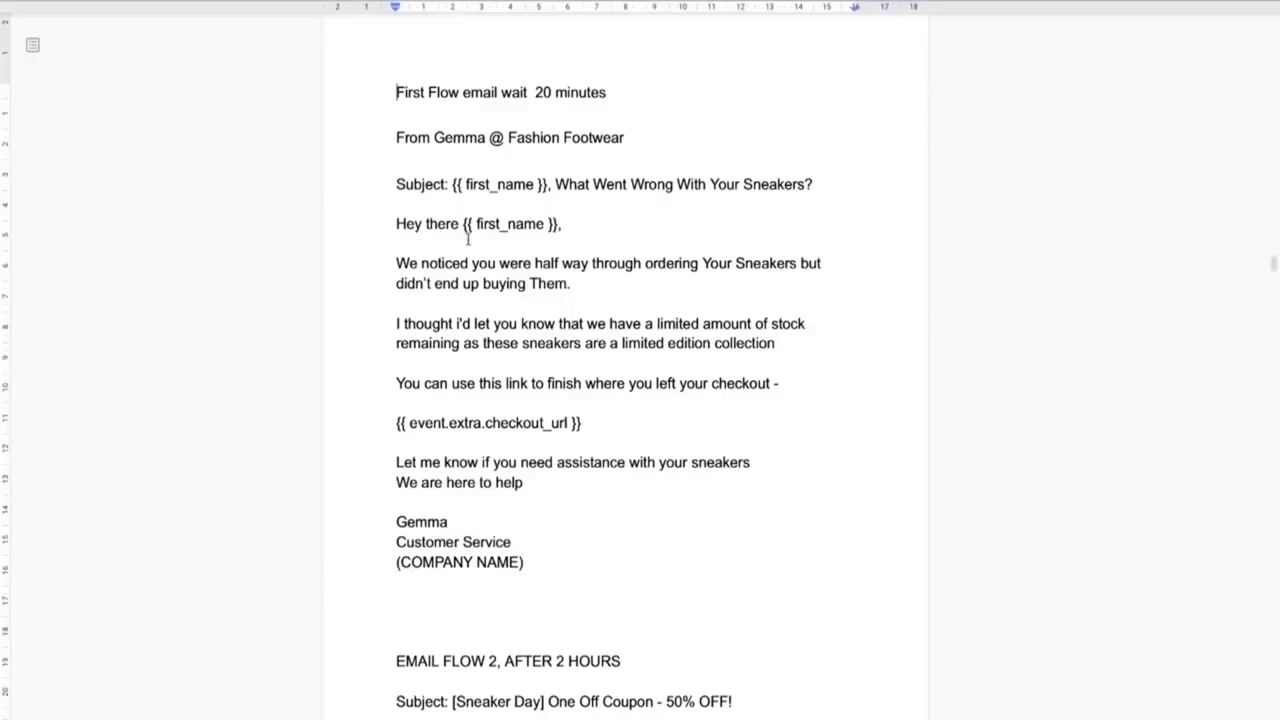
{"action": "left_click_drag", "start_coordinate": [385, 138], "coordinate": [751, 137]}
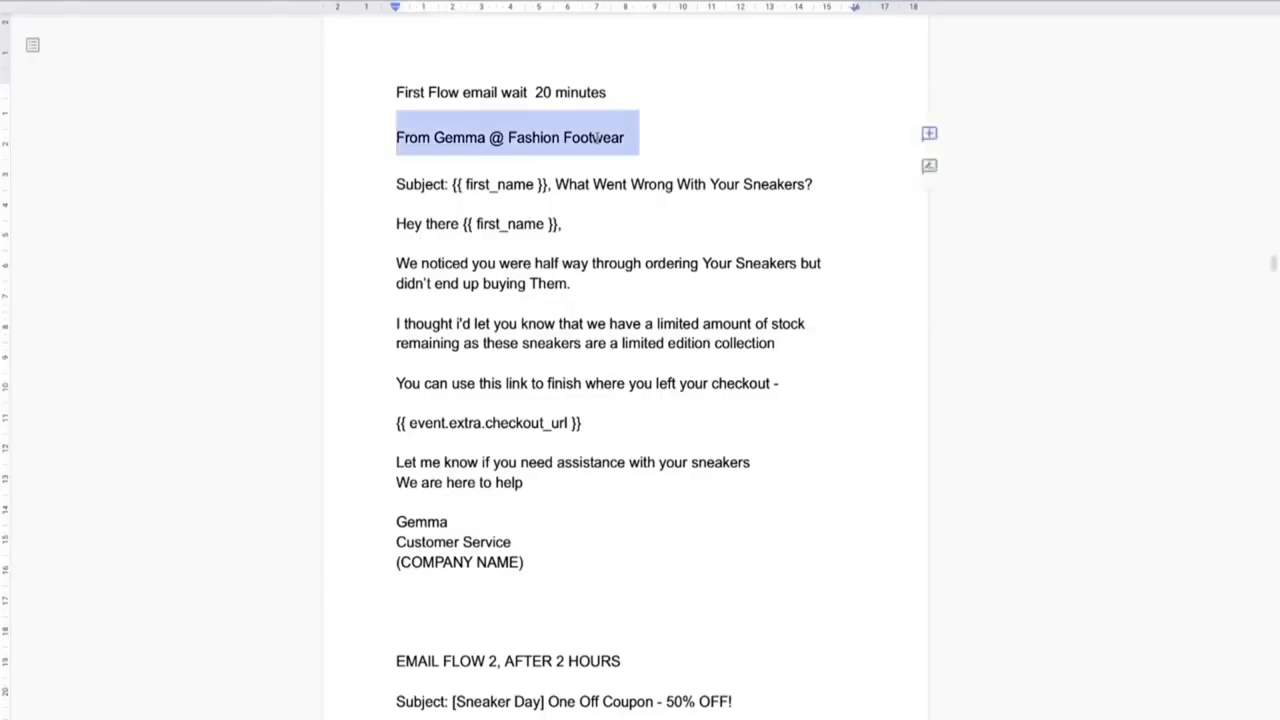
{"action": "right_click", "coordinate": [596, 140]}
{"action": "left_click", "coordinate": [632, 224]}
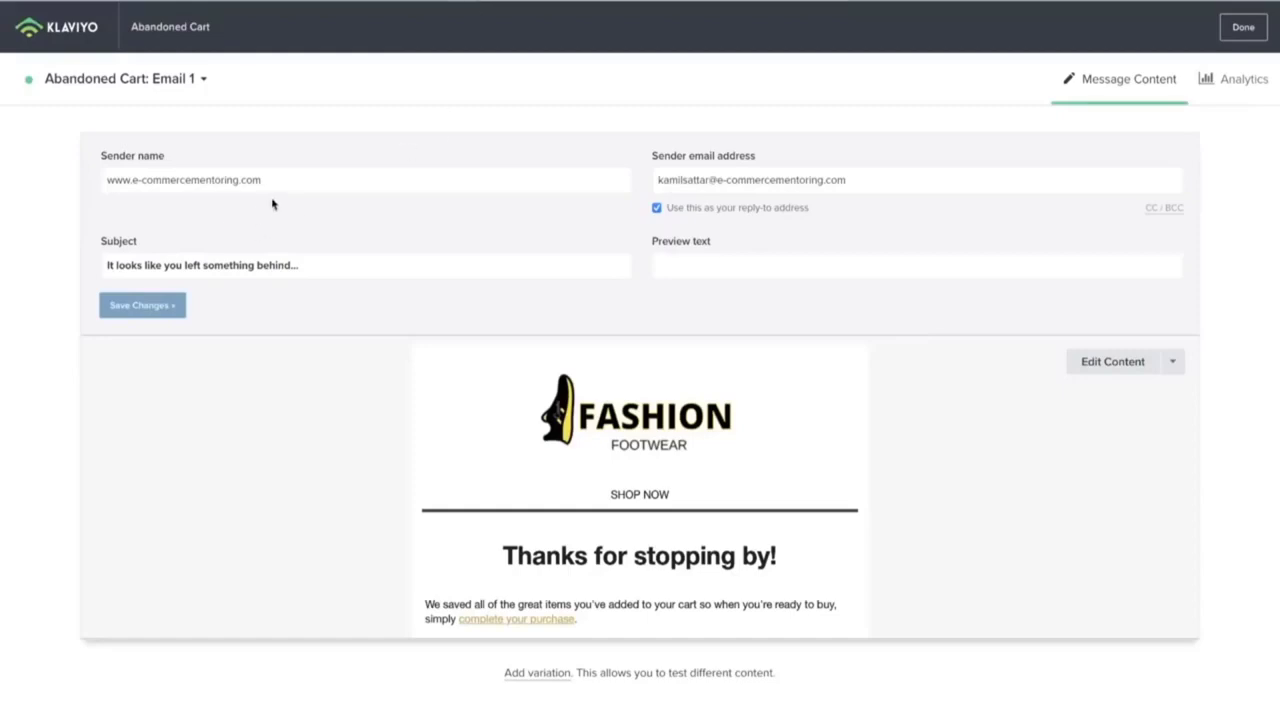
{"action": "left_click_drag", "start_coordinate": [296, 182], "coordinate": [42, 162]}
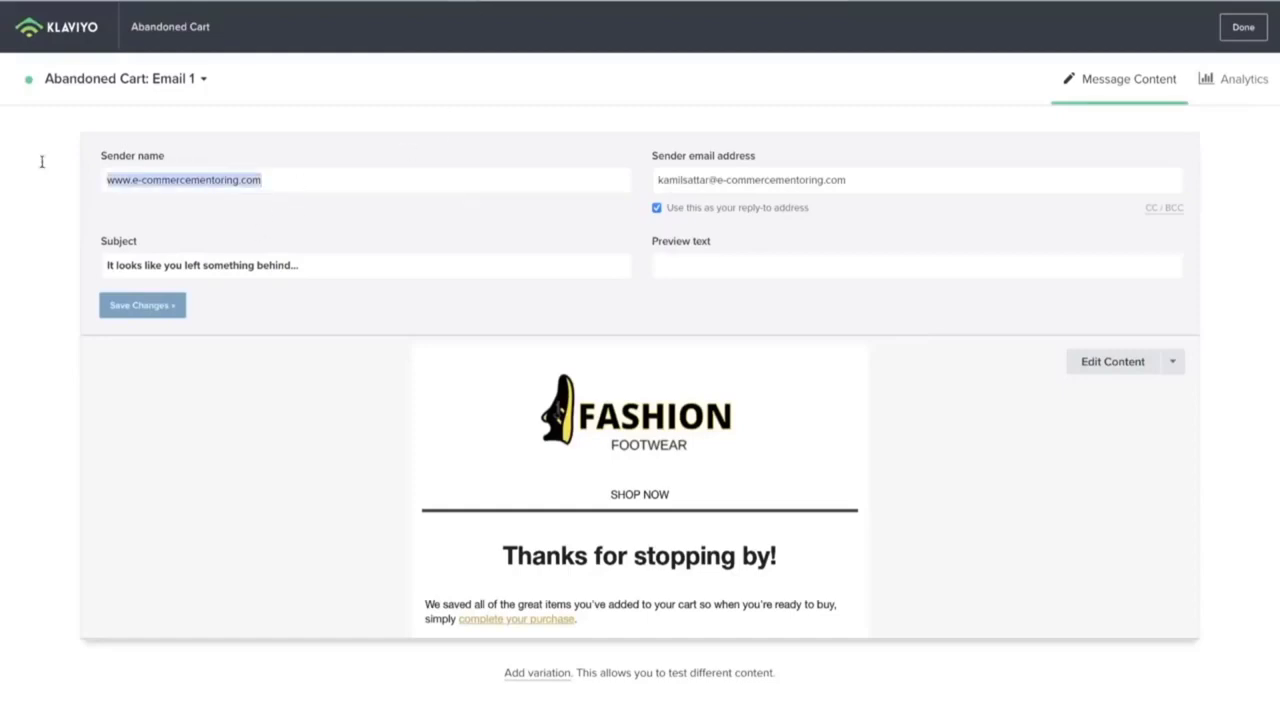
{"action": "key", "text": "ctrl+v"}
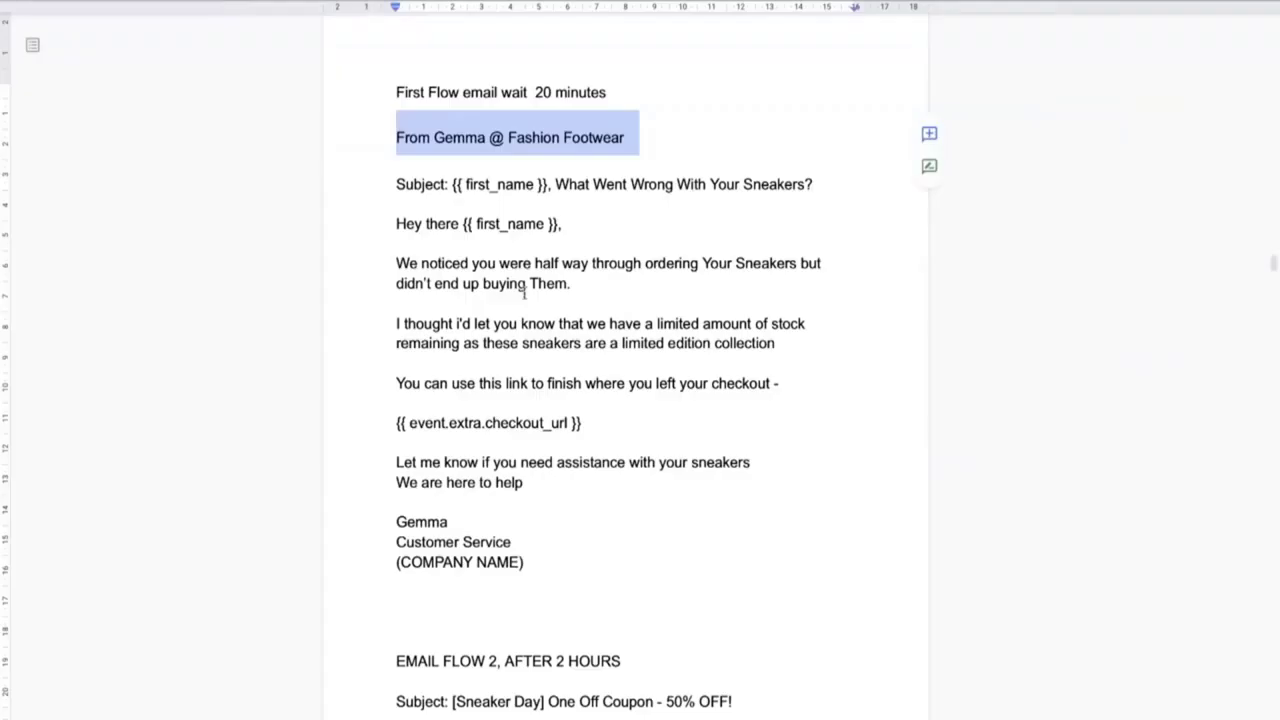
Step: Copy the subject text "What Went Wrong With Your Sneakers?" from the template's first flow email
{"action": "left_click", "coordinate": [572, 190]}
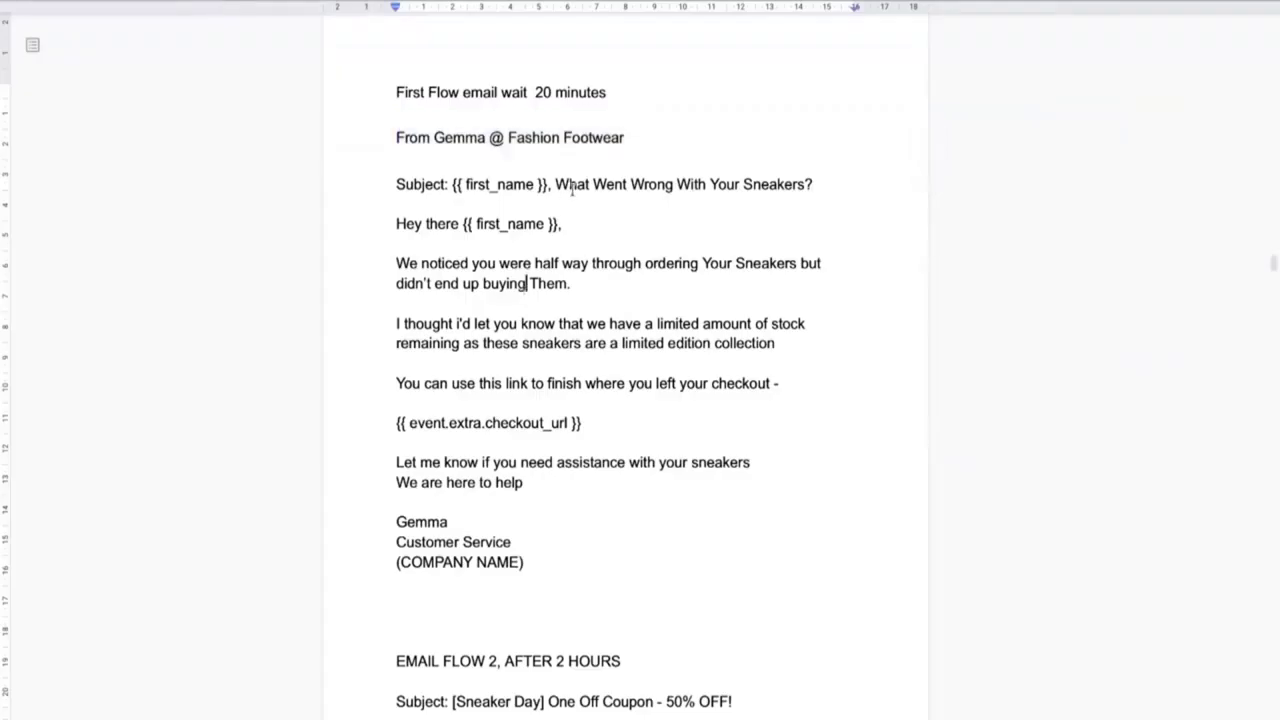
{"action": "mouse_move", "coordinate": [556, 183]}
{"action": "left_mouse_down"}
{"action": "mouse_move", "coordinate": [808, 172]}
{"action": "mouse_move", "coordinate": [559, 180]}
{"action": "left_mouse_up"}
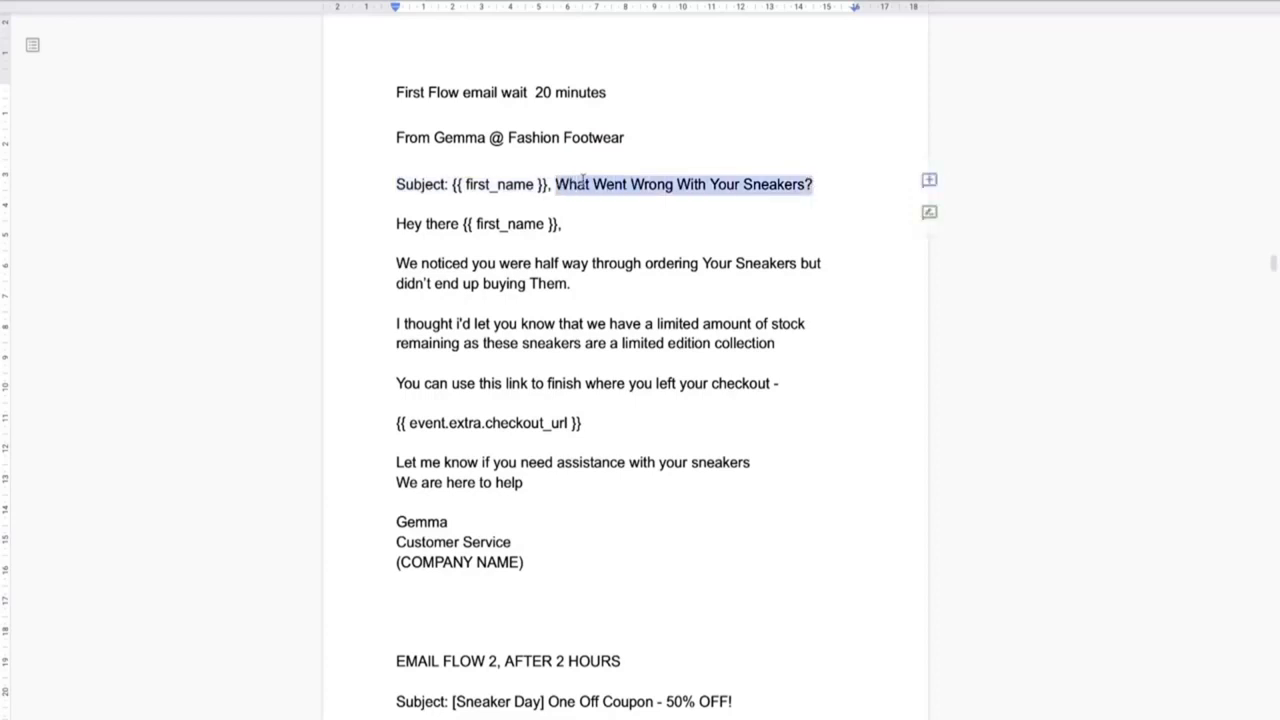
{"action": "right_click", "coordinate": [583, 180]}
{"action": "left_click", "coordinate": [608, 263]}
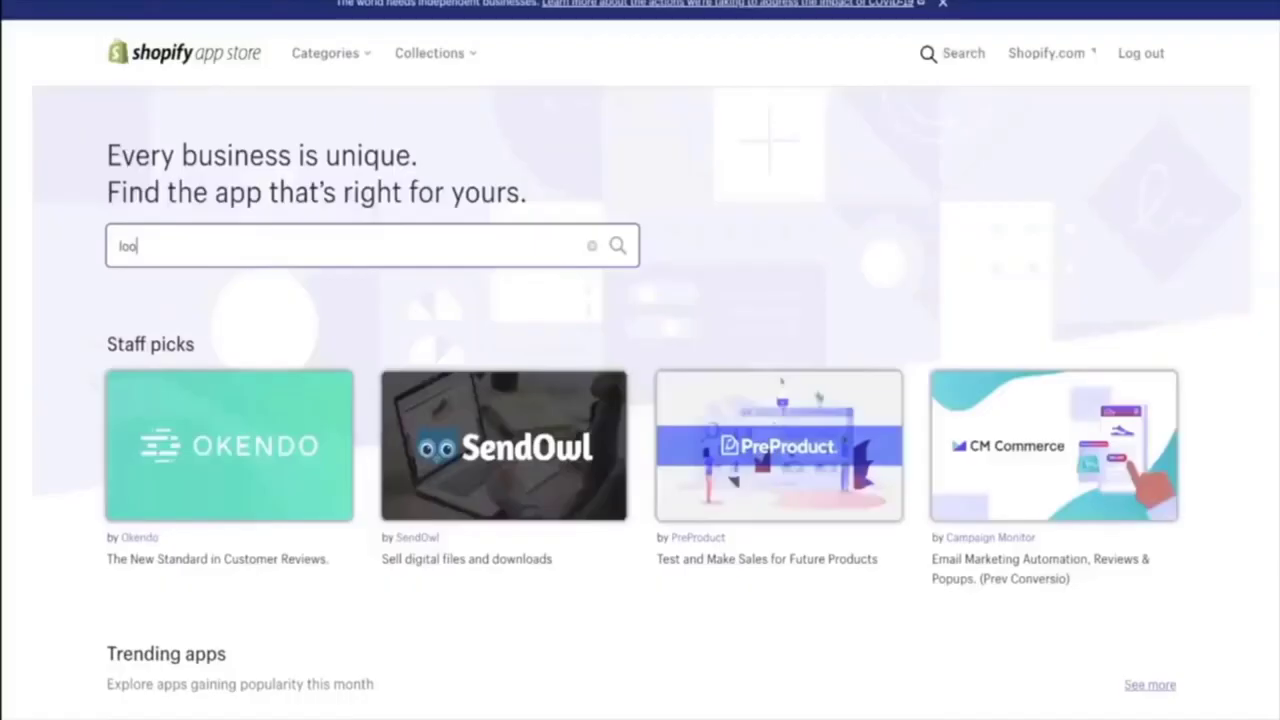
Step: Search the Shopify App Store for "loox review" and add the Loox - Photo Reviews app to the store
{"action": "type", "text": "x"}
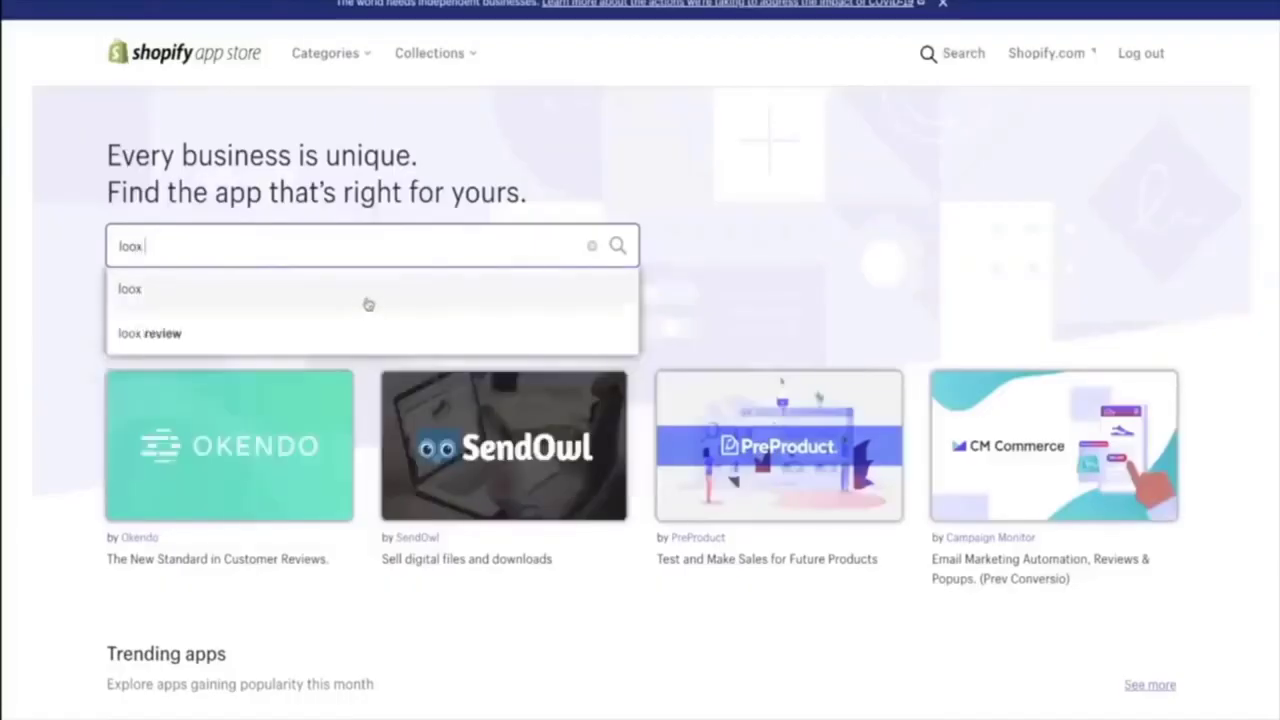
{"action": "left_click", "coordinate": [331, 333]}
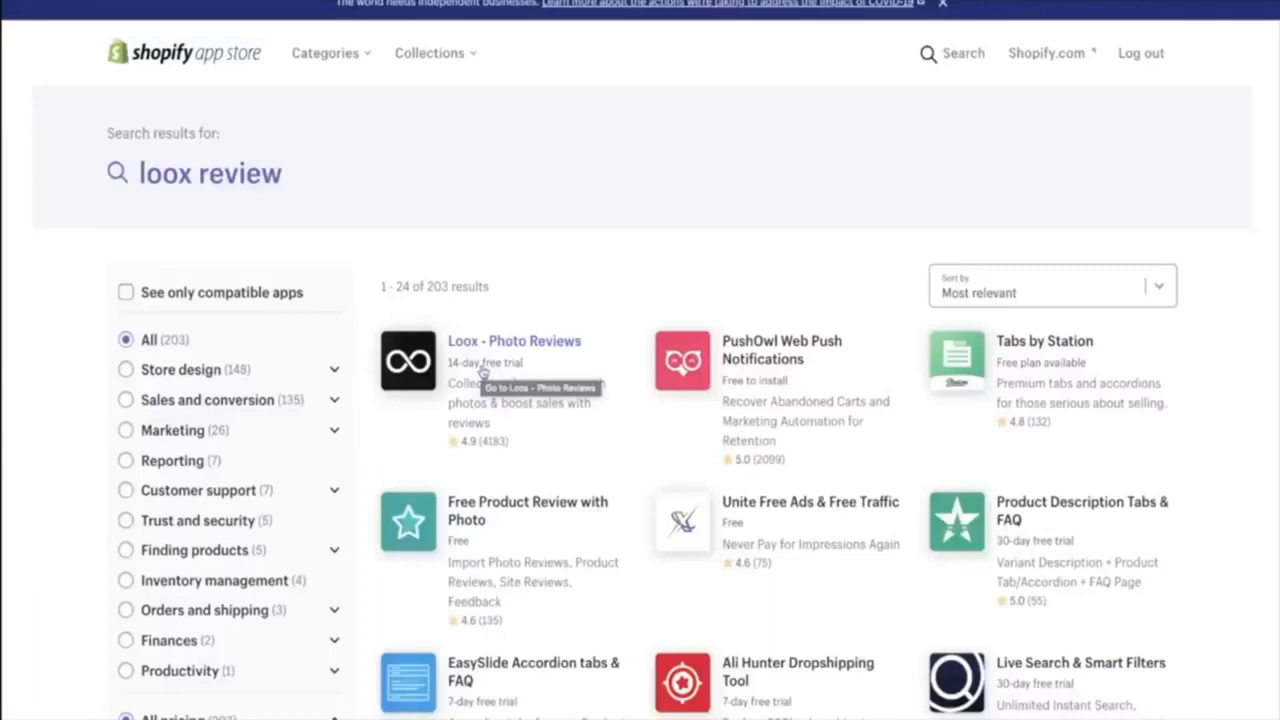
{"action": "left_click", "coordinate": [476, 366]}
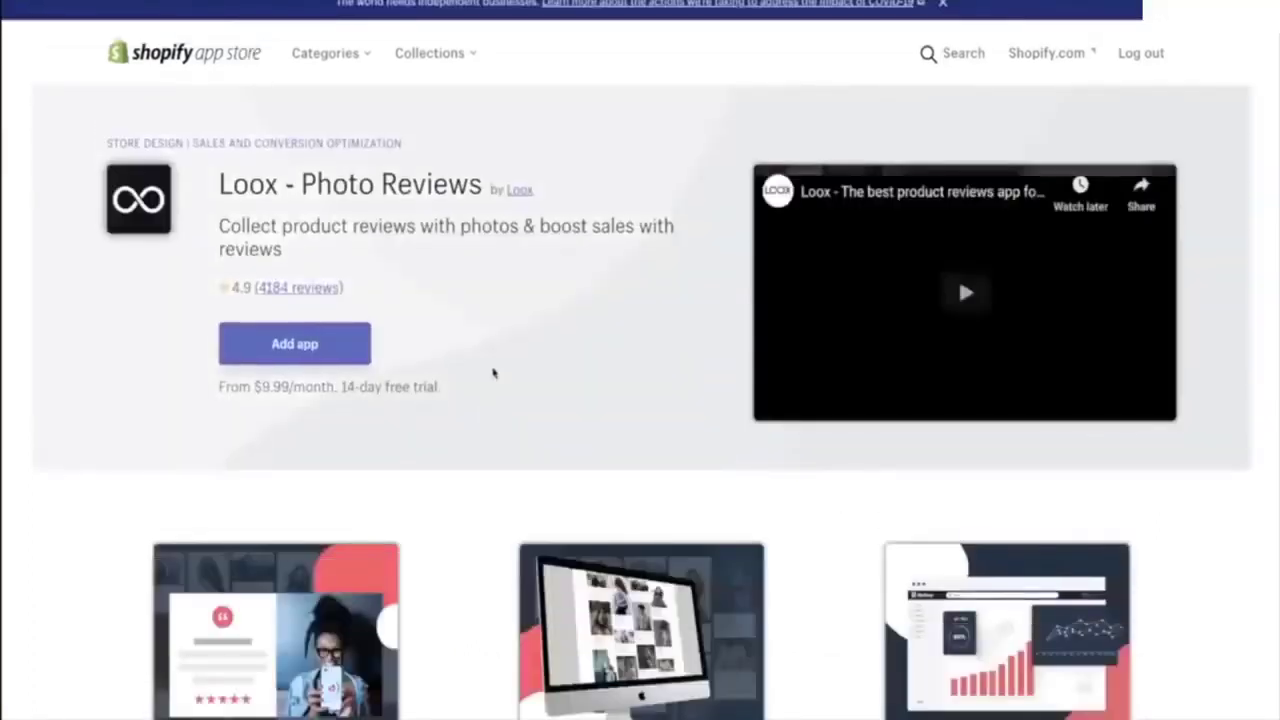
{"action": "left_click", "coordinate": [322, 343]}
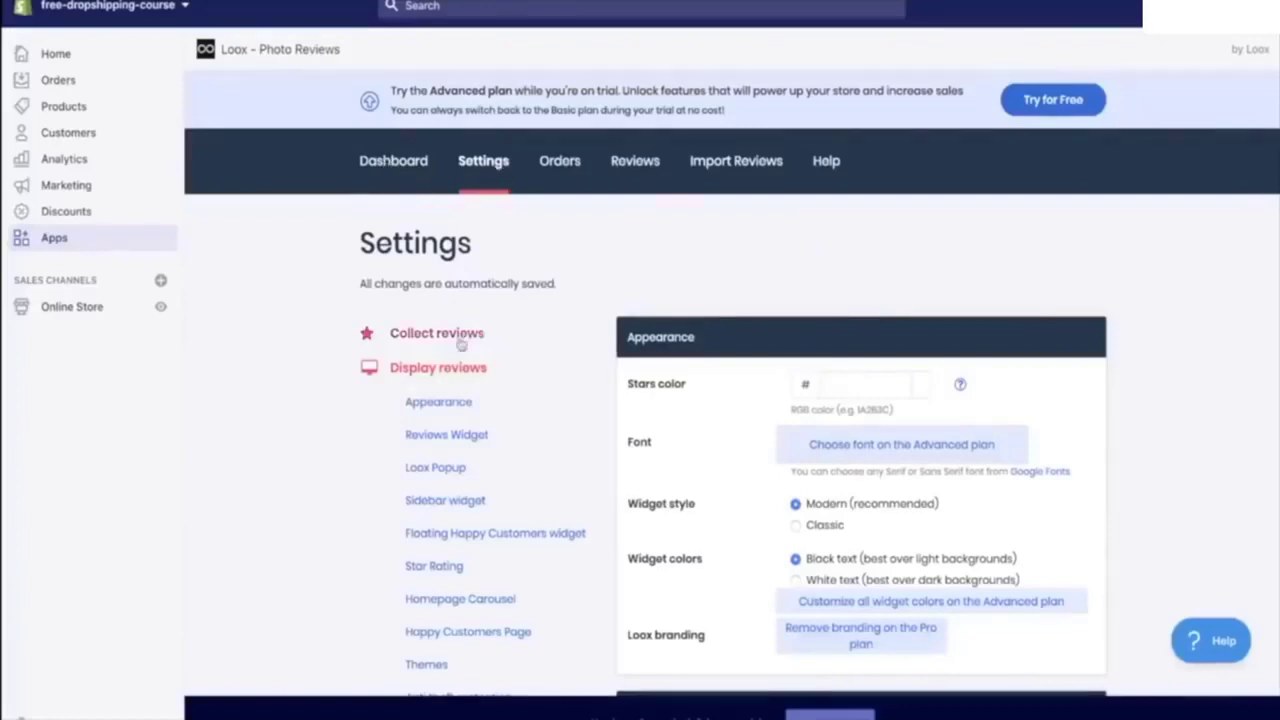
Step: Copy the star rating code snippet from Loox's review display settings
{"action": "scroll", "coordinate": [838, 354], "scroll_direction": "down", "scroll_amount": 10}
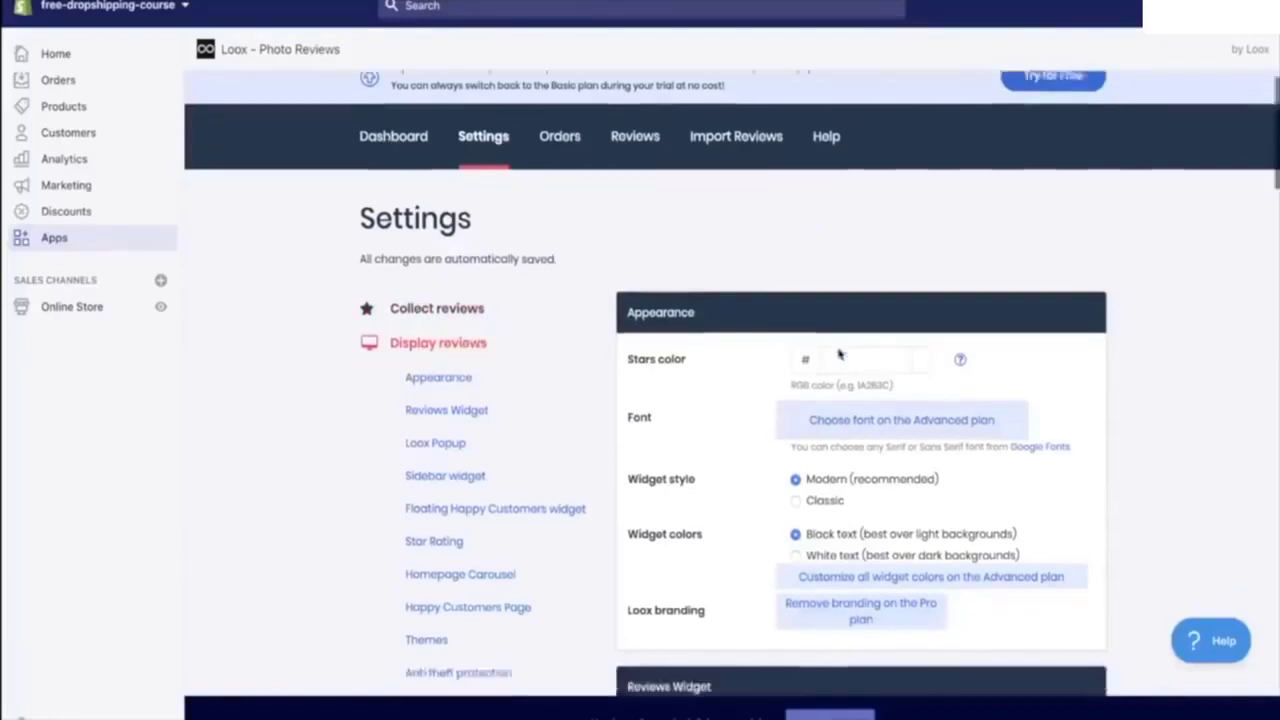
{"action": "scroll", "coordinate": [838, 354], "scroll_direction": "down", "scroll_amount": 3}
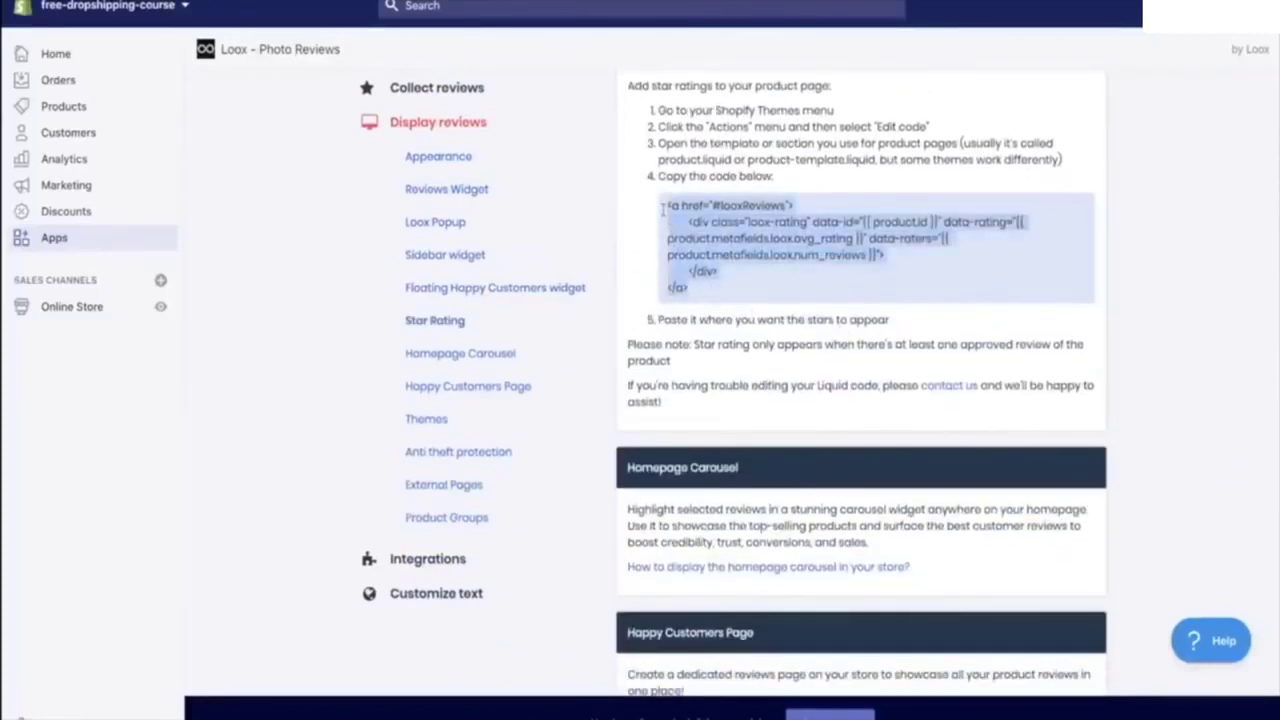
{"action": "right_click", "coordinate": [140, 0]}
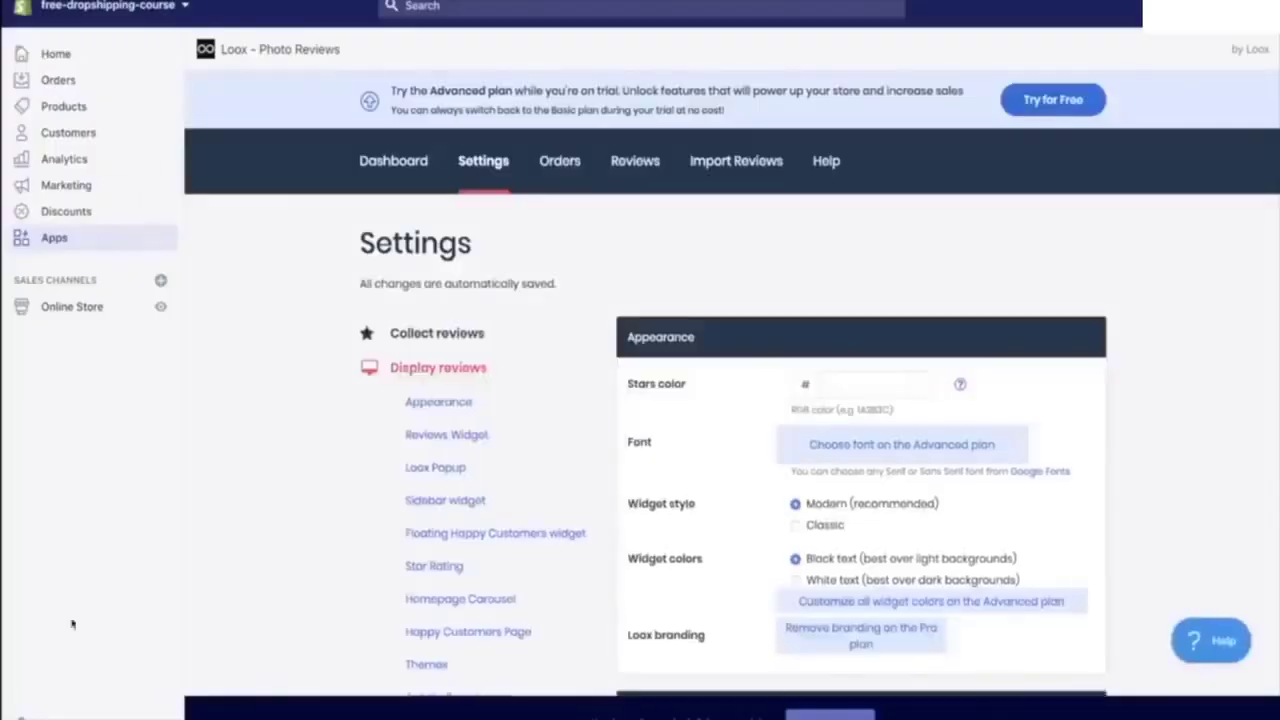
Step: Open the product.liquid template in the code editor of the Debutify 2.0.2 theme
{"action": "left_click", "coordinate": [93, 312]}
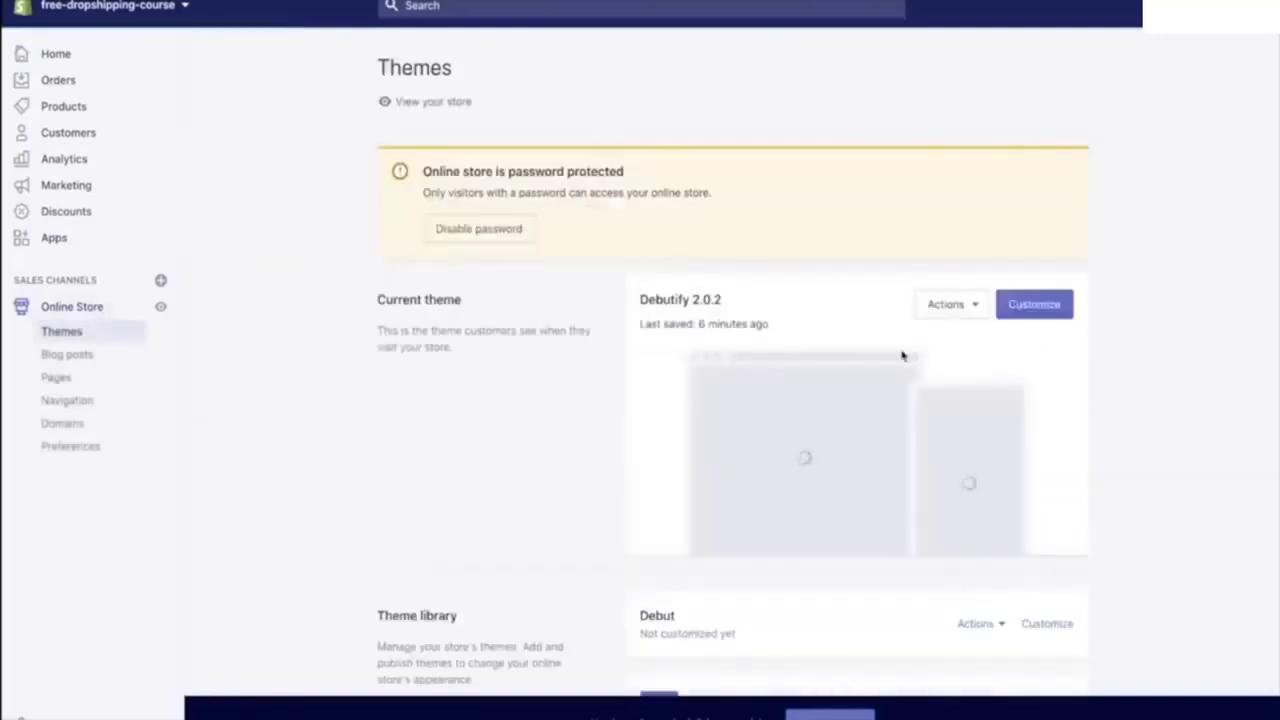
{"action": "left_click", "coordinate": [958, 308]}
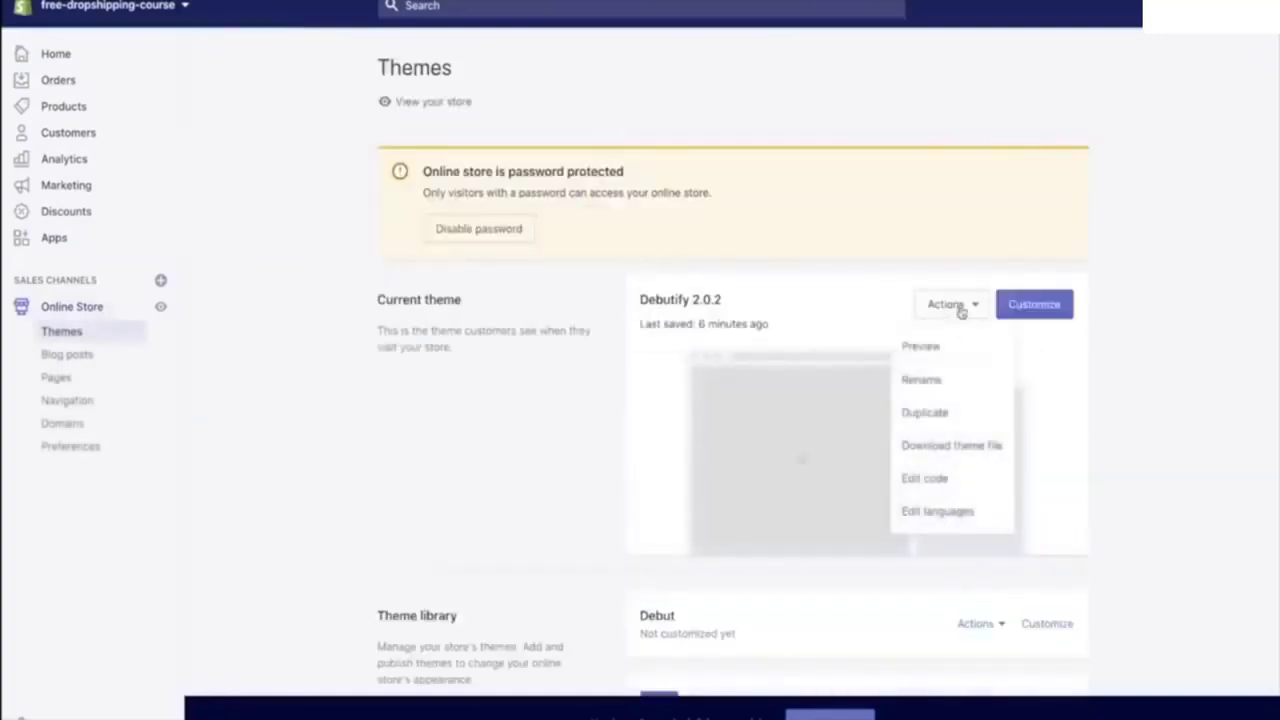
{"action": "left_click", "coordinate": [942, 478]}
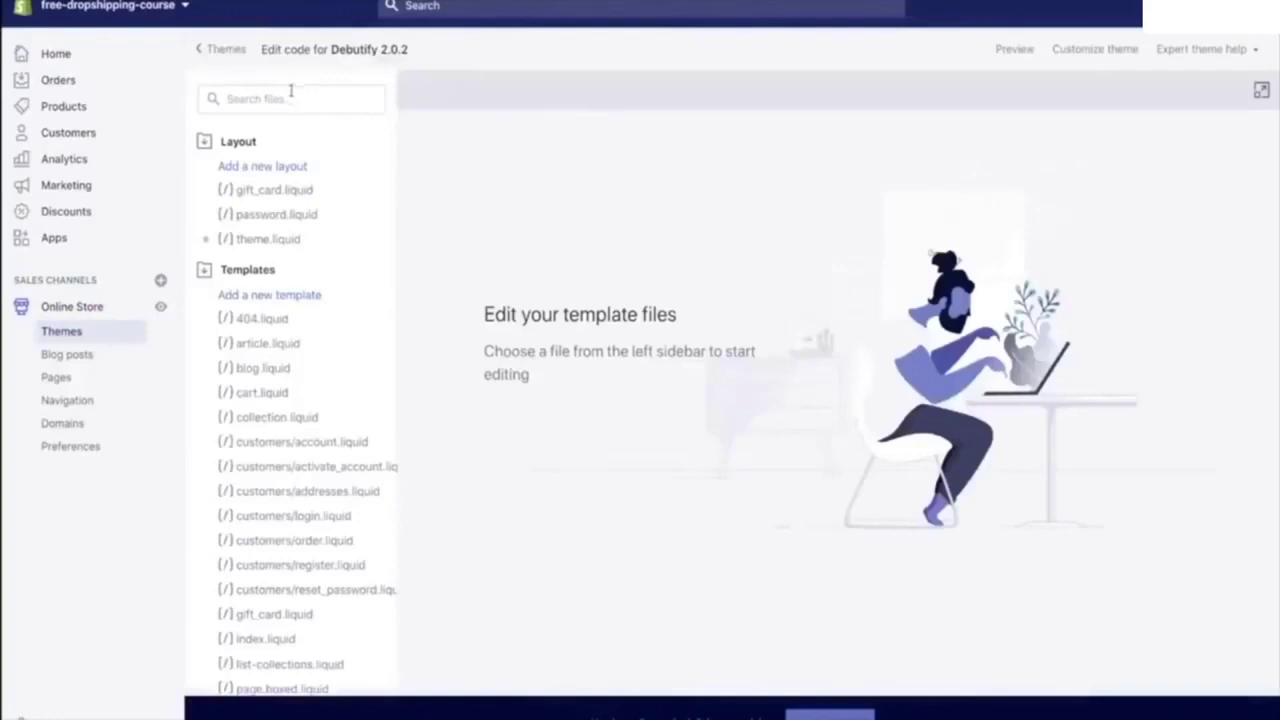
{"action": "left_click", "coordinate": [291, 98]}
{"action": "type", "text": "pr"}
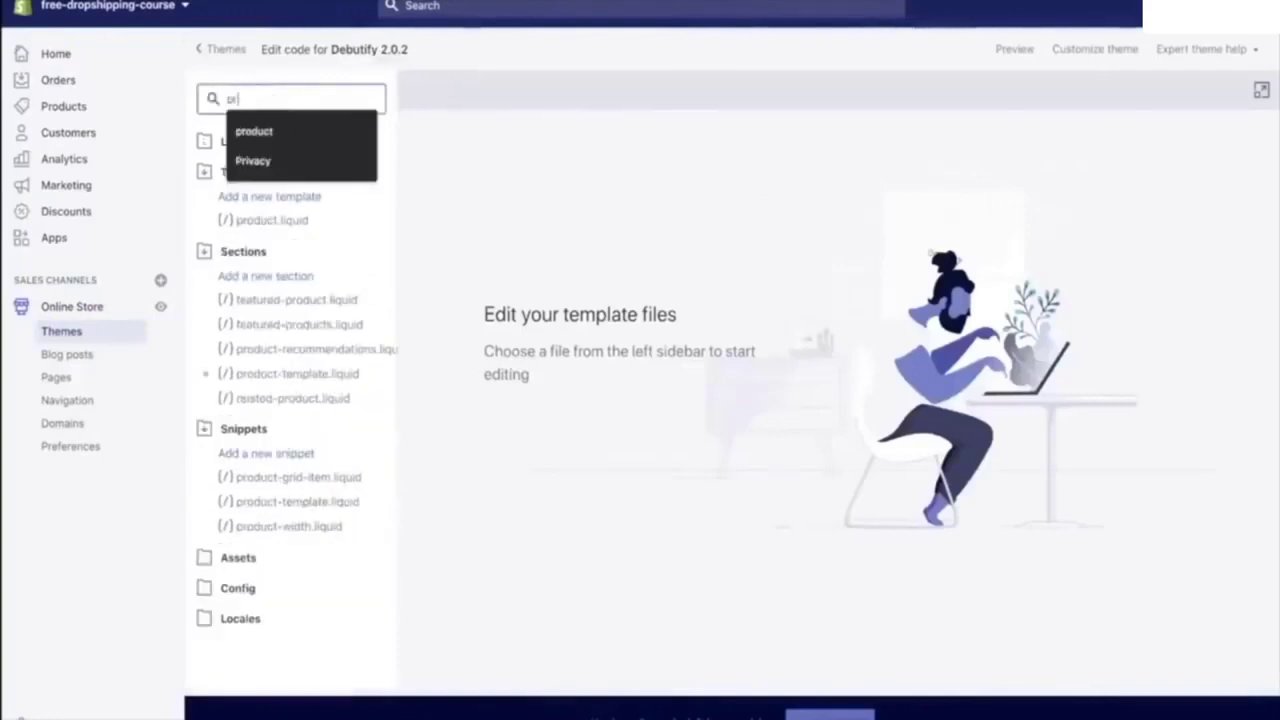
{"action": "left_click", "coordinate": [284, 221]}
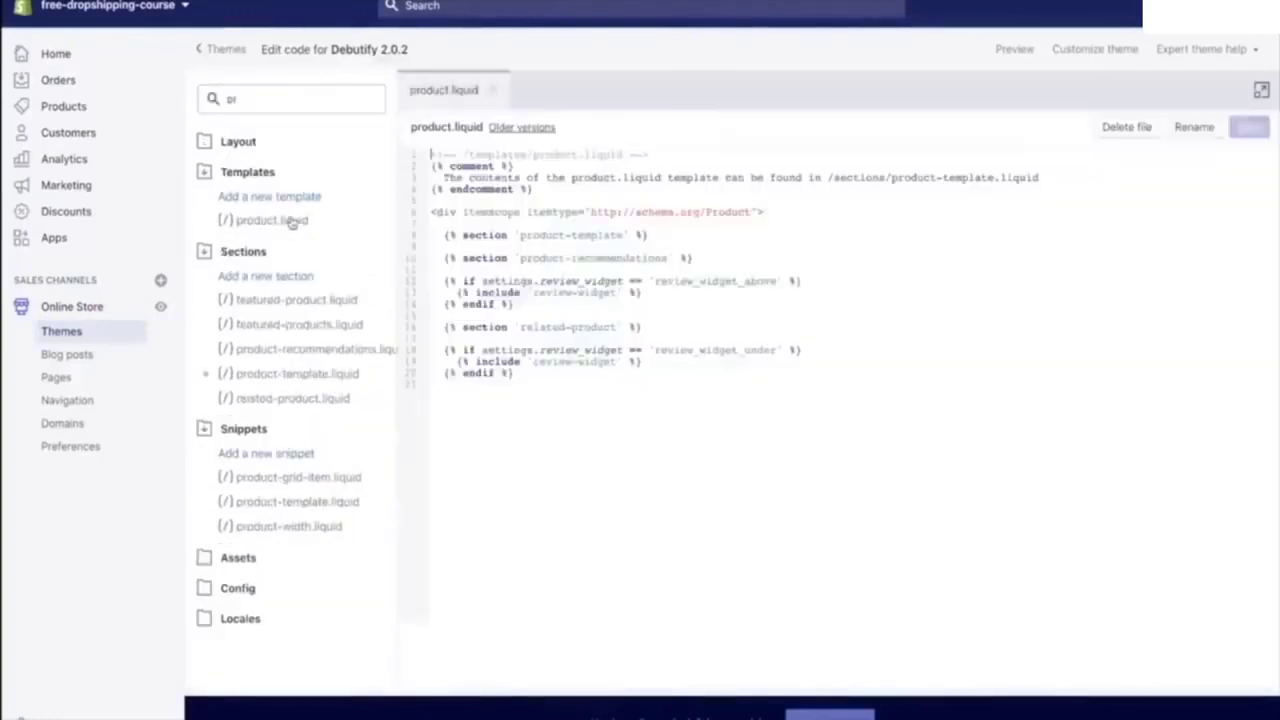
Step: Paste the Loox star rating code after the closing div at the end of product.liquid and save the file
{"action": "left_click", "coordinate": [494, 535]}
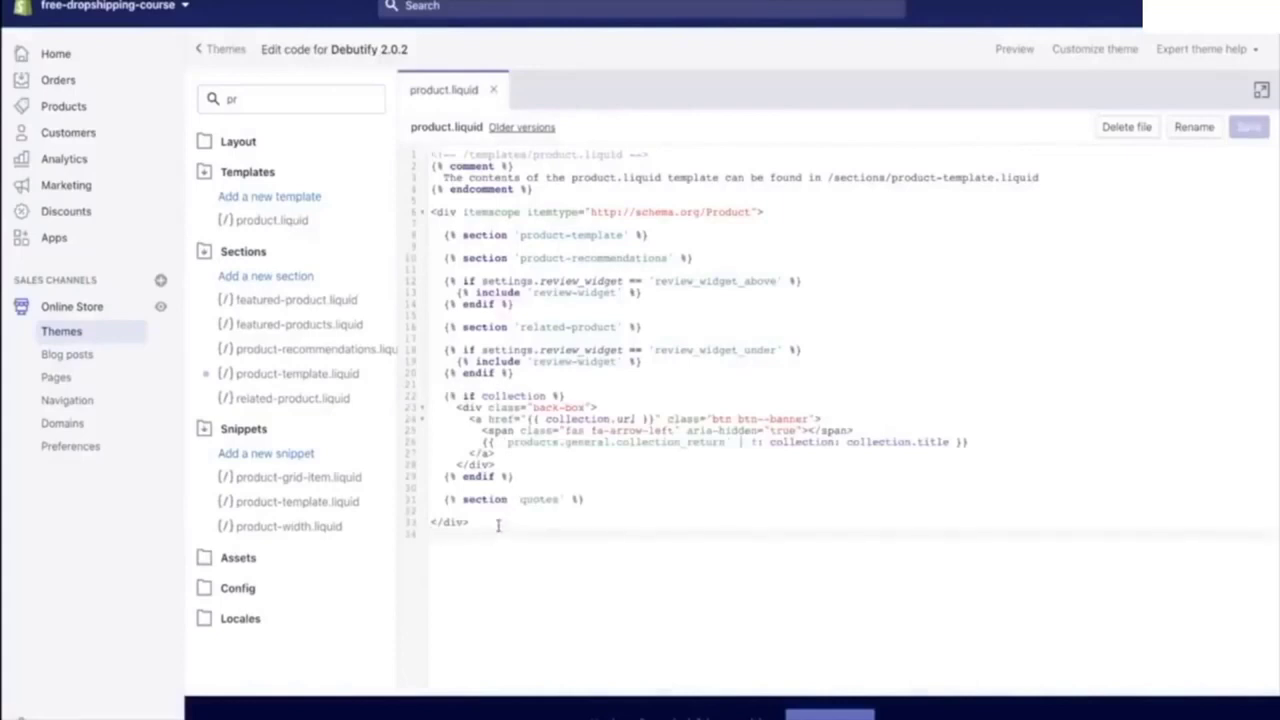
{"action": "key", "text": "ctrl+v"}
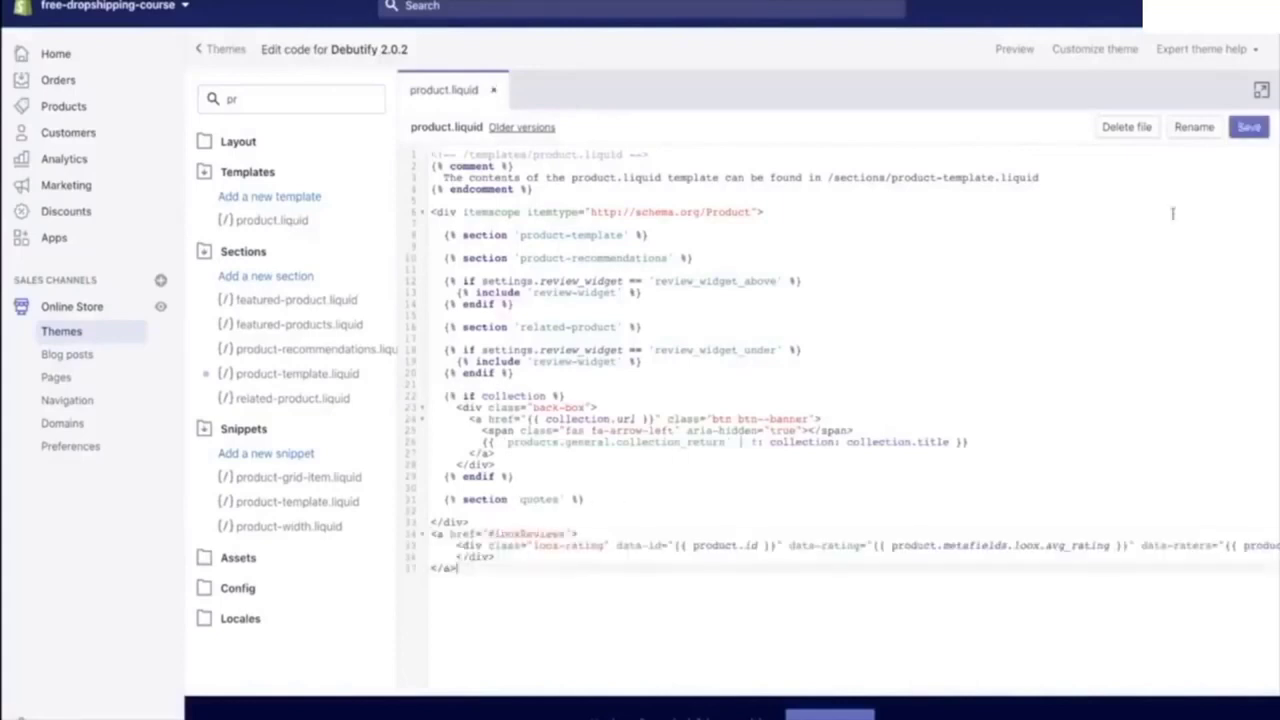
{"action": "left_click", "coordinate": [1249, 127]}
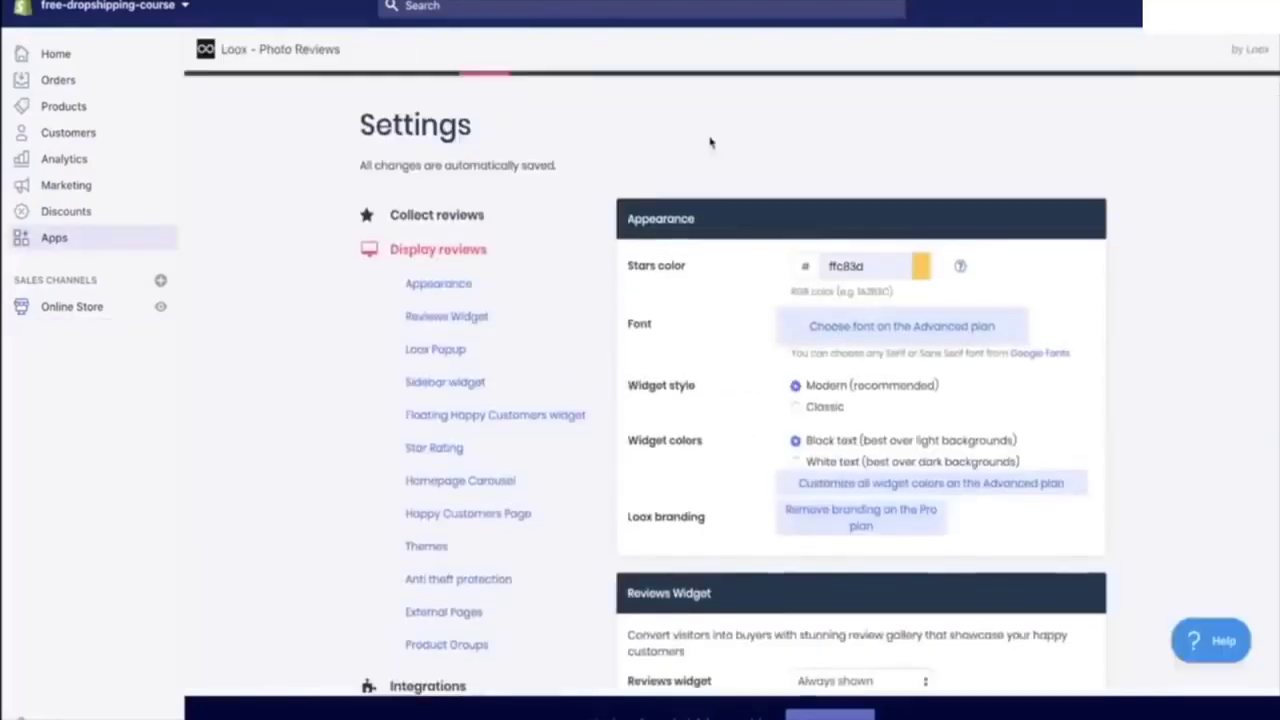
Step: Review Loox's Appearance settings for displayed reviews
{"action": "left_click", "coordinate": [432, 285]}
{"action": "scroll", "coordinate": [560, 195], "scroll_direction": "up", "scroll_amount": 1}
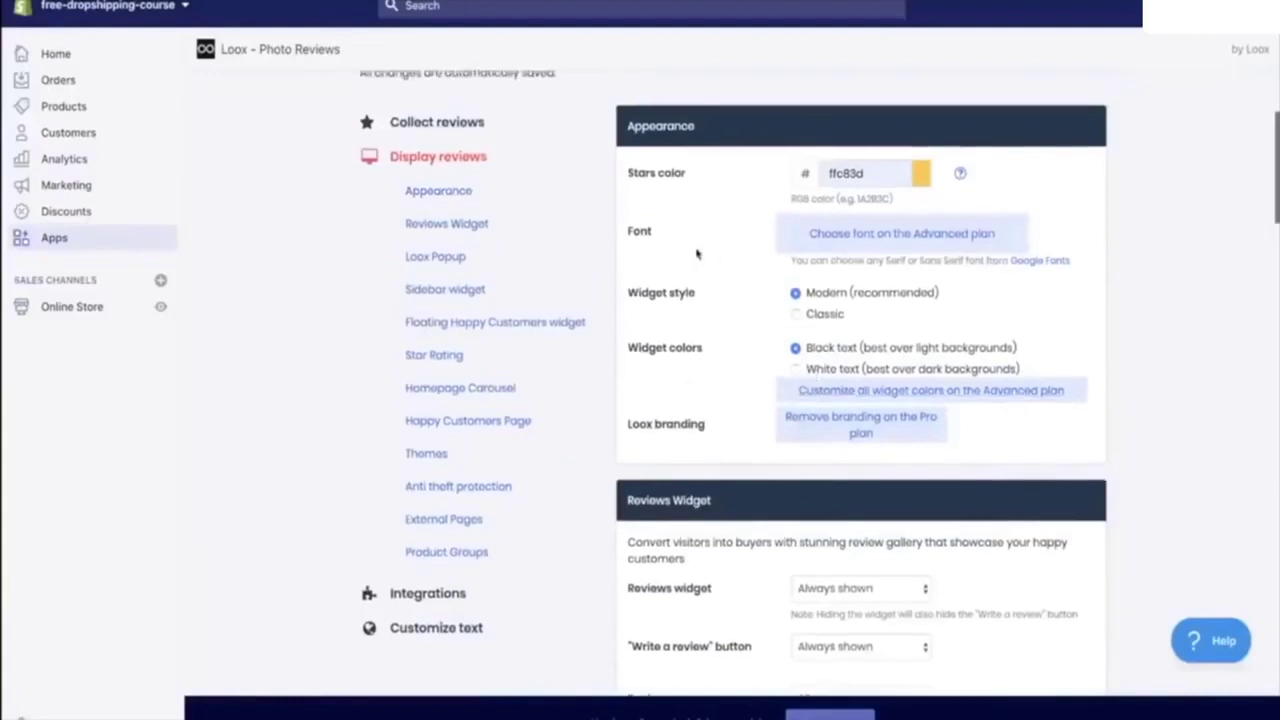
{"action": "scroll", "coordinate": [722, 178], "scroll_direction": "up", "scroll_amount": 1}
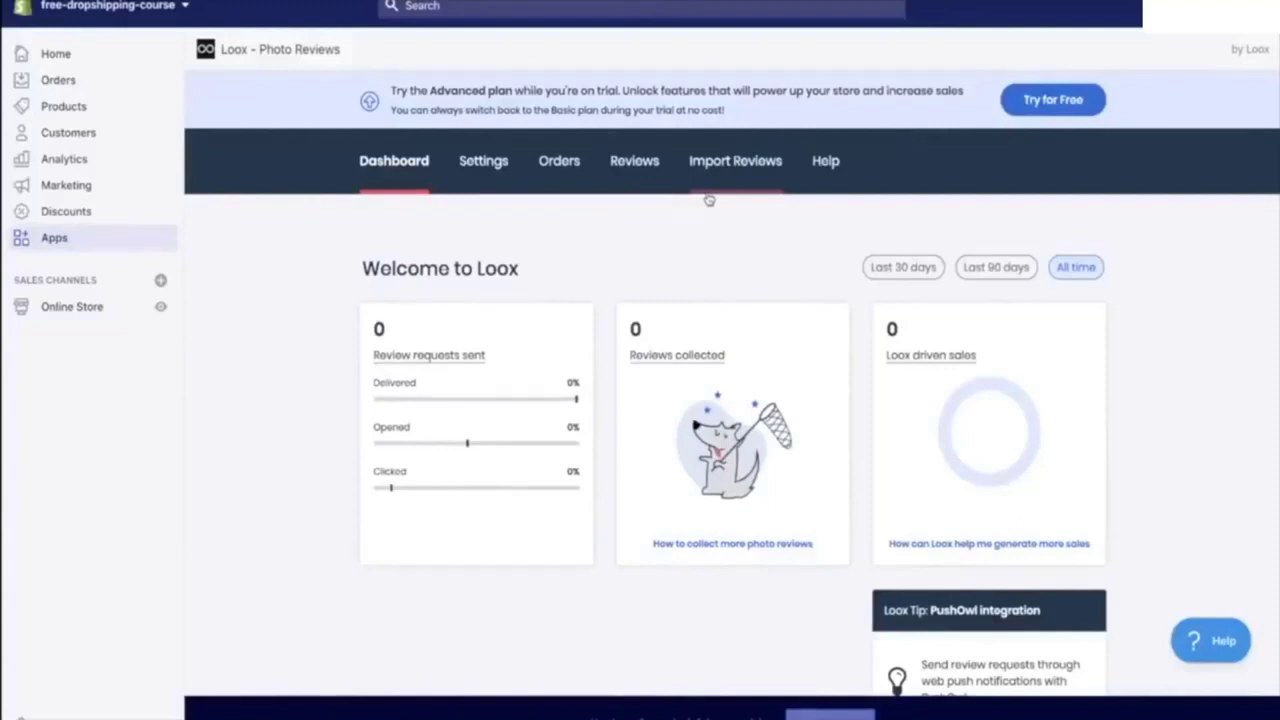
Step: Add the Import to Loox button from Loox's one-click AliExpress import instructions to the browser's bookmarks bar
{"action": "left_click", "coordinate": [725, 151]}
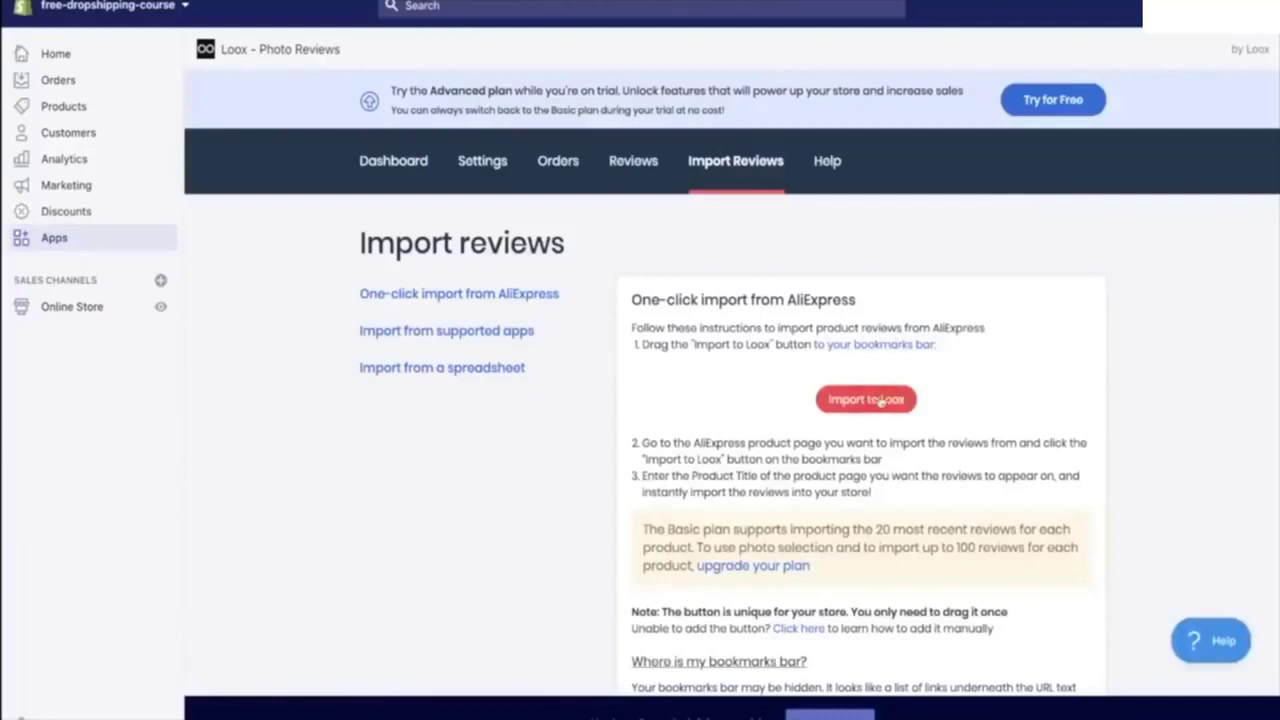
{"action": "left_click_drag", "start_coordinate": [866, 400], "coordinate": [279, 0]}
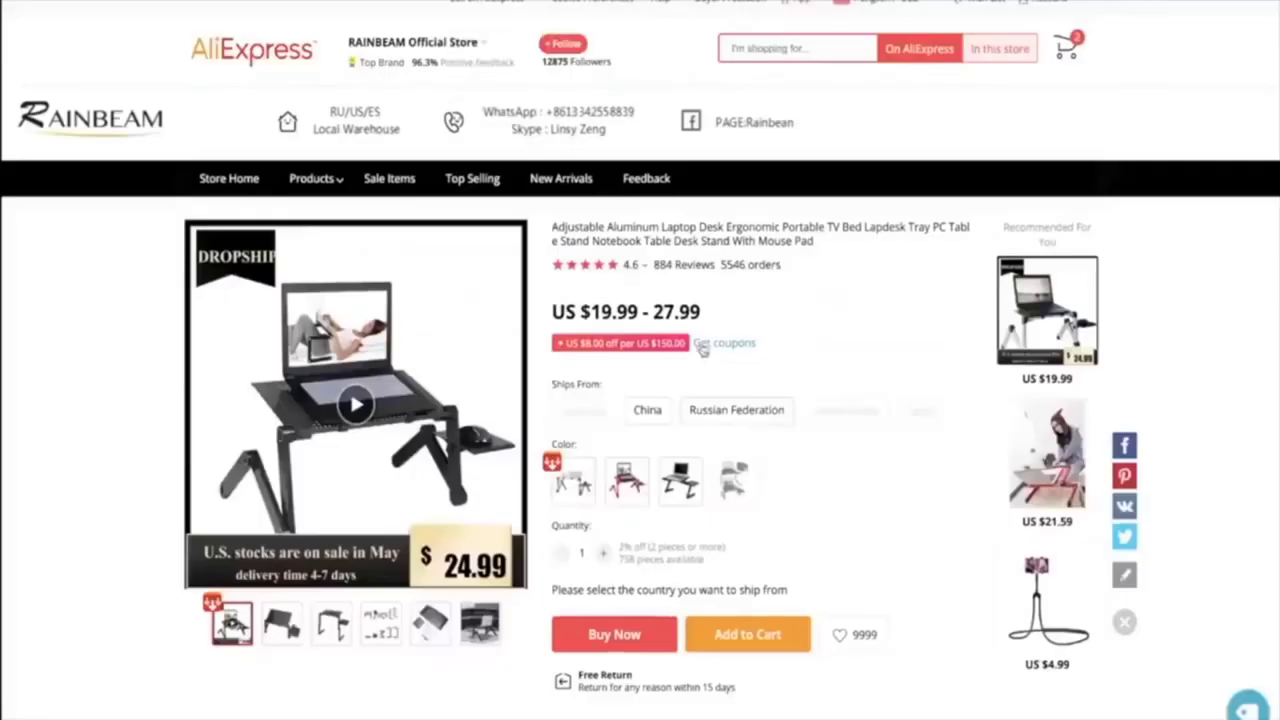
Step: Start the Loox import on the AliExpress adjustable laptop desk page and choose Award Winning Portable Laptop Desk as the destination product
{"action": "scroll", "coordinate": [683, 365], "scroll_direction": "down", "scroll_amount": 6}
{"action": "scroll", "coordinate": [705, 403], "scroll_direction": "up", "scroll_amount": 7}
{"action": "scroll", "coordinate": [705, 403], "scroll_direction": "down", "scroll_amount": 2}
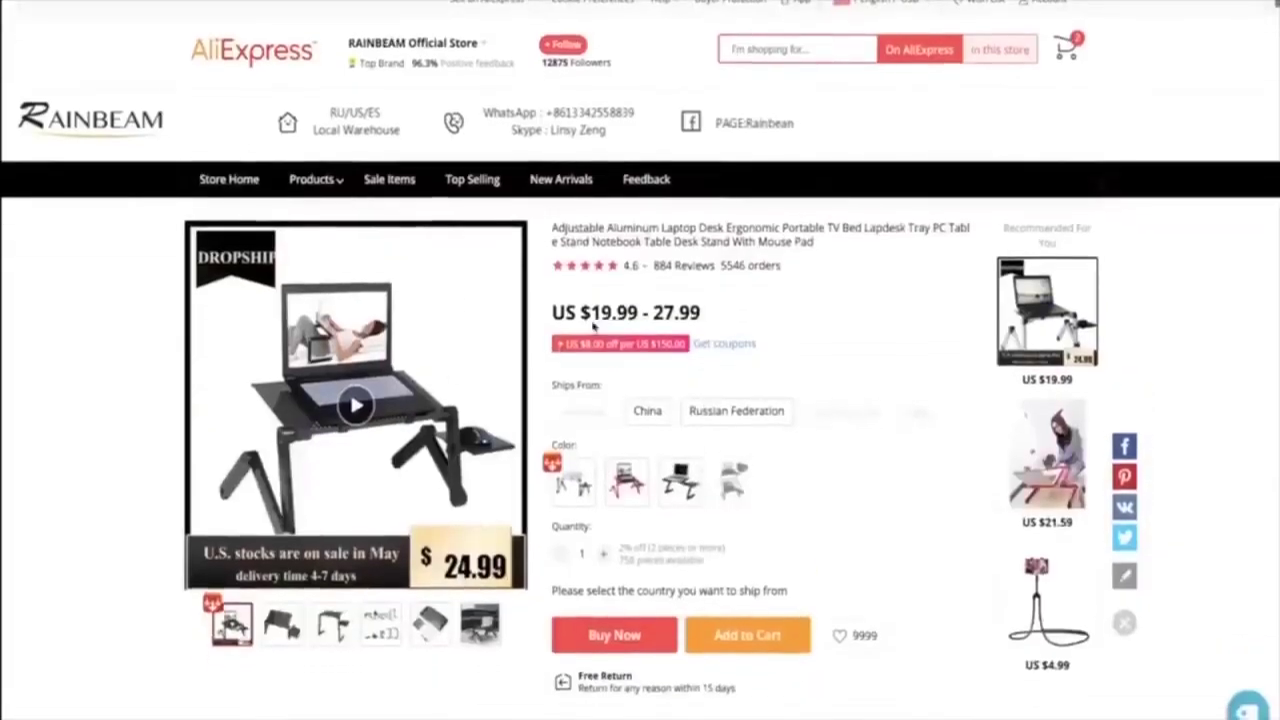
{"action": "scroll", "coordinate": [503, 172], "scroll_direction": "up", "scroll_amount": 1}
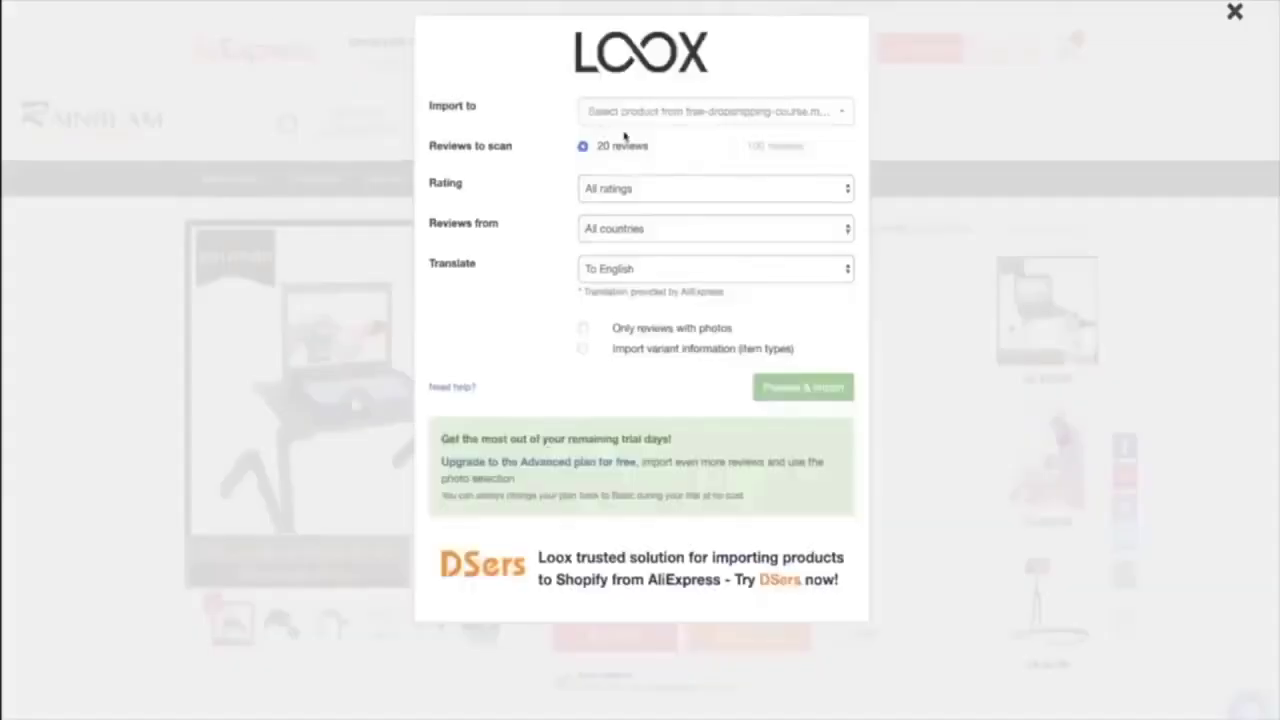
{"action": "left_click", "coordinate": [649, 126]}
{"action": "scroll", "coordinate": [655, 228], "scroll_direction": "down", "scroll_amount": 3}
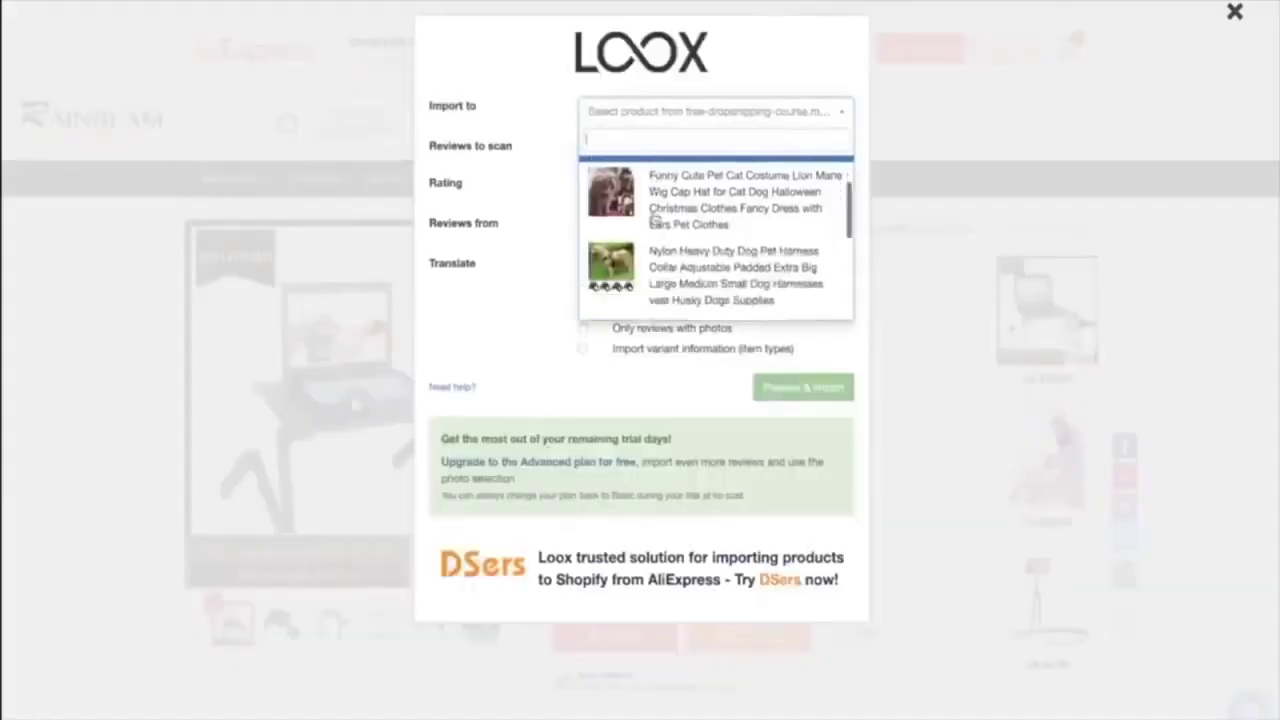
{"action": "scroll", "coordinate": [655, 228], "scroll_direction": "down", "scroll_amount": 2}
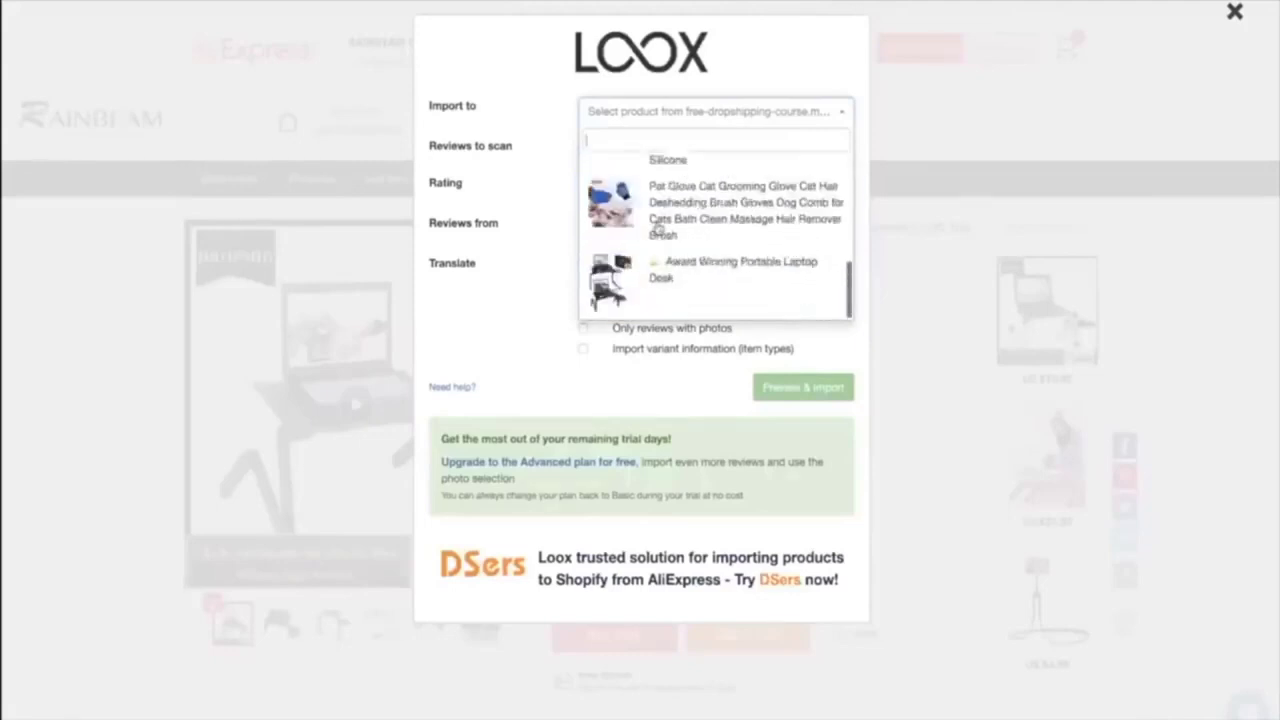
{"action": "left_click", "coordinate": [690, 275]}
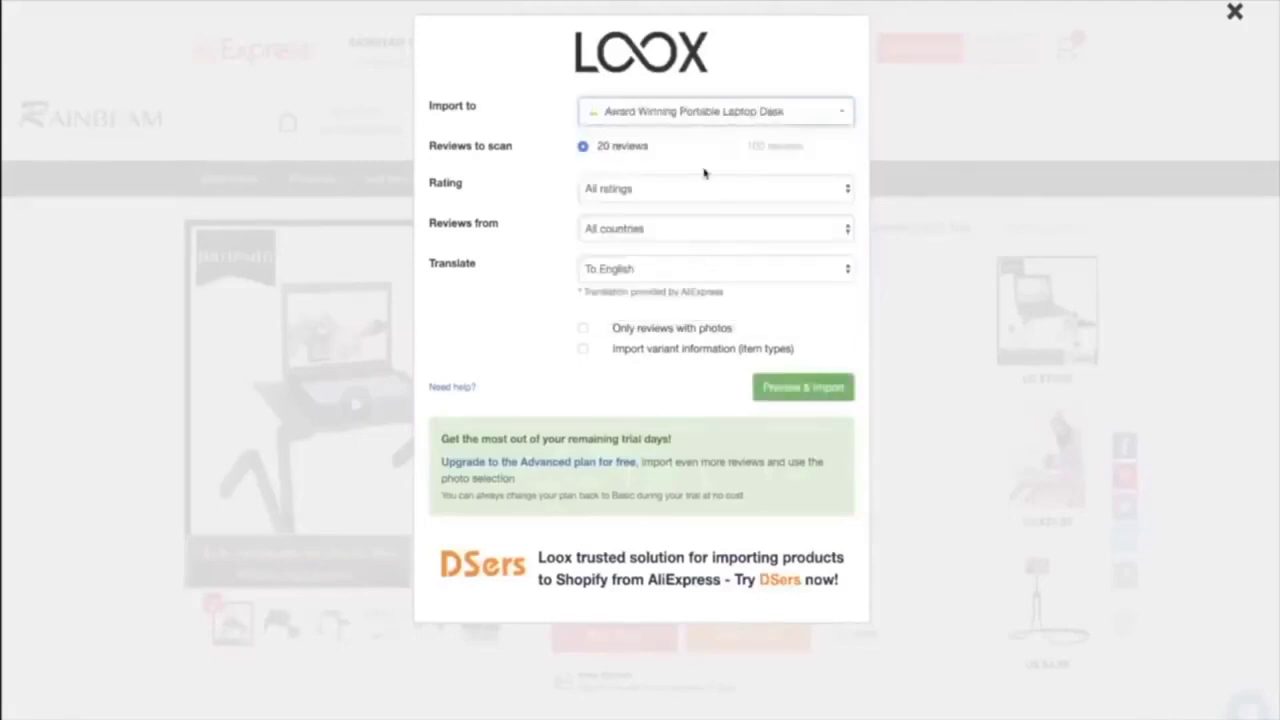
Step: Limit the import to reviews with photos rated 4 stars and up, and load them for preview
{"action": "left_click", "coordinate": [670, 190]}
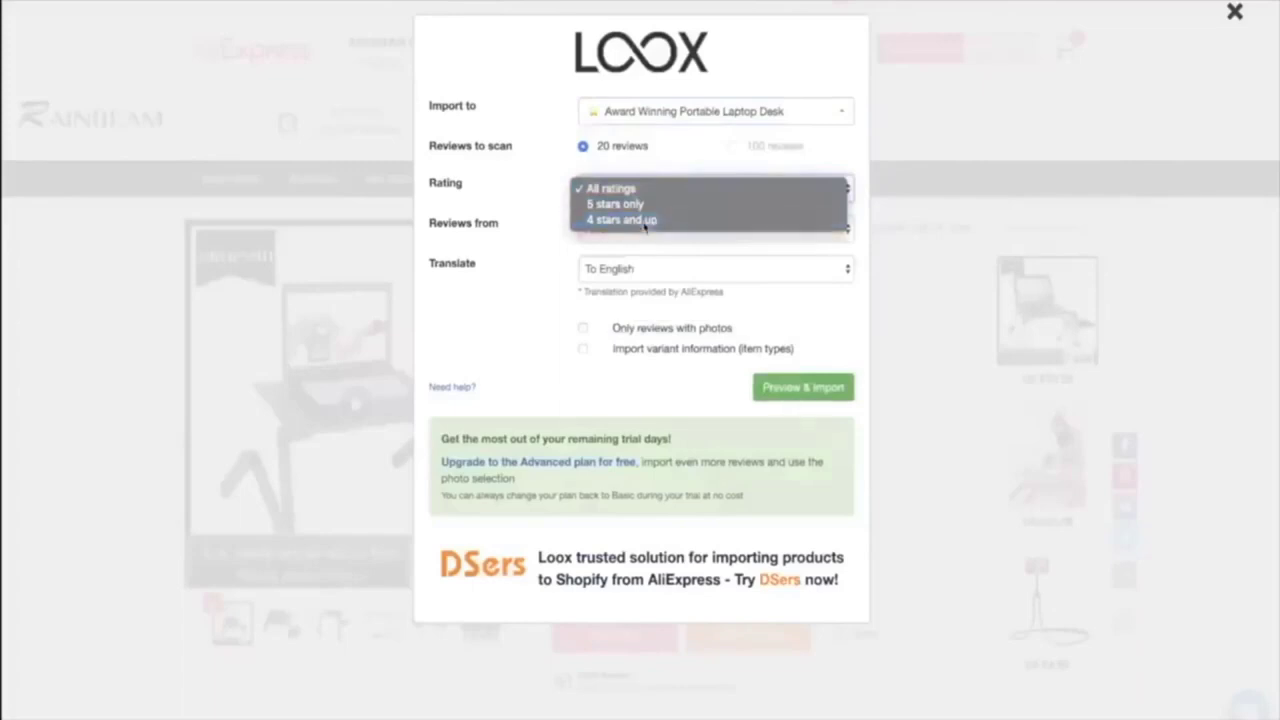
{"action": "left_click", "coordinate": [645, 218]}
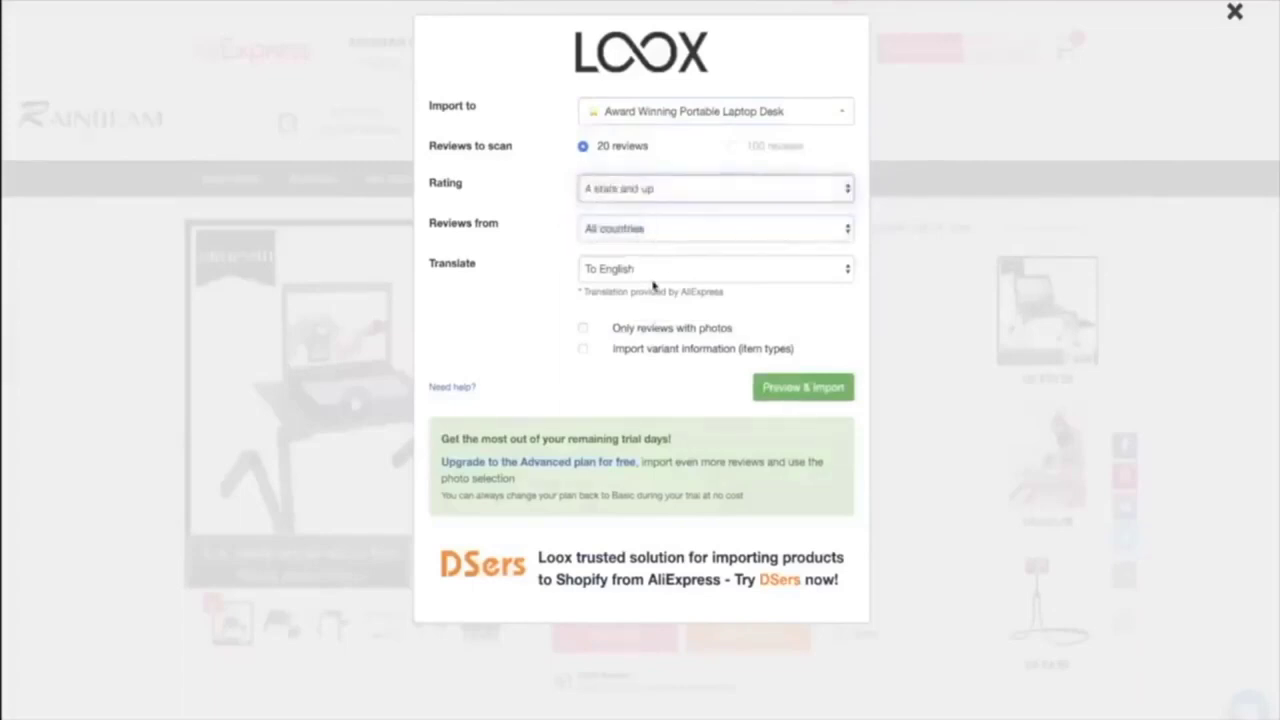
{"action": "left_click", "coordinate": [586, 329]}
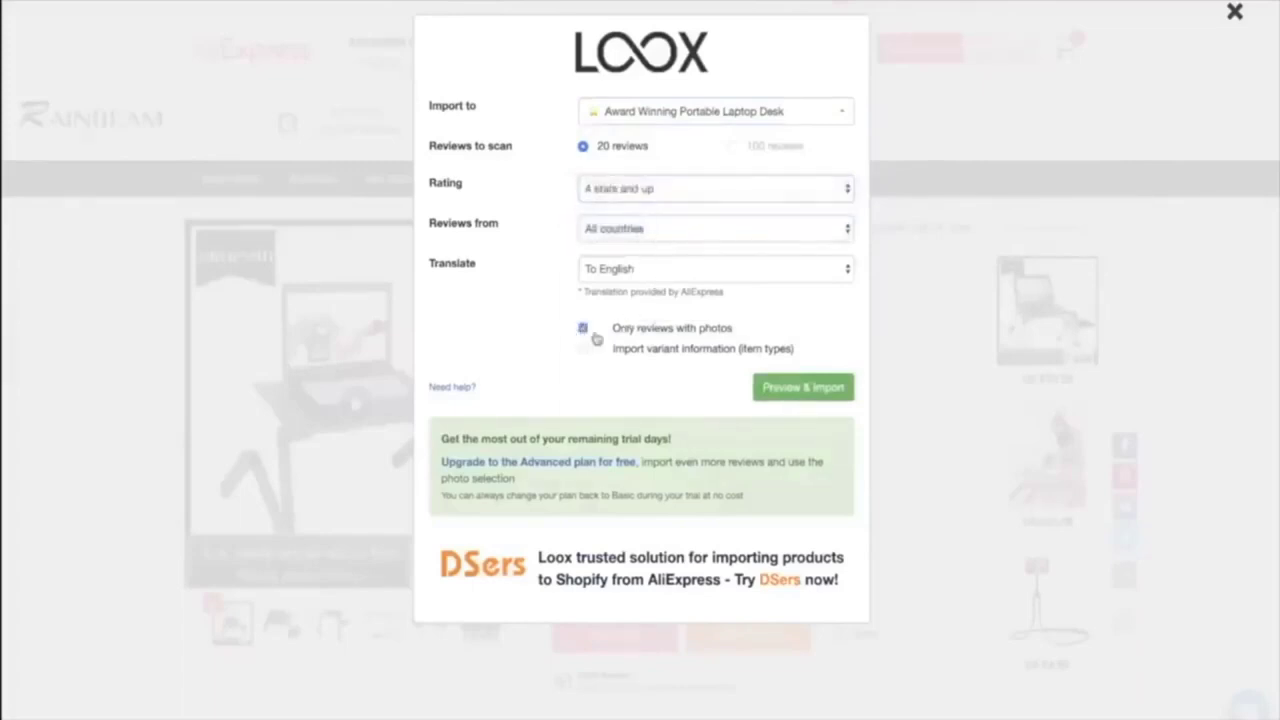
{"action": "left_click", "coordinate": [799, 396]}
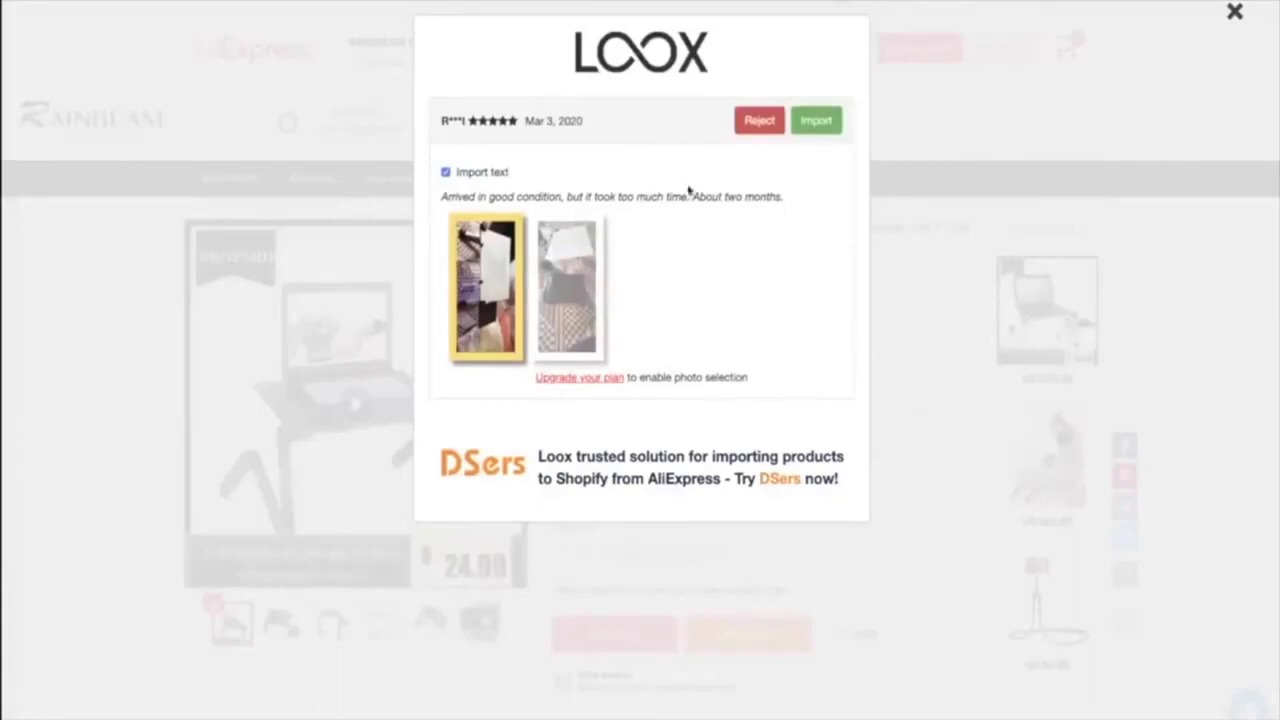
Step: Import the previewed AliExpress reviews of the laptop desk one after another, including their text
{"action": "left_click", "coordinate": [815, 121]}
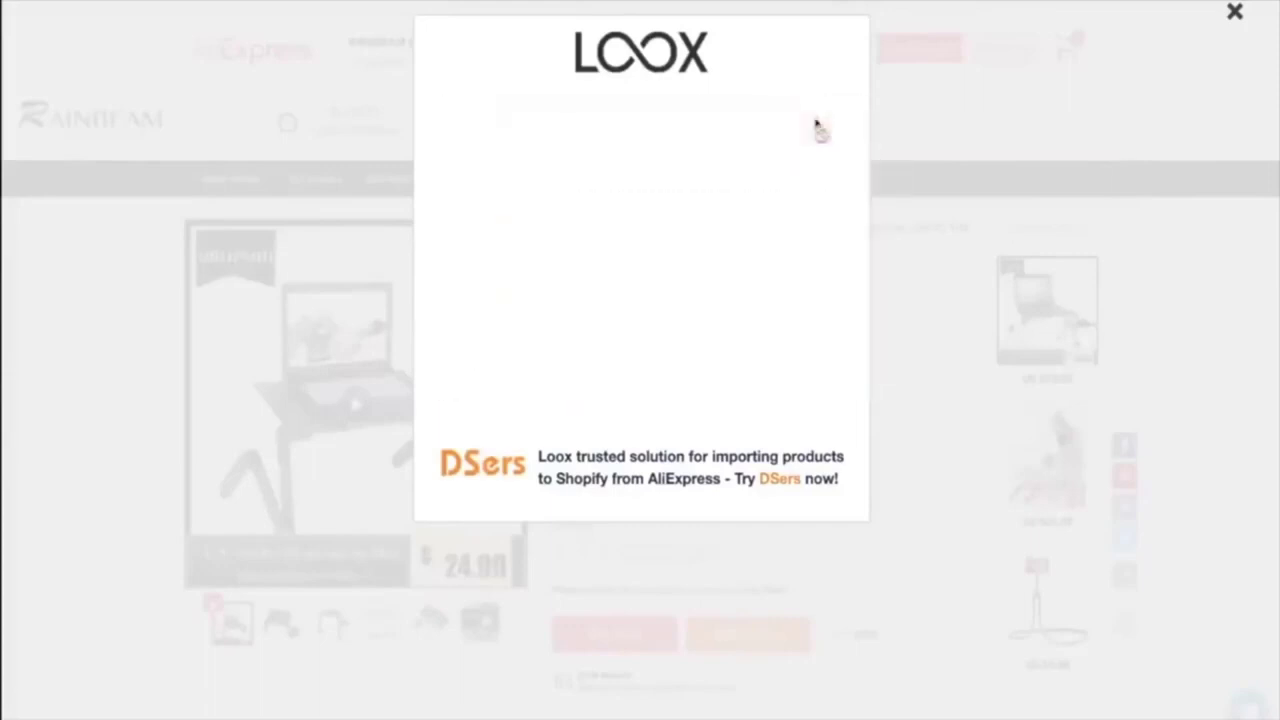
{"action": "left_click", "coordinate": [815, 125]}
{"action": "left_click", "coordinate": [815, 125]}
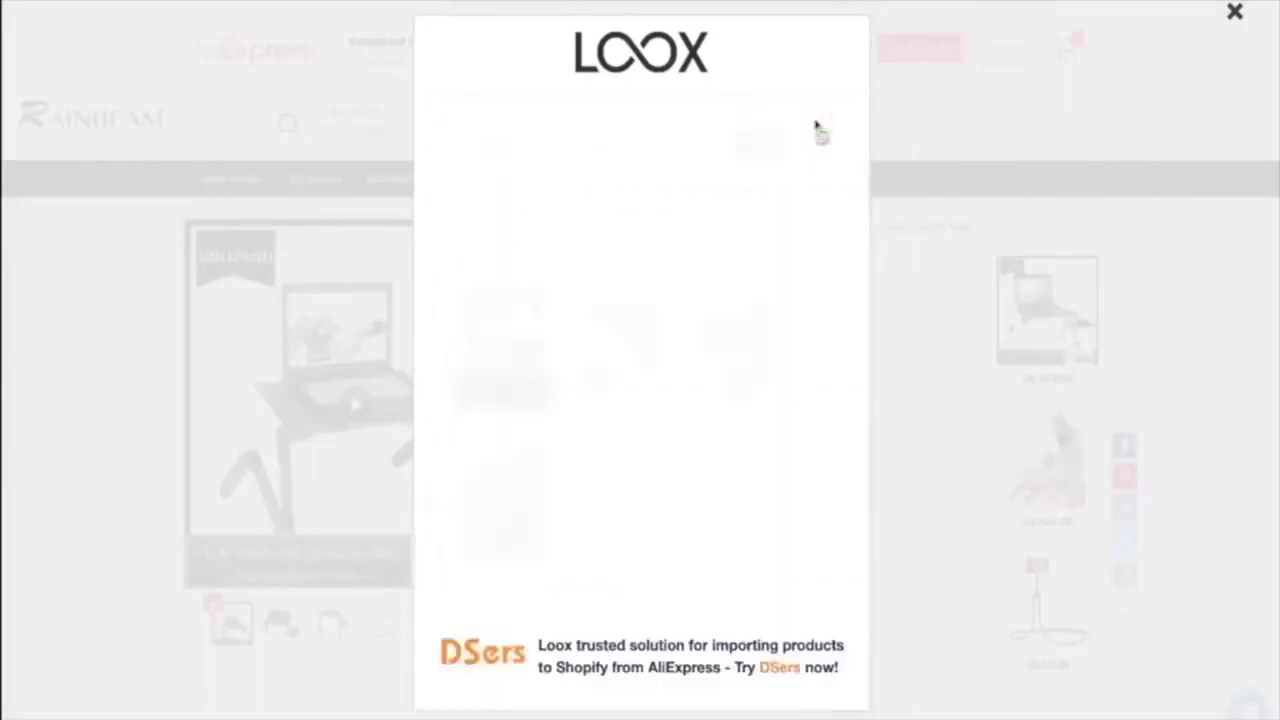
{"action": "left_click", "coordinate": [815, 123]}
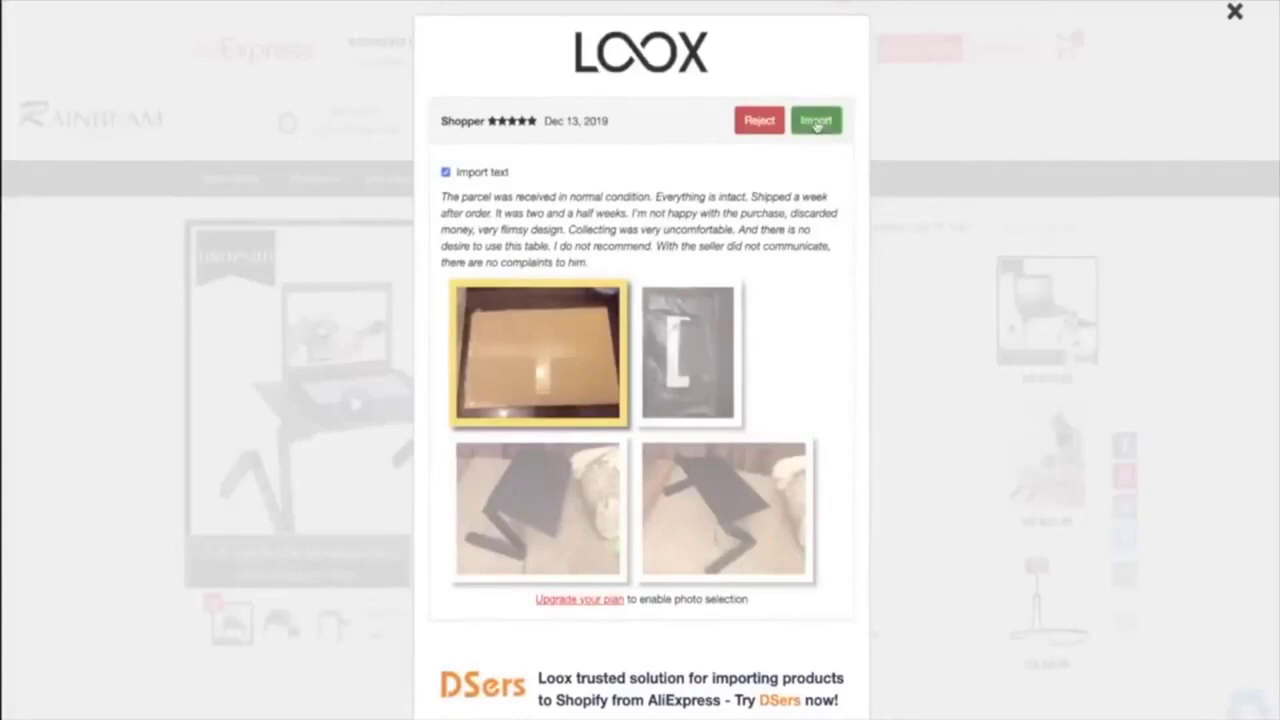
{"action": "left_click", "coordinate": [816, 122]}
{"action": "left_click", "coordinate": [819, 128]}
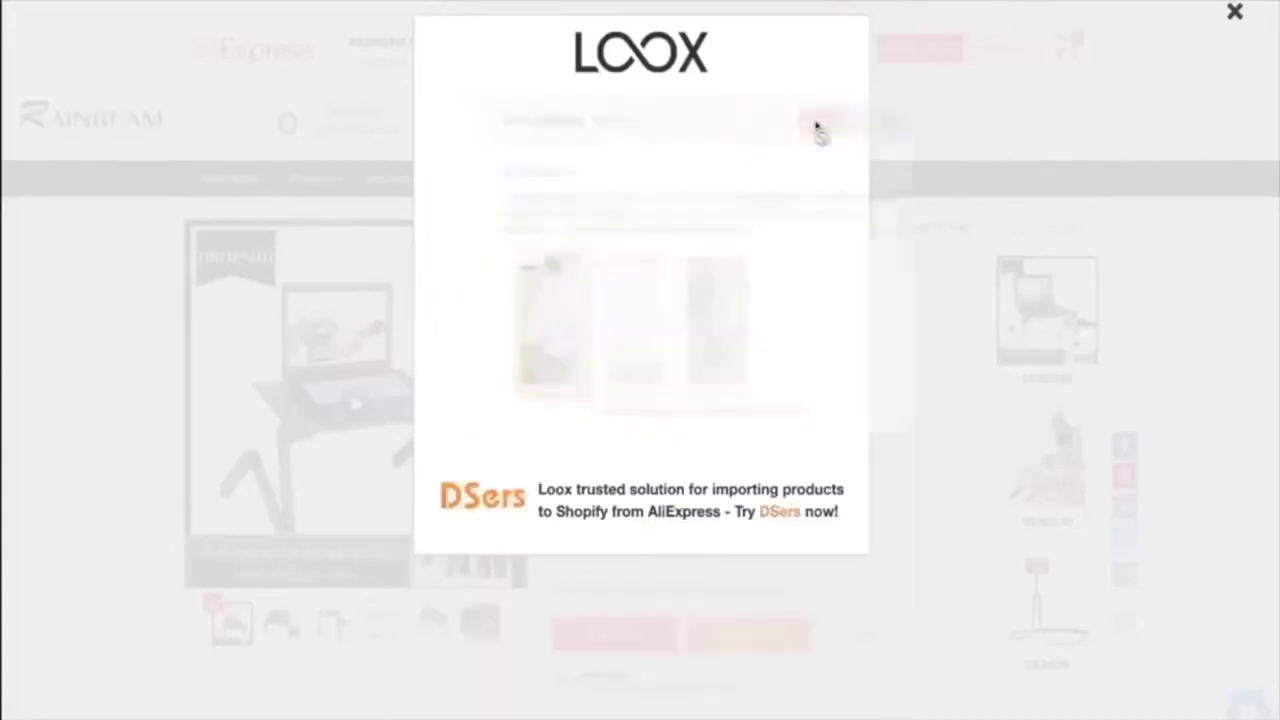
{"action": "left_click", "coordinate": [818, 130]}
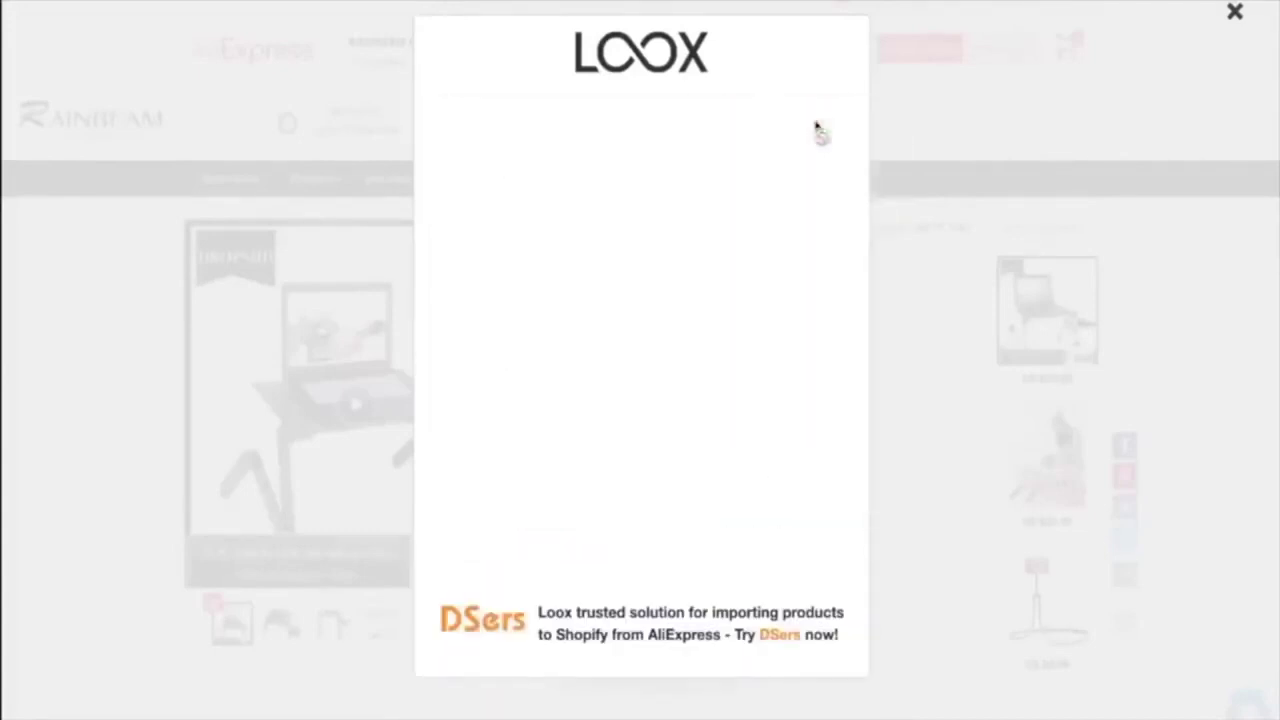
{"action": "left_click", "coordinate": [820, 130]}
{"action": "left_click", "coordinate": [816, 124]}
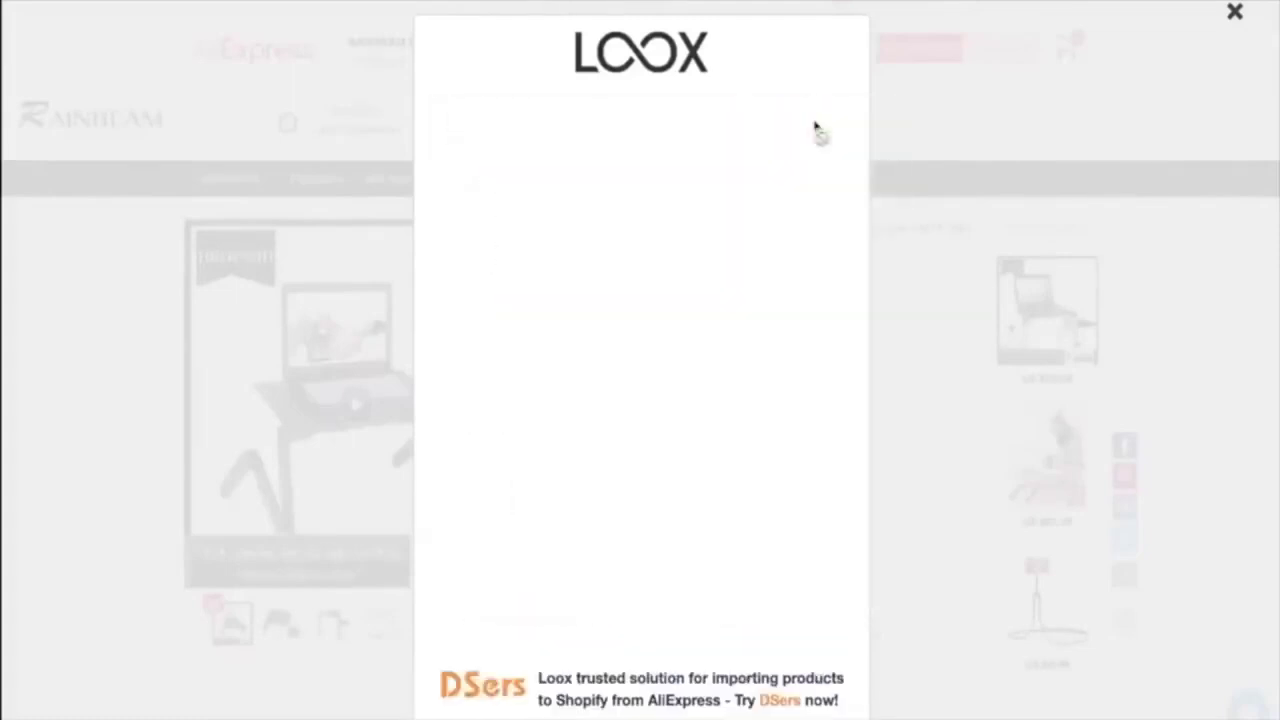
{"action": "left_click", "coordinate": [816, 124]}
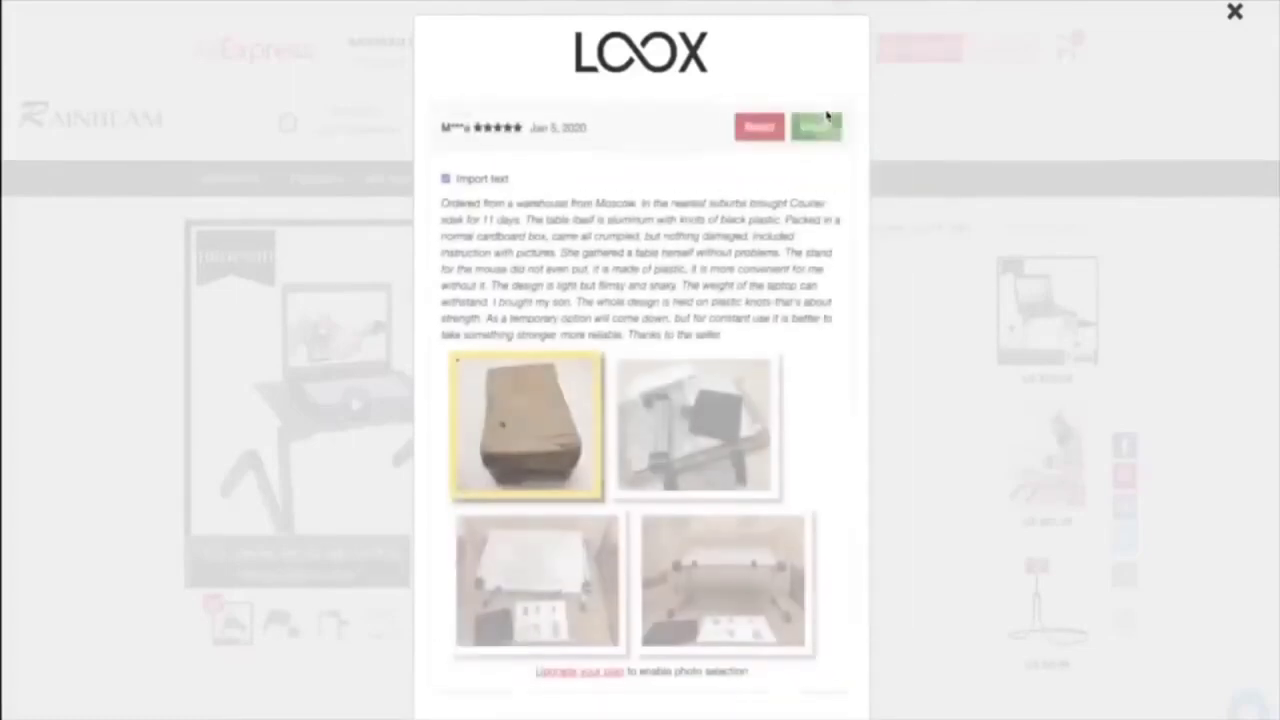
Step: Examine the theme's Product Page settings for coupon codes, upsell bundles, products sold, real-time visitors and recently viewed products
{"action": "scroll", "coordinate": [826, 297], "scroll_direction": "down", "scroll_amount": 1}
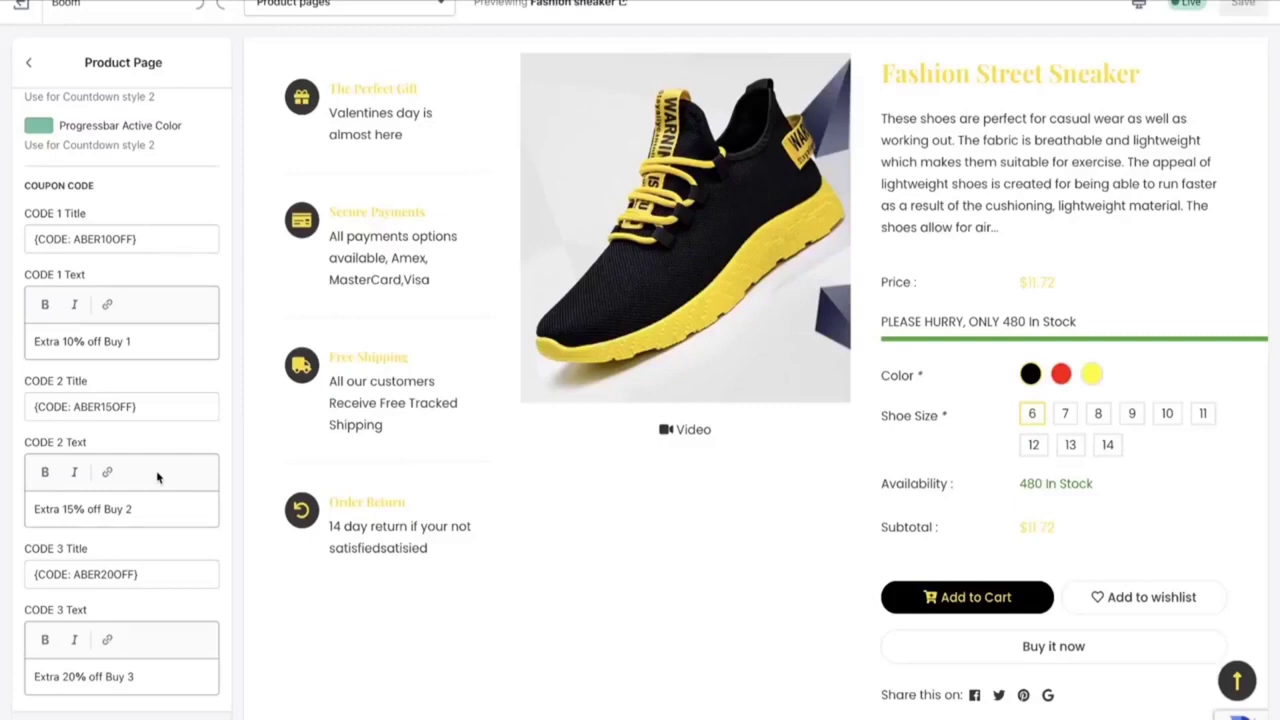
{"action": "scroll", "coordinate": [150, 470], "scroll_direction": "down", "scroll_amount": 10}
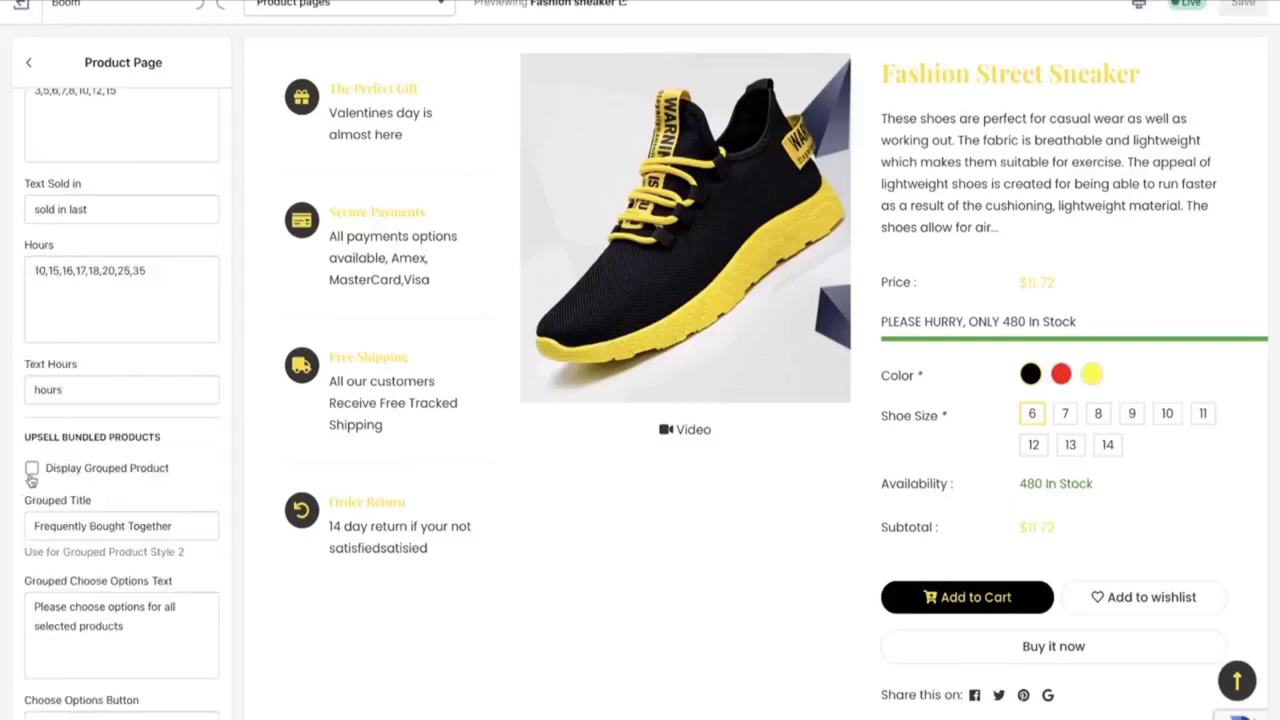
{"action": "scroll", "coordinate": [106, 466], "scroll_direction": "up", "scroll_amount": 4}
{"action": "scroll", "coordinate": [111, 470], "scroll_direction": "up", "scroll_amount": 3}
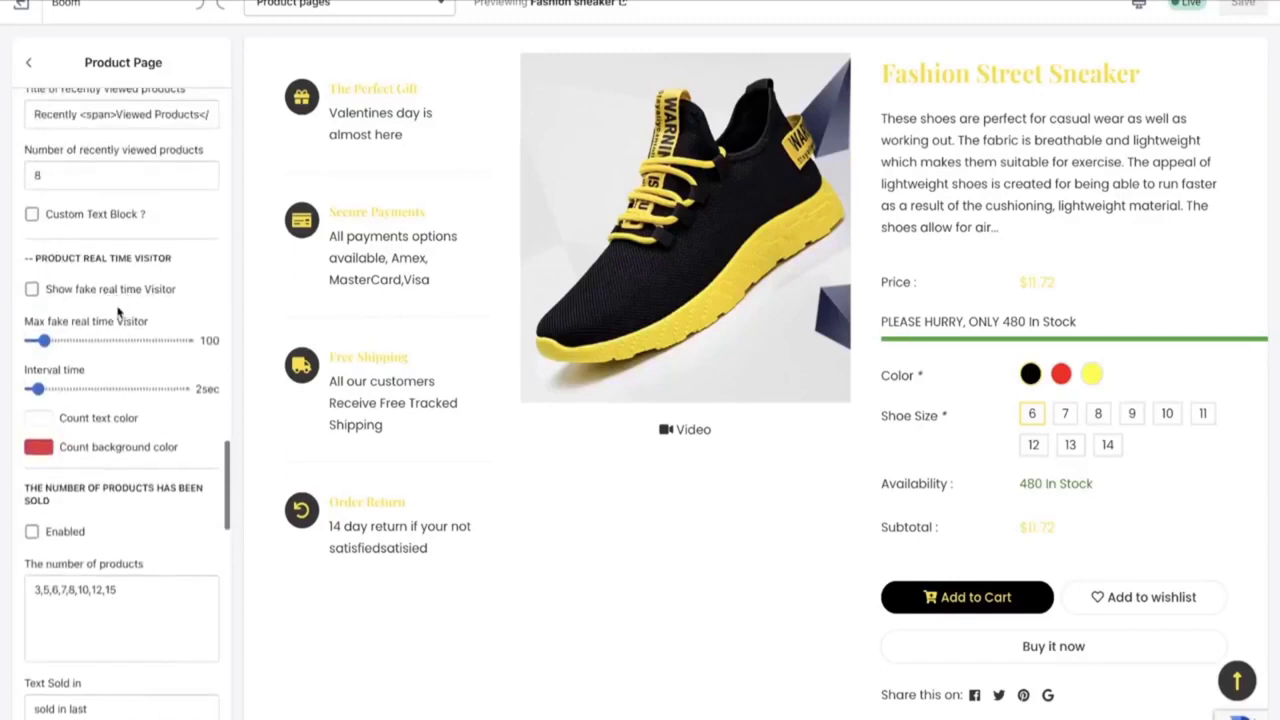
{"action": "scroll", "coordinate": [117, 311], "scroll_direction": "up", "scroll_amount": 7}
{"action": "scroll", "coordinate": [110, 340], "scroll_direction": "down", "scroll_amount": 1}
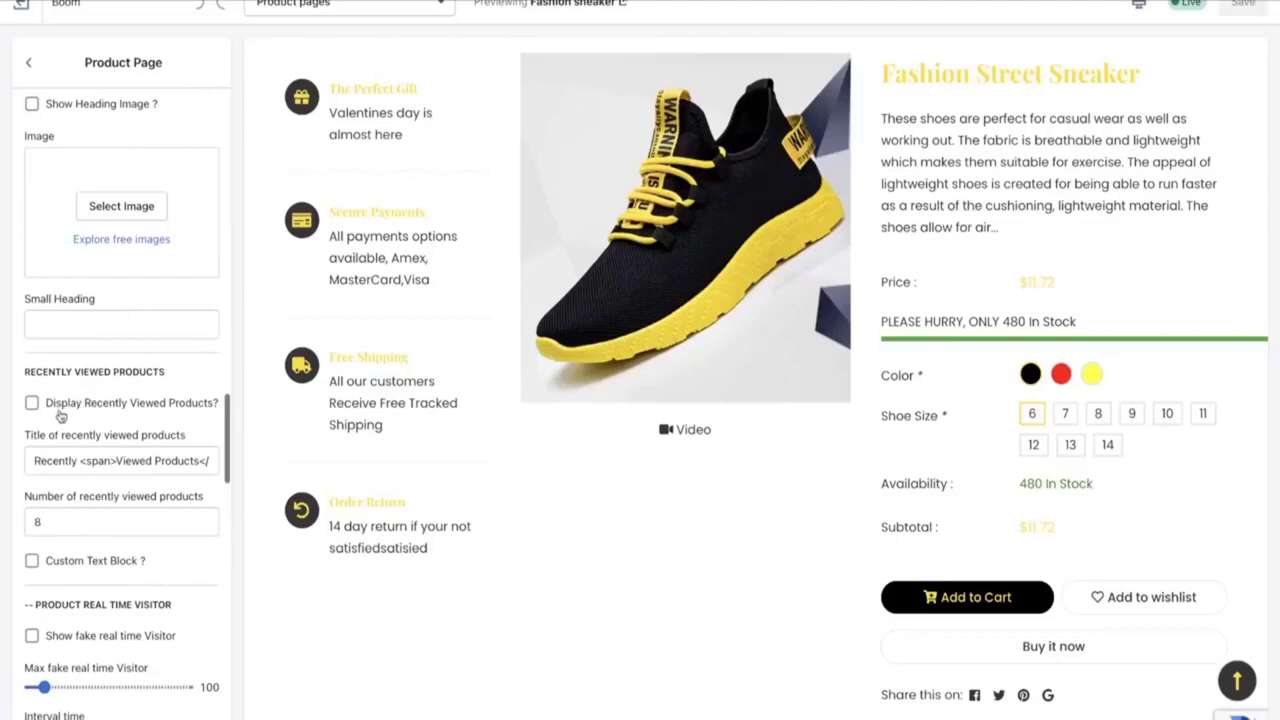